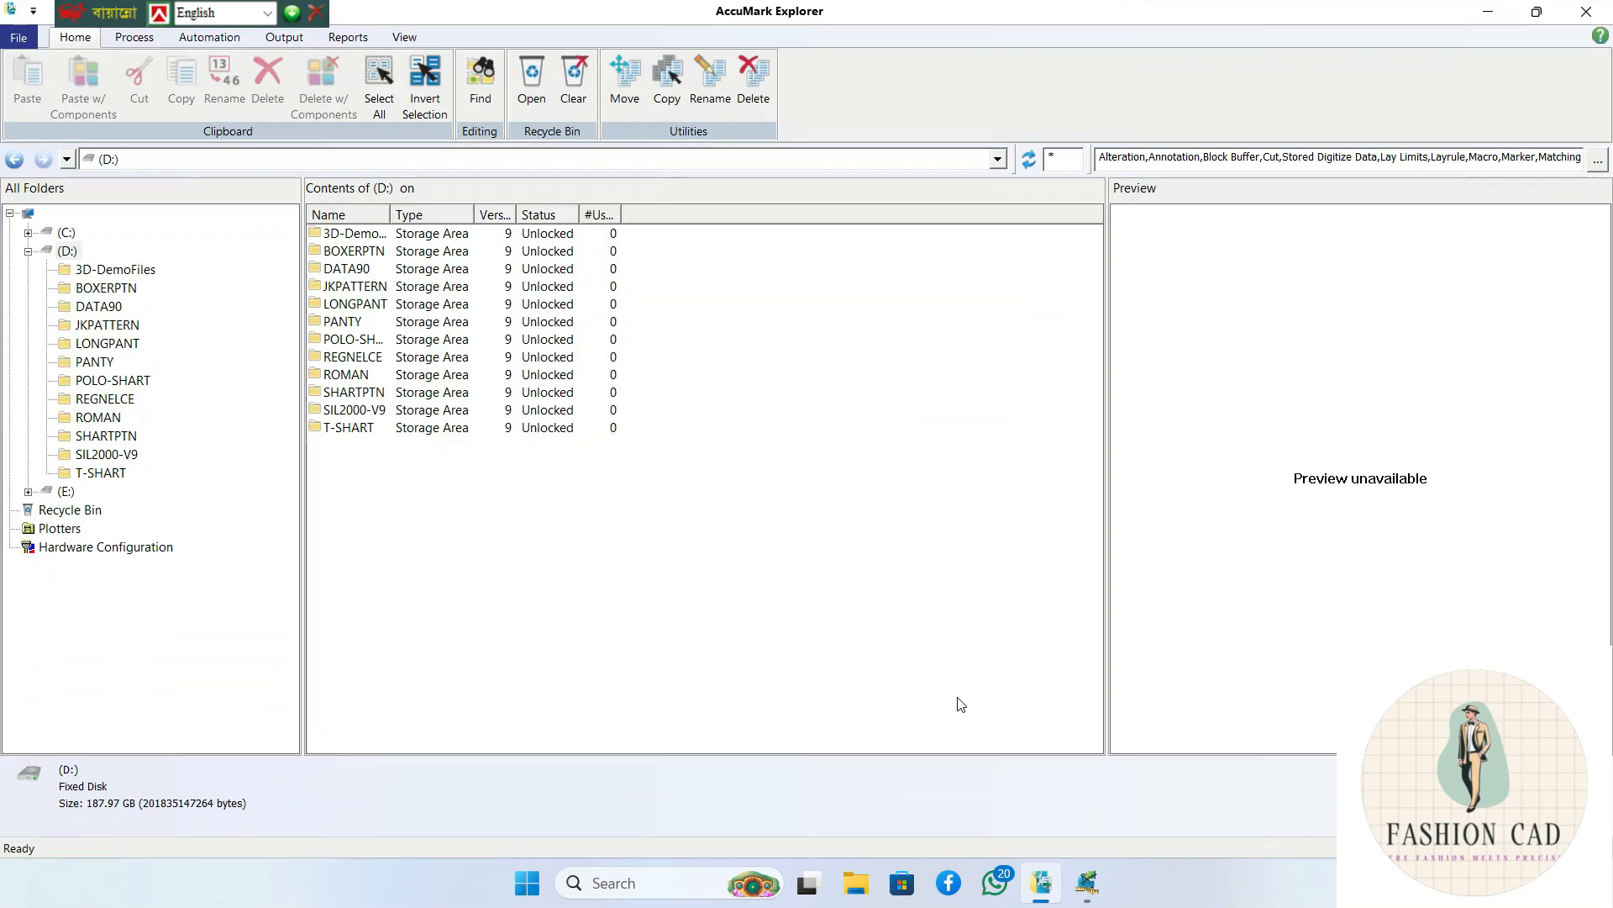
- Open the WhatsApp measurement sheet image from the desktop, maximize it and review the garment's size chart
click(1488, 12)
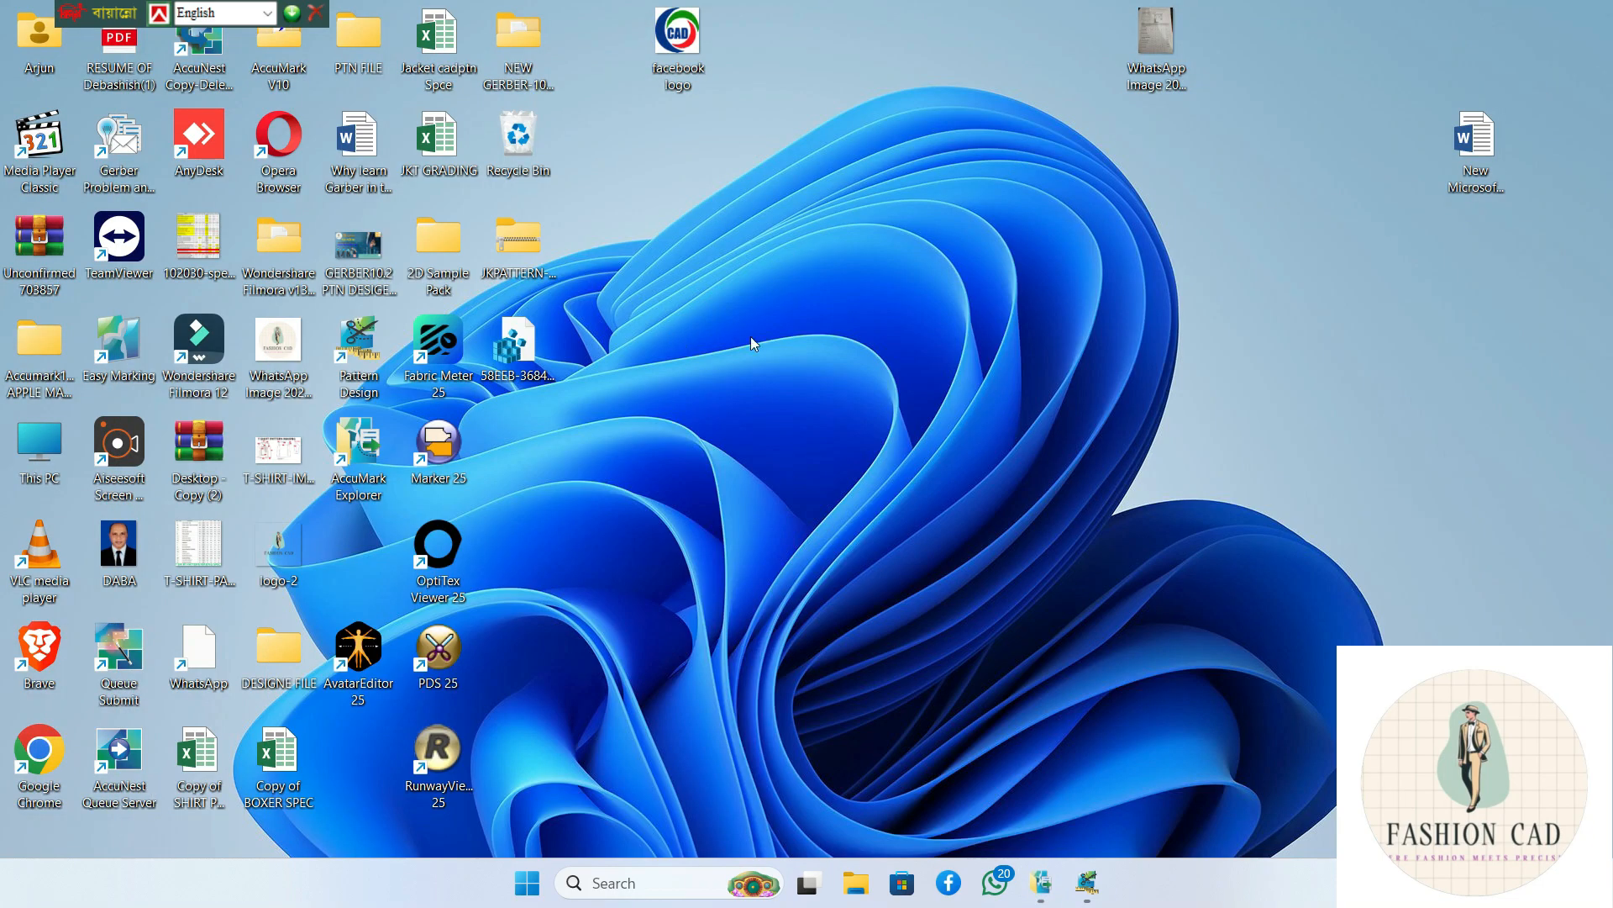
drag(1168, 44, 1156, 93)
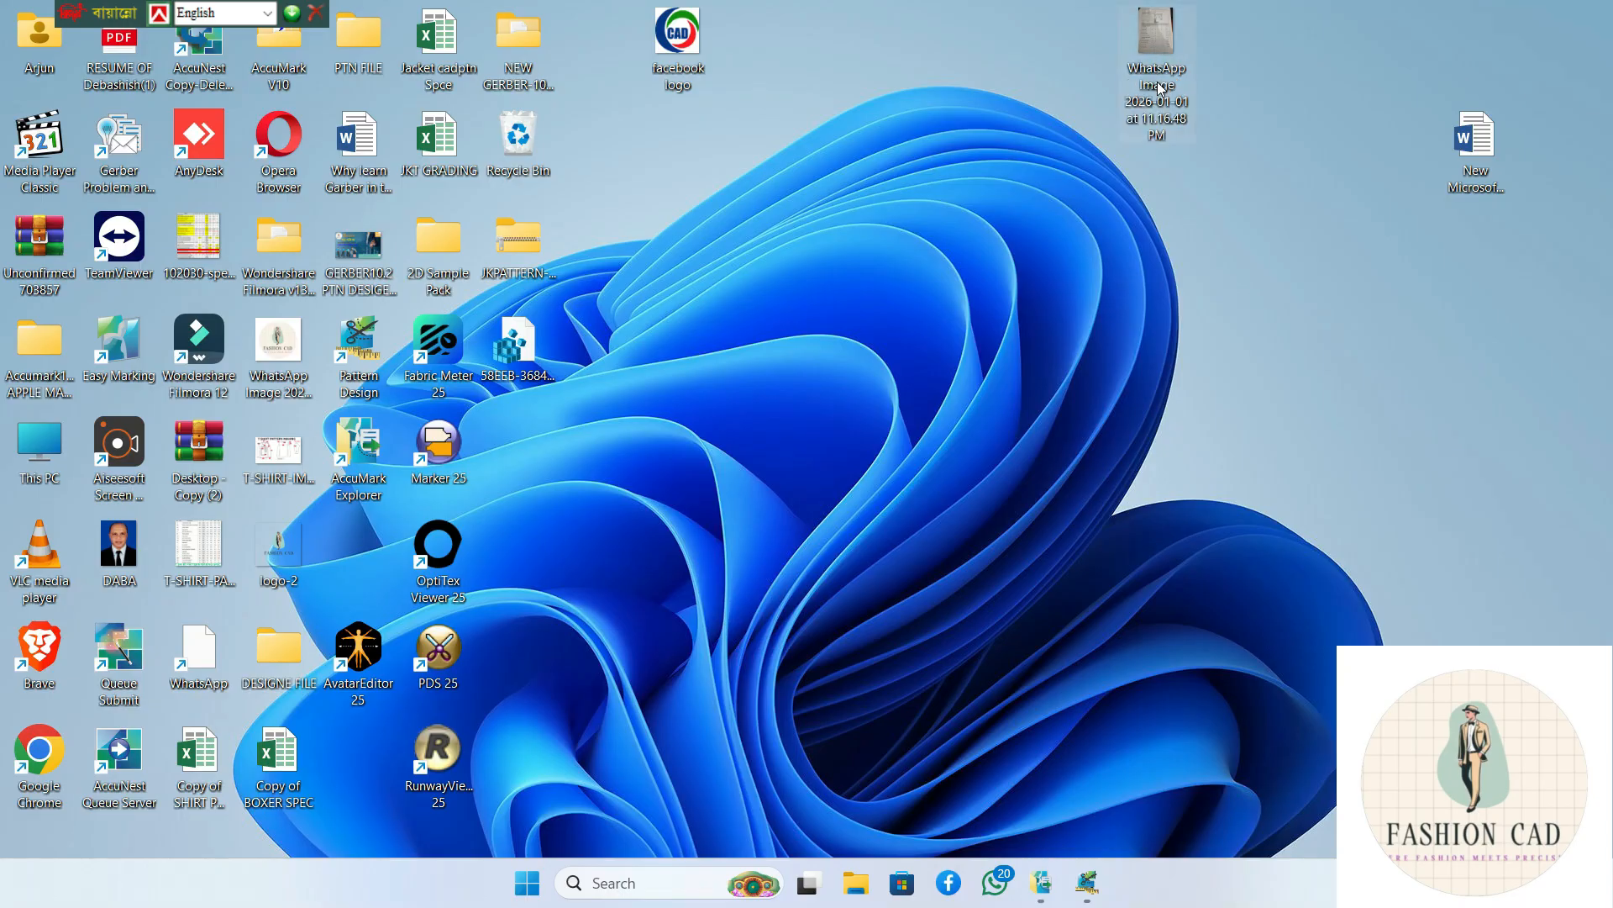
double_click(1168, 34)
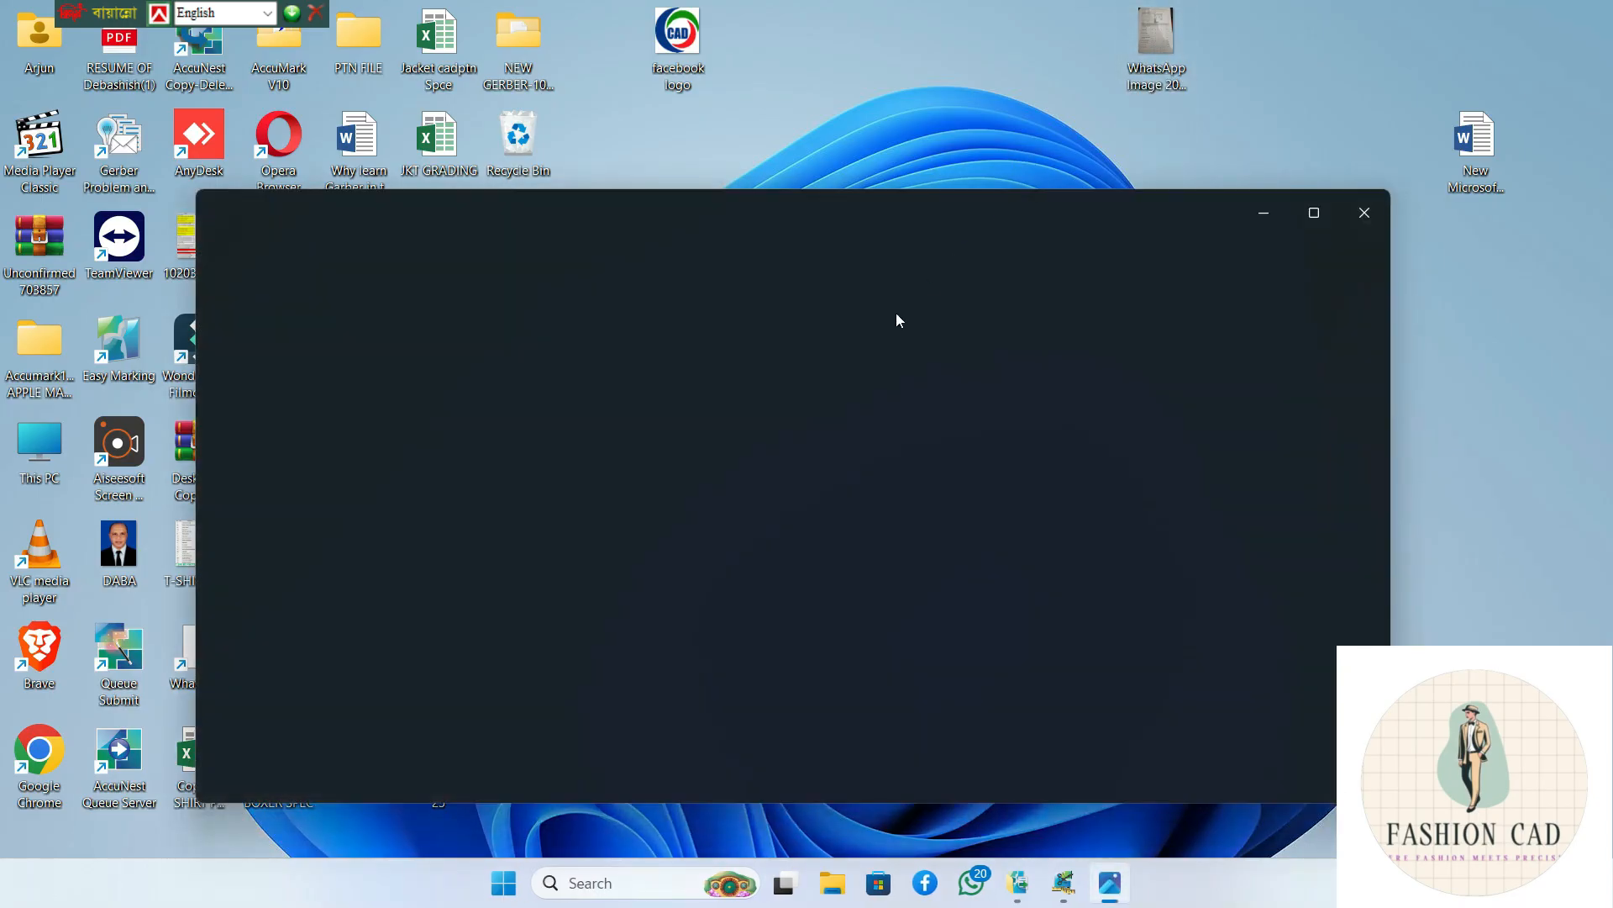
click(1316, 213)
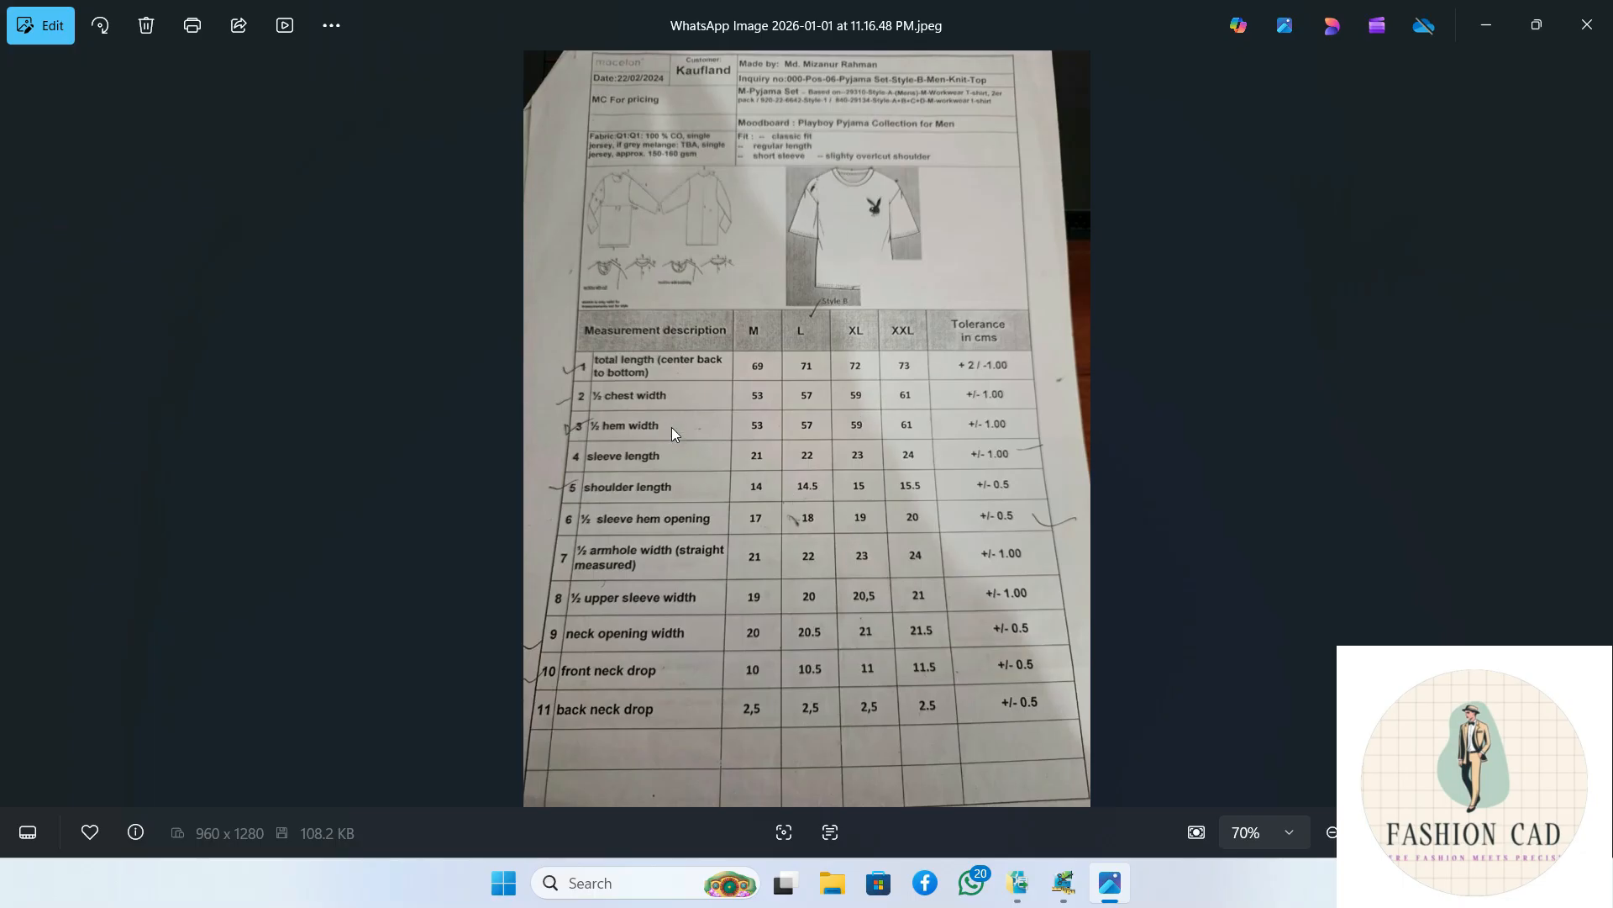
click(1485, 32)
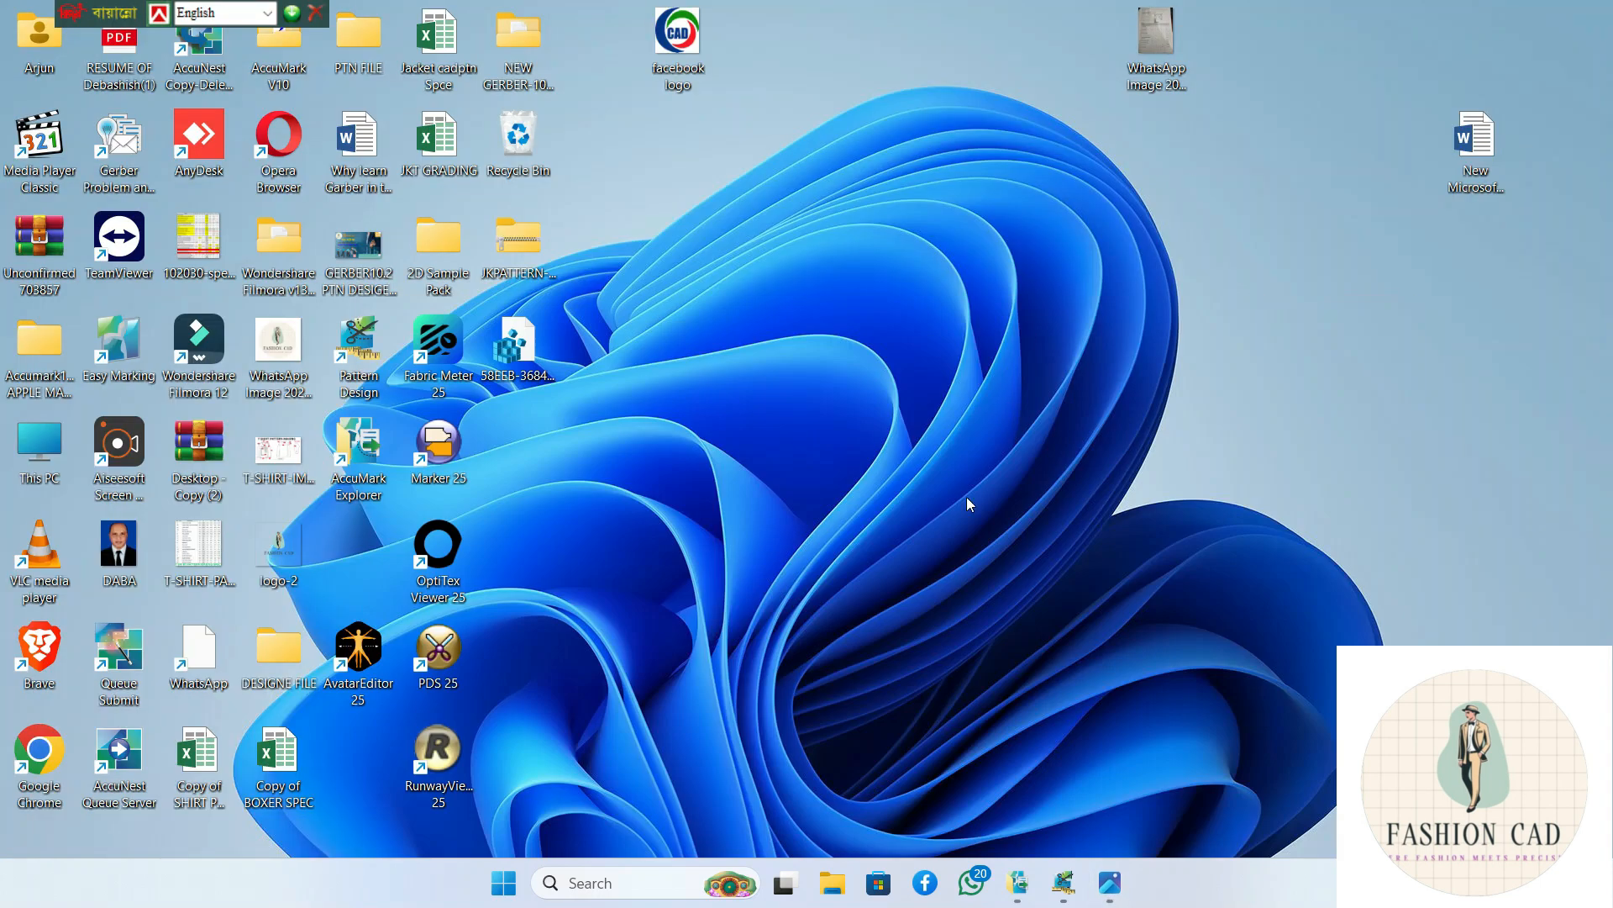
- Switch back to AccuMark Explorer and create a V9 storage area named BOSS on drive E:
mouse_move(1019, 879)
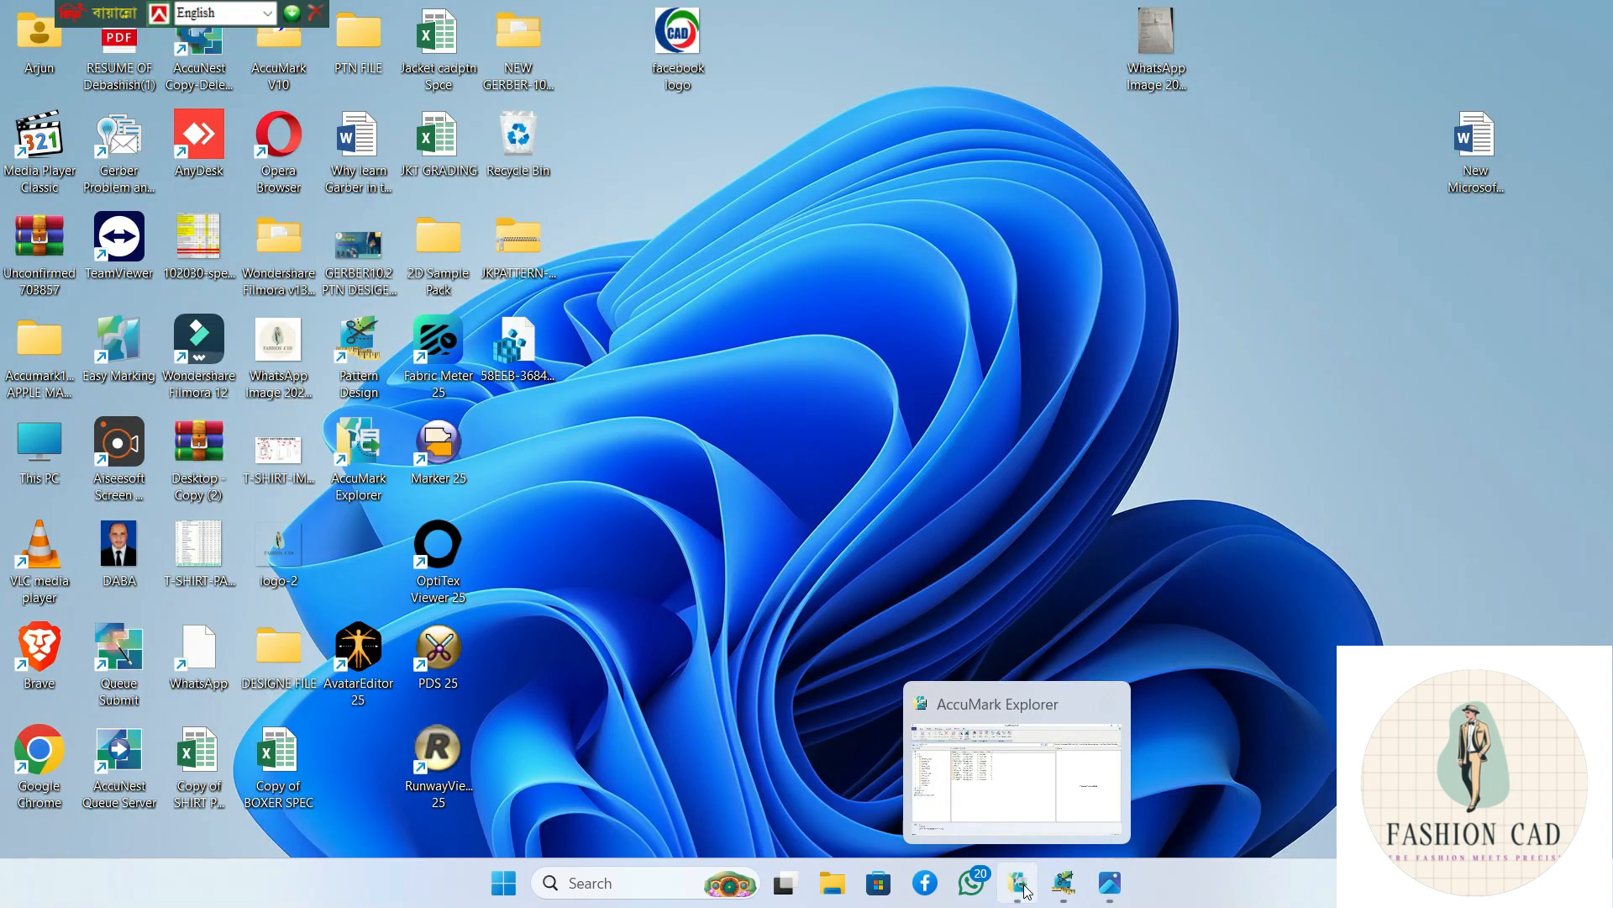
click(1019, 879)
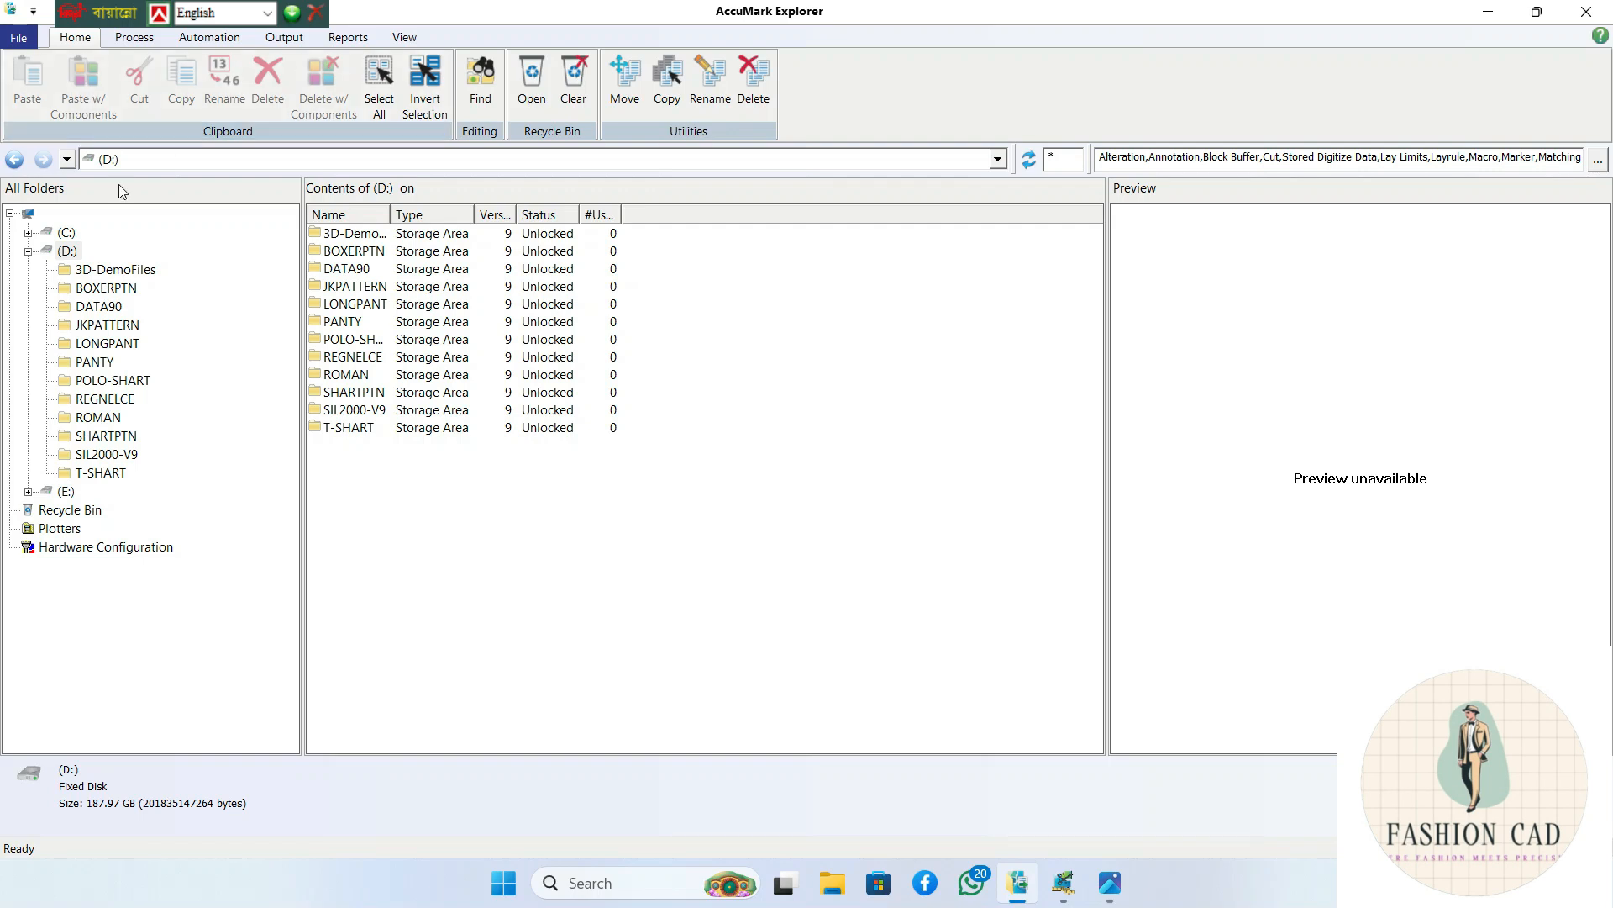
click(59, 494)
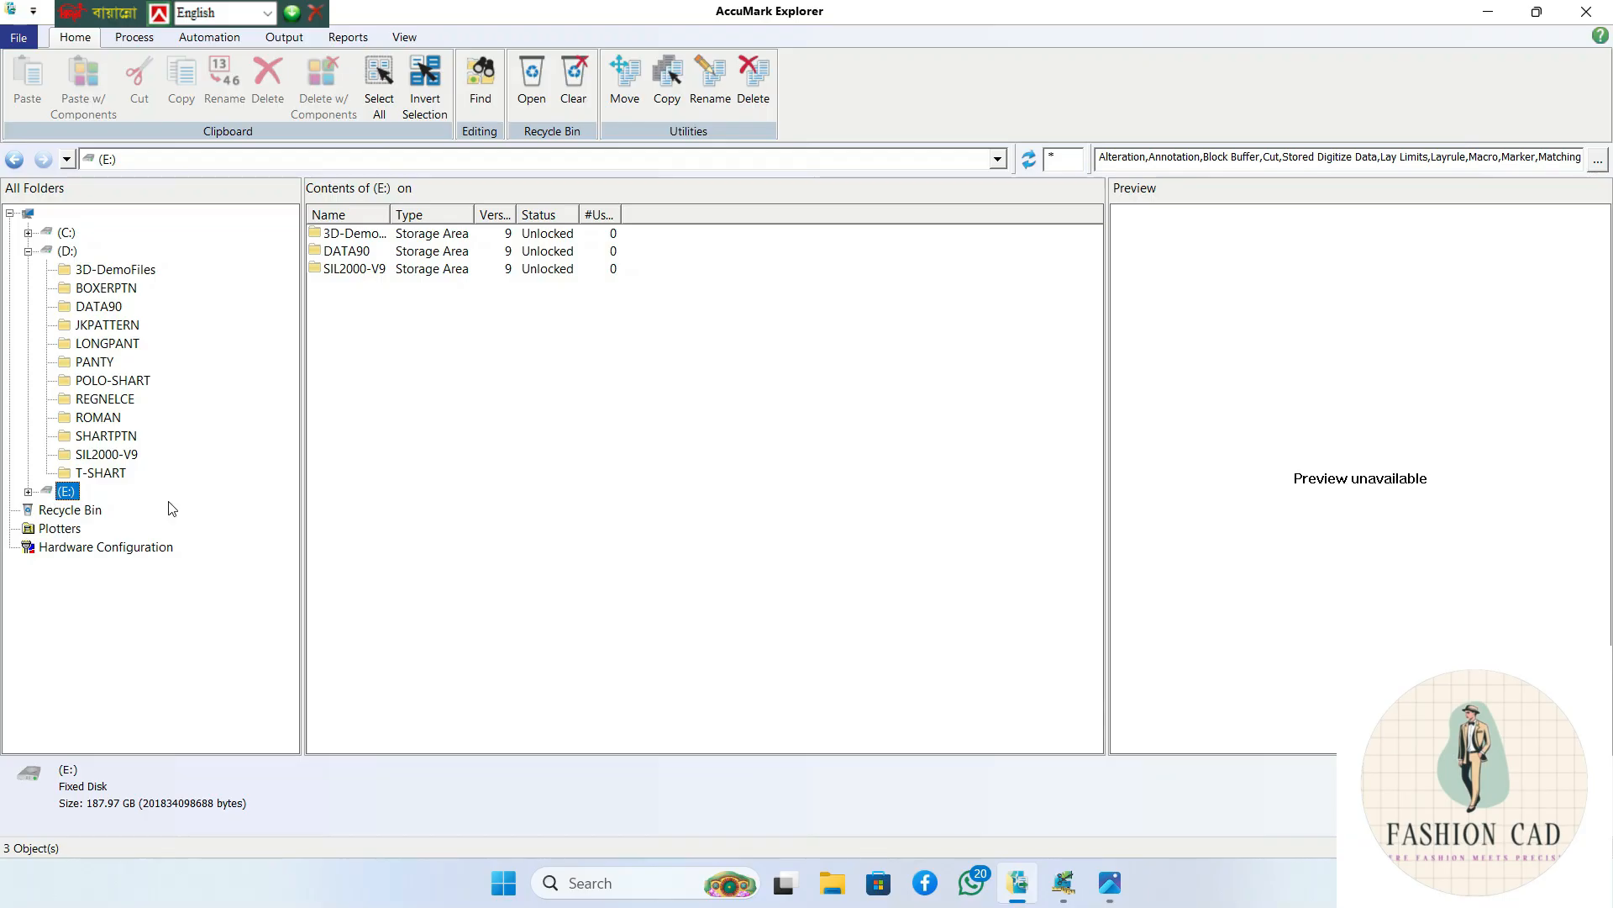
right_click(568, 412)
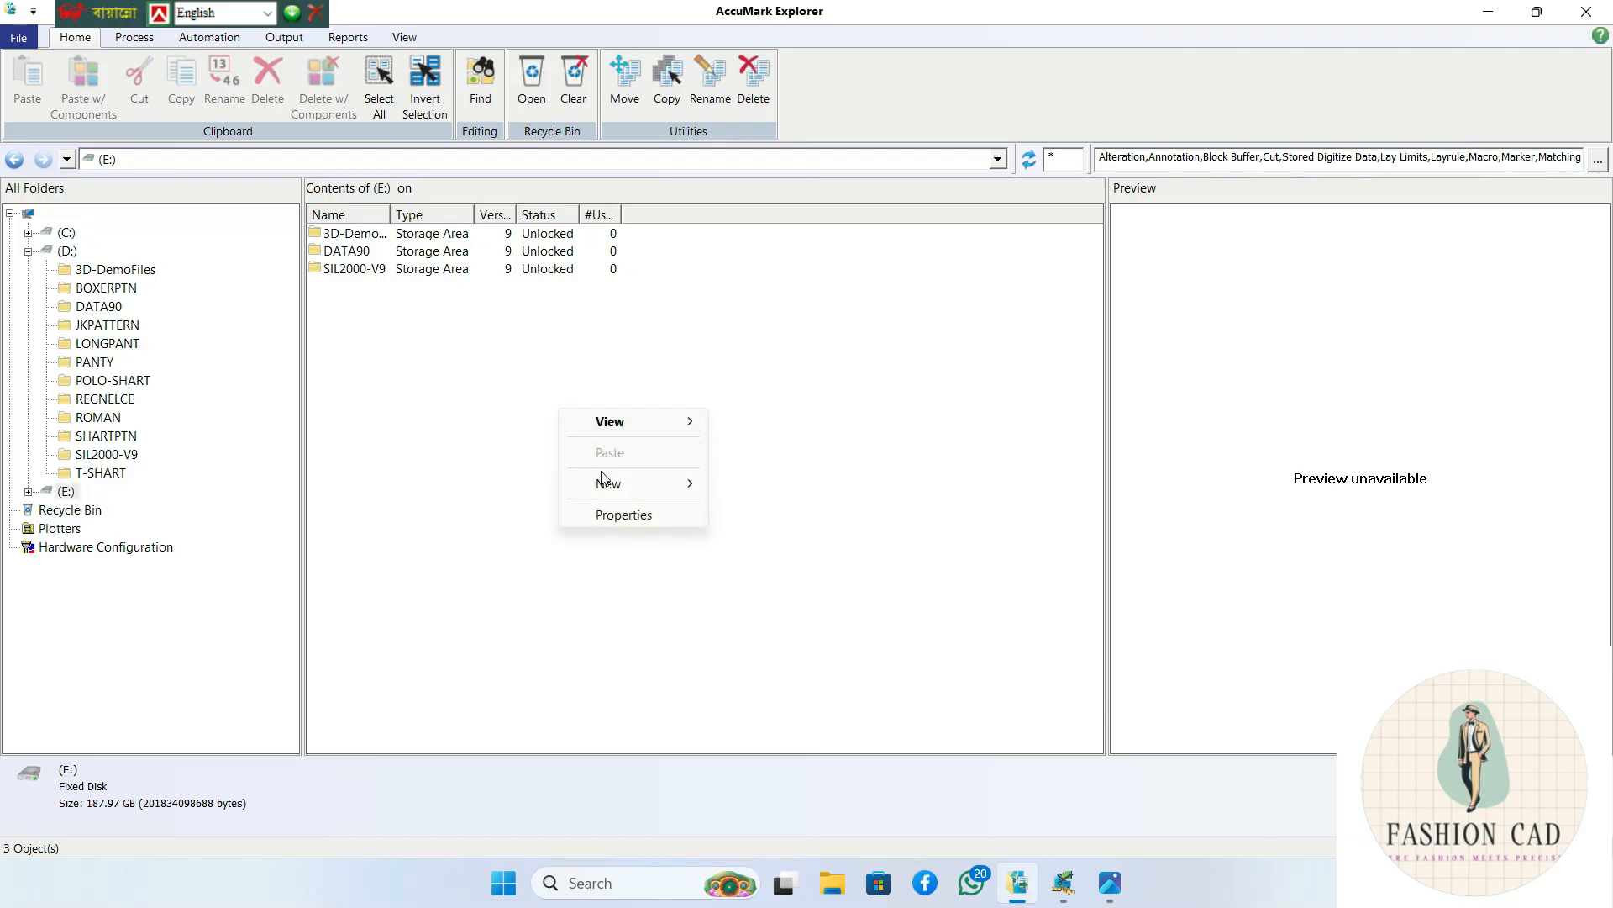
mouse_move(607, 483)
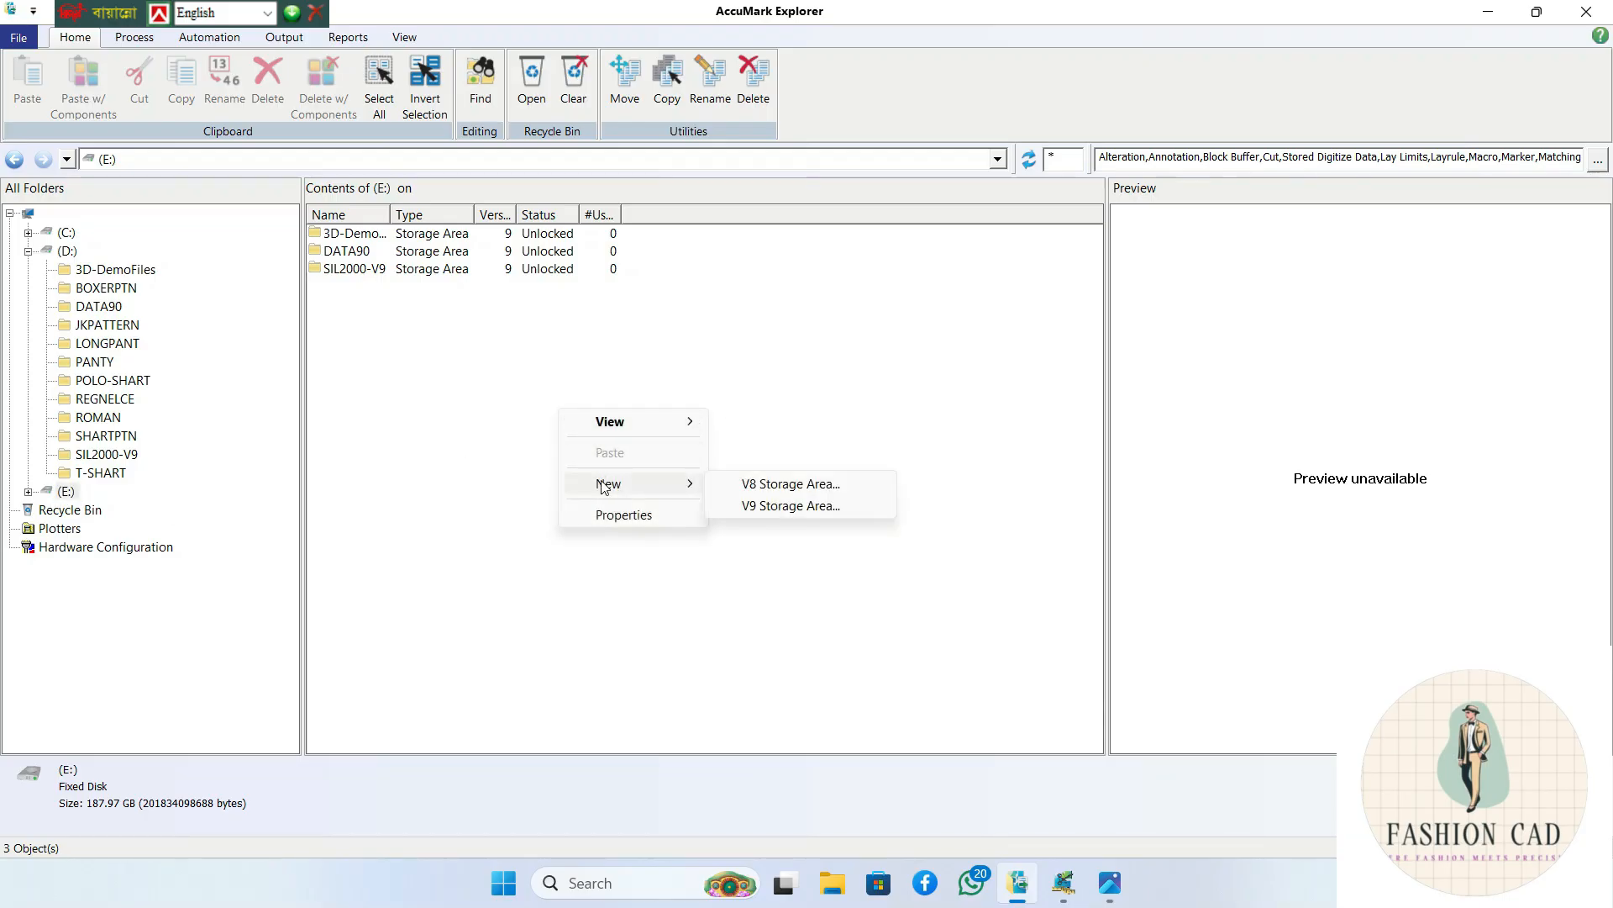
click(770, 512)
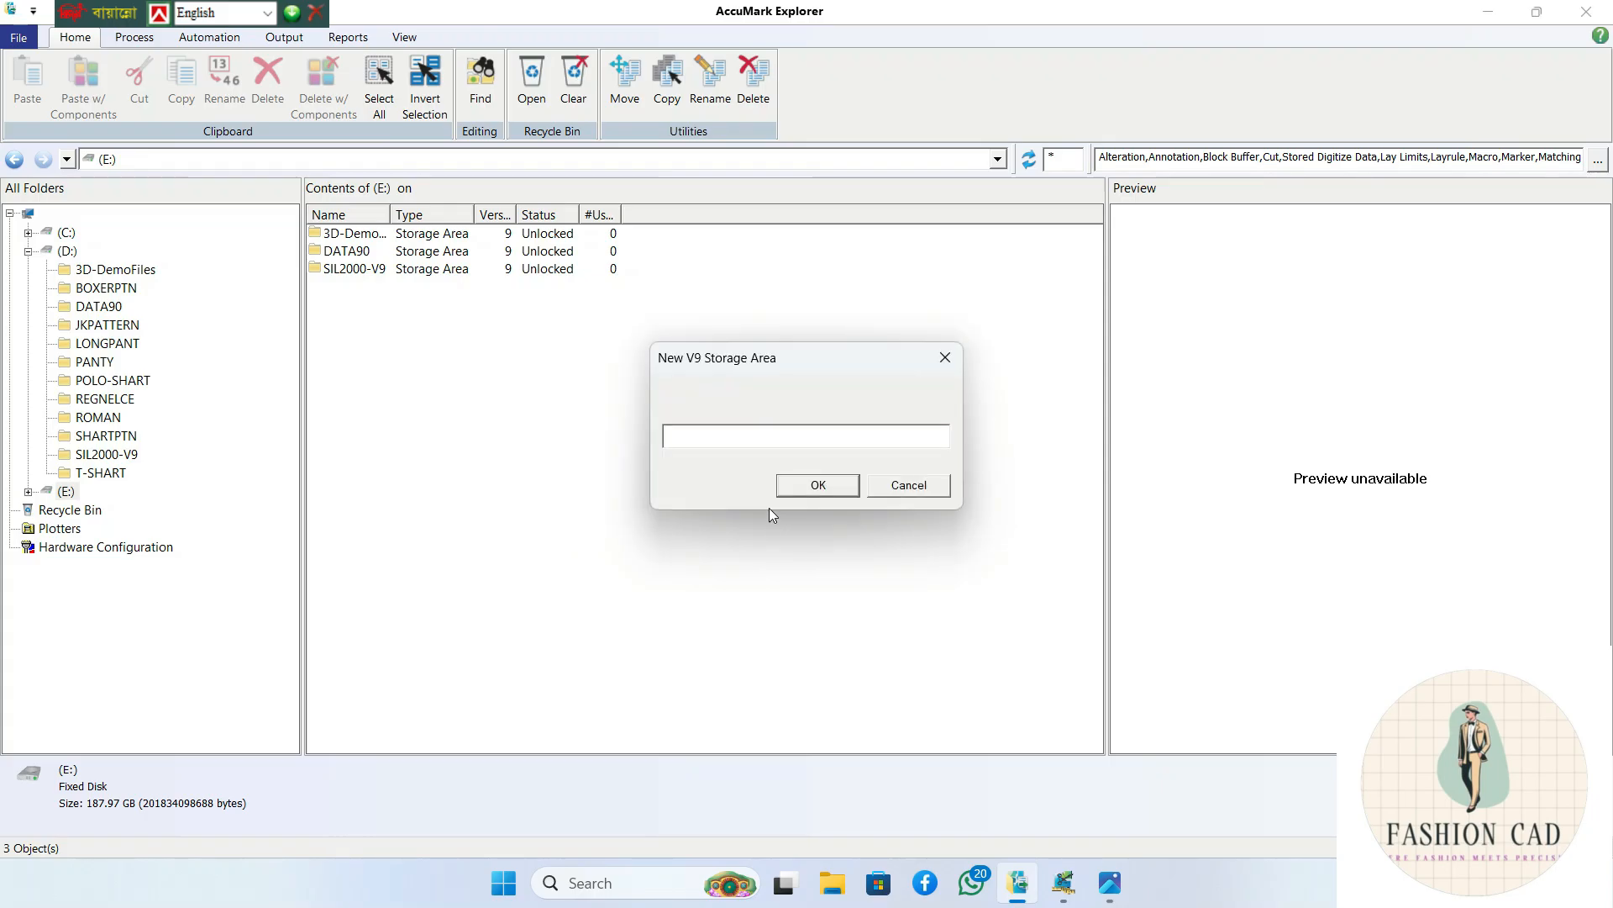
text(boss)
key(BackSpace)
key(BackSpace)
key(BackSpace)
key(BackSpace)
text(BOSS)
key(Return)
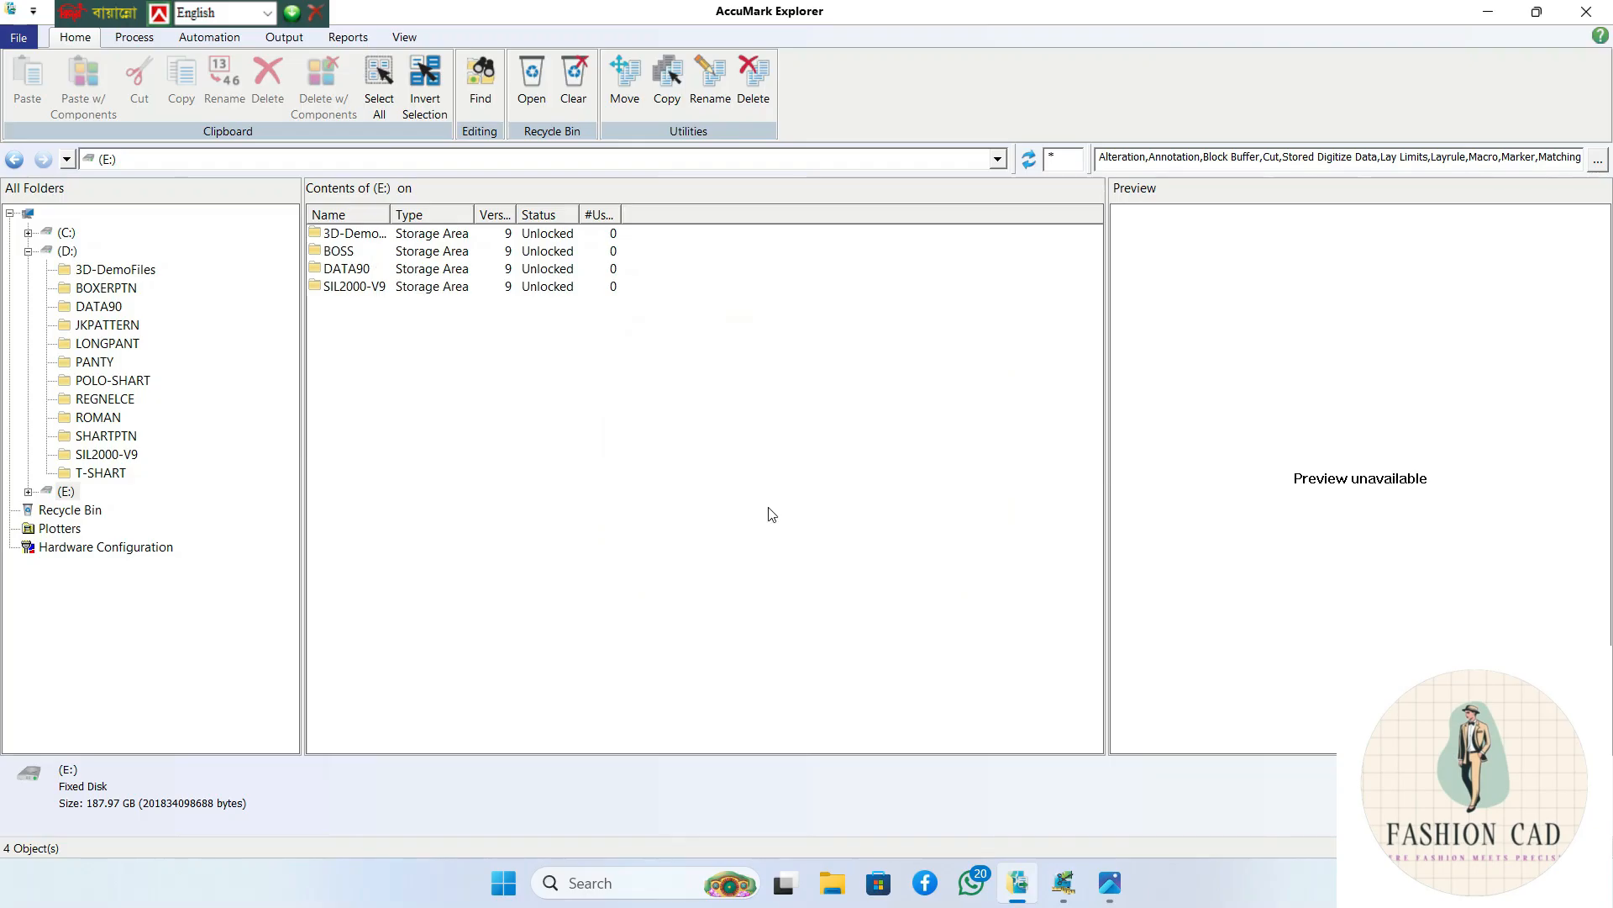
- Expand drive E: in the folder tree and open the BOSS storage area
click(67, 494)
double_click(68, 493)
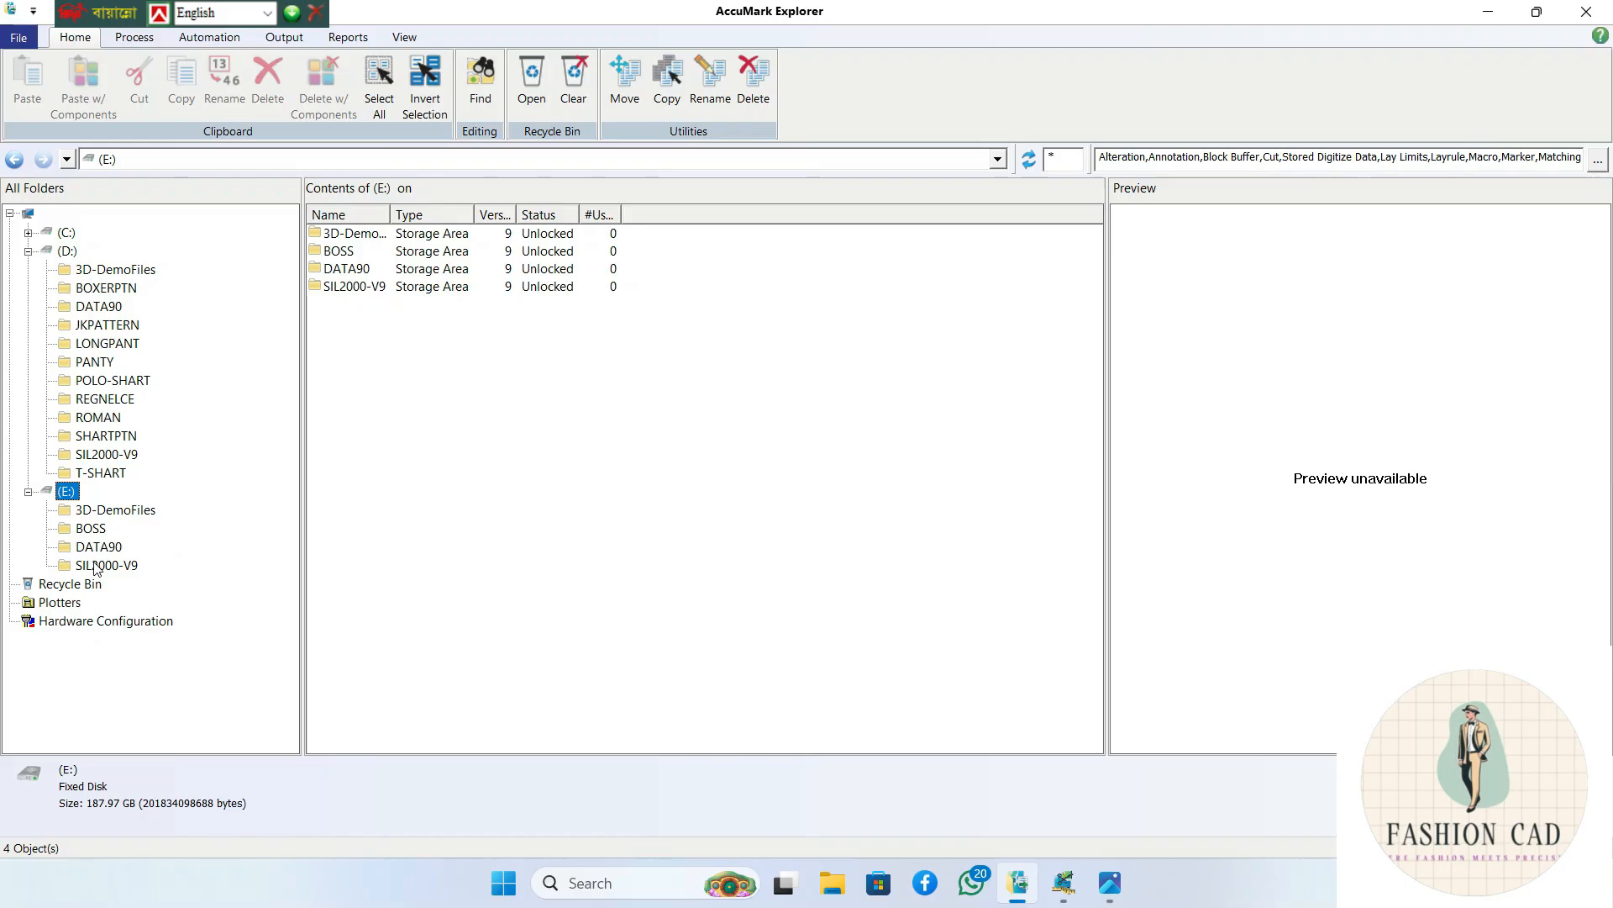
click(99, 535)
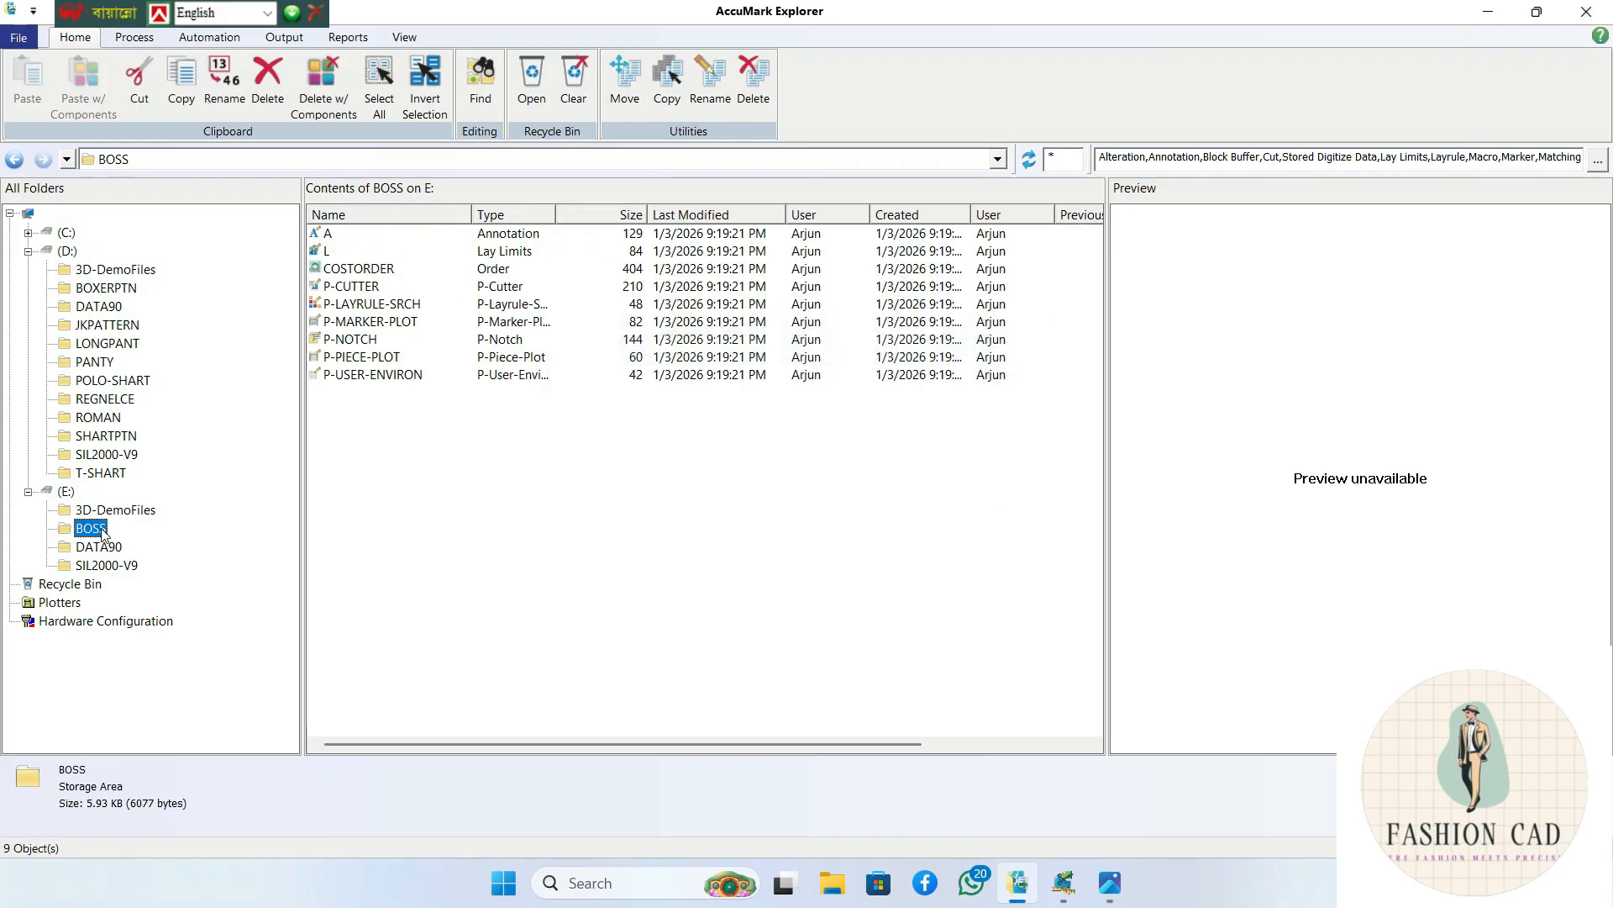
click(19, 39)
mouse_move(36, 71)
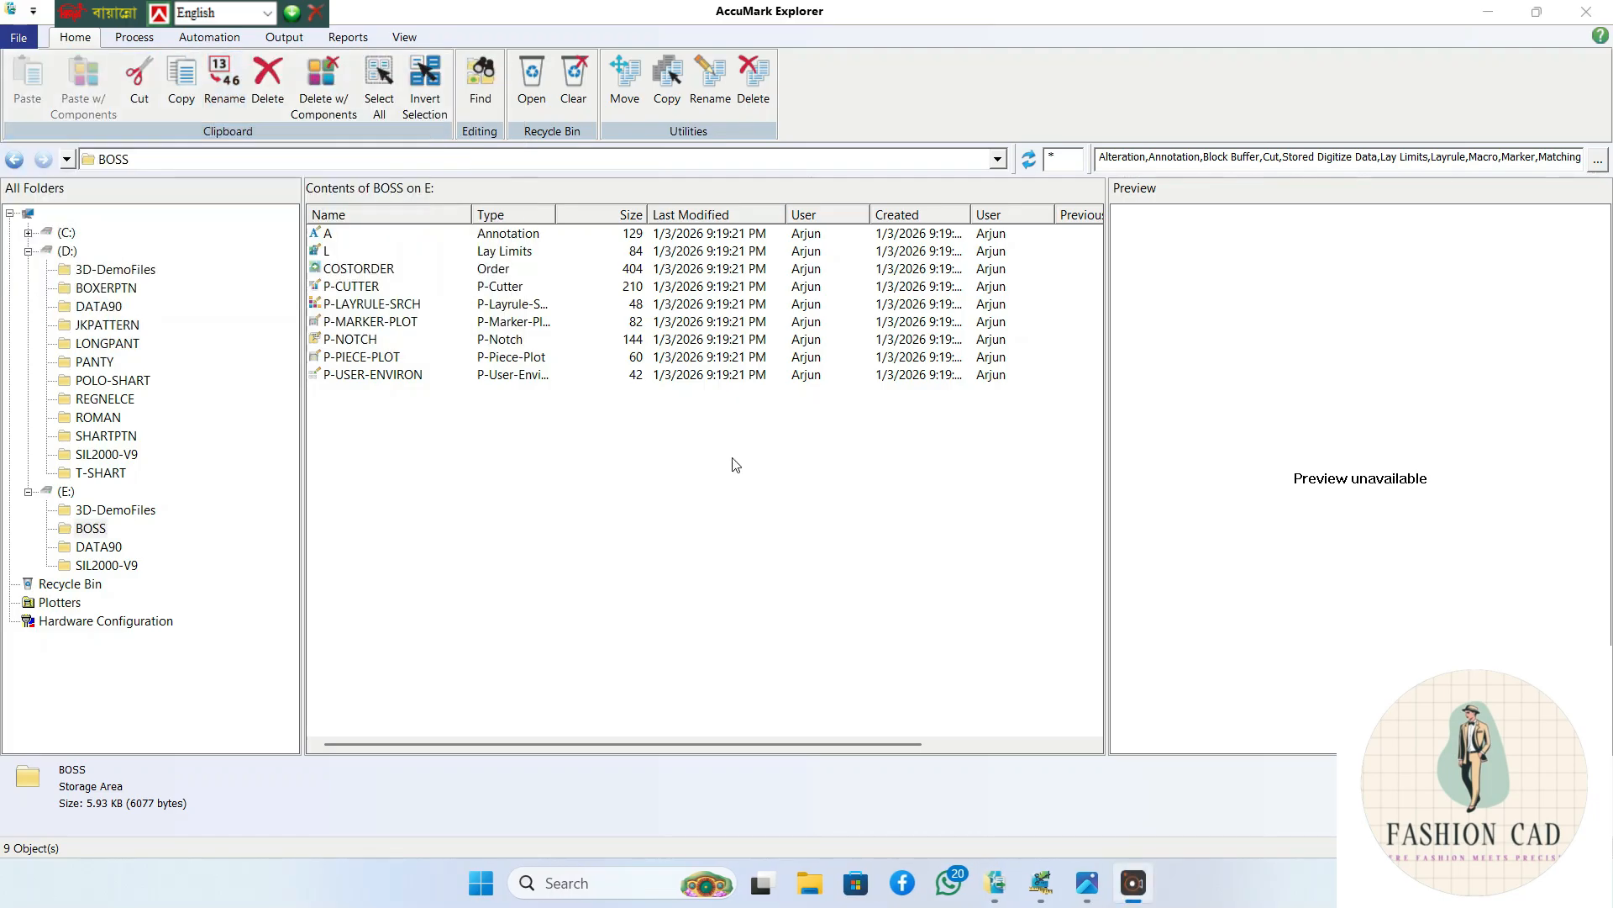
click(626, 505)
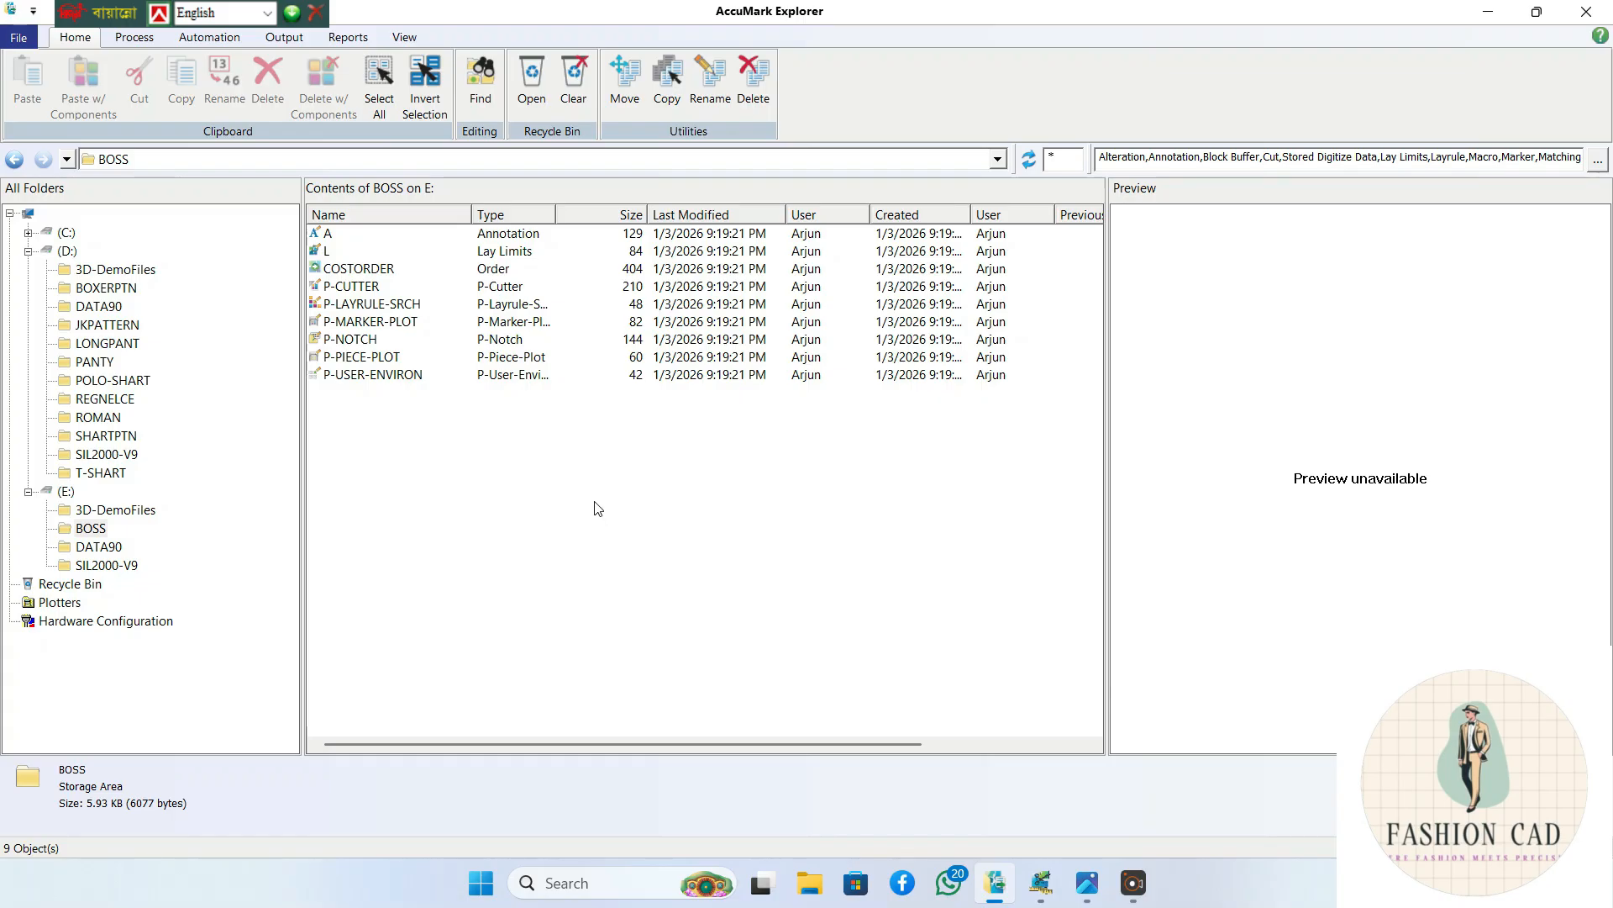
scroll(598, 507, right, 5)
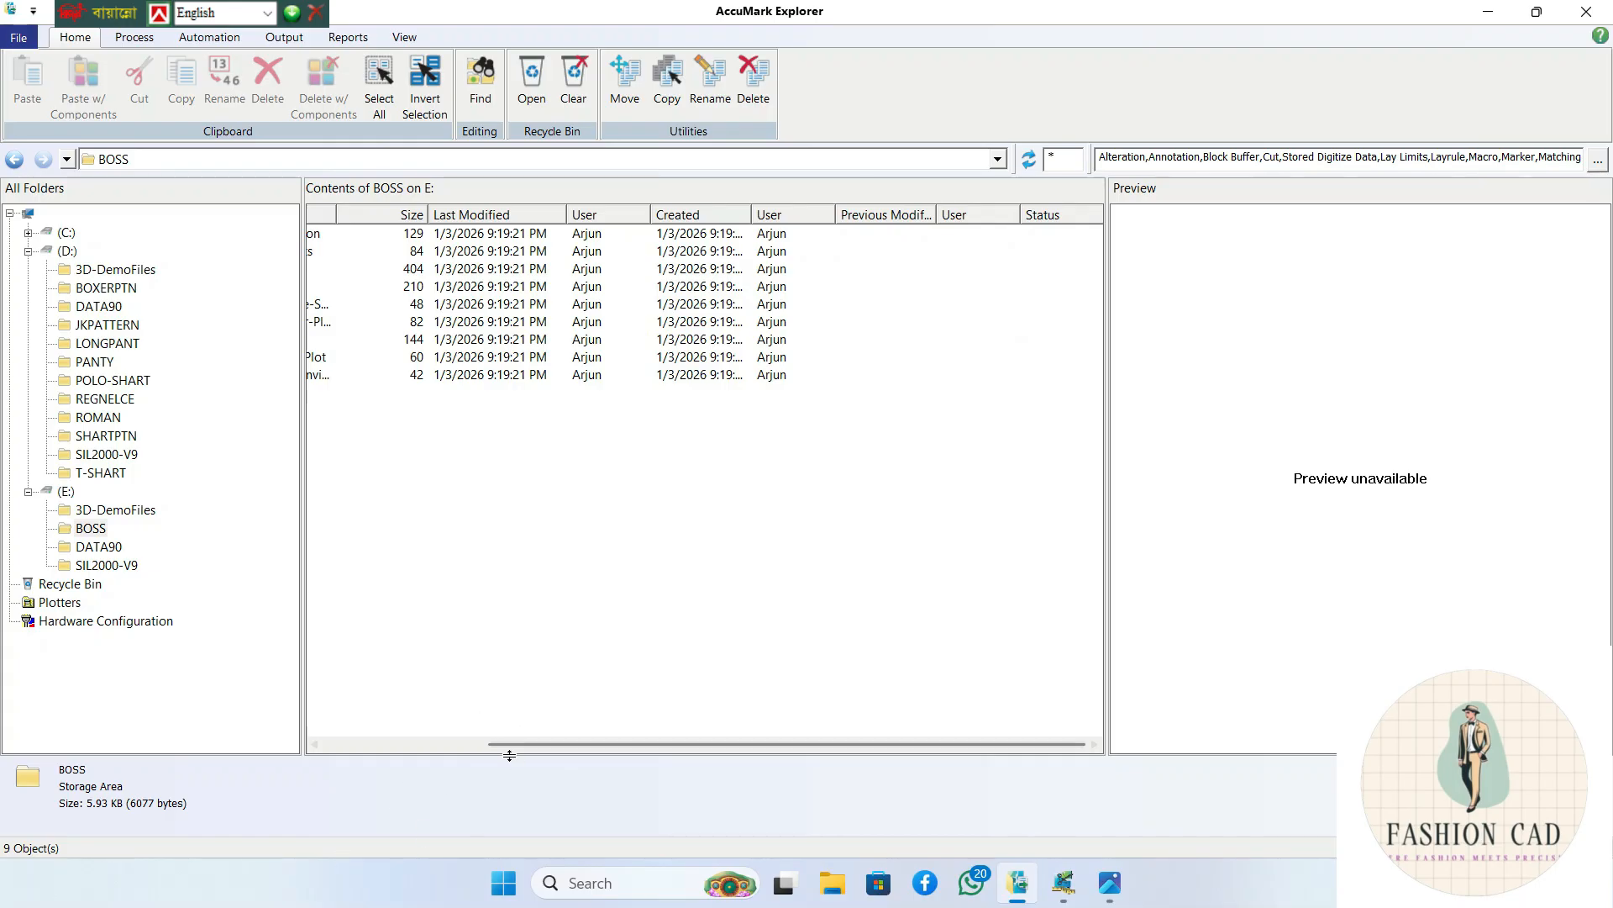
drag(511, 750, 313, 755)
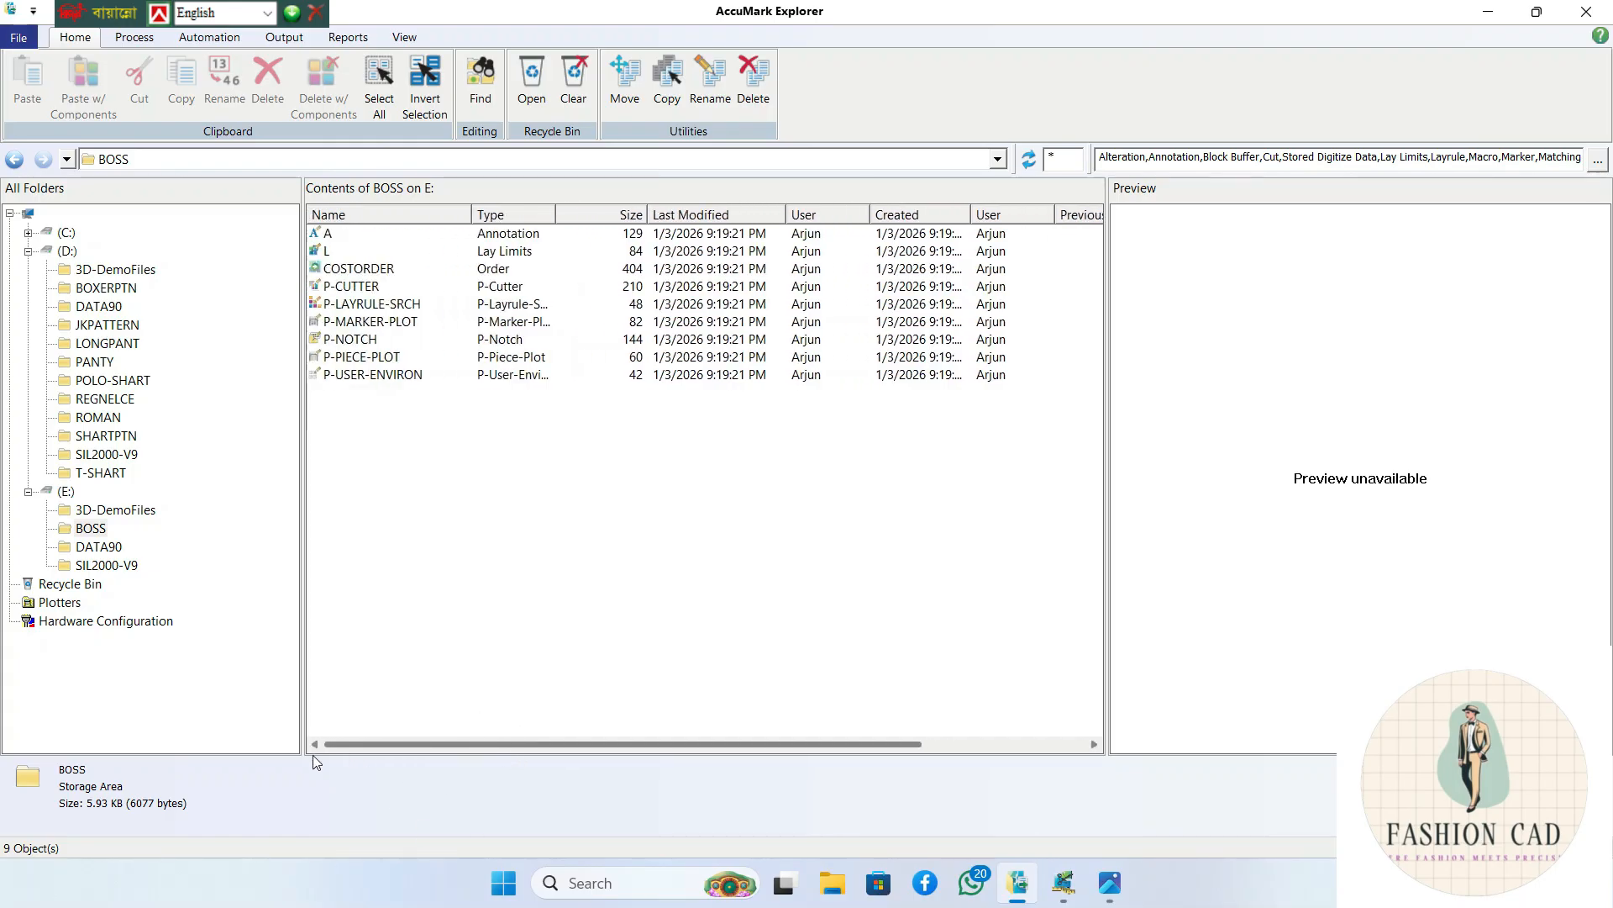
click(92, 532)
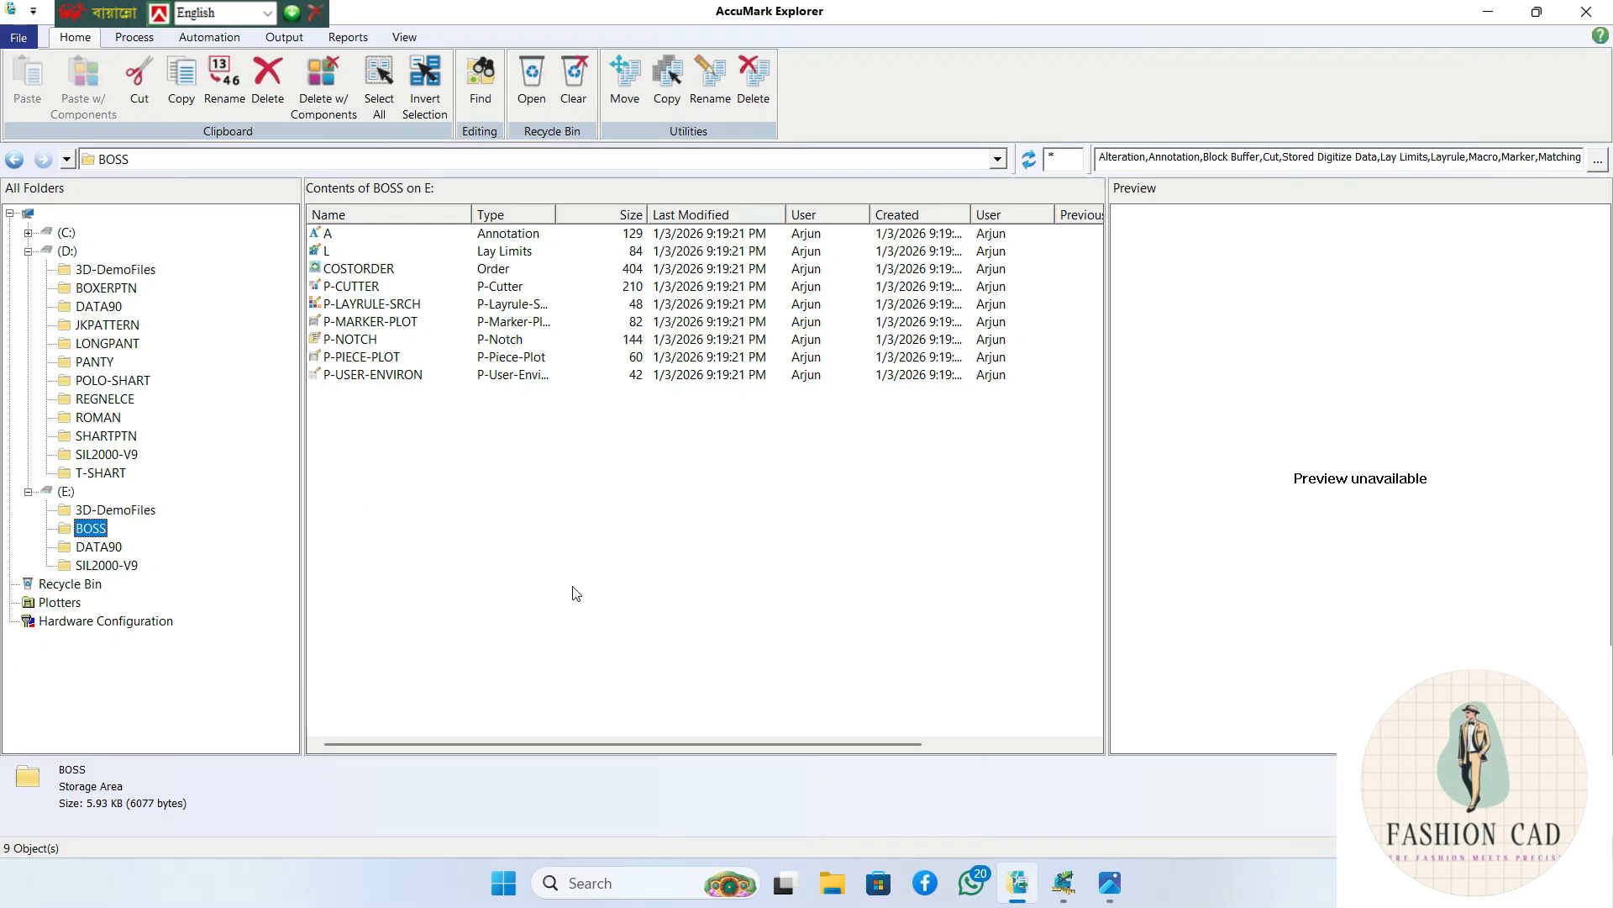
- Recheck the sizes on the measurement sheet image and create a new rule table in the BOSS storage area
click(1110, 882)
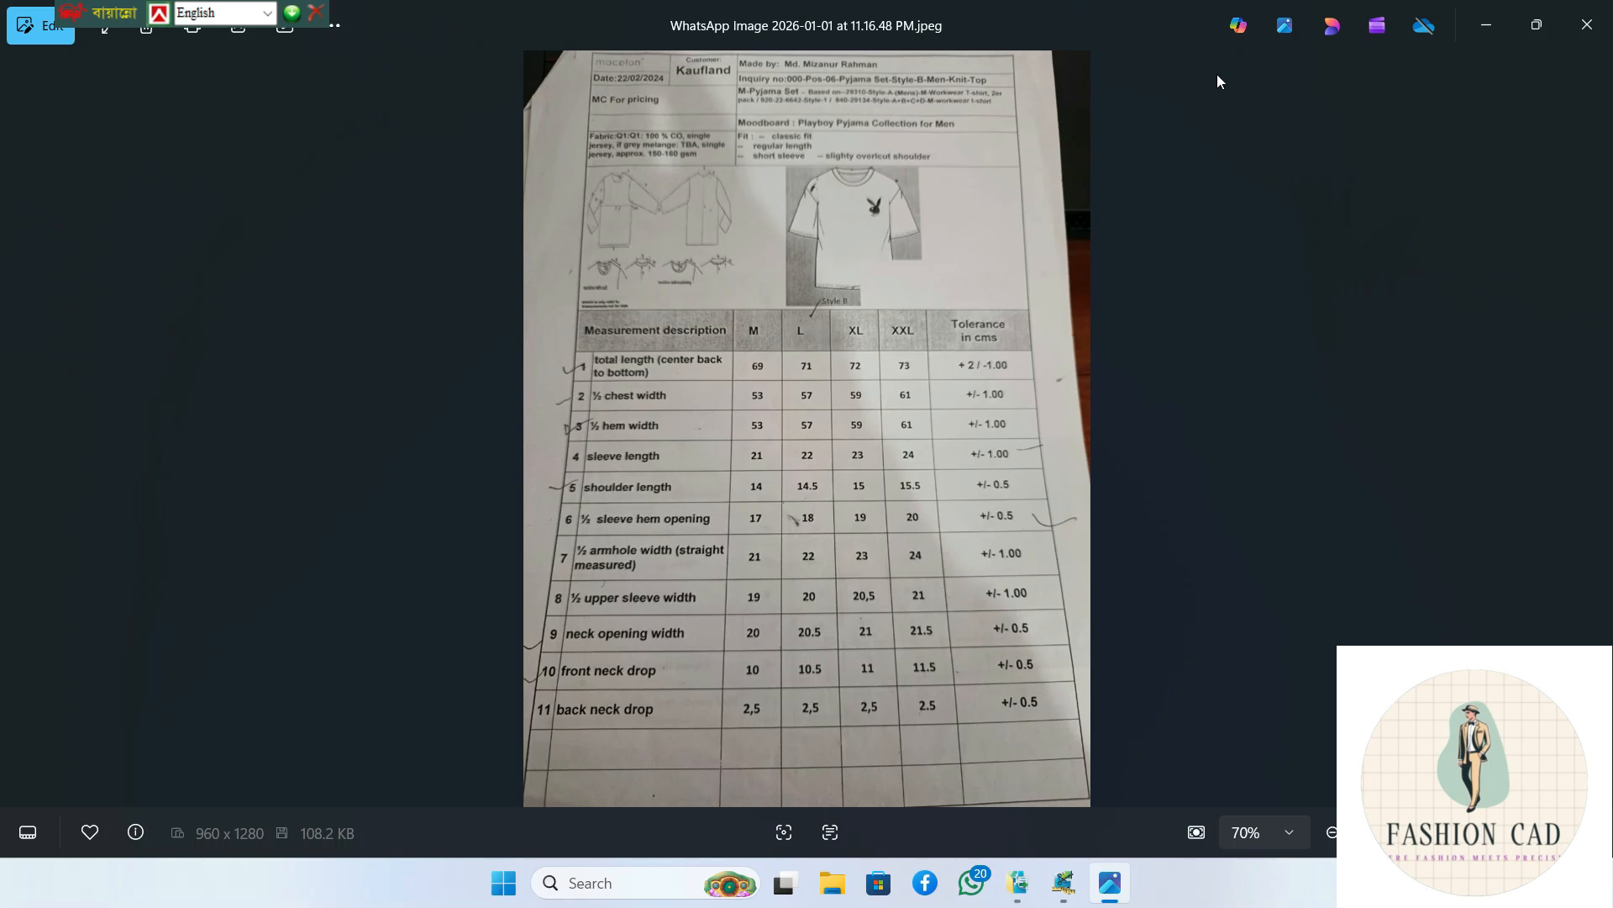
click(1486, 24)
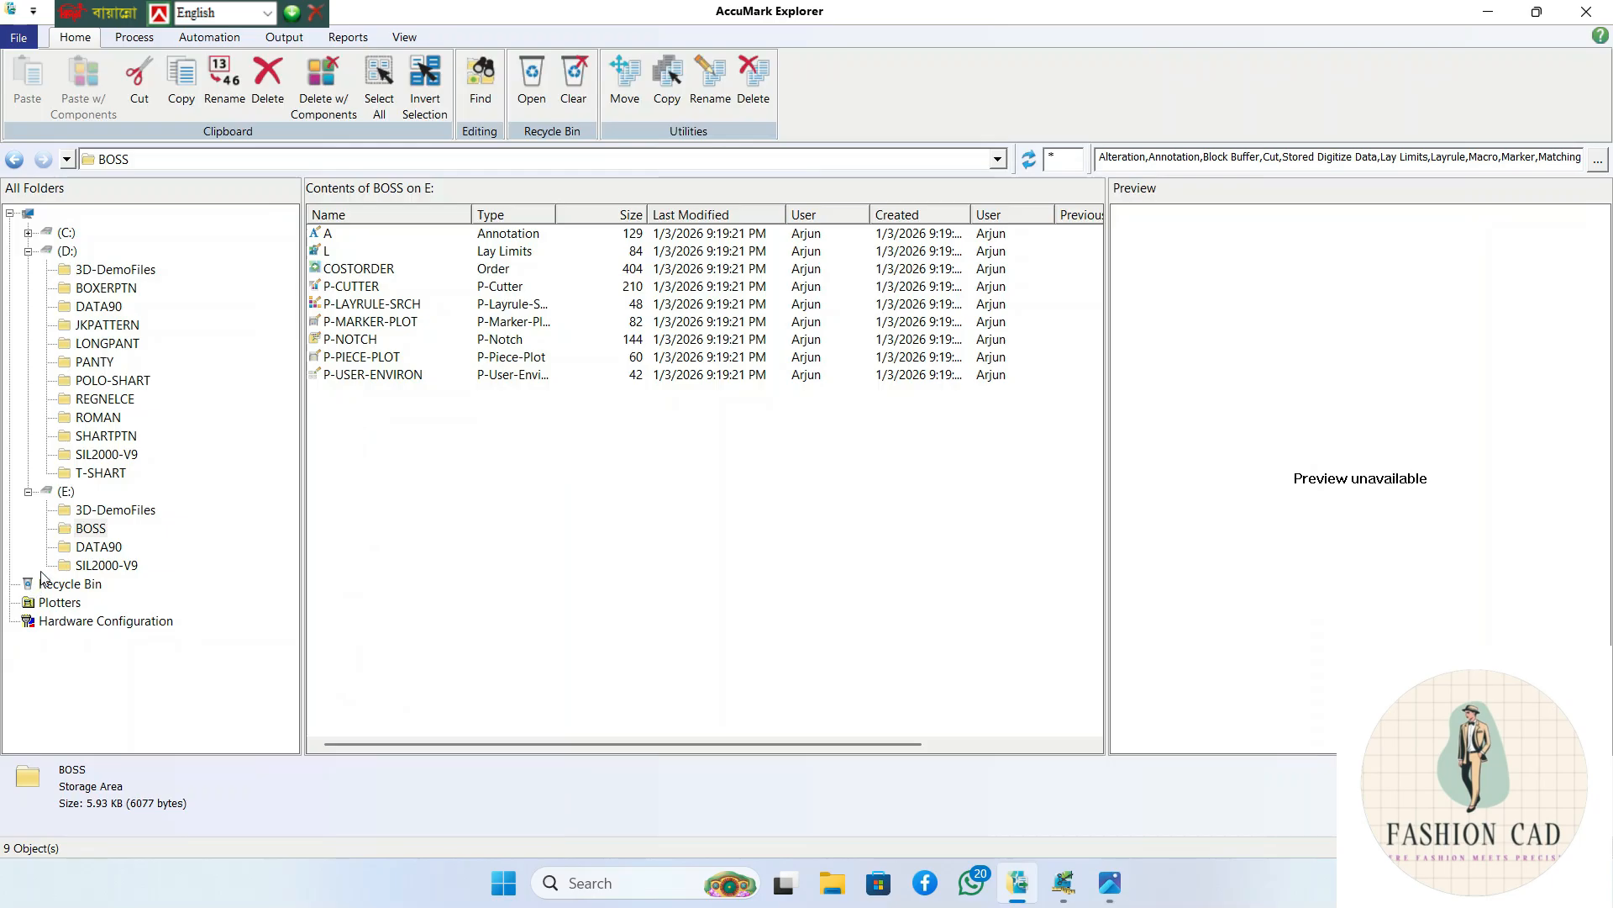
click(94, 530)
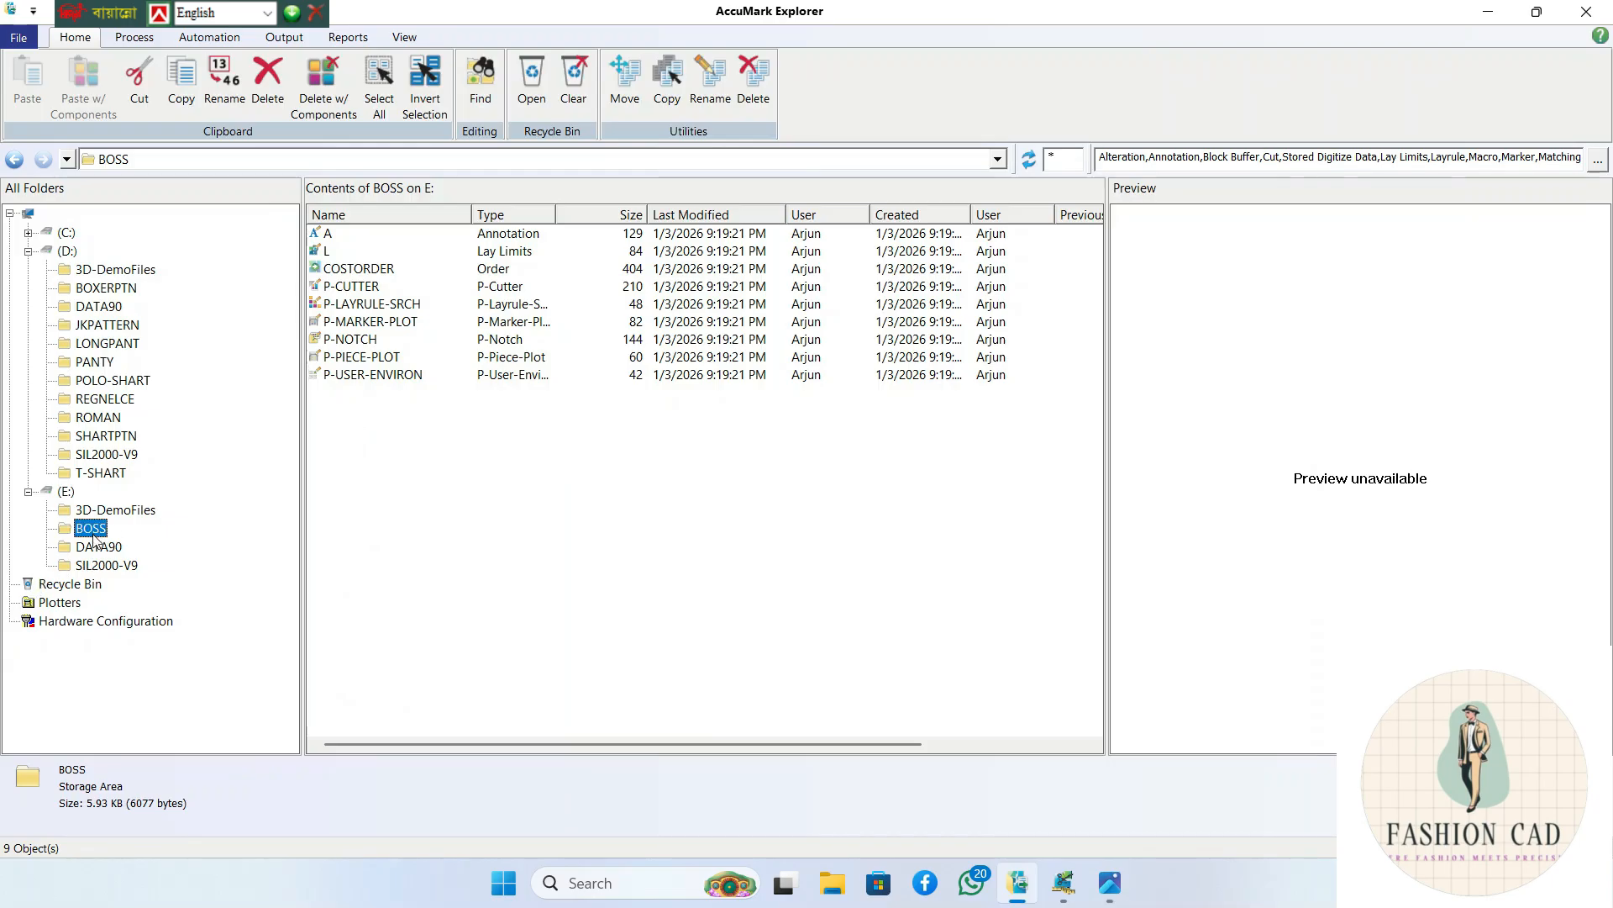
right_click(609, 519)
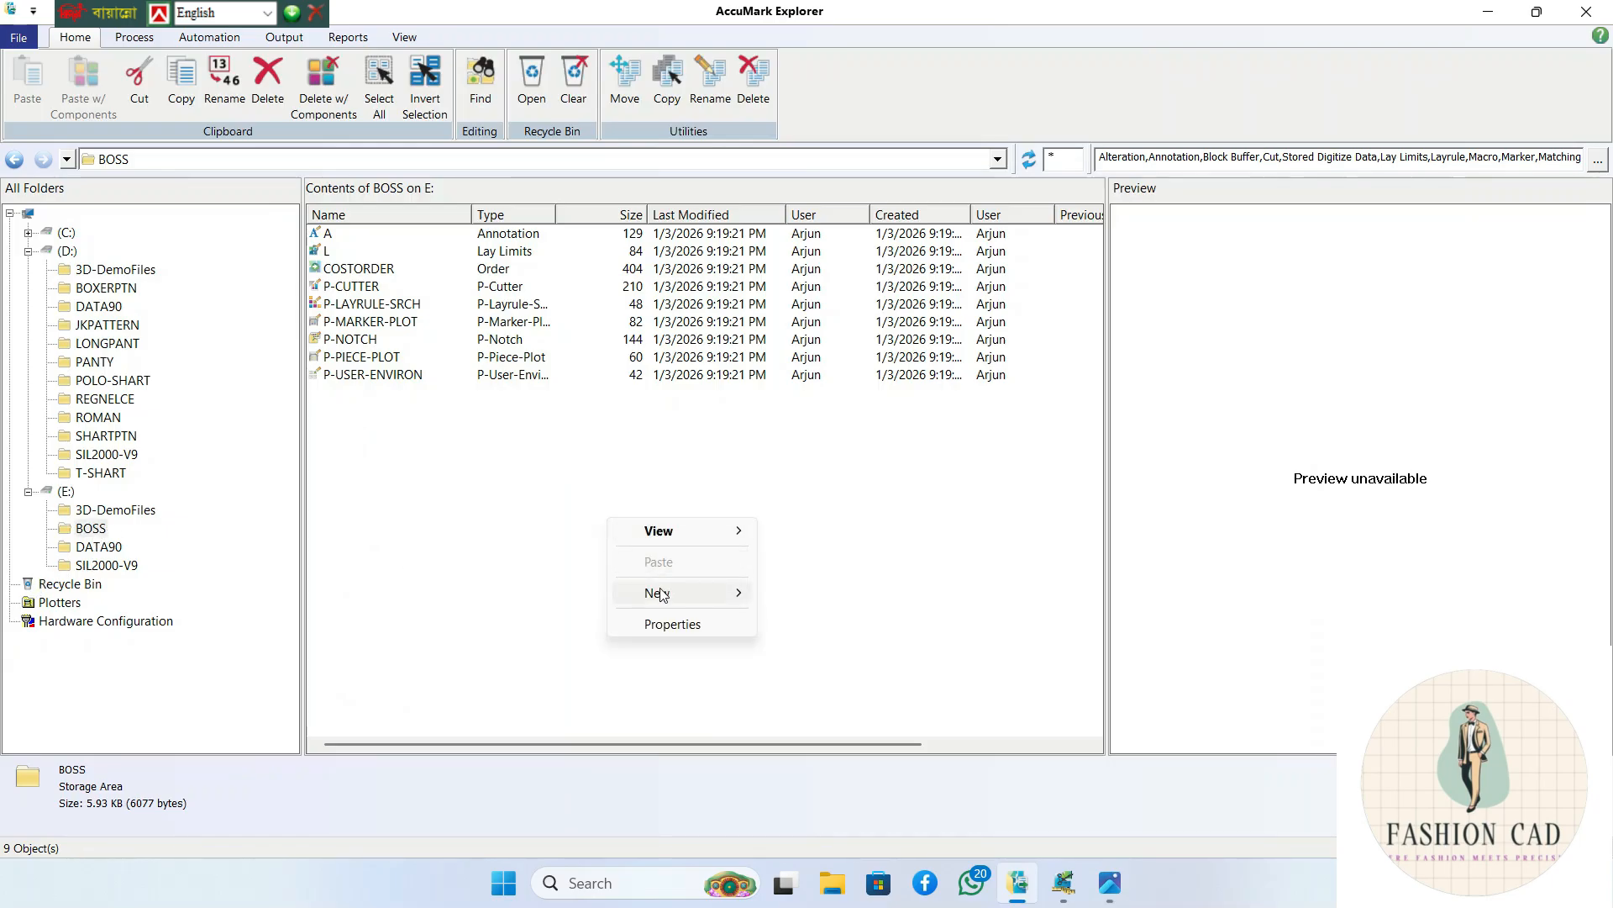
mouse_move(662, 594)
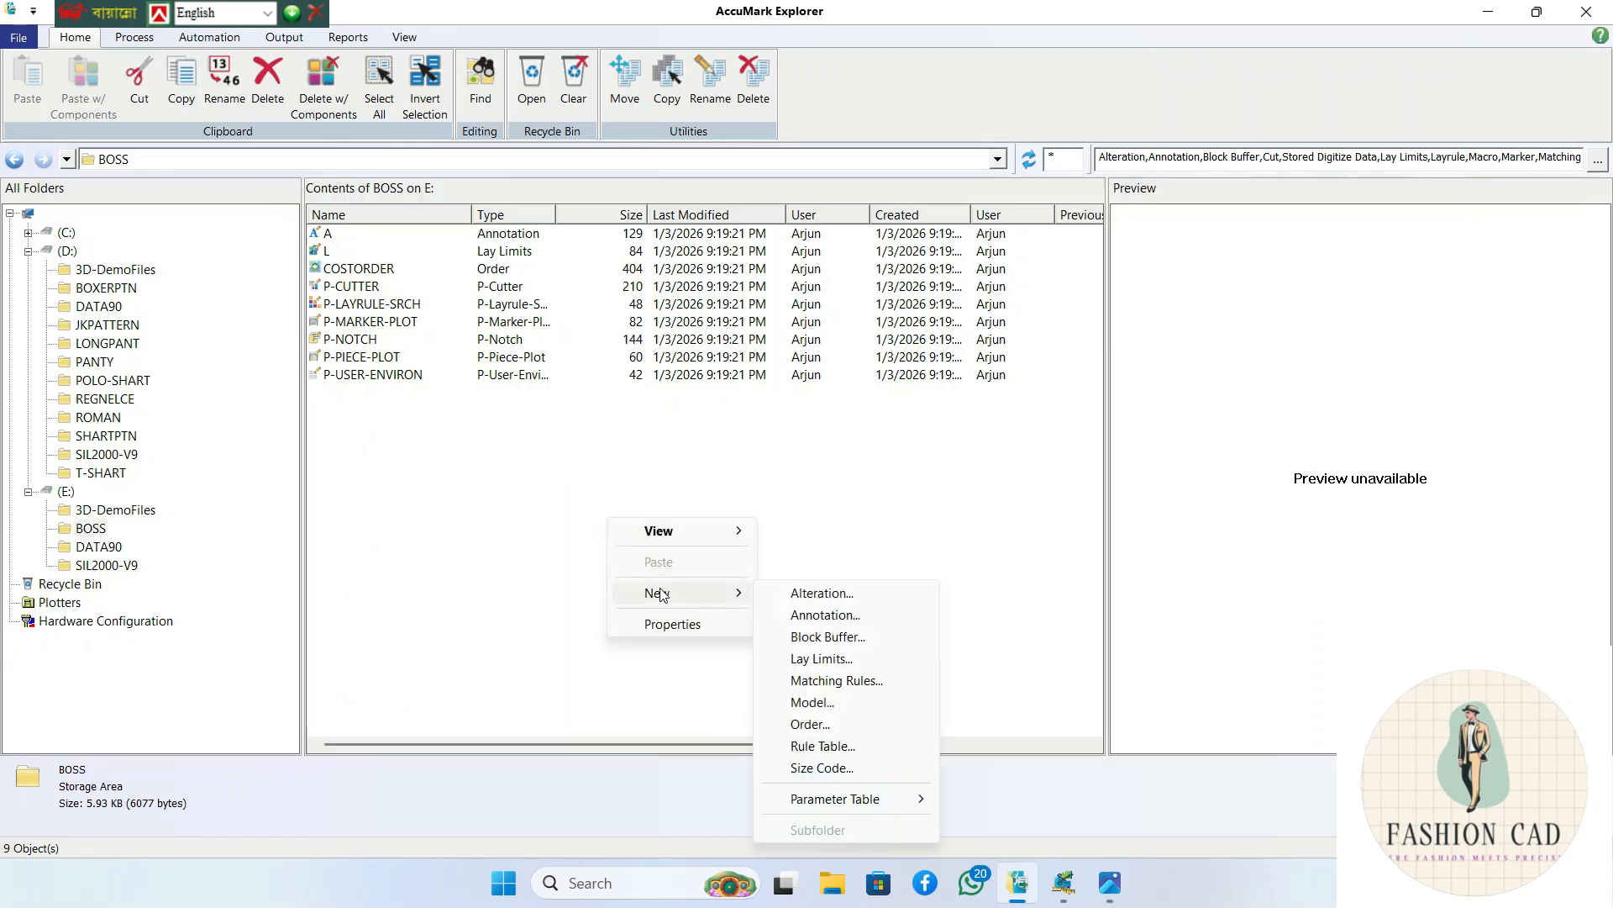
click(830, 748)
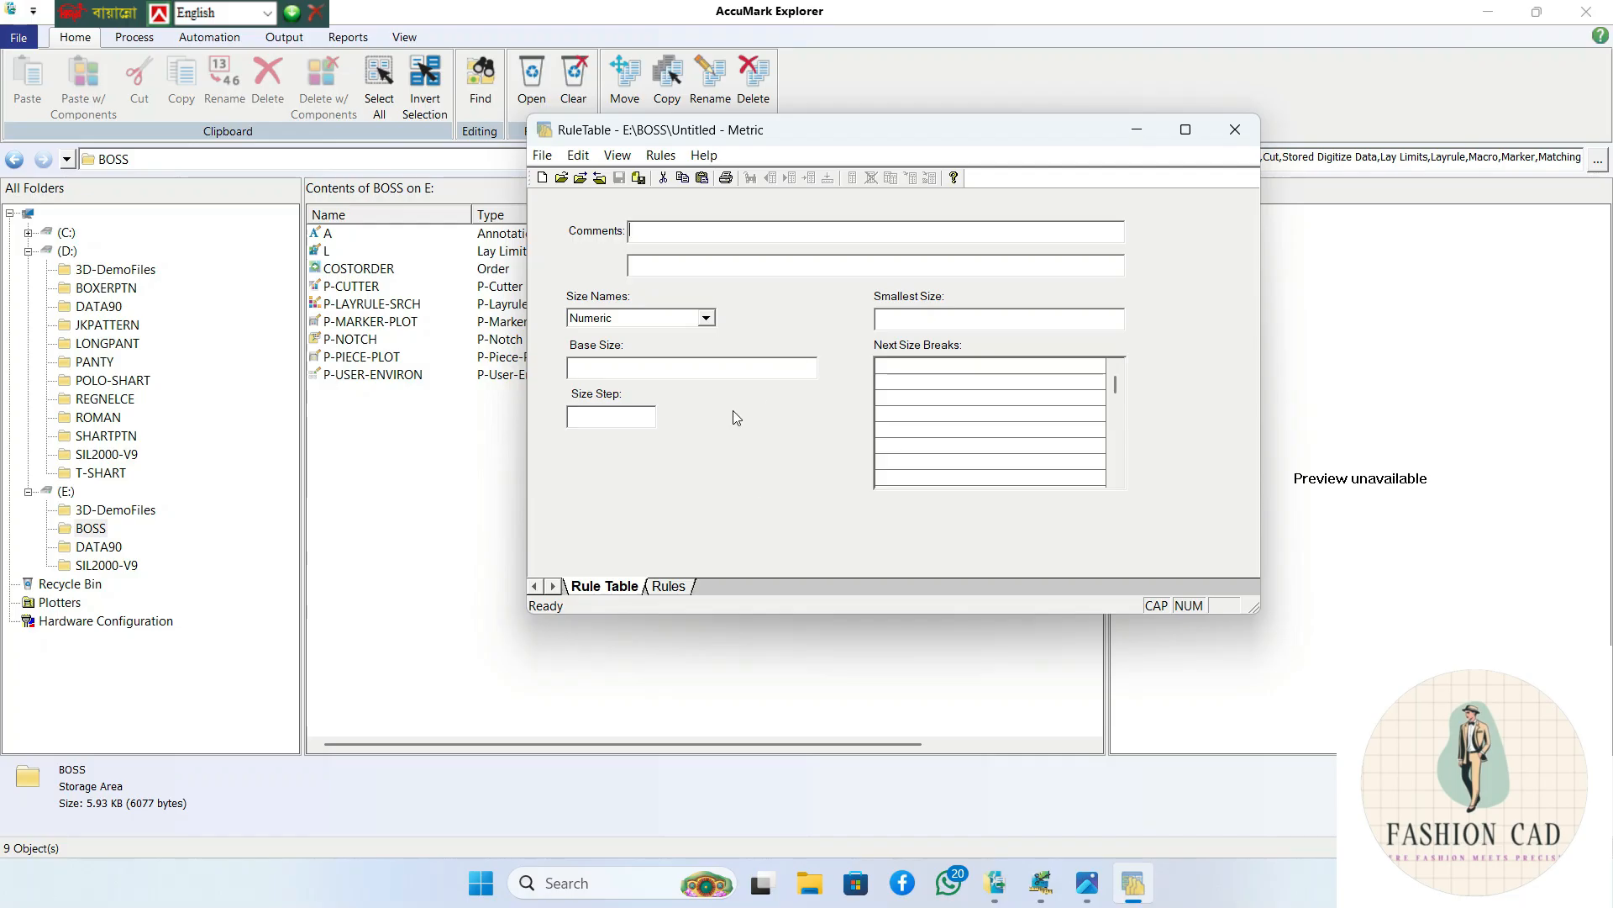
- Set the rule table's size names to AlphaNumeric, with base size L and smallest size M
click(706, 318)
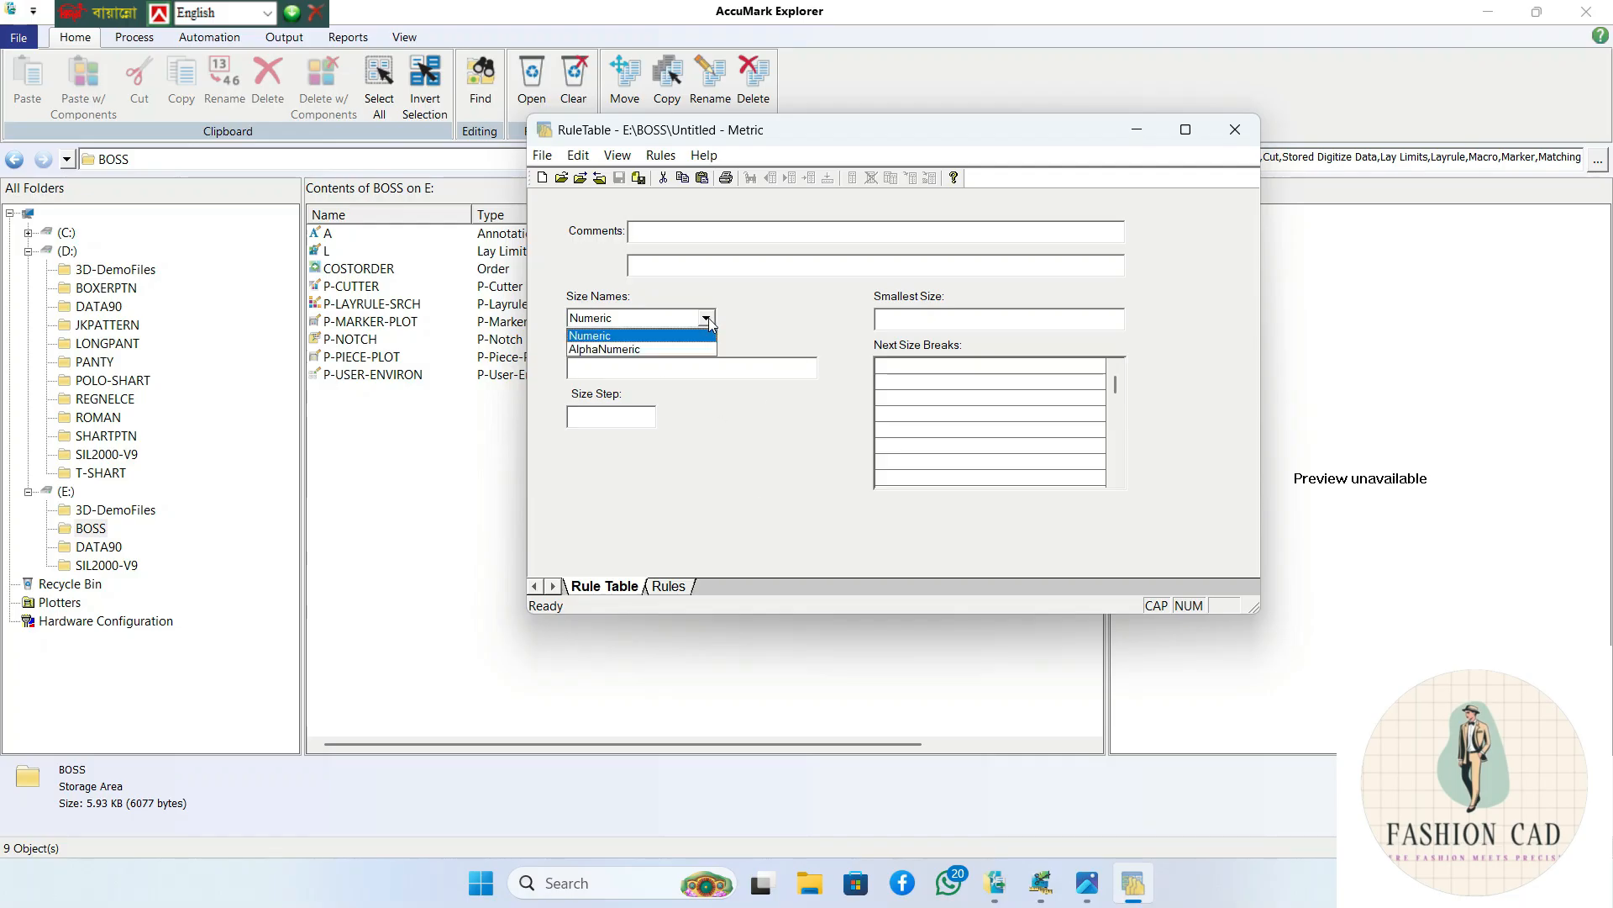
click(660, 349)
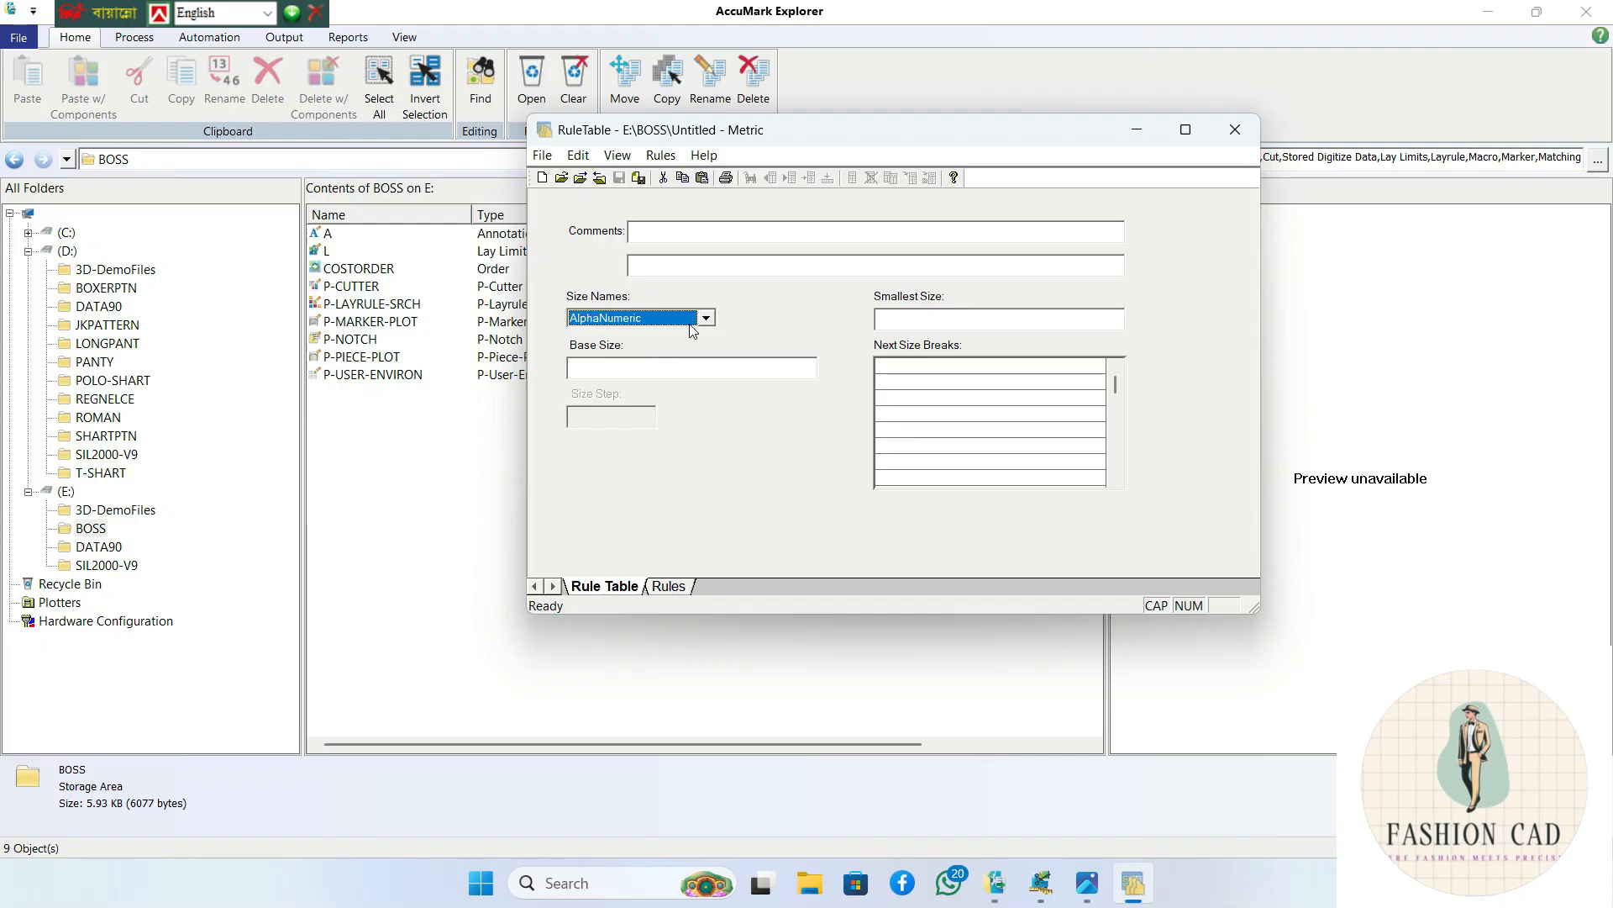
click(629, 370)
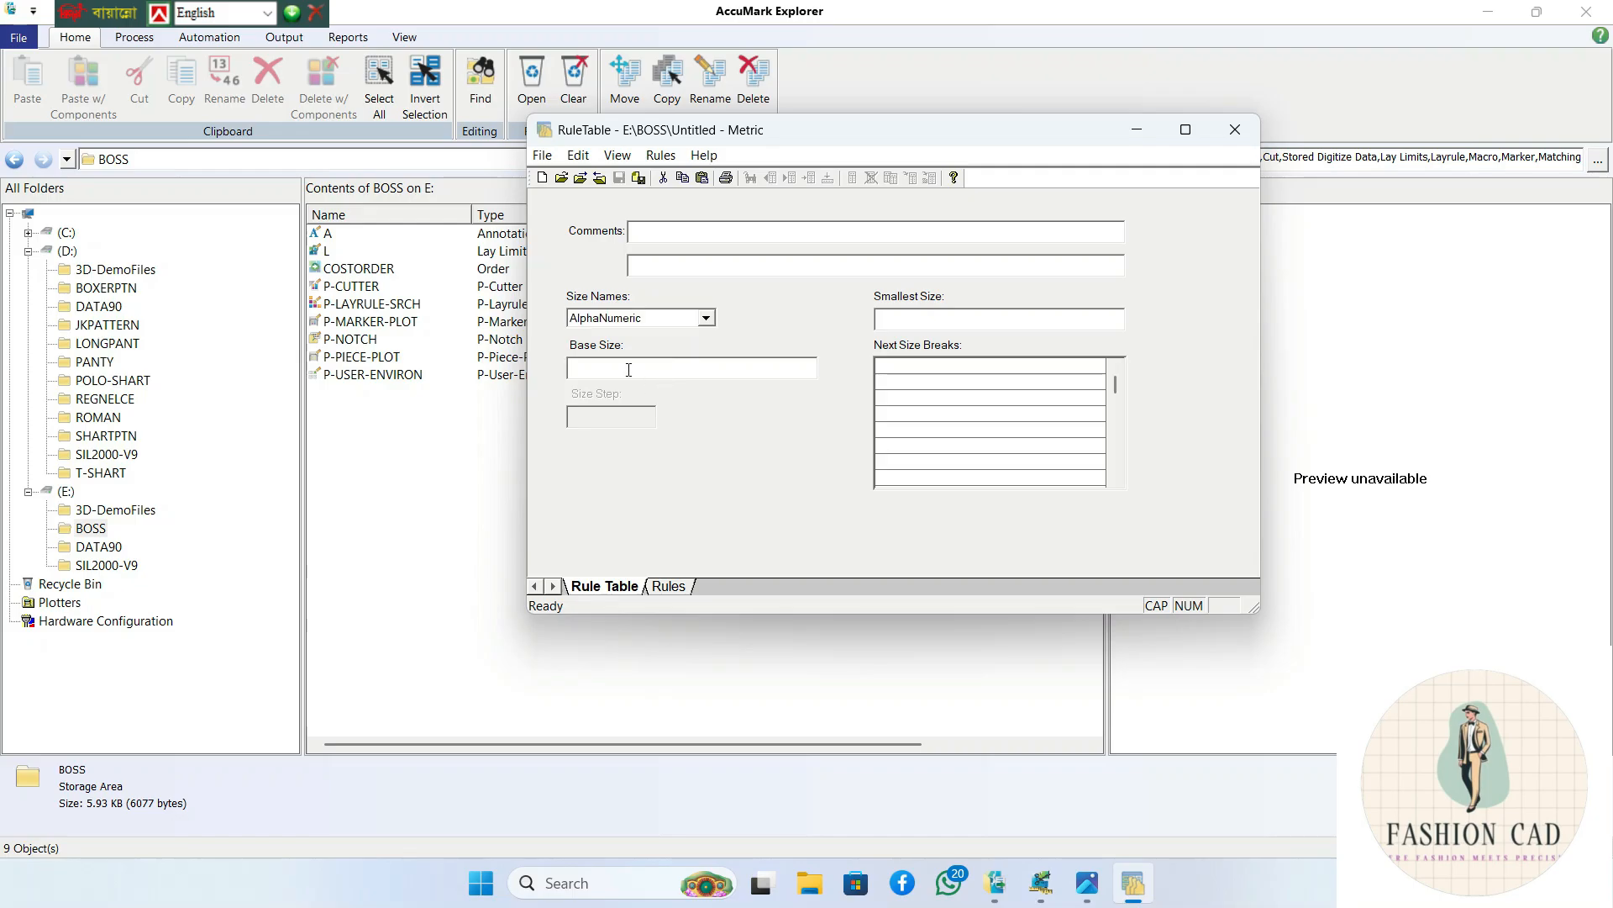
text(L)
click(915, 324)
text(M)
- Enter L, XL and XXL as the next size breaks, checking the sizes against the measurement sheet image
click(907, 368)
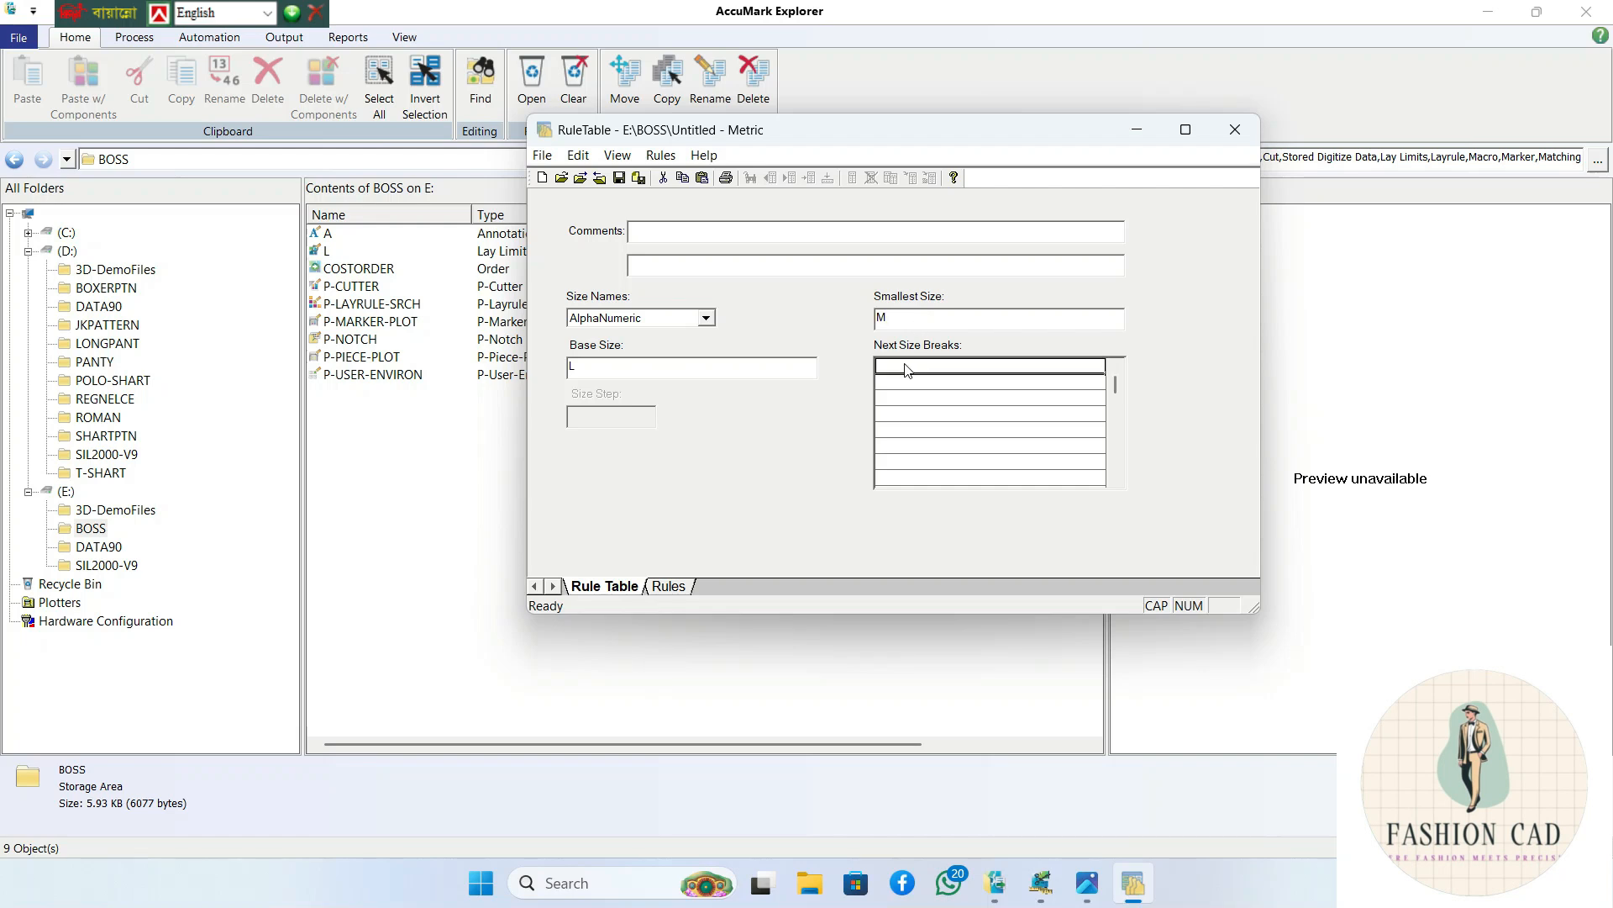
text(L)
key(Return)
click(1087, 884)
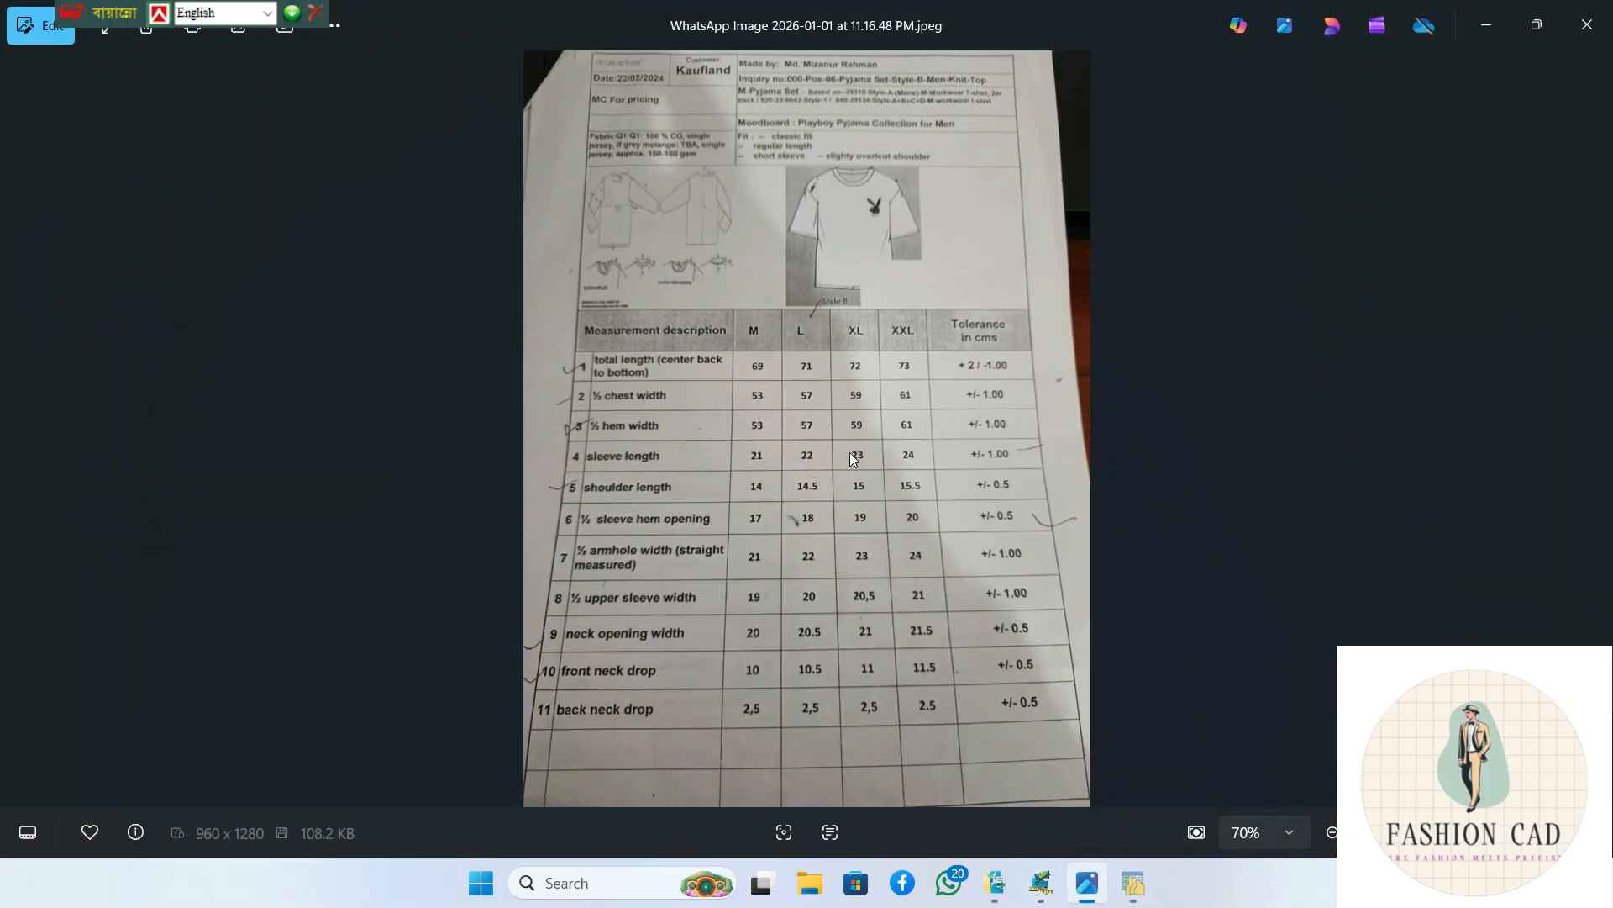
click(1501, 30)
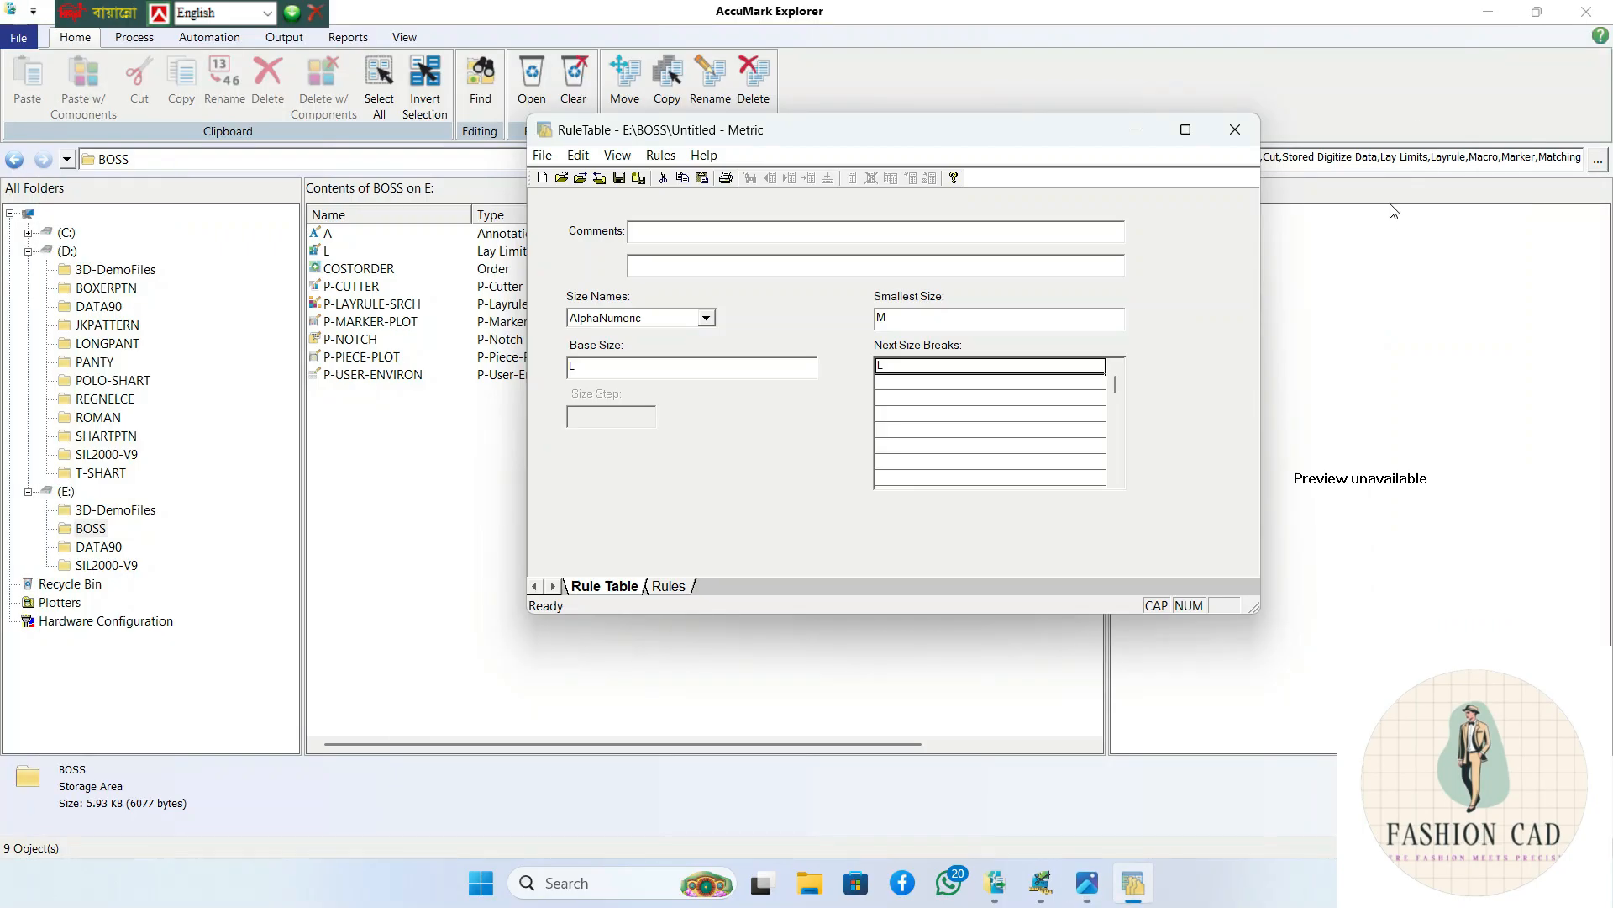
text(X)
key(BackSpace)
key(Return)
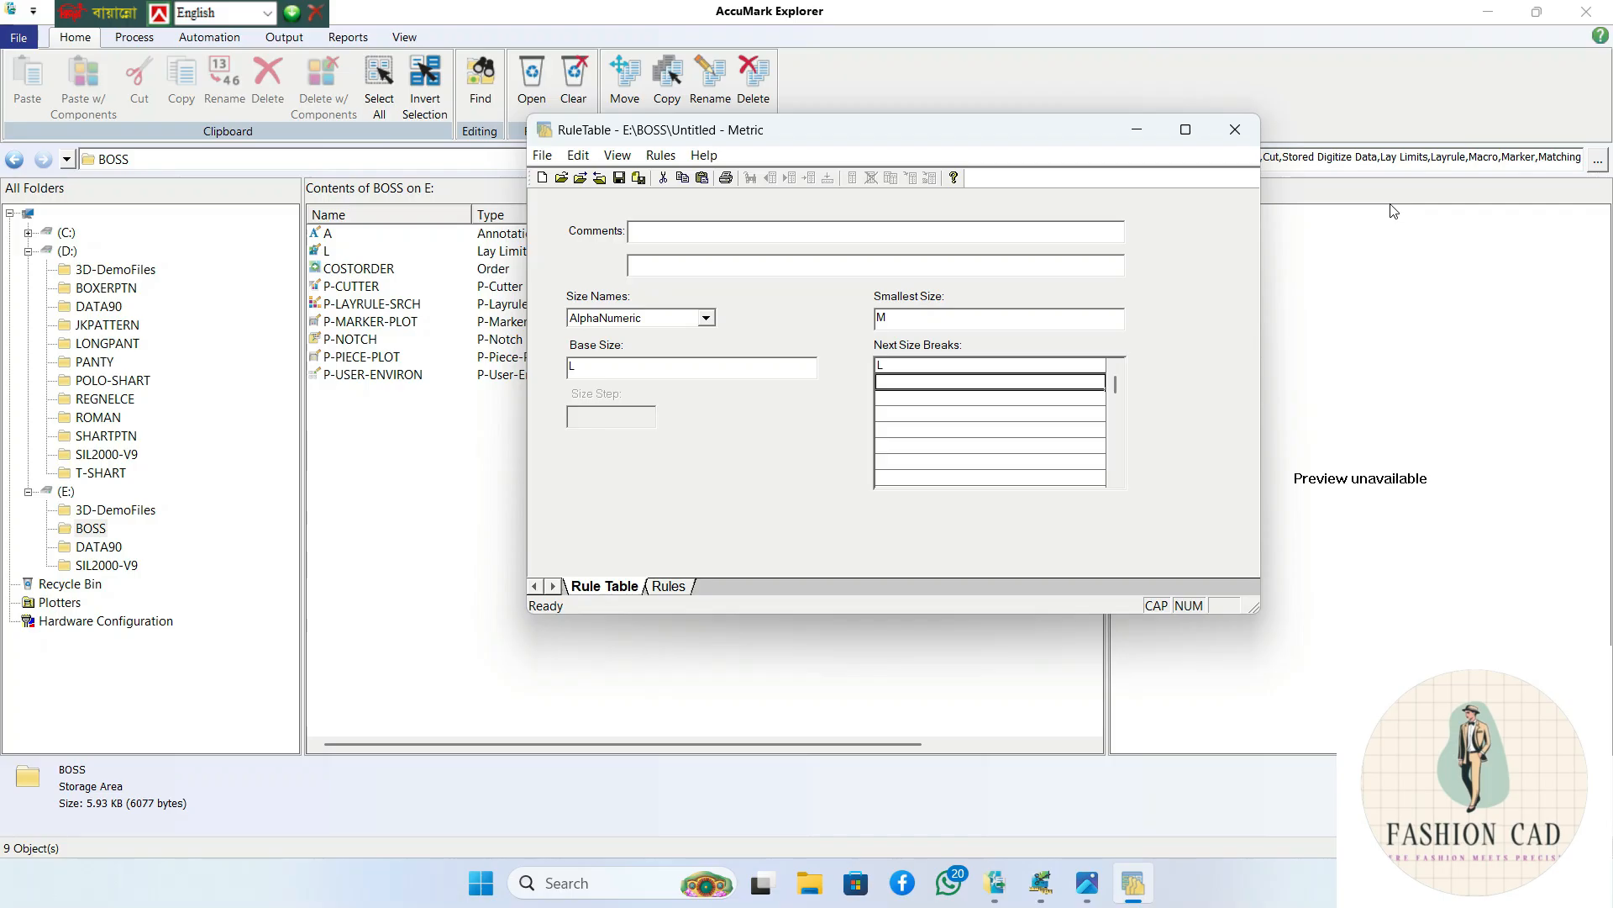
text(XL)
key(Return)
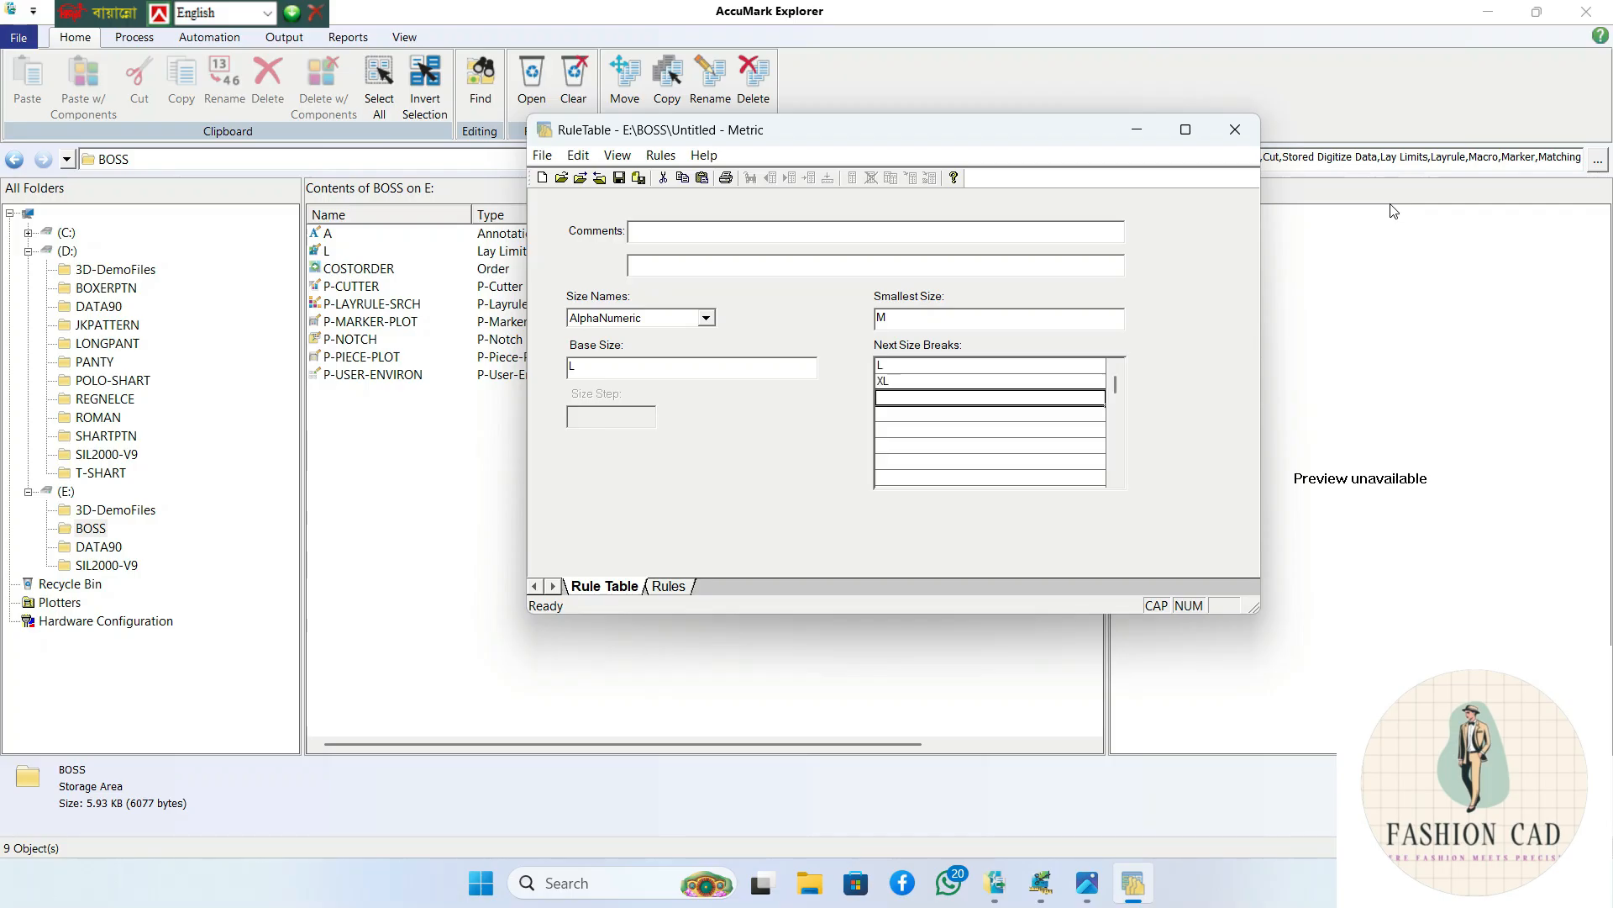
text(XXL)
- Save the rule table in the BOSS storage area as M-L-XXL-03-0126
click(620, 179)
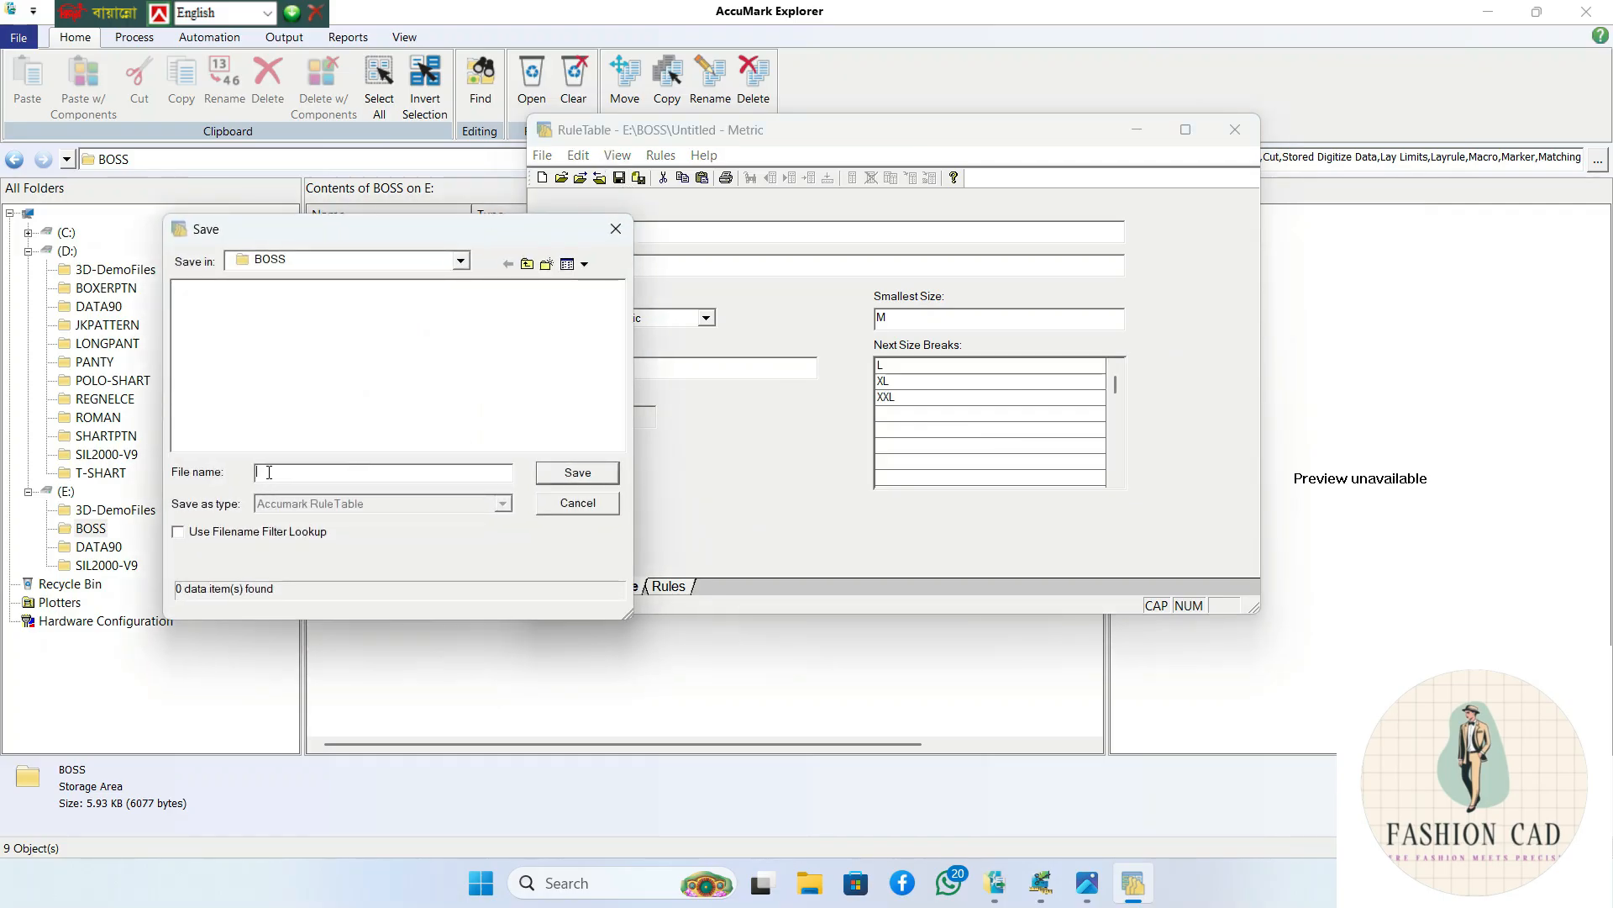
text(M-L-XX)
text(03-0126)
click(578, 473)
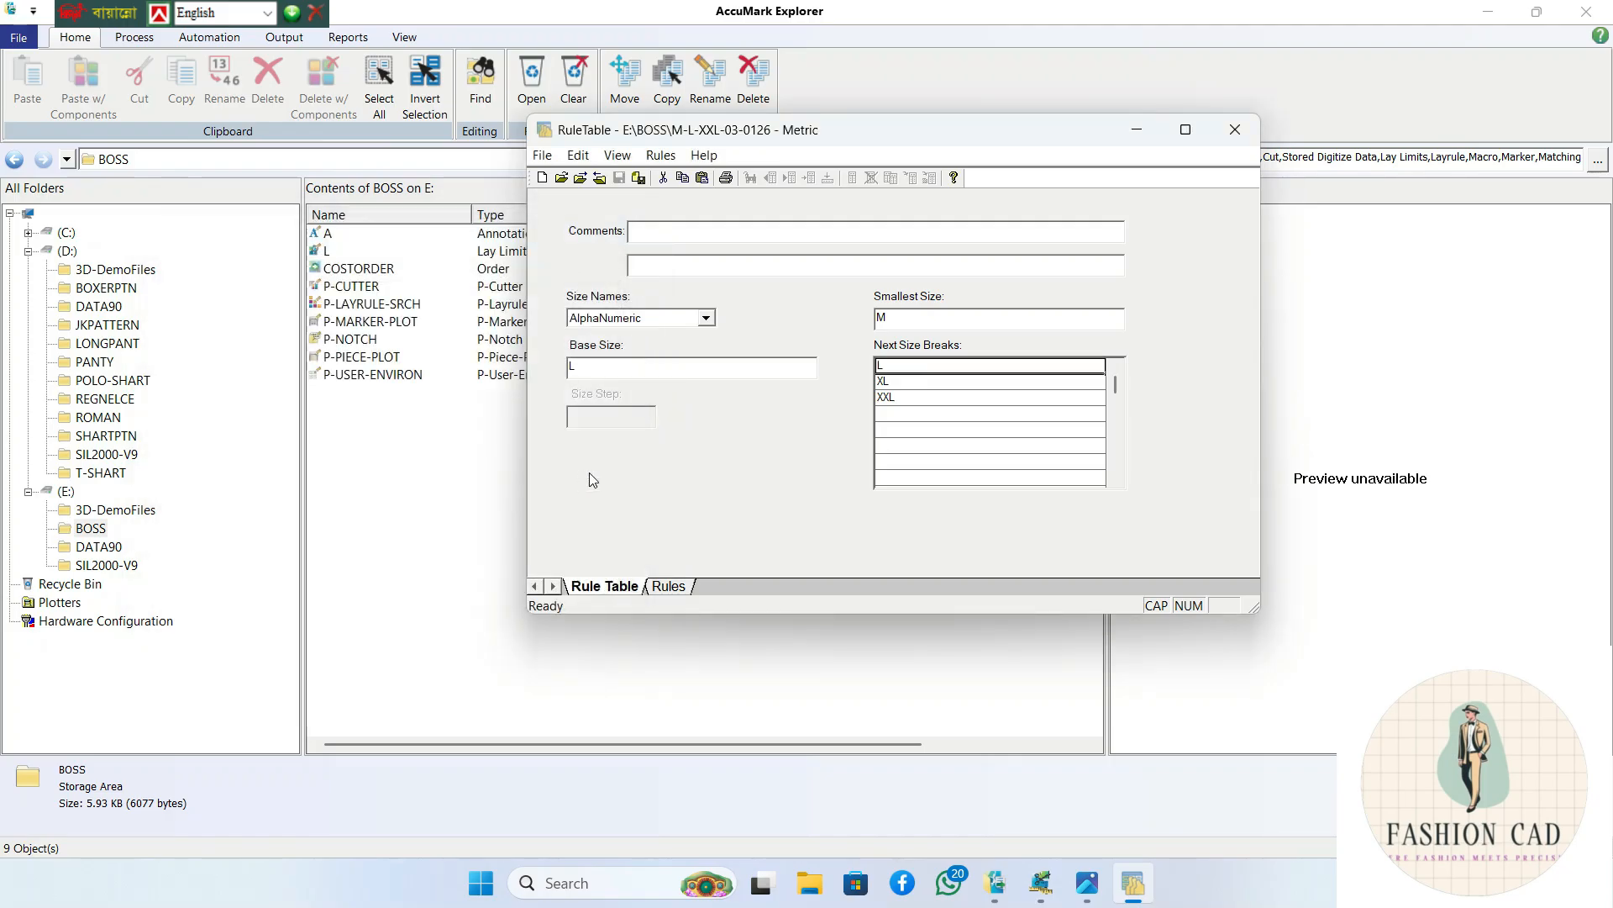
- Close the rule table editor and check rule table M-L-XXL-03-0126 in the BOSS storage area on E:
click(1234, 130)
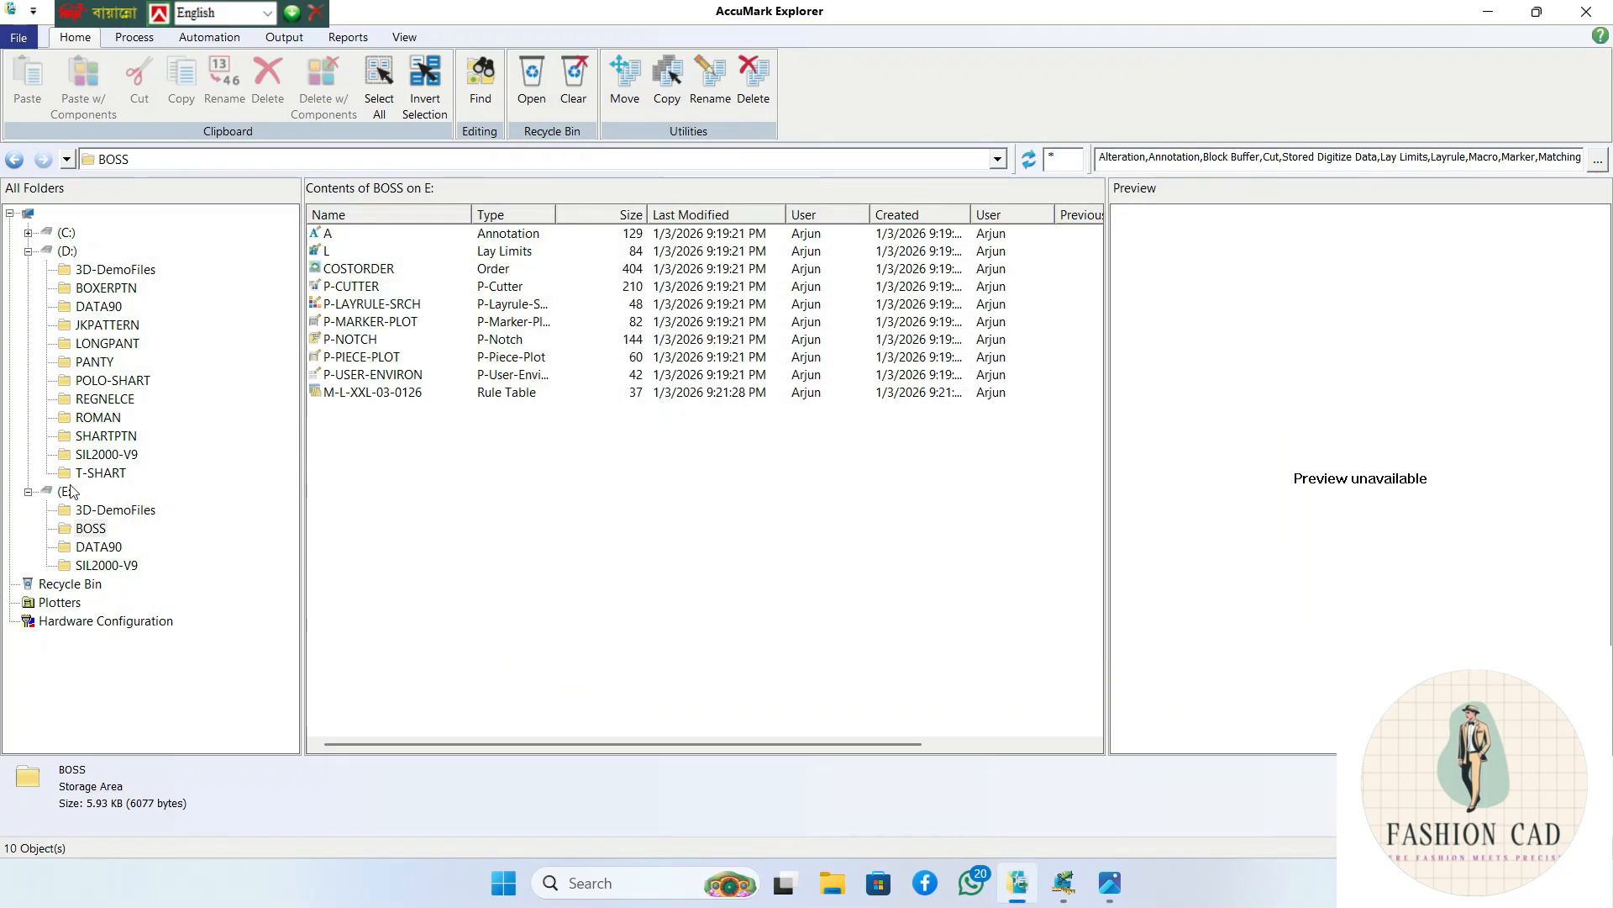
click(70, 533)
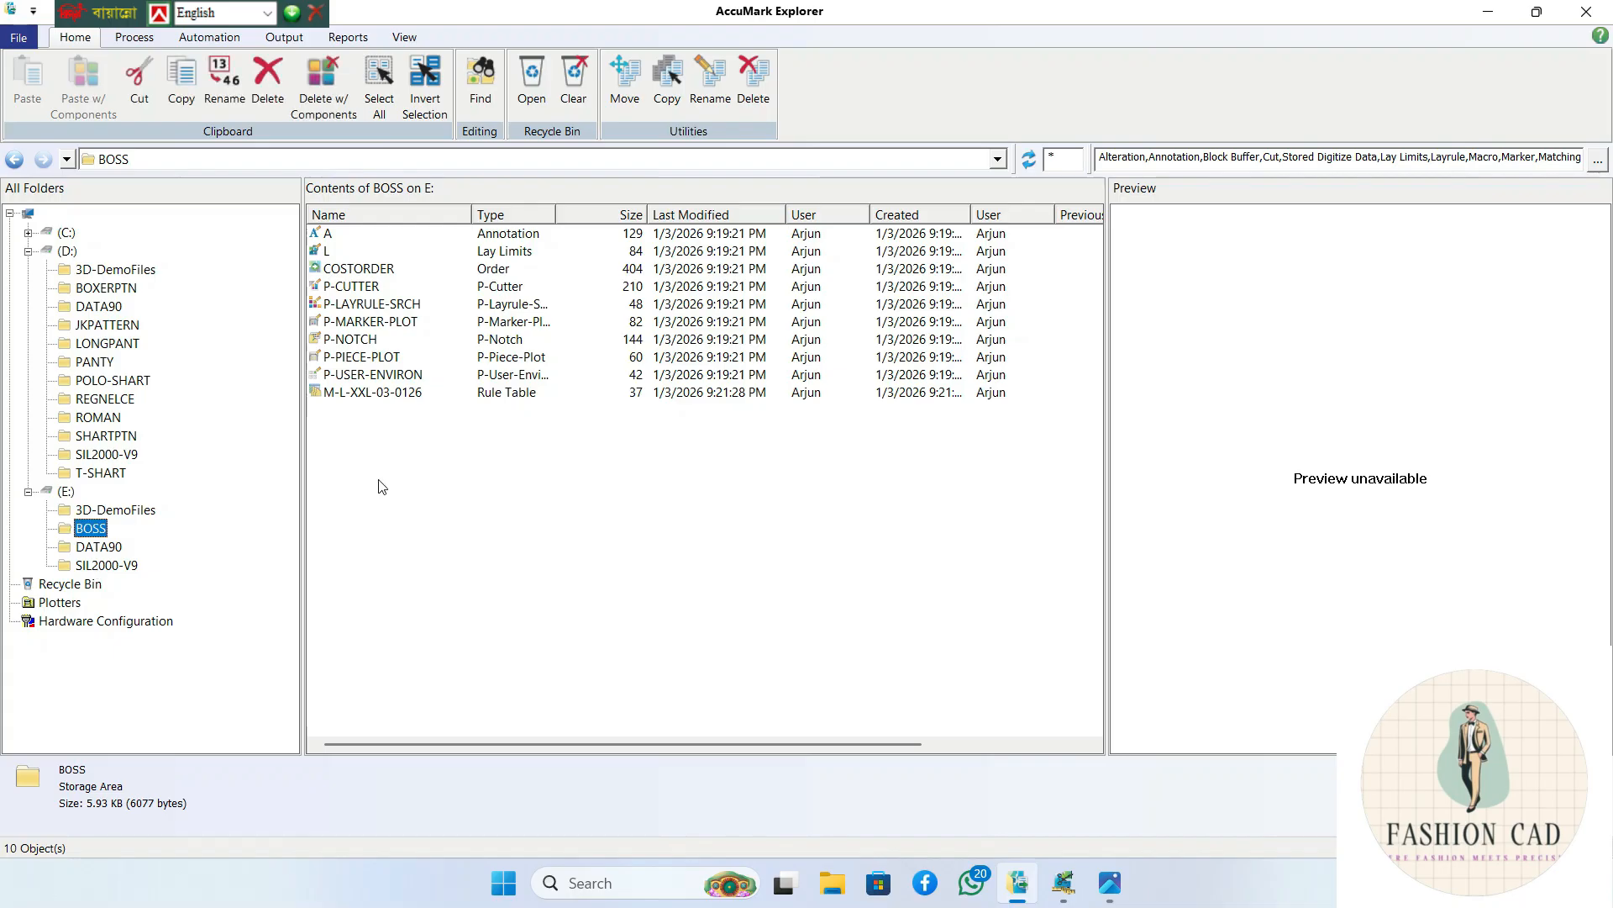
click(324, 393)
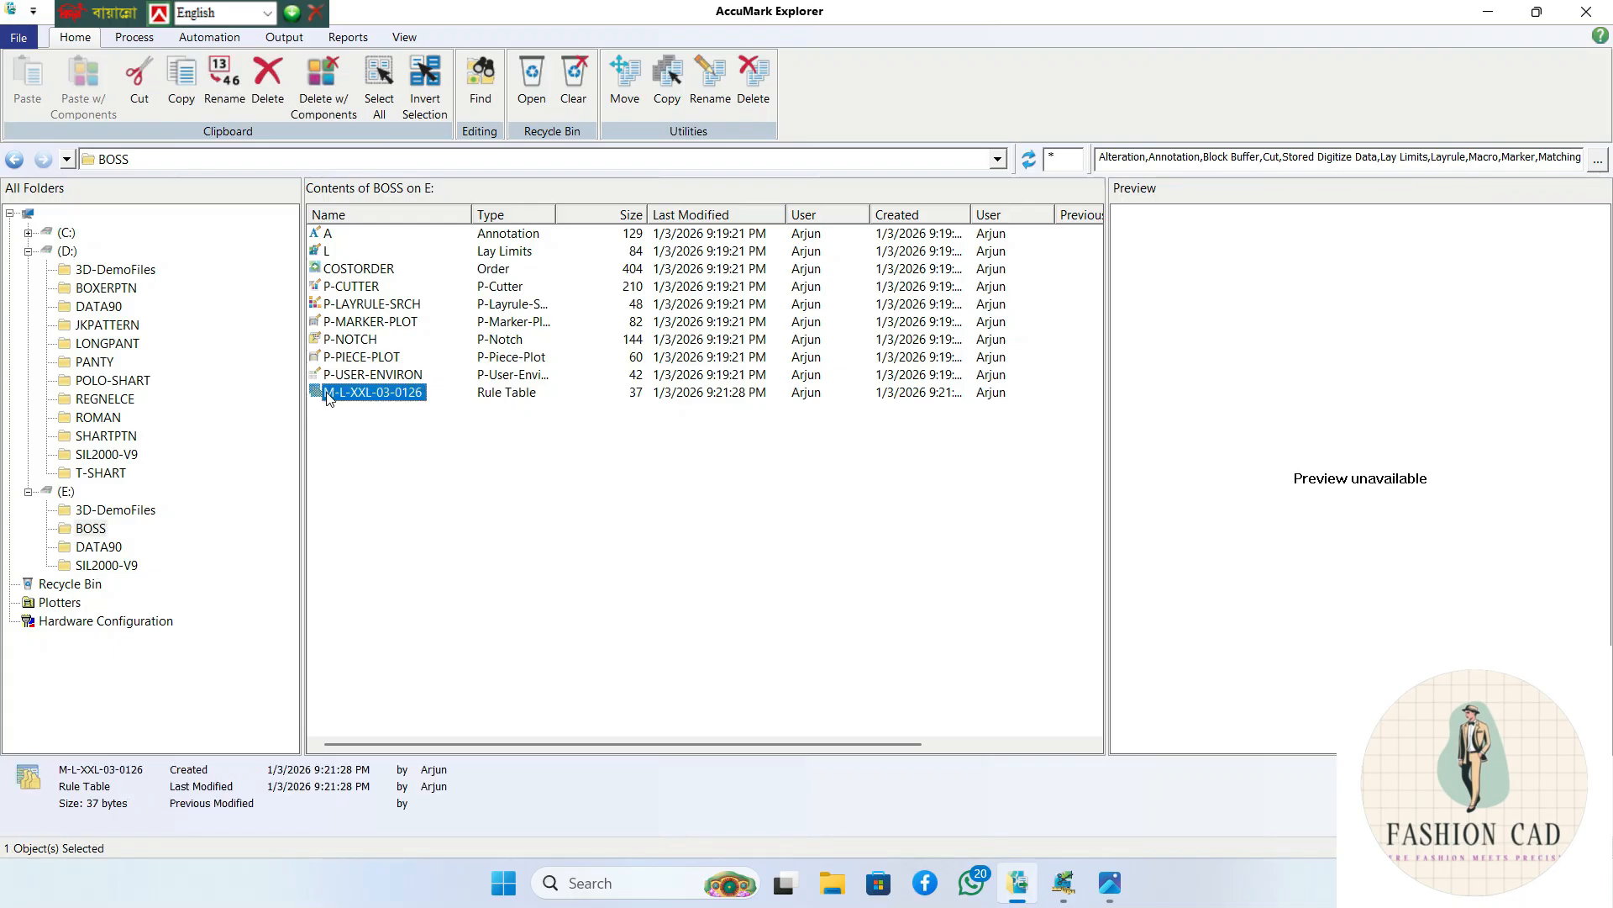
click(345, 435)
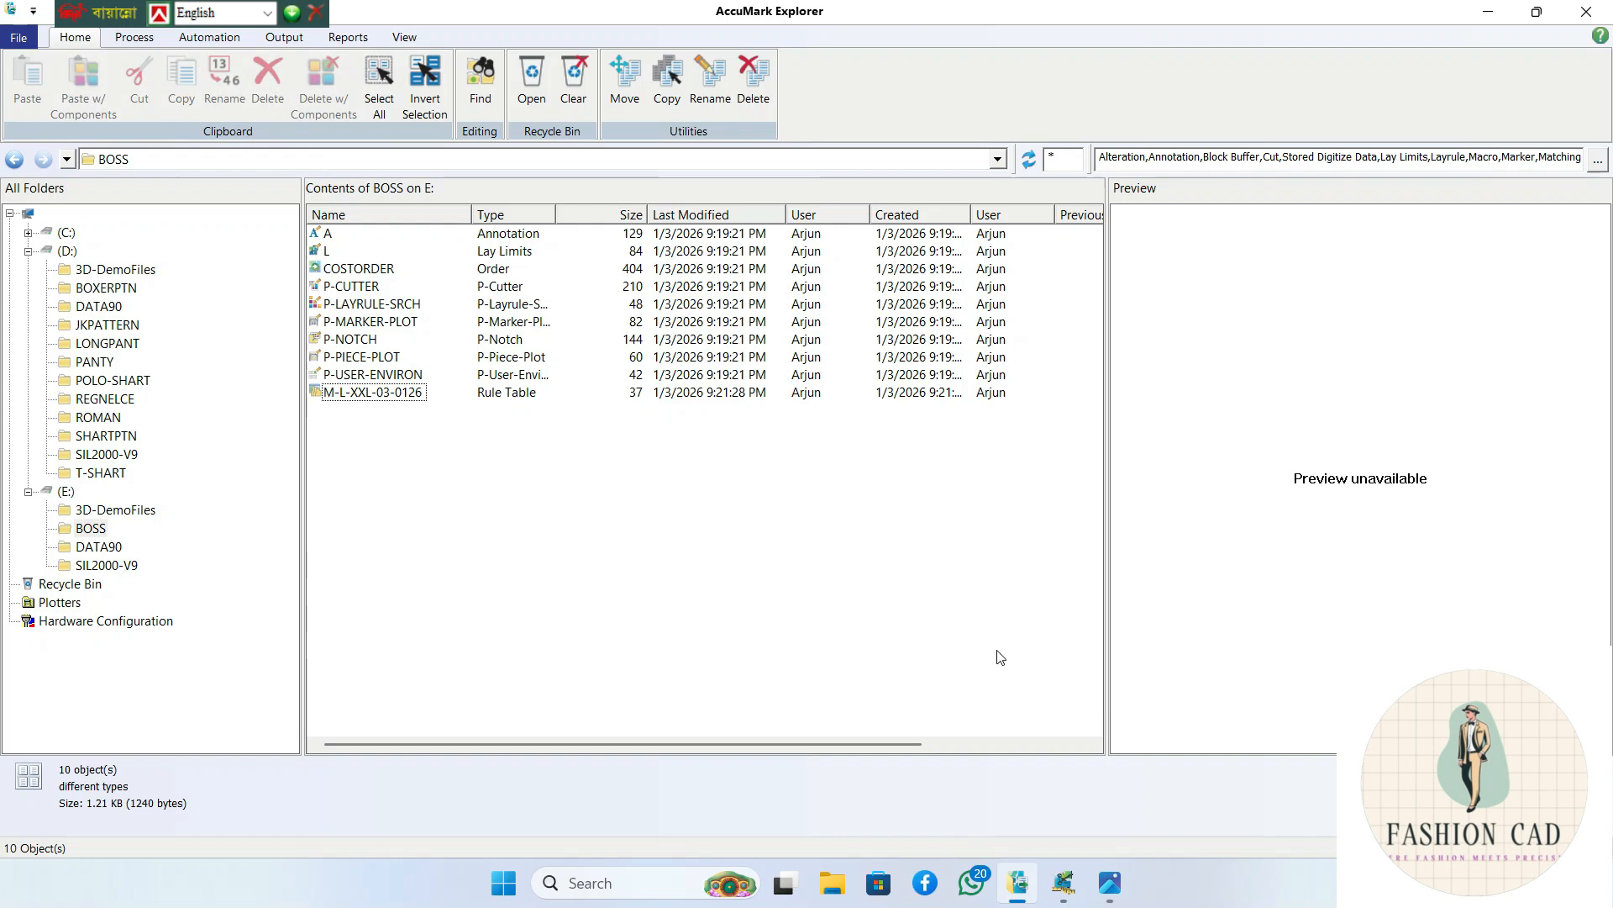
- Switch to Pattern Design and review the T-shirt measurement sheet image
click(1064, 893)
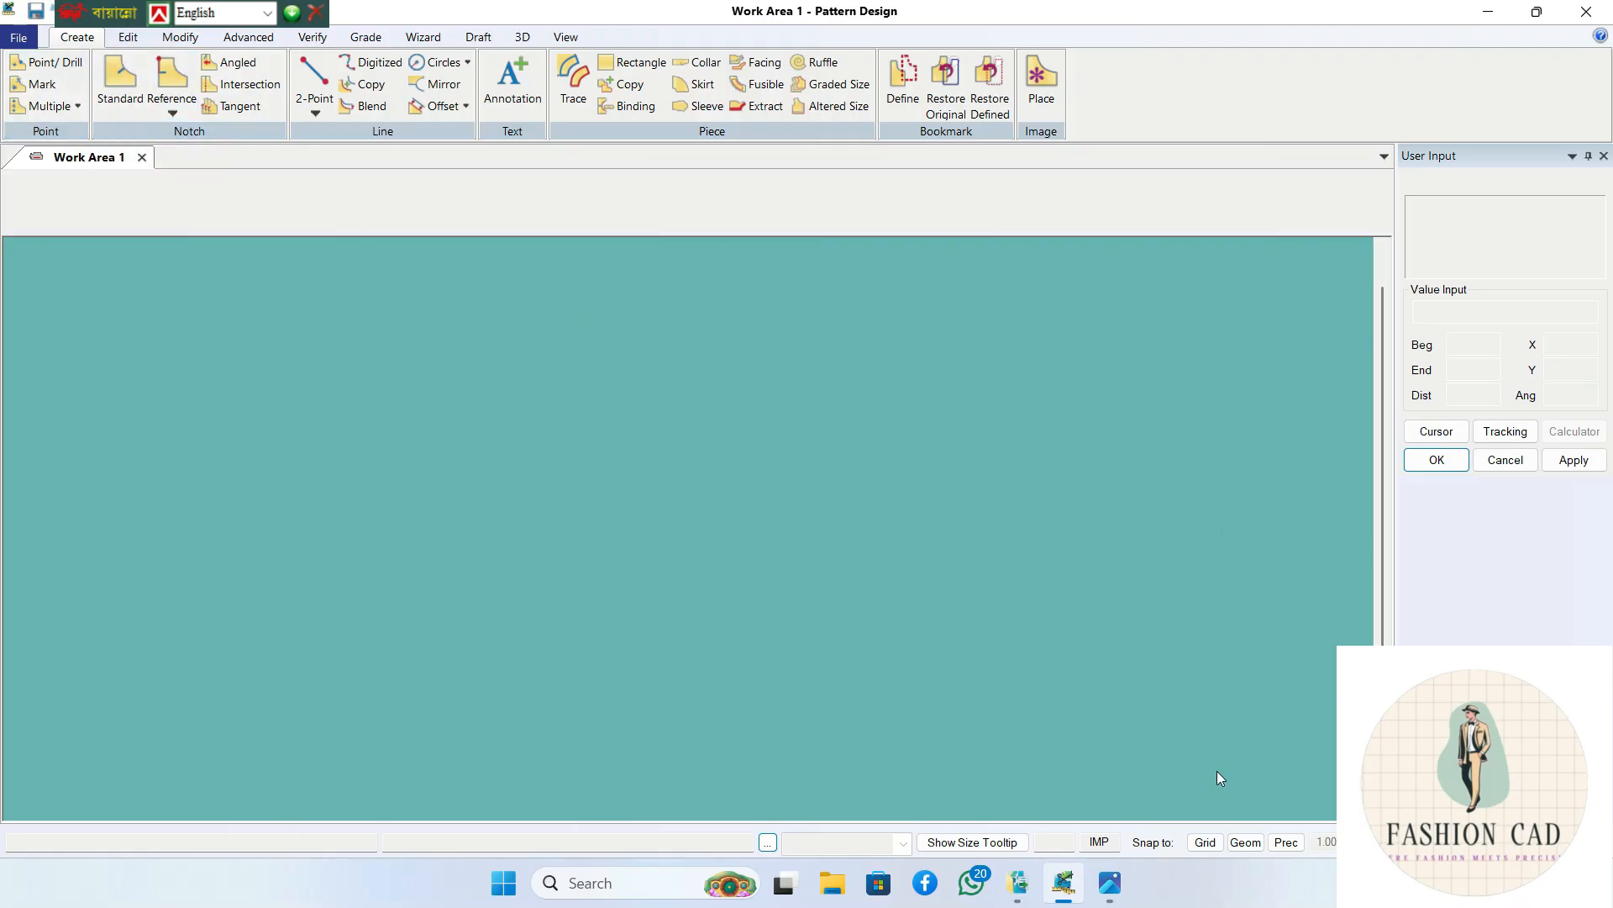
mouse_move(1110, 882)
click(1119, 835)
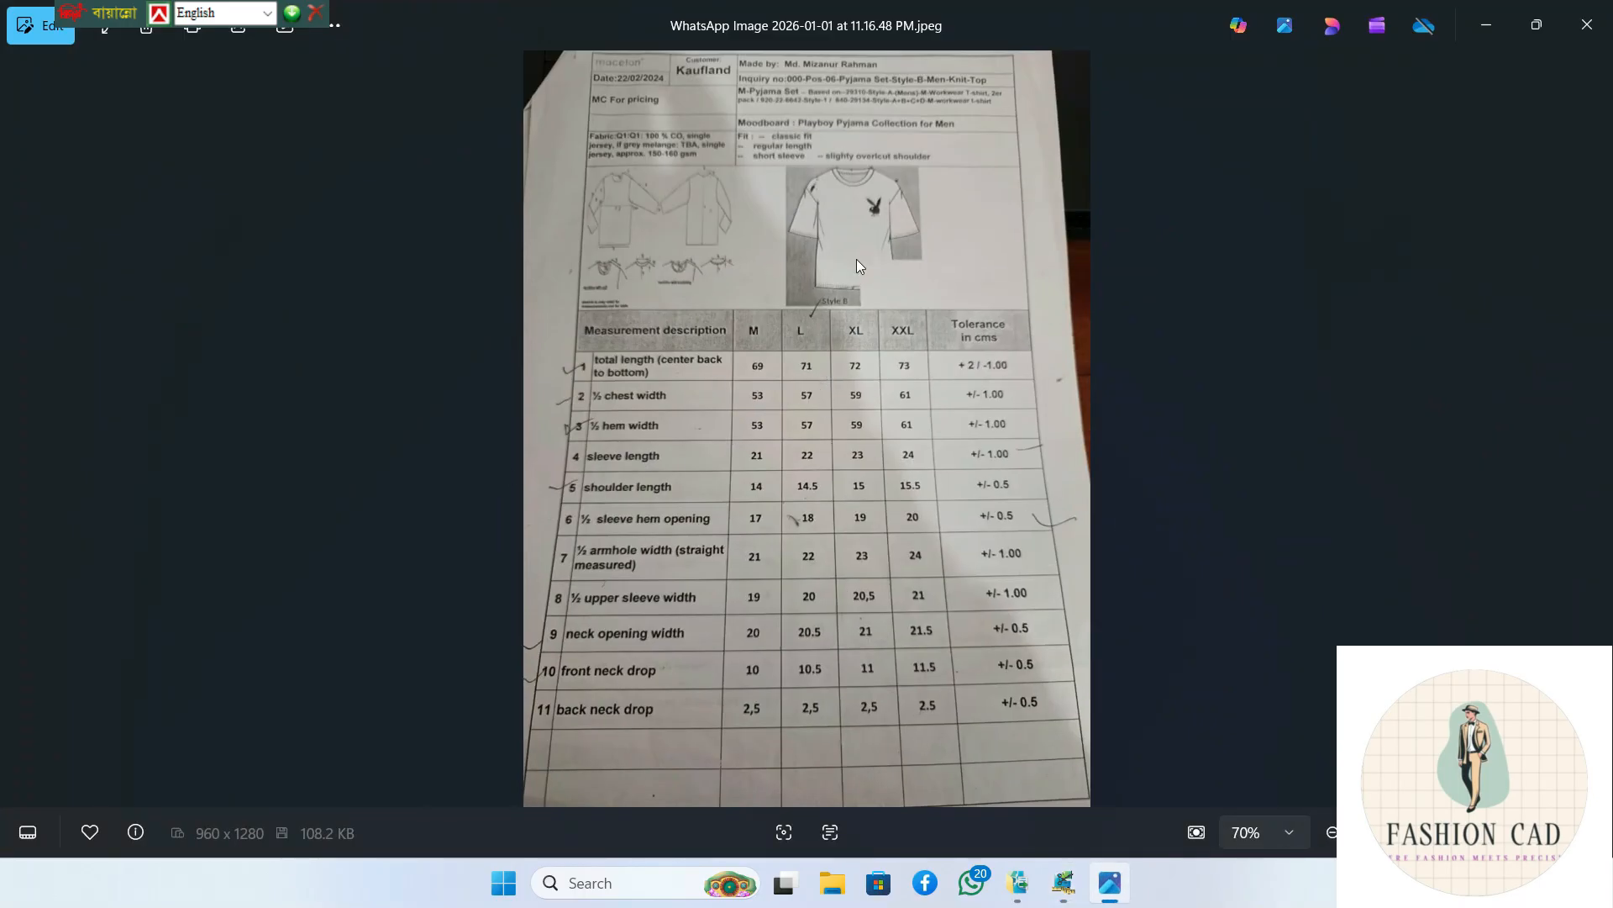
click(1487, 28)
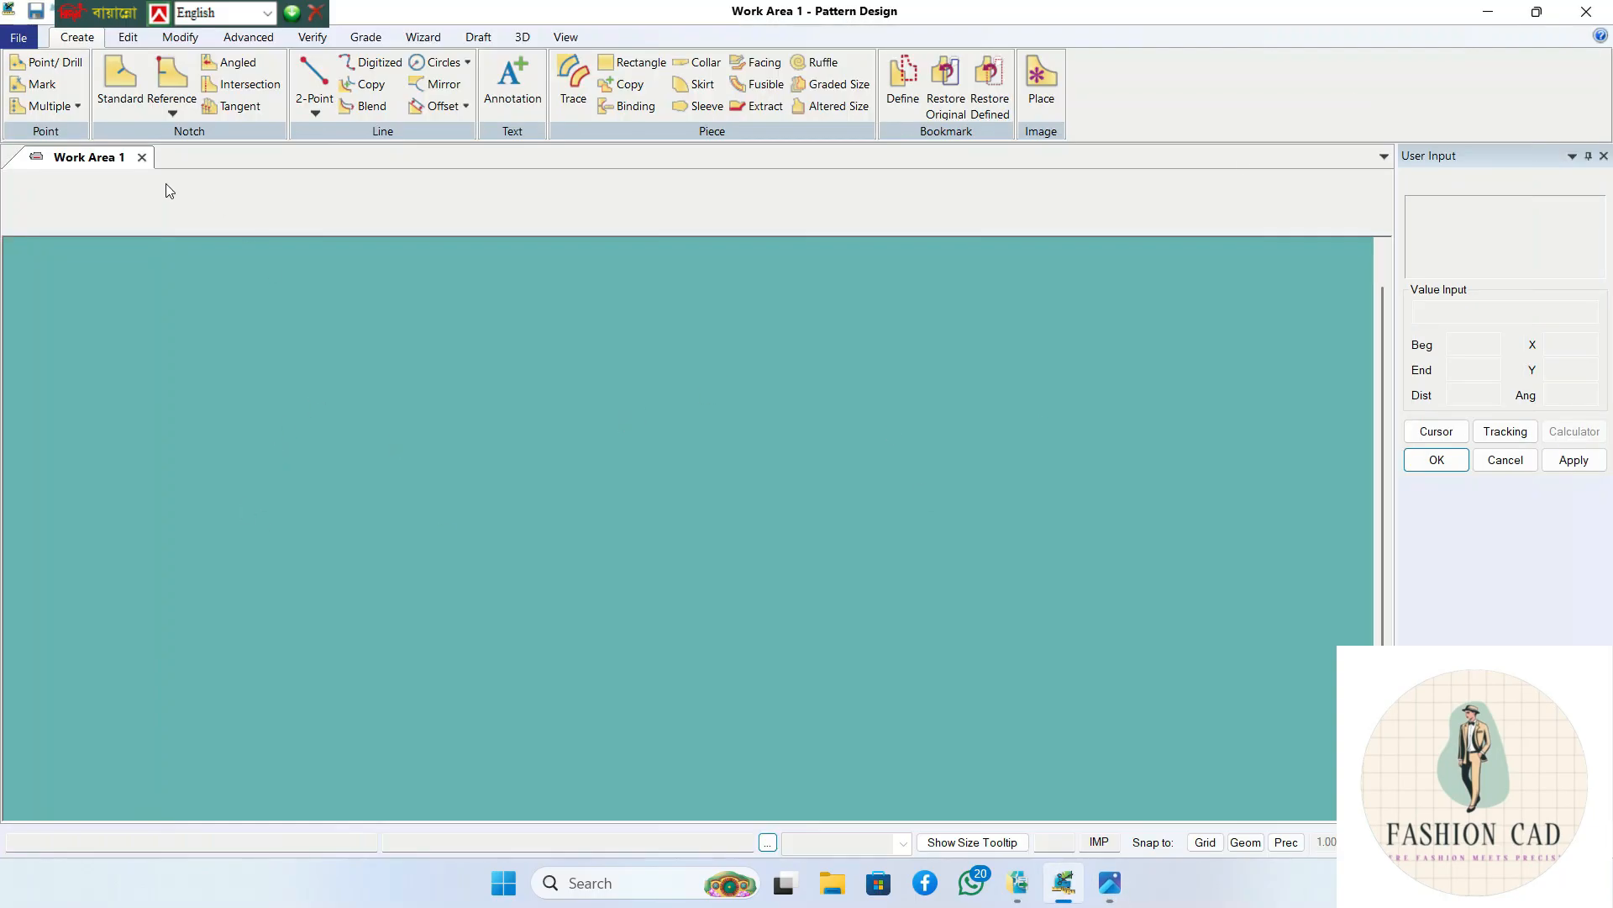
- Set the AccuMark storage path in the preferences to device E: and storage area BOSS
click(126, 37)
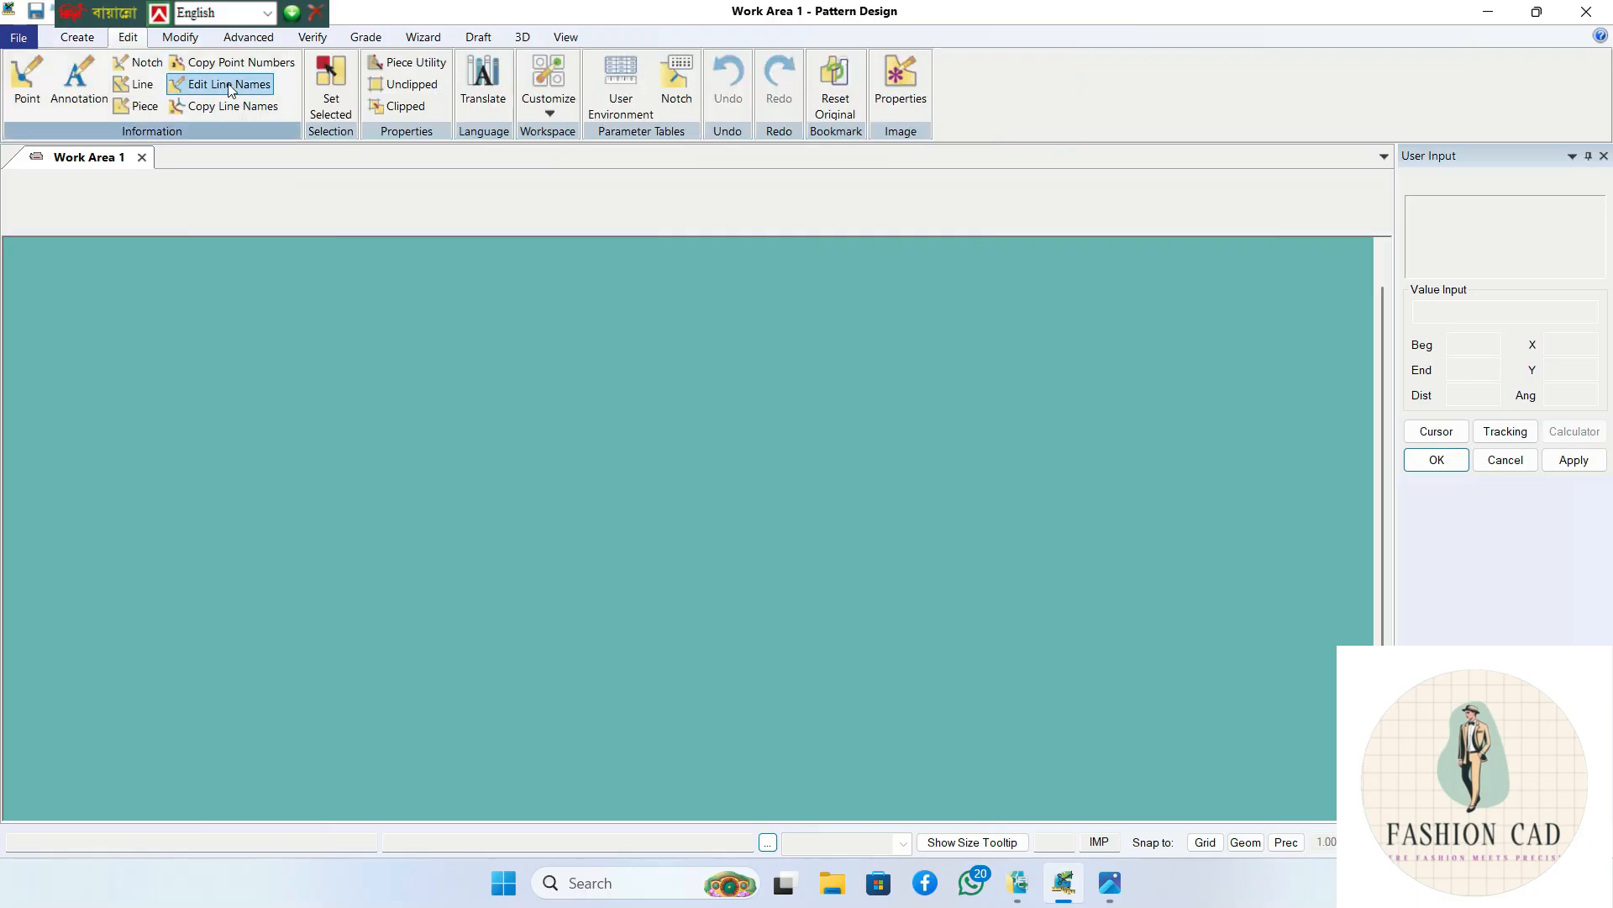
click(547, 113)
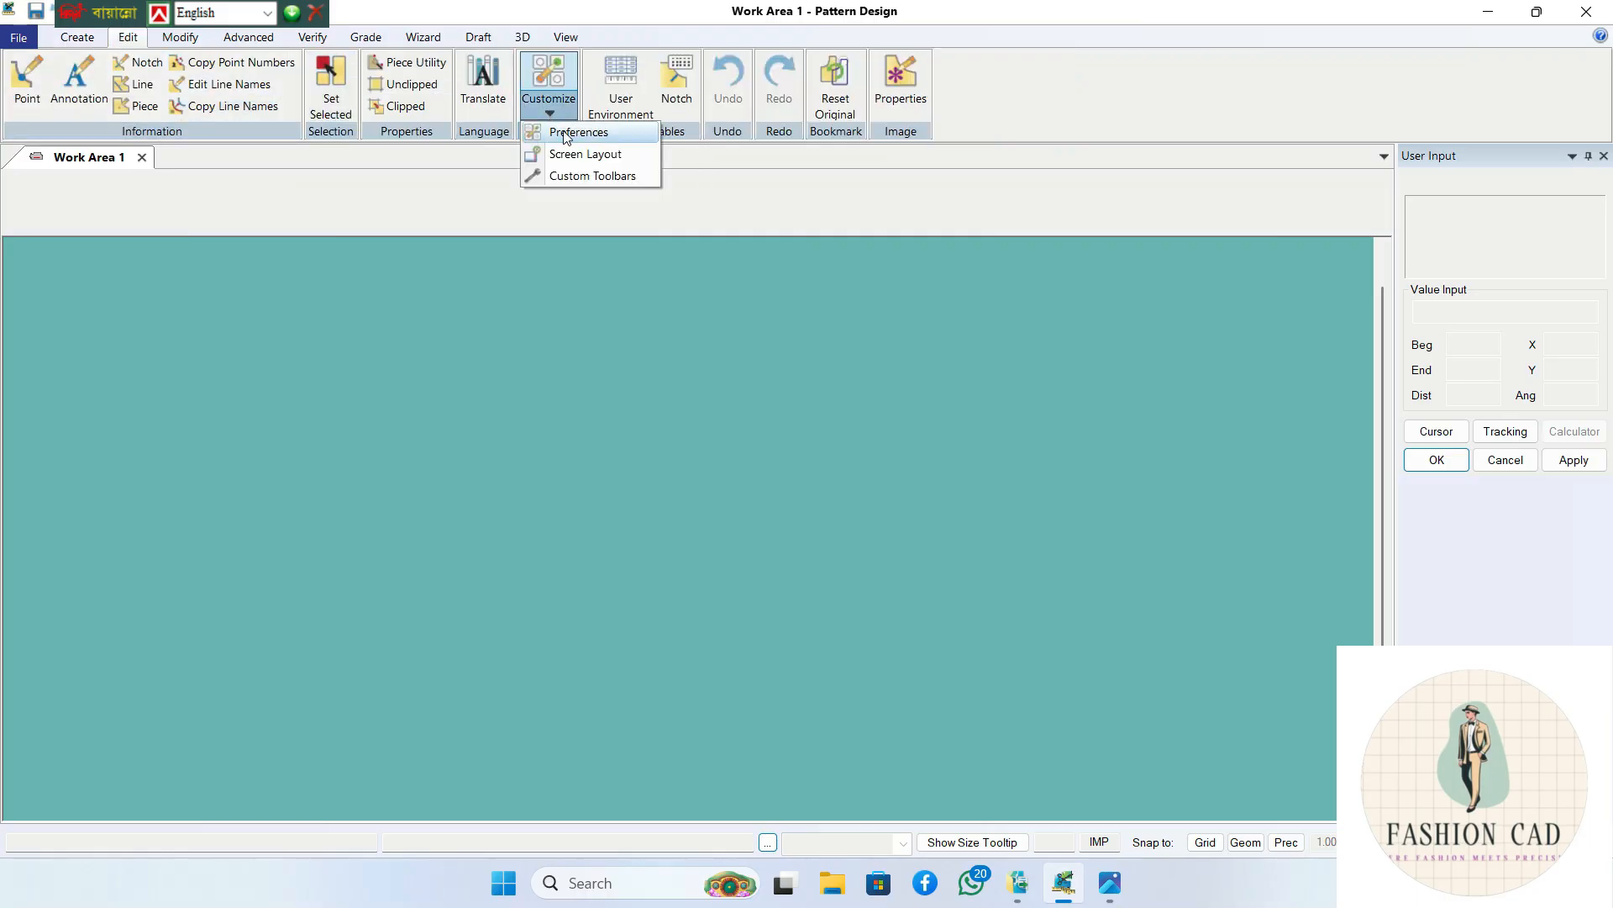
click(572, 133)
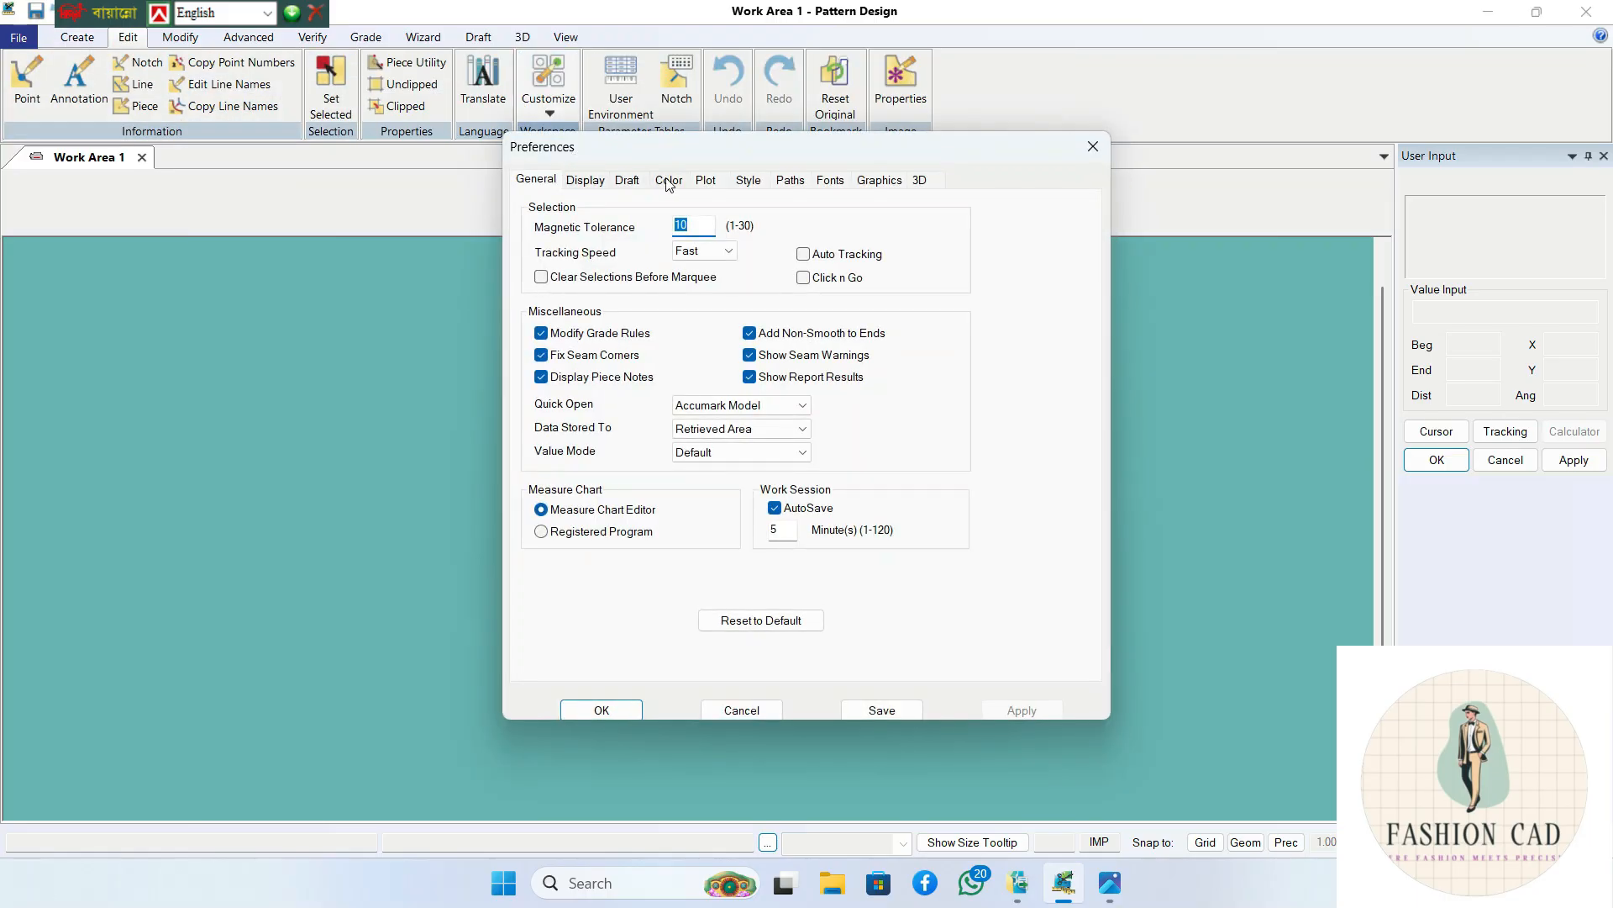
click(789, 184)
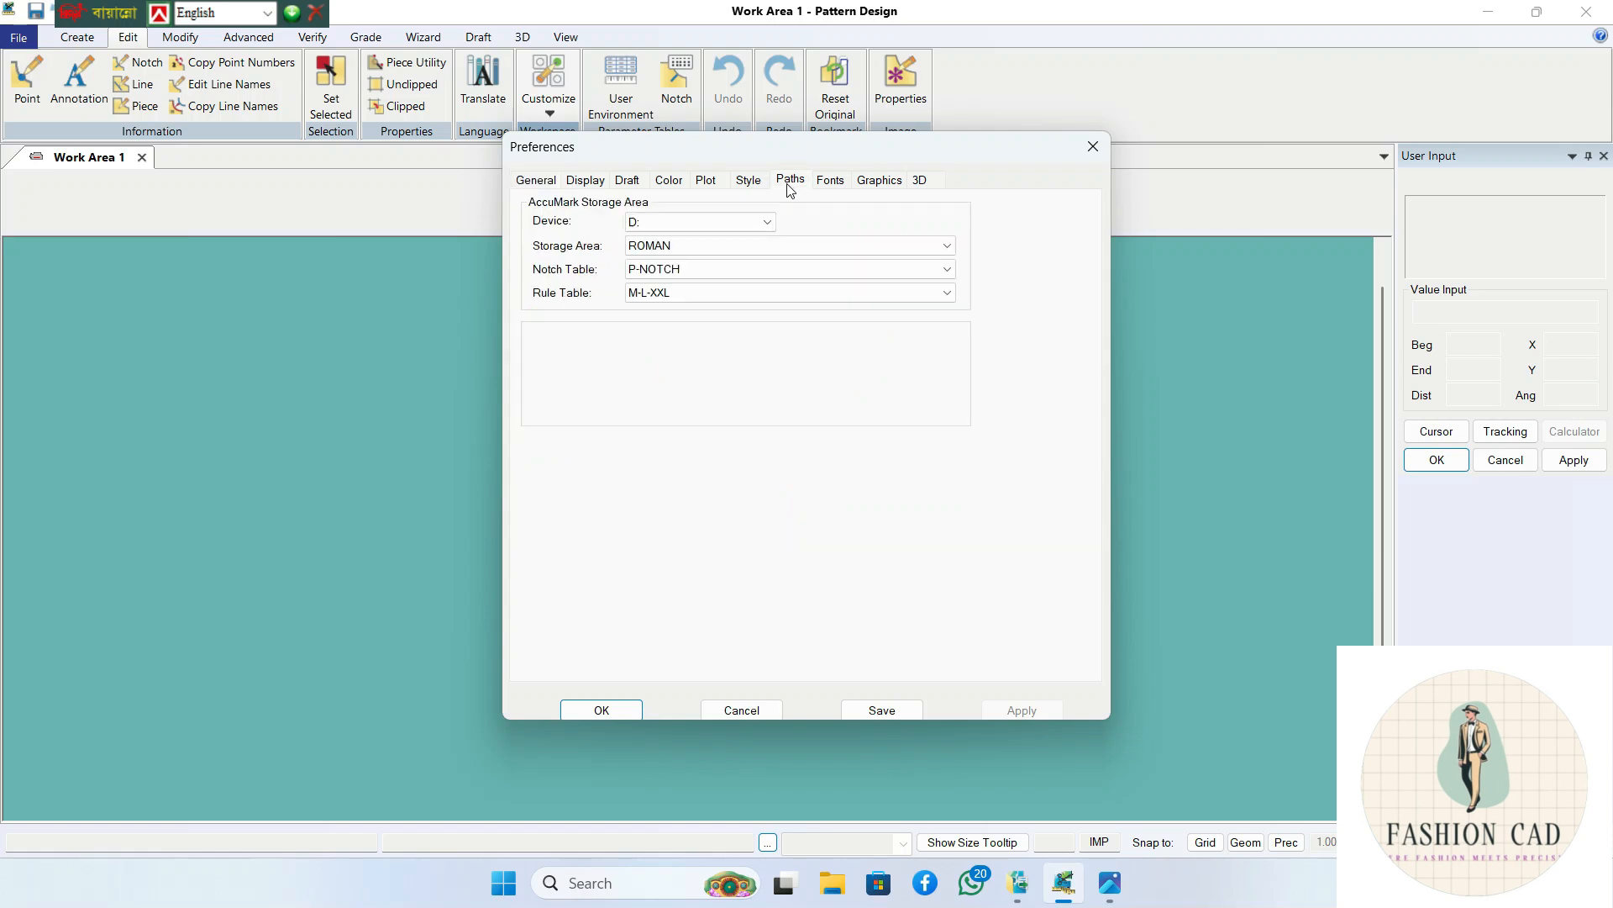
click(765, 224)
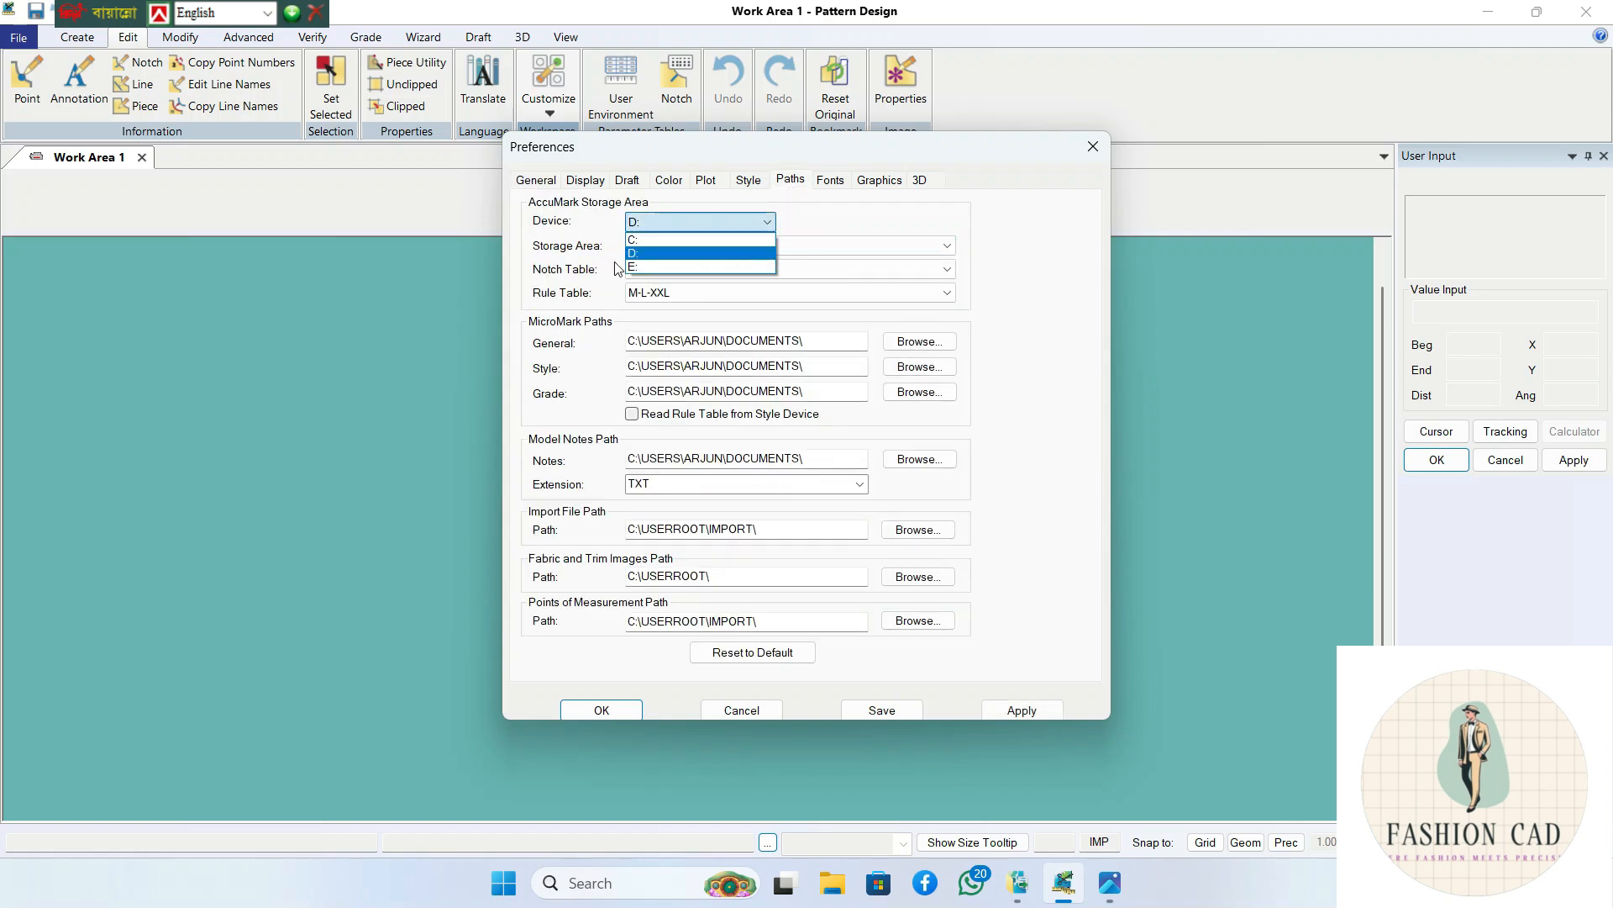
click(672, 266)
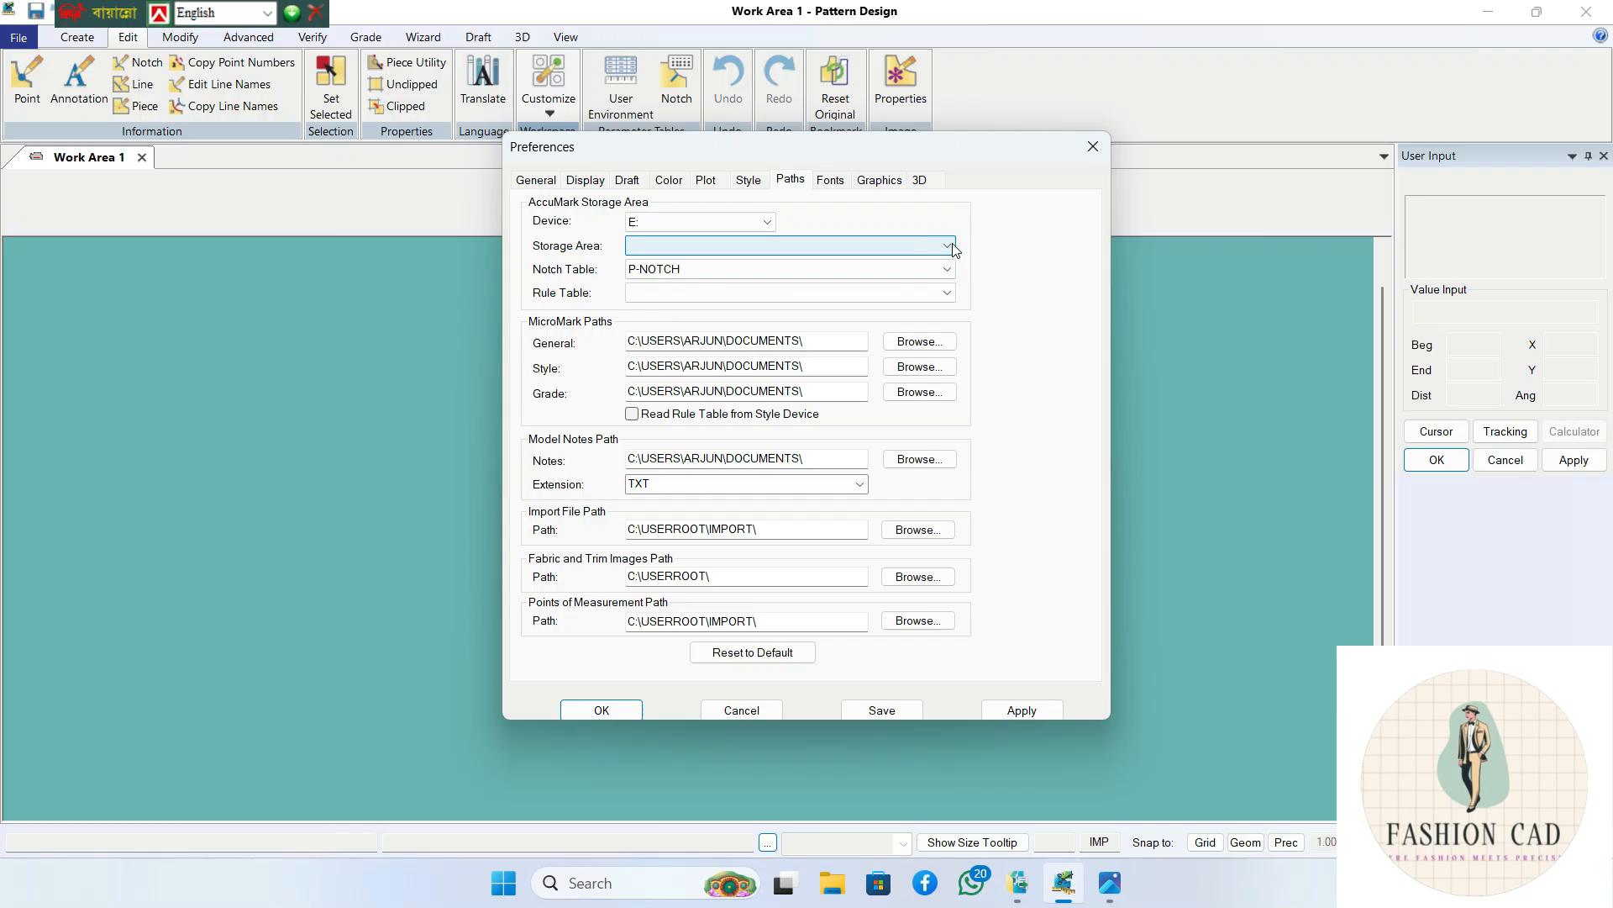
click(897, 246)
click(648, 278)
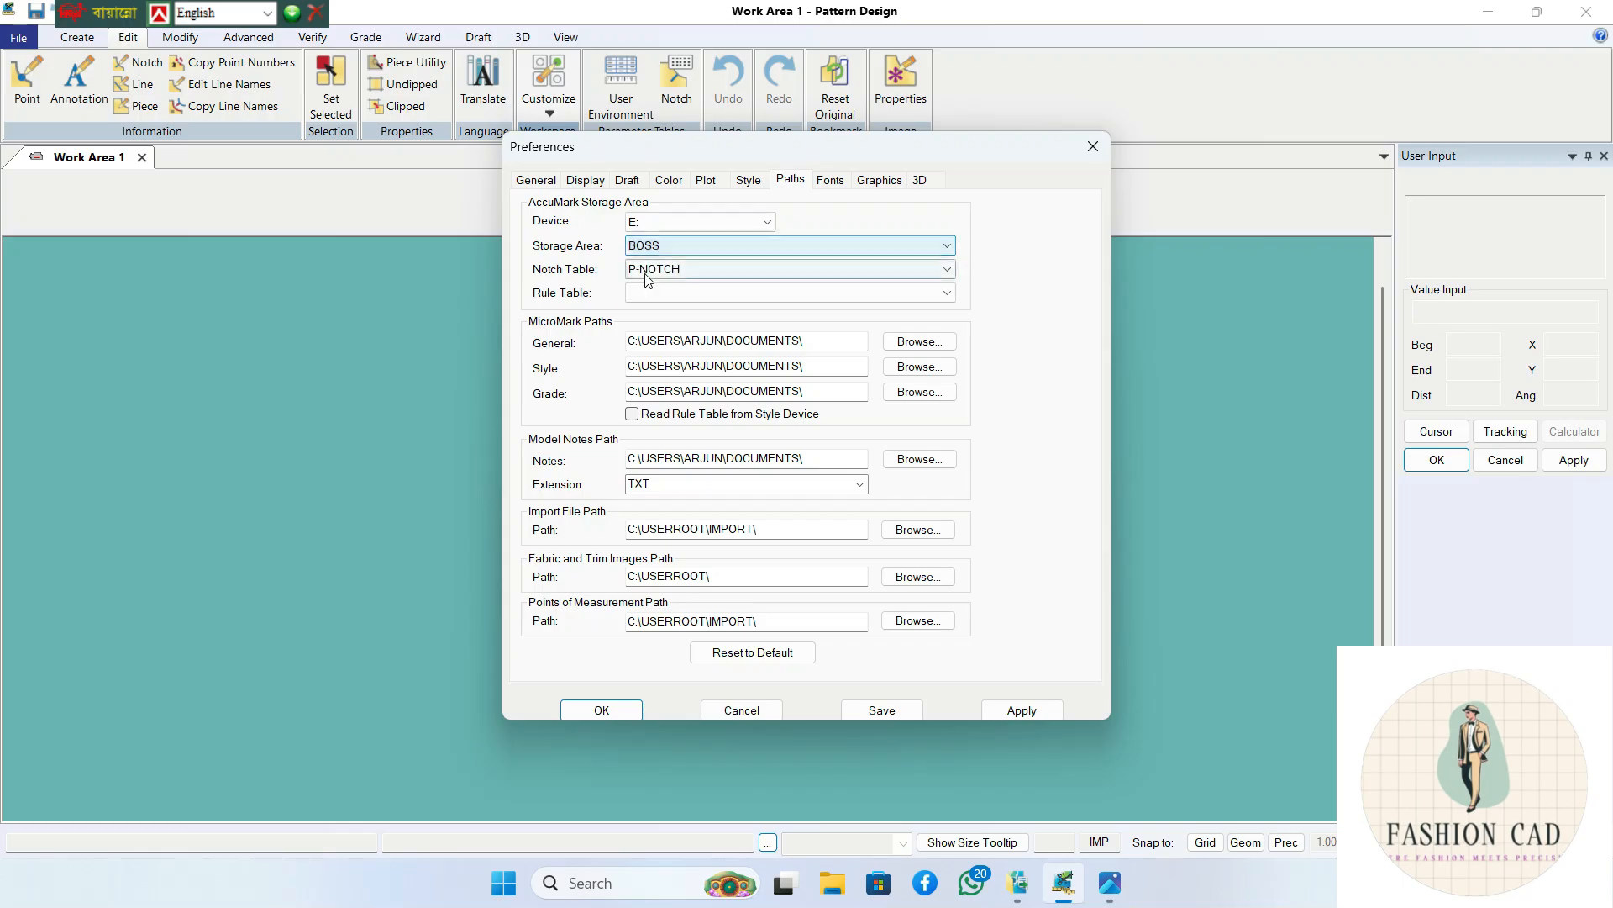
- Choose M-L-XXL-03-0126 as the default rule table and apply the path preferences
click(947, 293)
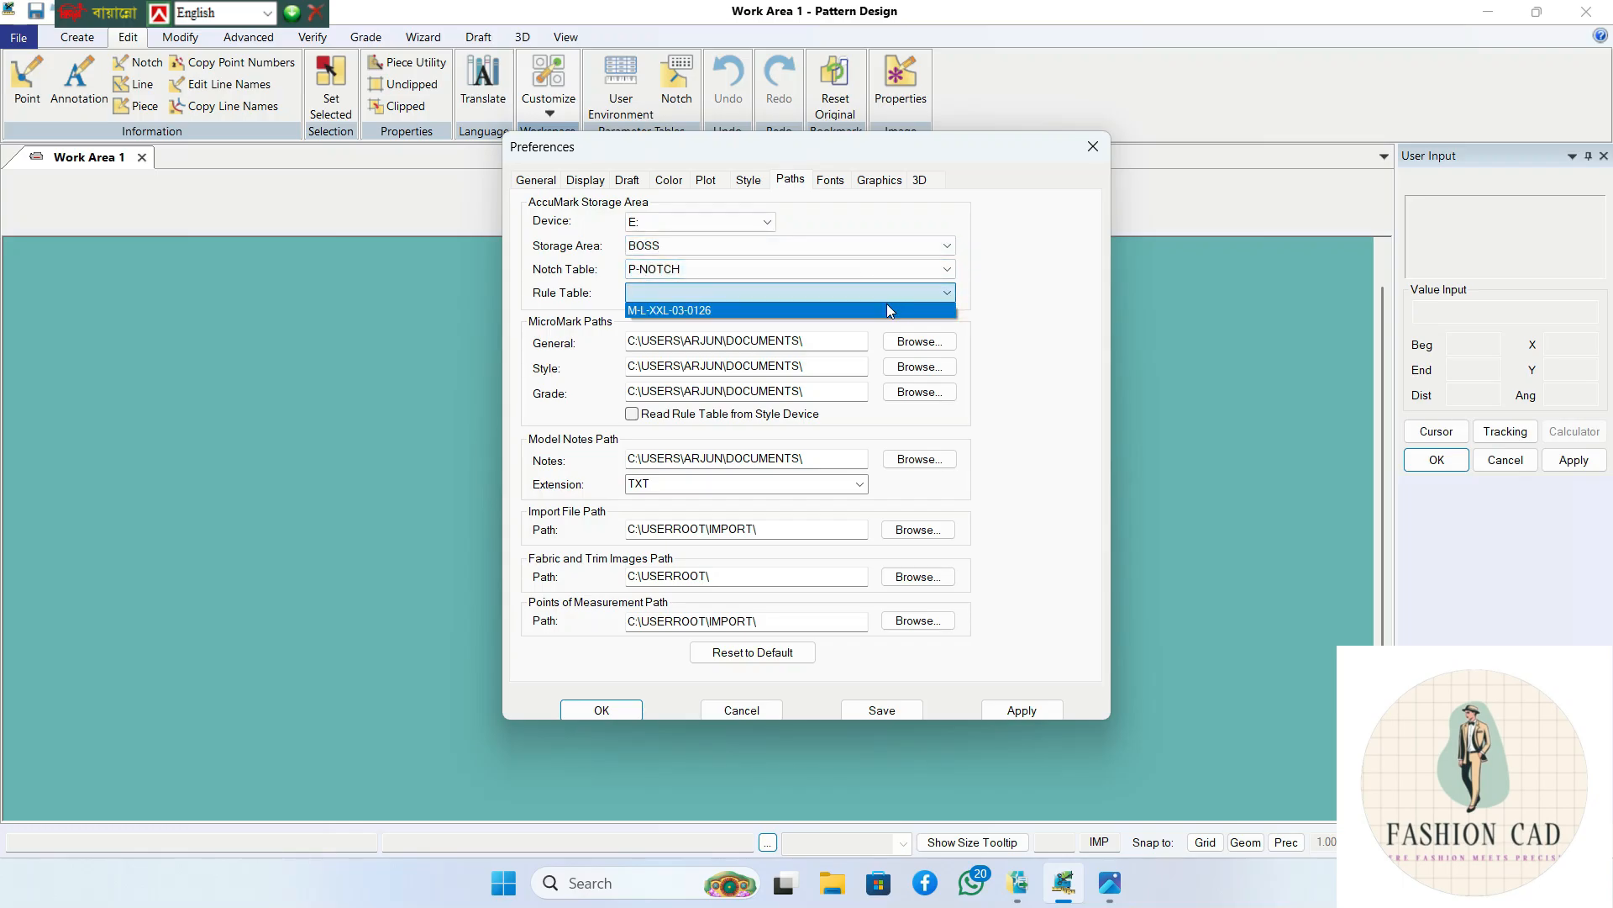
click(664, 306)
click(1012, 716)
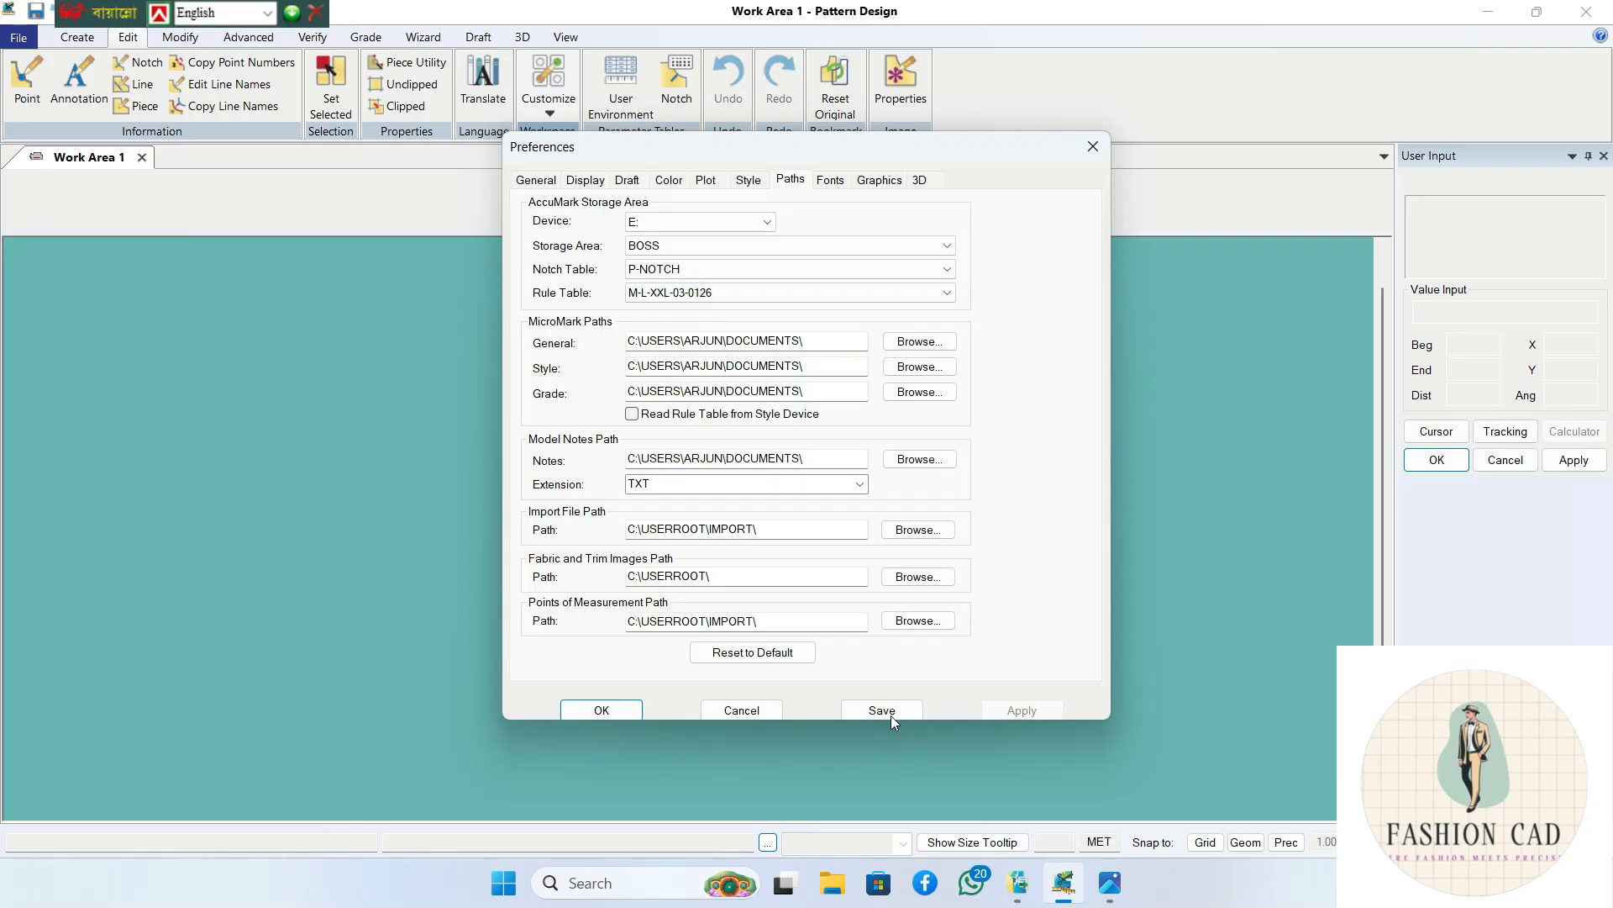
click(573, 714)
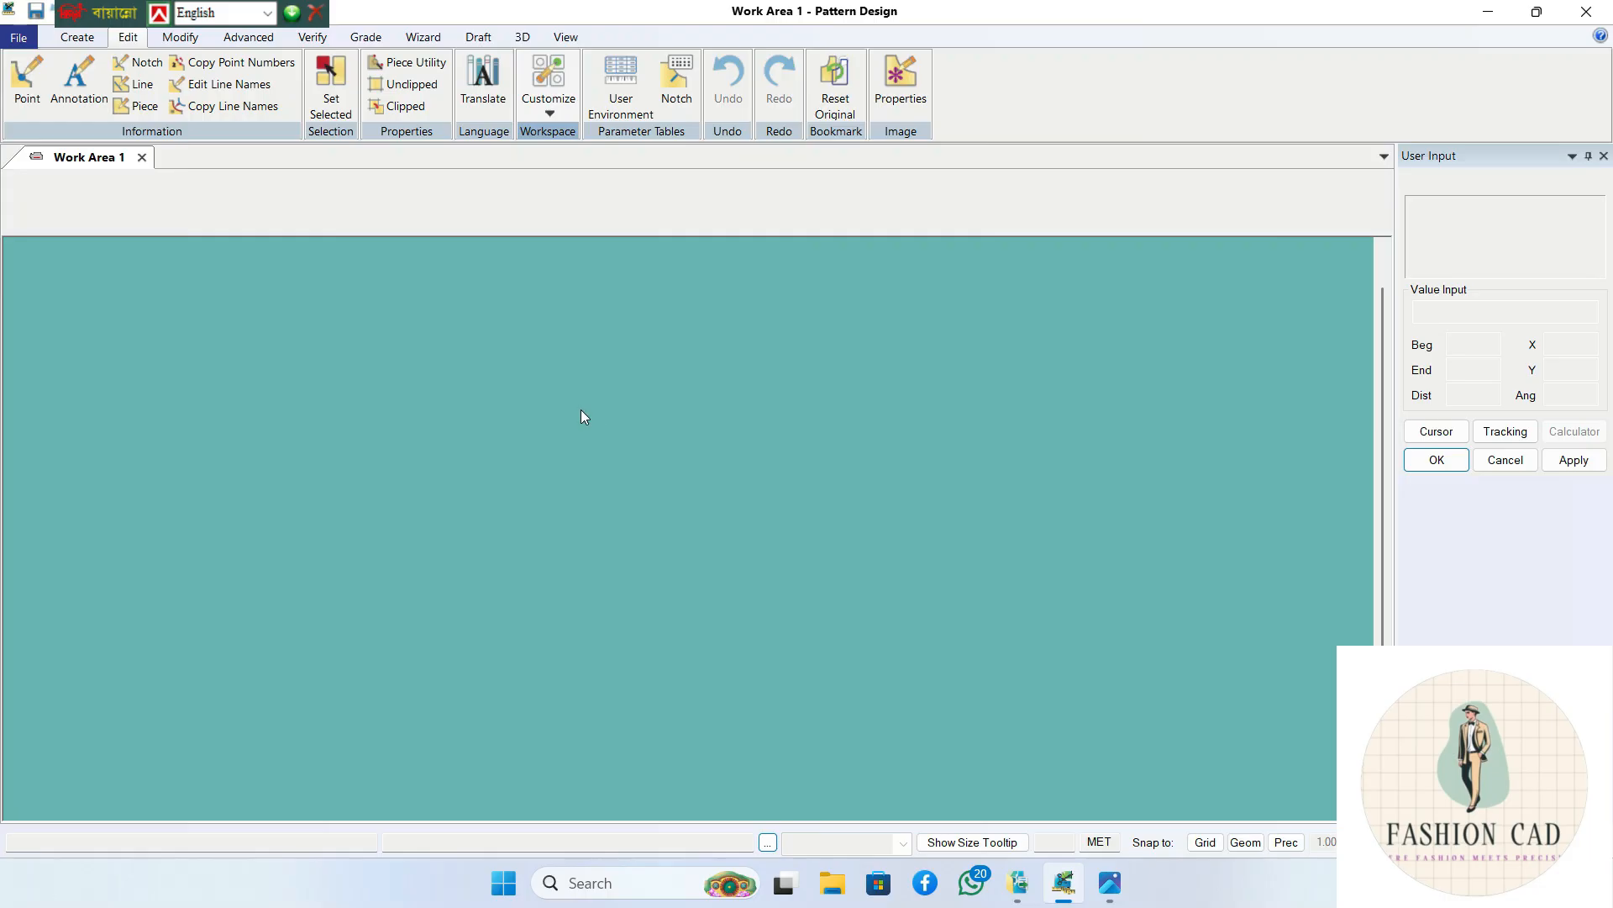
- Check the units on the measurement sheet image and save the BOSS user environment with Metric notation
click(623, 111)
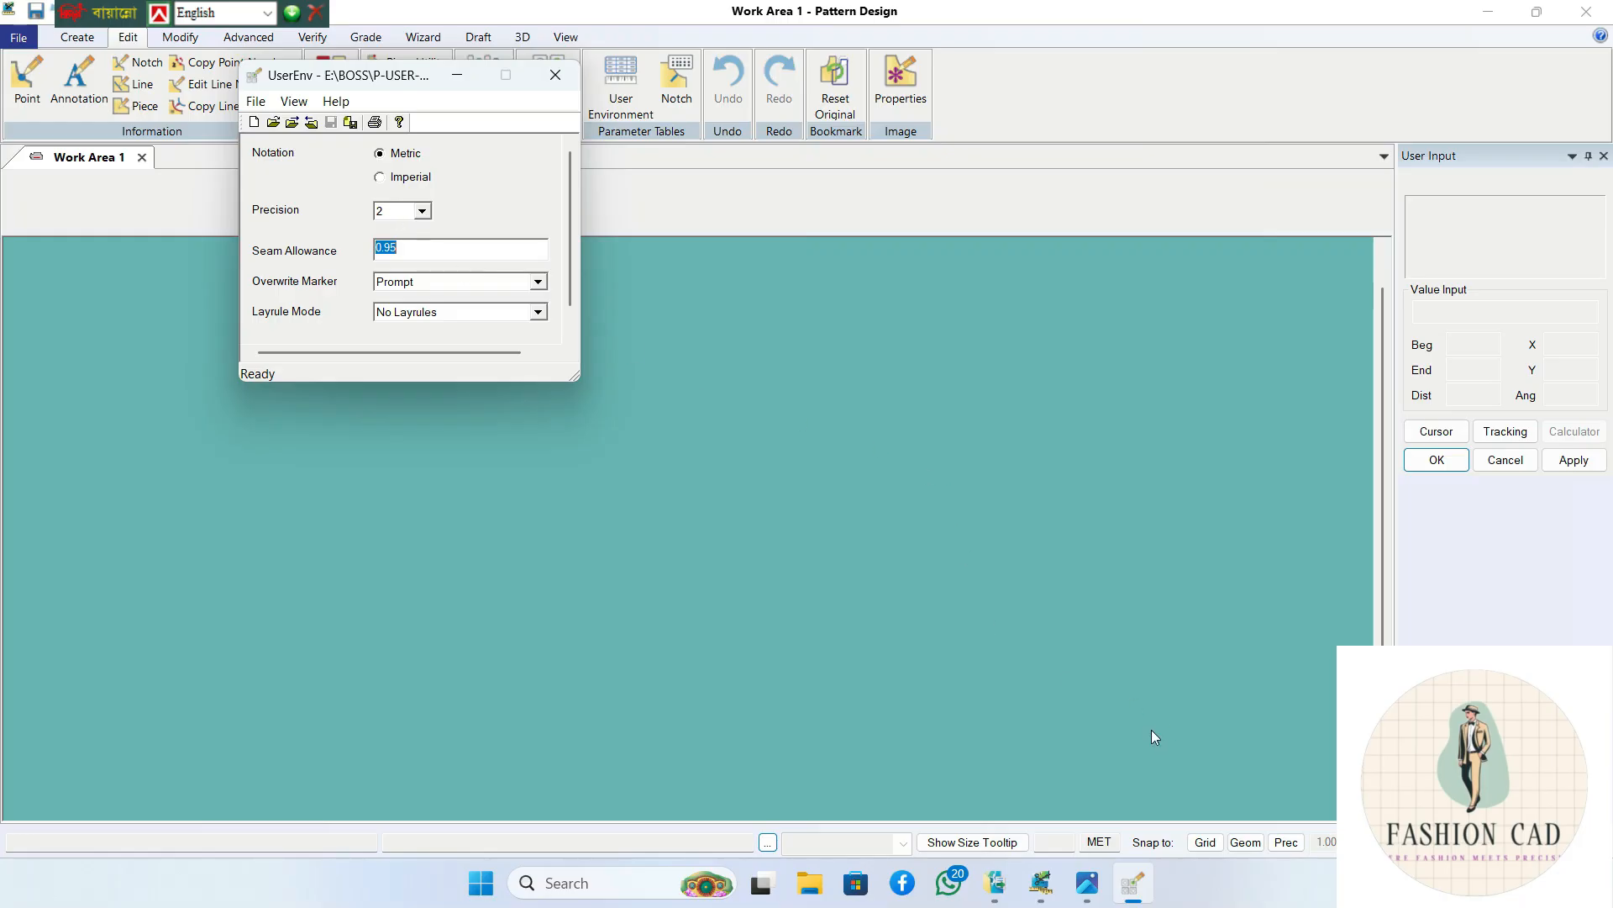
click(1087, 882)
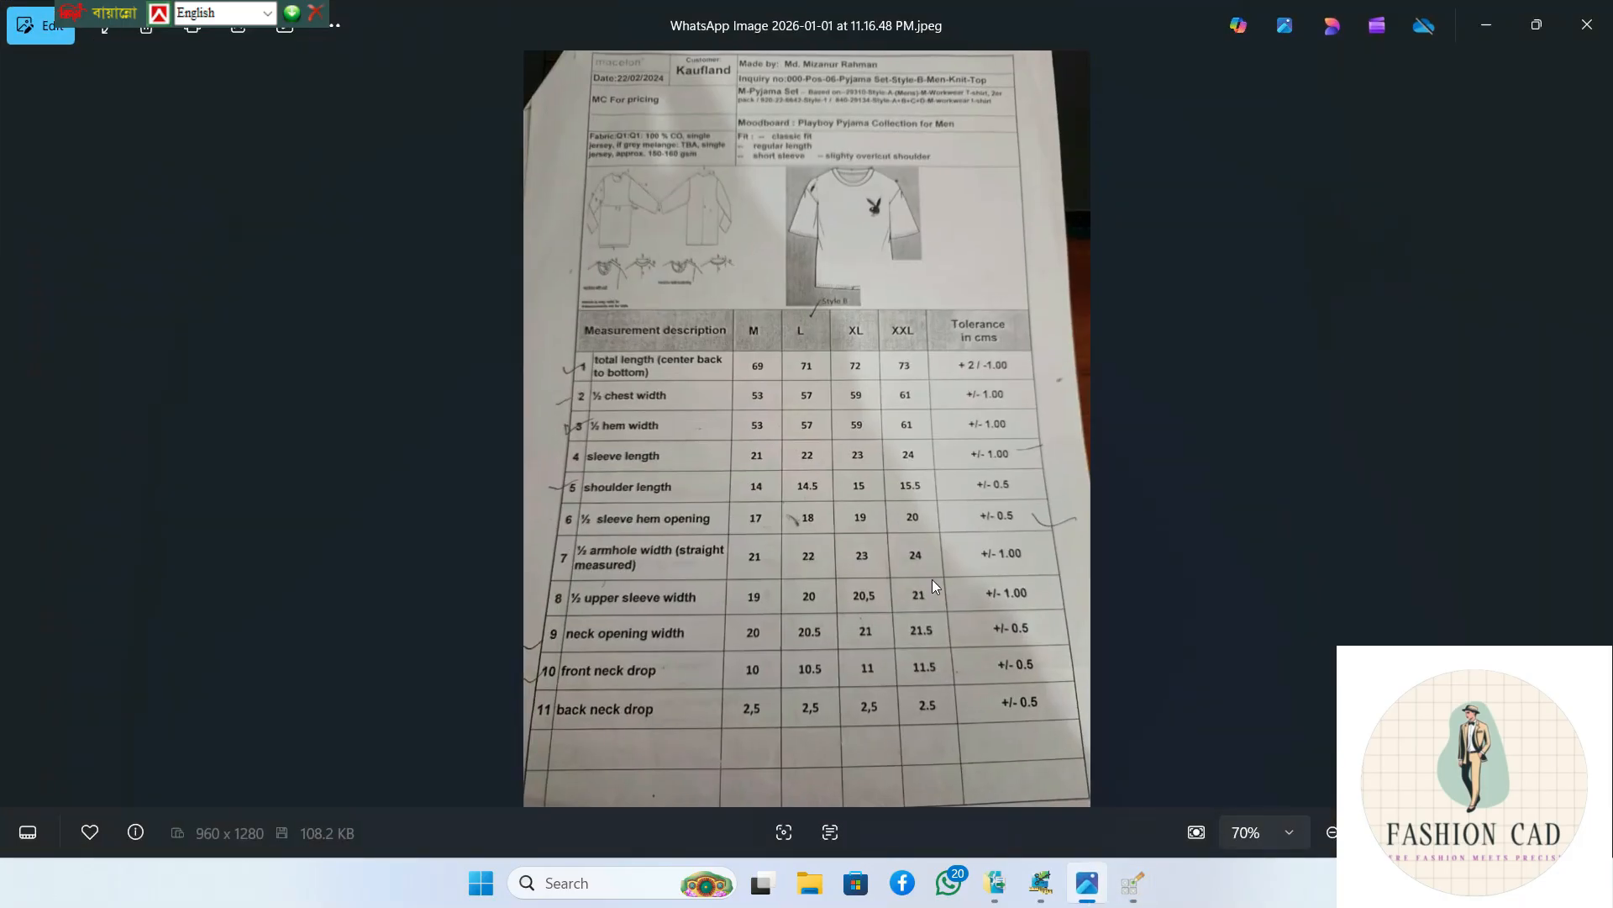
click(1487, 25)
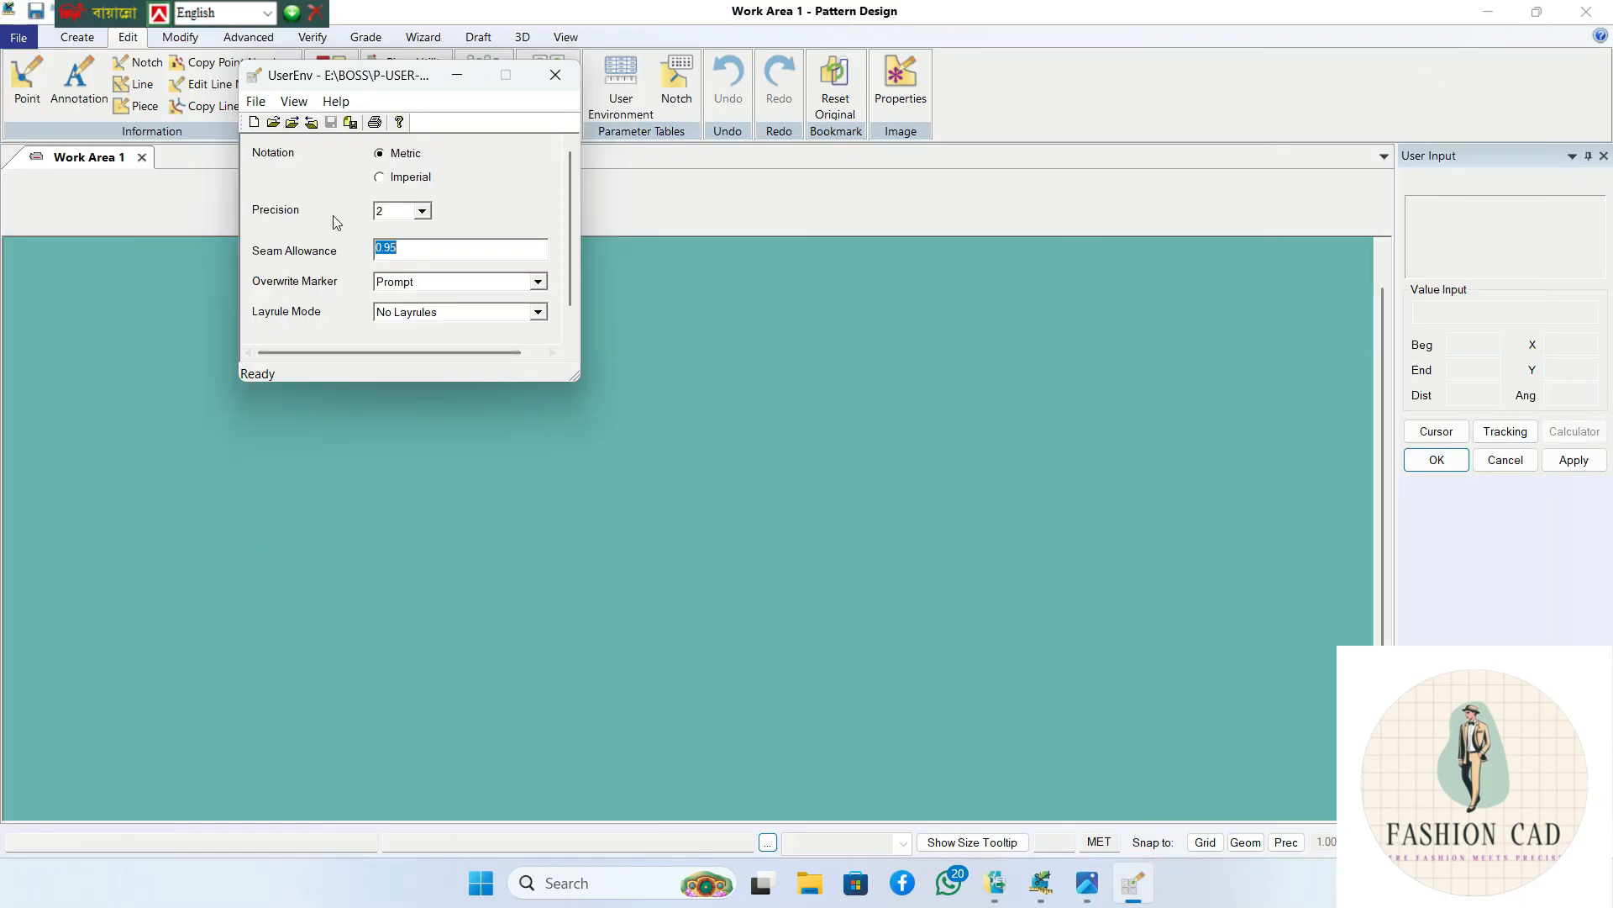
click(392, 178)
click(332, 124)
click(383, 154)
click(332, 123)
click(554, 75)
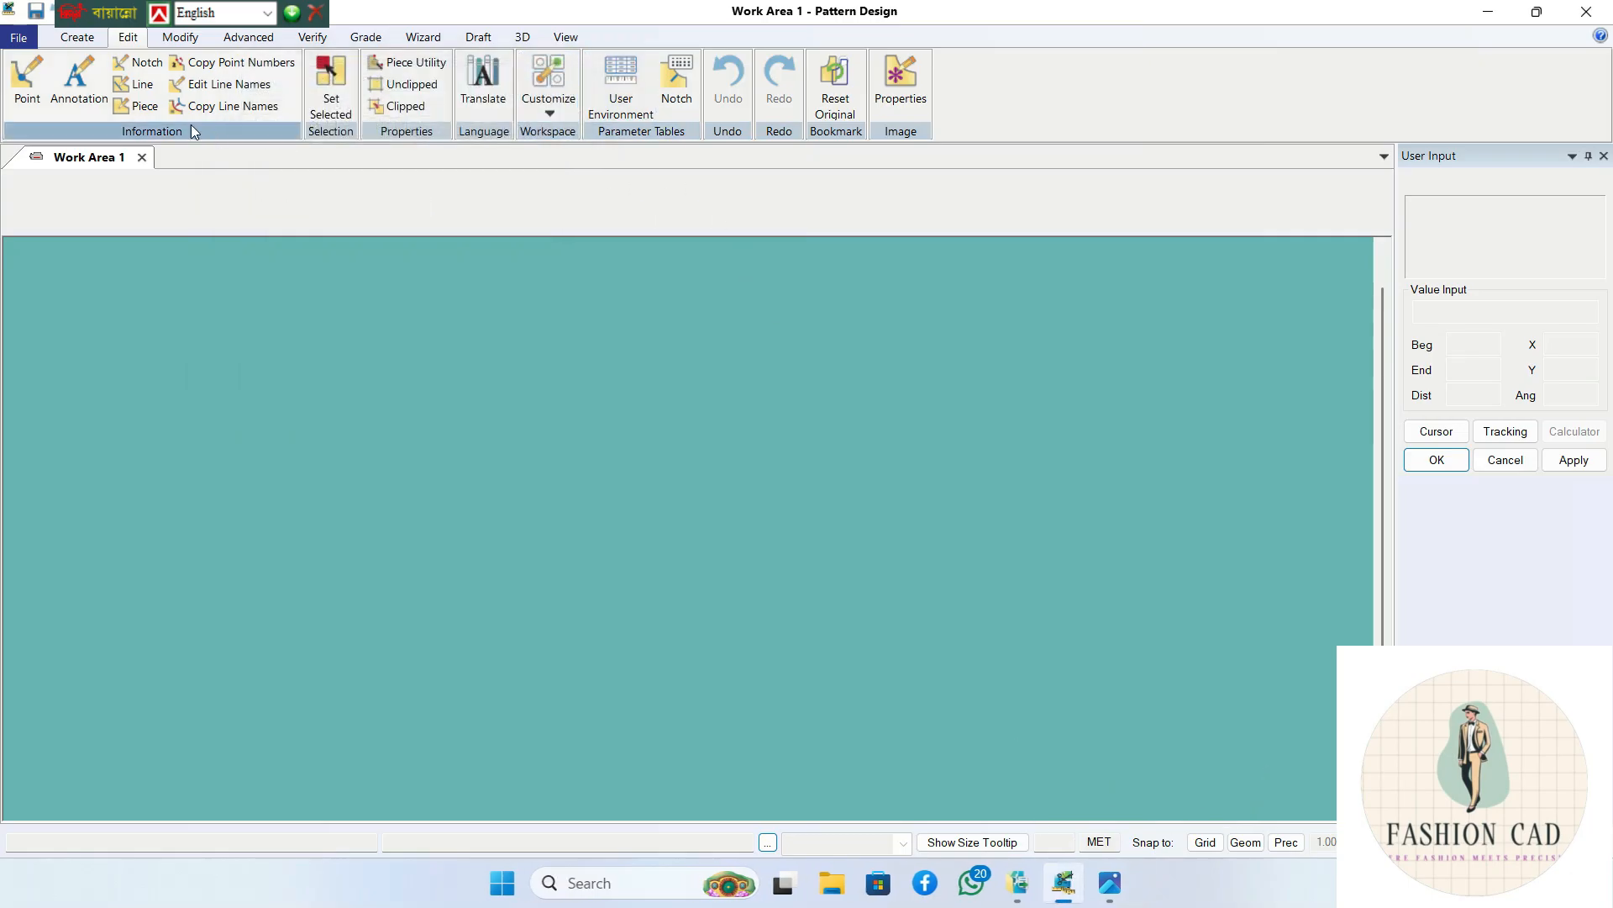
- Check the size L total length and half chest width on the measurement sheet image
click(67, 39)
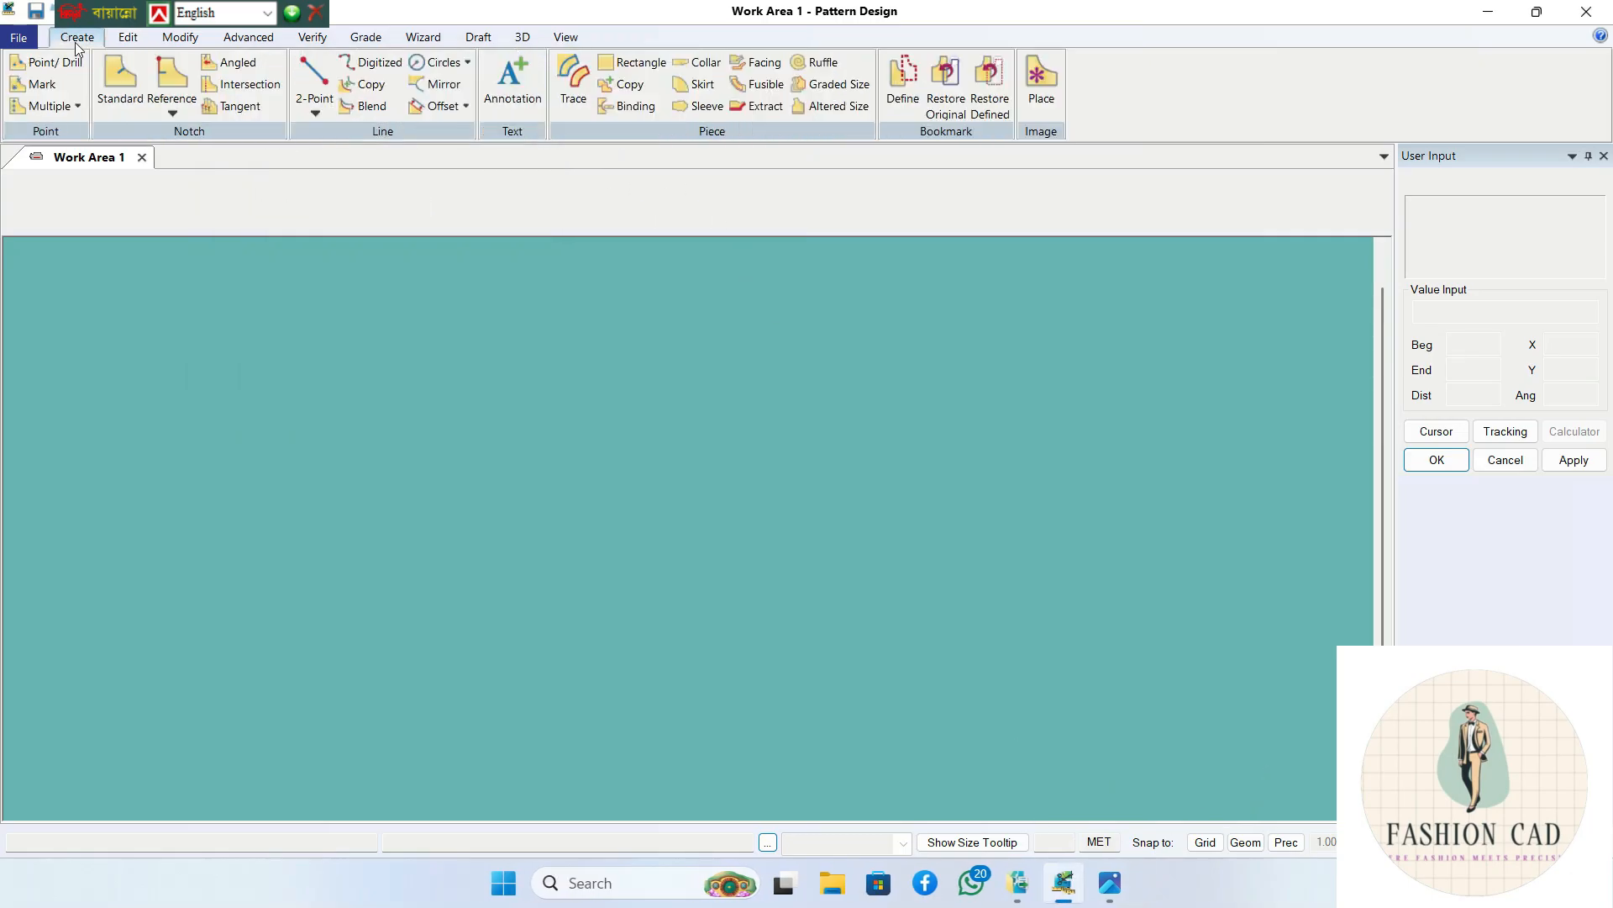
click(1126, 896)
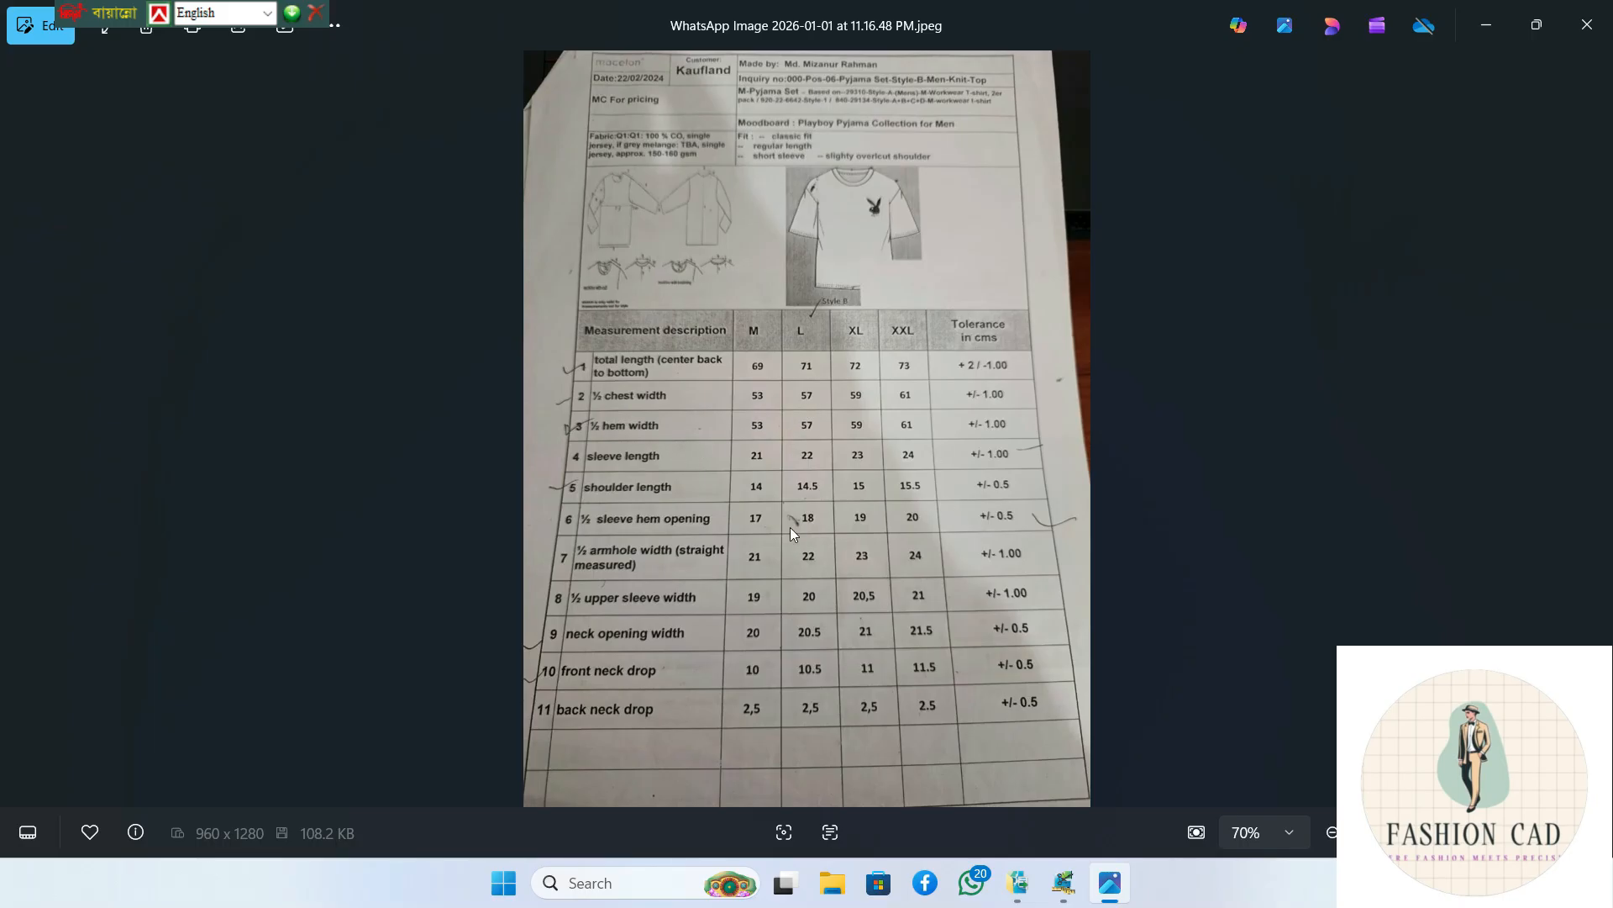
click(1495, 35)
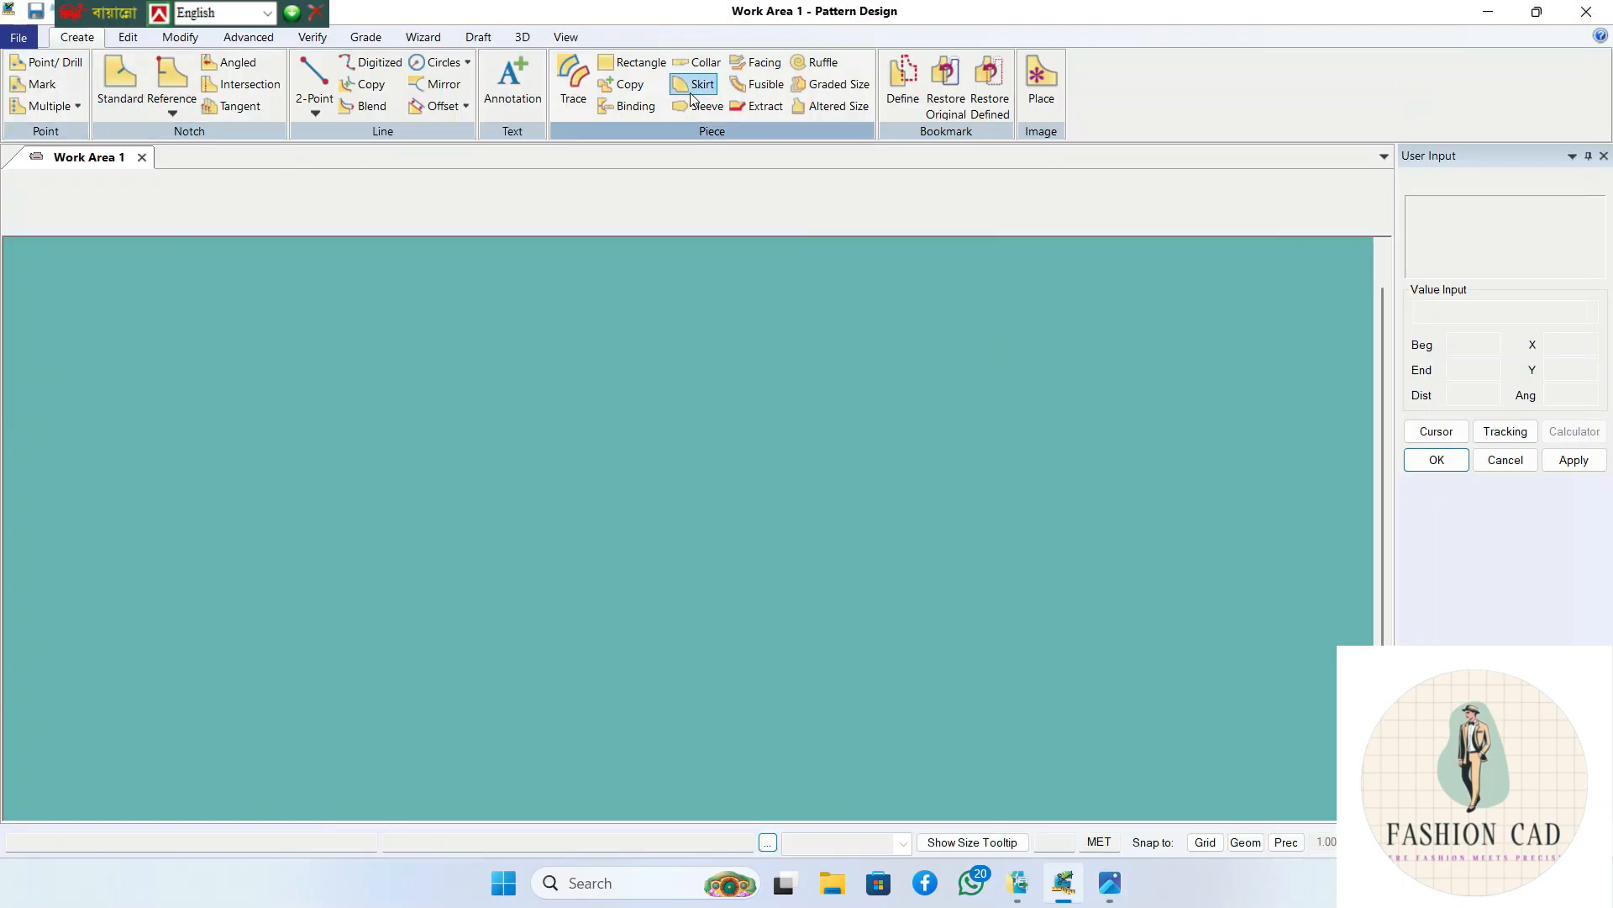
- Create a rectangle piece with an X distance of 71 and a Y distance of -57/2
click(621, 63)
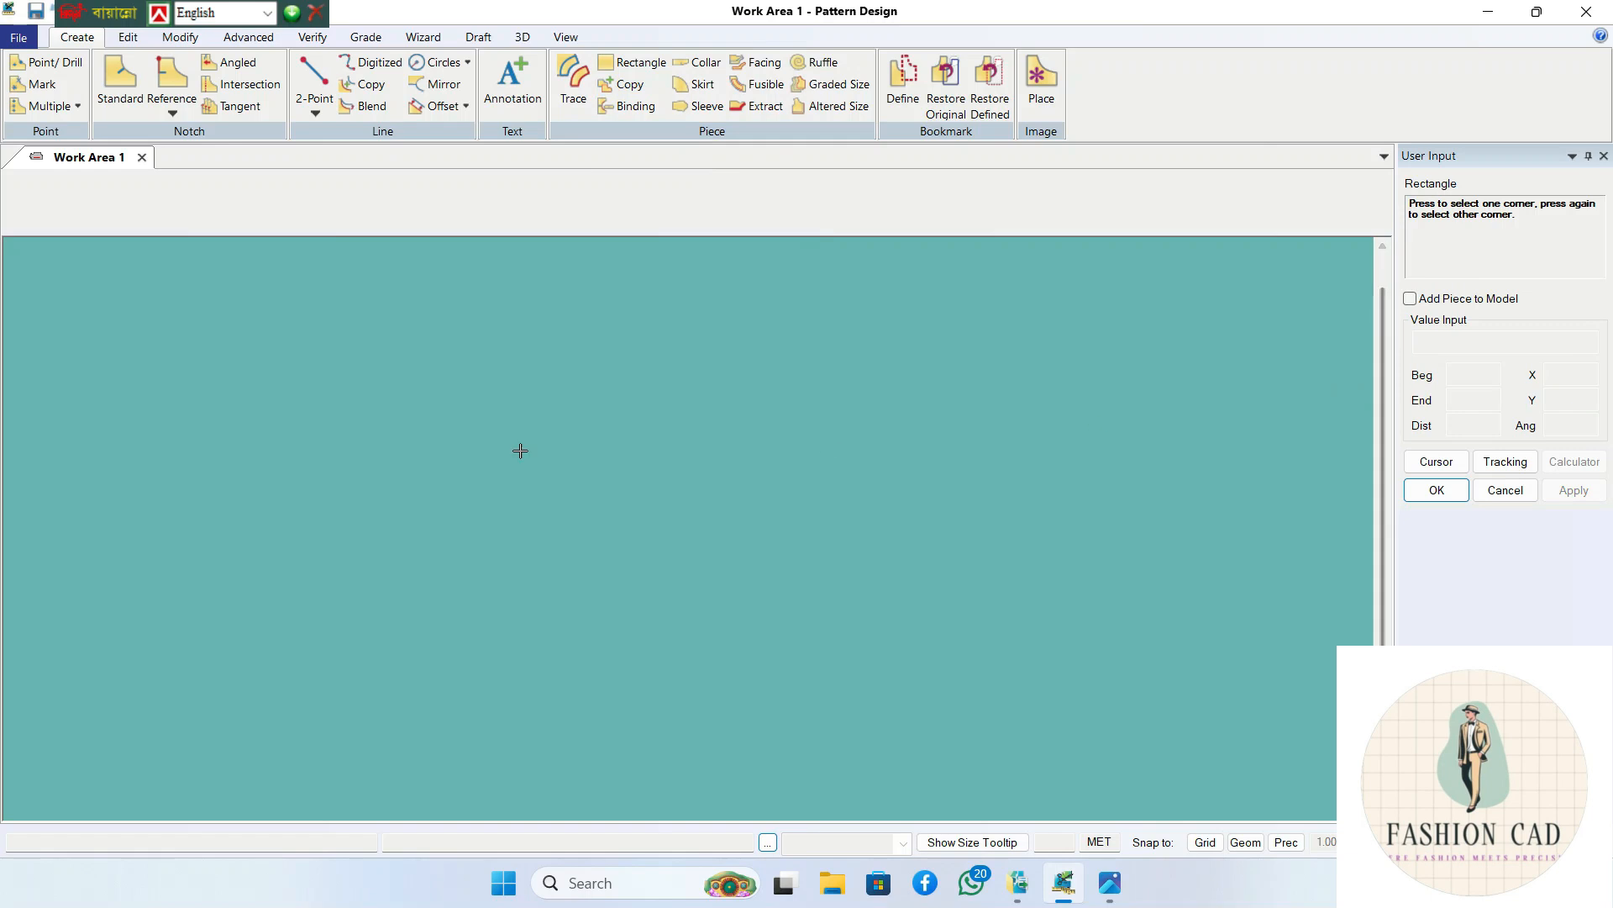
click(442, 387)
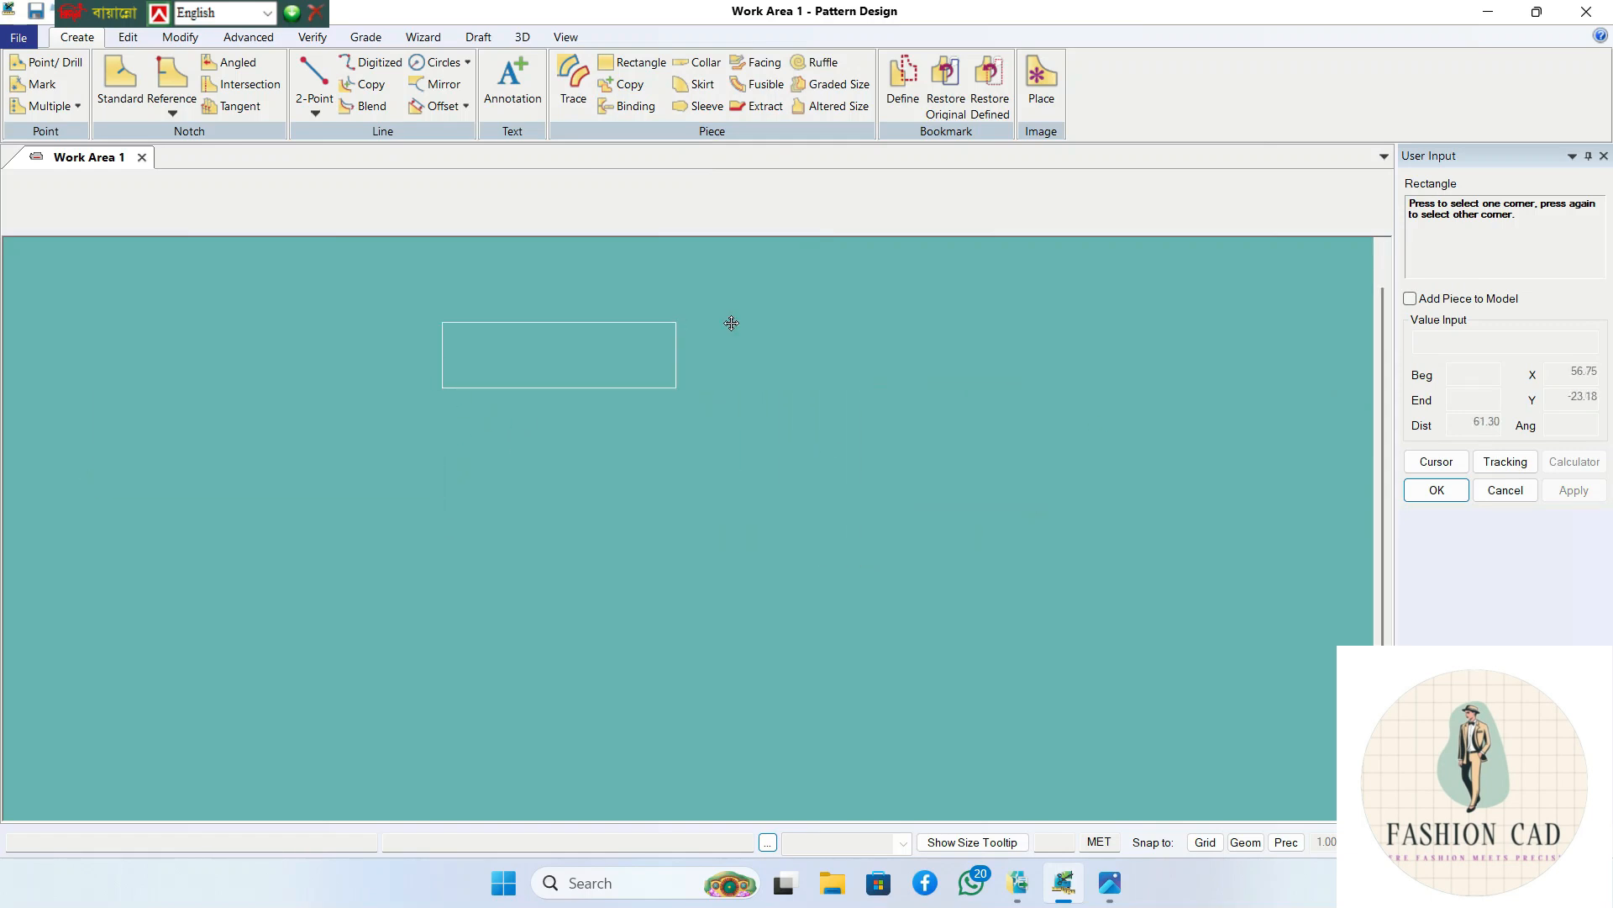
click(623, 470)
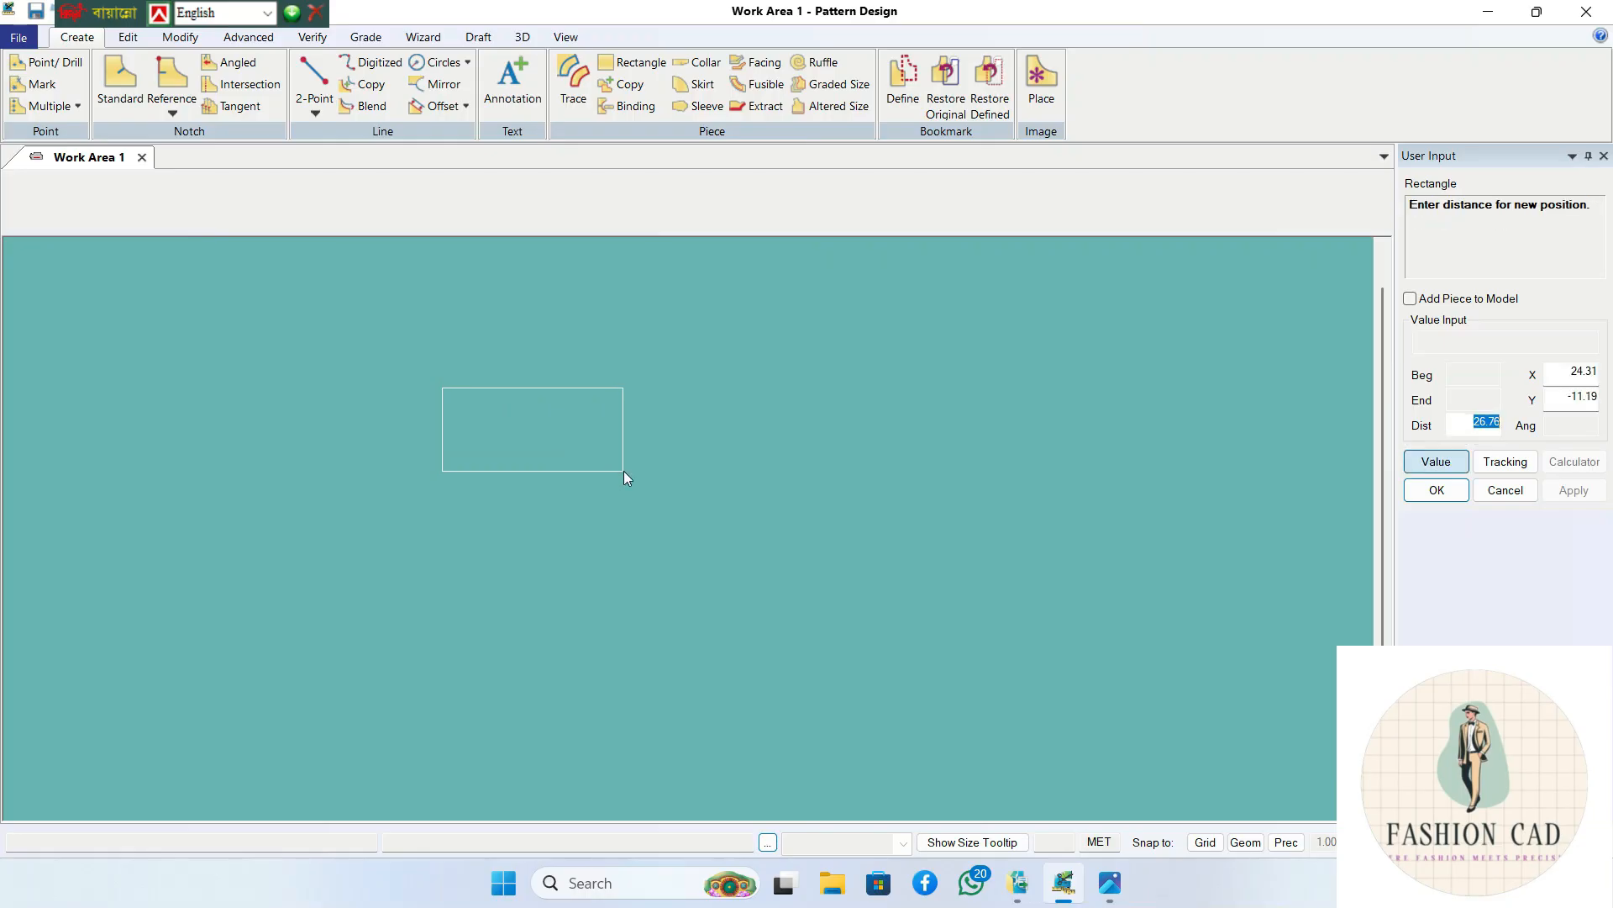
click(1446, 469)
click(1445, 469)
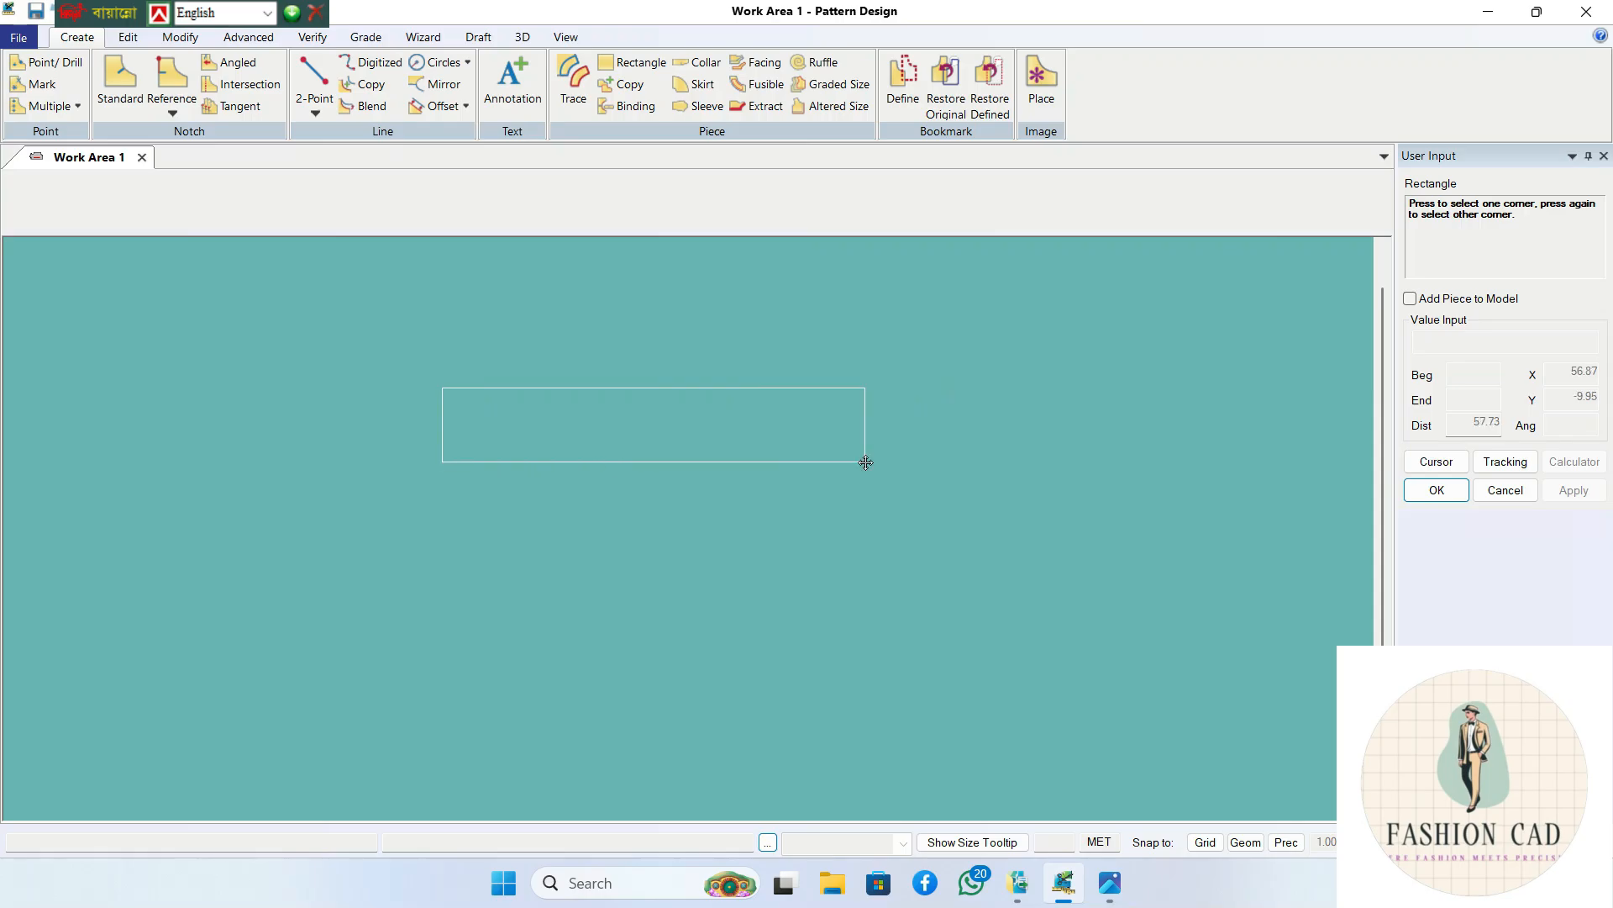
click(958, 454)
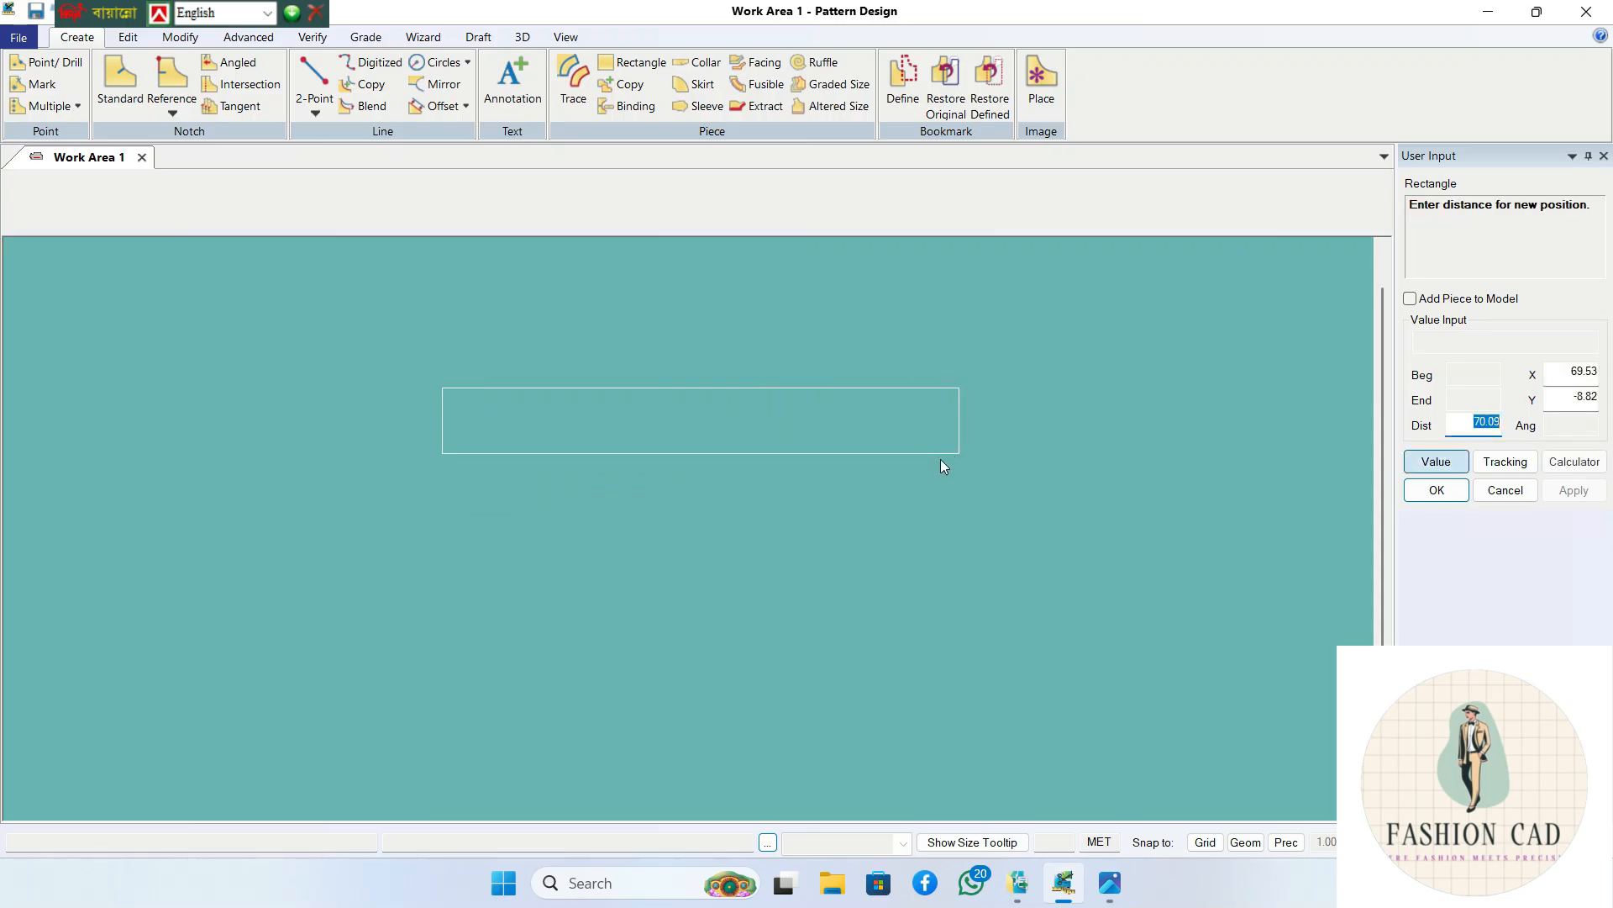
click(1572, 371)
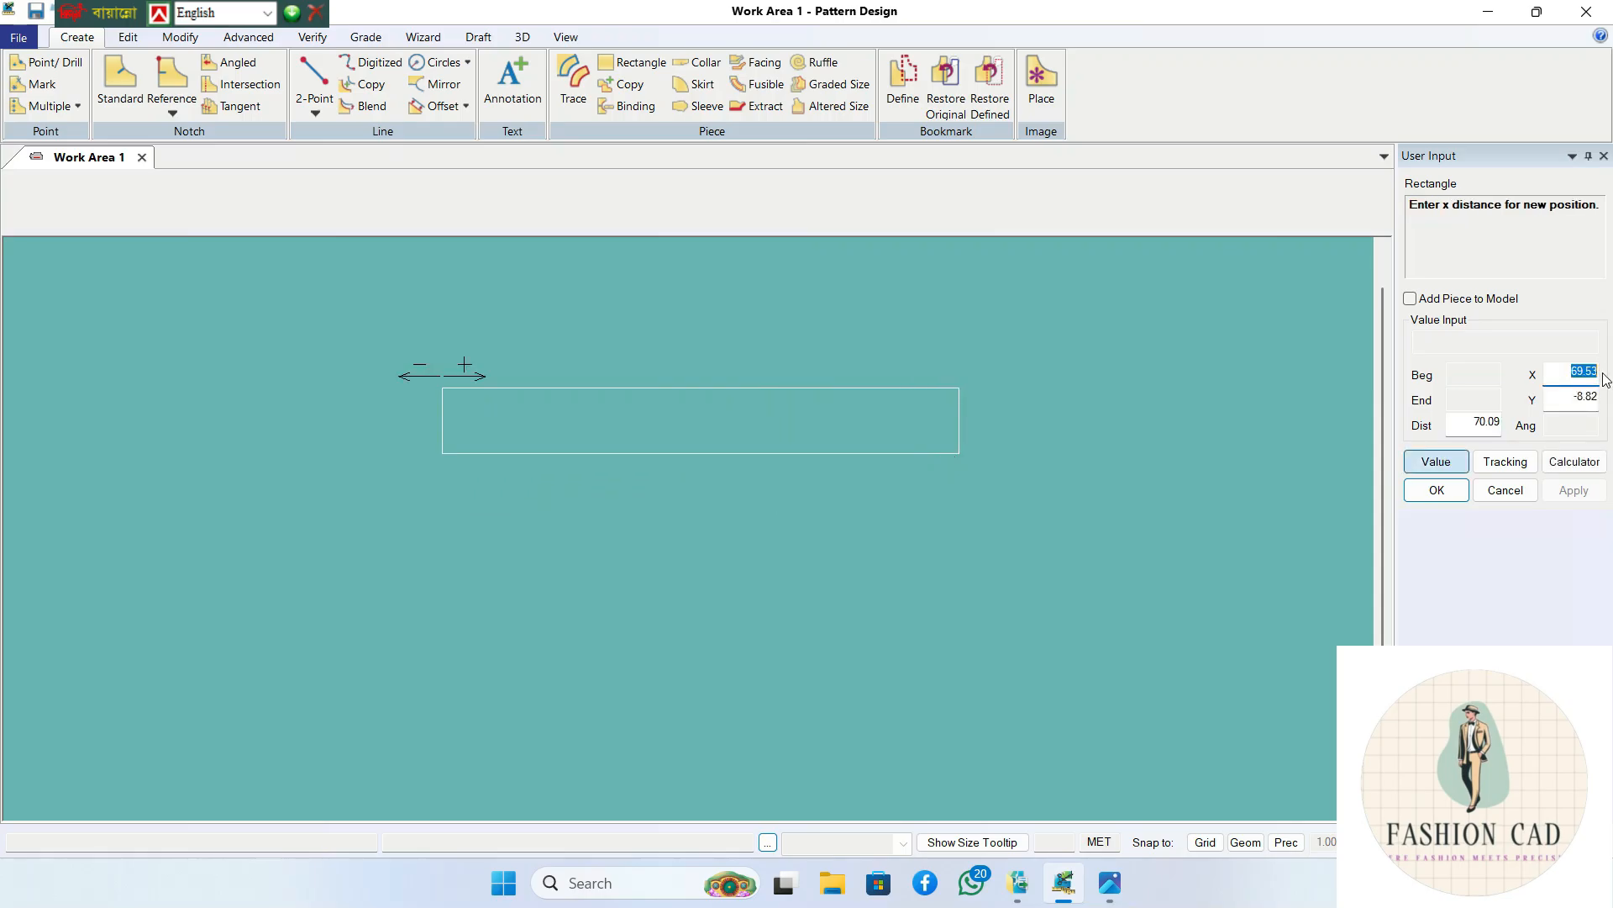
text(71)
key(Return)
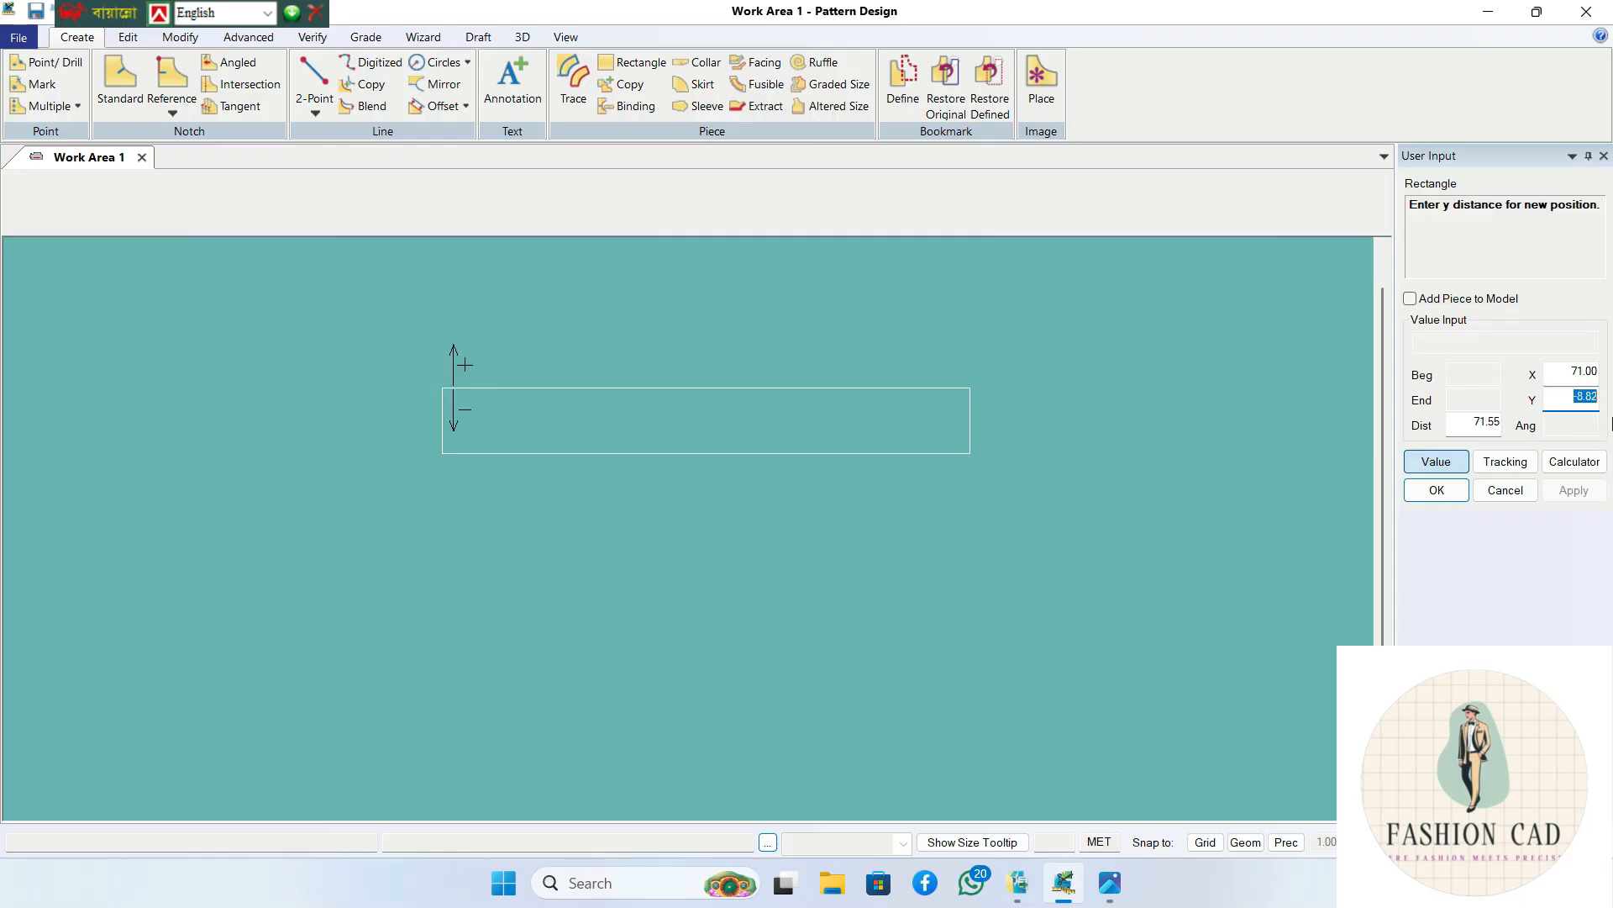
text(-57/2)
key(Return)
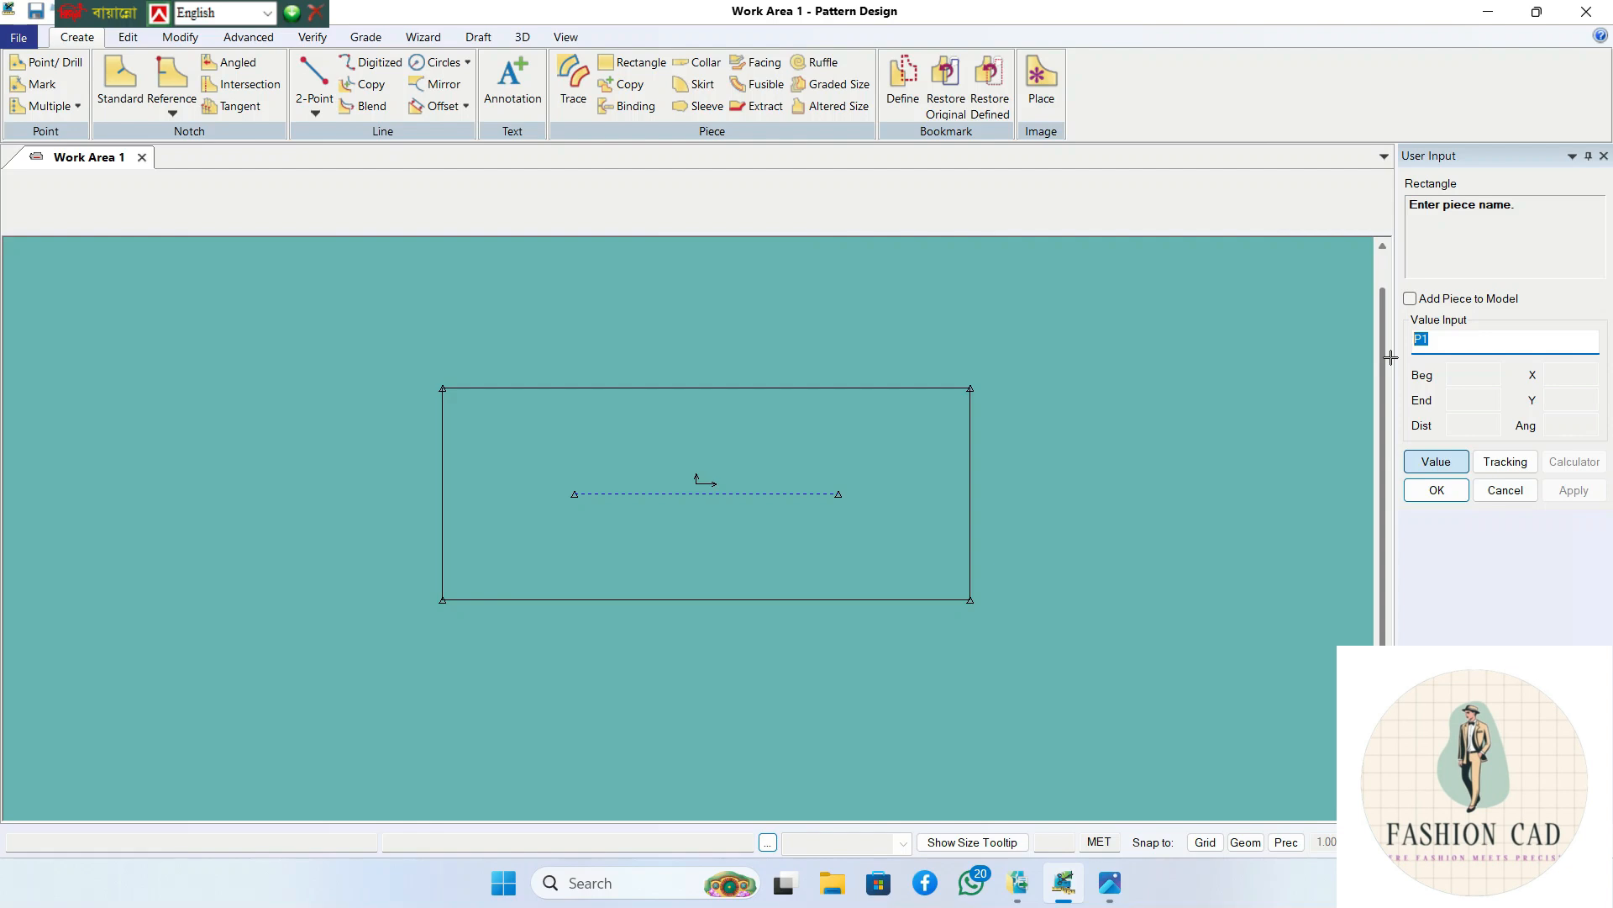
- Name the rectangle piece P1-1212-BLOCK and move it slightly up and to the left in the work area
text(1212)
key(BackSpace)
key(BackSpace)
key(BackSpace)
key(BackSpace)
key(BackSpace)
text(P1-1212-BLOCK)
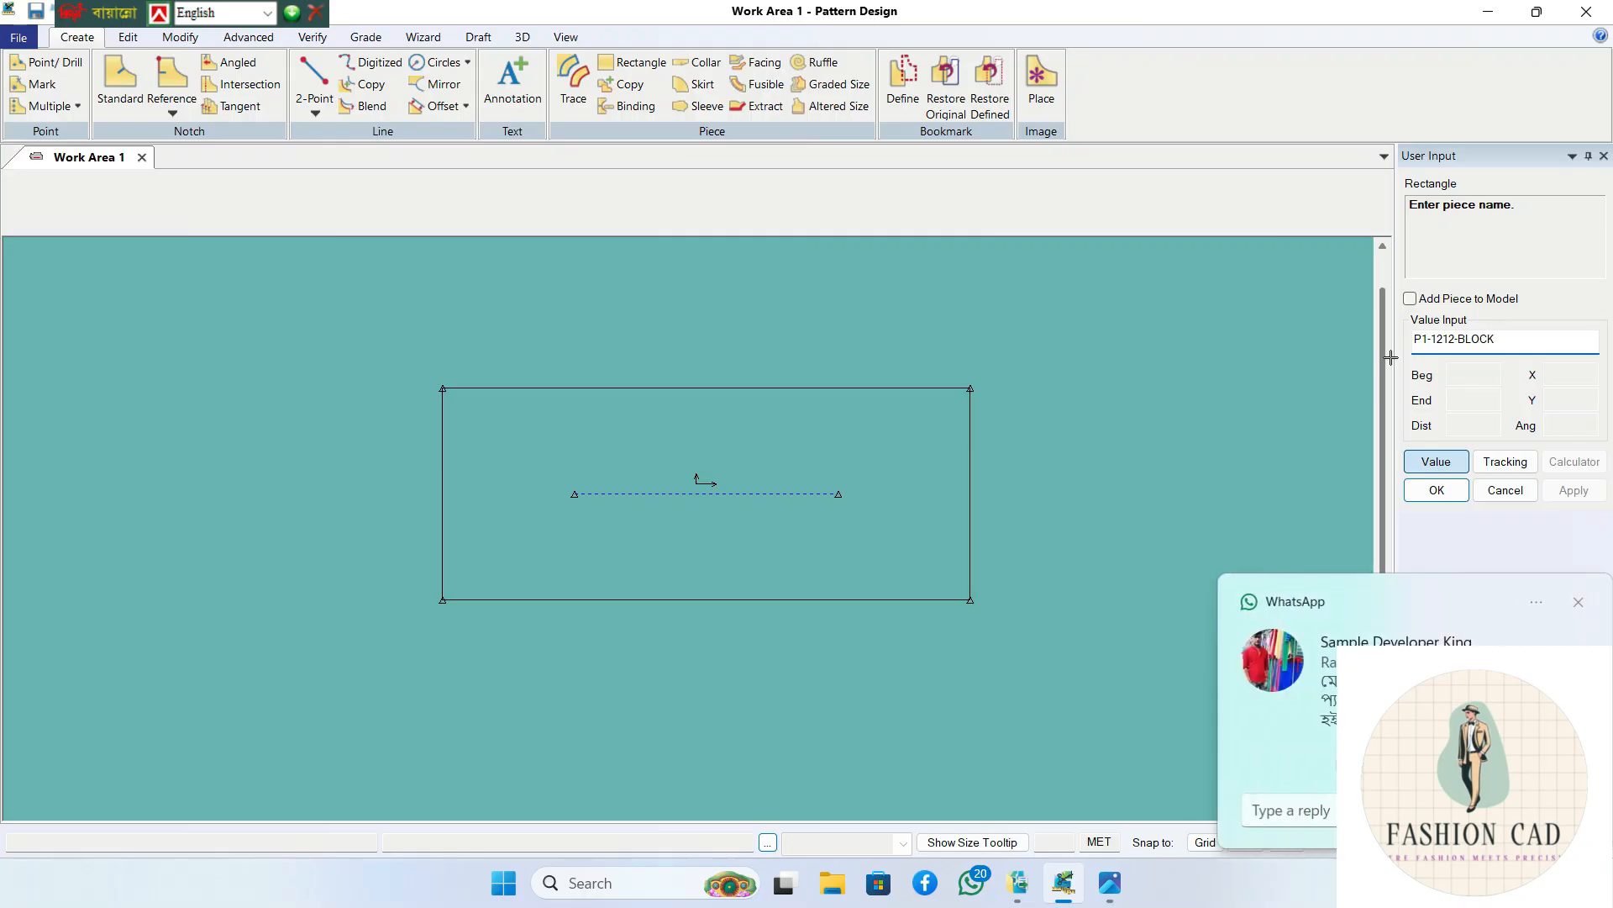
key(Return)
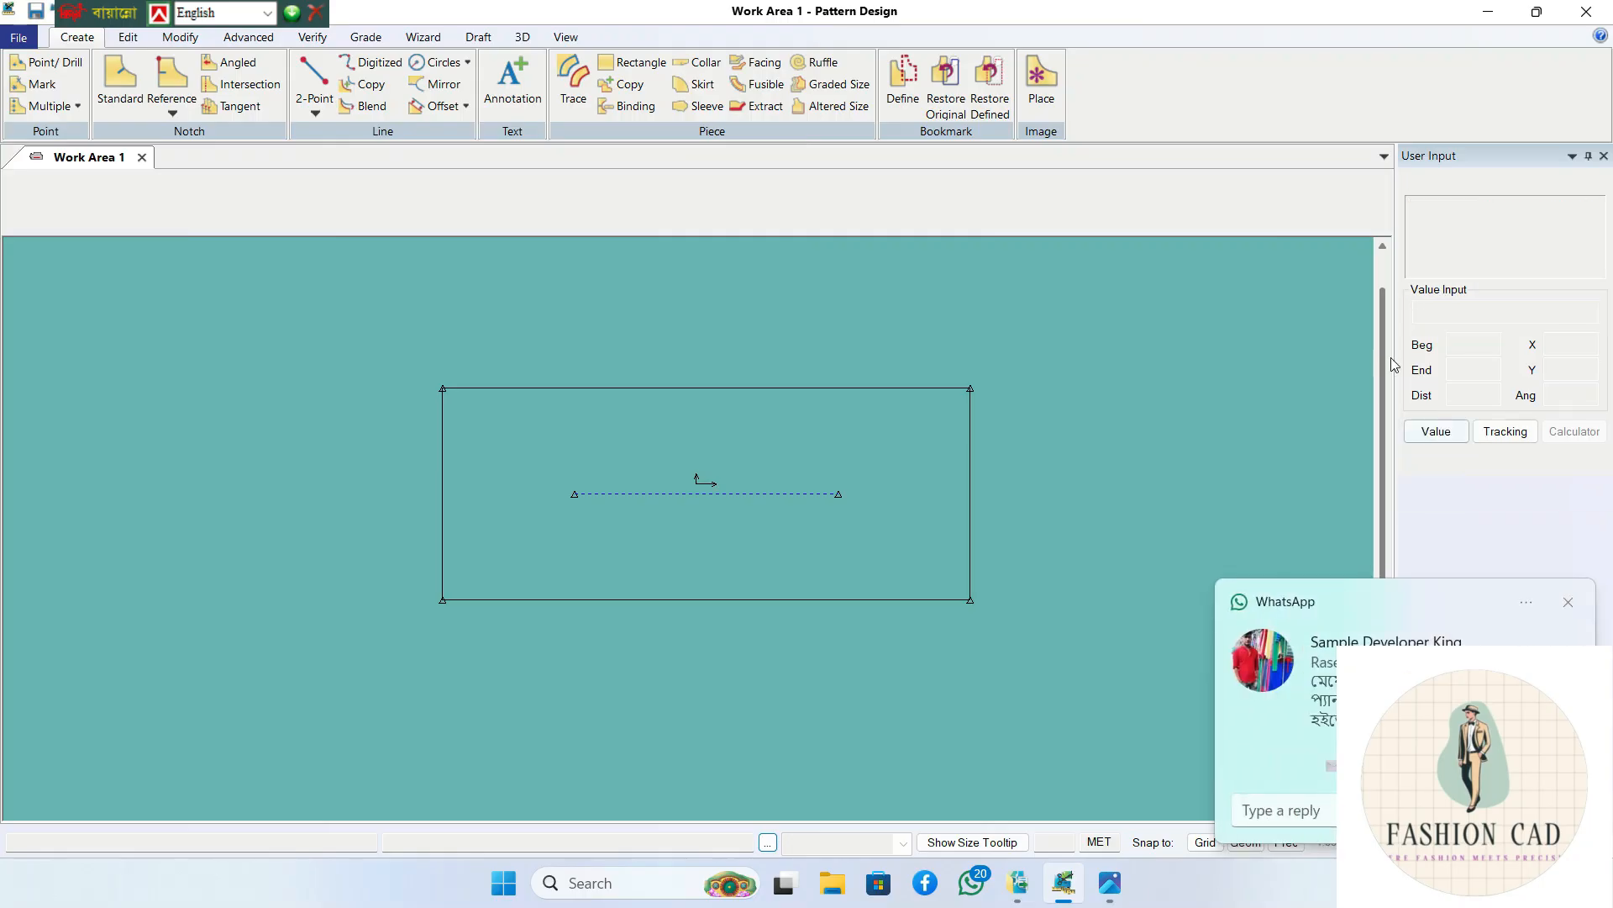
click(1568, 602)
drag(808, 390, 769, 368)
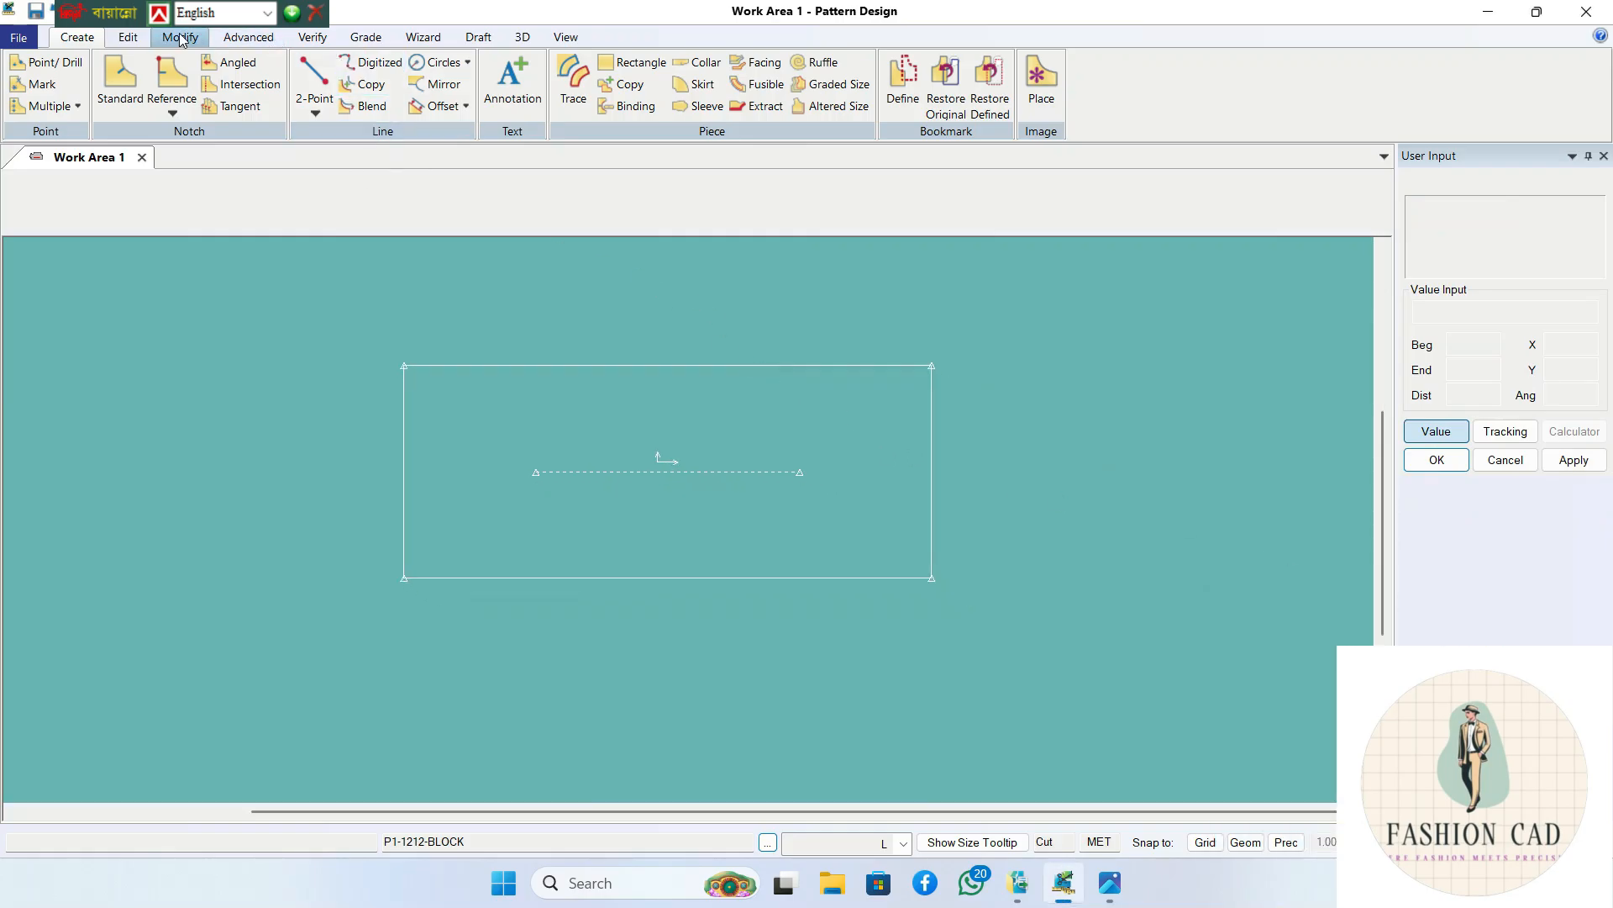
- Measure the line lengths of the rectangle's upper long edge and right short edge, and clear the measurements
click(318, 40)
click(438, 84)
click(709, 364)
right_click(750, 342)
click(749, 341)
click(932, 441)
right_click(948, 441)
click(952, 441)
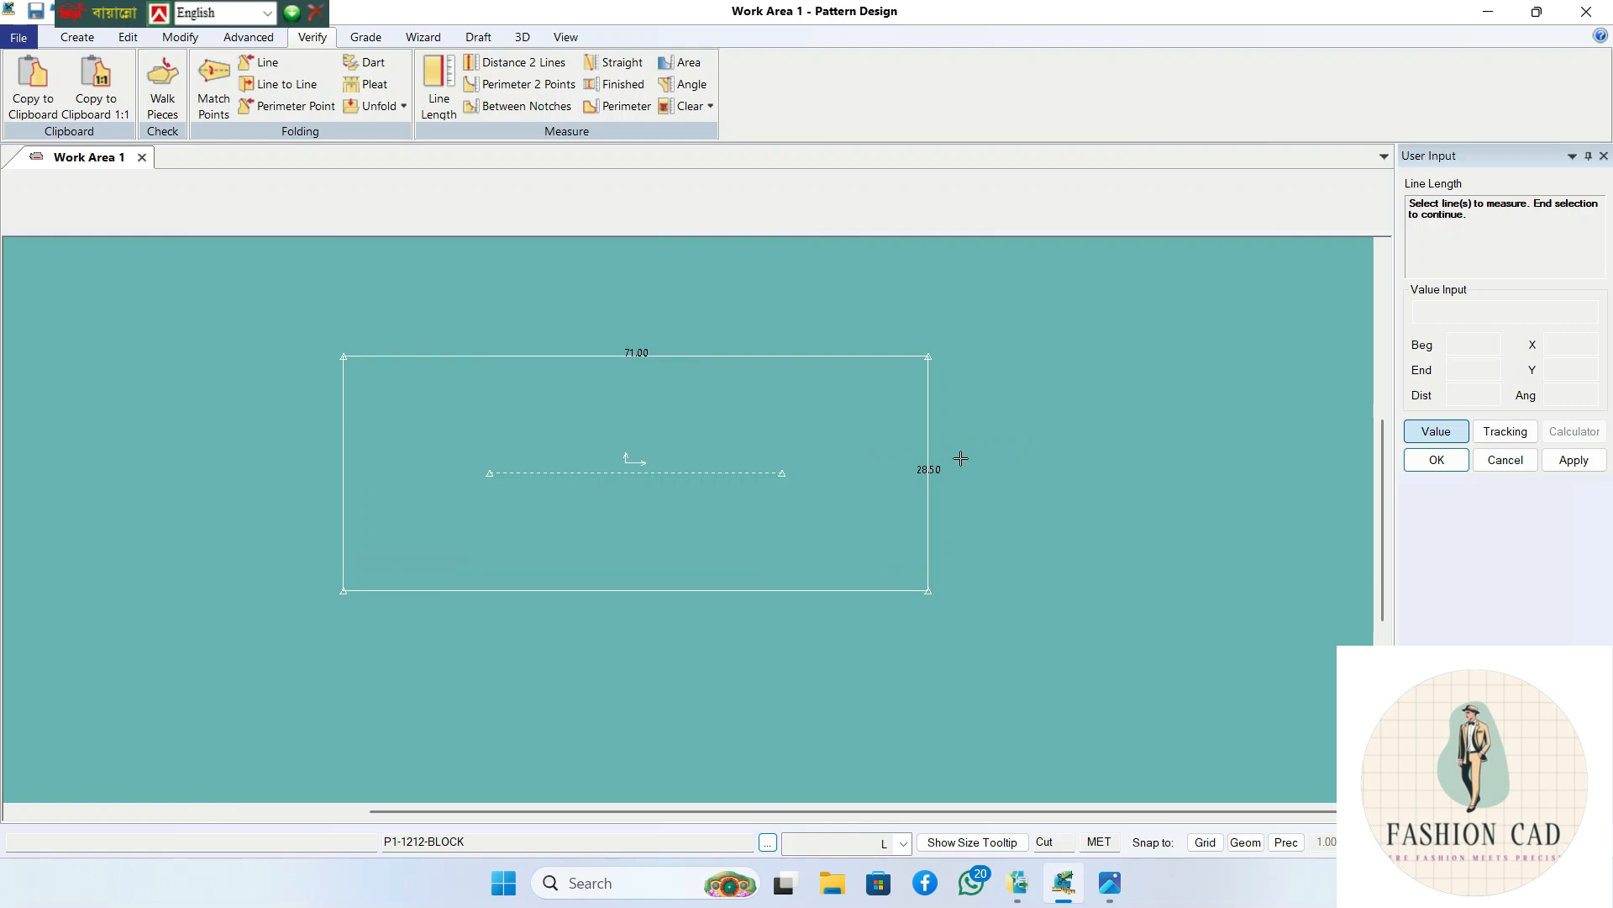
click(664, 112)
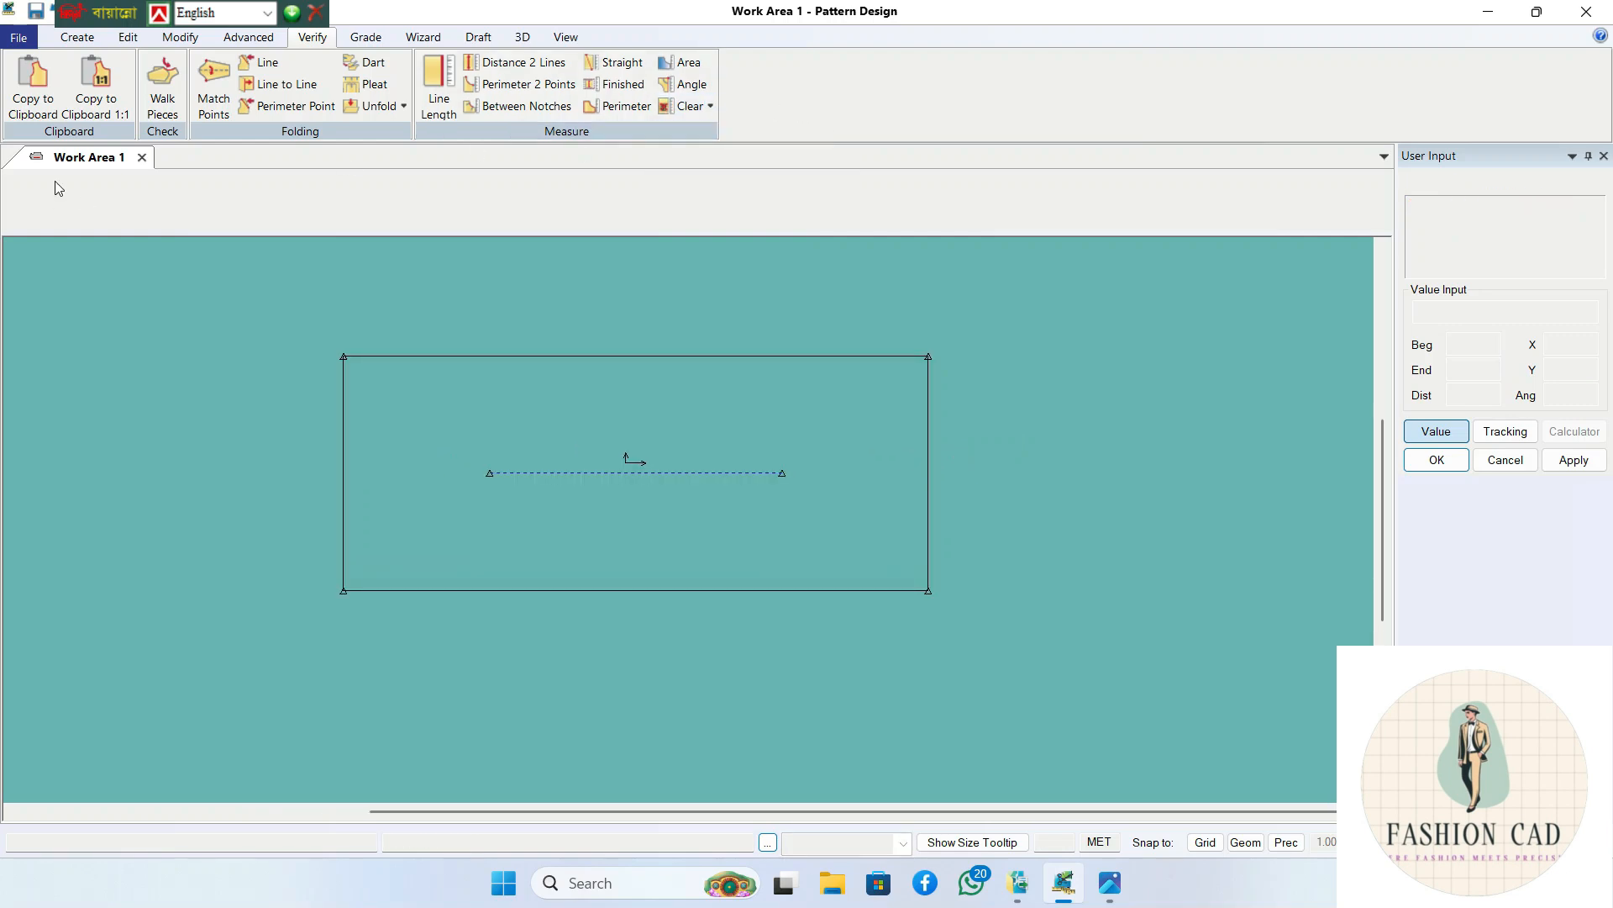
- Save the P1-1212-BLOCK piece to the storage area
click(20, 39)
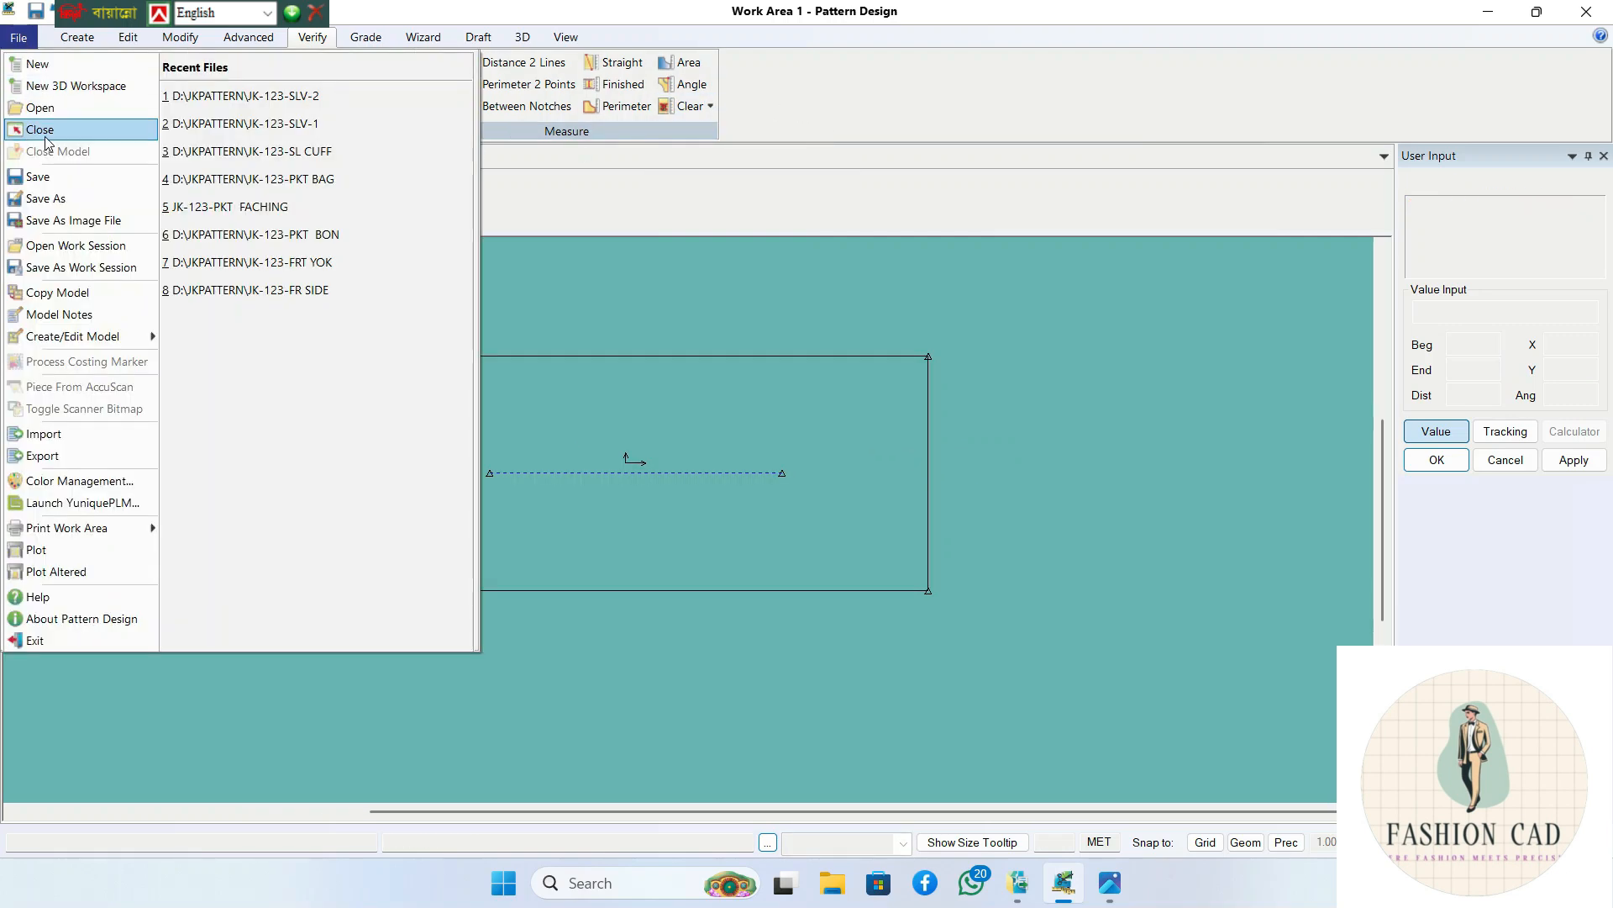
click(38, 177)
click(702, 431)
right_click(691, 410)
click(692, 416)
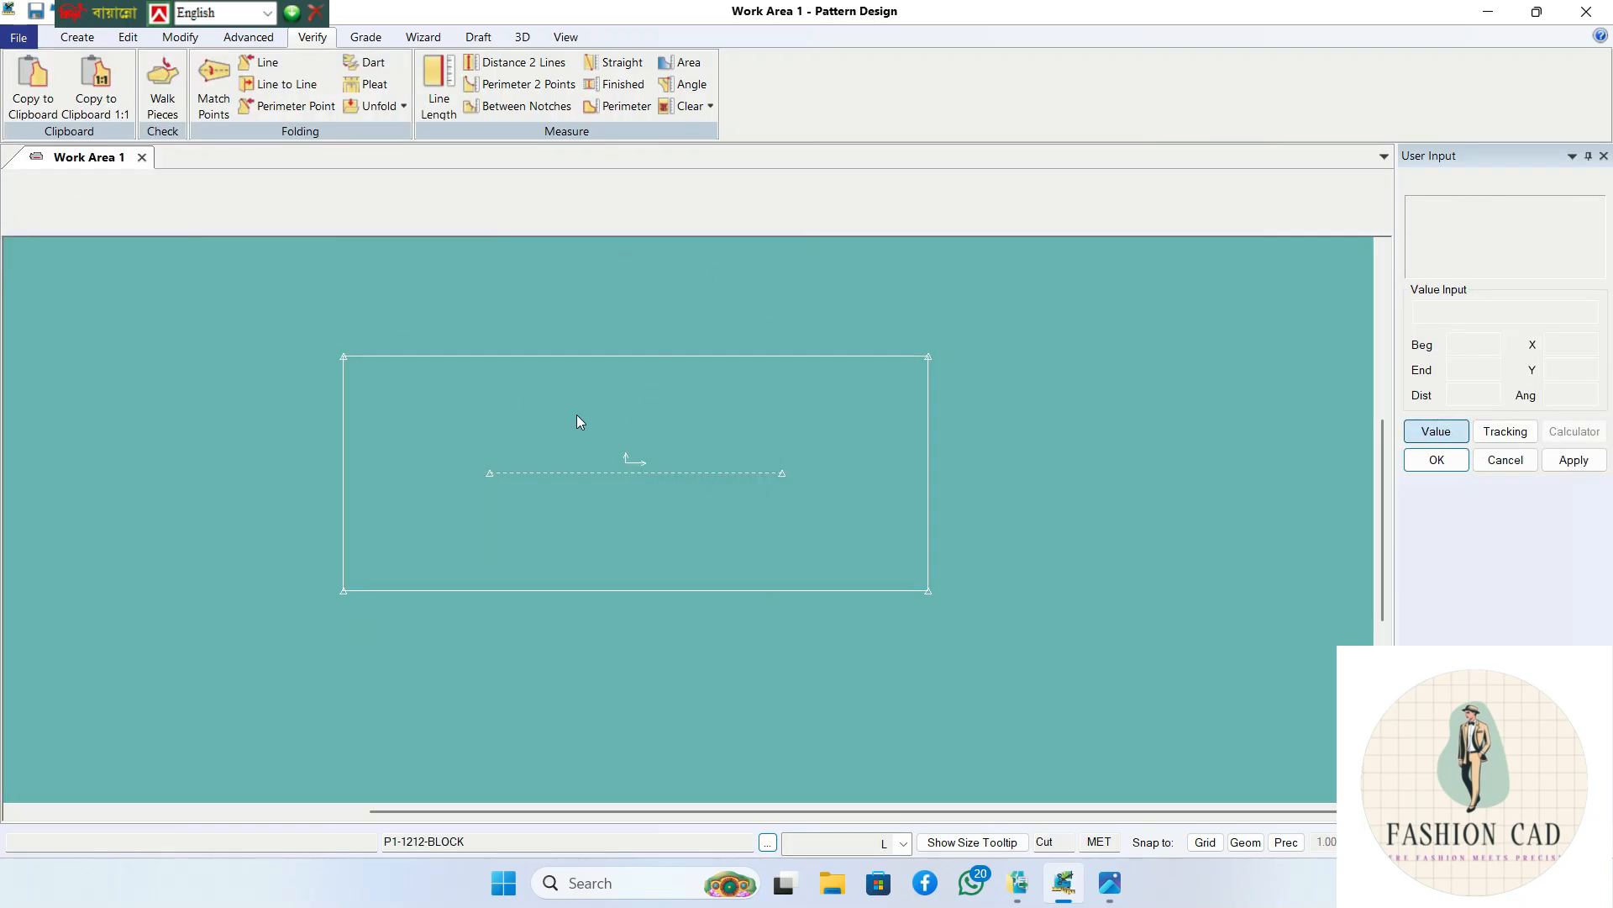
middle_drag(709, 485, 738, 467)
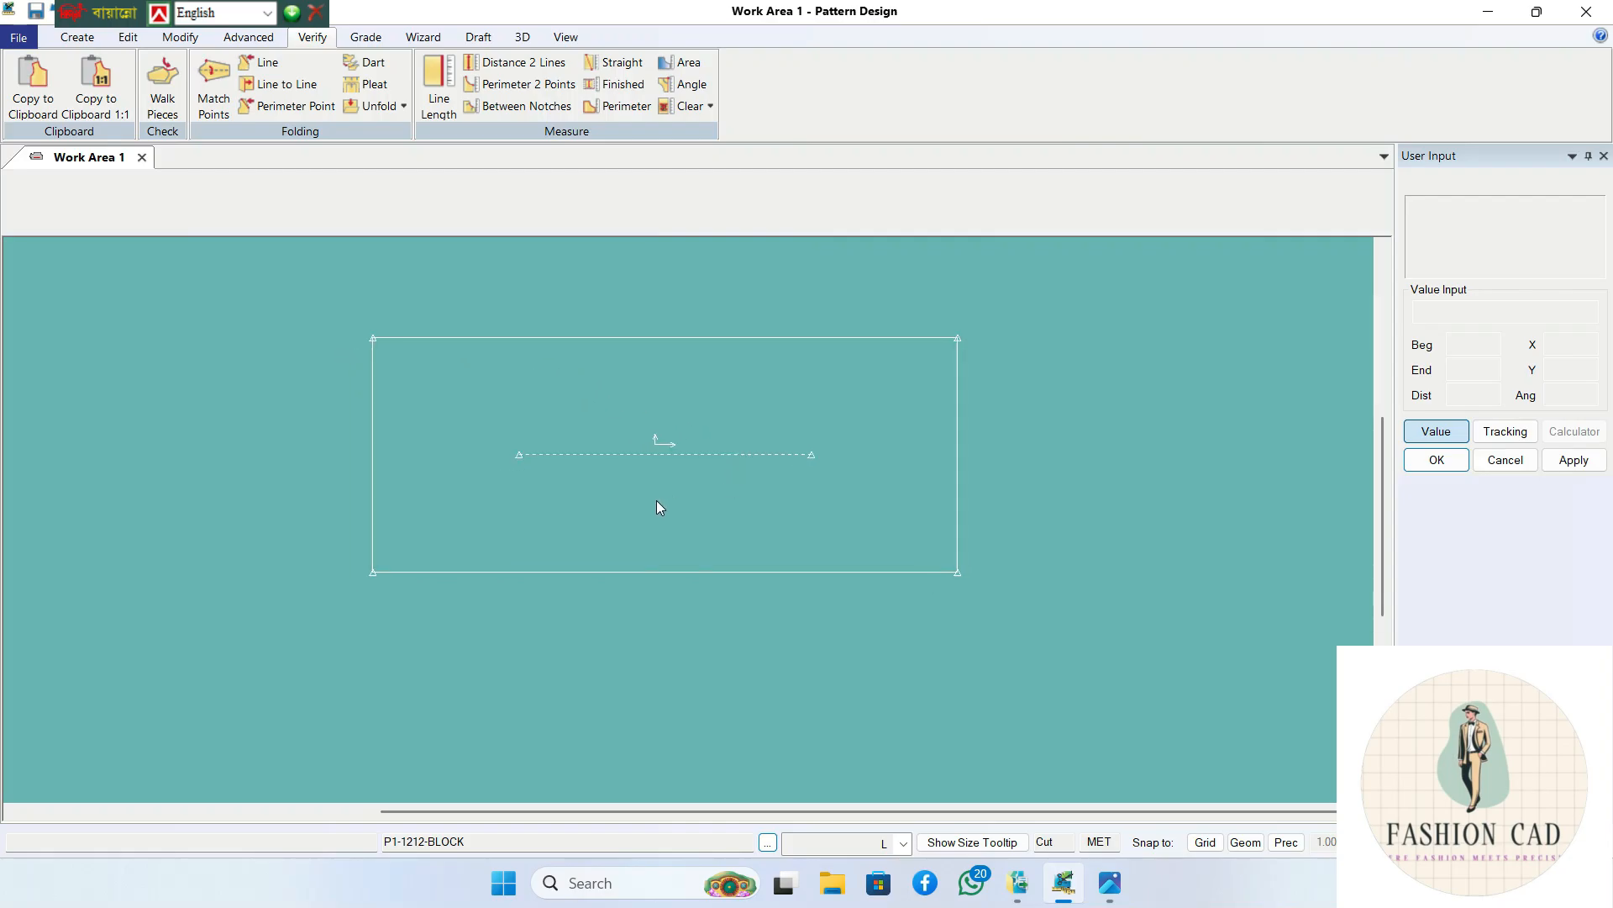
- Check the piece's size list and its saved entry in the BOSS storage area without saving a copy
click(903, 844)
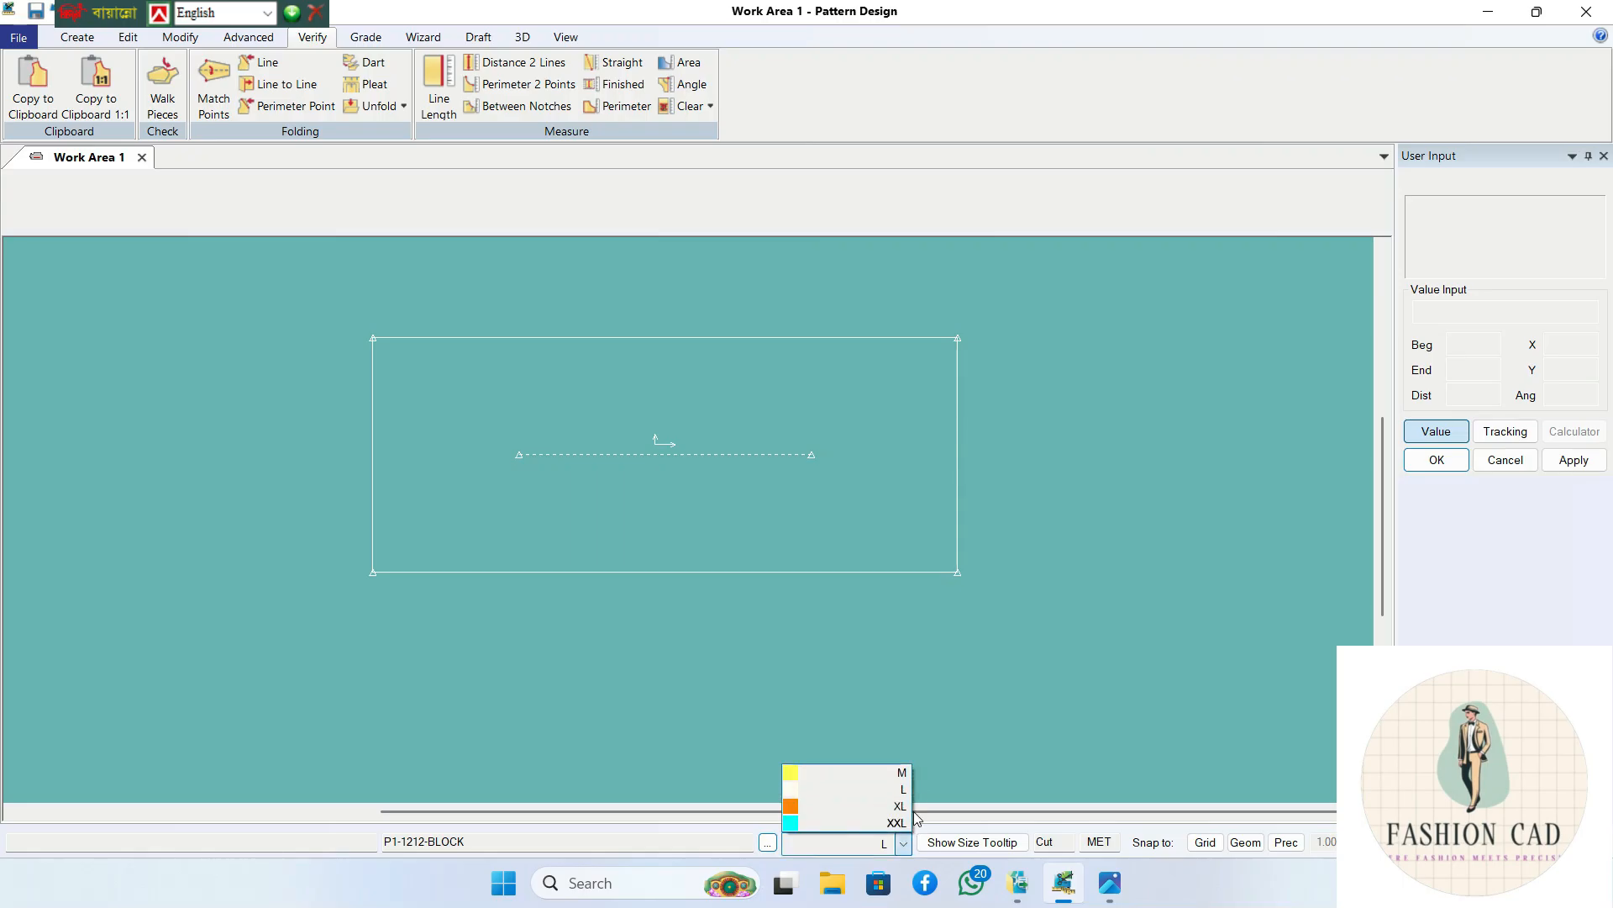
click(1017, 659)
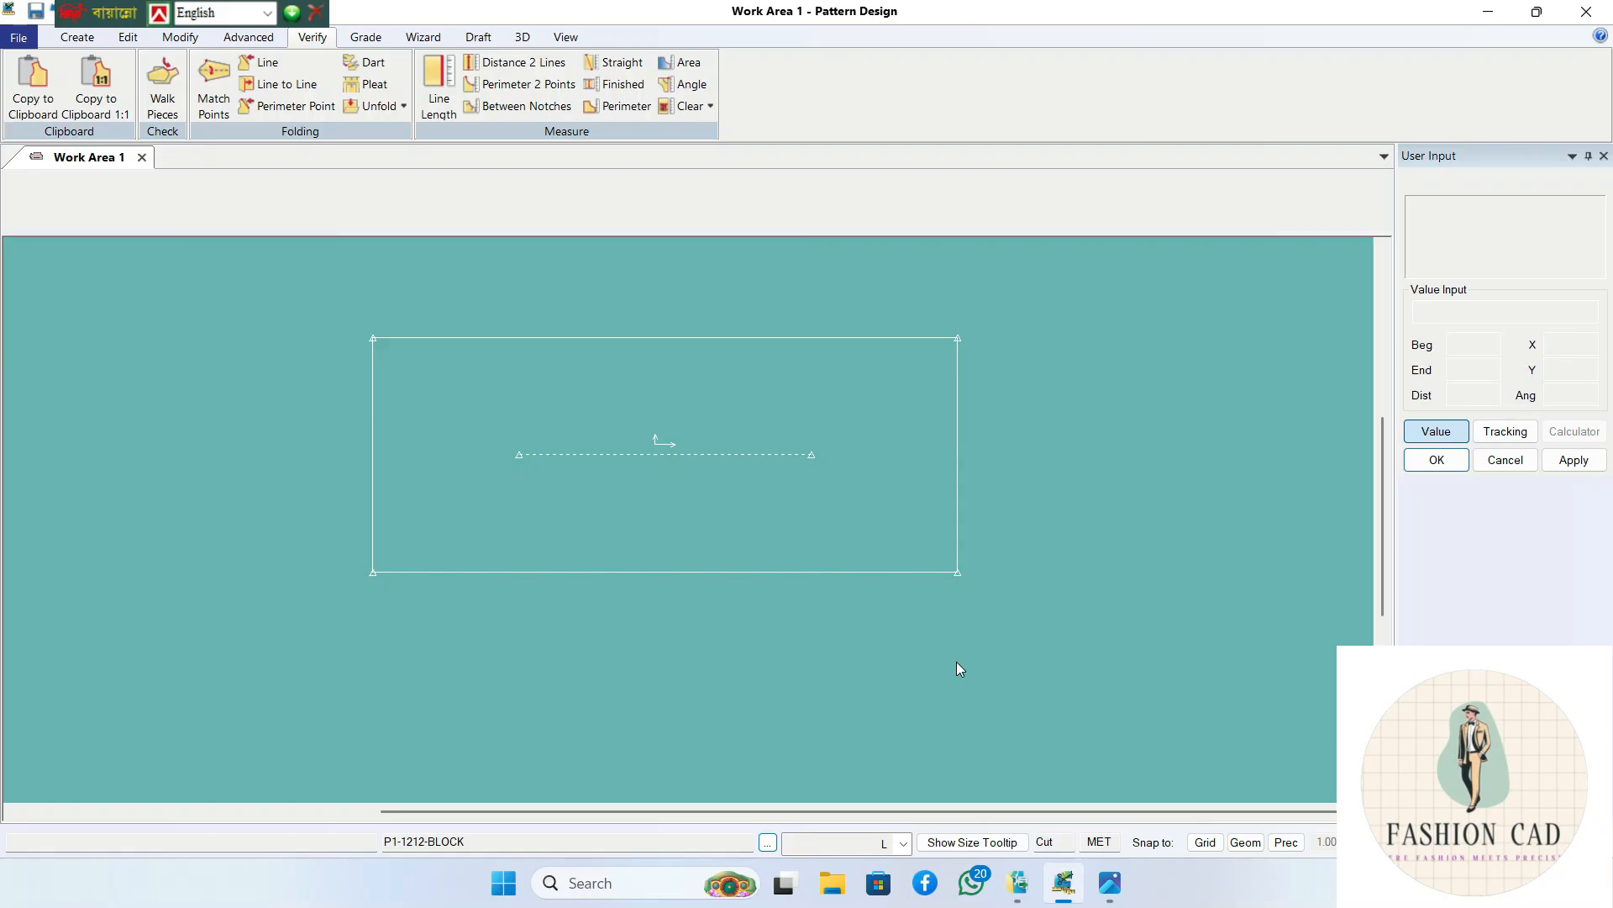
click(17, 37)
click(51, 198)
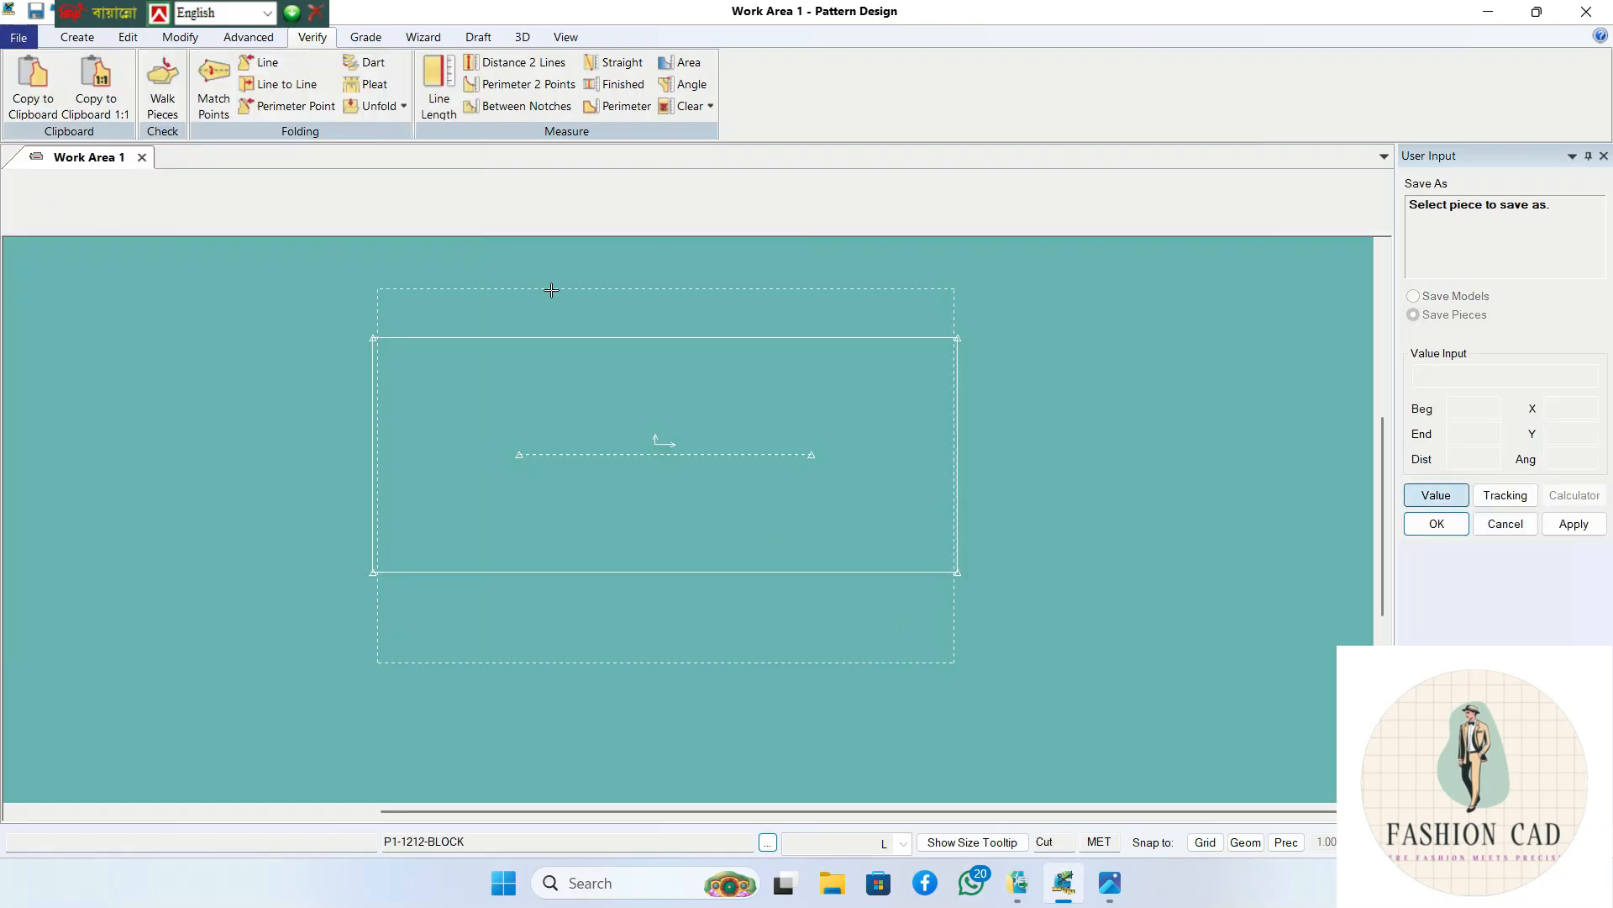
click(670, 437)
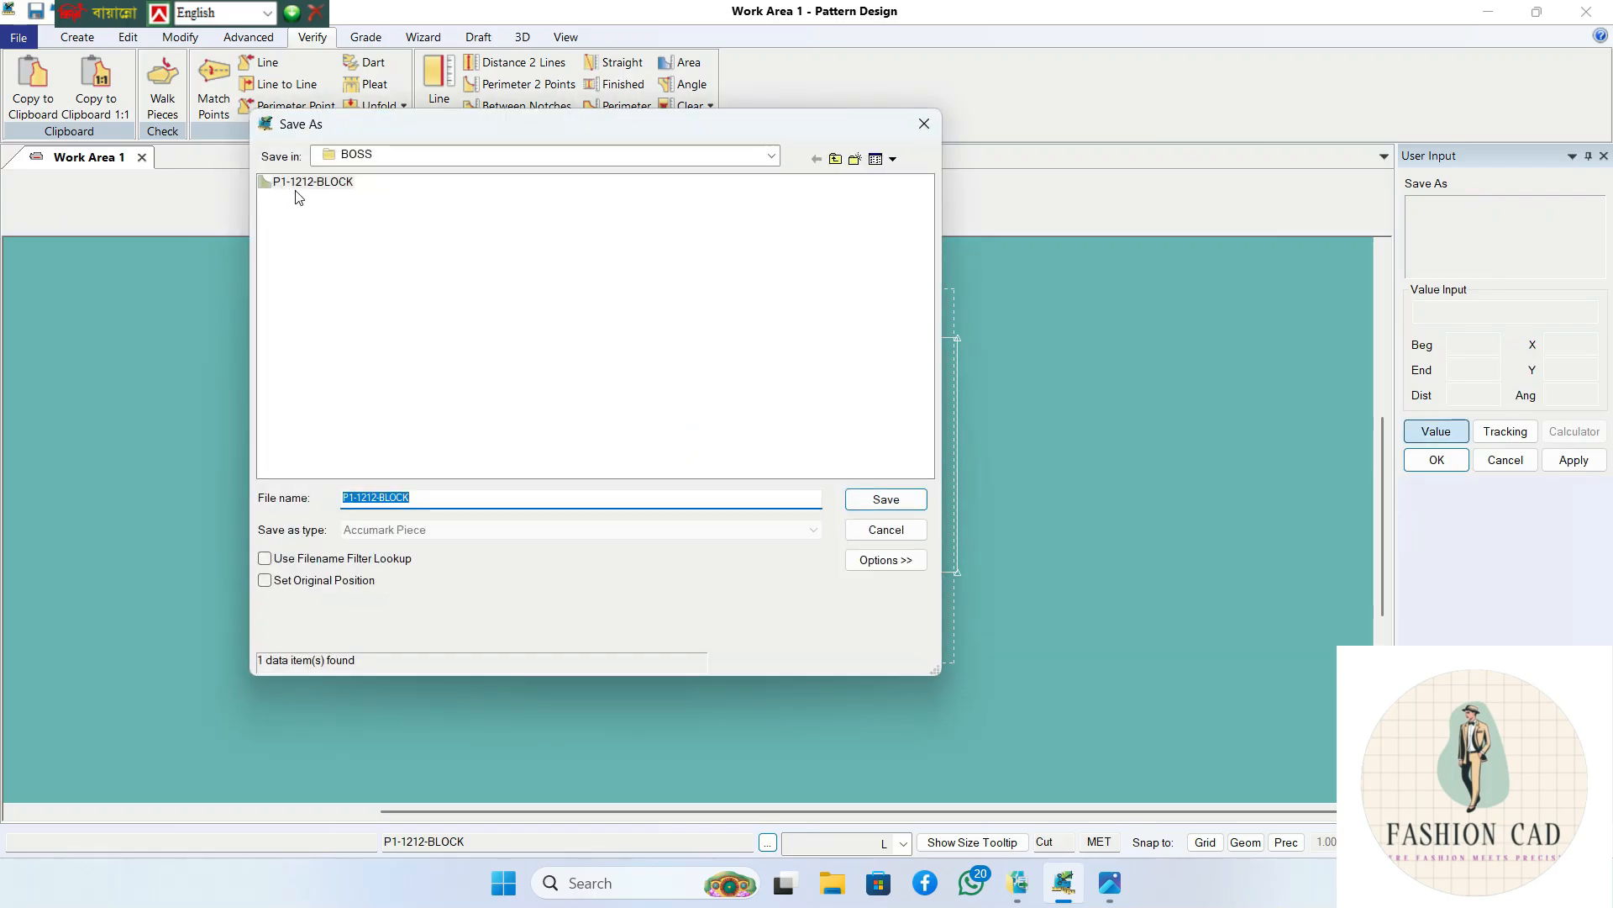
click(923, 123)
right_click(1180, 369)
click(1176, 375)
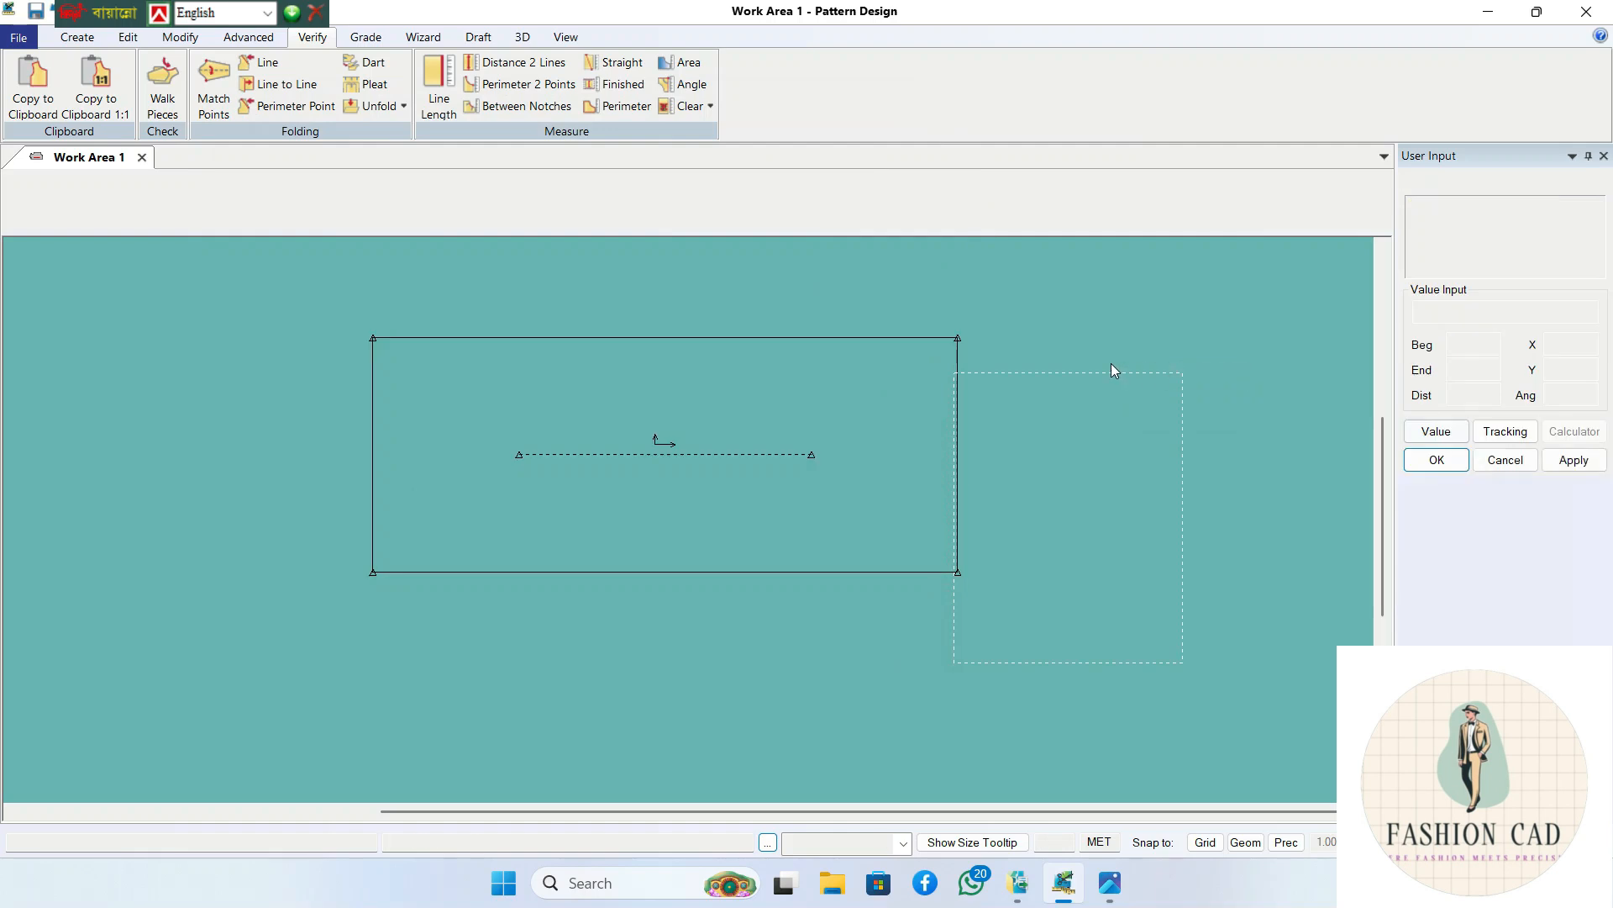
drag(810, 409, 870, 407)
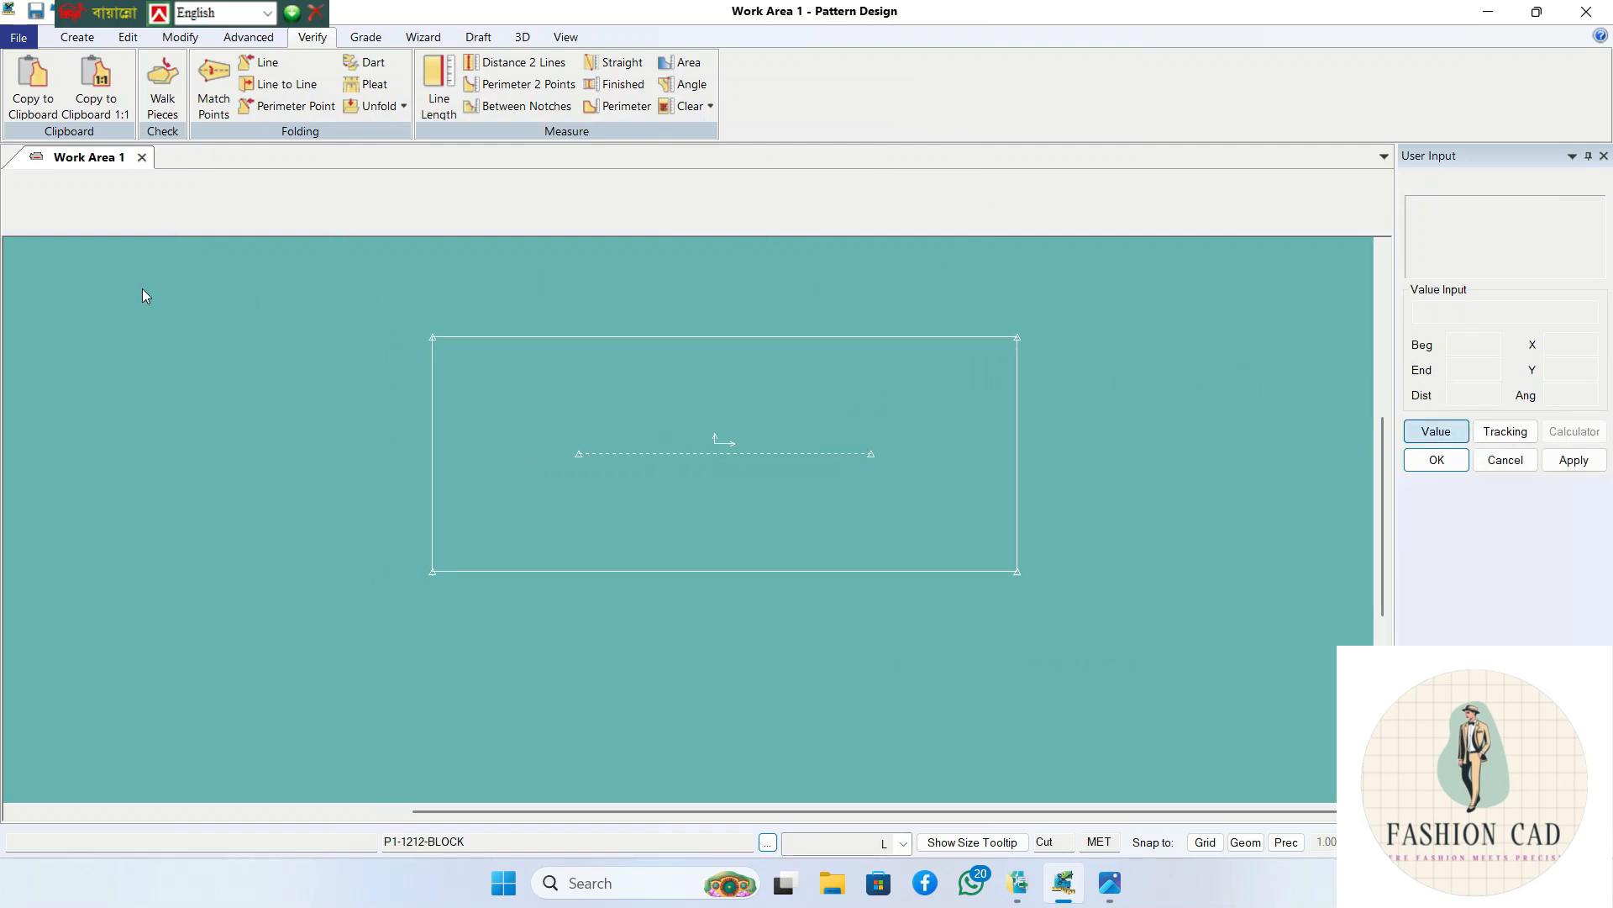
click(17, 40)
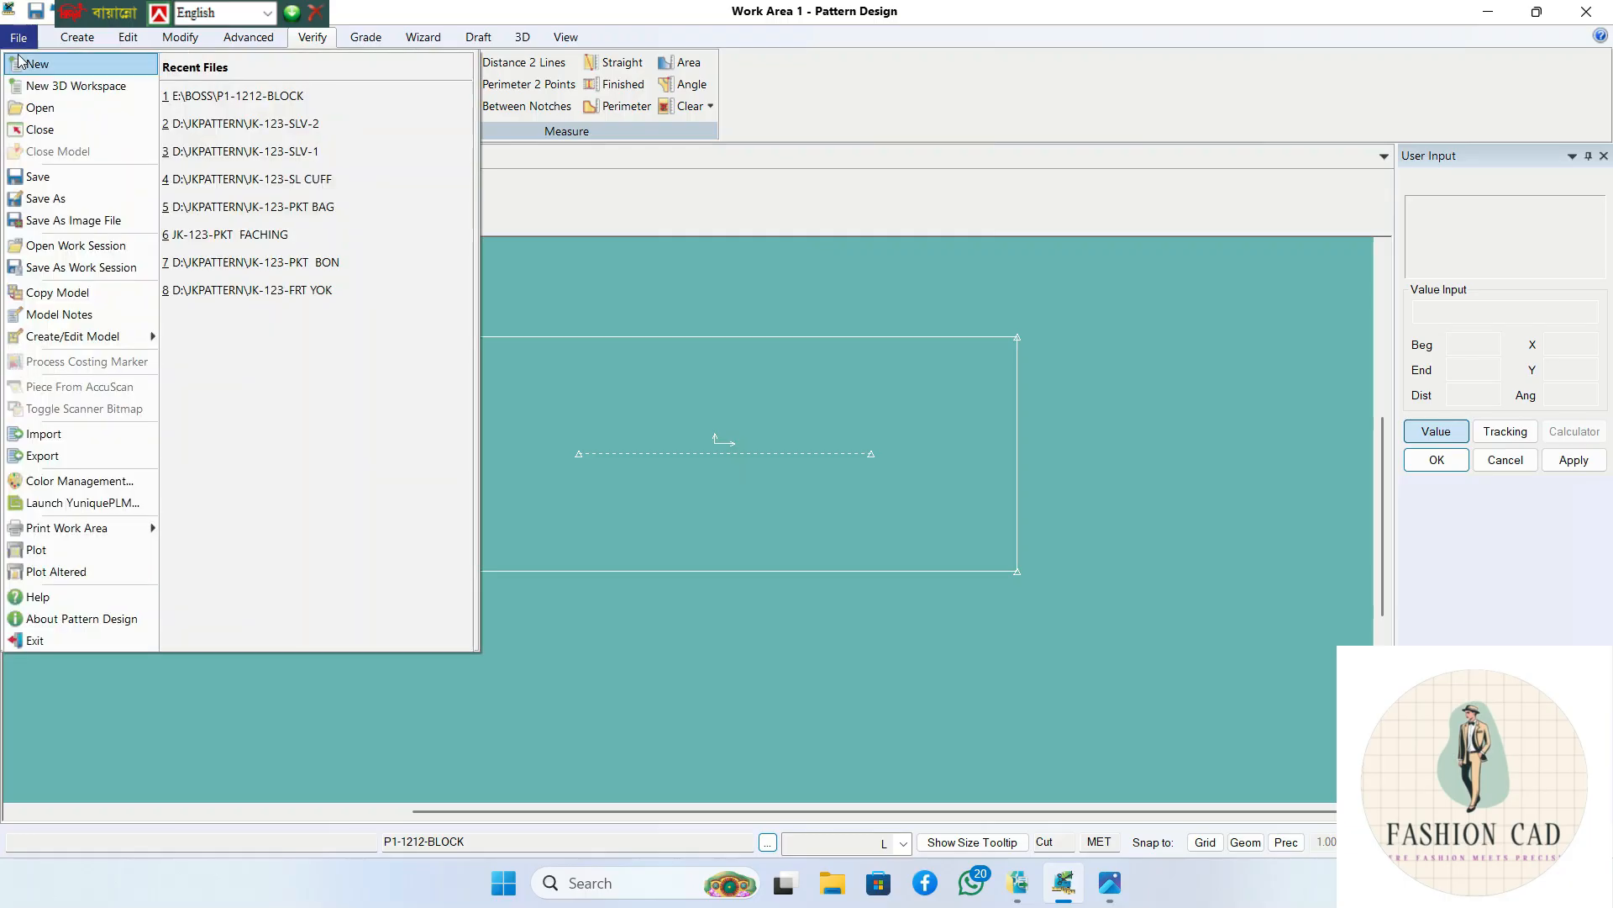
click(681, 412)
middle_drag(550, 406, 455, 394)
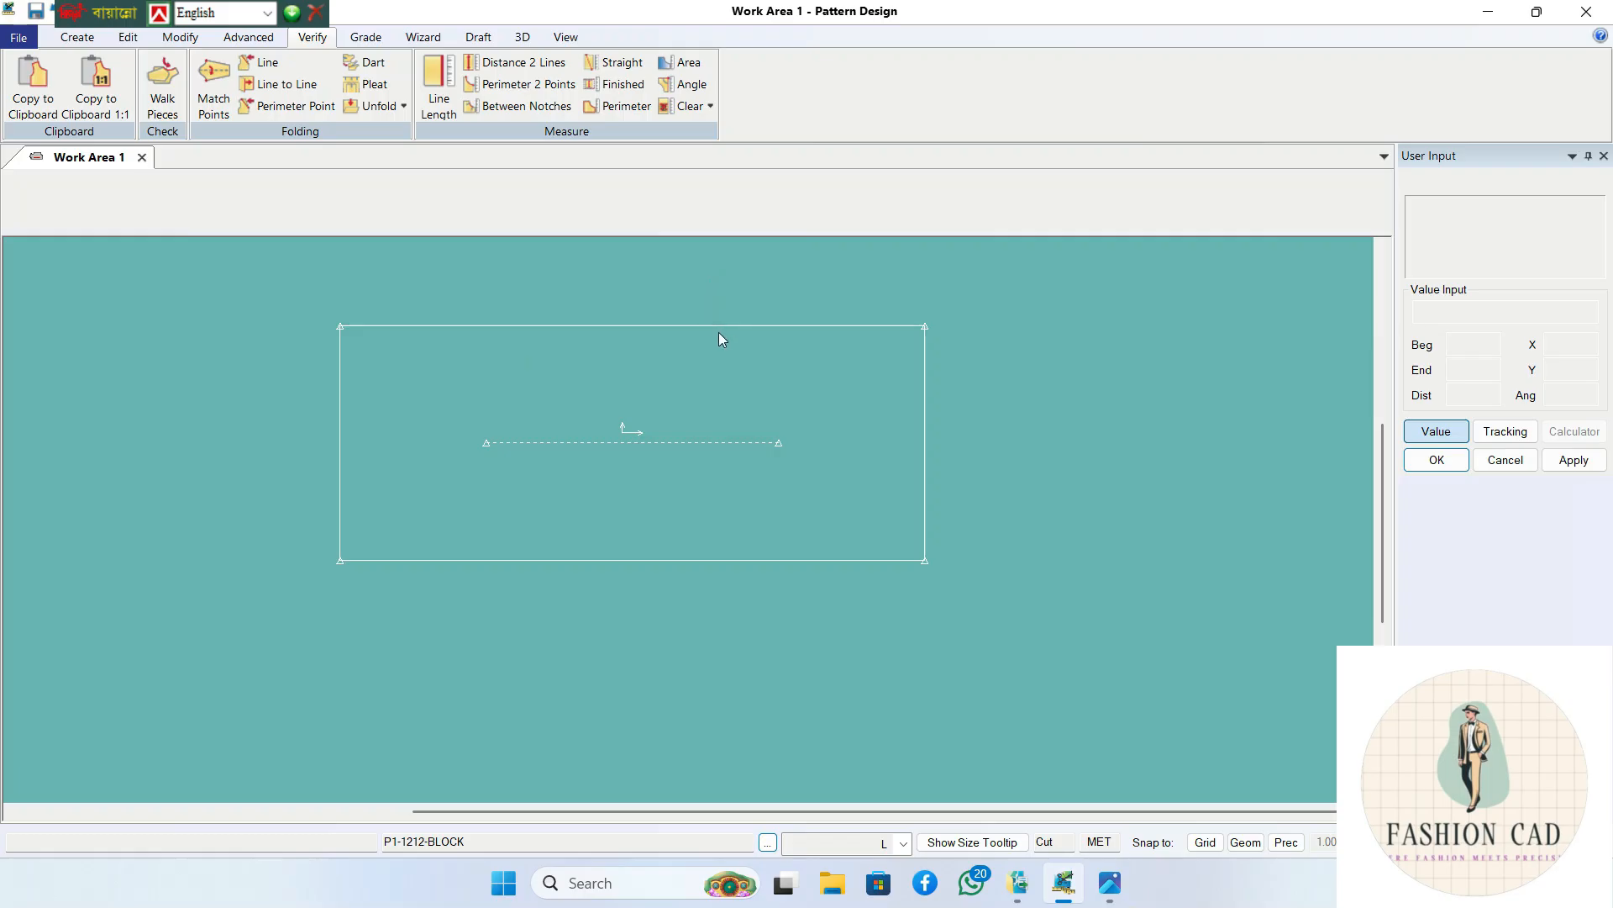
middle_drag(731, 417, 774, 398)
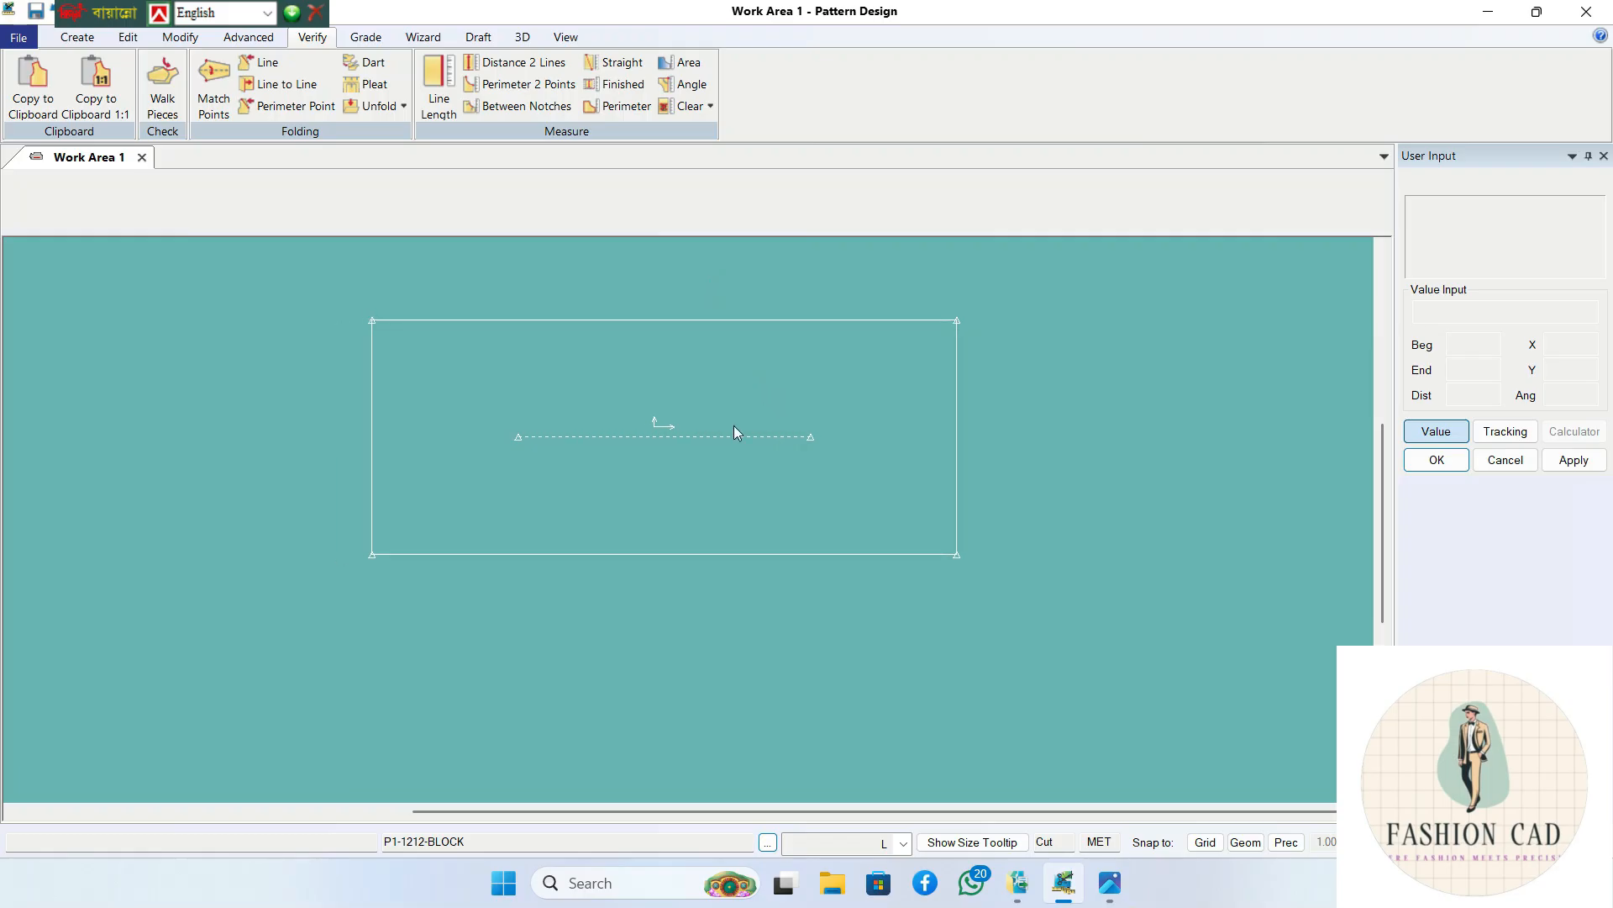
- Check the size L neck opening width and front neck drop on the measurement sheet image
click(1109, 884)
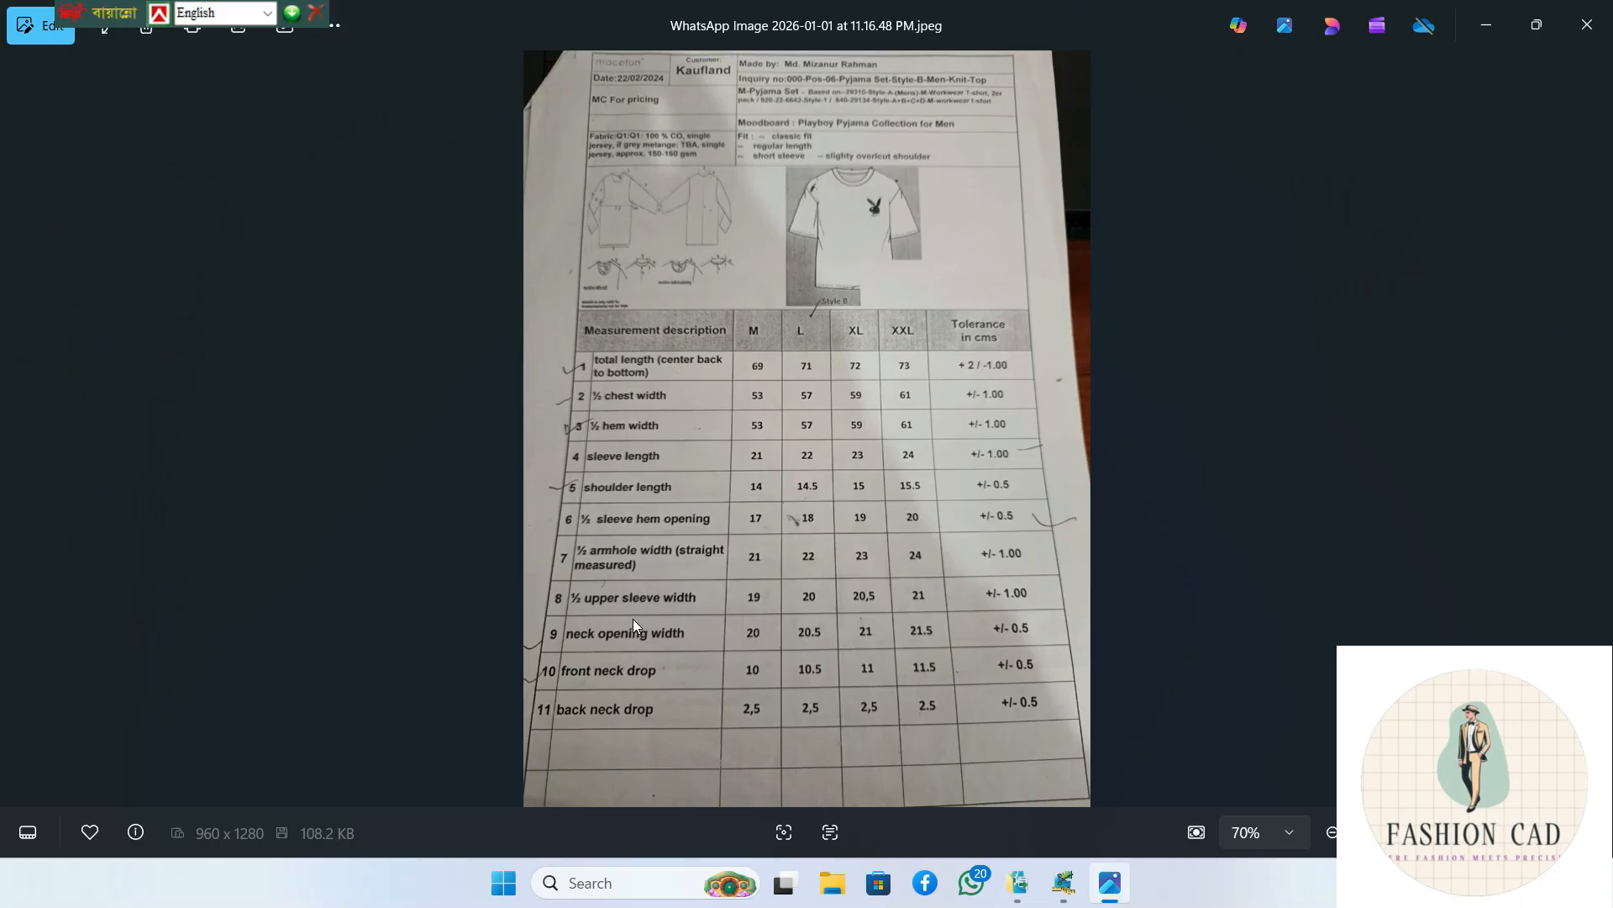
click(1078, 896)
middle_drag(919, 508, 914, 554)
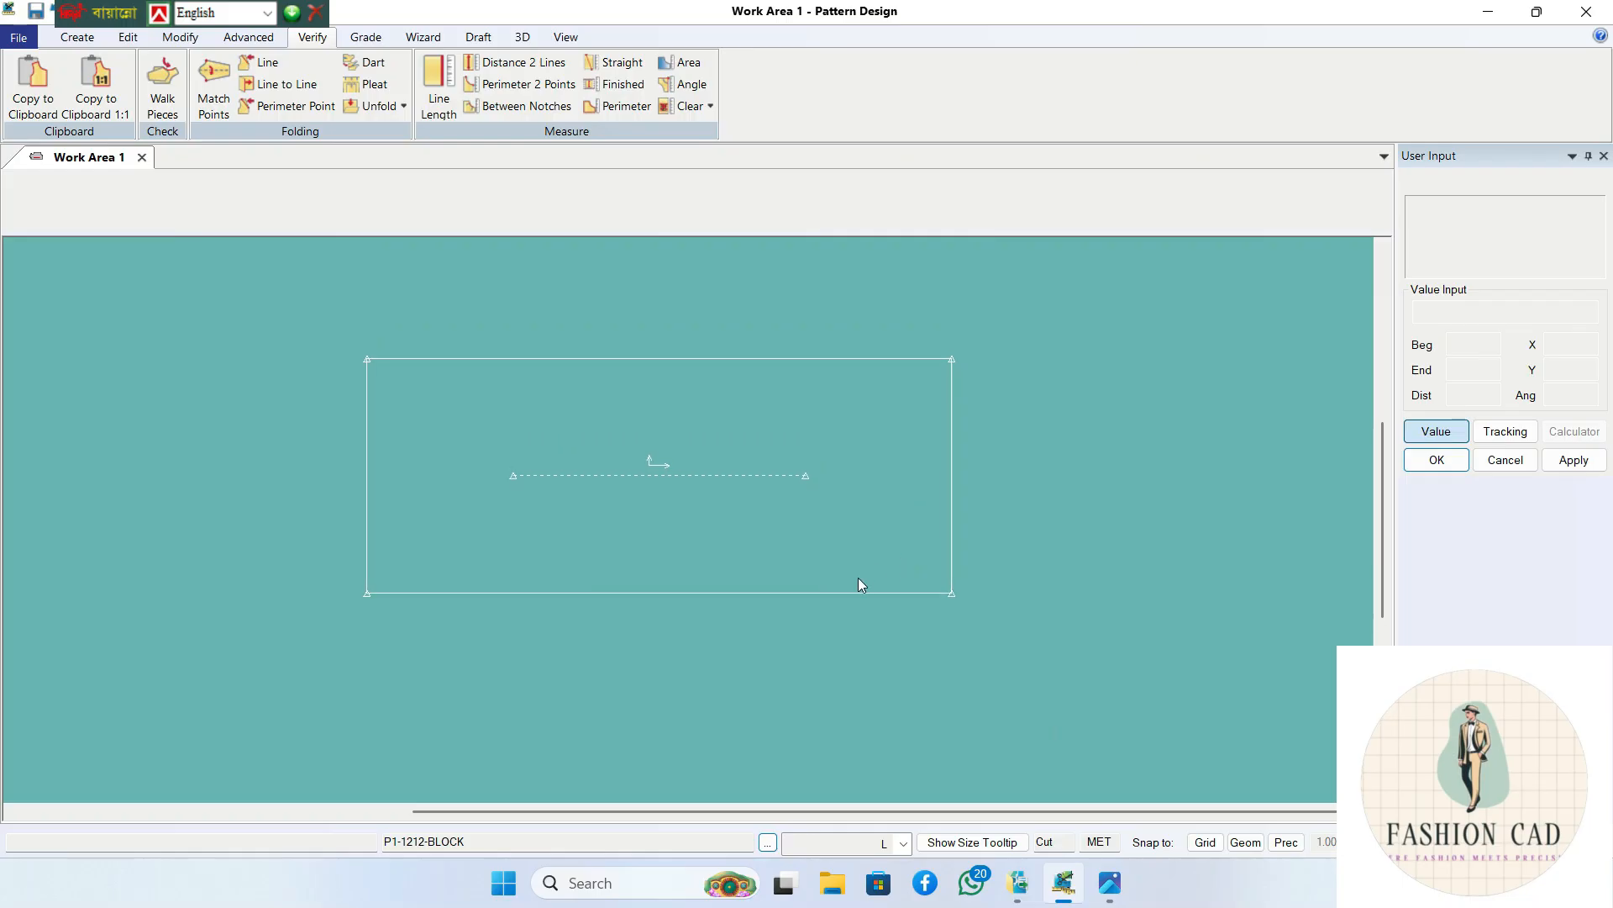
- Move the grain line out of the rectangle to just above its upper long edge
click(184, 40)
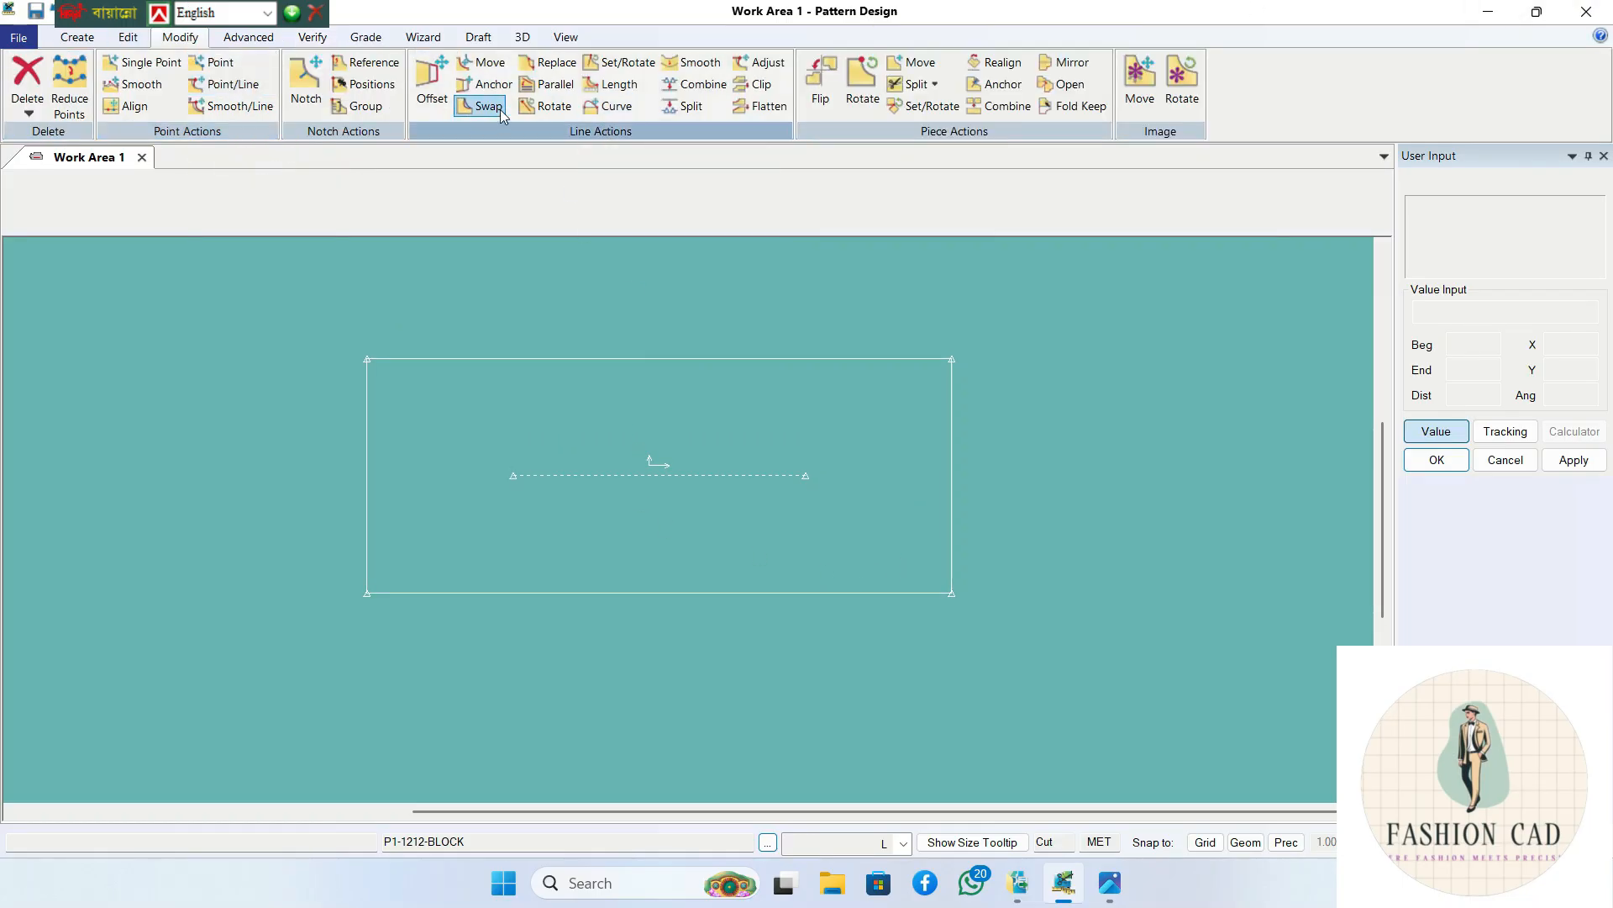
click(479, 64)
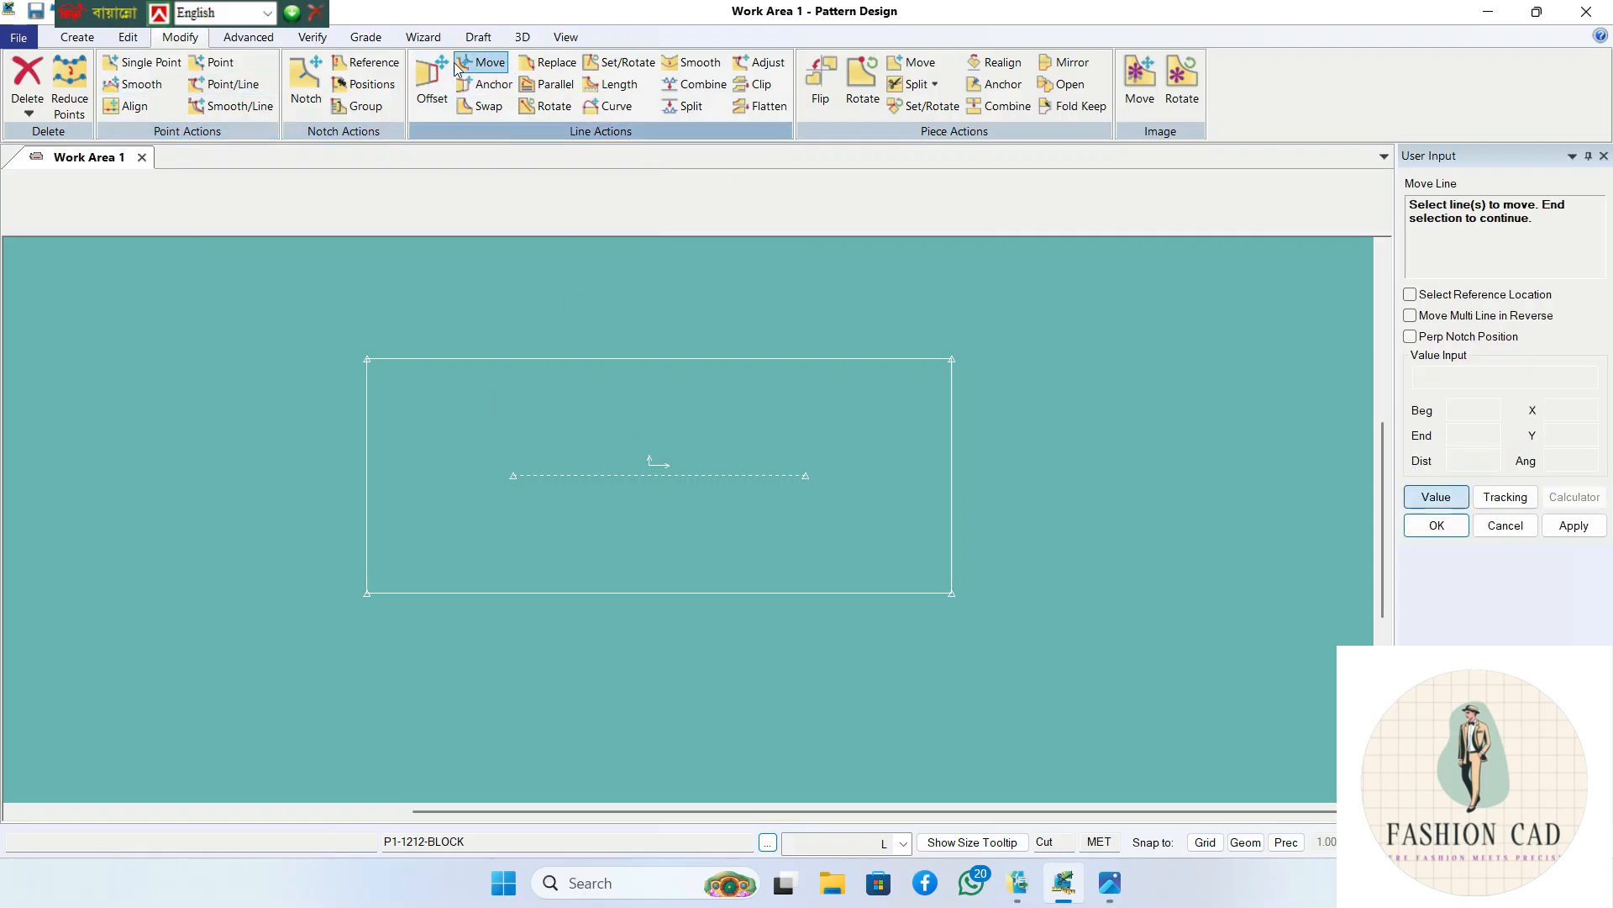
click(730, 473)
right_click(743, 444)
click(742, 443)
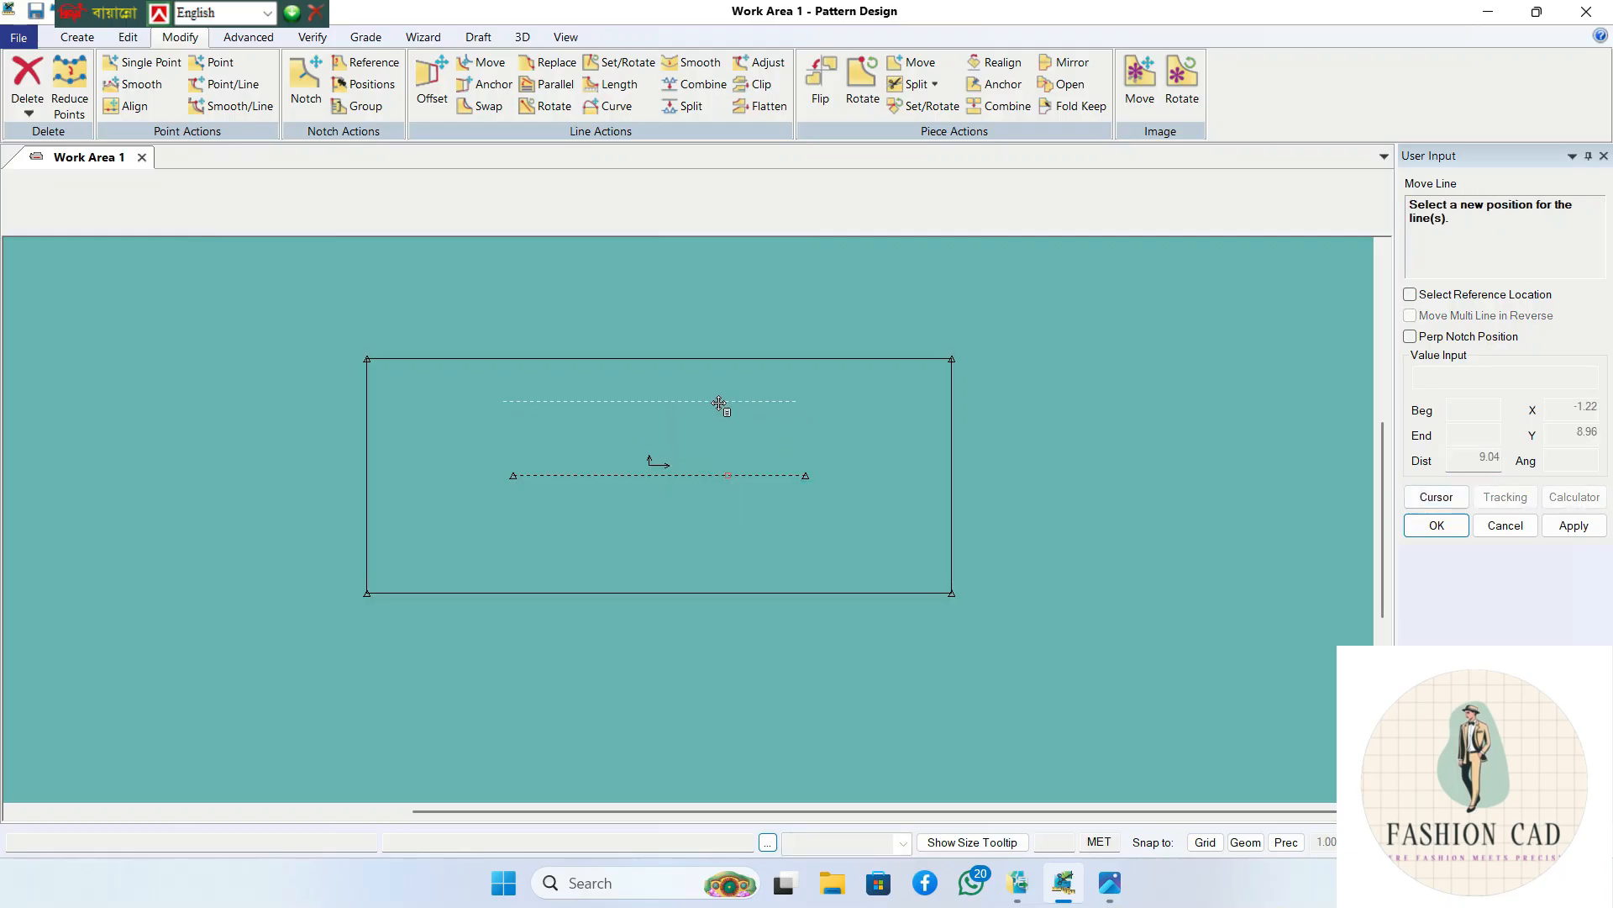
click(718, 326)
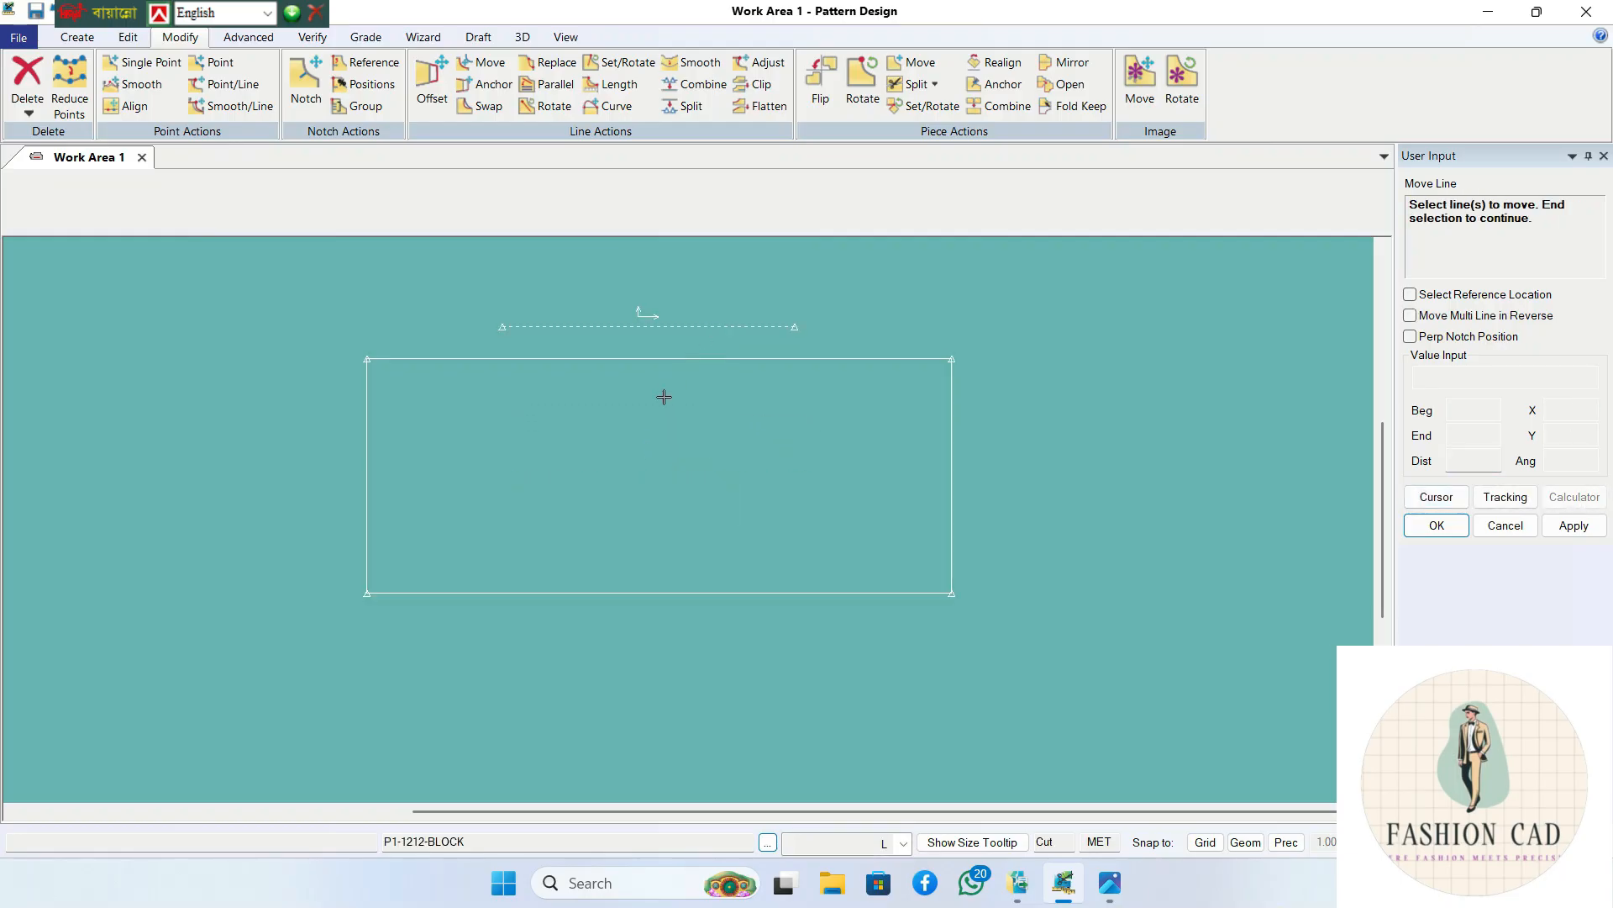
right_click(660, 404)
click(653, 427)
drag(649, 471, 696, 507)
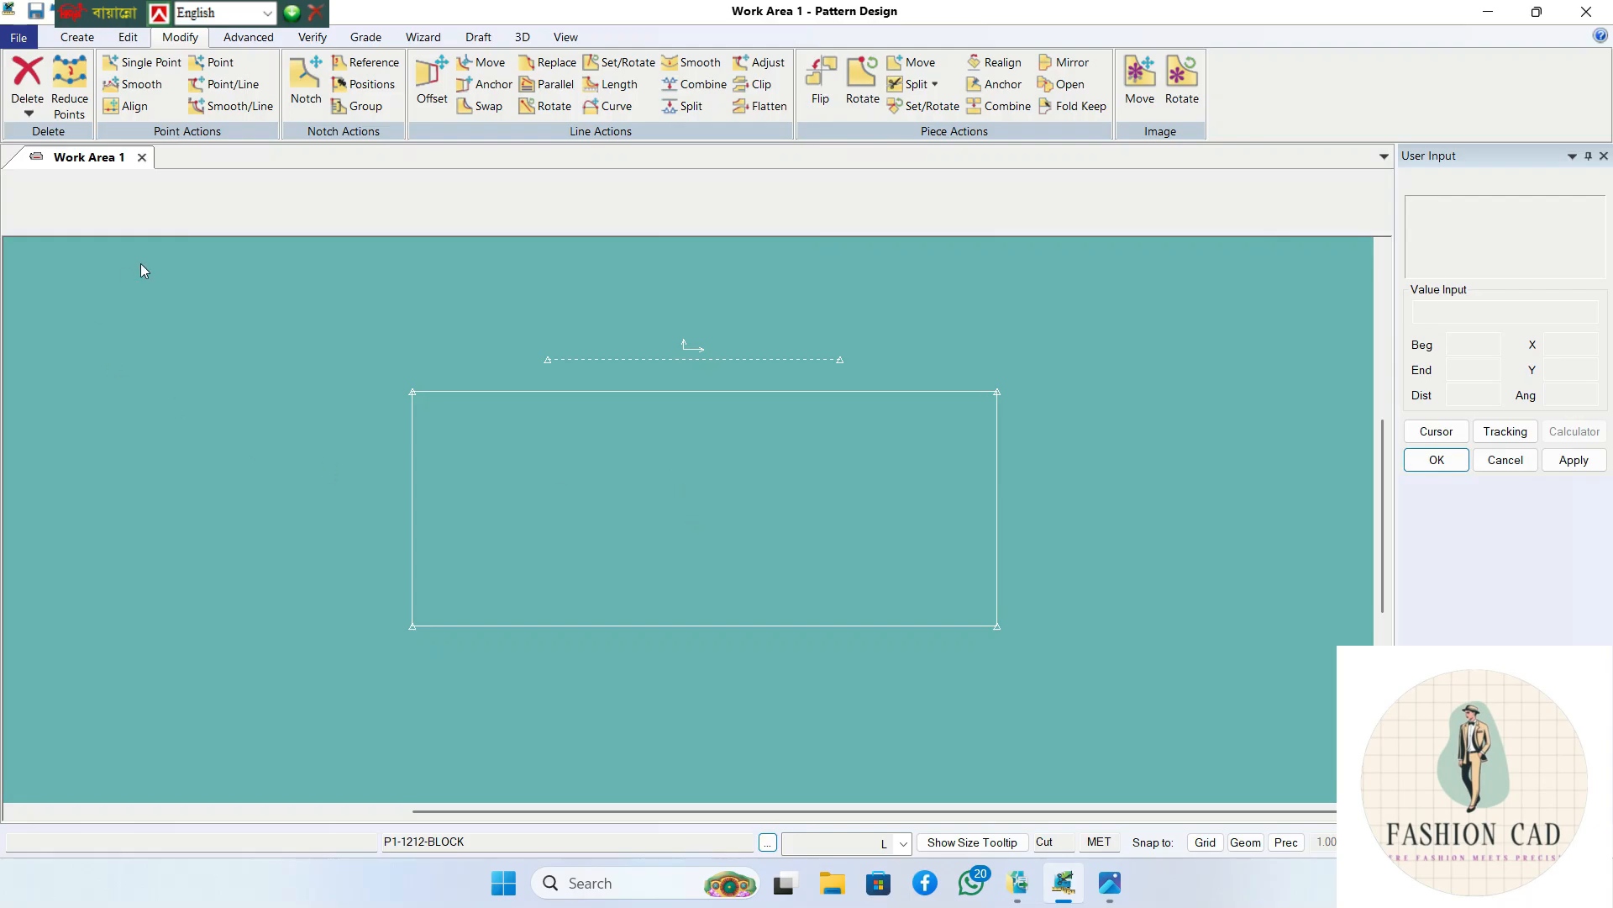
- Offset the rectangle's lower long edge outward by 20.5/2 to draw the half neck width line
click(94, 42)
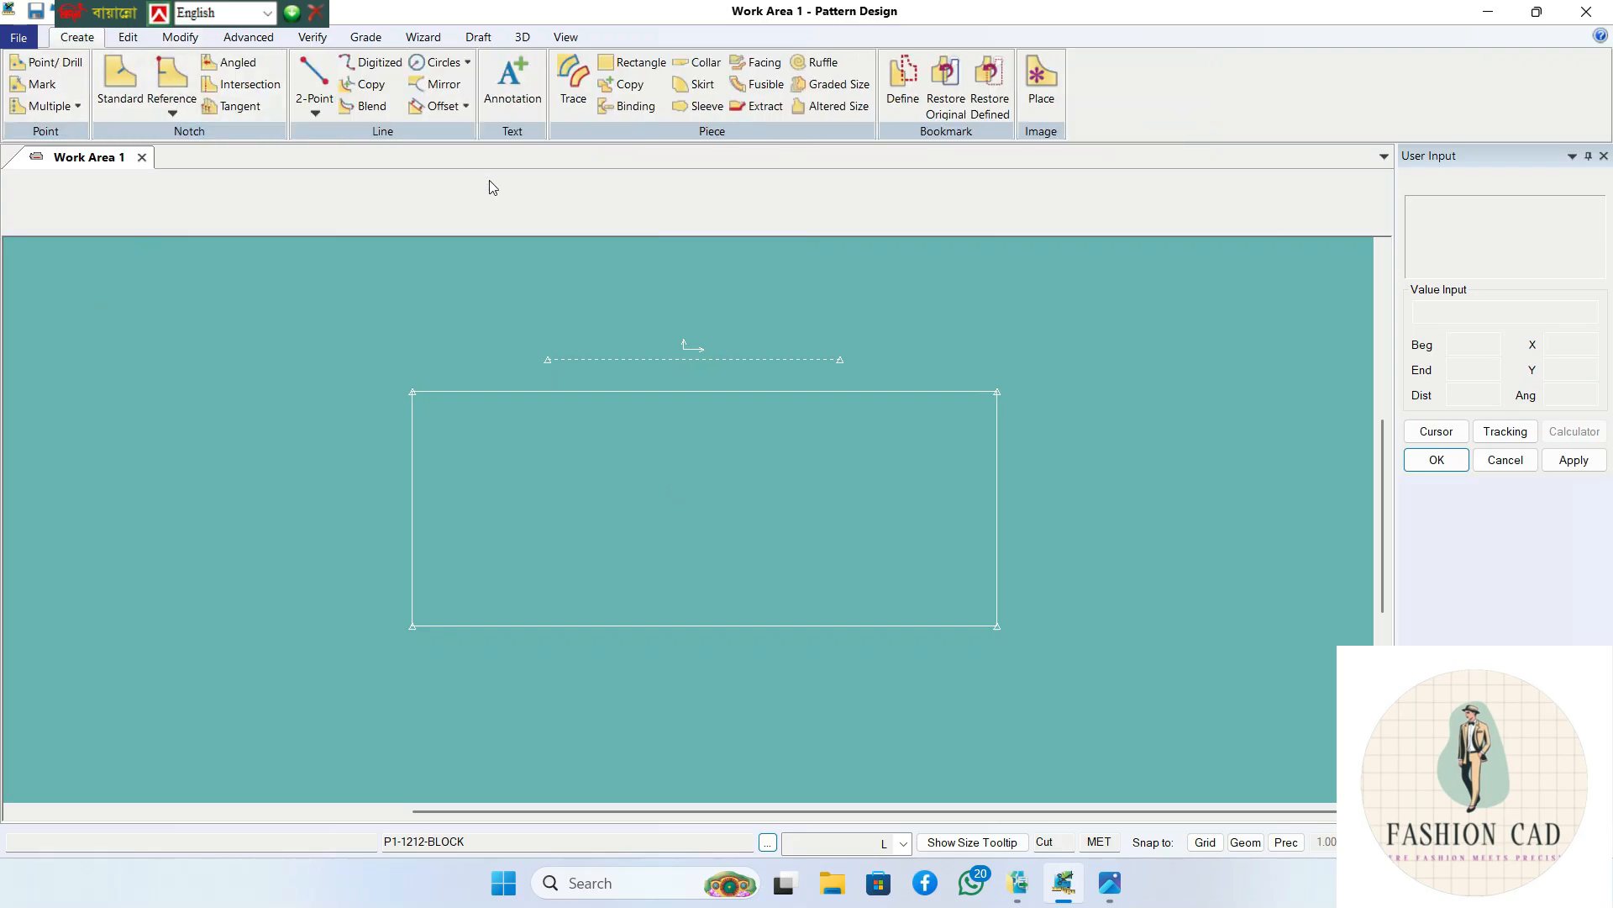
click(437, 106)
click(912, 625)
right_click(914, 599)
click(914, 598)
click(889, 600)
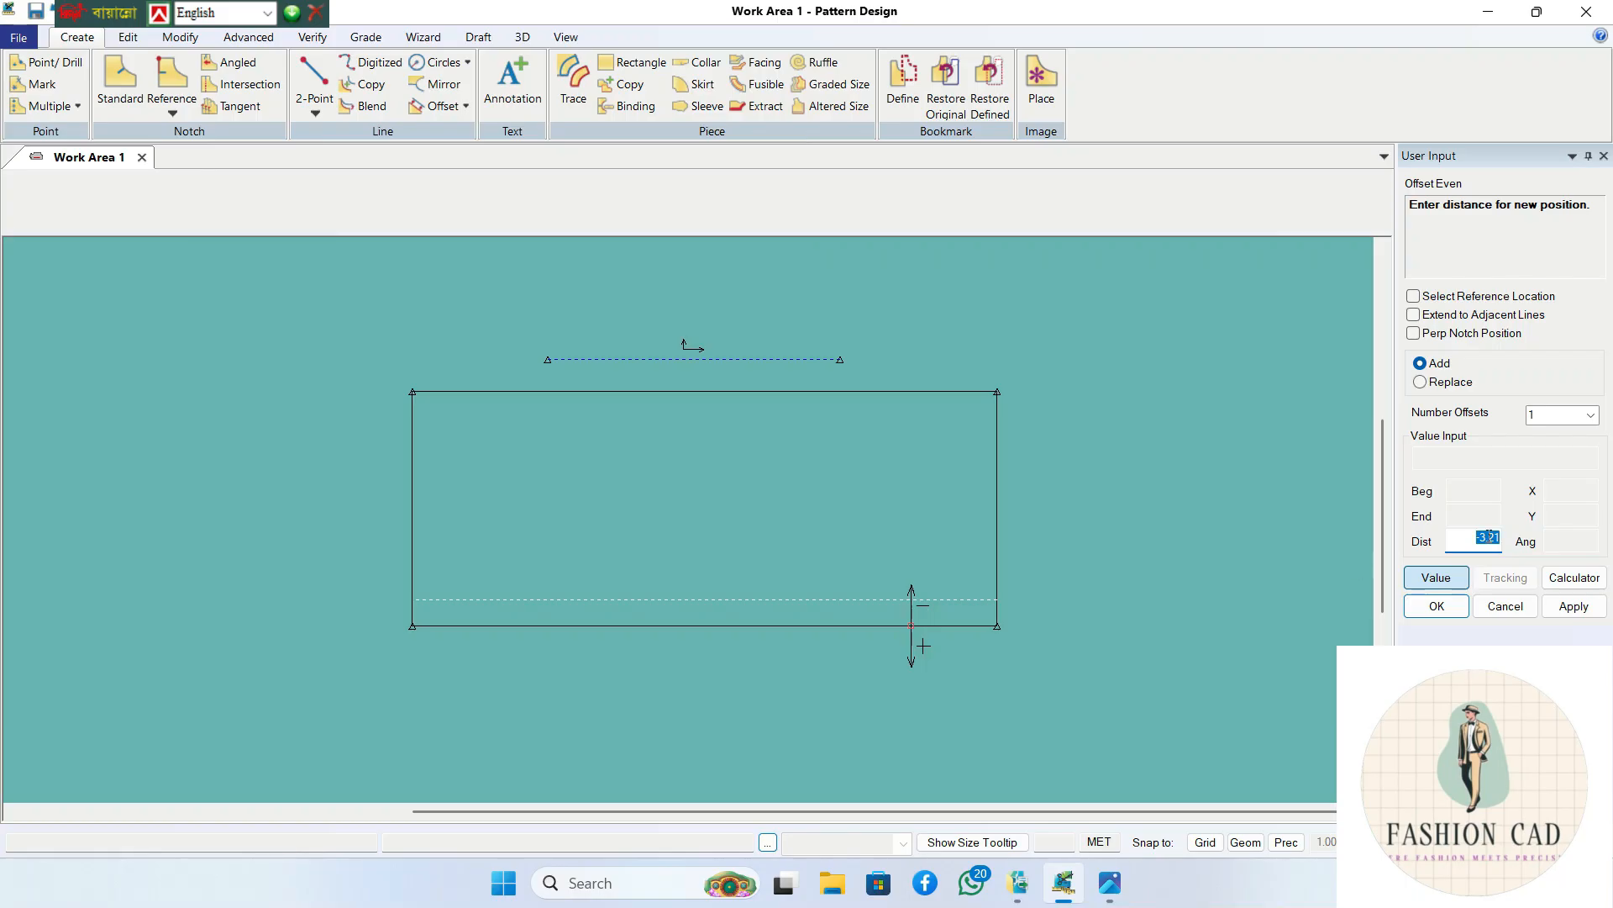
text(20.5/2)
key(Return)
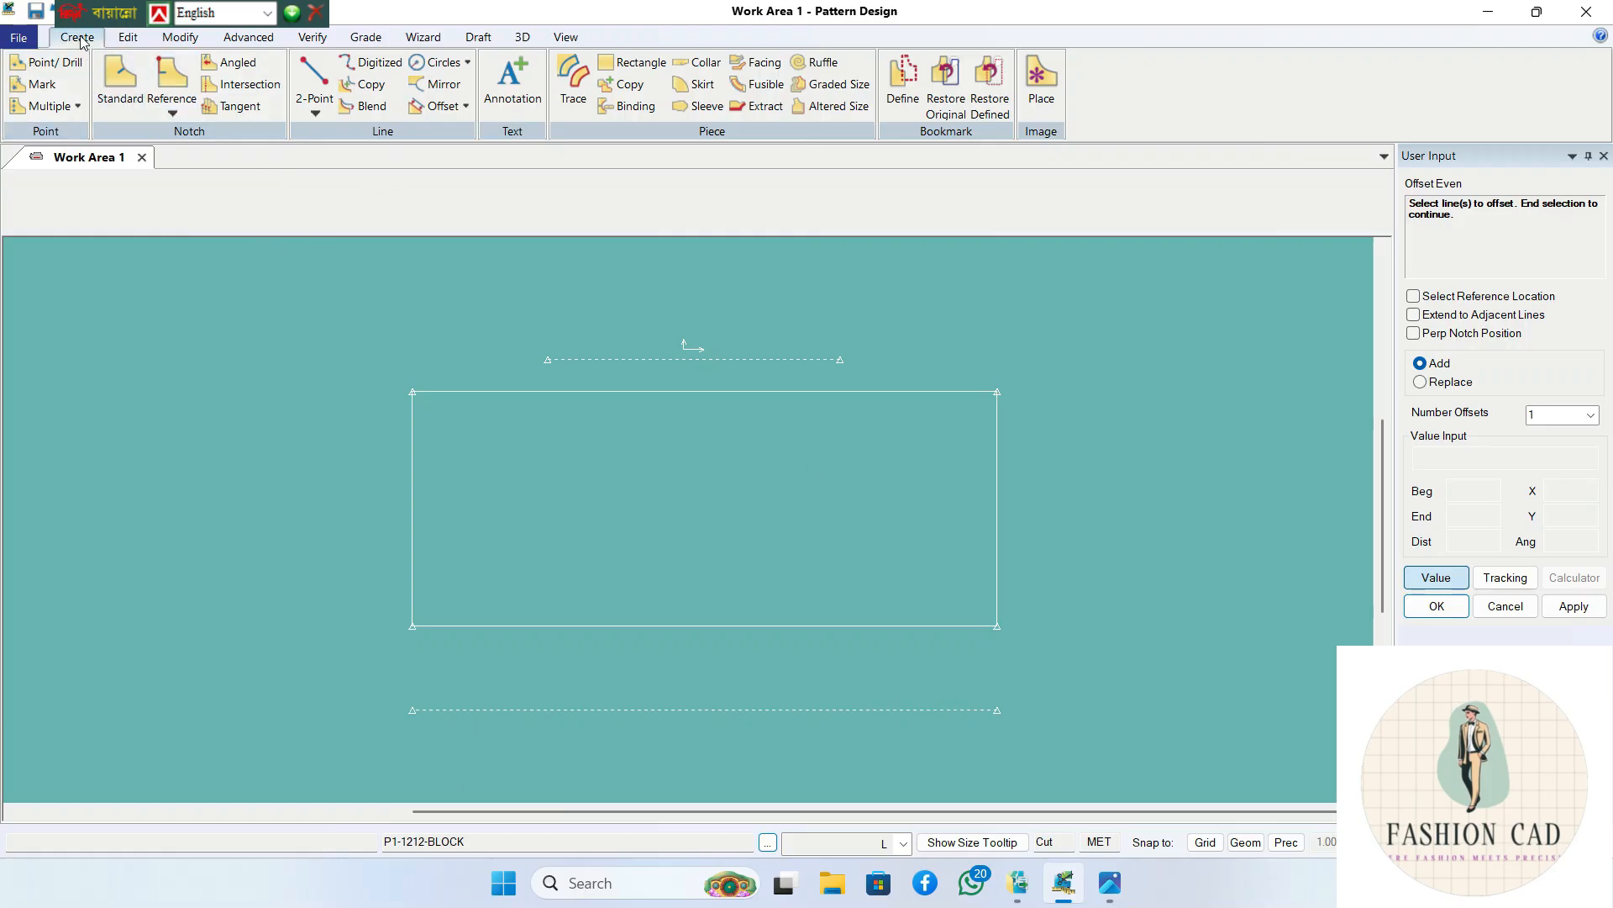
- Mirror the offset neck width line about the rectangle's lower long edge to place a copy inside the piece
click(437, 84)
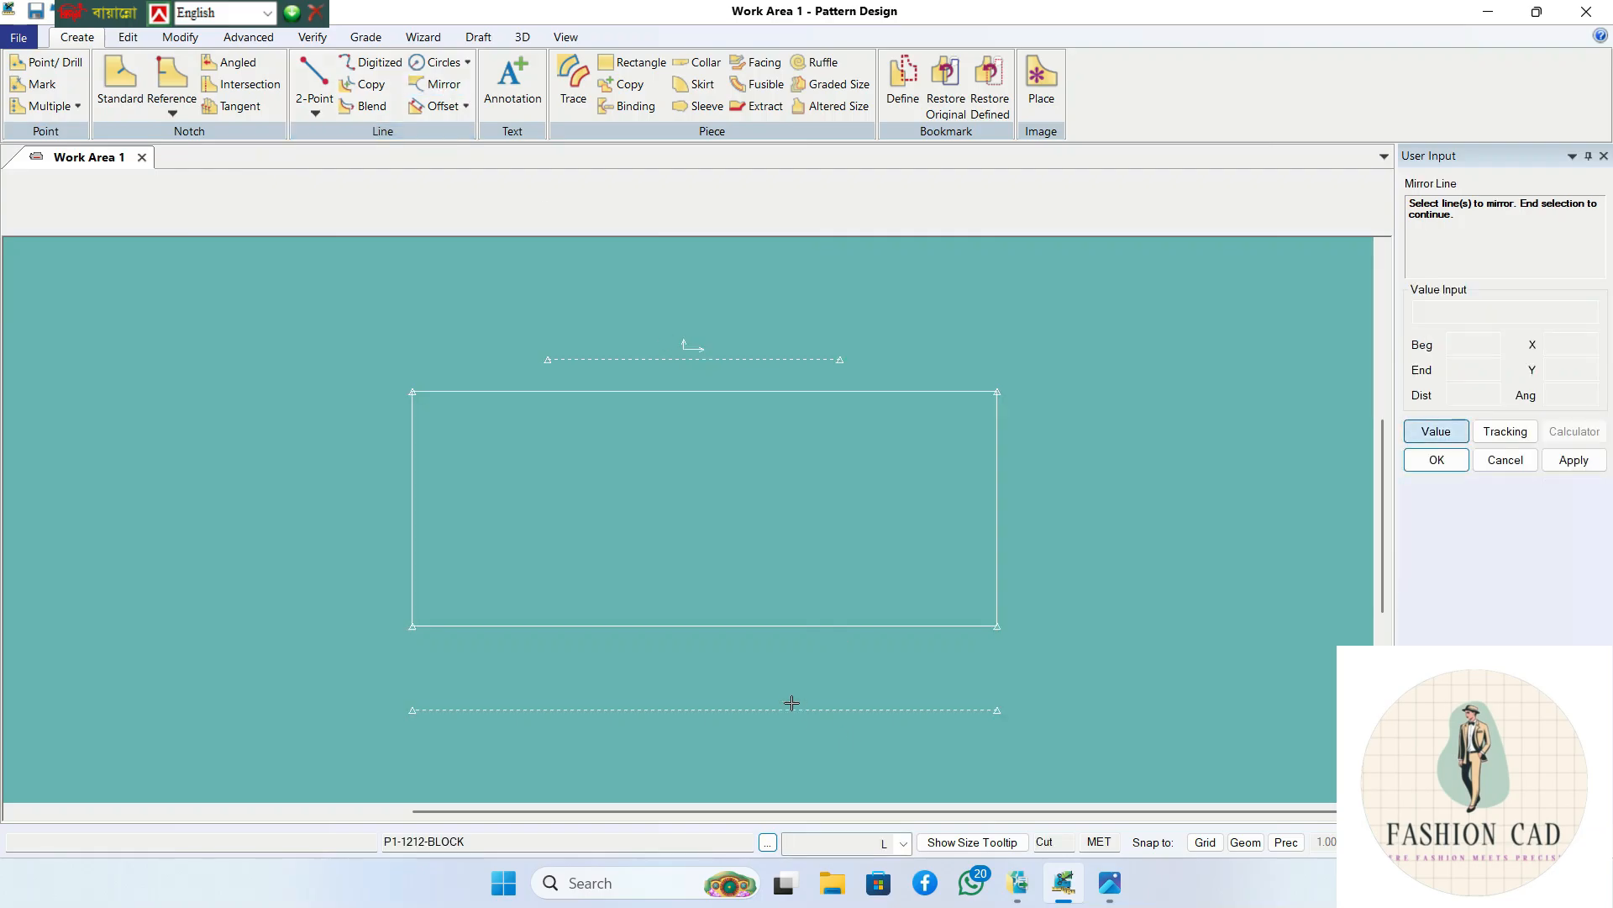
click(790, 708)
right_click(786, 690)
click(786, 693)
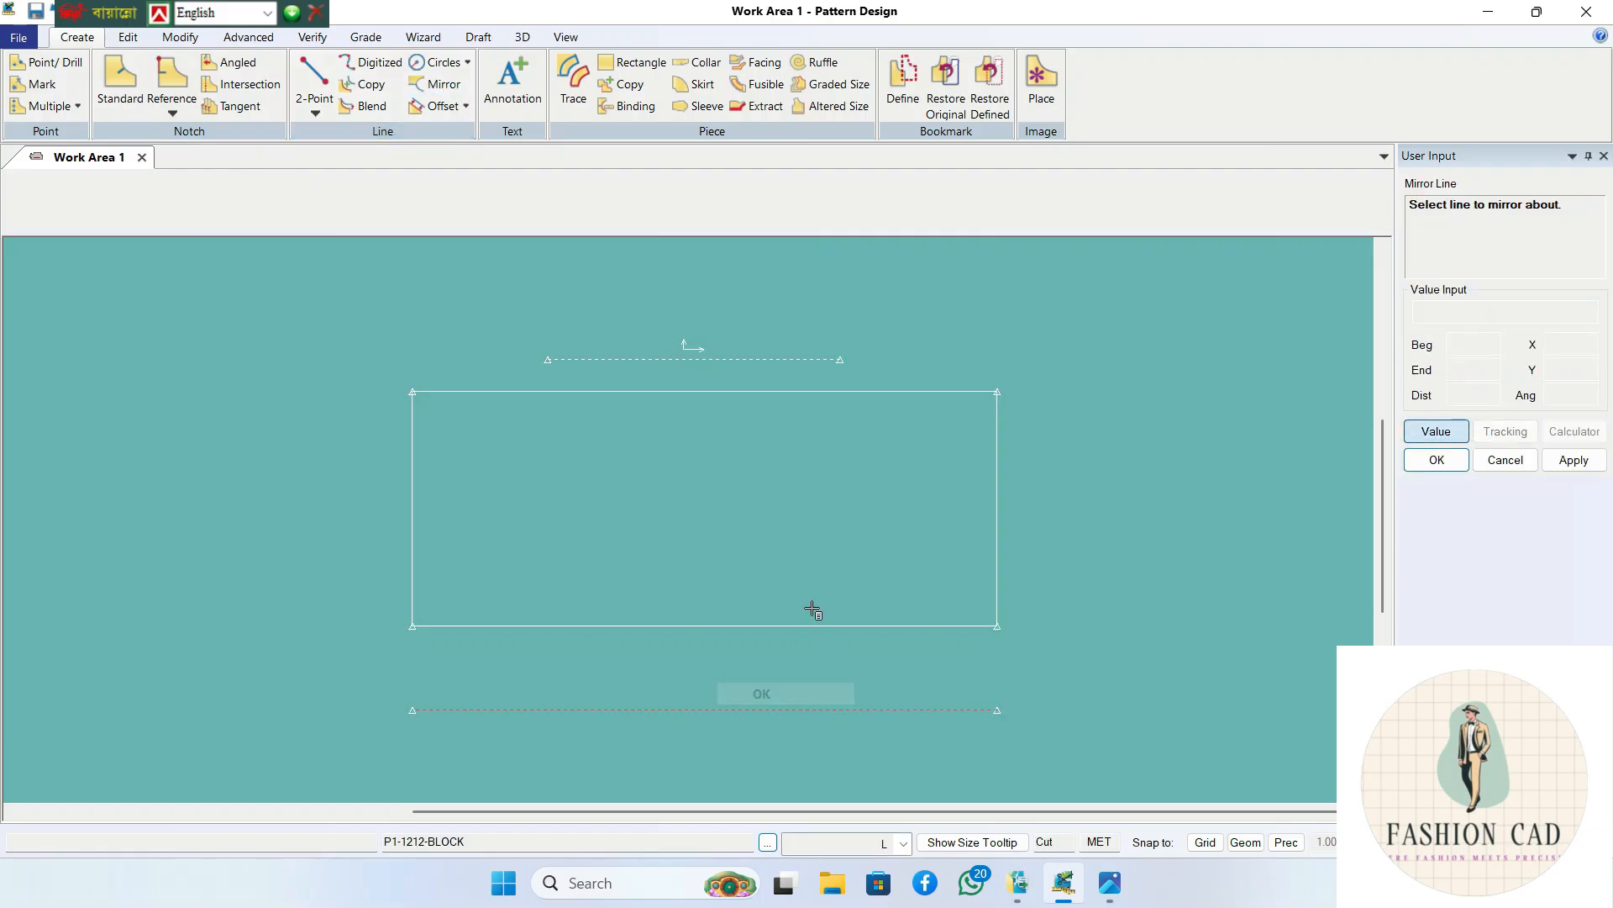
click(807, 624)
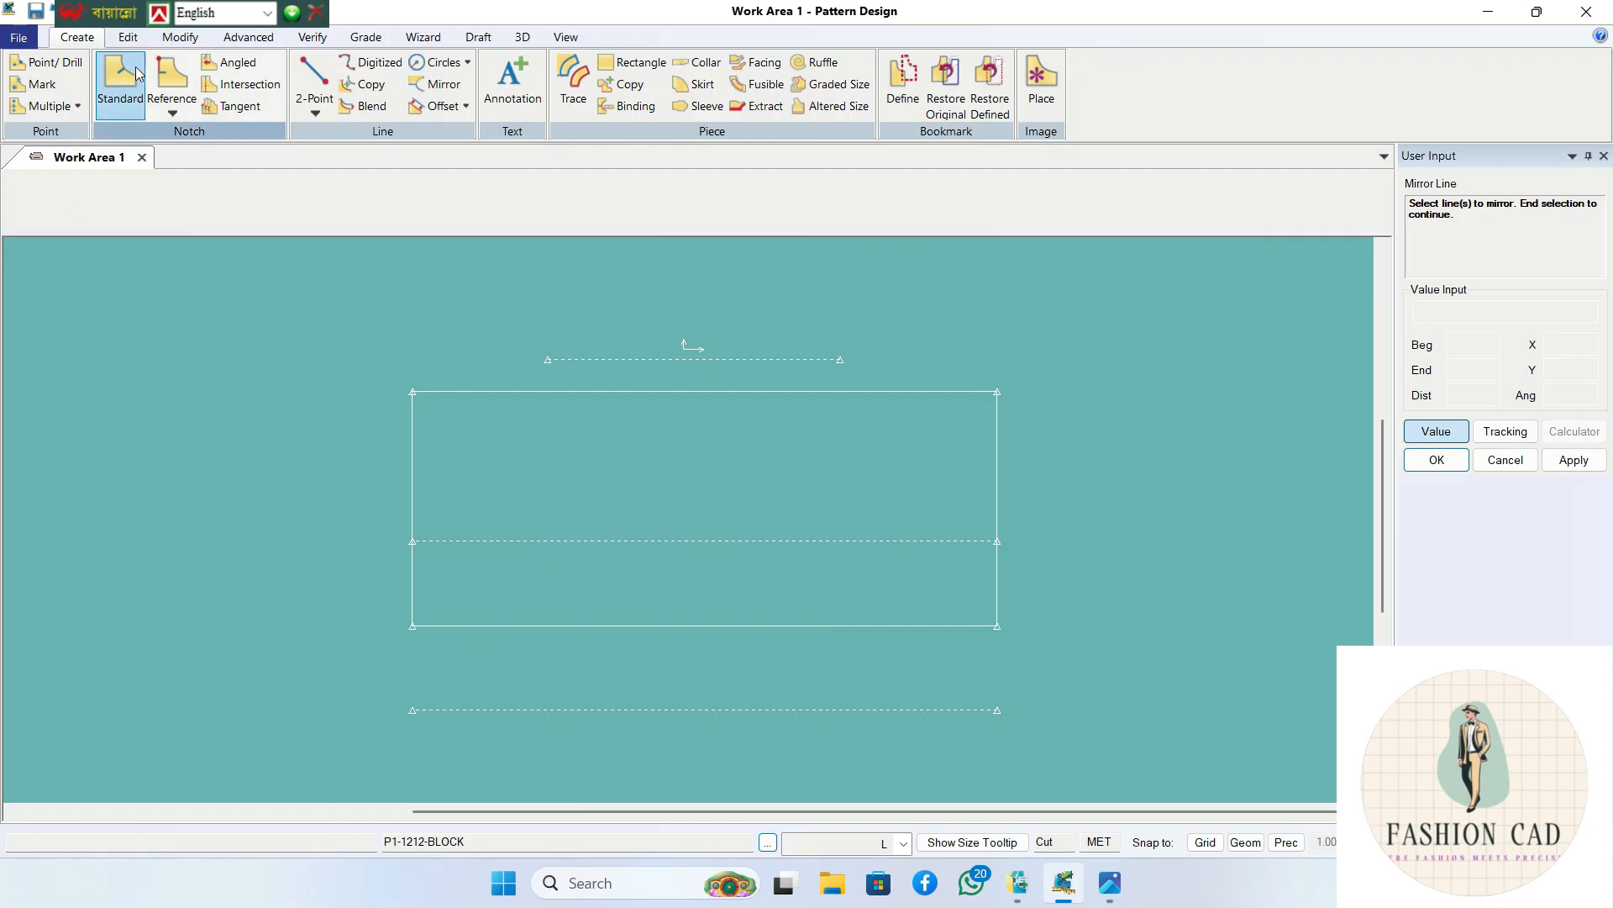
- Delete the original neck width line lying outside the rectangle, below its lower long edge
click(179, 37)
click(27, 109)
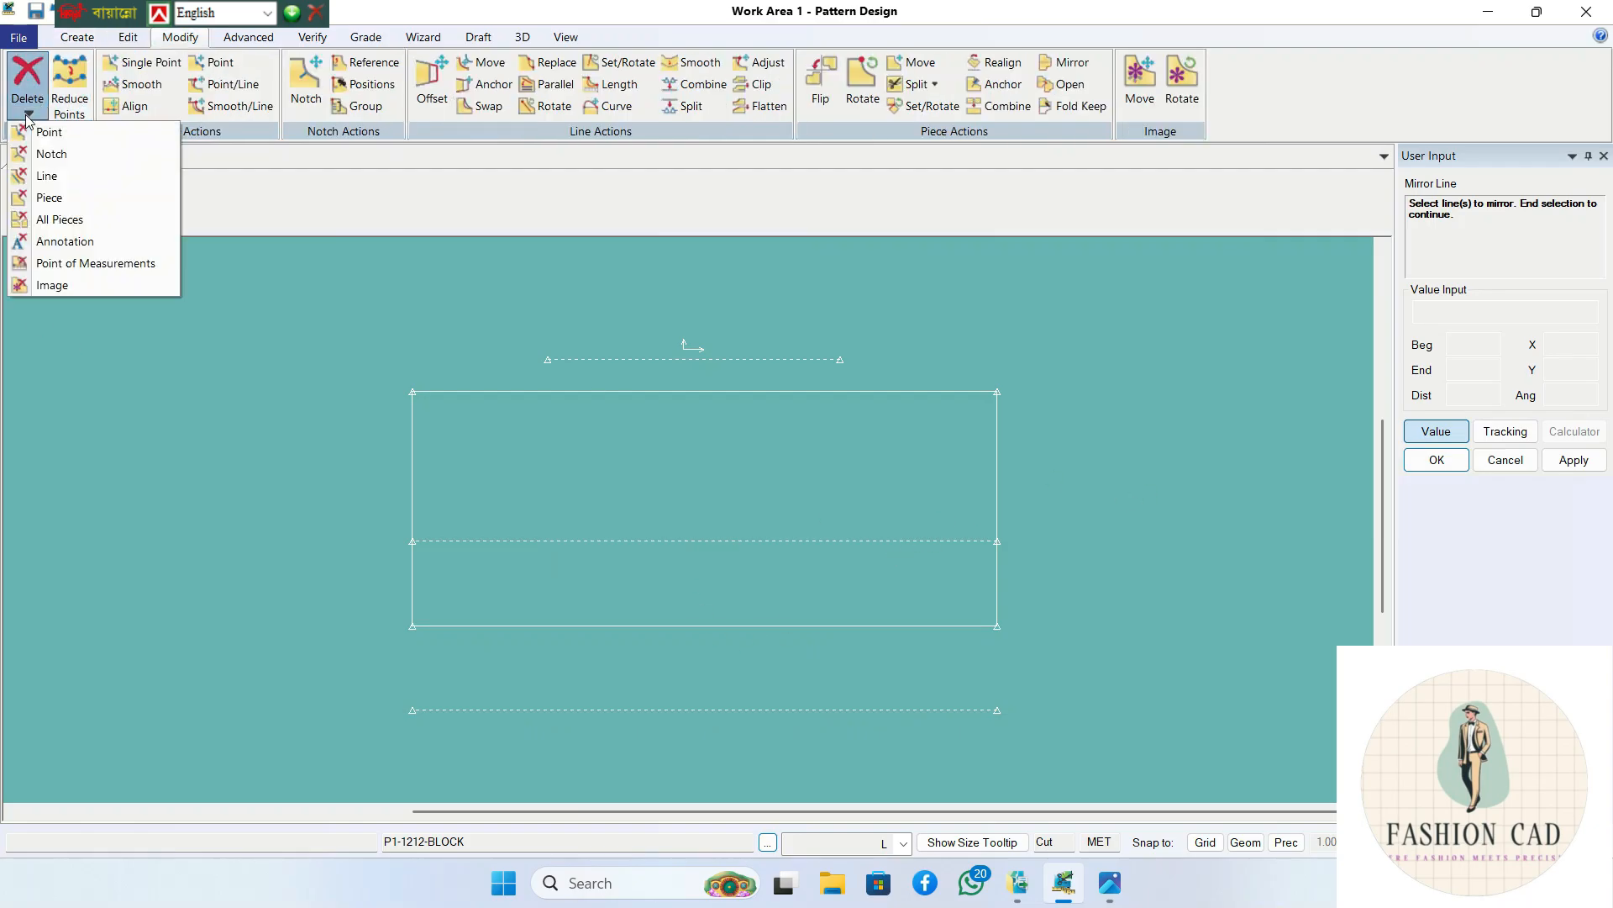
click(46, 175)
click(682, 710)
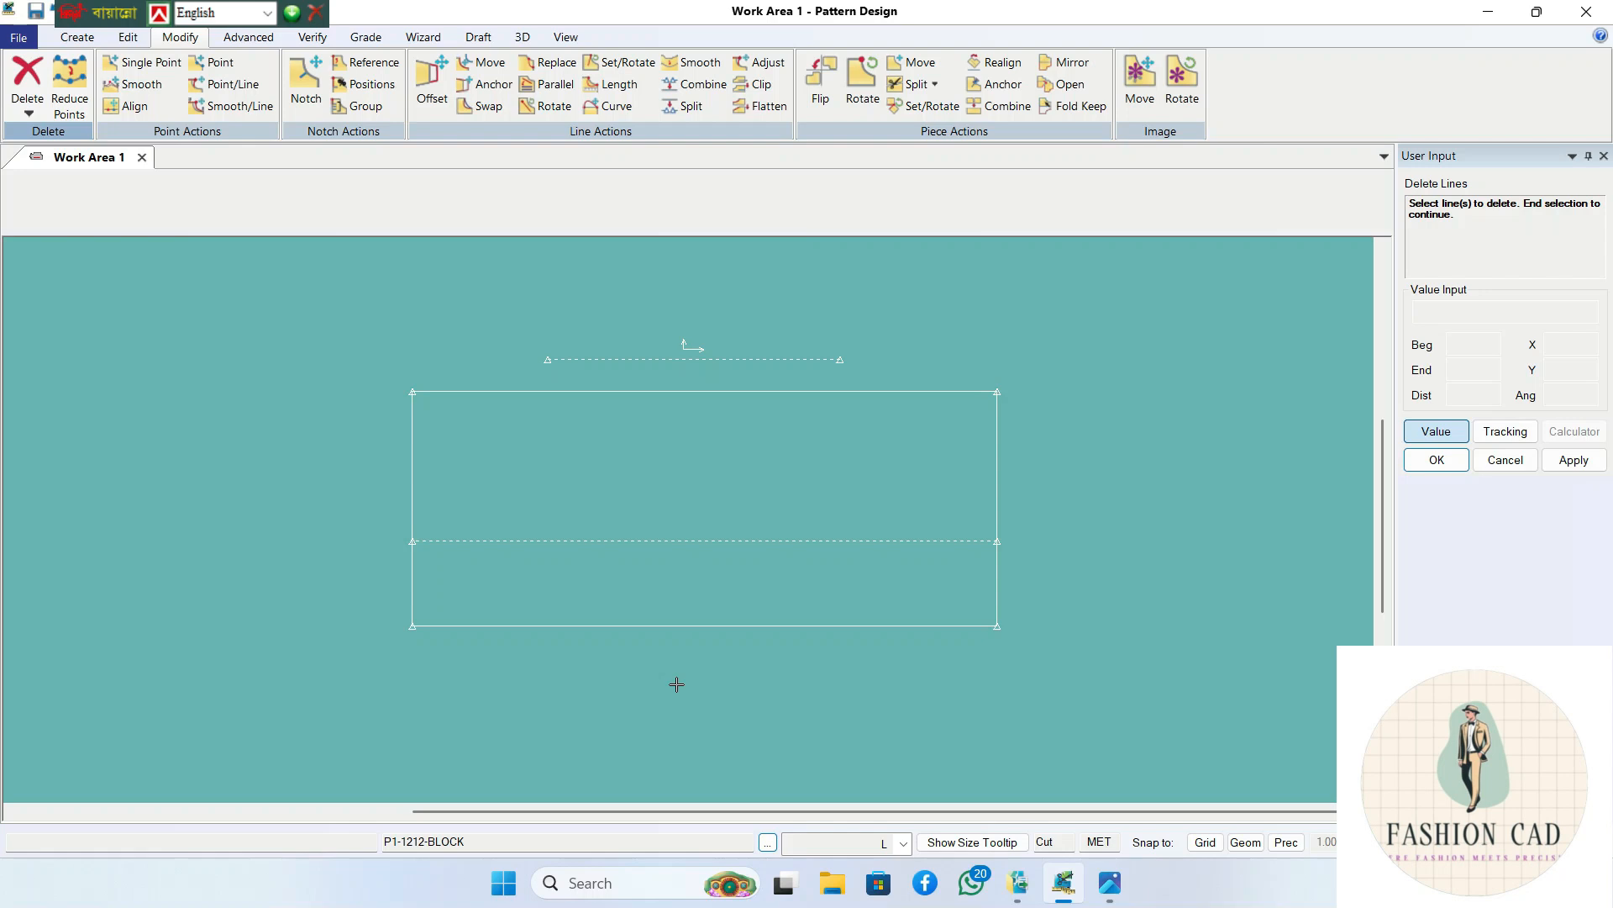
click(997, 483)
right_click(1027, 481)
click(984, 489)
- Offset the rectangle's right short edge by -10.5 to draw the front neck drop line inside the piece
click(78, 38)
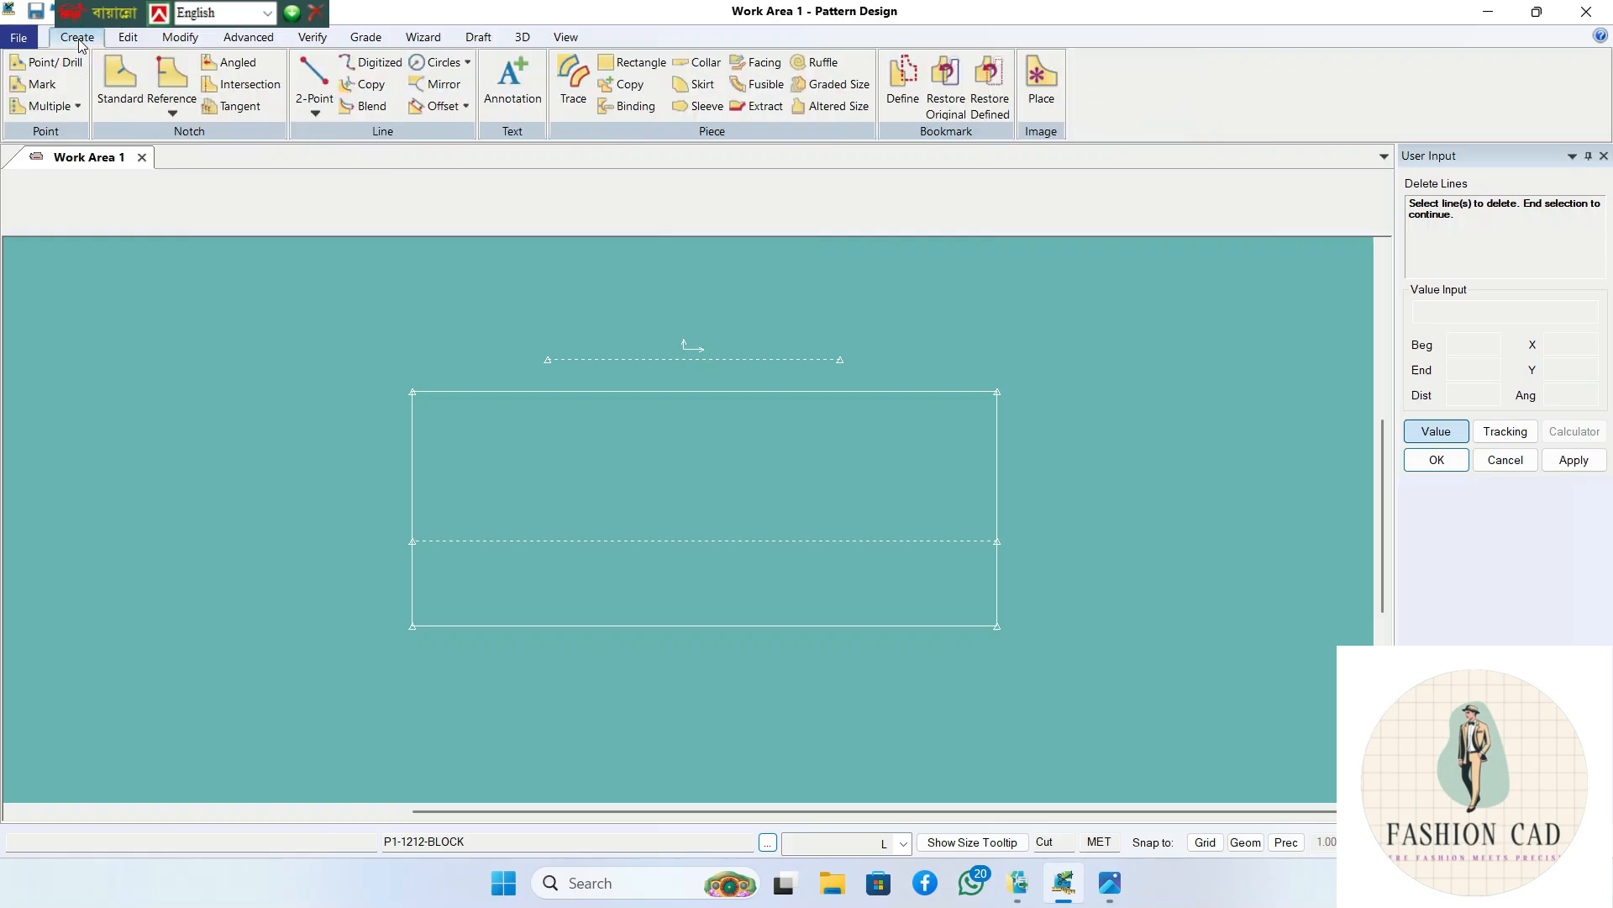
click(446, 118)
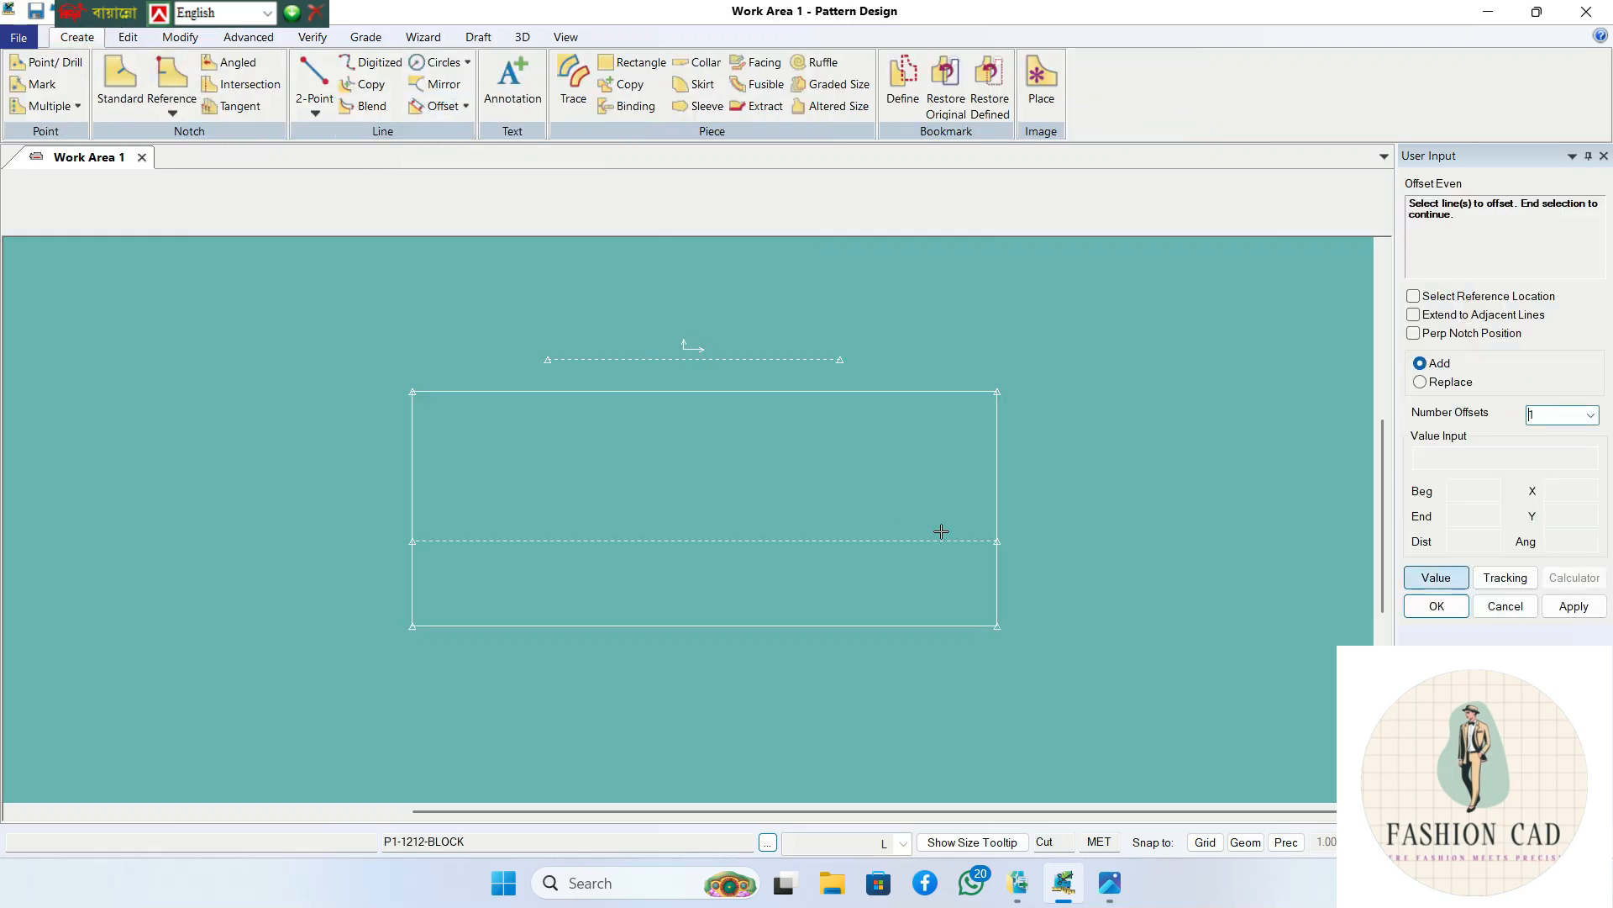
click(997, 468)
right_click(1015, 472)
click(1016, 473)
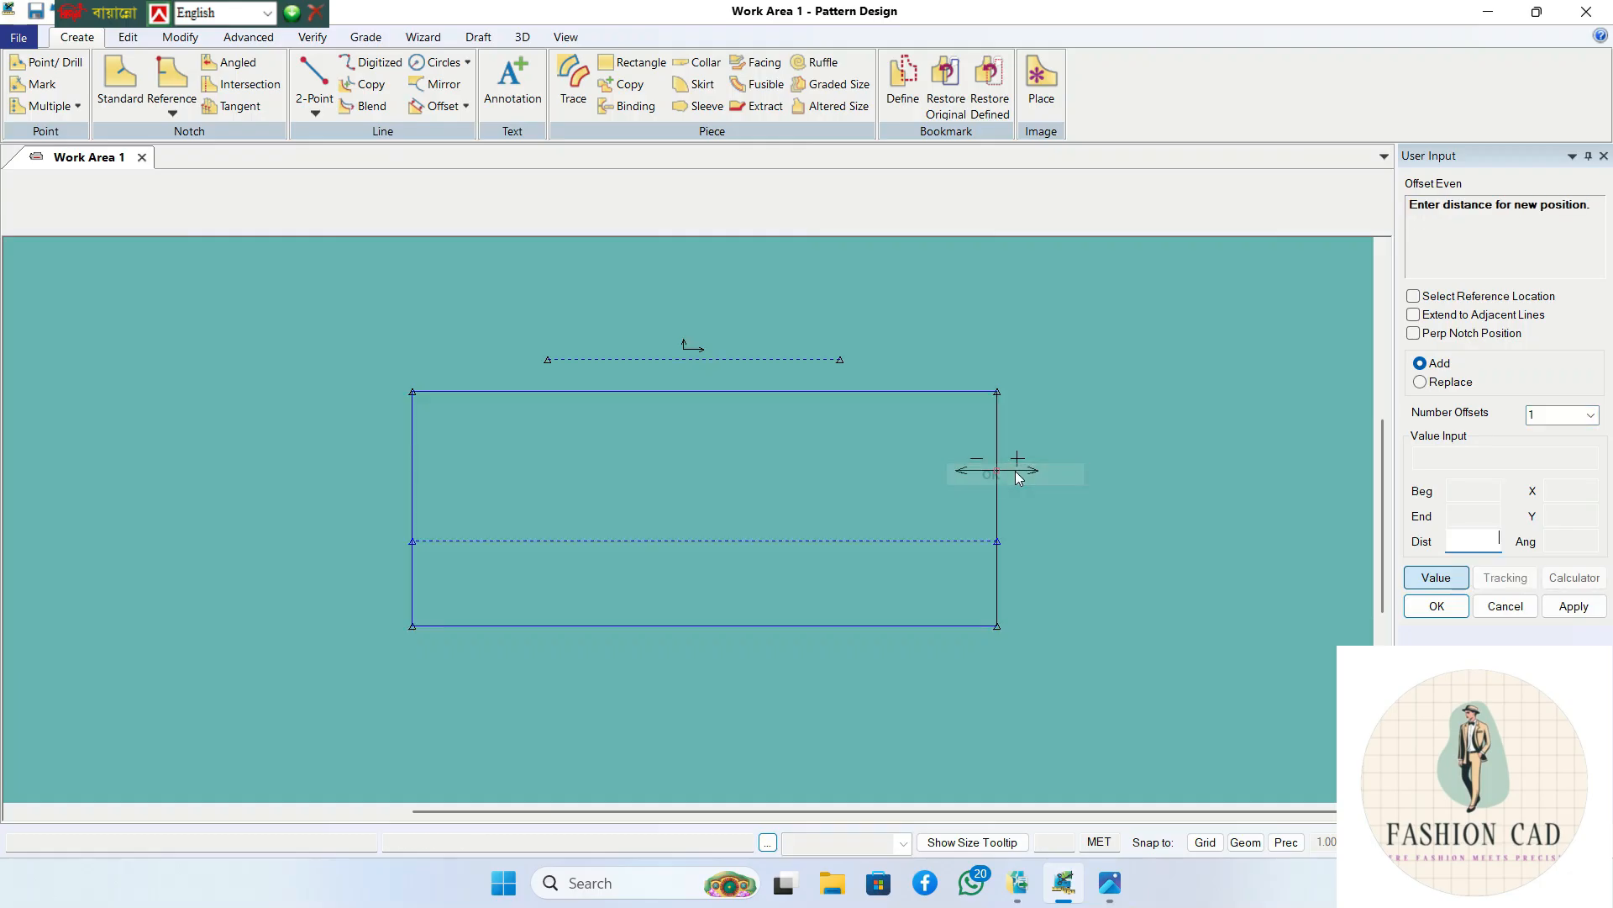
text(-10.5)
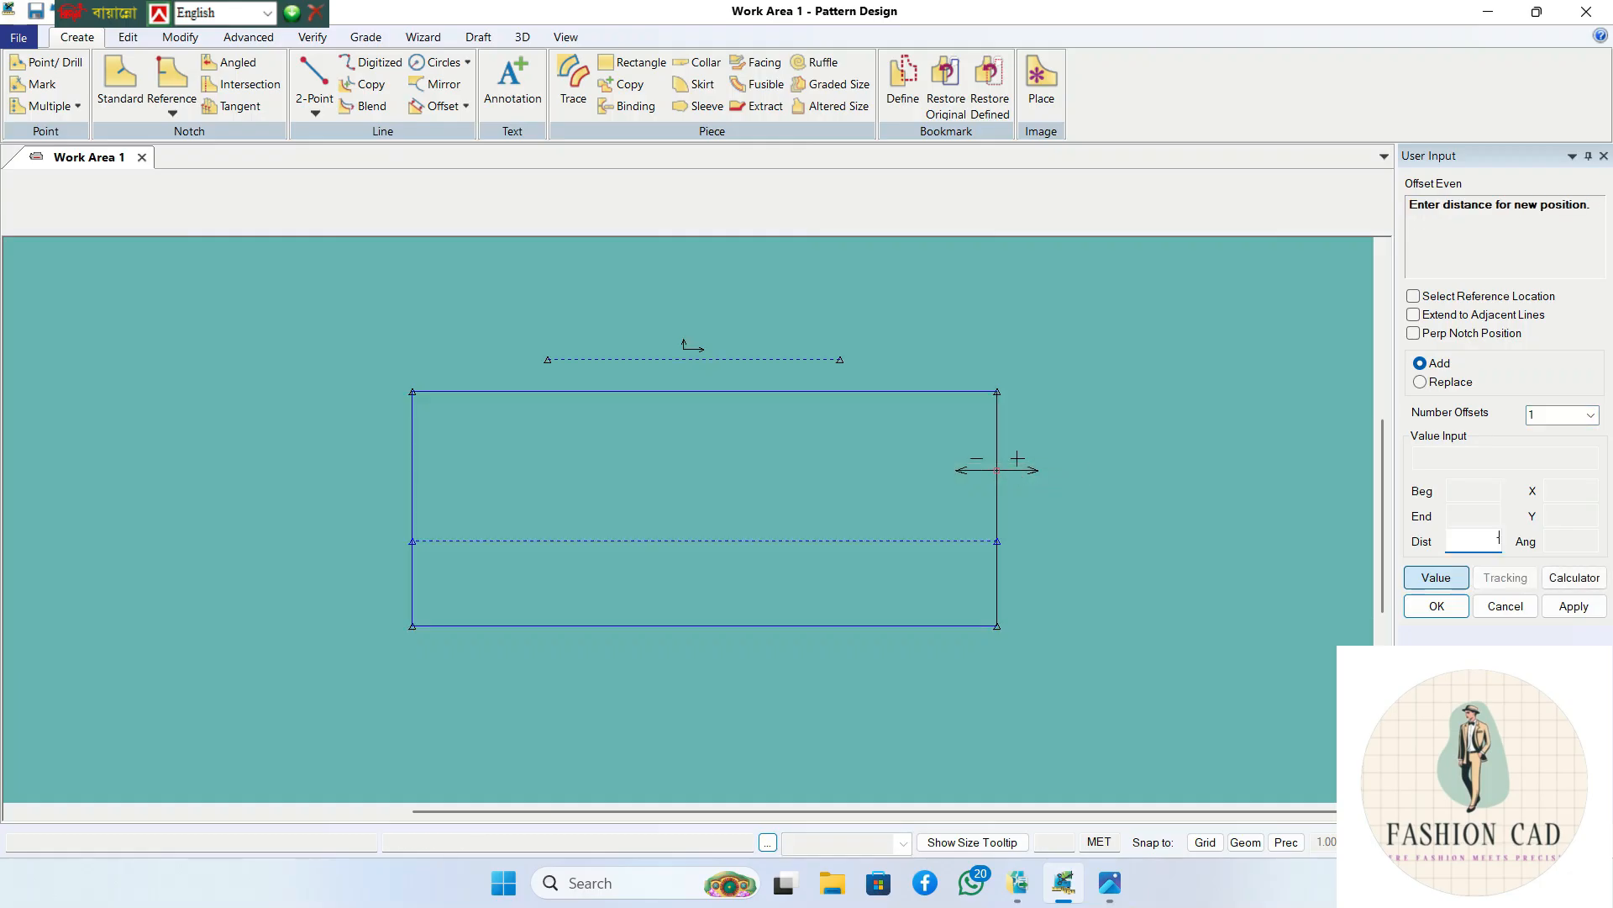
key(Return)
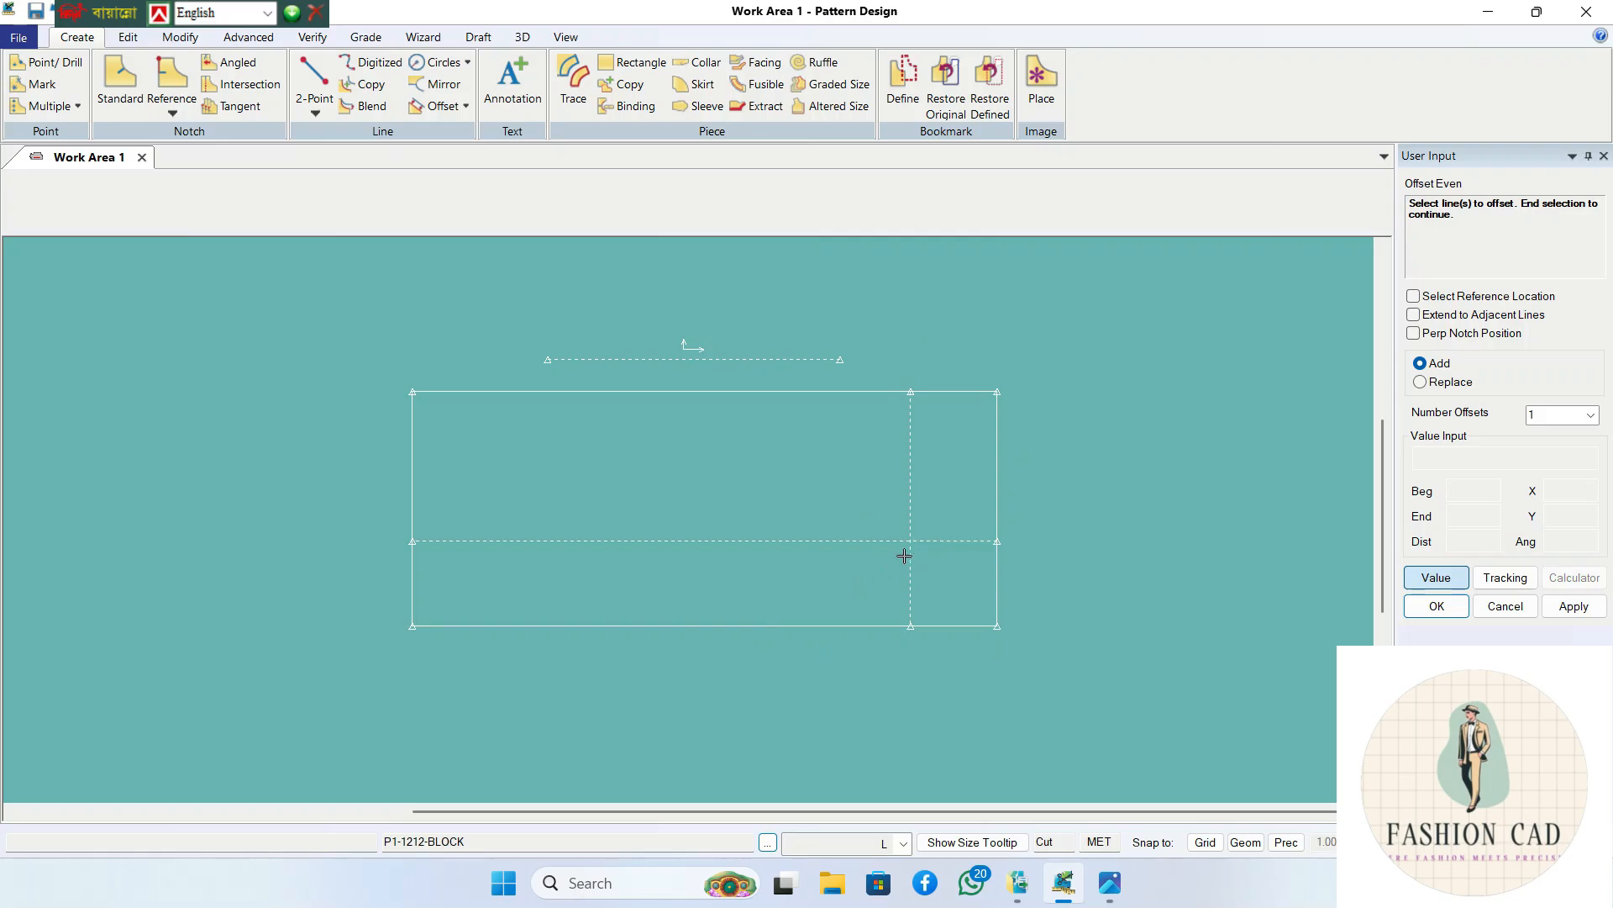
- Offset the rectangle's right short edge inward by -2.5 to draw the back neck drop line
click(997, 491)
right_click(1021, 485)
click(1022, 491)
text(-)
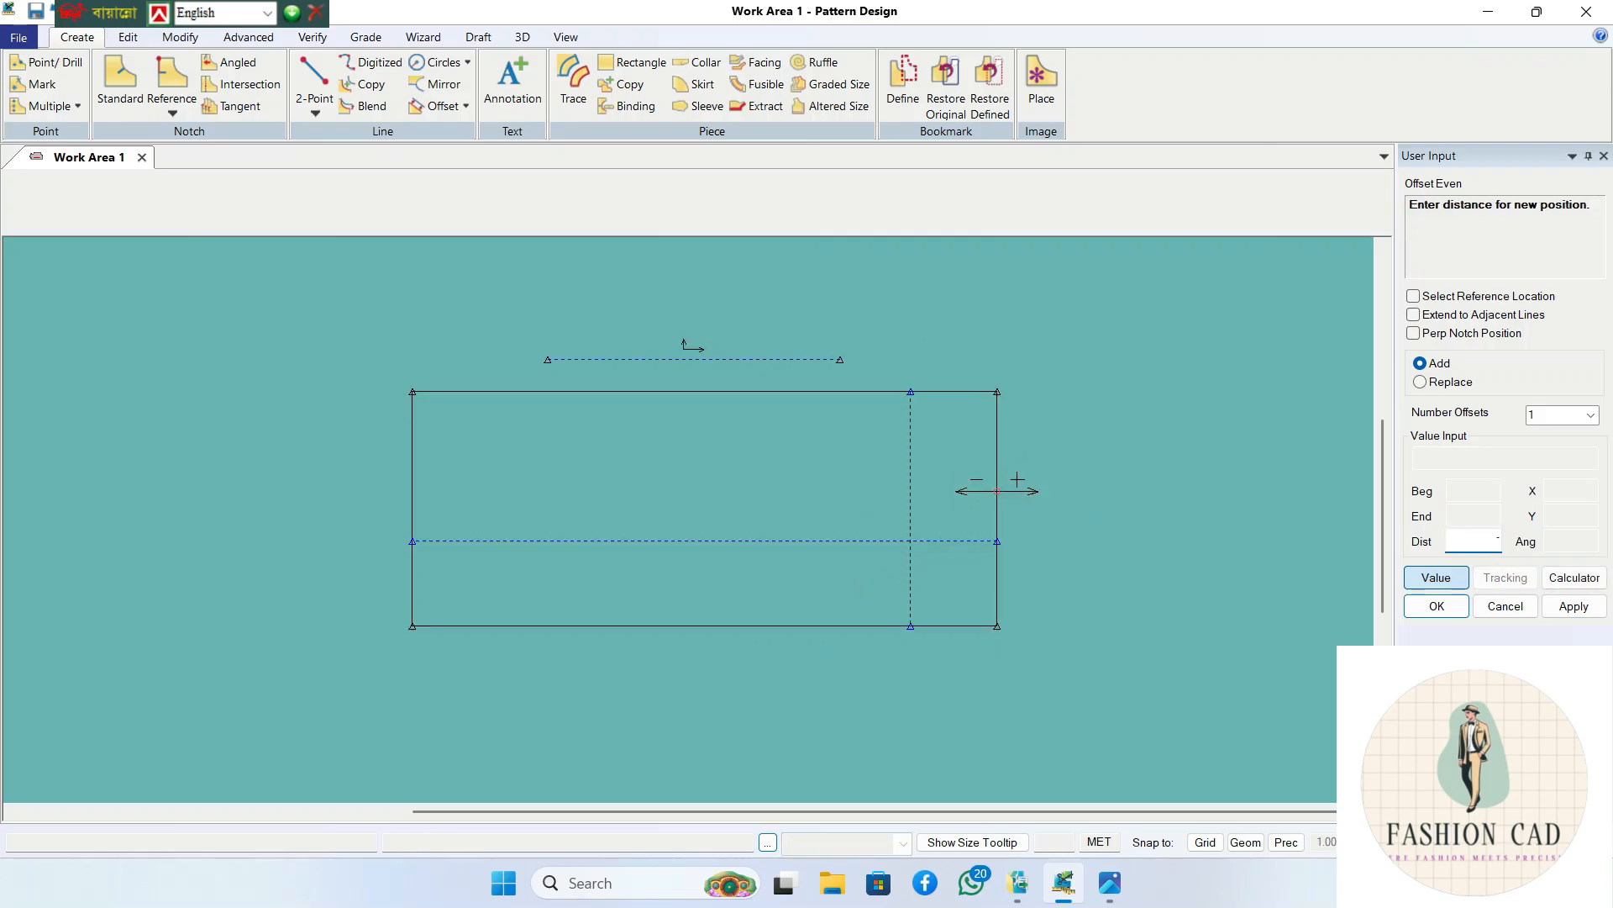
text(1.8)
key(Return)
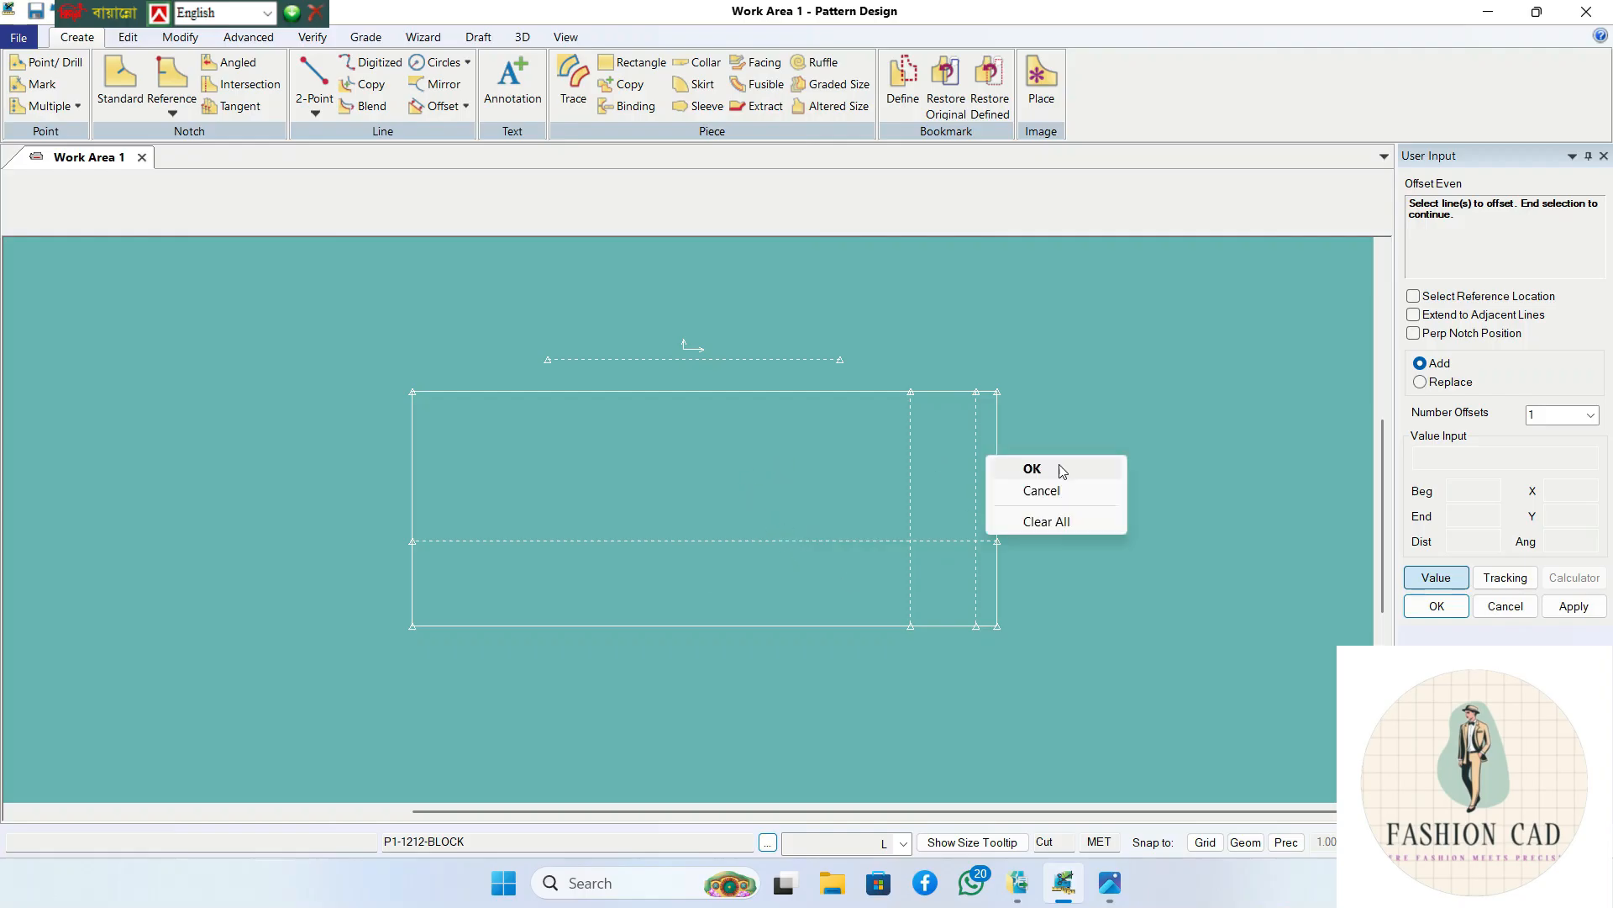
key(Escape)
middle_drag(893, 518, 759, 508)
scroll(761, 531, up, 2)
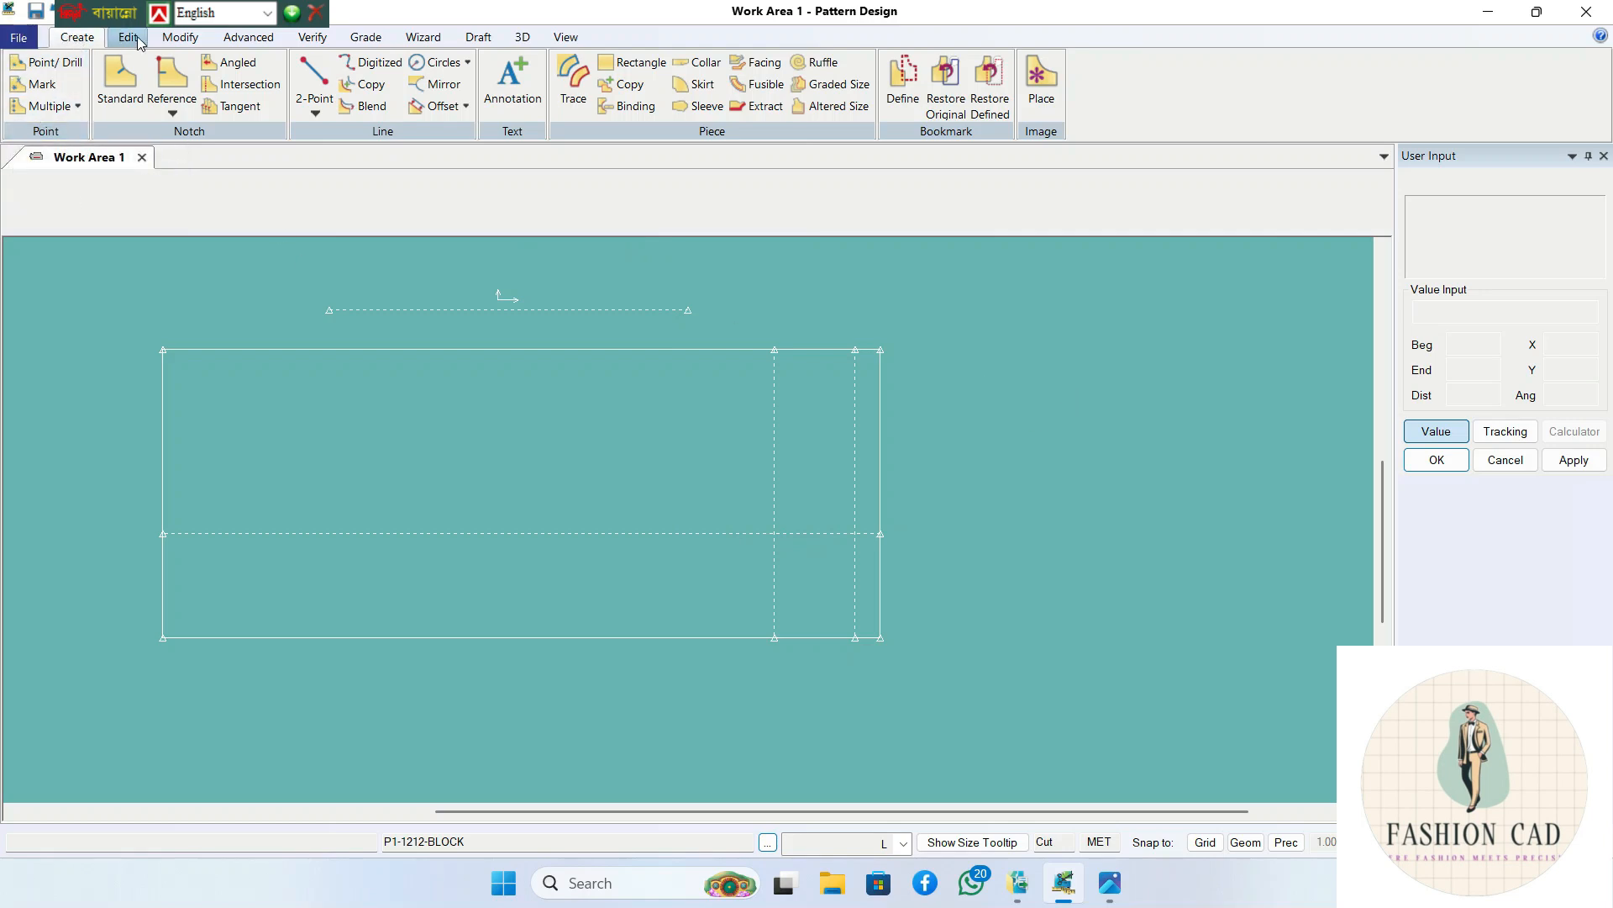
- Clip the front and back neck drop lines at the neck width line, keeping their portions toward the rectangle's lower long edge
click(180, 37)
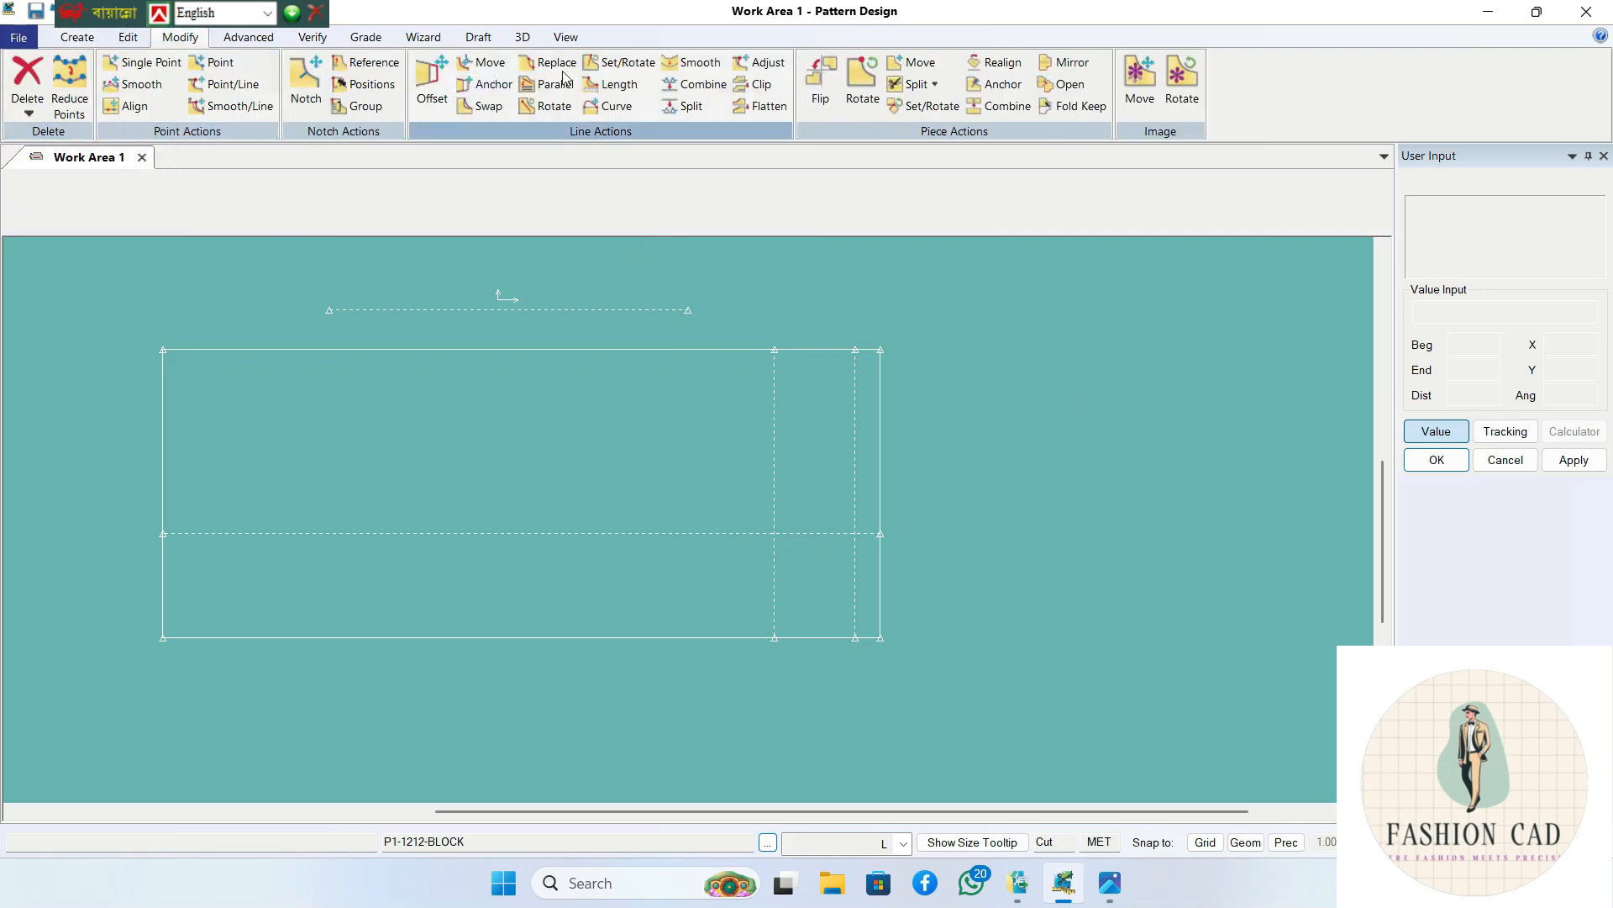
click(761, 85)
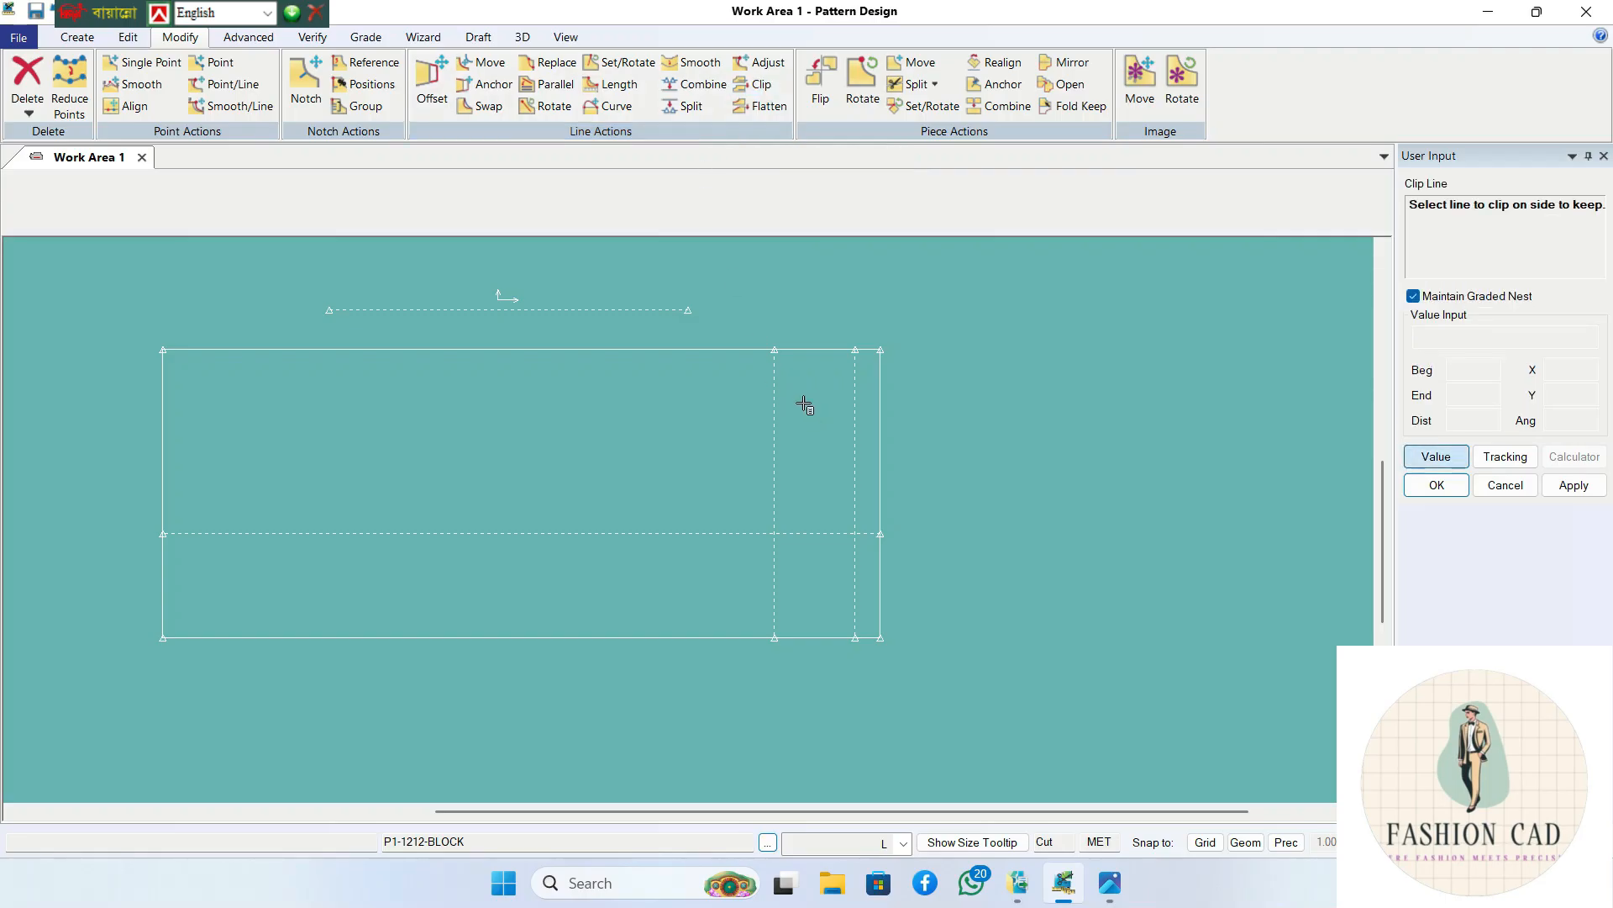
click(772, 563)
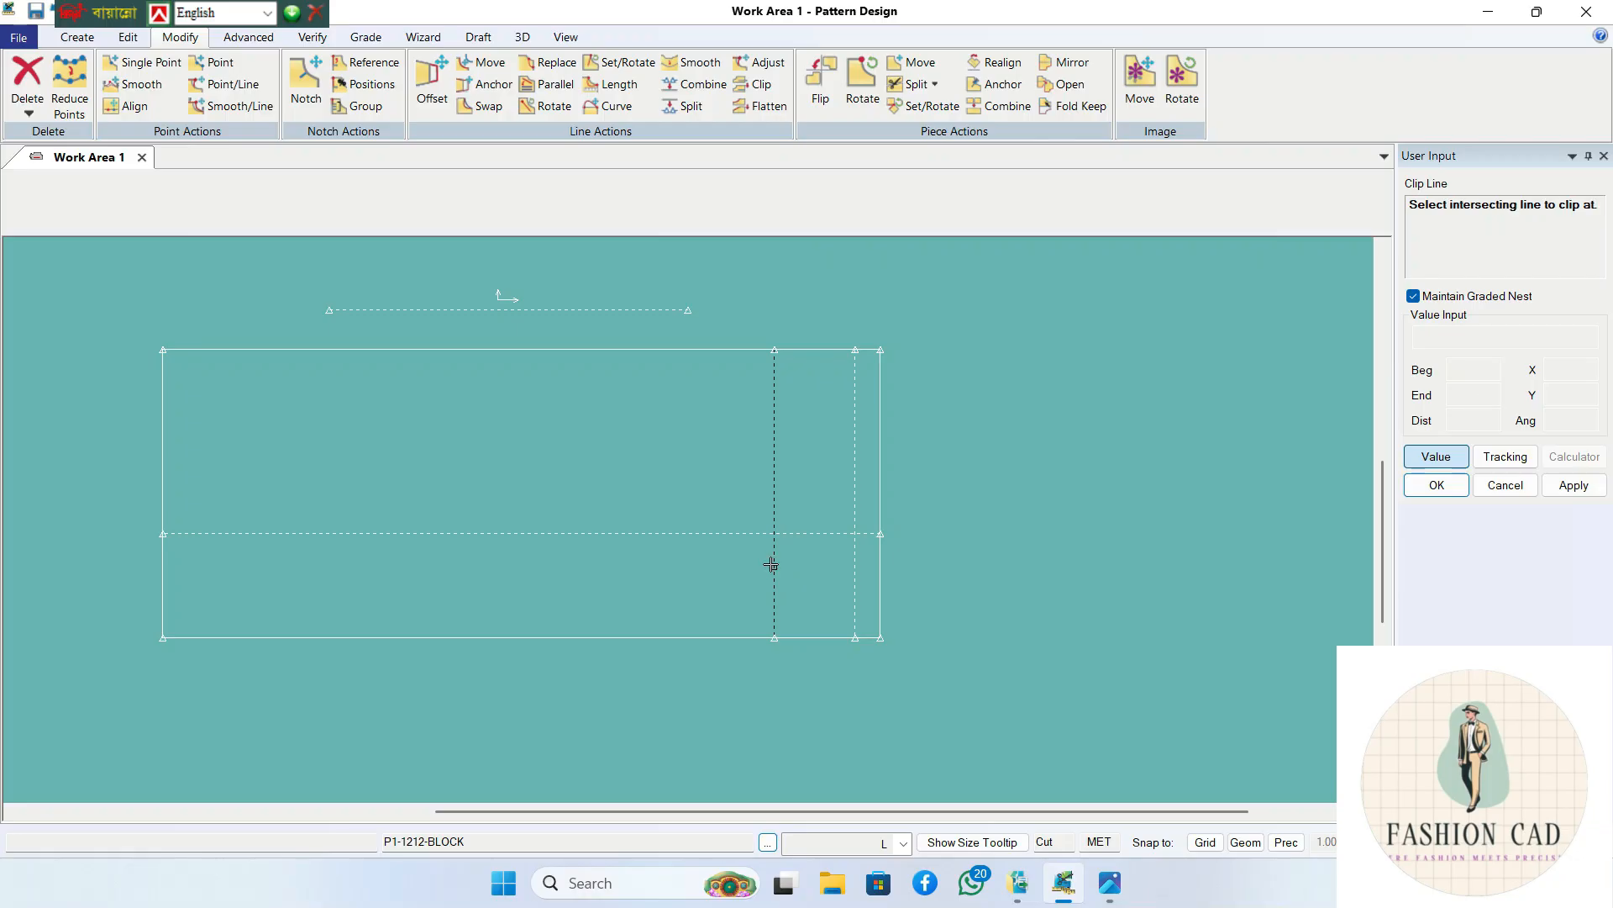
click(788, 536)
click(856, 559)
click(864, 534)
- Clip the neck width line at the front neck drop line, keeping the portion toward the rectangle's right short edge
click(800, 535)
click(774, 556)
scroll(745, 570, up, 1)
scroll(773, 585, up, 1)
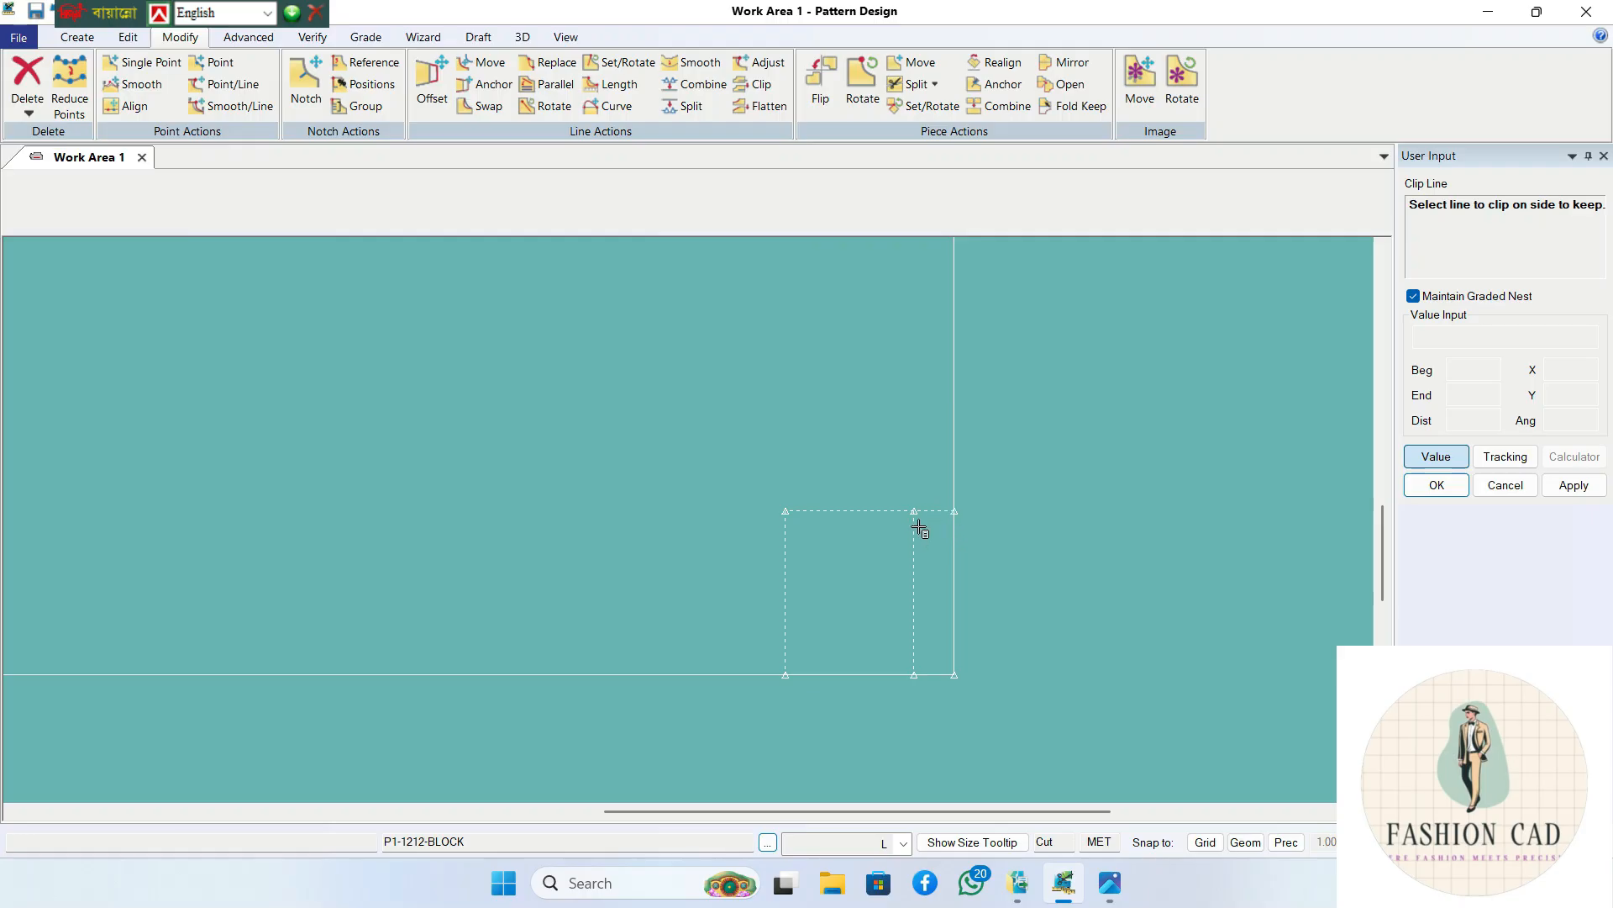
scroll(790, 538, down, 3)
right_click(965, 497)
click(965, 496)
scroll(862, 529, up, 1)
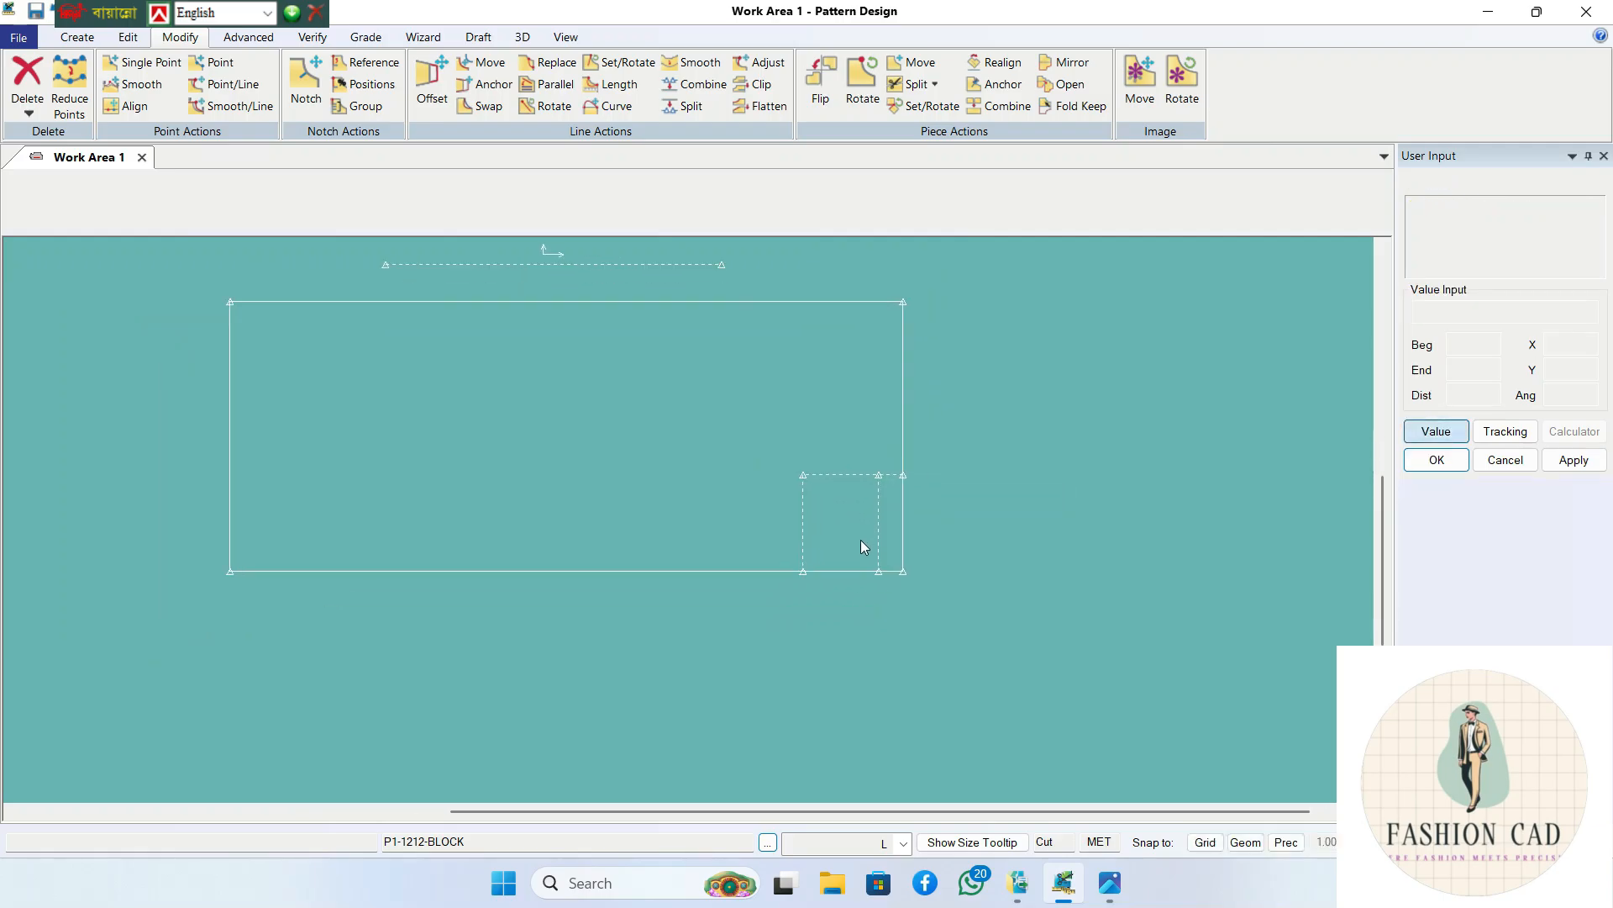
middle_drag(849, 542, 882, 588)
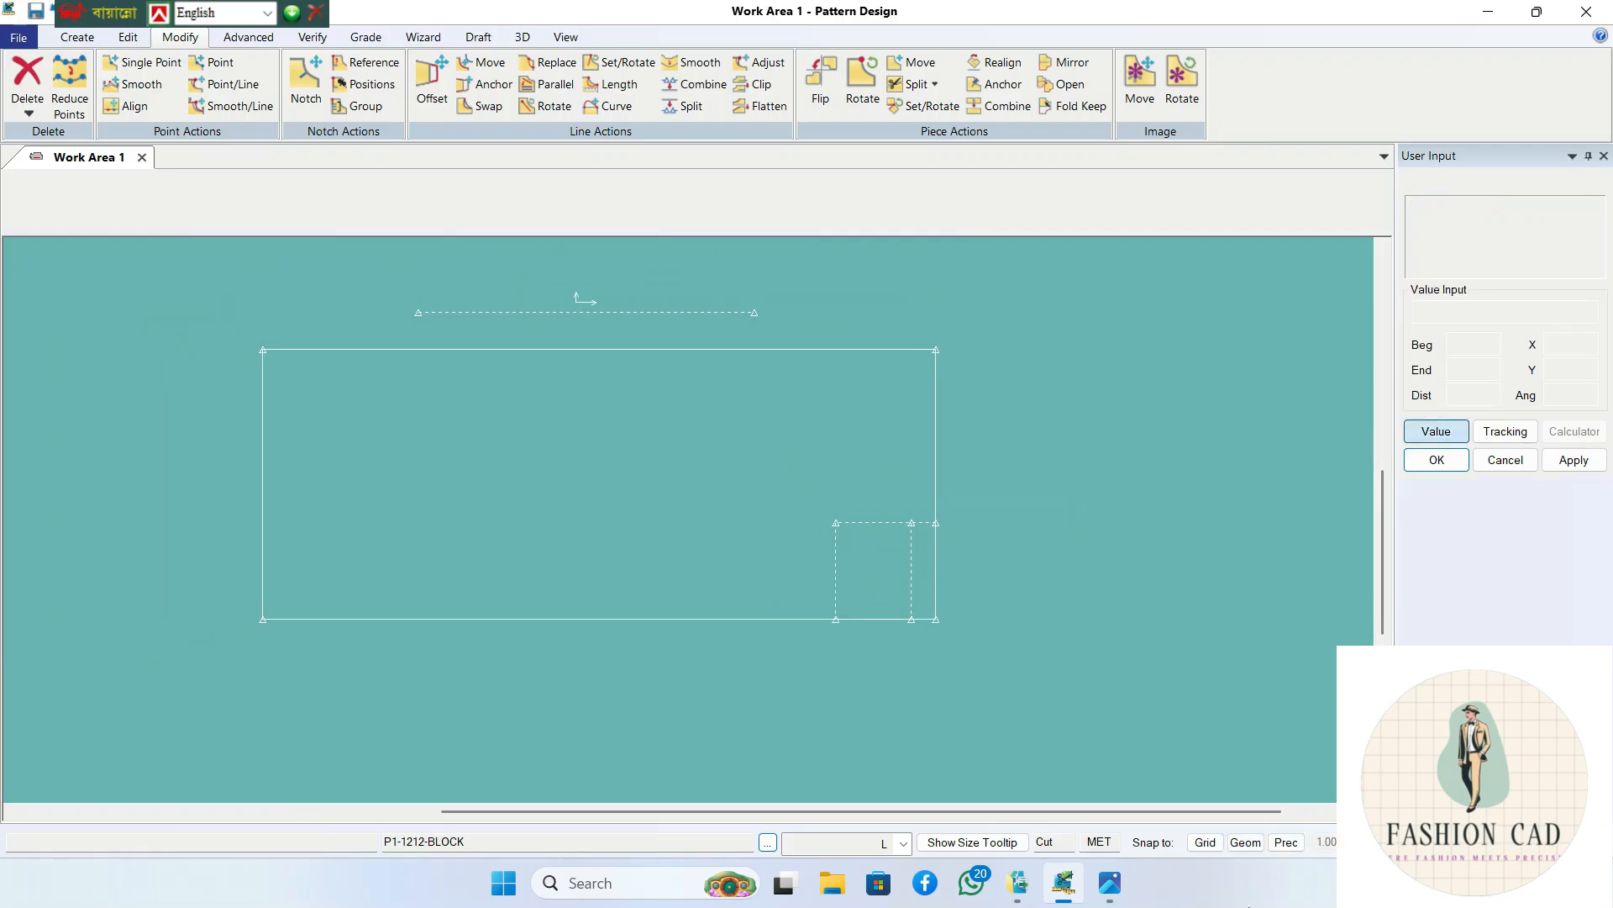
- Check the size L shoulder length in the measurement sheet image and return to the pattern work area
click(1110, 882)
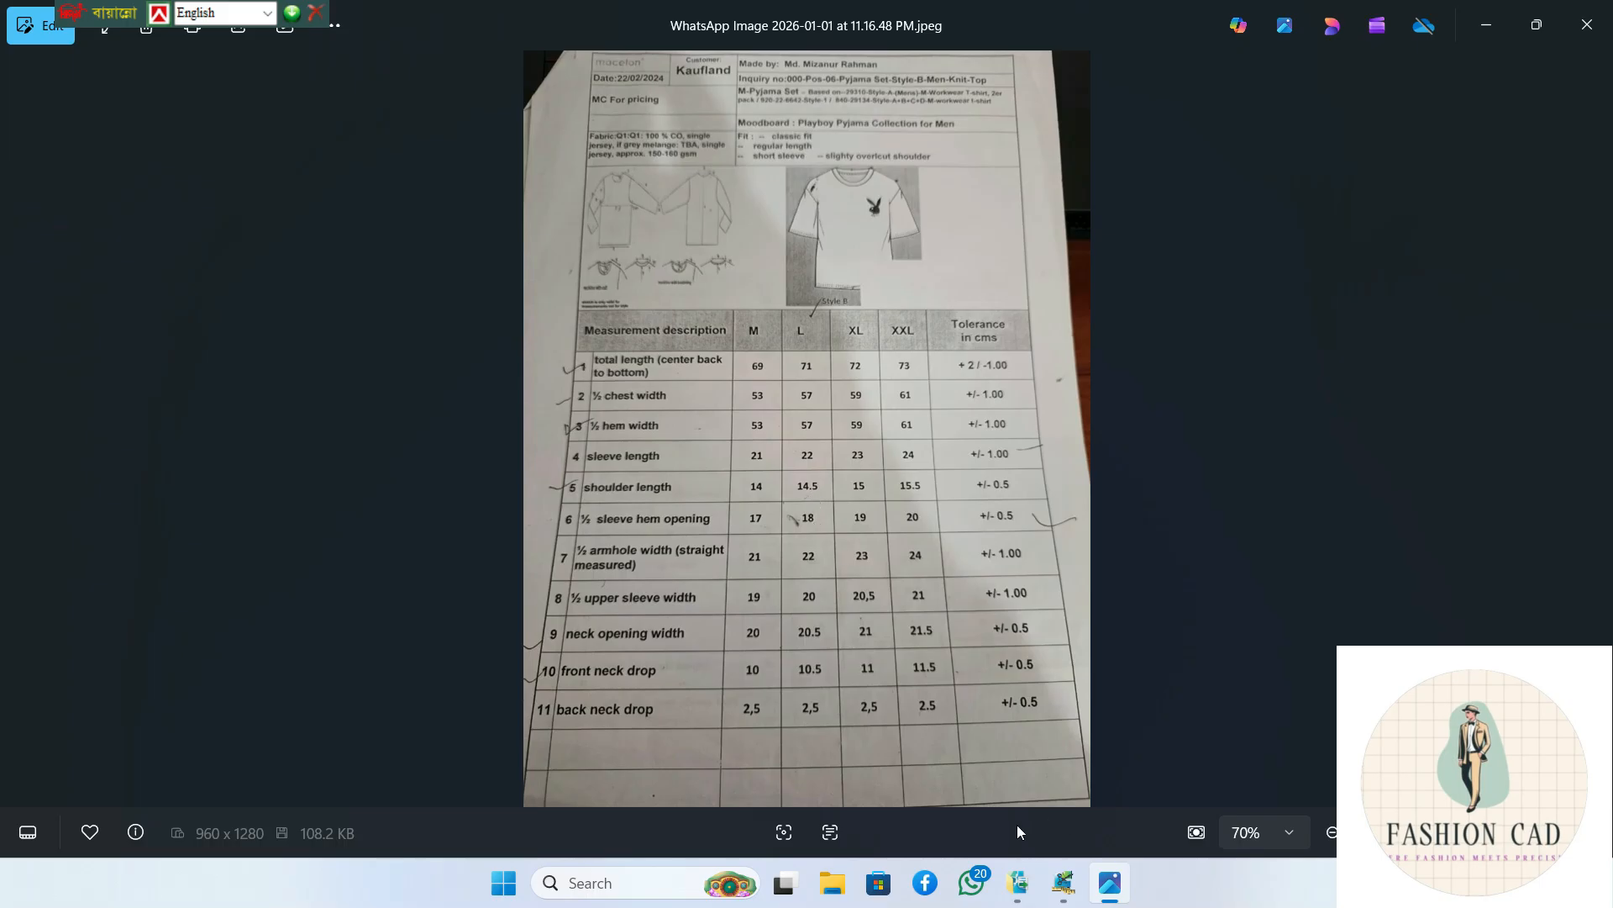
mouse_move(1061, 886)
click(1046, 819)
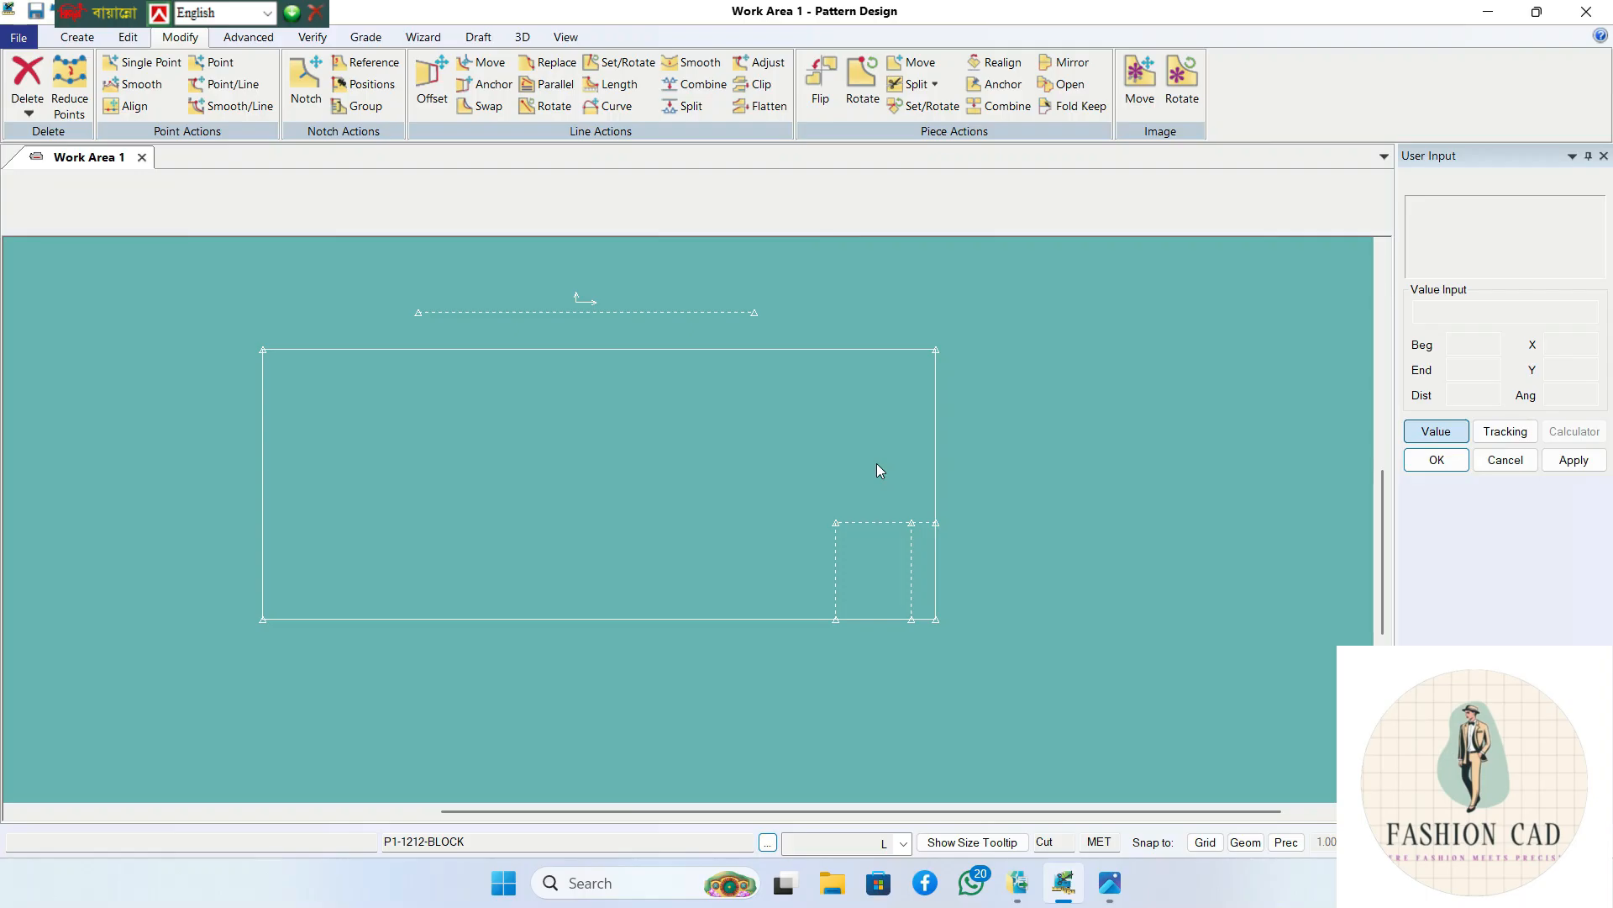
scroll(875, 462, down, 1)
click(743, 613)
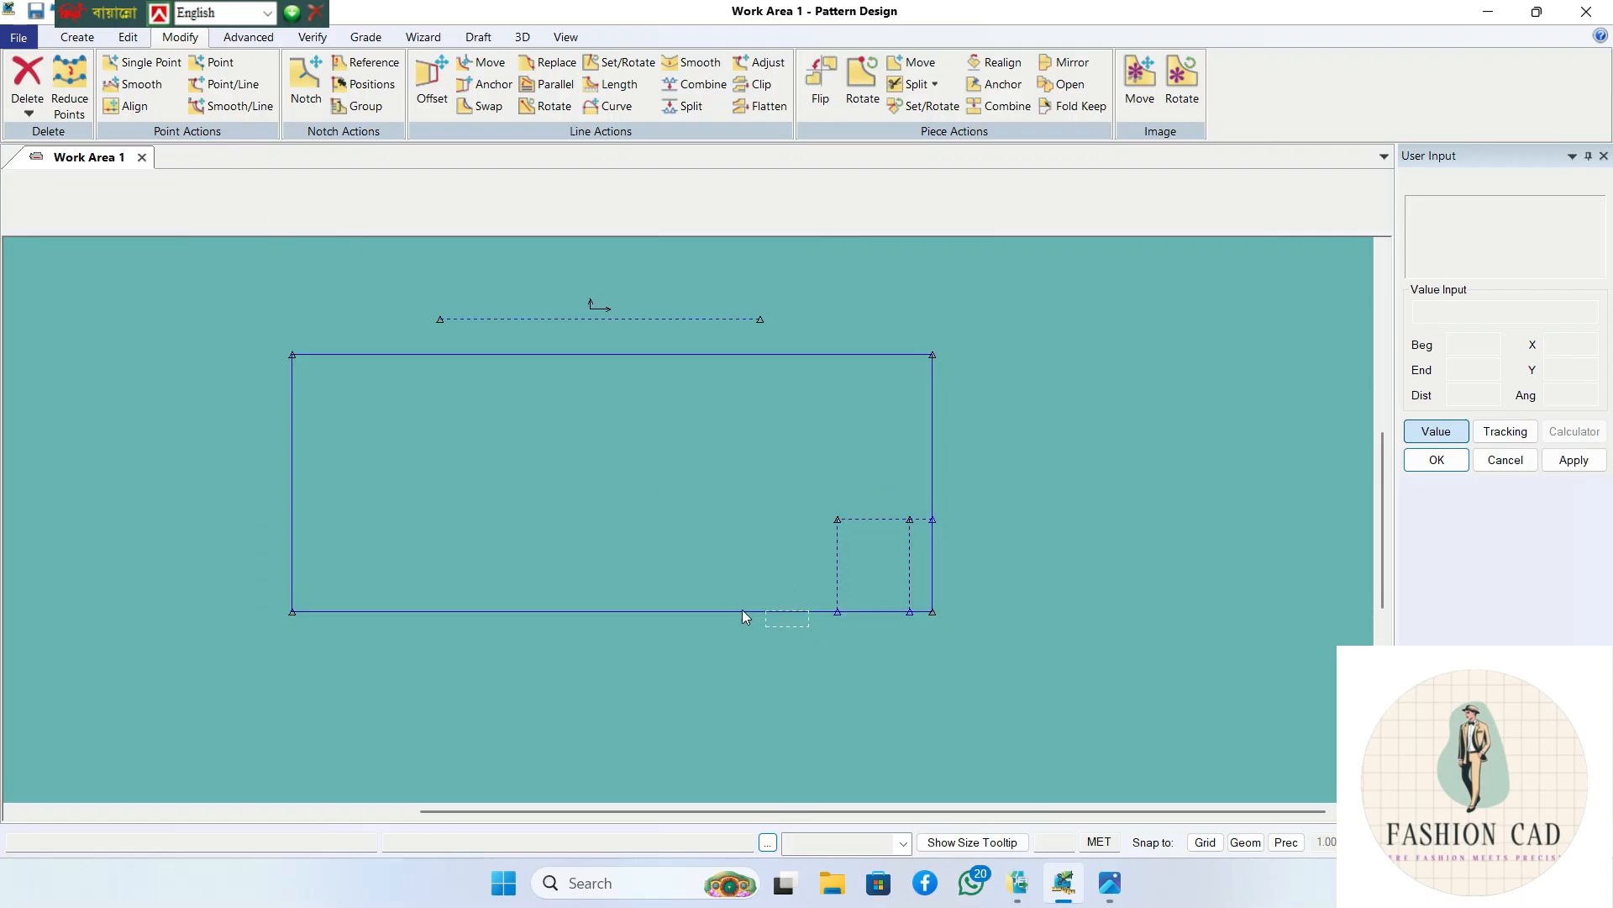
drag(833, 565, 788, 581)
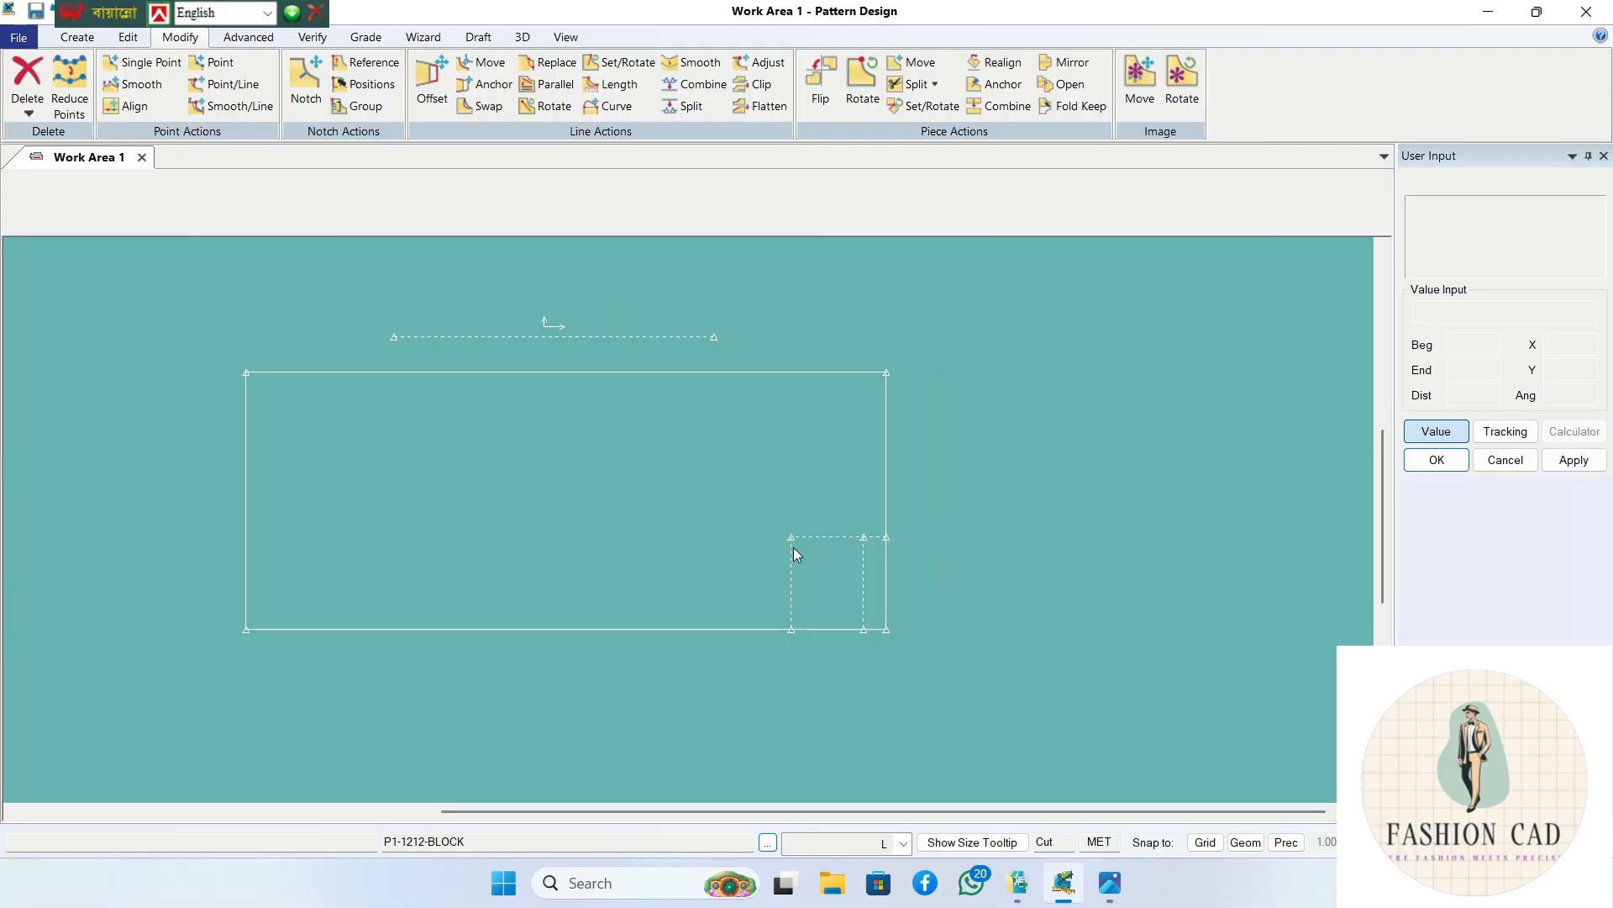
- Start a 2-point shoulder line from the neck width line's end on the right short edge, with a distance of 14.5
click(77, 37)
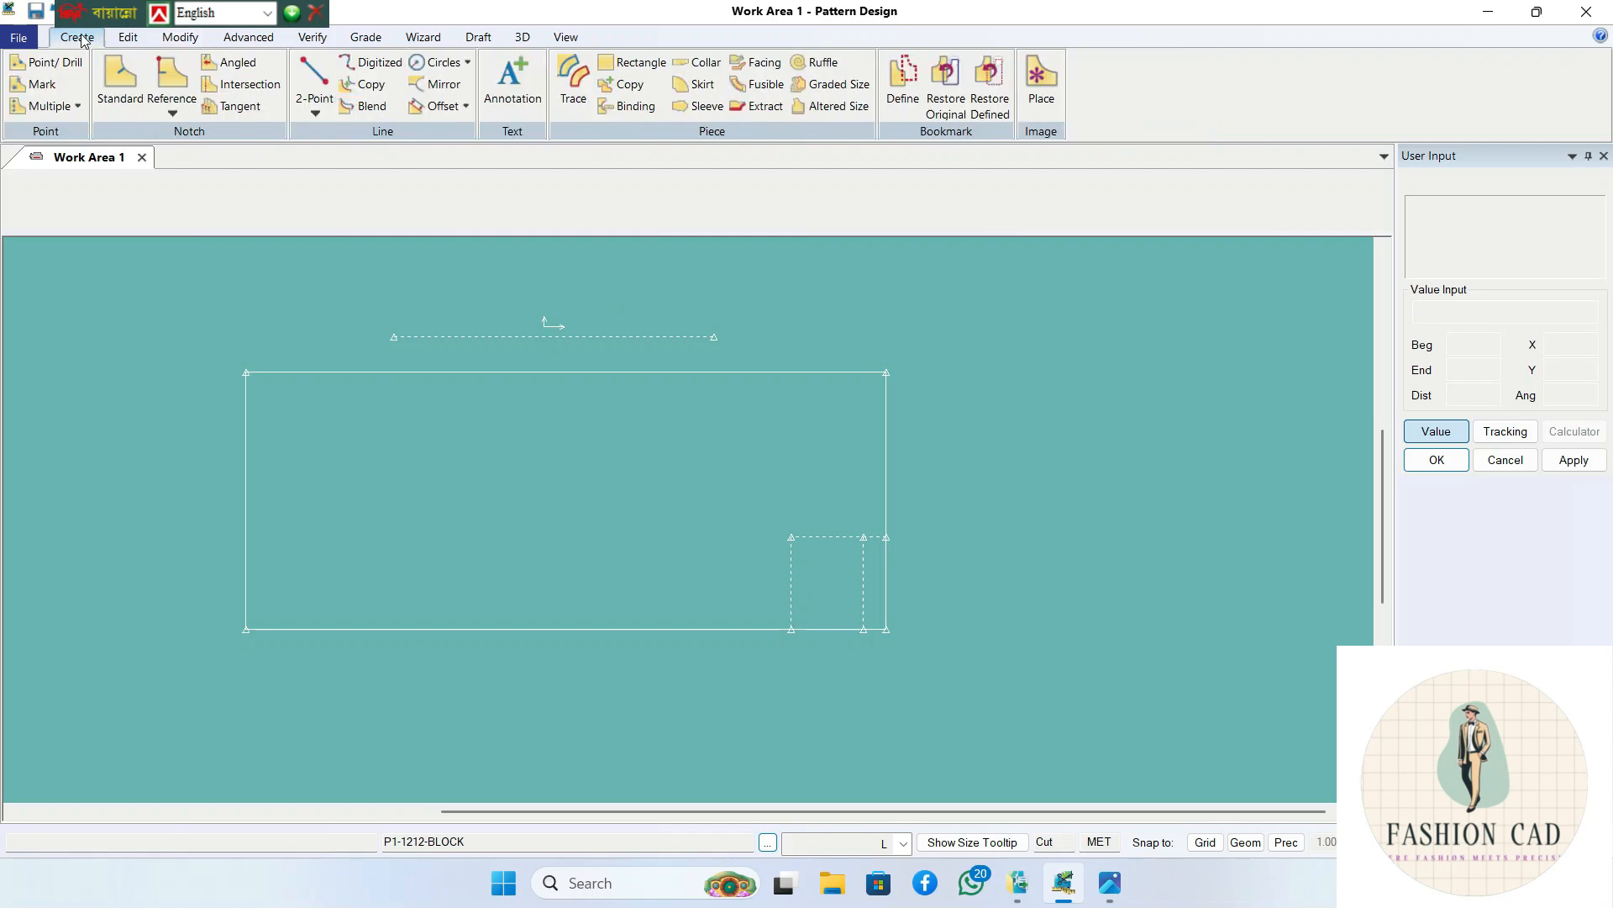
click(313, 76)
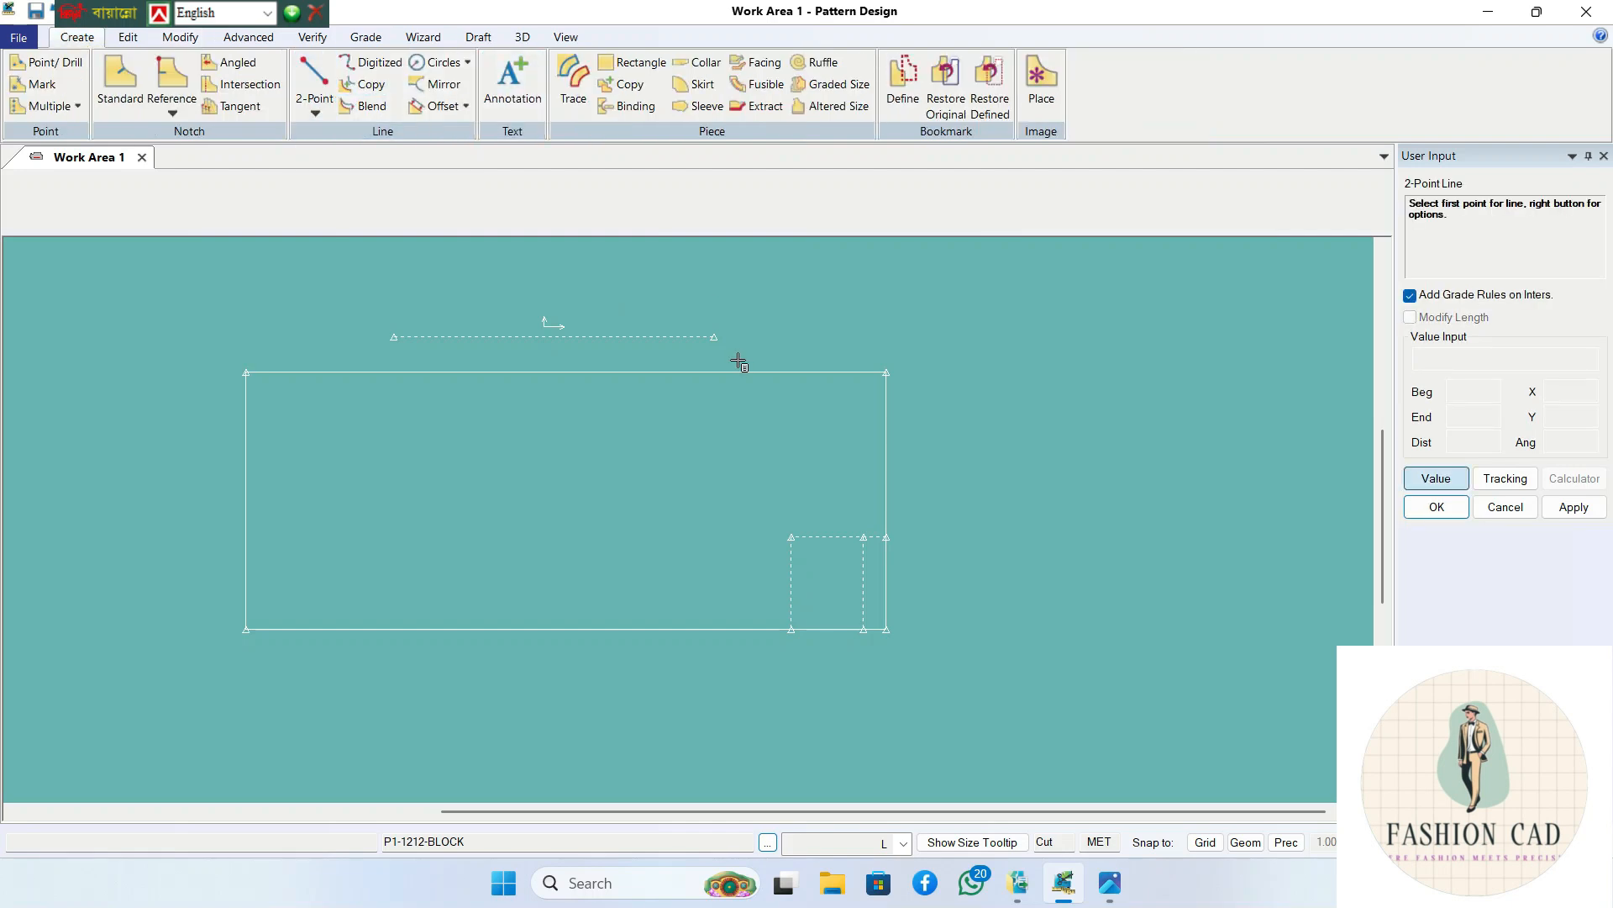
scroll(851, 538, up, 3)
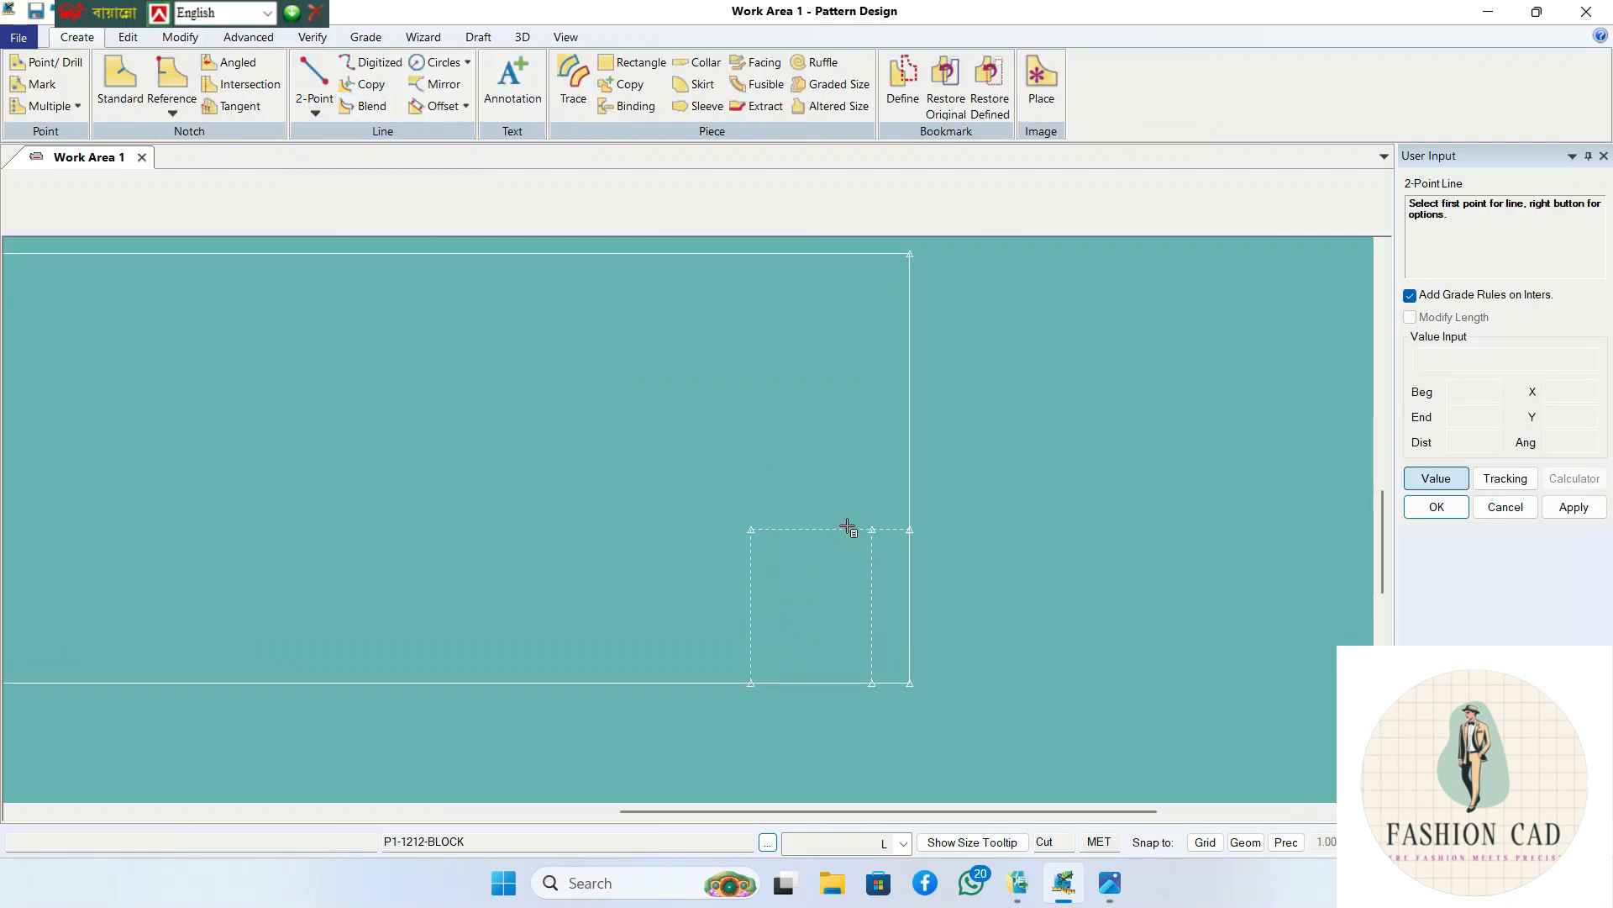
click(914, 538)
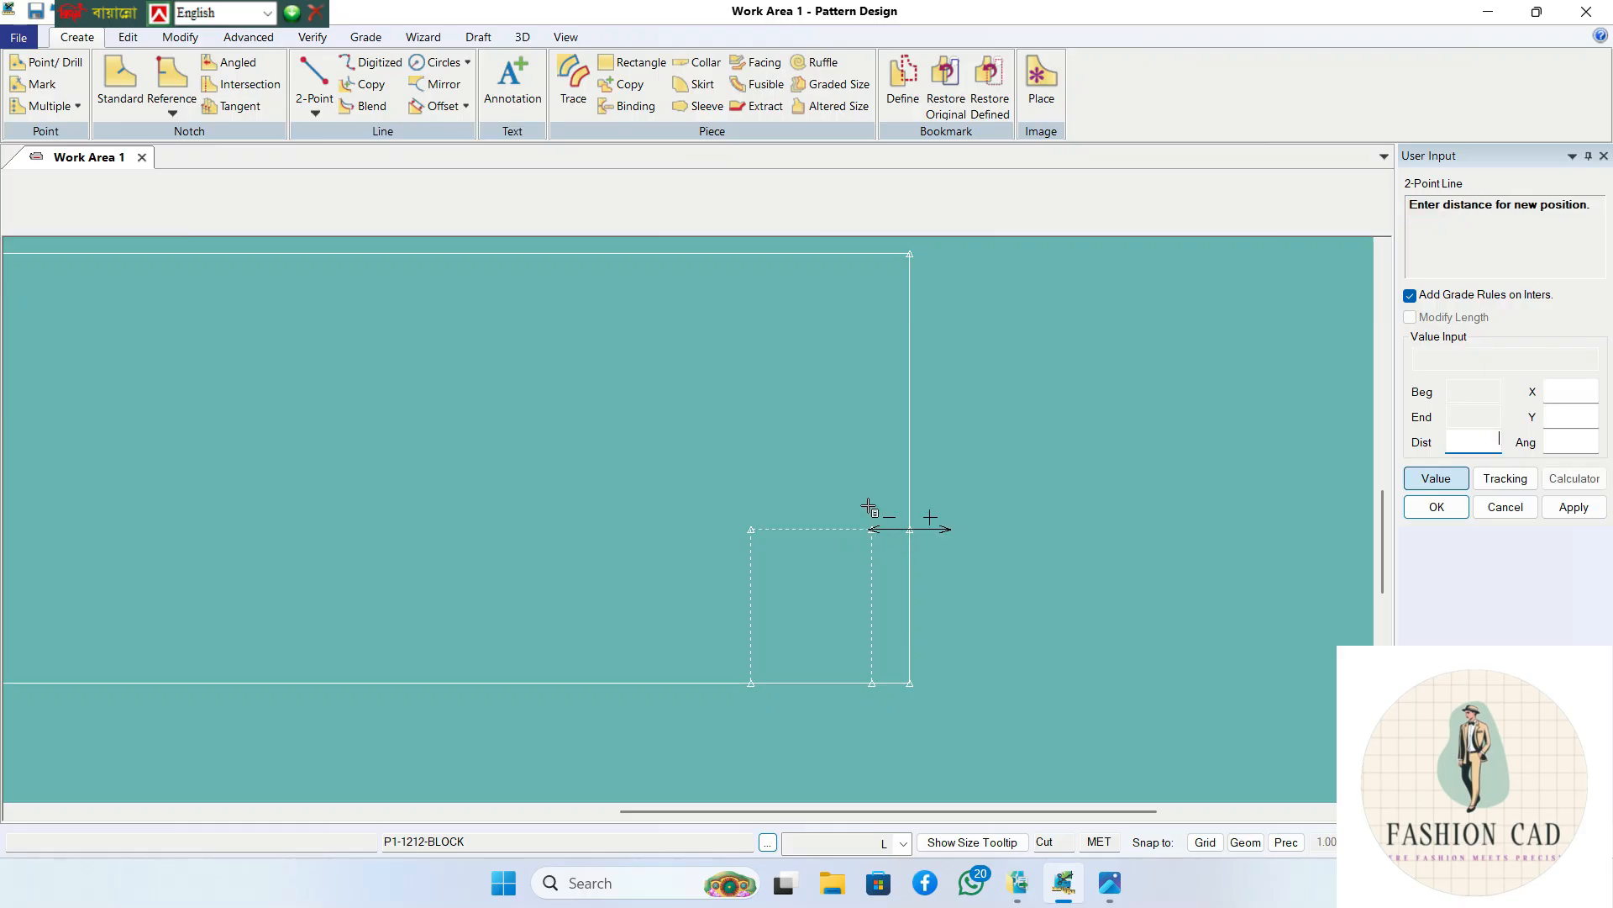
click(804, 295)
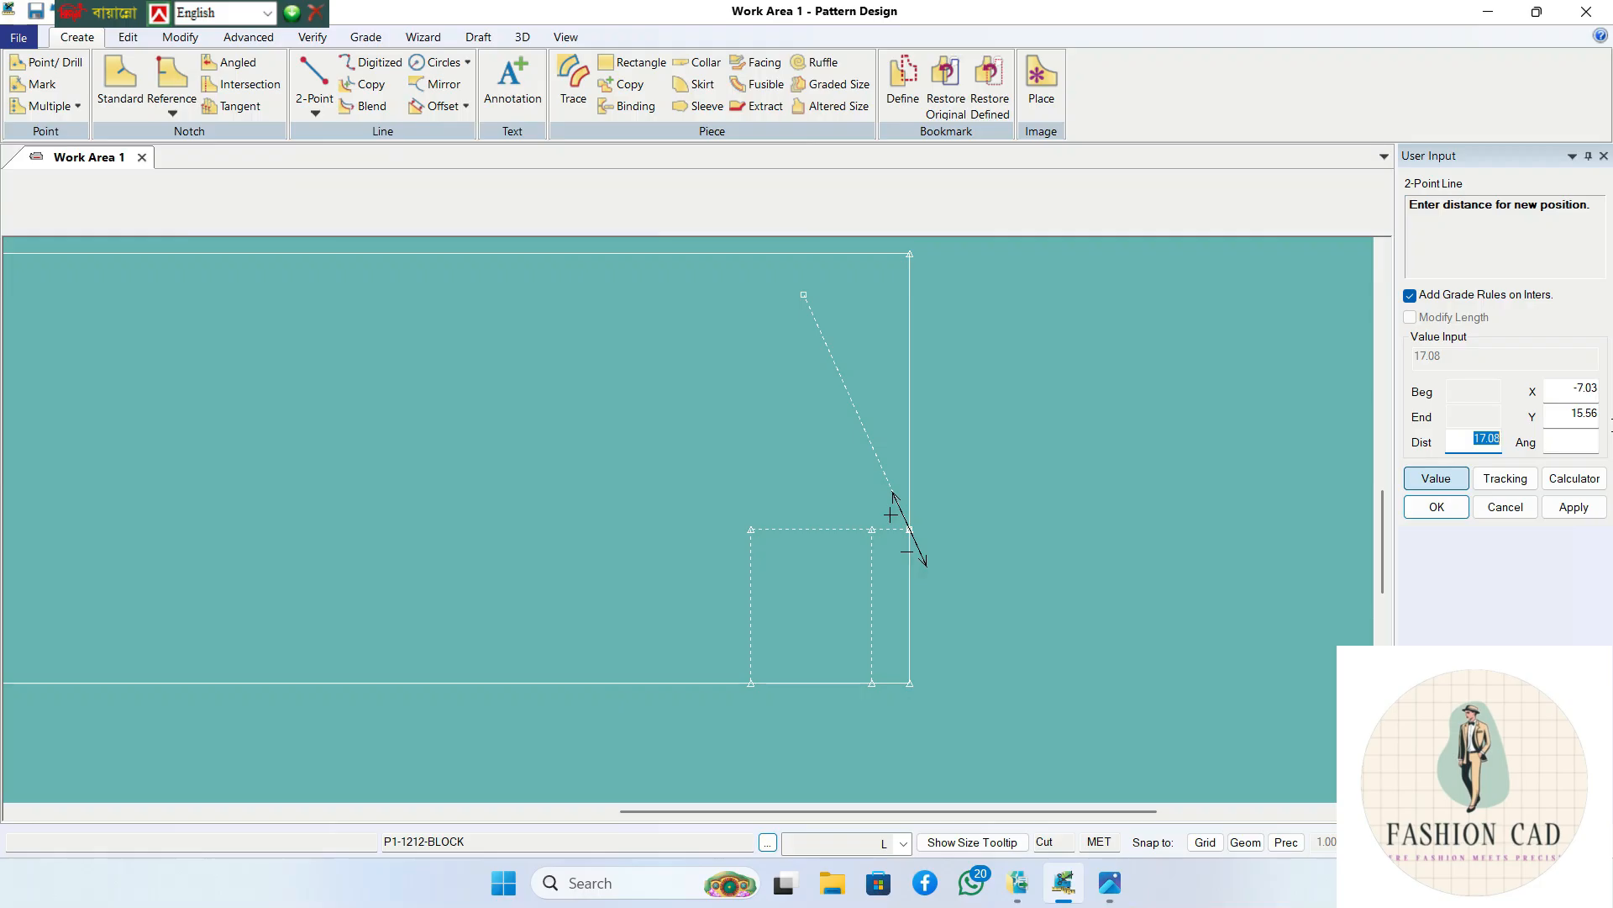
text(14.5)
- Set the shoulder line's angle to 110 degrees and finish the line
click(1596, 444)
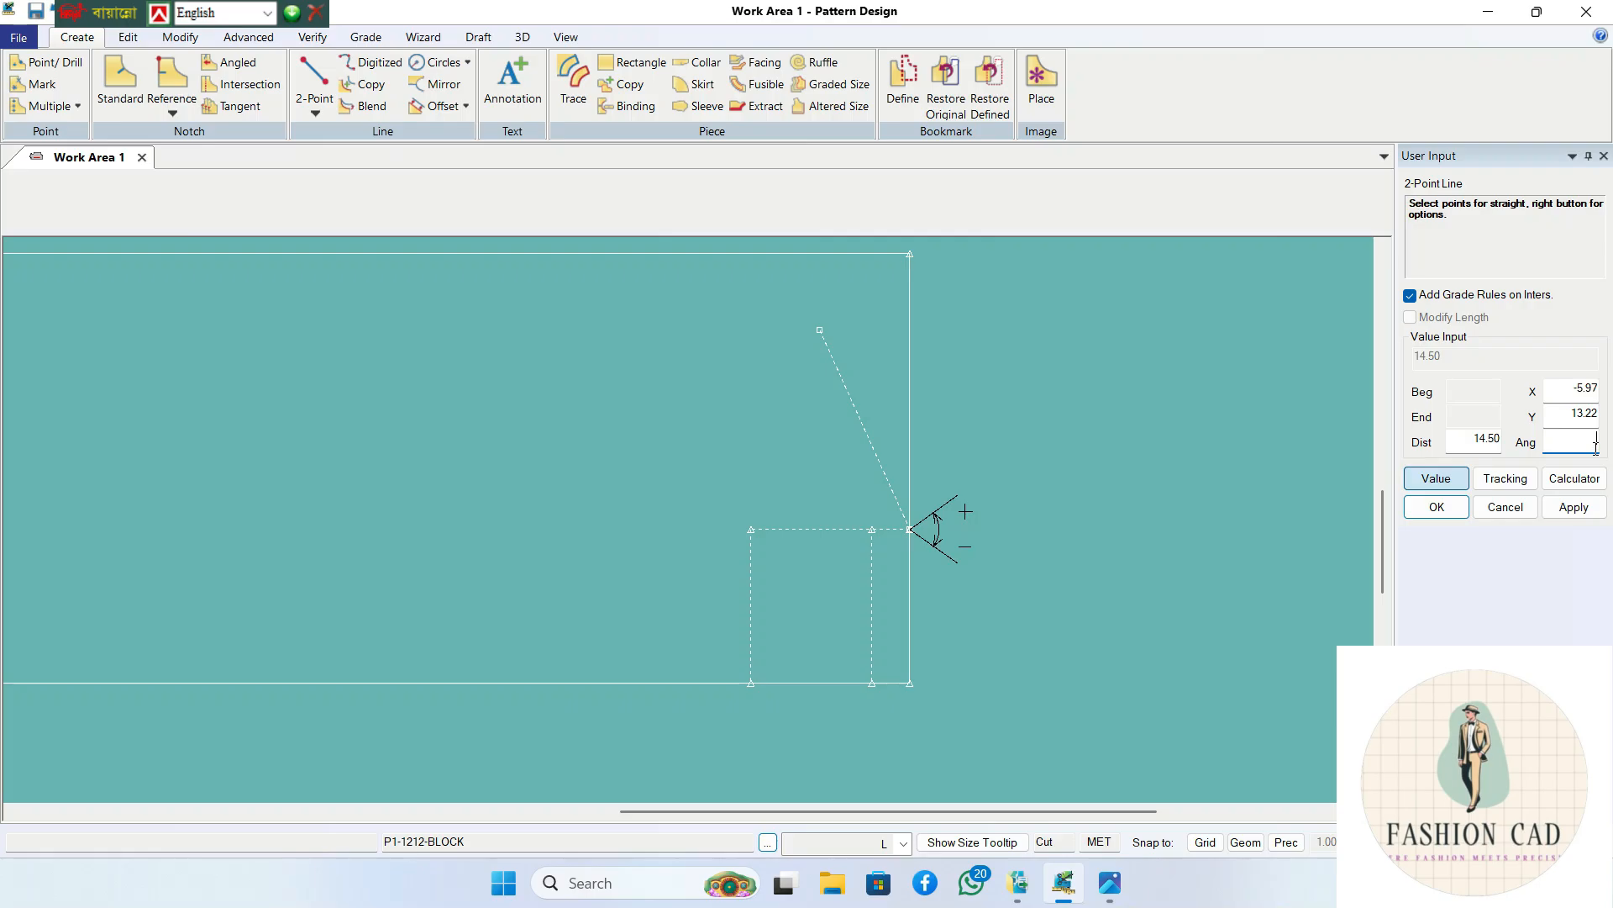
text(11)
click(1573, 507)
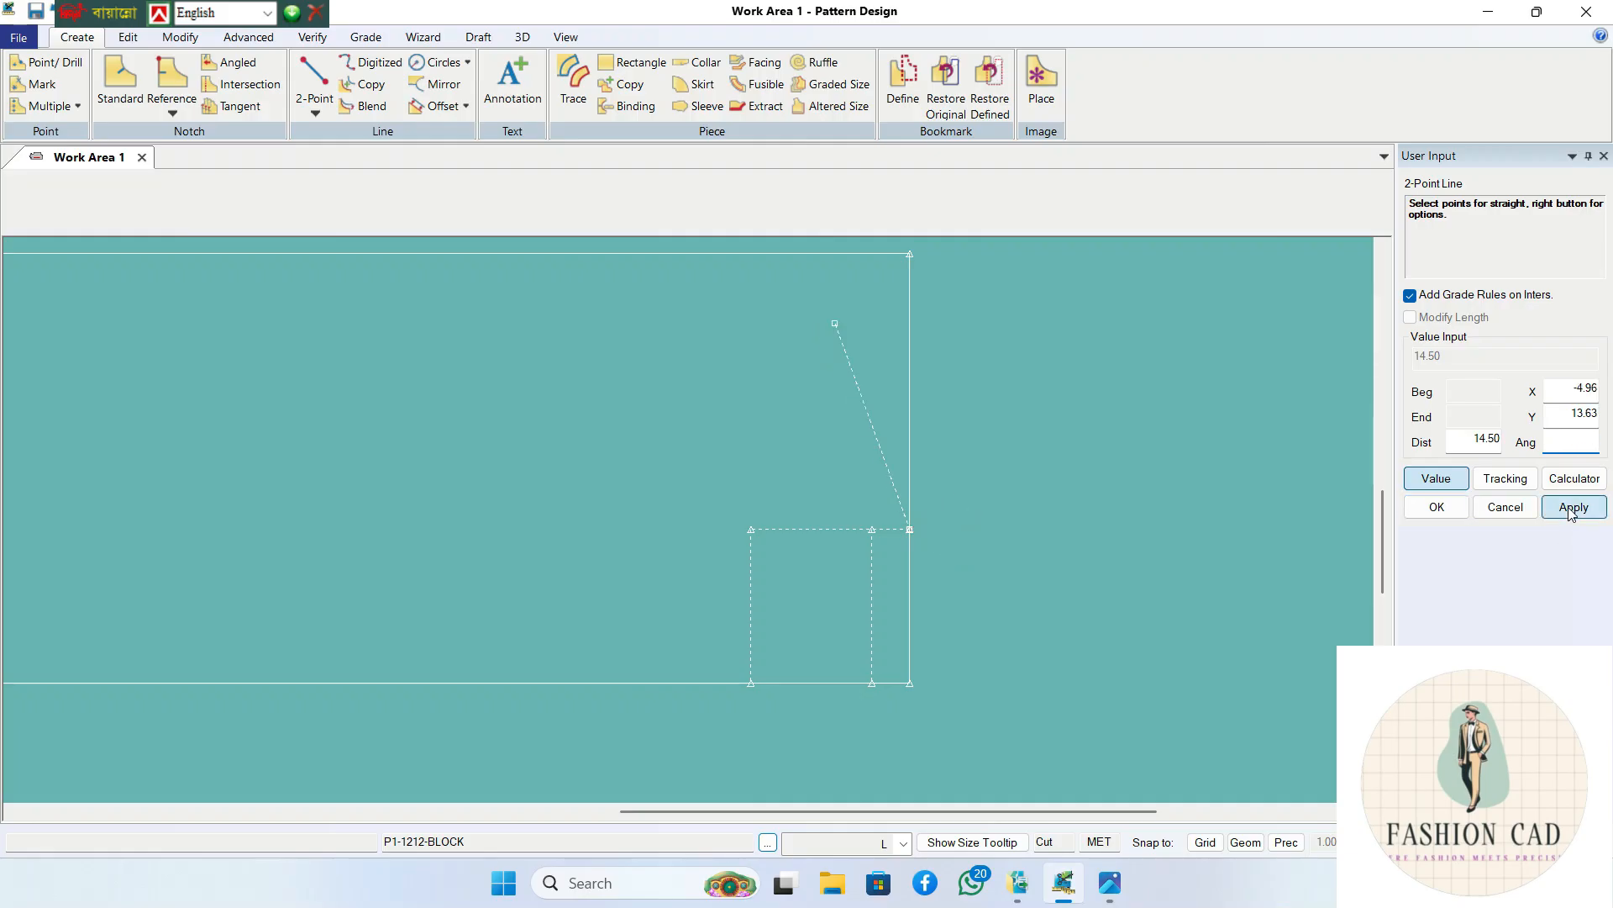
click(1437, 506)
scroll(870, 564, down, 1)
scroll(870, 564, down, 1)
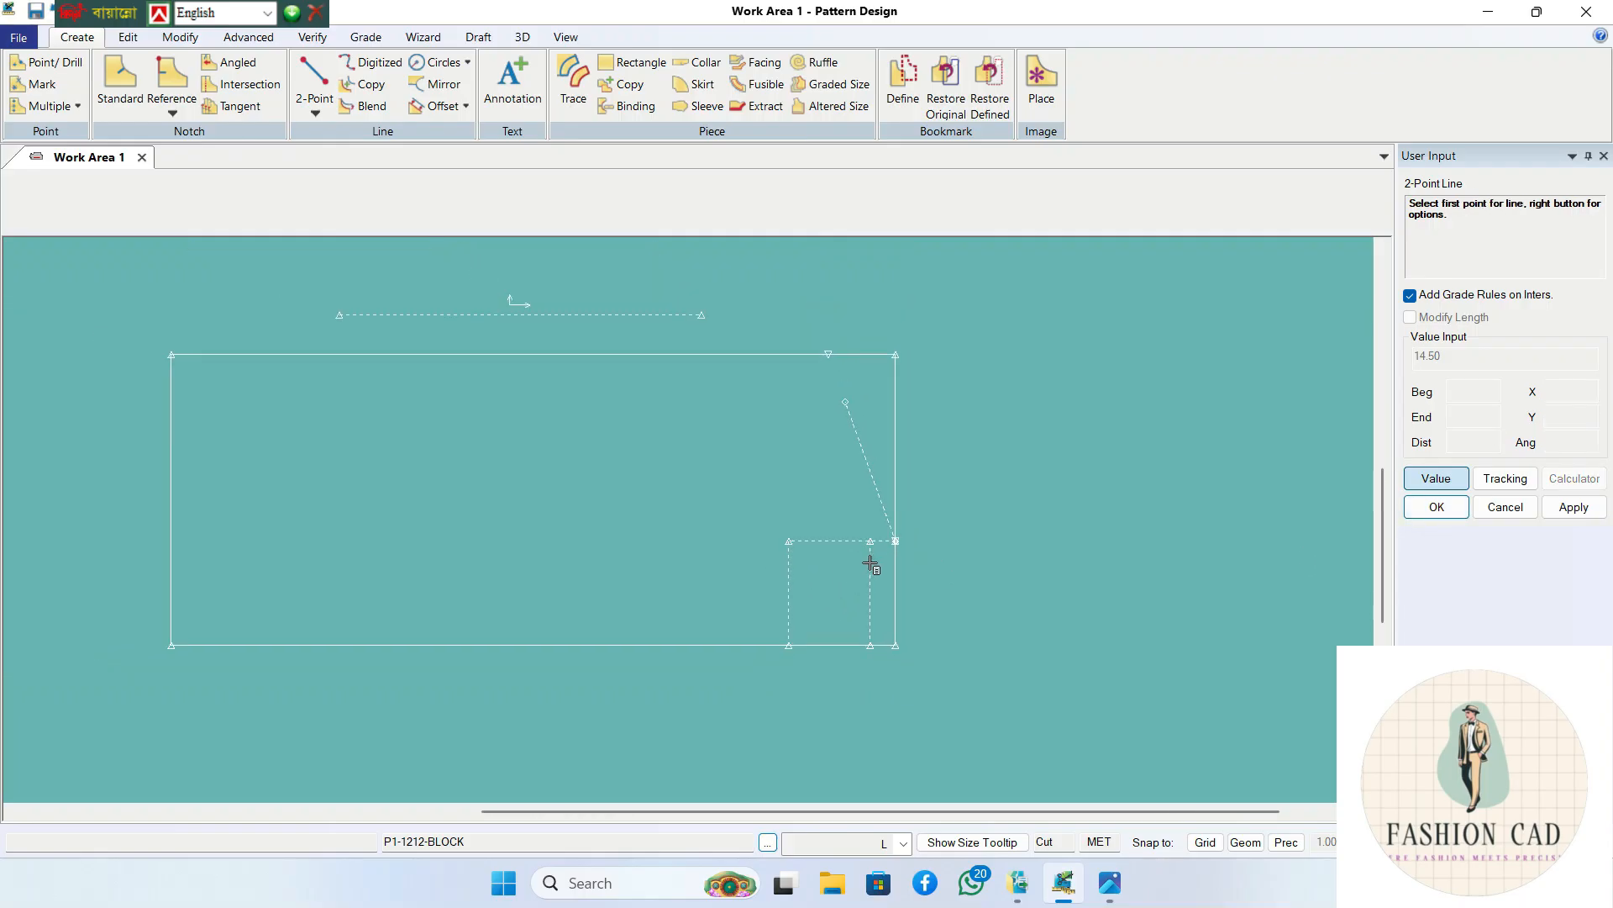
right_click(1045, 431)
click(966, 274)
scroll(934, 530, up, 3)
scroll(961, 533, down, 1)
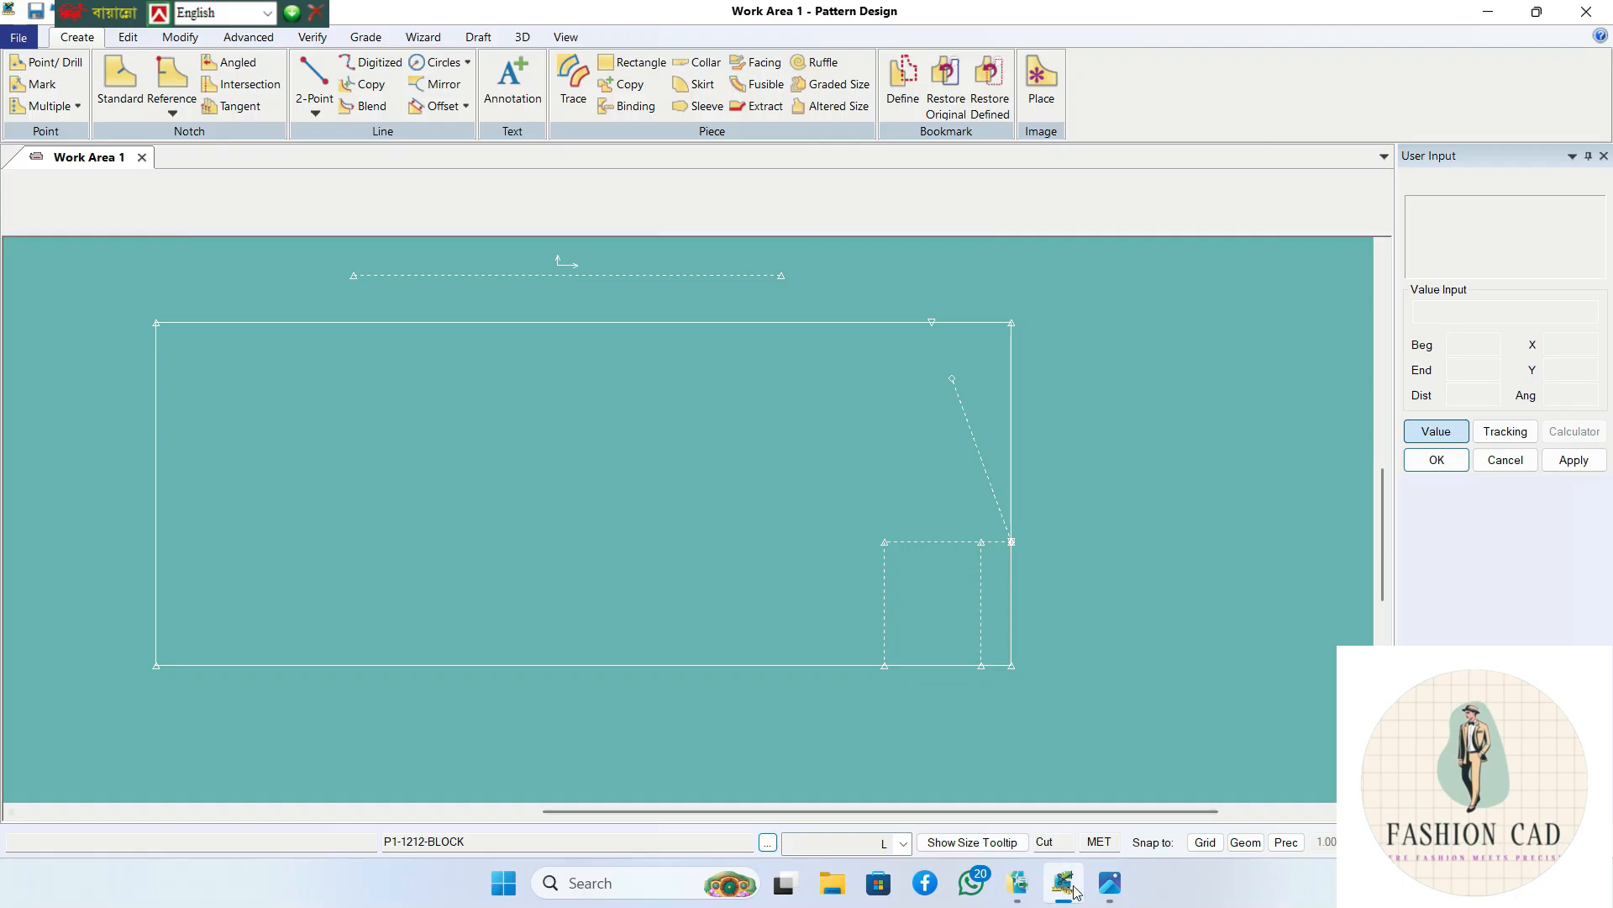
- Consult the measurement sheet for the armhole, and start a 2-point line using a 22 compass centred on the shoulder line's outer end
mouse_move(1098, 894)
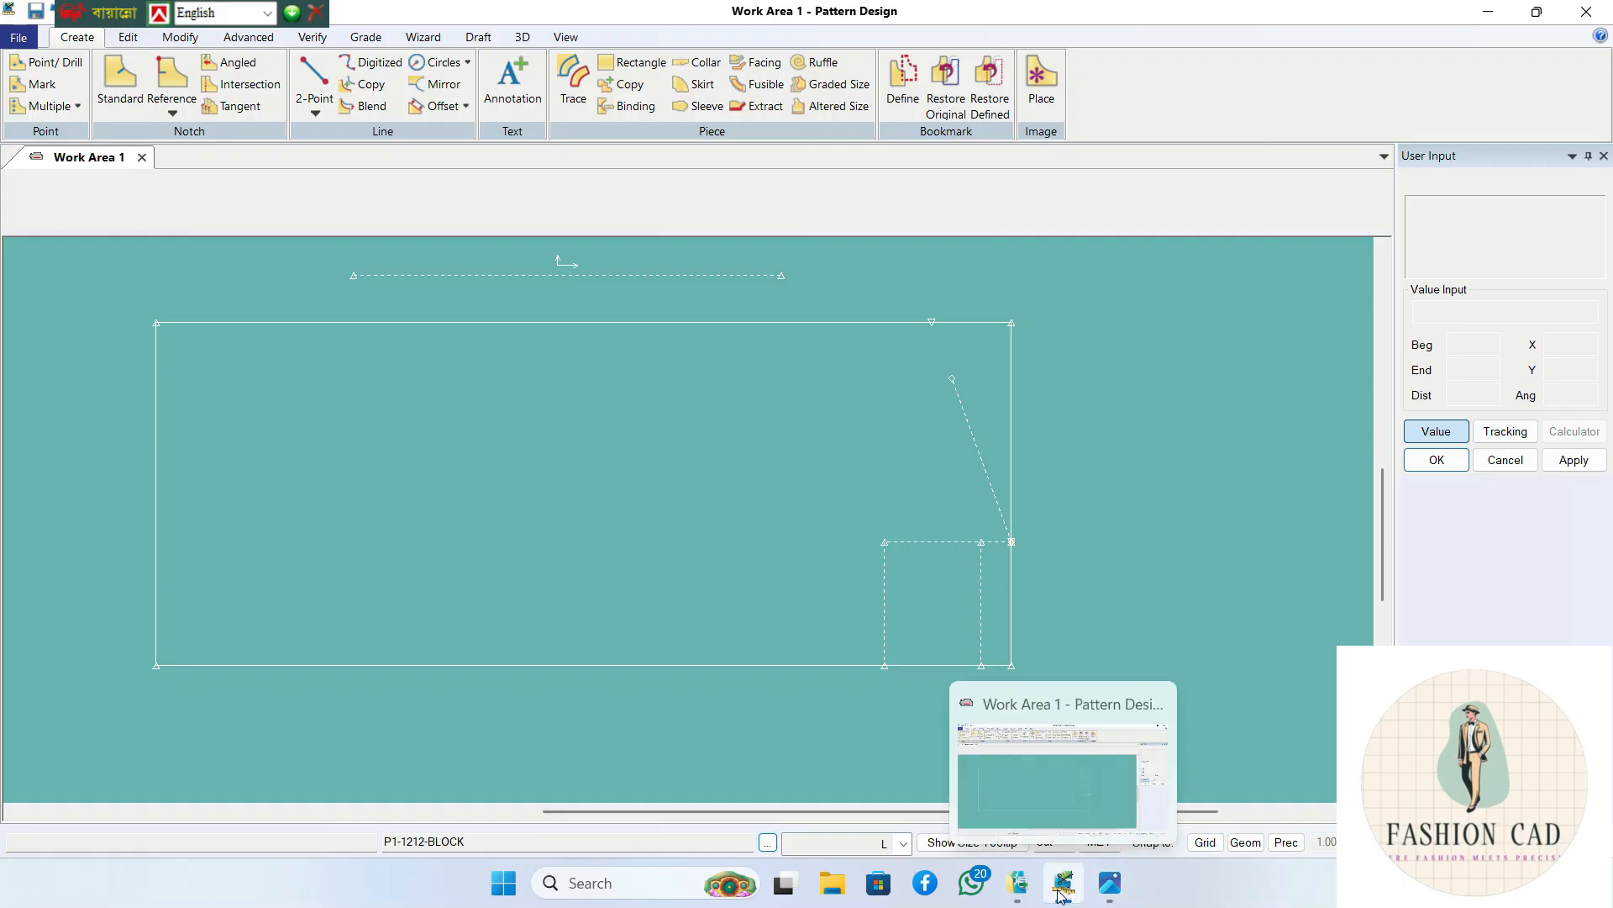
click(1109, 897)
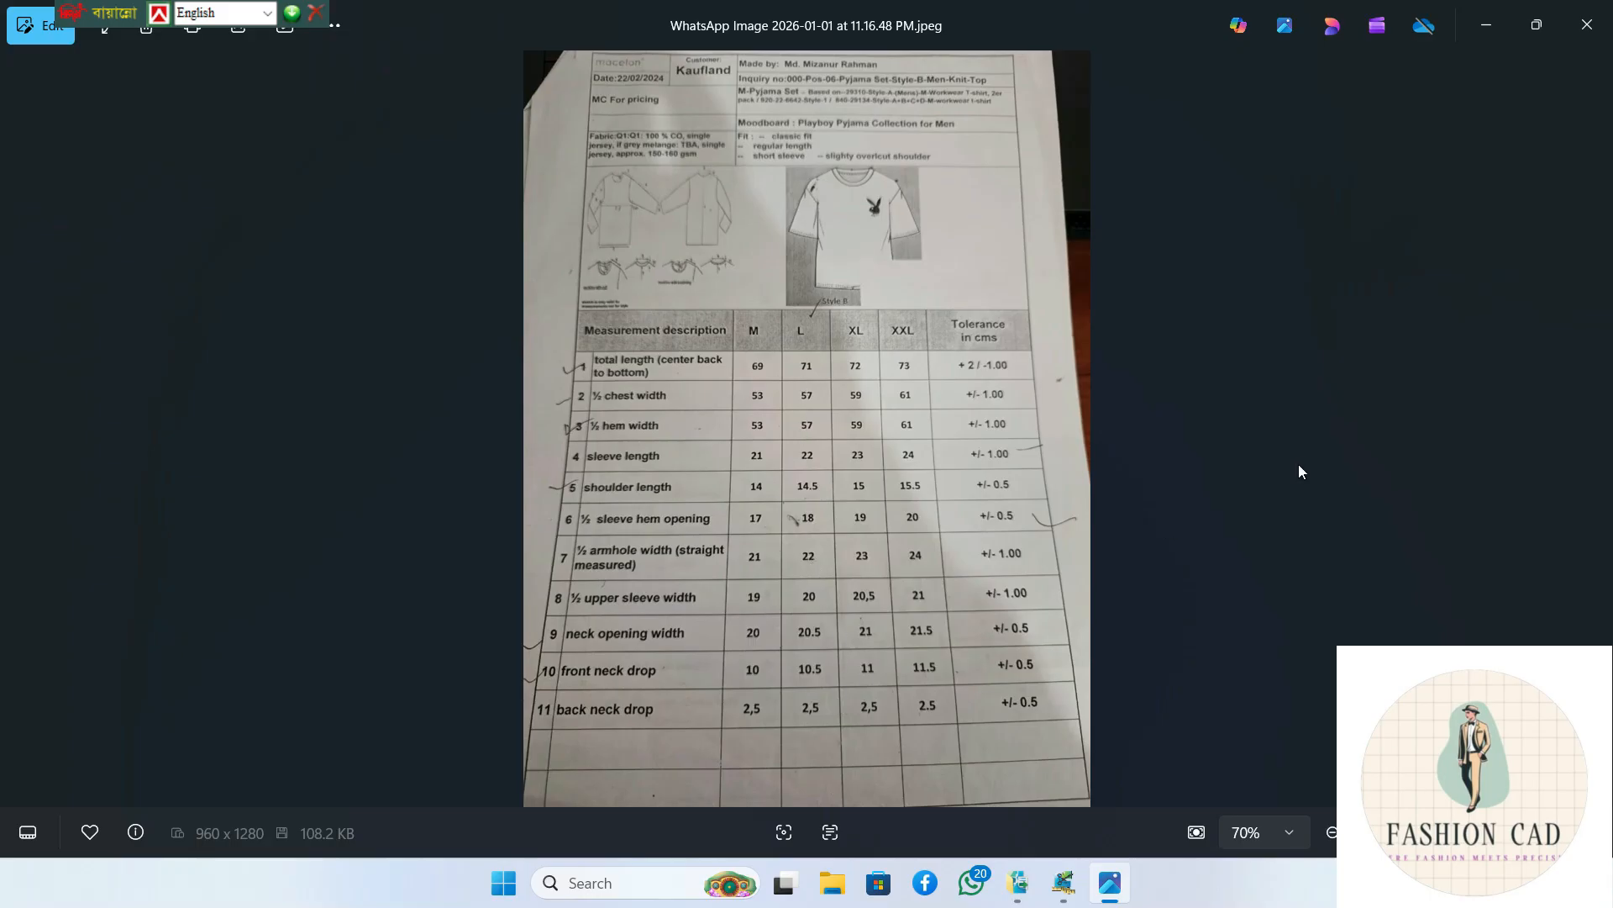
click(1500, 24)
middle_drag(904, 637, 940, 659)
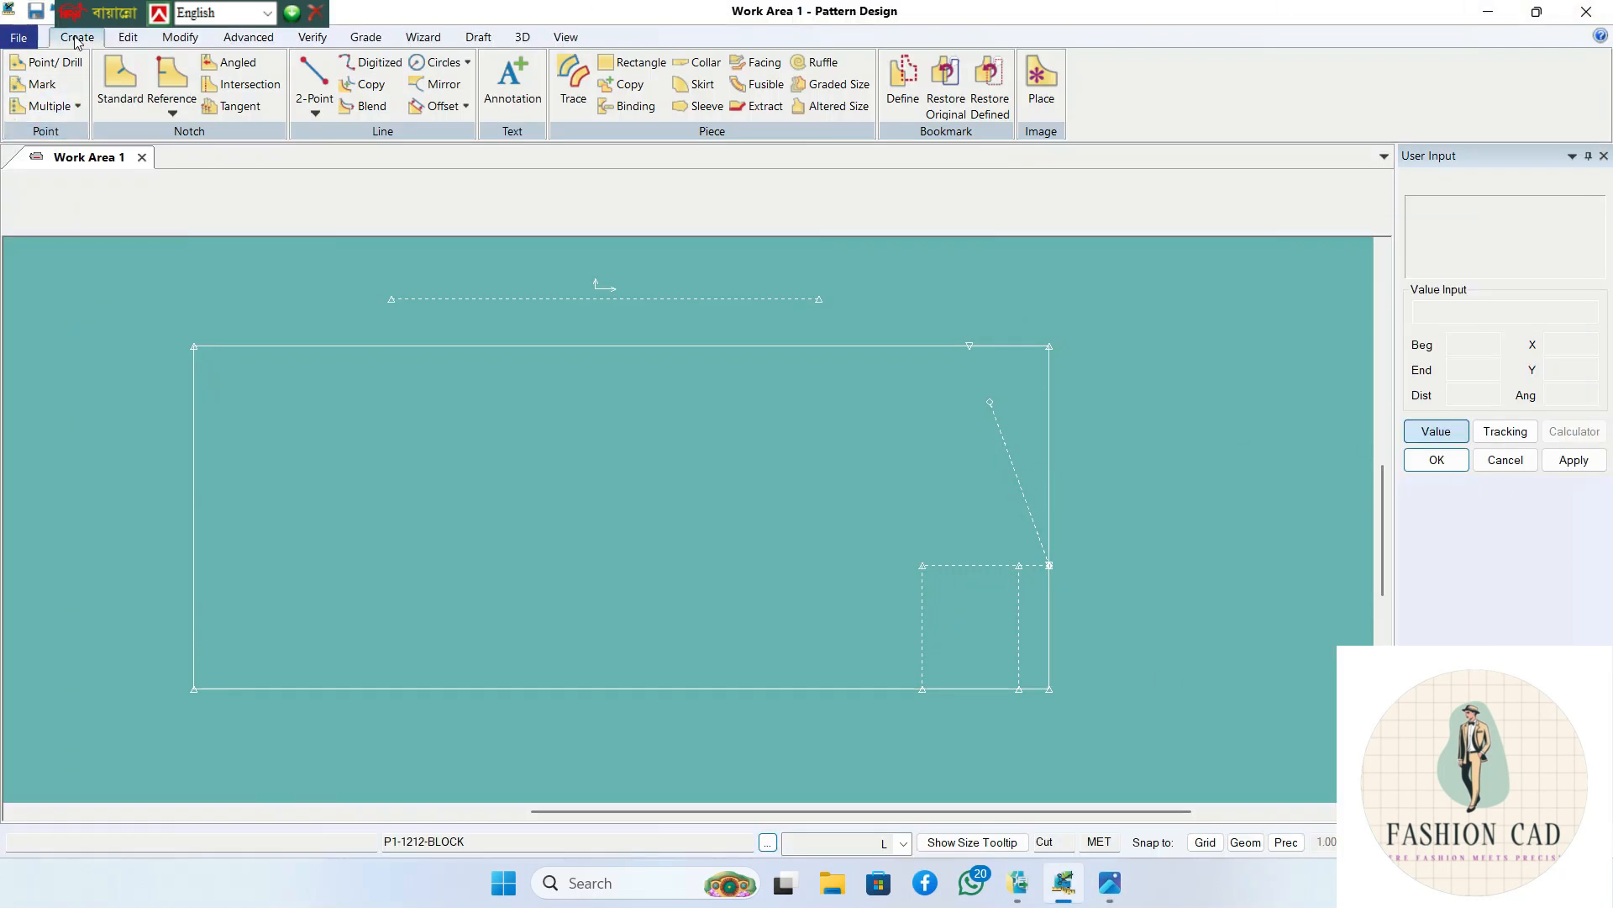
click(323, 82)
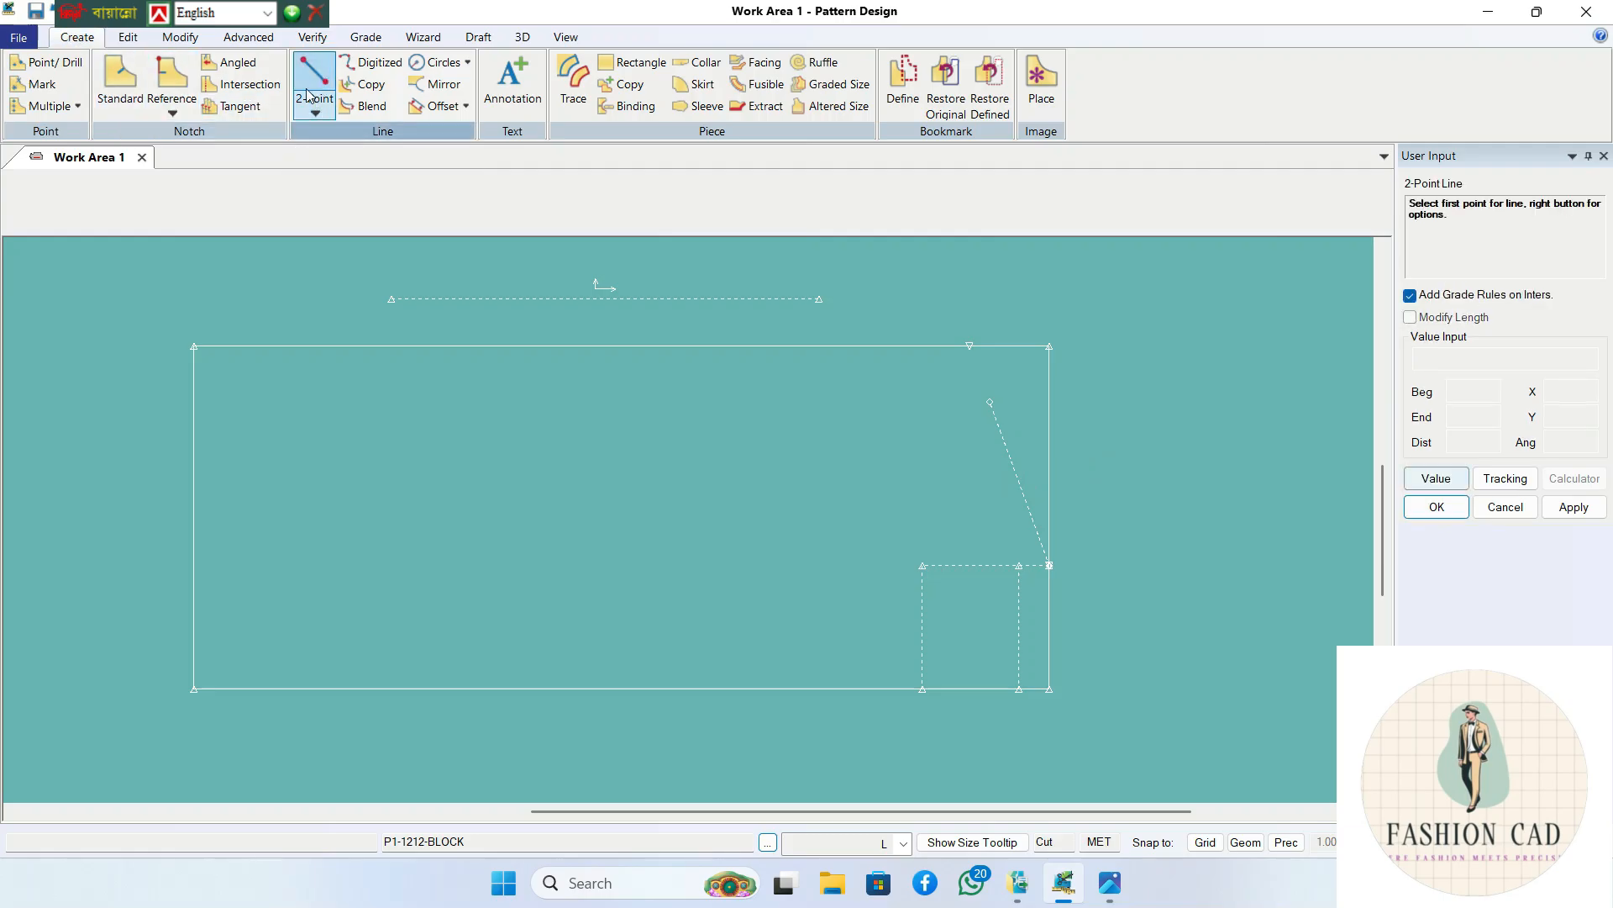
right_click(84, 319)
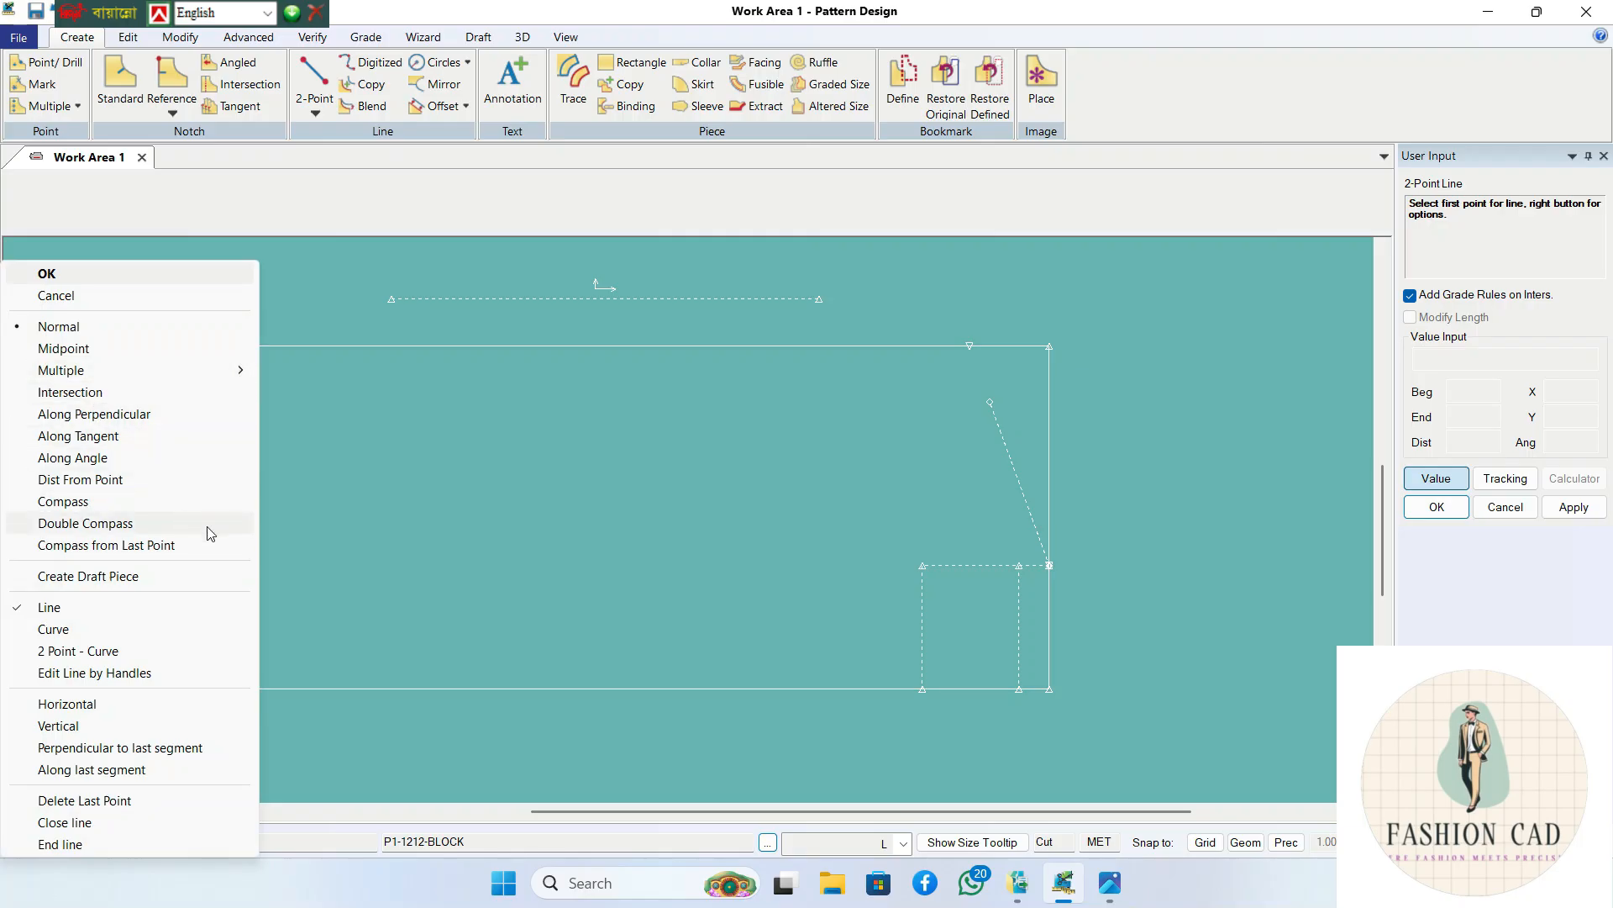
click(65, 508)
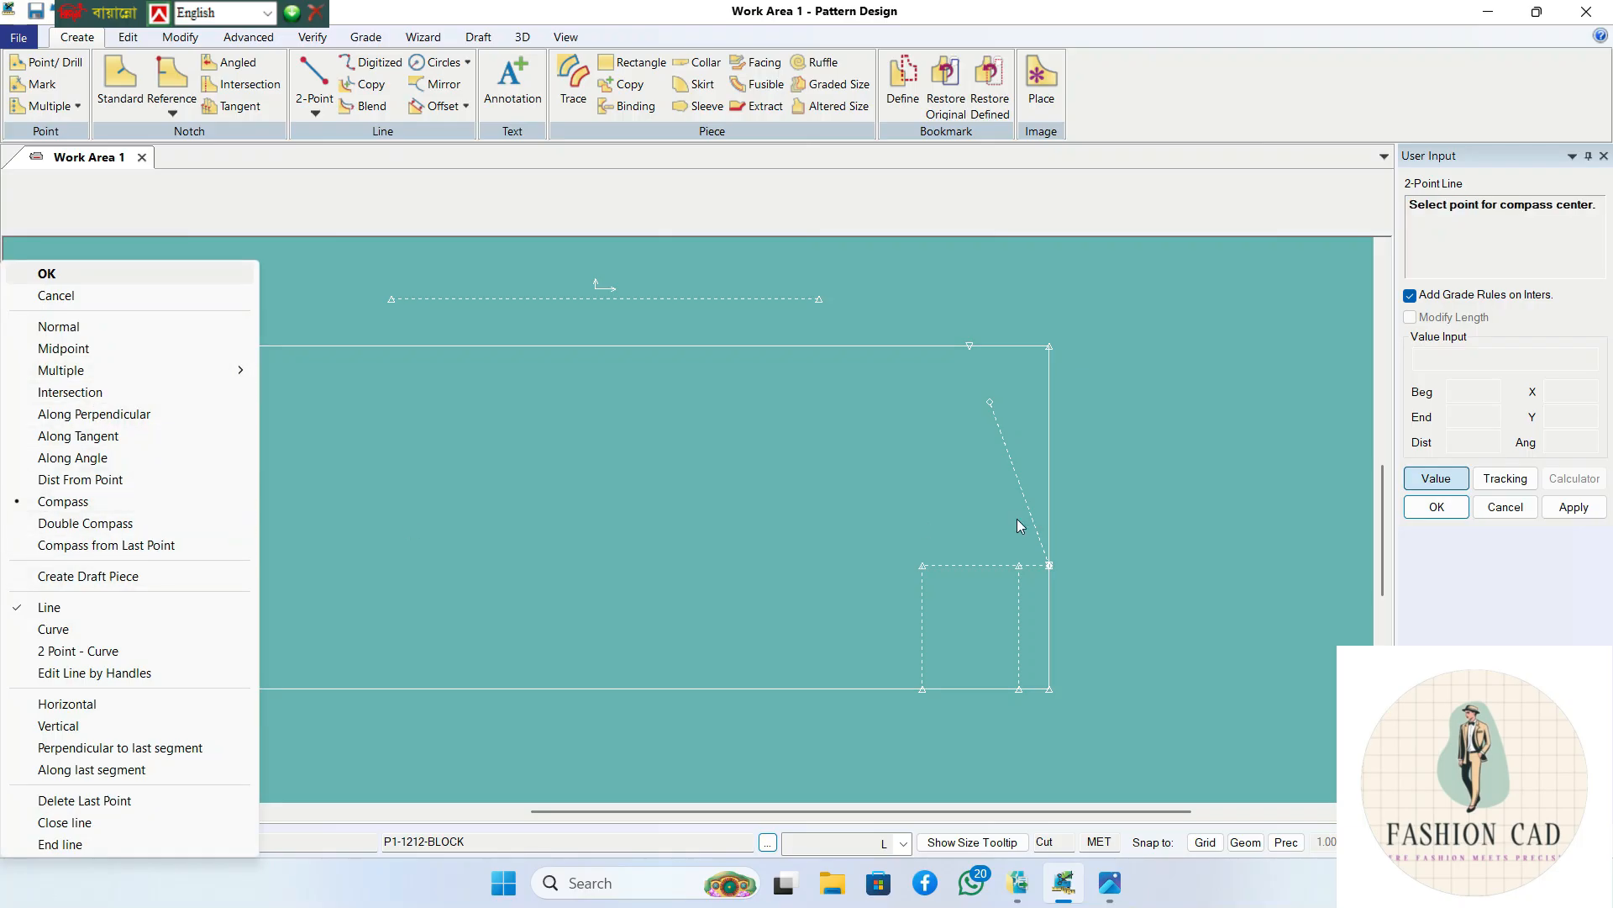
click(996, 402)
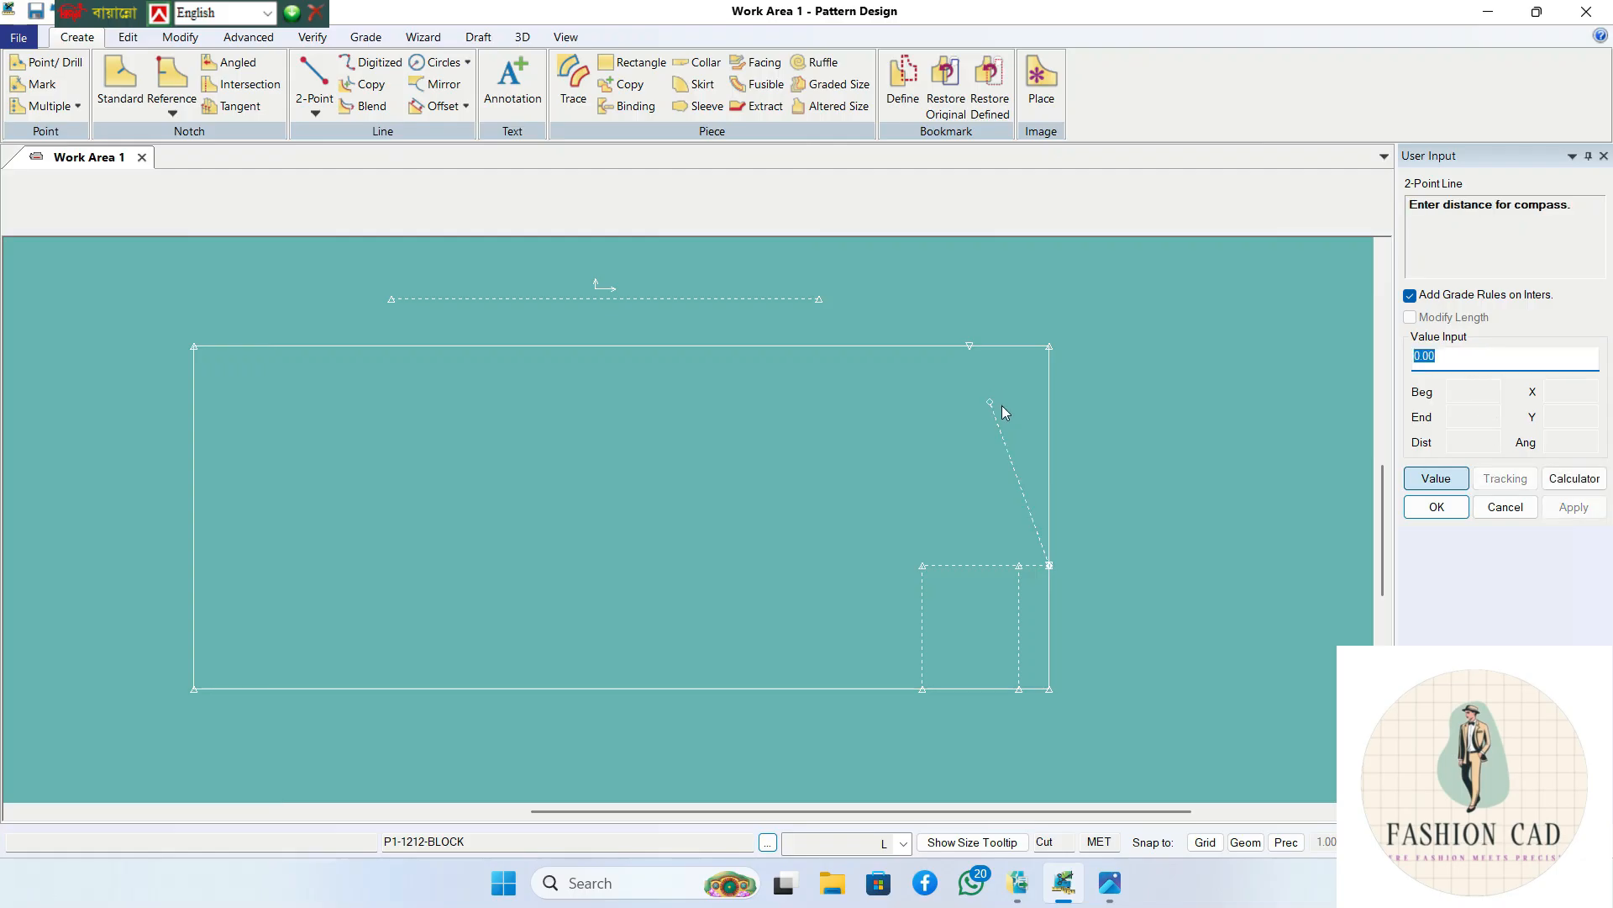
text(22)
key(Return)
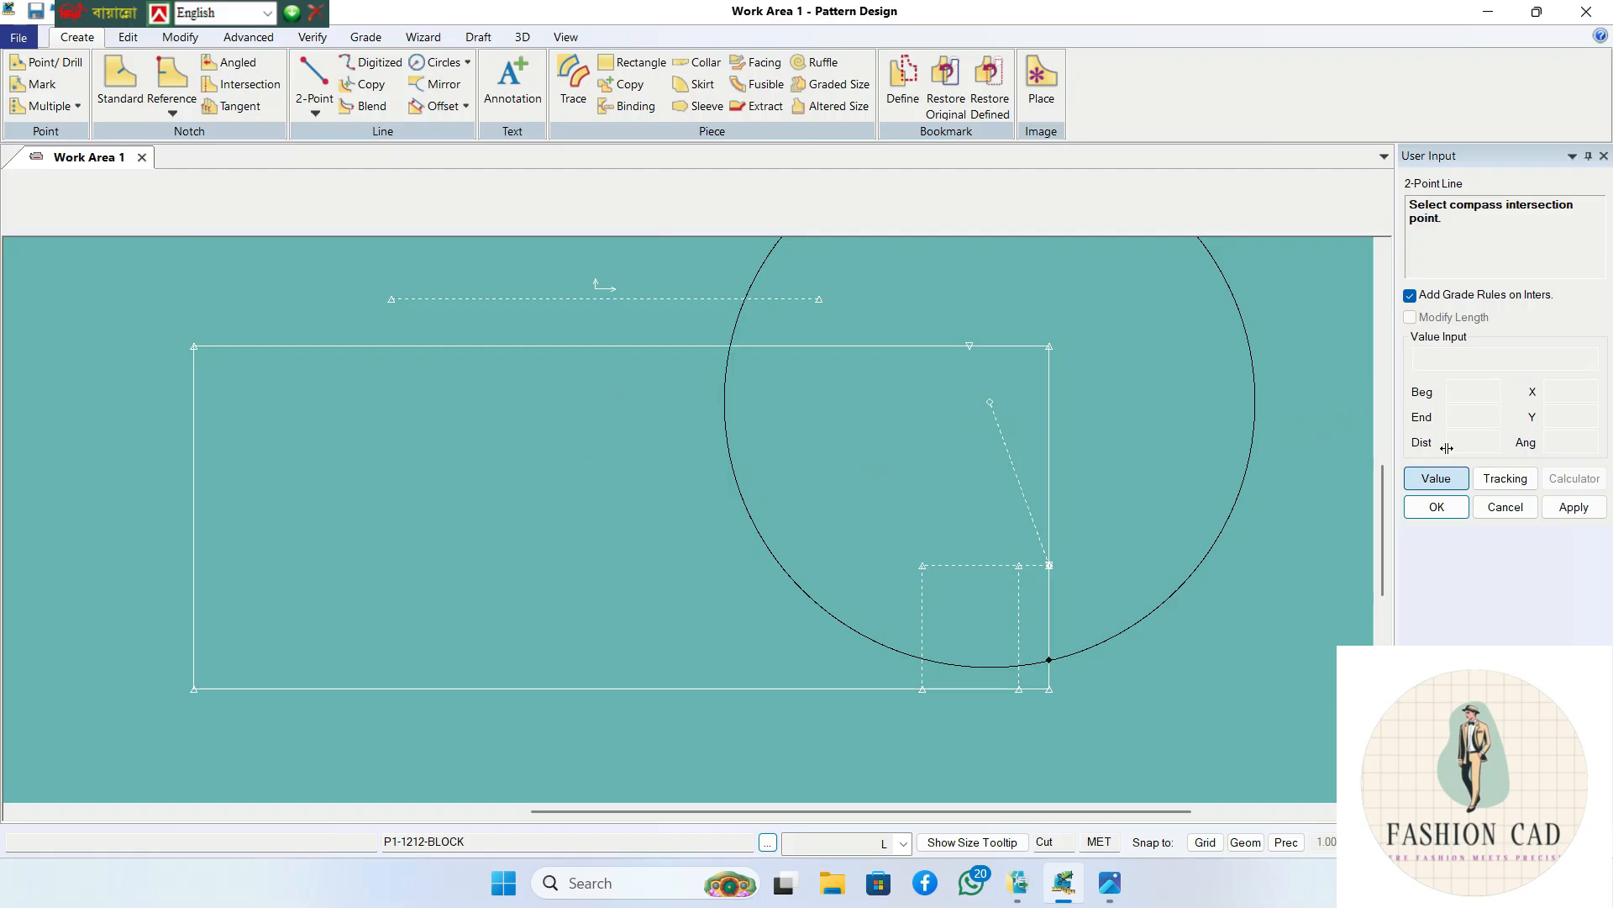
click(1444, 481)
- Draw a vertical chest line from the compass intersection on the rectangle's upper long edge down to its lower long edge
right_click(749, 387)
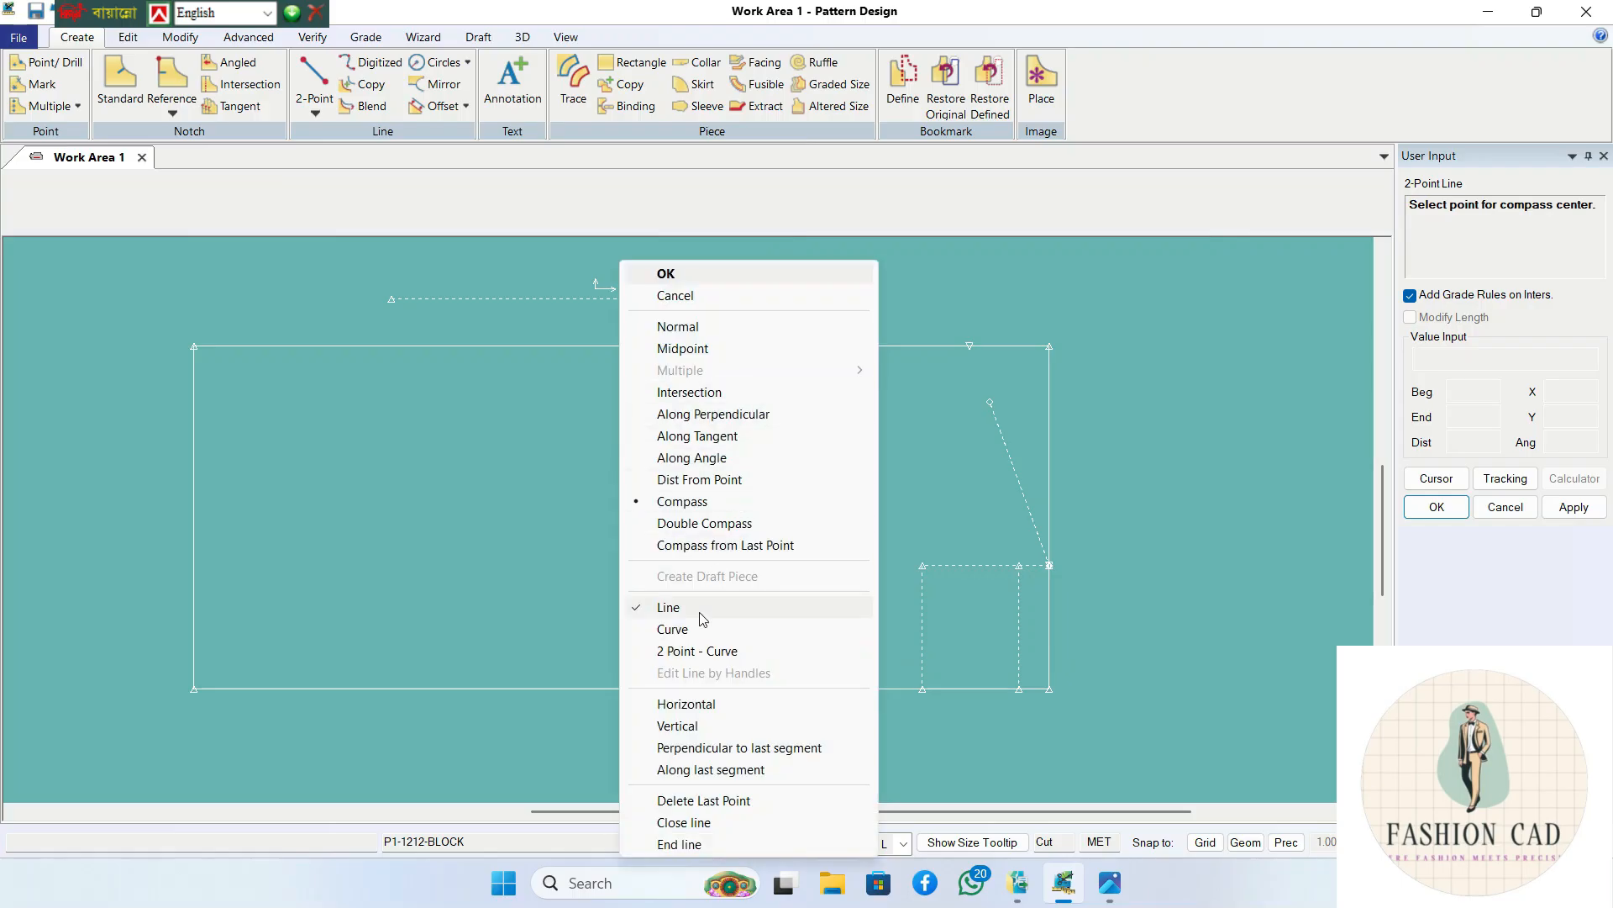
click(678, 726)
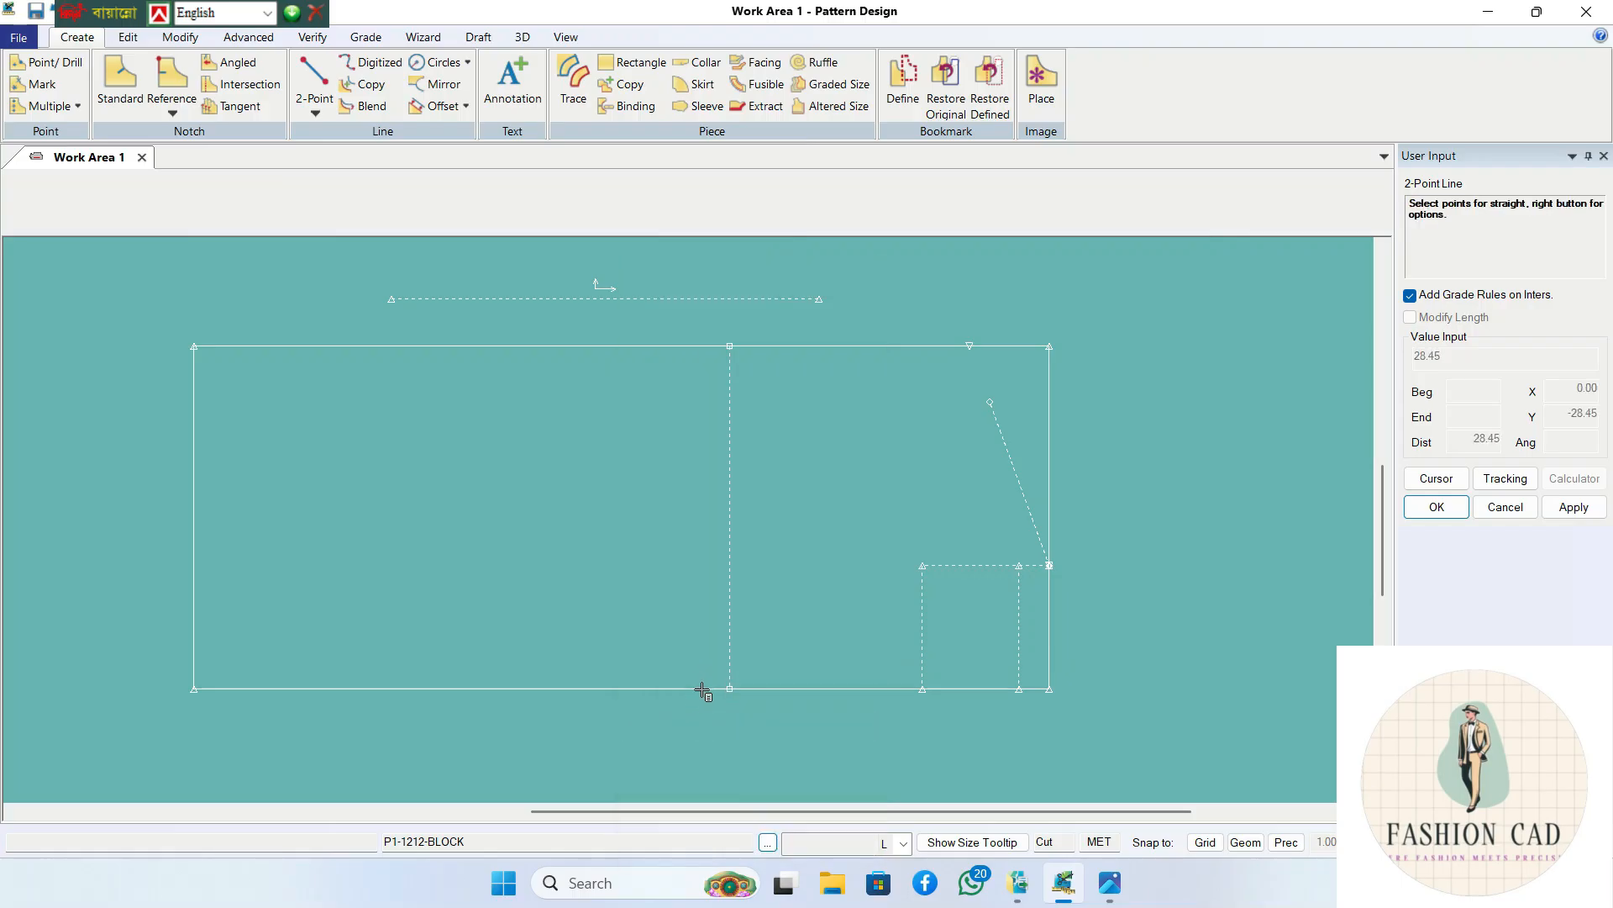
click(694, 692)
scroll(706, 444, up, 2)
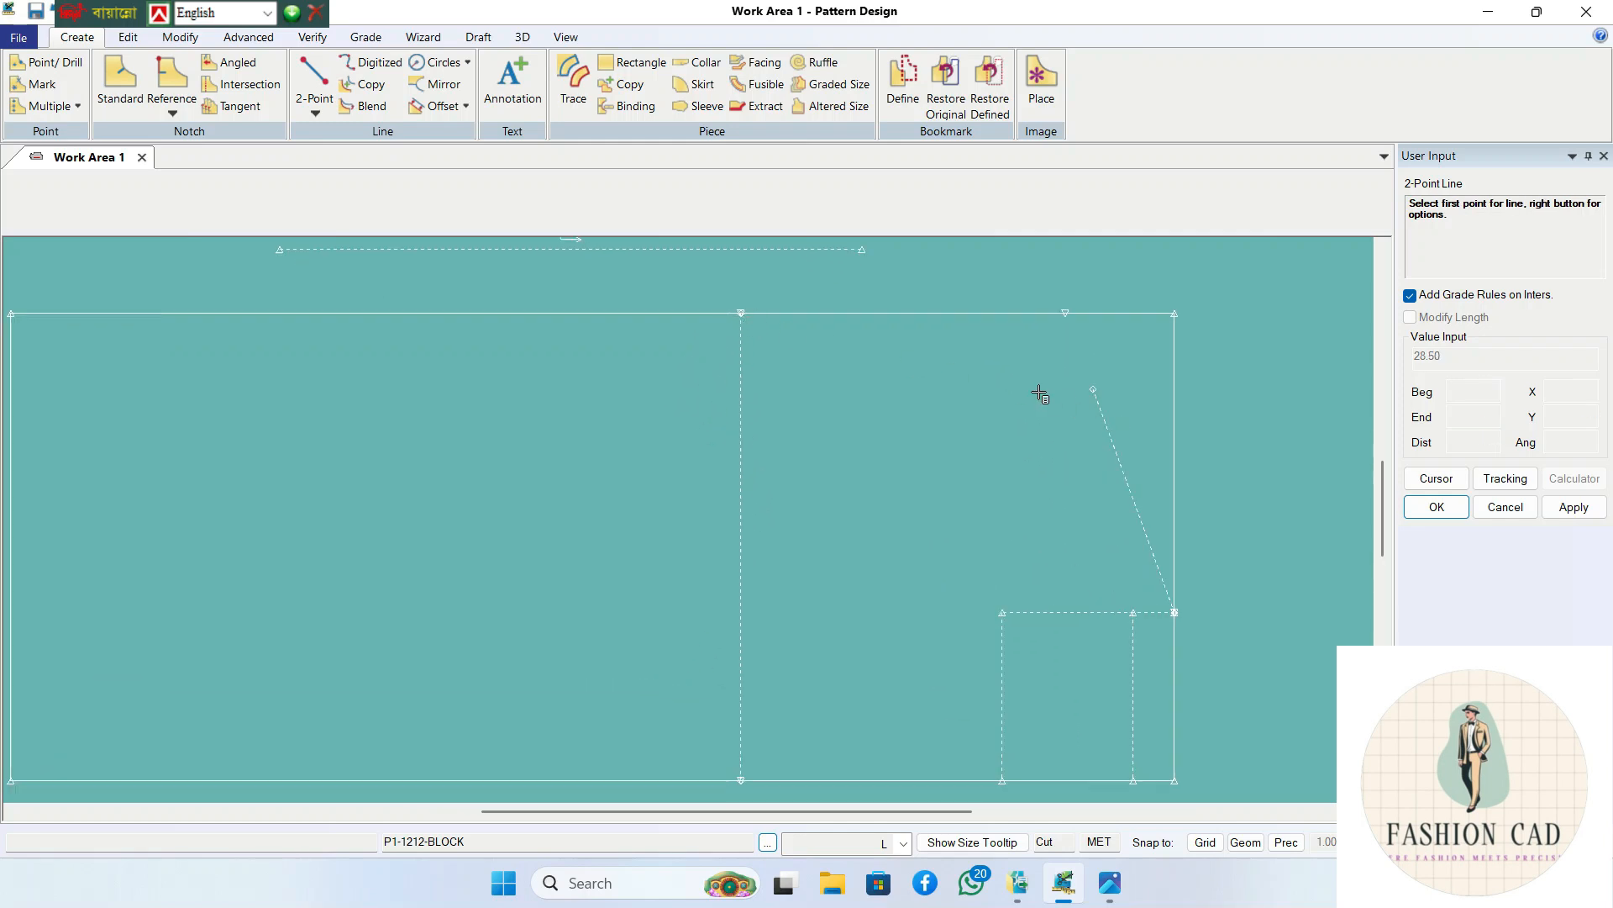
- Draw a straight armhole line from the chest line's upper end to the shoulder line's outer end
click(324, 107)
click(742, 313)
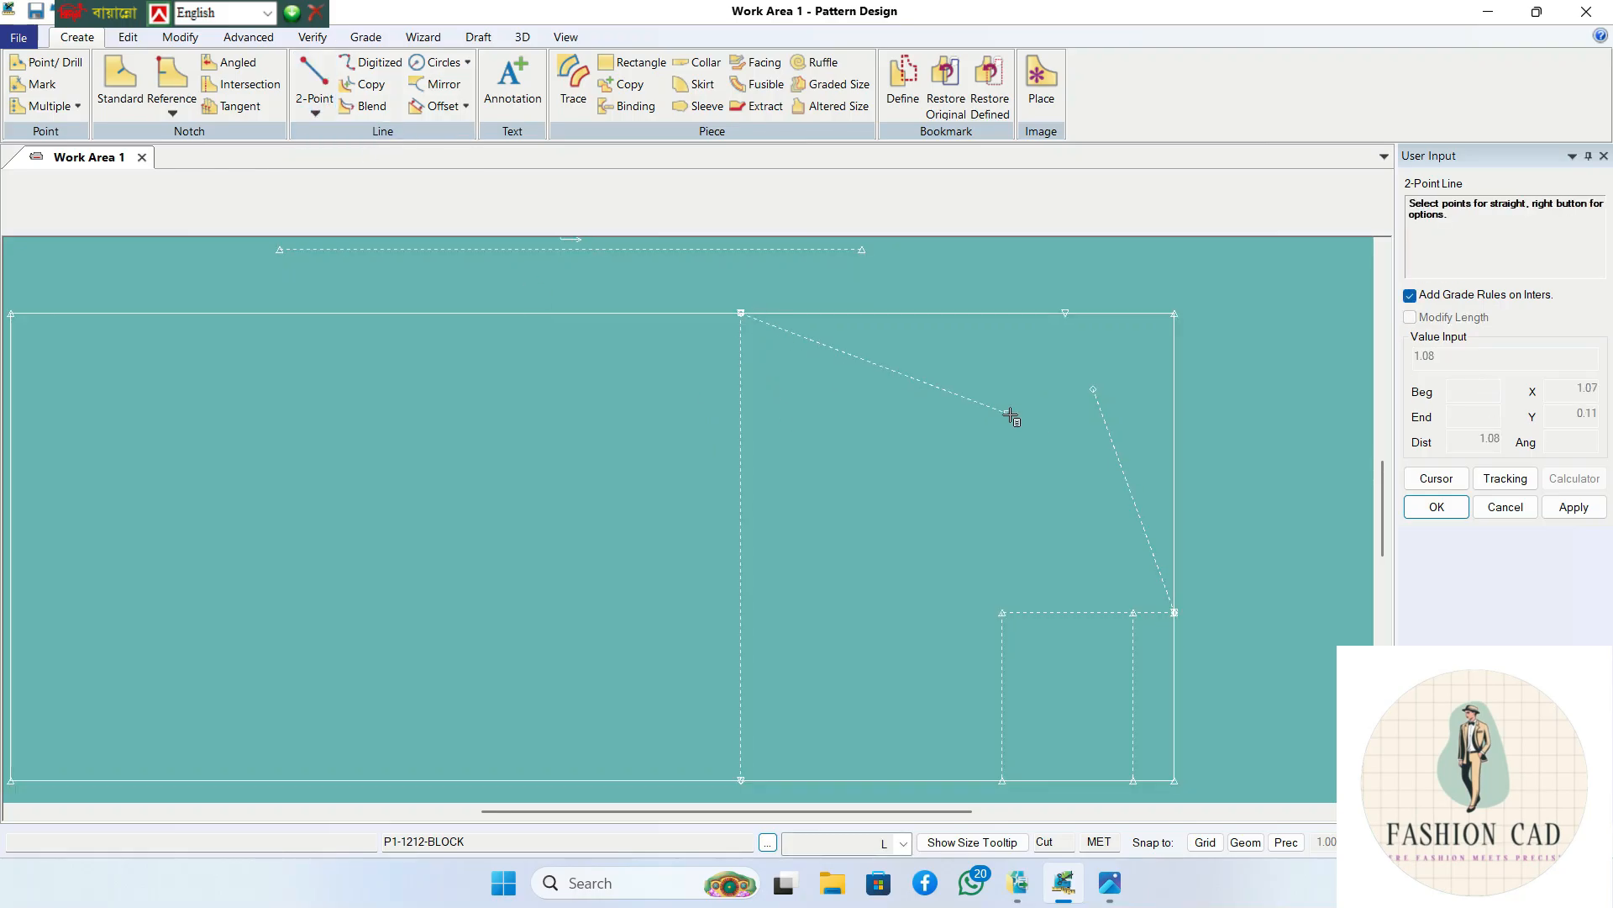
click(1092, 389)
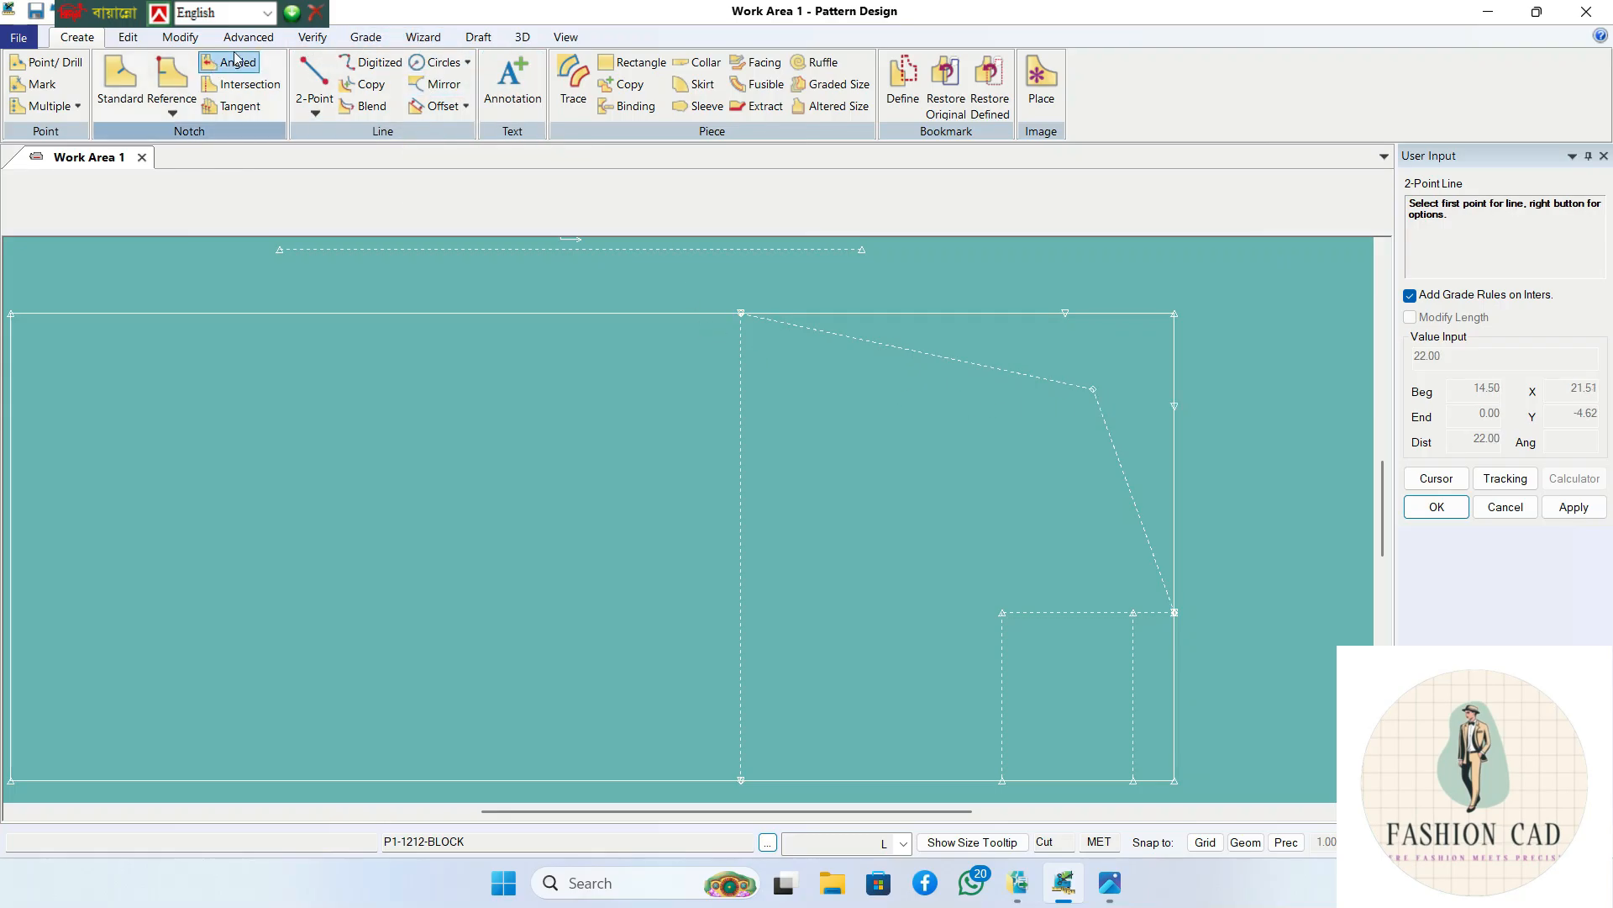
- Measure the straight armhole line's length and clear the measurement from the work area
click(311, 37)
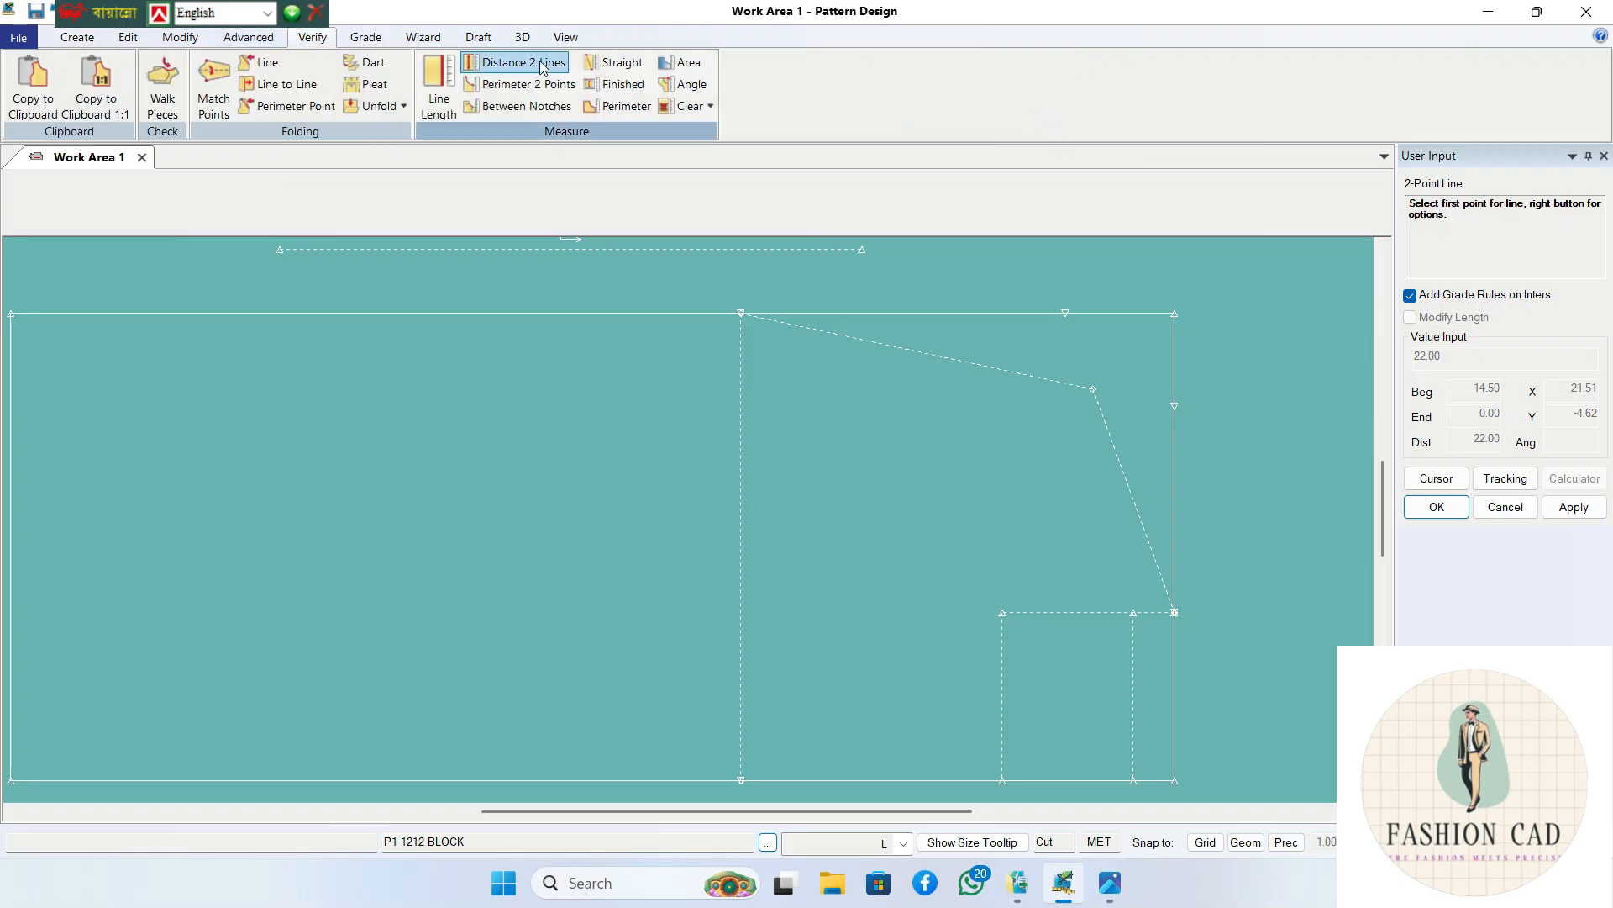
key(Escape)
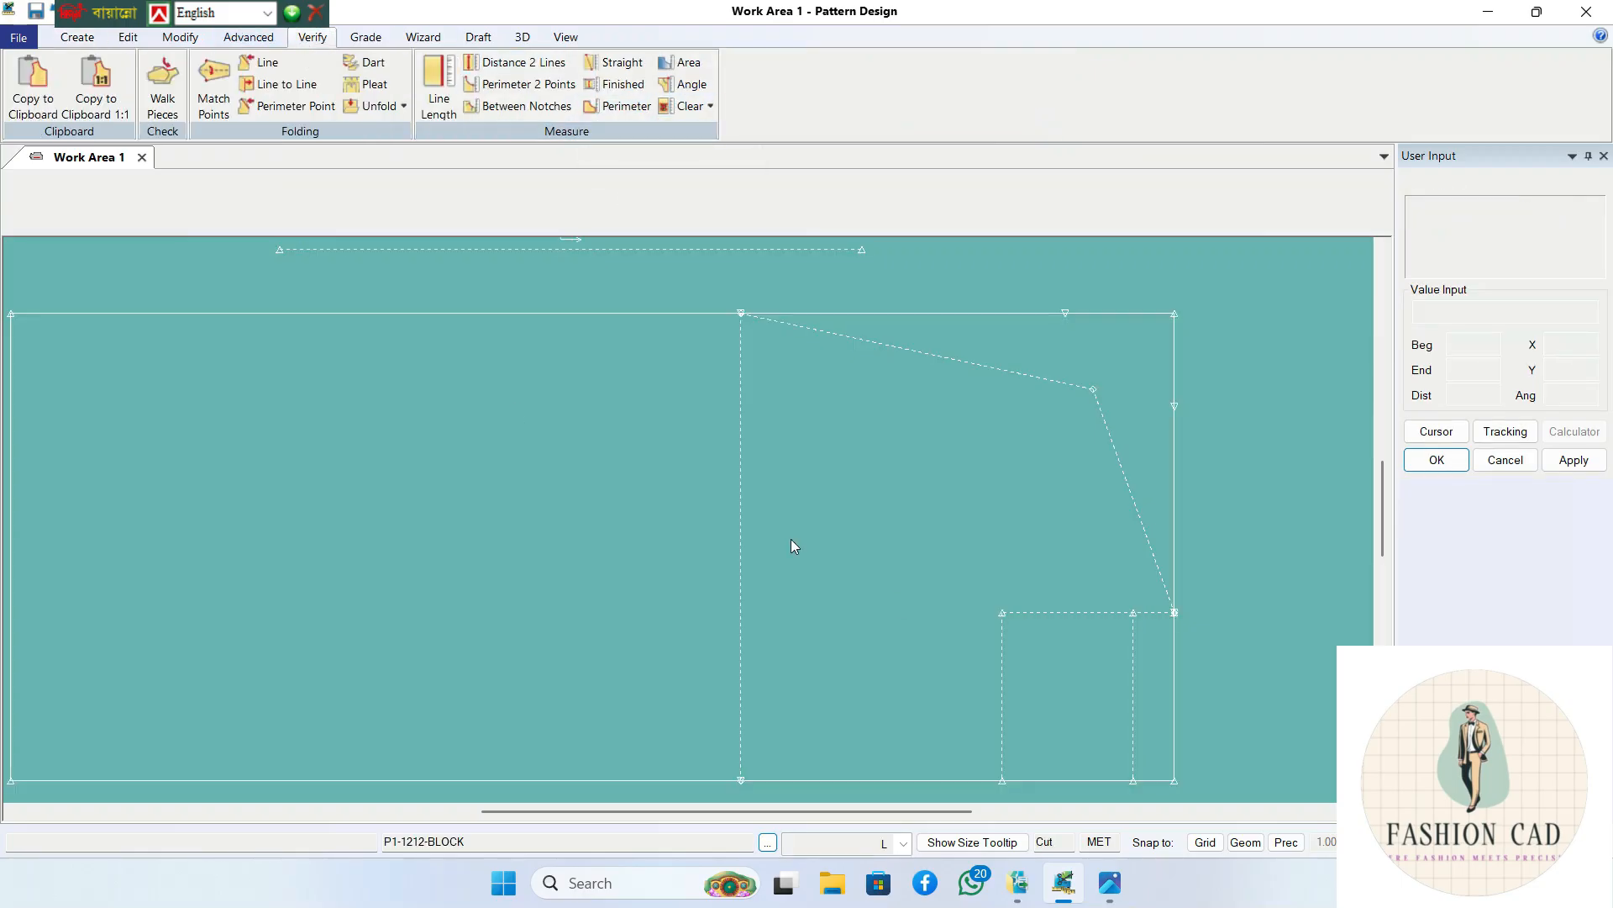
click(439, 88)
right_click(981, 408)
click(982, 409)
scroll(978, 413, down, 1)
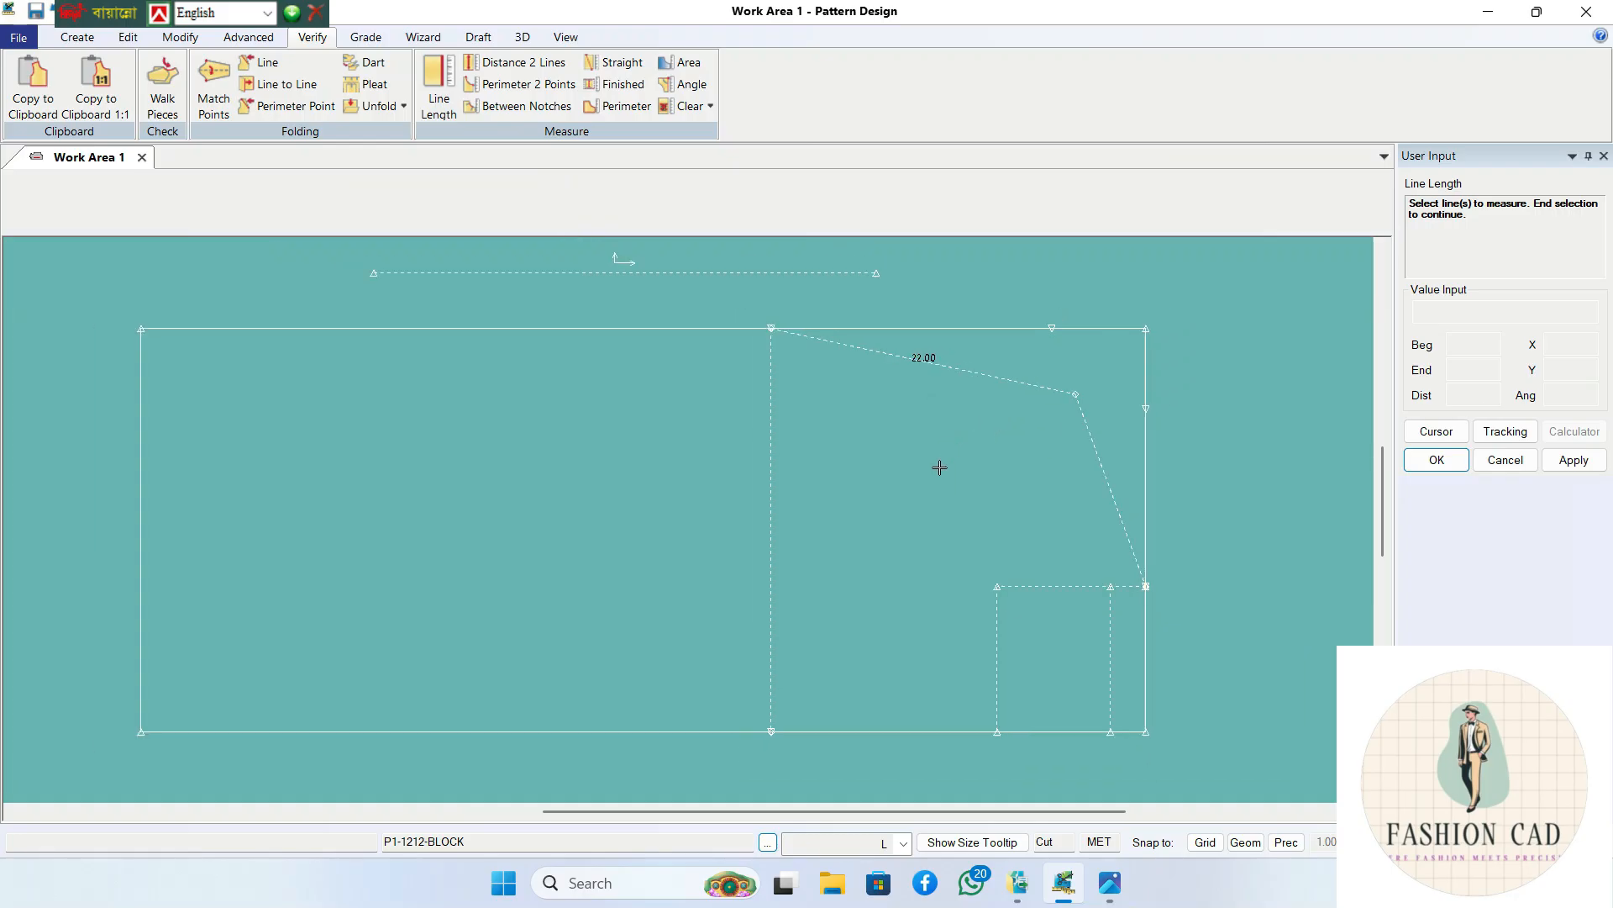
right_click(892, 463)
click(893, 463)
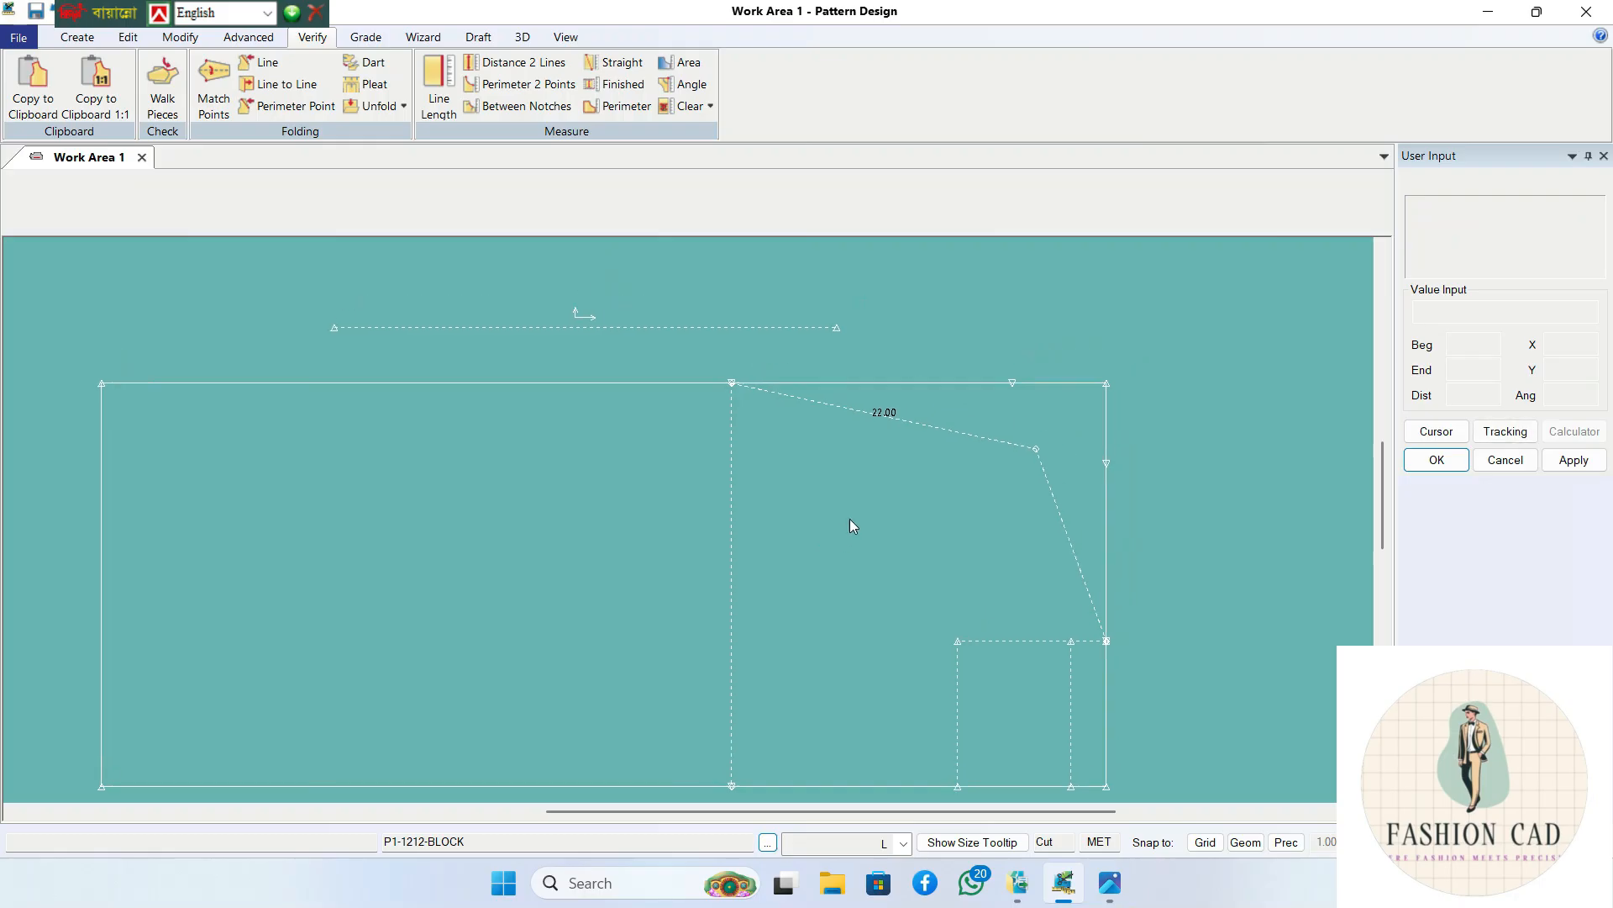
click(683, 109)
middle_drag(878, 489, 914, 458)
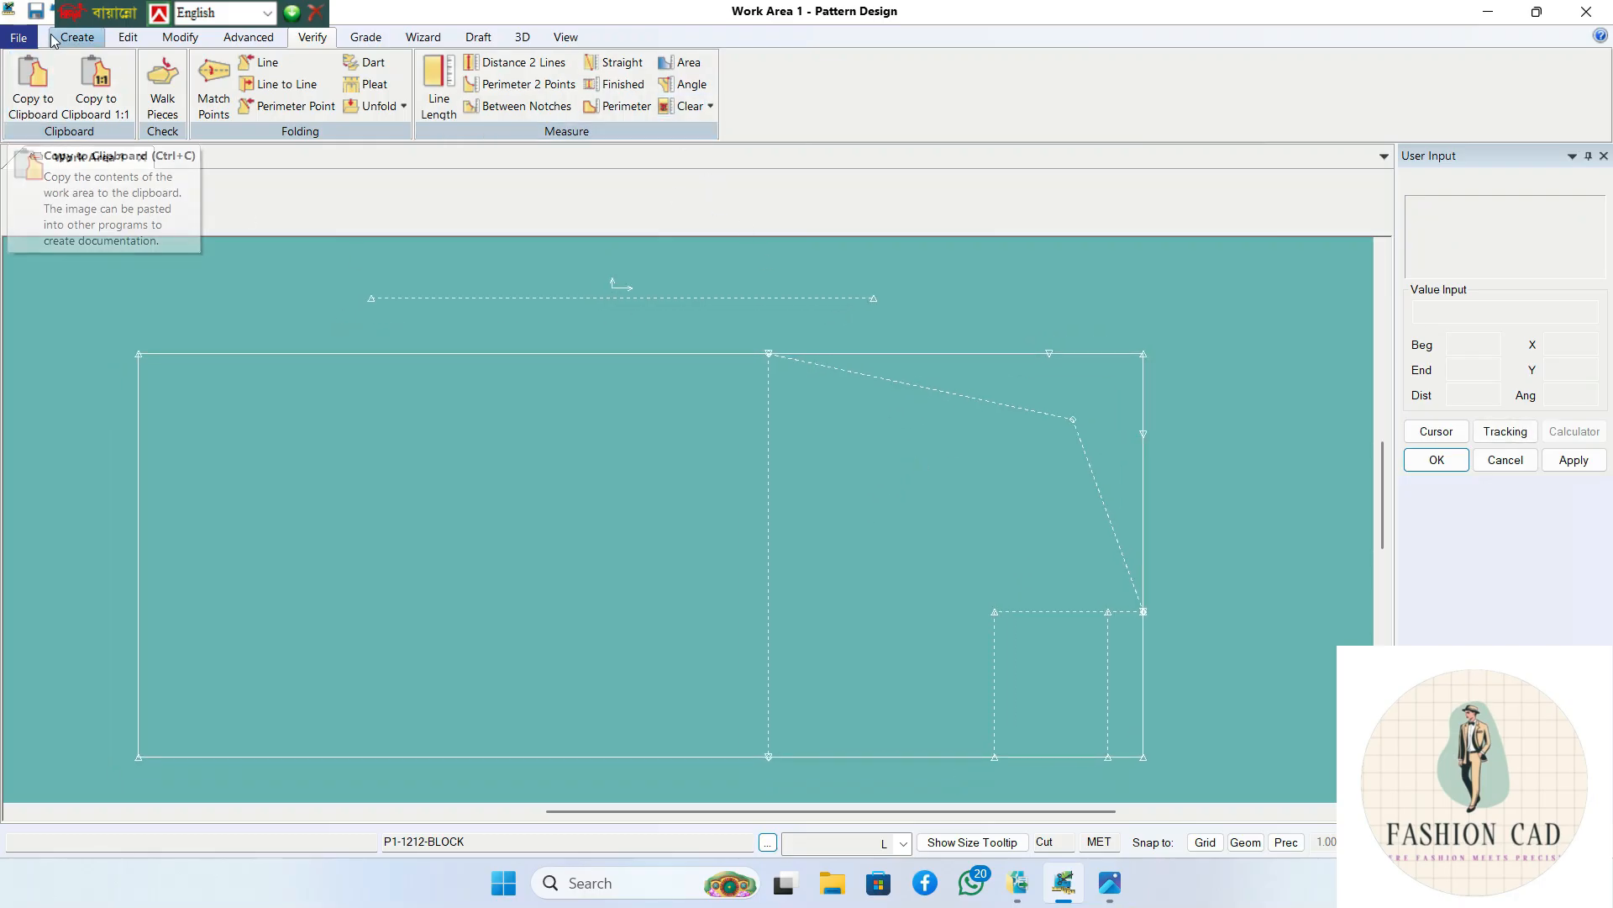
- Delete the straight armhole line between the chest line's upper end and the shoulder line's outer end
click(180, 37)
click(28, 109)
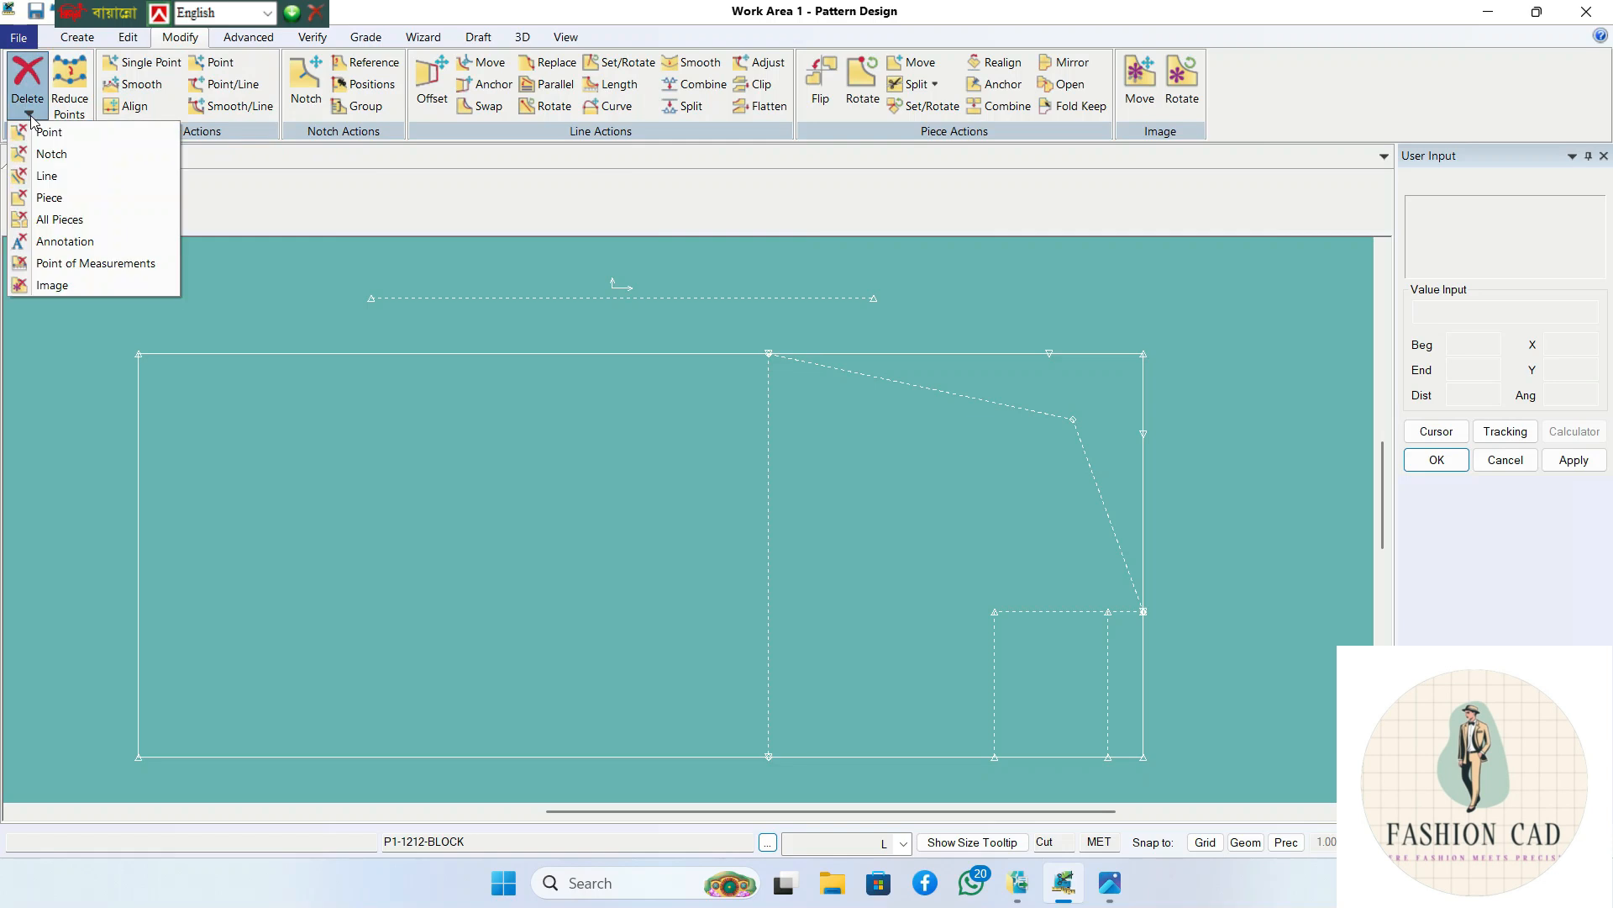
click(42, 179)
click(966, 397)
right_click(957, 408)
click(936, 432)
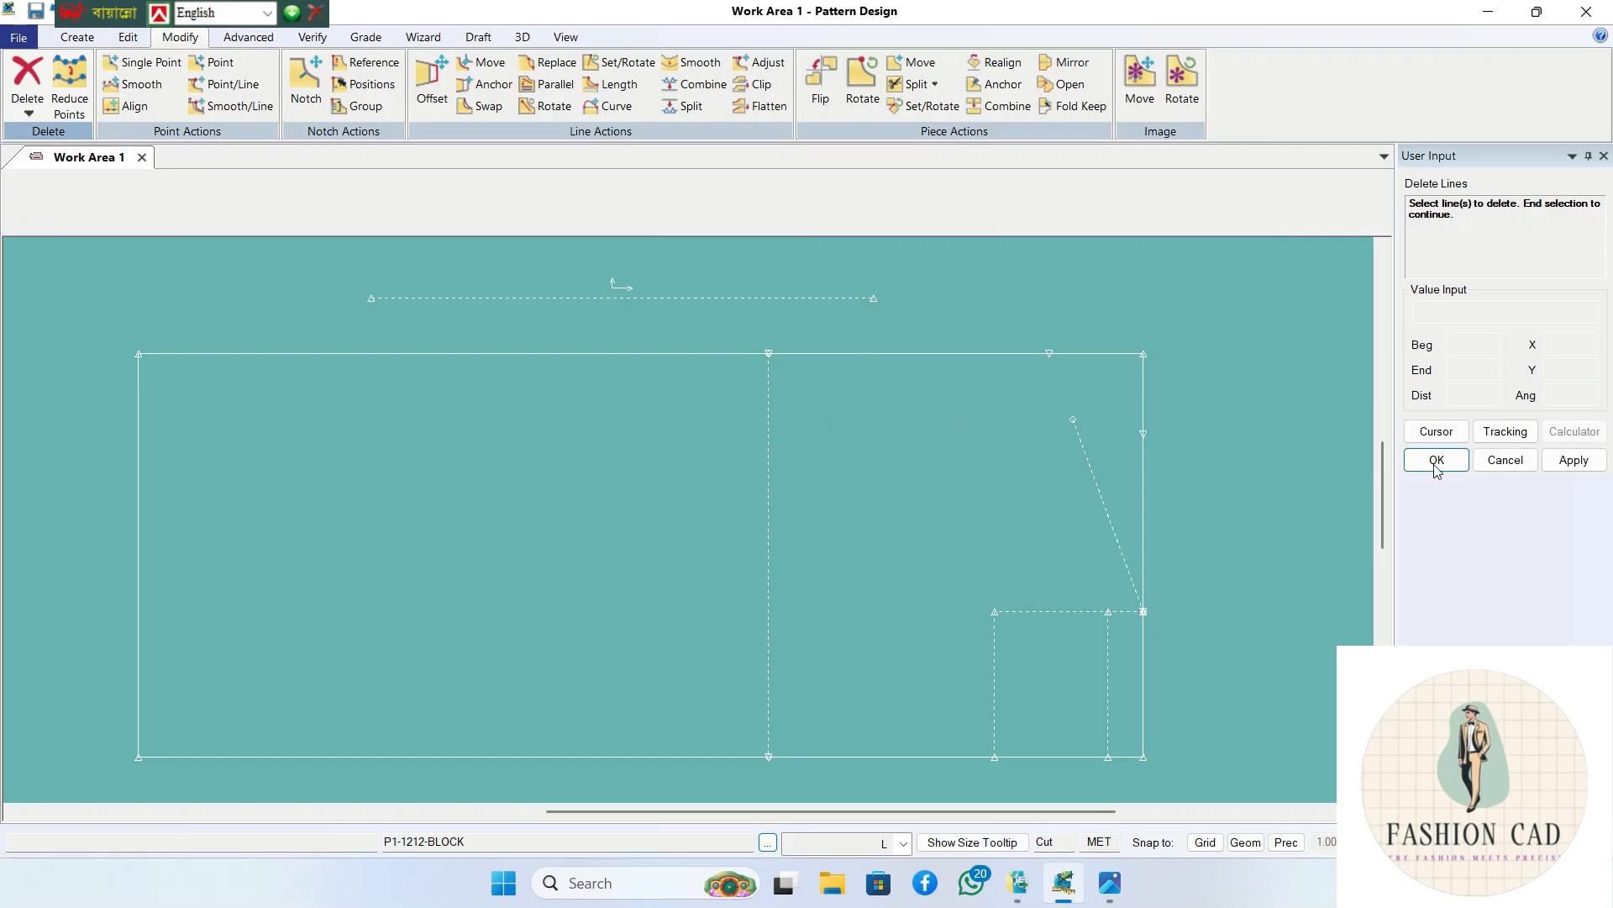
- Consult the measurement sheet image, return to the T-shirt block, and finish the line deletion
drag(1383, 466, 1382, 491)
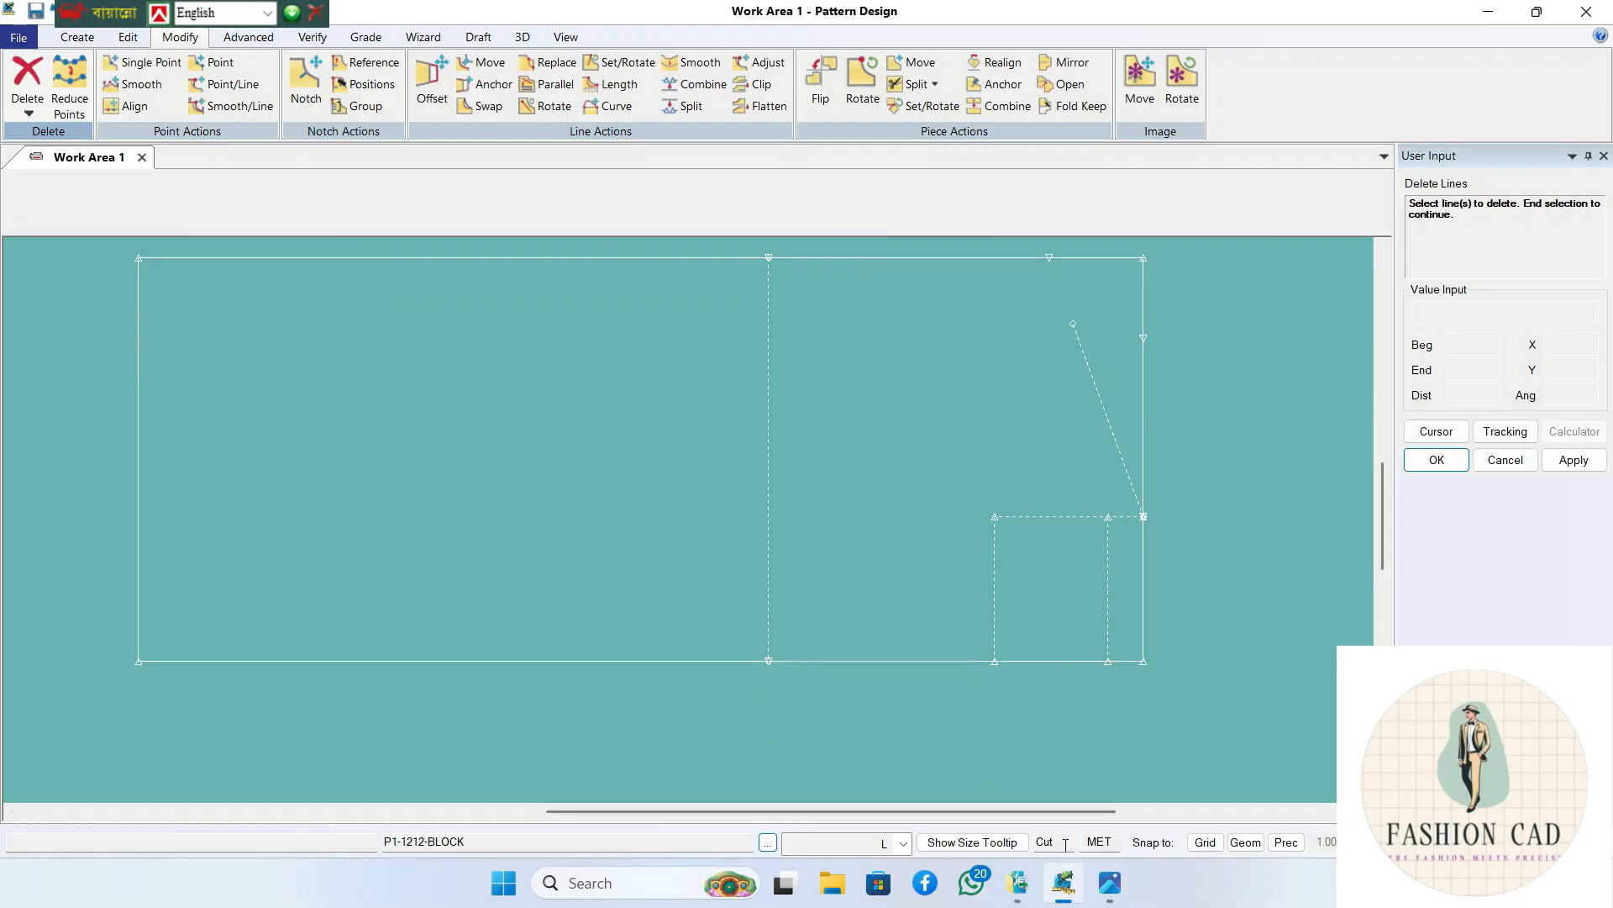
click(1100, 782)
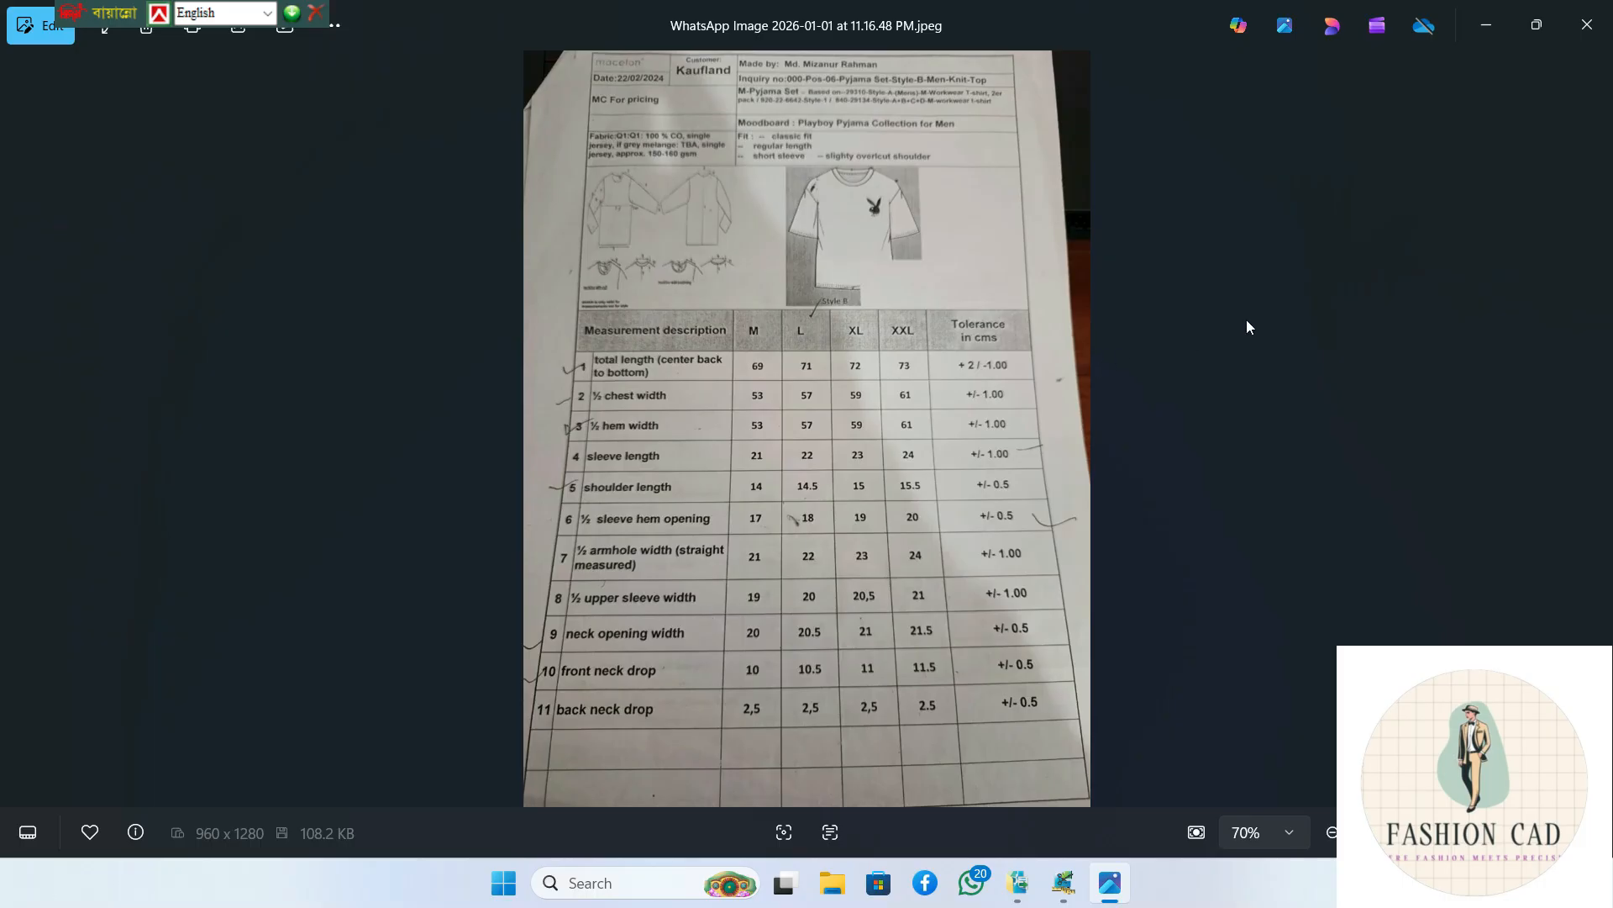
click(1488, 28)
scroll(1026, 454, up, 2)
right_click(1051, 454)
click(1052, 458)
scroll(928, 458, down, 2)
middle_drag(752, 440, 760, 489)
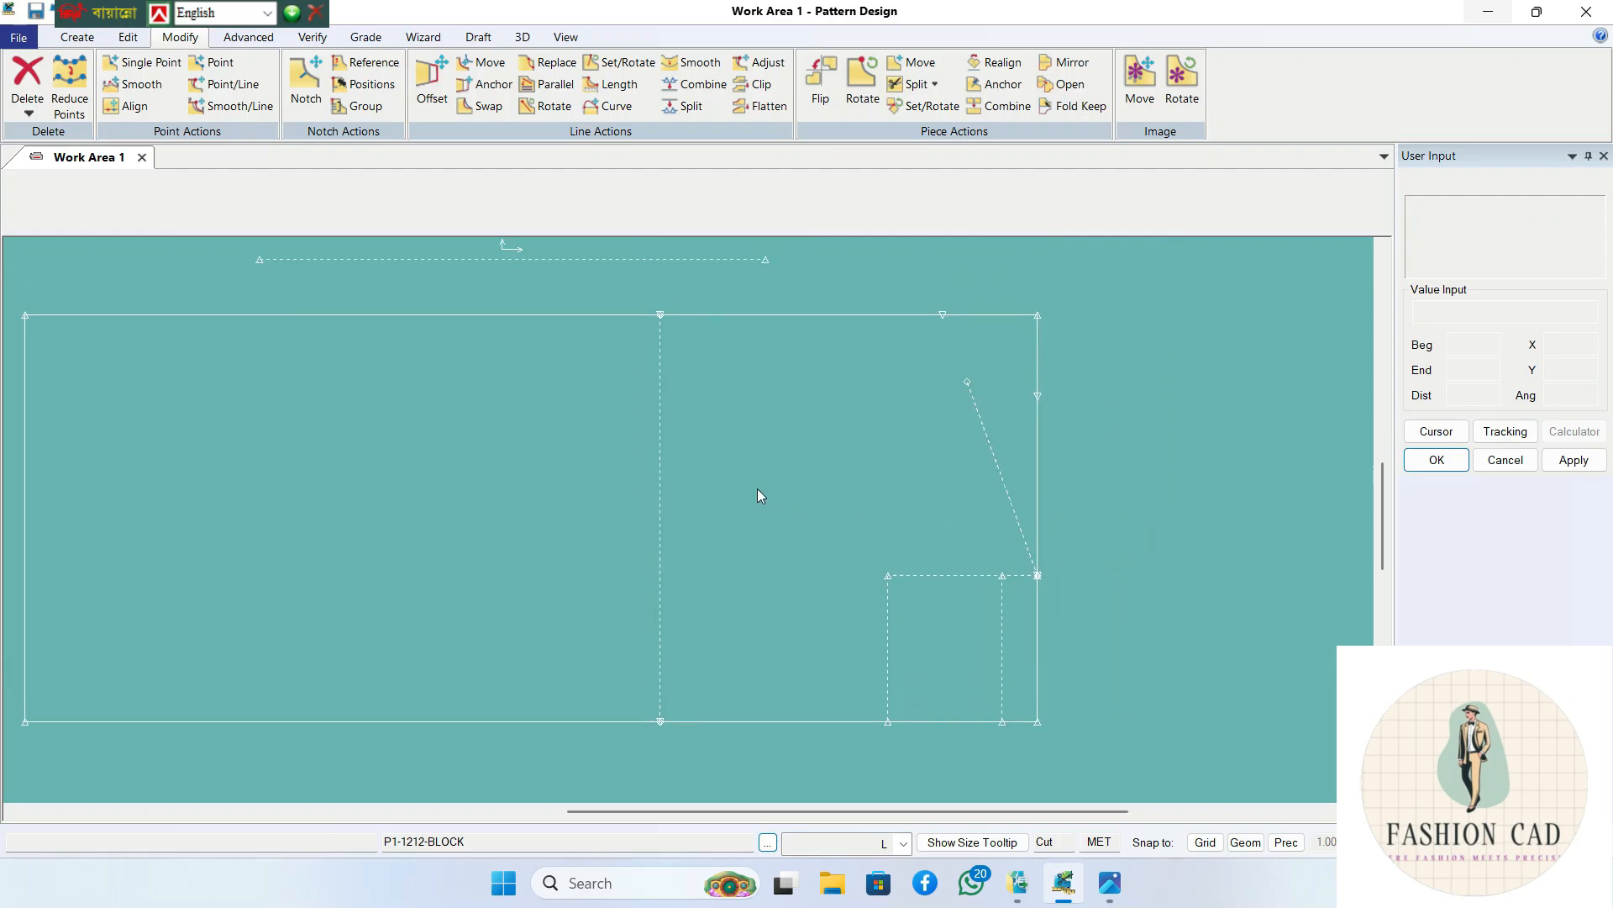
- Draw two half perpendicular guide lines on the shoulder line, one from its outer end and one from its neck end, both towards the body
click(82, 39)
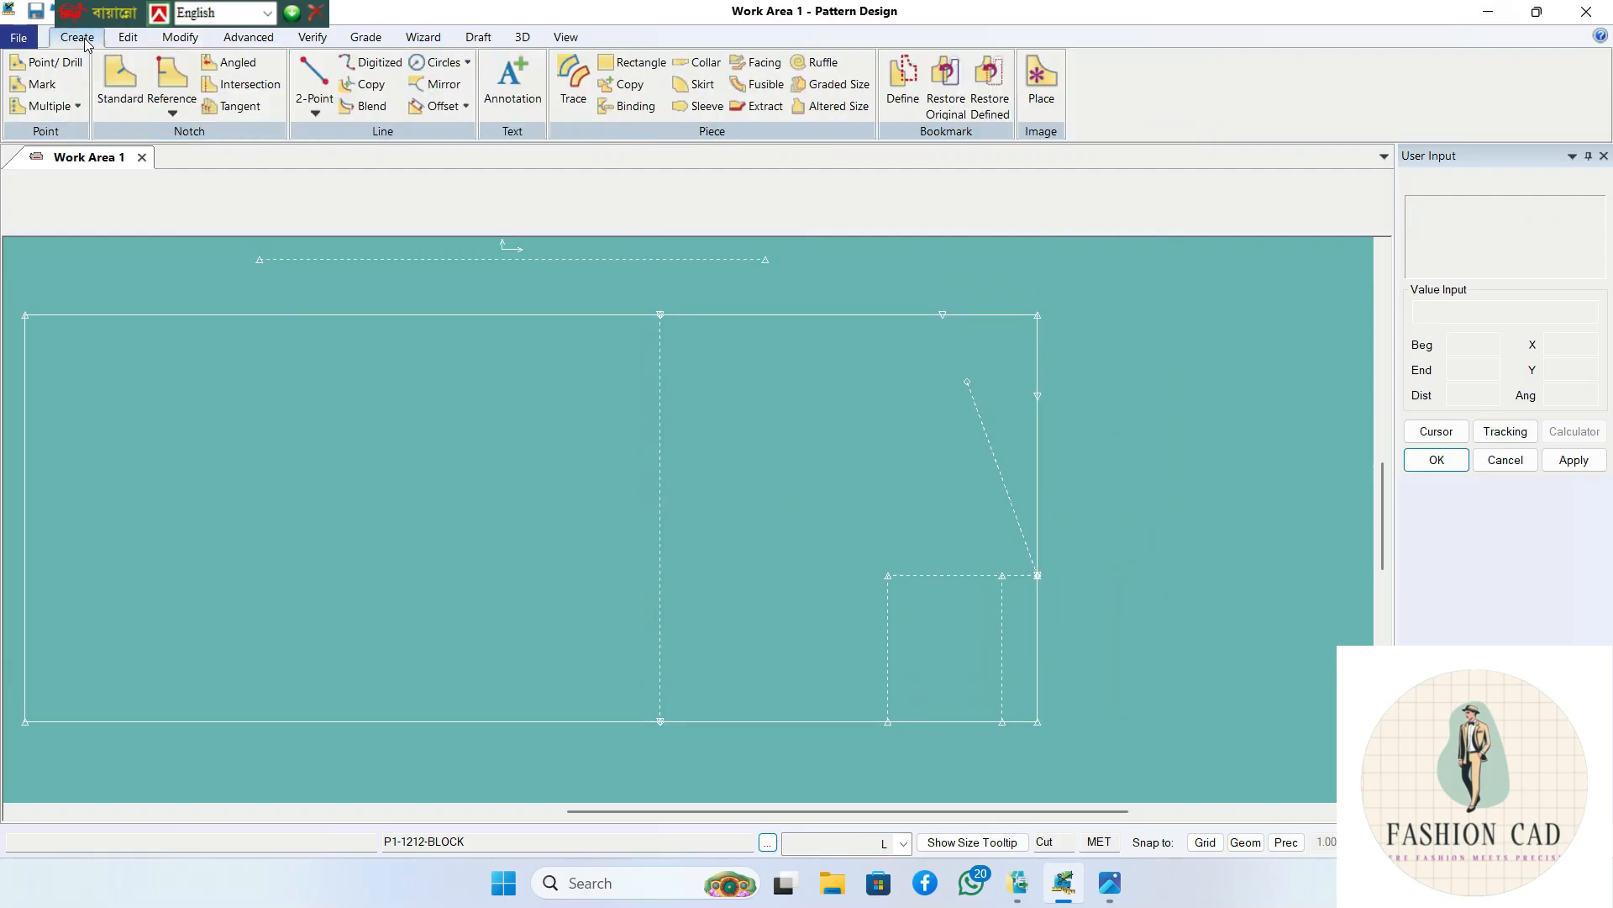
click(316, 114)
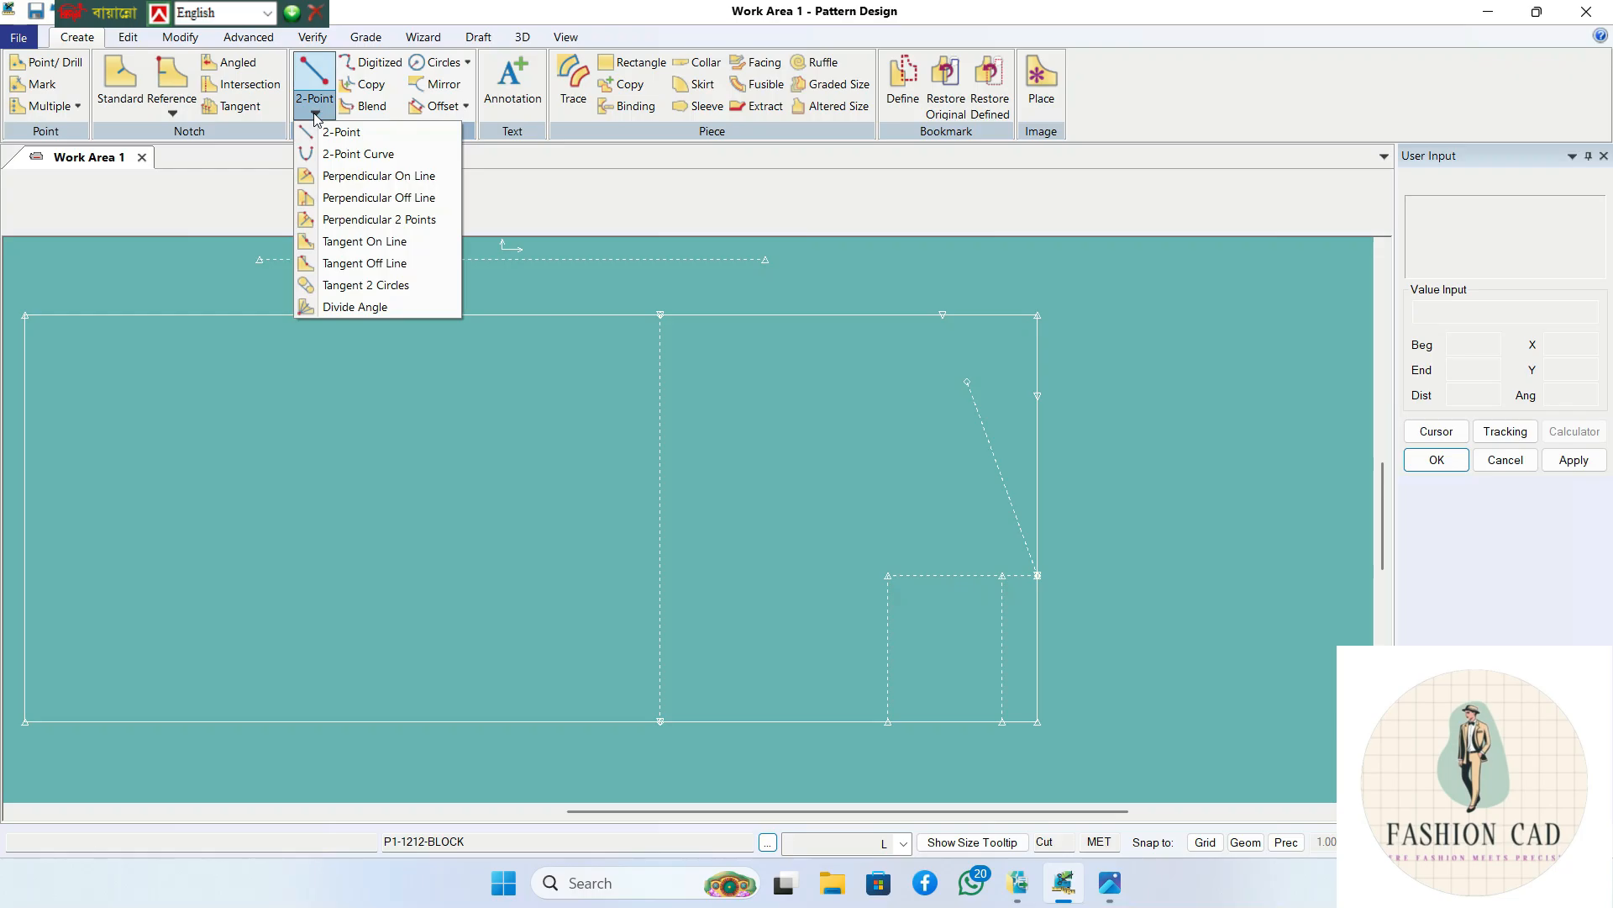
click(353, 176)
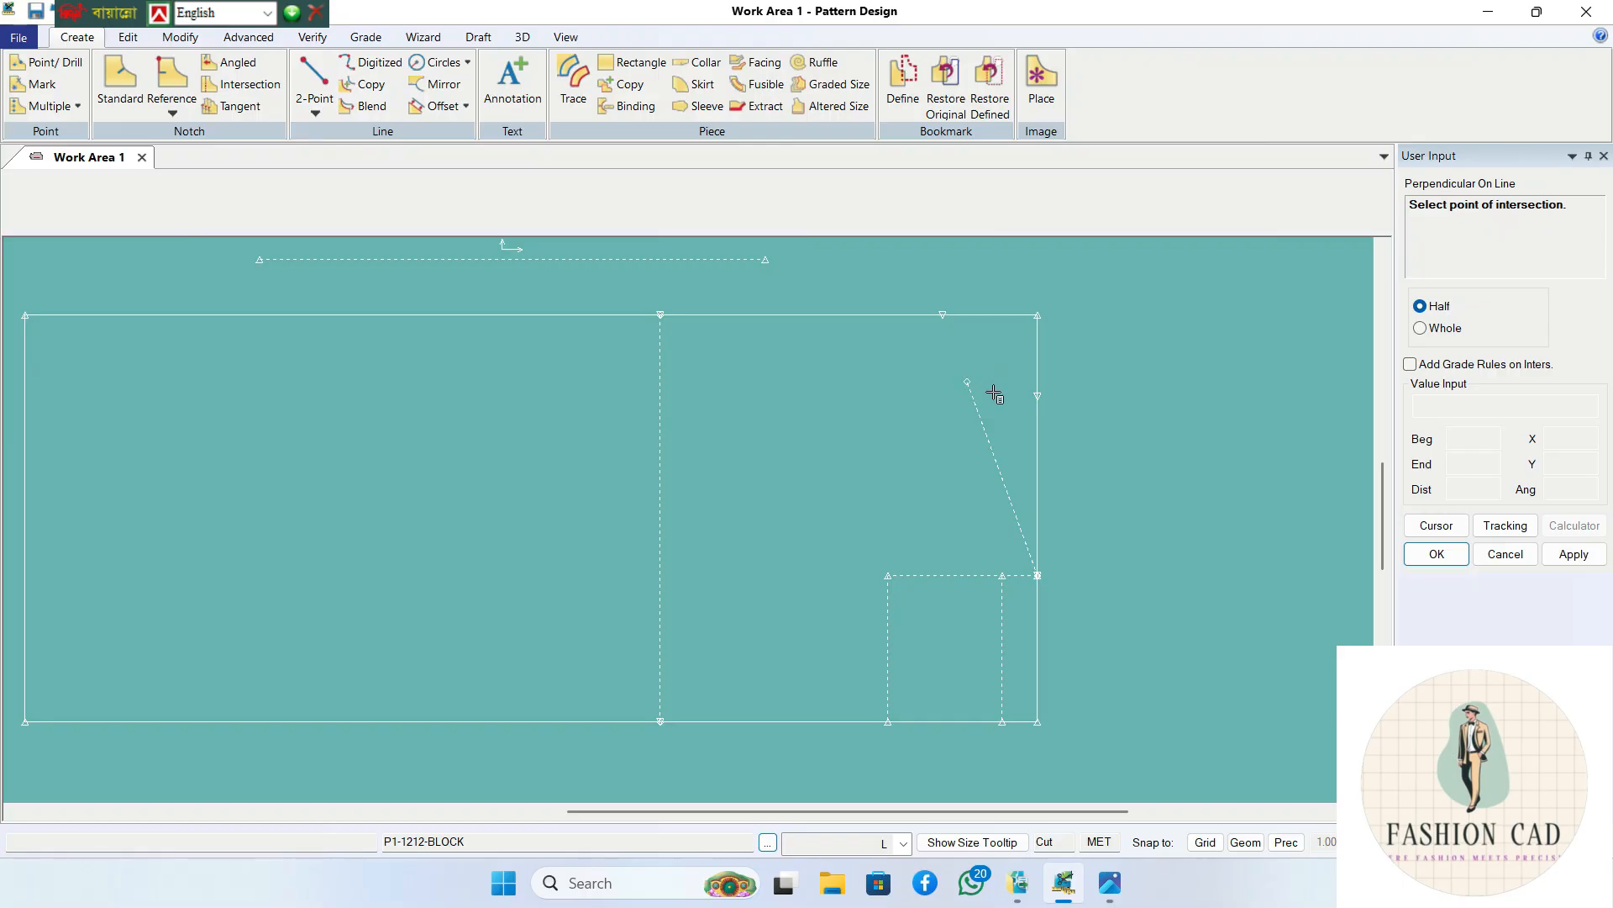
click(968, 383)
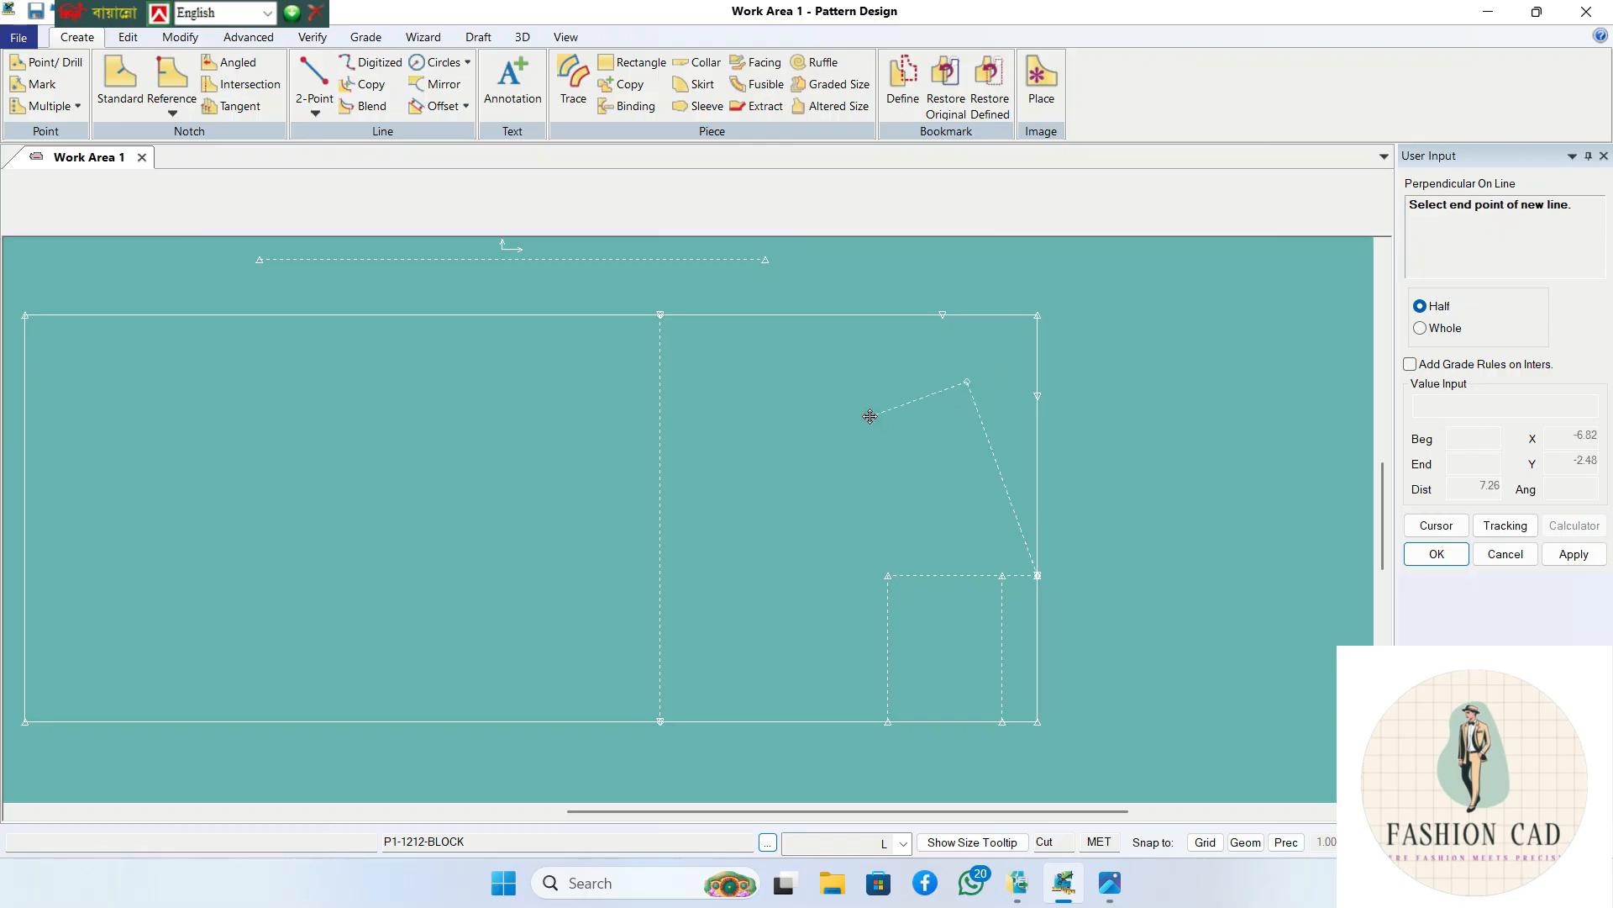
click(804, 442)
scroll(1009, 616, up, 1)
click(1046, 563)
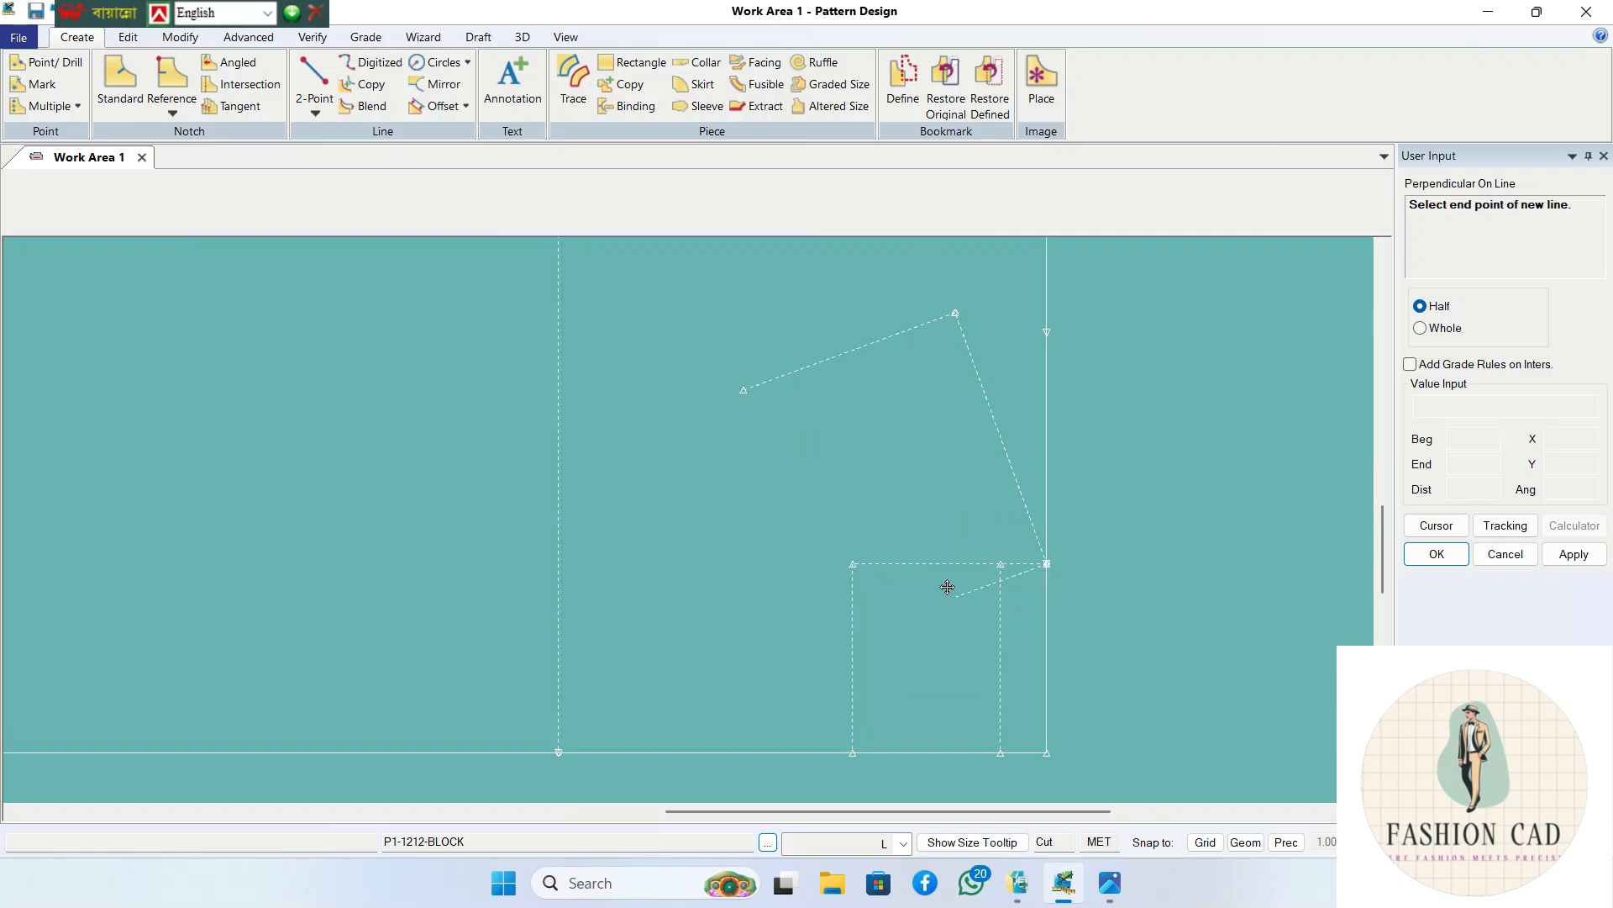
click(853, 628)
scroll(815, 605, down, 2)
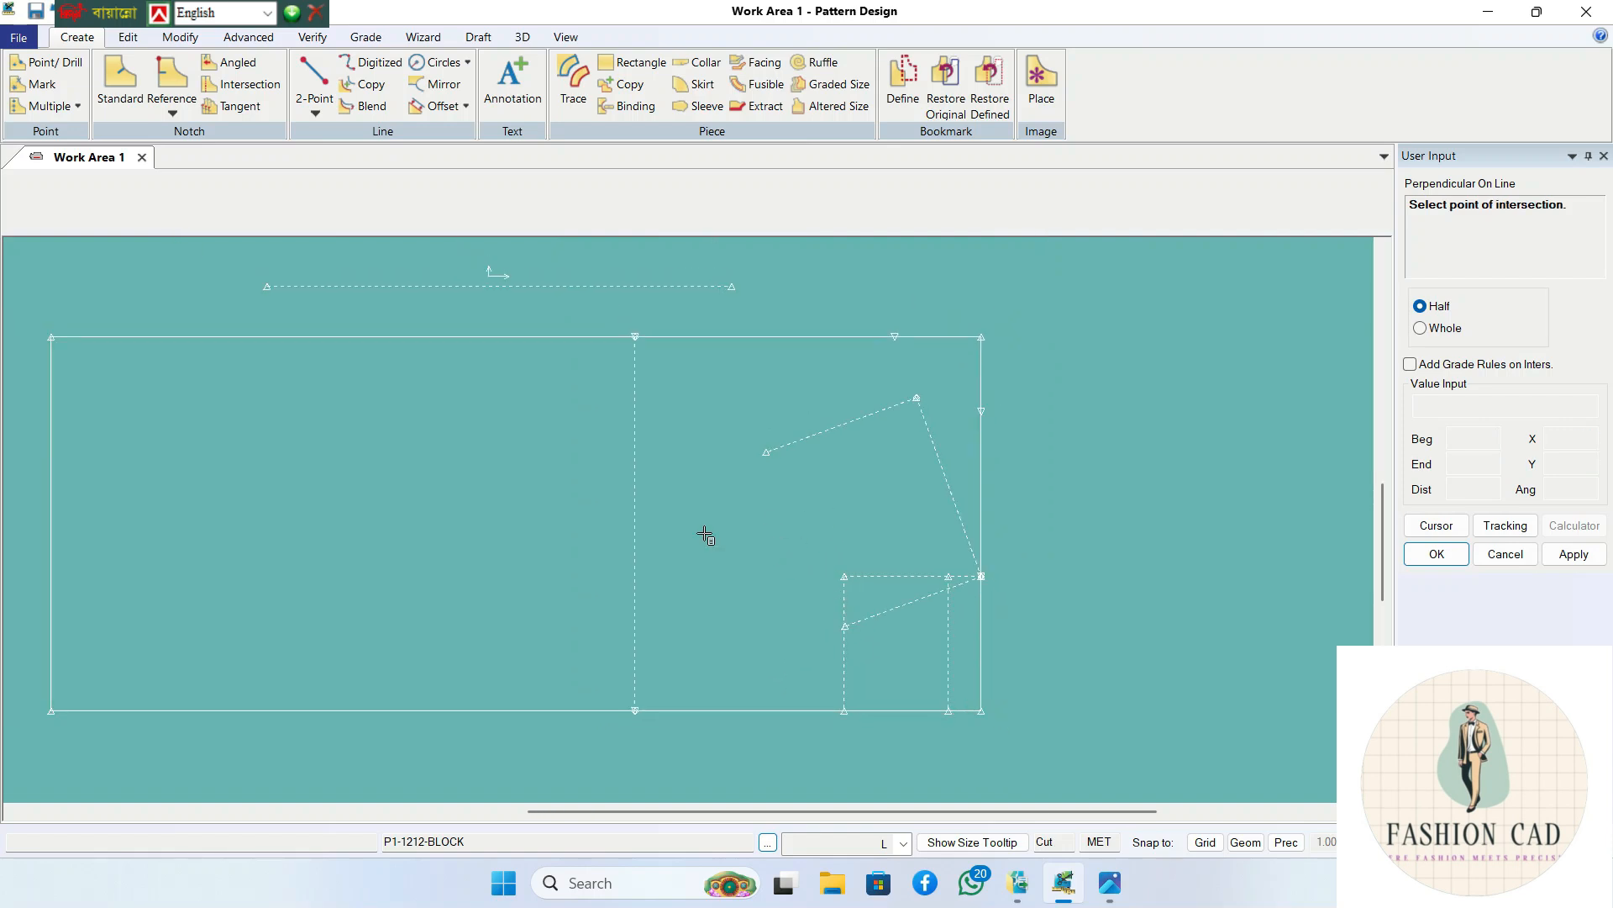
- Start a 2-point curve for the armhole from the chest line's upper end to the shoulder line's outer end
click(318, 116)
click(353, 151)
scroll(521, 426, up, 2)
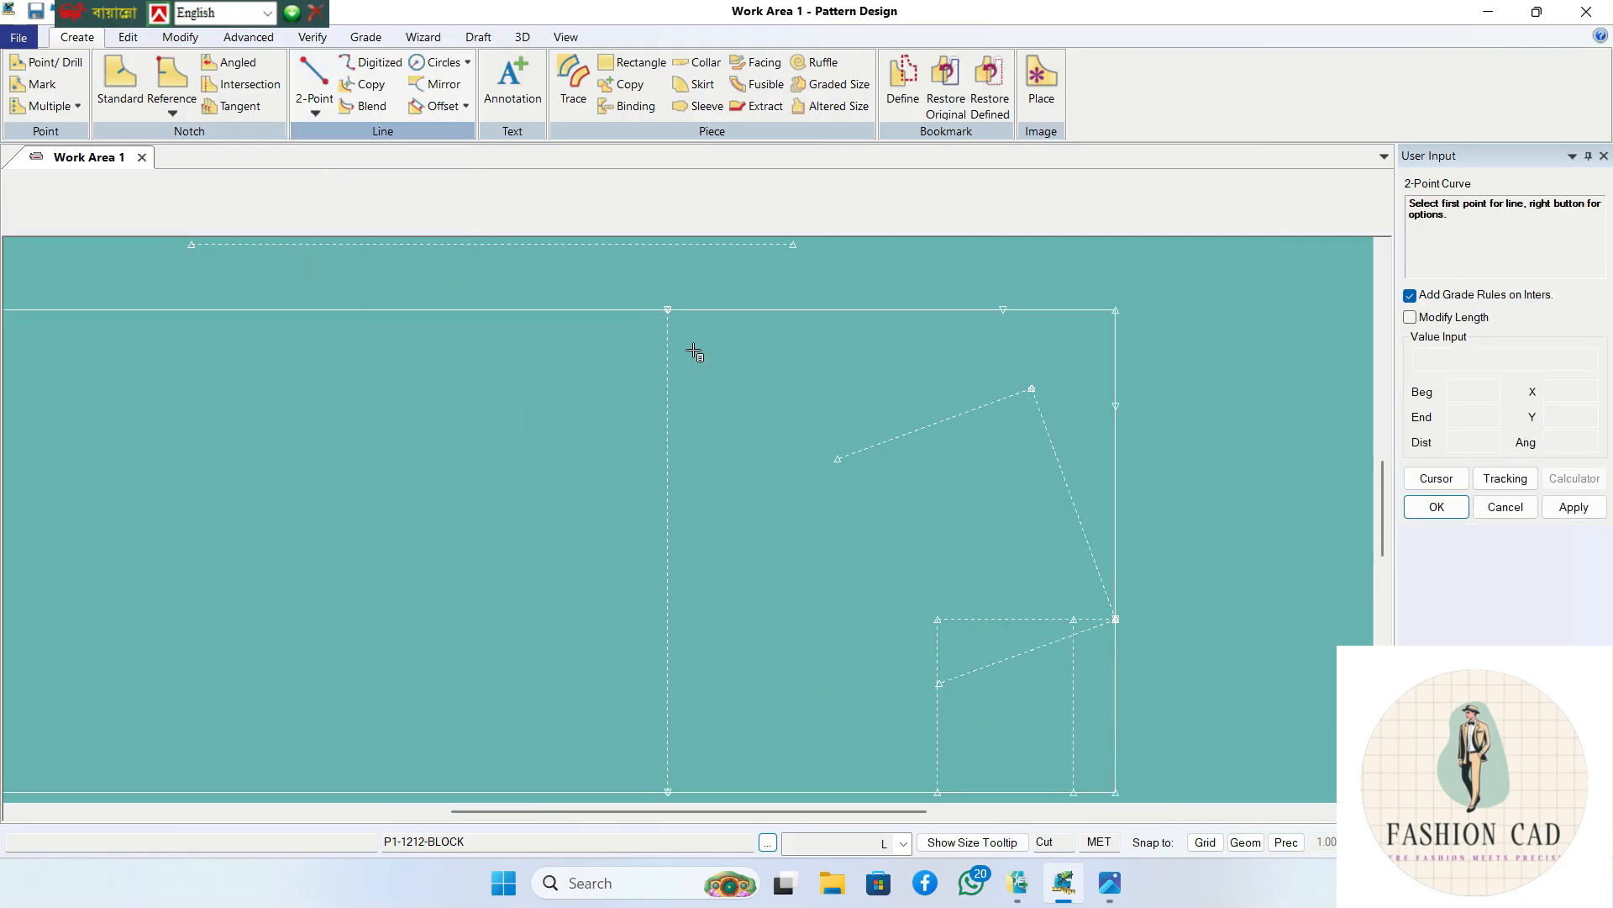
click(679, 313)
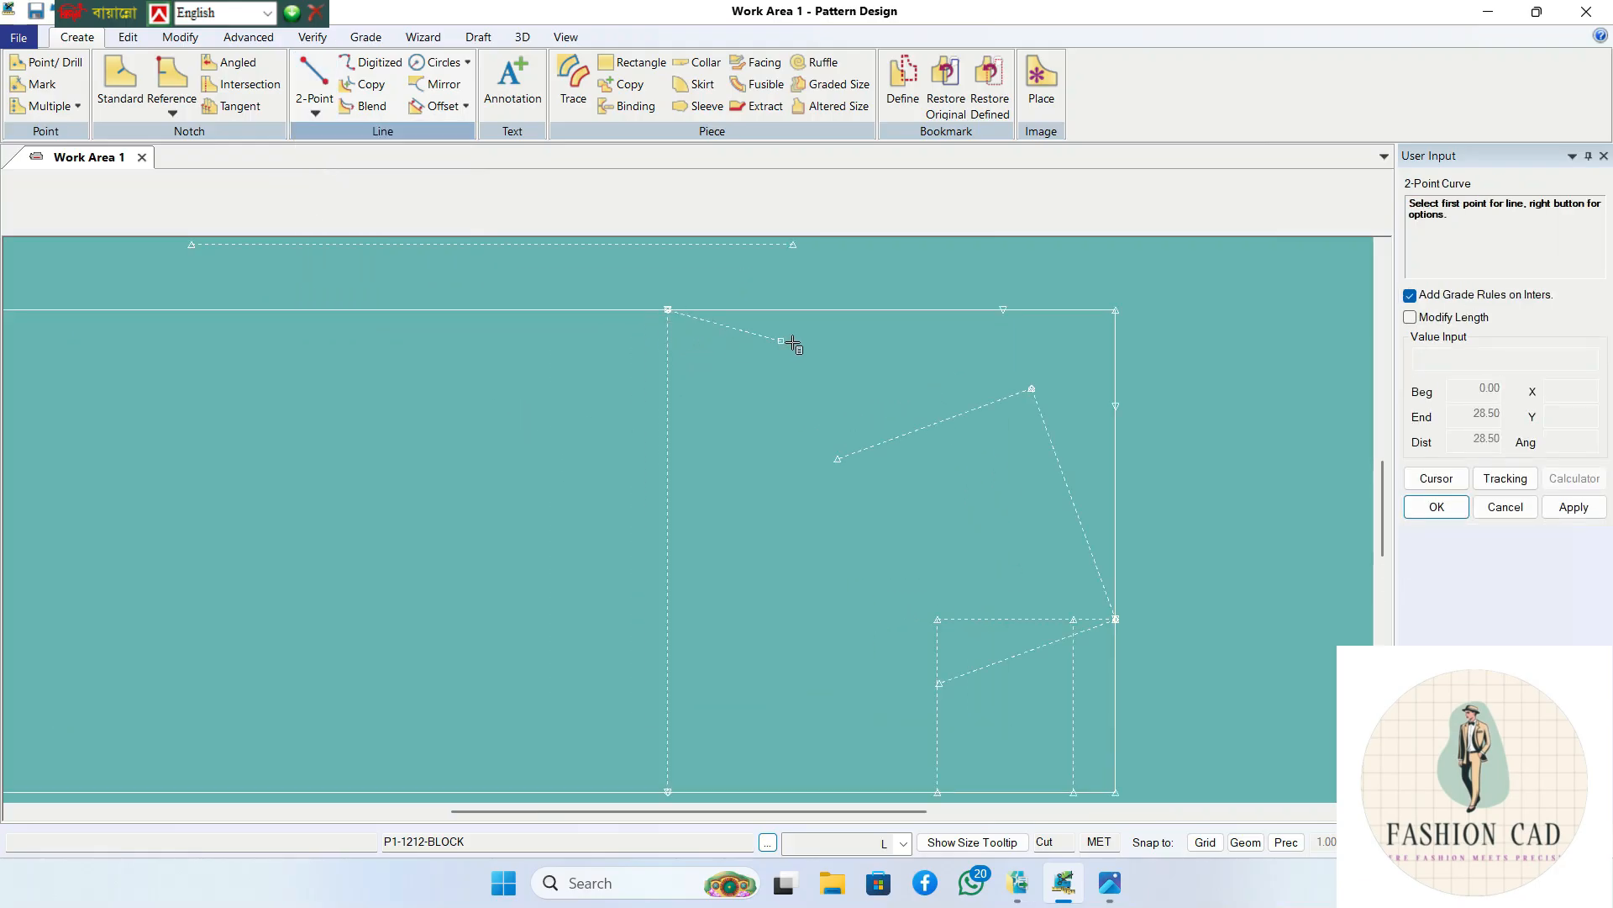
right_click(853, 344)
click(808, 651)
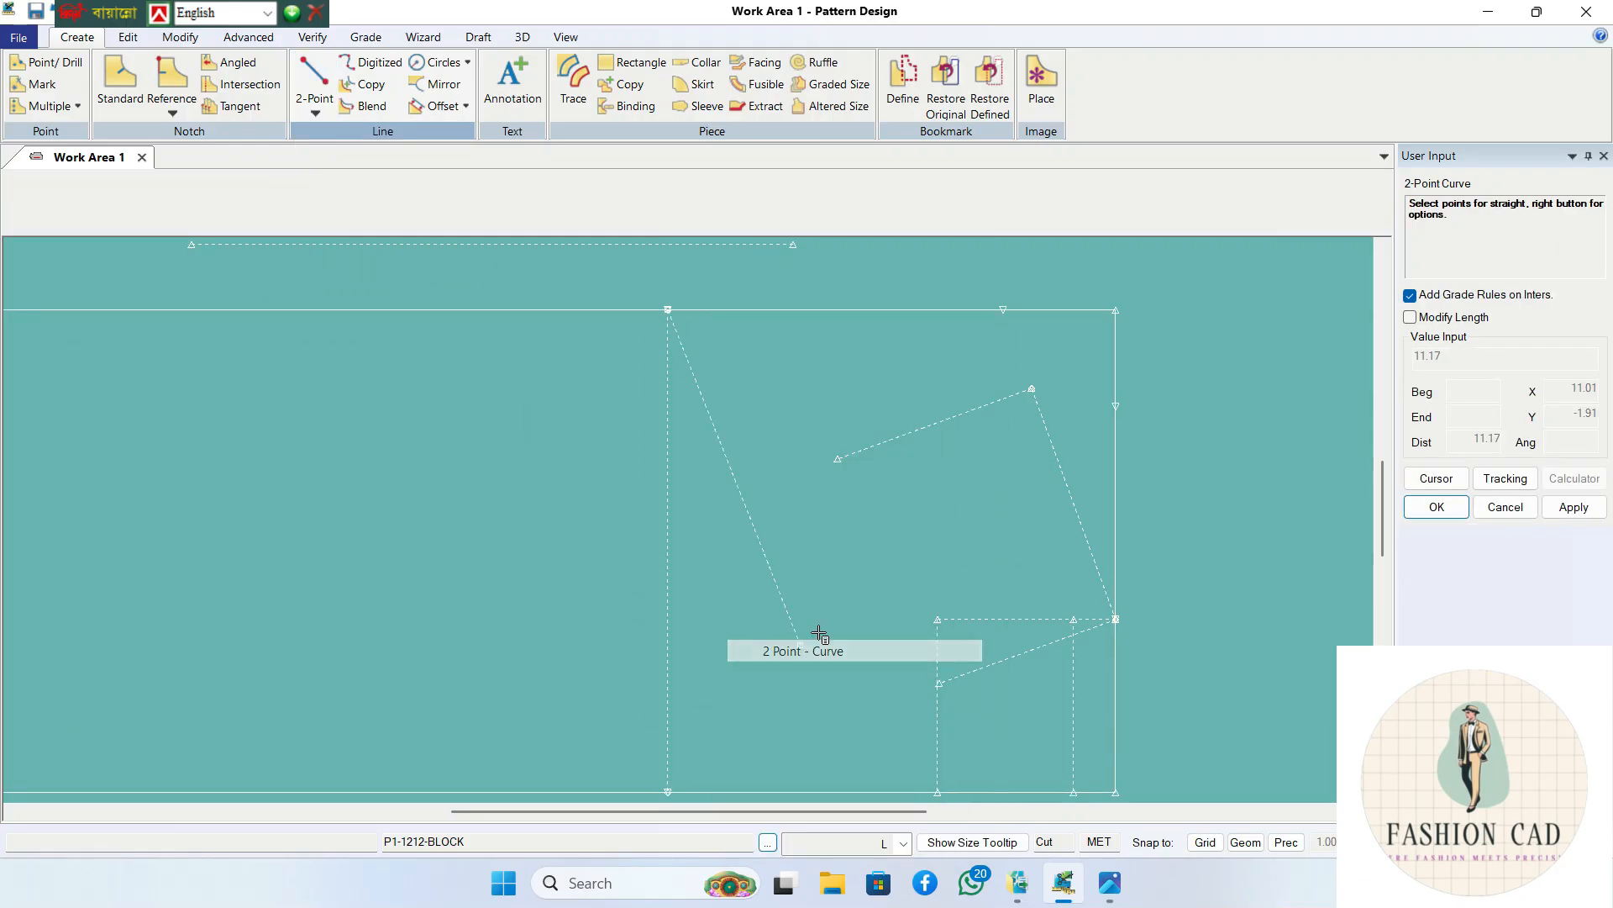
click(1032, 389)
- Bow the armhole curve inward to a length of about 26.6, following the shoulder's perpendicular guide, and finish it
scroll(872, 415, up, 2)
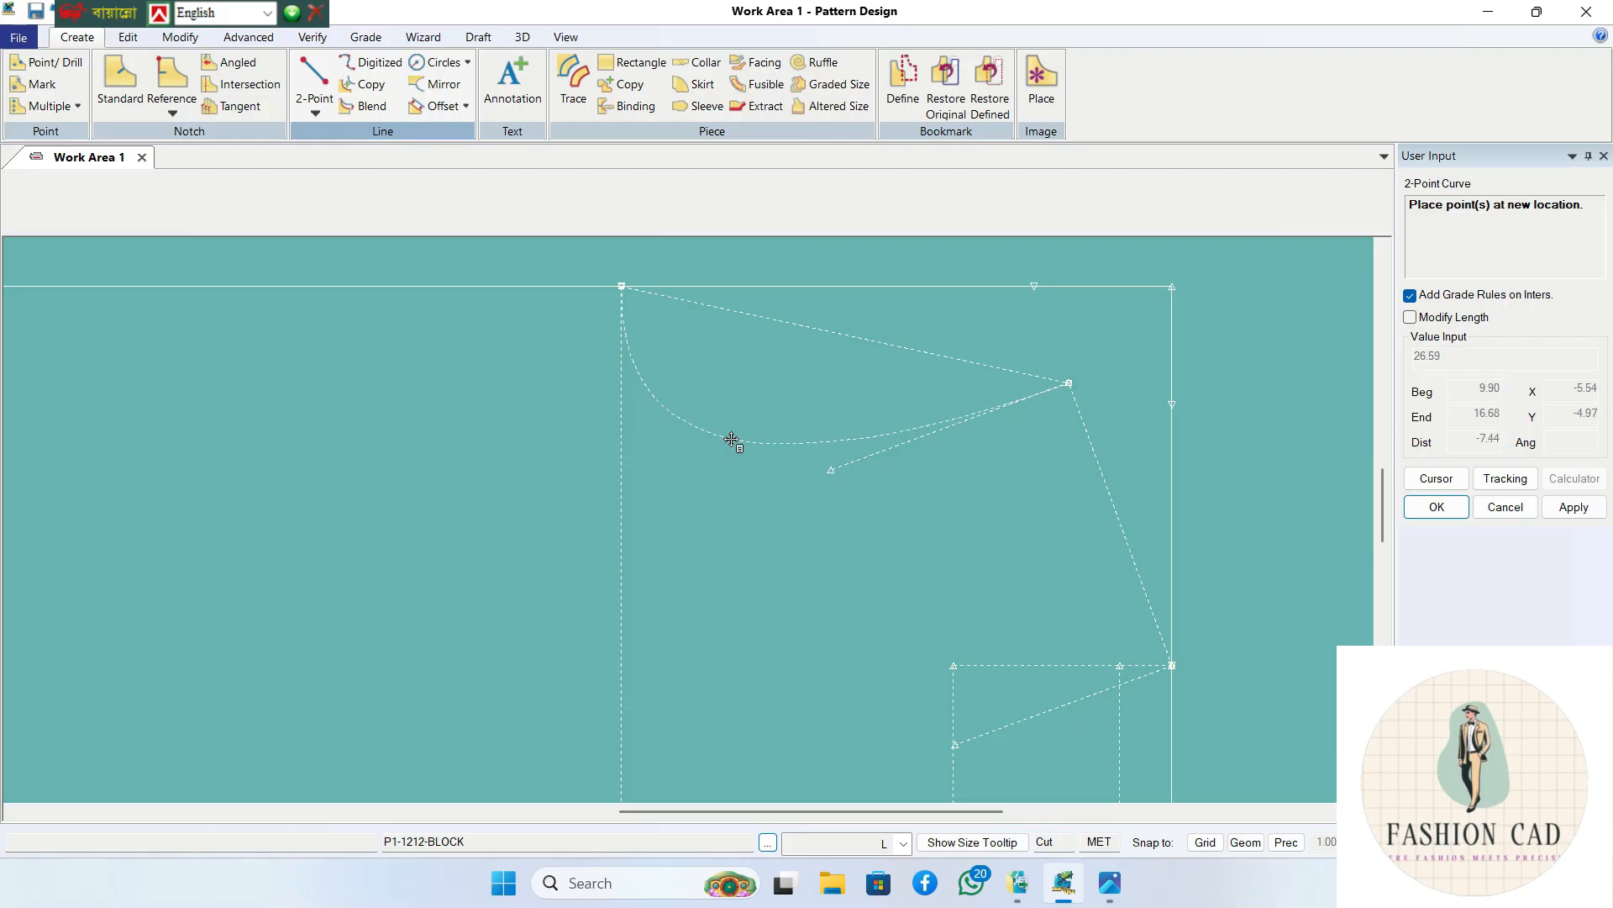
click(731, 440)
scroll(830, 420, down, 1)
right_click(793, 411)
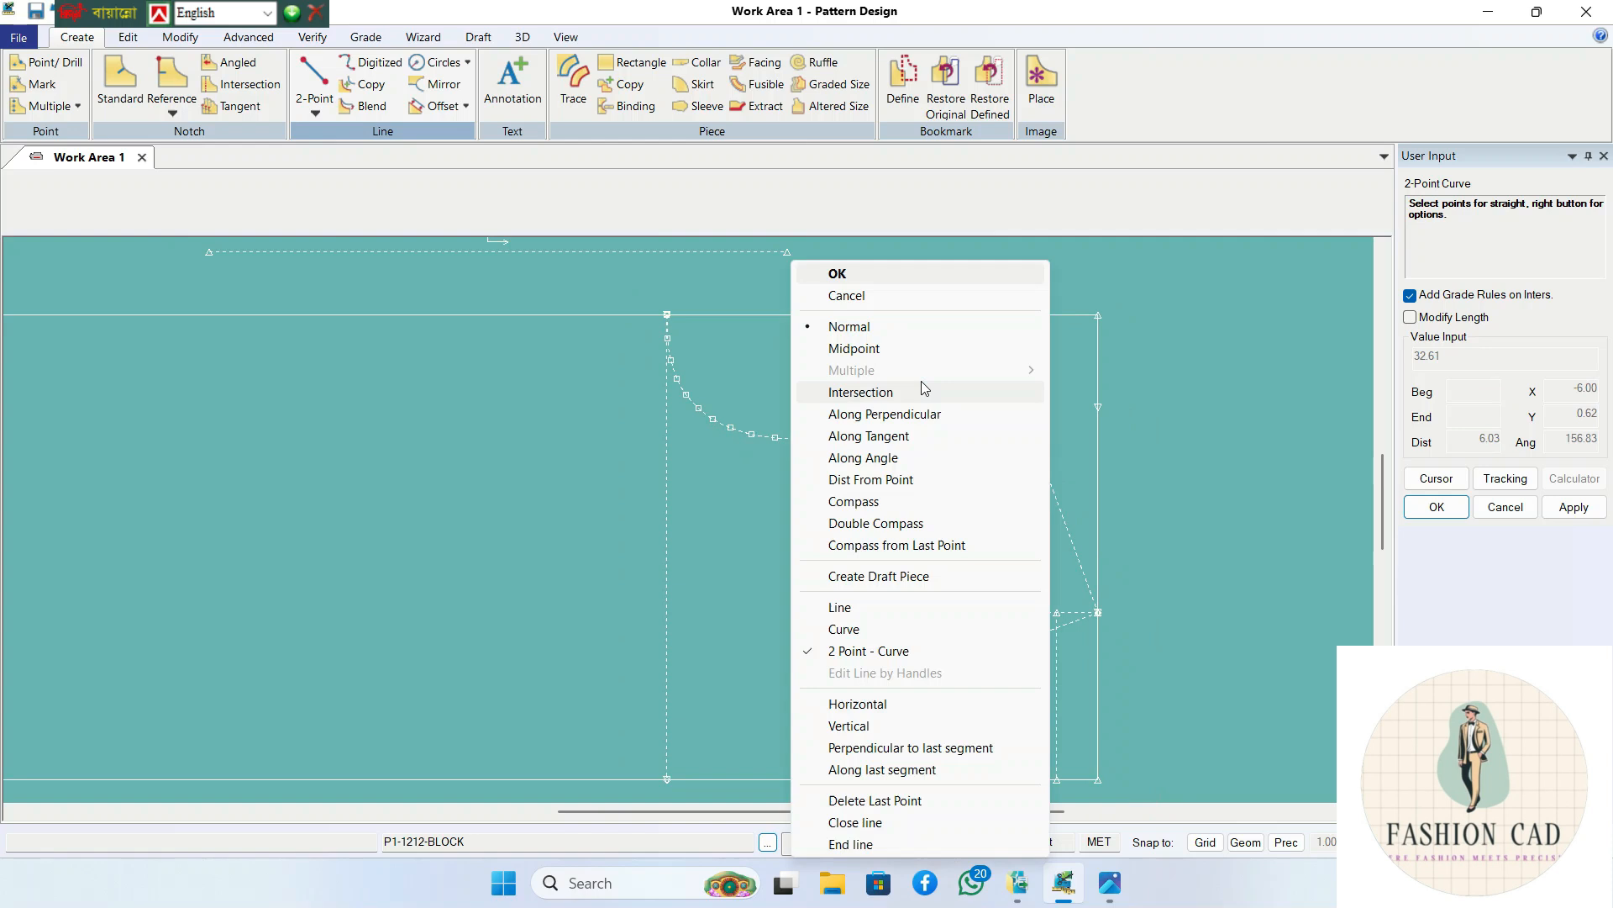
click(863, 276)
right_click(854, 274)
click(854, 274)
scroll(1066, 613, down, 1)
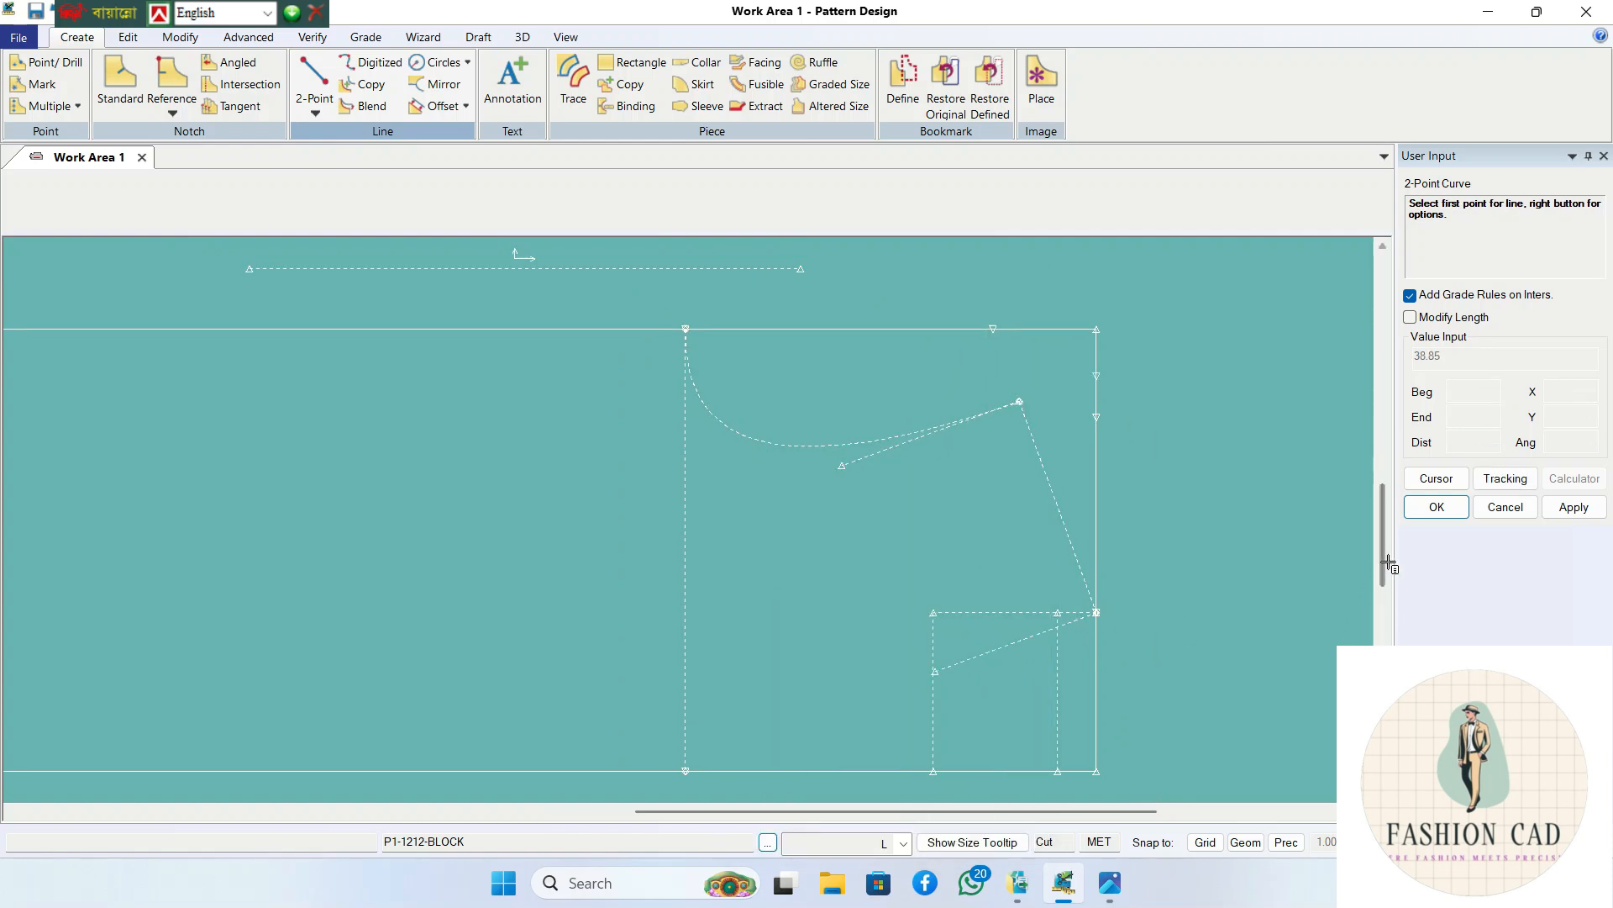
- Draw a 2-point front neck curve about 15.8 long from the shoulder line's neck end to the front neck drop line's lower end
scroll(1379, 542, down, 3)
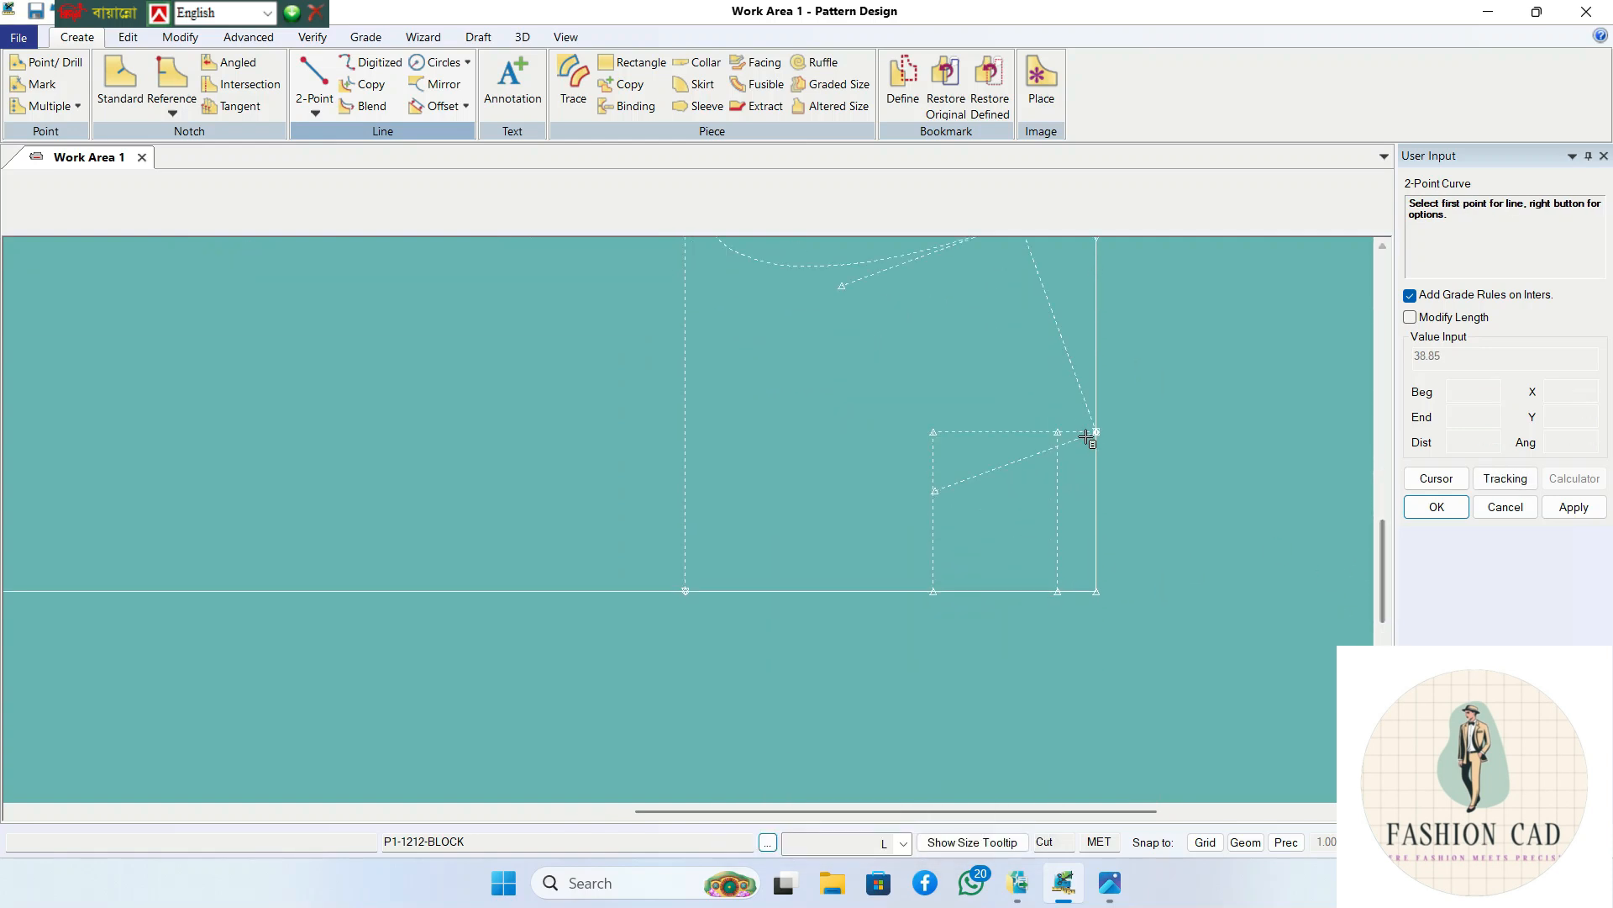
click(1097, 432)
right_click(1214, 405)
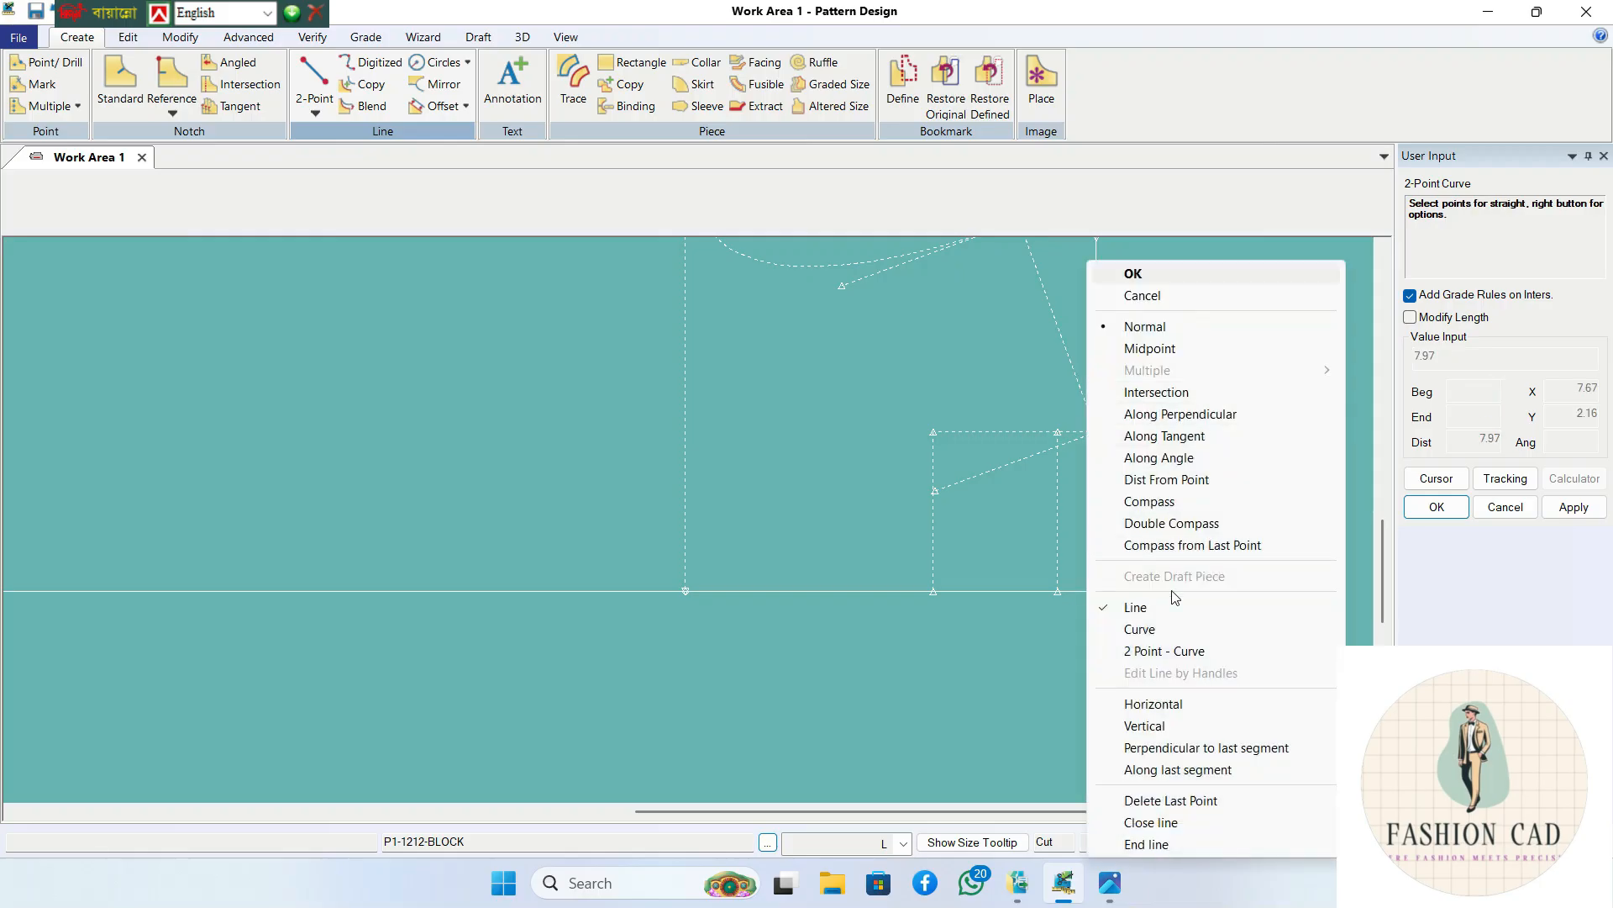
click(1163, 657)
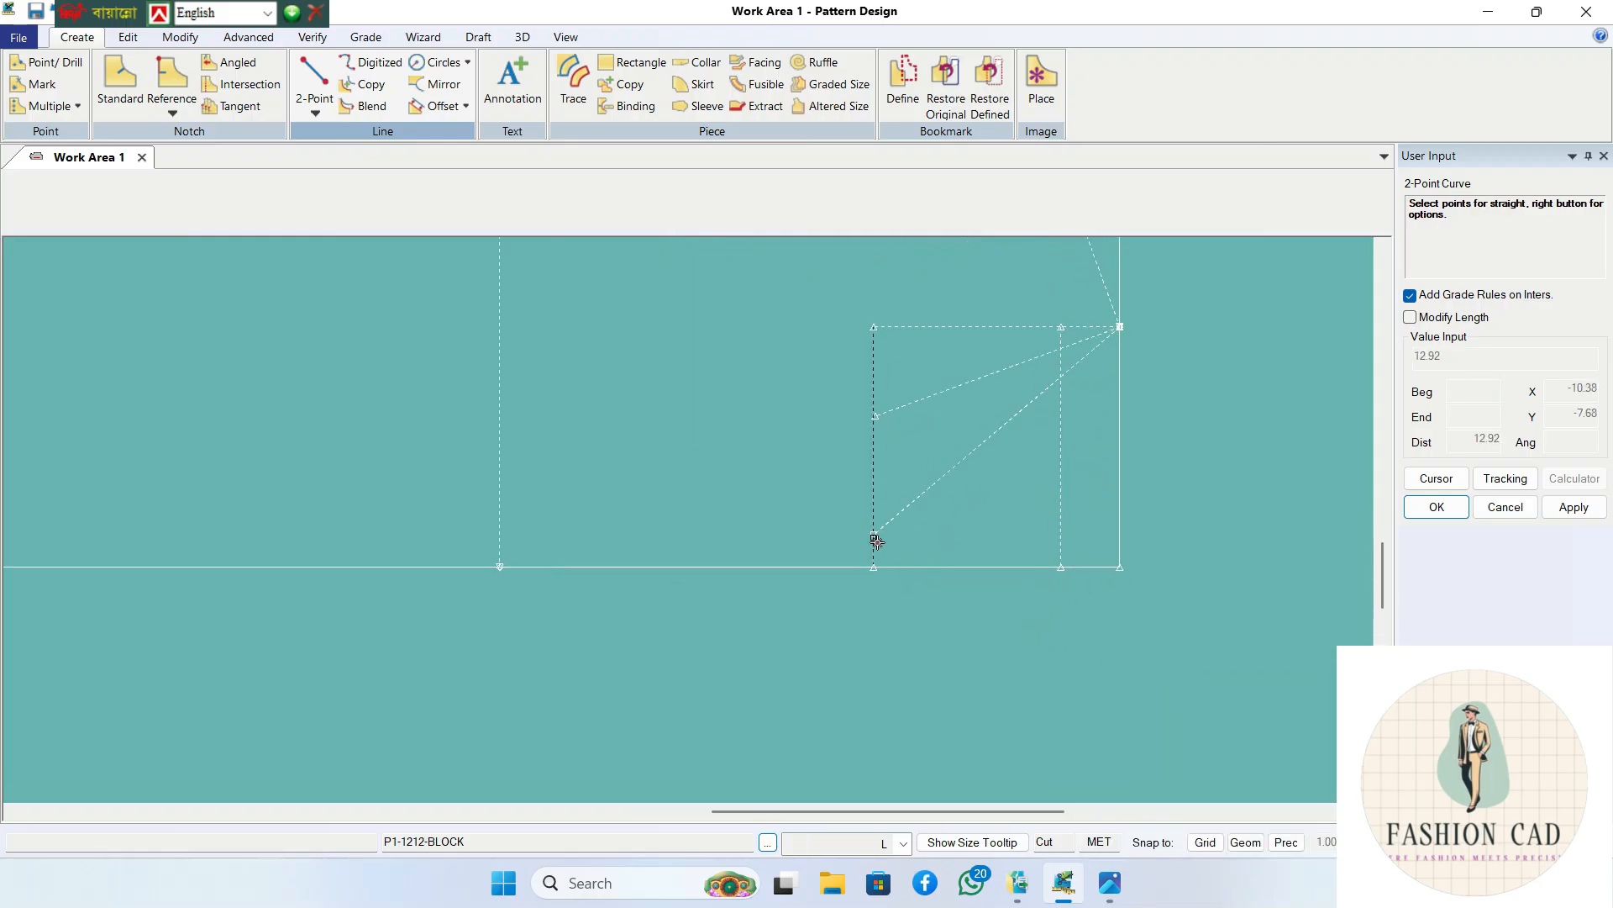
click(875, 567)
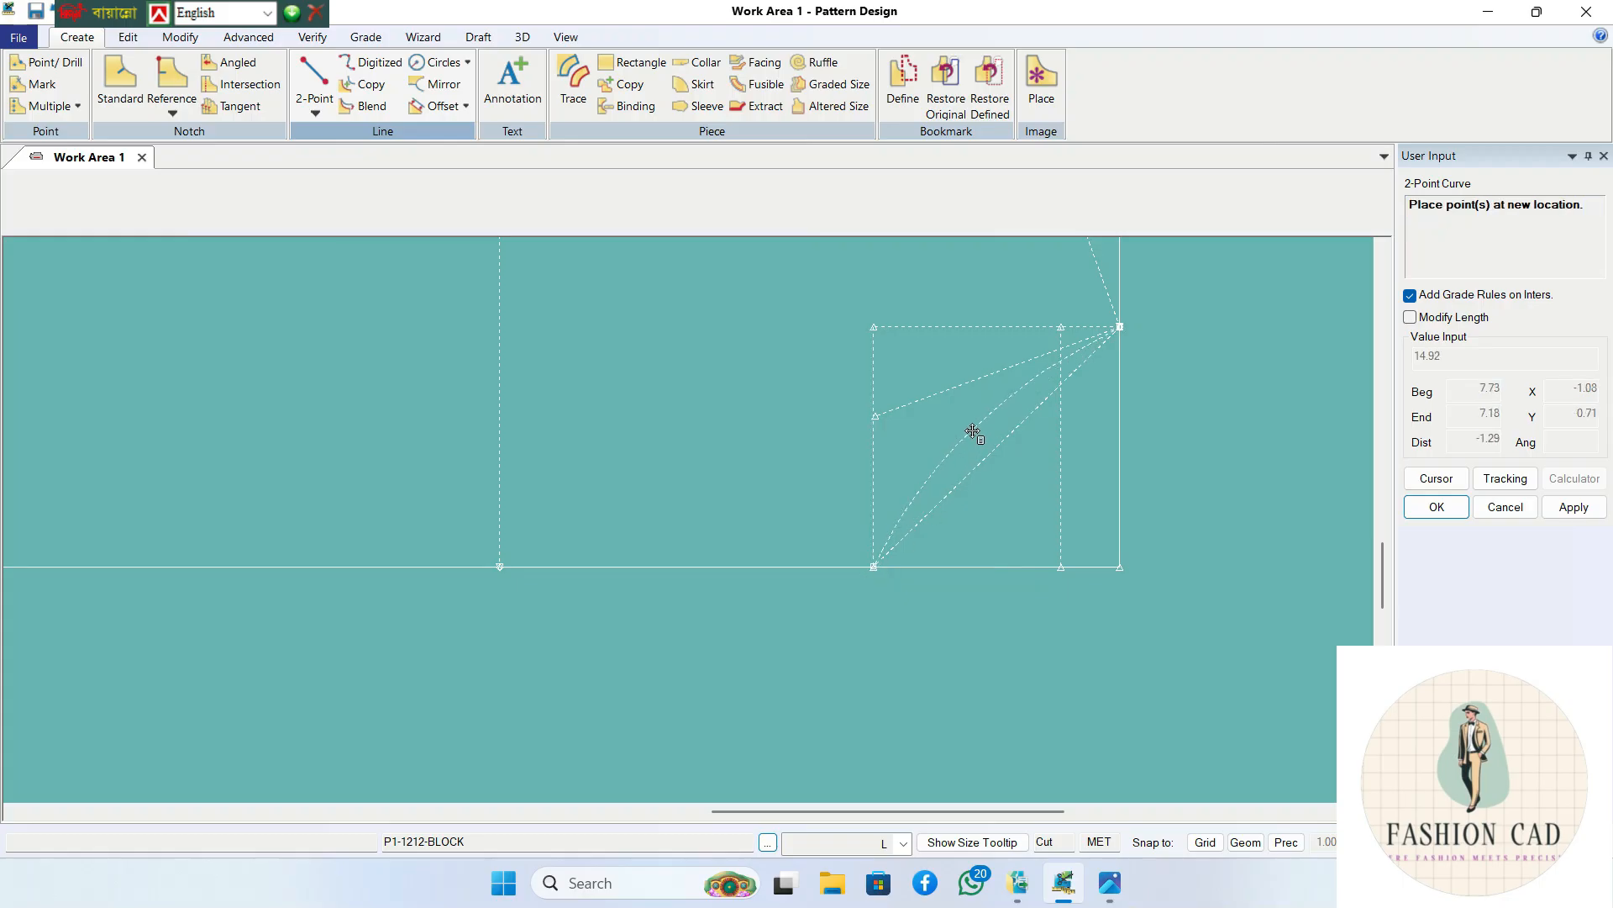
scroll(946, 427, up, 2)
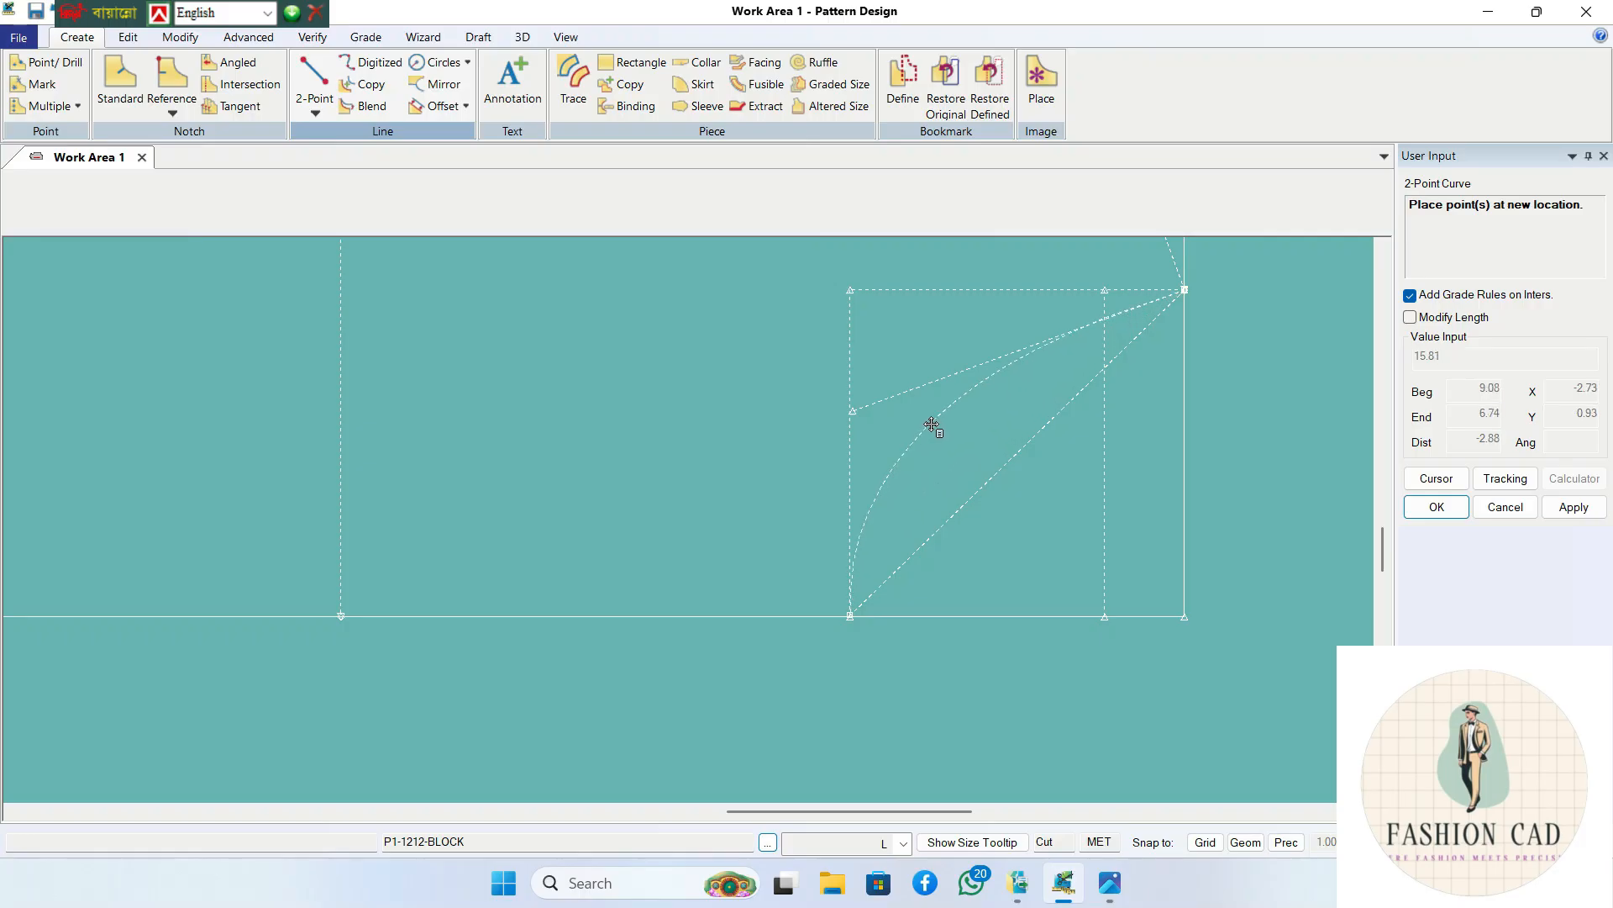
click(932, 425)
right_click(1253, 365)
click(1202, 279)
right_click(1212, 295)
click(1208, 279)
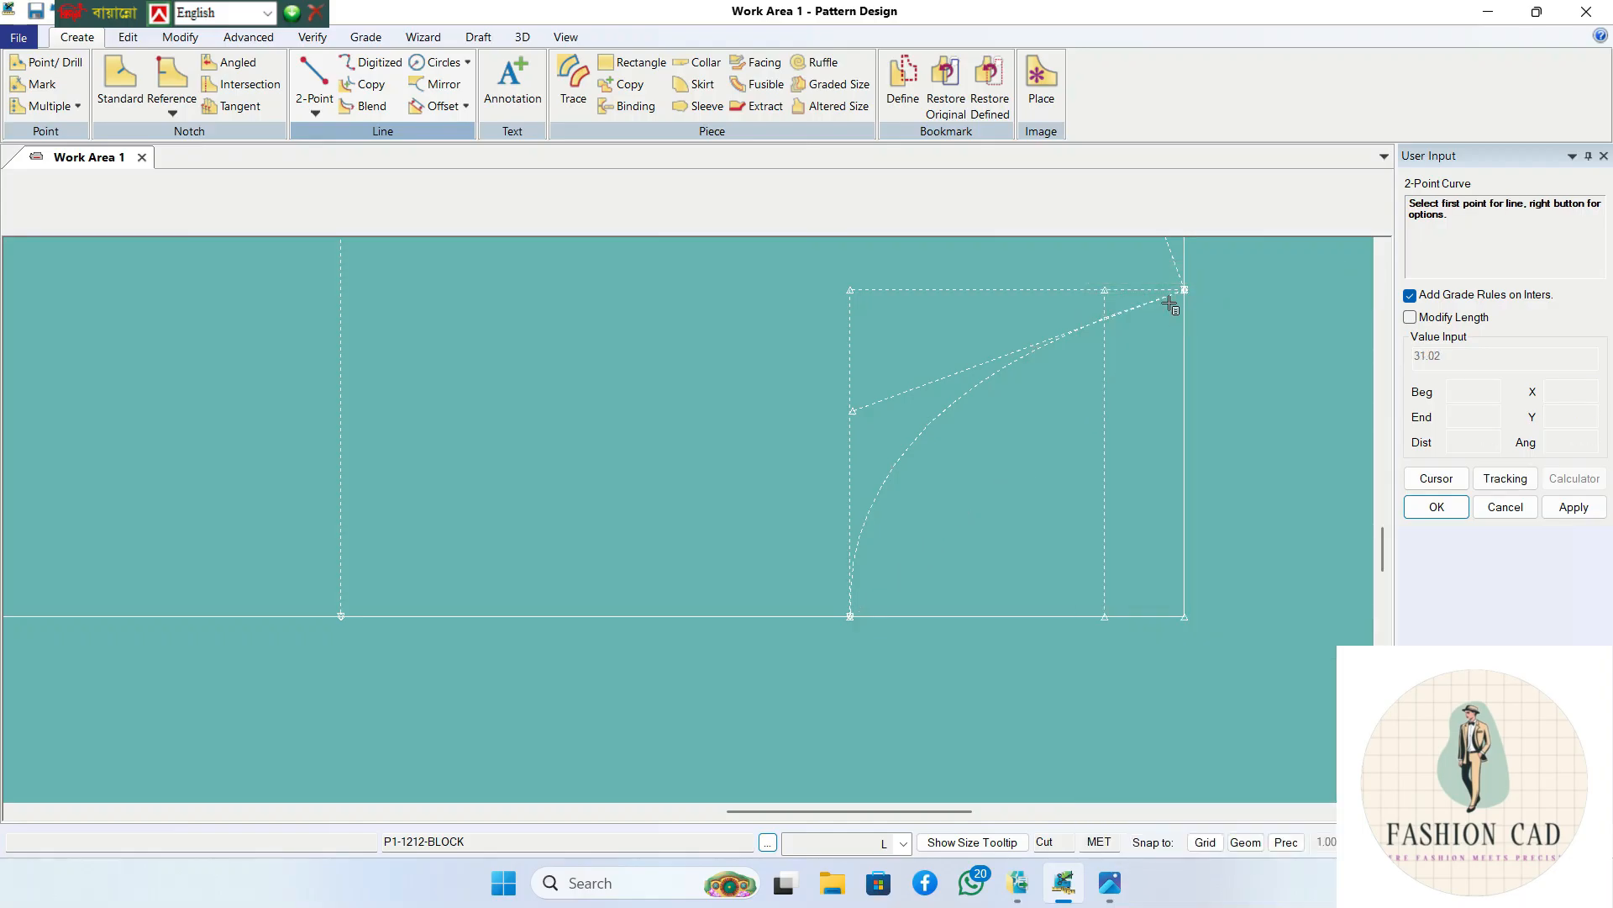
- Place the back neck curve's start point at the shoulder line's neck end
click(1186, 290)
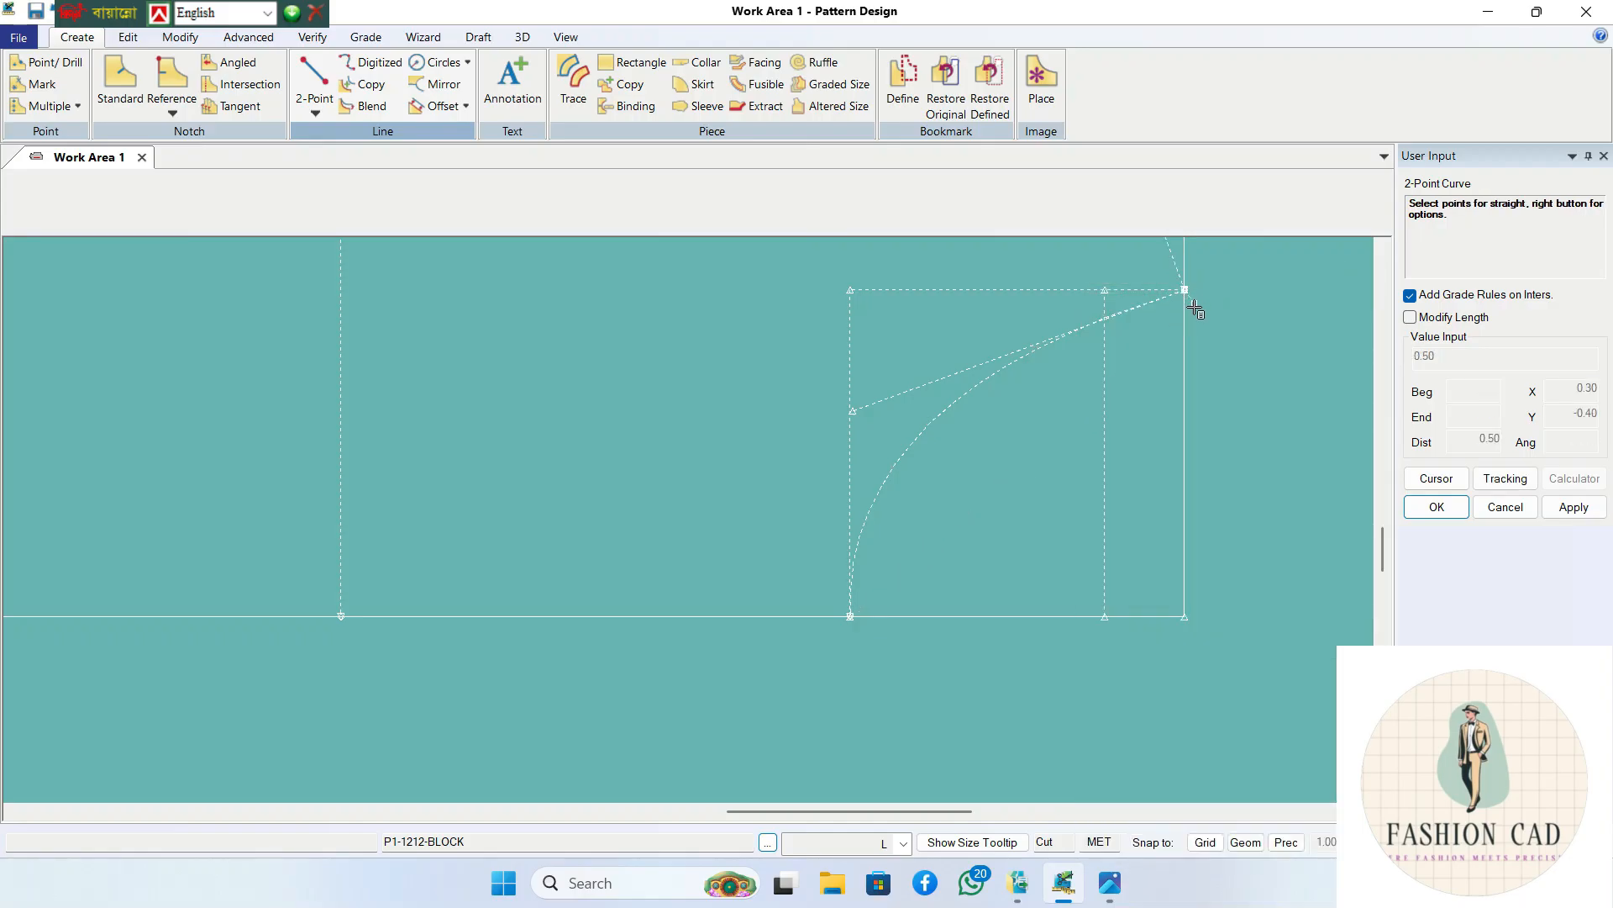
right_click(1246, 431)
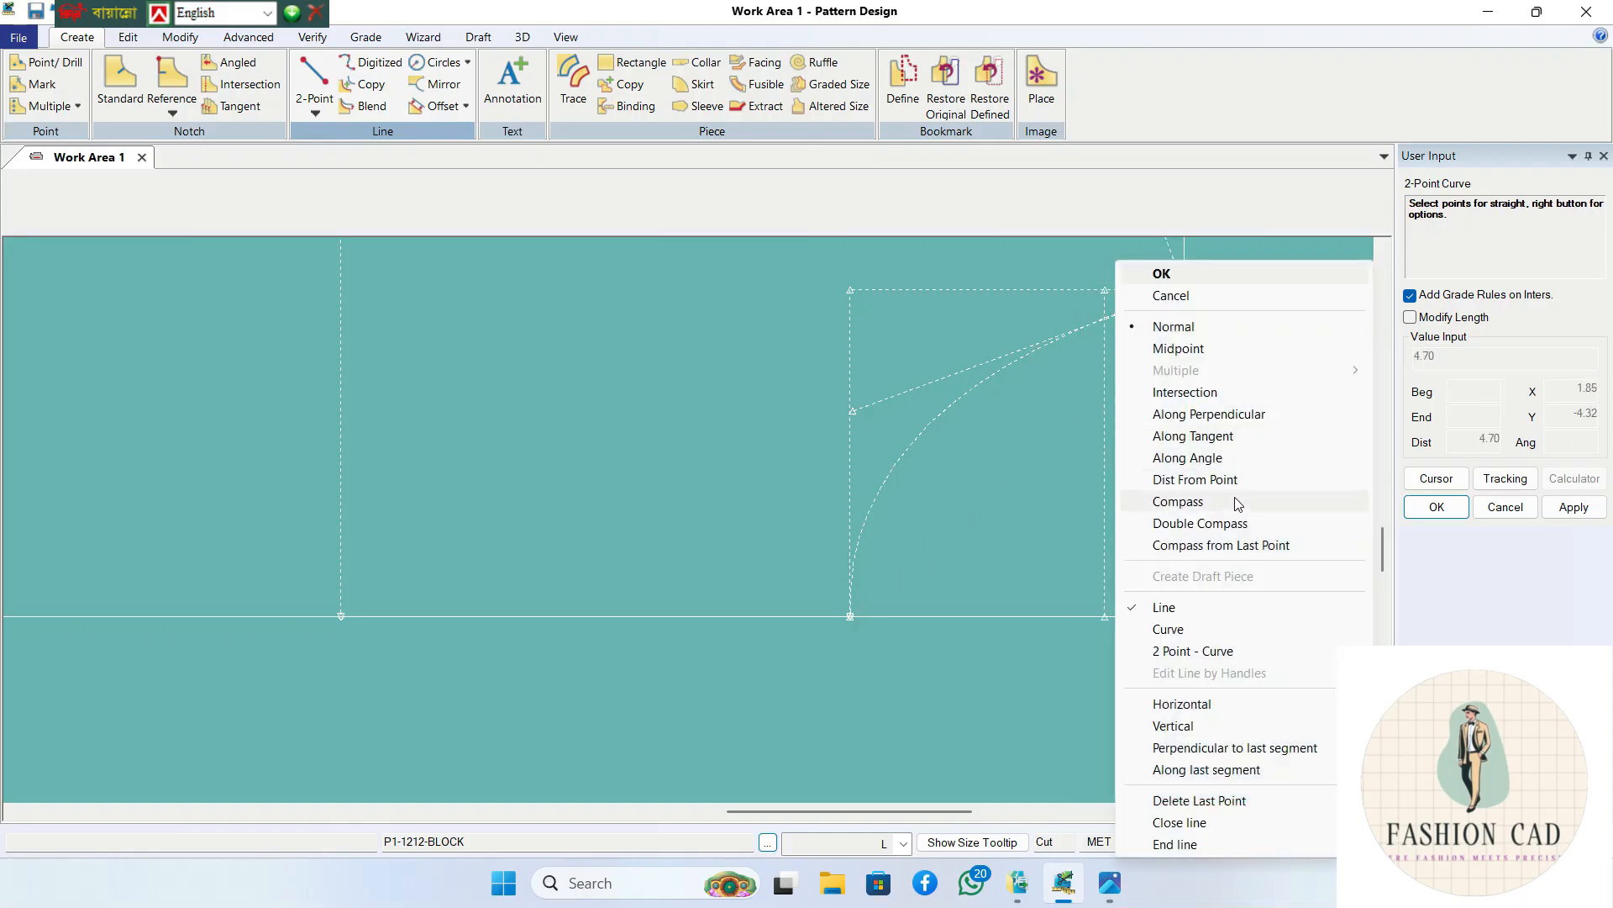
click(1191, 652)
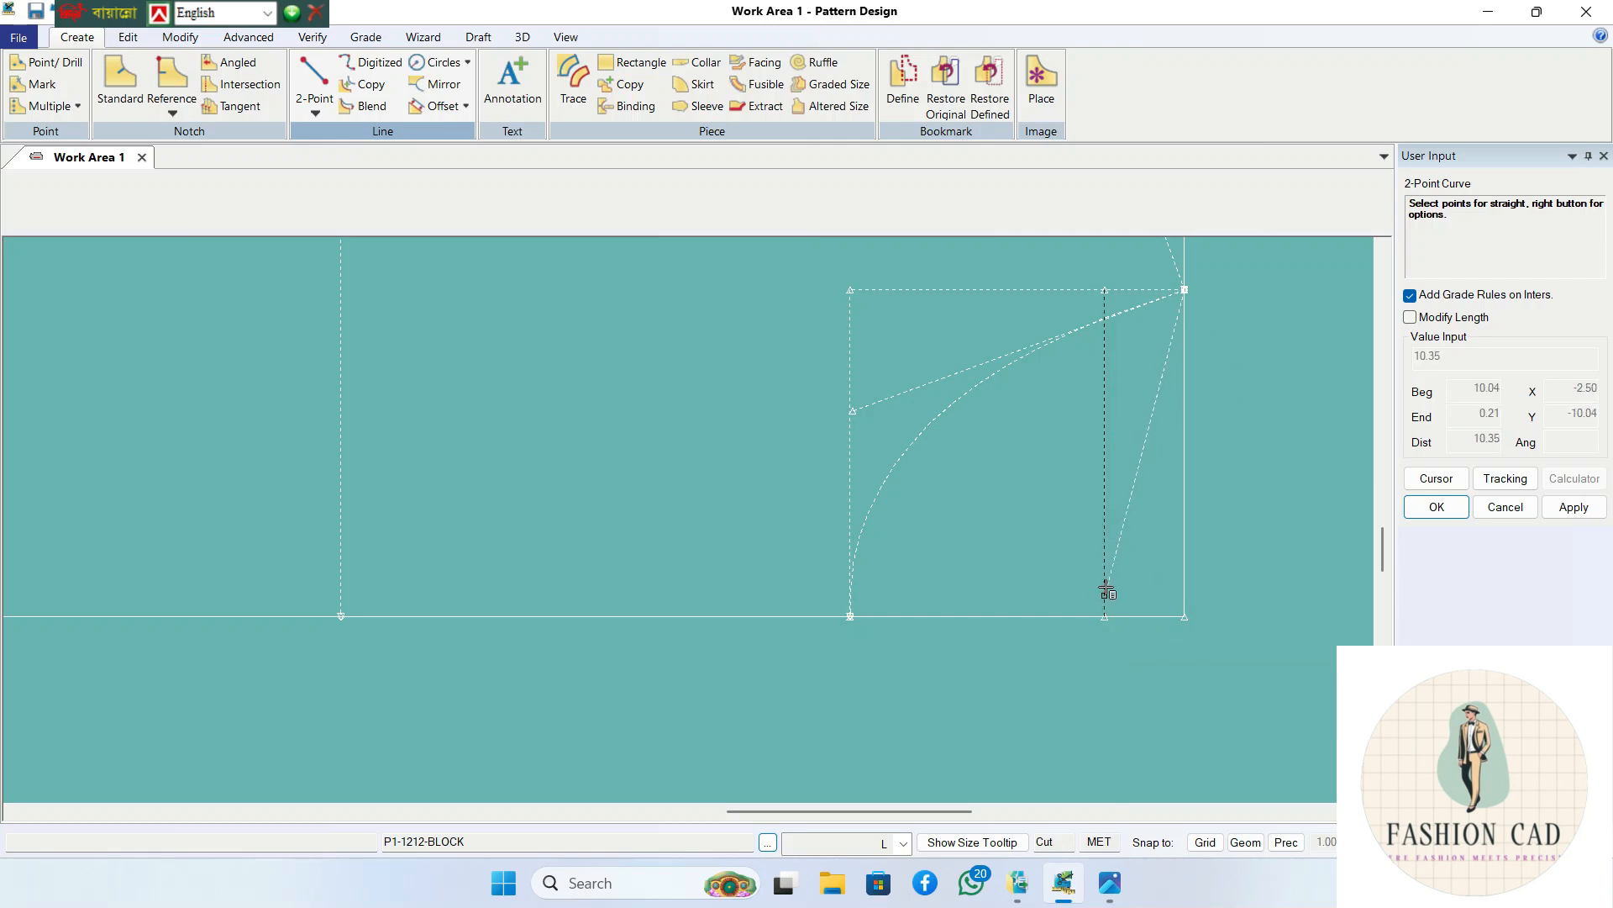
click(1114, 501)
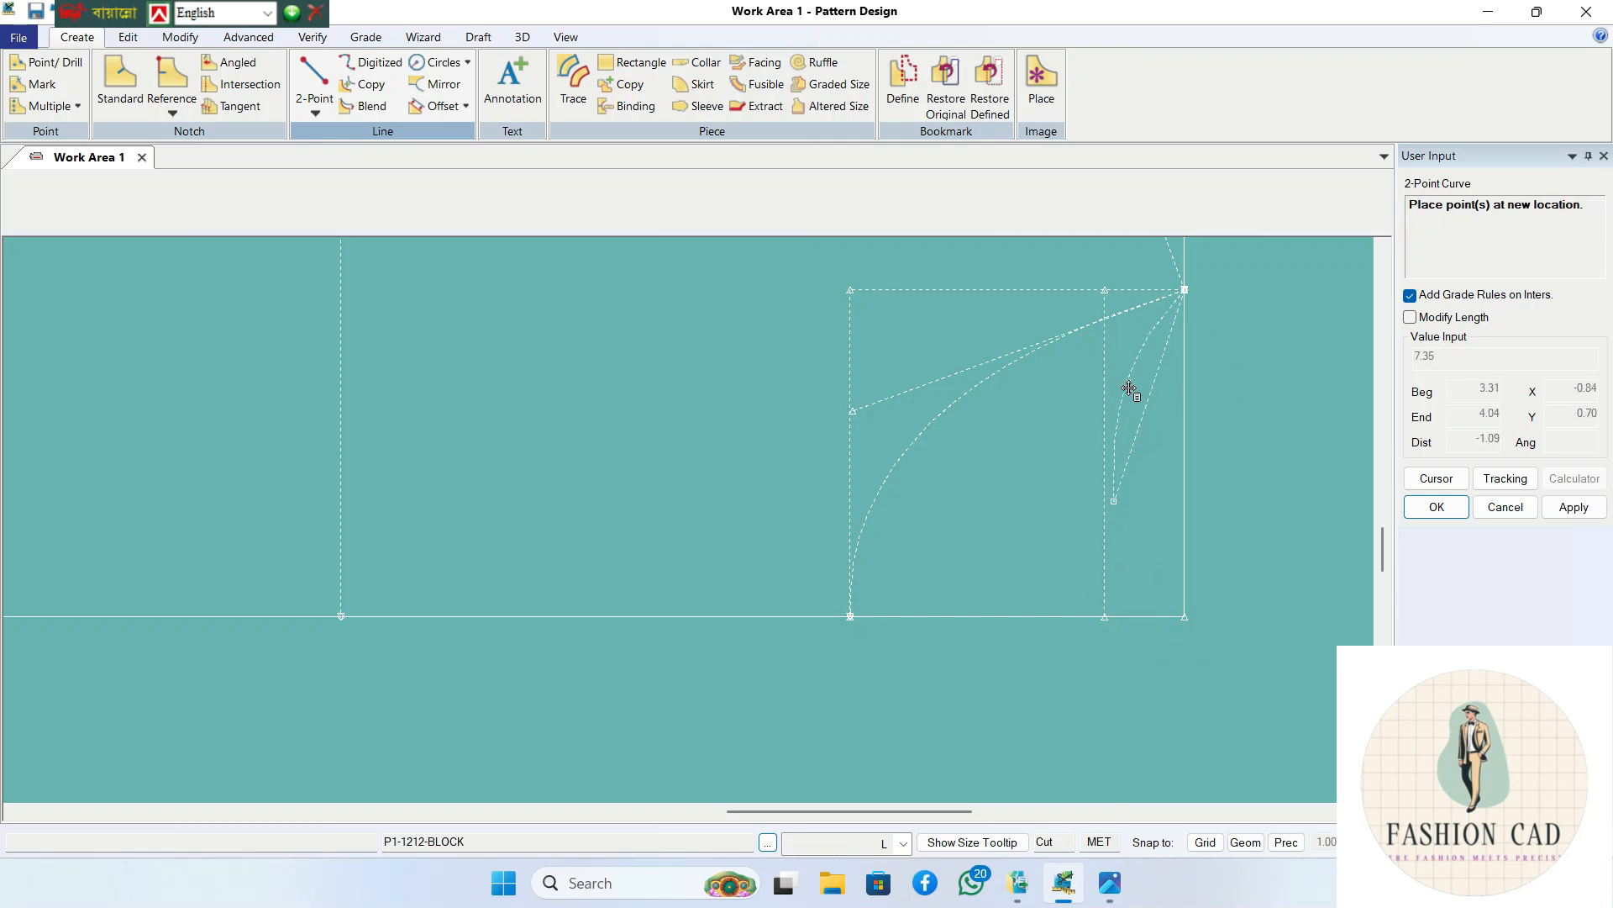
key(ctrl+z)
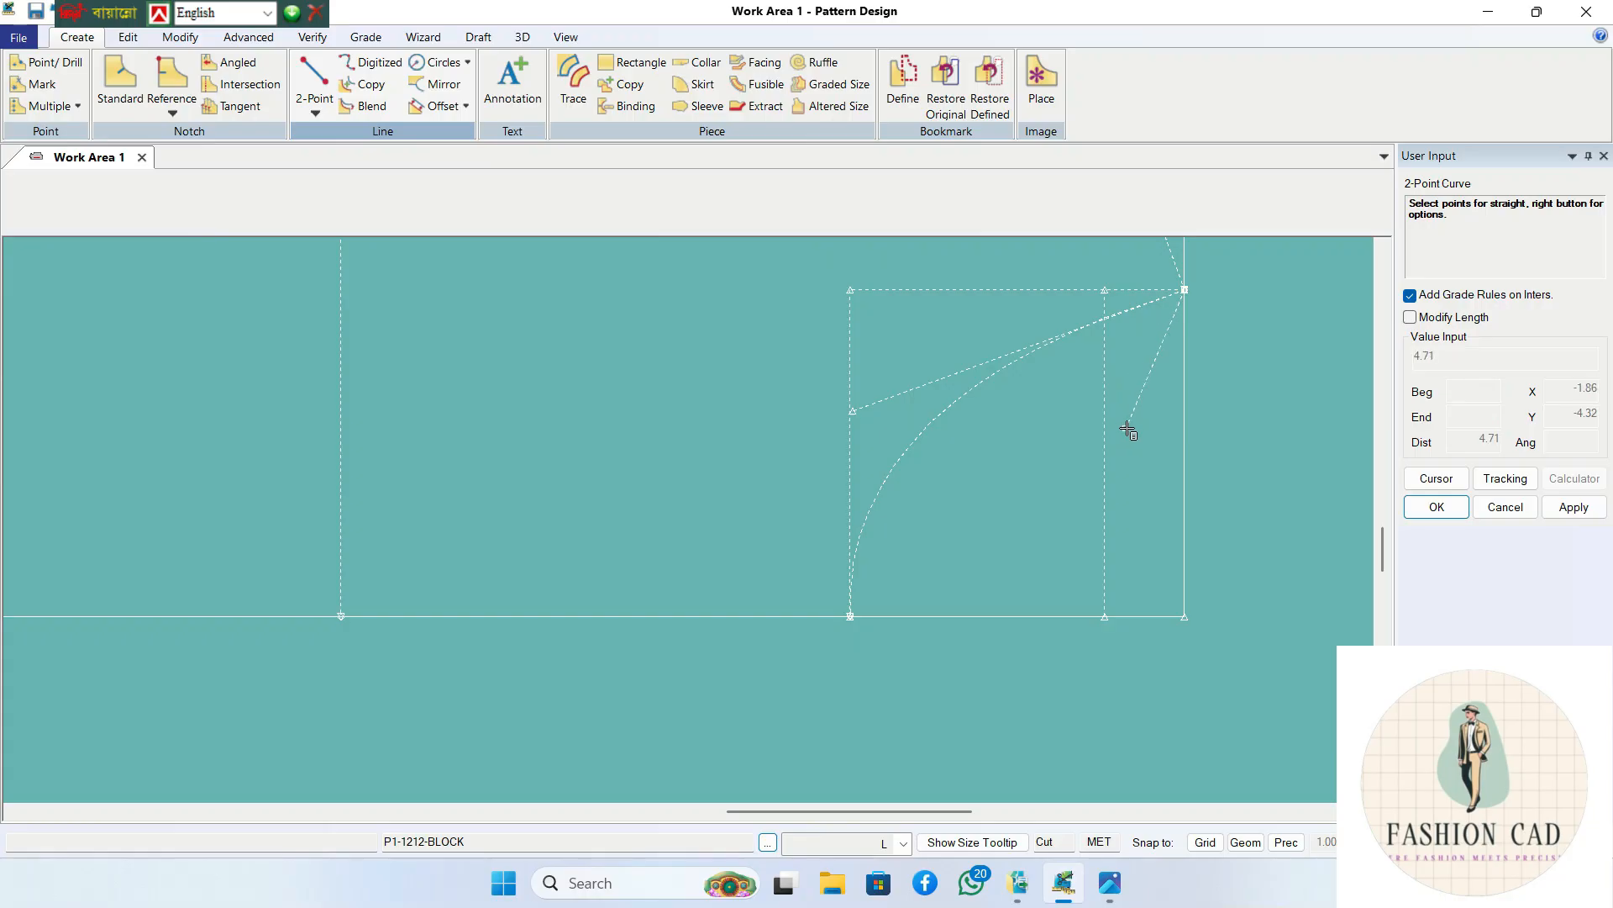
- Extend the back neck curve to the back neck drop line's lower end, bow it inward and finish it
right_click(1128, 430)
click(1086, 657)
click(1105, 613)
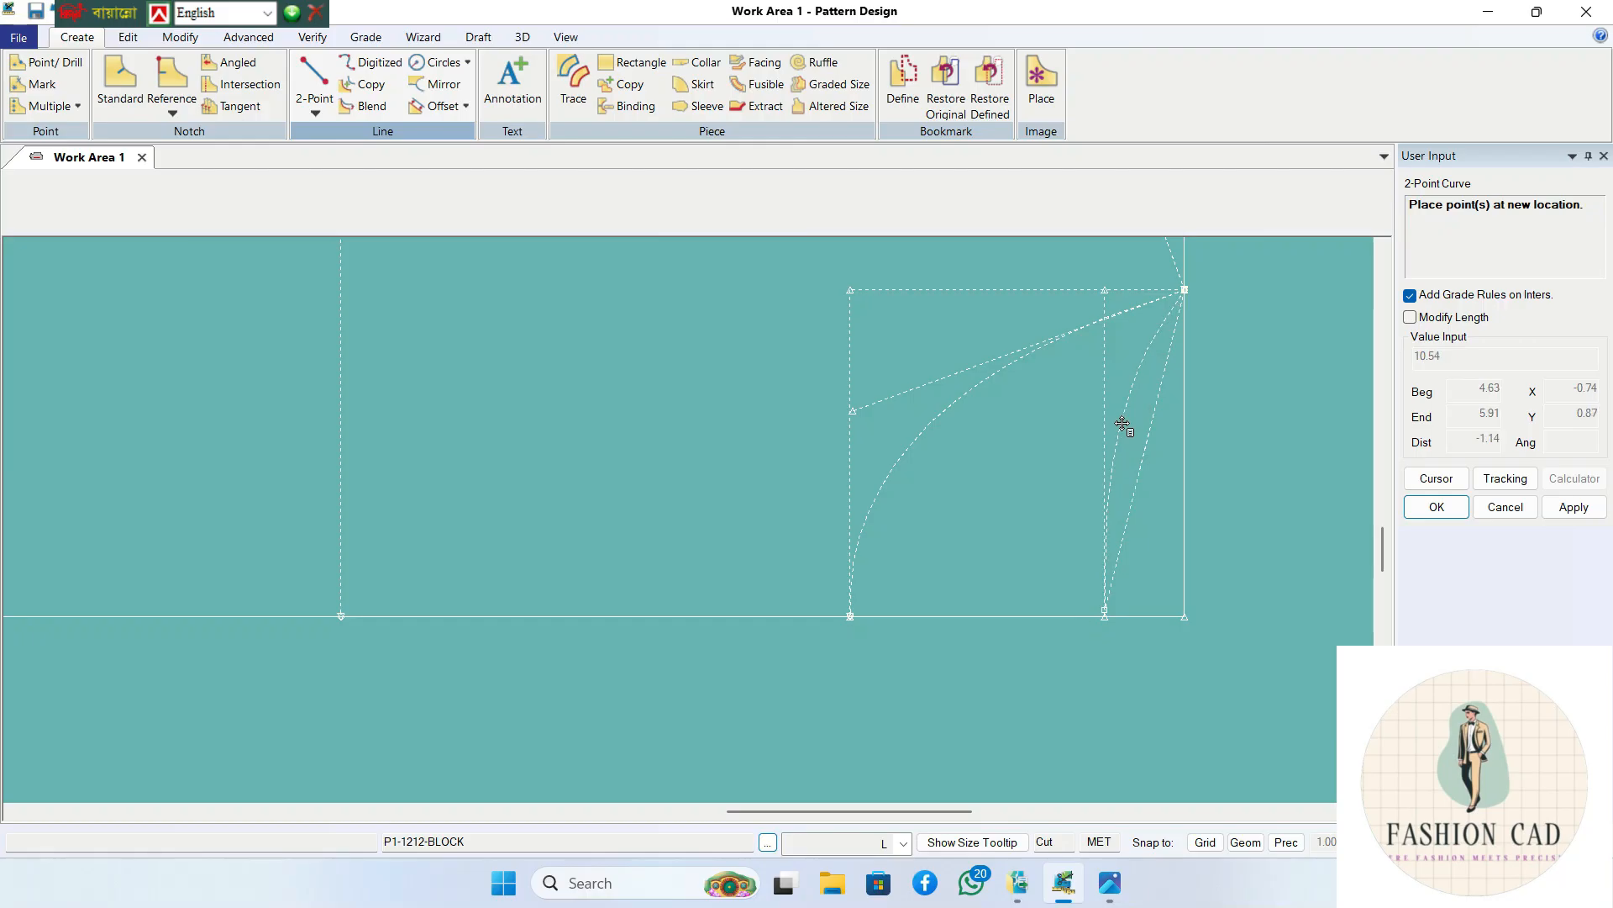
click(1118, 380)
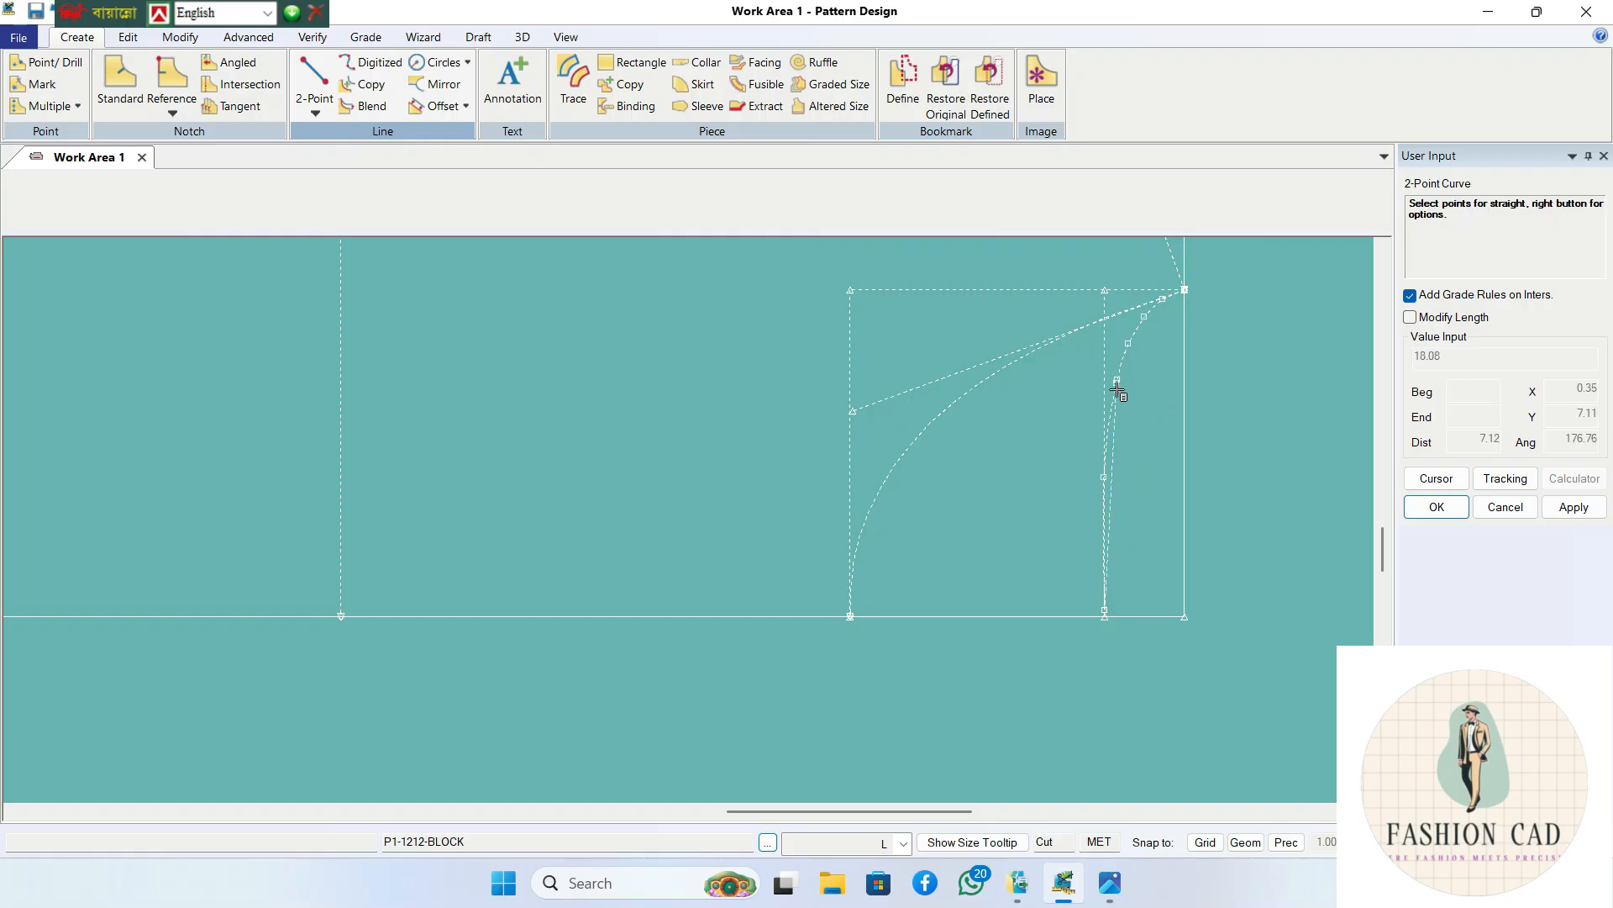
right_click(1276, 326)
click(1247, 261)
right_click(1247, 261)
click(1246, 262)
right_click(1222, 326)
click(1195, 277)
scroll(1172, 353, down, 3)
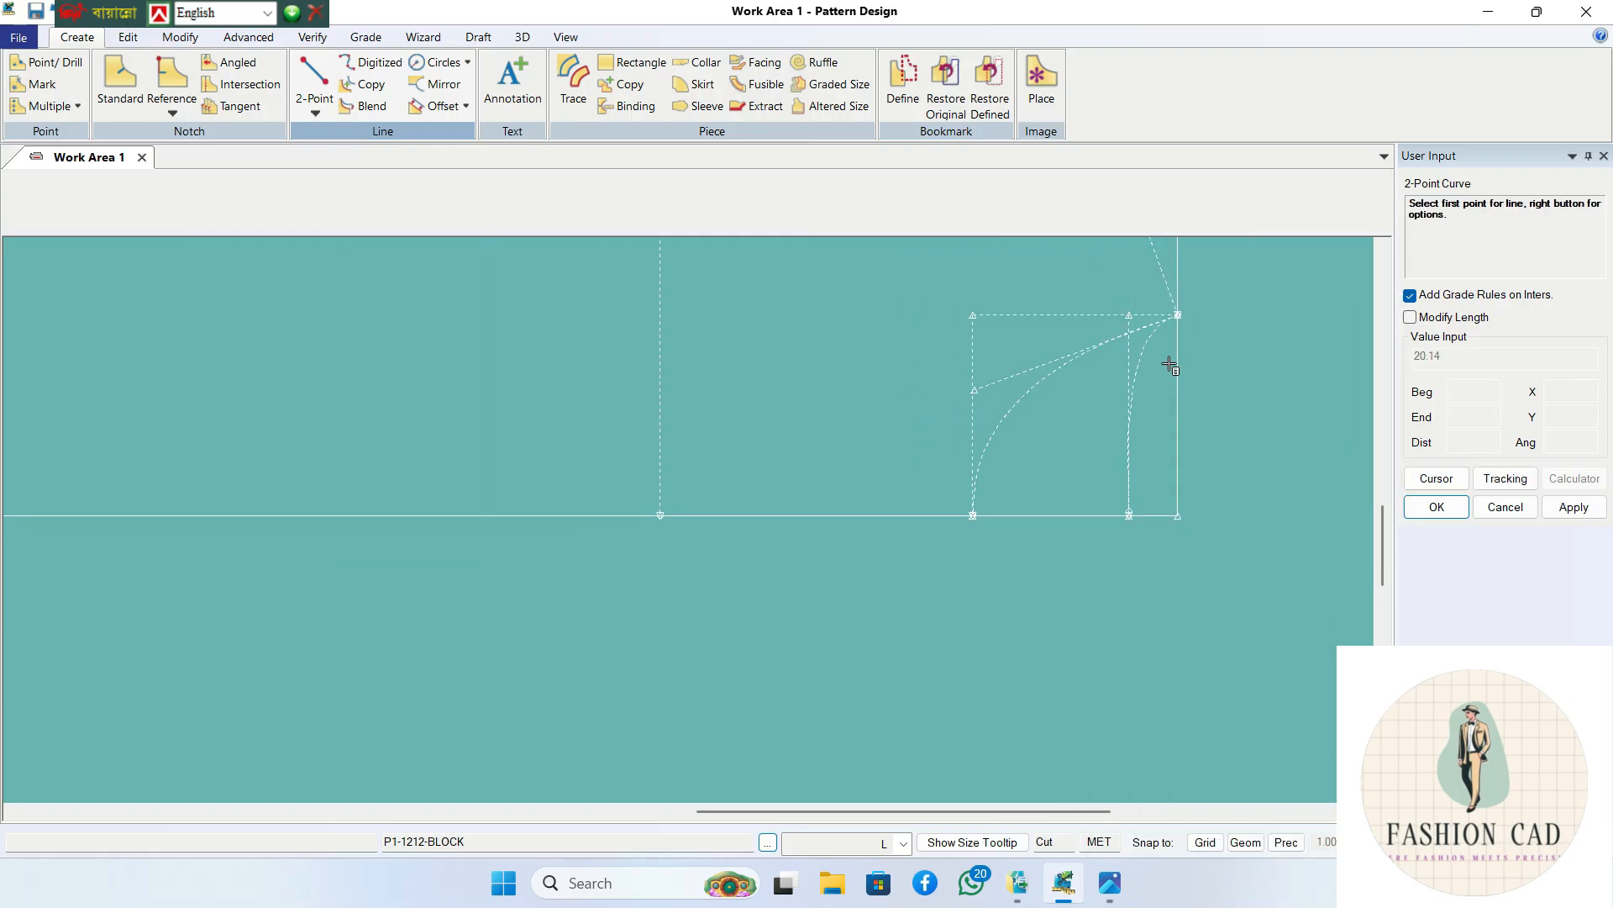
right_click(1213, 349)
click(1183, 277)
scroll(1012, 606, down, 4)
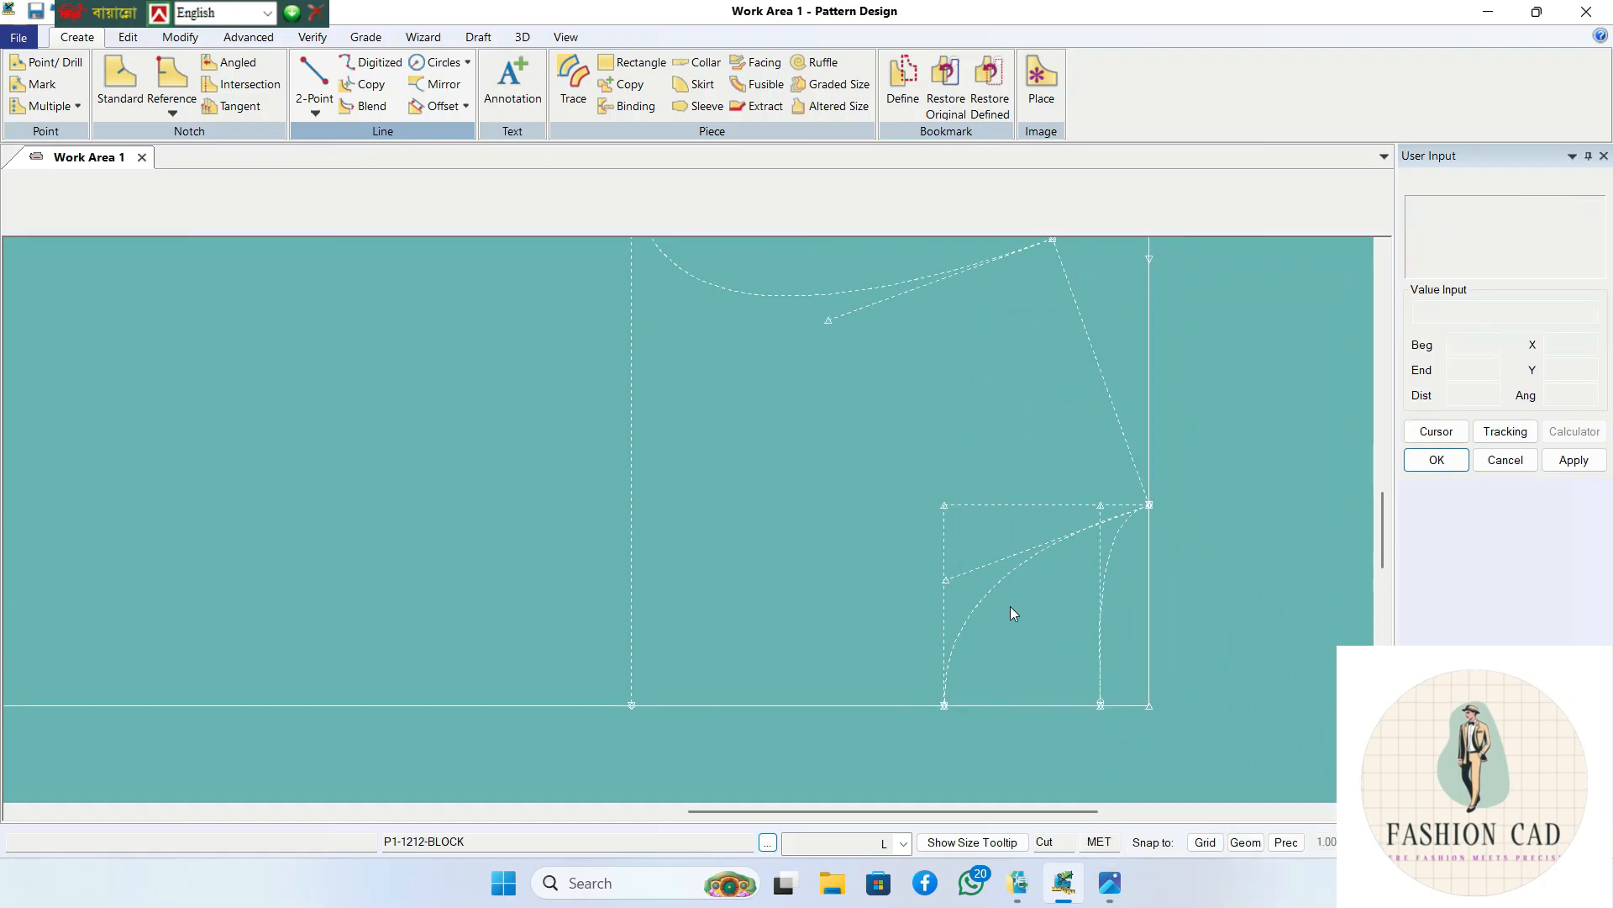
- Delete the front neck drop line and the straight guide joining its upper end to the shoulder's neck point
scroll(885, 505, down, 2)
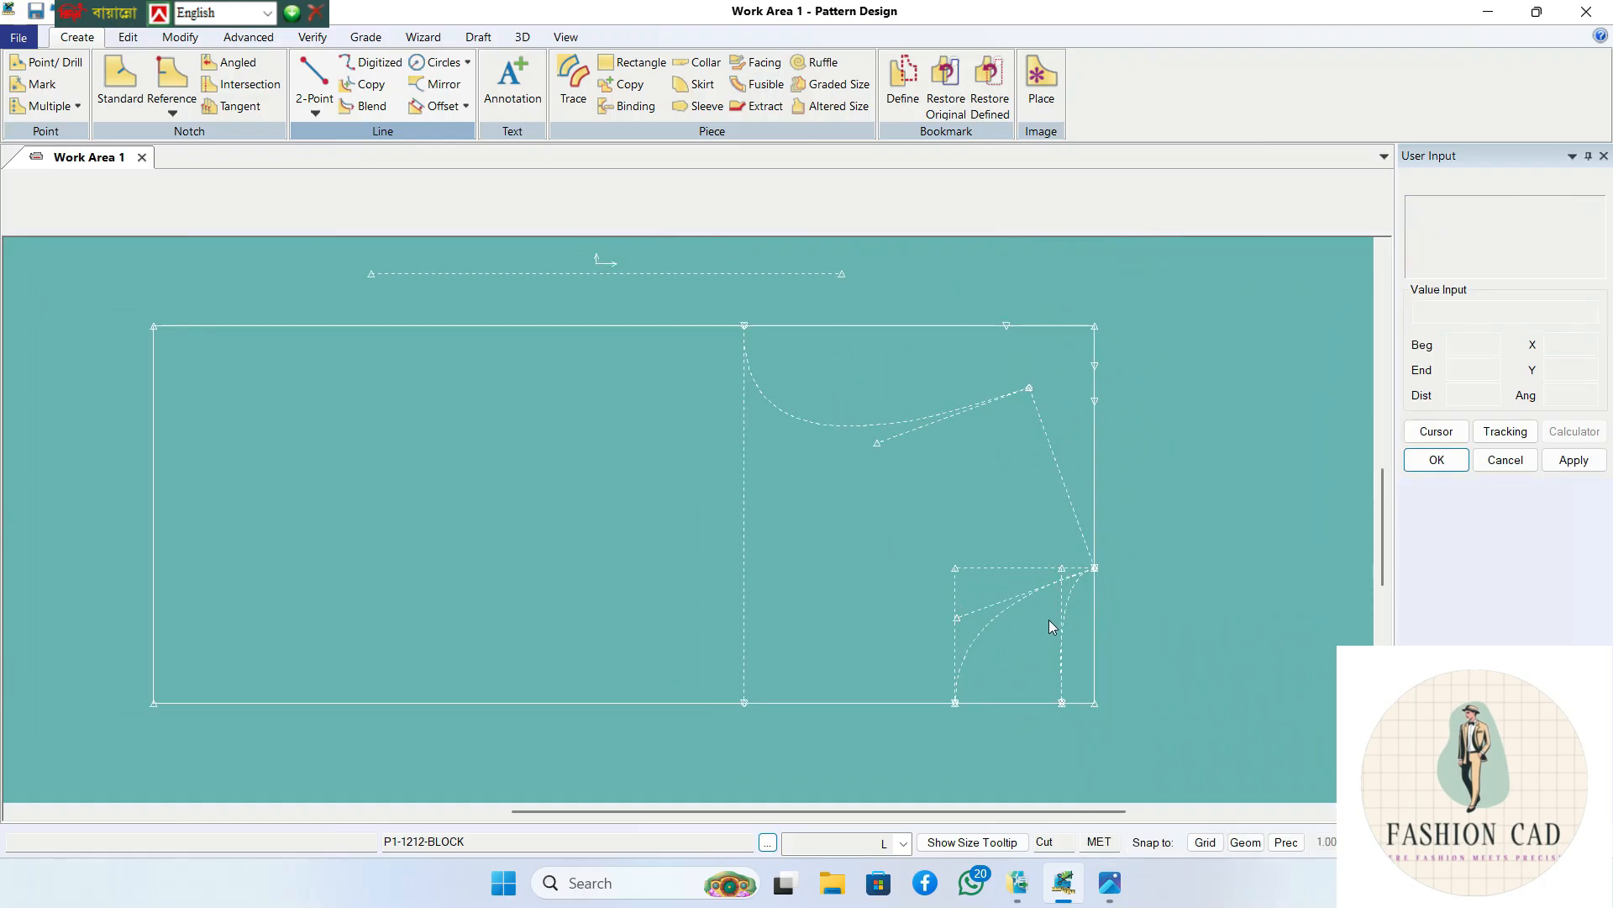
click(180, 37)
click(41, 112)
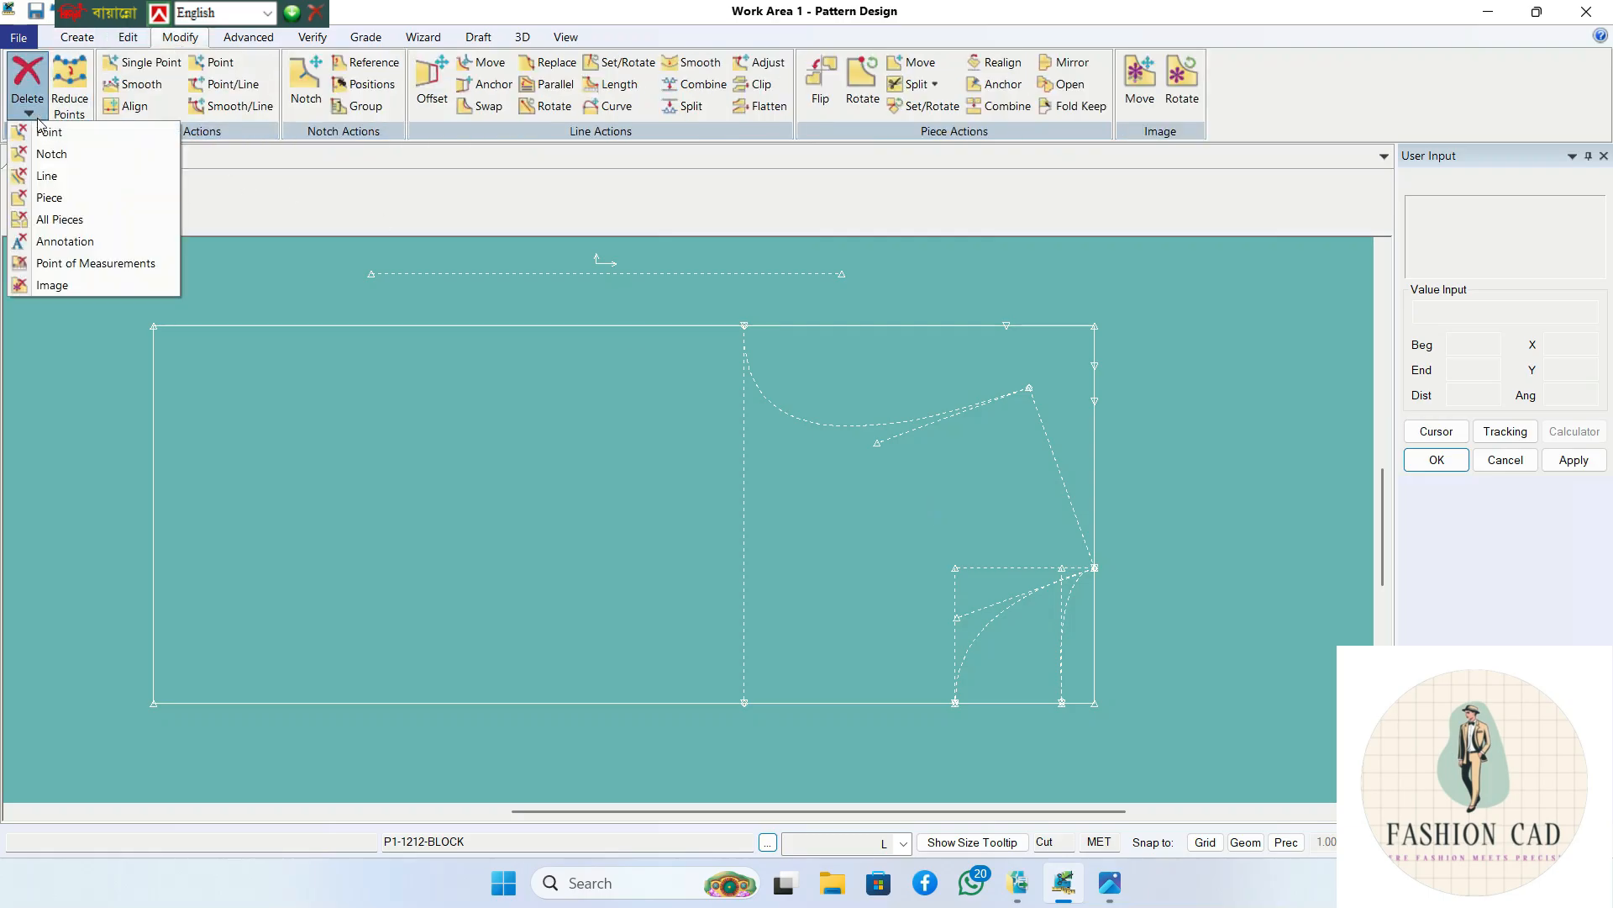
click(51, 173)
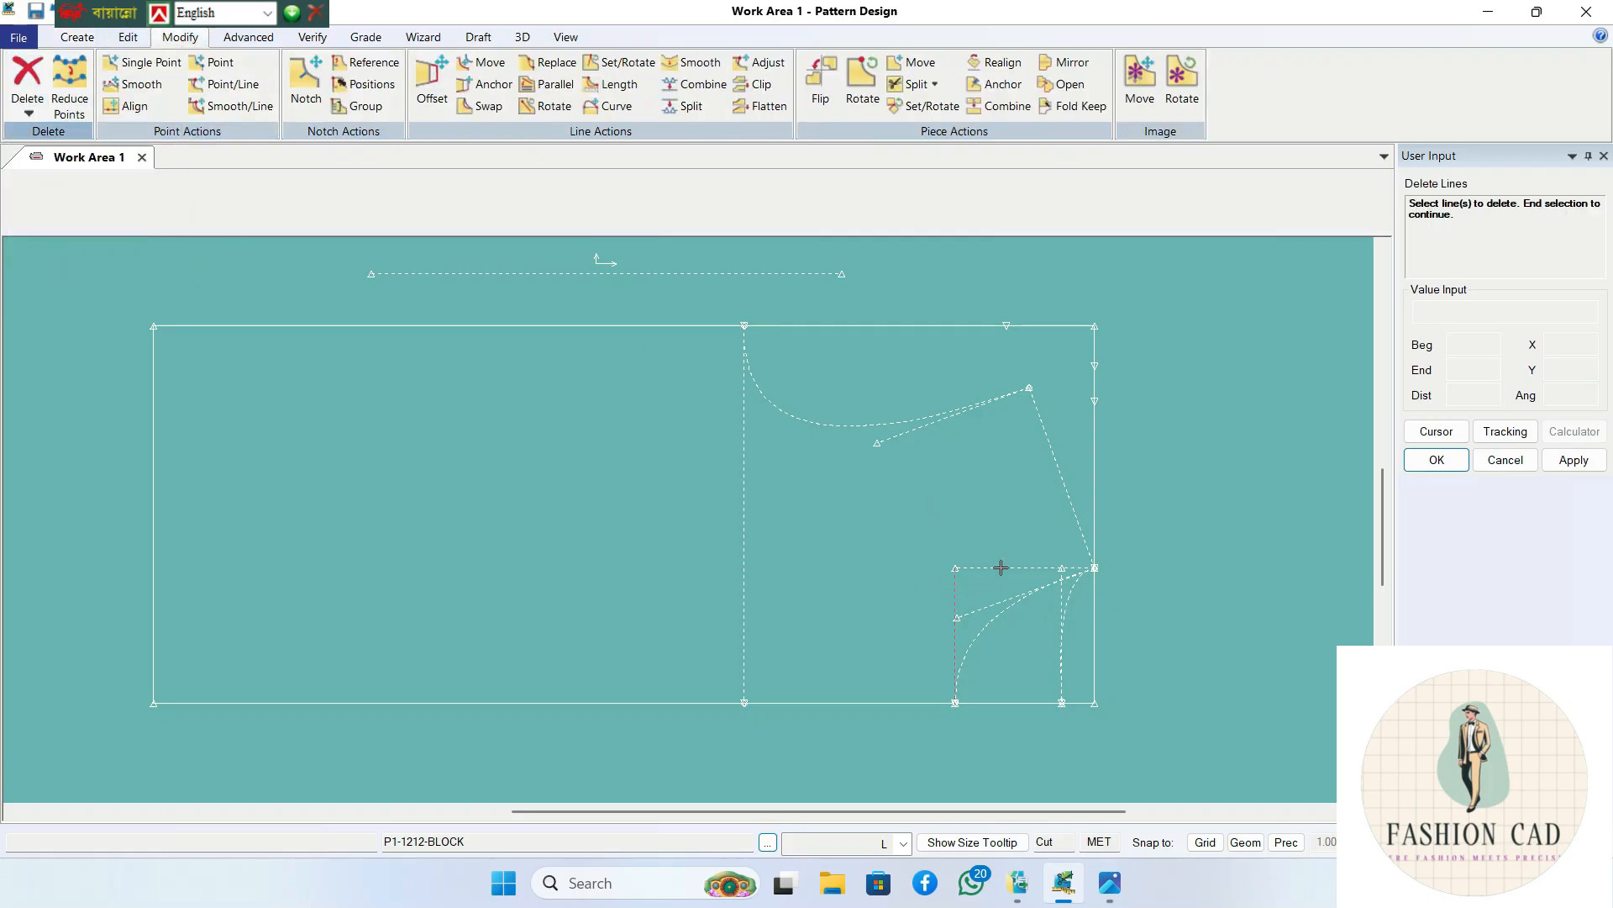
scroll(1012, 612, up, 2)
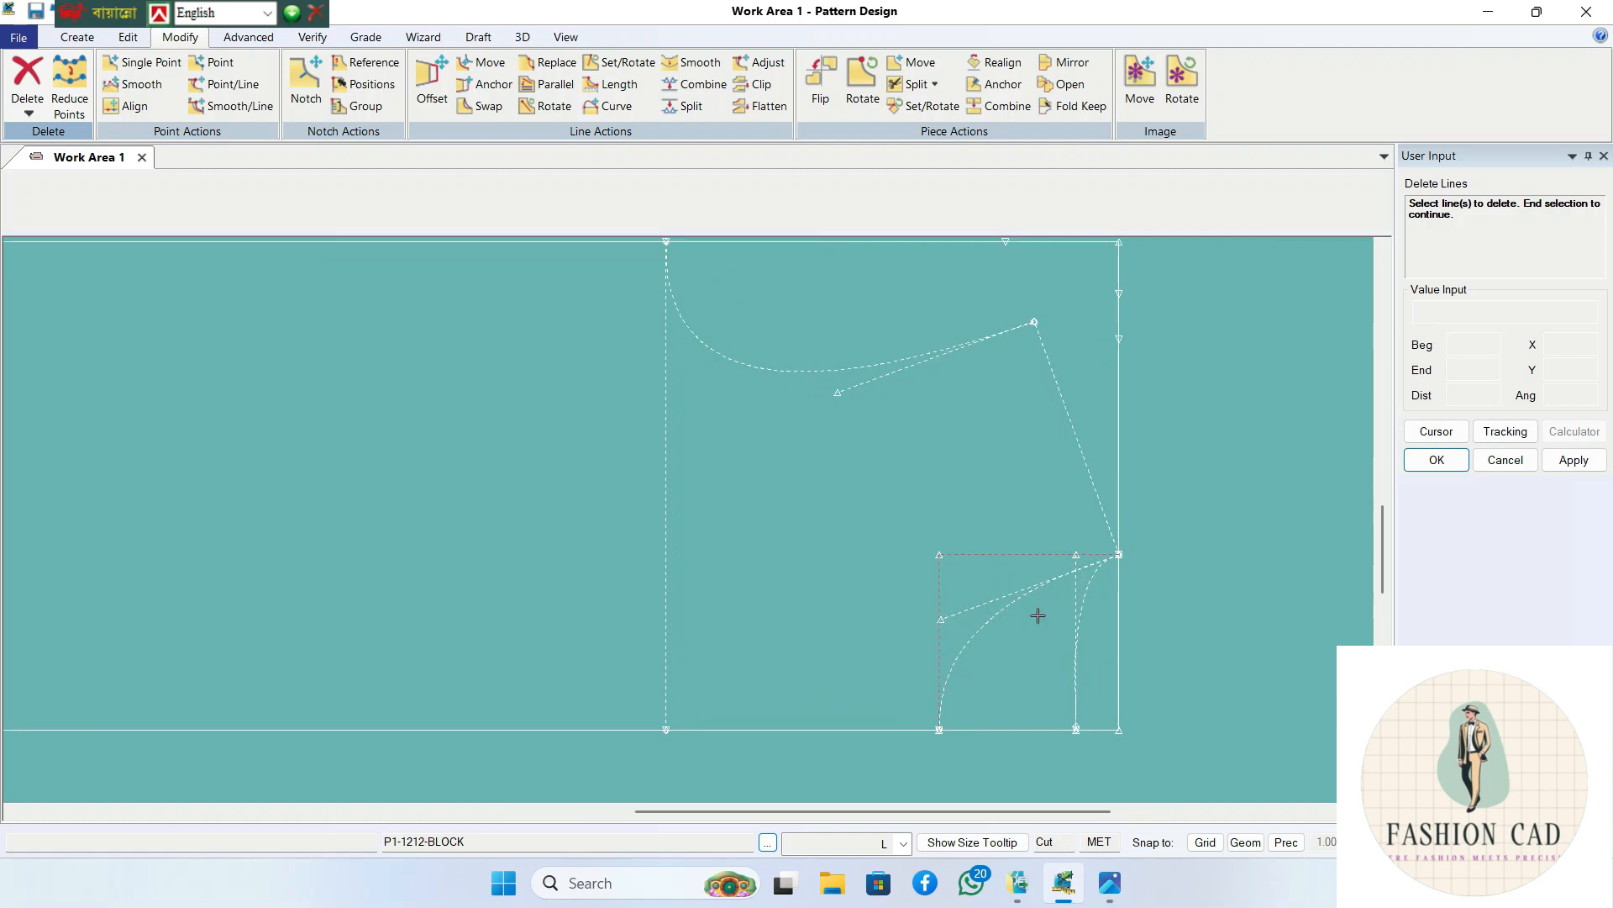
scroll(880, 389, down, 1)
right_click(881, 385)
click(924, 408)
right_click(919, 454)
click(895, 464)
- Smooth the armhole curve over the range between the chest line's upper end and the shoulder's outer end
scroll(860, 387, up, 2)
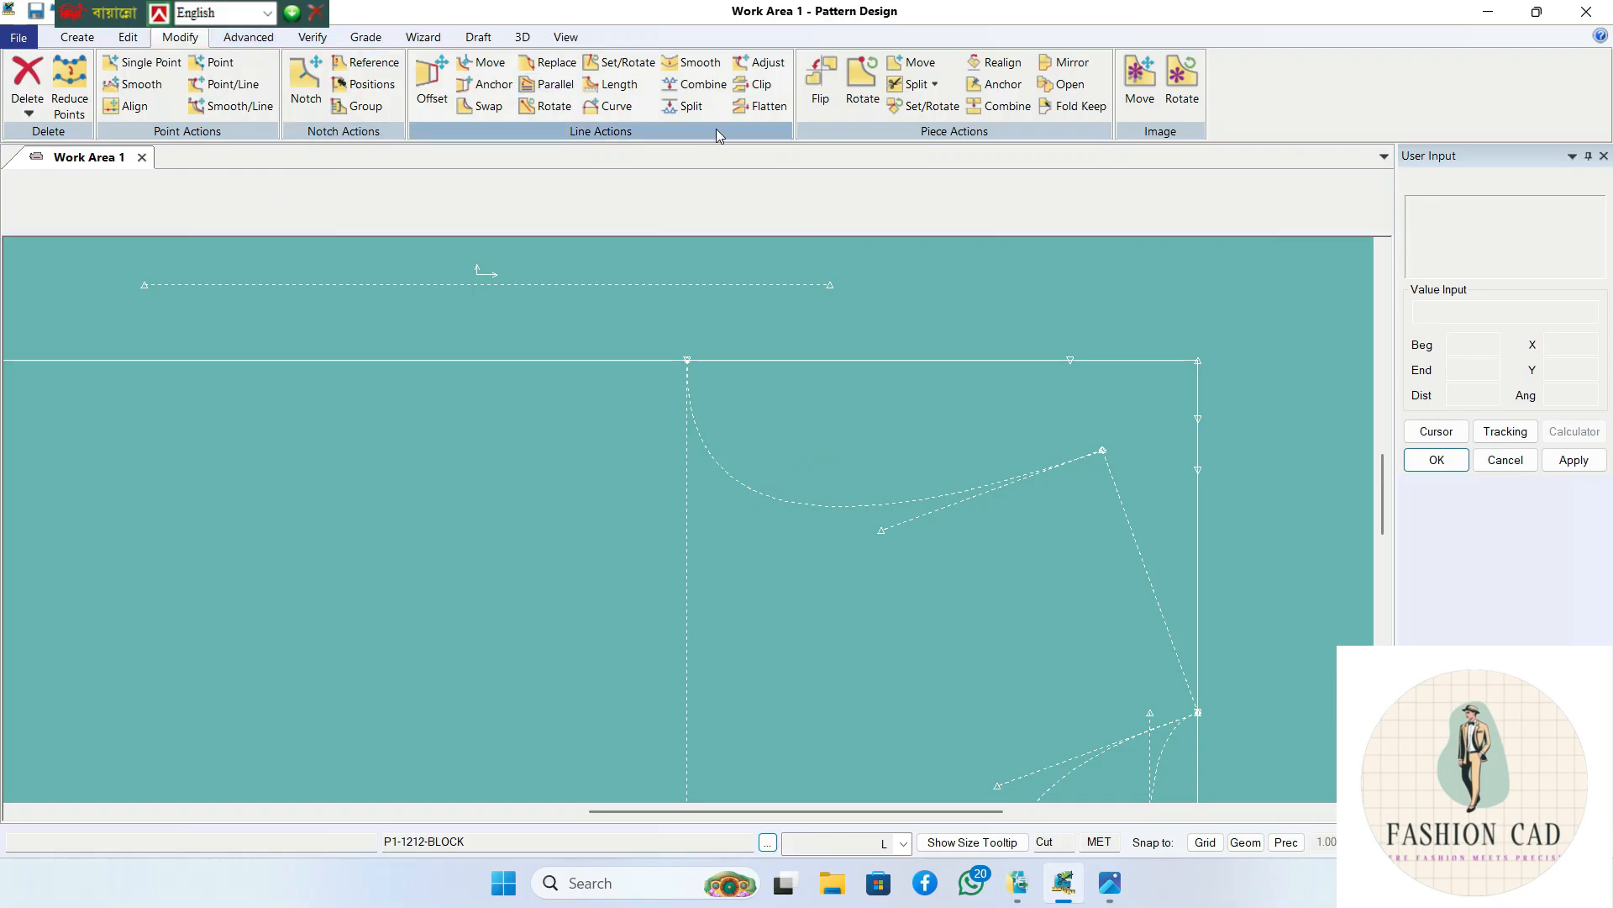
click(694, 62)
click(828, 505)
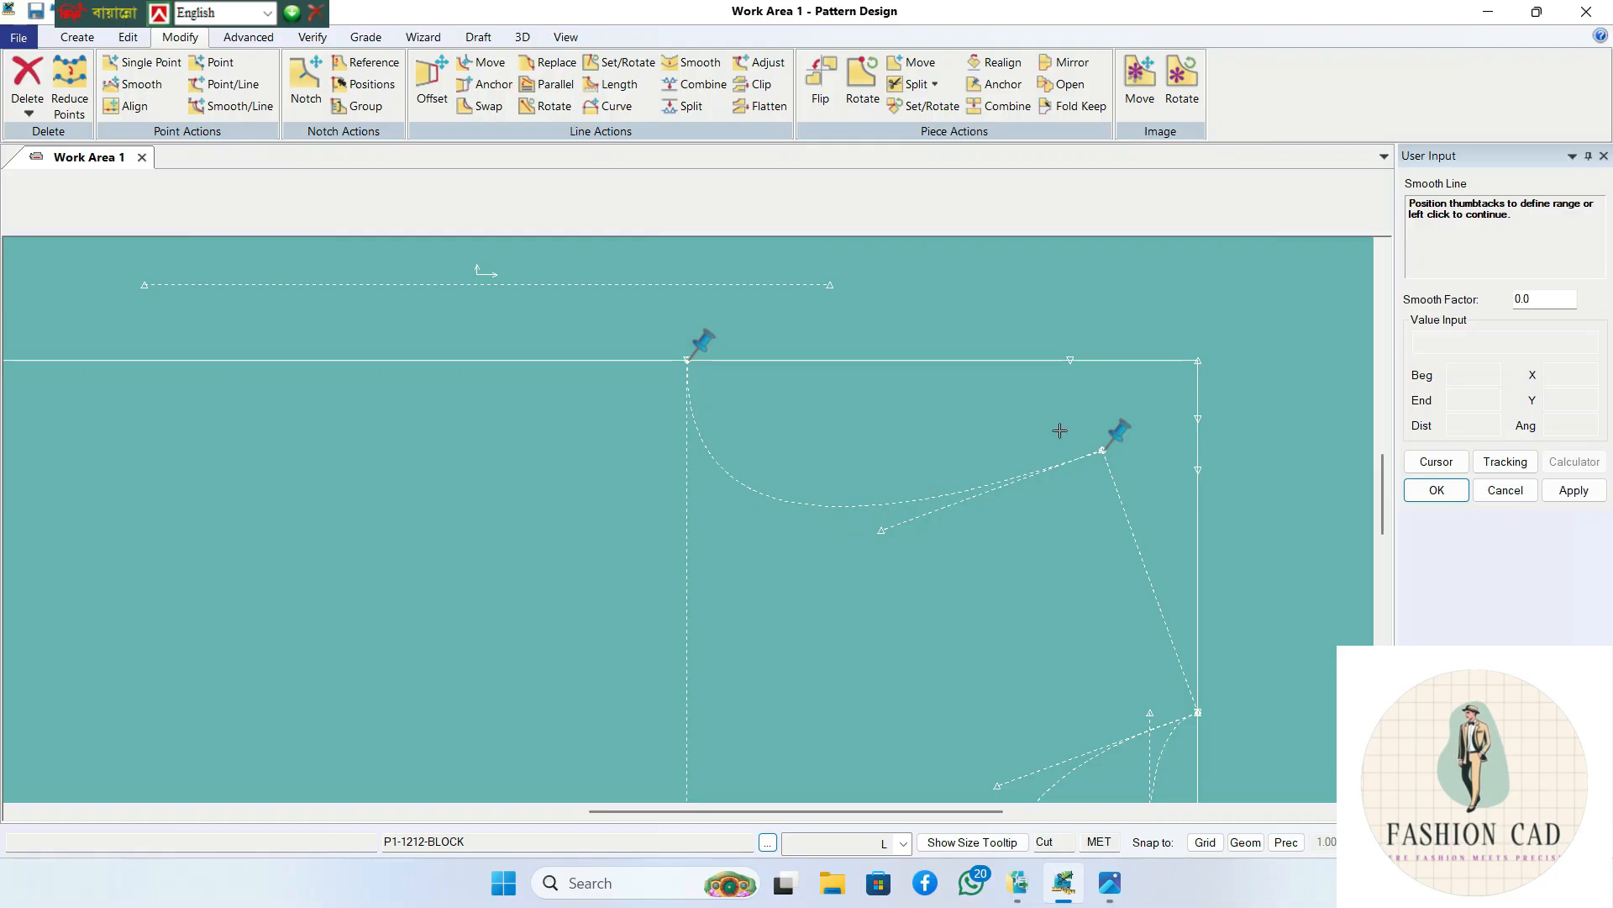
click(1117, 432)
click(1101, 447)
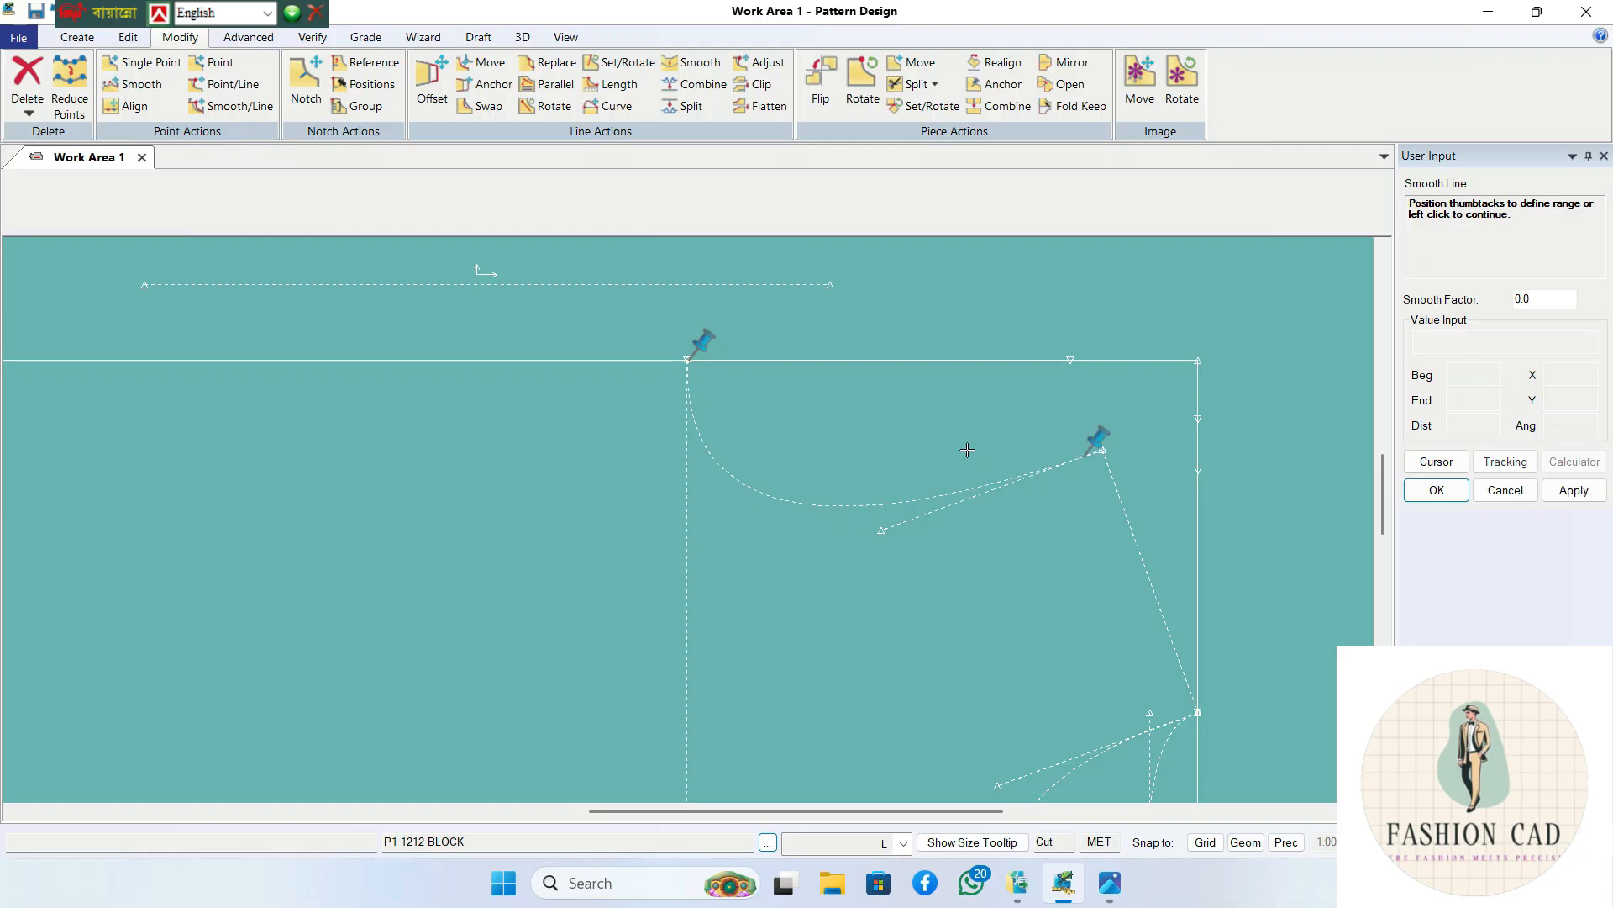
right_click(965, 445)
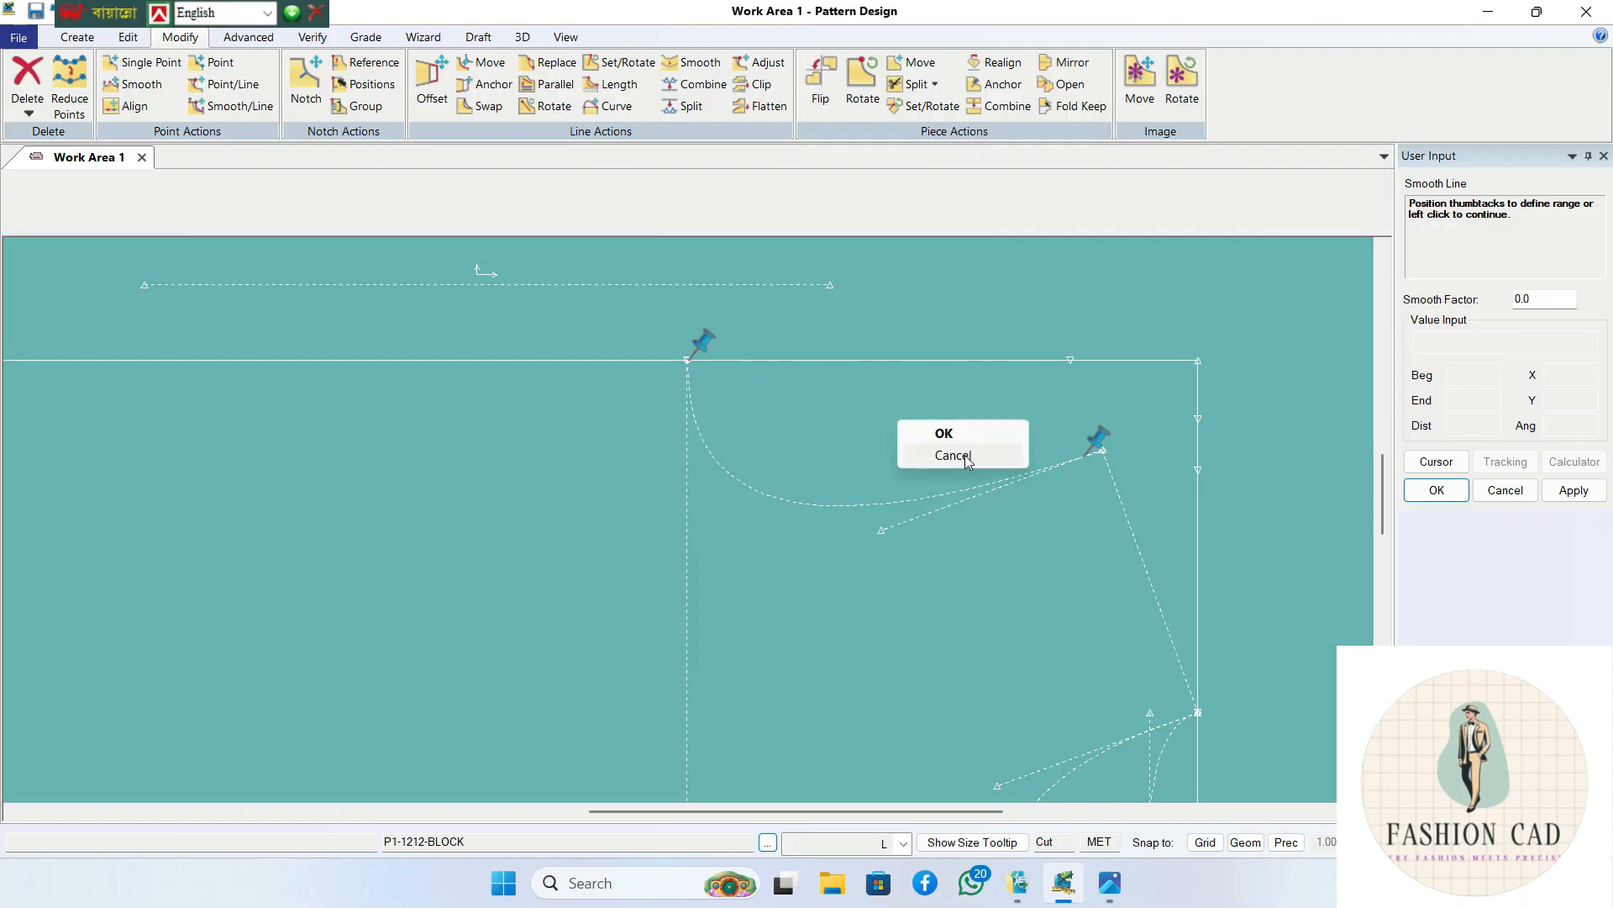
click(965, 456)
- Smooth the back neck curve over its full length from the shoulder's neck point to the centre line
scroll(964, 445, down, 2)
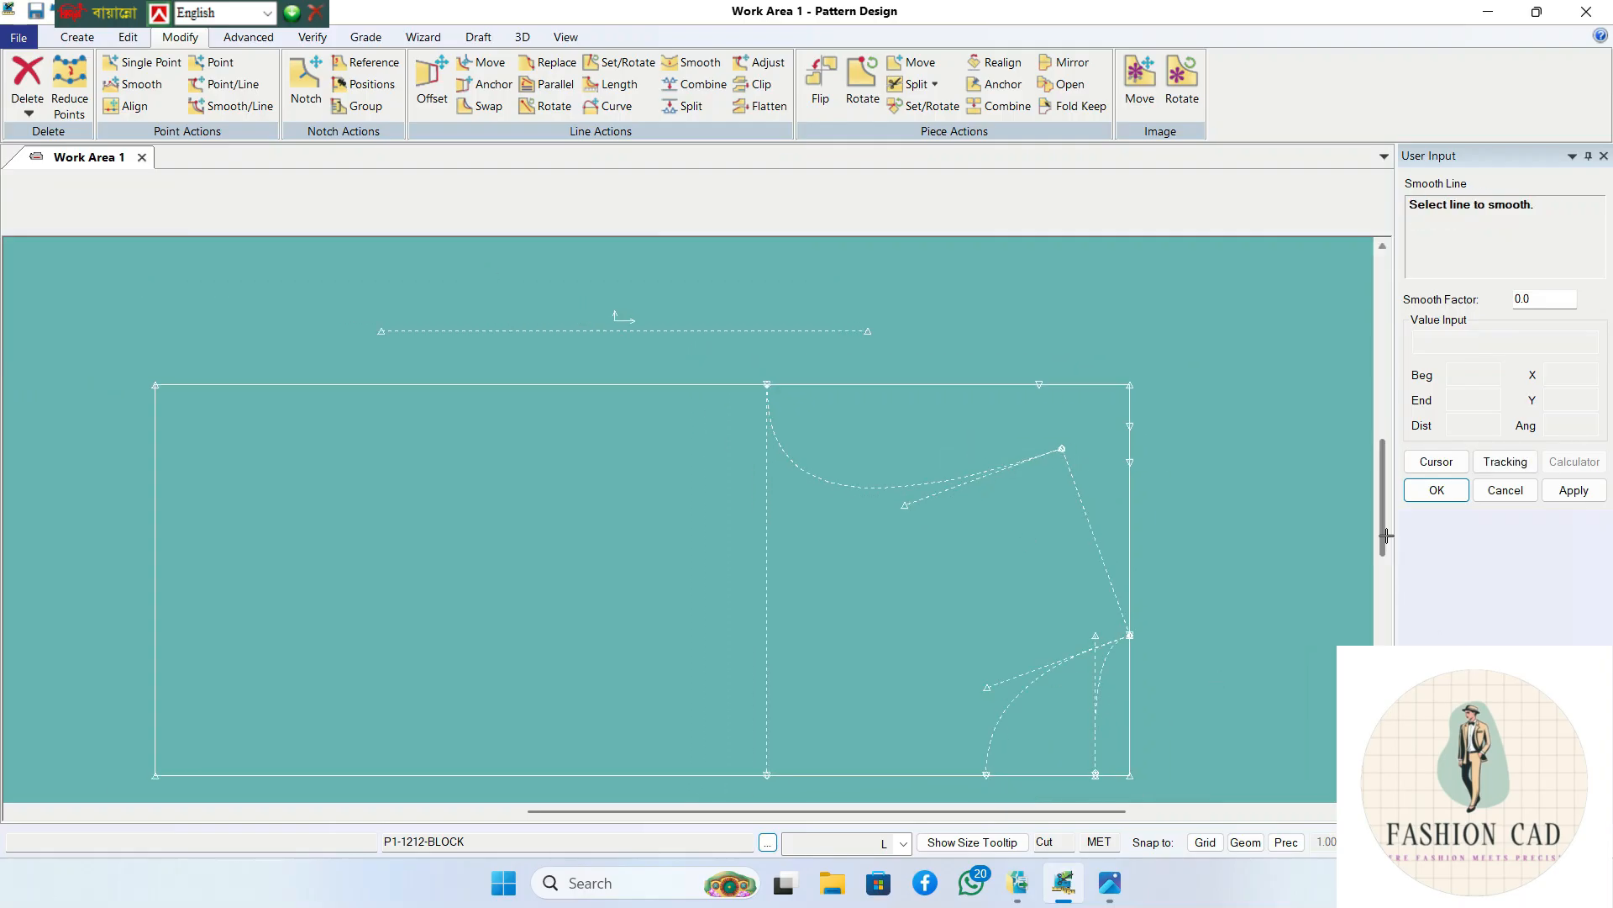
scroll(1383, 576, down, 3)
scroll(1174, 594, up, 3)
scroll(1126, 592, up, 1)
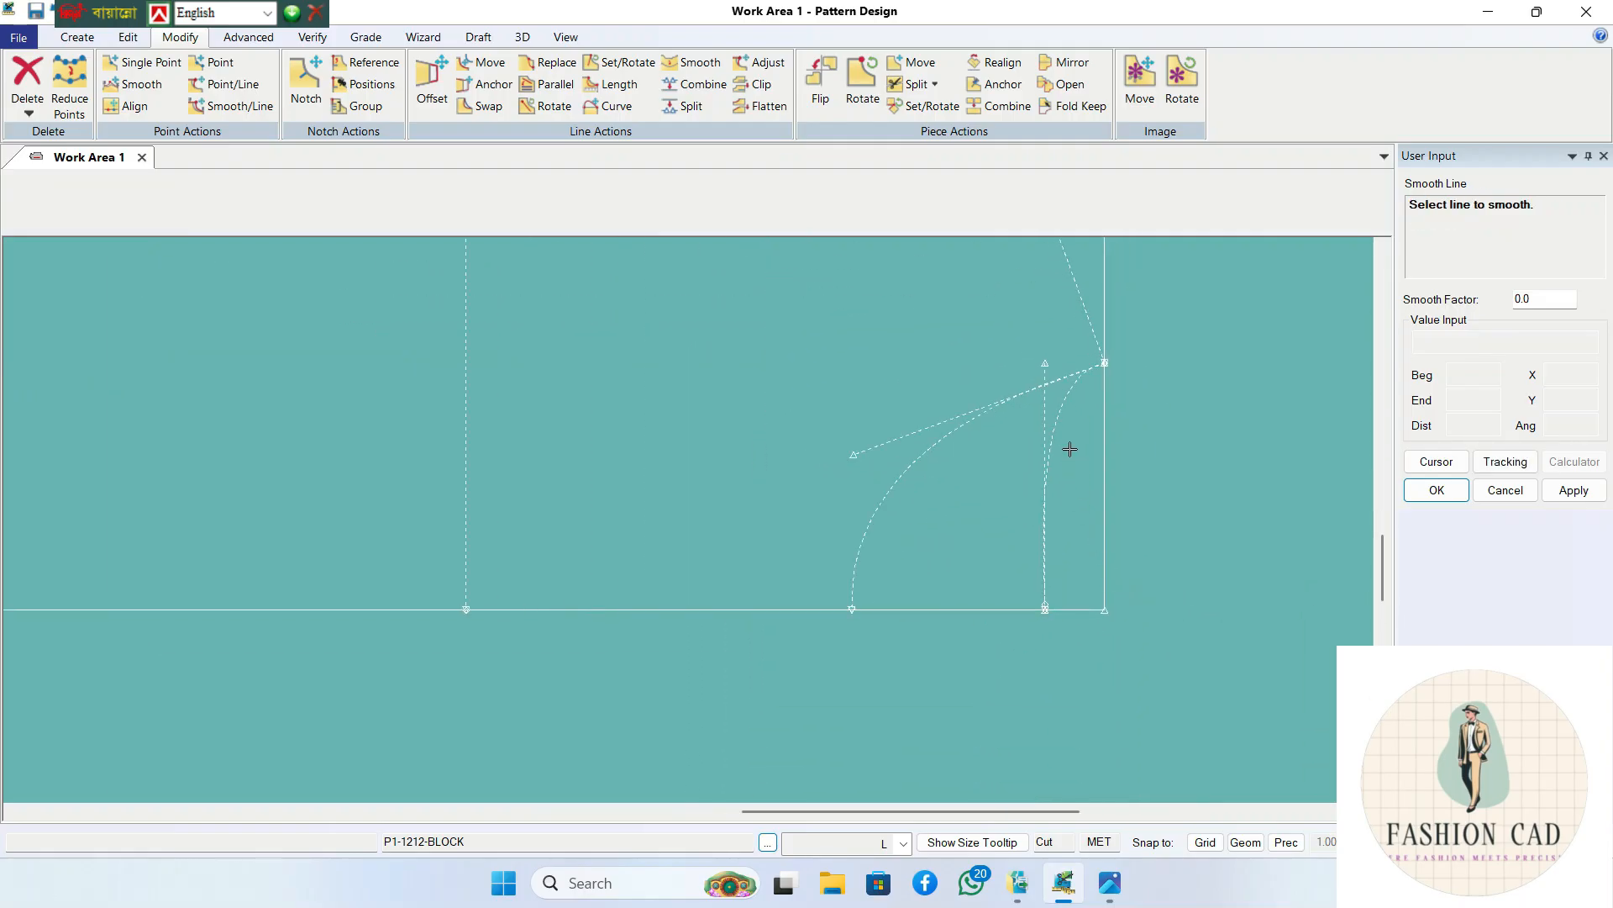
click(1066, 421)
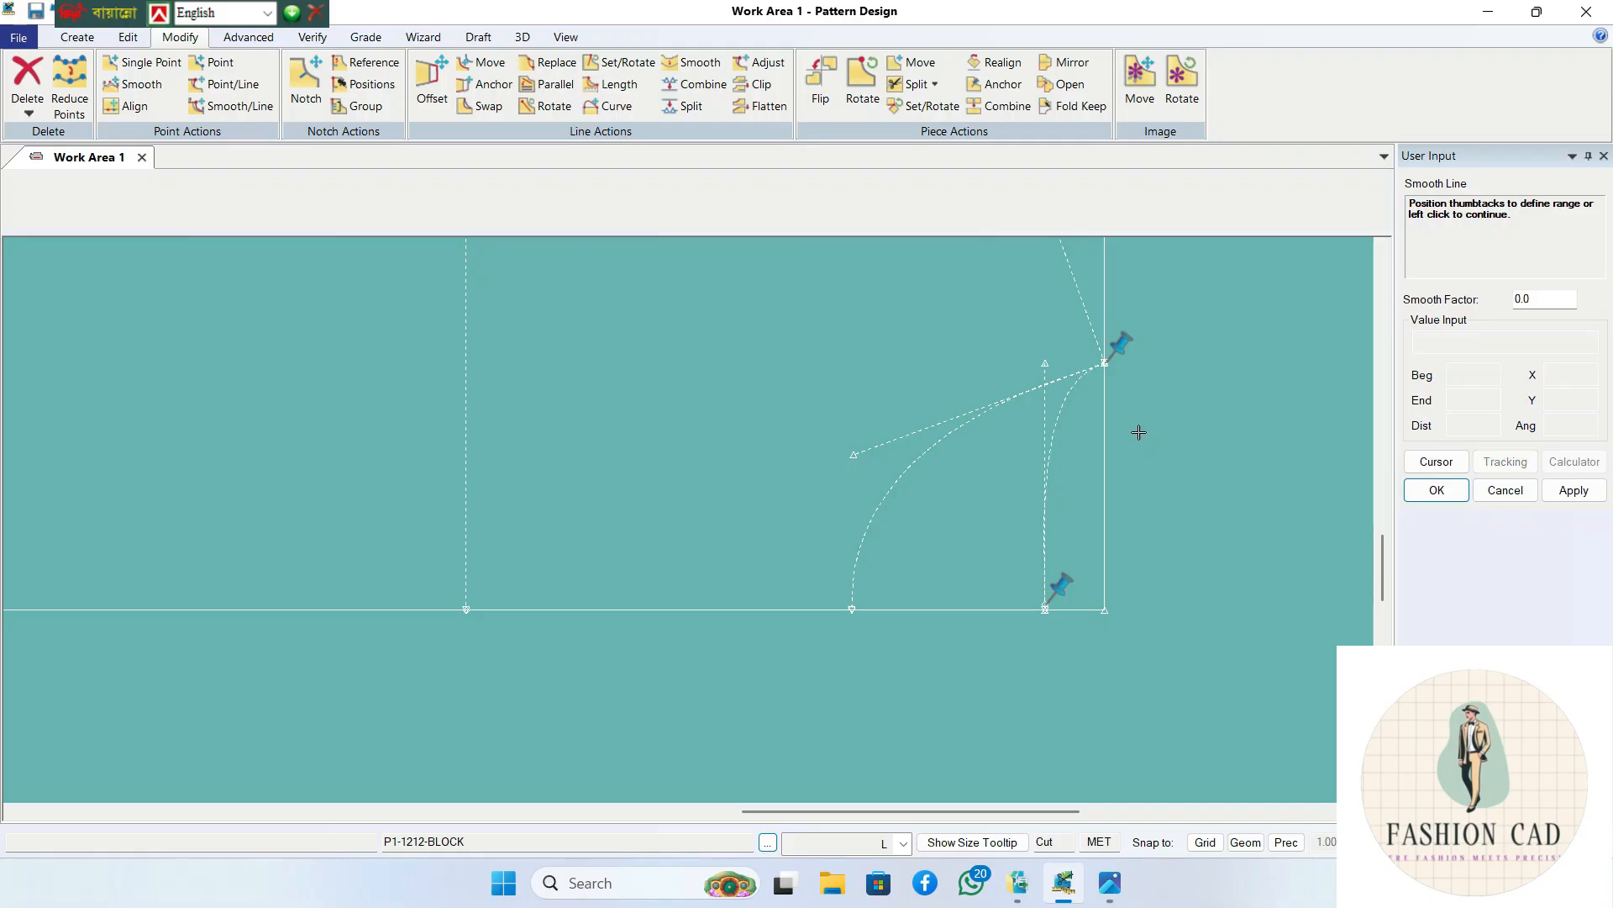
right_click(935, 501)
click(935, 502)
right_click(912, 531)
click(916, 556)
- Smooth the front neck curve from the shoulder's neck point to the centre line and end smoothing
click(893, 495)
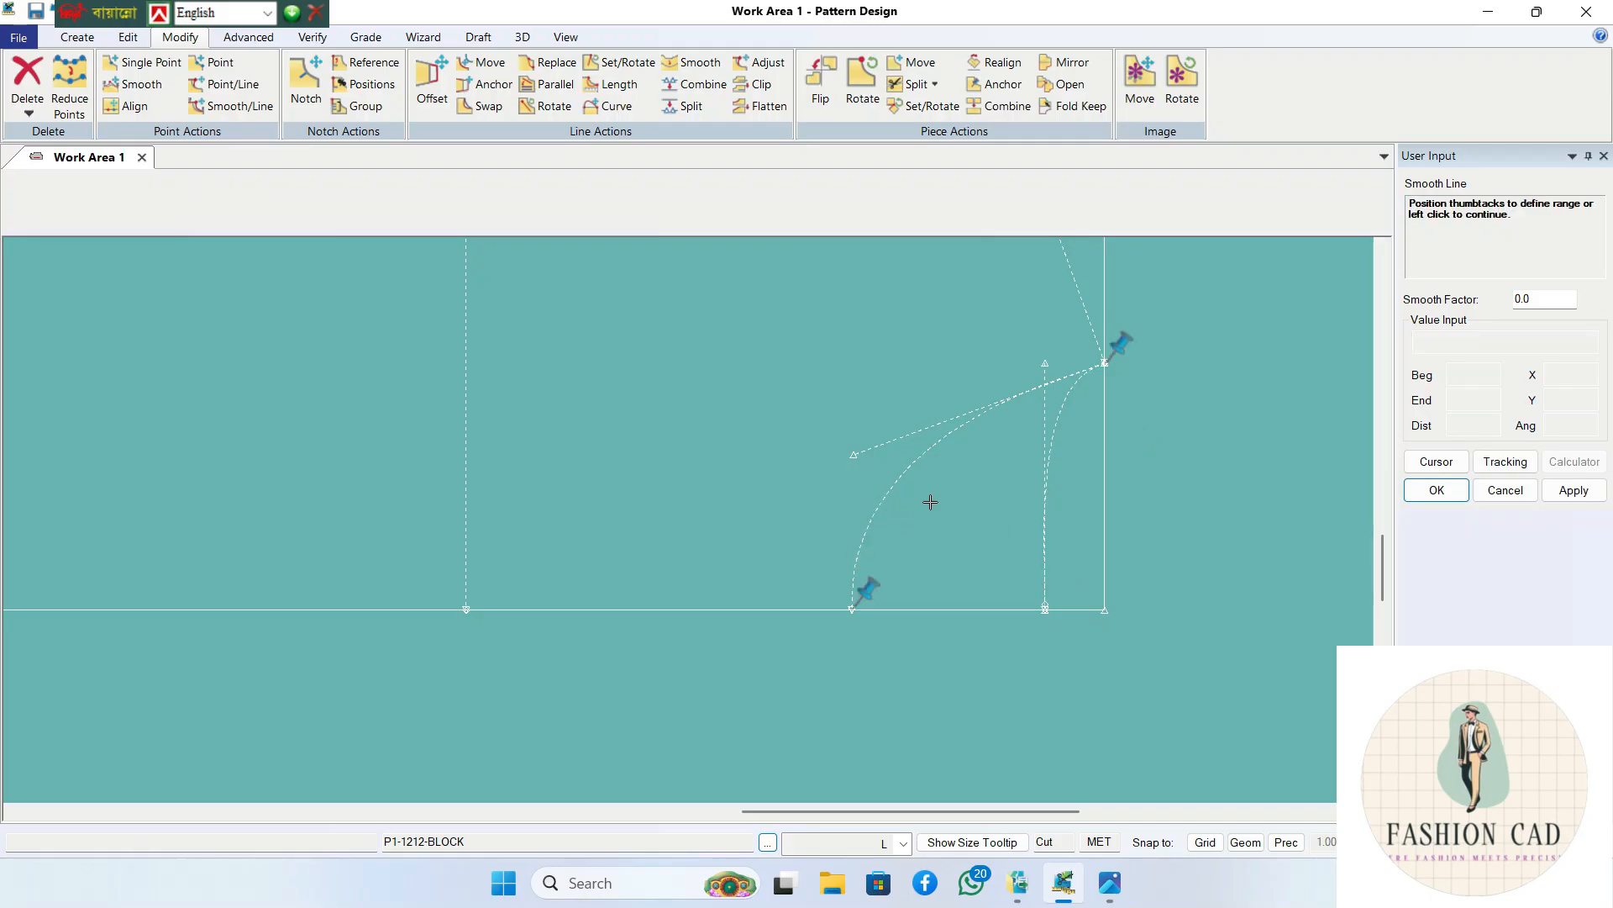
right_click(933, 502)
click(942, 505)
scroll(948, 487, down, 1)
right_click(952, 485)
click(953, 485)
scroll(955, 484, down, 1)
right_click(1122, 440)
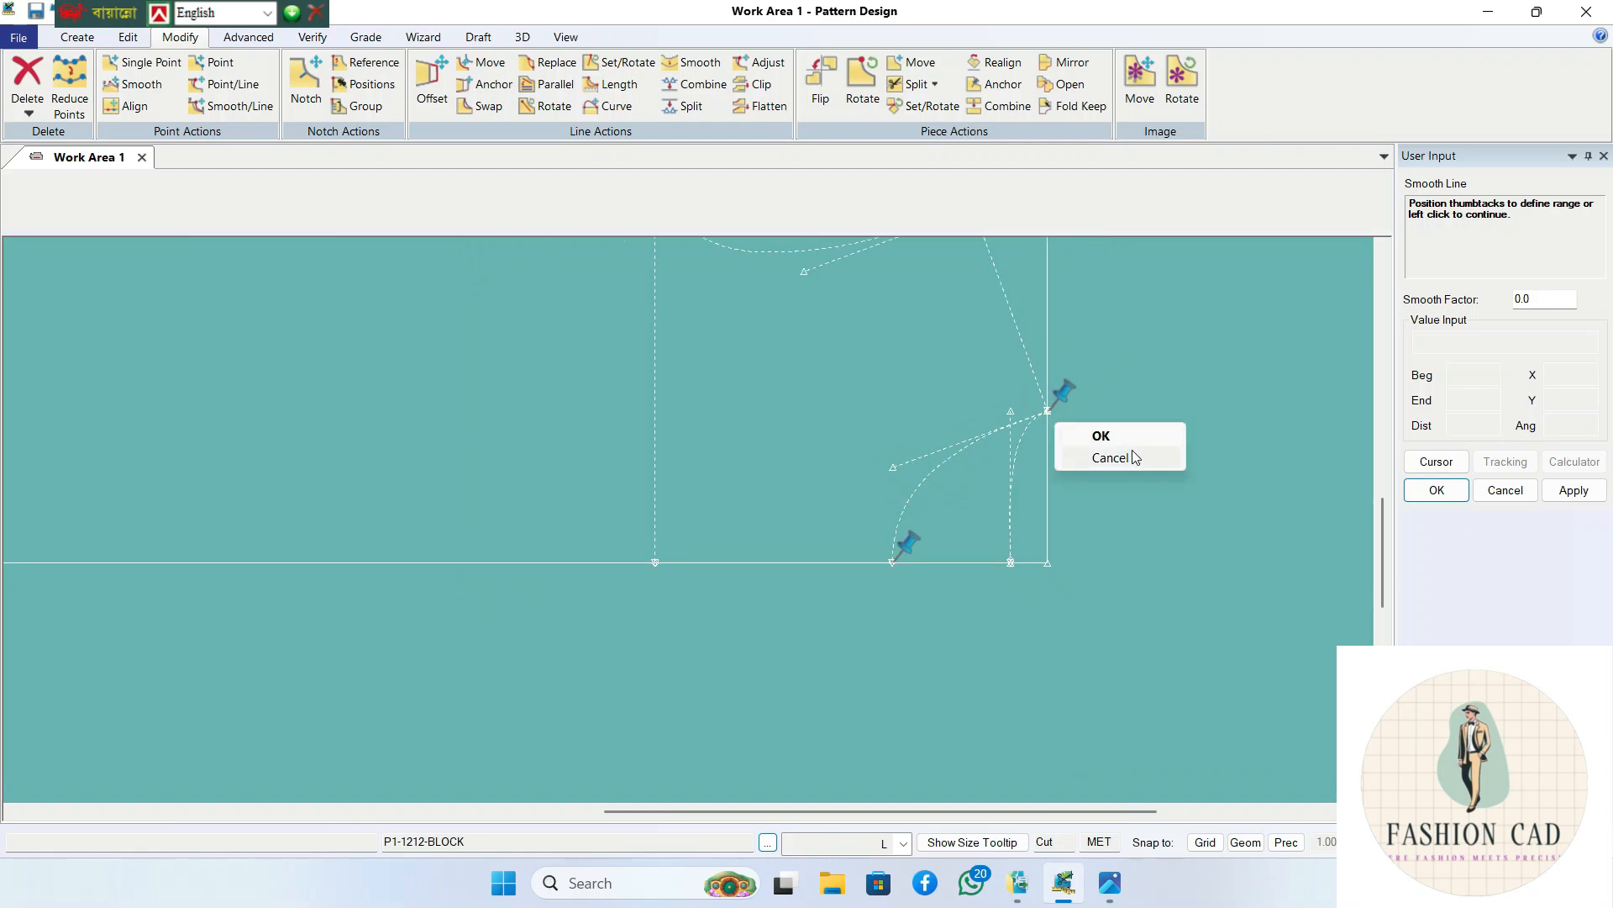
click(1114, 460)
scroll(1115, 460, down, 1)
right_click(1141, 430)
click(1136, 432)
- Mirror the armhole curve about the block's upper edge line to check its flow at the underarm point
middle_drag(1006, 423, 1011, 593)
scroll(1011, 592, down, 2)
scroll(1011, 592, down, 1)
middle_drag(932, 547, 965, 603)
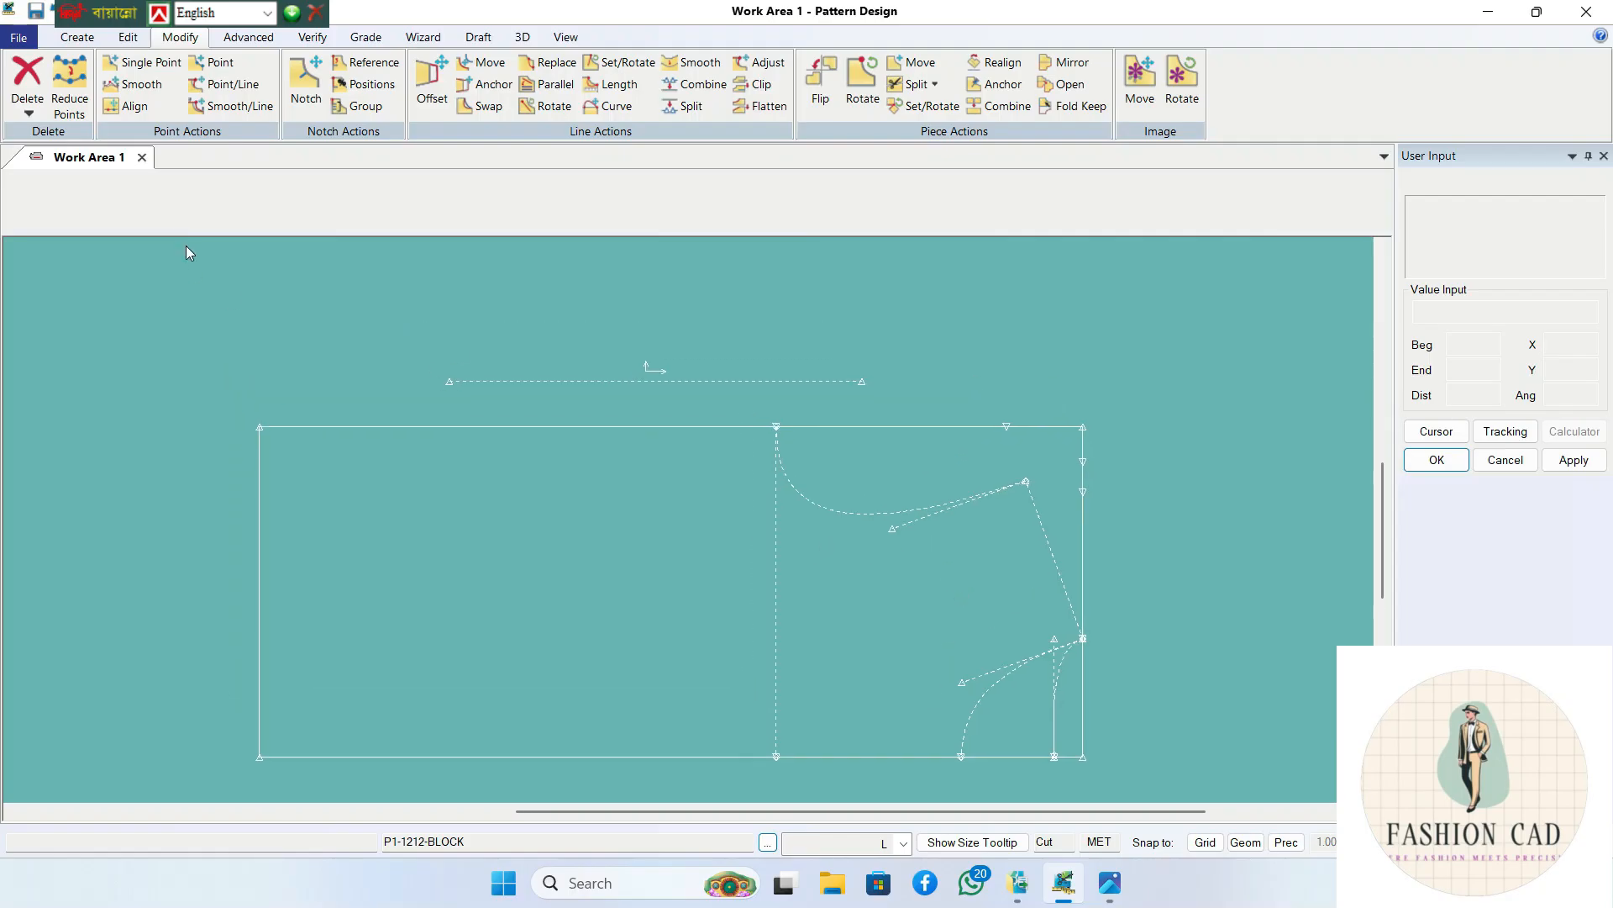
click(77, 39)
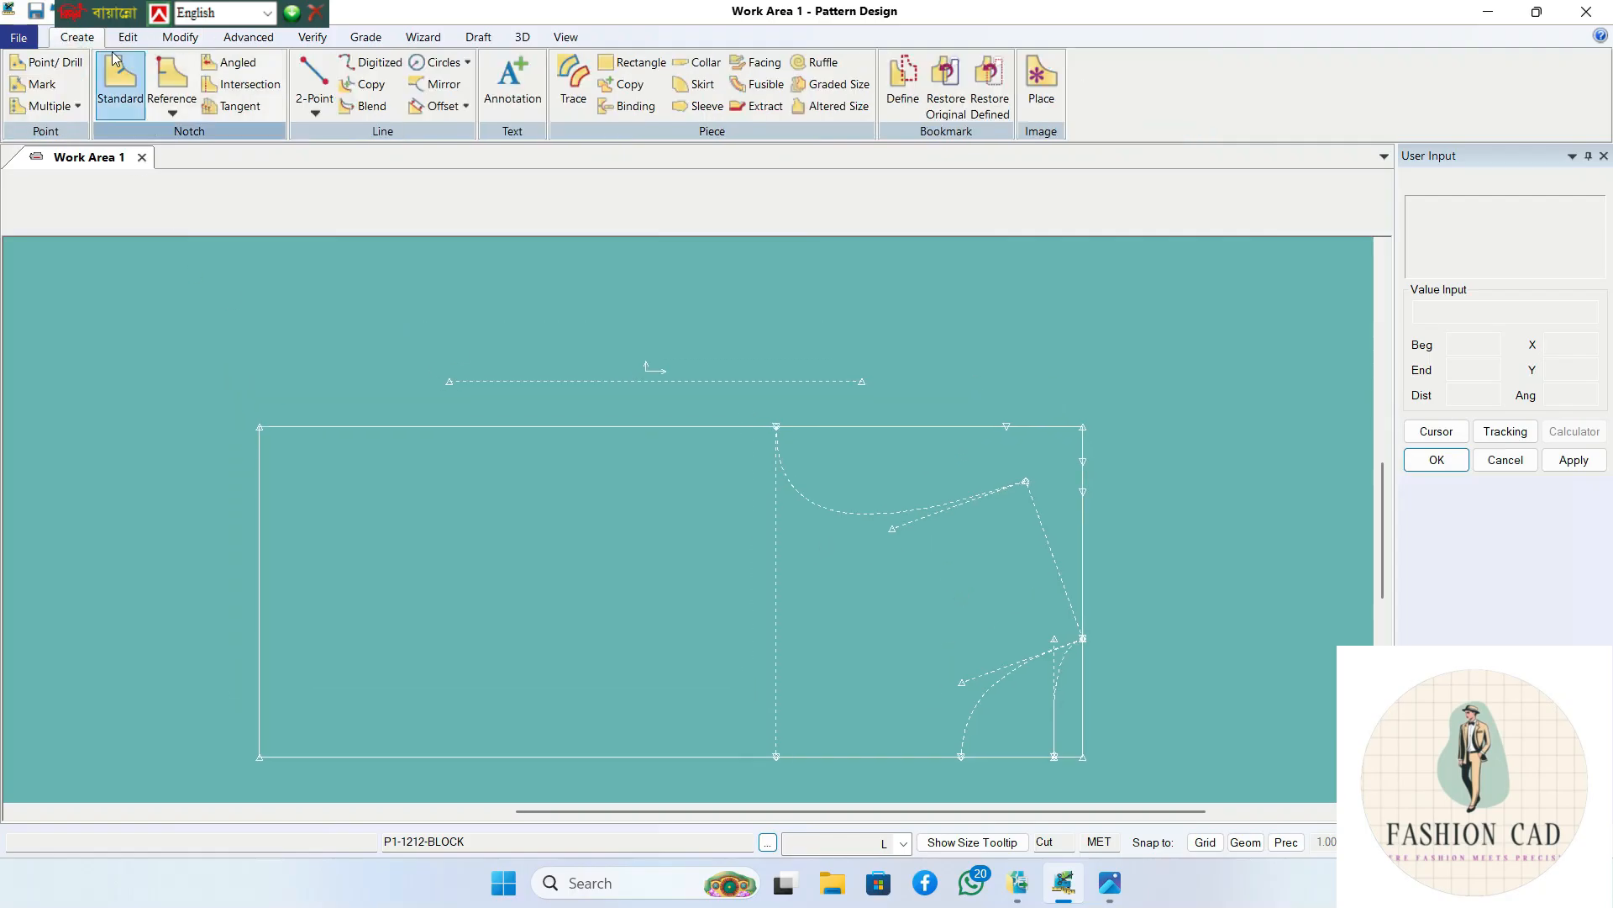
click(438, 85)
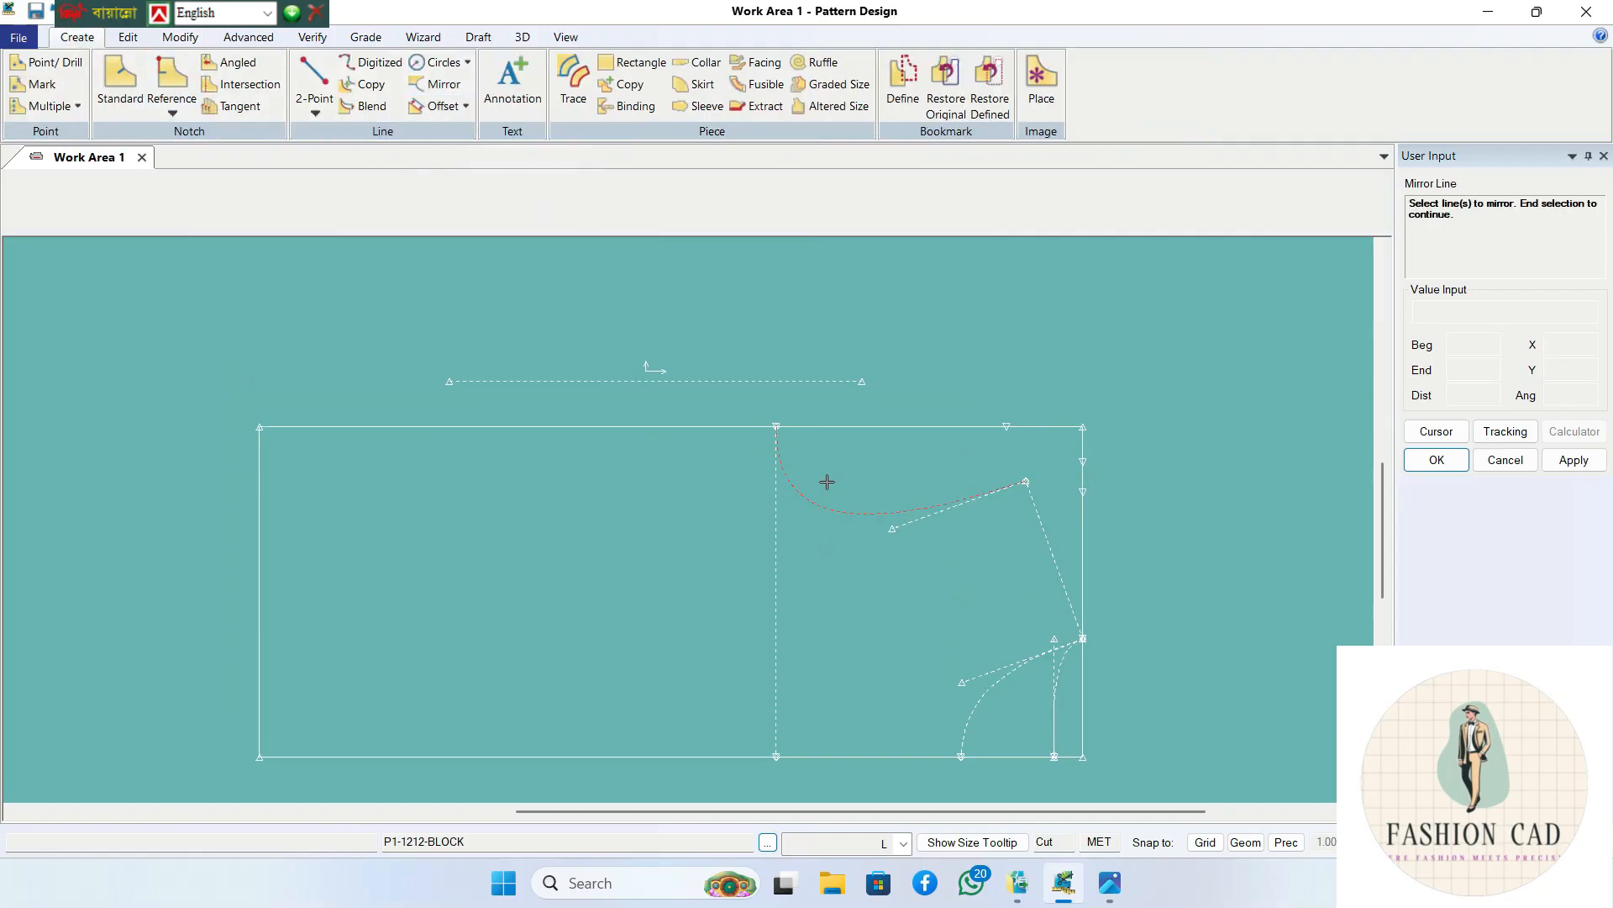
right_click(827, 481)
click(827, 481)
click(832, 429)
scroll(821, 454, up, 7)
scroll(821, 457, up, 4)
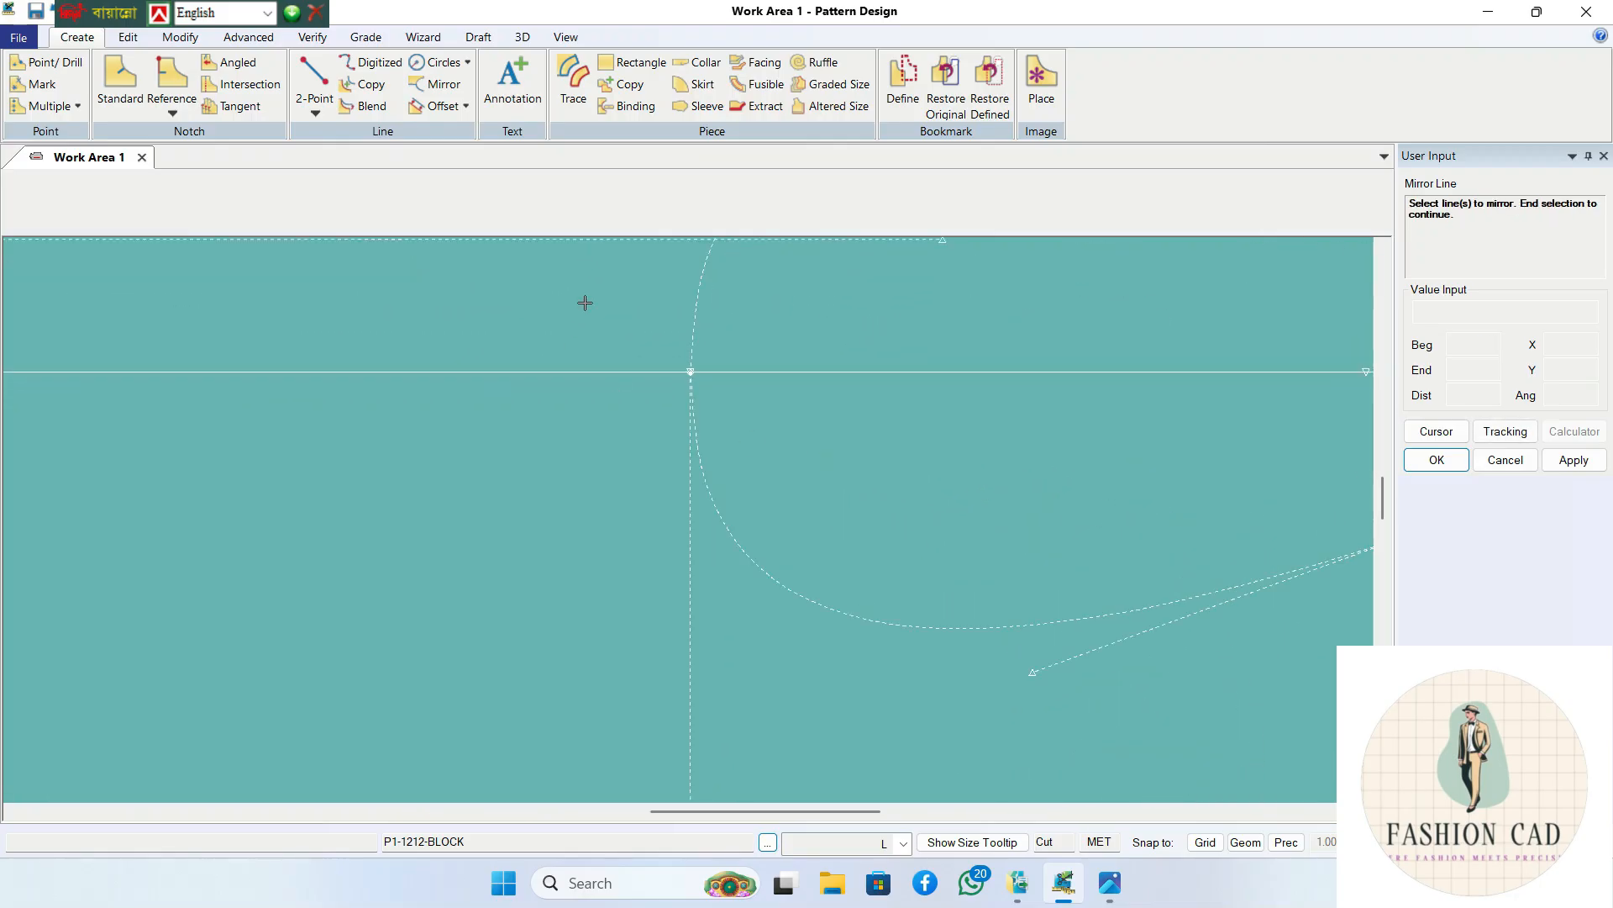
scroll(641, 433, up, 2)
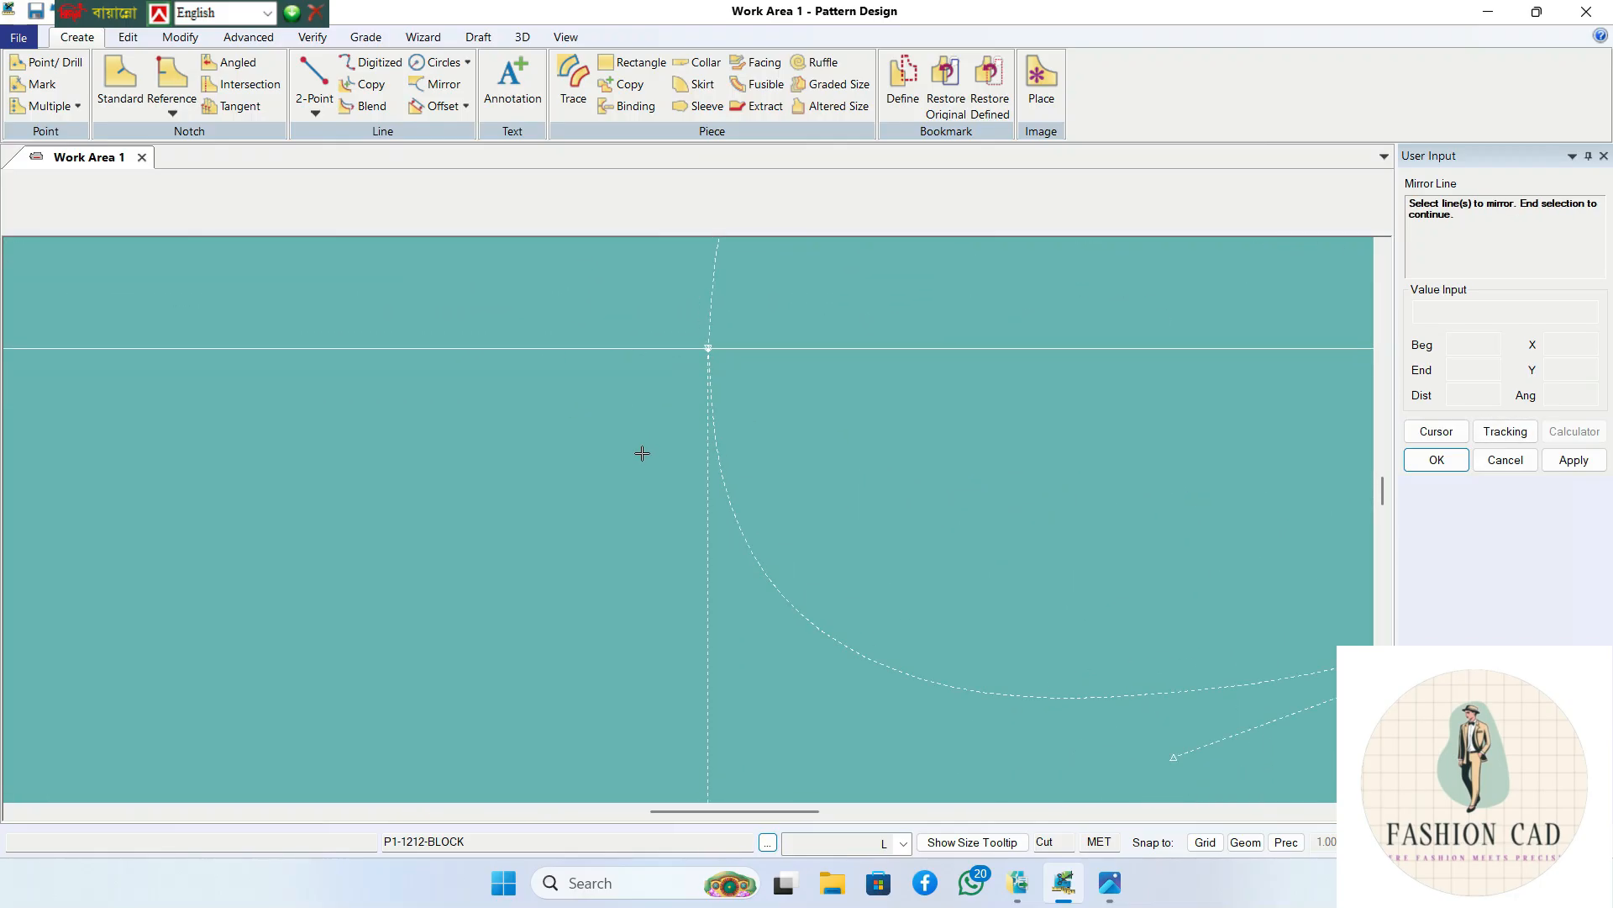
- Mirror the front and back neck curves about the block's lower edge, the centre line
scroll(645, 453, down, 3)
scroll(933, 430, down, 2)
drag(1383, 489, 1390, 536)
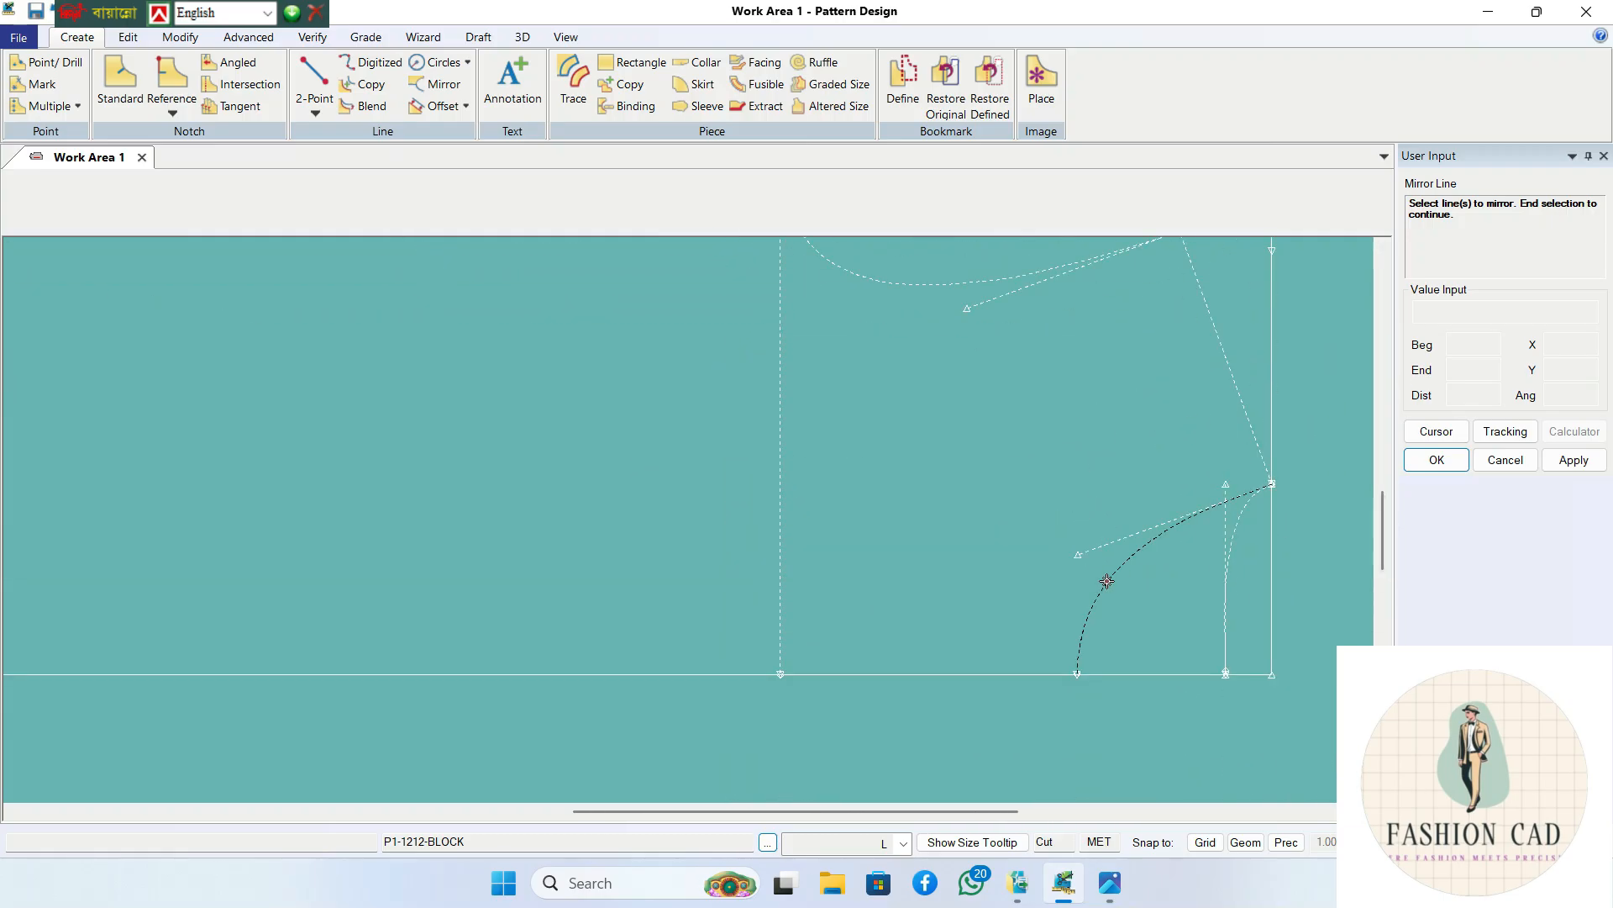
right_click(1182, 586)
click(1182, 586)
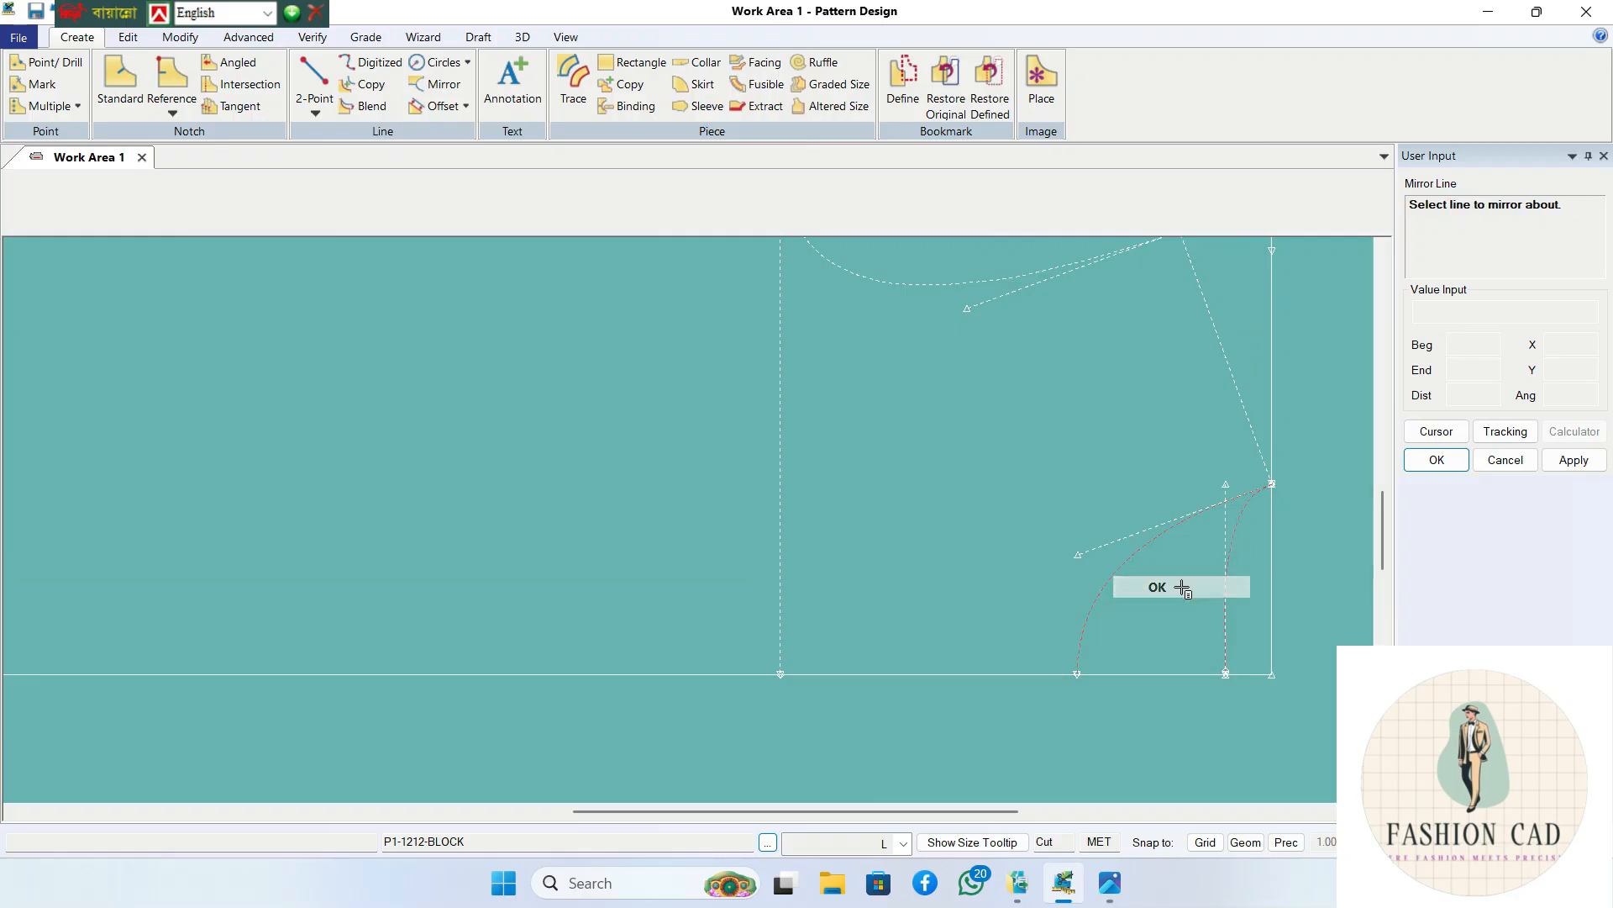
click(1156, 675)
- Examine how the mirrored front and back neck curves join their originals at the centre line
scroll(1133, 643, down, 2)
scroll(1134, 634, down, 1)
drag(1376, 551, 1379, 593)
drag(1044, 810, 1171, 789)
scroll(1004, 615, up, 3)
scroll(1000, 611, down, 1)
scroll(1000, 610, down, 2)
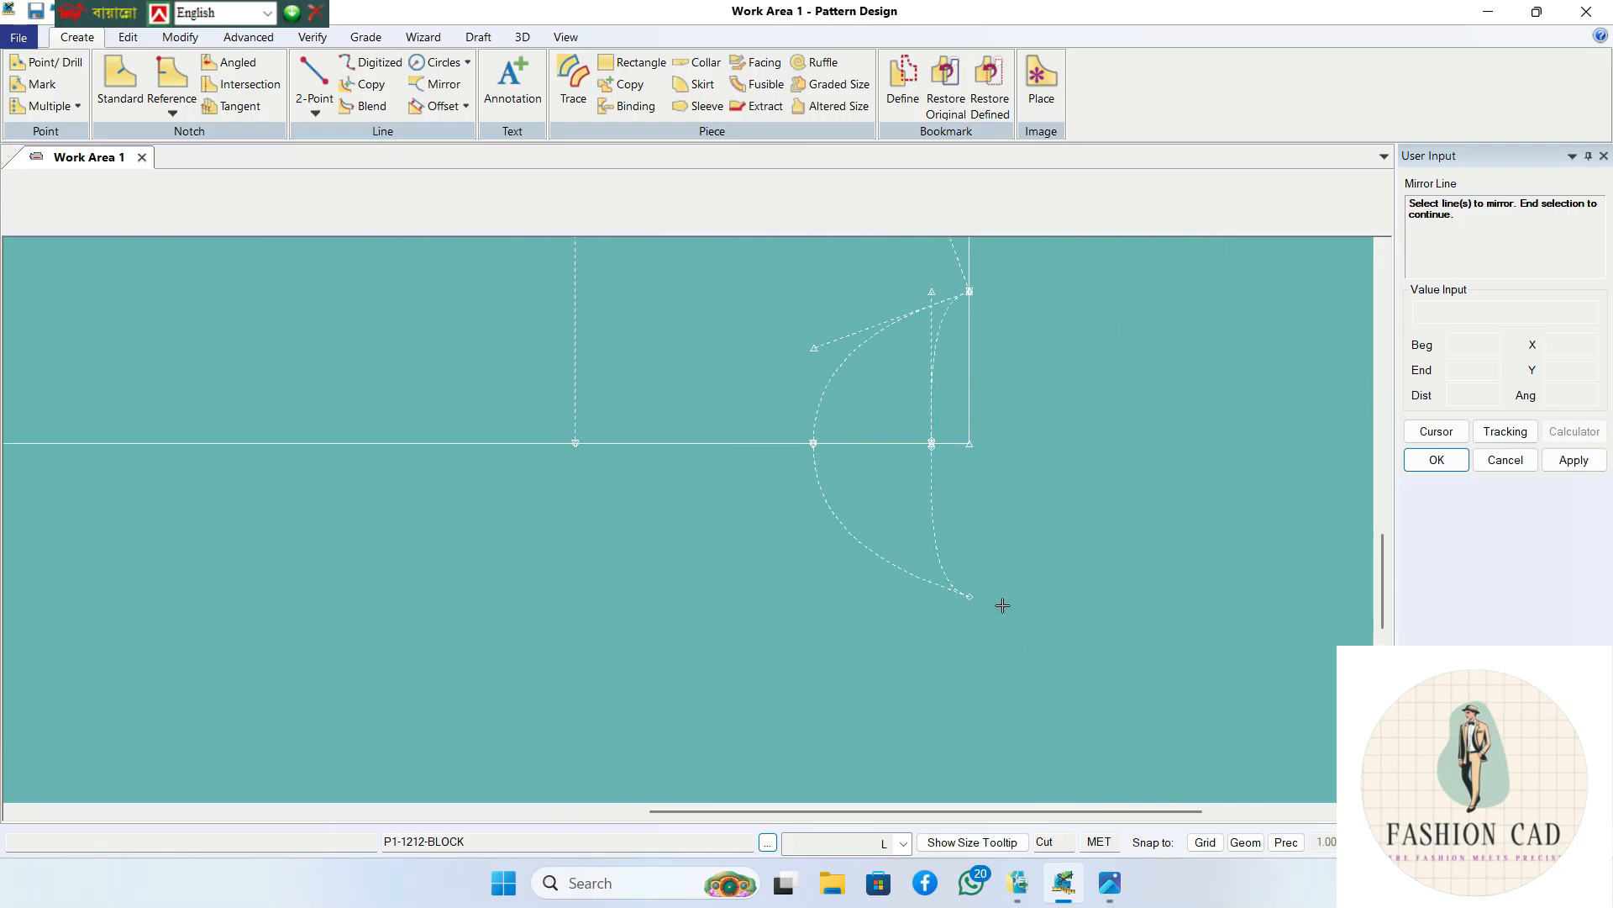
drag(1381, 575, 1378, 557)
scroll(1076, 616, up, 2)
scroll(1076, 617, up, 1)
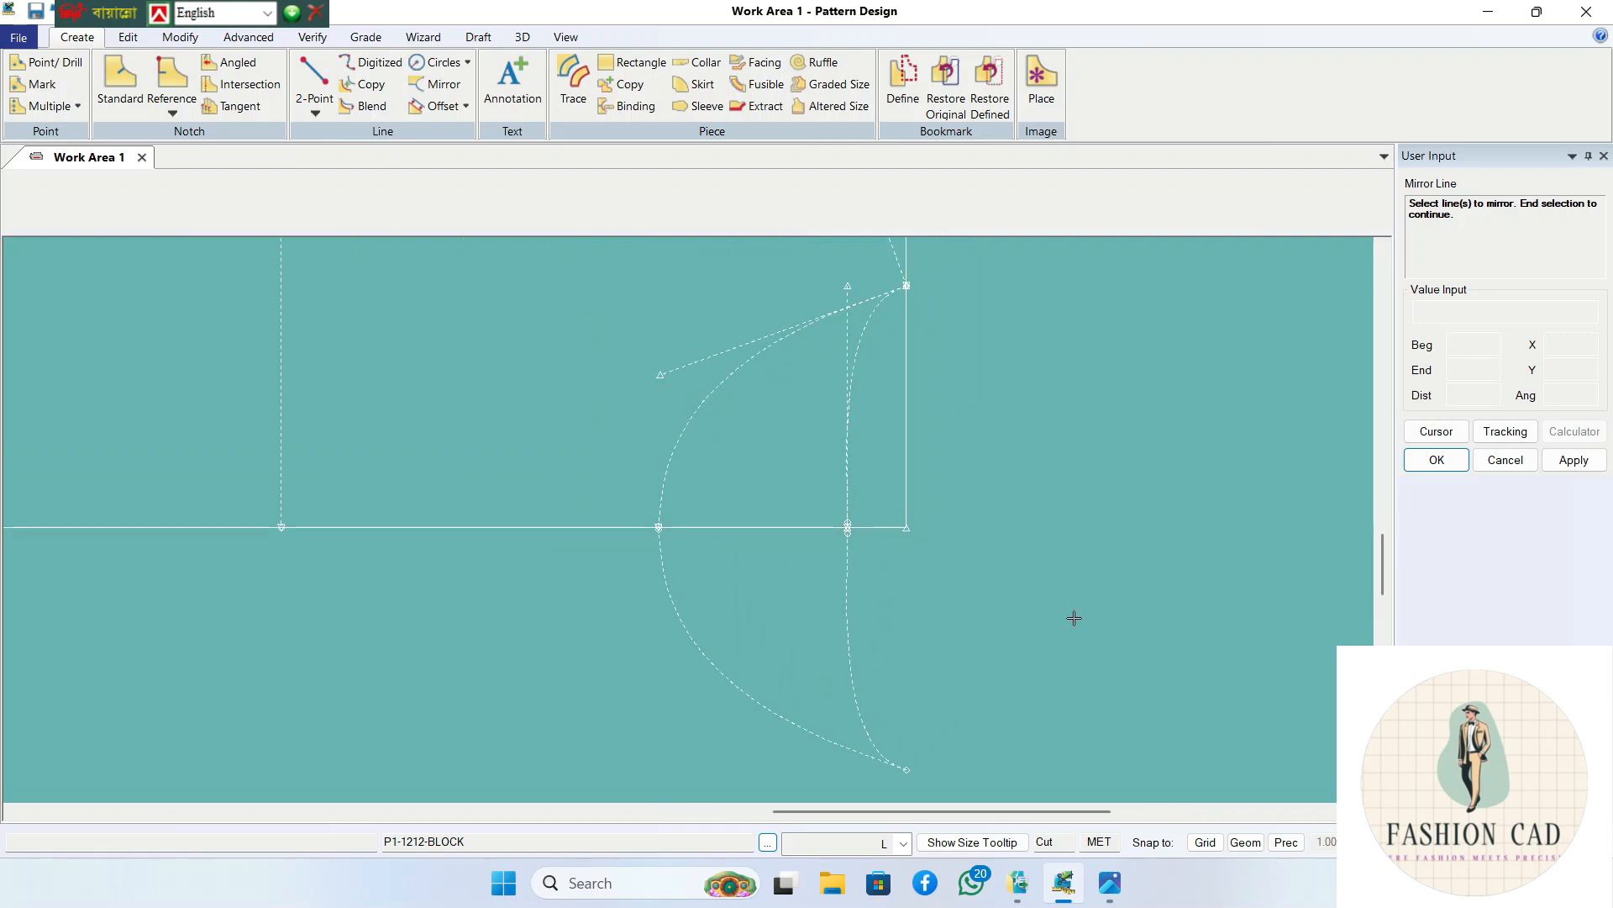
scroll(1073, 618, up, 1)
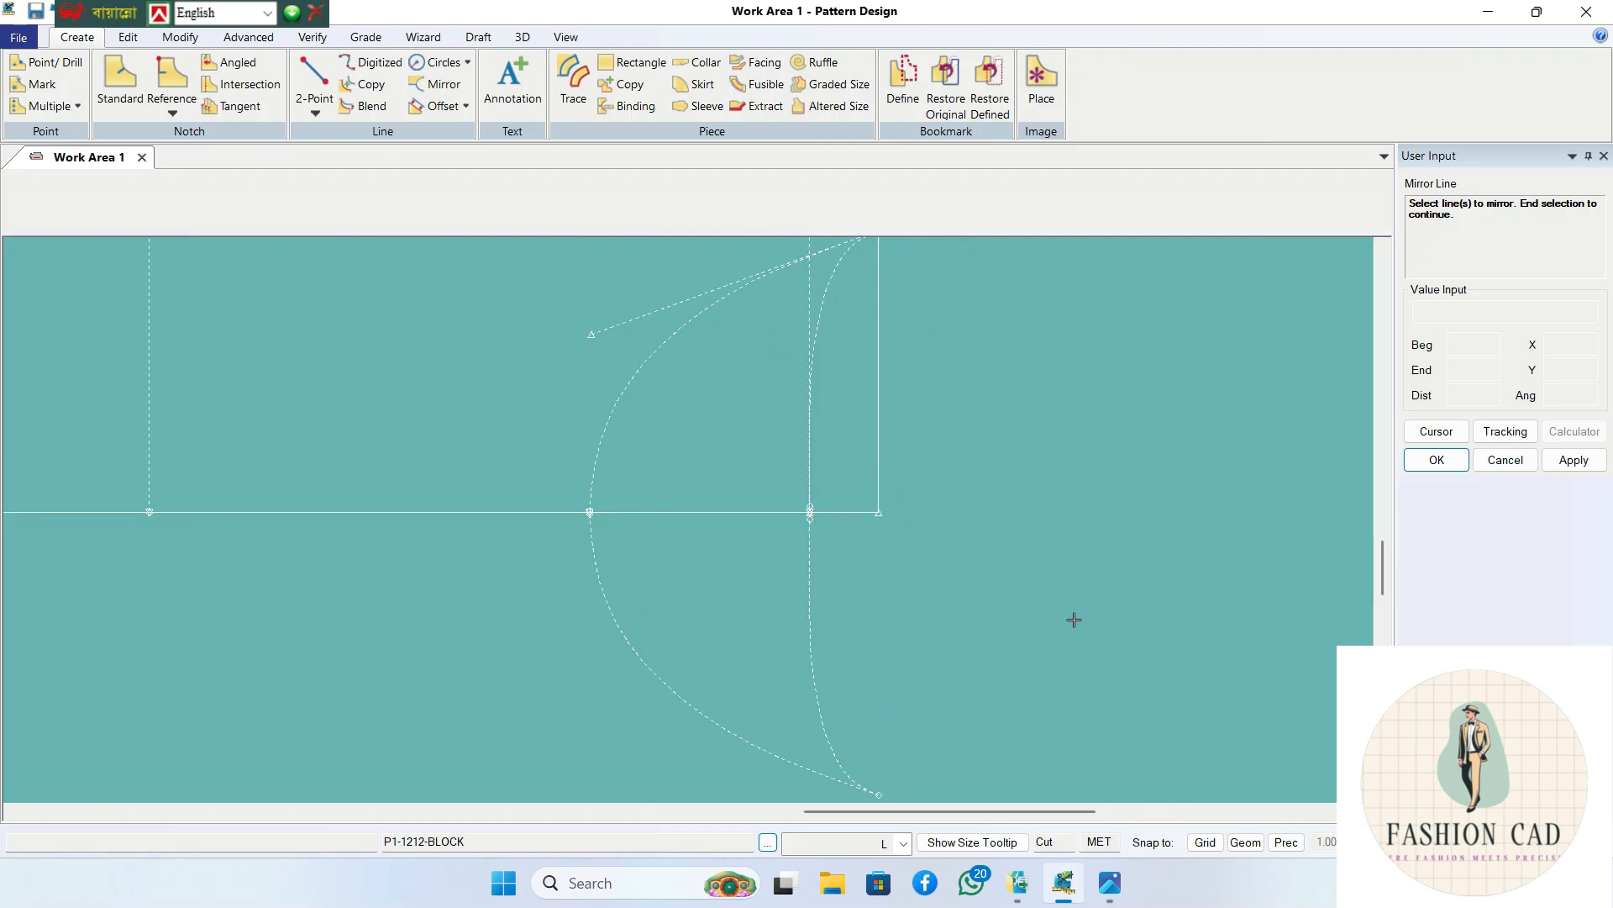
scroll(1073, 621, down, 1)
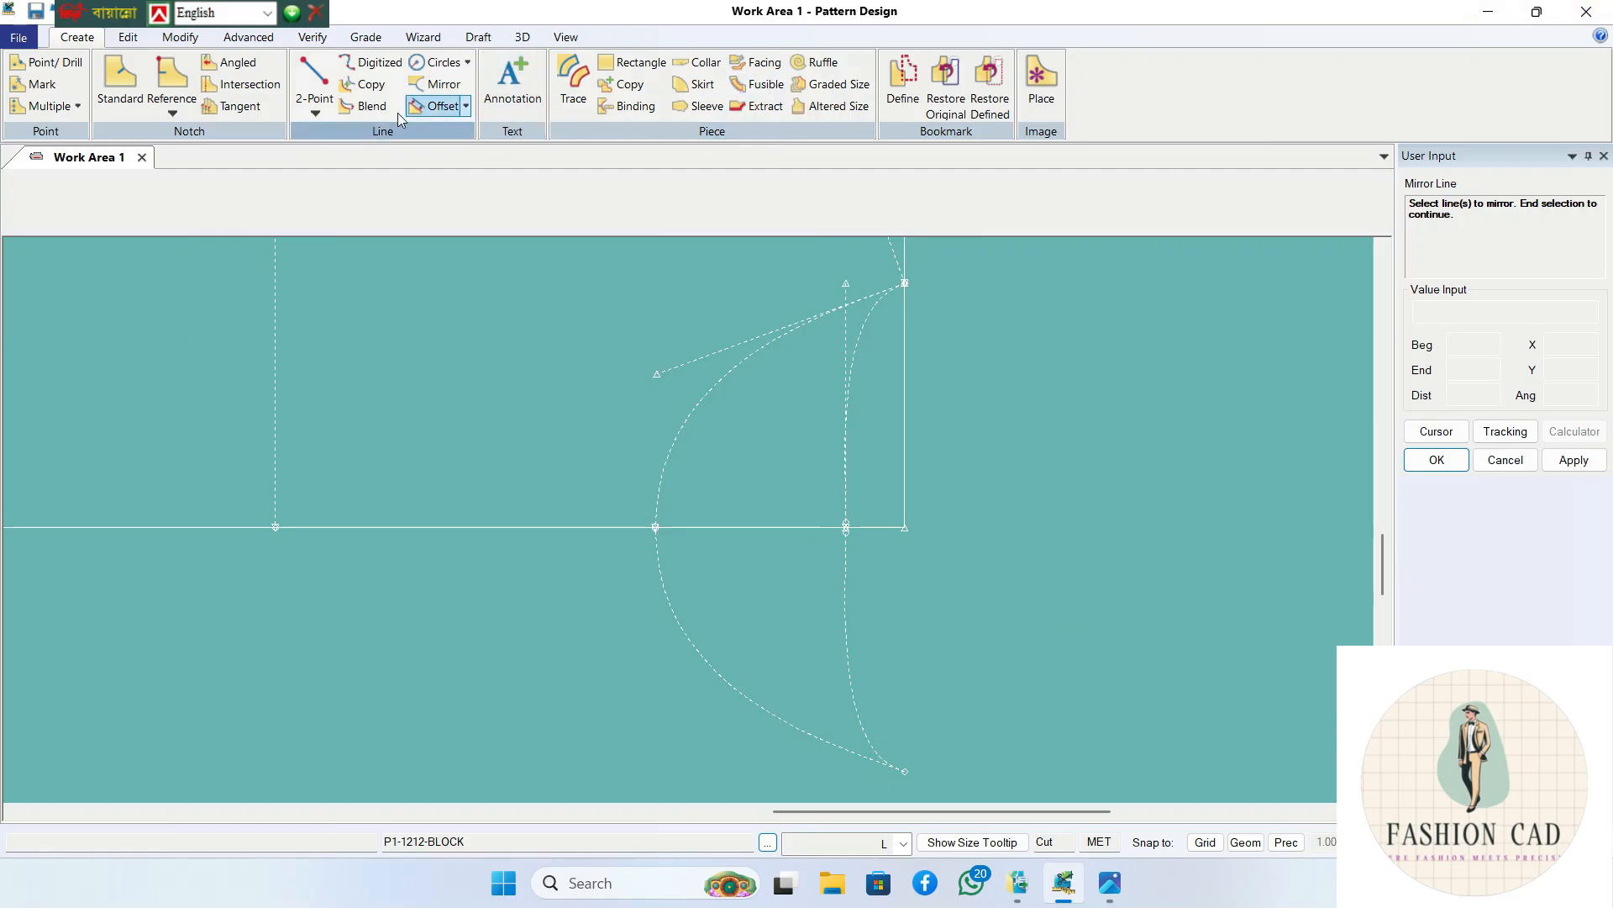
- Smooth the original back neck curve again from the shoulder's neck point to the centre line
click(181, 38)
click(694, 62)
click(858, 343)
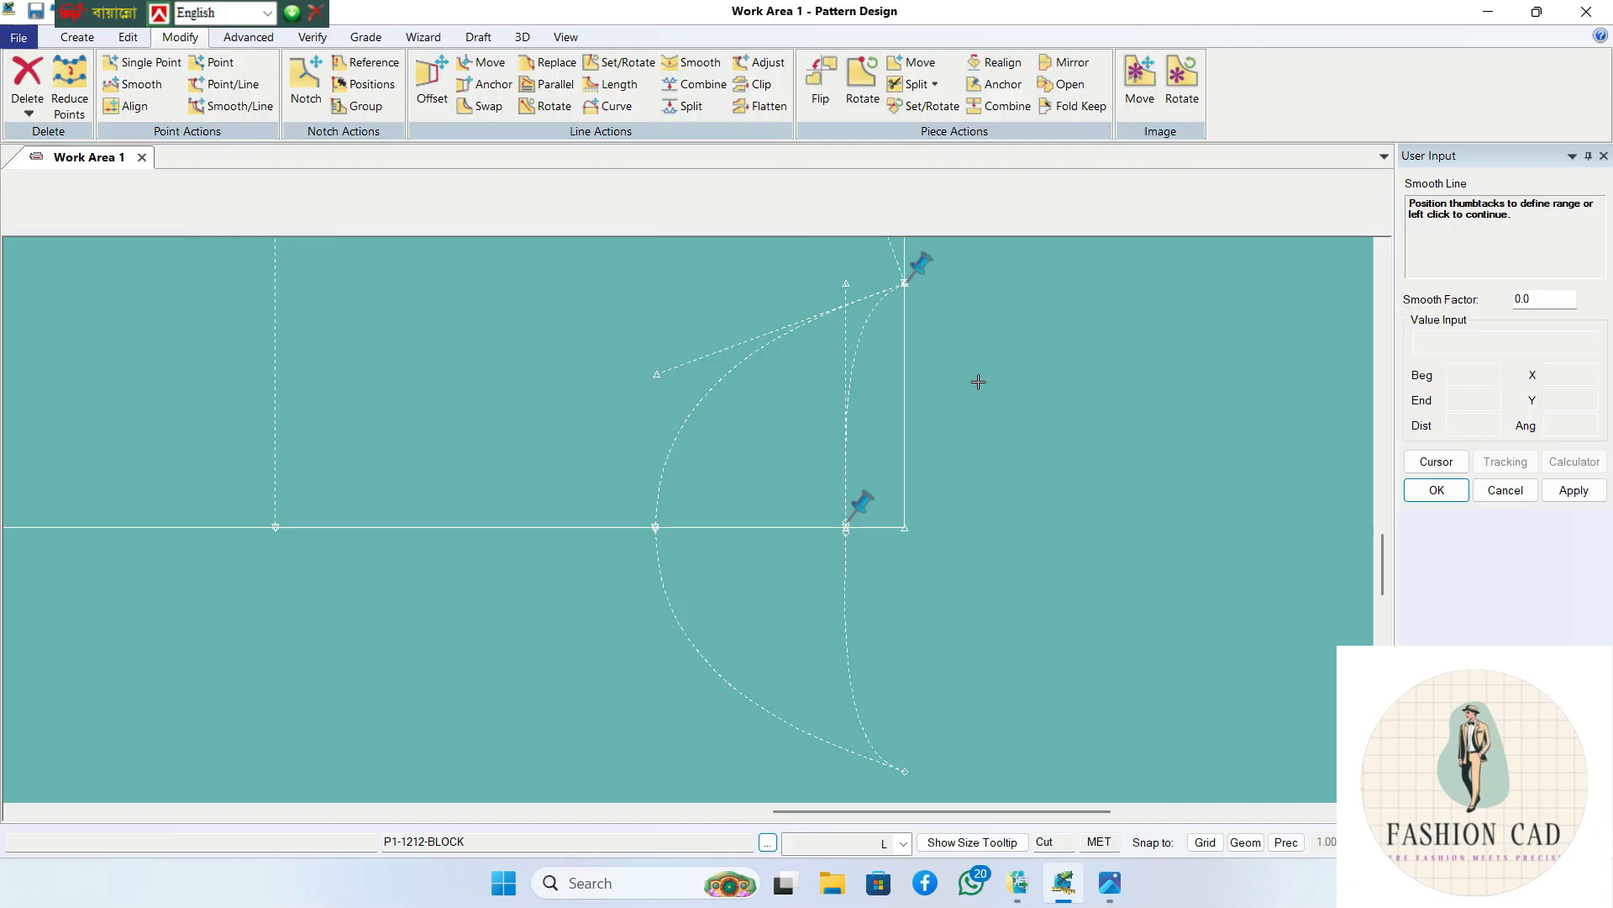
right_click(921, 370)
click(946, 379)
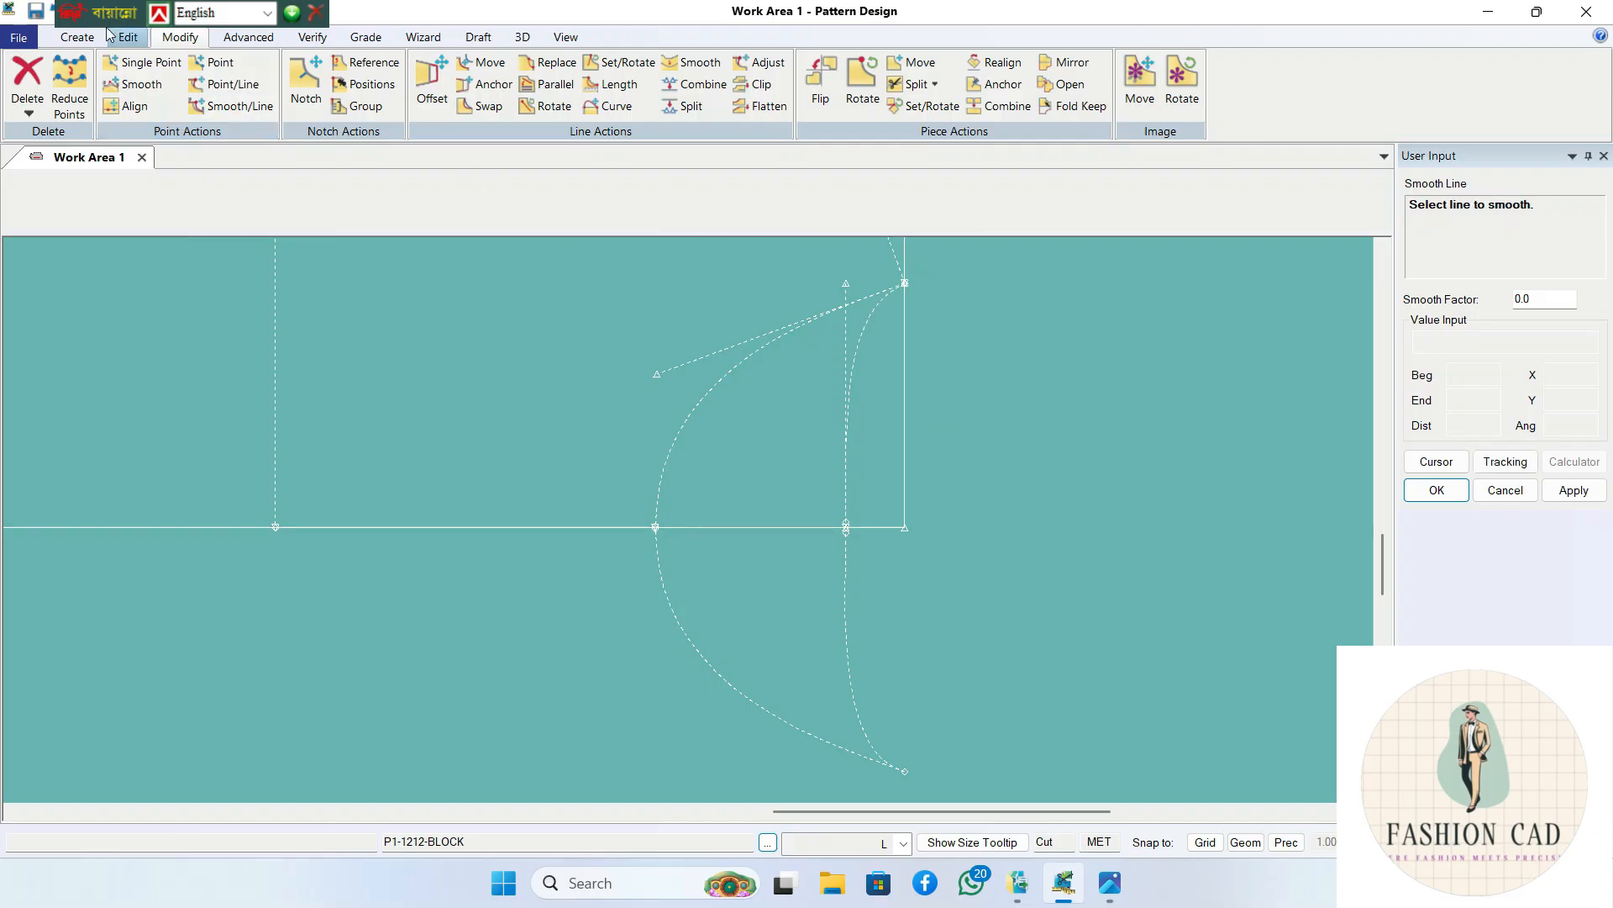
- Delete both mirrored neck curves, the back neck drop line and the shoulder's perpendicular guide at the neck point
click(28, 112)
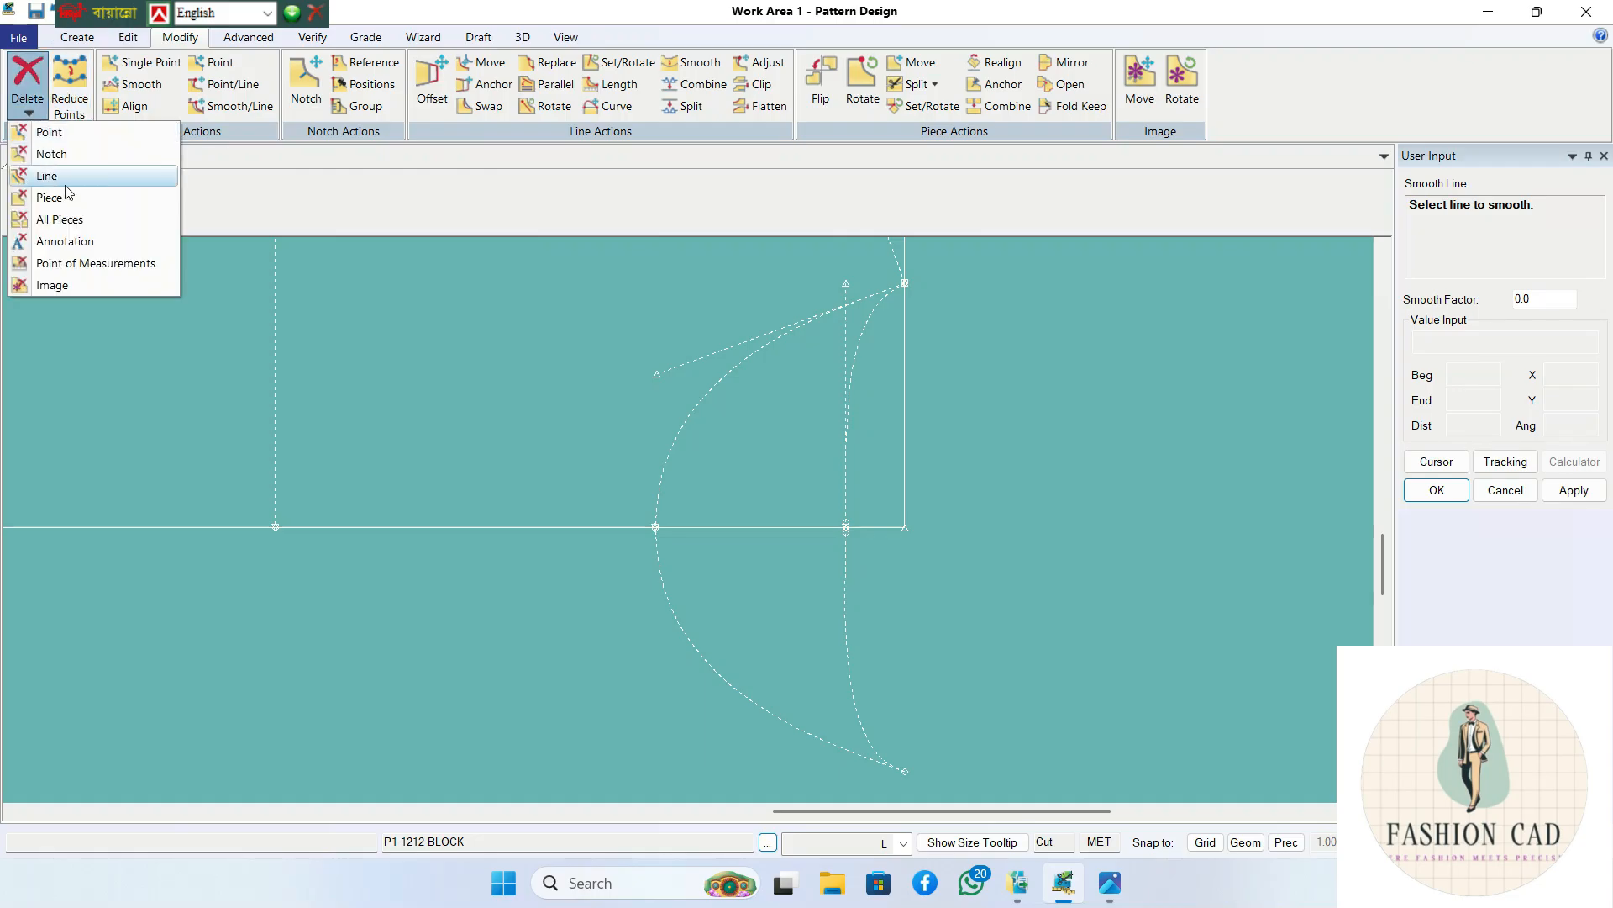
click(65, 183)
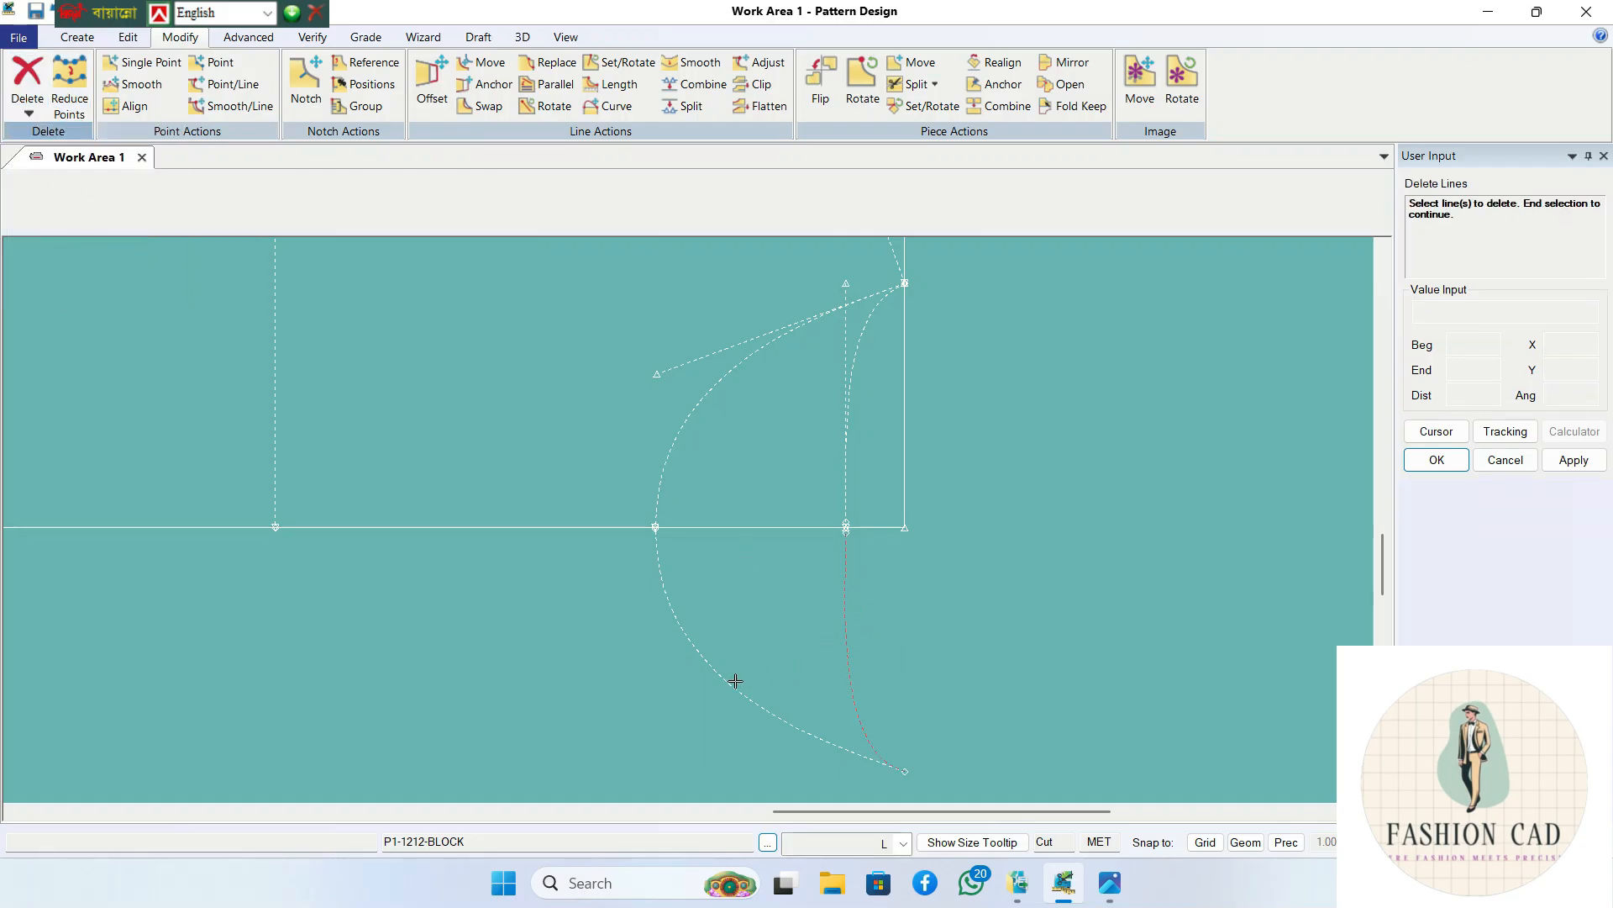
right_click(1092, 415)
click(1097, 420)
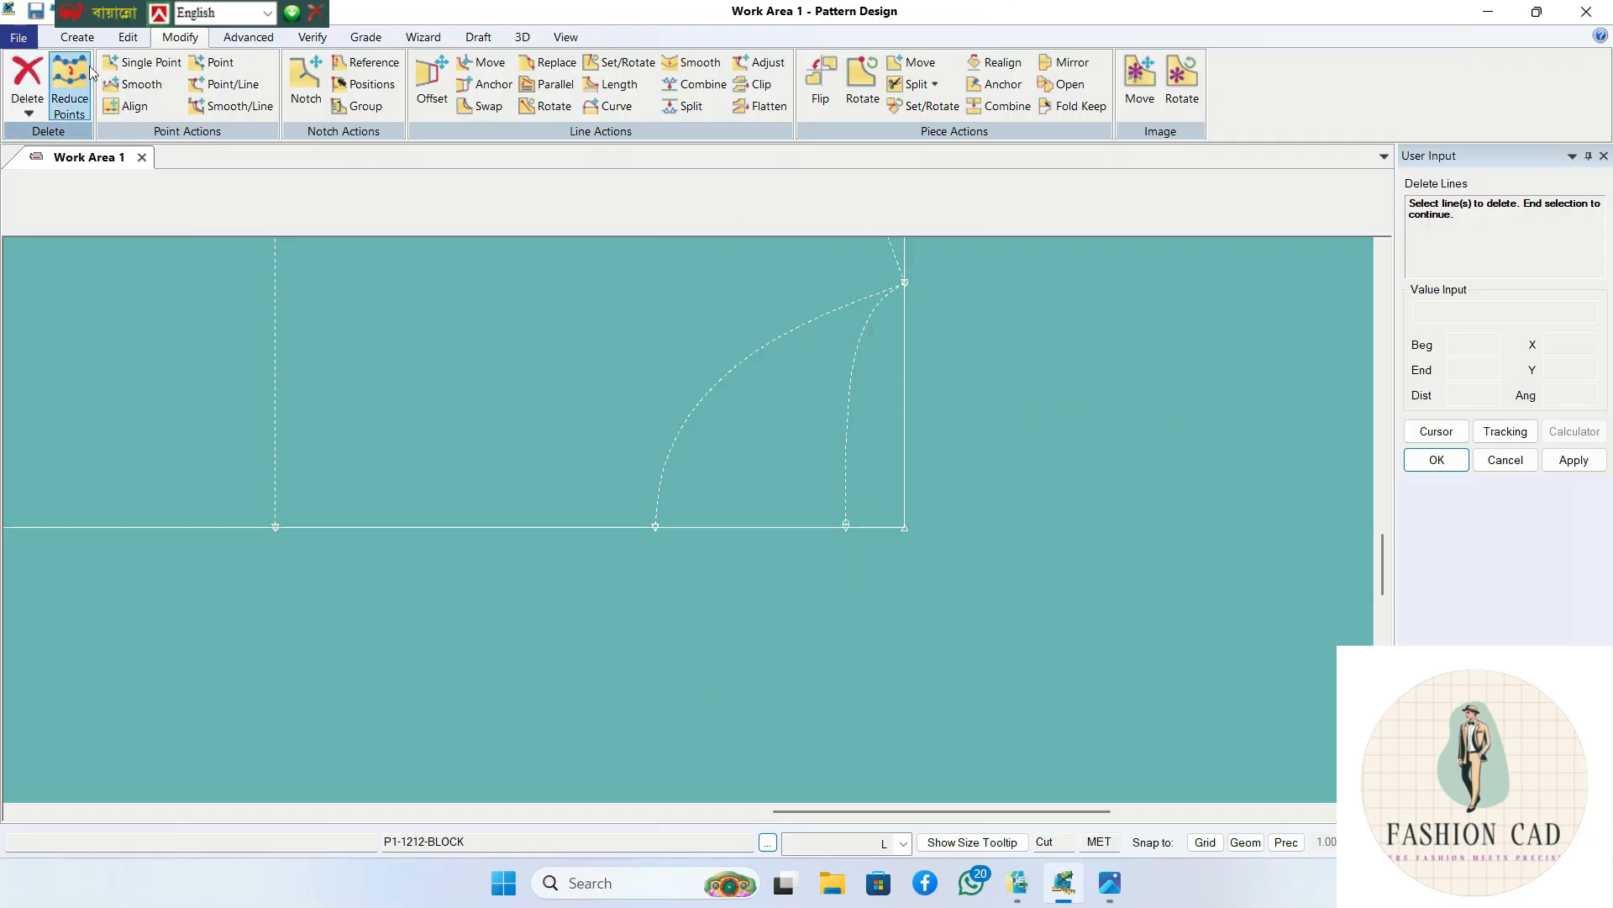
- Mirror only the back neck curve about the centre line to check its join there
click(76, 37)
click(435, 85)
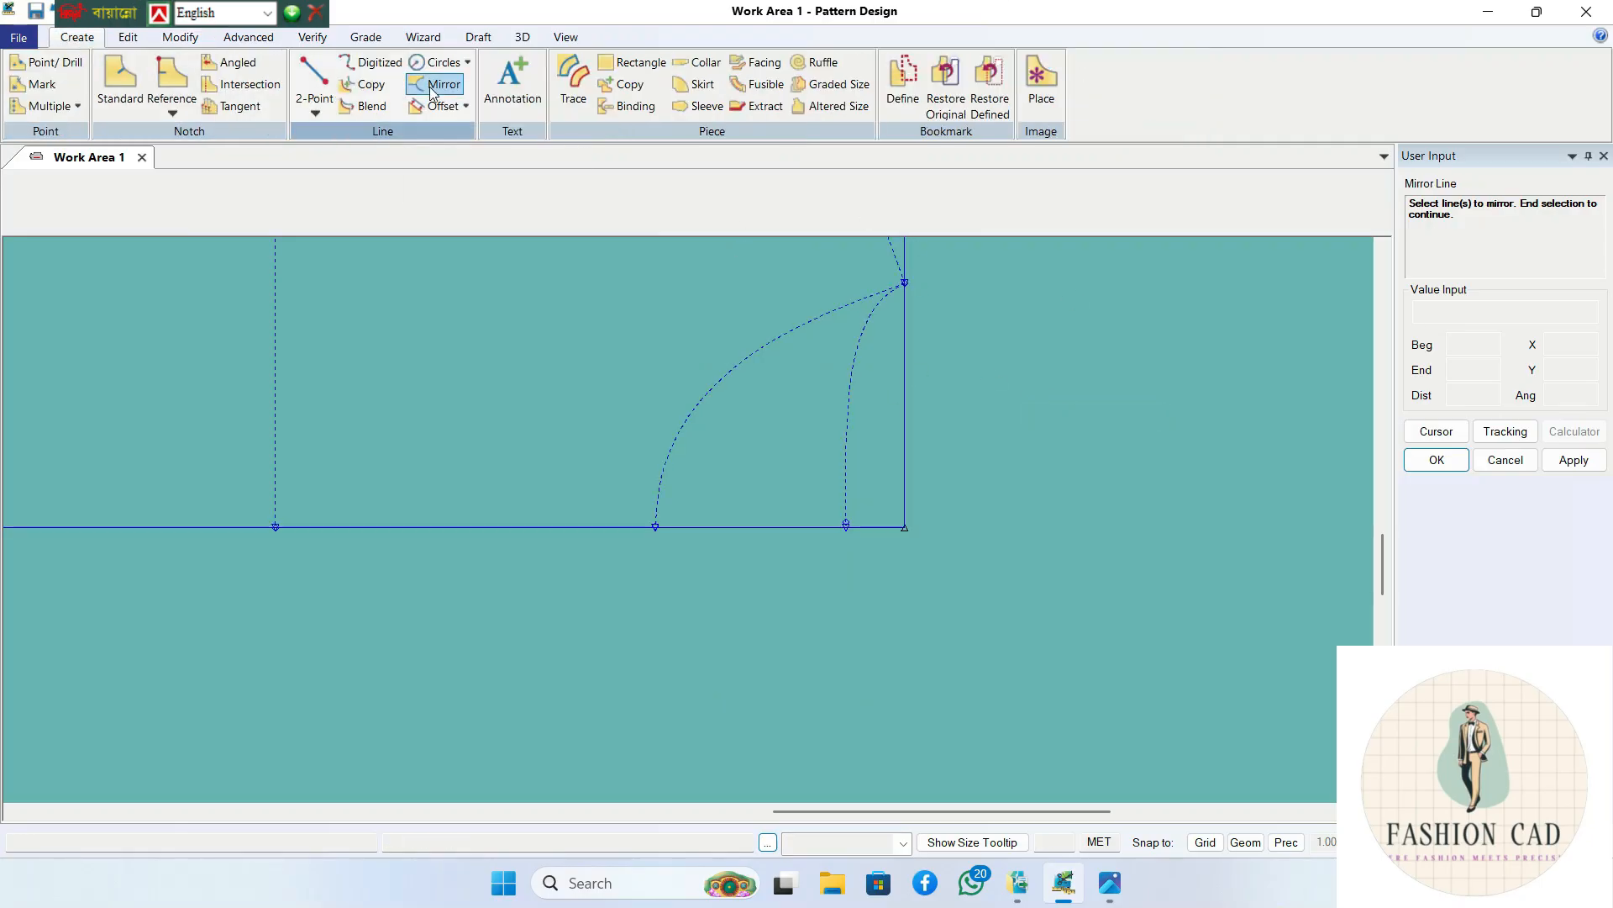
right_click(846, 418)
click(856, 428)
click(850, 528)
scroll(851, 542, up, 1)
scroll(861, 554, up, 3)
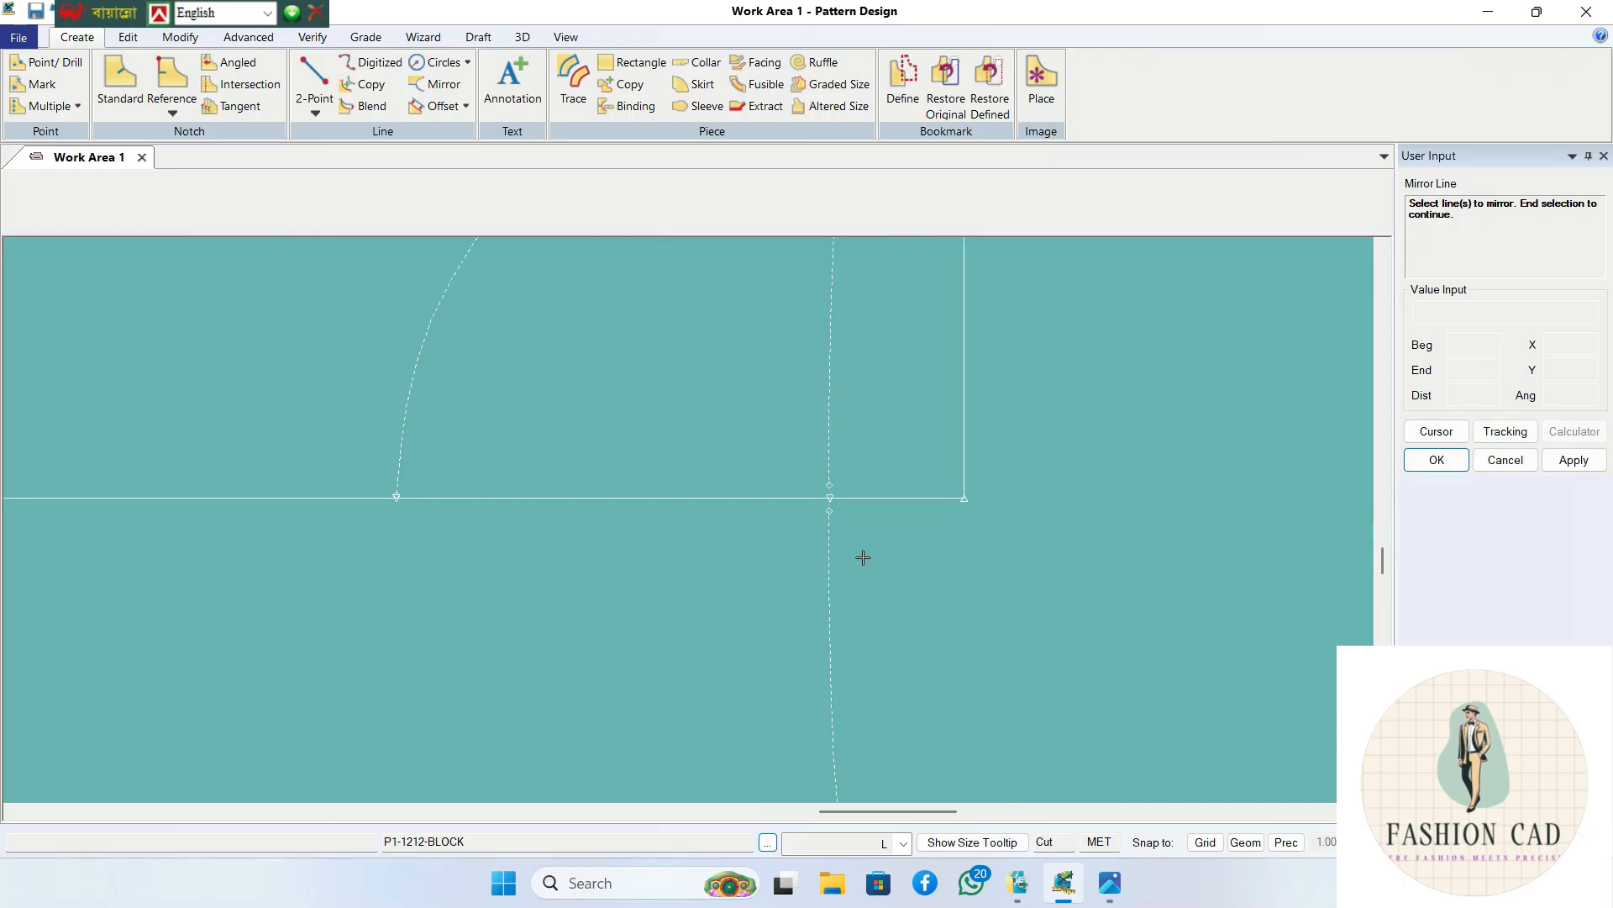
- Undo the back neck mirror check and the deletion of the mirrored neck curves and guide lines
scroll(857, 508, down, 4)
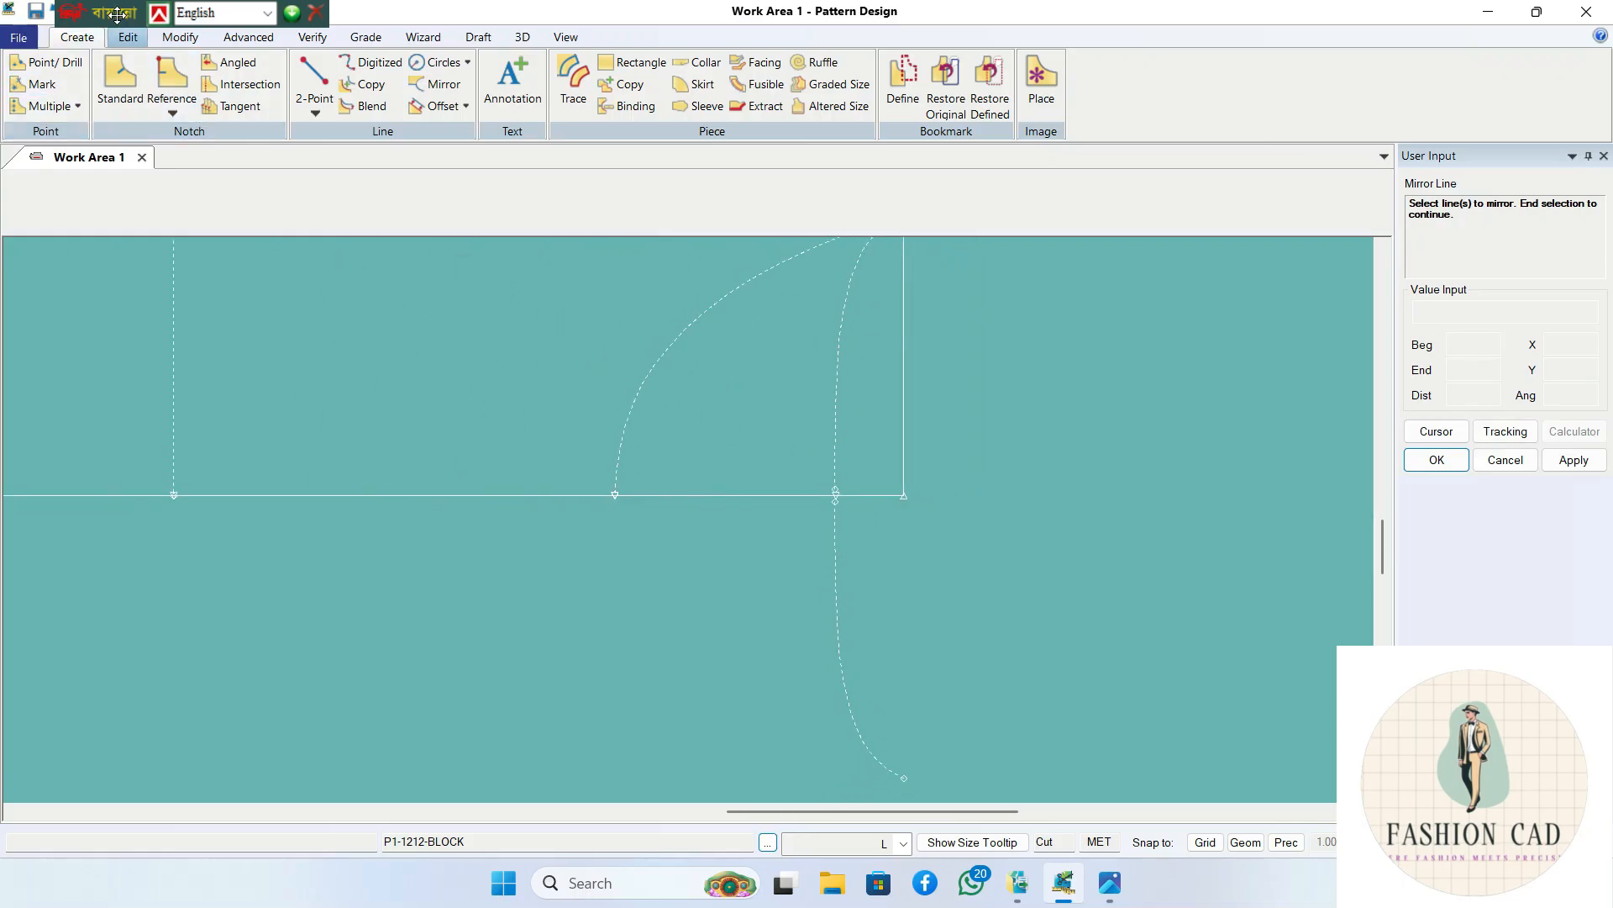
click(57, 12)
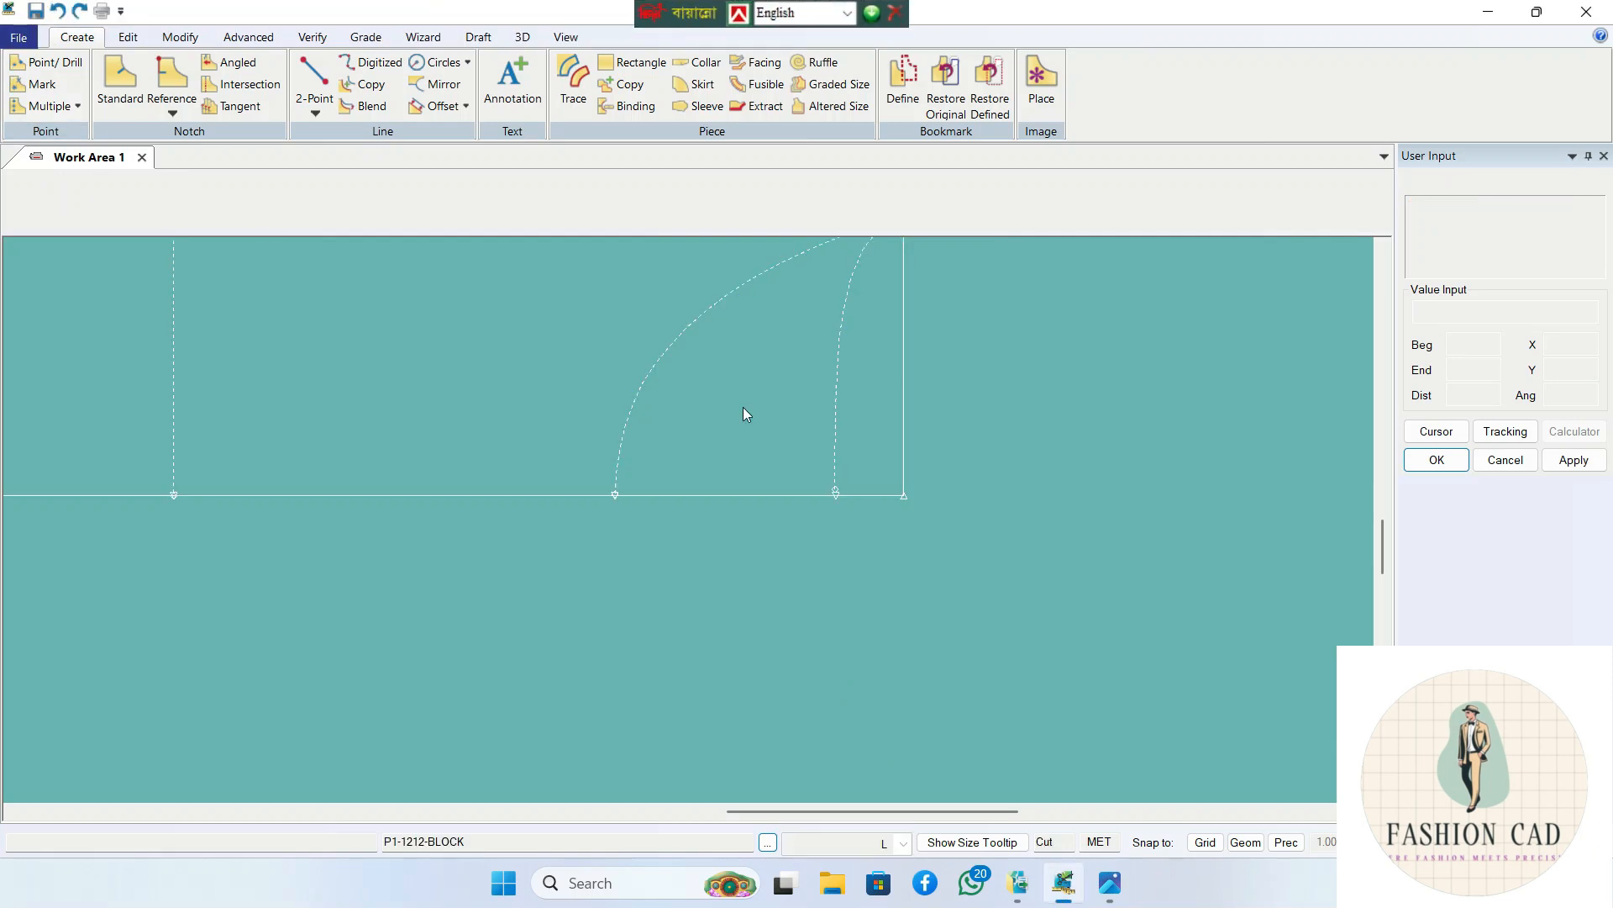
right_click(1045, 429)
click(1084, 454)
middle_drag(888, 476, 1039, 577)
scroll(1020, 565, down, 1)
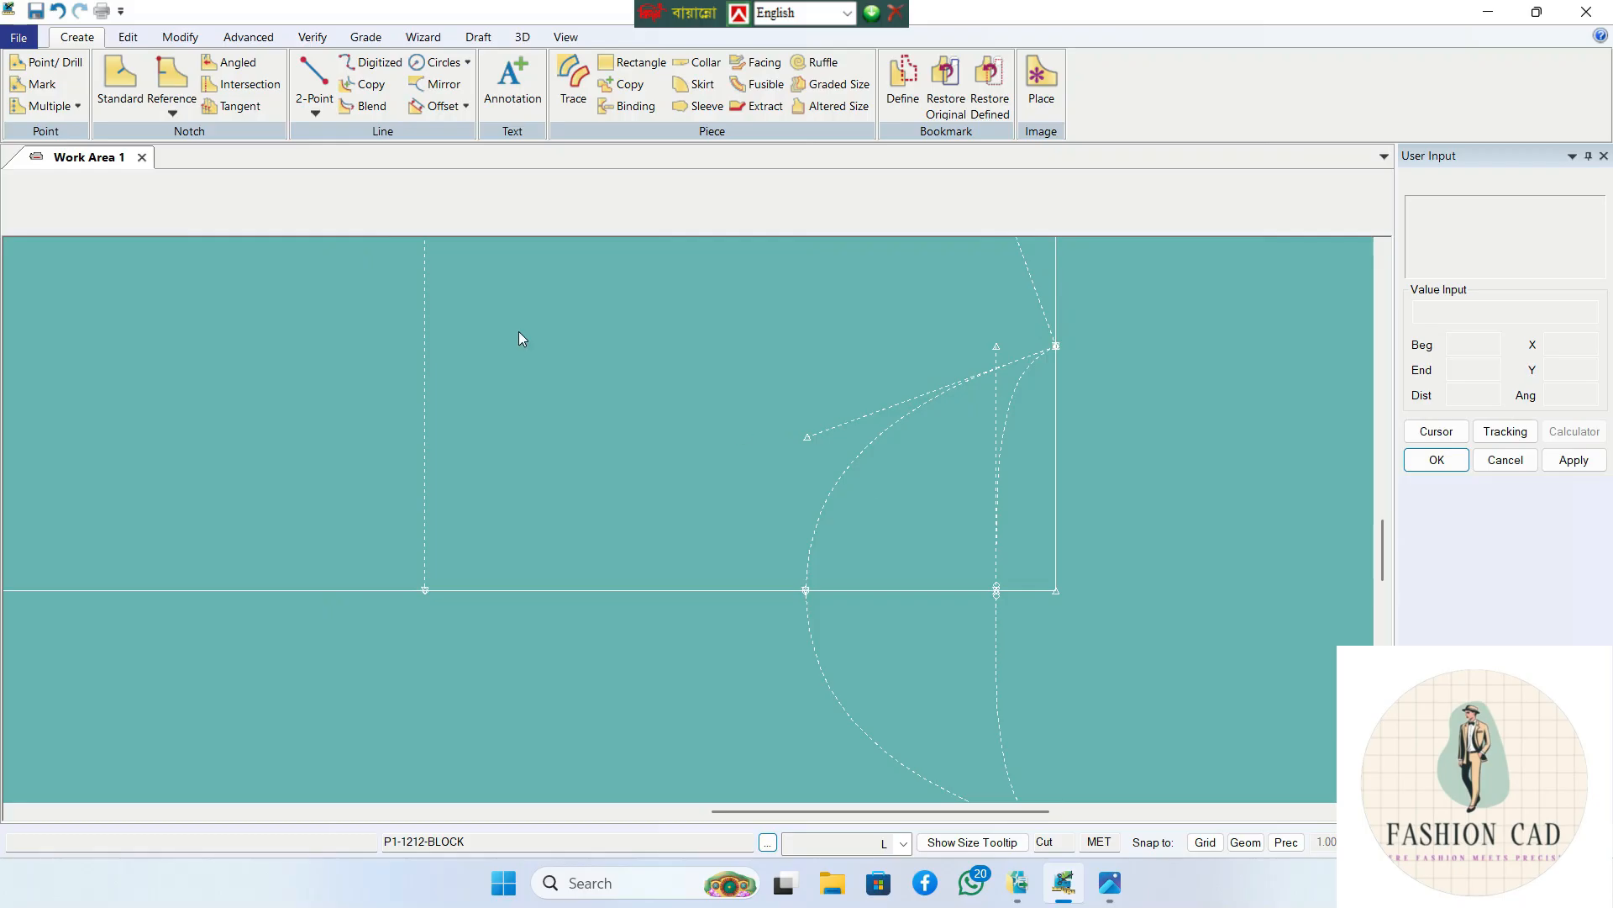
- Undo the mirroring of the front and back neck curves, keeping the original curves and guide lines
click(57, 12)
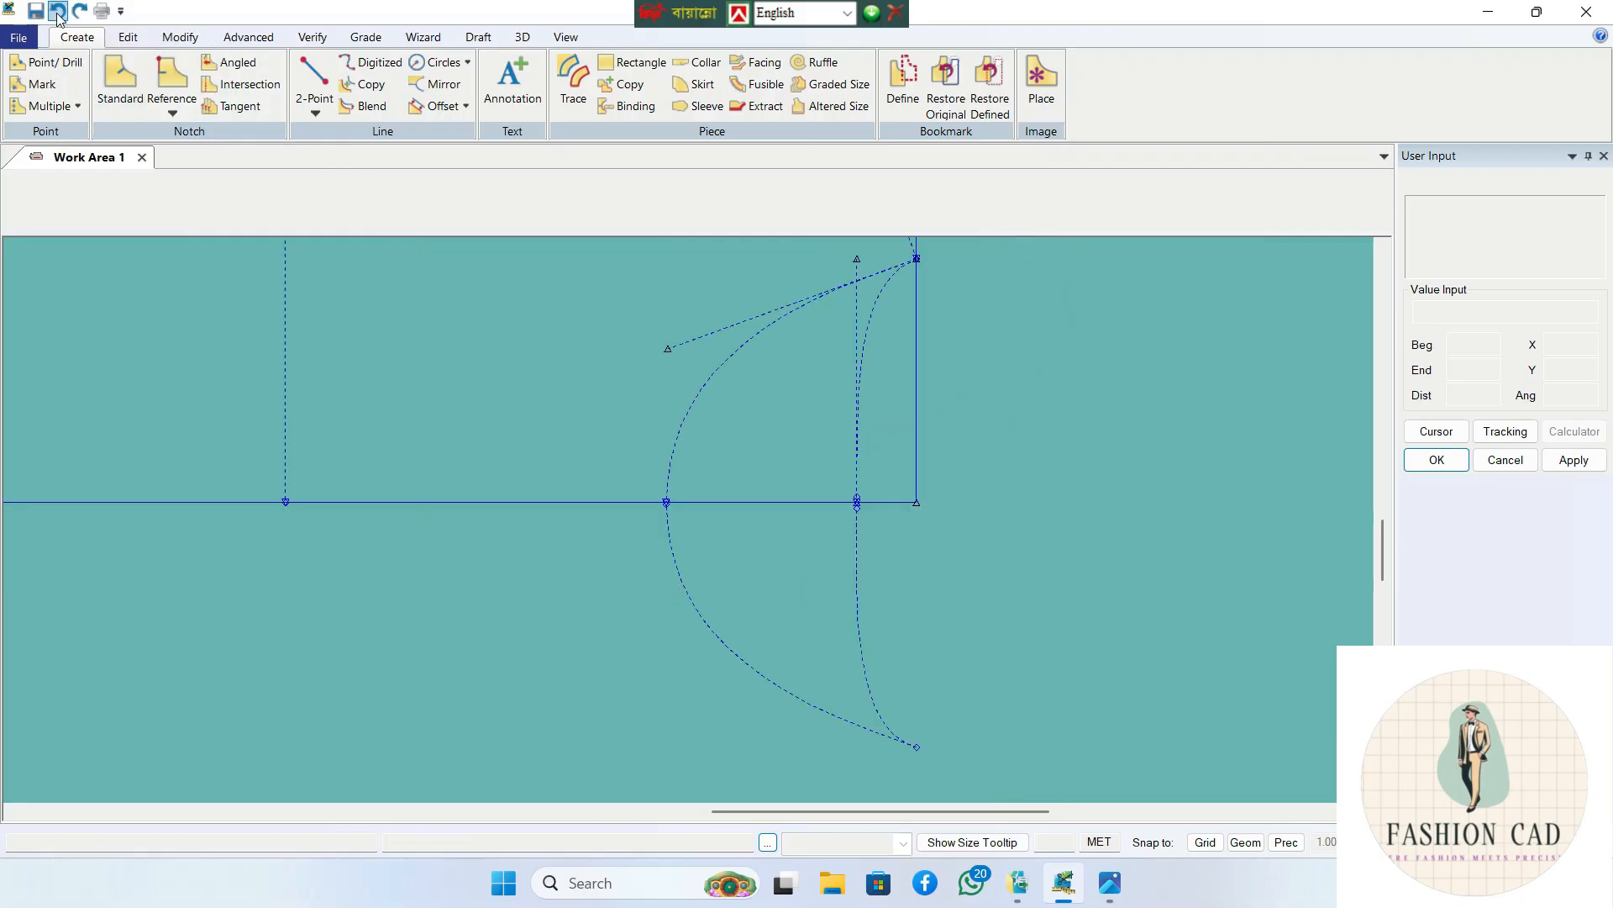
click(57, 12)
scroll(874, 505, down, 1)
scroll(877, 521, down, 1)
middle_drag(879, 547, 901, 622)
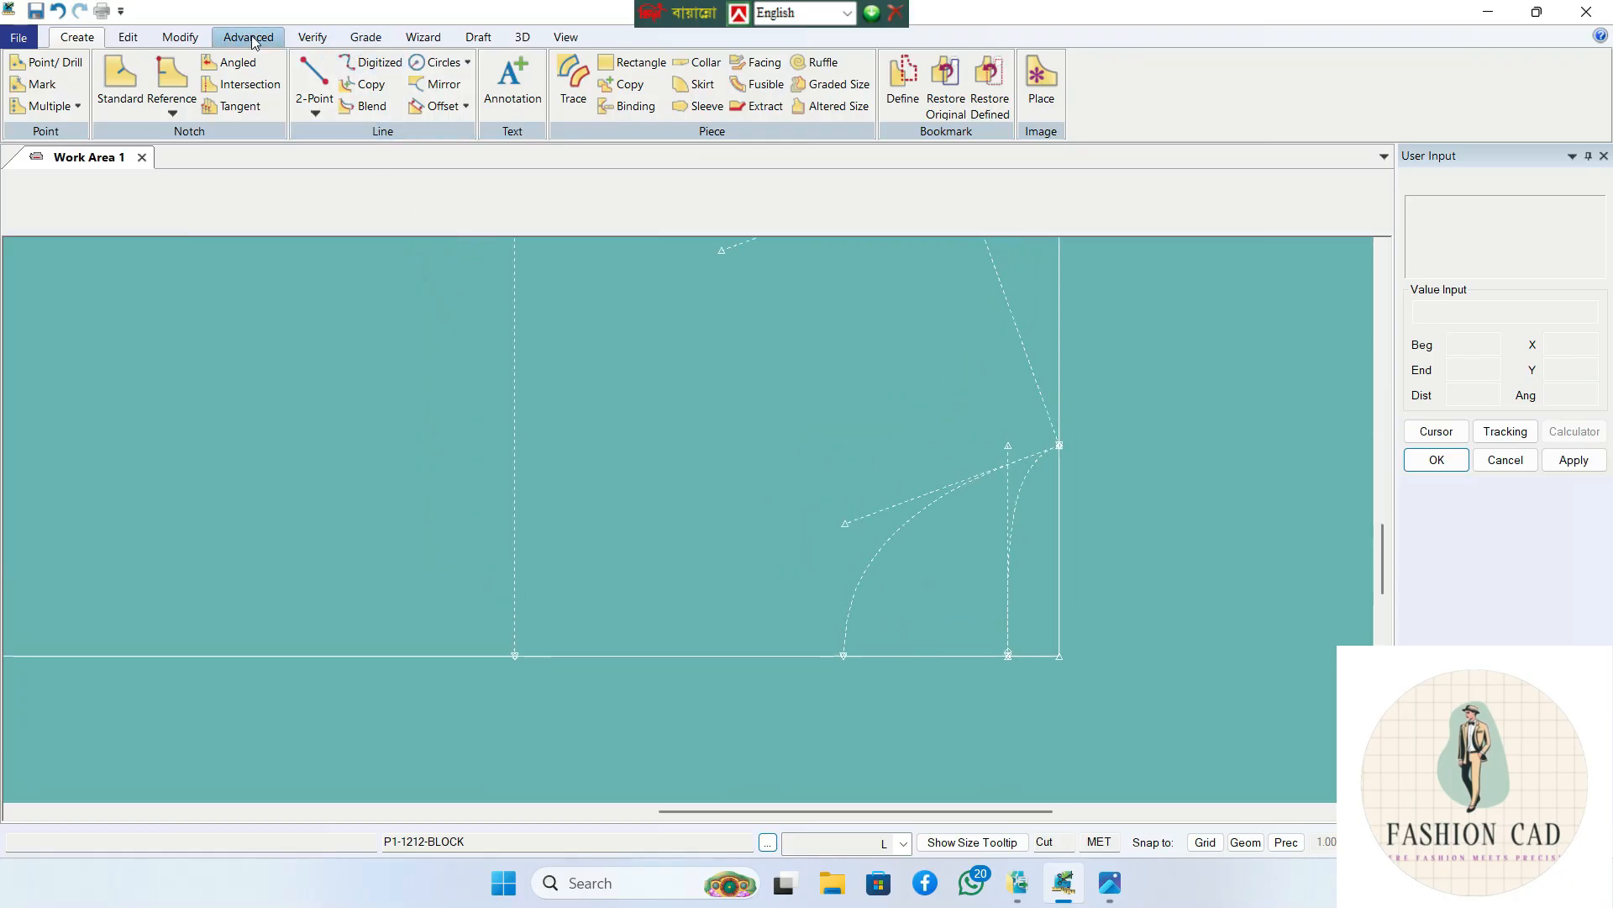
click(180, 37)
click(694, 86)
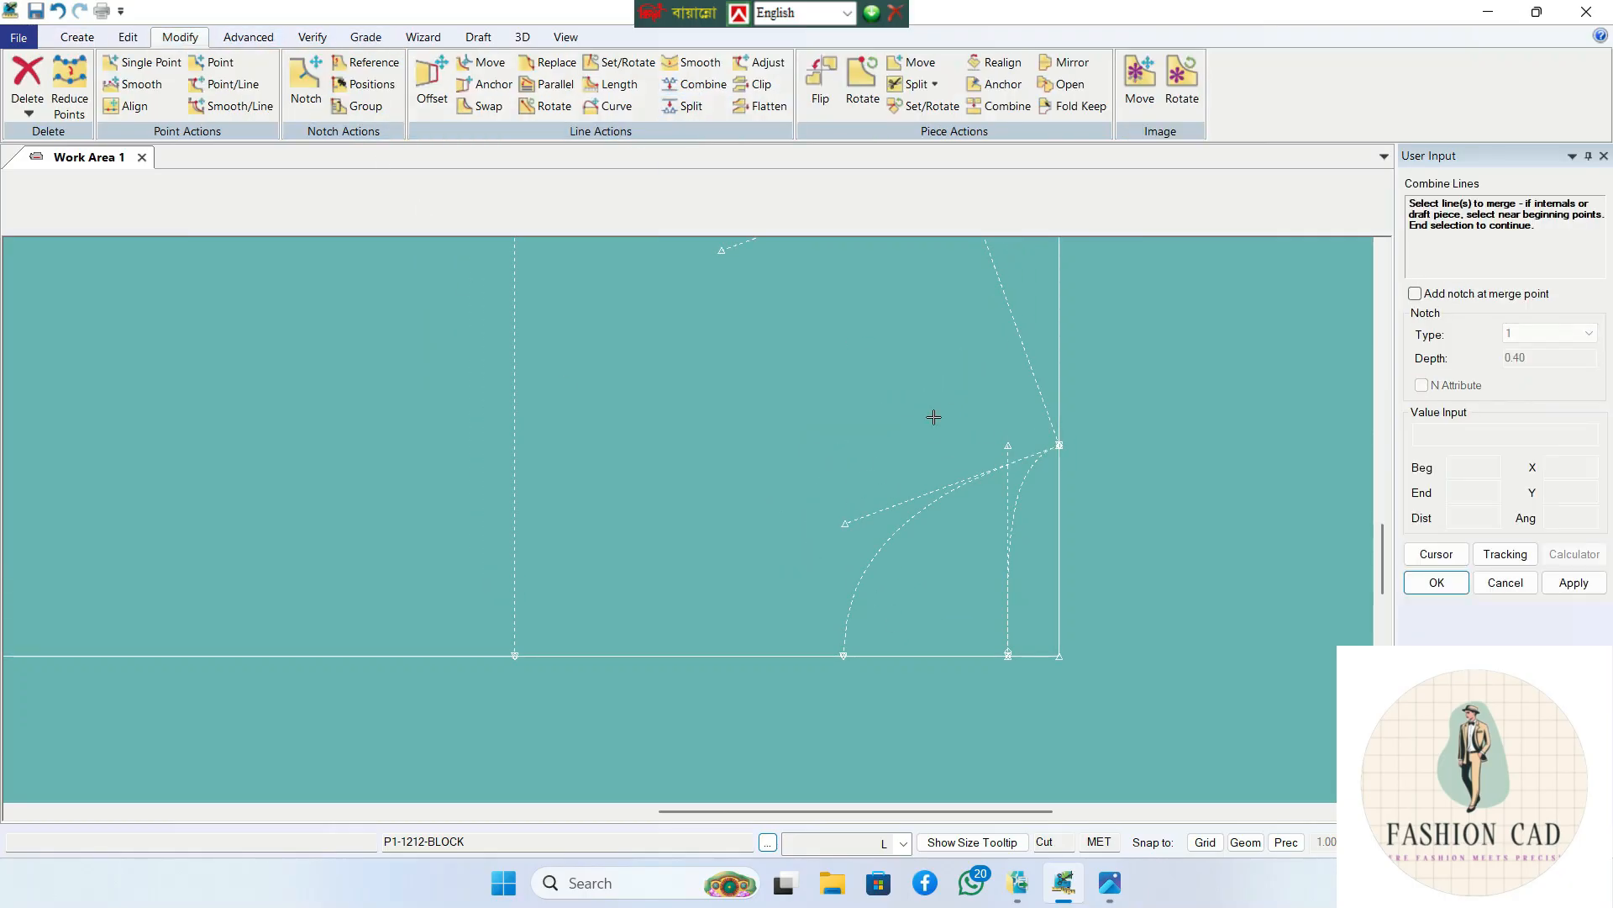
click(691, 62)
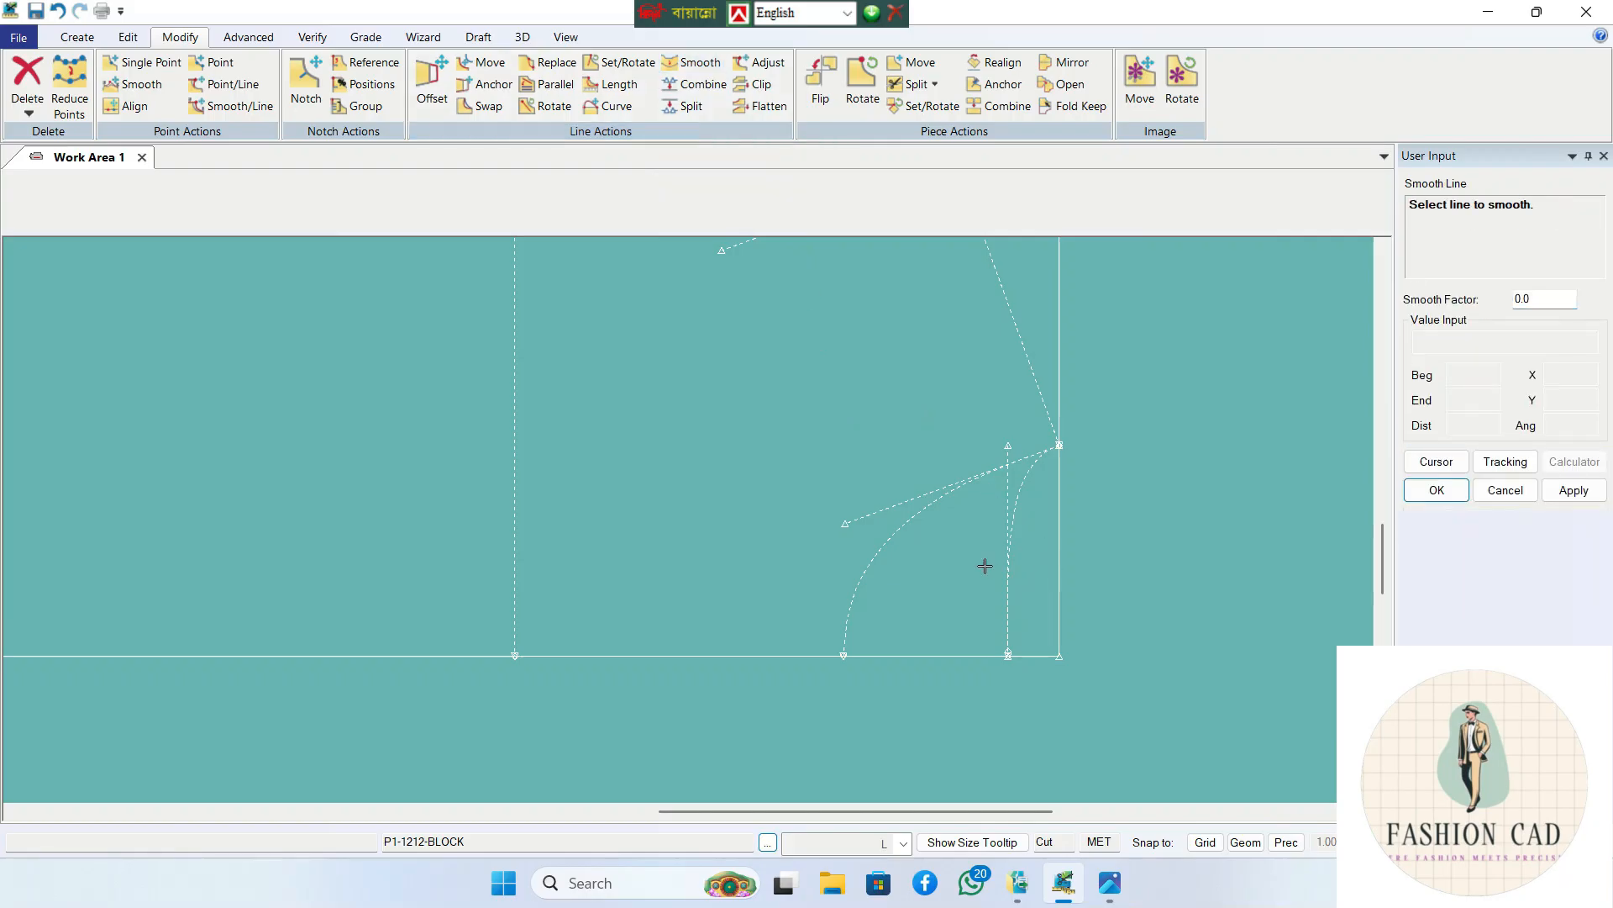
click(1009, 510)
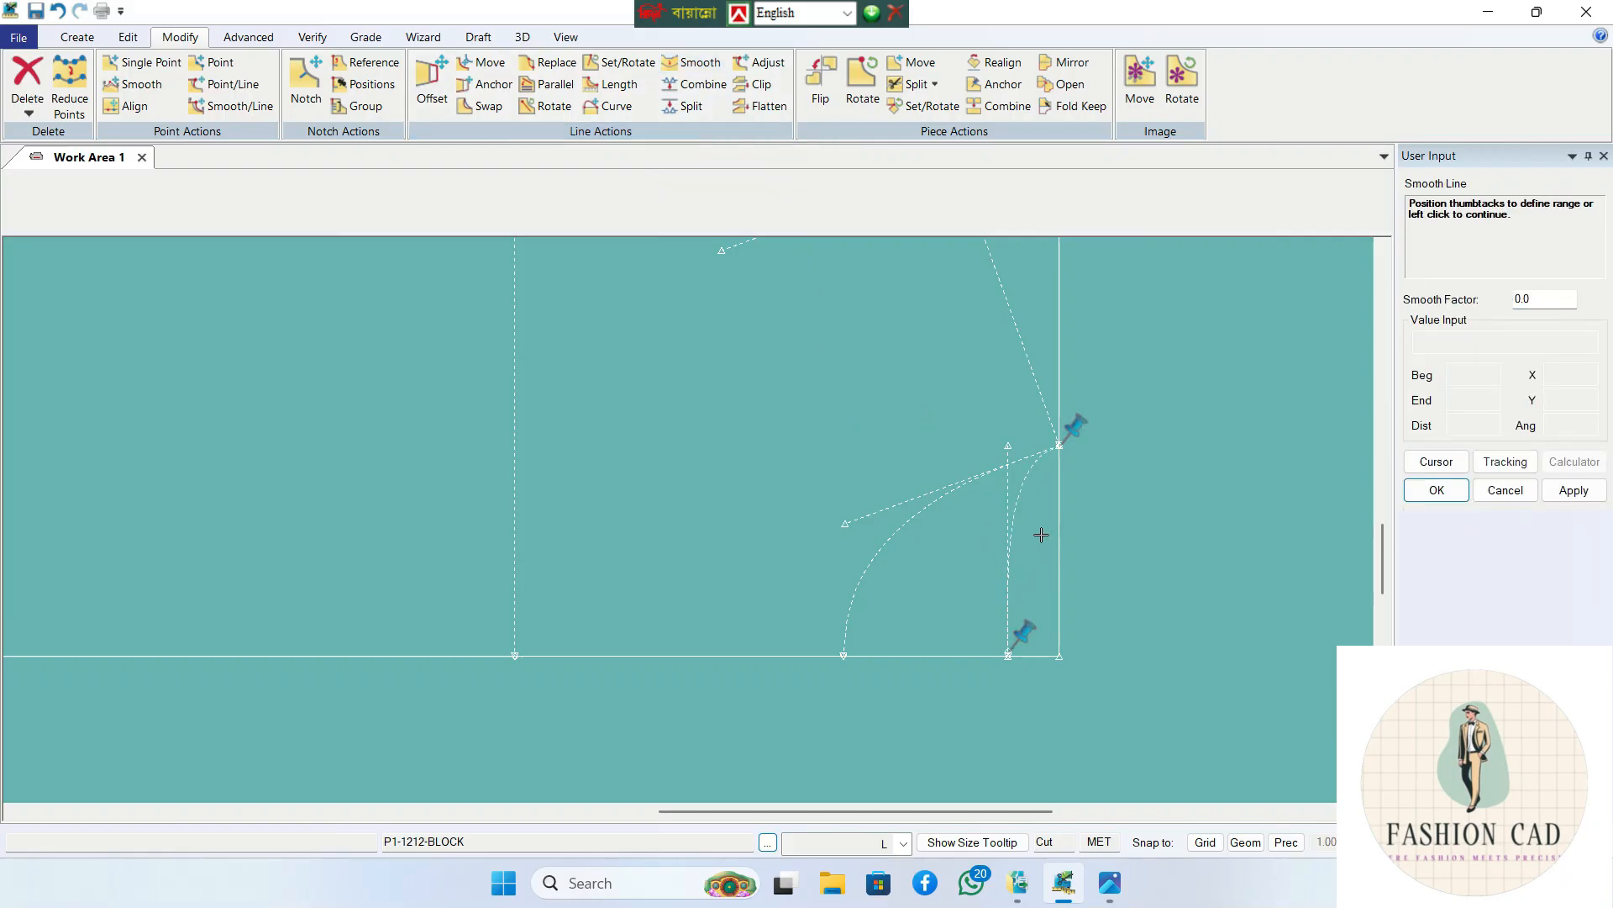
scroll(1022, 536, down, 1)
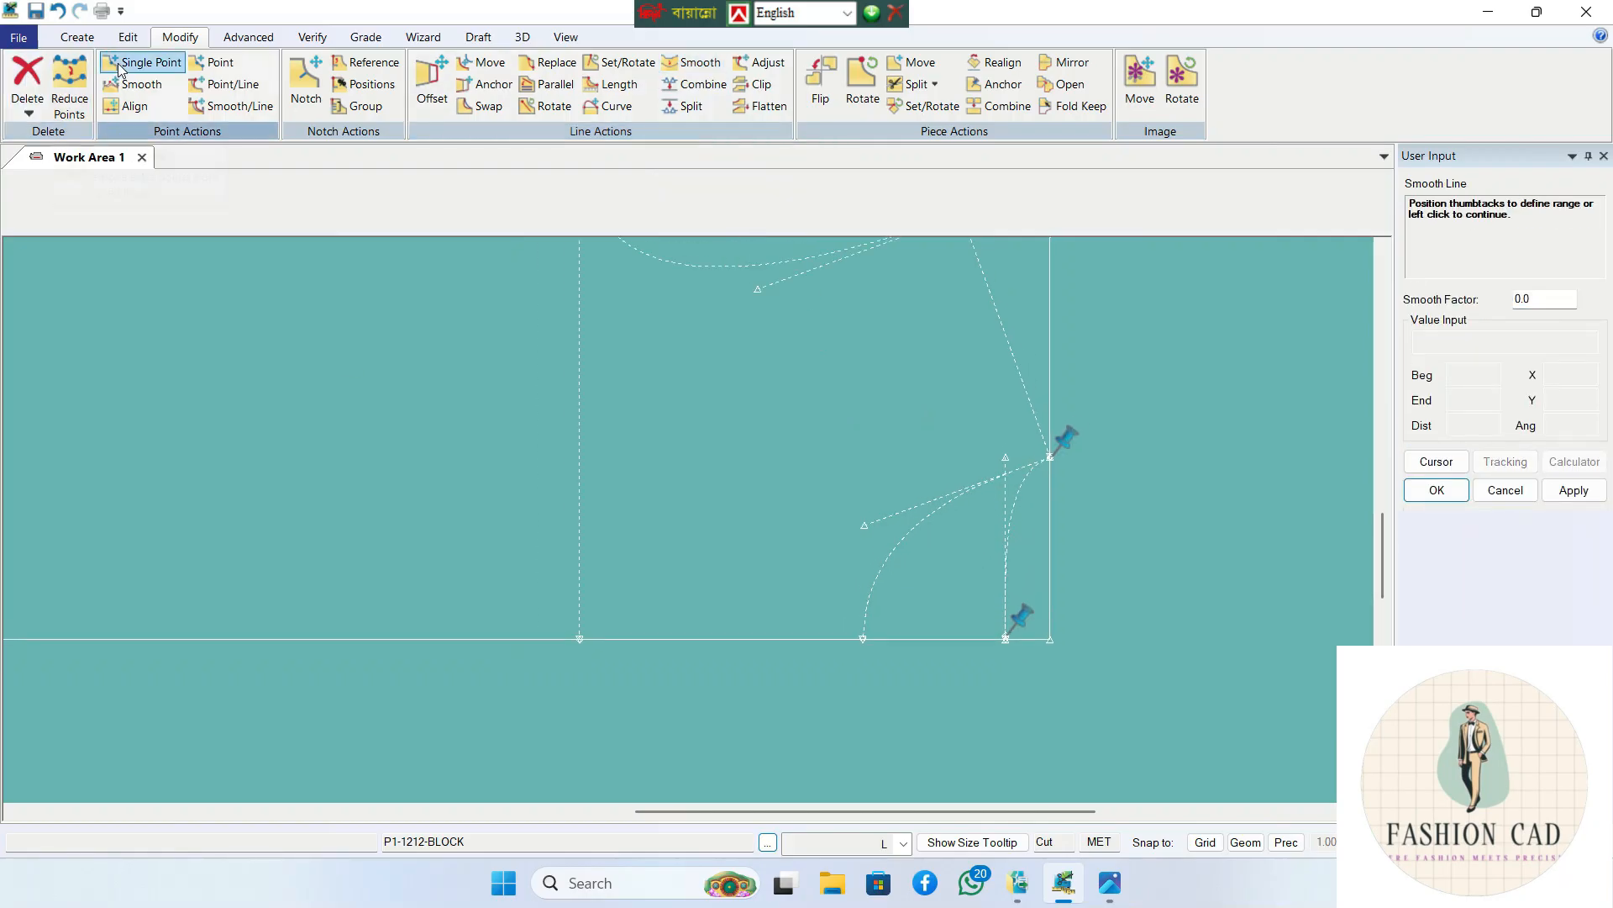
- Delete the back neck drop line and the shoulder's perpendicular guide at the neck point
click(27, 107)
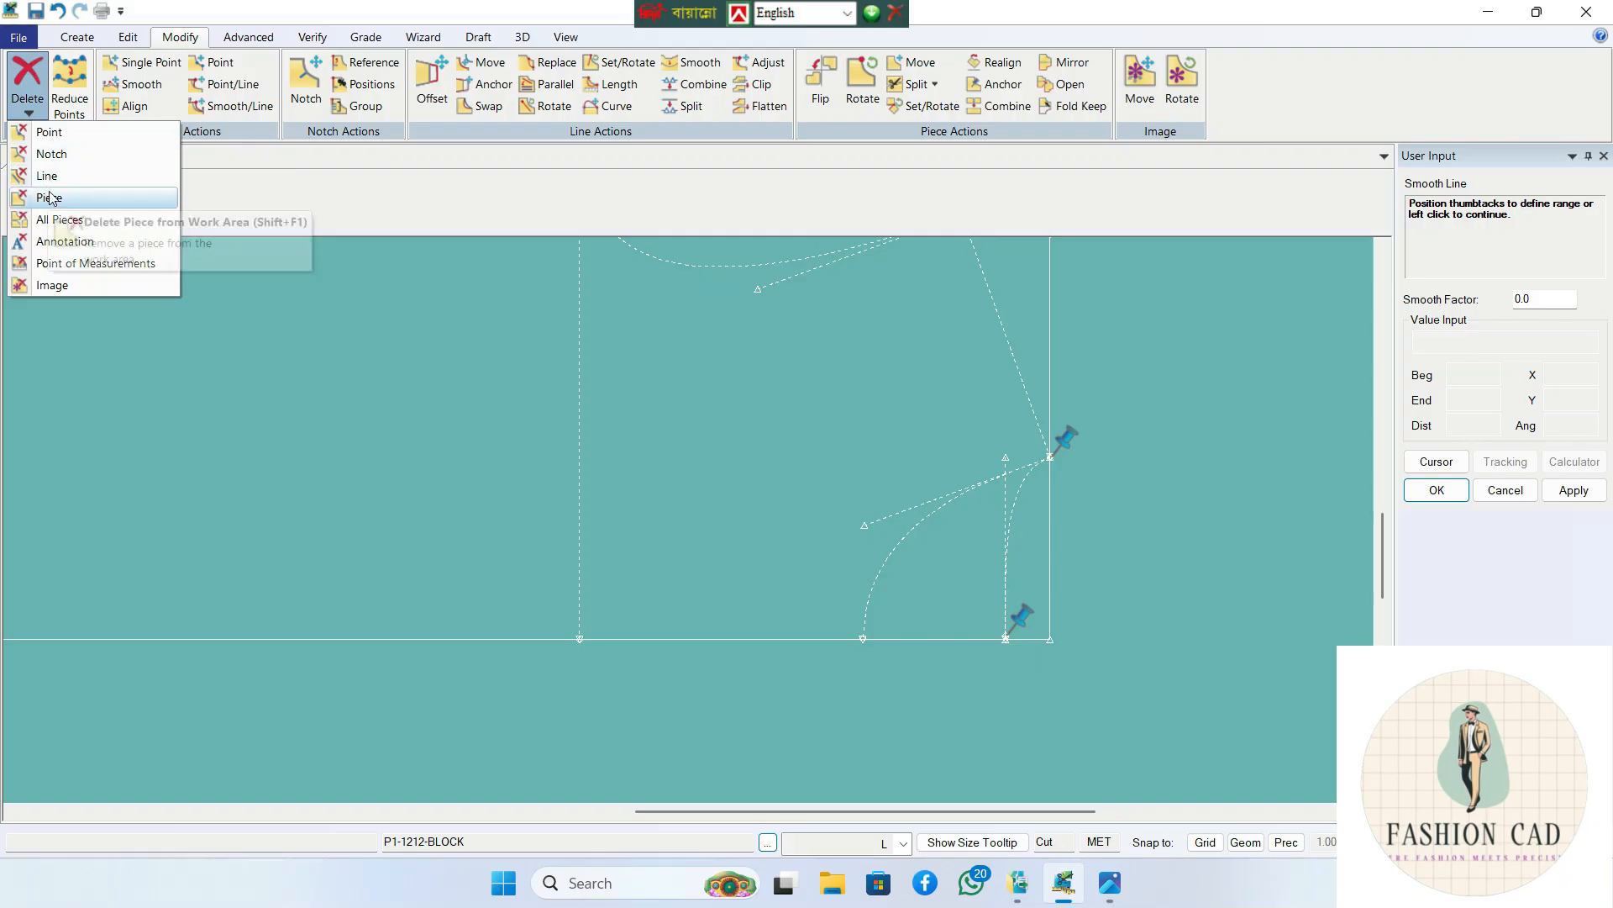
click(33, 176)
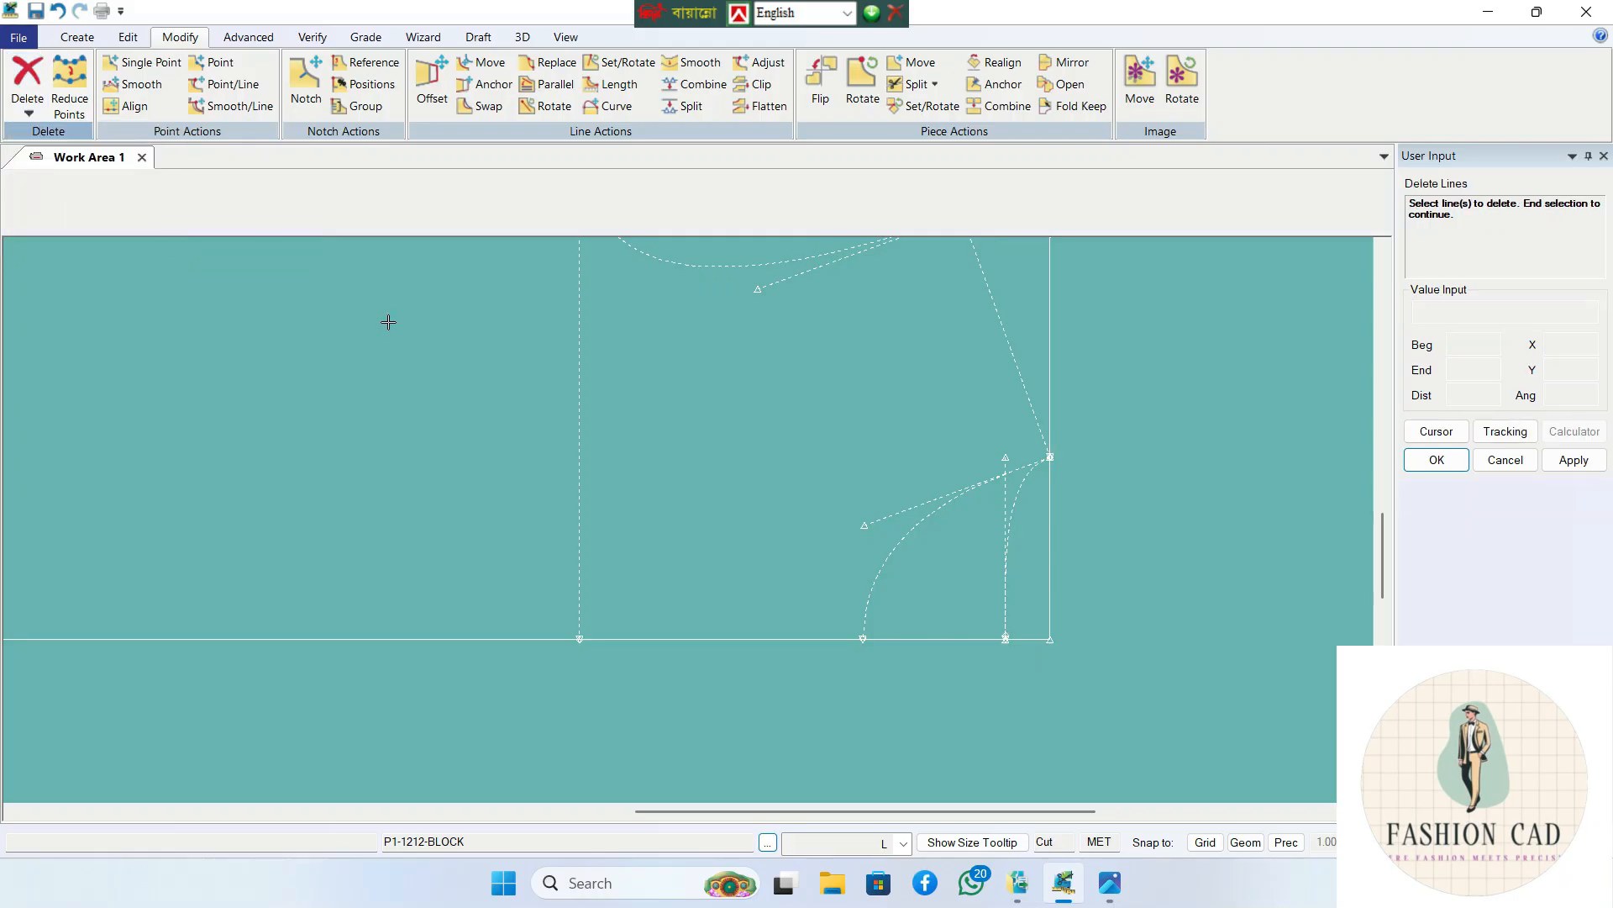
right_click(961, 536)
click(960, 535)
scroll(961, 535, up, 2)
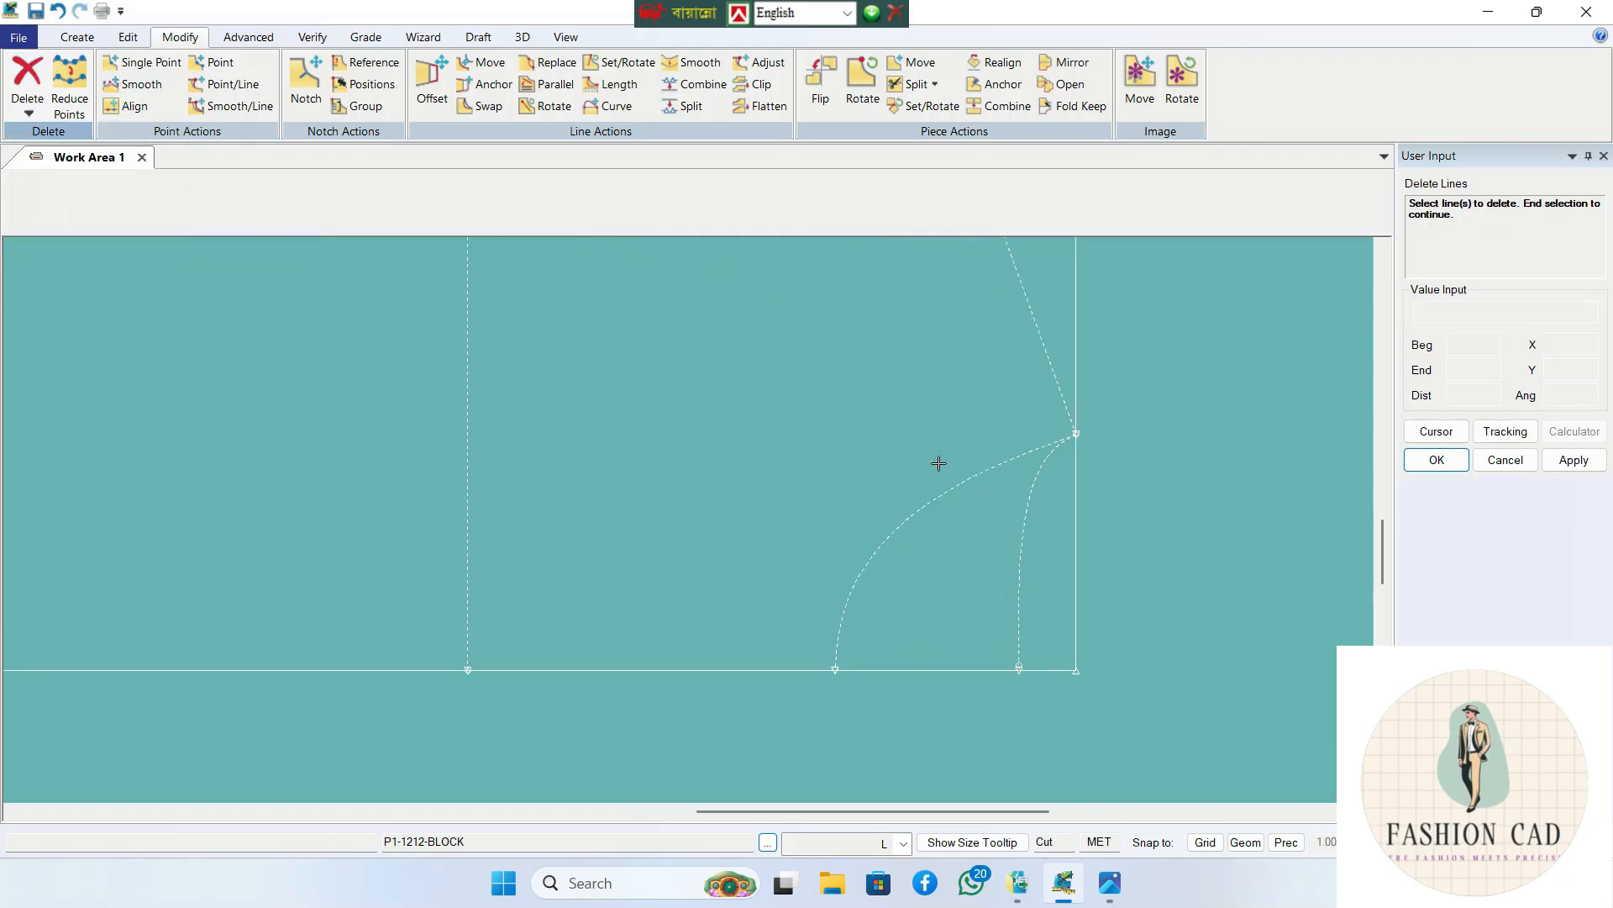
click(365, 37)
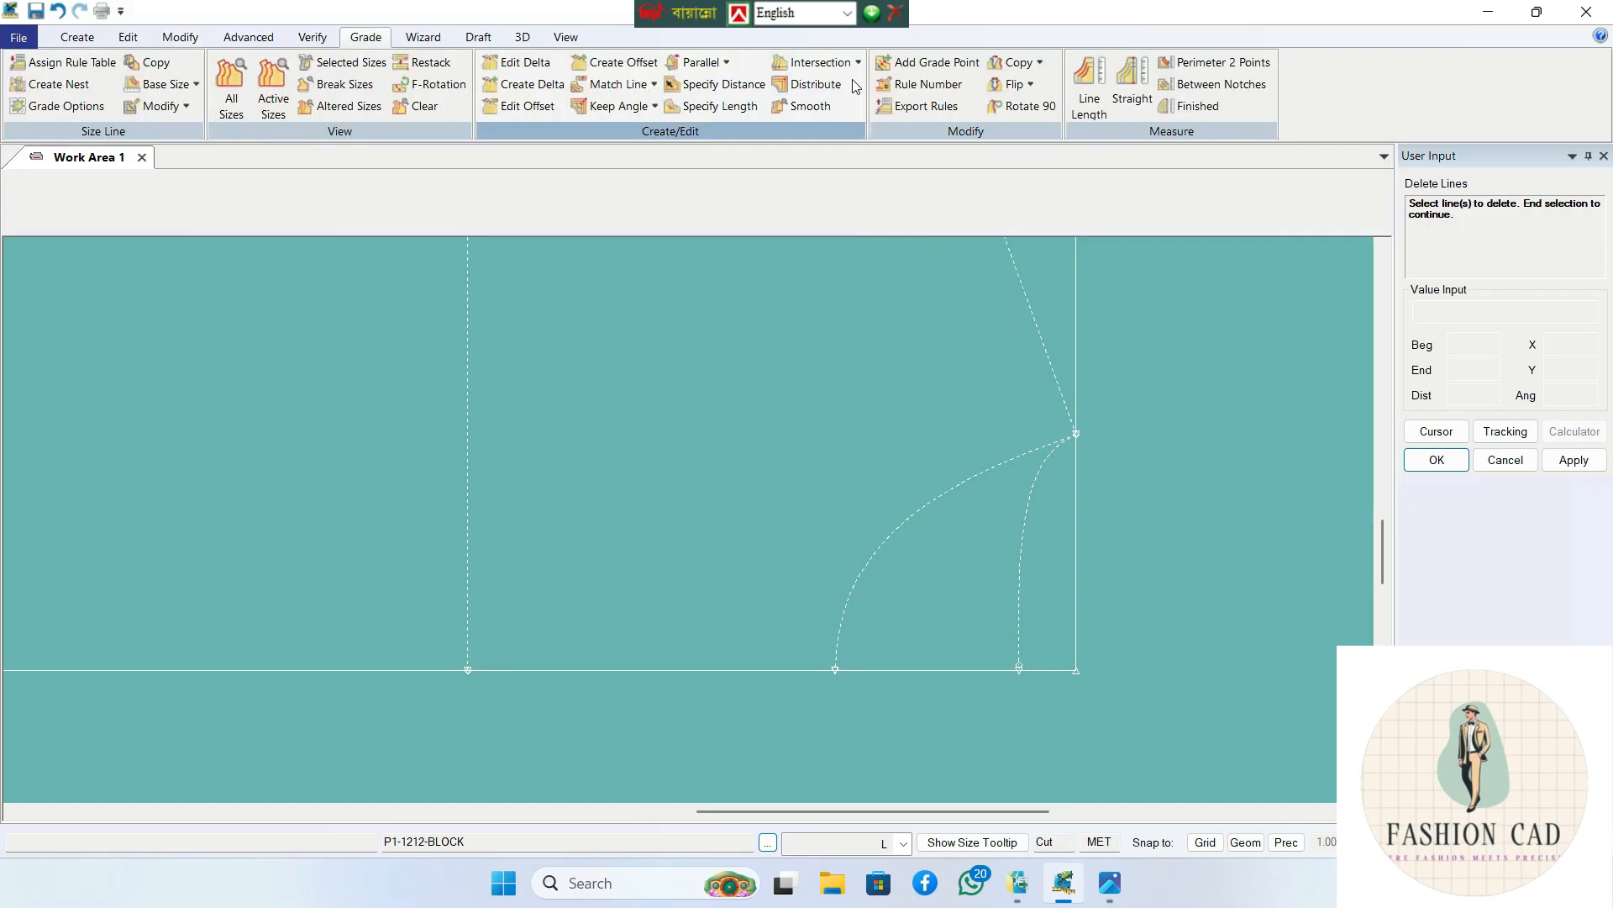
click(857, 63)
click(849, 106)
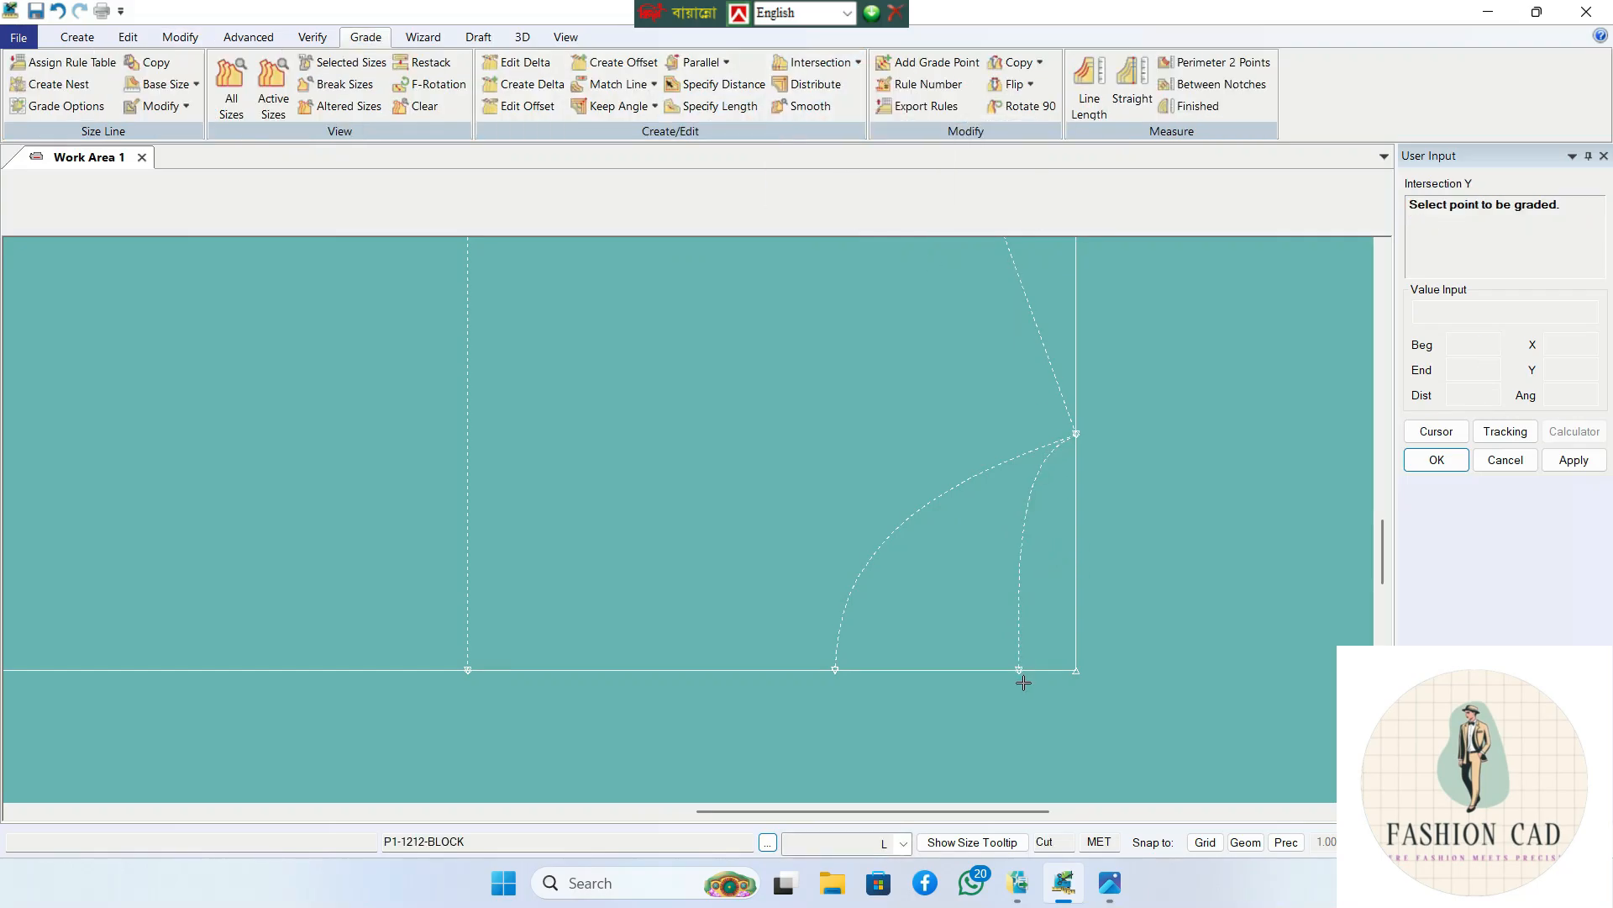
scroll(1013, 656, down, 5)
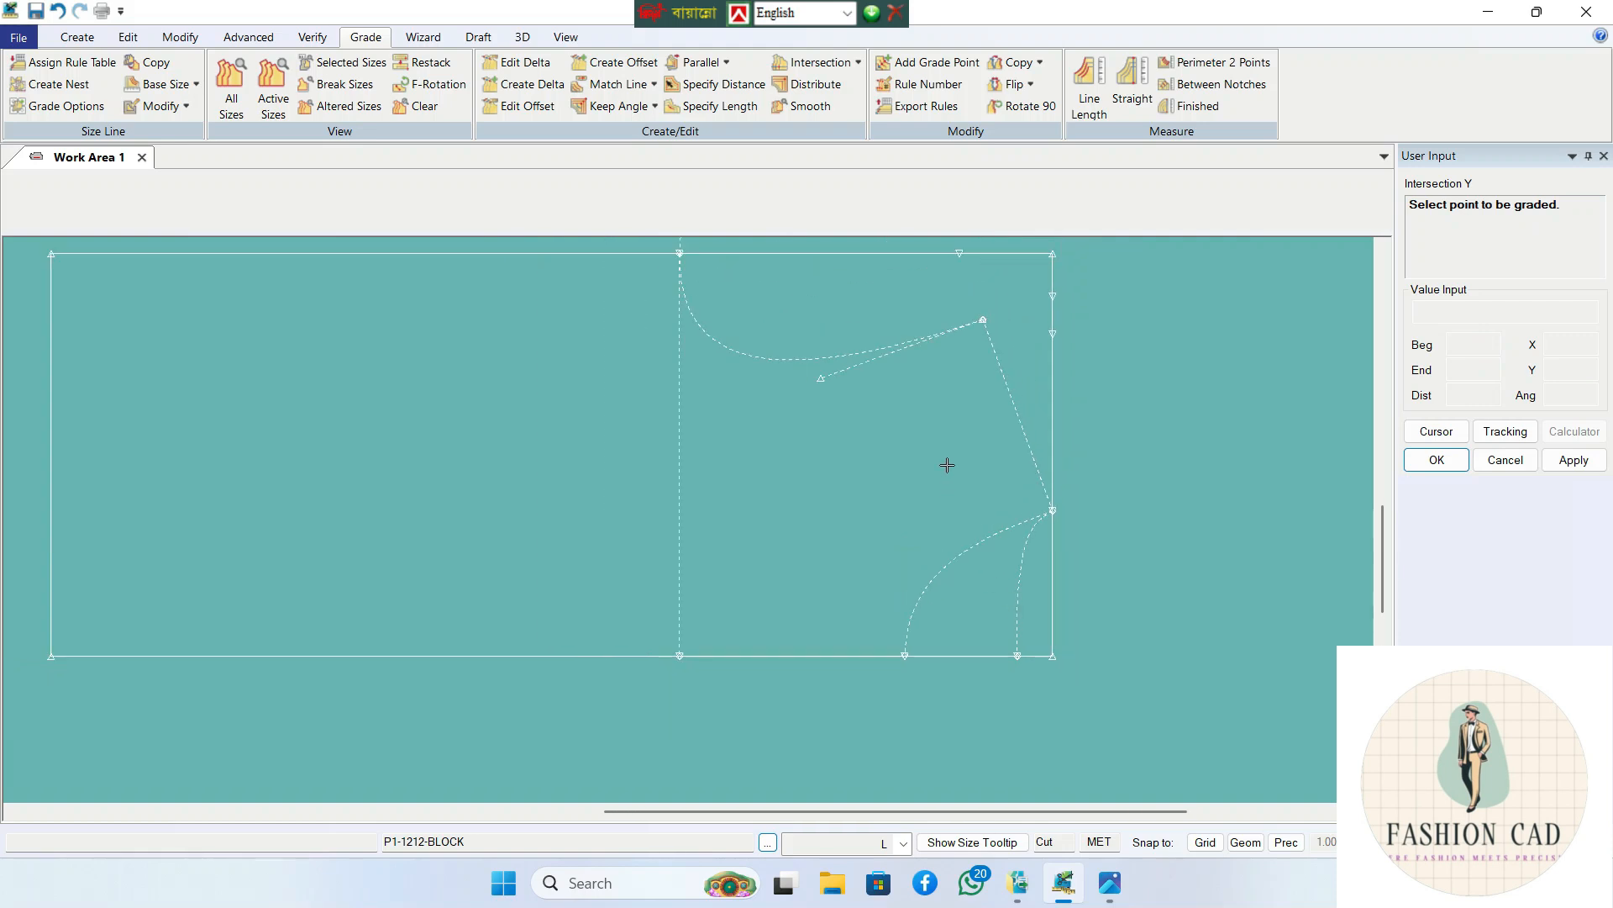
scroll(766, 497, down, 1)
scroll(1383, 563, up, 2)
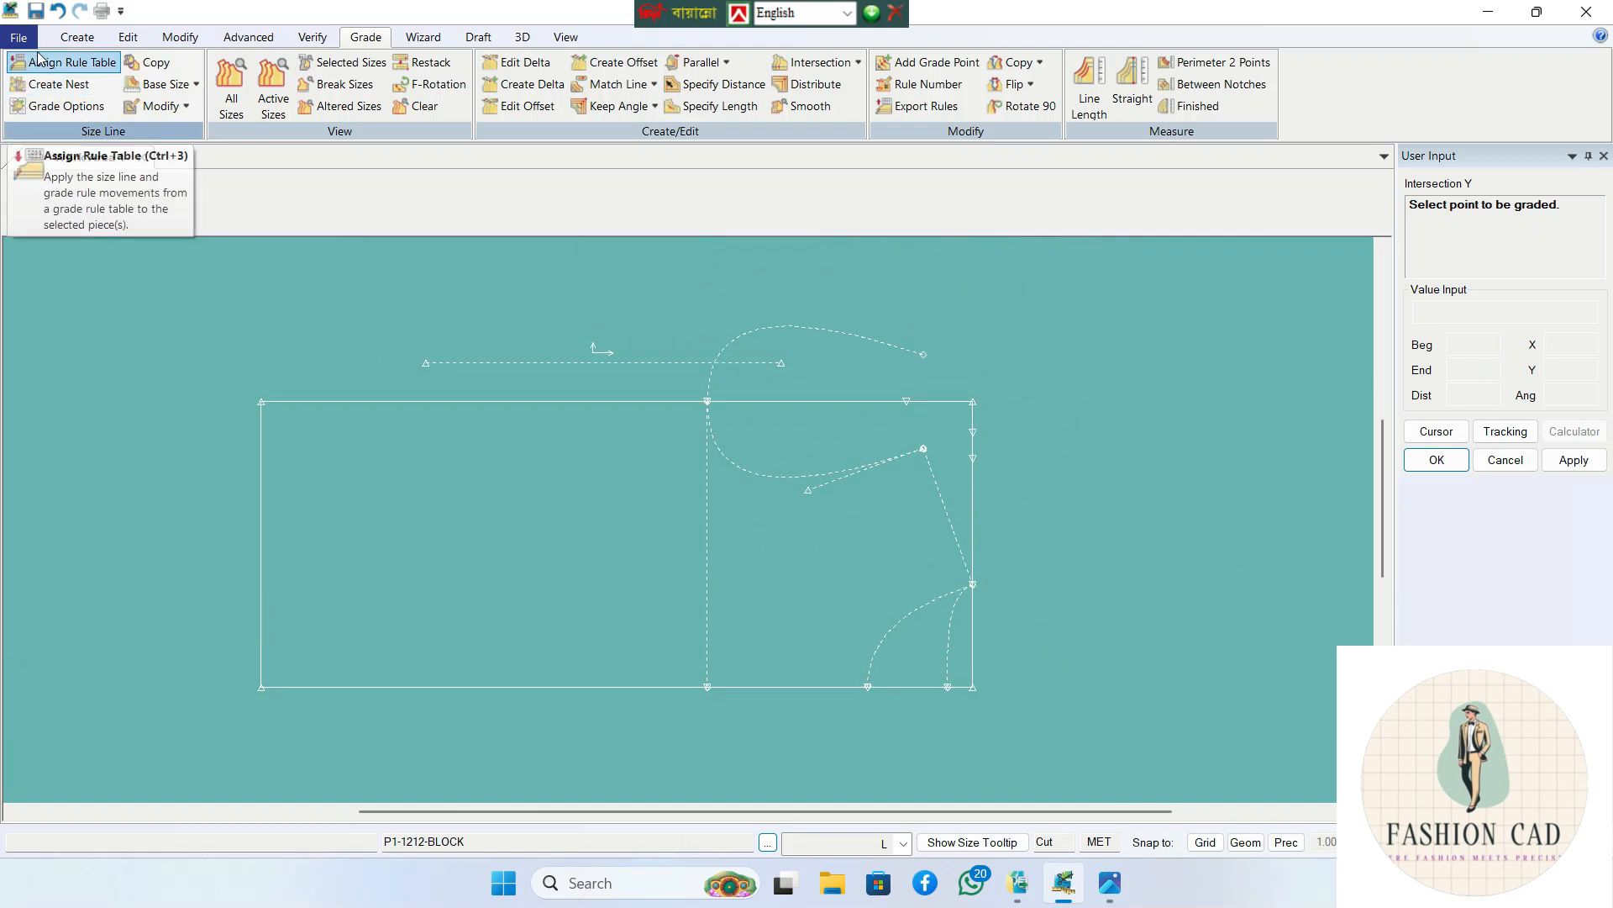
click(180, 37)
click(27, 107)
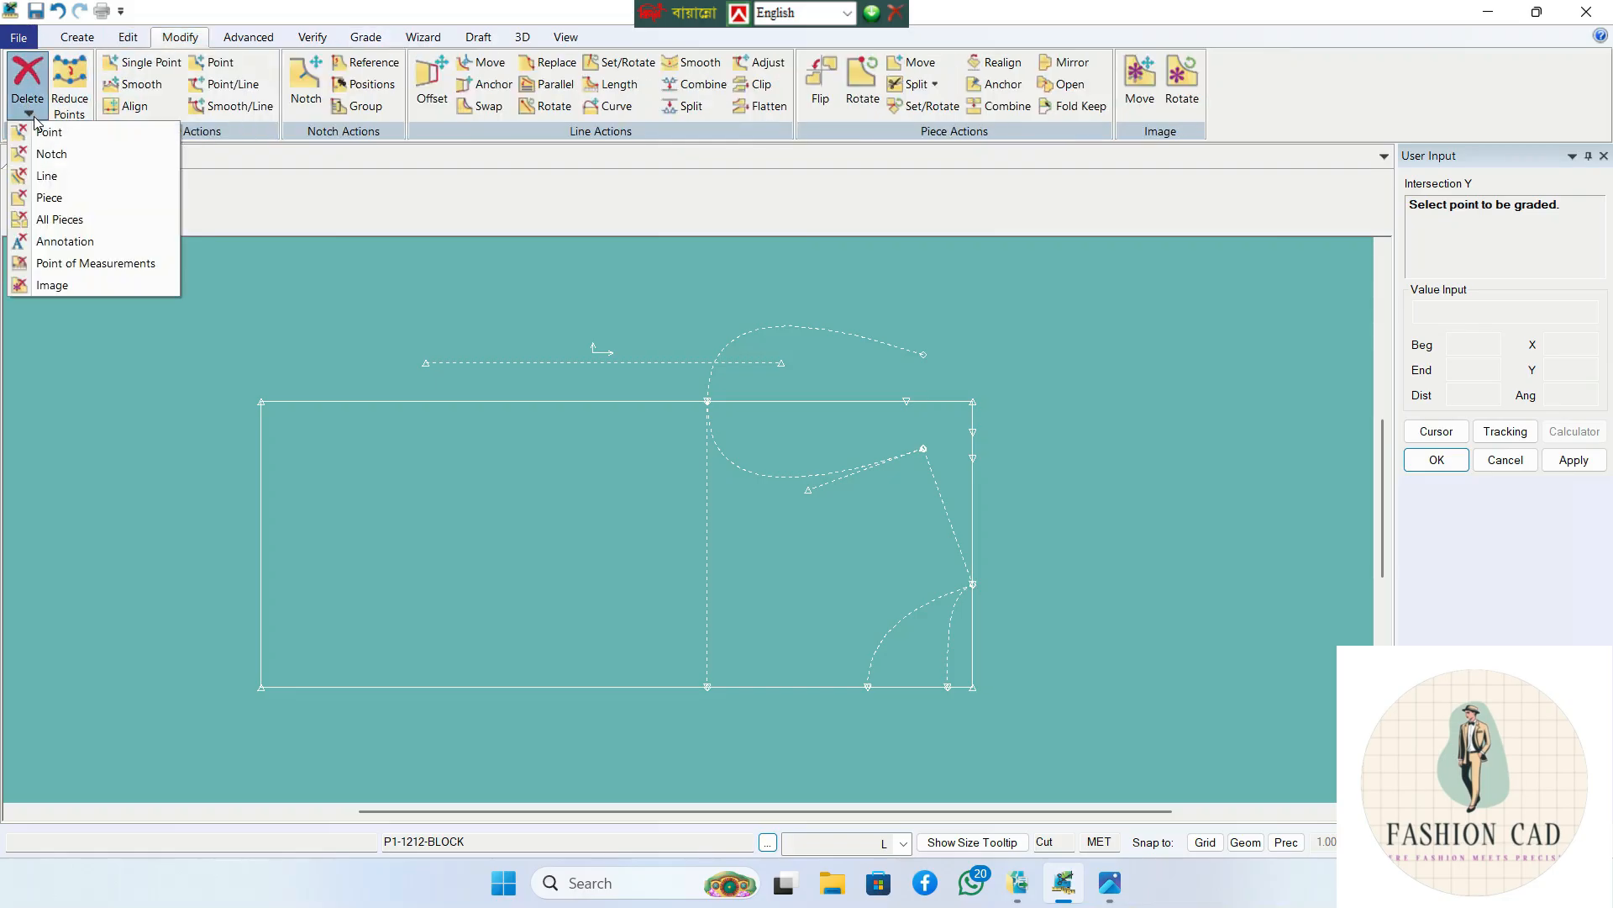
click(42, 174)
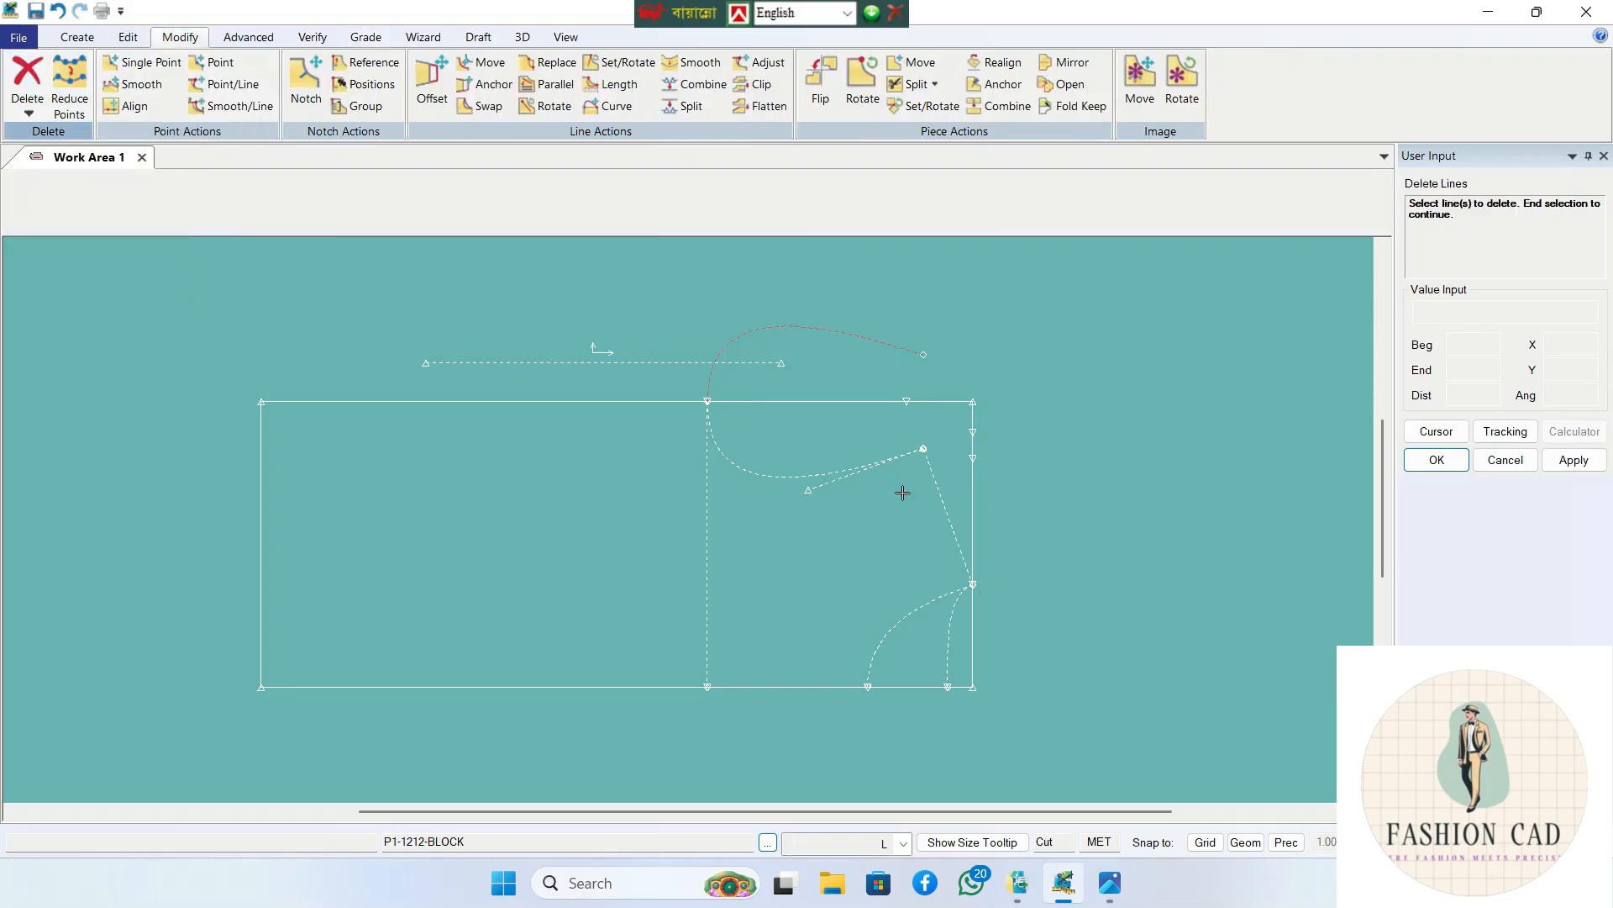
click(836, 486)
right_click(827, 481)
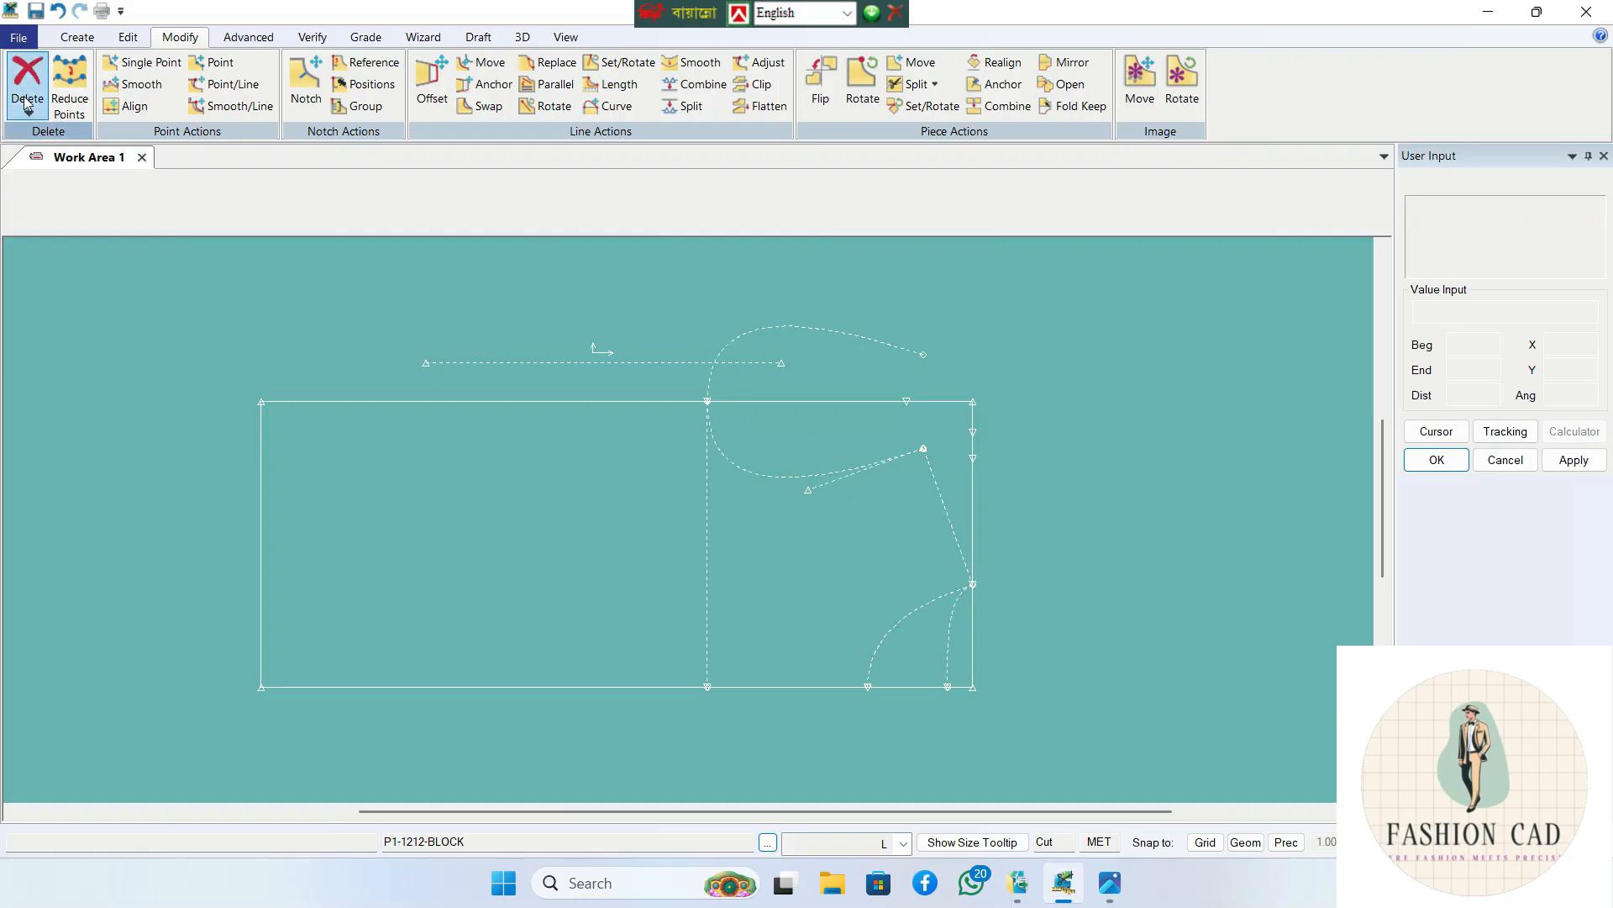
- Delete the mirrored armhole curve and the shoulder's perpendicular guide at the armhole end
click(23, 108)
click(44, 173)
click(812, 325)
click(835, 481)
right_click(856, 501)
click(855, 504)
scroll(846, 496, up, 4)
scroll(848, 497, down, 5)
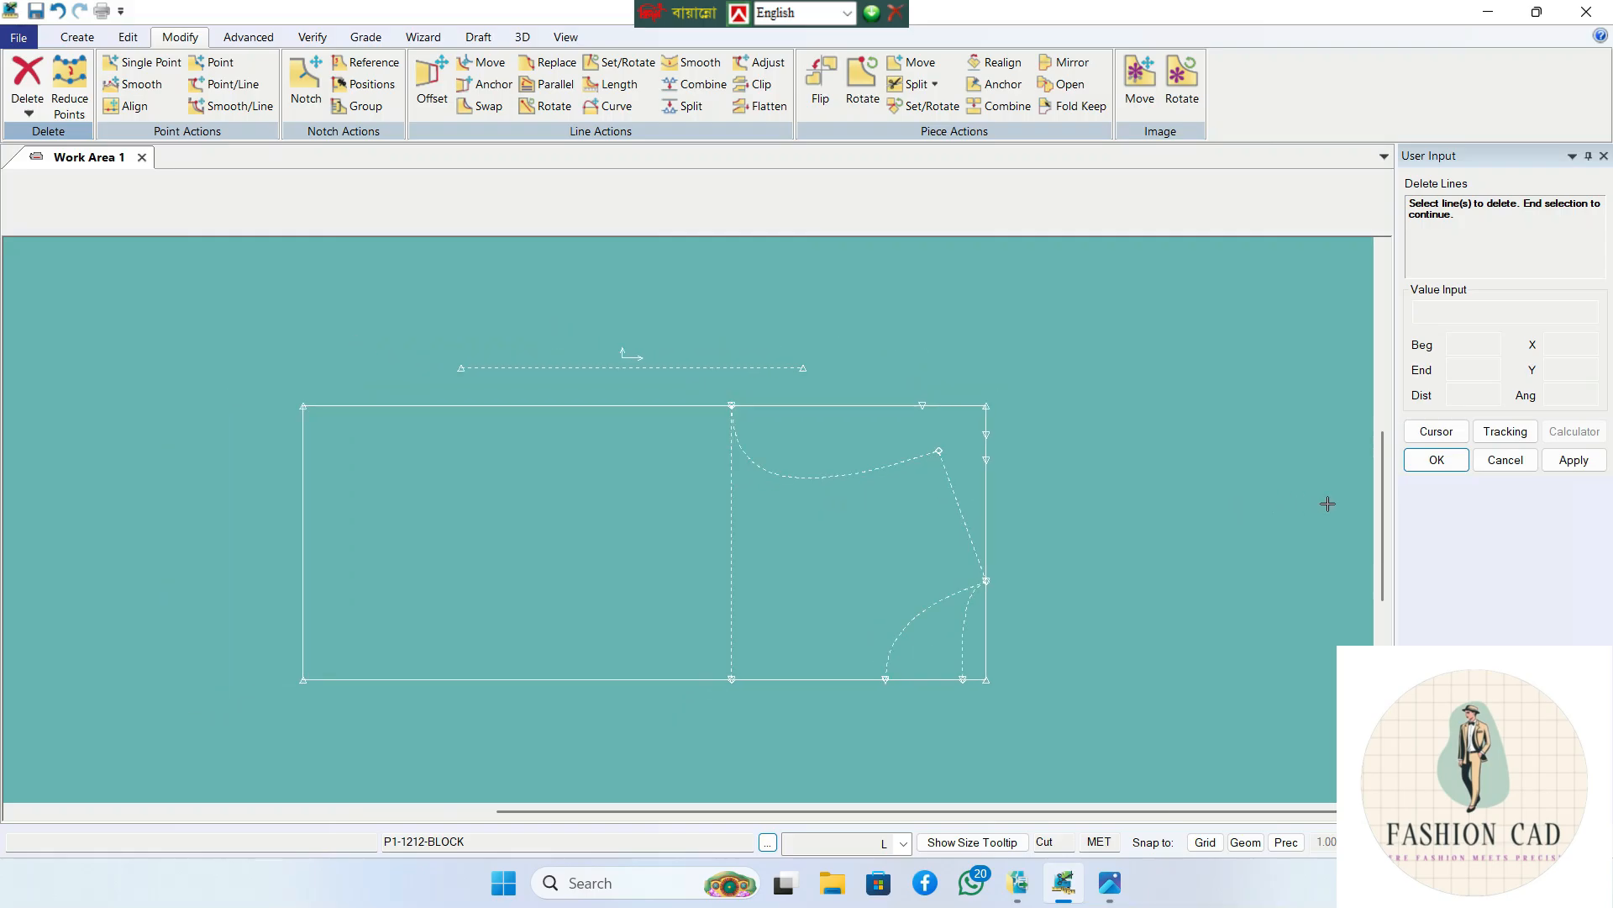
drag(1379, 502, 1378, 516)
right_click(1192, 523)
click(1186, 520)
scroll(1182, 516, down, 1)
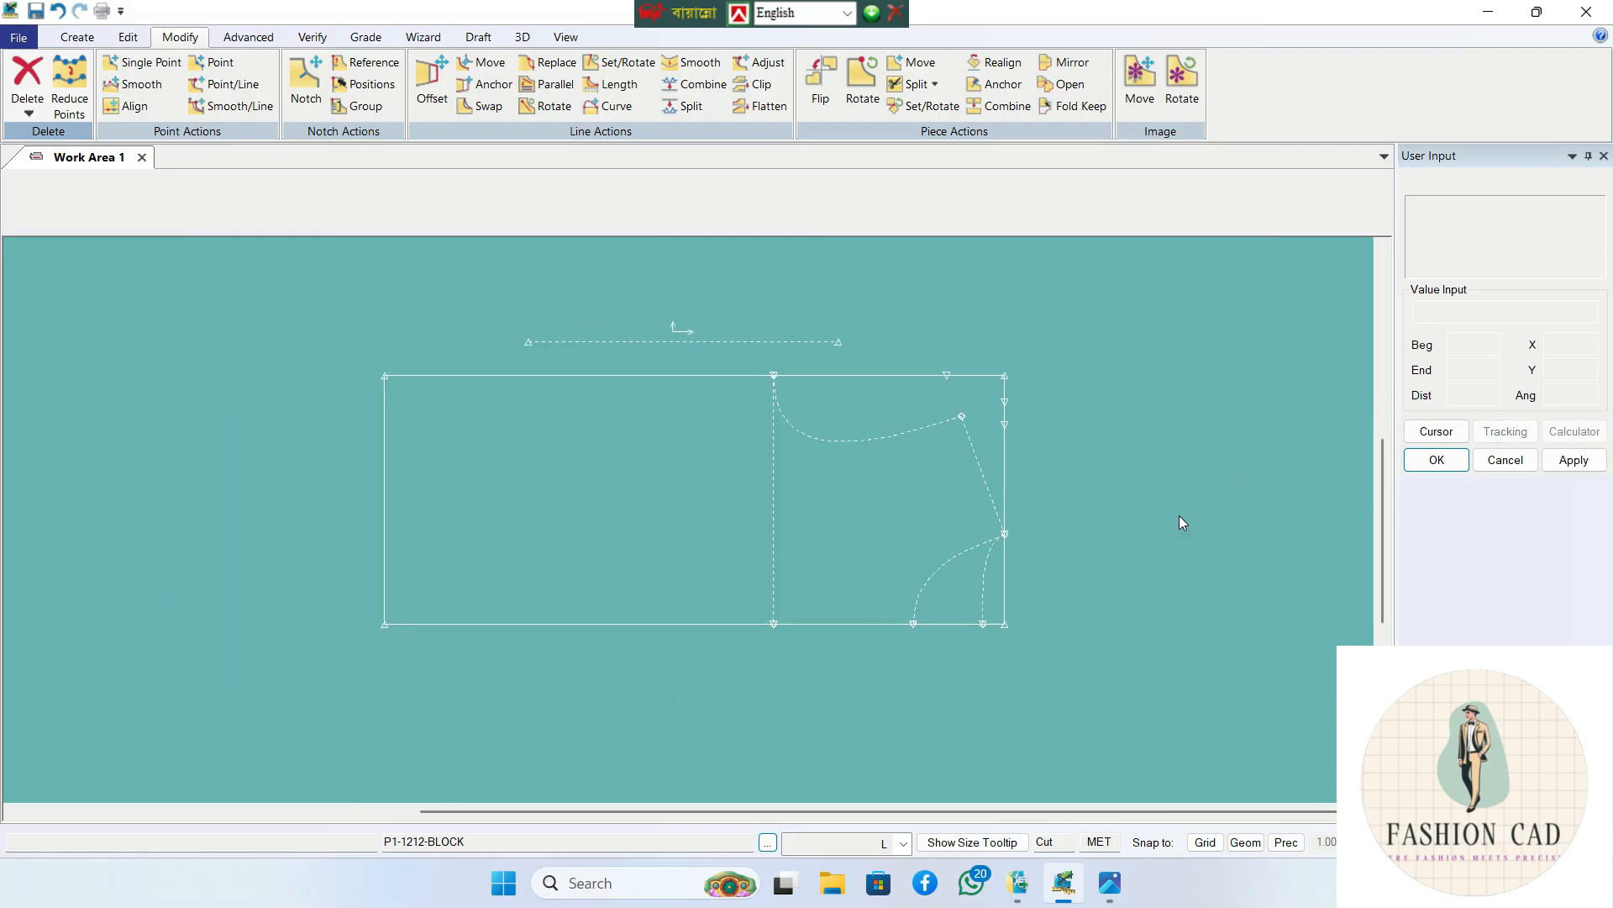
- Review the T-shirt measurement chart in the image viewer and return to the pattern
click(1110, 882)
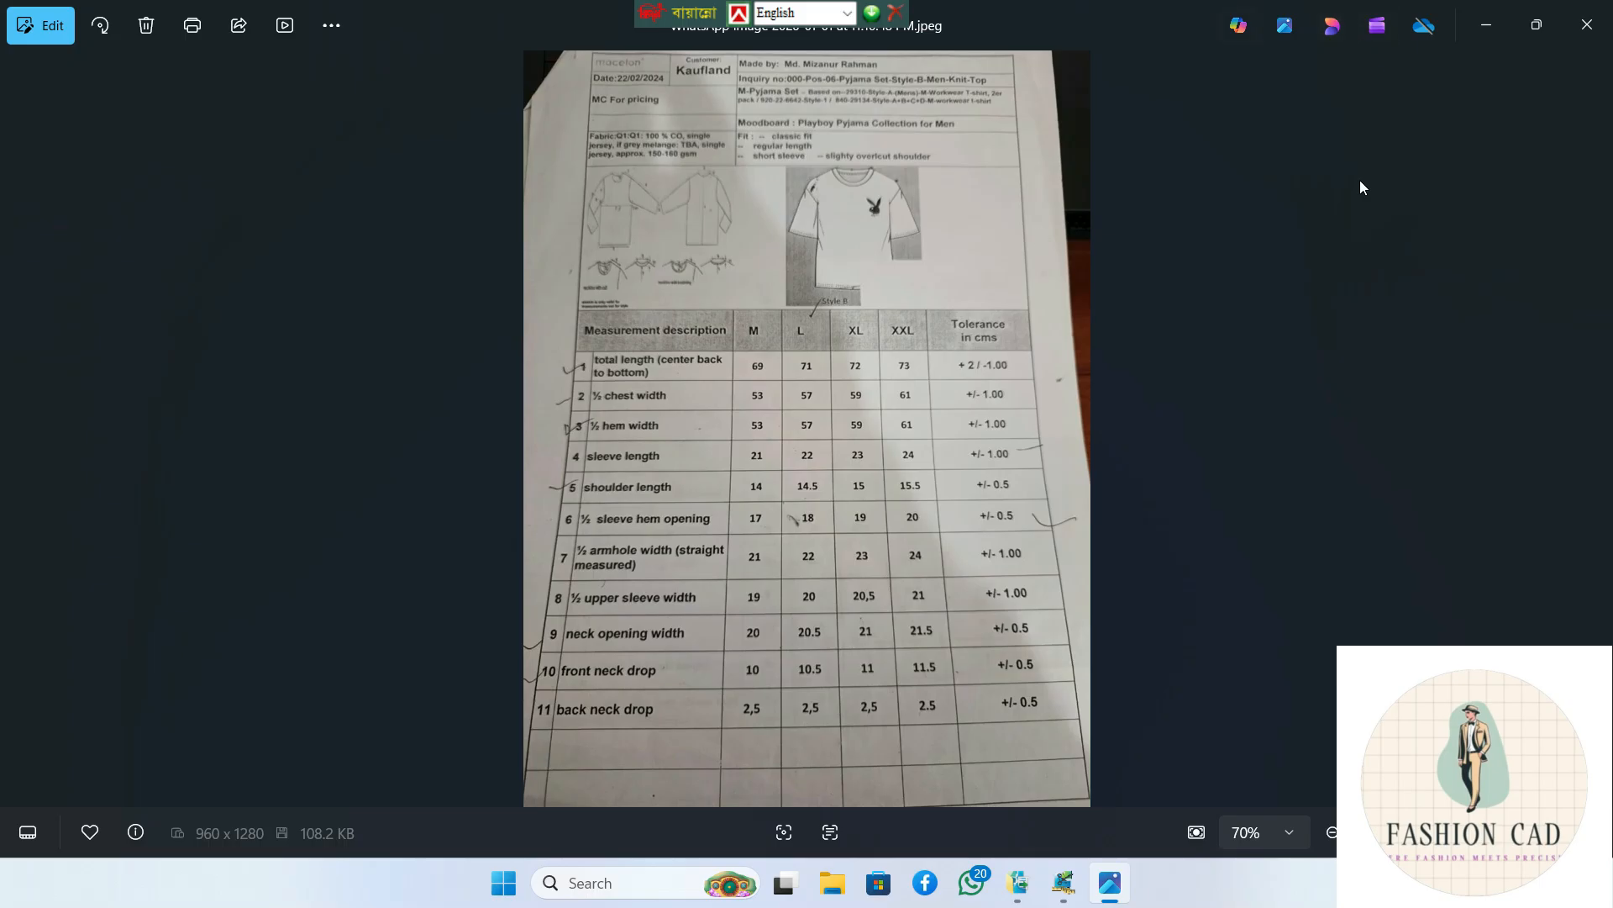
click(1487, 25)
- Delete the leftover point on the block's side edge and the two on the edge at the neck and shoulder end
scroll(762, 513, up, 2)
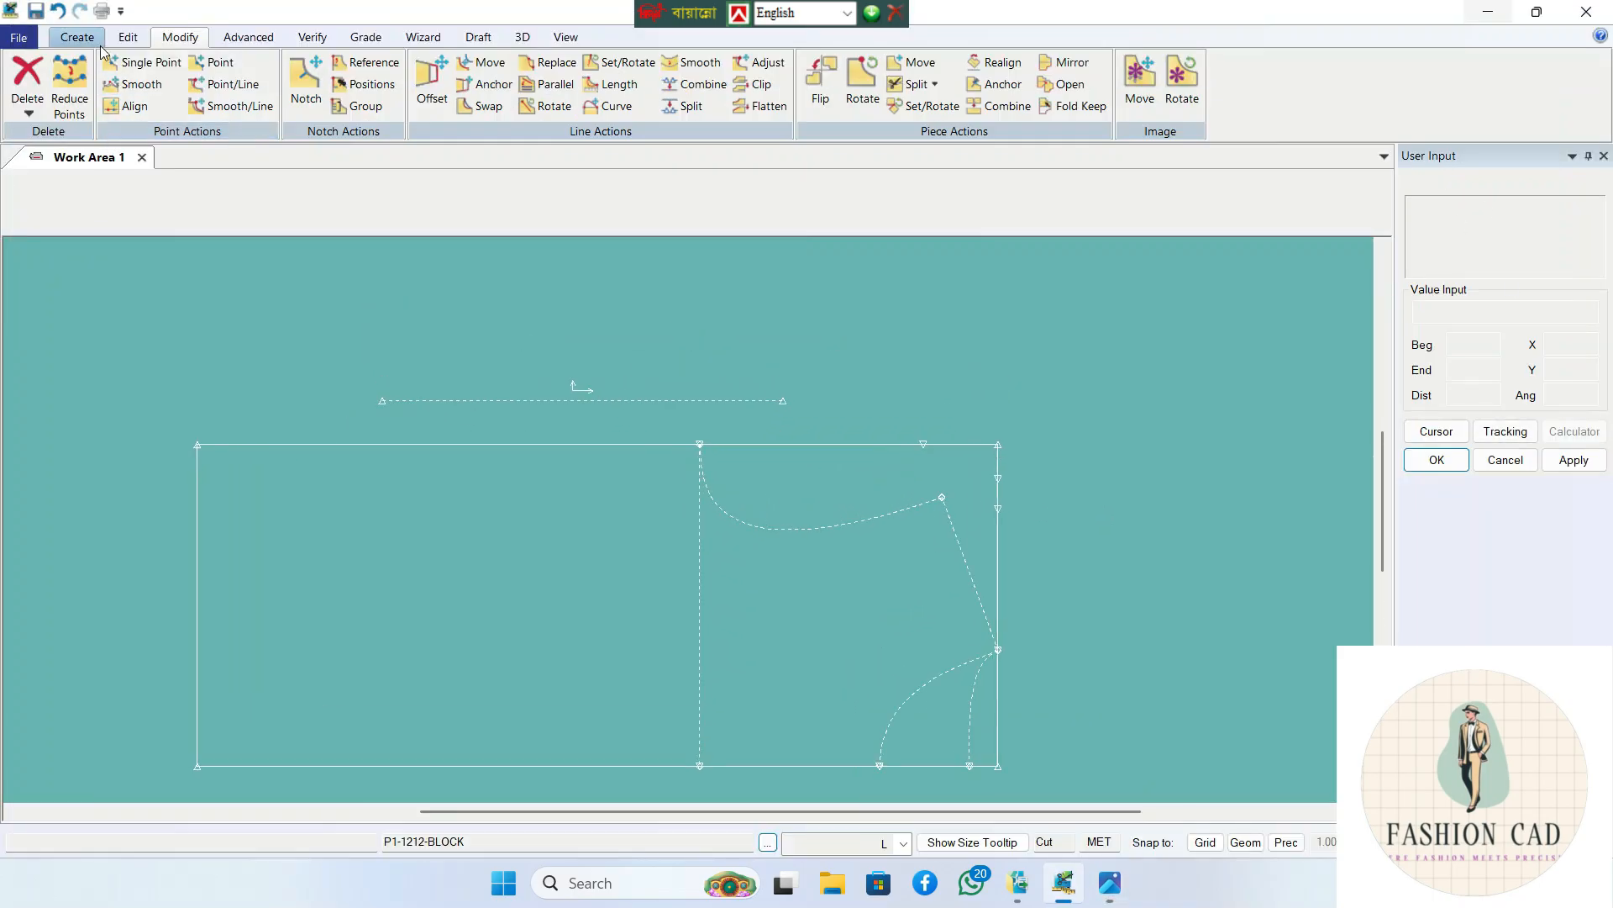
click(27, 110)
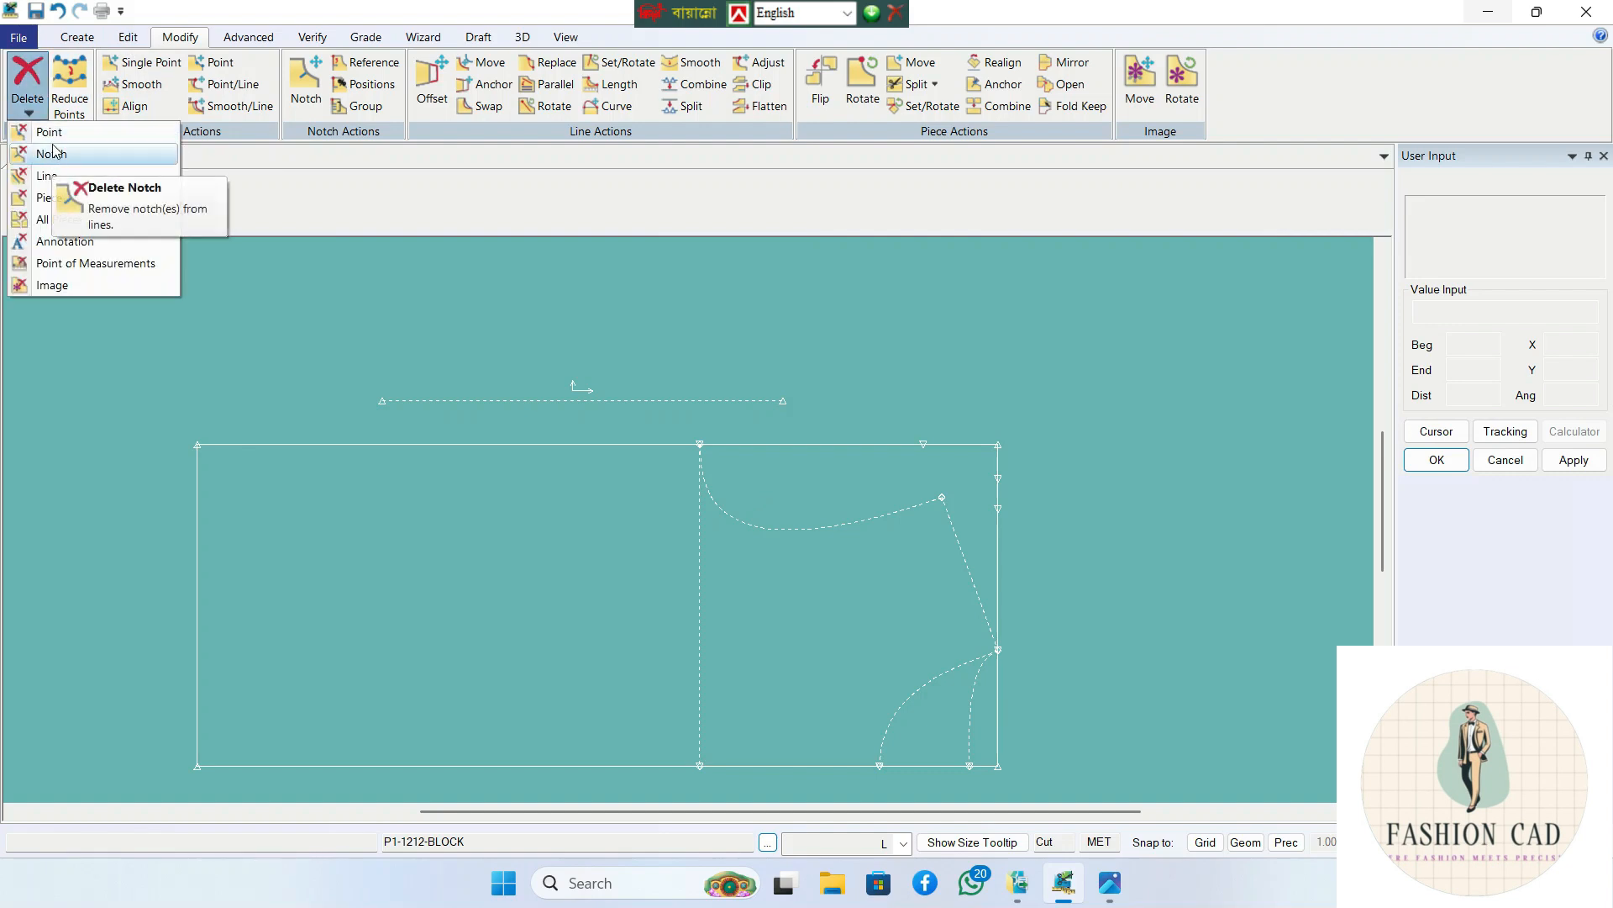
click(49, 132)
drag(898, 427, 942, 459)
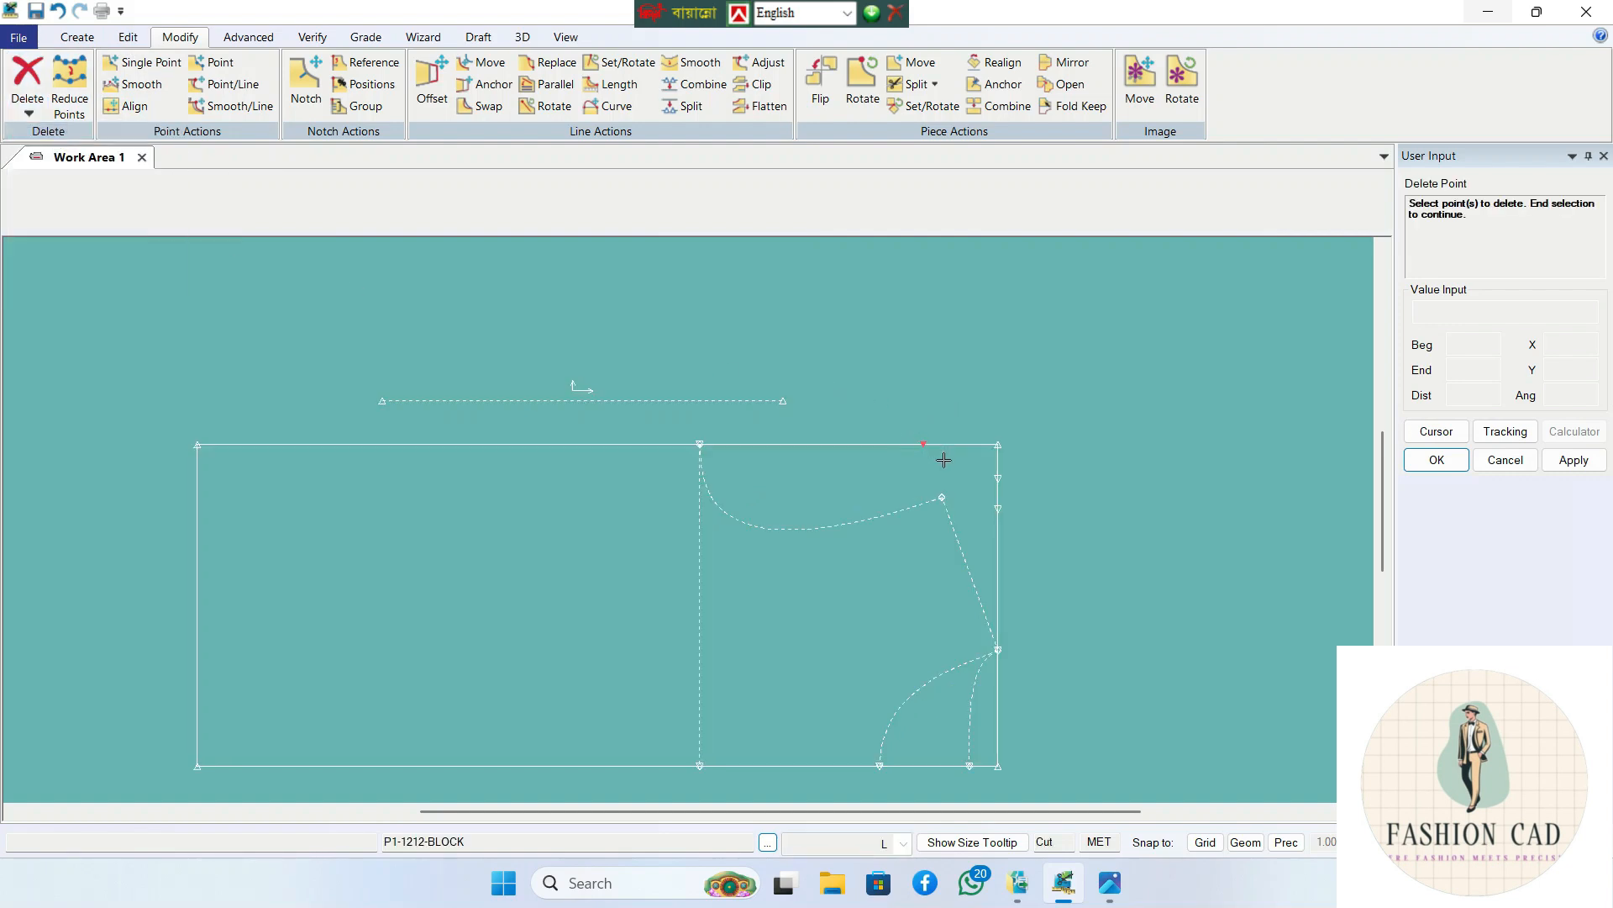
drag(1047, 466, 987, 510)
right_click(1055, 477)
click(1055, 479)
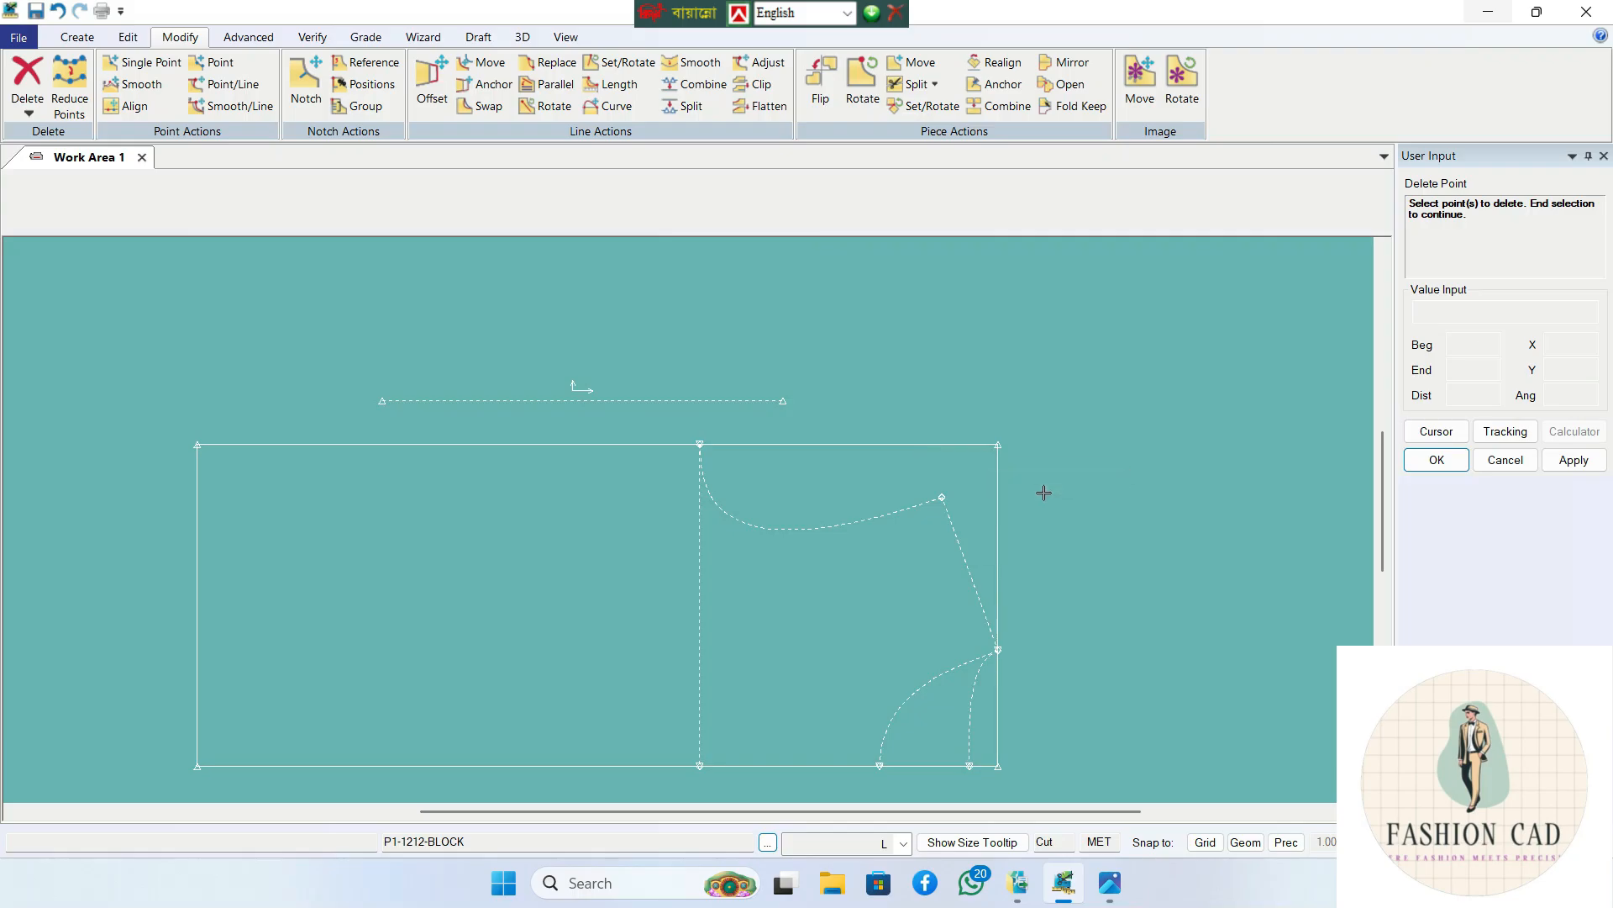
- Save the block piece, overwriting the stored version of P1-1212-BLOCK
click(18, 37)
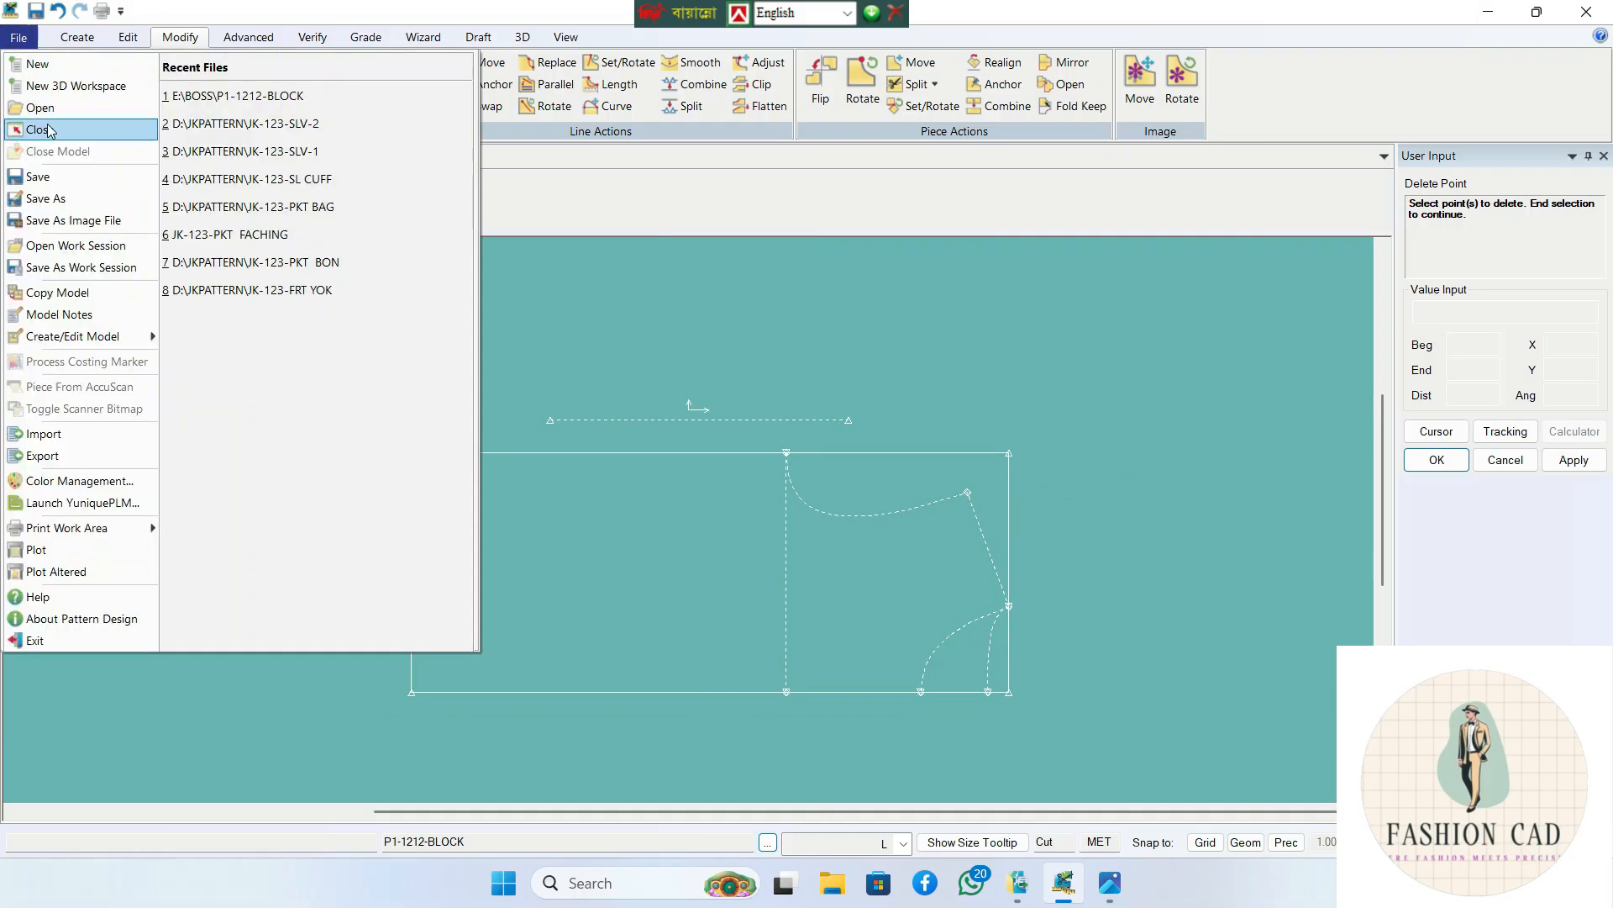
click(48, 182)
click(633, 566)
right_click(653, 542)
click(653, 542)
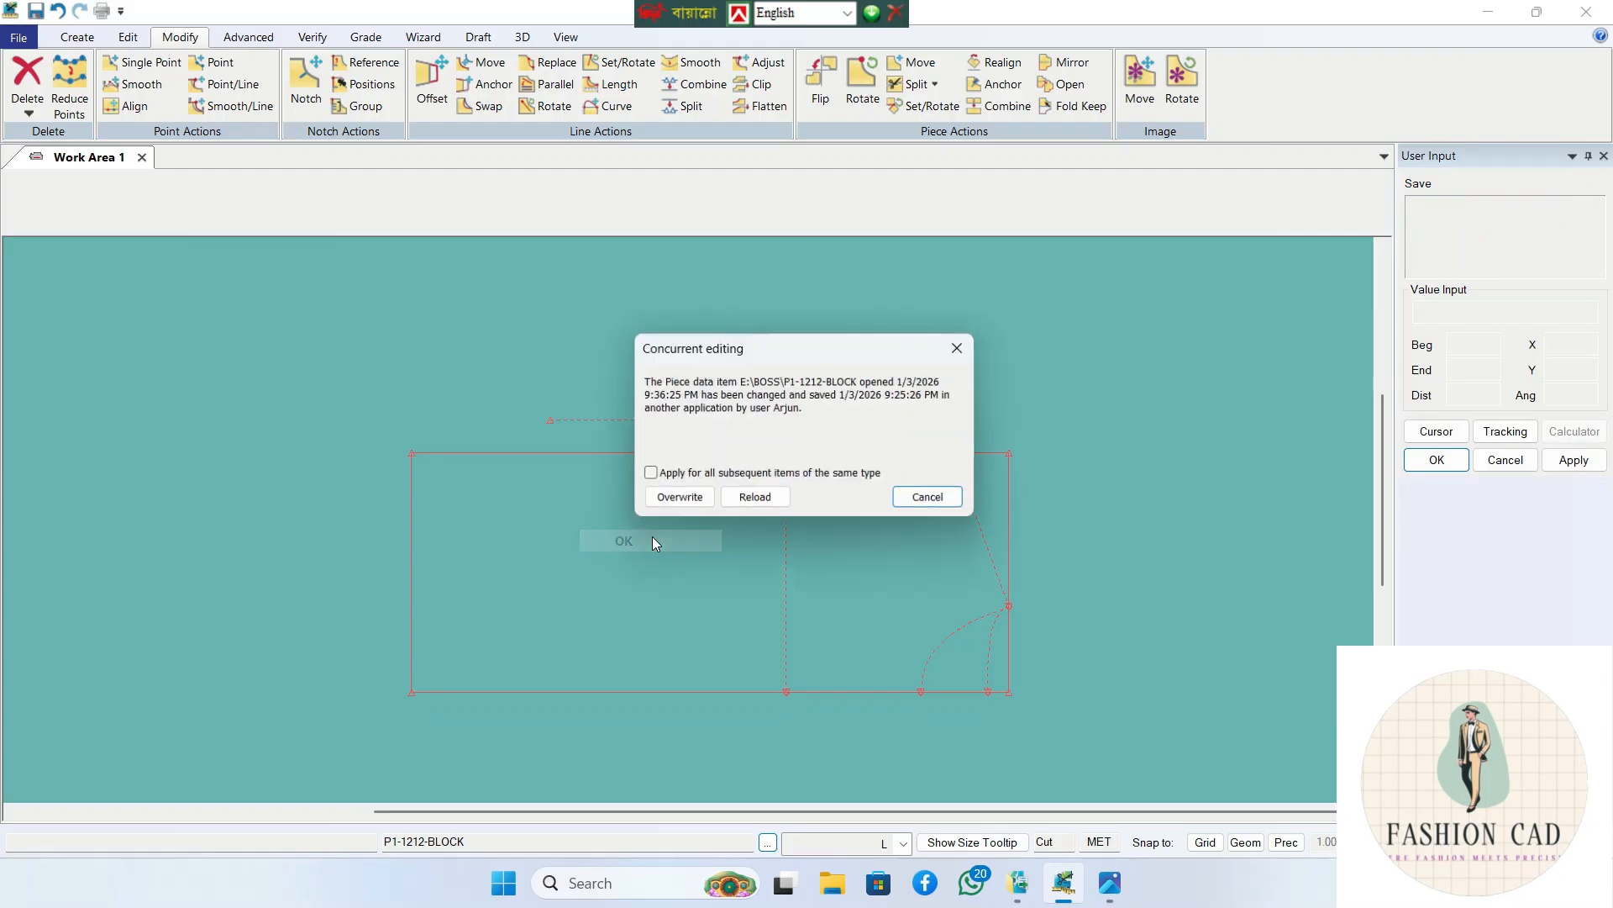
click(672, 499)
scroll(641, 471, up, 2)
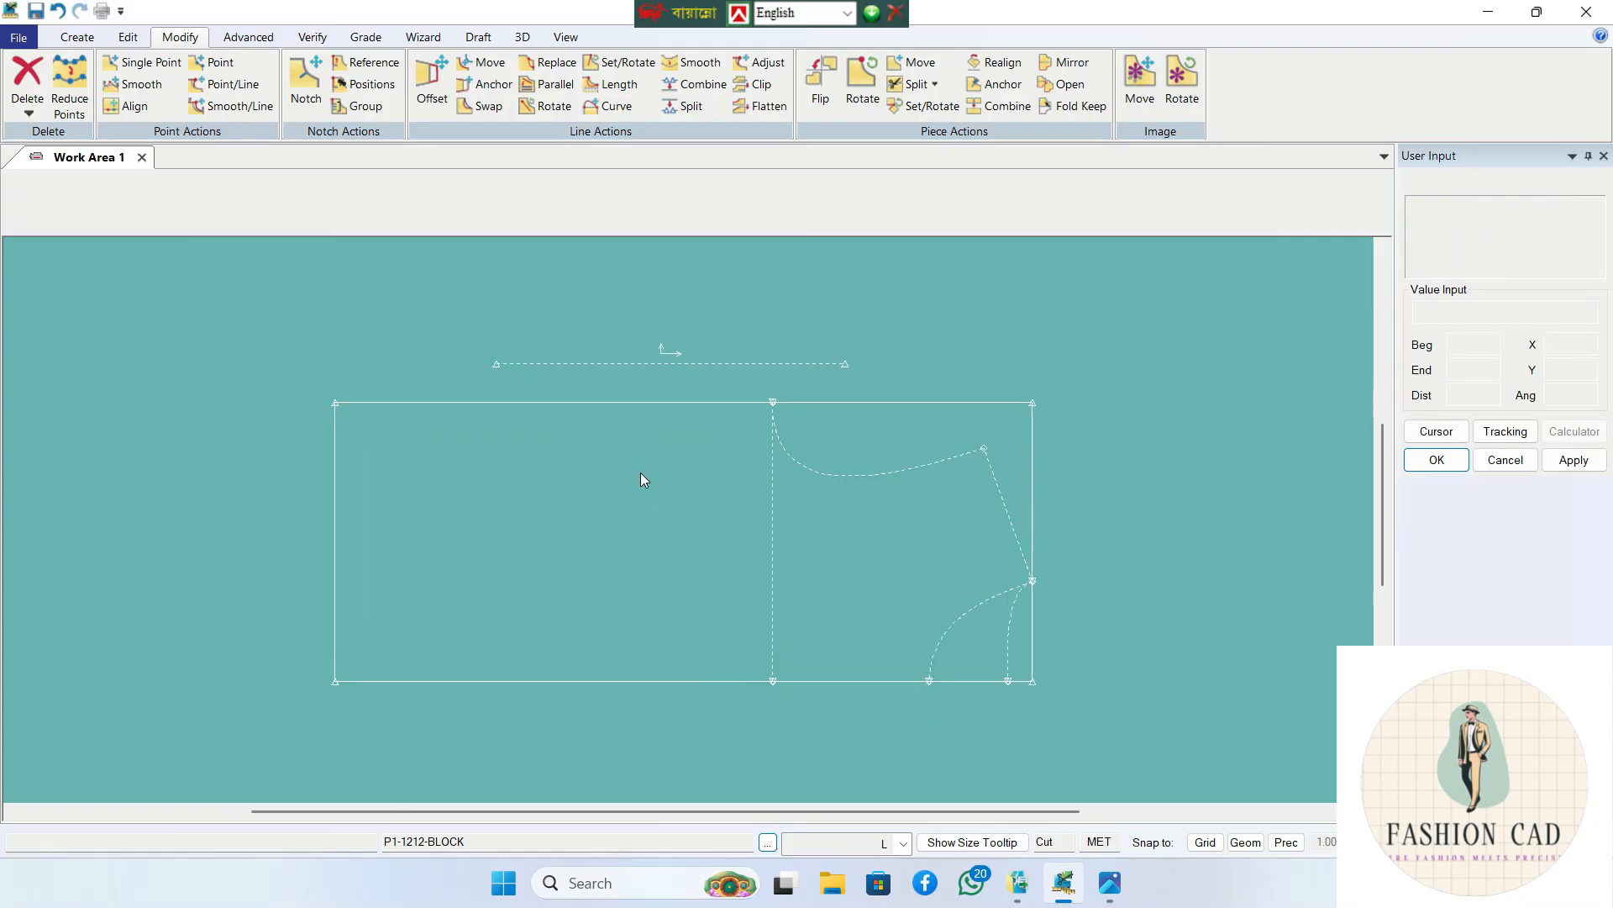
middle_drag(642, 477, 545, 523)
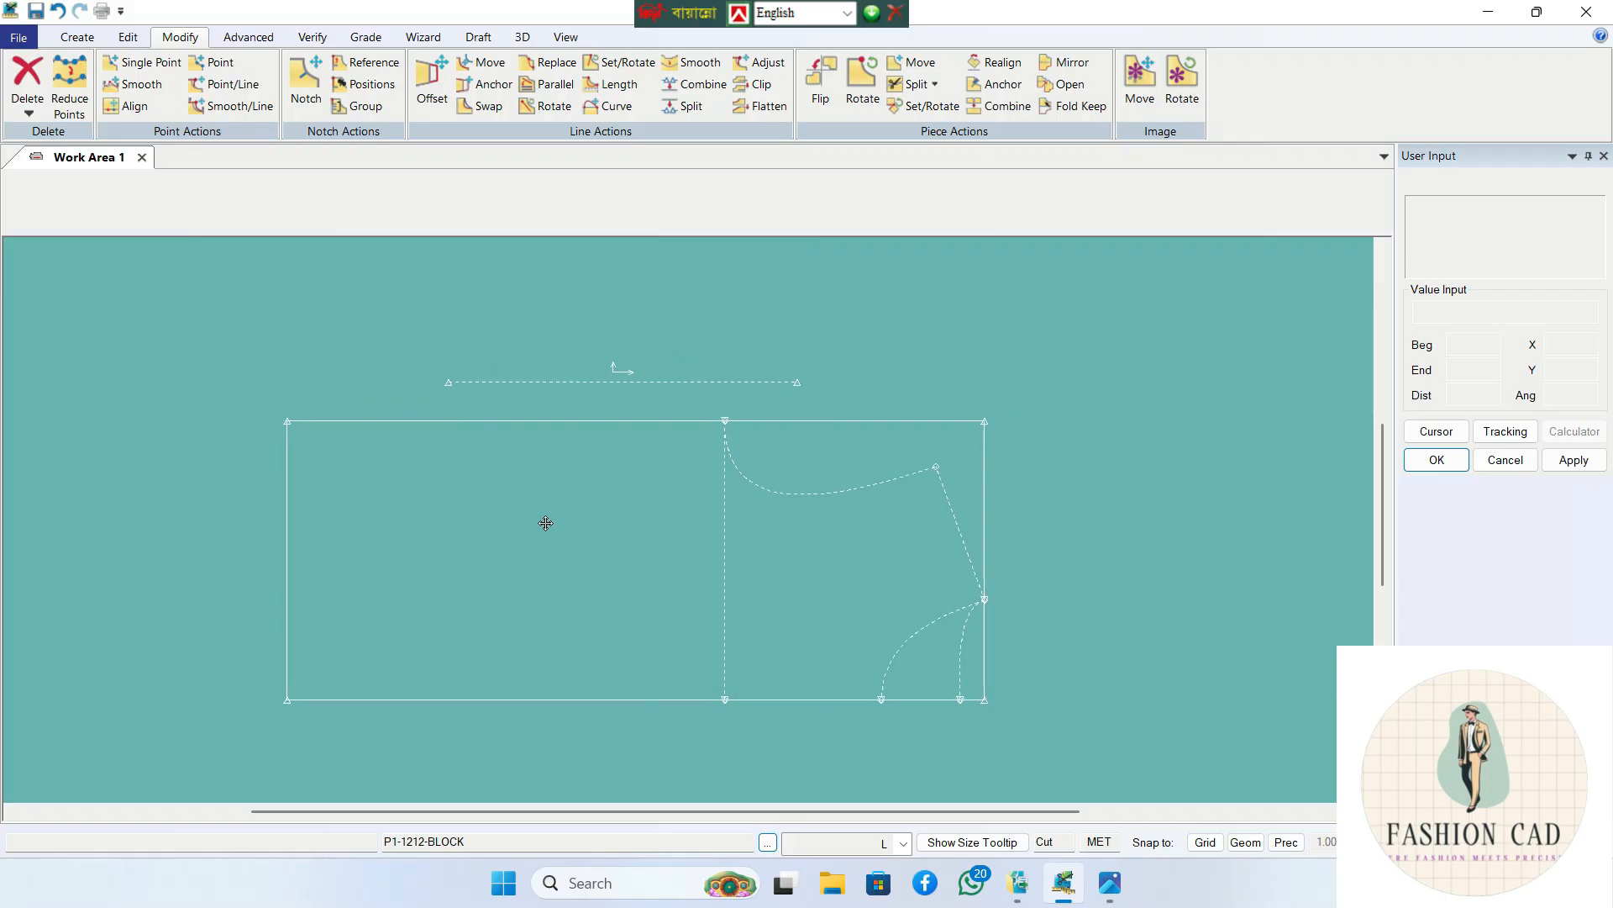
click(77, 37)
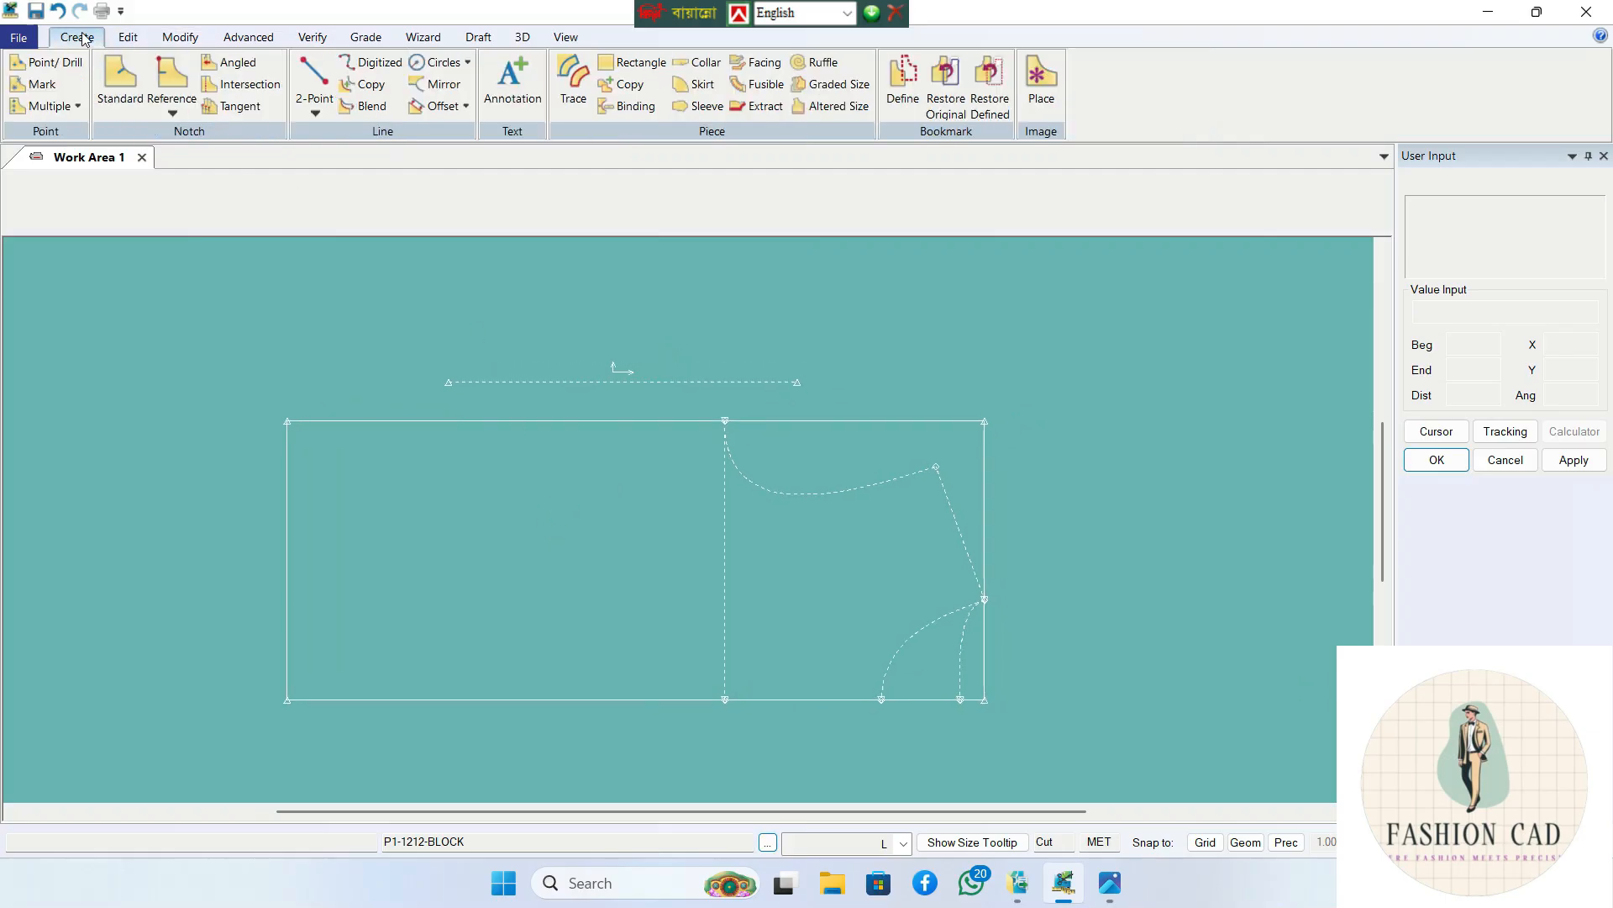
click(314, 115)
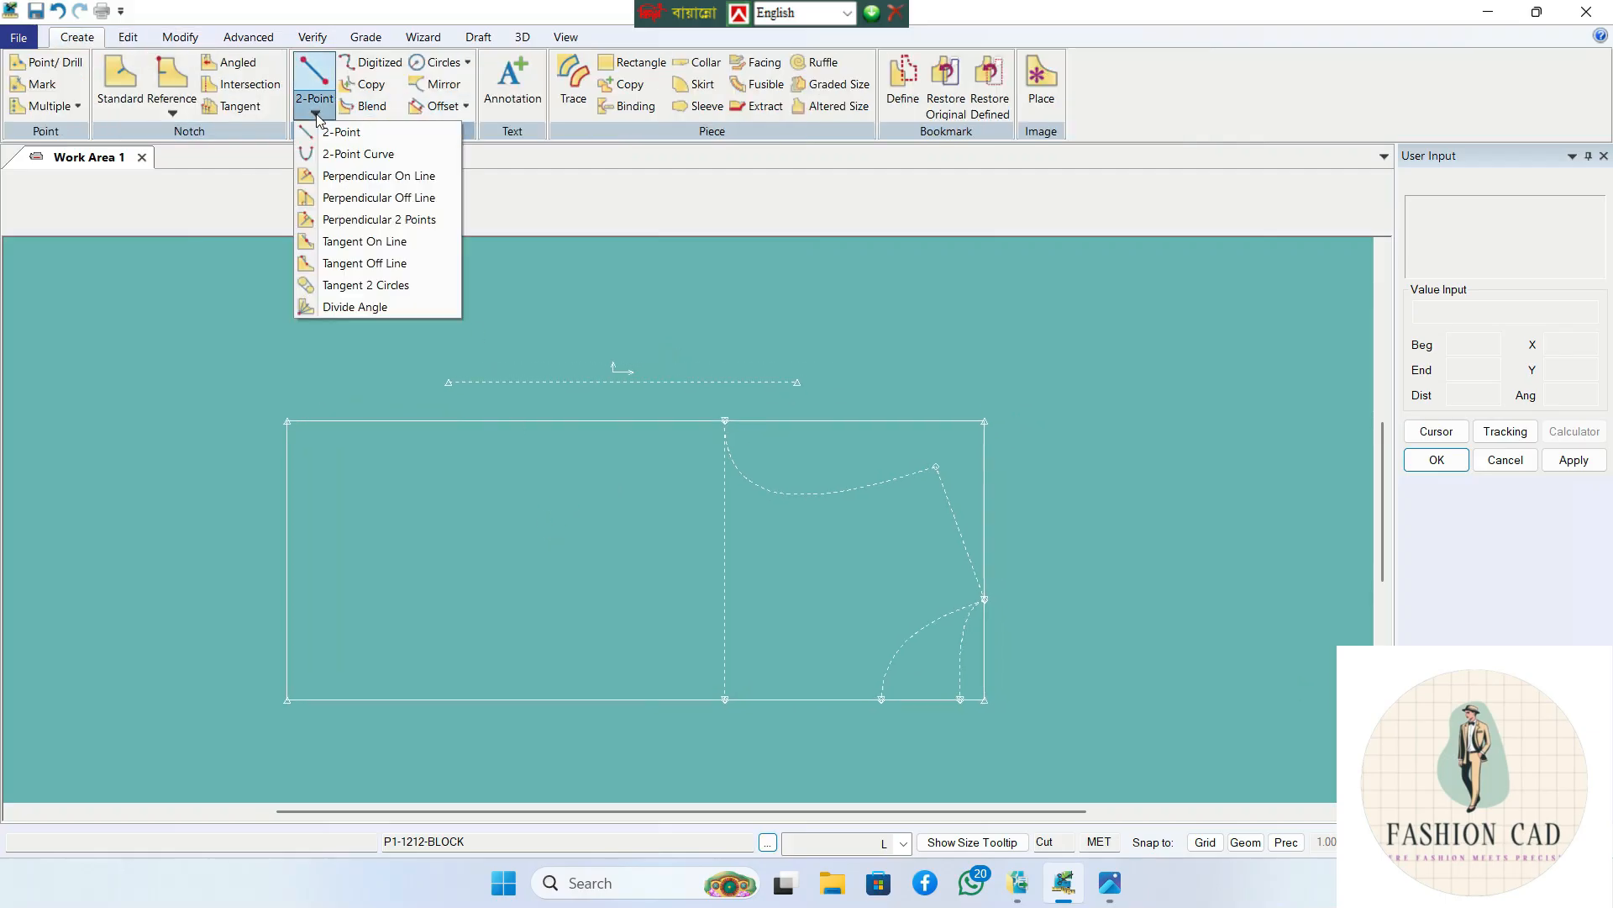
click(345, 242)
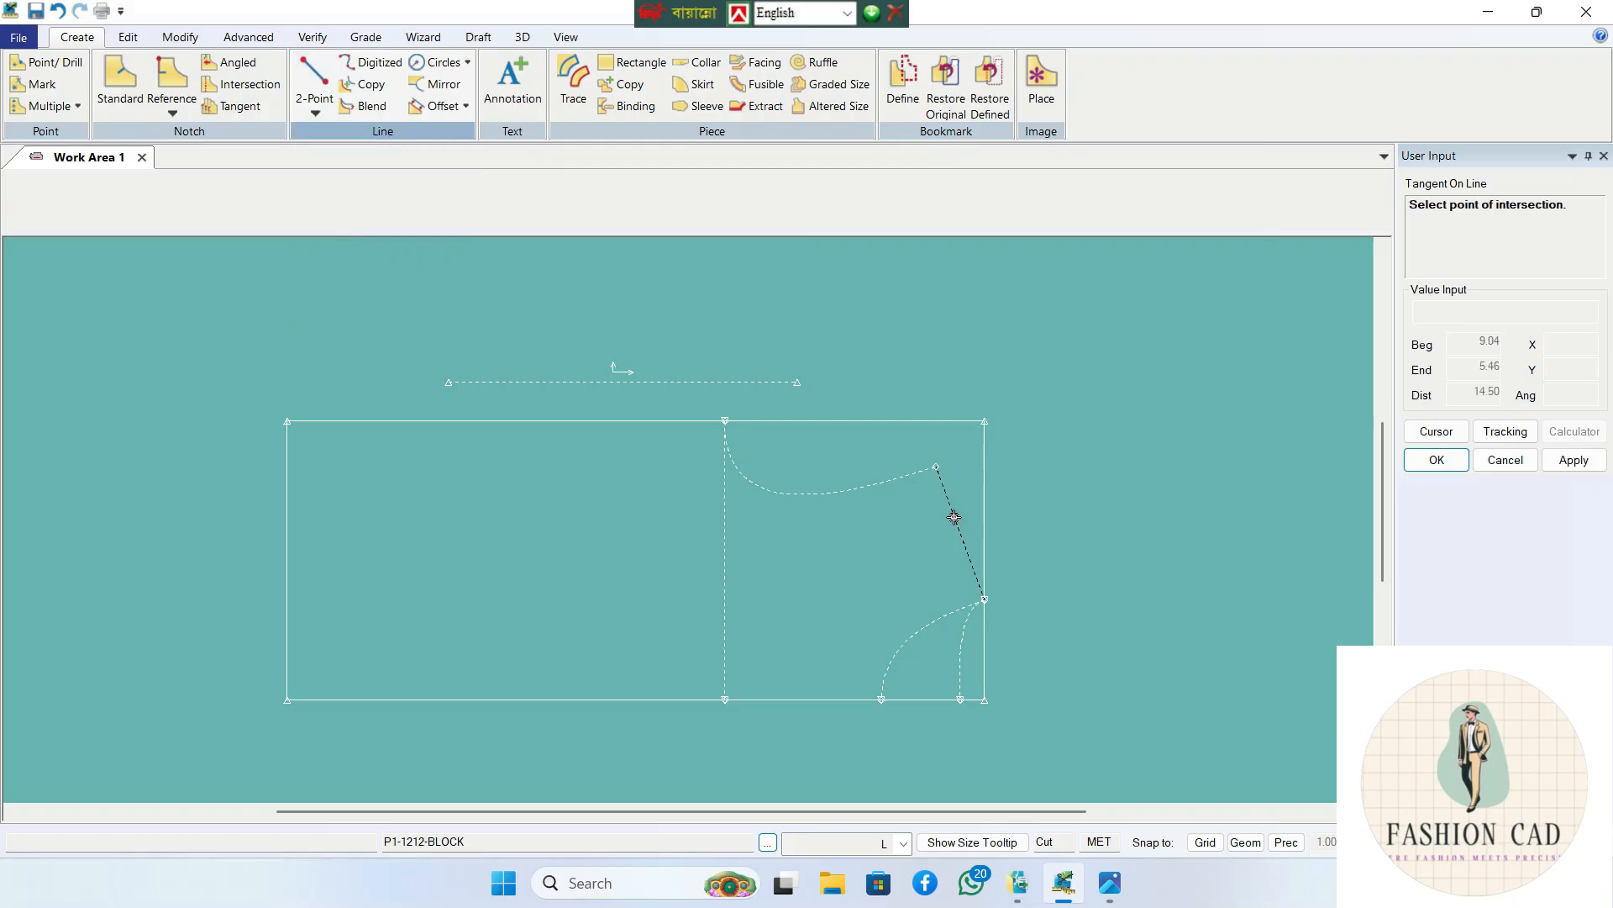
click(937, 467)
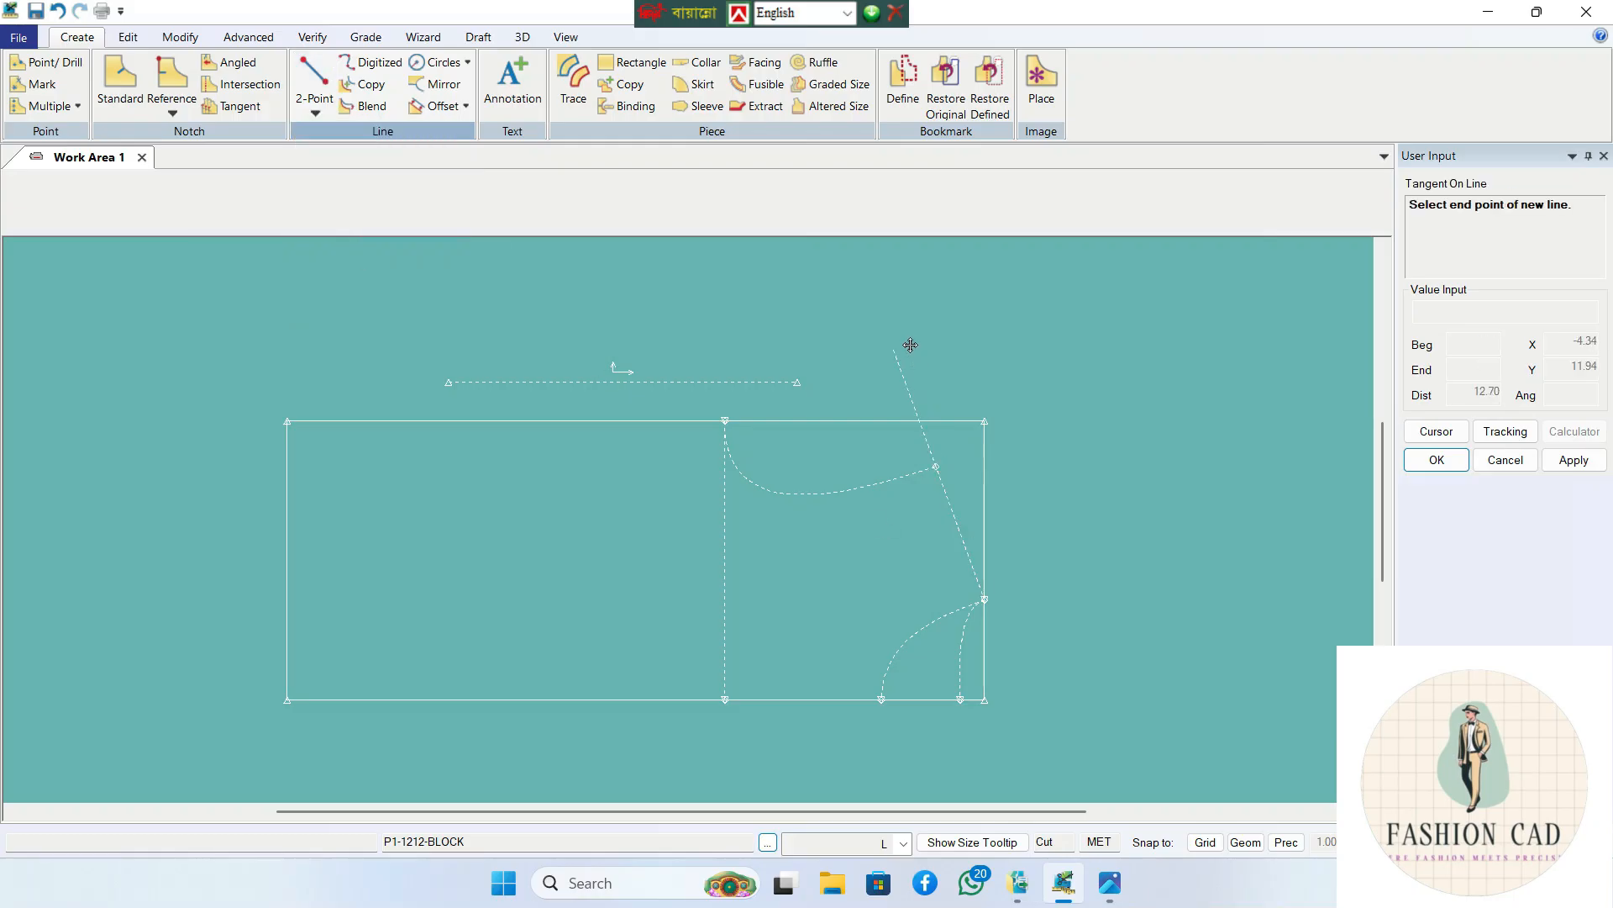
click(911, 320)
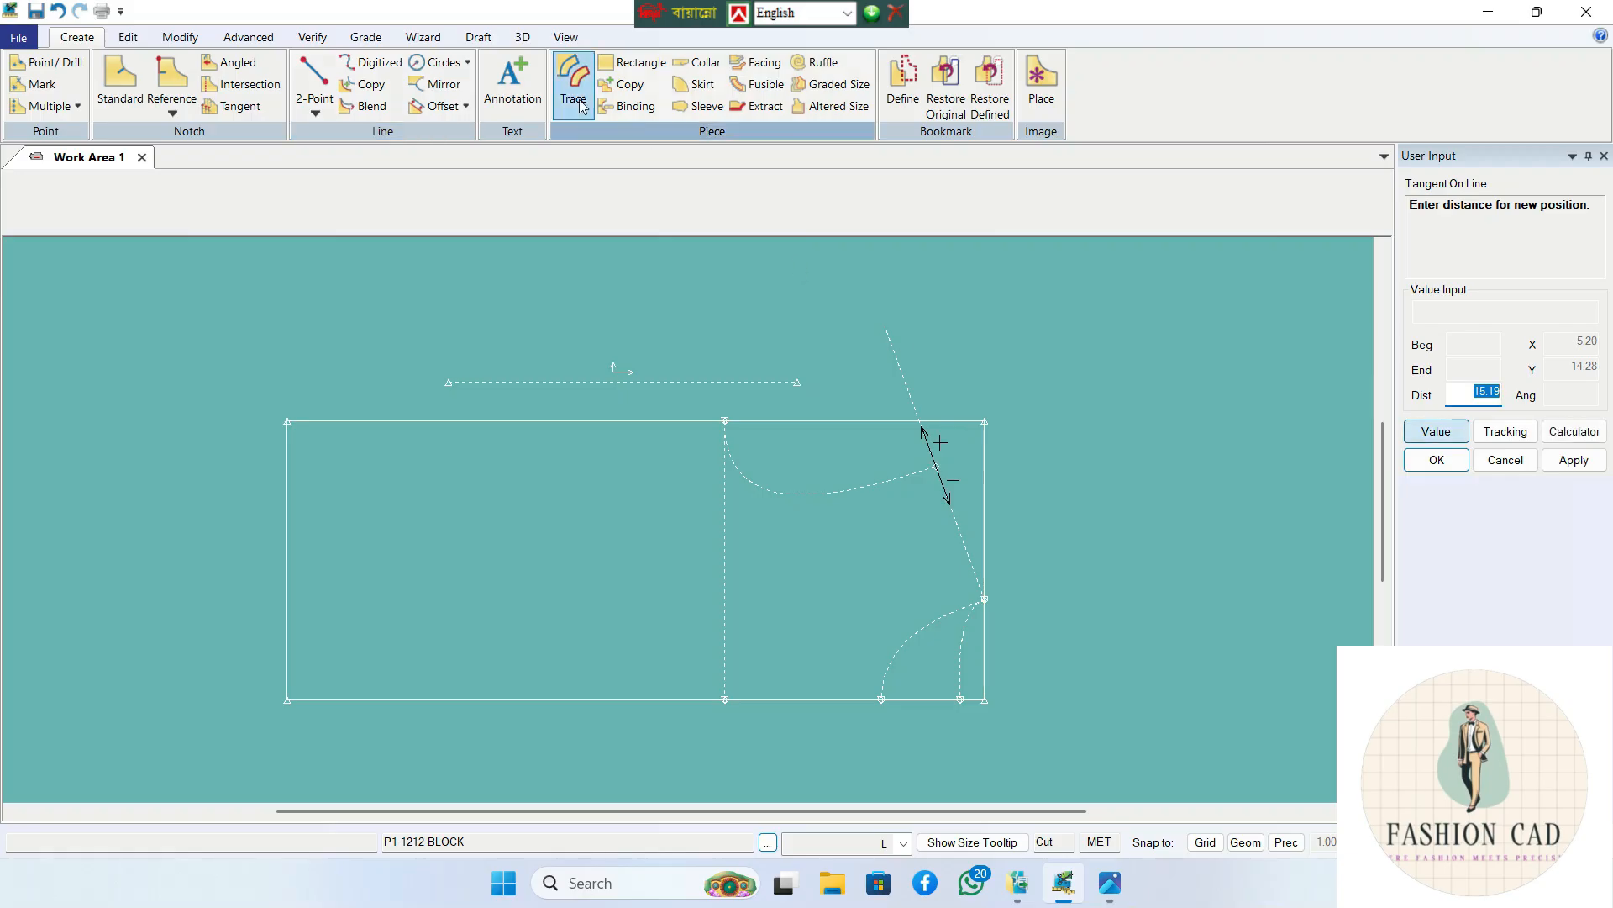
right_click(190, 279)
click(204, 298)
click(58, 12)
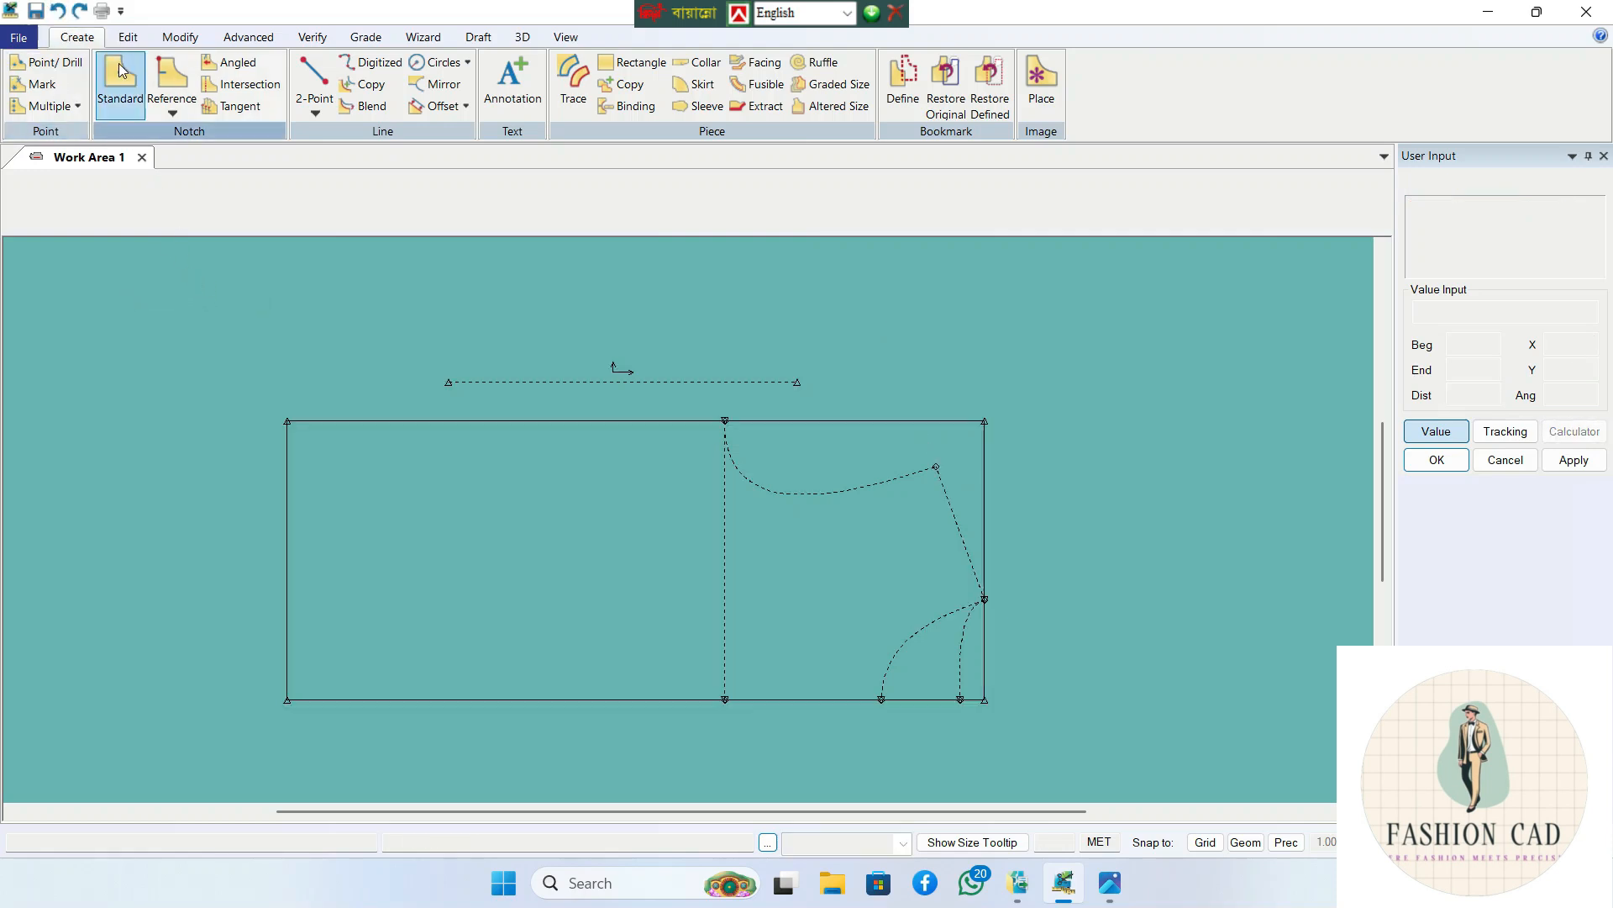
- Mirror the armhole curve about the shoulder line to check how it flows through the shoulder point
drag(923, 487, 899, 502)
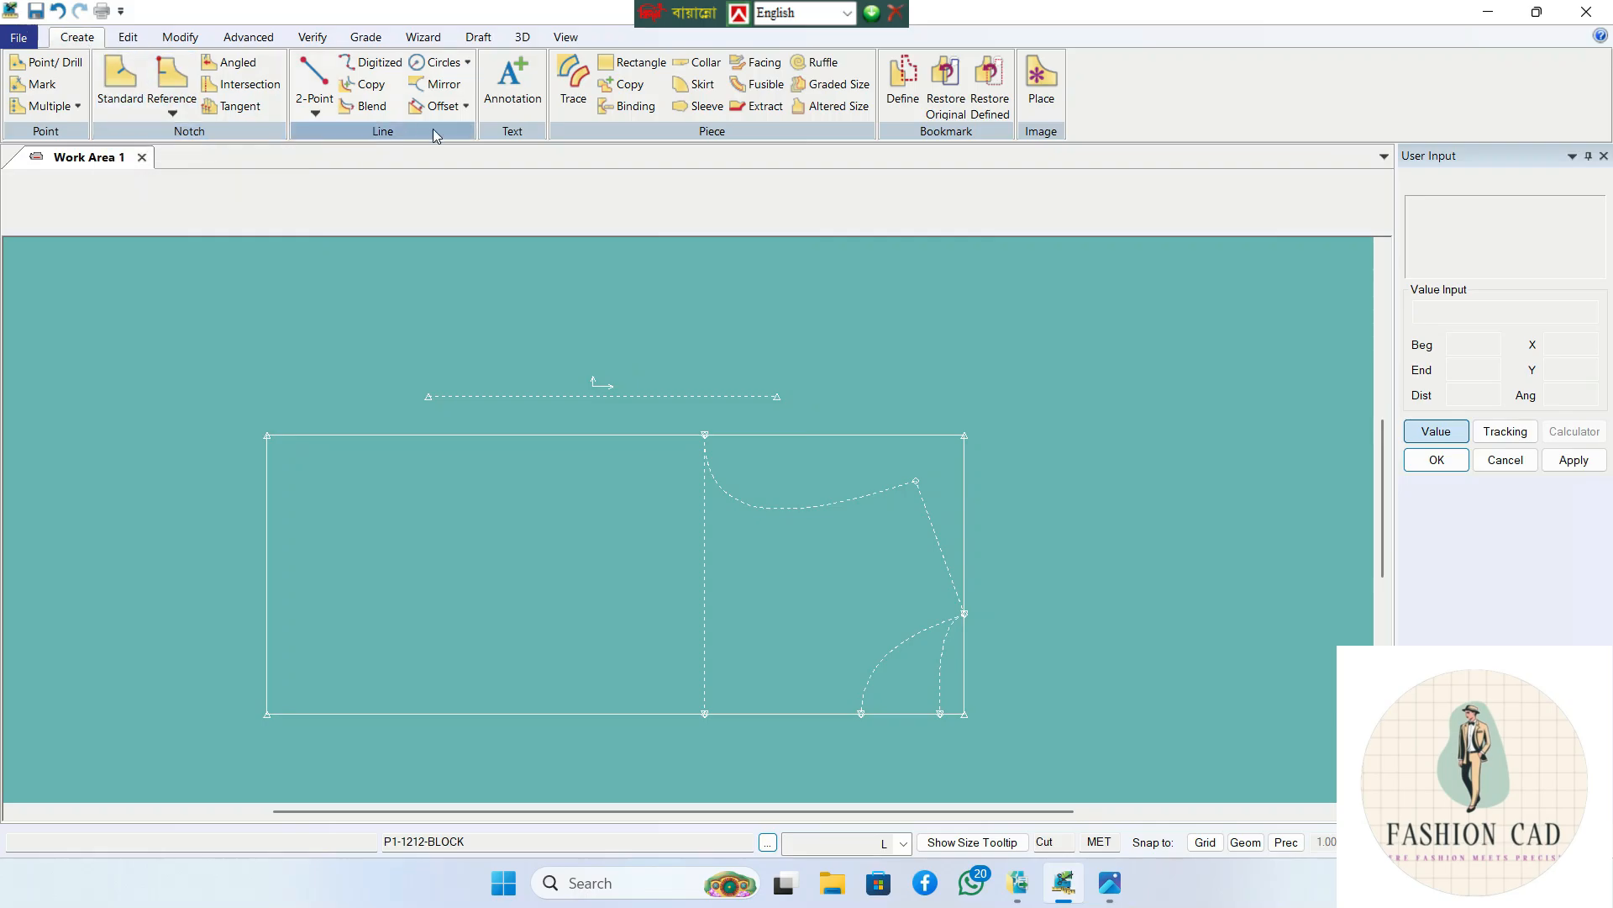
click(315, 109)
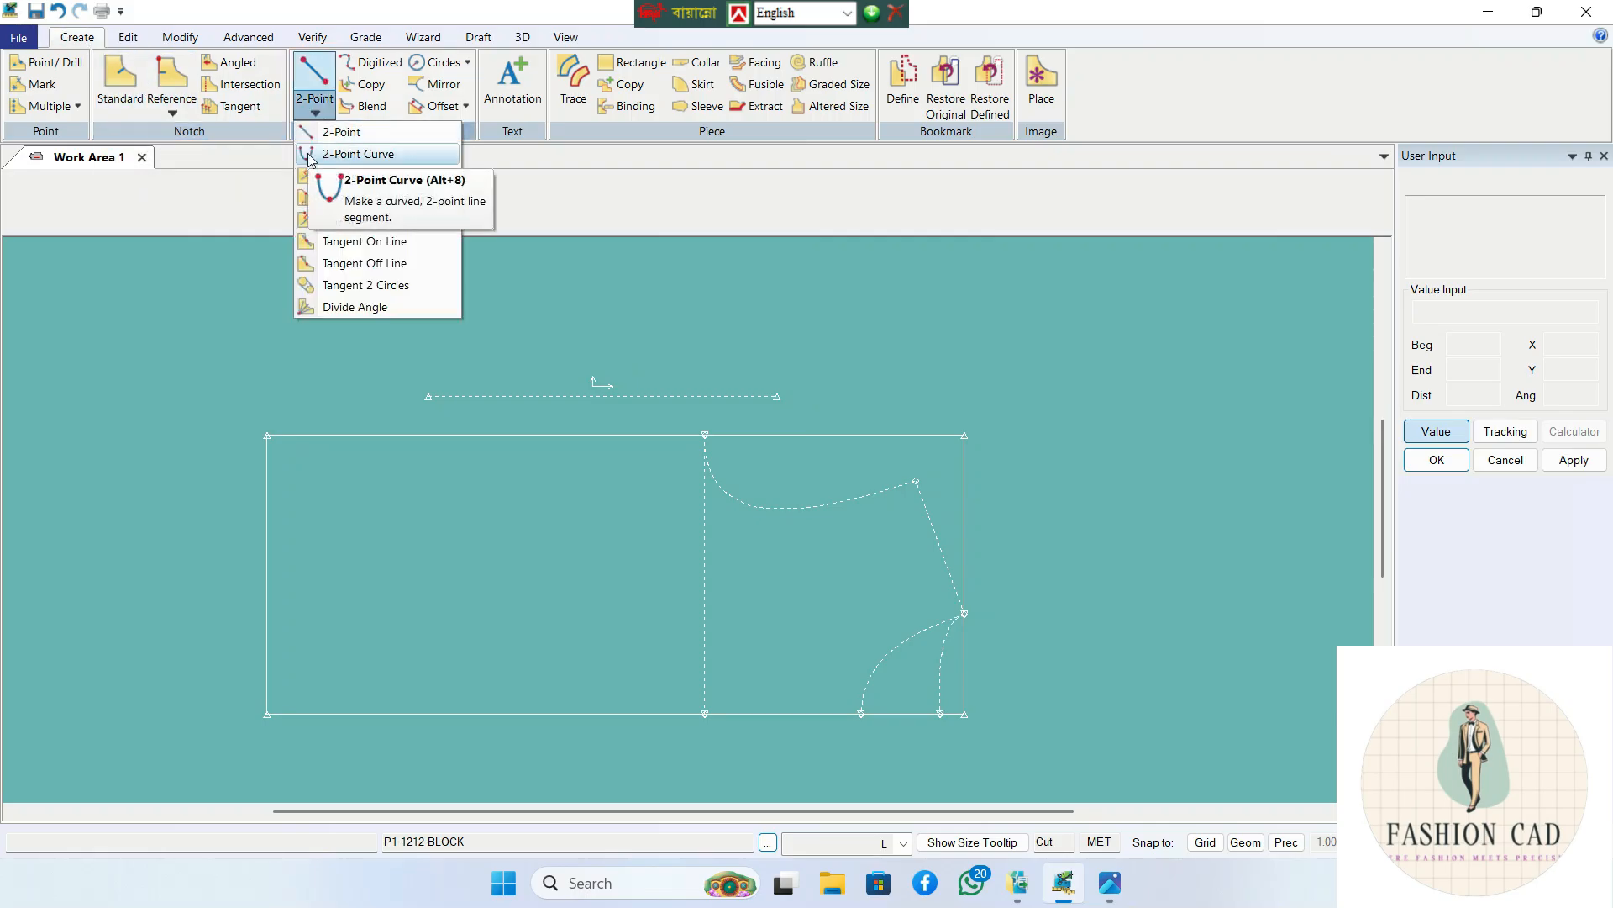
click(93, 44)
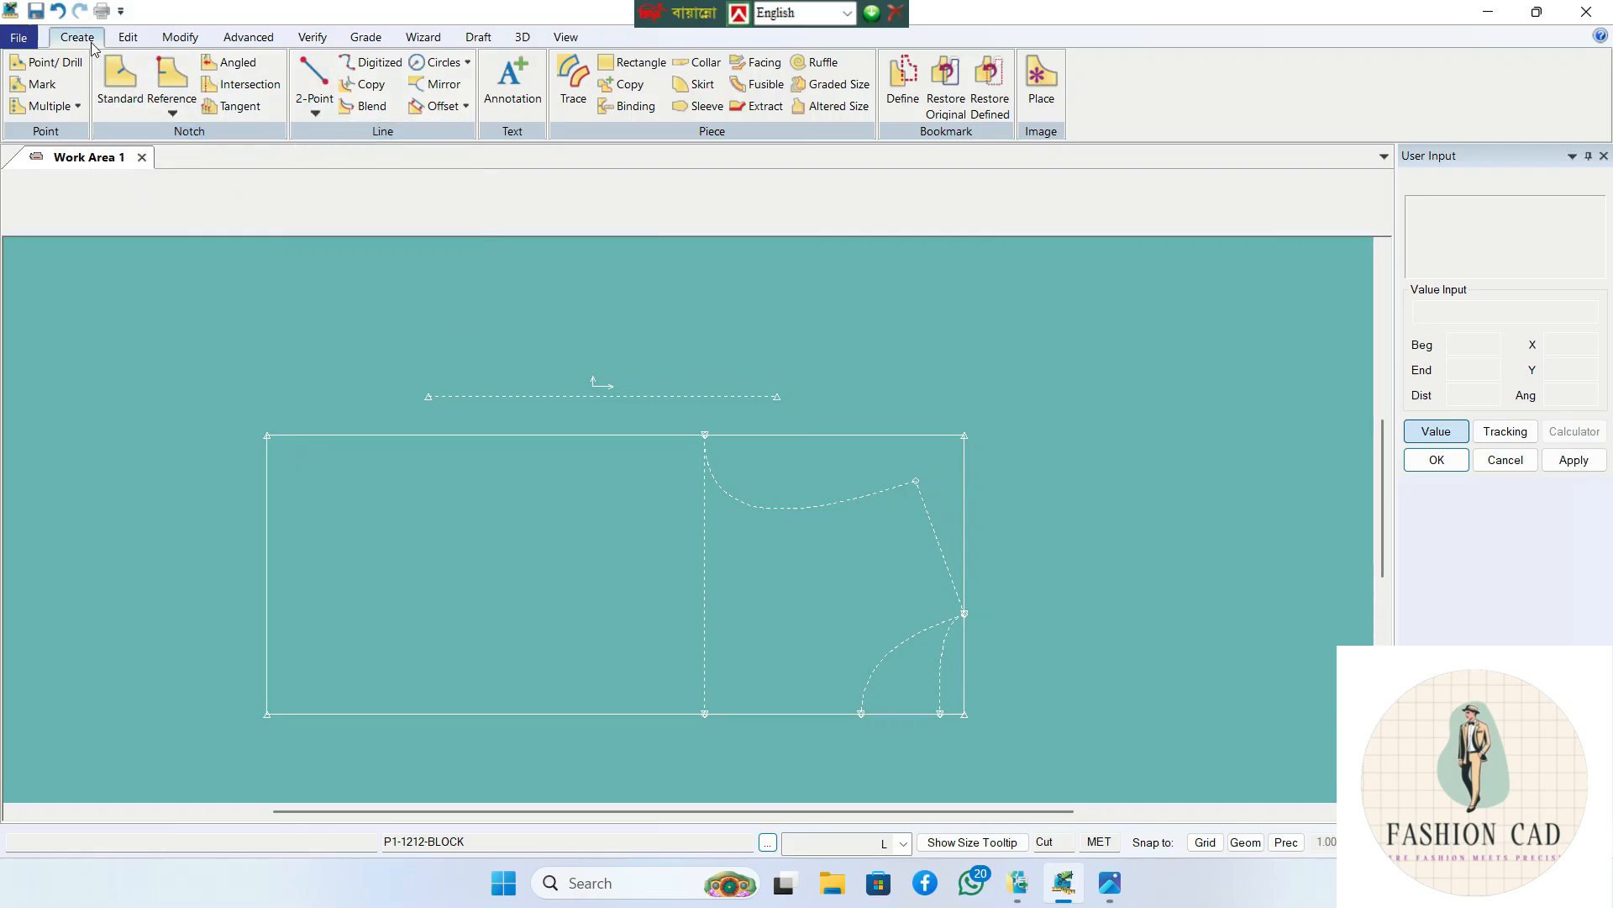
click(437, 84)
click(861, 496)
right_click(875, 512)
click(874, 512)
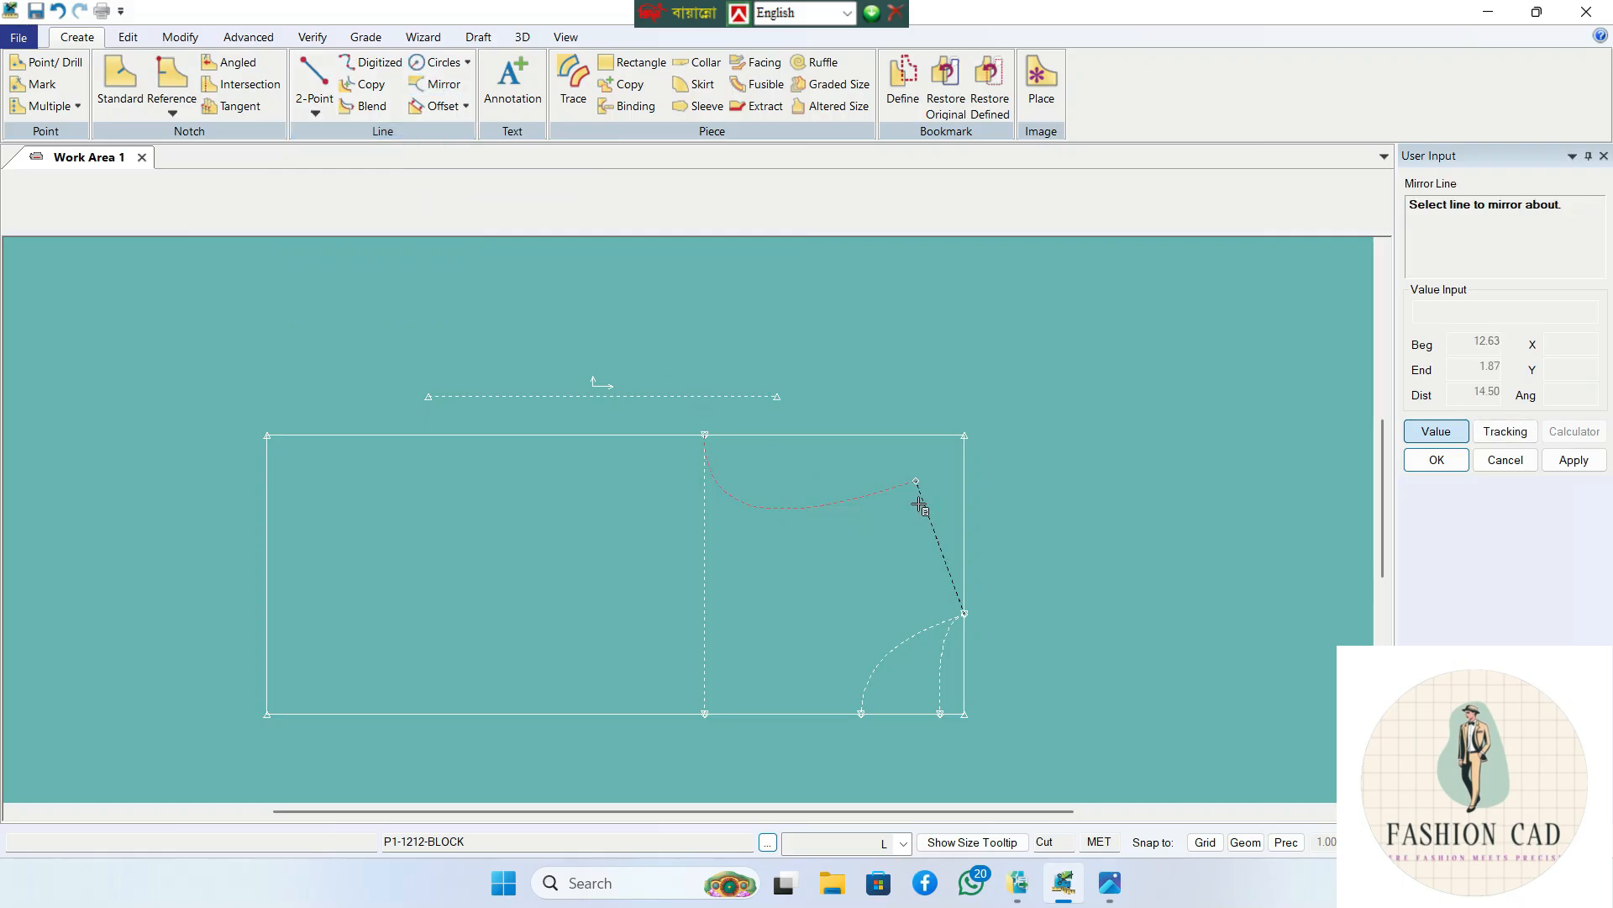
click(920, 505)
scroll(876, 470, up, 5)
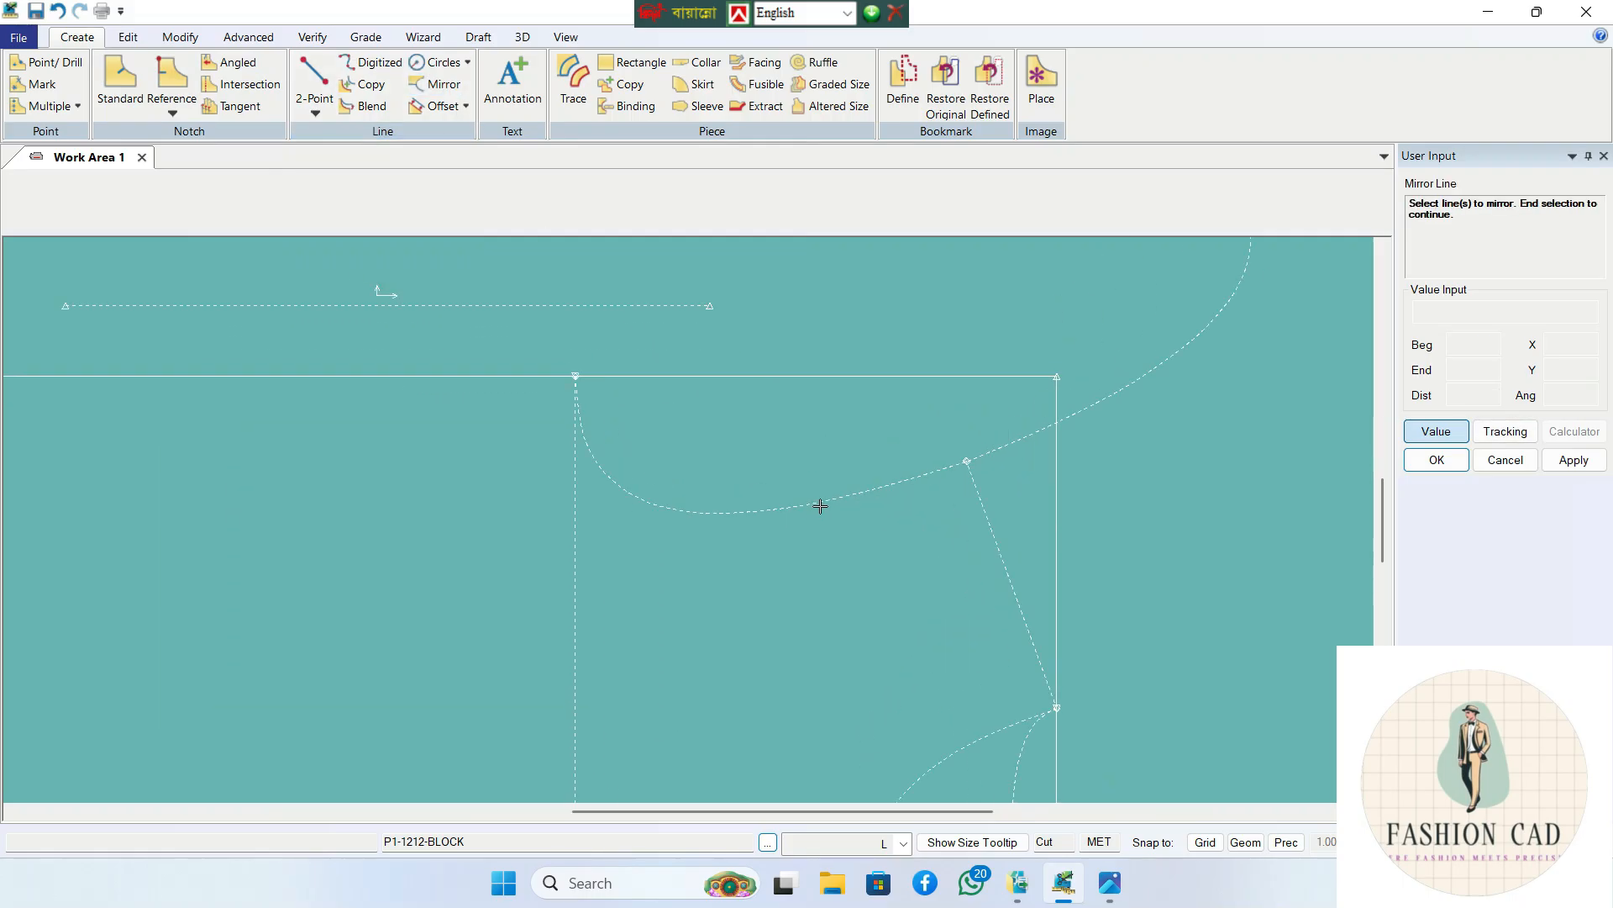
mouse_move(1389, 529)
mouse_down()
mouse_move(1395, 563)
mouse_move(1395, 527)
mouse_up()
scroll(1052, 521, up, 2)
scroll(1050, 521, up, 1)
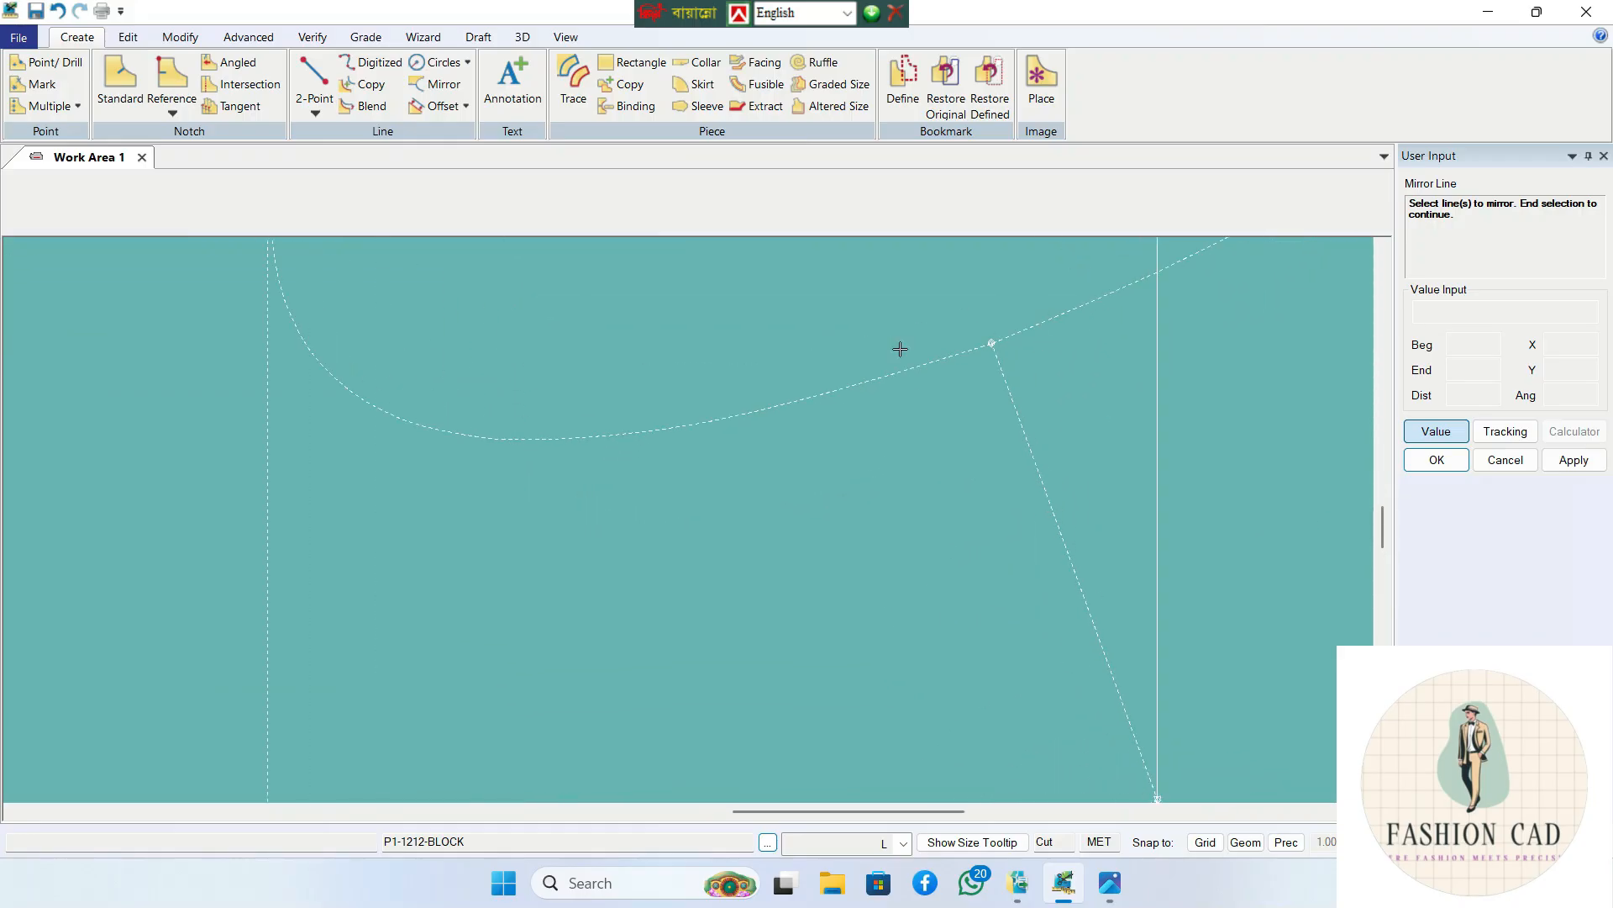
scroll(1055, 341, down, 2)
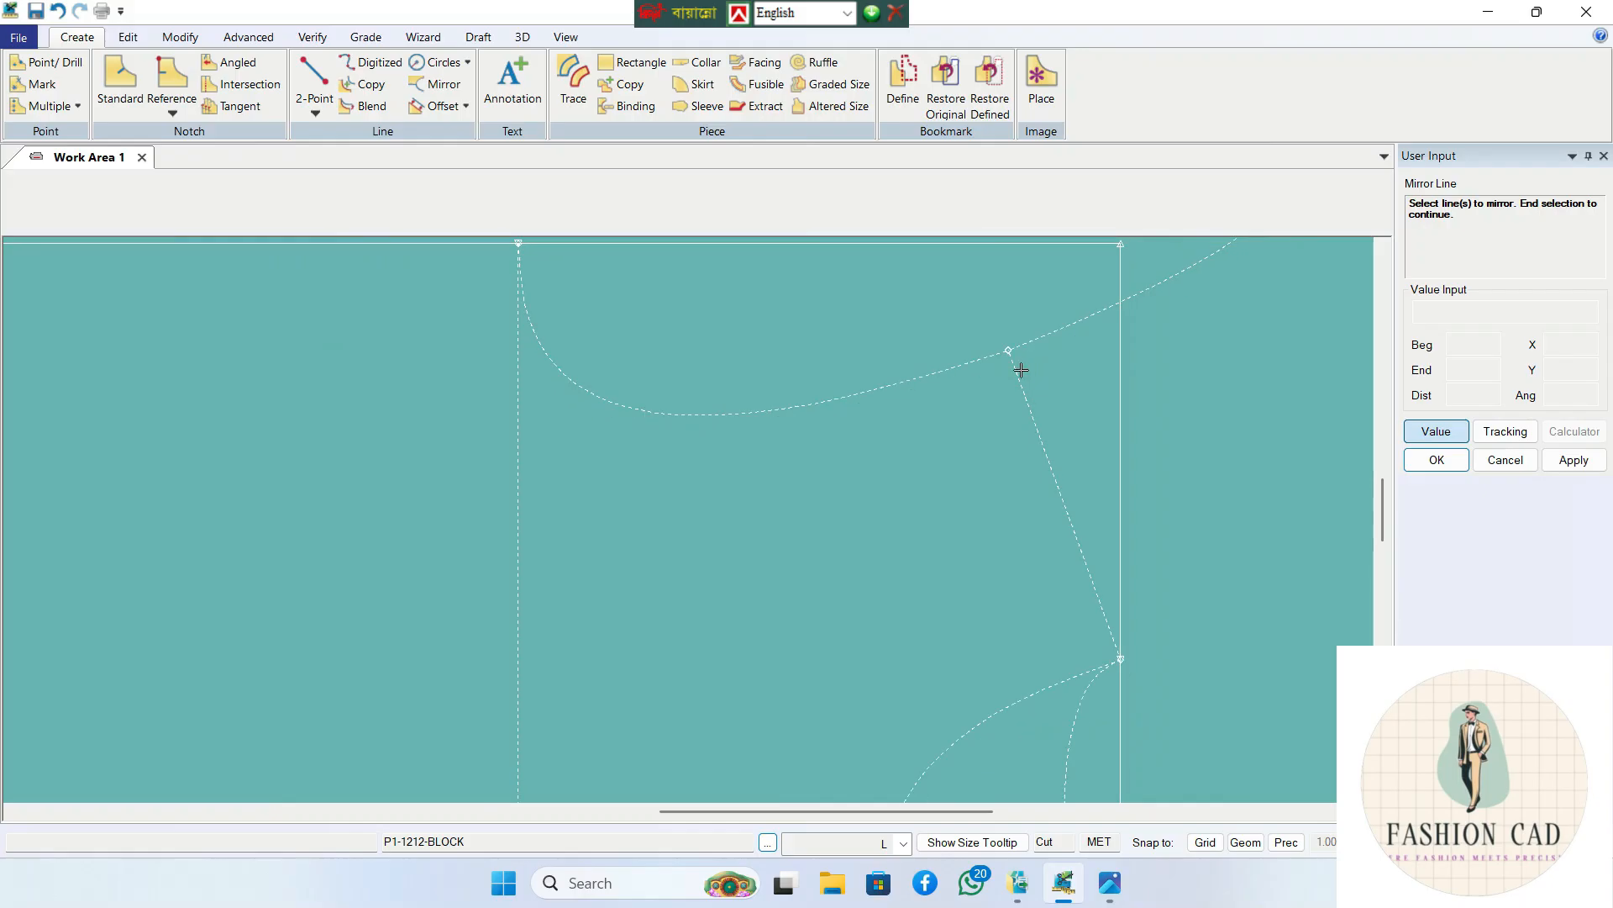
- Draw a half perpendicular line from the shoulder line at its armhole end and compare it with the armhole curve
click(317, 111)
click(378, 176)
click(1029, 403)
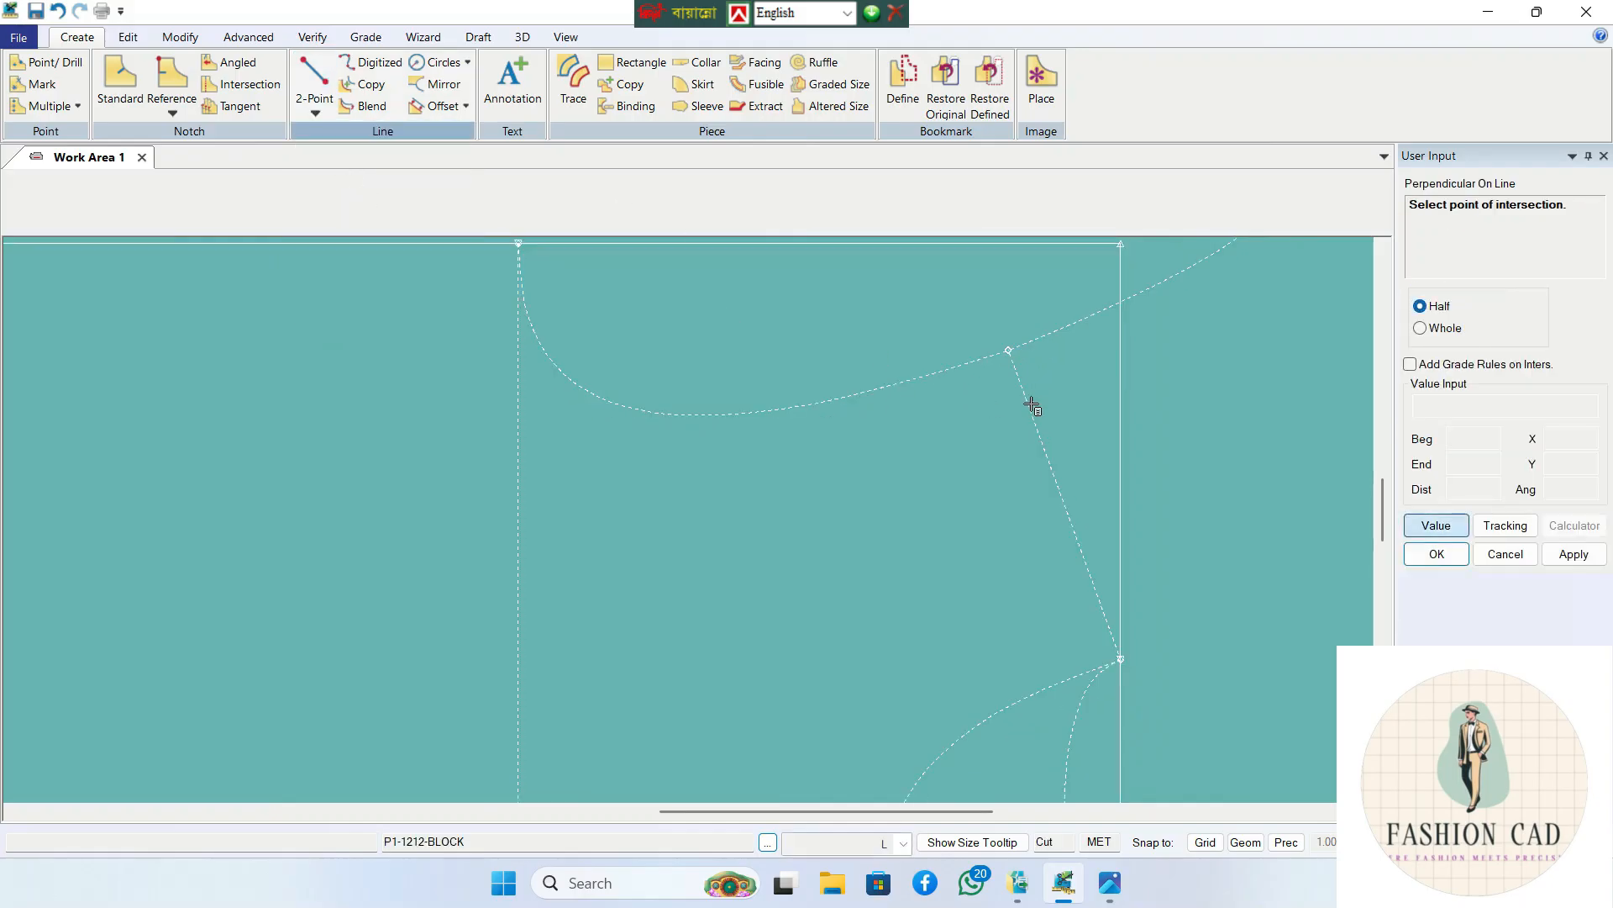
click(1011, 353)
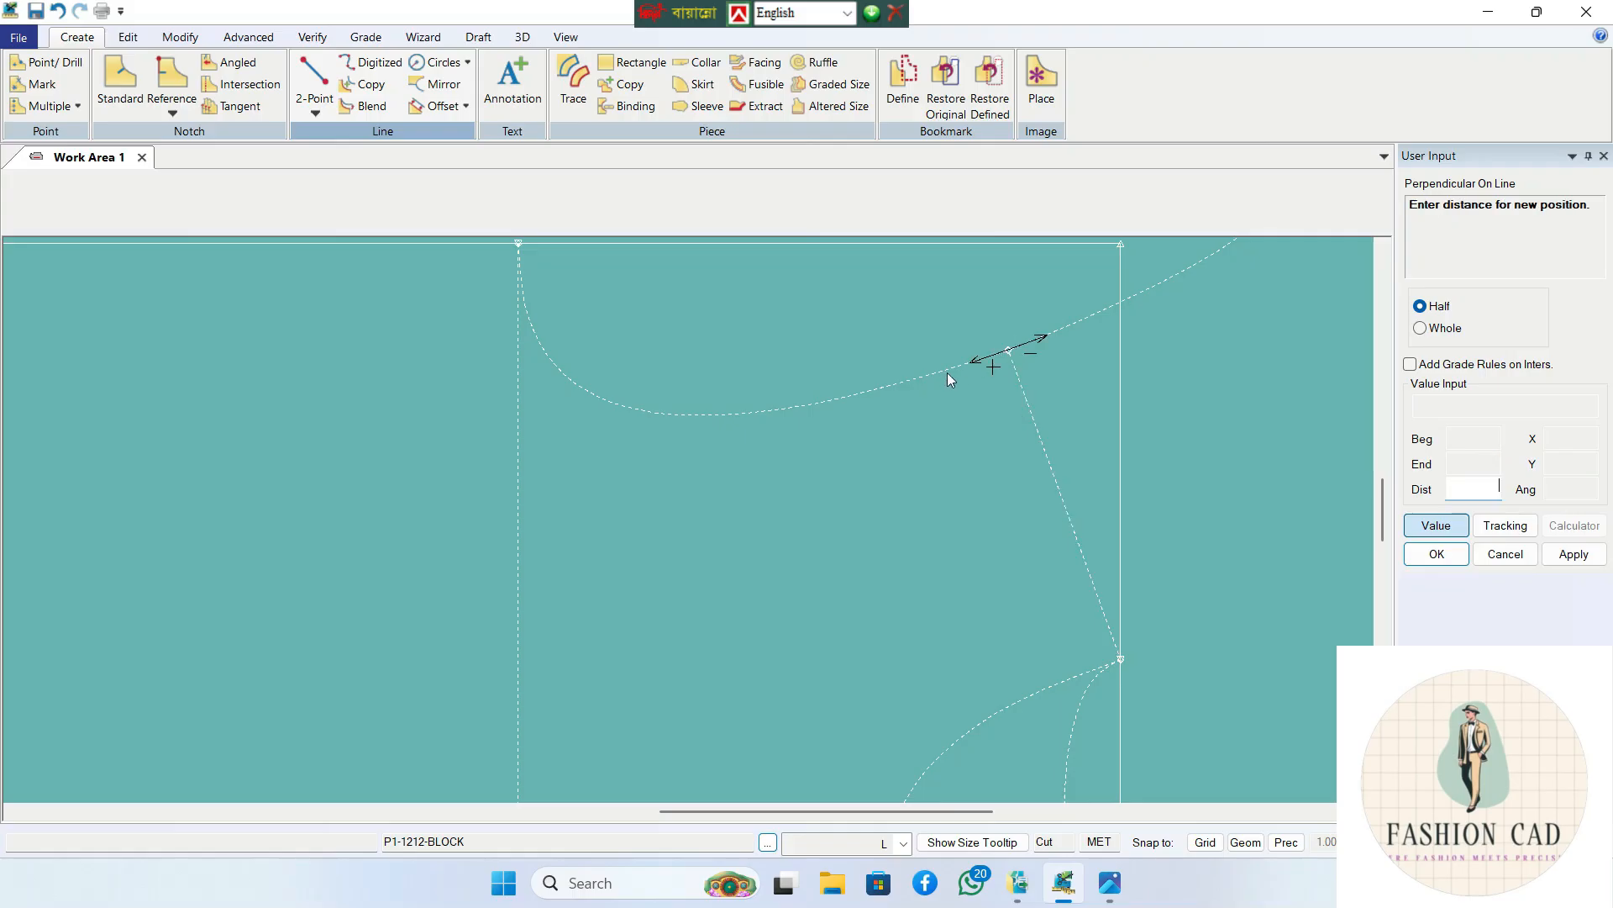
key(Return)
click(661, 504)
scroll(954, 439, up, 2)
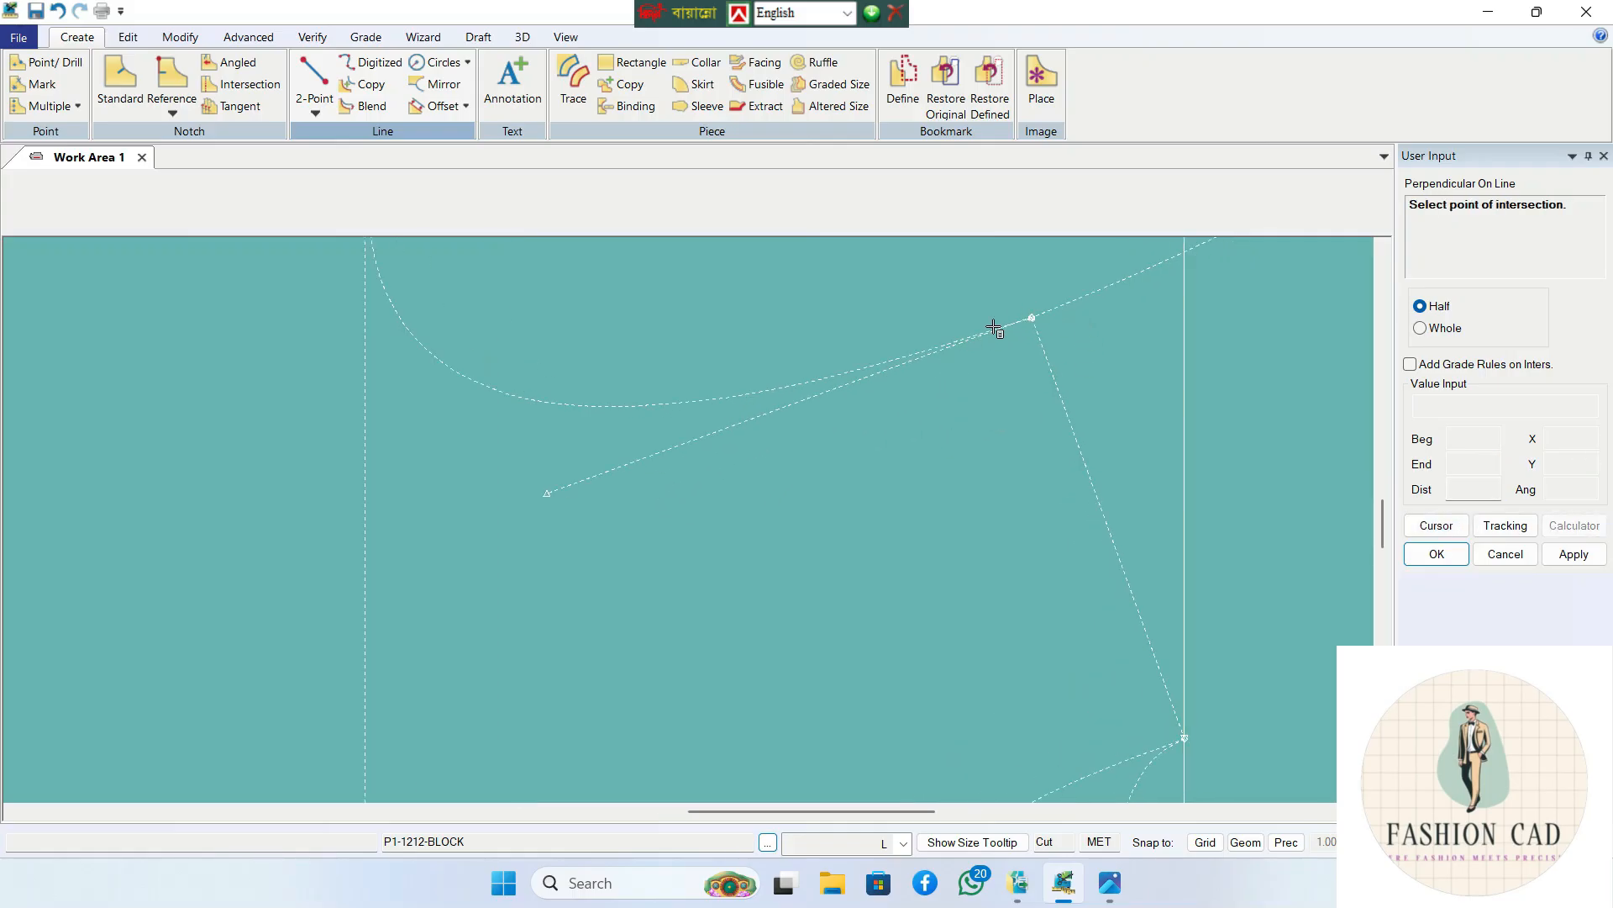
scroll(936, 363, down, 2)
scroll(588, 336, down, 1)
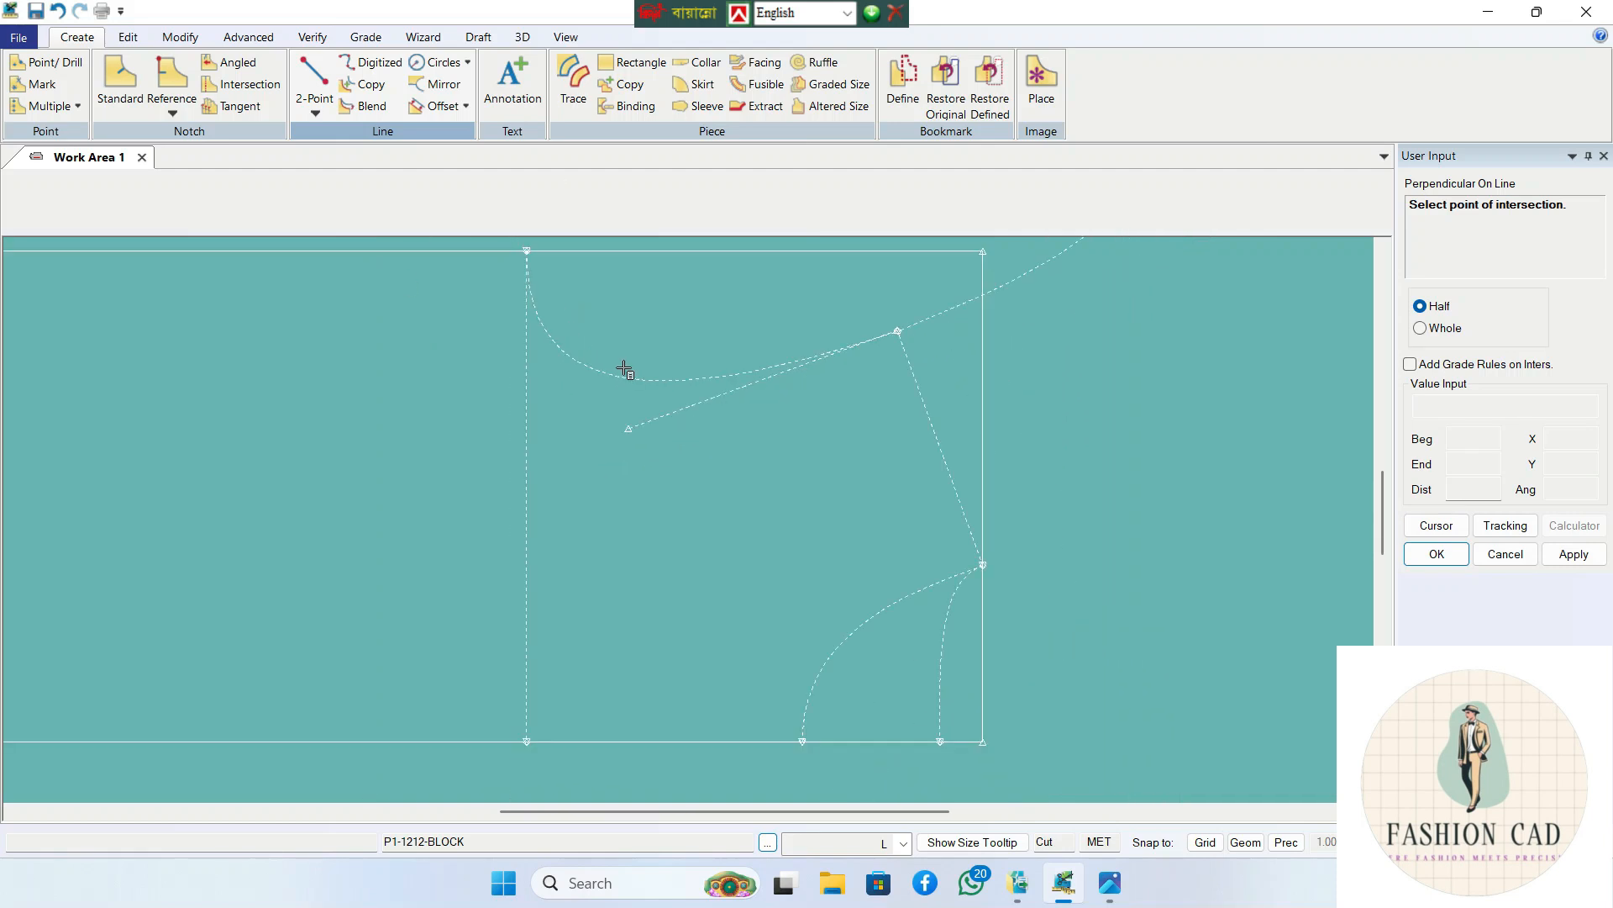
drag(1383, 519, 1382, 489)
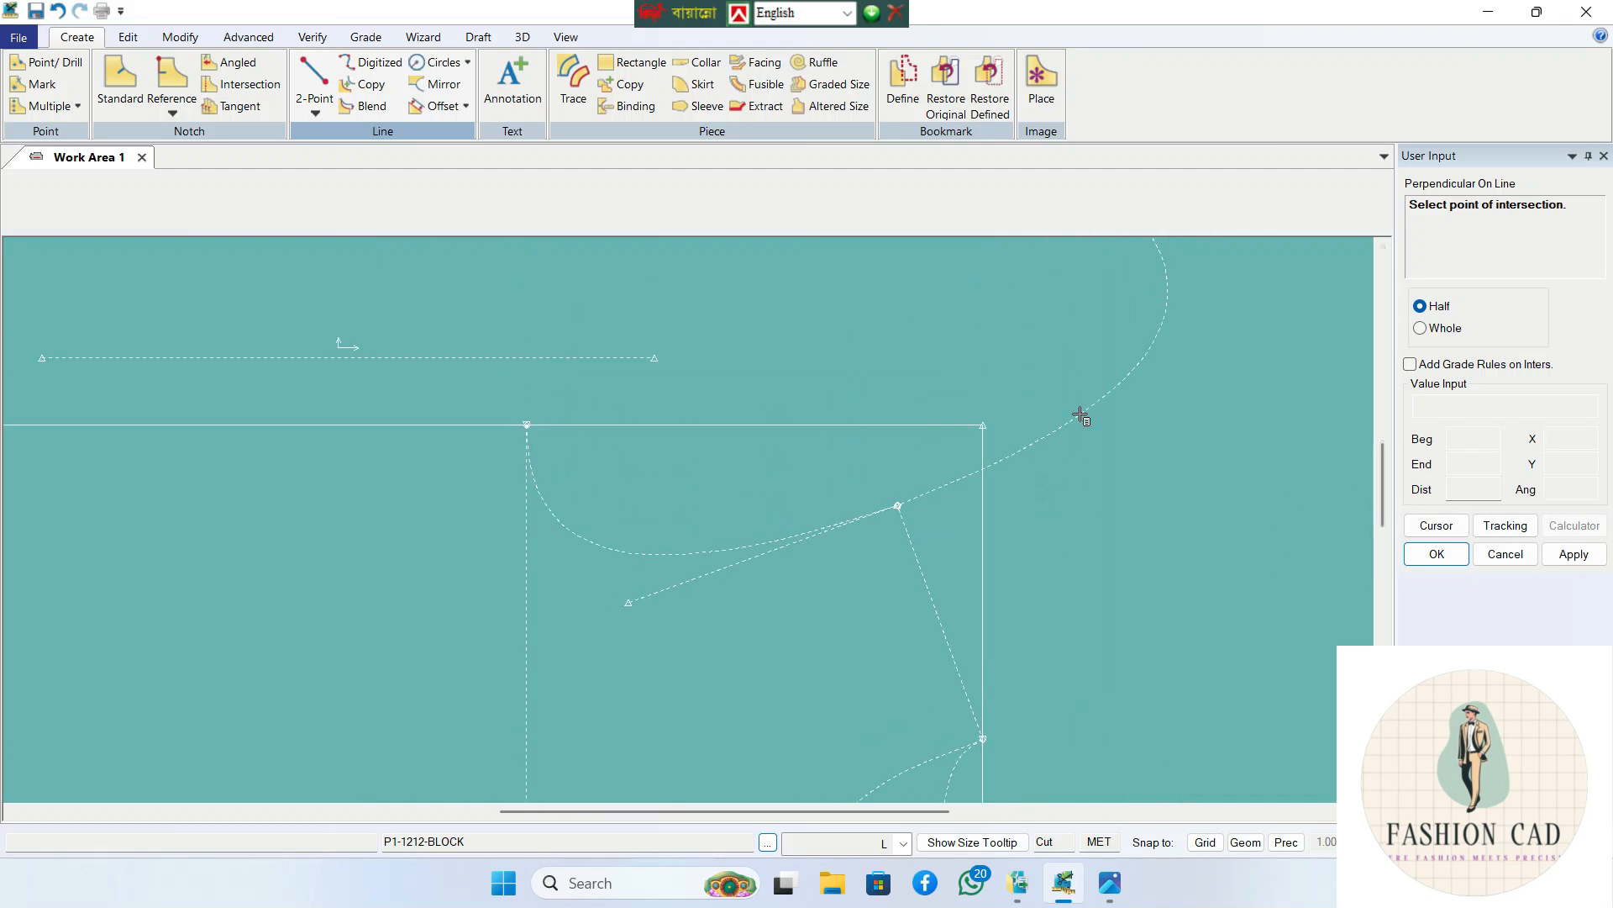
scroll(1029, 459, down, 1)
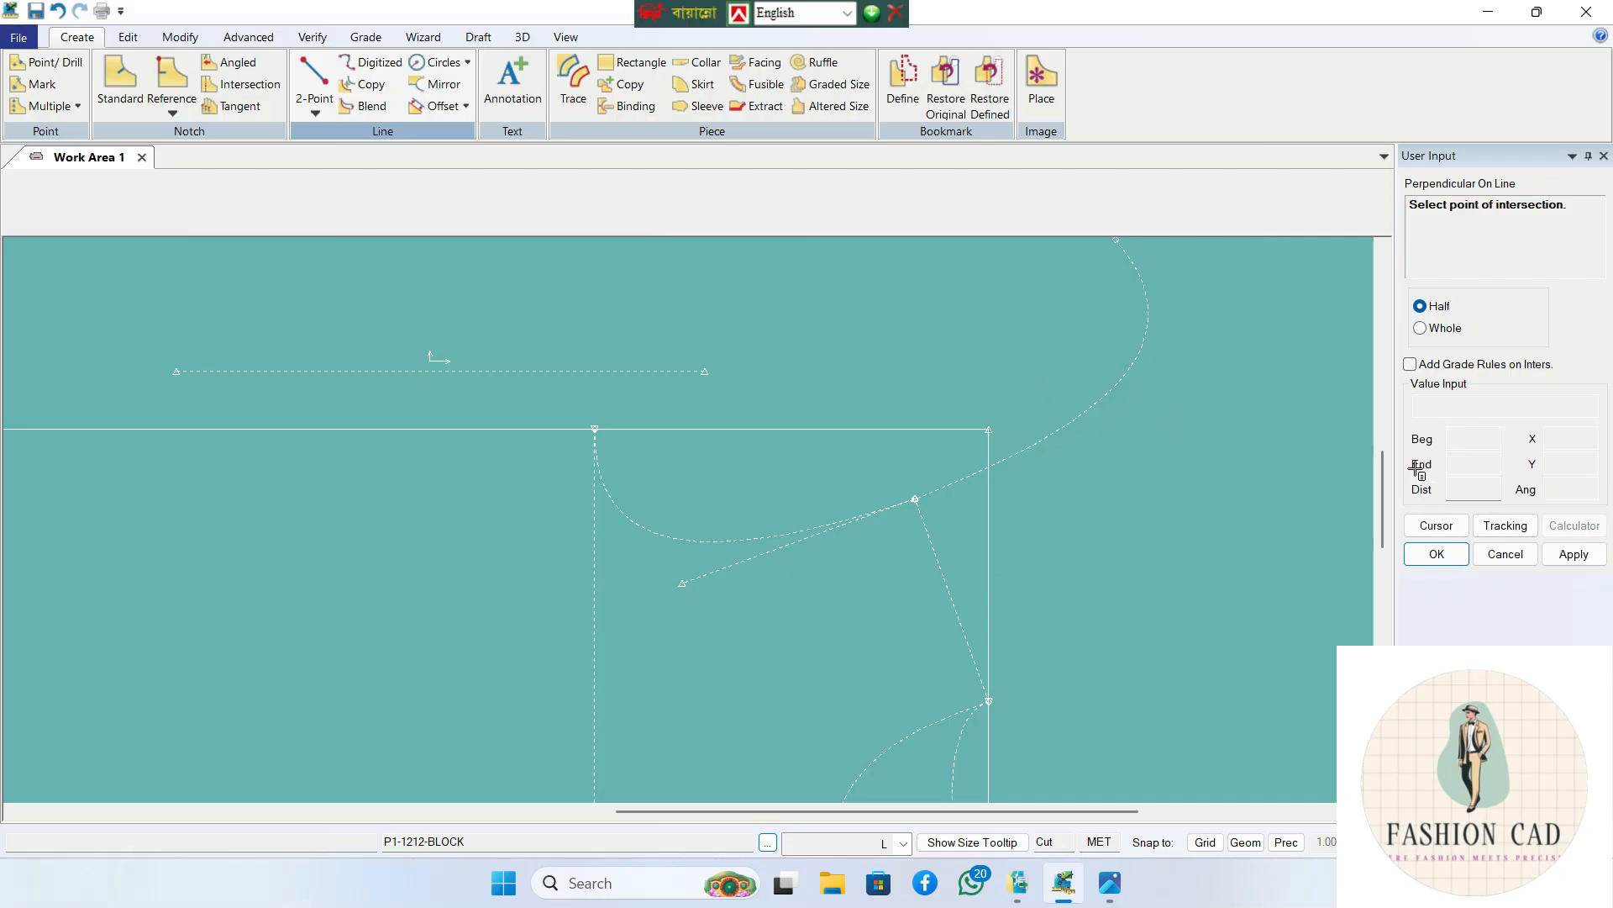
mouse_move(1381, 471)
mouse_down()
mouse_move(1381, 516)
mouse_move(1397, 498)
mouse_up()
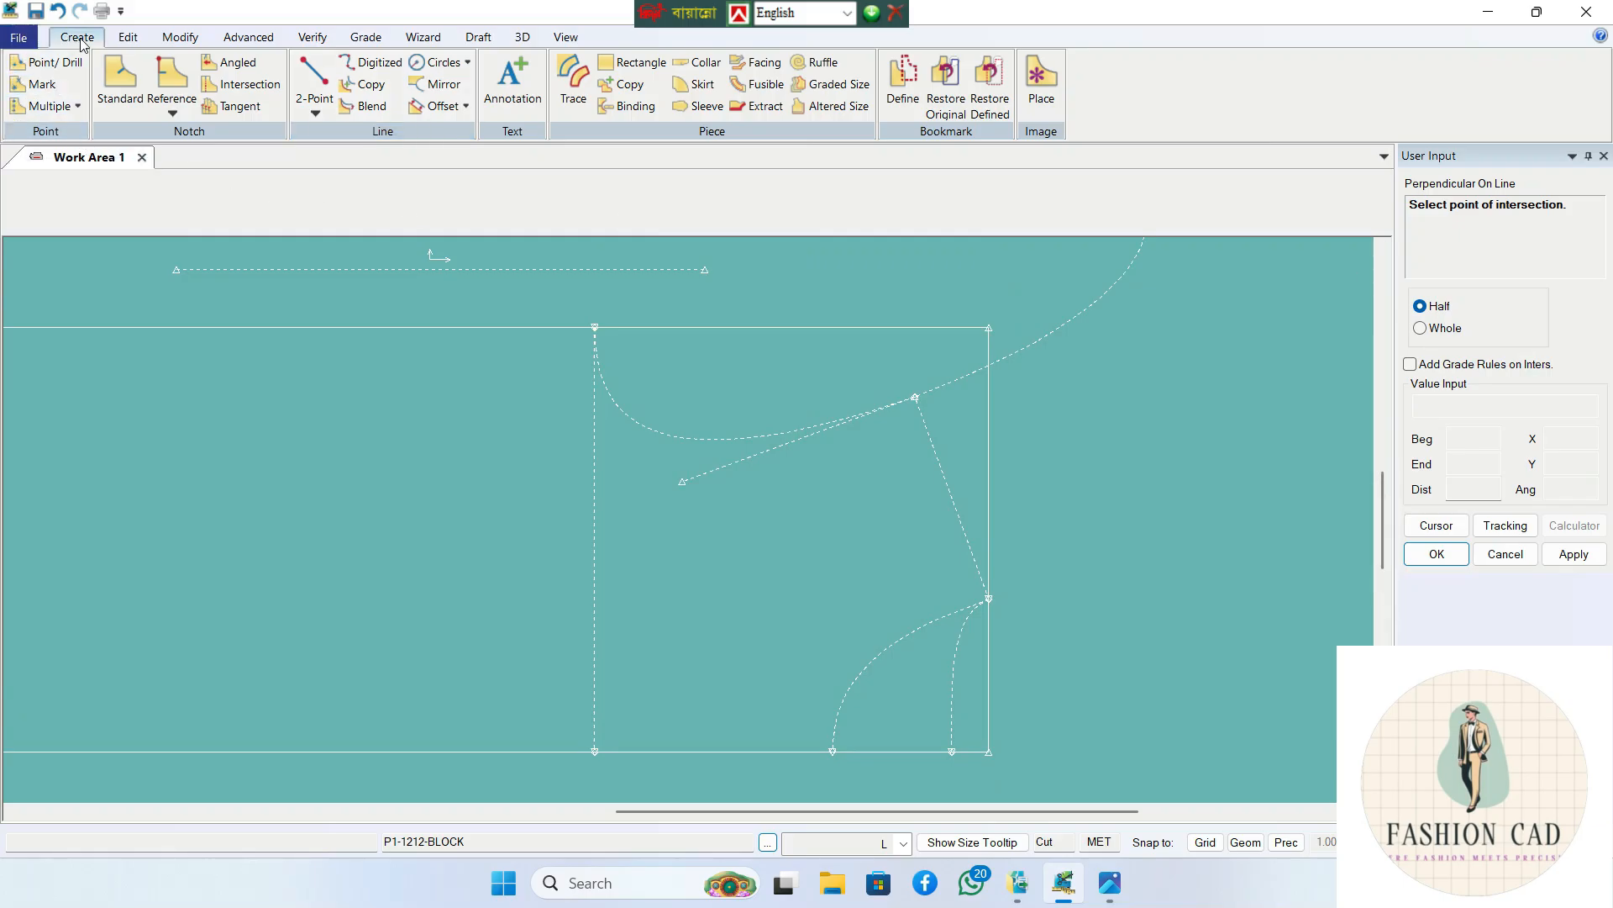
- Delete the perpendicular guide and the mirrored armhole curve
click(179, 38)
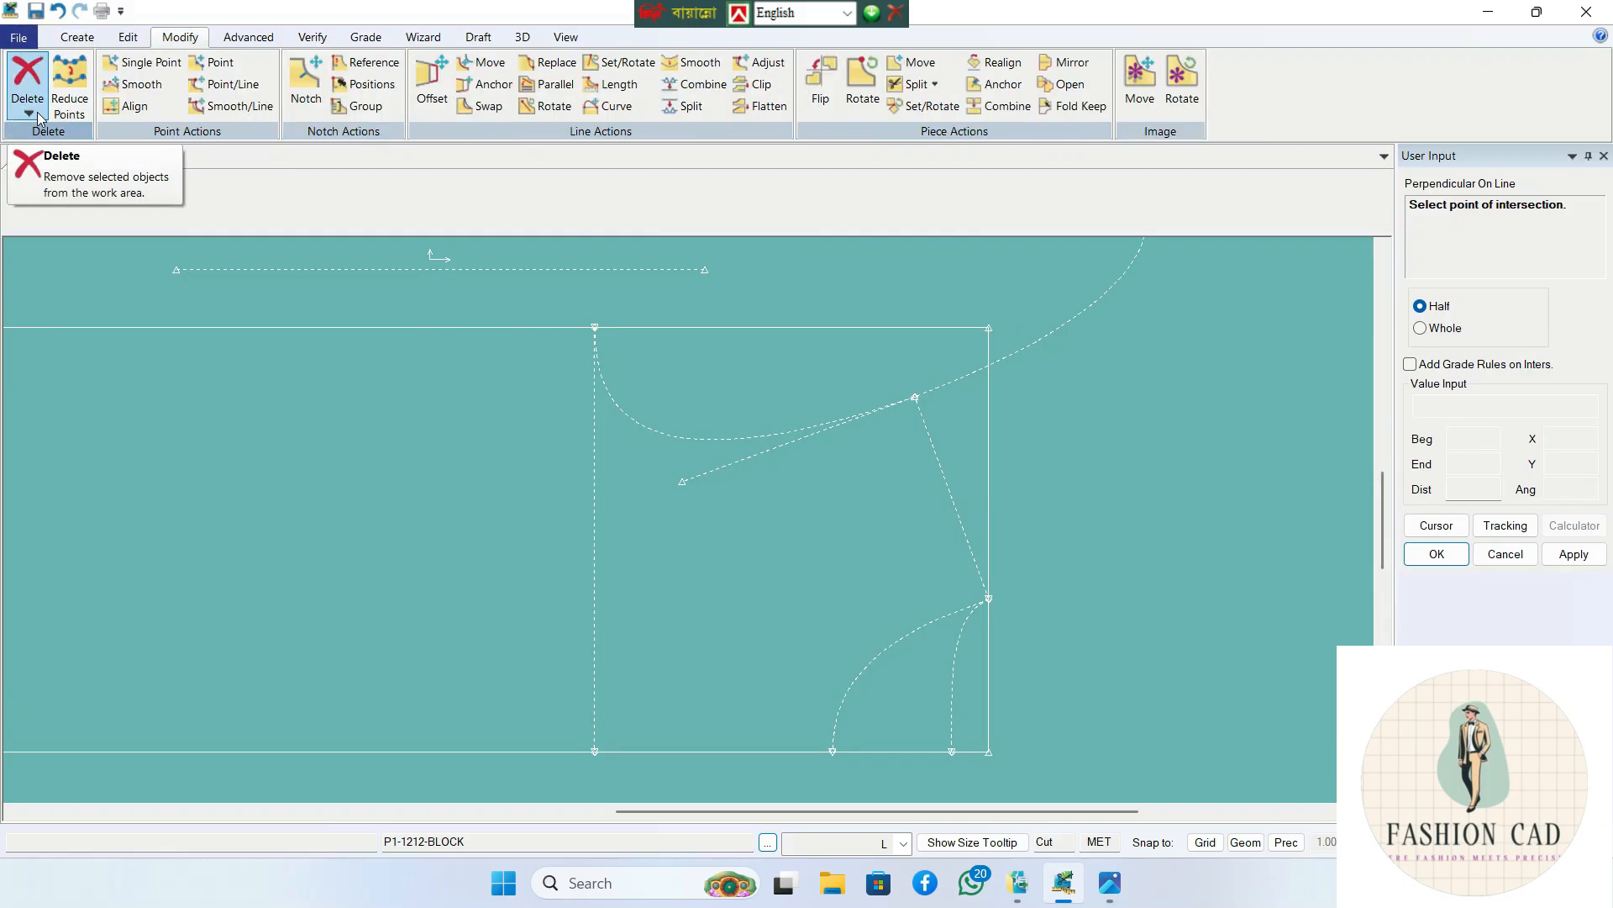
click(28, 111)
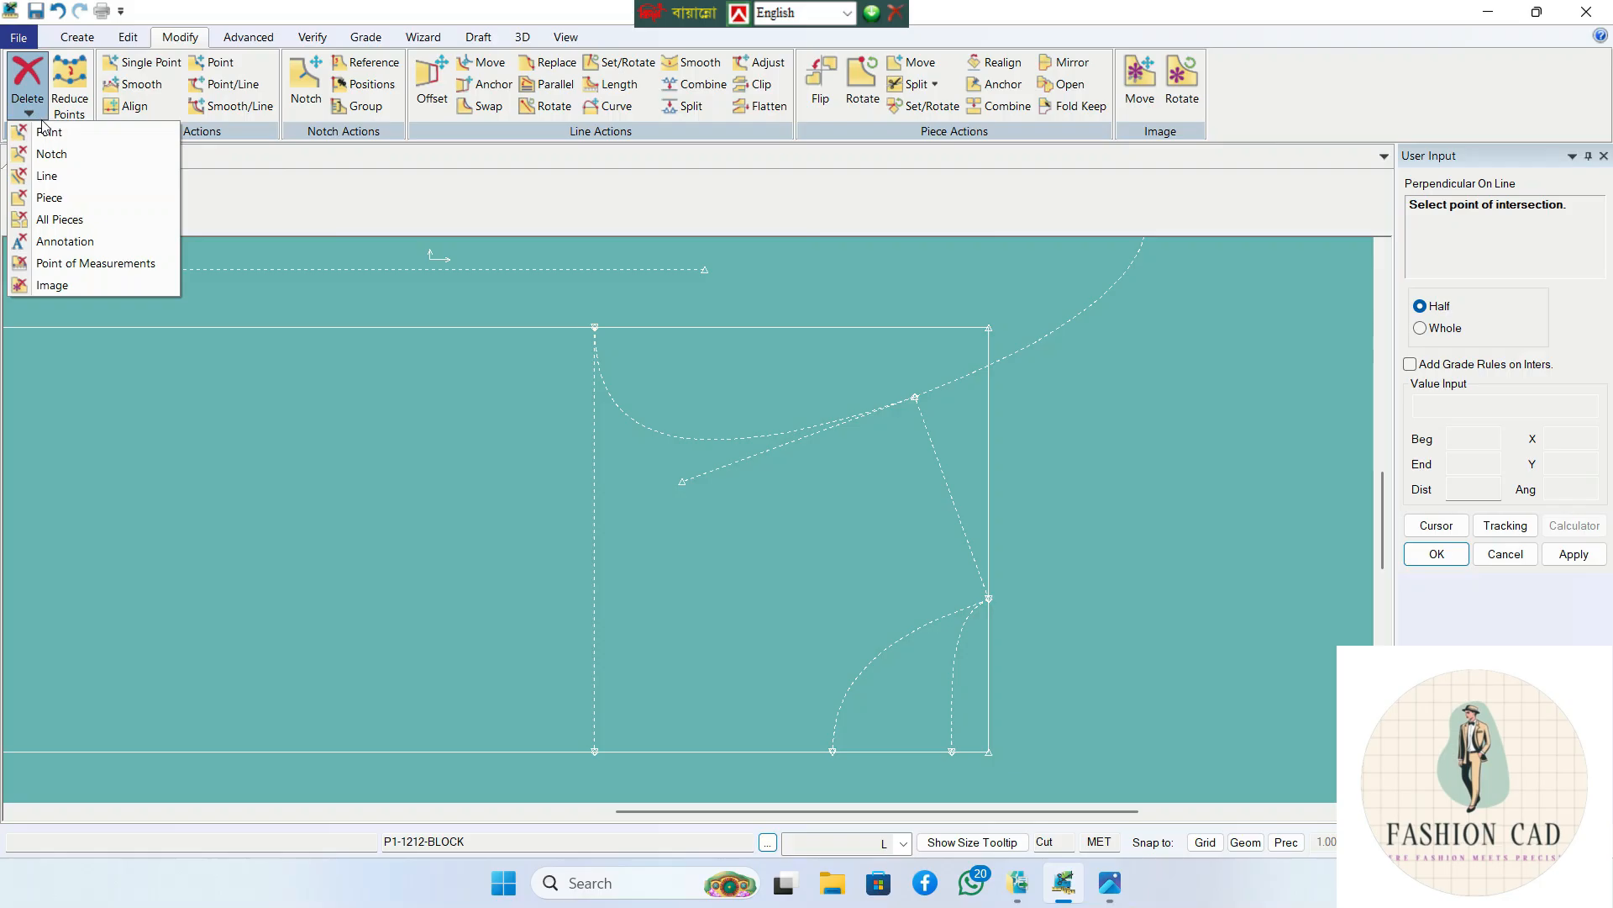
click(72, 178)
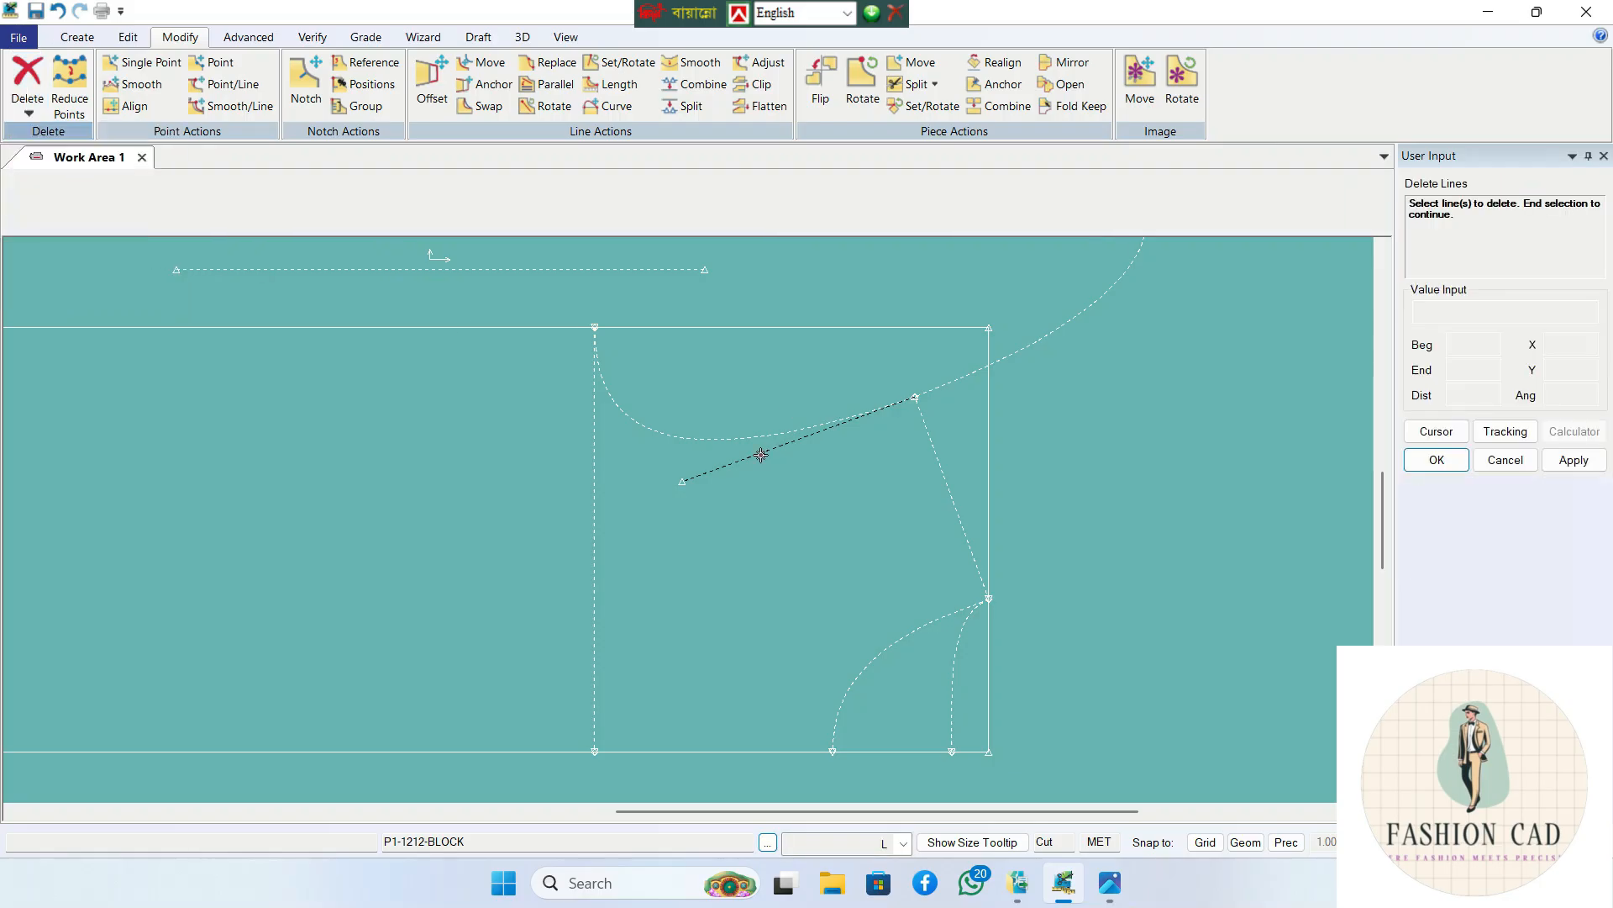
right_click(1055, 410)
click(1056, 418)
right_click(1061, 406)
click(1060, 411)
scroll(1019, 514, down, 1)
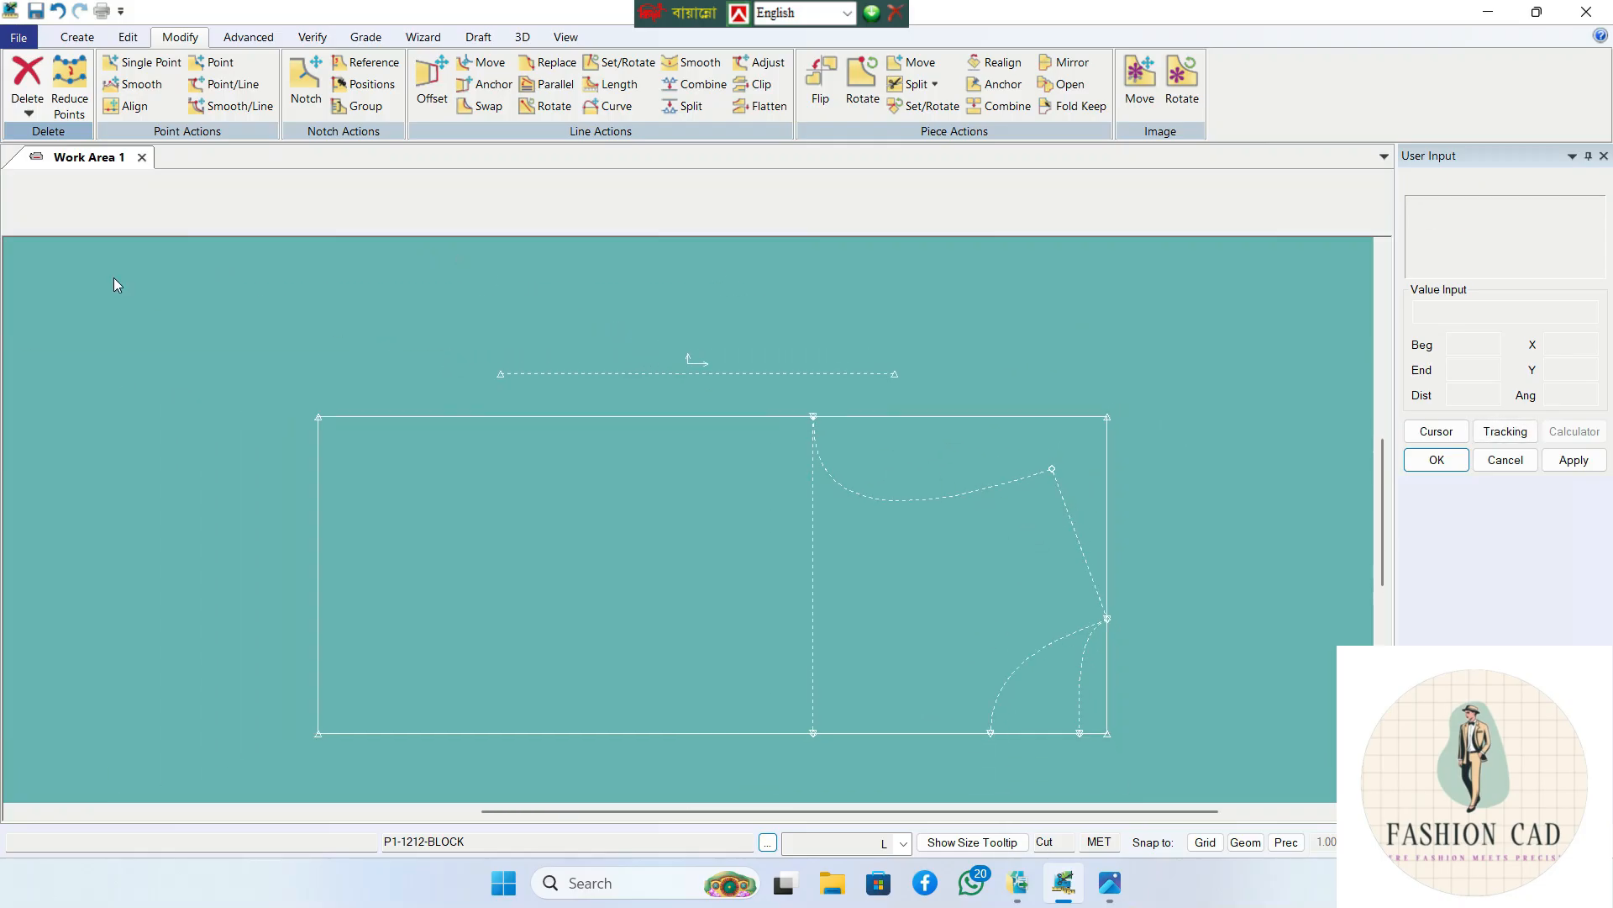
click(78, 38)
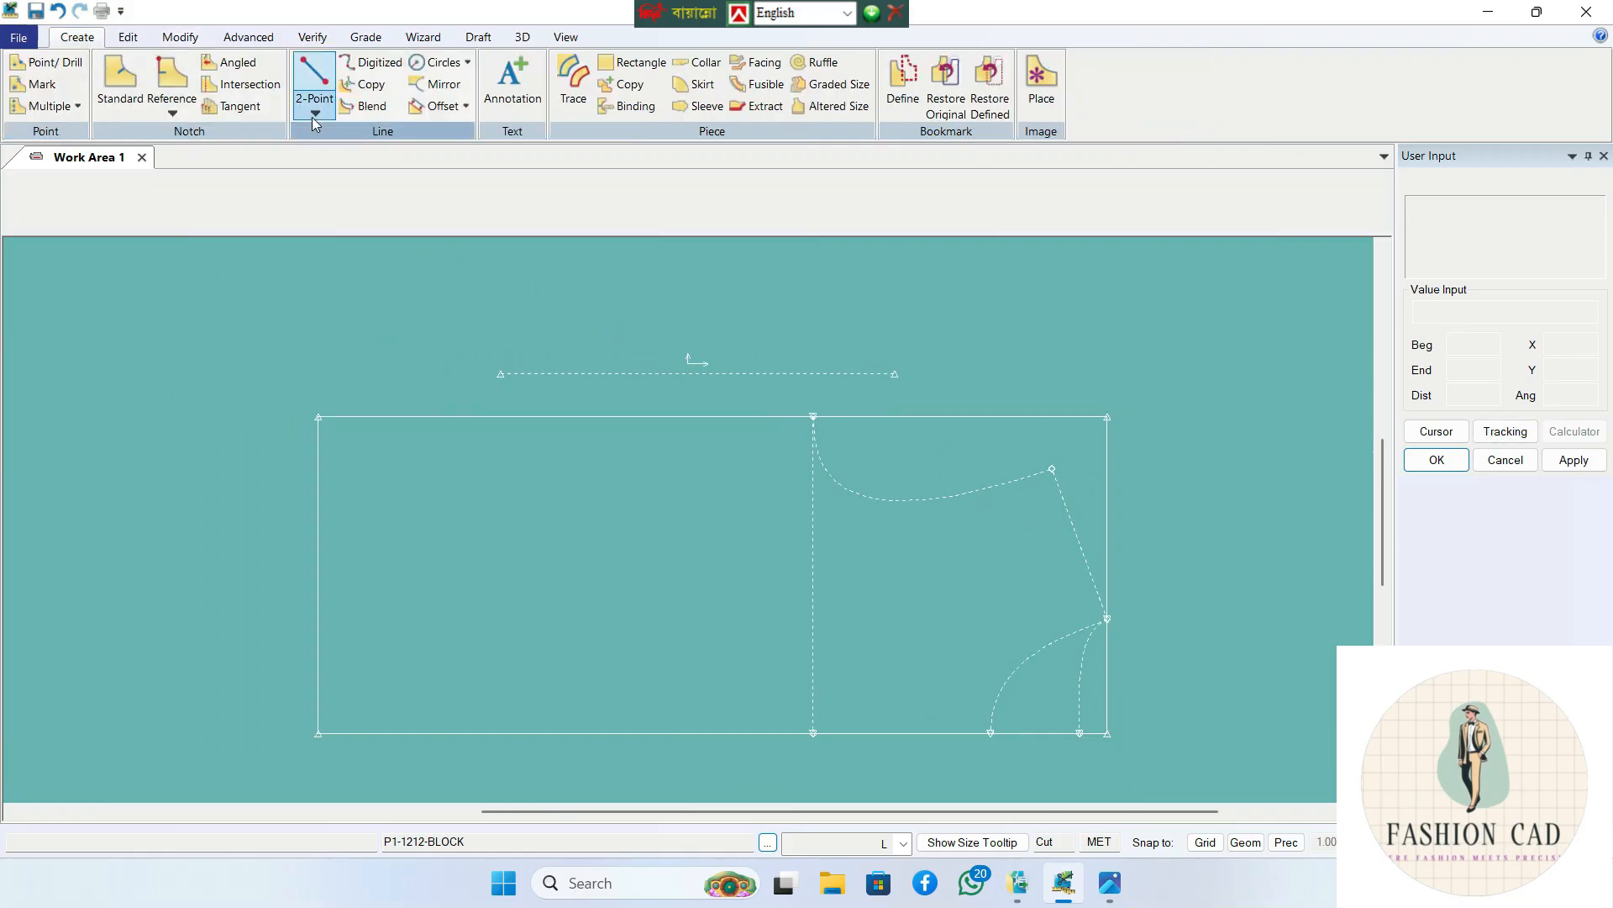
click(315, 114)
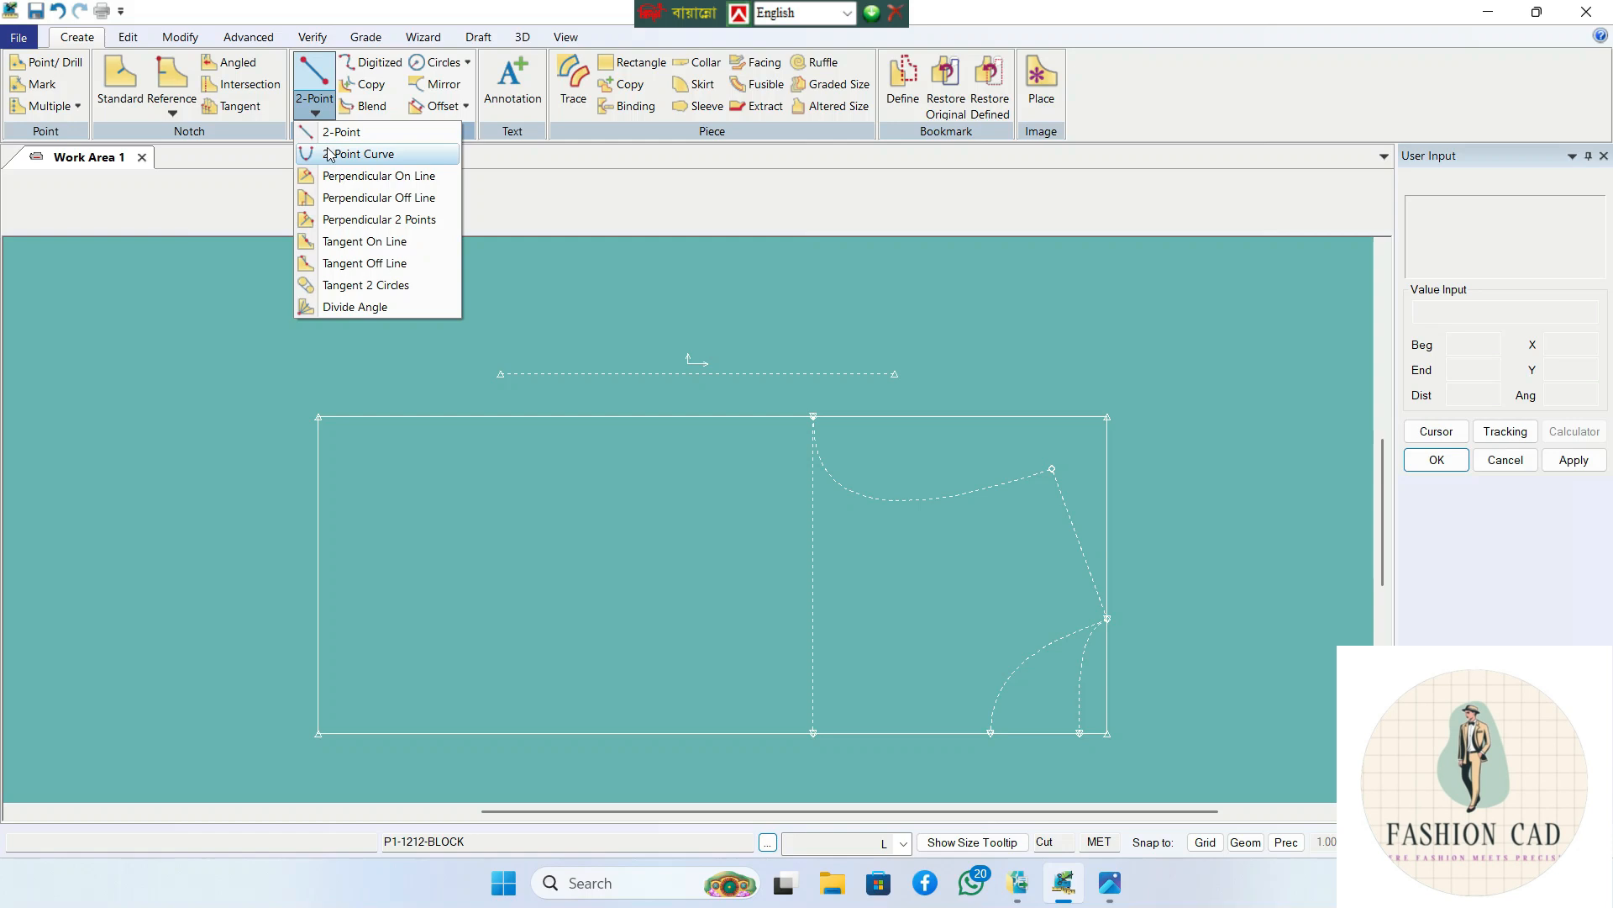
click(374, 176)
click(1067, 511)
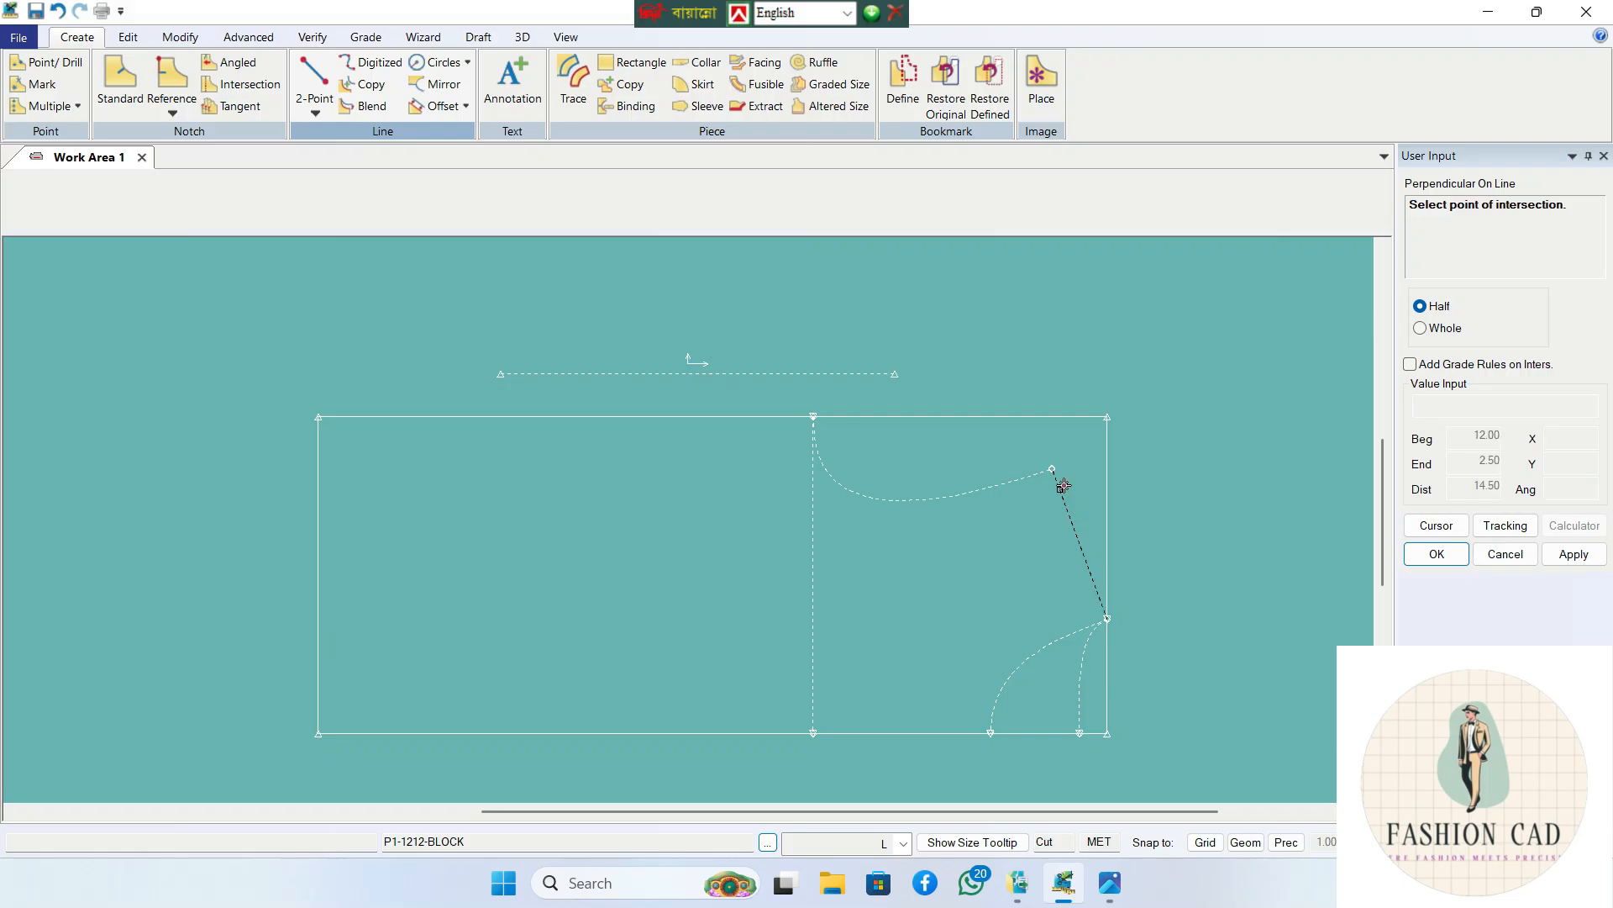
click(1061, 468)
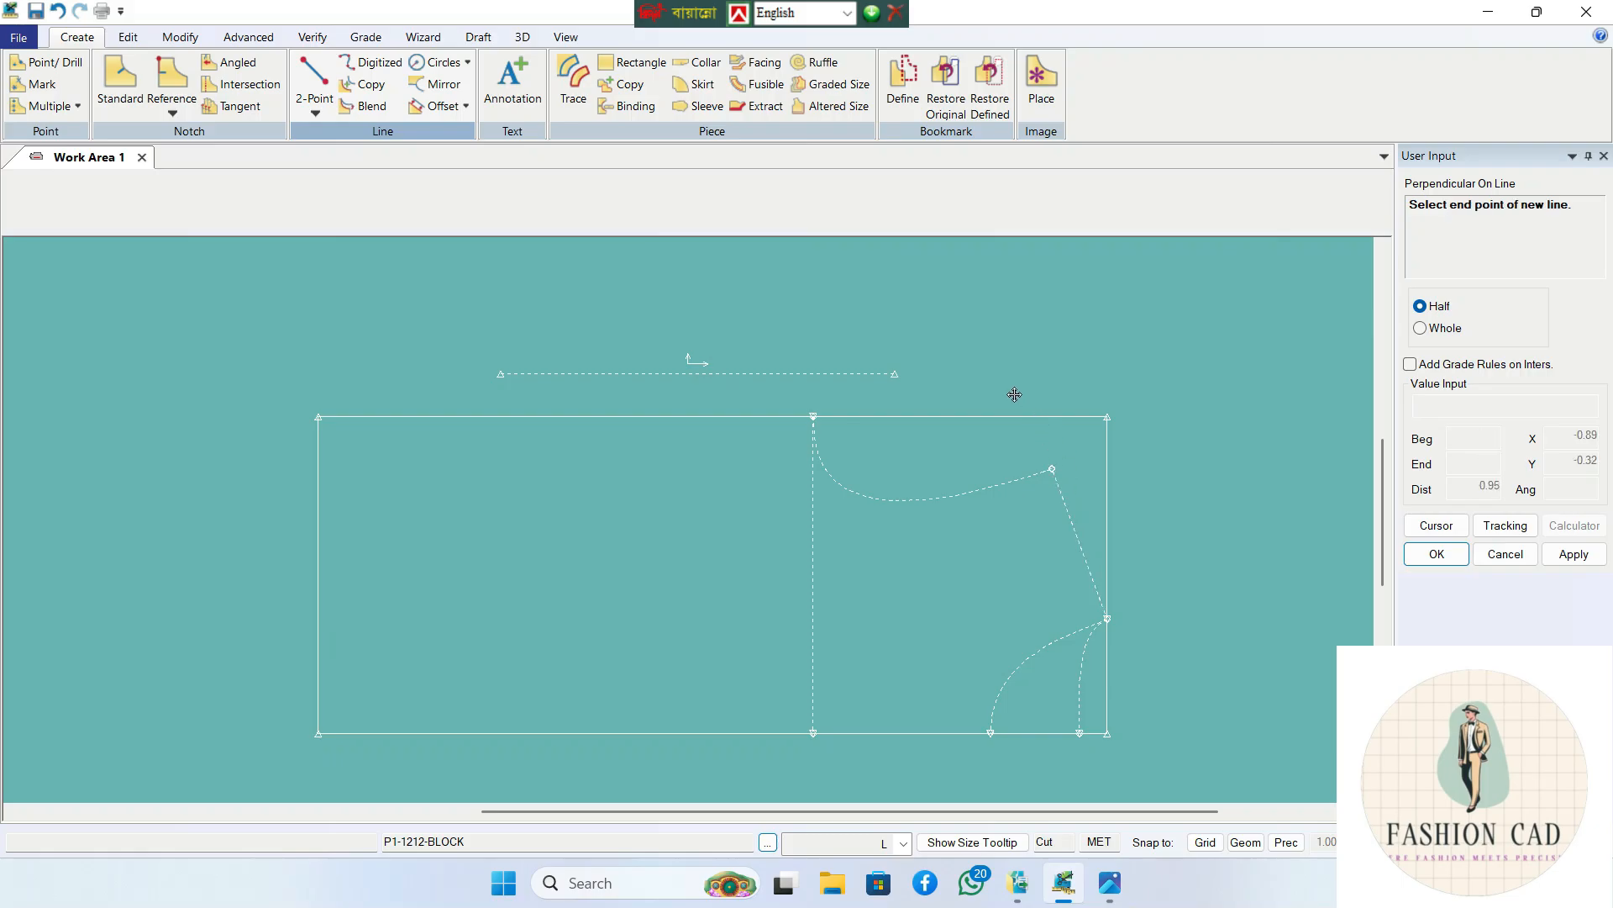
- Extend the shoulder beyond its armhole end with a Tangent On Line of length 22
click(316, 116)
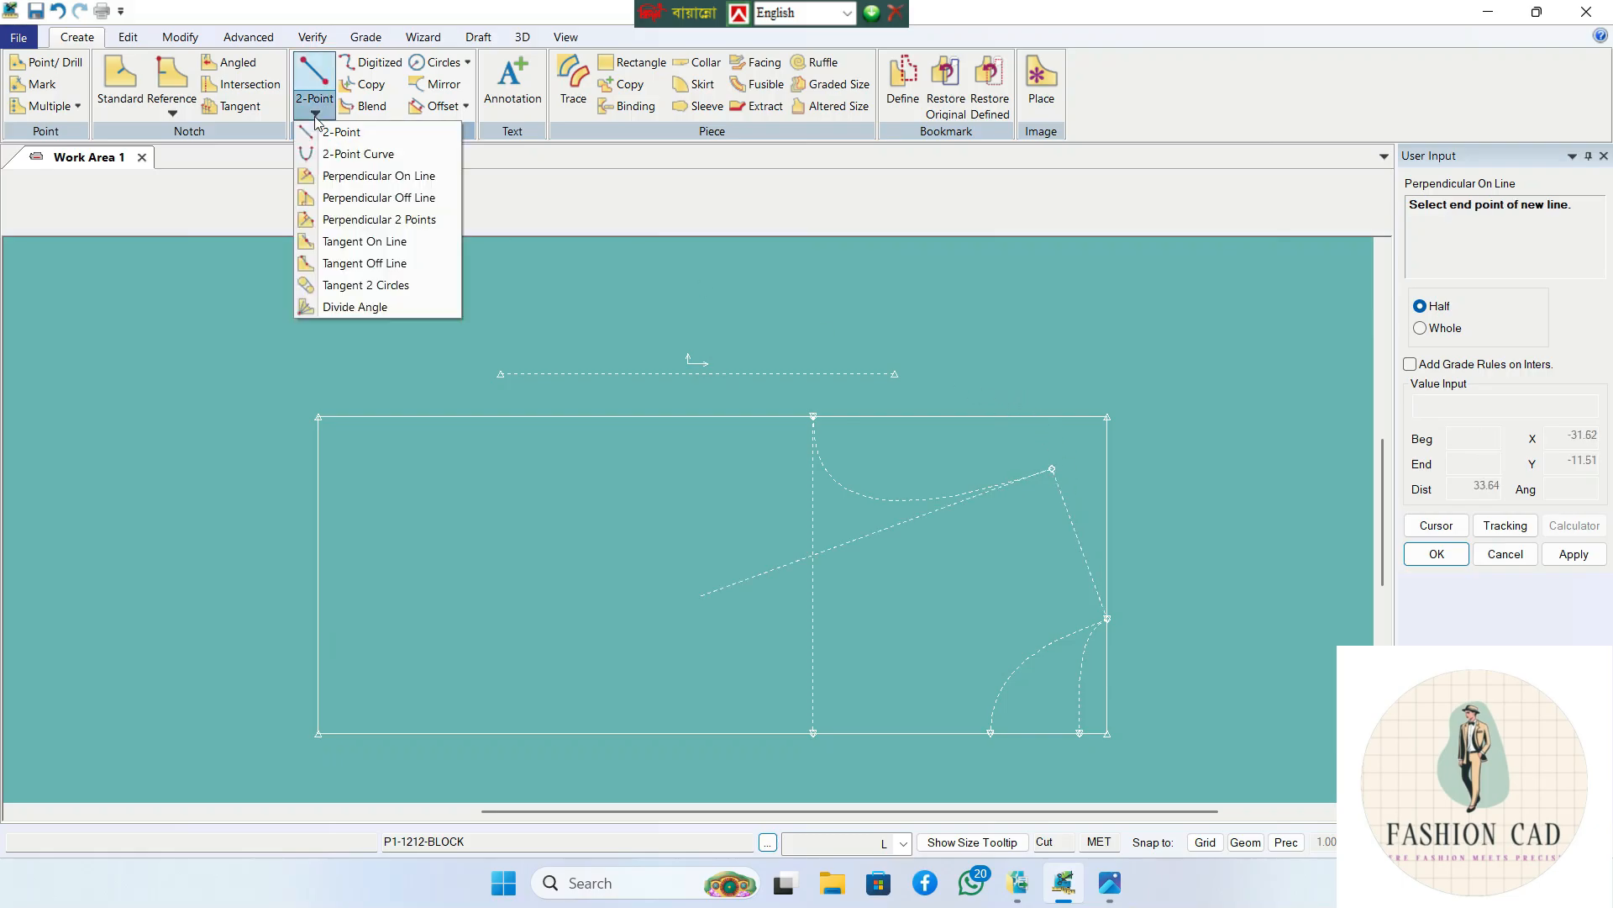
click(365, 243)
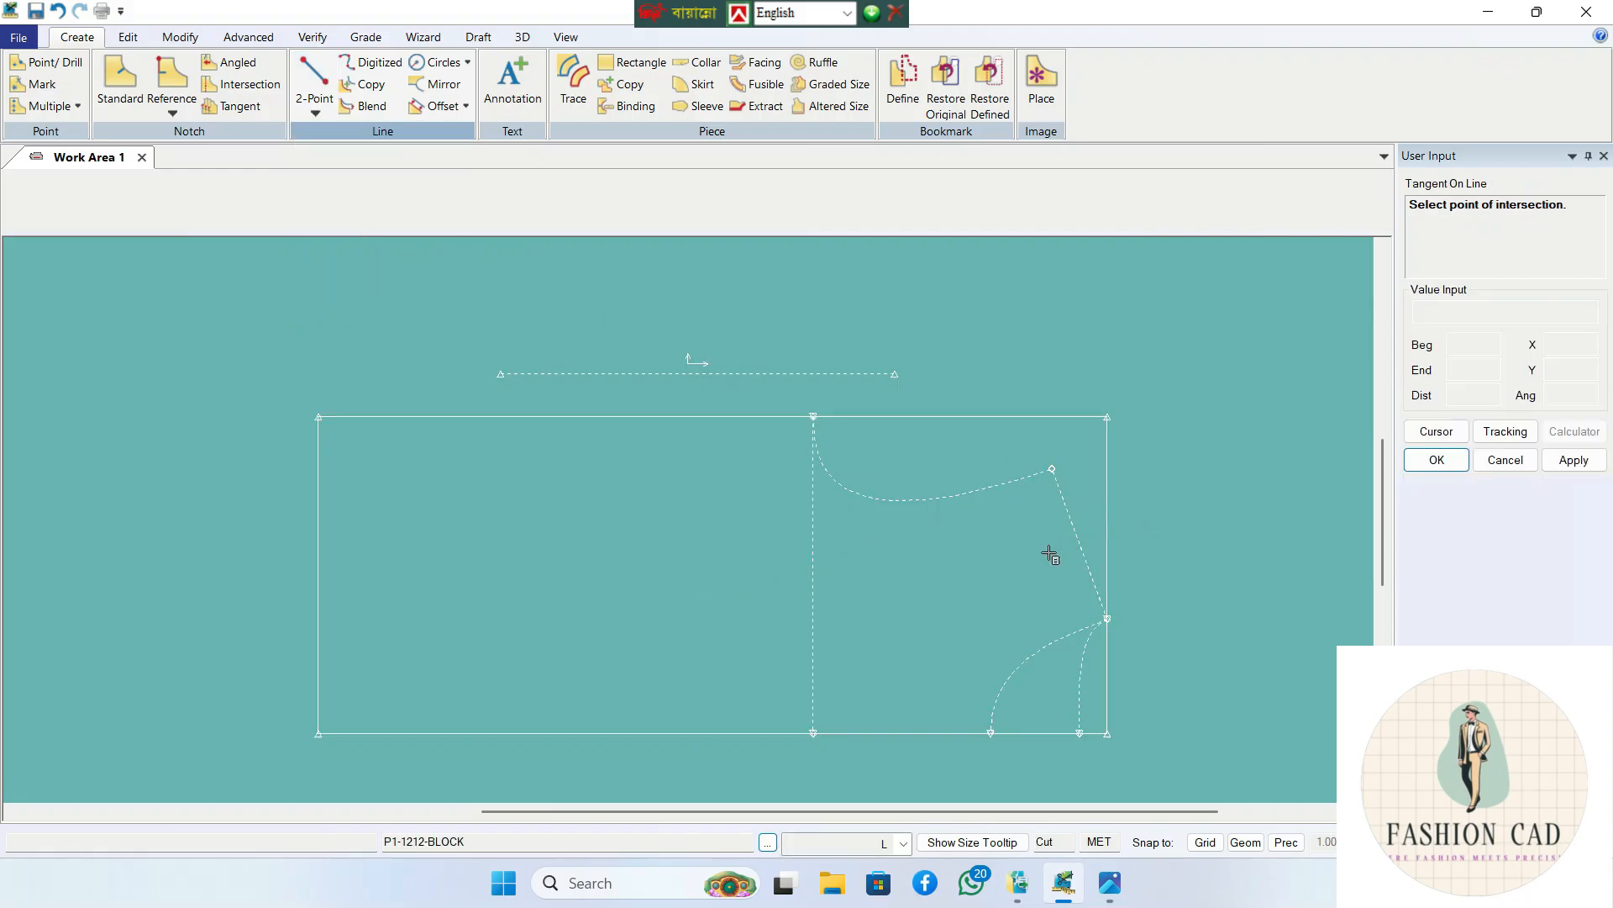
scroll(1027, 535, up, 1)
scroll(1027, 535, up, 1)
click(1067, 431)
scroll(1020, 313, down, 2)
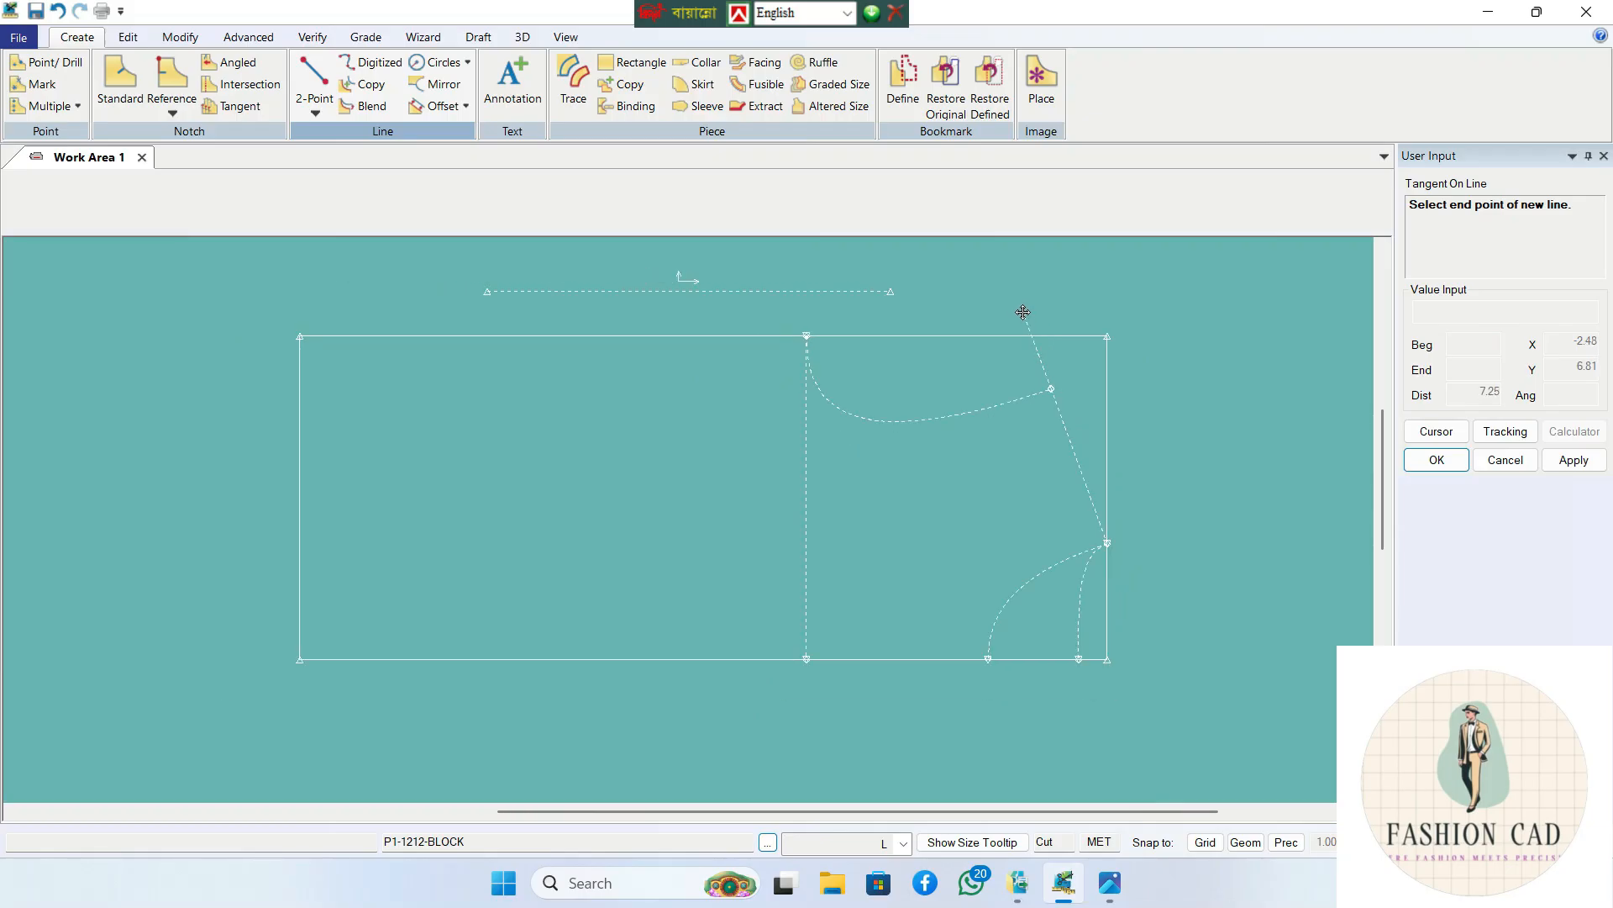
click(1022, 313)
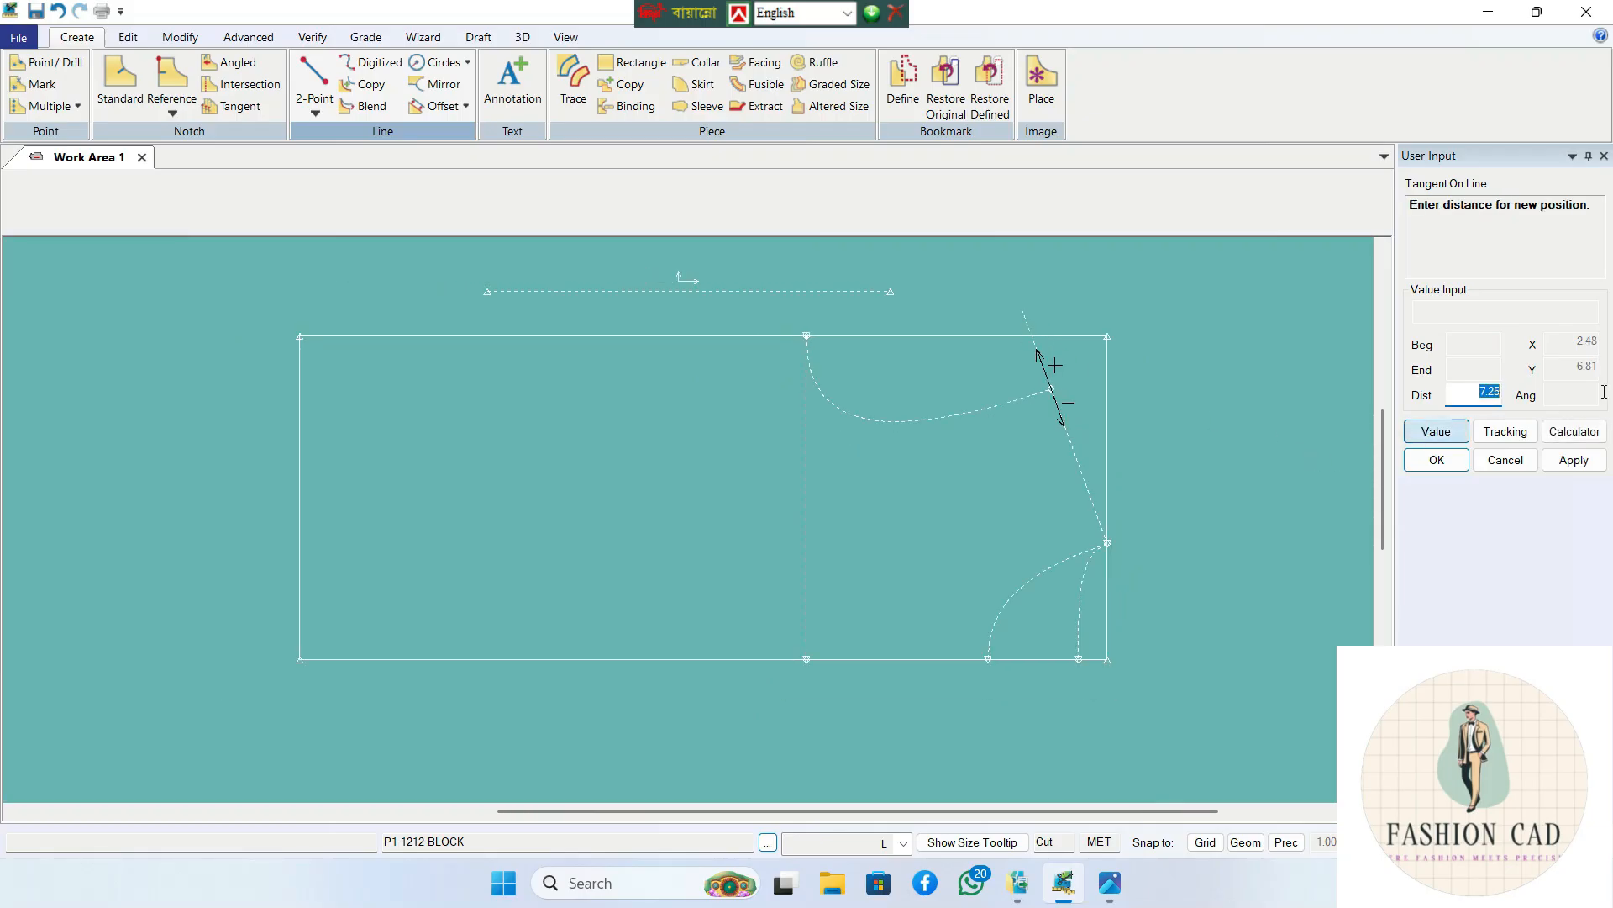
text(22)
key(Return)
- Offset the 22-long shoulder extension line evenly by 20 toward the body, adding one parallel line
scroll(1382, 433, up, 2)
drag(1385, 433, 1385, 427)
scroll(1227, 452, up, 2)
scroll(1167, 487, down, 2)
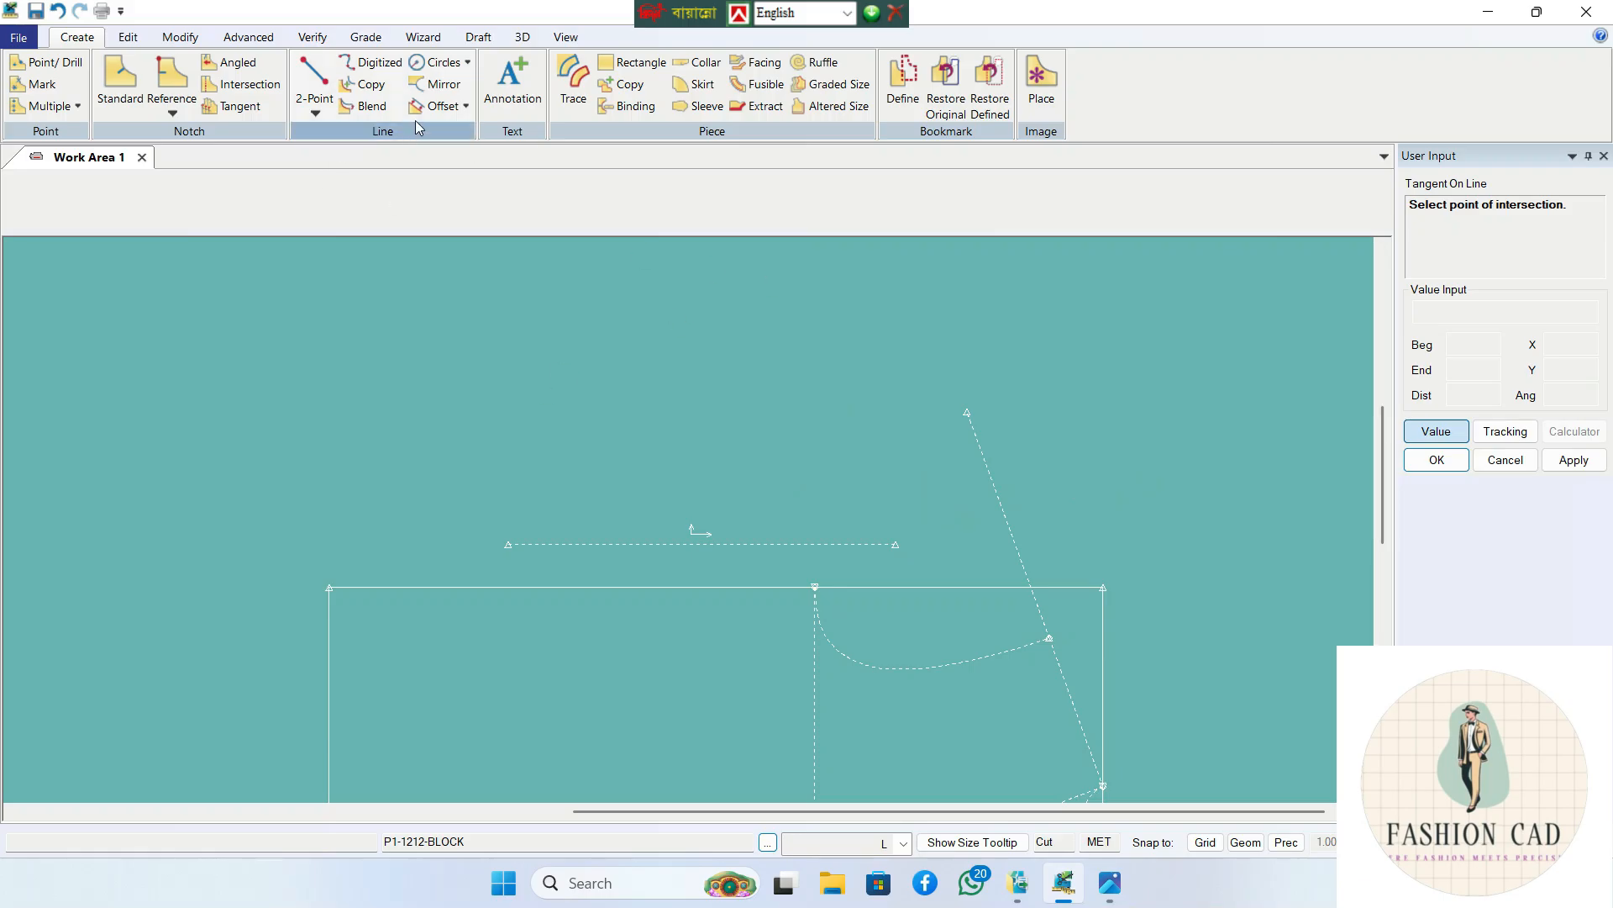
click(437, 106)
click(996, 491)
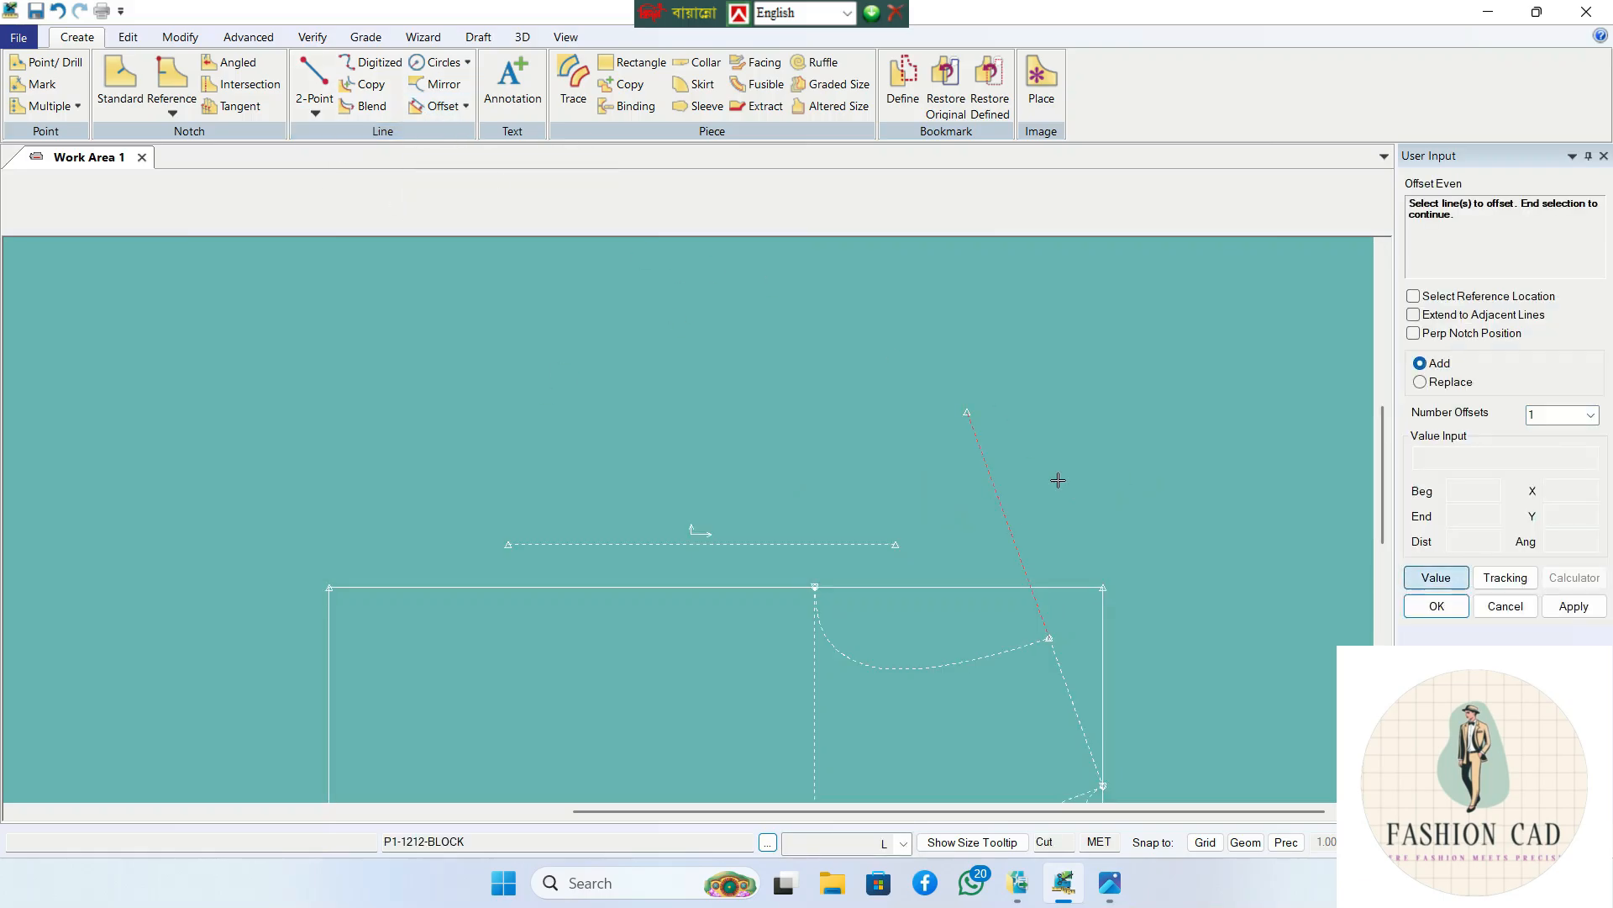
right_click(1020, 486)
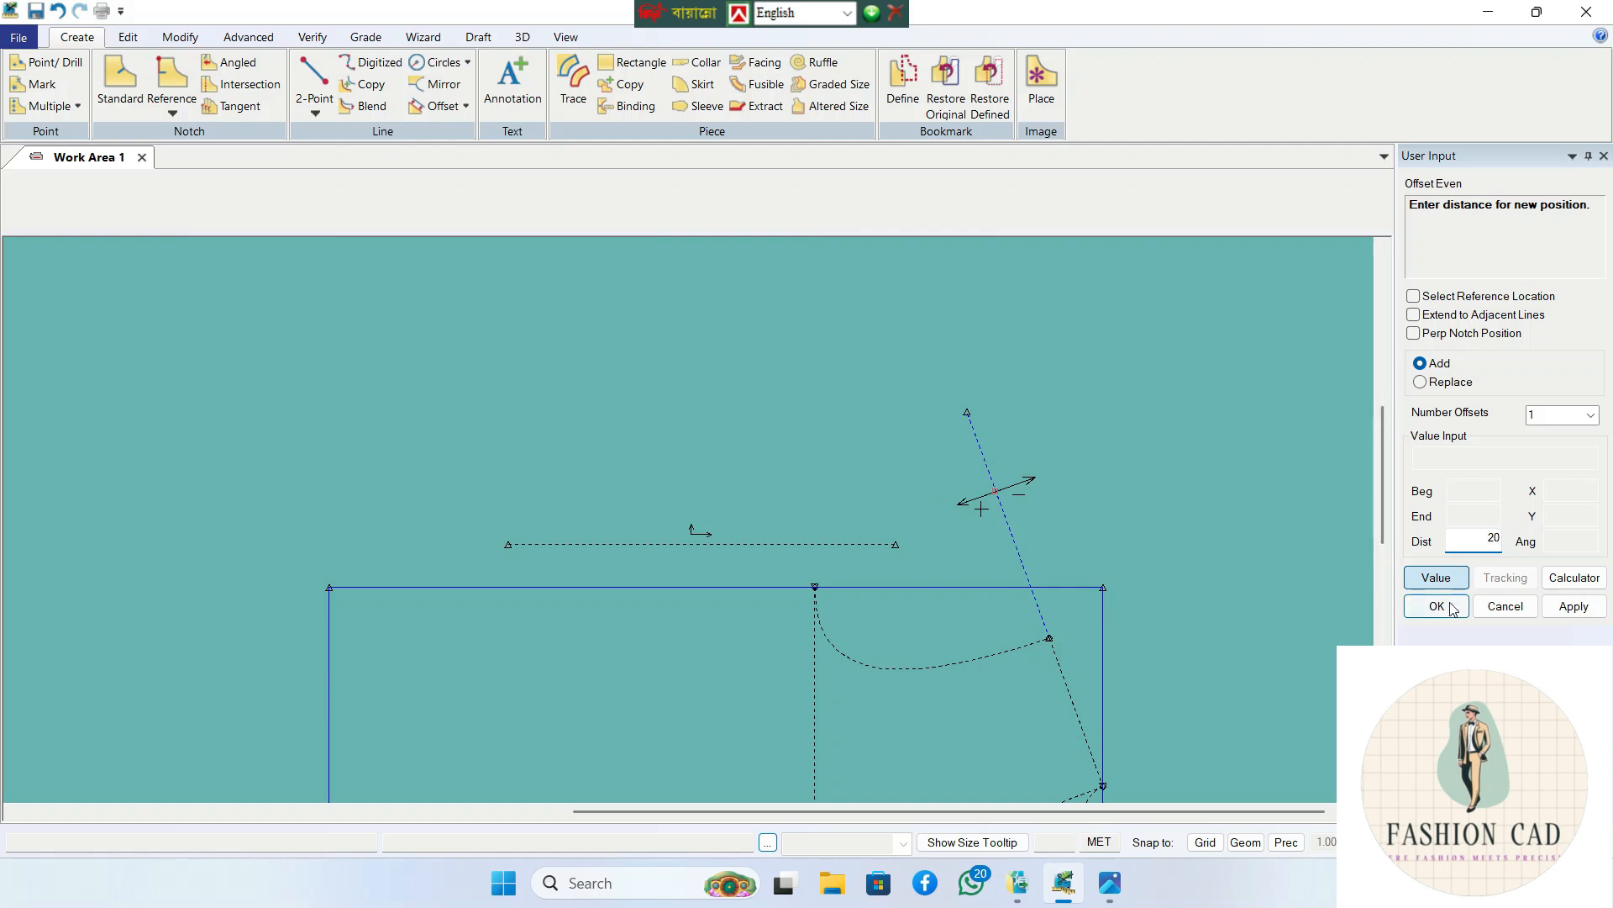
click(1573, 616)
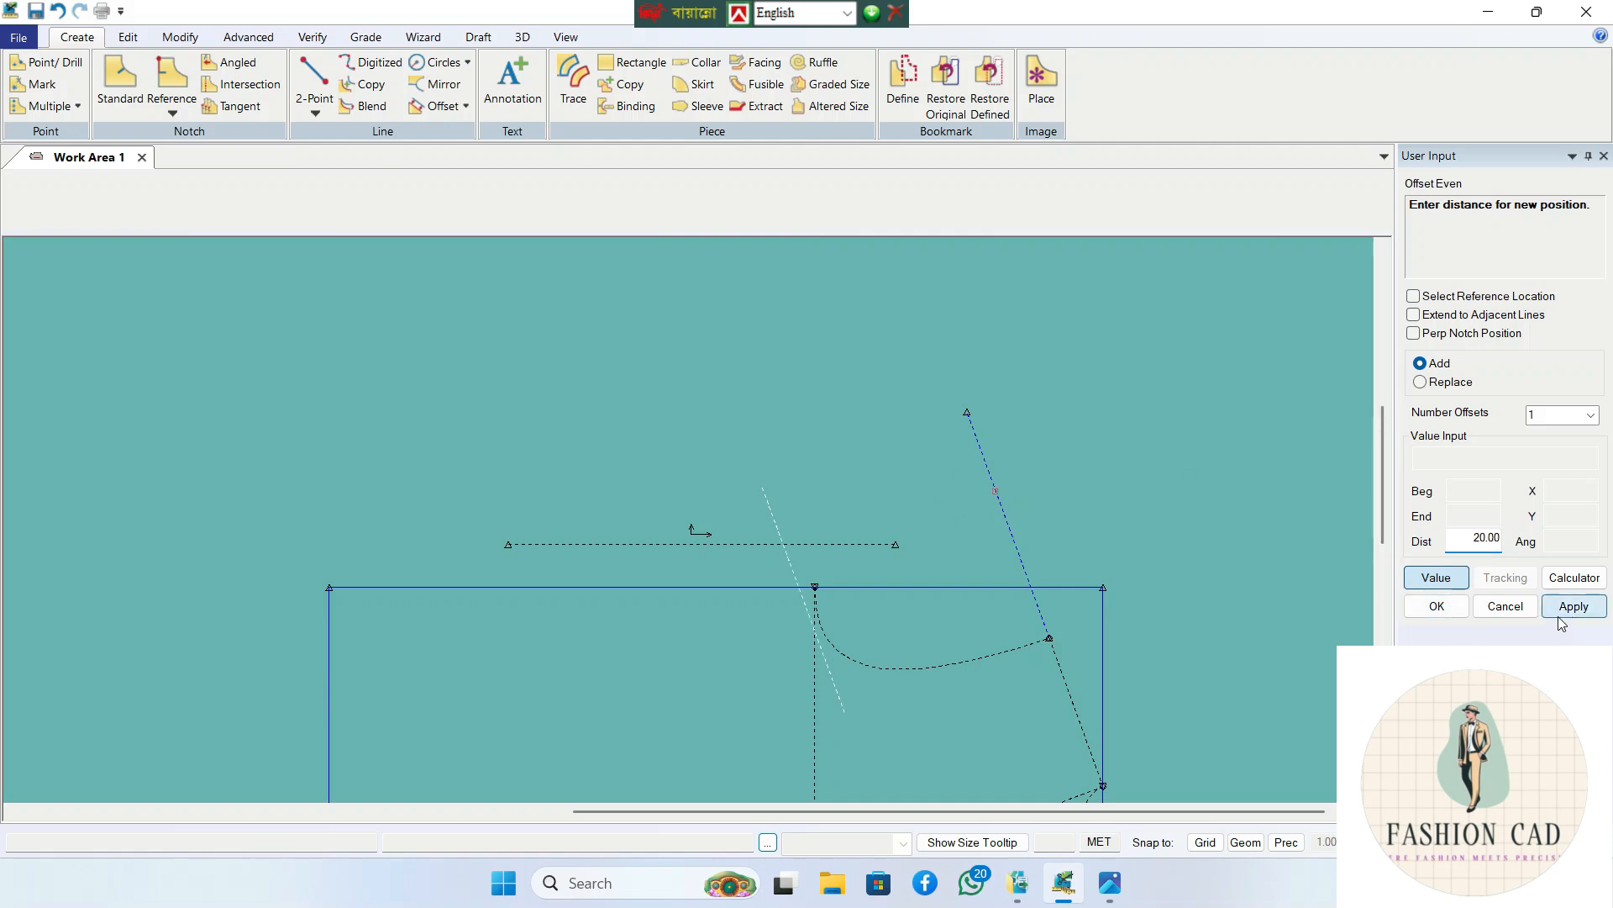
click(1437, 605)
- Draw a 2-Point line joining the outer ends of the shoulder extension and its offset line
scroll(898, 607, up, 1)
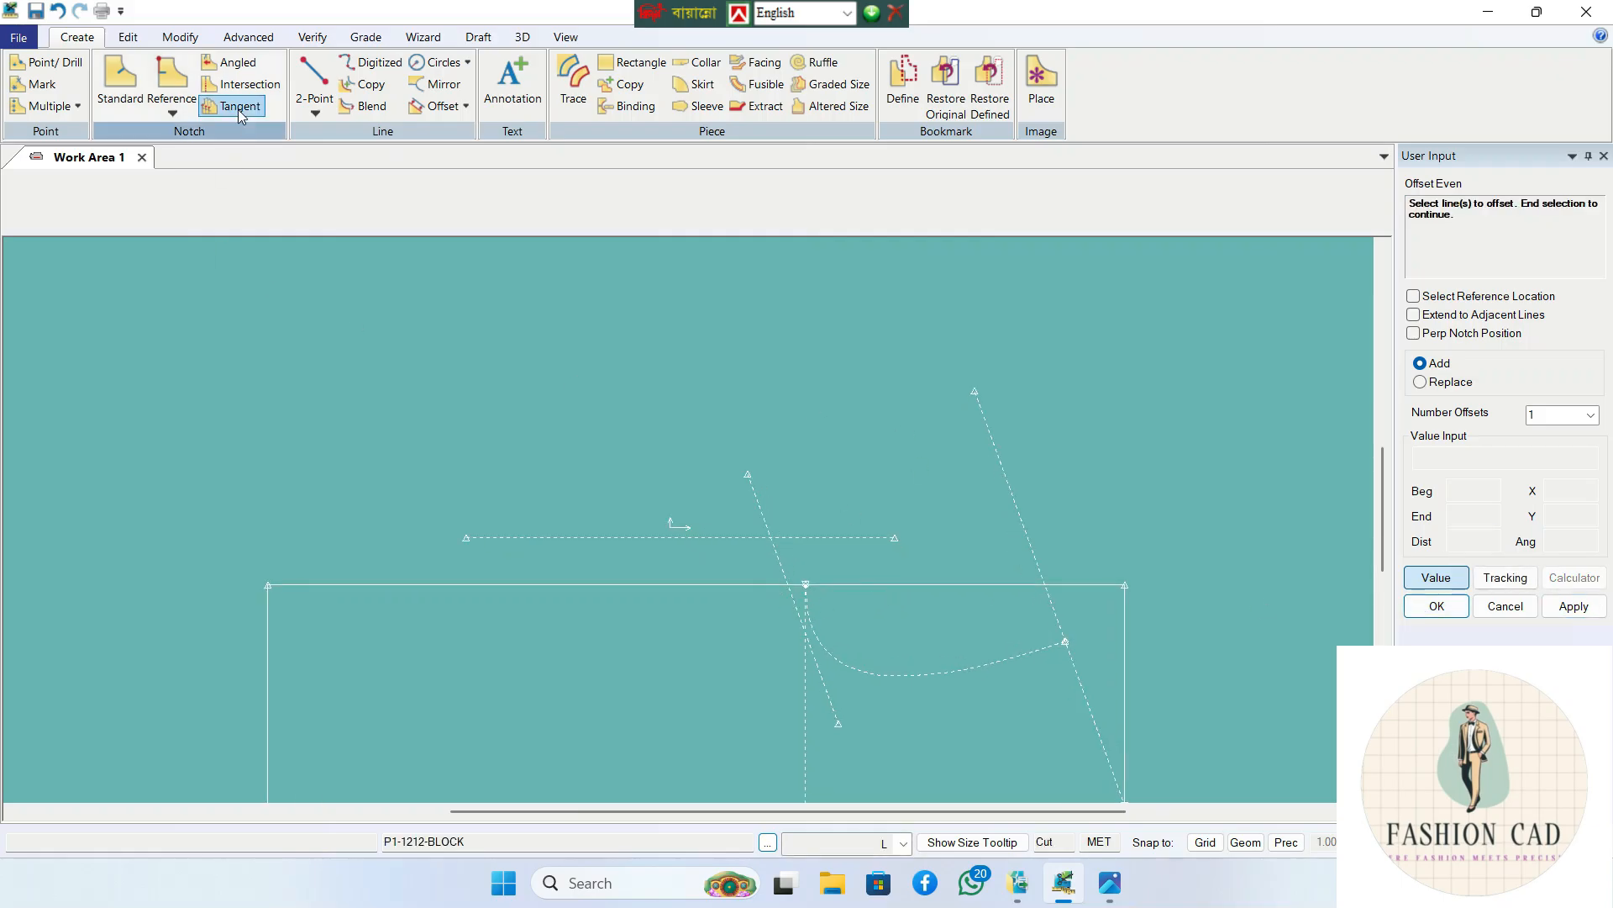
click(314, 73)
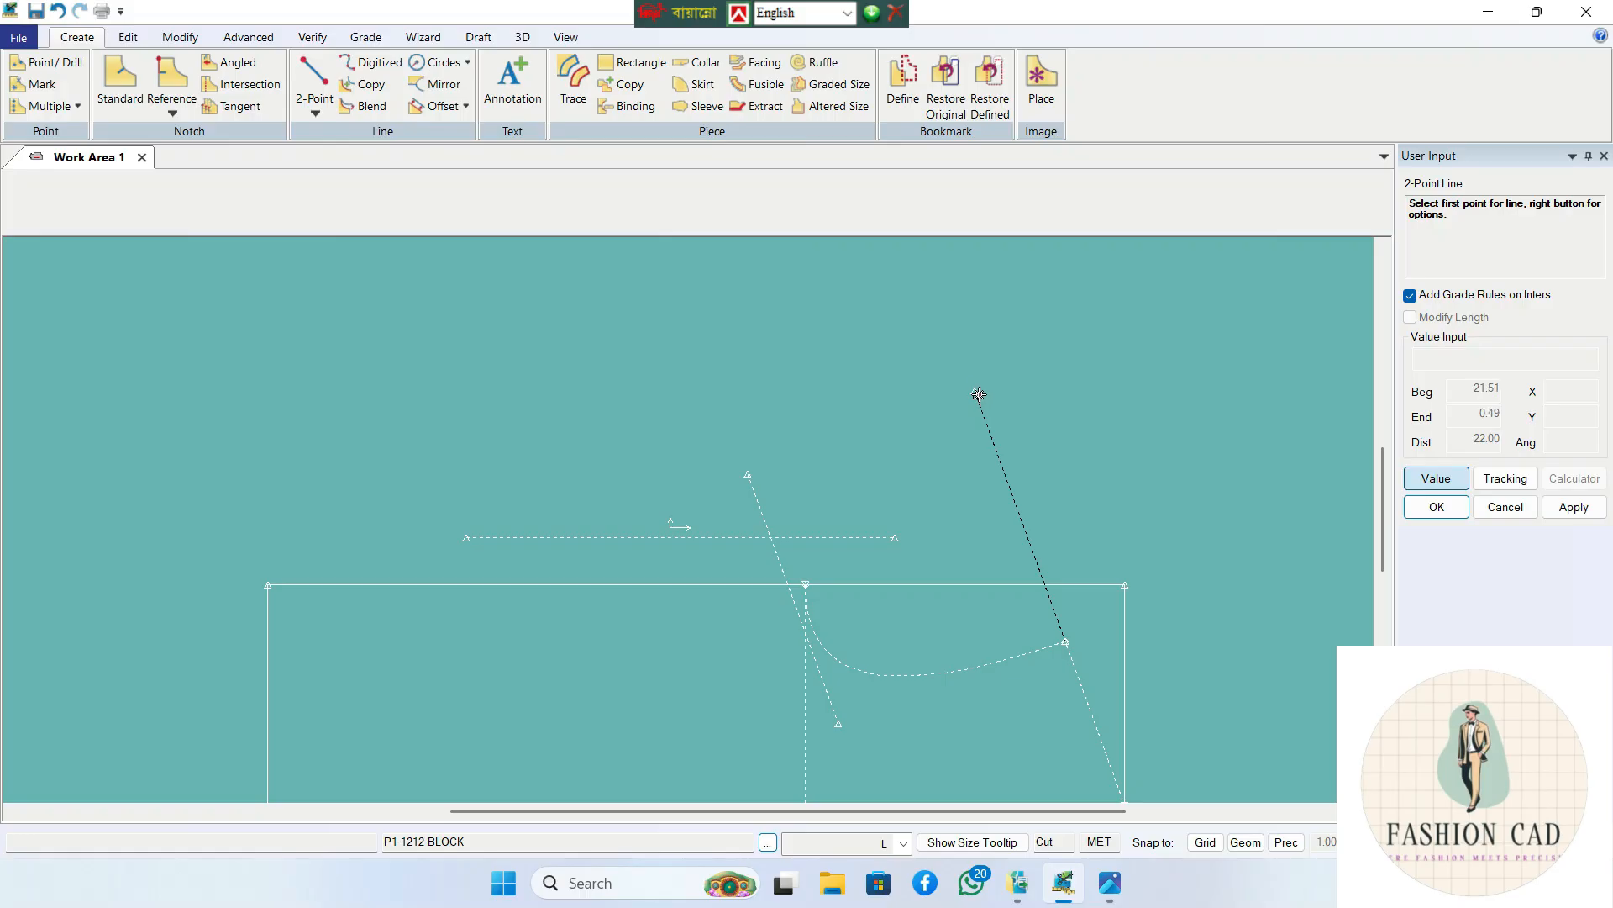
click(977, 385)
click(749, 473)
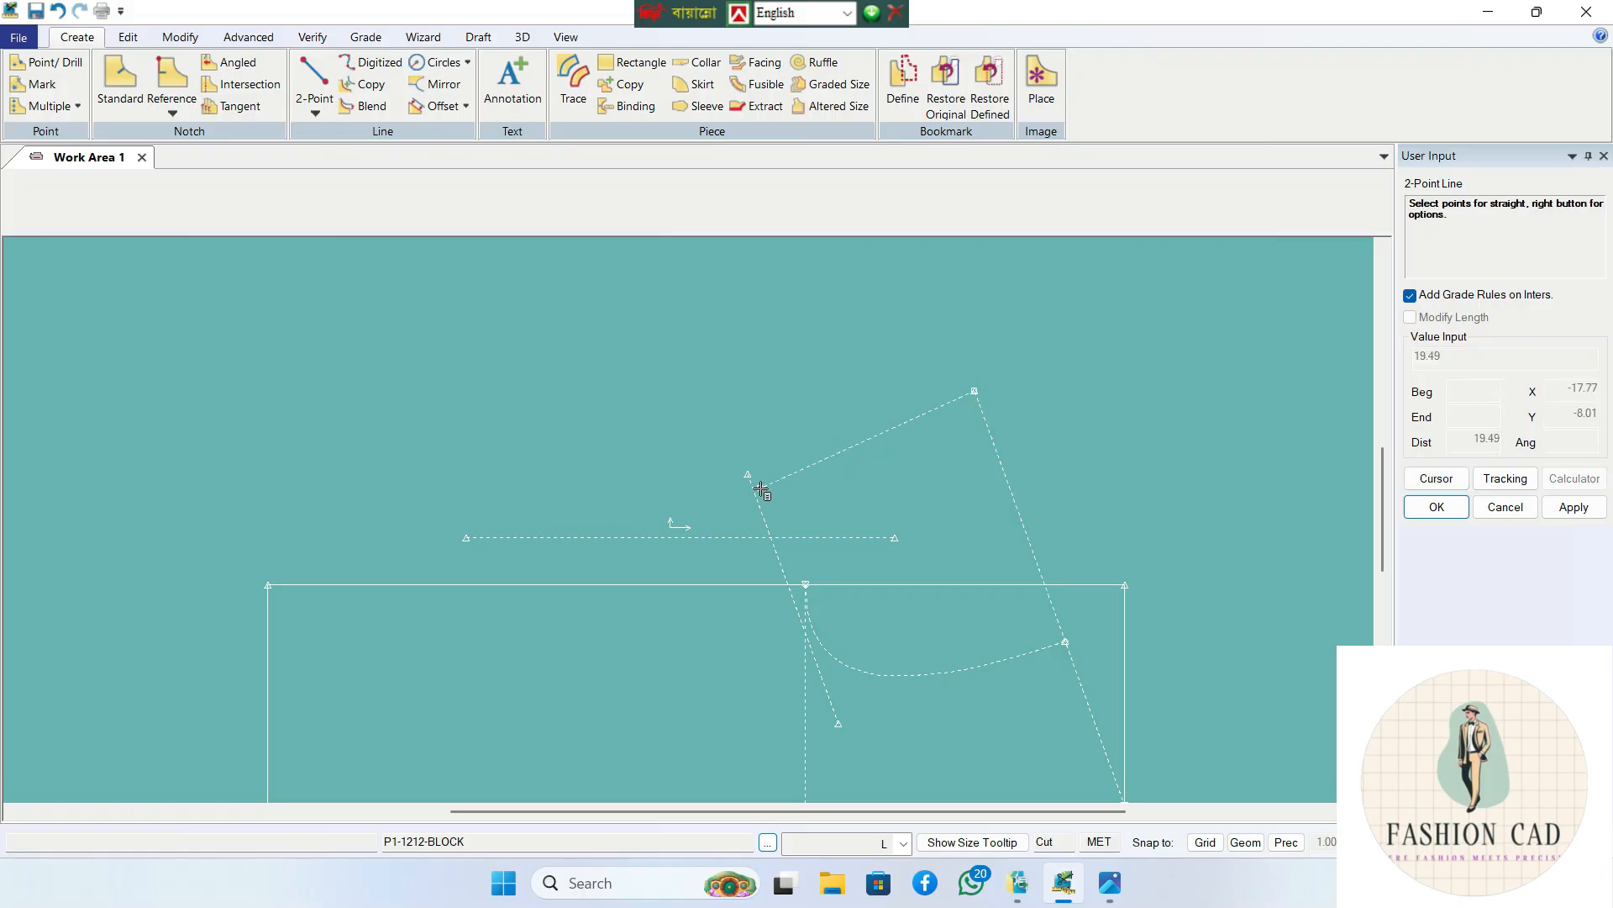
click(756, 465)
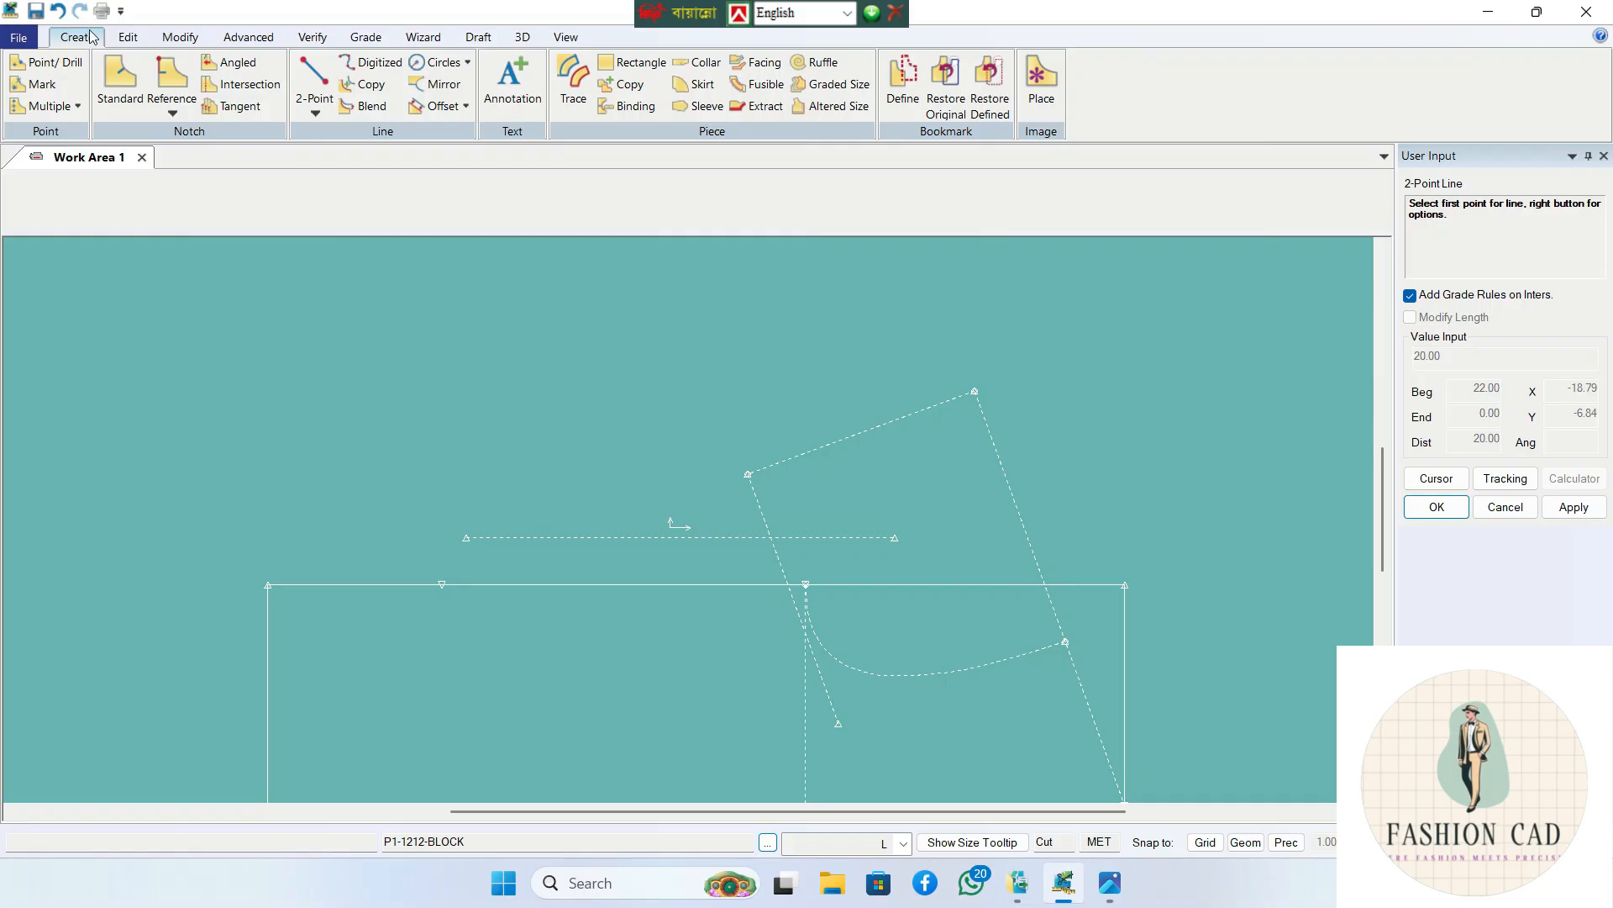
- Split the connecting sleeve-end line at 18 from the shoulder extension's outer end
click(180, 37)
click(690, 106)
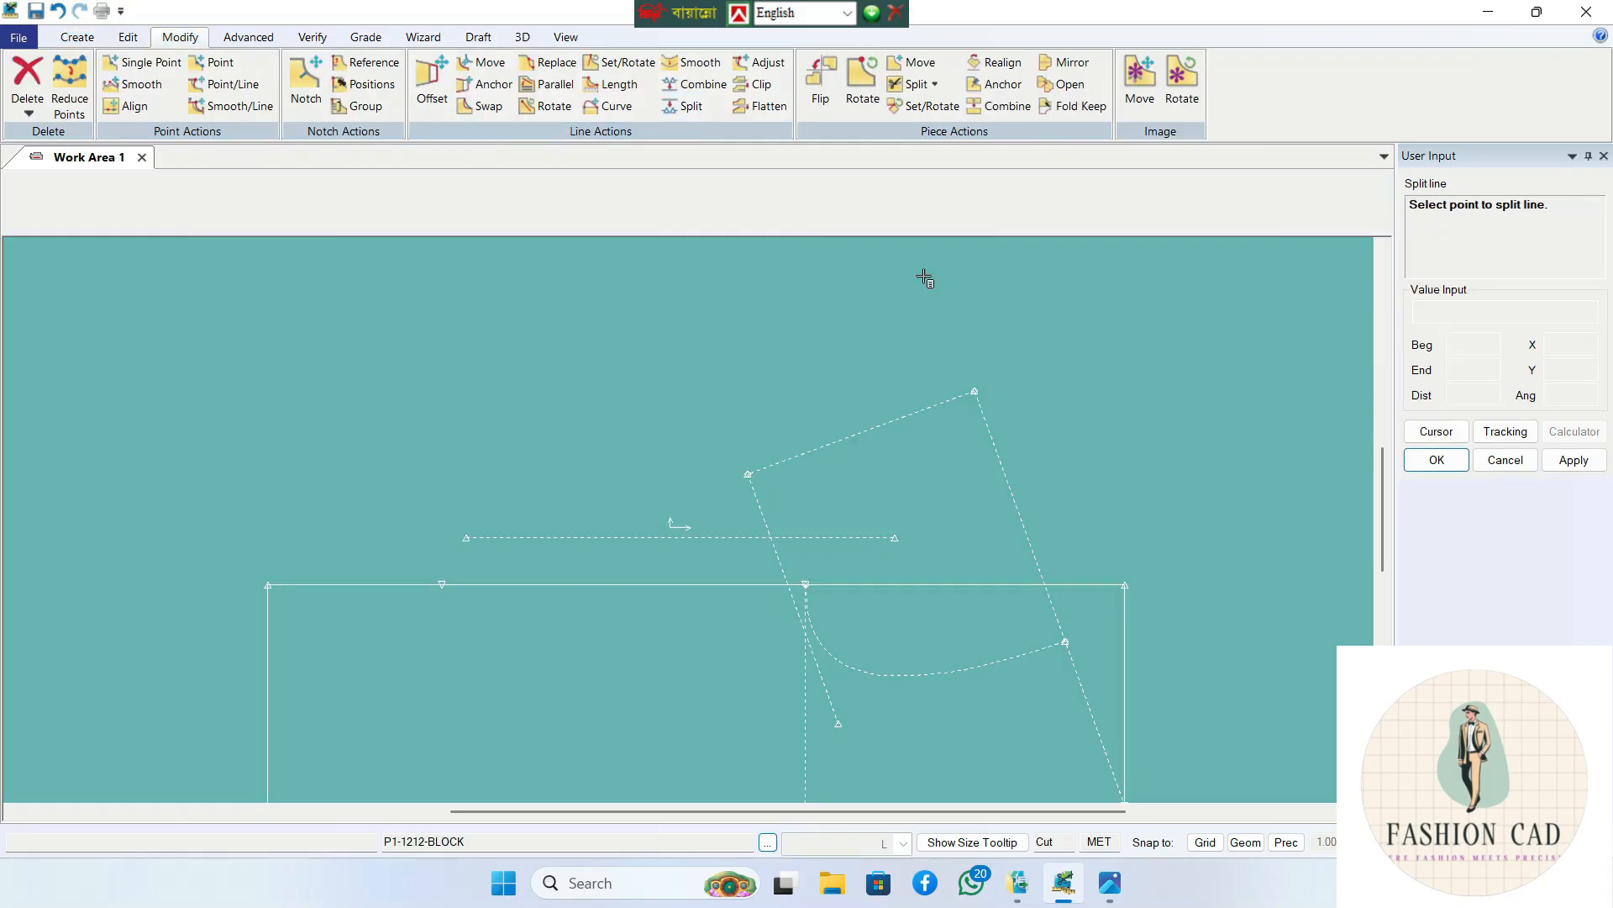
click(985, 395)
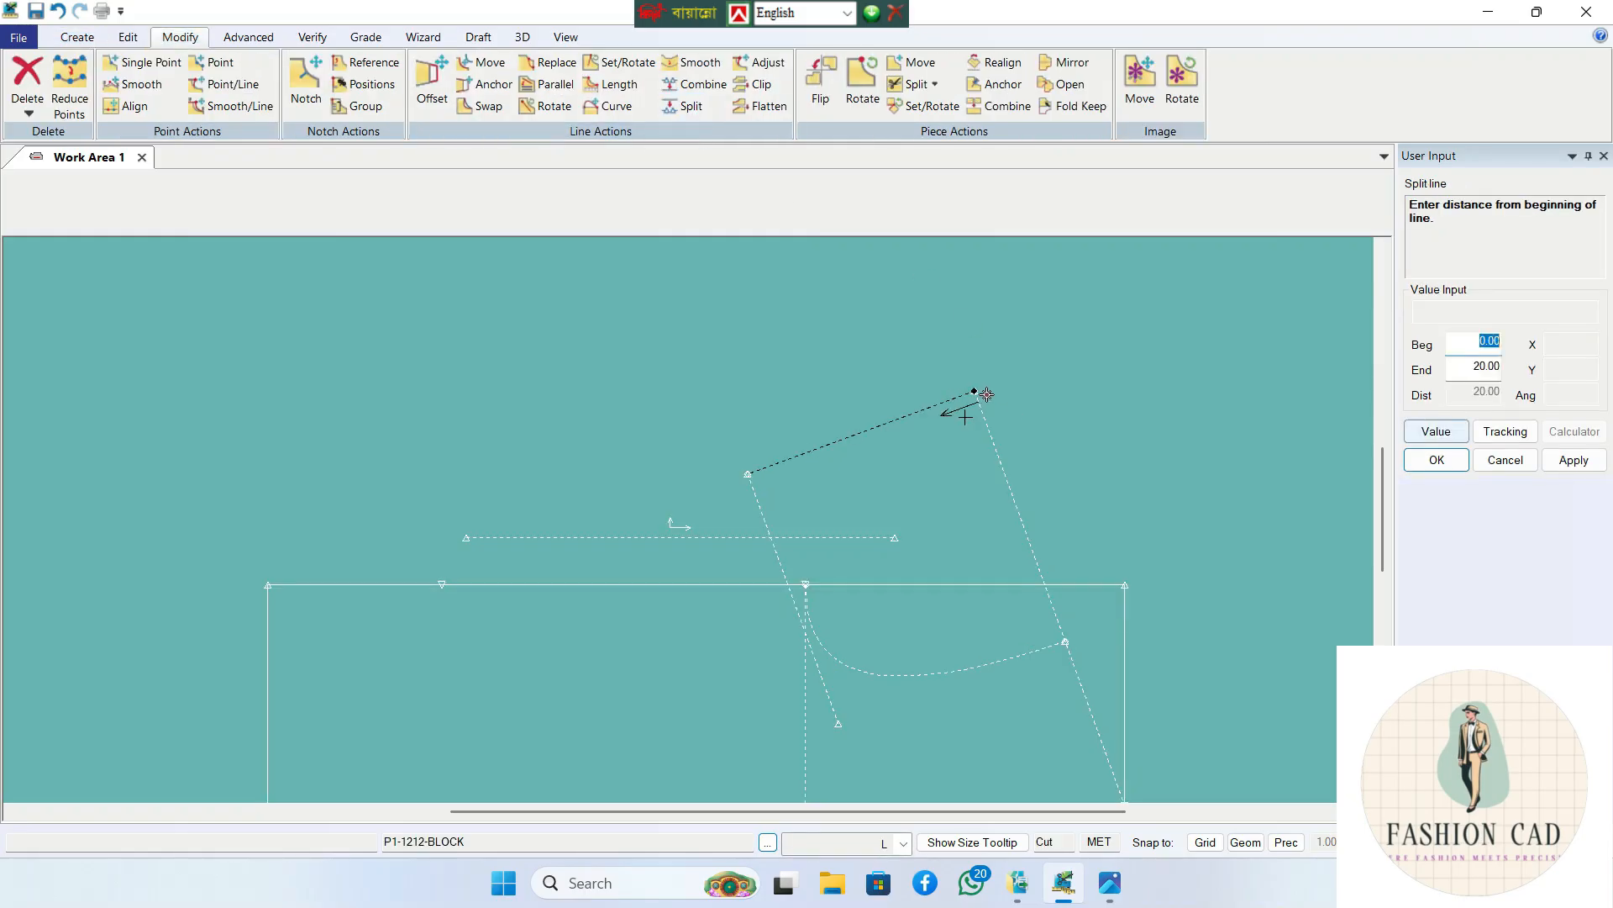
text(18)
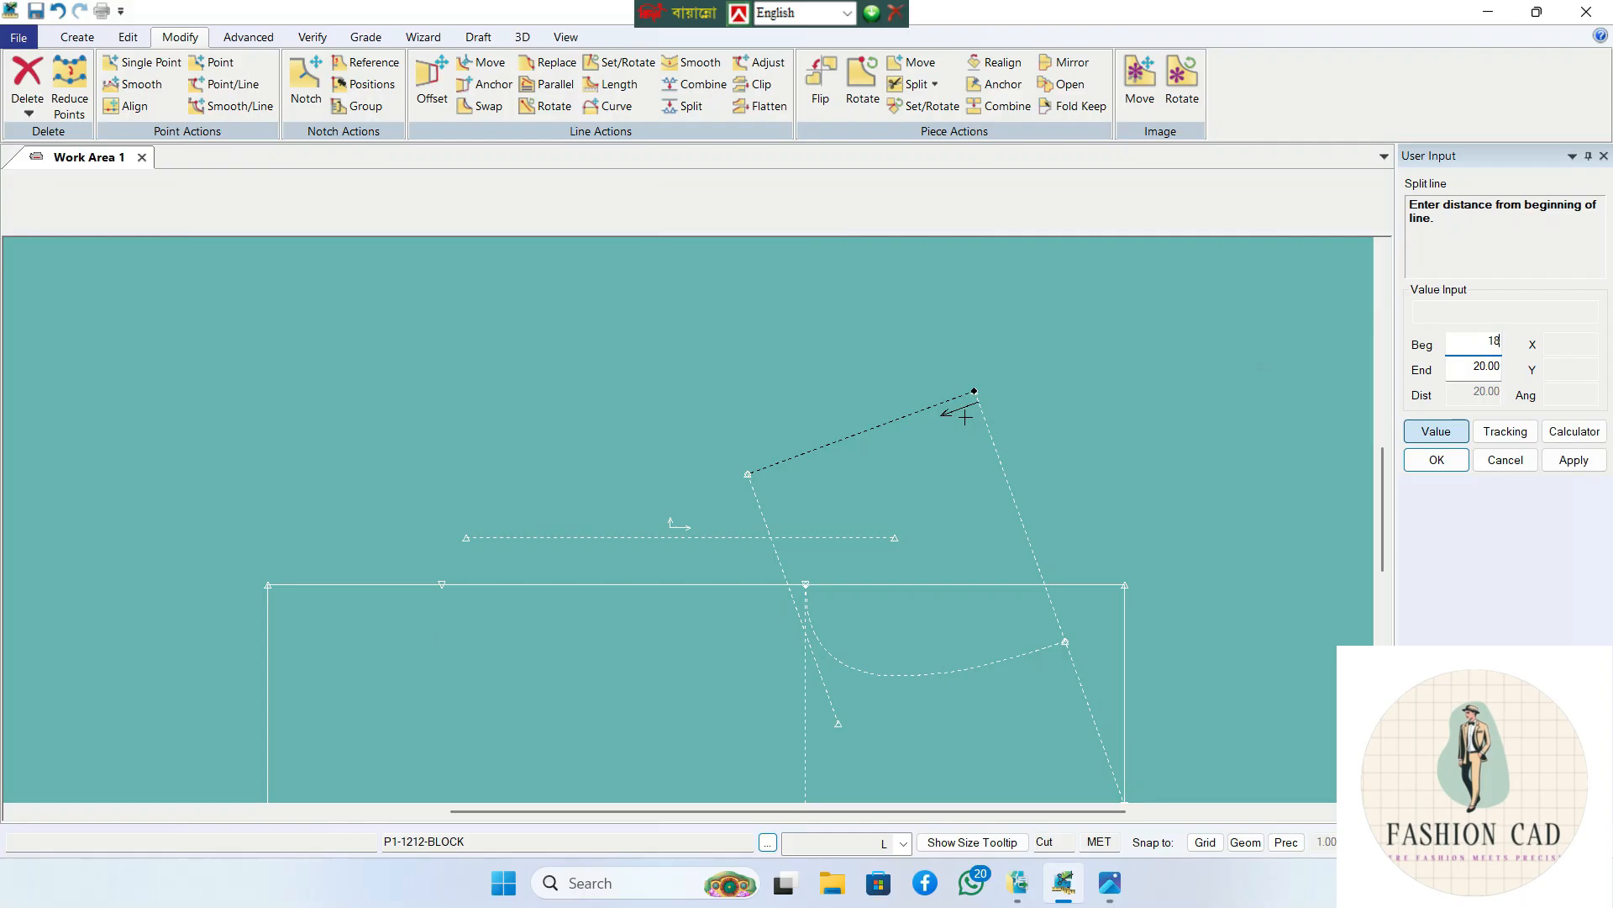
key(Return)
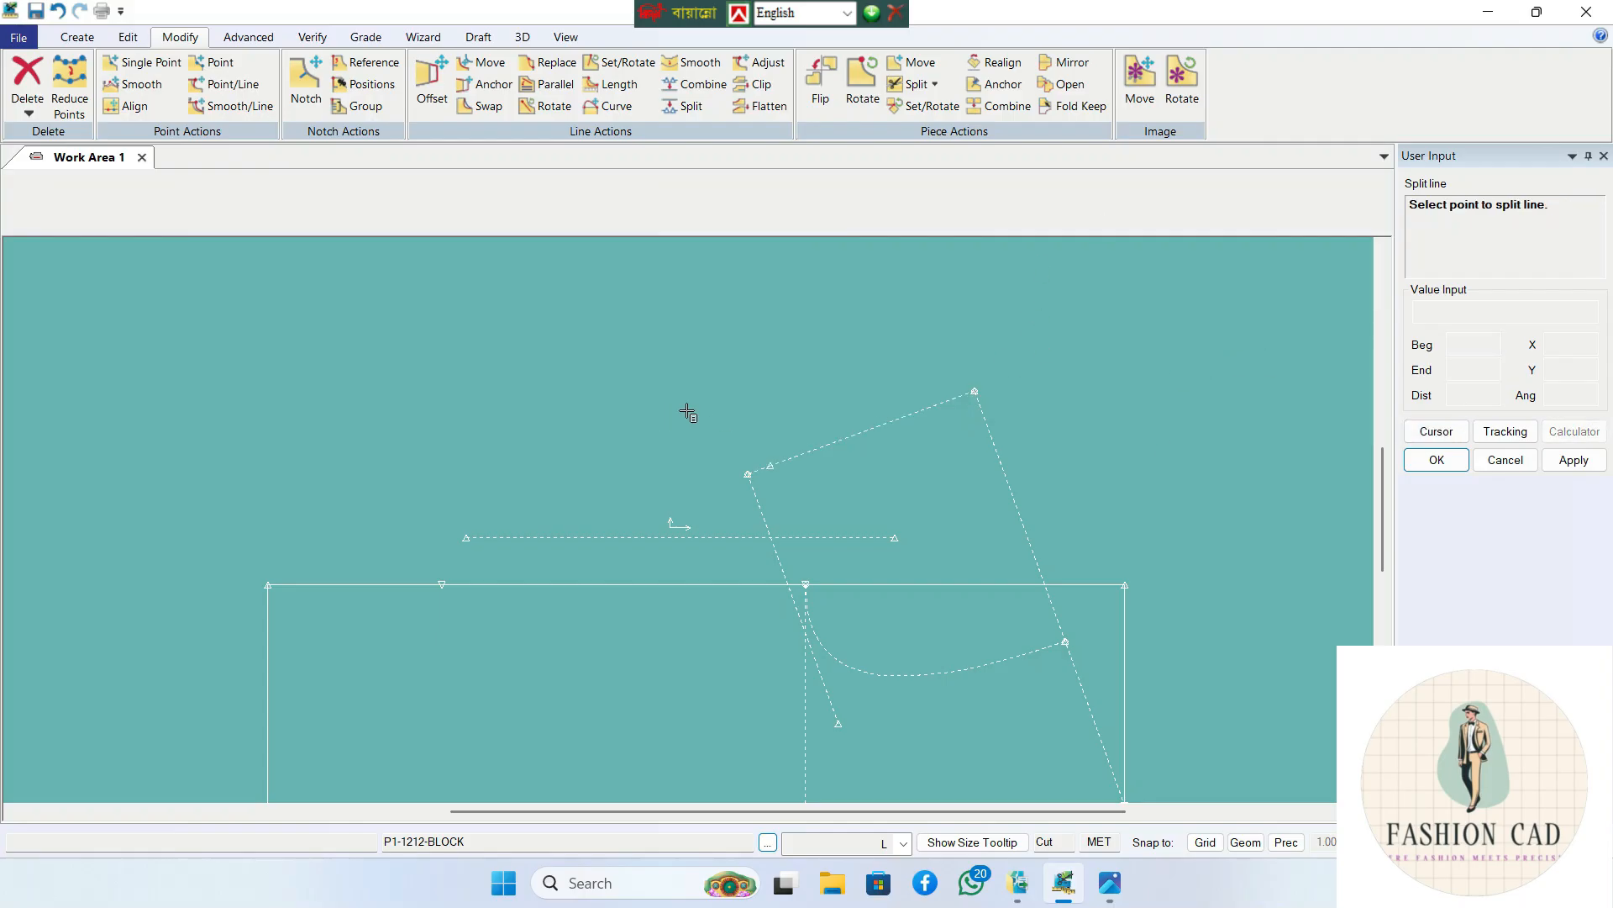
- Delete the short leftover segment between the split point and the offset line
click(29, 113)
click(51, 168)
scroll(627, 452, up, 1)
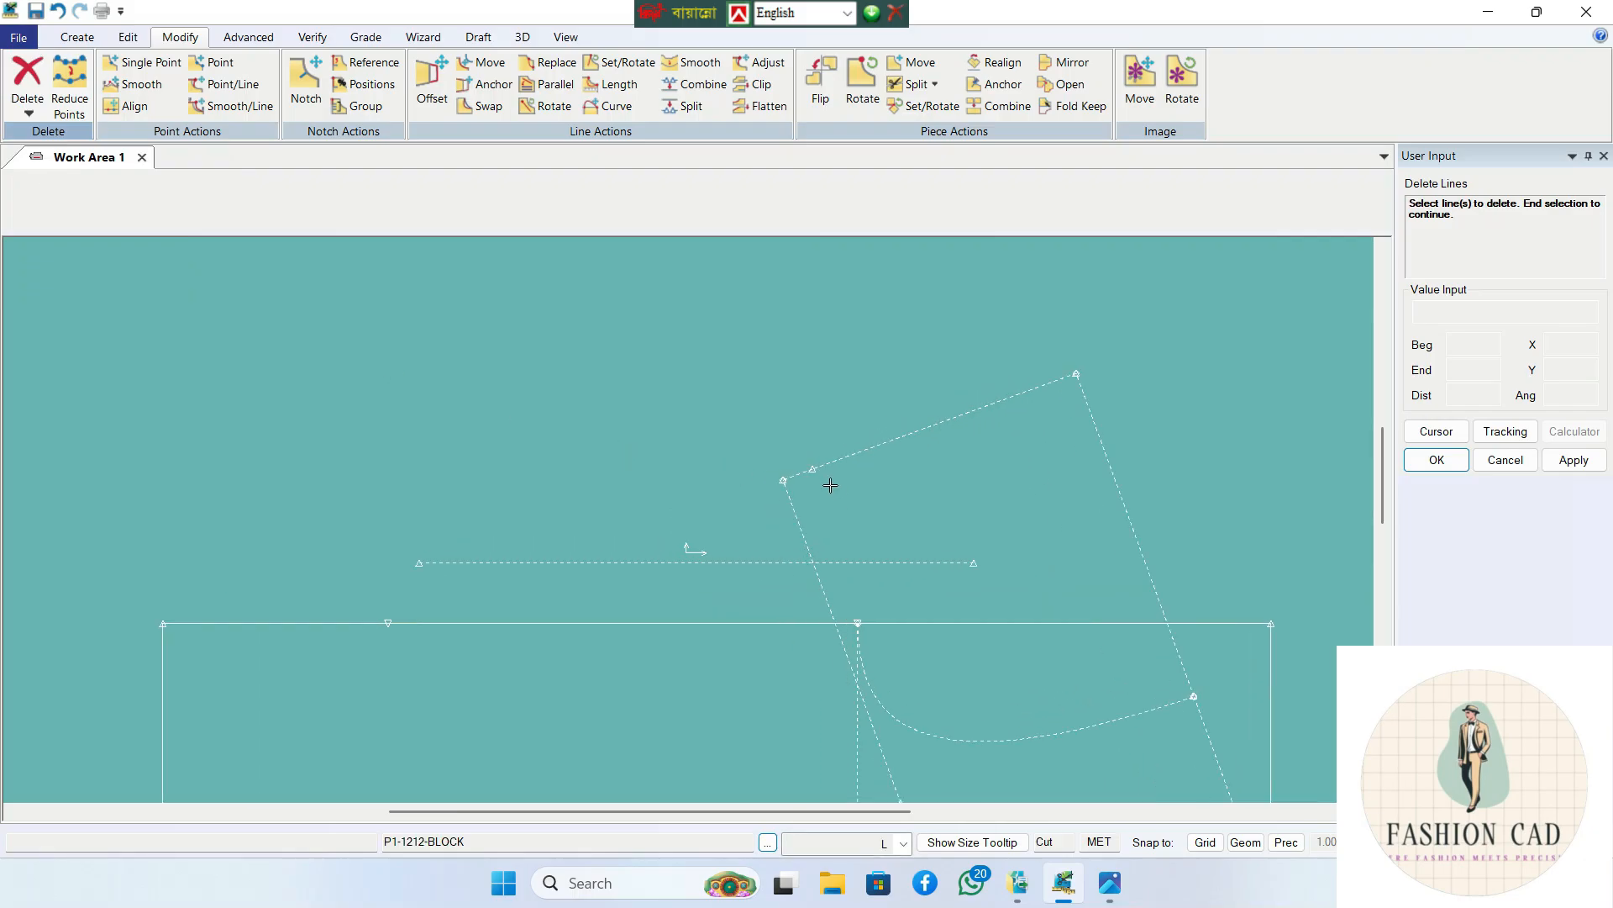
right_click(777, 449)
scroll(716, 402, down, 2)
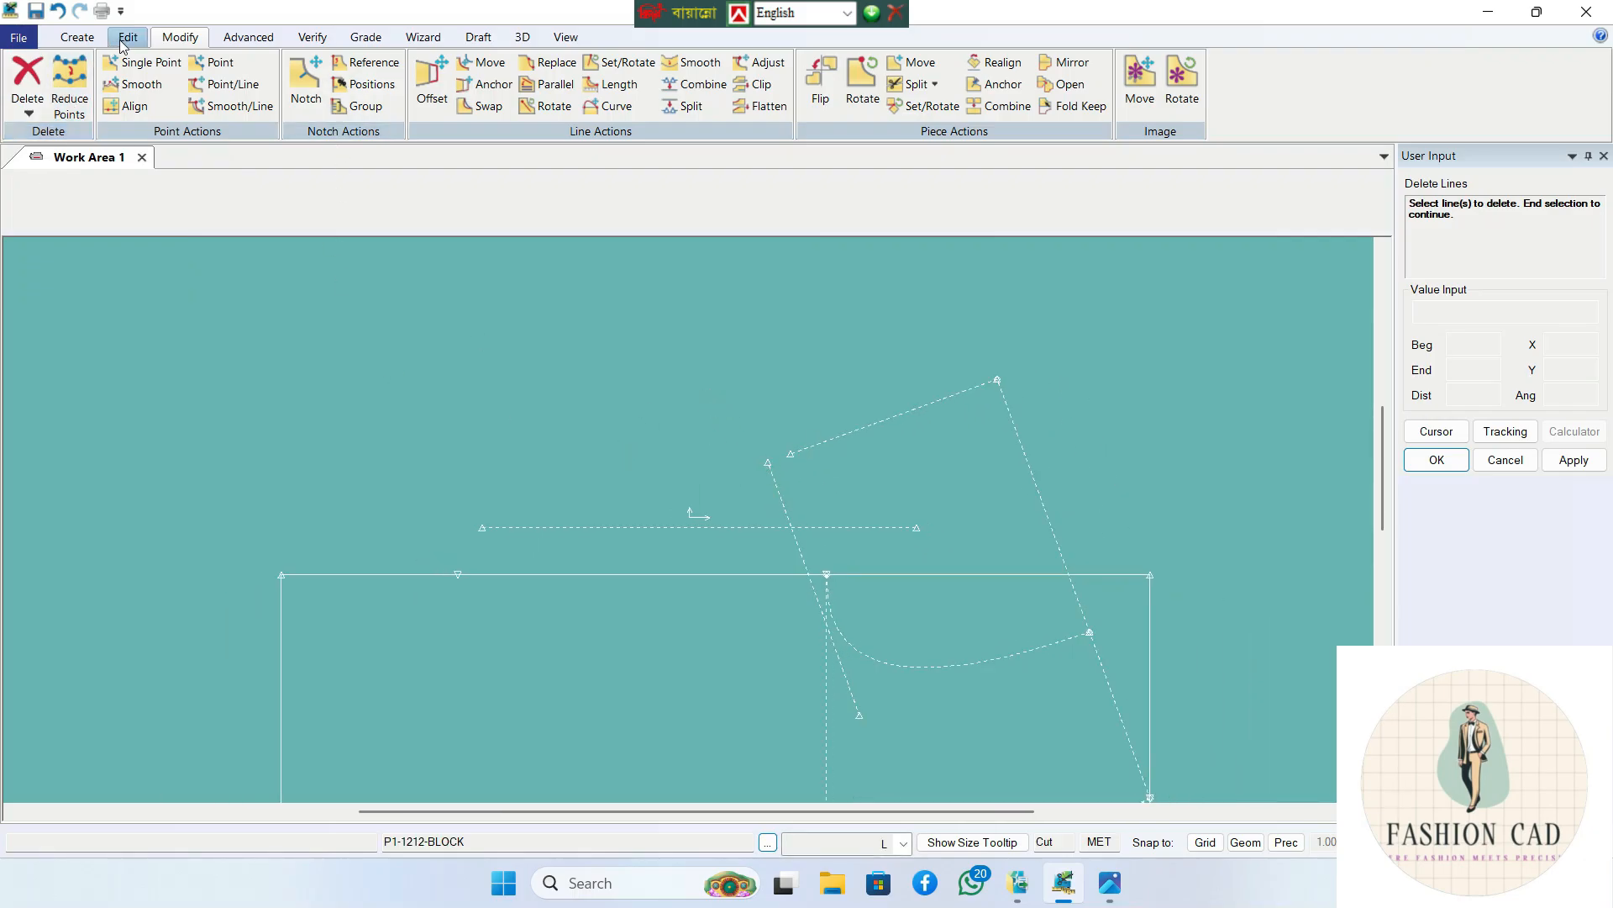
- Start the Modify Curve command for reshaping a line by its points
click(611, 106)
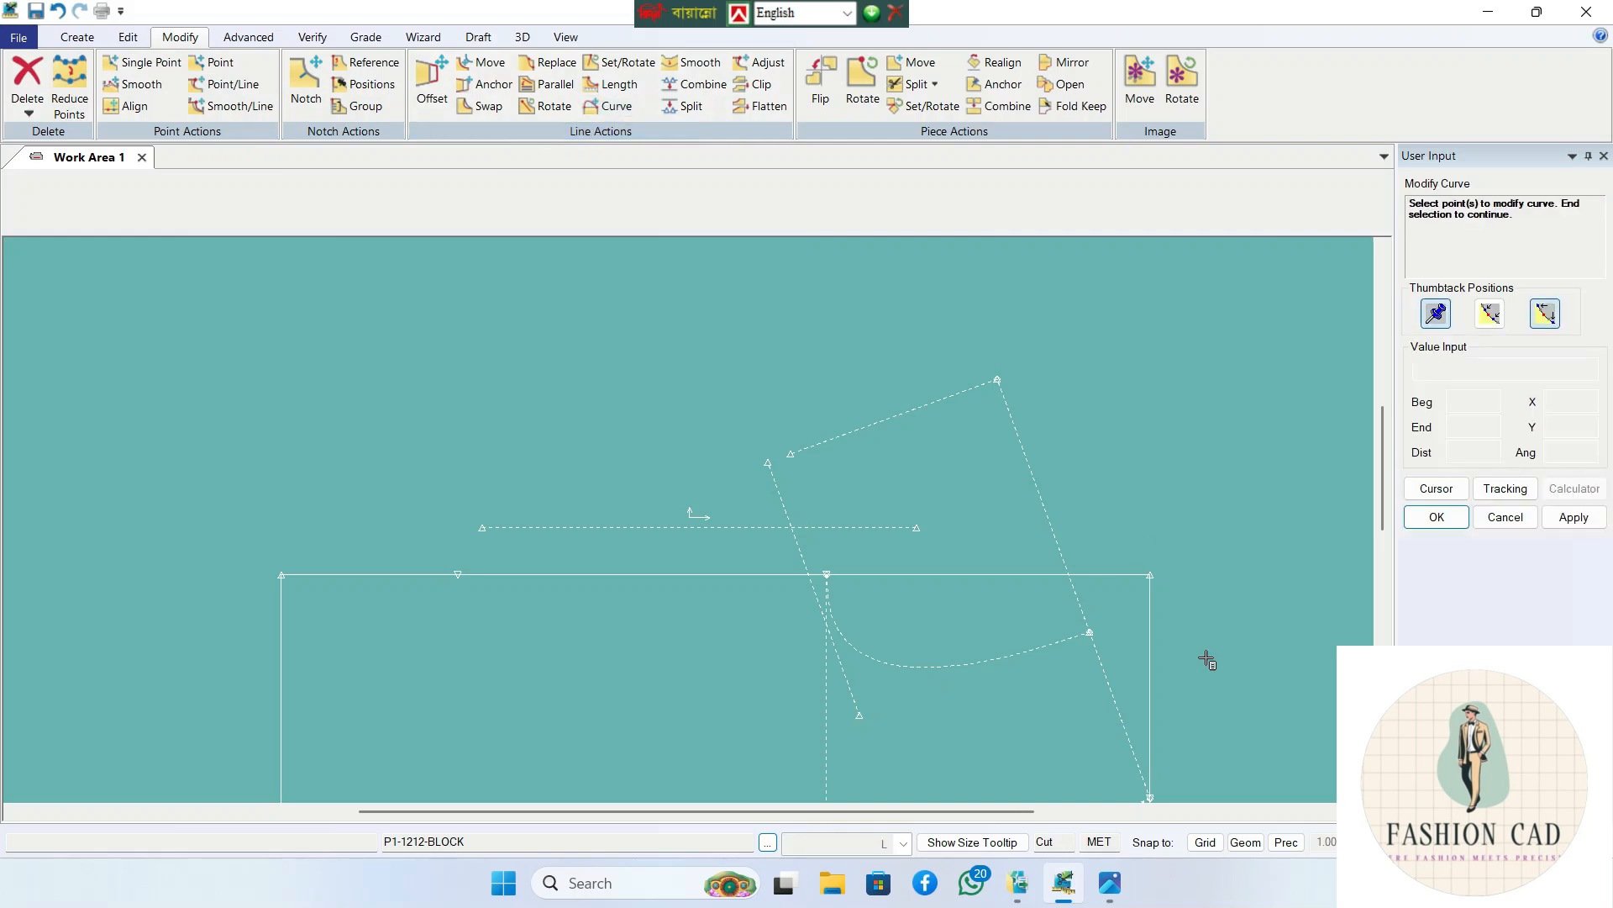
- Turn on geometry snapping and try to move the short slanted line's upper end onto the open end of the upper dashed line
click(1245, 842)
click(774, 462)
right_click(814, 471)
click(815, 473)
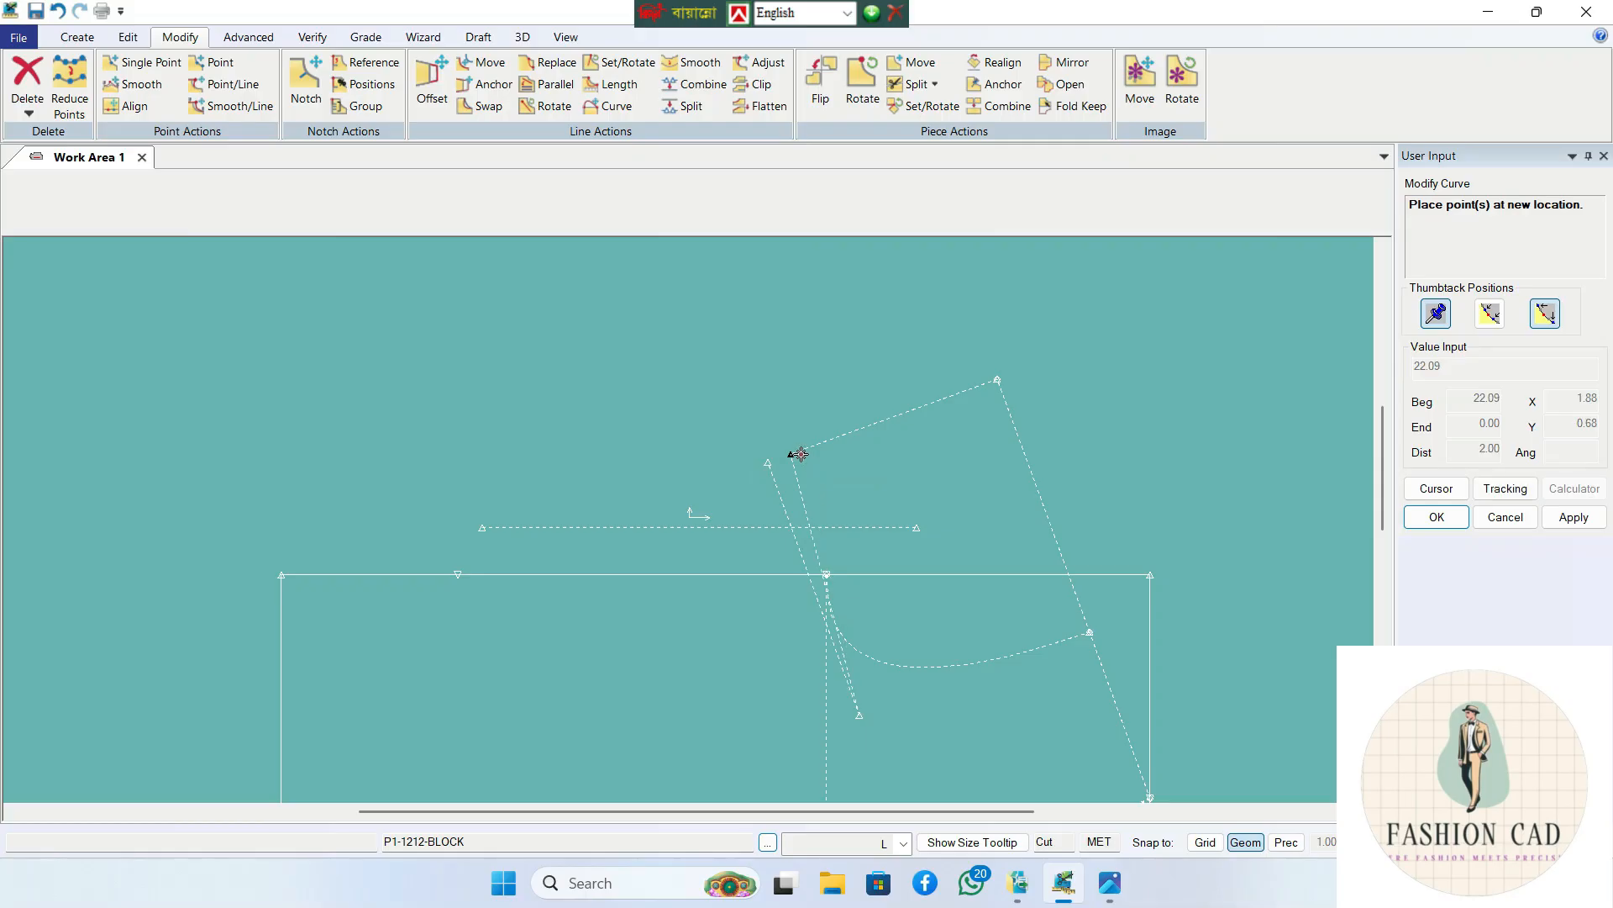
click(796, 454)
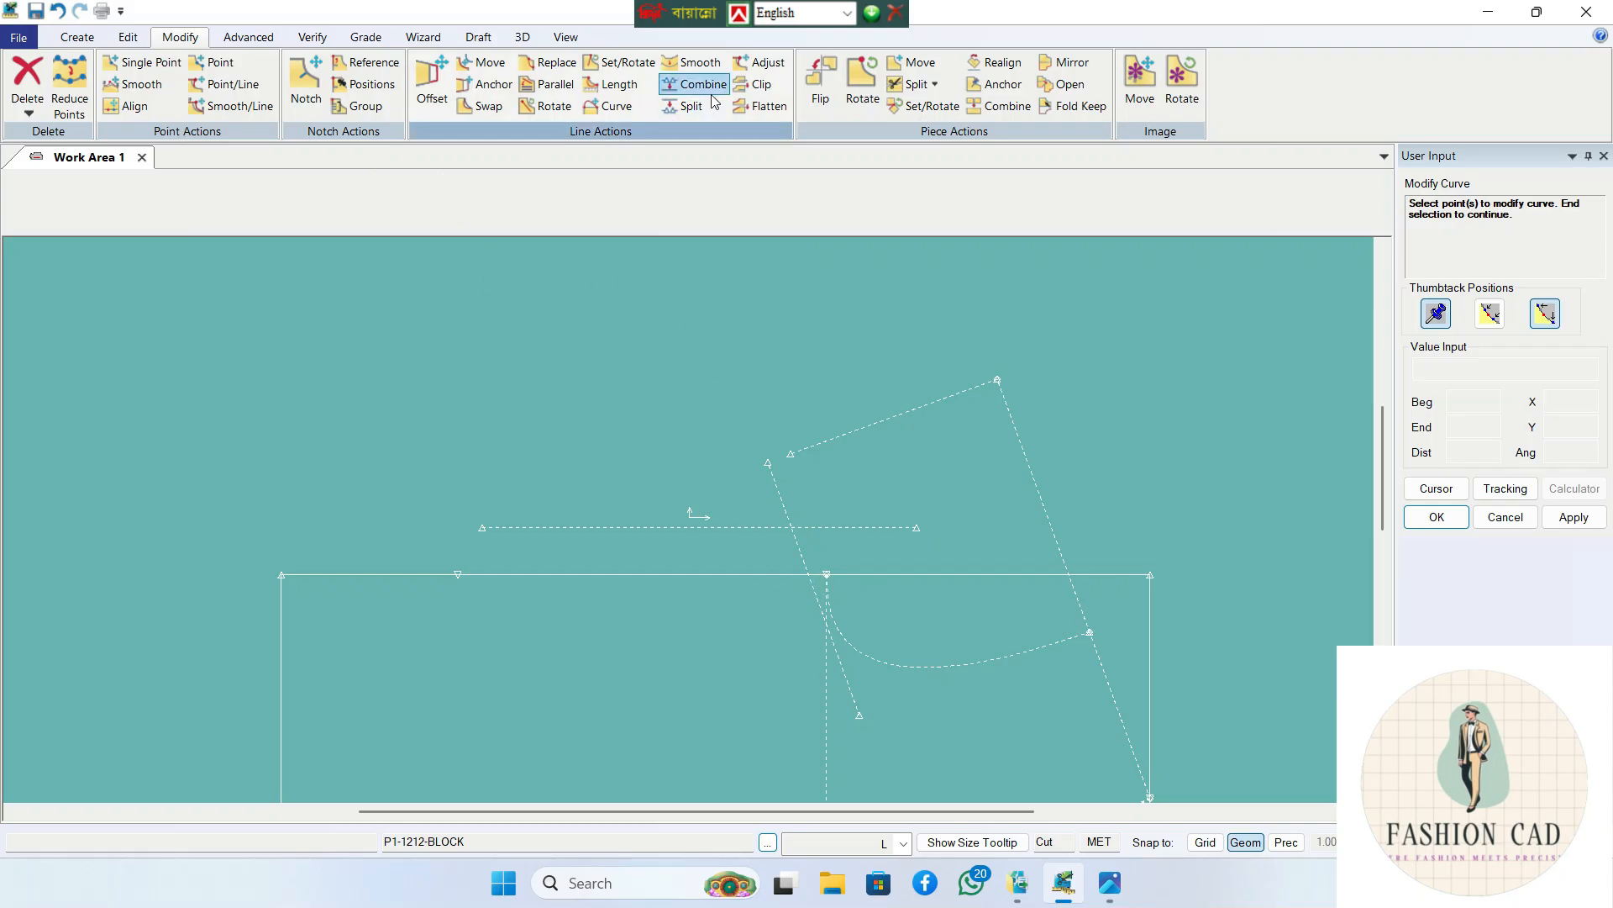
- Clip the short slanted line at the block's upper horizontal edge, keeping the part above it
click(761, 87)
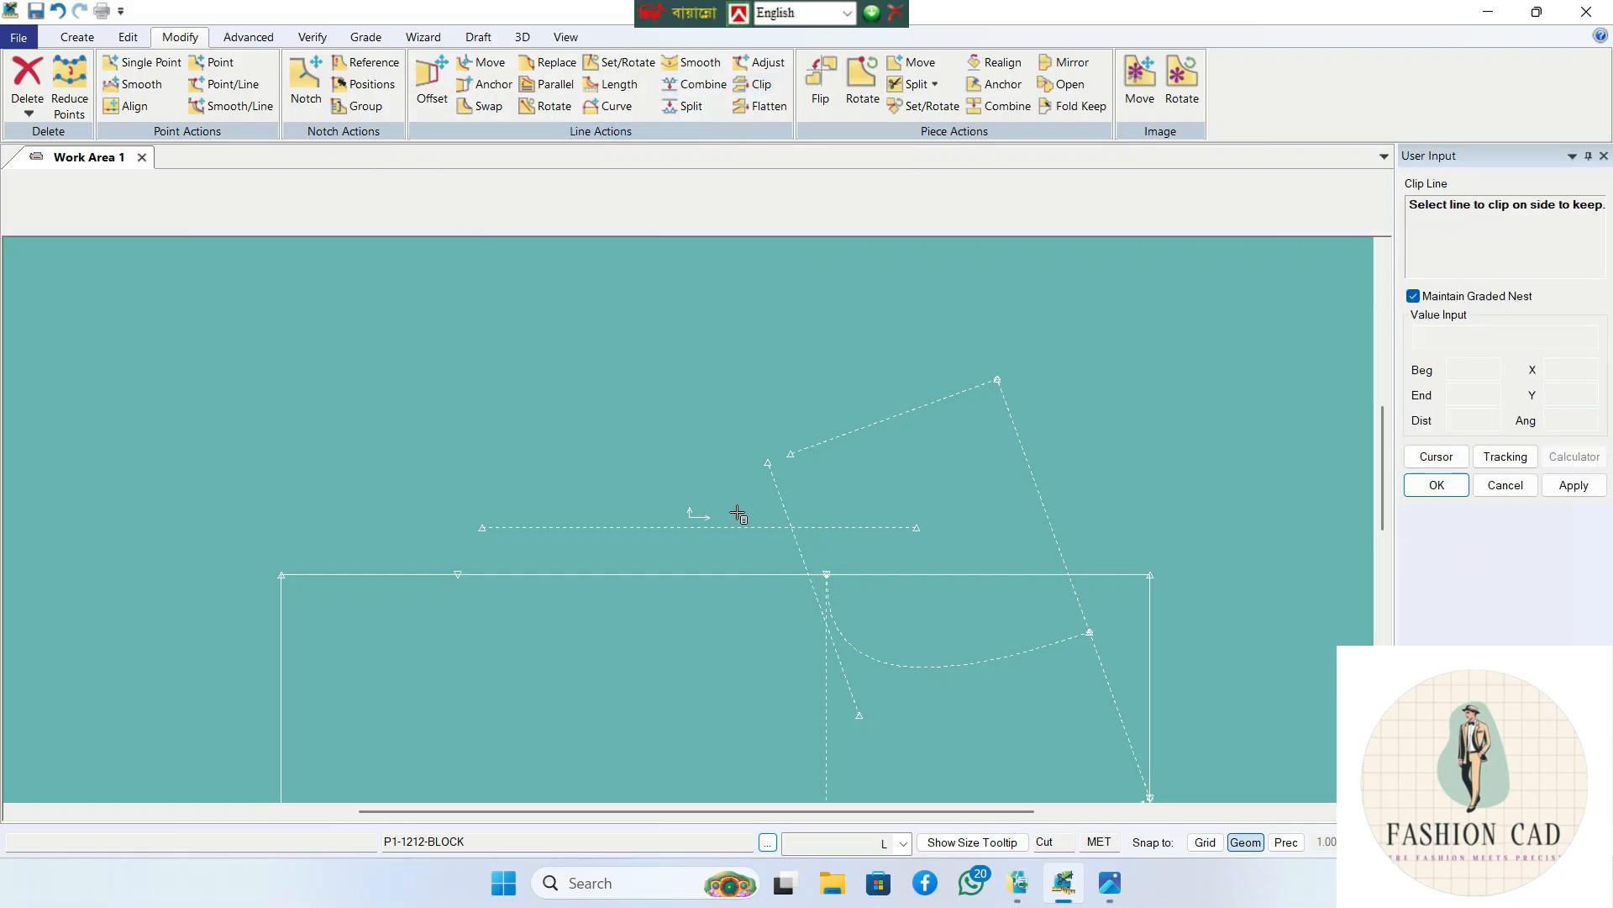
click(798, 549)
click(788, 575)
- Move the clipped line's upper end onto the open end of the upper dashed line with Modify Curve
click(622, 107)
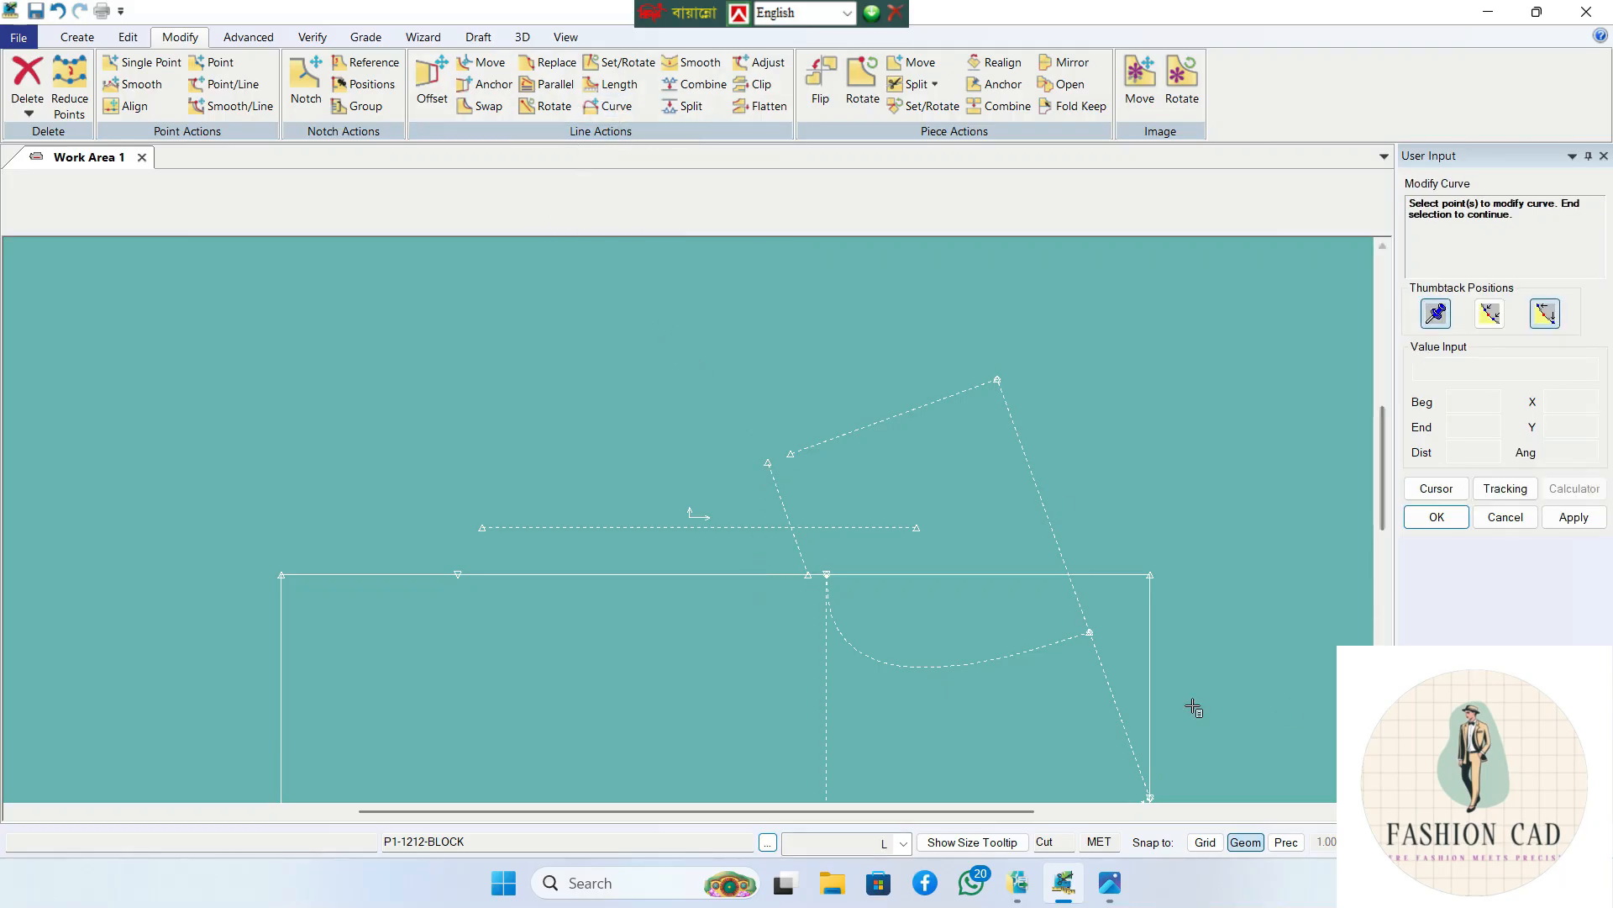
click(768, 461)
right_click(792, 476)
click(793, 479)
click(792, 455)
scroll(750, 555, up, 2)
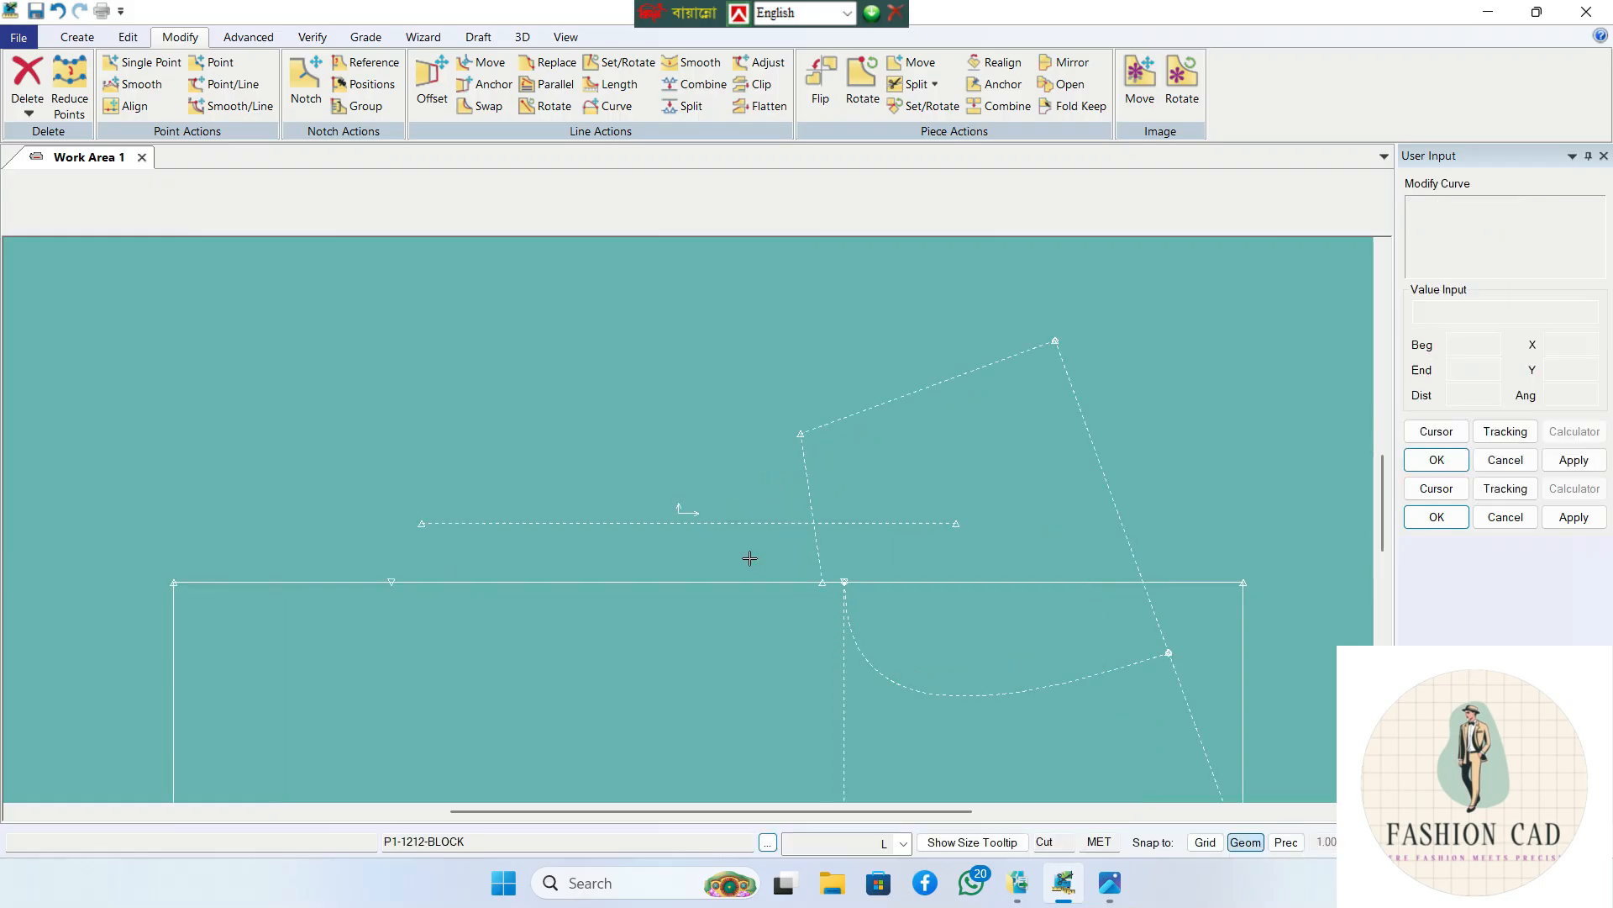
scroll(749, 565, down, 1)
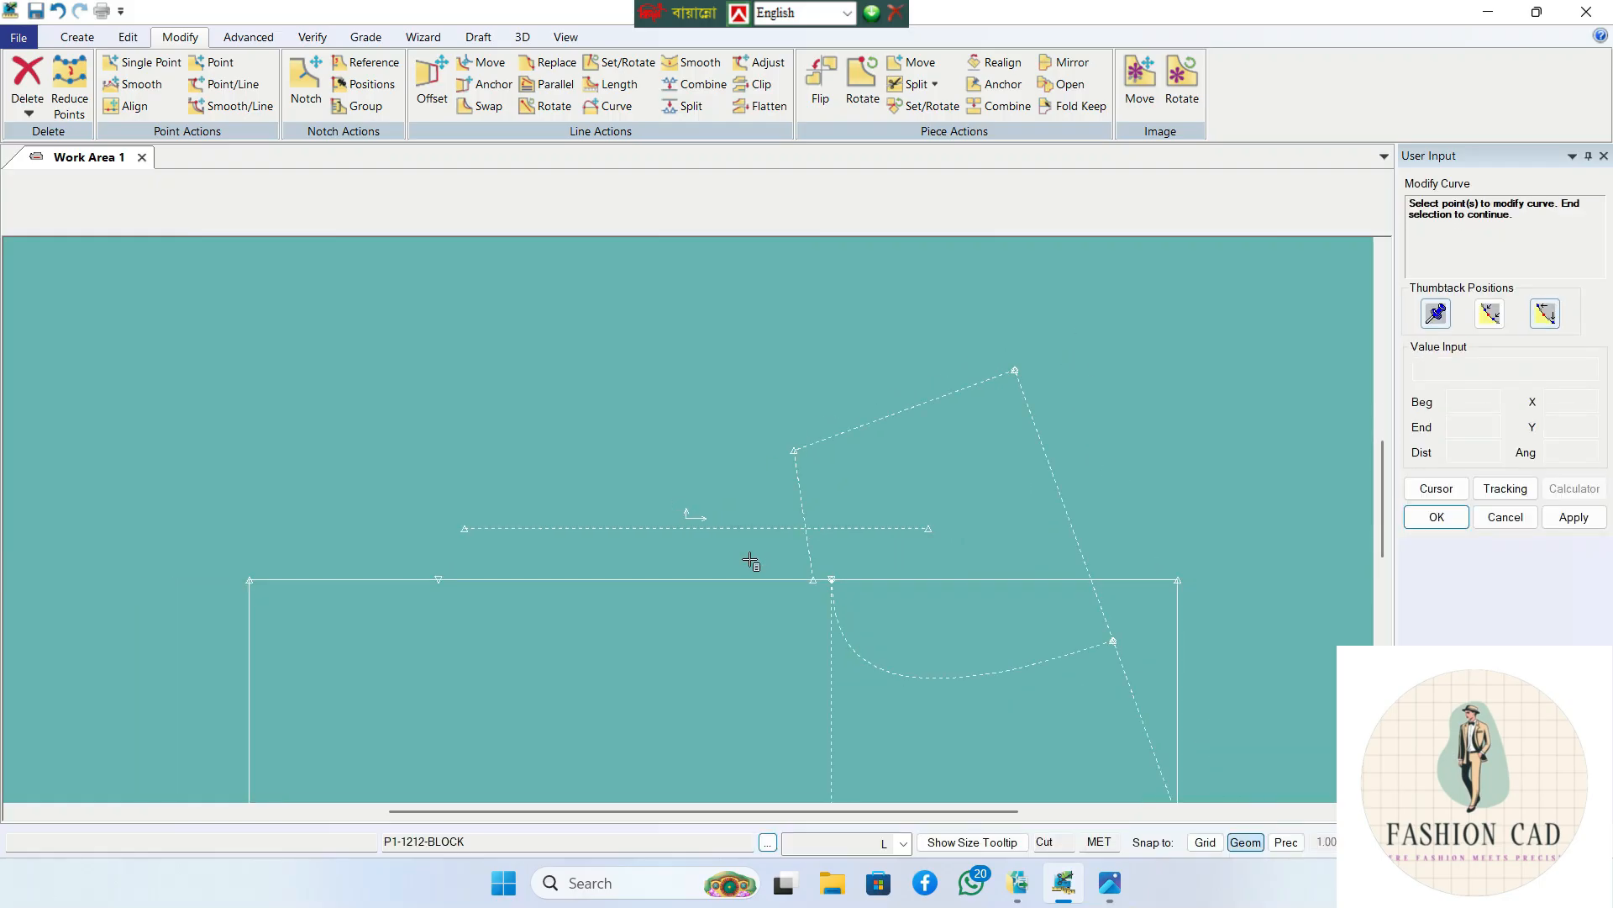
- Draw a 2-Point Line from the clipped line's lower end to the curve's end on the long slanted line
click(80, 37)
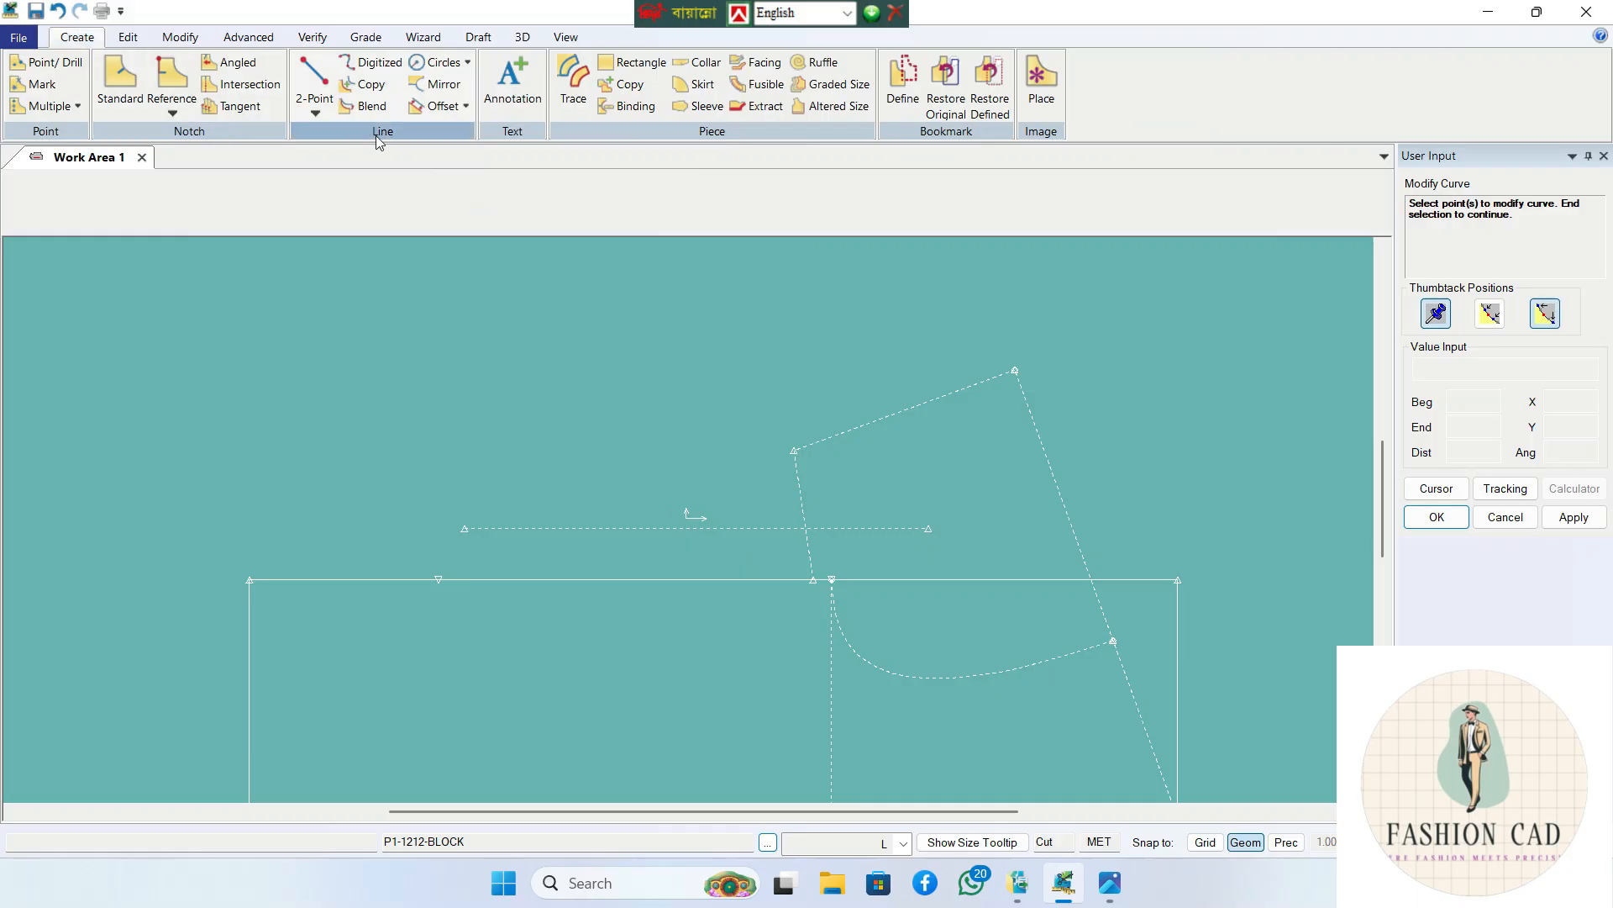
click(314, 74)
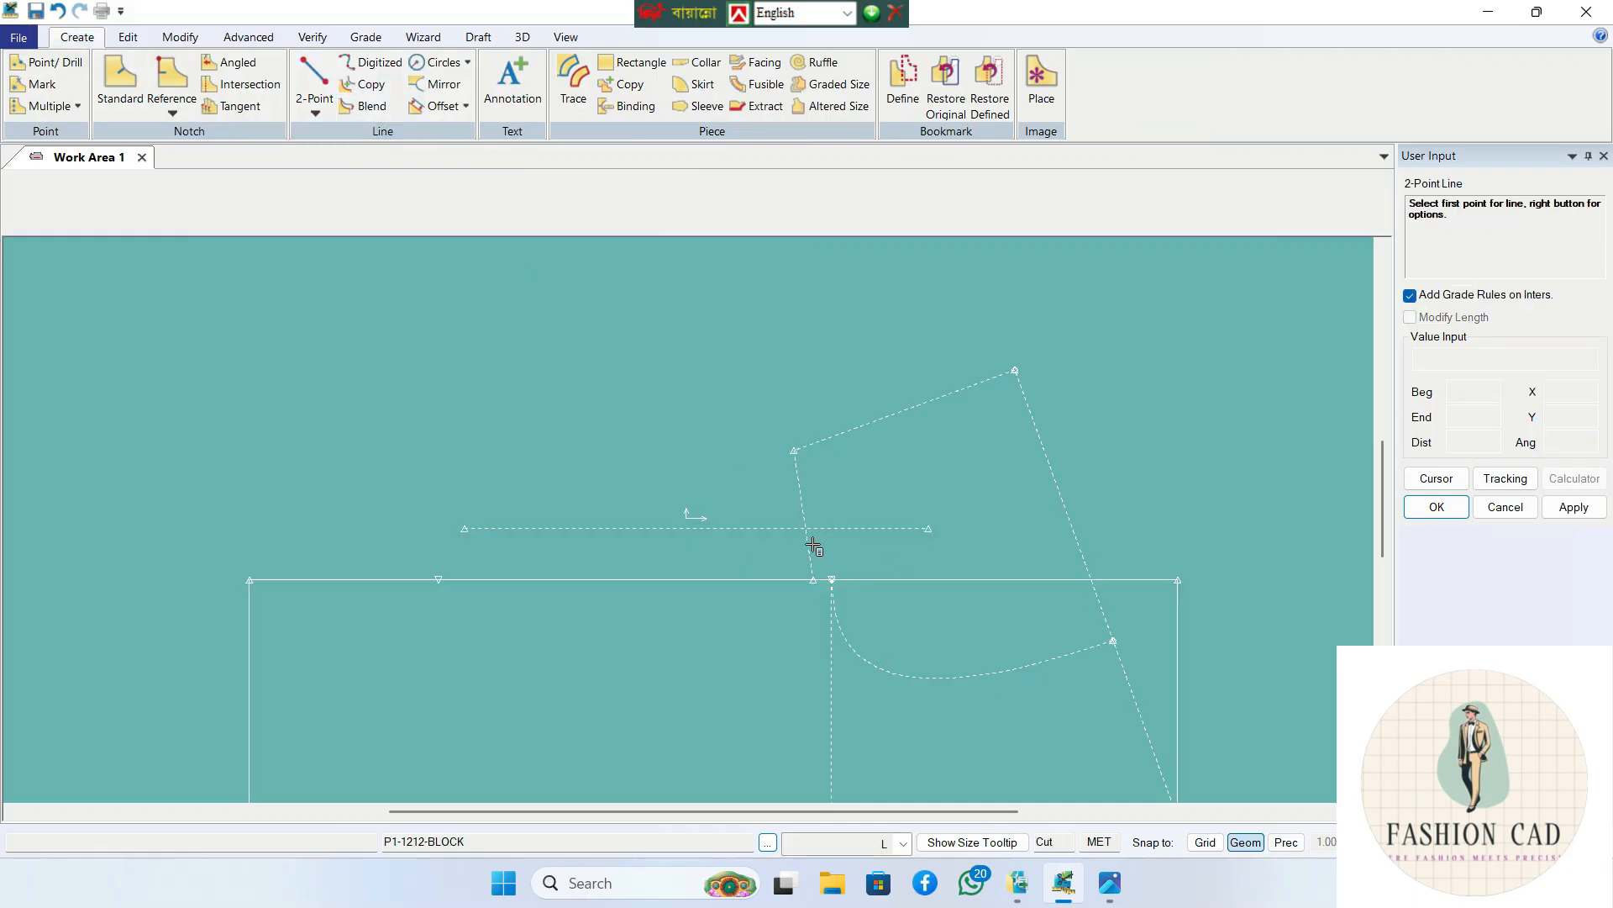
click(831, 579)
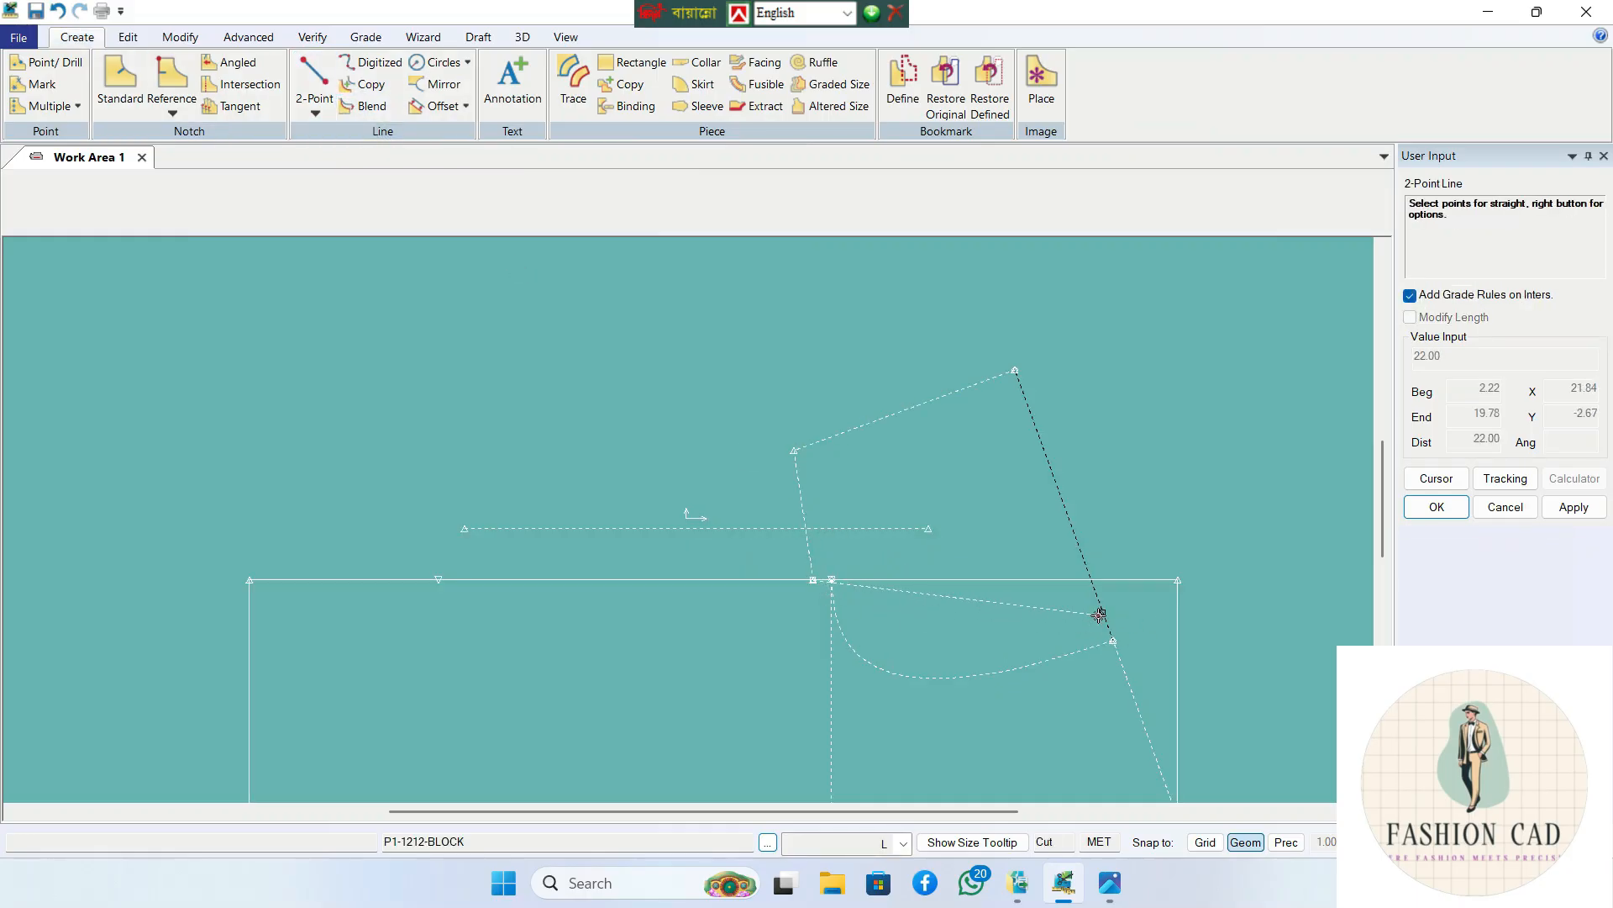
click(1113, 641)
scroll(942, 675, up, 1)
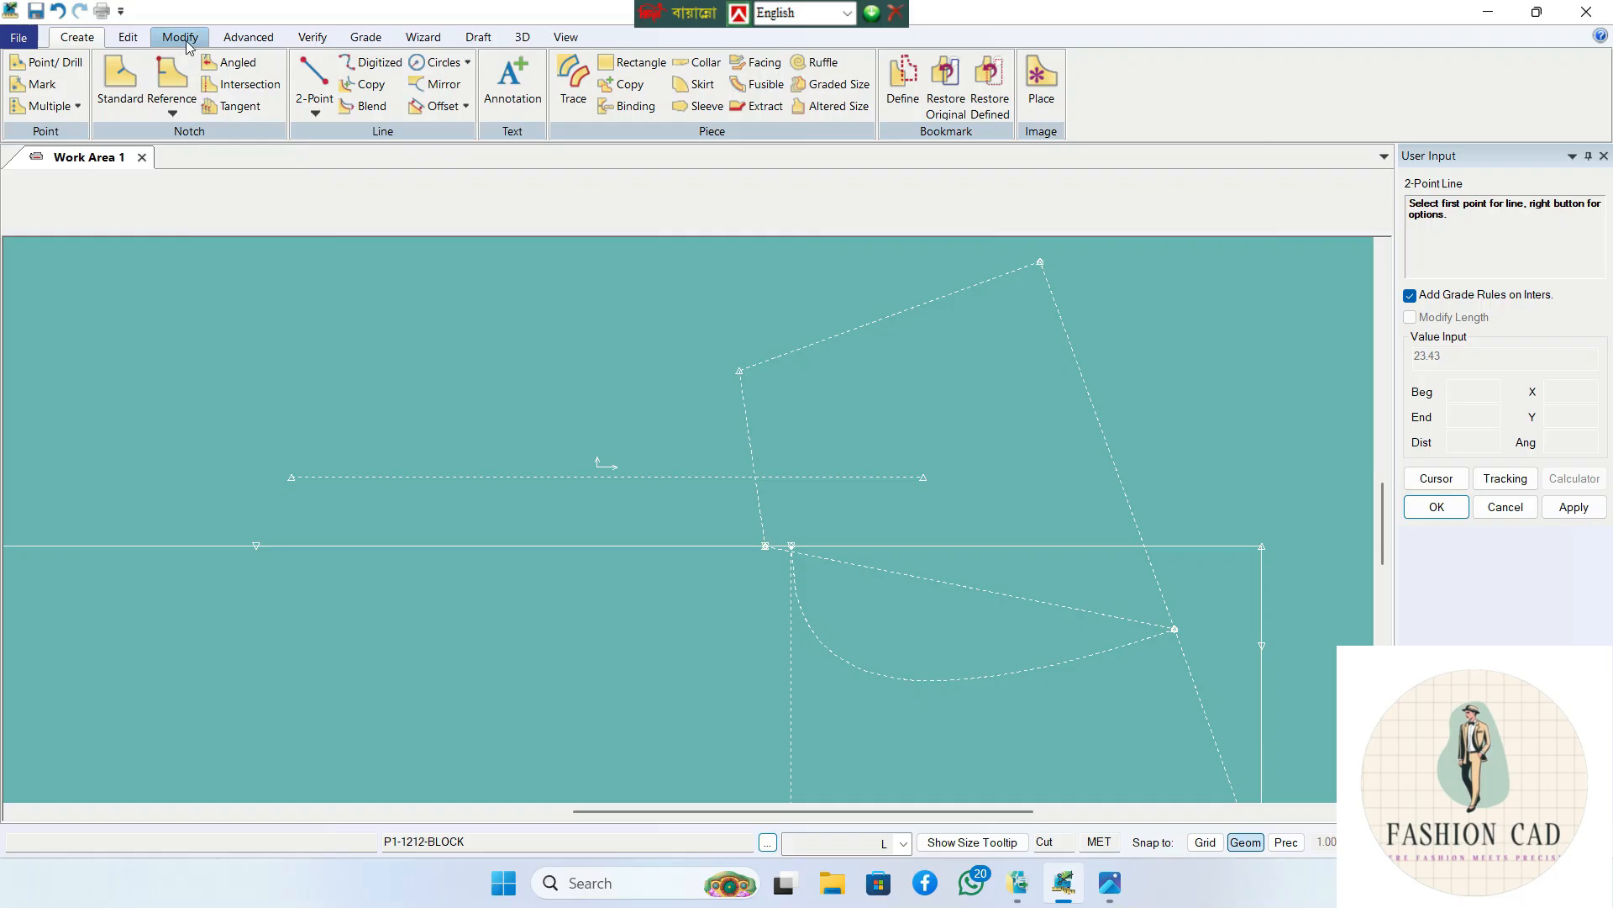
- Measure the existing curve's graded line length and enlarge the results window to show every size
click(357, 39)
click(1089, 80)
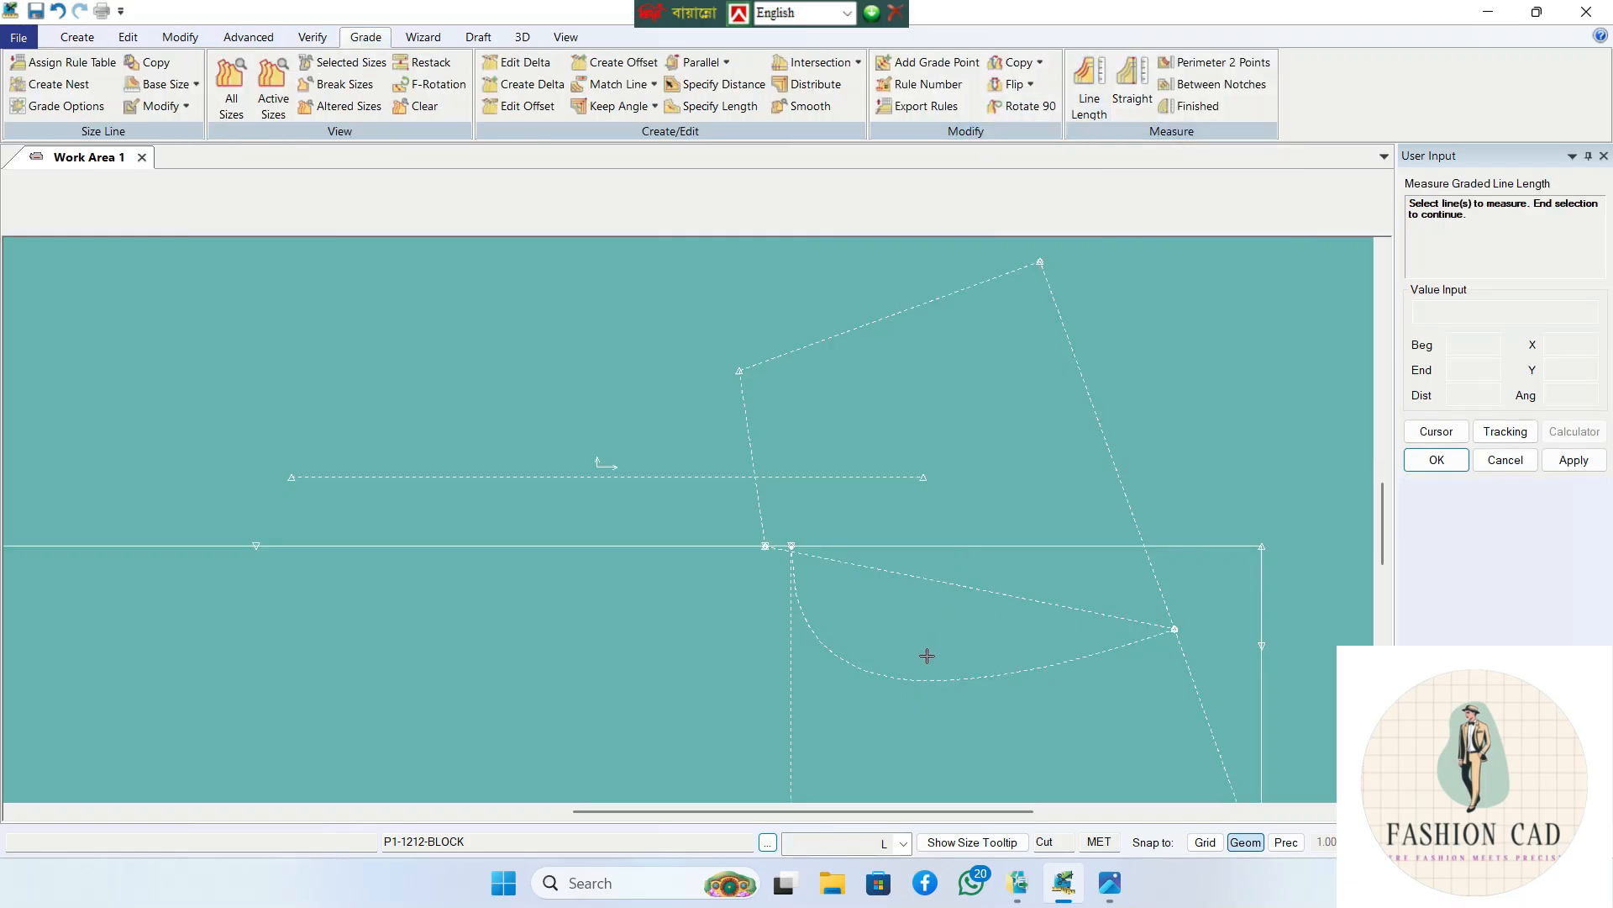
right_click(930, 626)
click(932, 627)
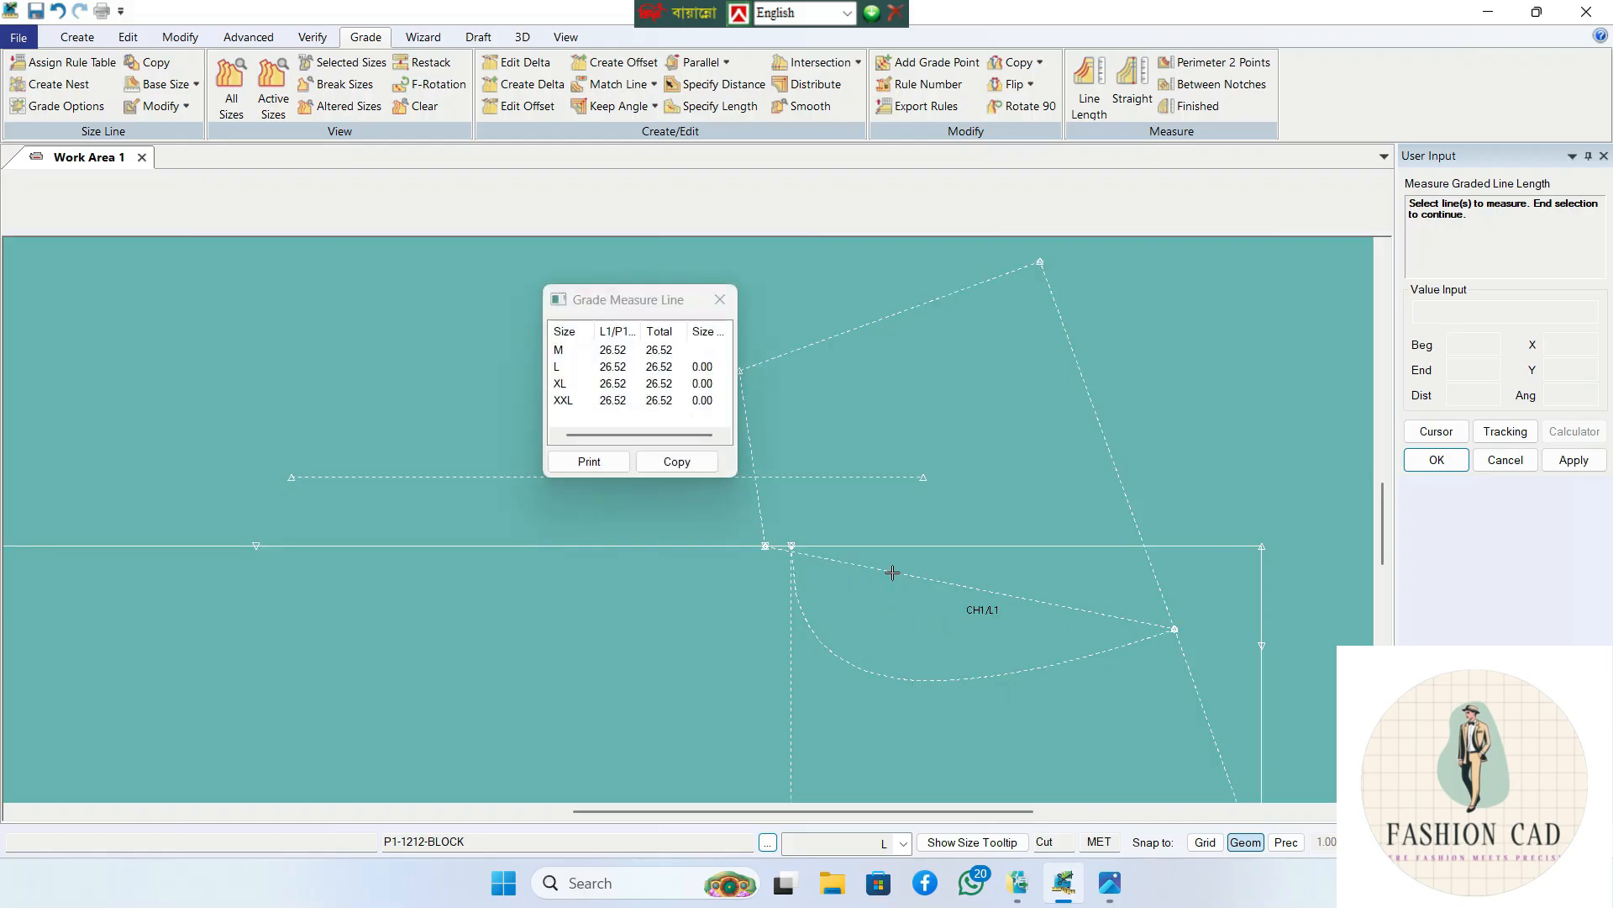
drag(636, 286, 511, 320)
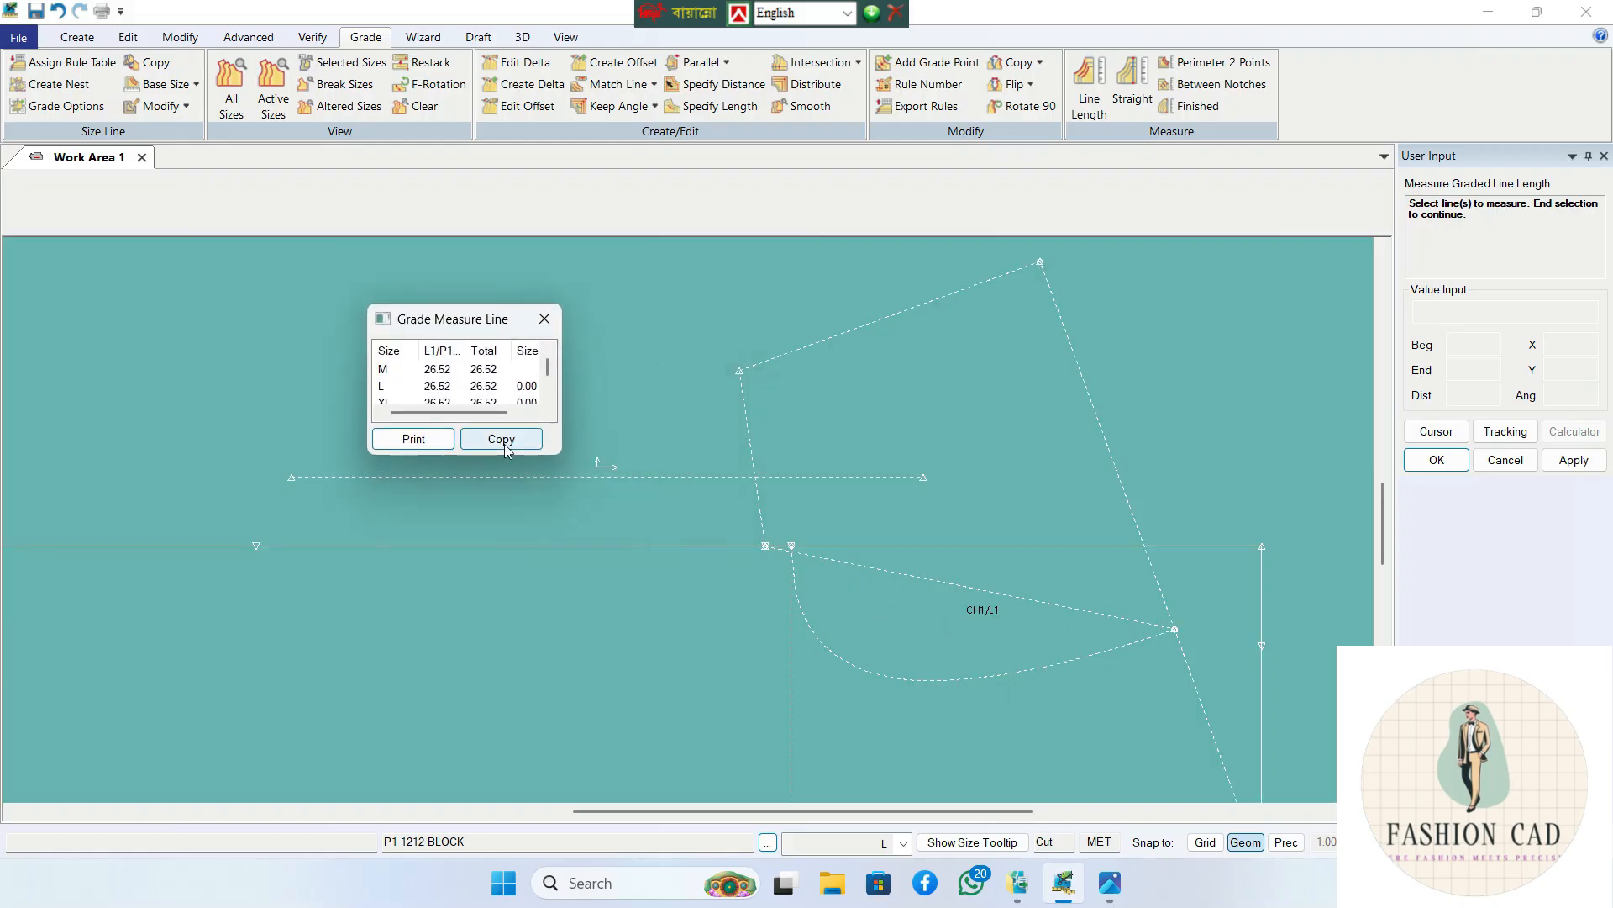
drag(469, 454, 469, 500)
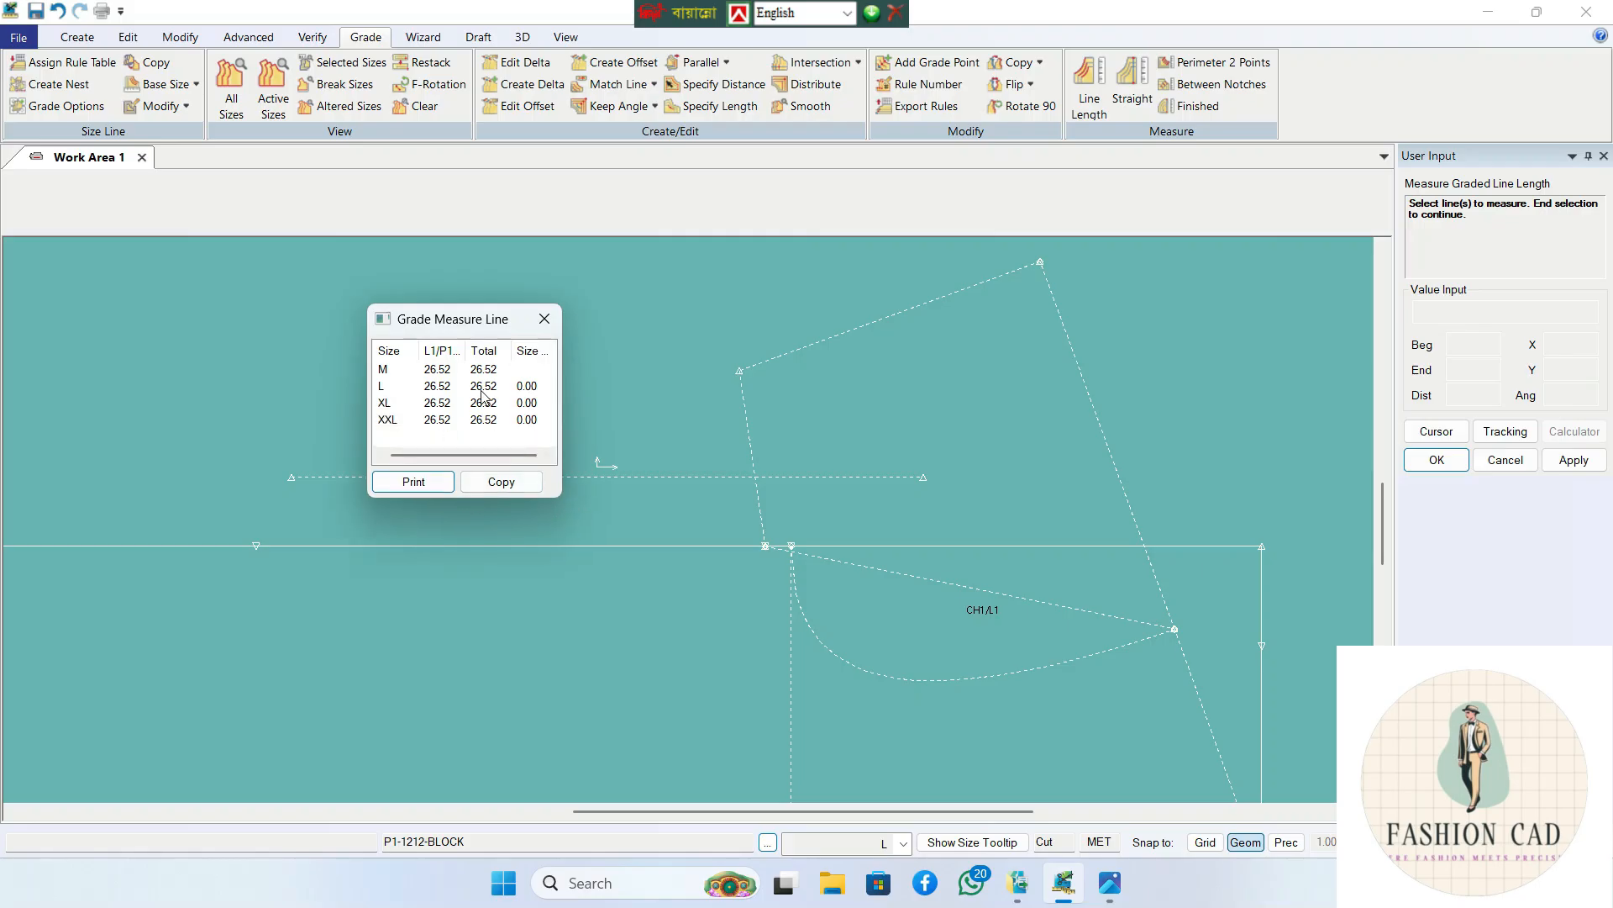
- Measure the new straight line's graded length for comparison with the curve, closing both results windows and ending the command
click(974, 590)
right_click(988, 573)
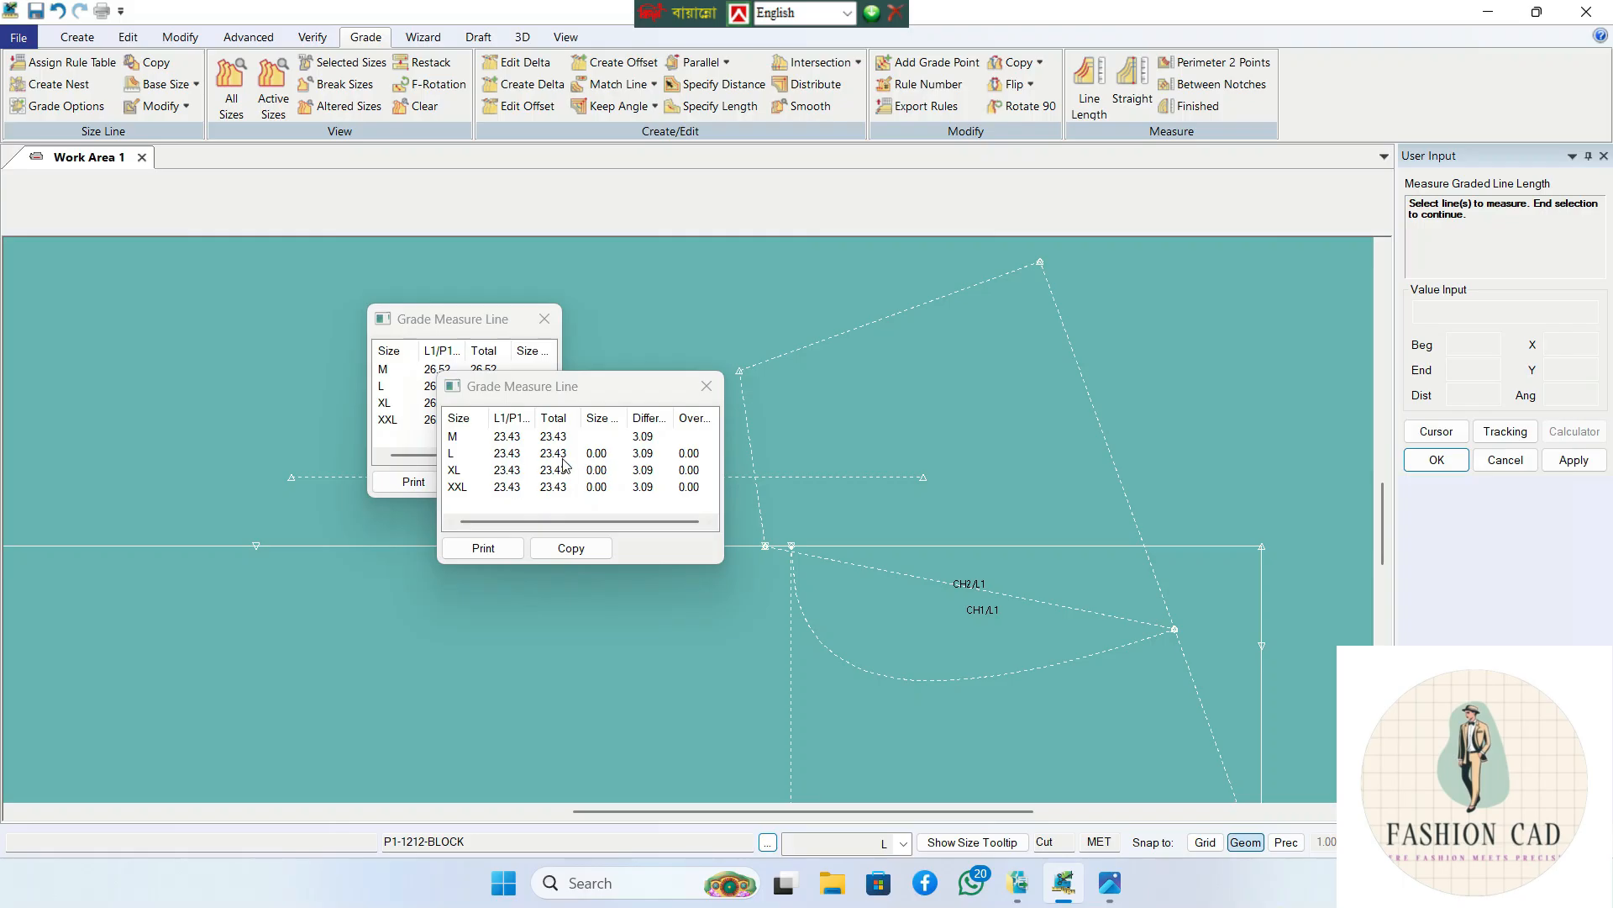
click(706, 386)
click(545, 318)
scroll(624, 393, down, 1)
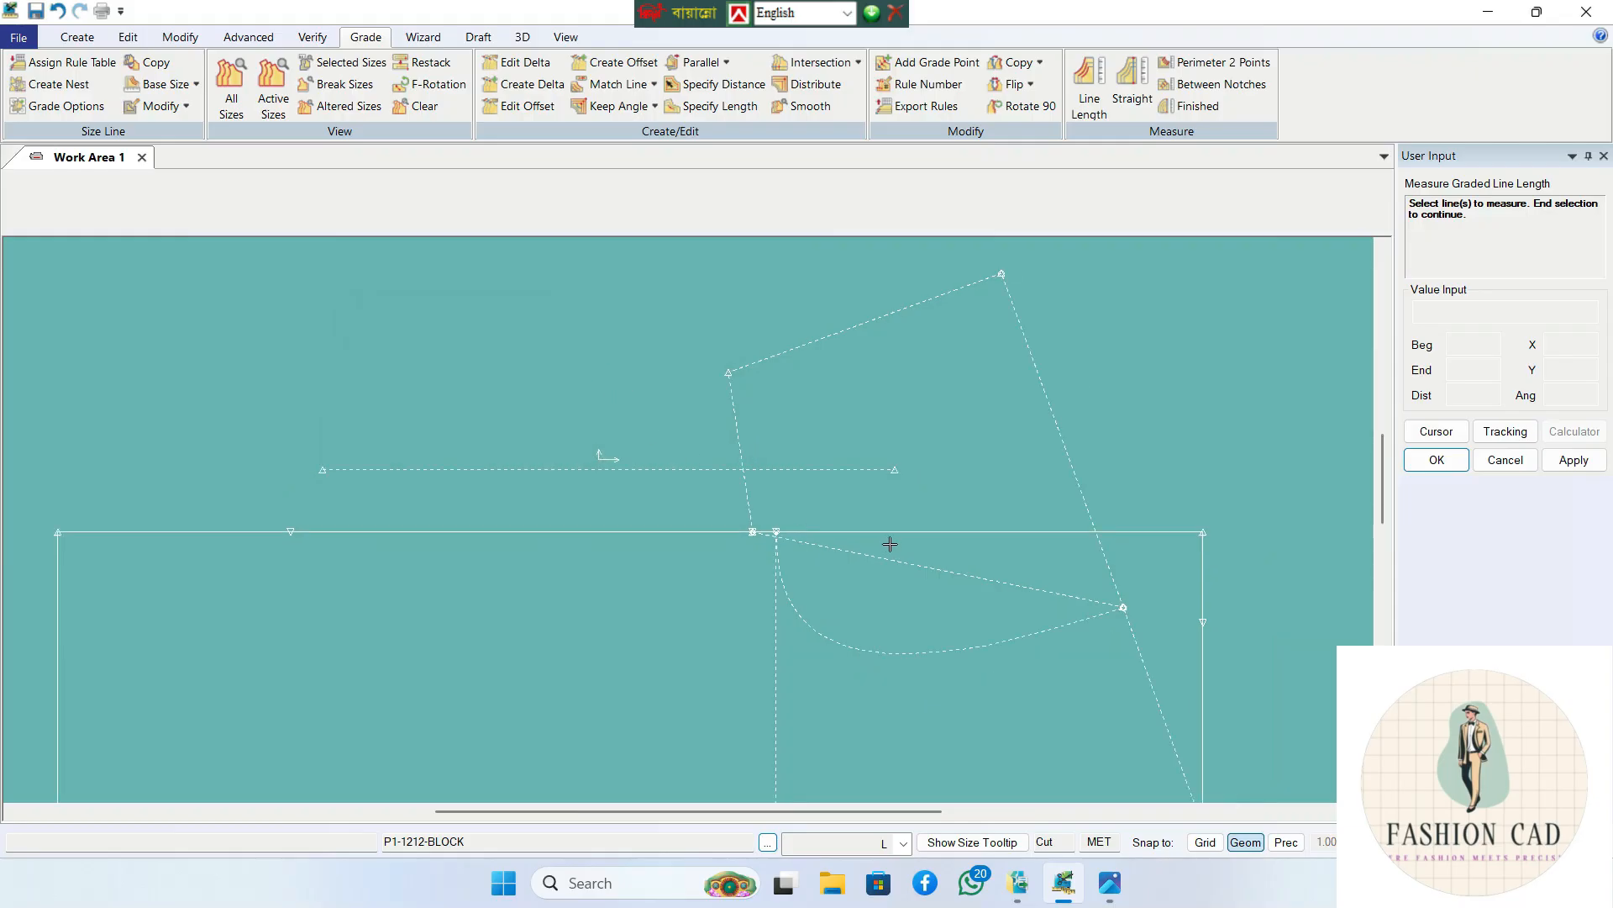
right_click(944, 351)
click(944, 360)
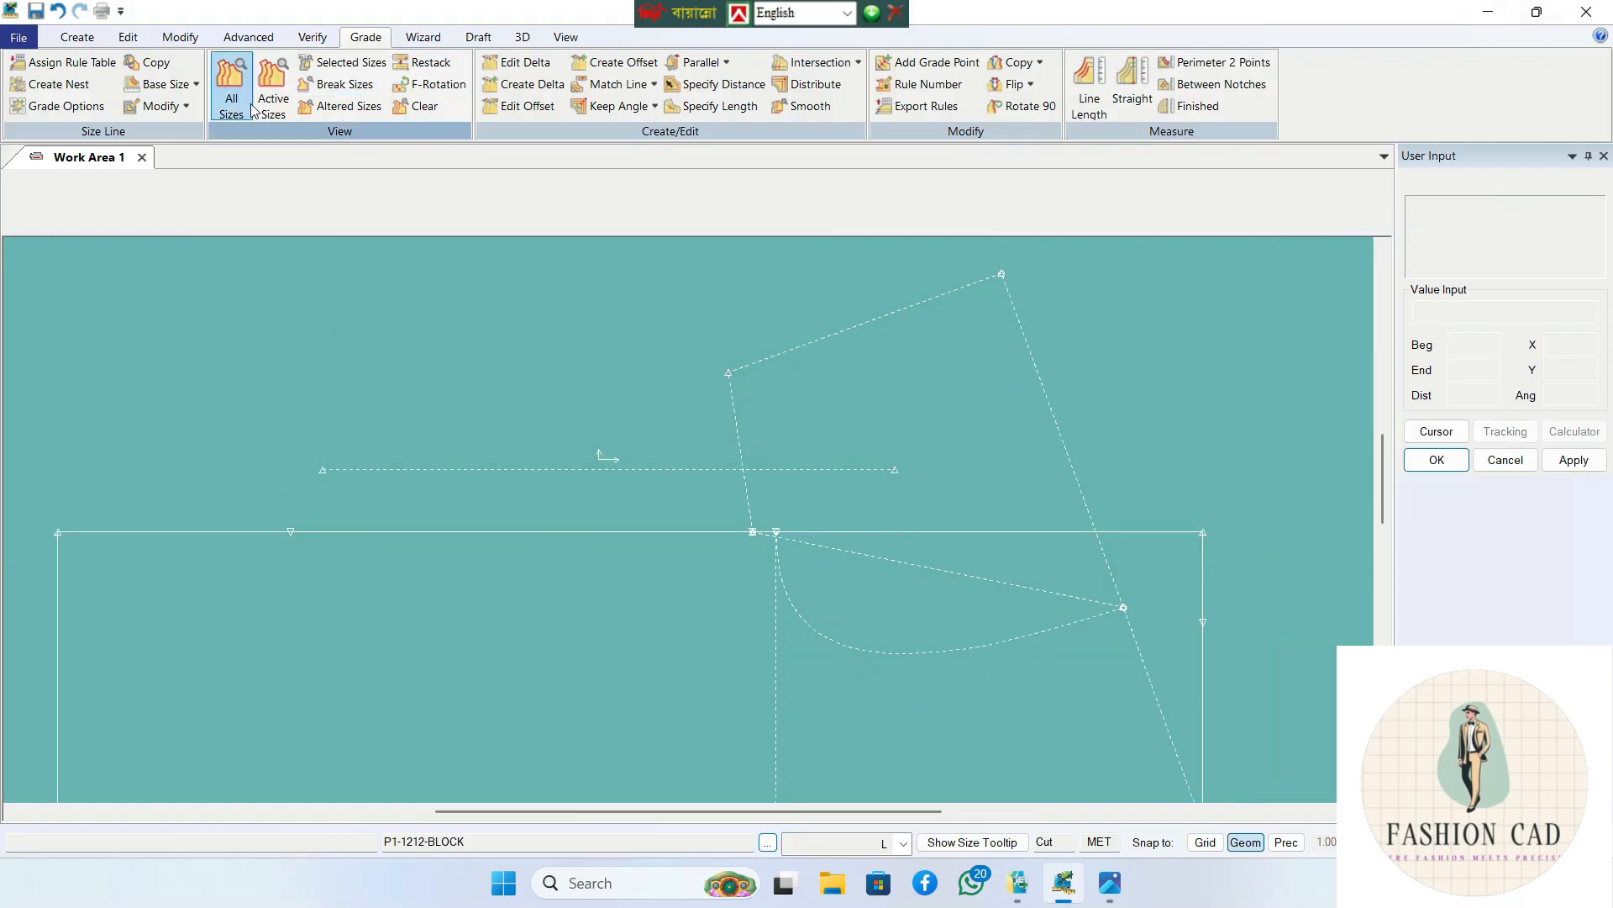
- Add 3 evenly spaced drill points along the new straight line, with no points at its ends
click(77, 38)
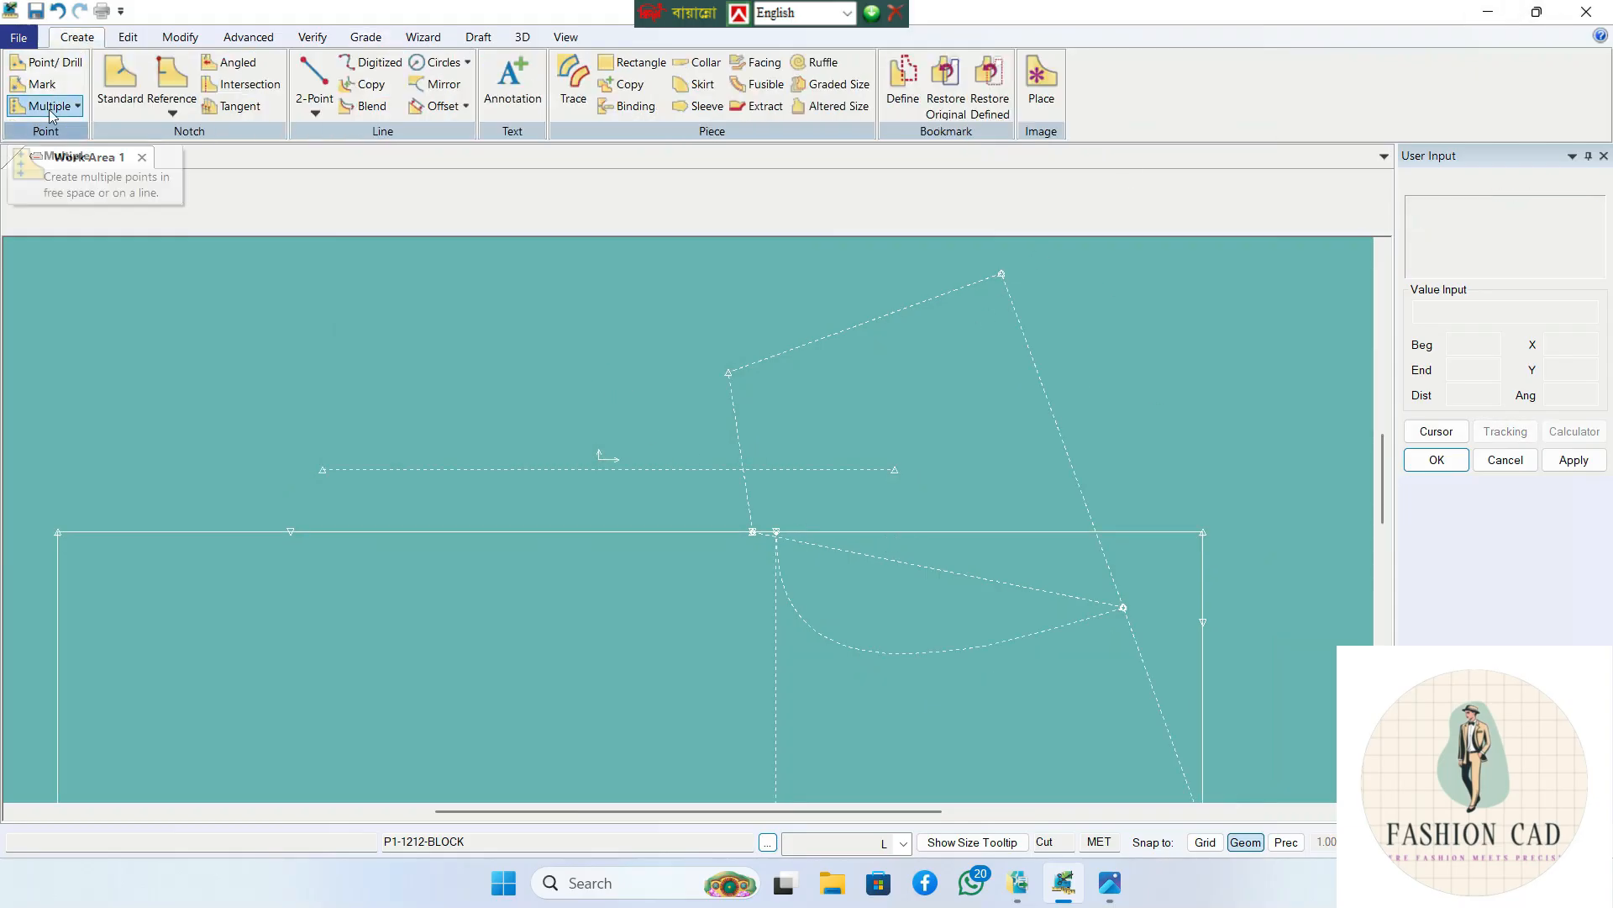
click(78, 107)
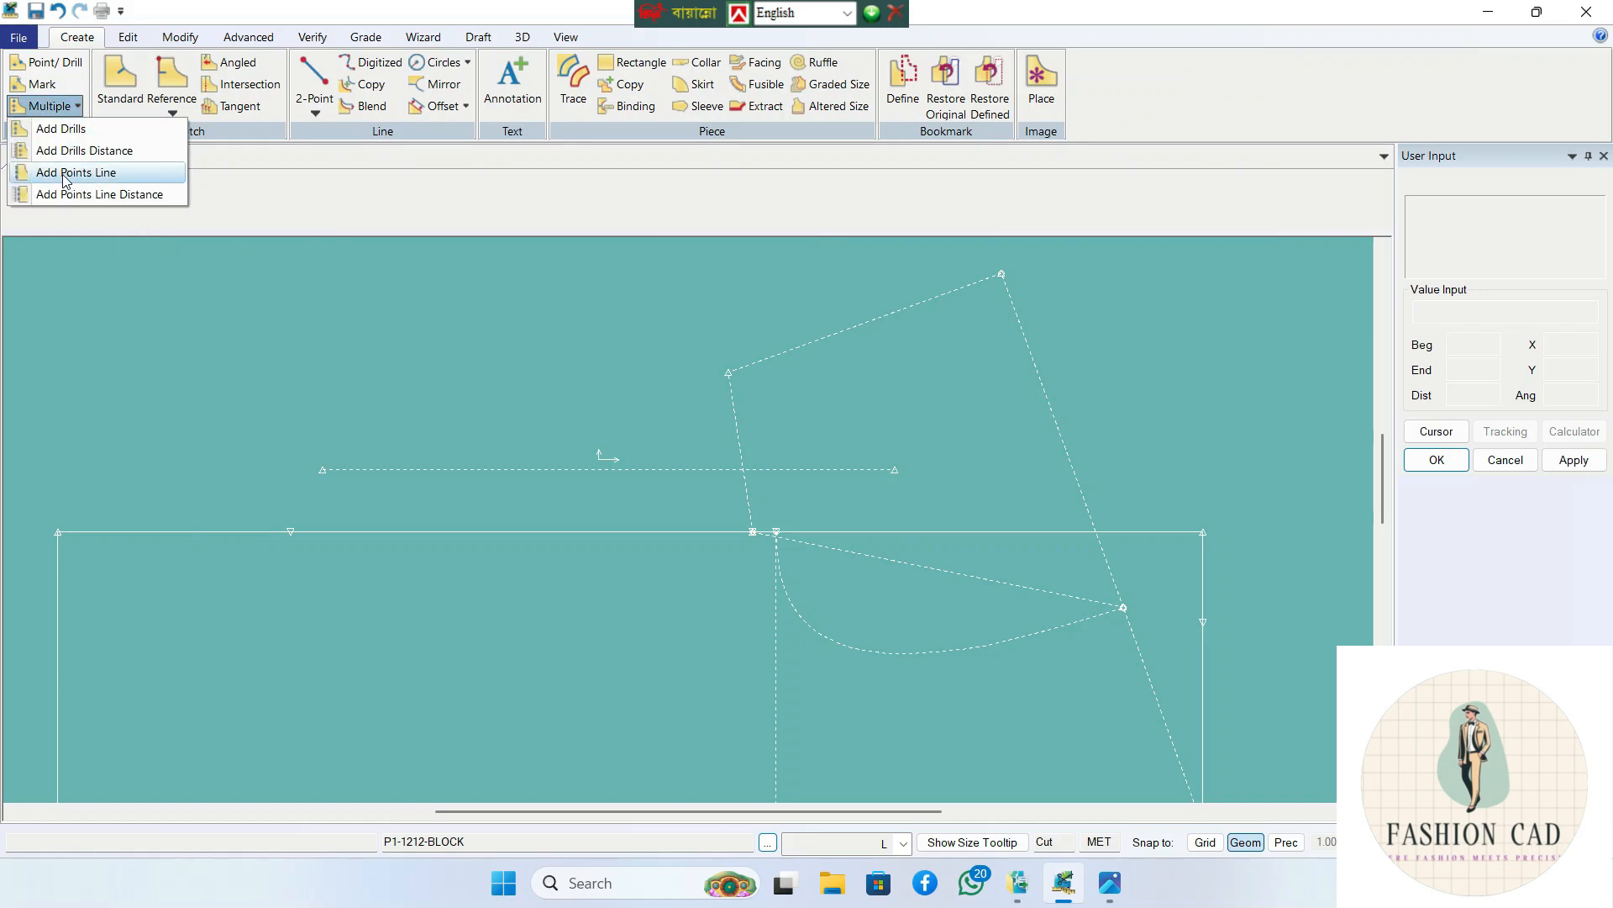
click(89, 172)
click(850, 555)
right_click(878, 507)
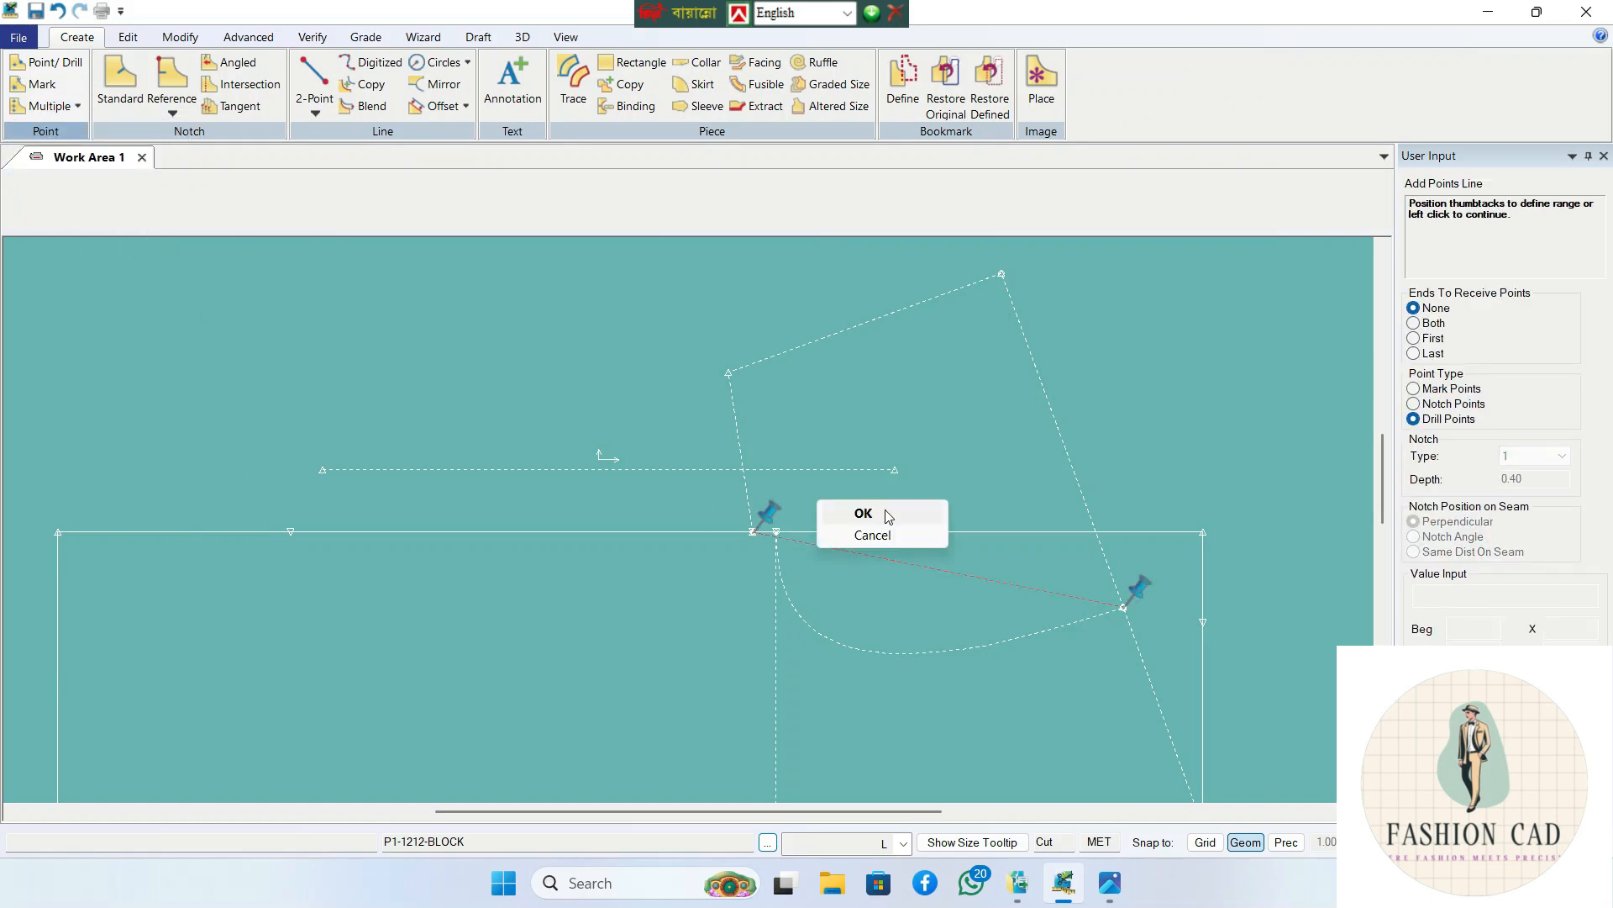
click(886, 510)
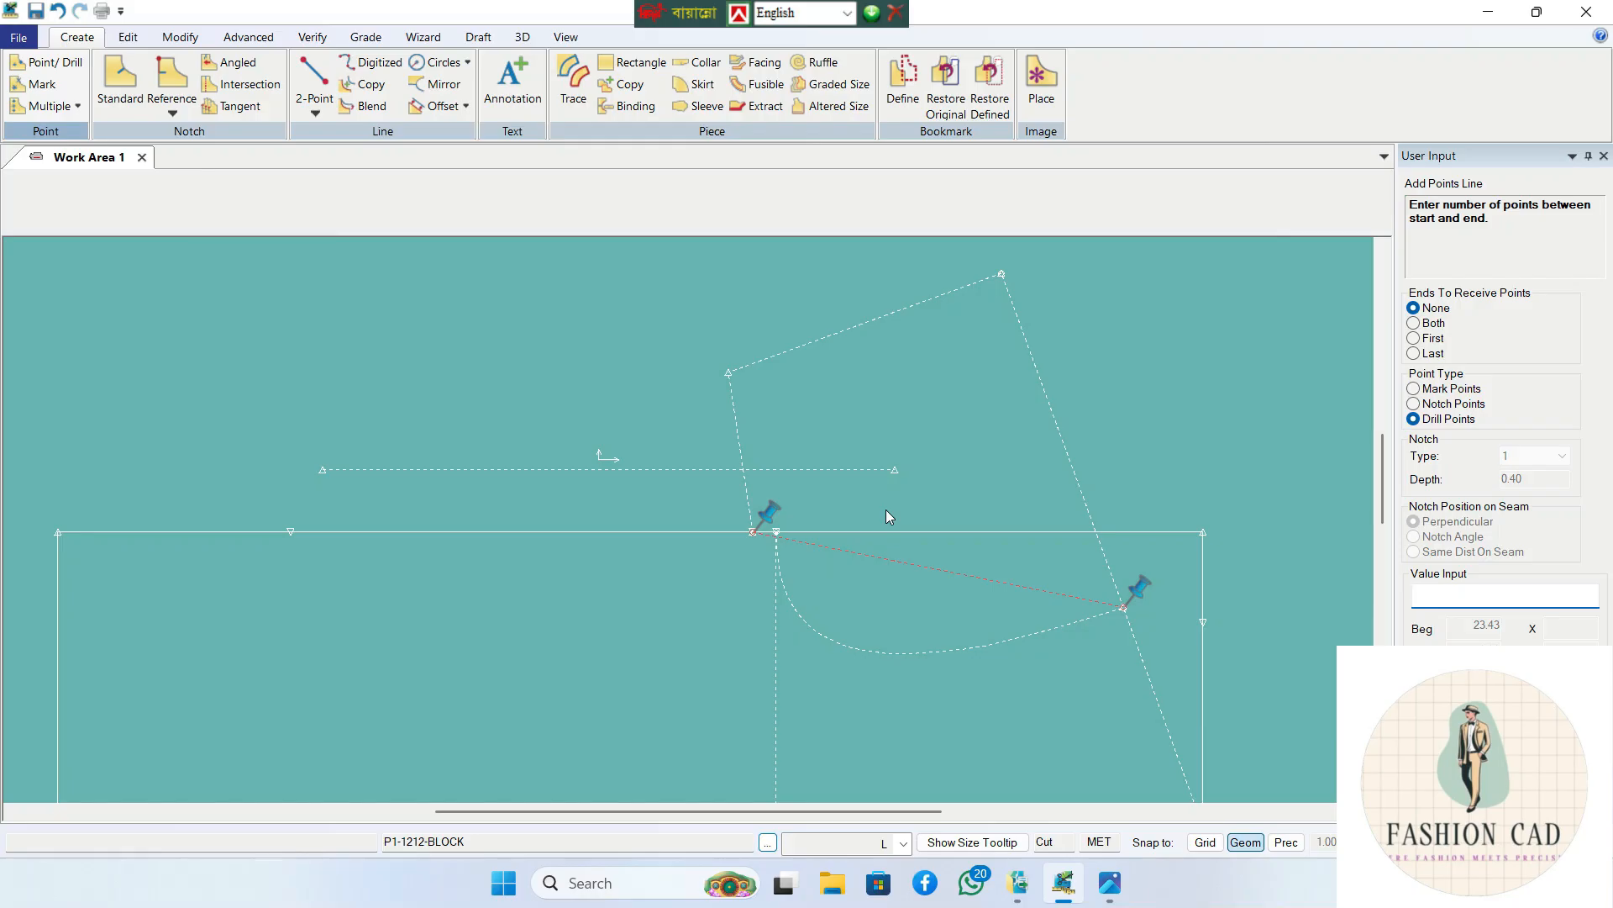
text(3)
key(Return)
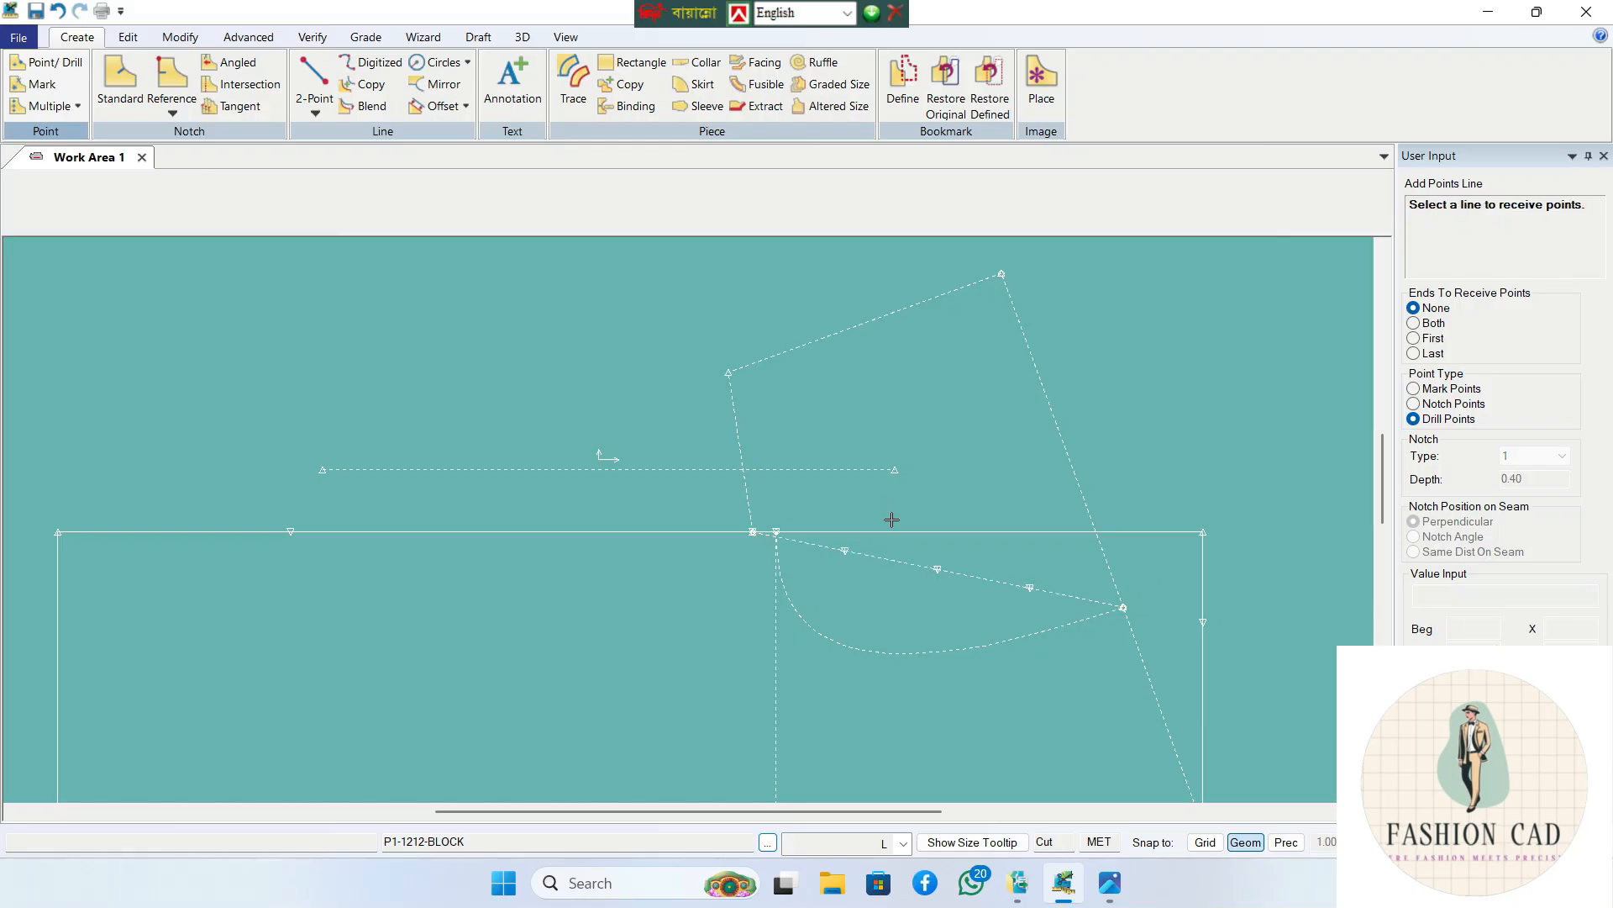
scroll(940, 621, up, 1)
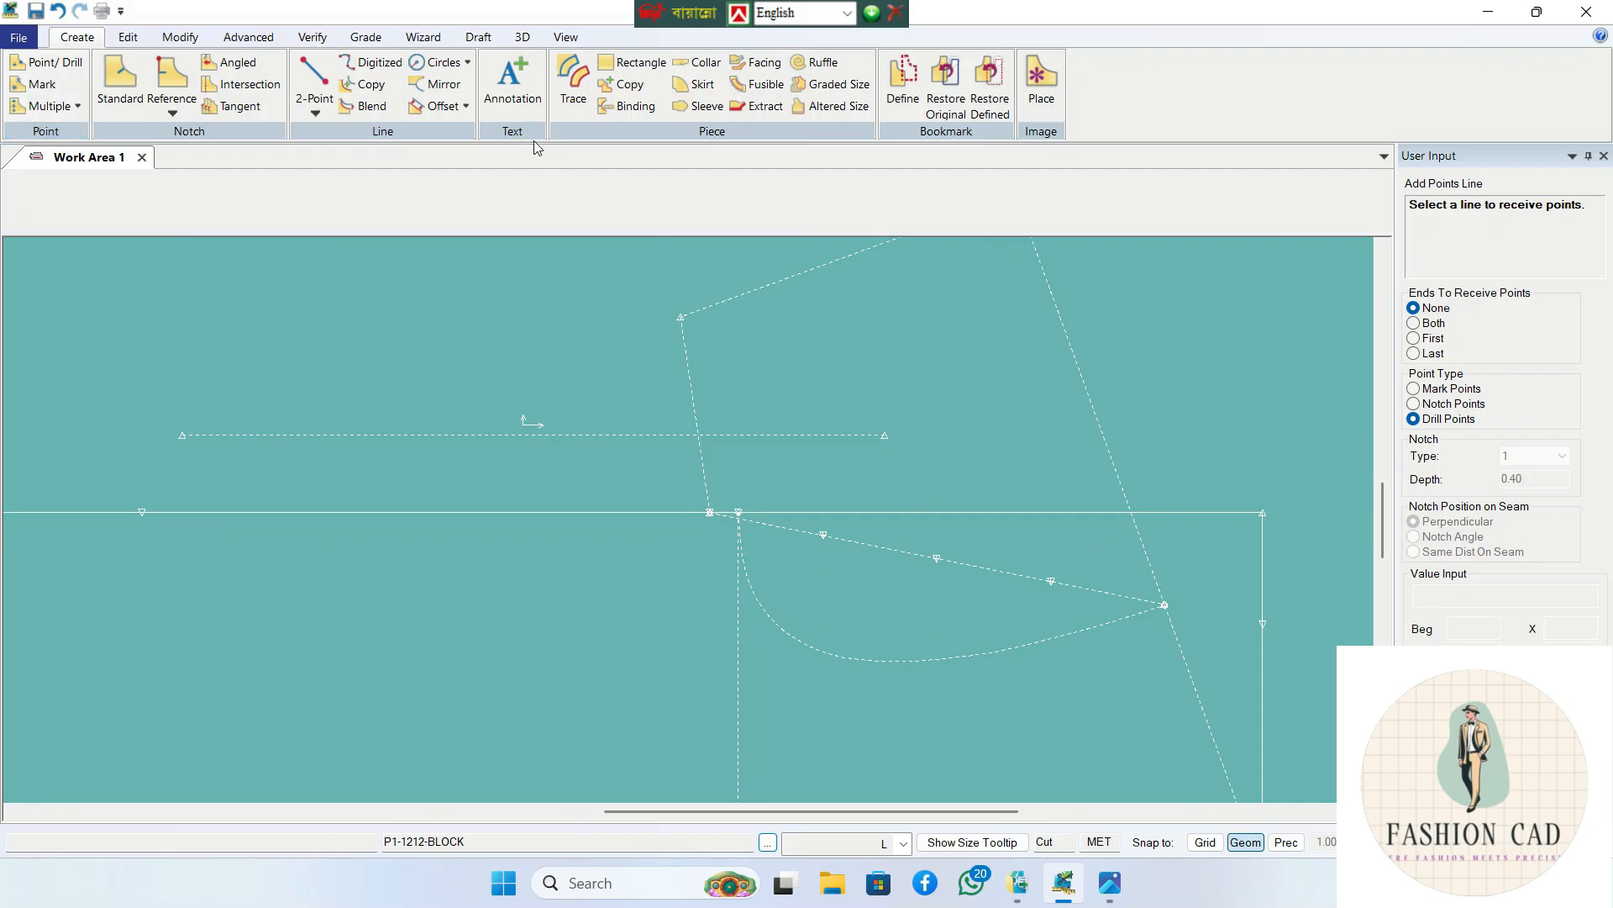
- Draw a short half perpendicular upward from the straight line at its first division point using Perpendicular On Line
click(315, 112)
click(337, 176)
scroll(529, 395, up, 2)
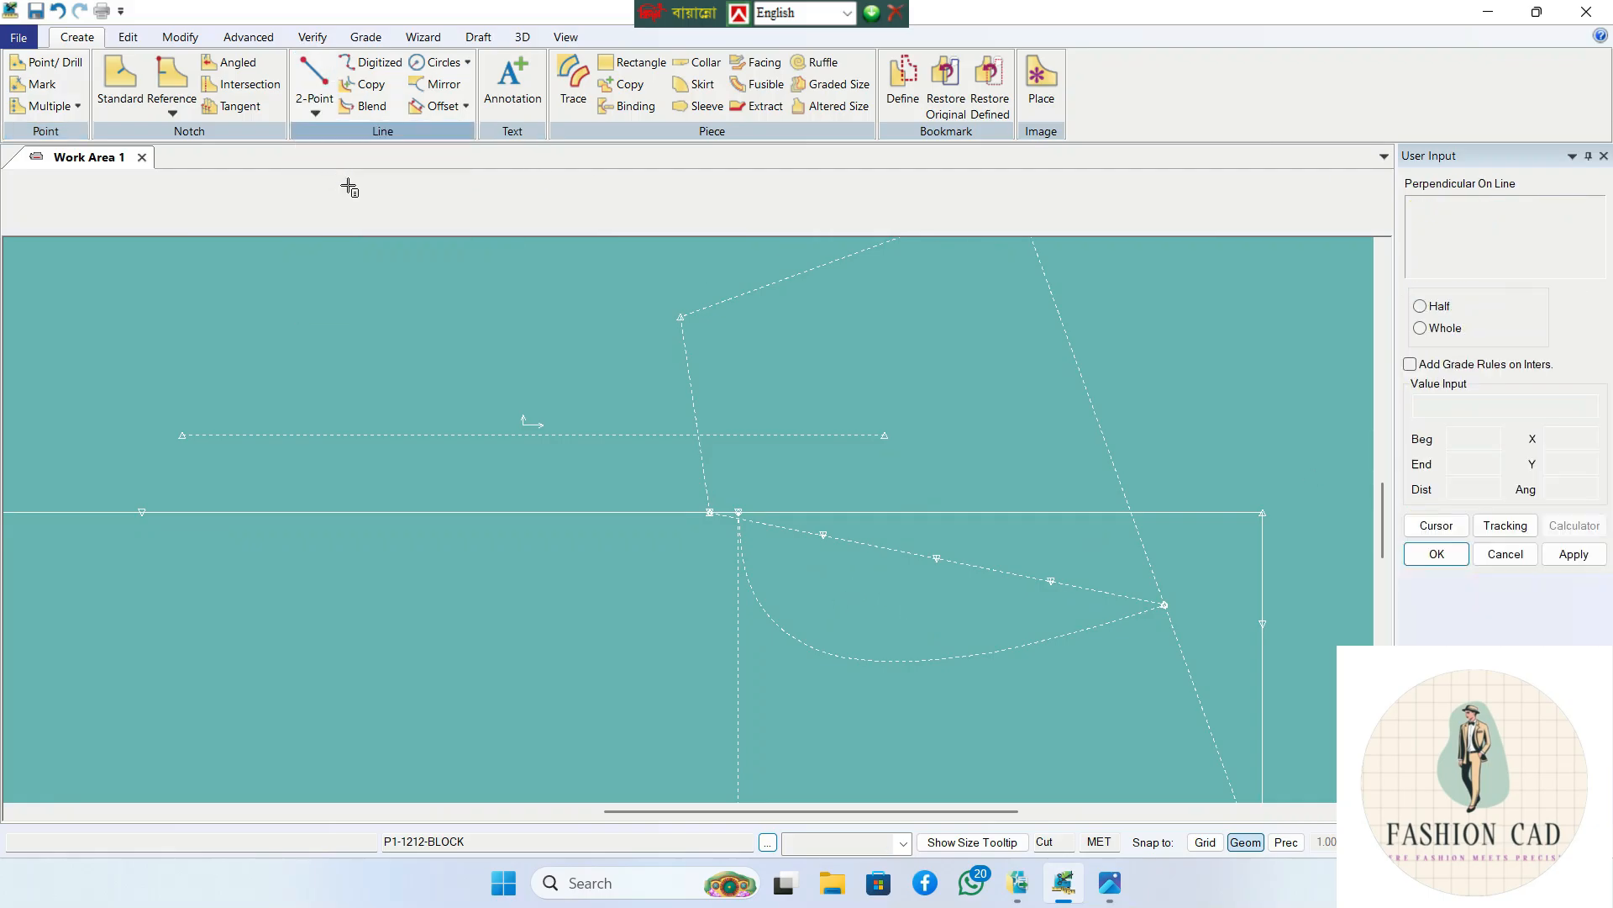
click(954, 602)
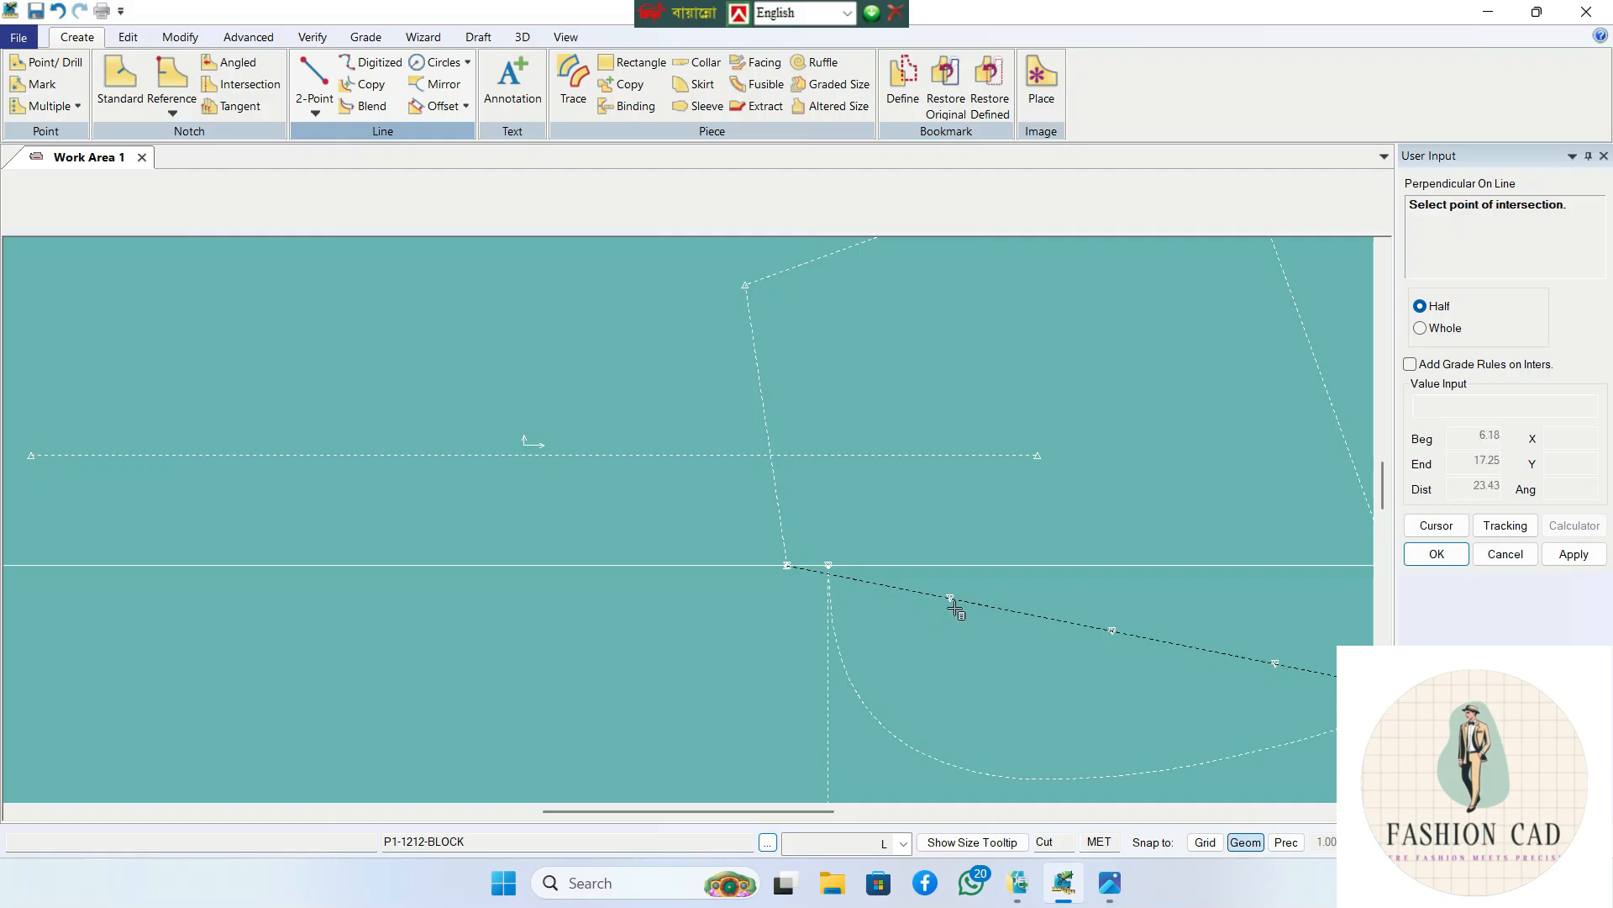
click(952, 603)
click(971, 564)
right_click(971, 565)
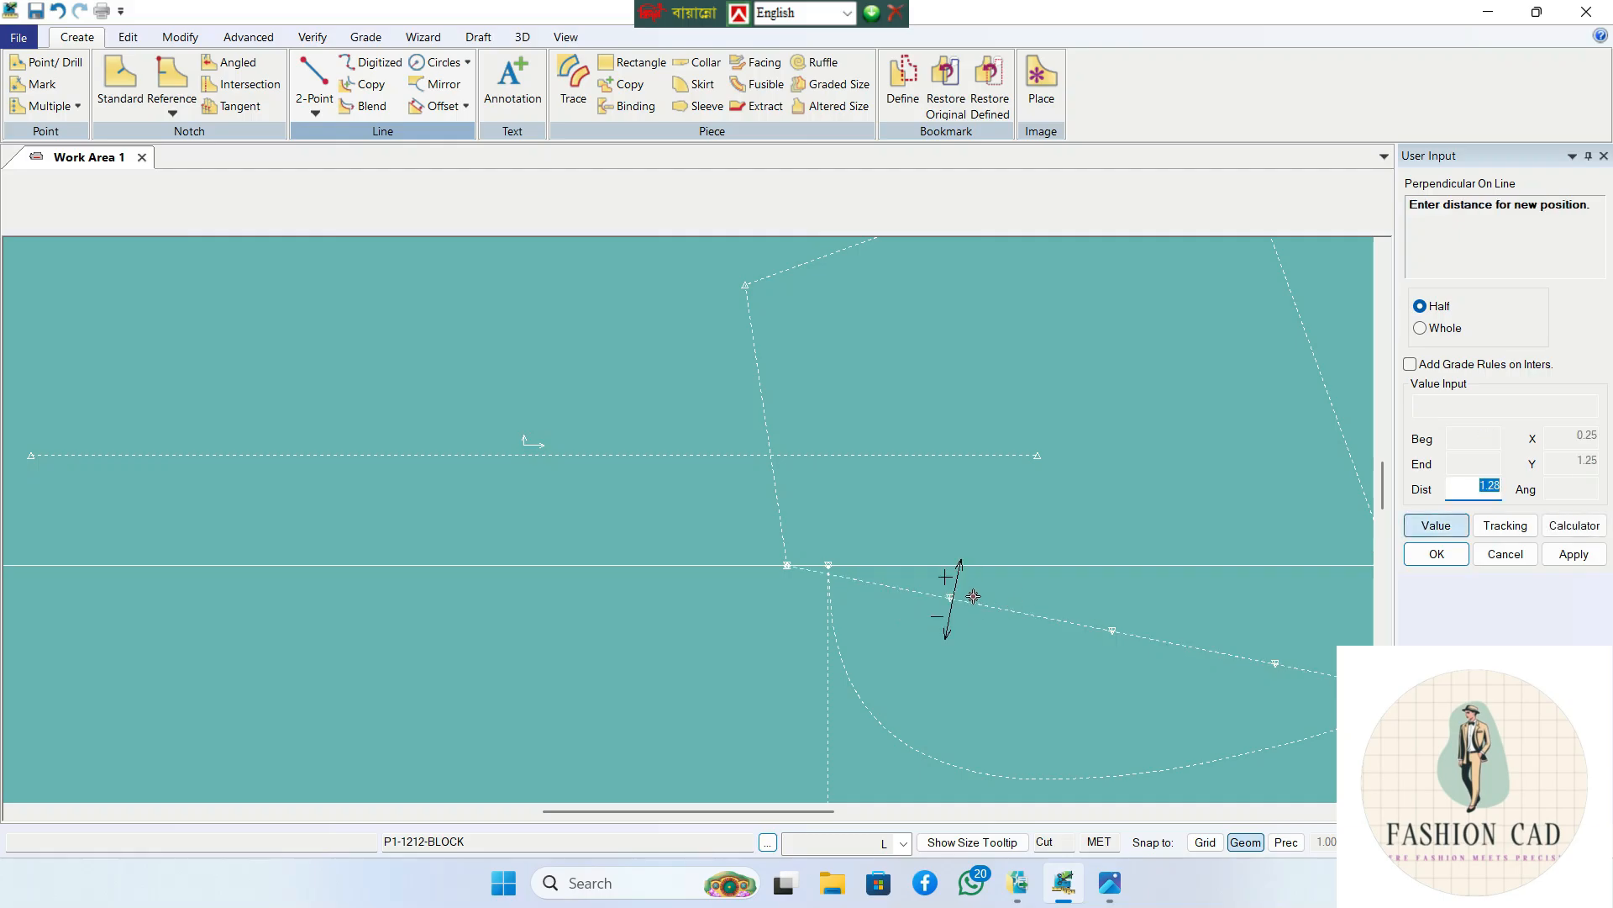
key(Return)
scroll(1064, 619, up, 1)
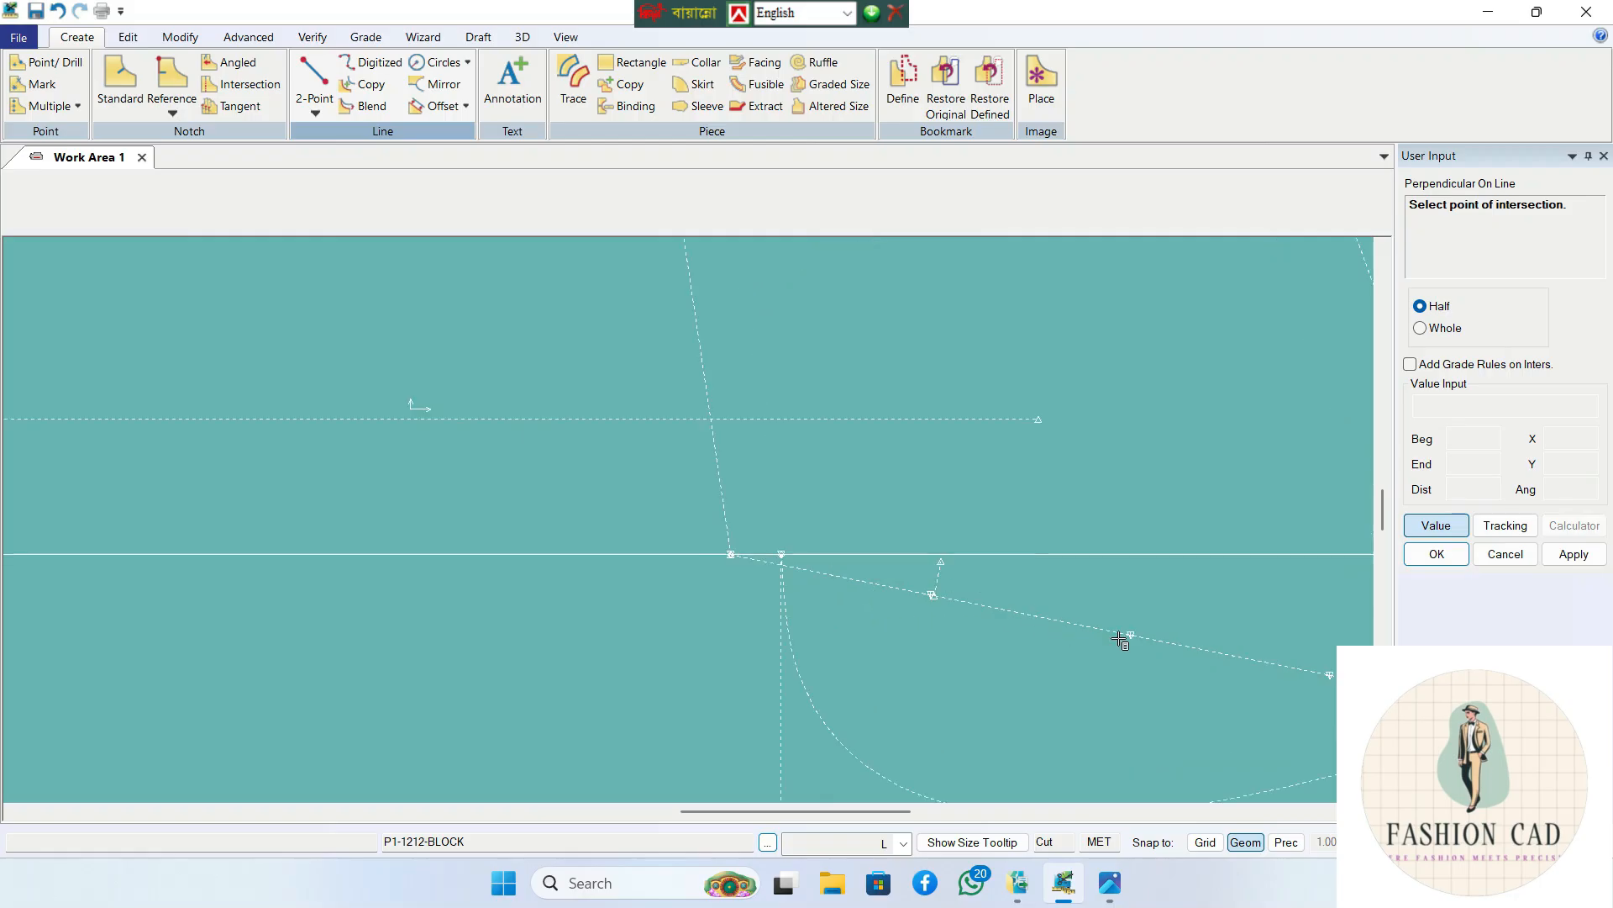
- Draw a short half perpendicular downward from the straight line's middle division point
click(1114, 636)
click(1131, 638)
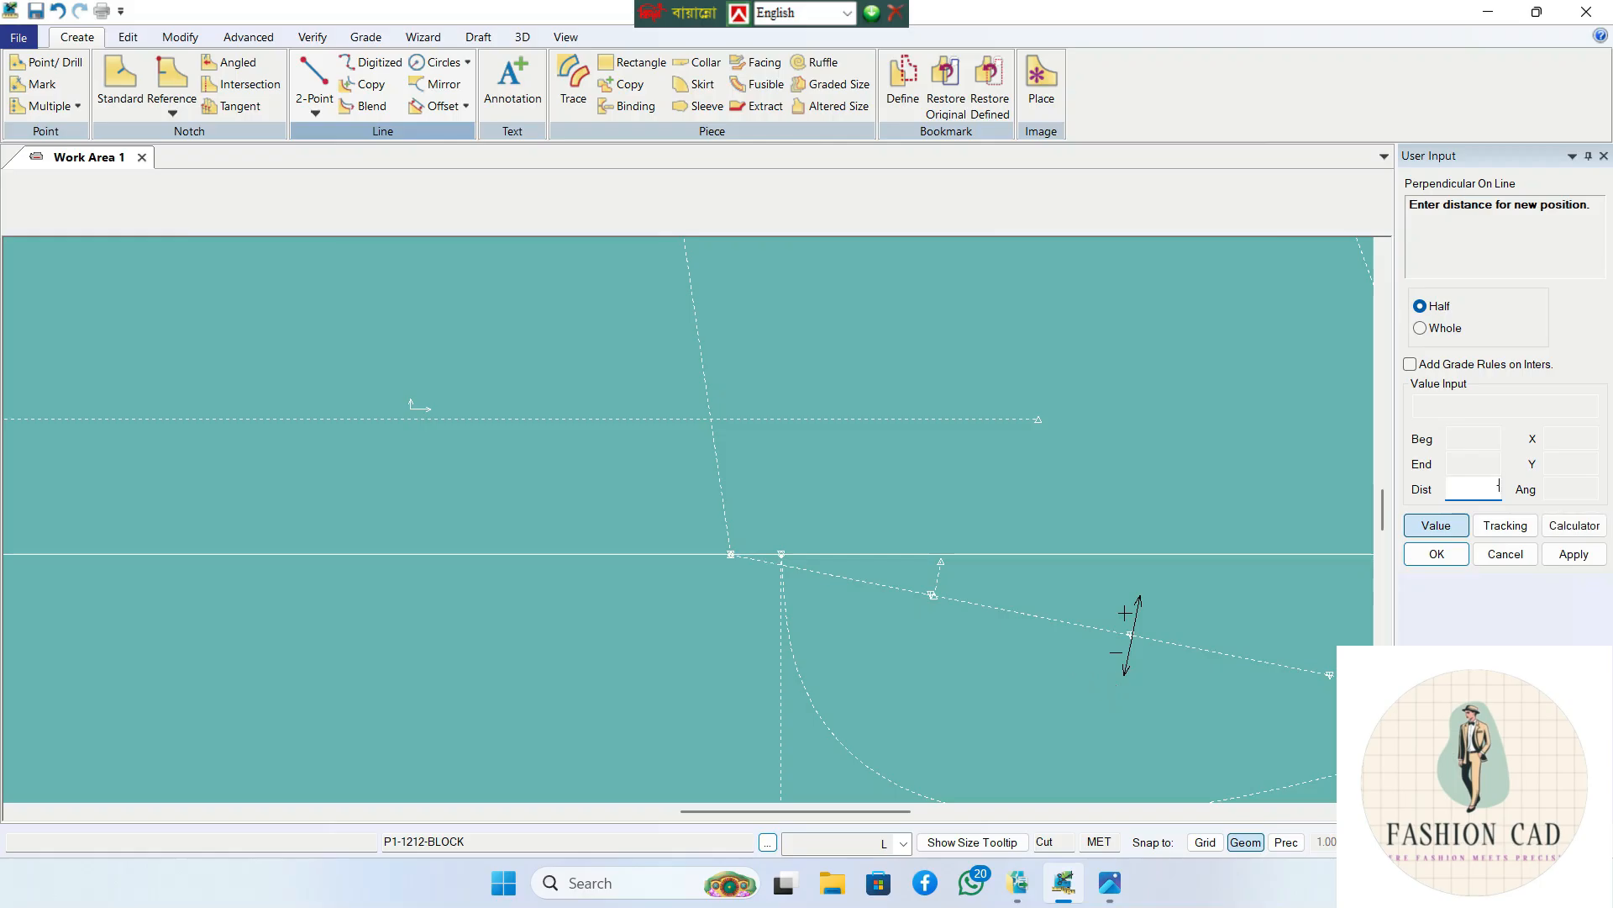
key(Return)
scroll(924, 462, down, 2)
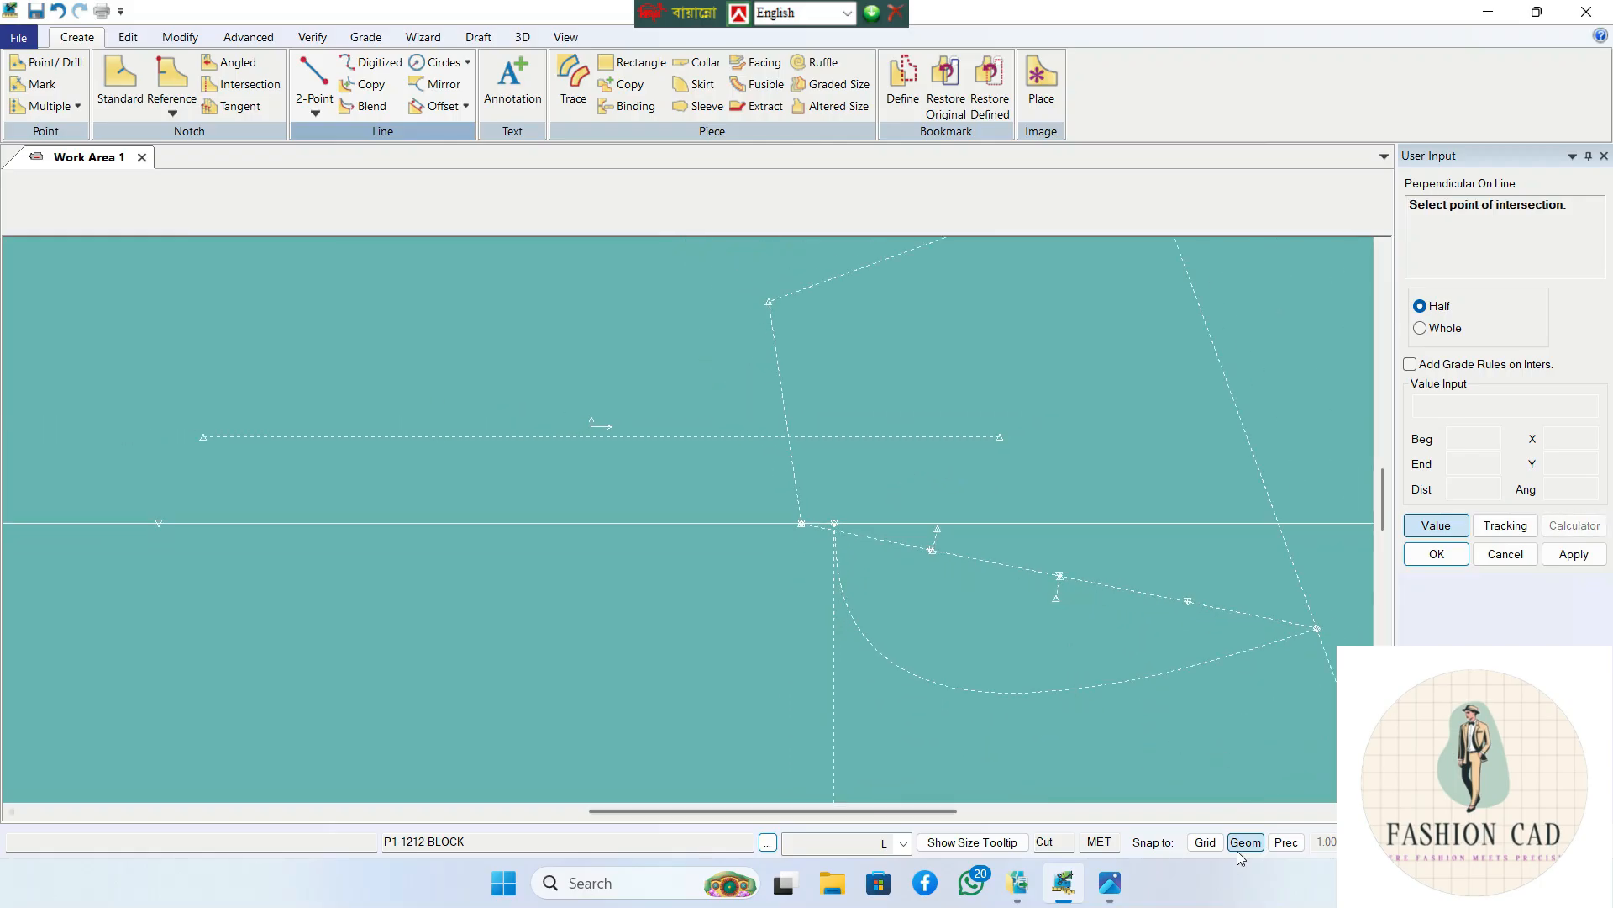
- Draw a 2-Point Curve from the straight line's start to the downward perpendicular's tip, shaped through the upward perpendicular's tip
click(315, 108)
click(334, 156)
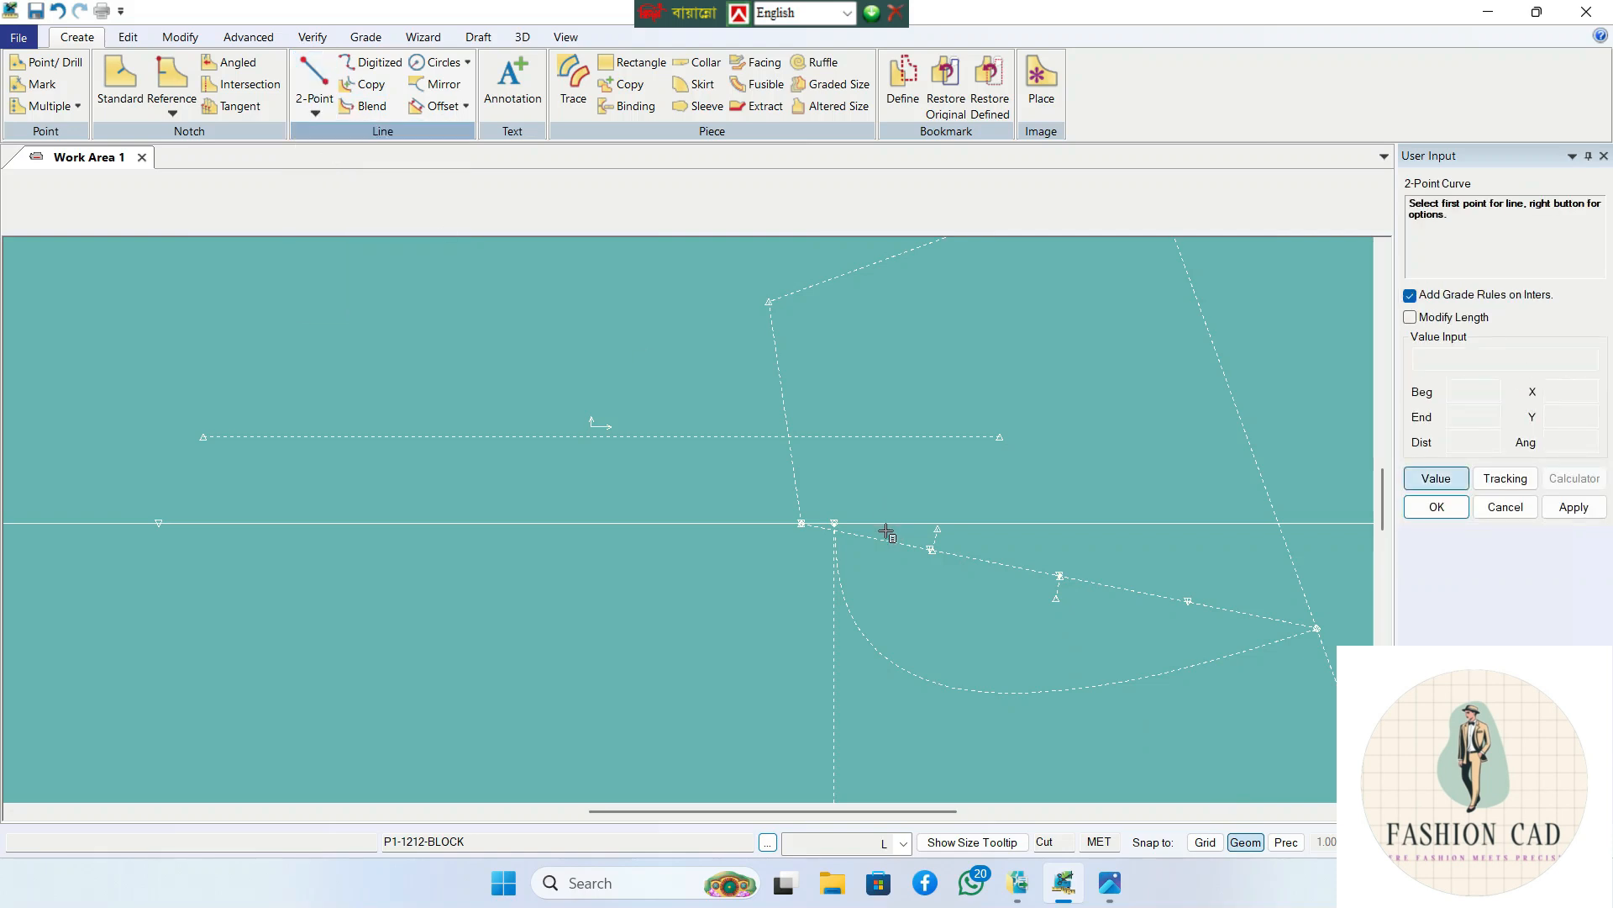
click(800, 524)
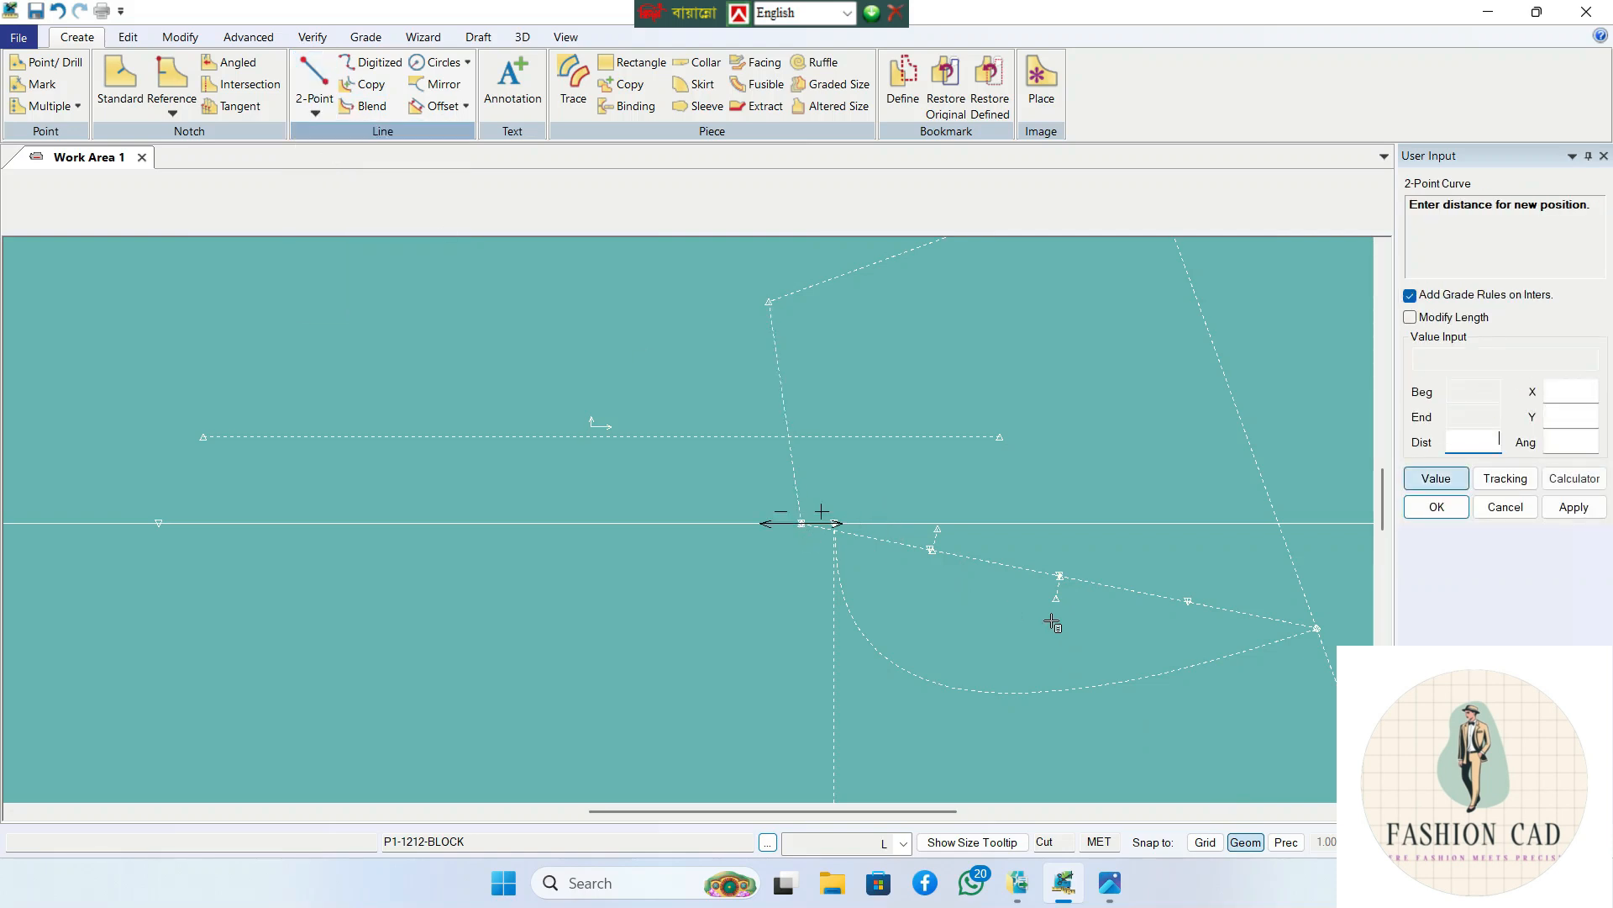
click(1057, 598)
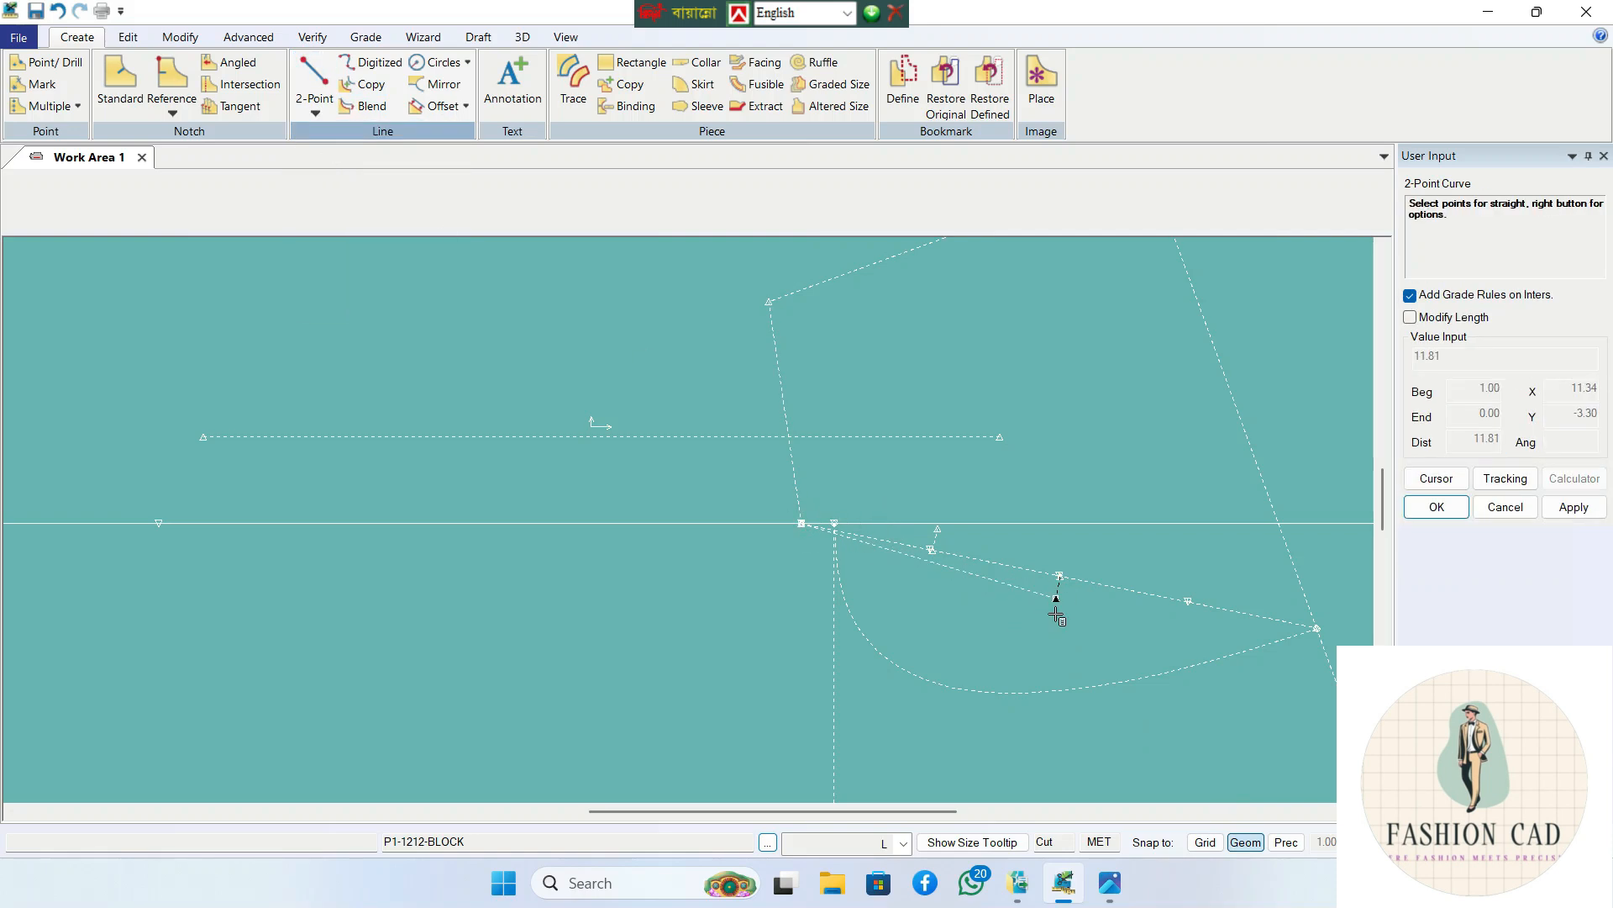
click(956, 537)
click(945, 535)
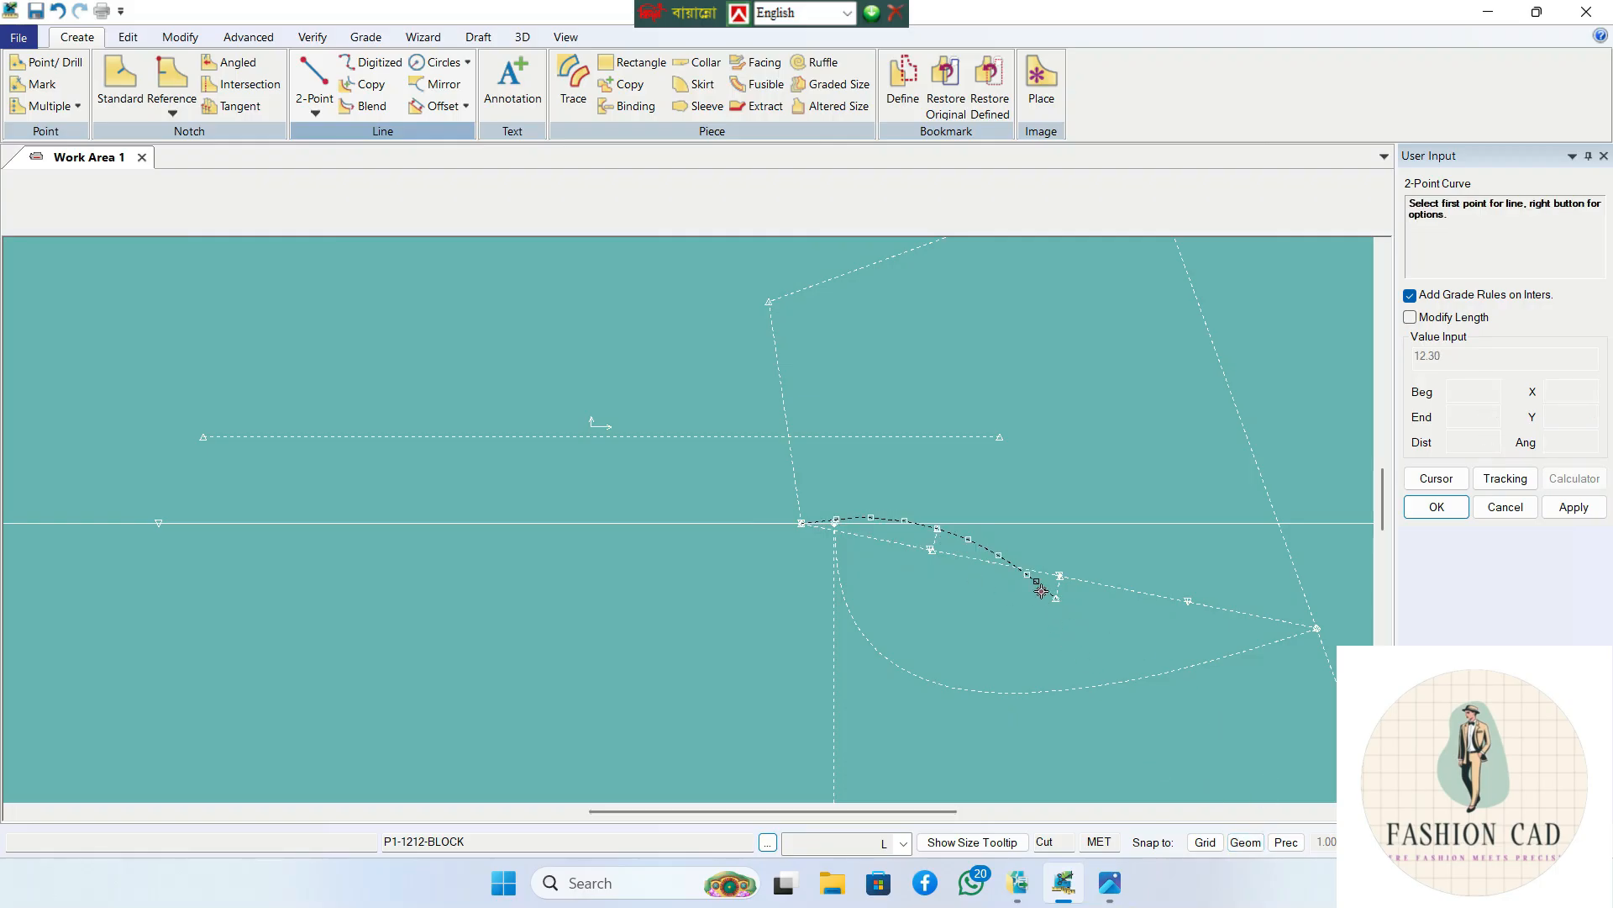
- Draw a 2-Point Curve from the downward perpendicular's tip to the straight line's end, bowed downward and 12.50 long
click(1056, 598)
click(1312, 628)
scroll(1195, 643, up, 1)
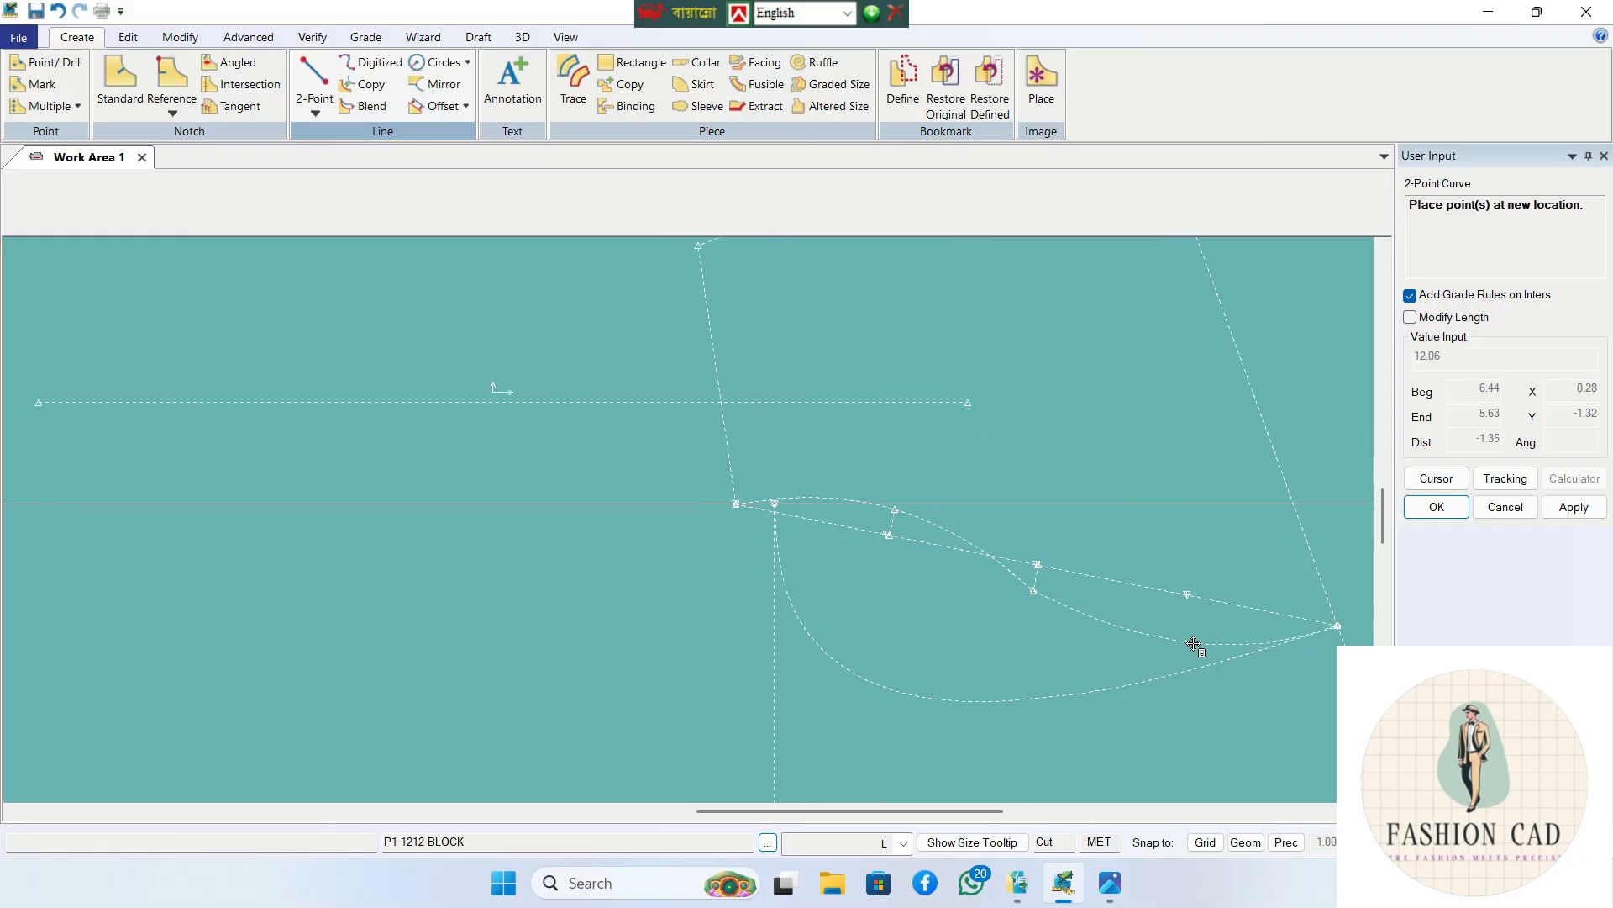
scroll(1177, 641, down, 1)
drag(962, 812, 1023, 812)
drag(1383, 535, 1385, 546)
scroll(1013, 550, up, 2)
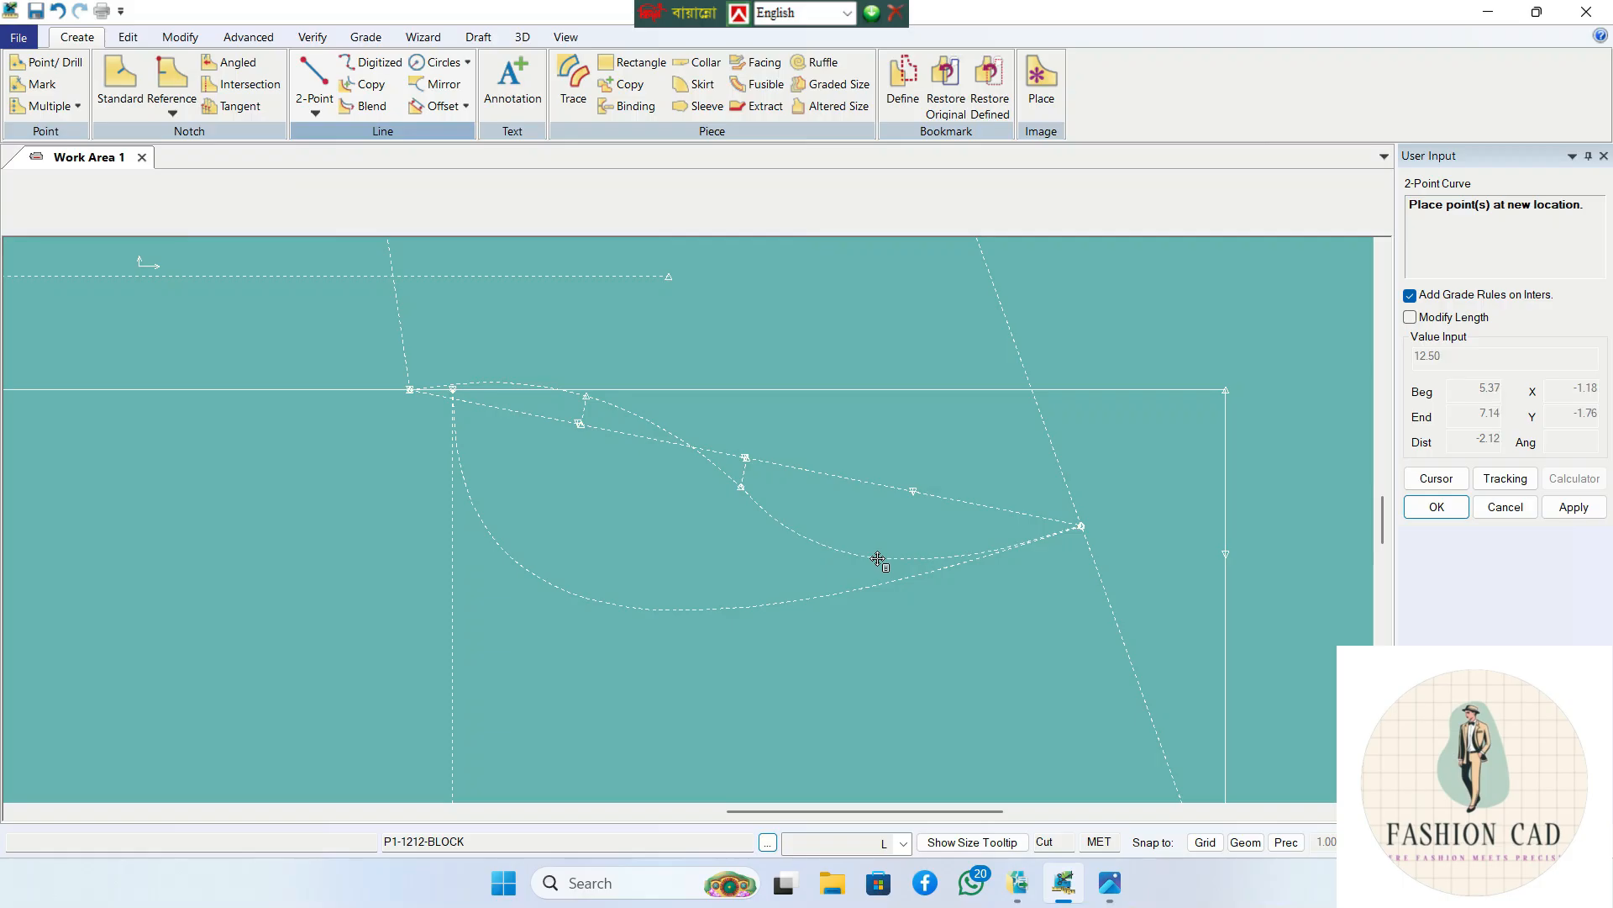
scroll(878, 557, up, 2)
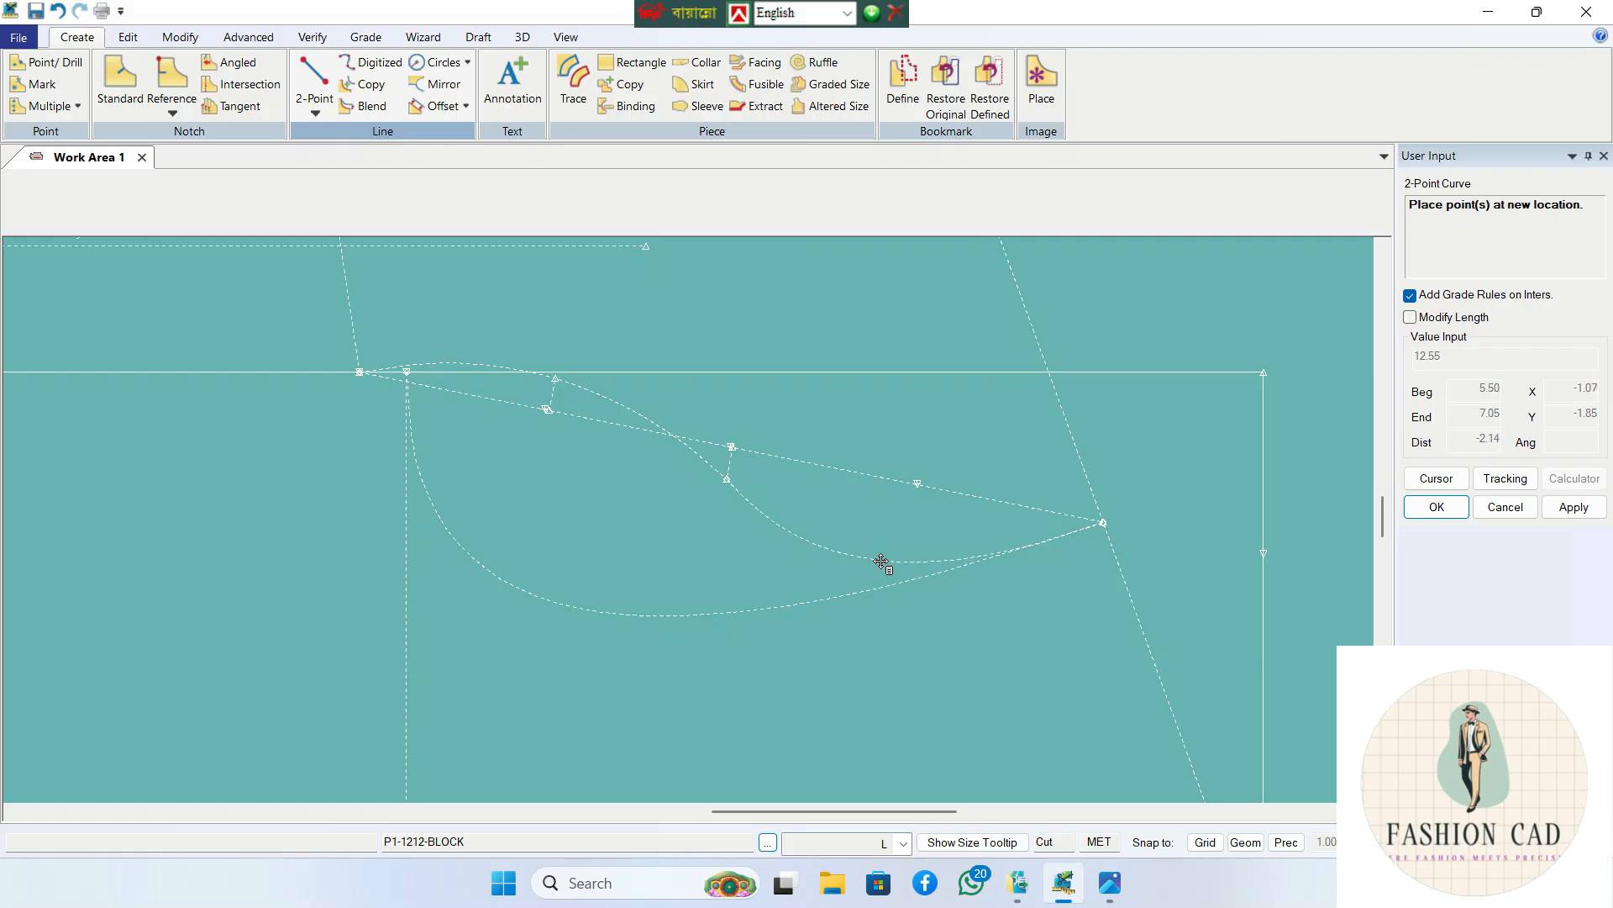
scroll(881, 561, up, 1)
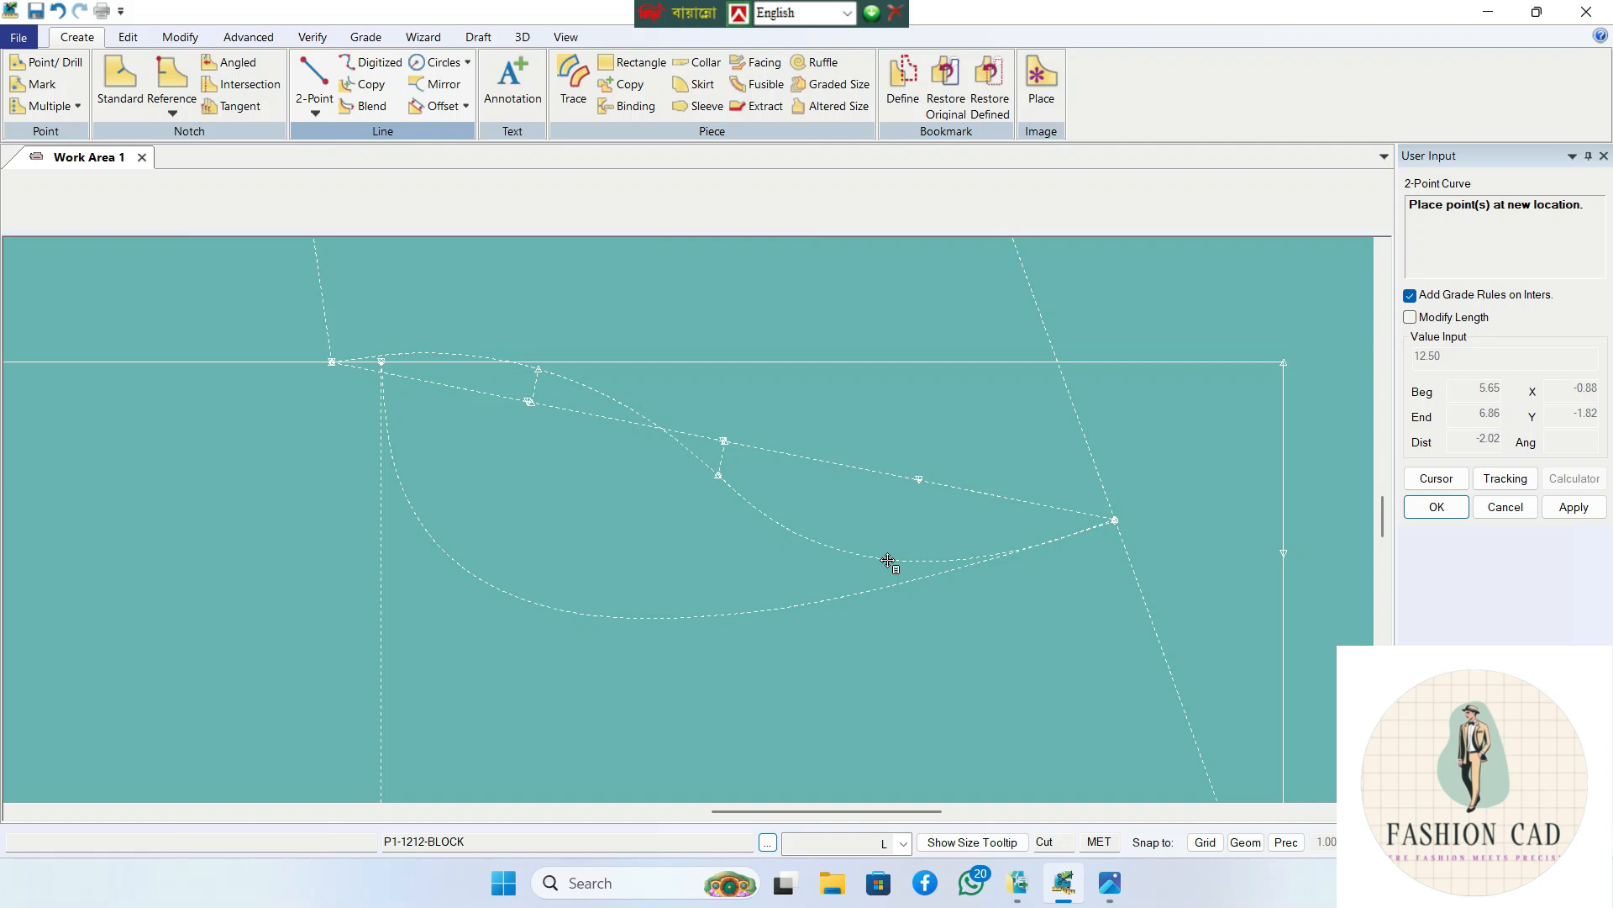
click(888, 560)
scroll(852, 559, down, 2)
right_click(1032, 293)
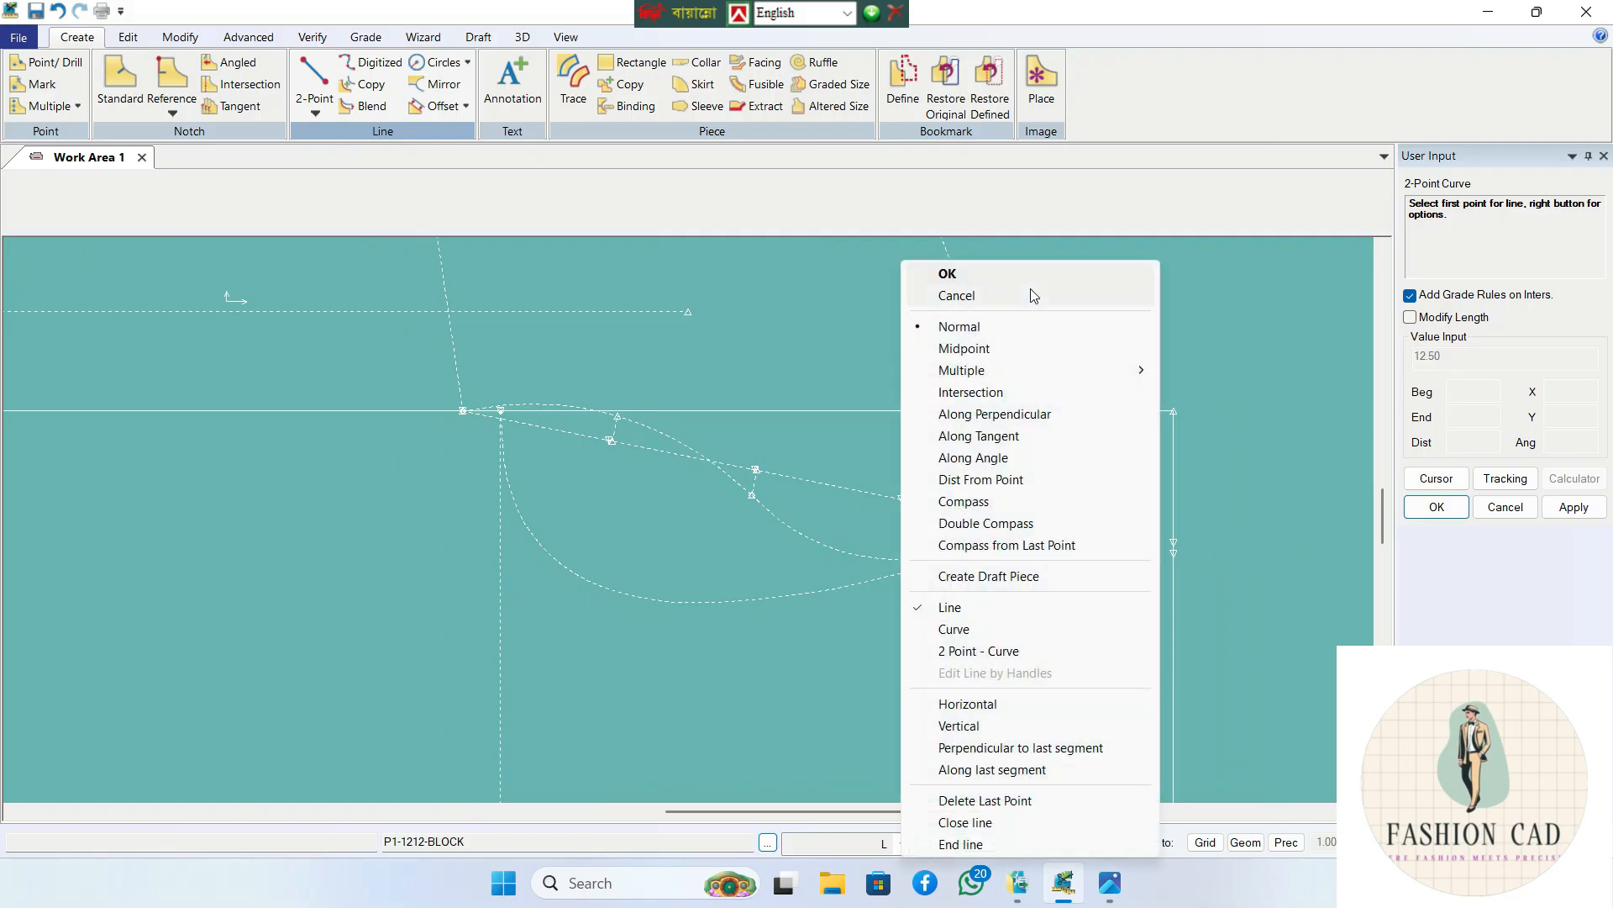
click(1034, 291)
- Measure the graded line length of the deep existing curve below the S-curve
scroll(1004, 336, down, 1)
scroll(836, 595, down, 2)
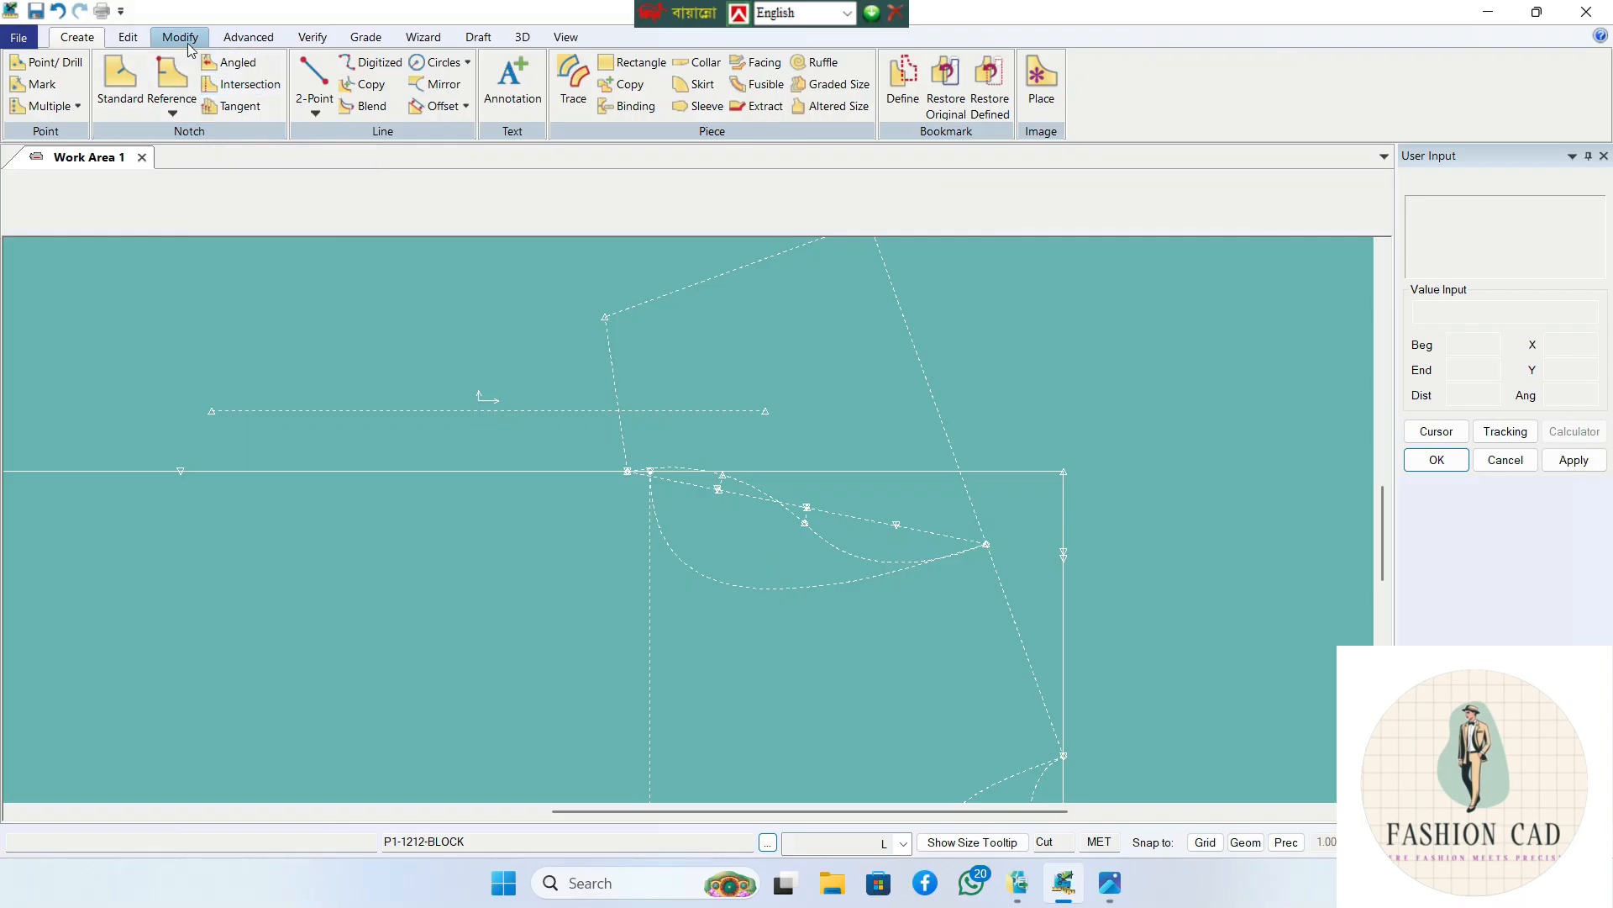
click(366, 37)
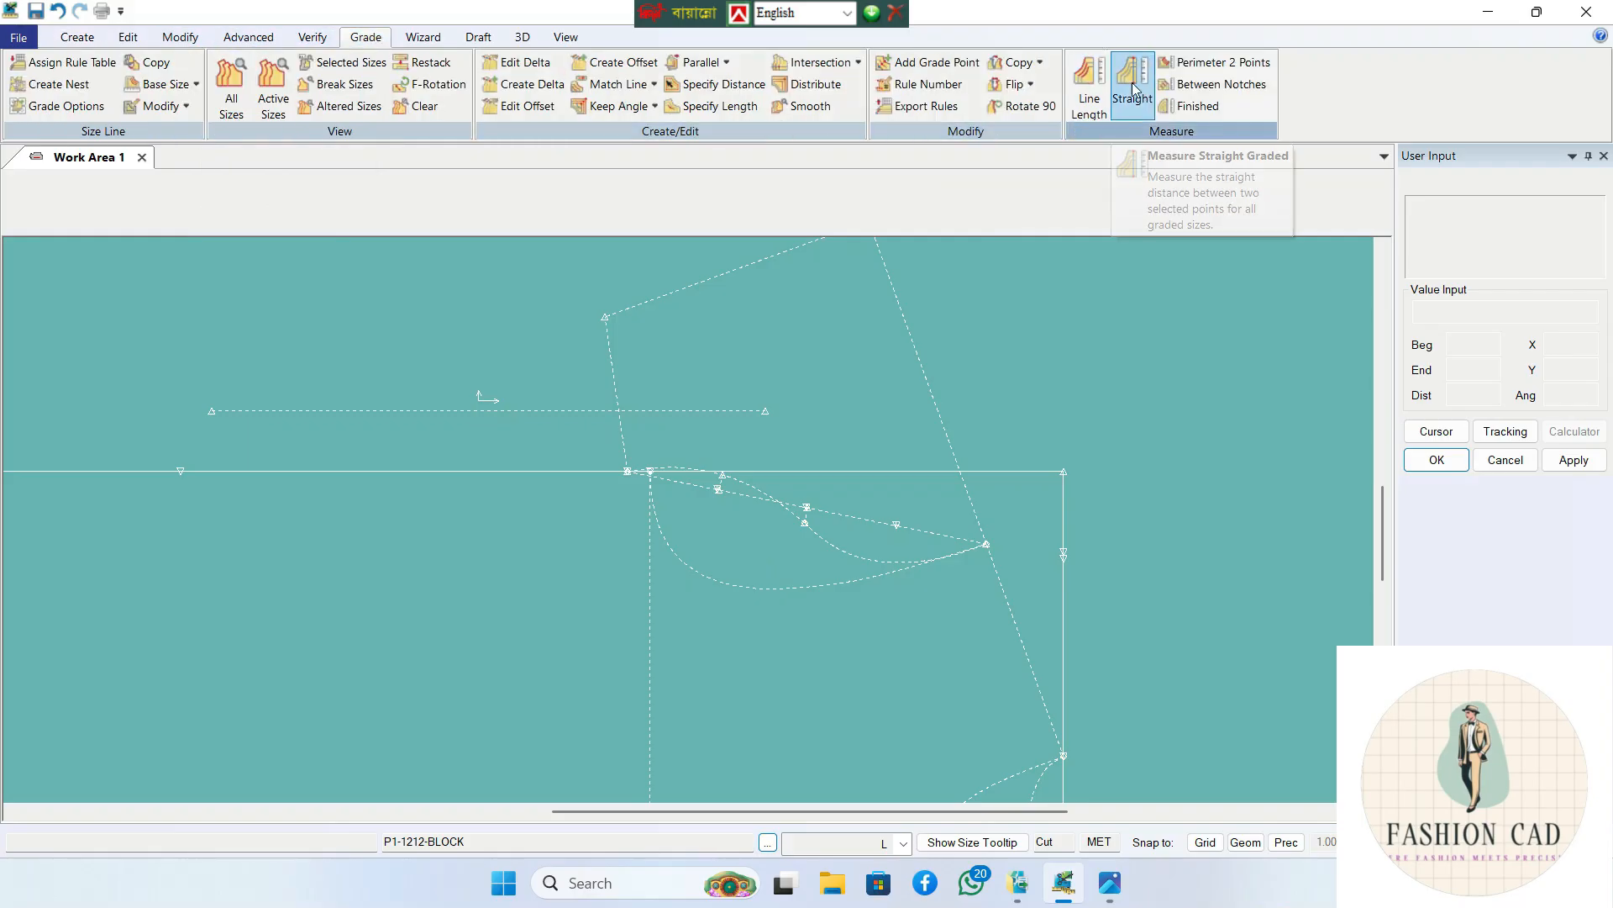
click(1089, 80)
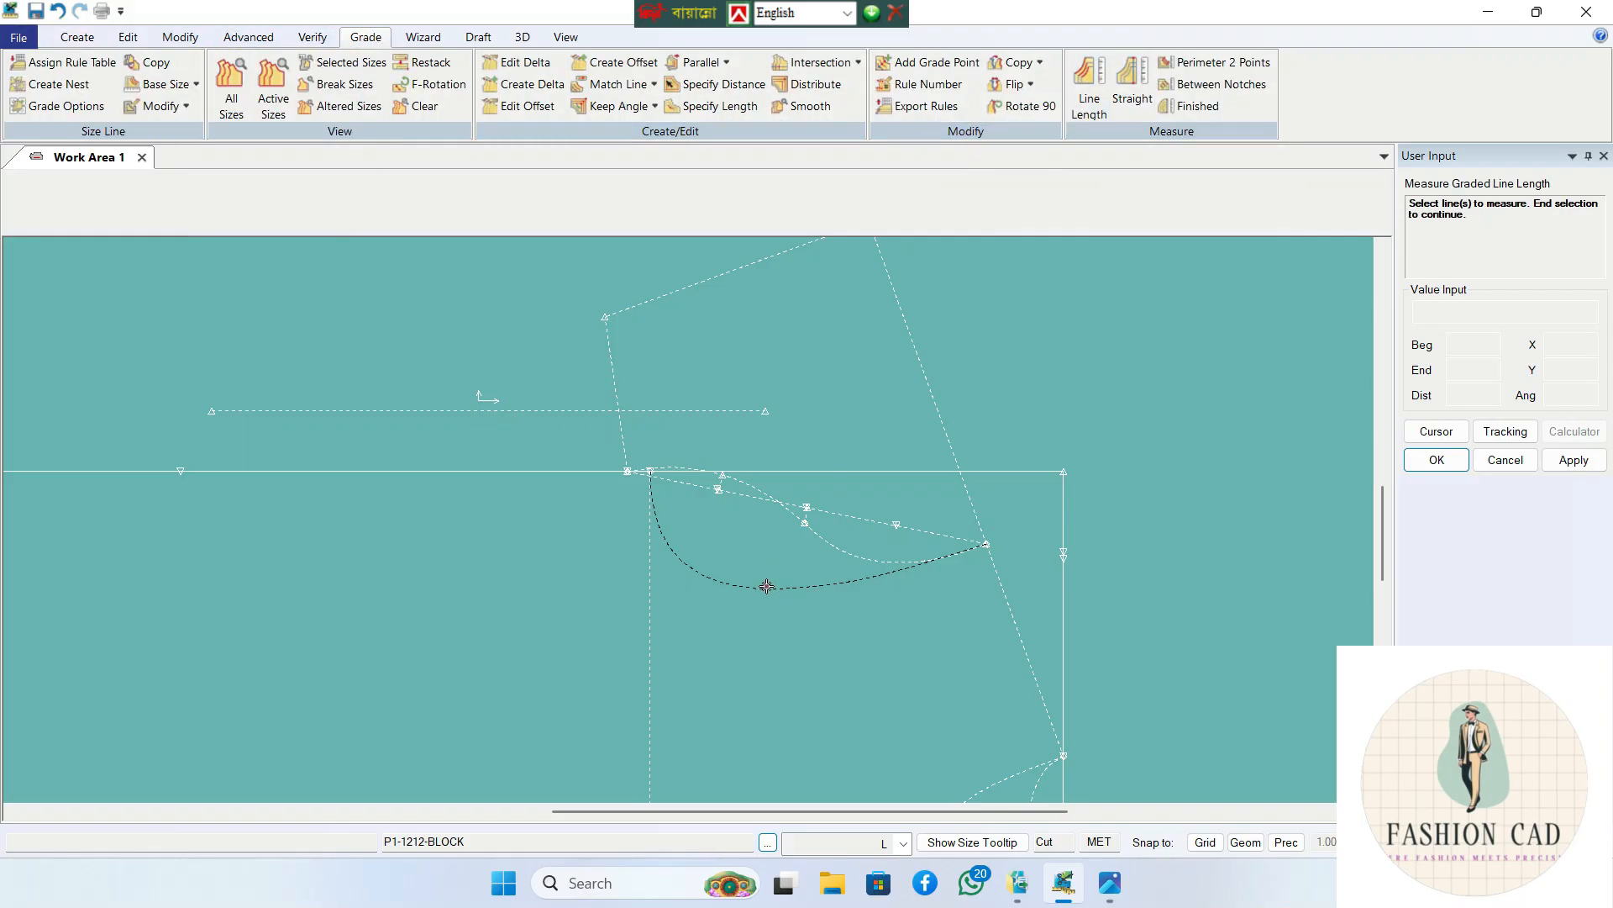
right_click(764, 547)
click(756, 552)
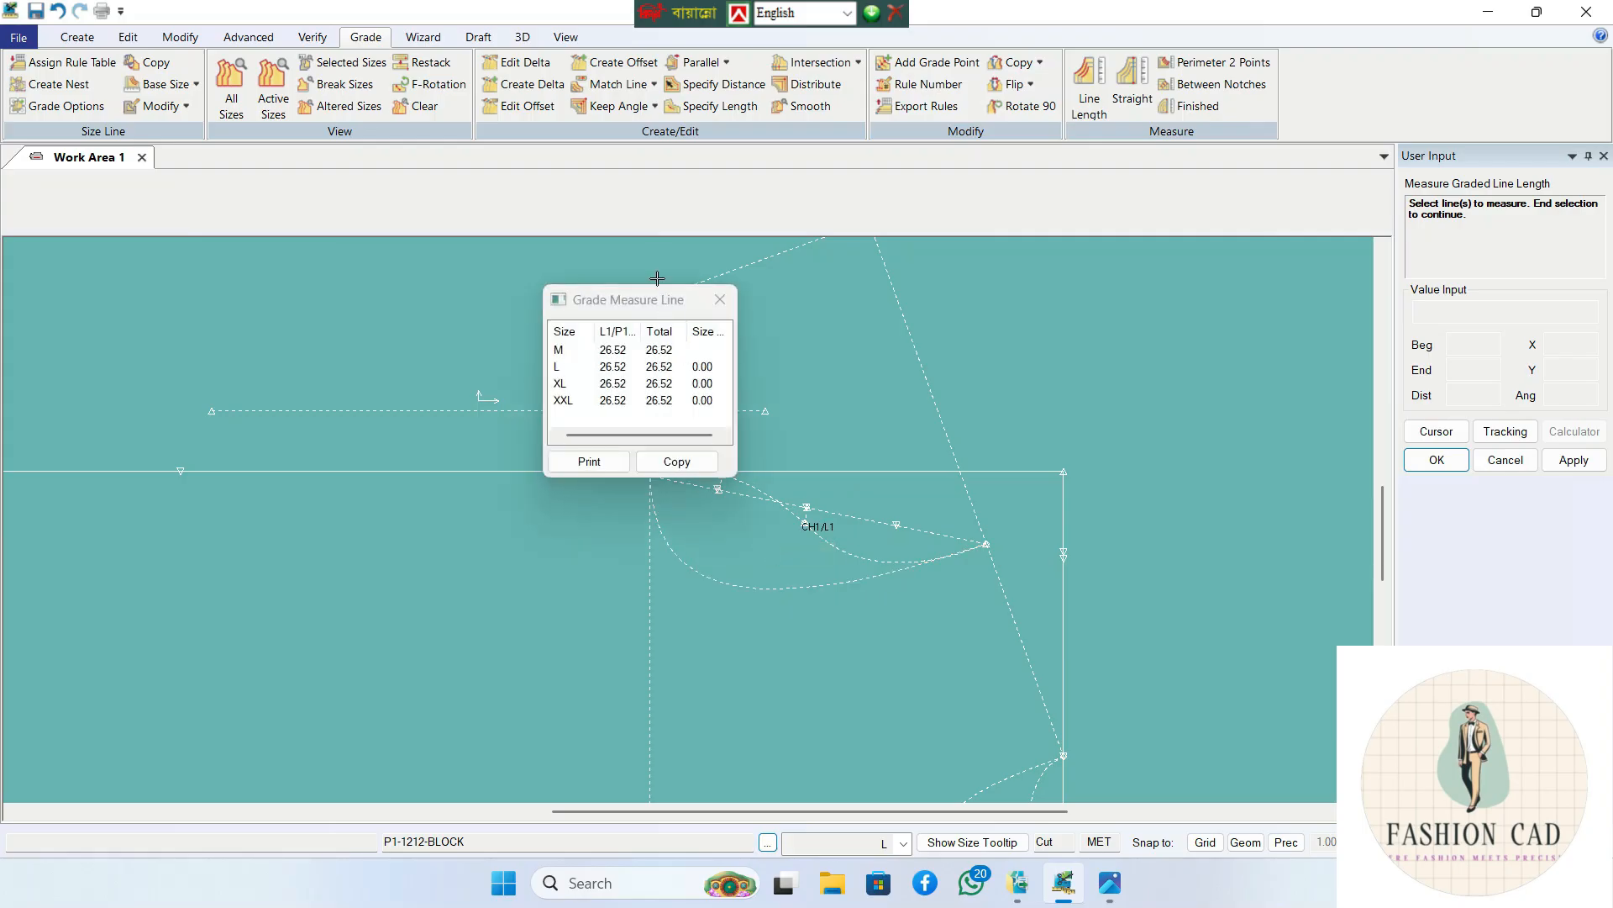
drag(654, 287, 655, 323)
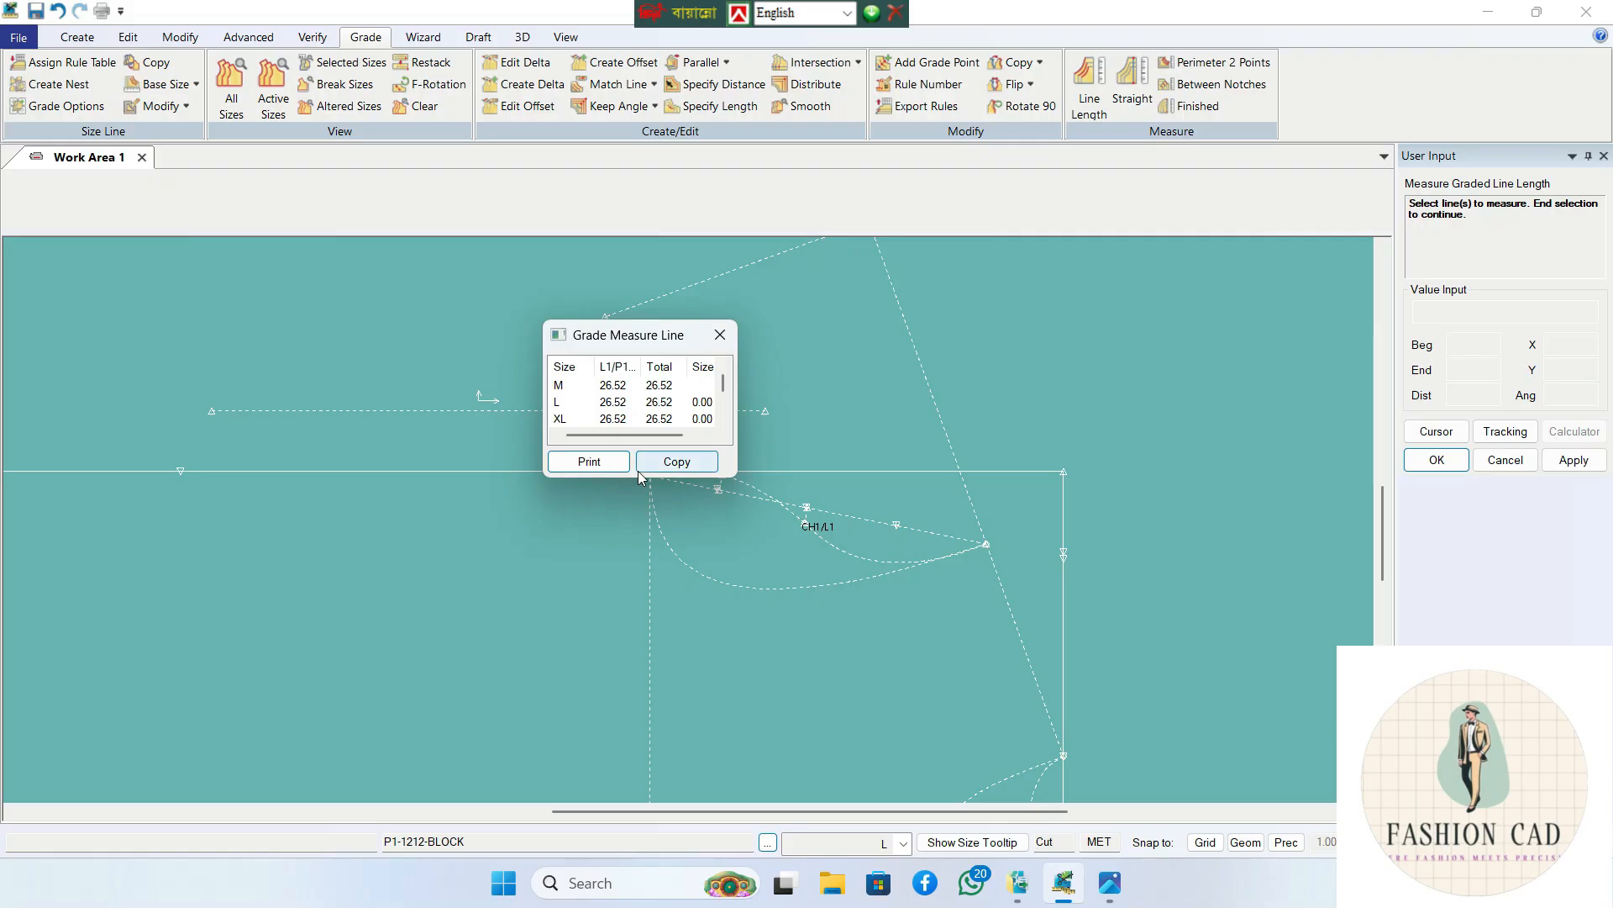
drag(640, 478, 639, 545)
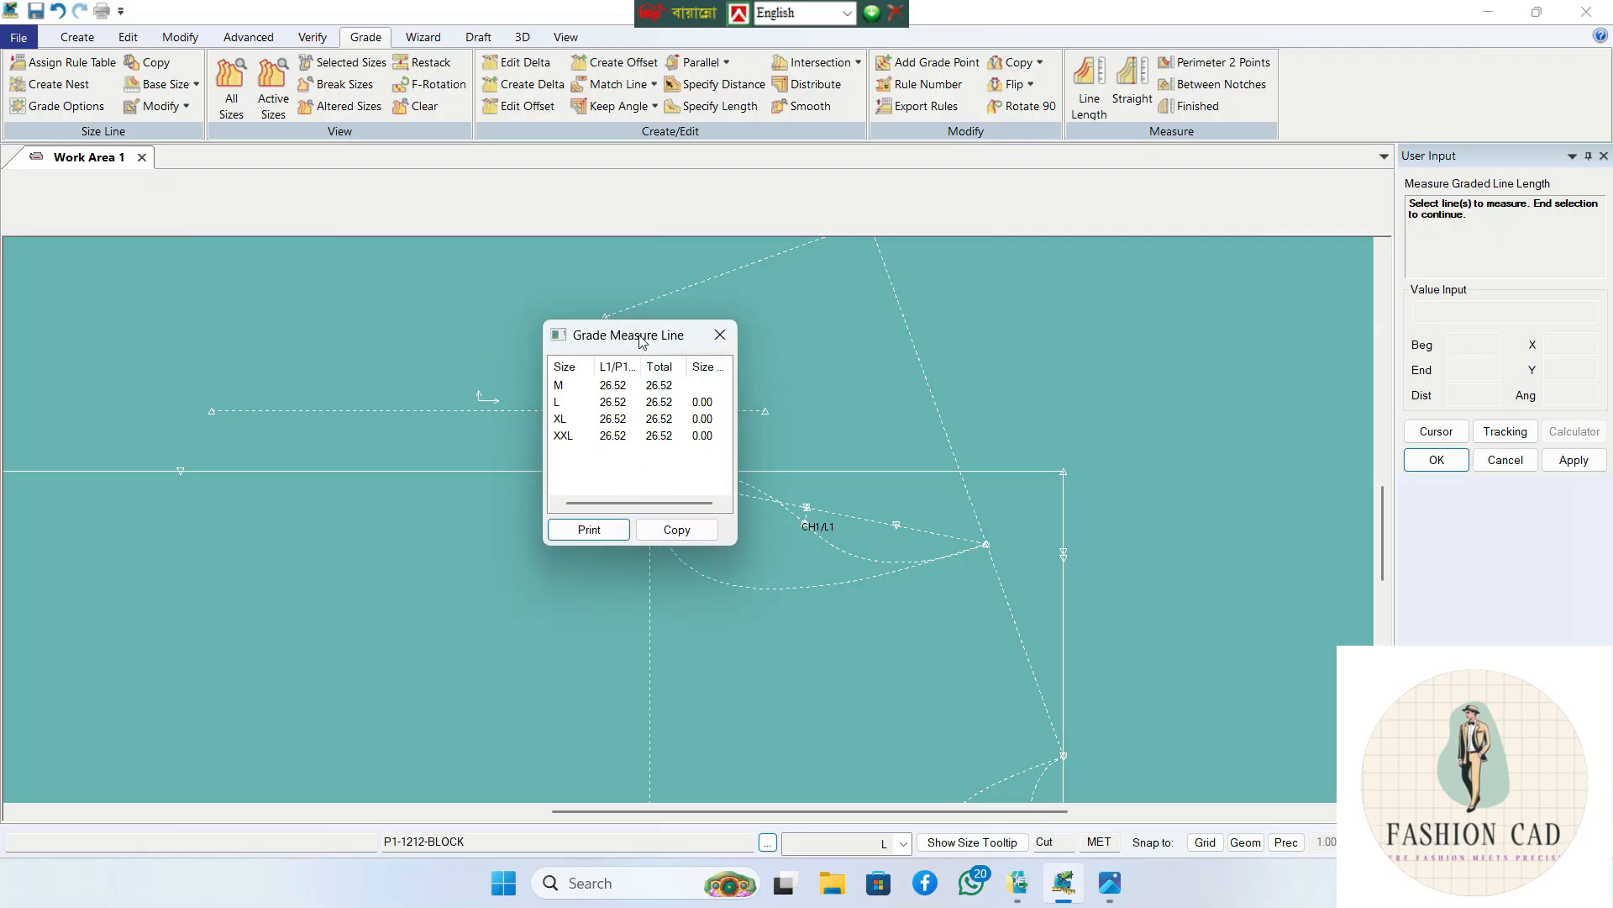
drag(637, 324, 543, 360)
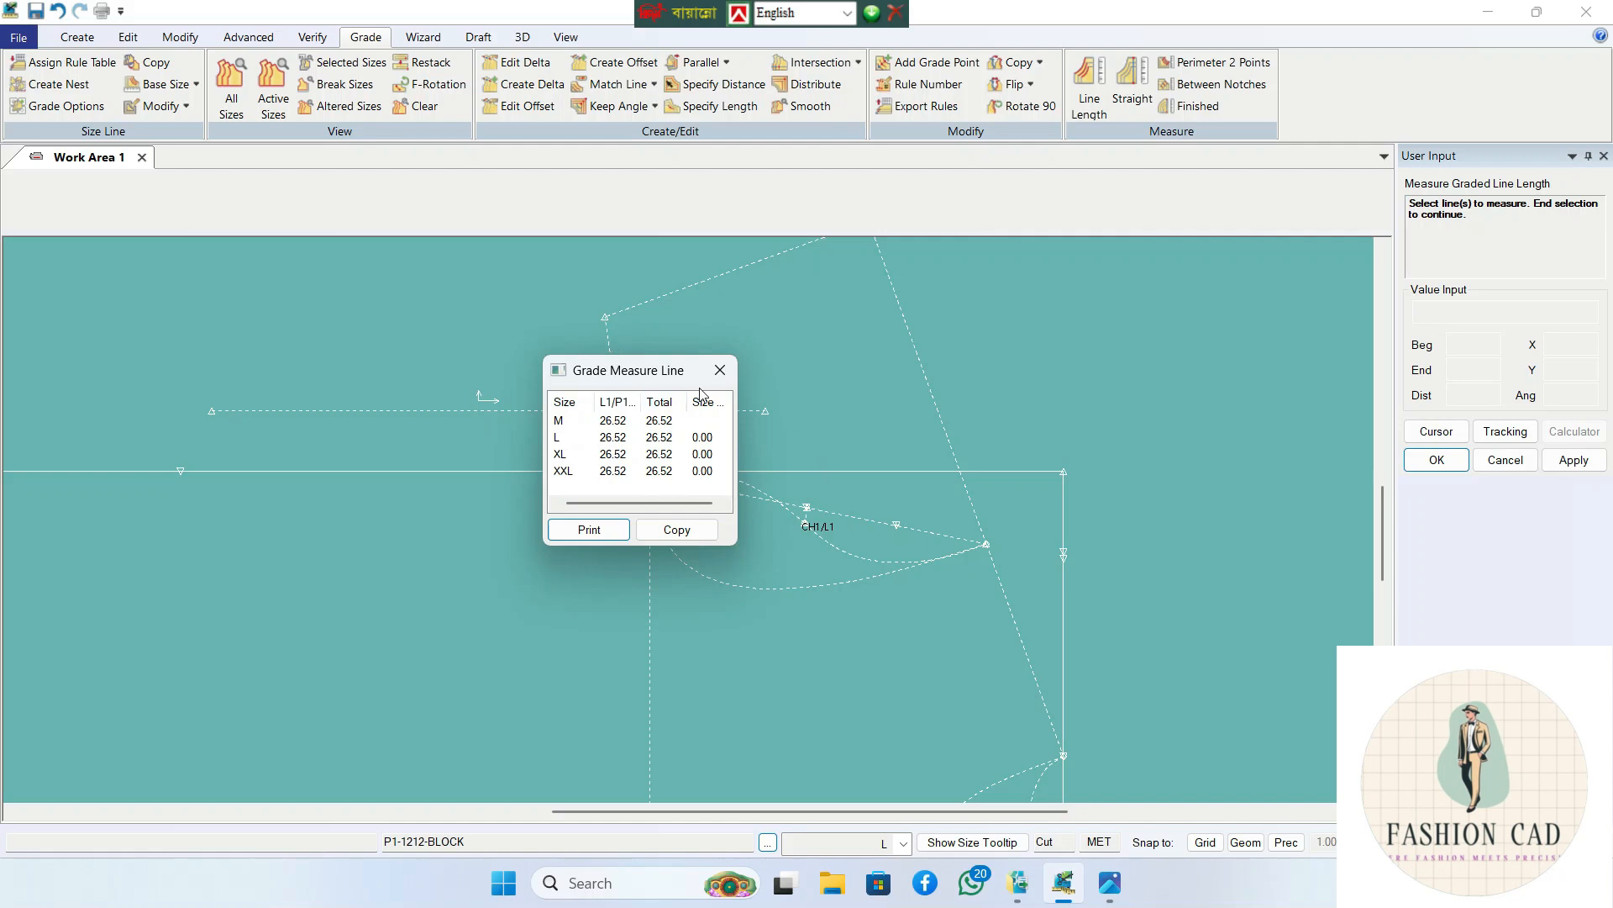
click(720, 370)
- Measure the deep existing curve's graded length again and keep the results beside the curves for comparison
click(723, 582)
right_click(744, 552)
click(745, 552)
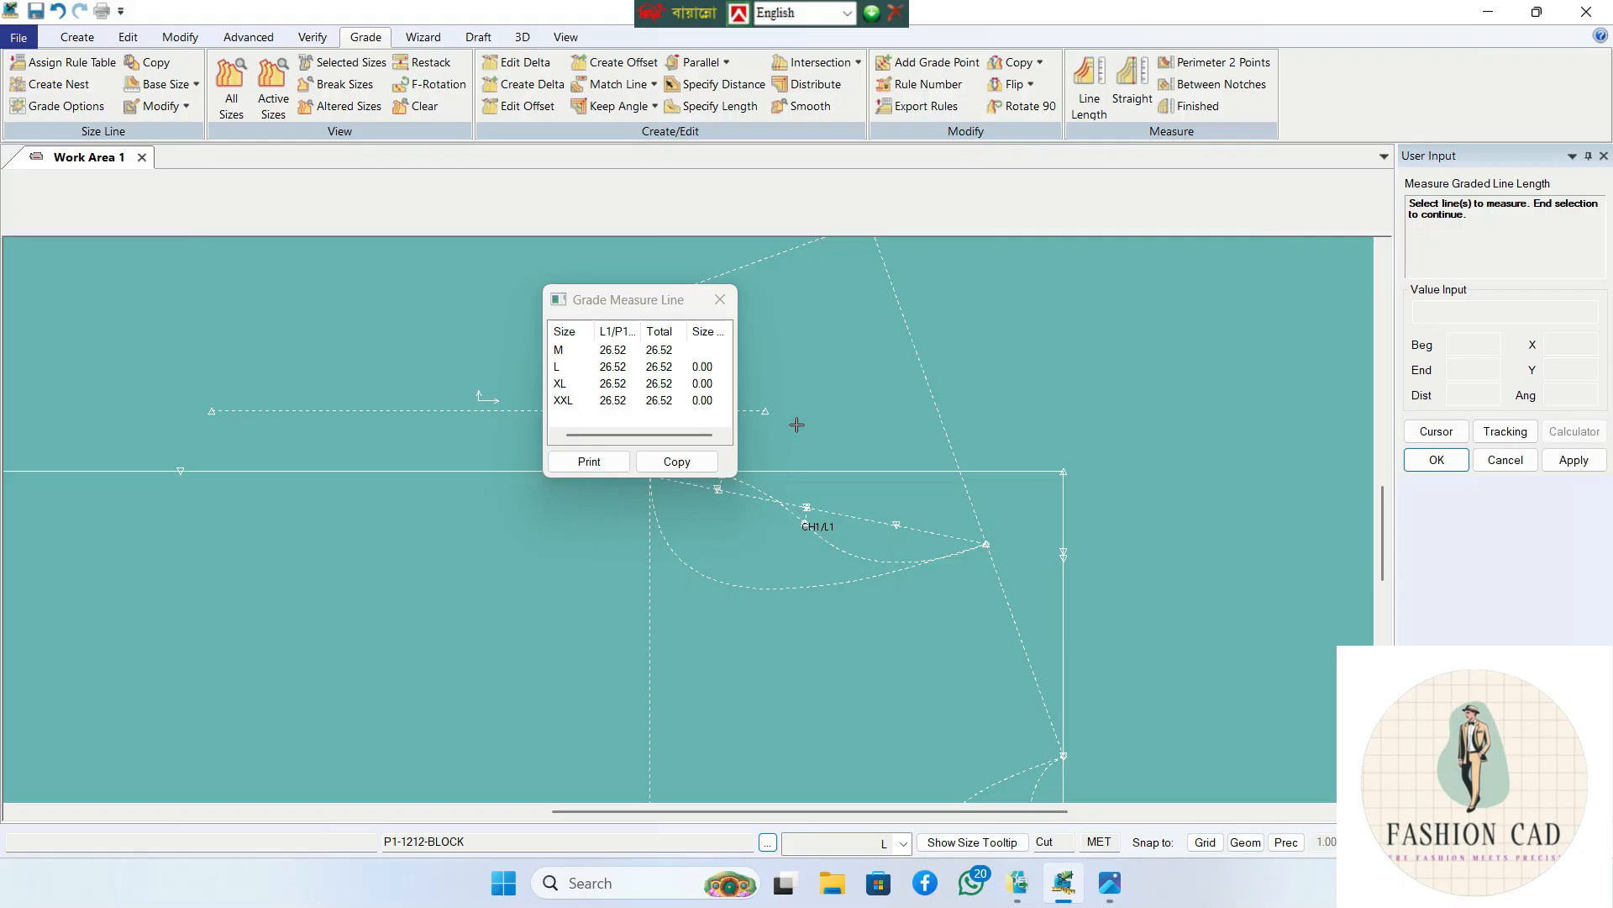
drag(696, 299, 508, 330)
- Measure the combined graded length of the two S-curve segments, then close both measurement results
scroll(708, 488, up, 1)
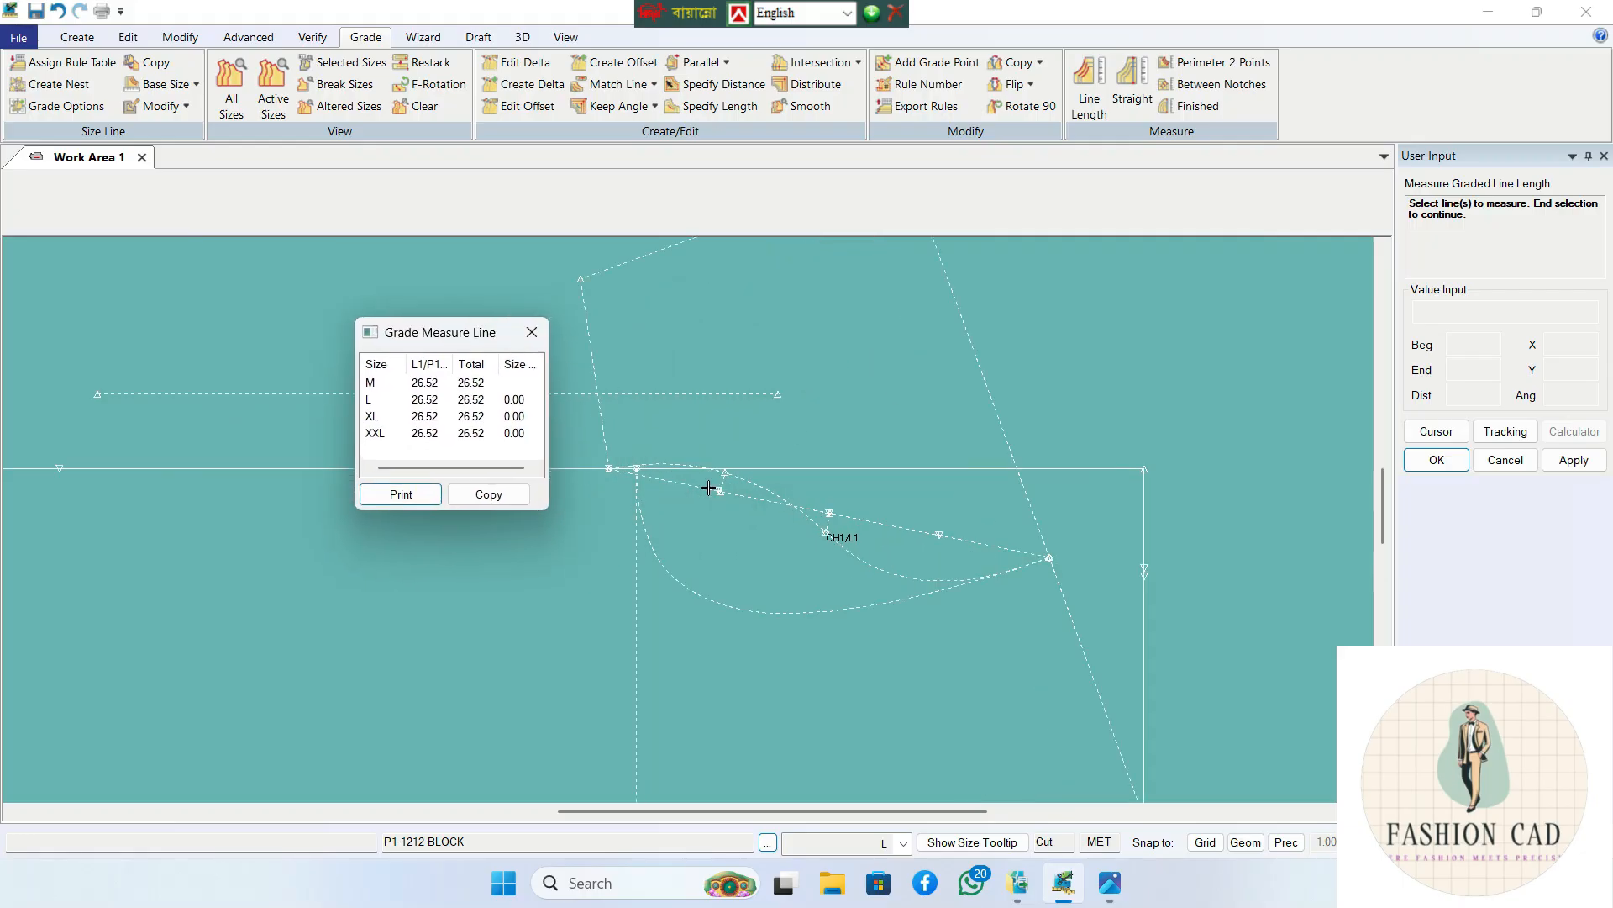
click(677, 458)
click(866, 556)
right_click(893, 504)
click(893, 501)
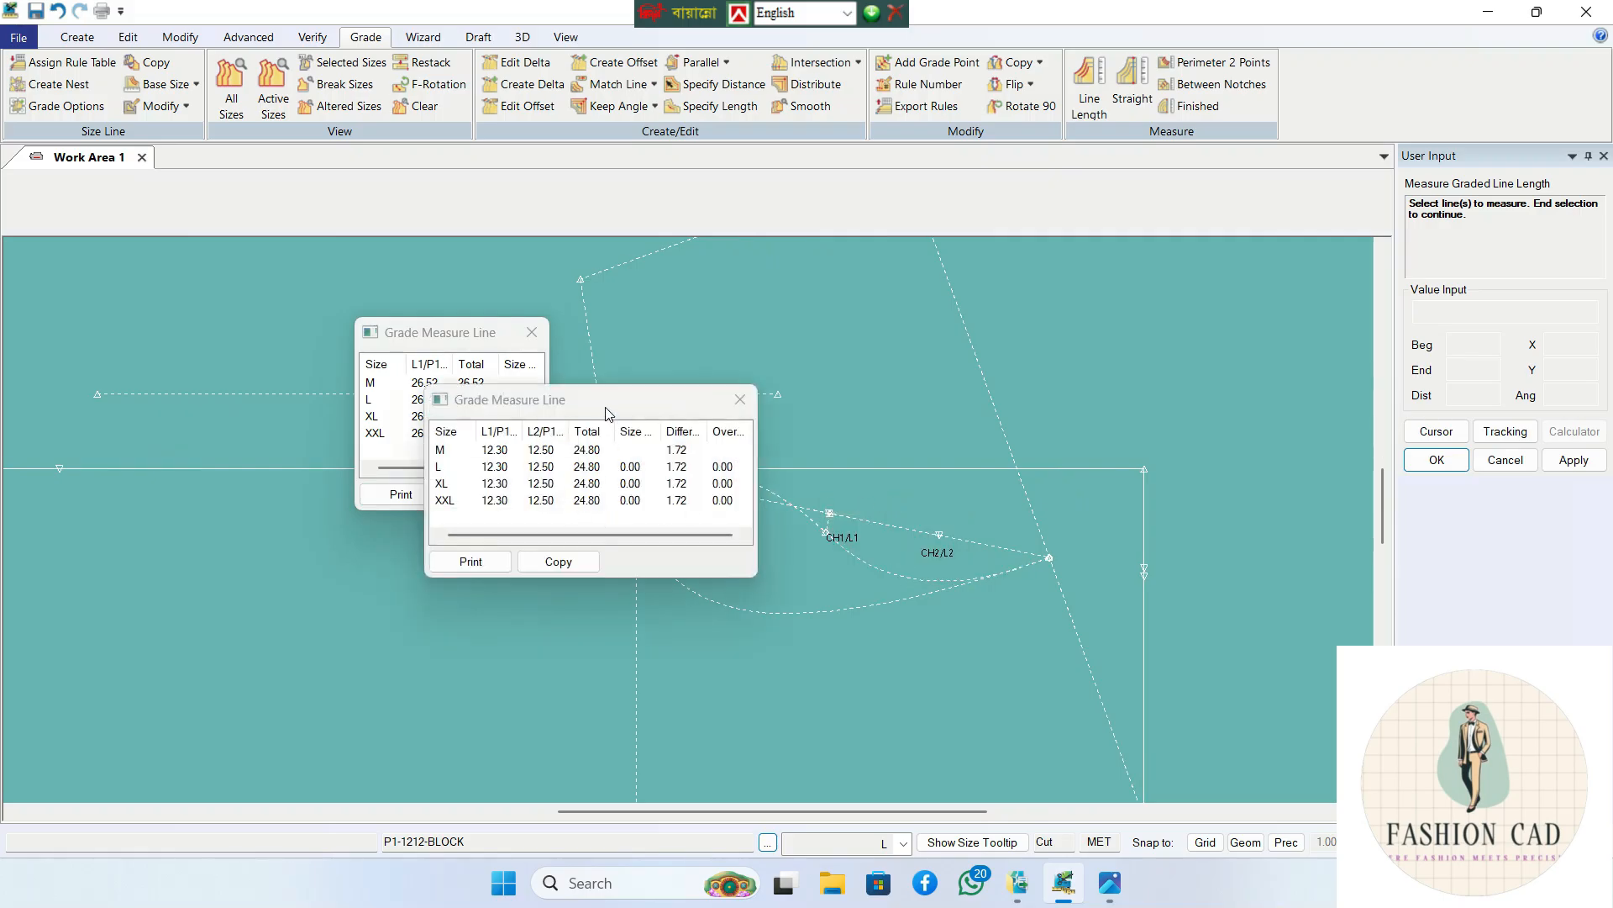
drag(611, 402, 588, 514)
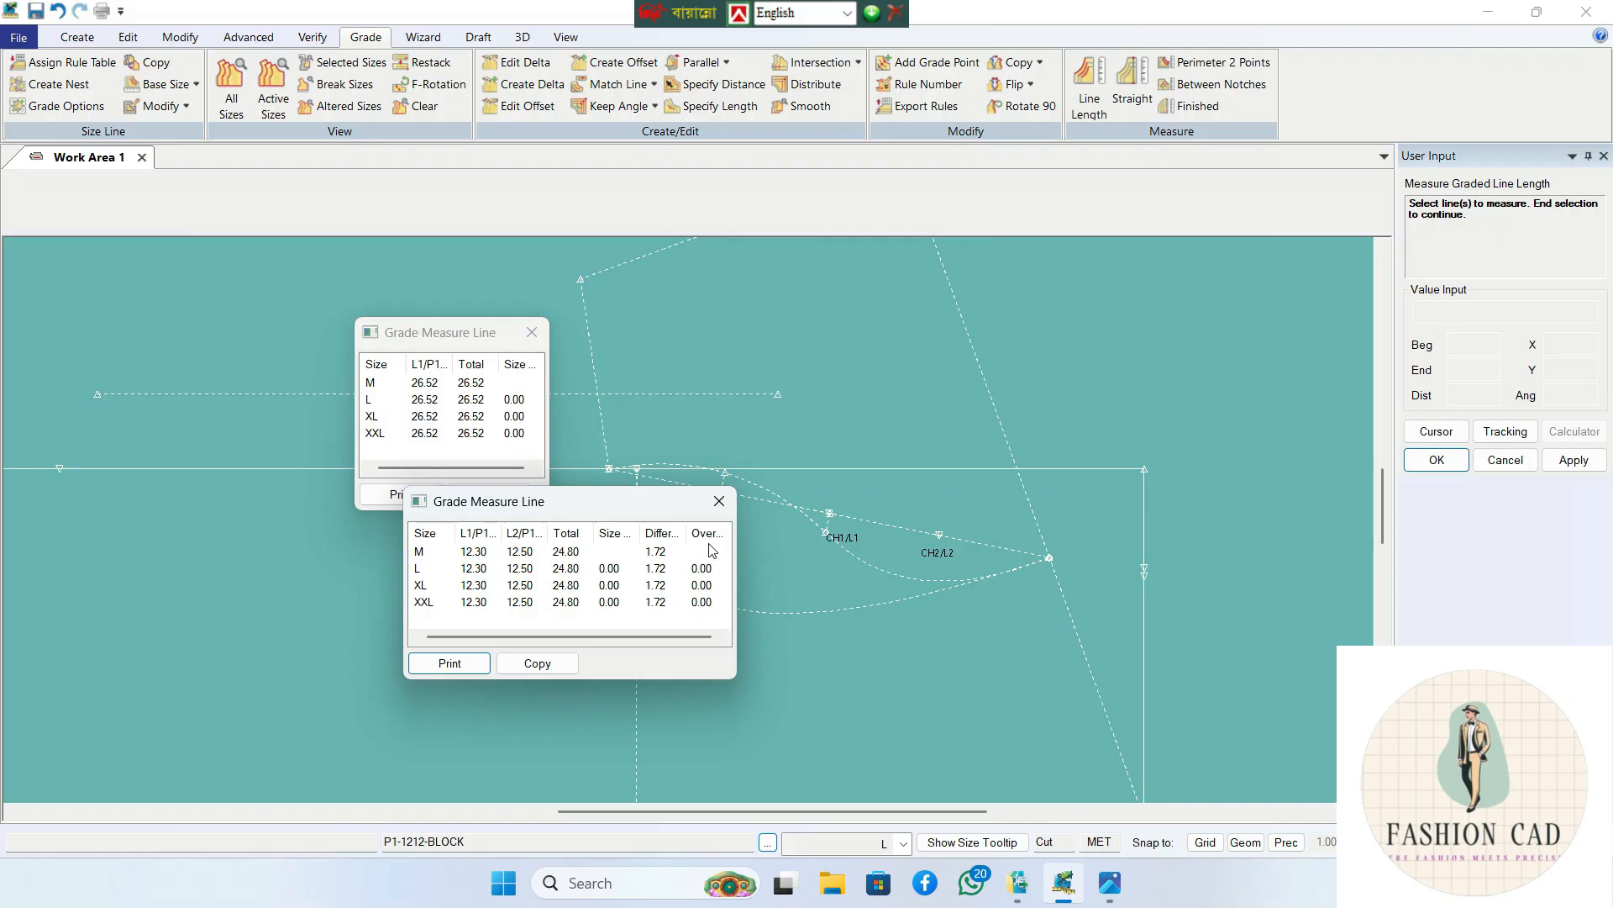
click(719, 500)
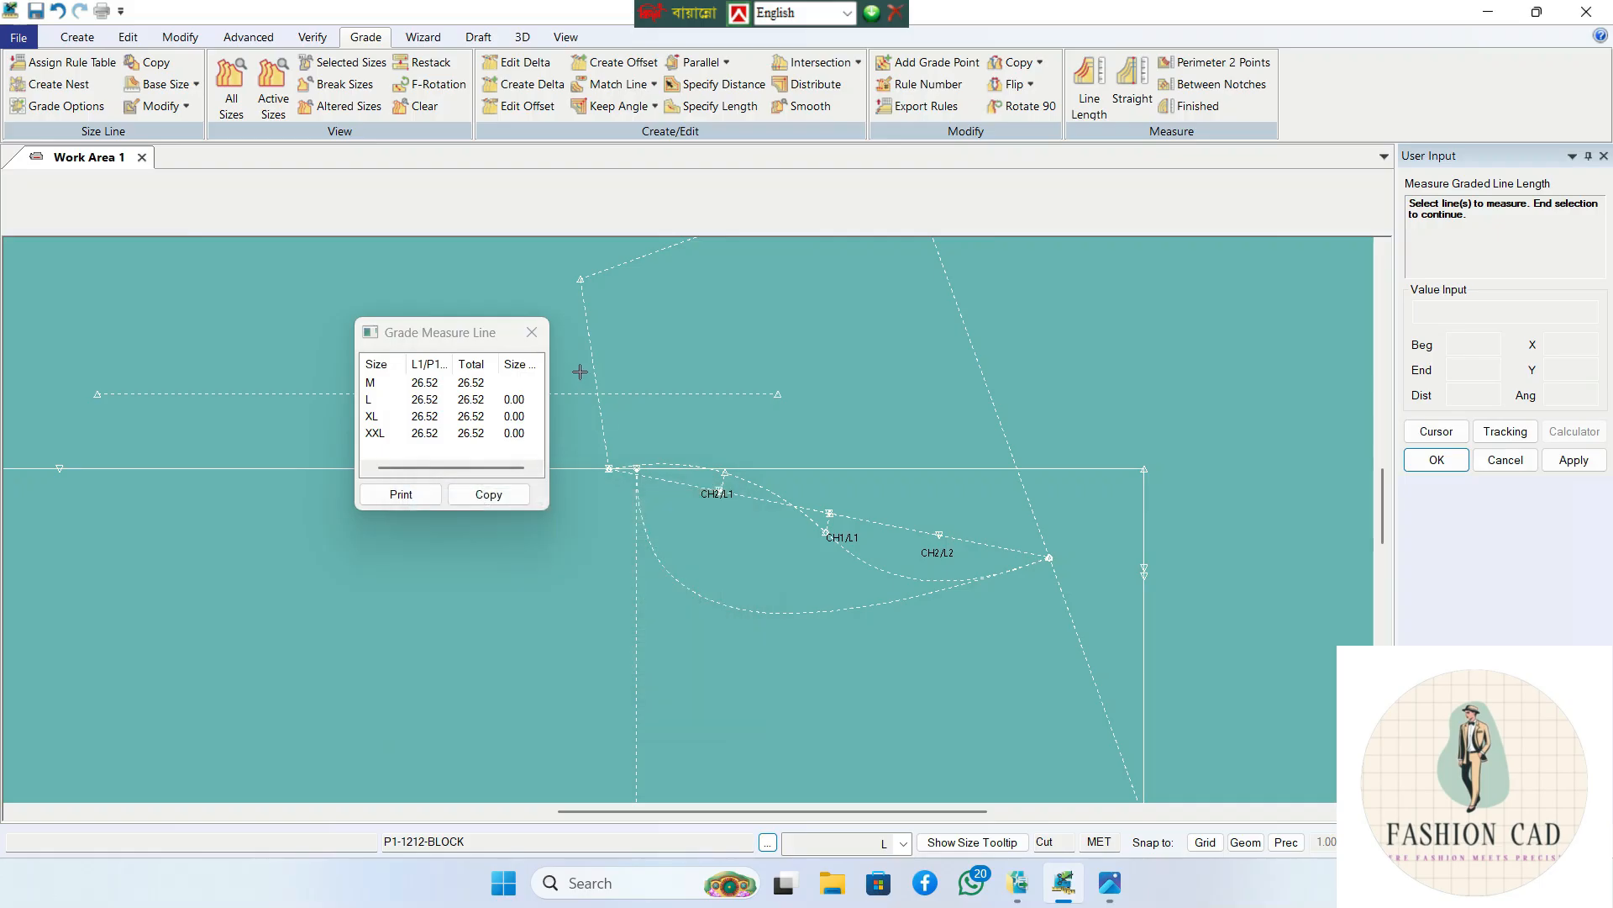
click(531, 332)
- Create one even offset of the long slanted line at a distance of 20, toward the S-curve's starting point
scroll(617, 474, down, 3)
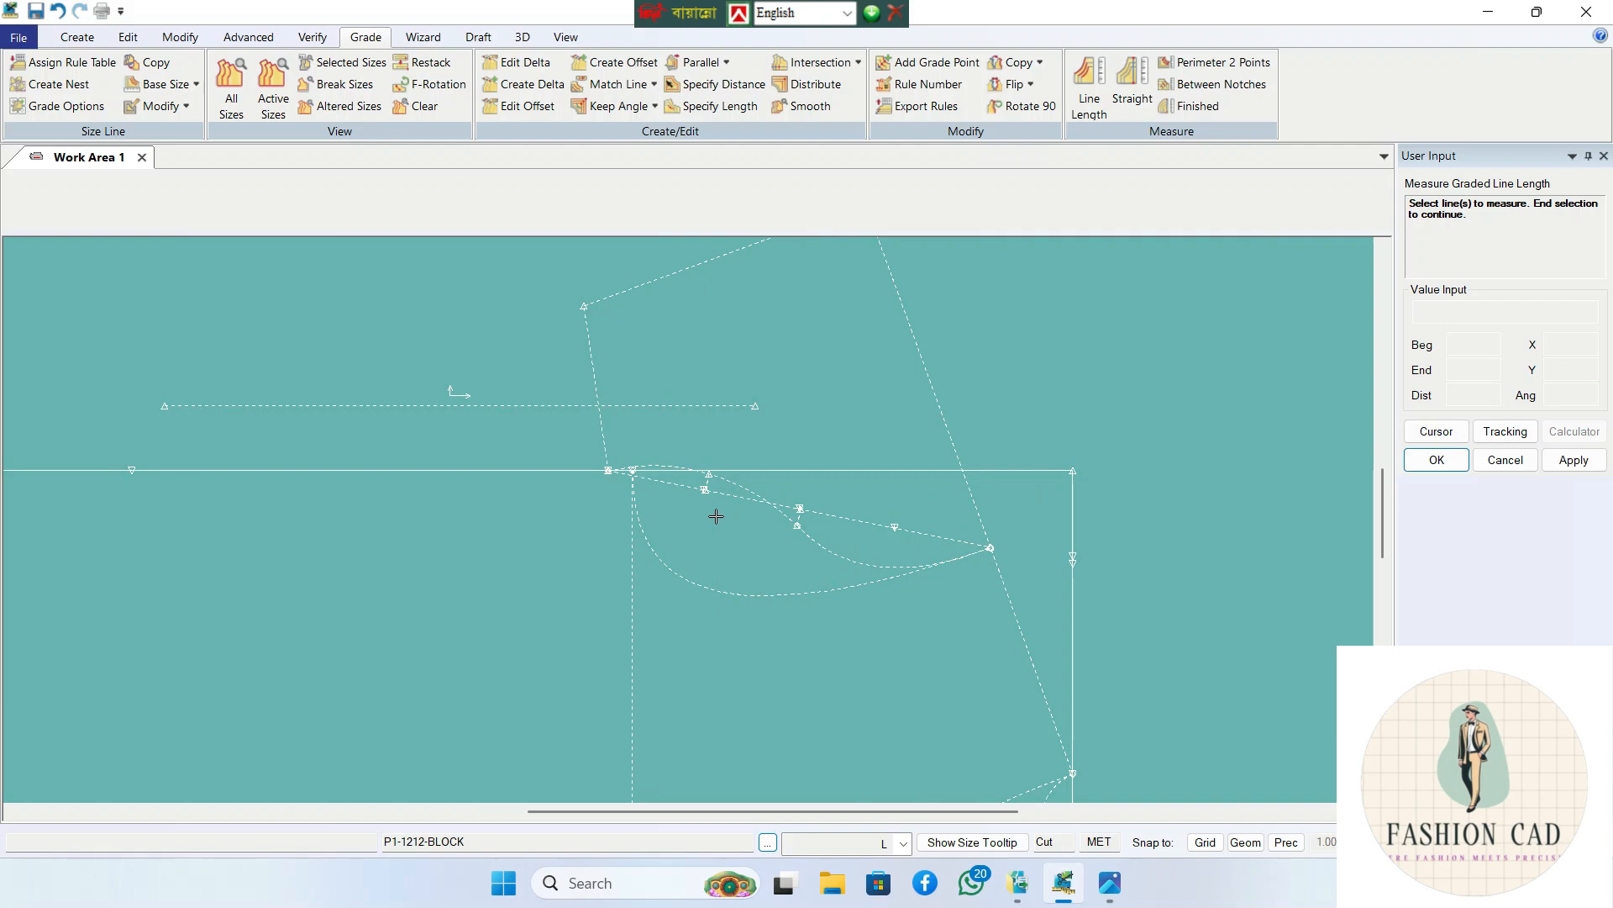
scroll(723, 521, down, 1)
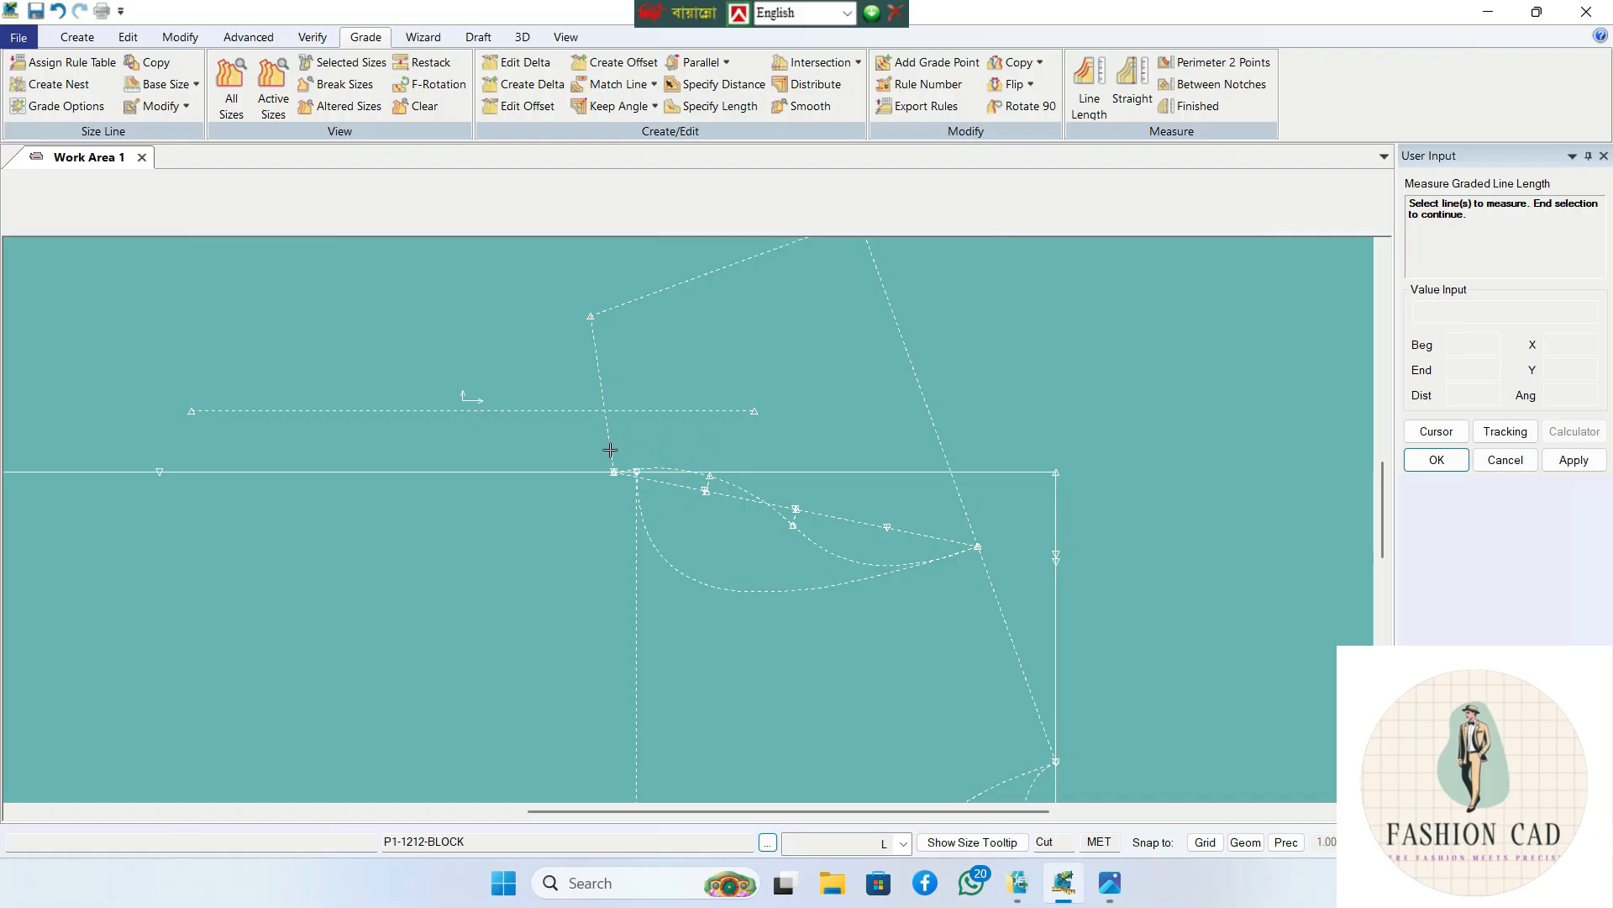
scroll(611, 459, down, 1)
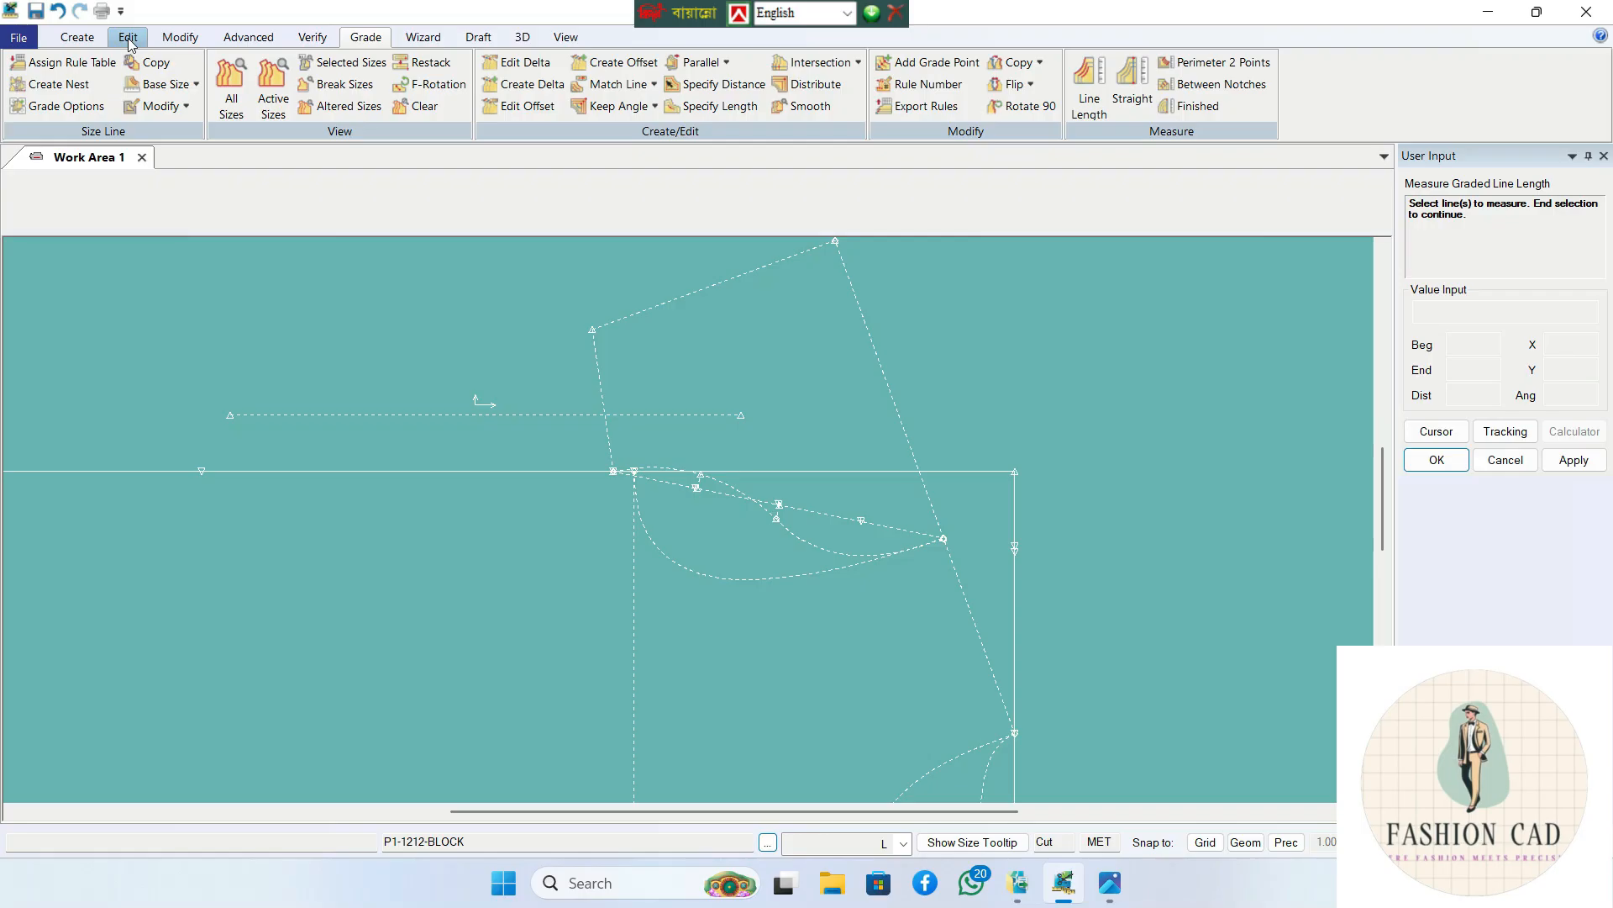
click(77, 37)
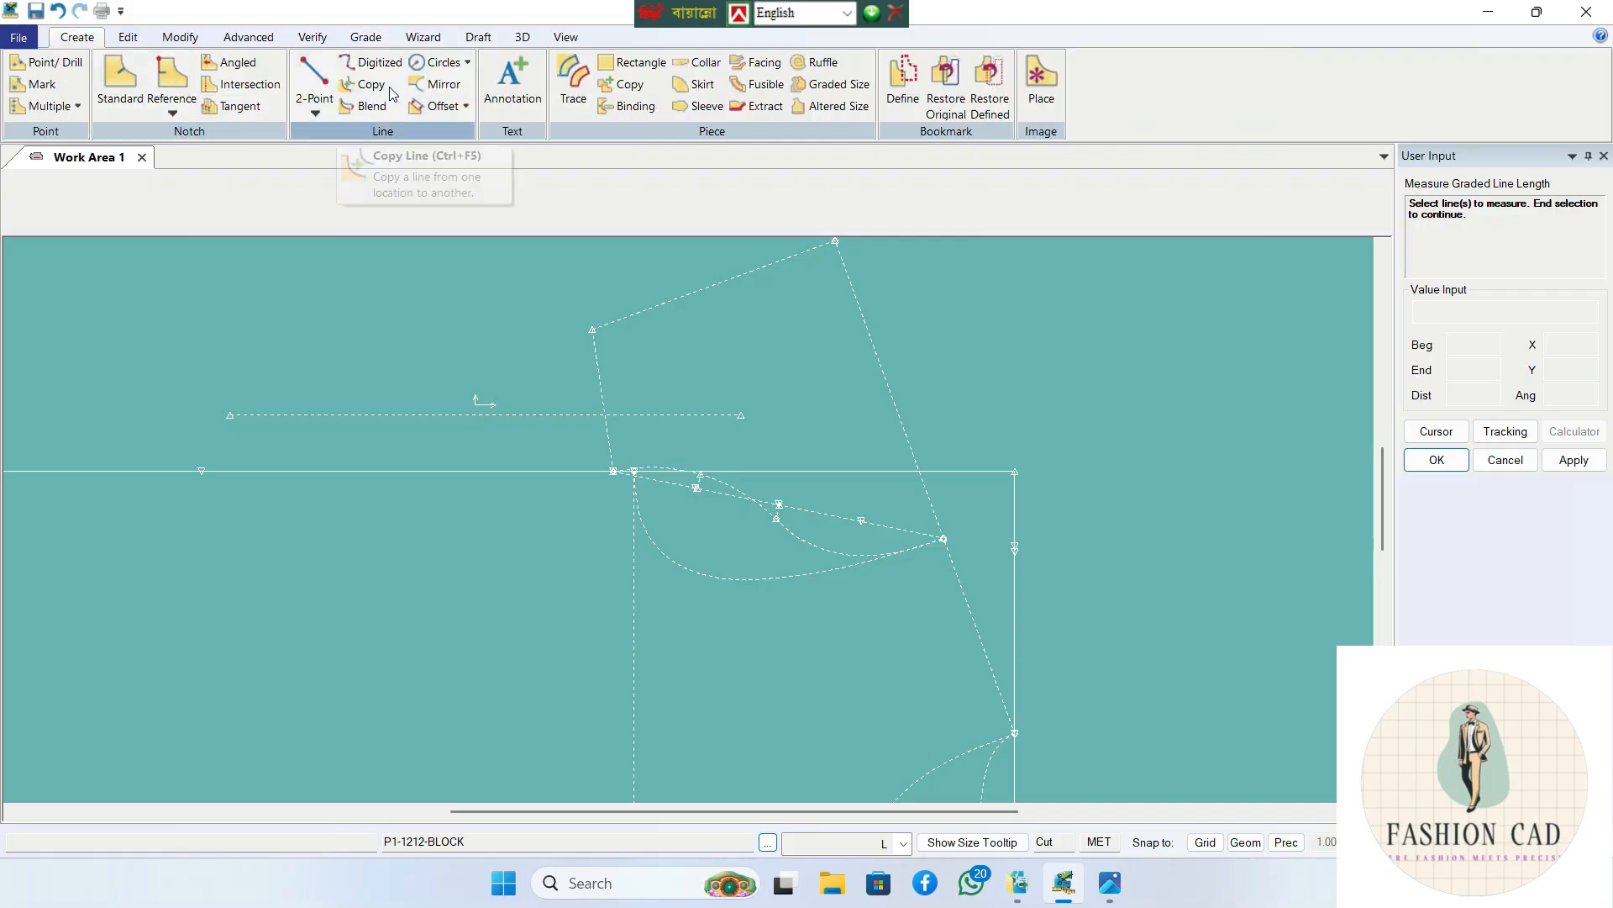
click(428, 106)
click(891, 390)
right_click(892, 392)
click(834, 410)
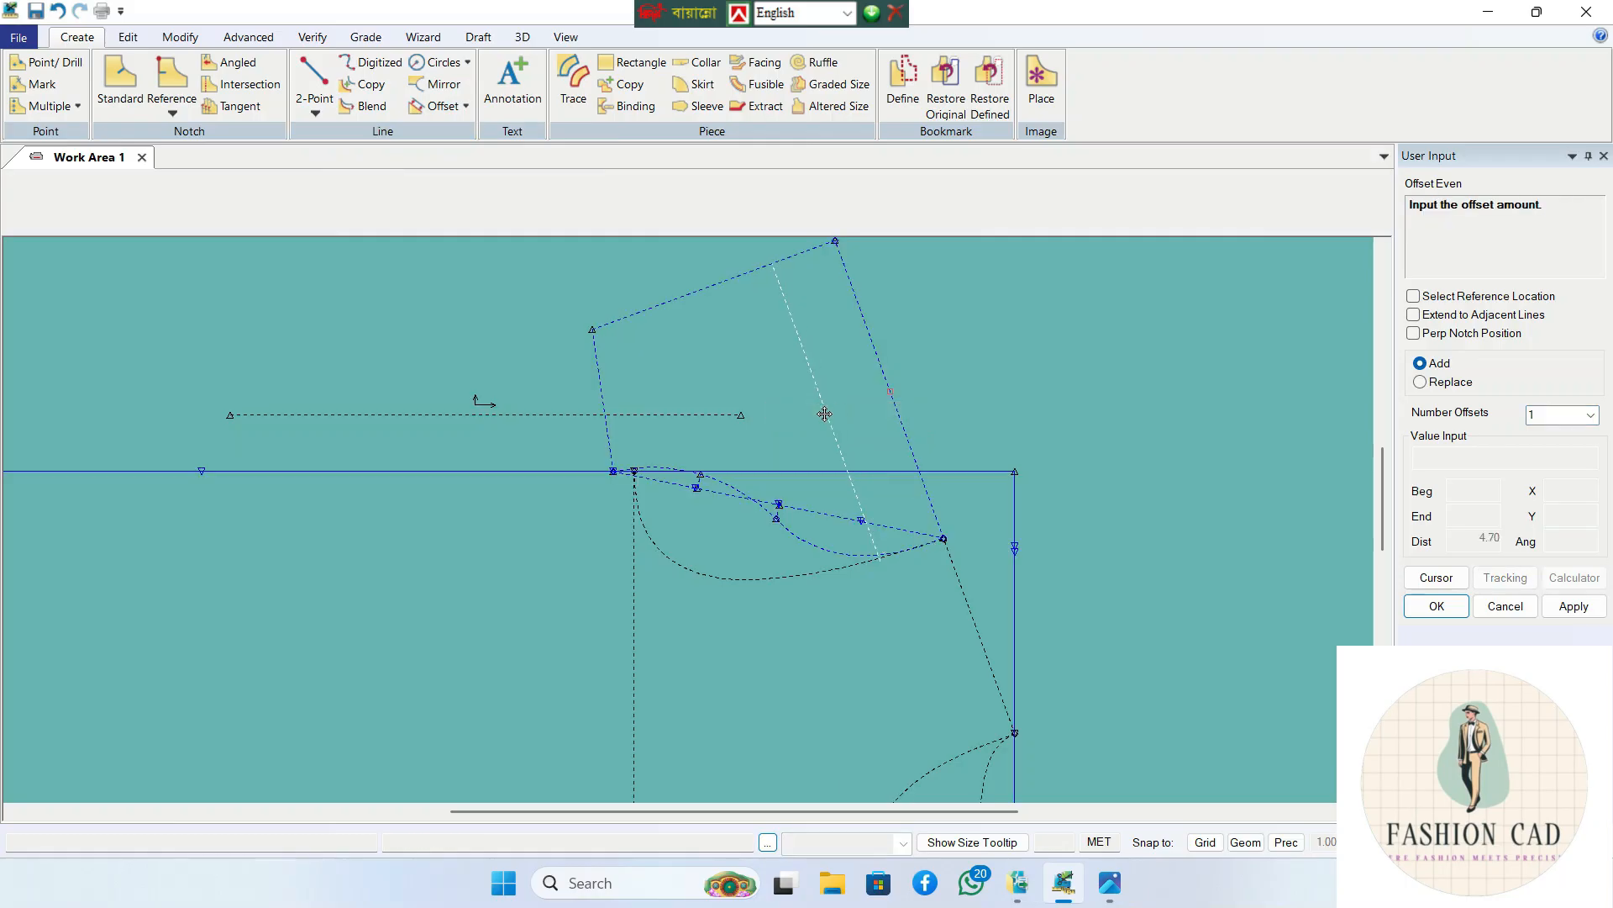
key(F12)
text(20)
key(Return)
scroll(664, 515, up, 1)
scroll(659, 521, down, 1)
right_click(793, 407)
click(795, 406)
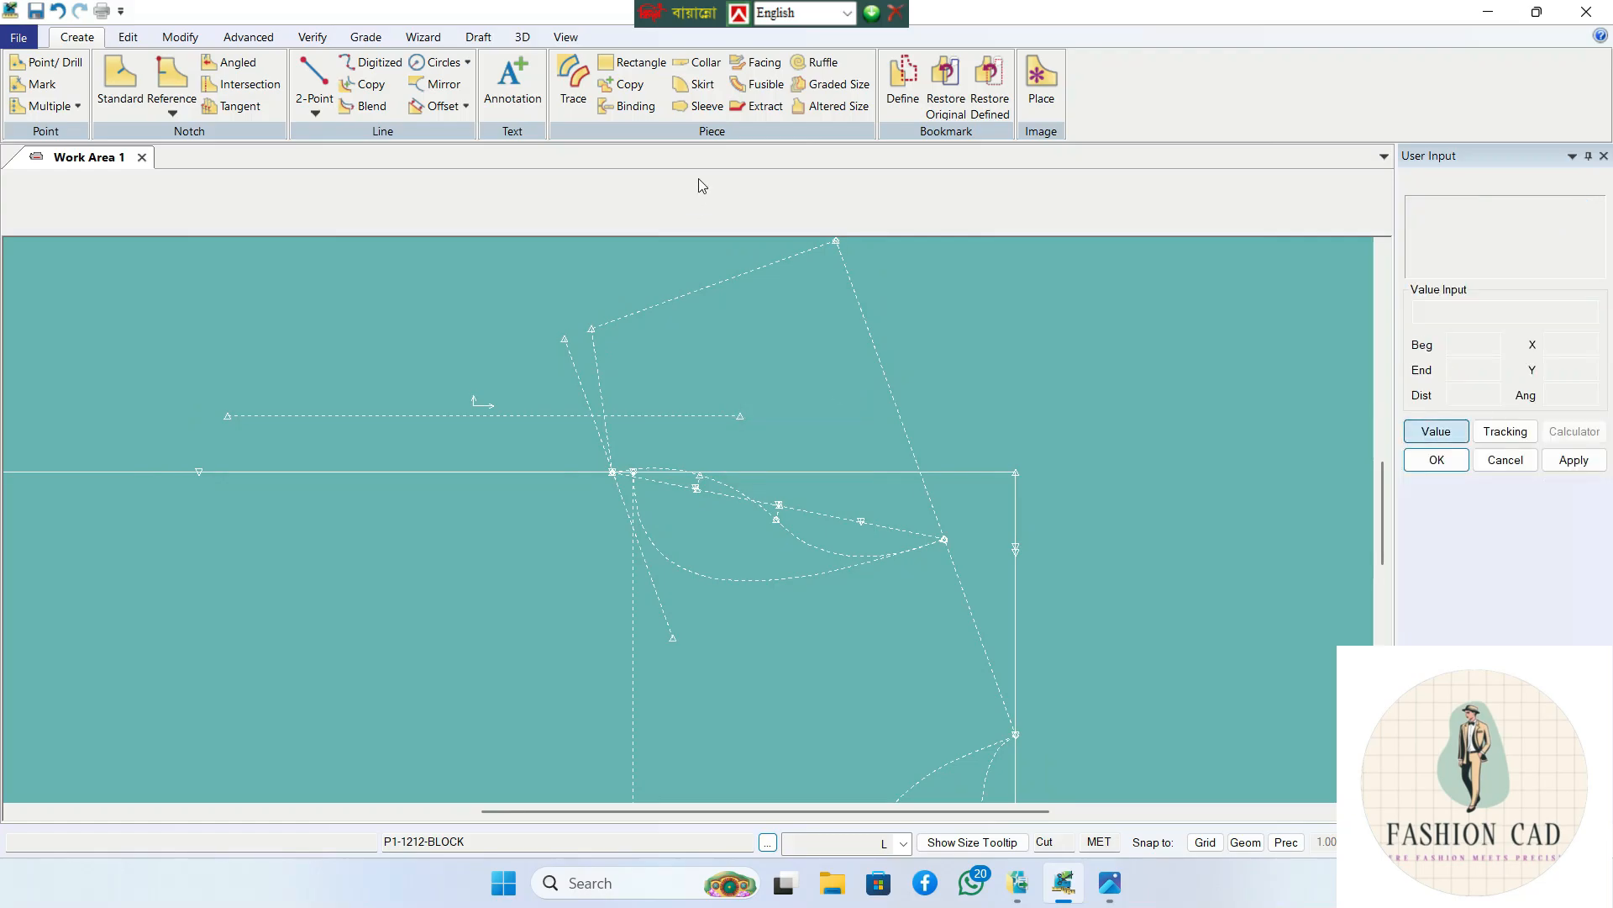
- Turn on Select Reference Location and Perform Alignment for Rotate Piece, and try aligning the block's slanted line to the X axis
click(179, 42)
click(863, 82)
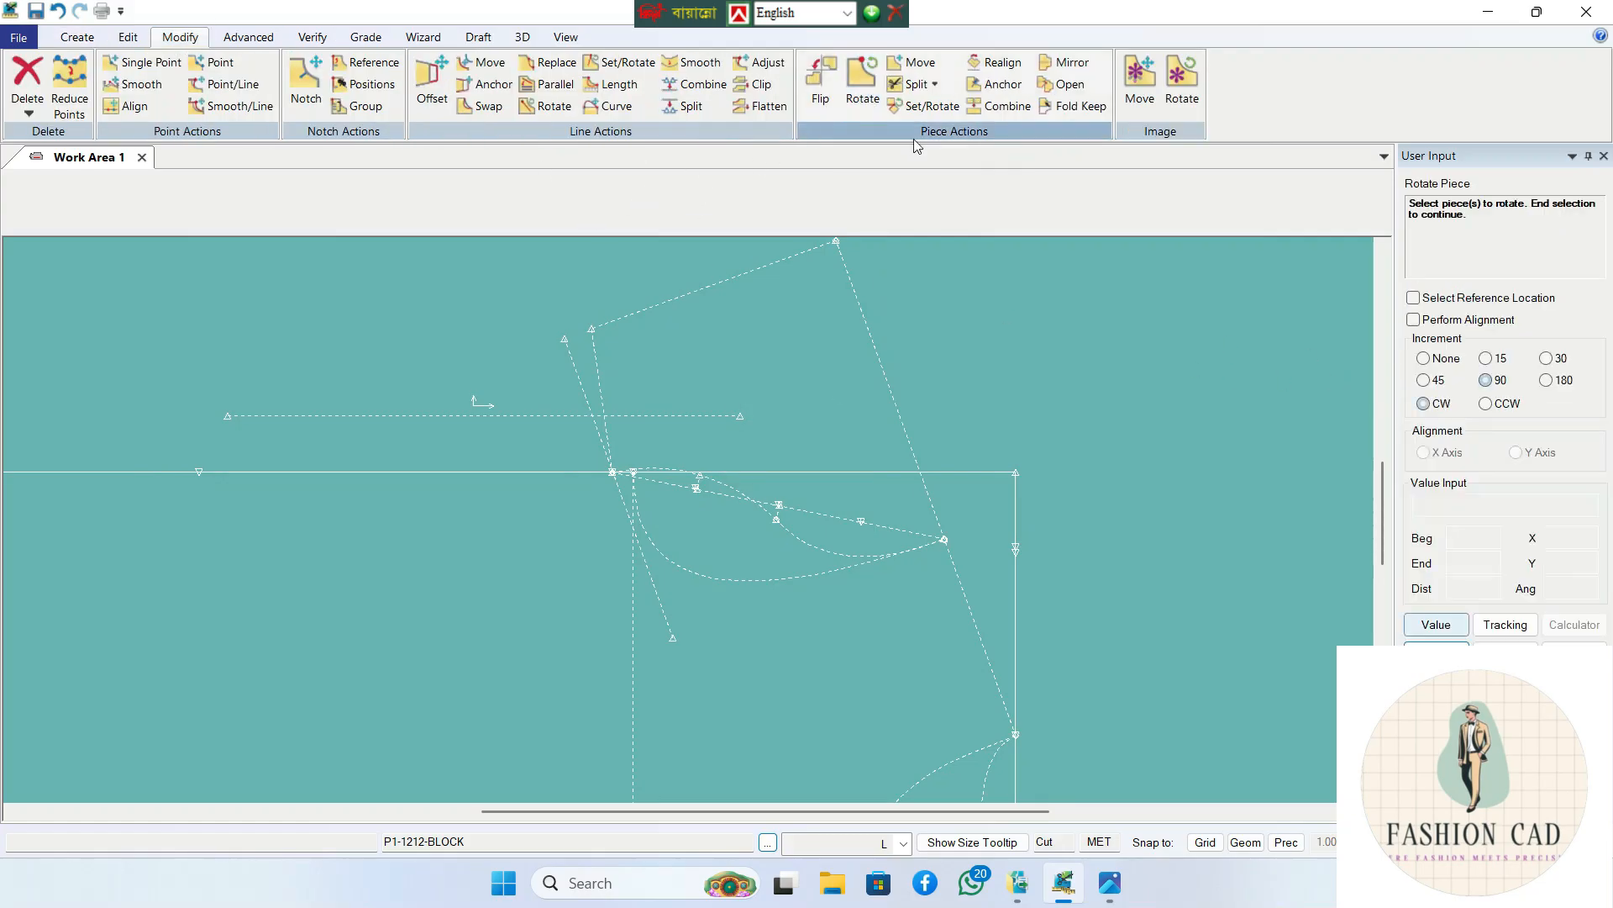
click(1413, 298)
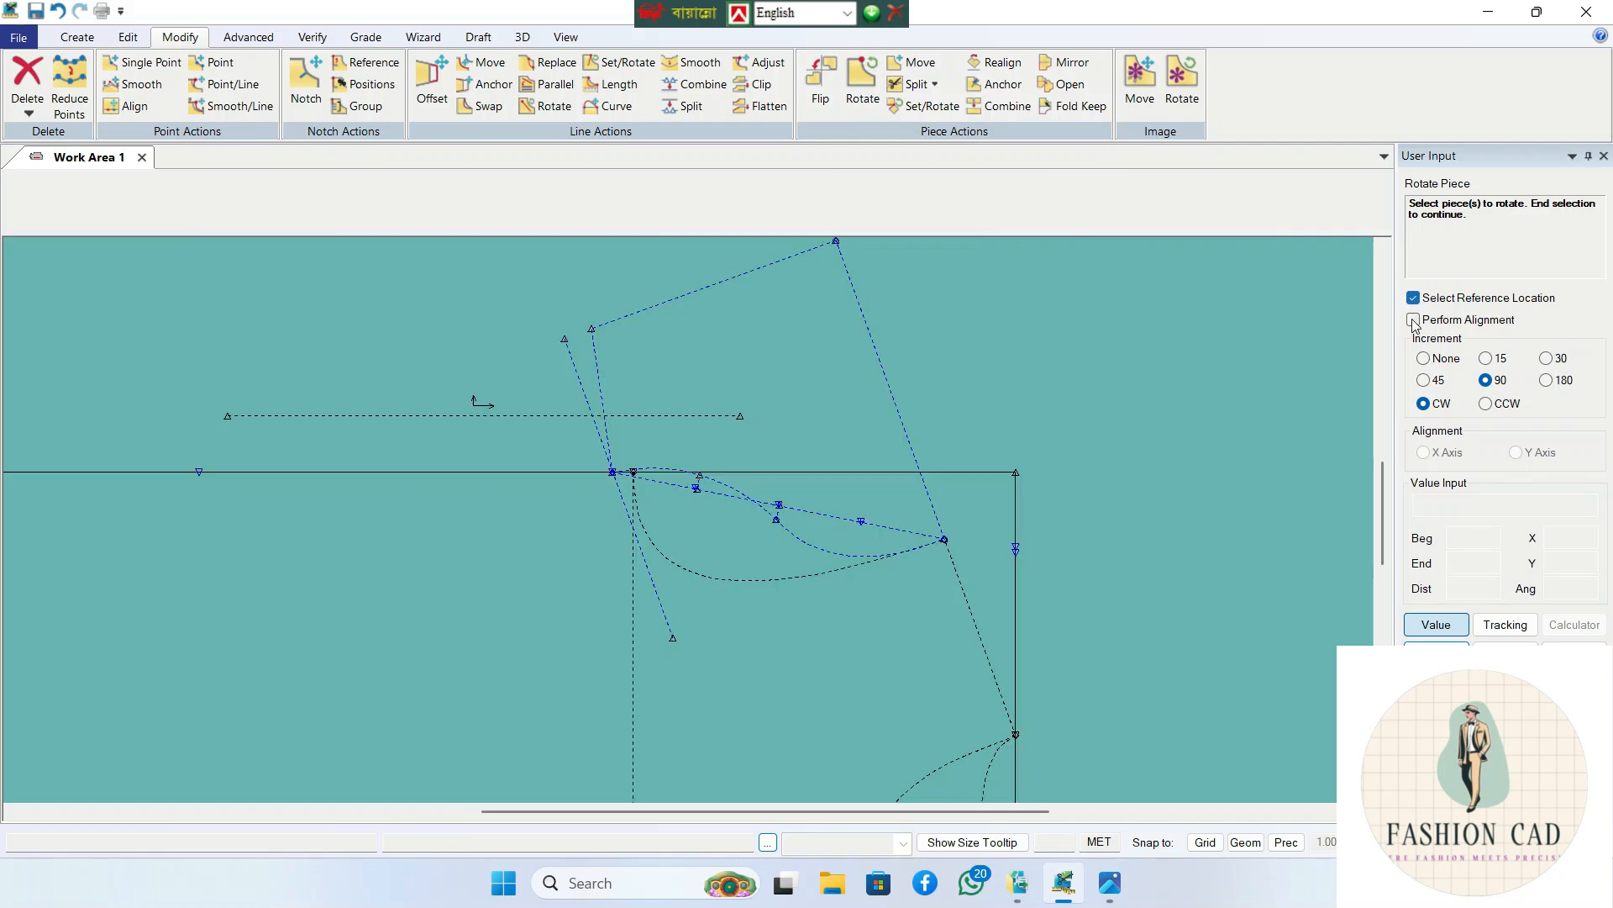
click(1413, 319)
click(798, 424)
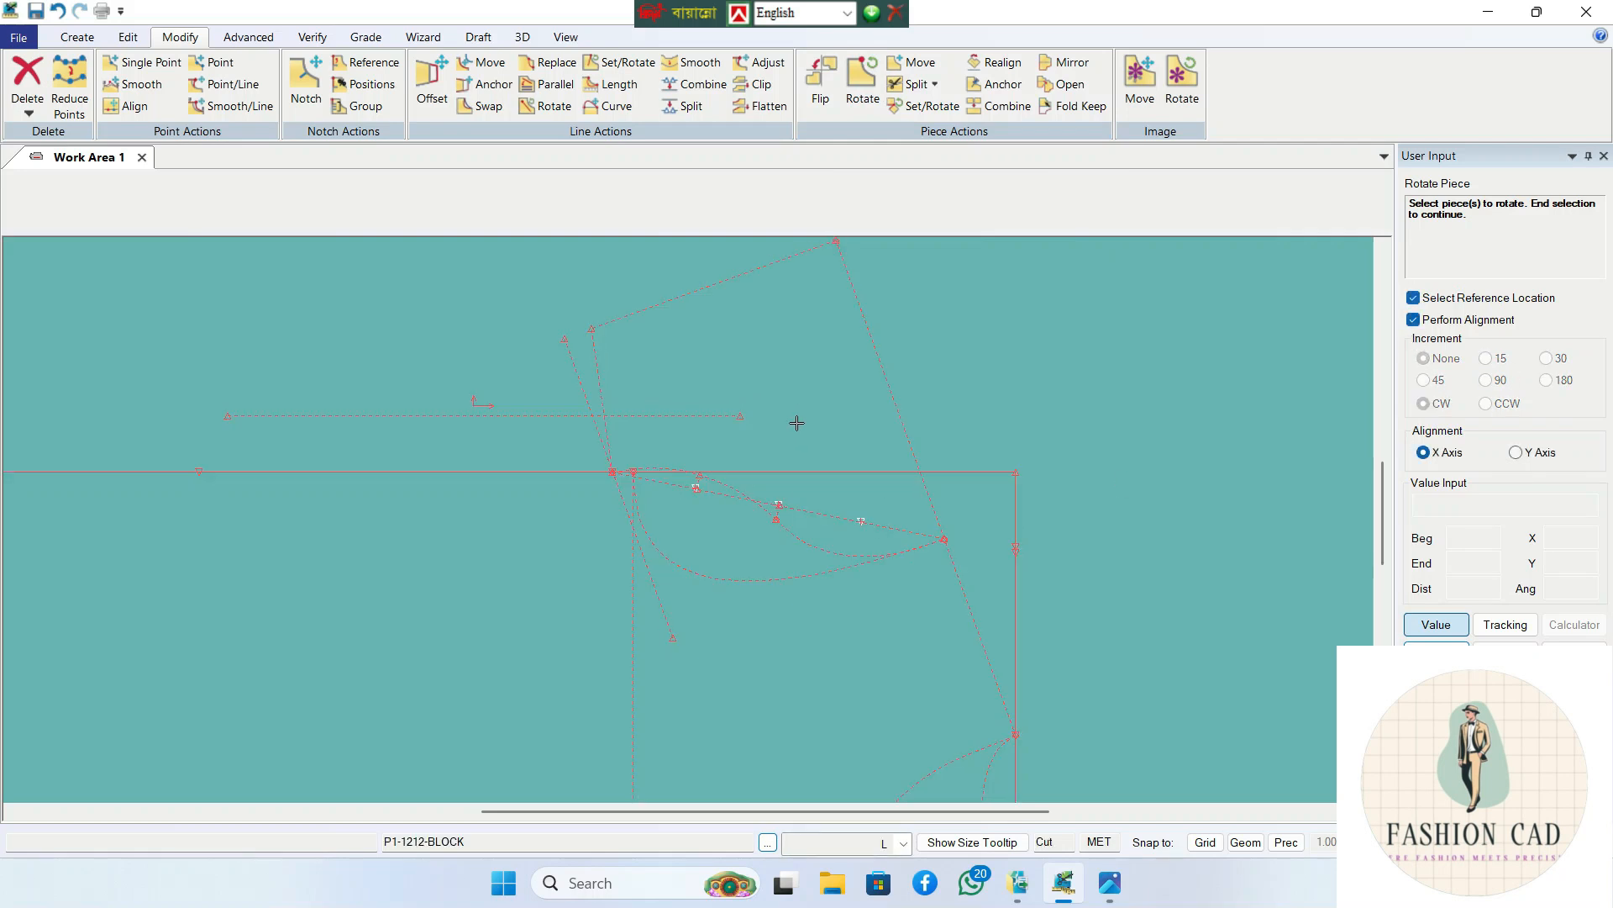
right_click(826, 404)
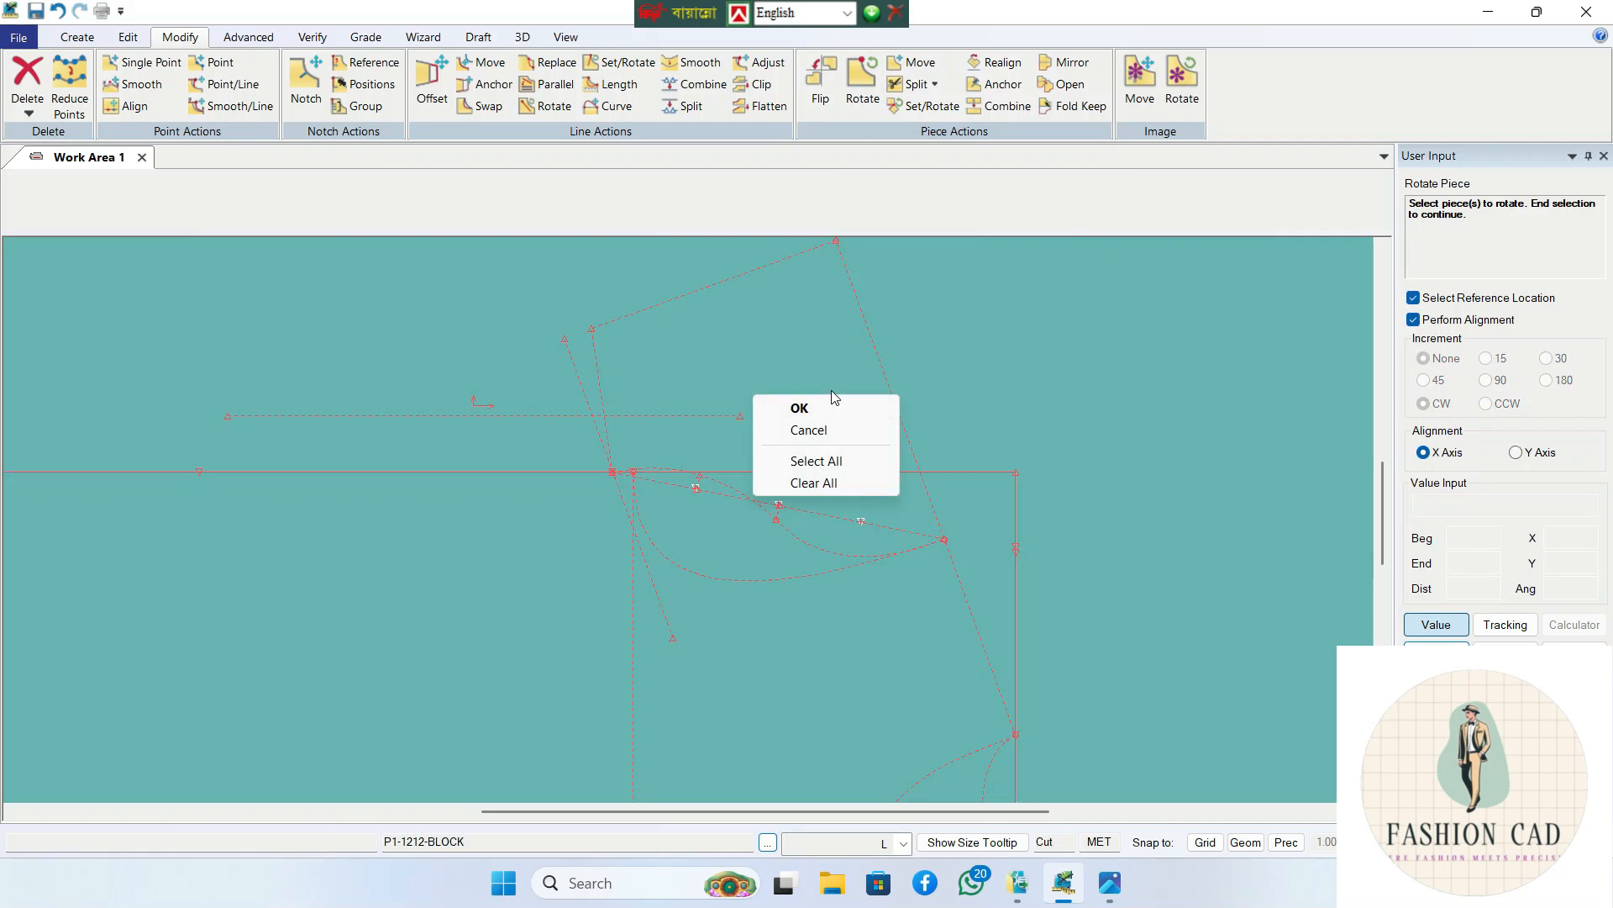
click(823, 407)
click(852, 339)
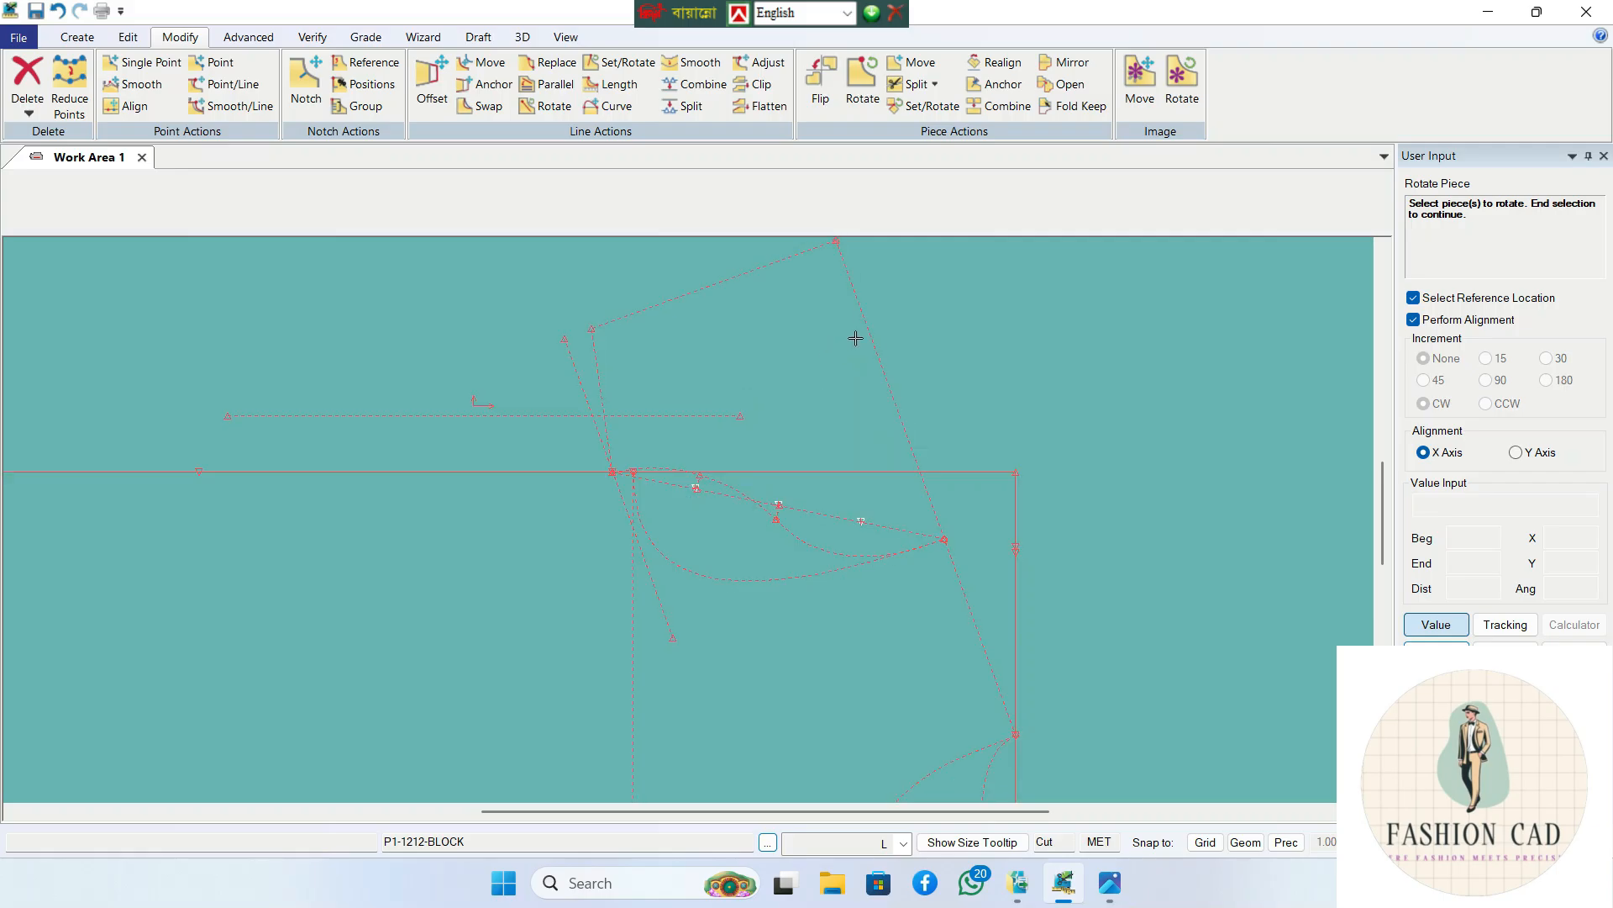
click(868, 324)
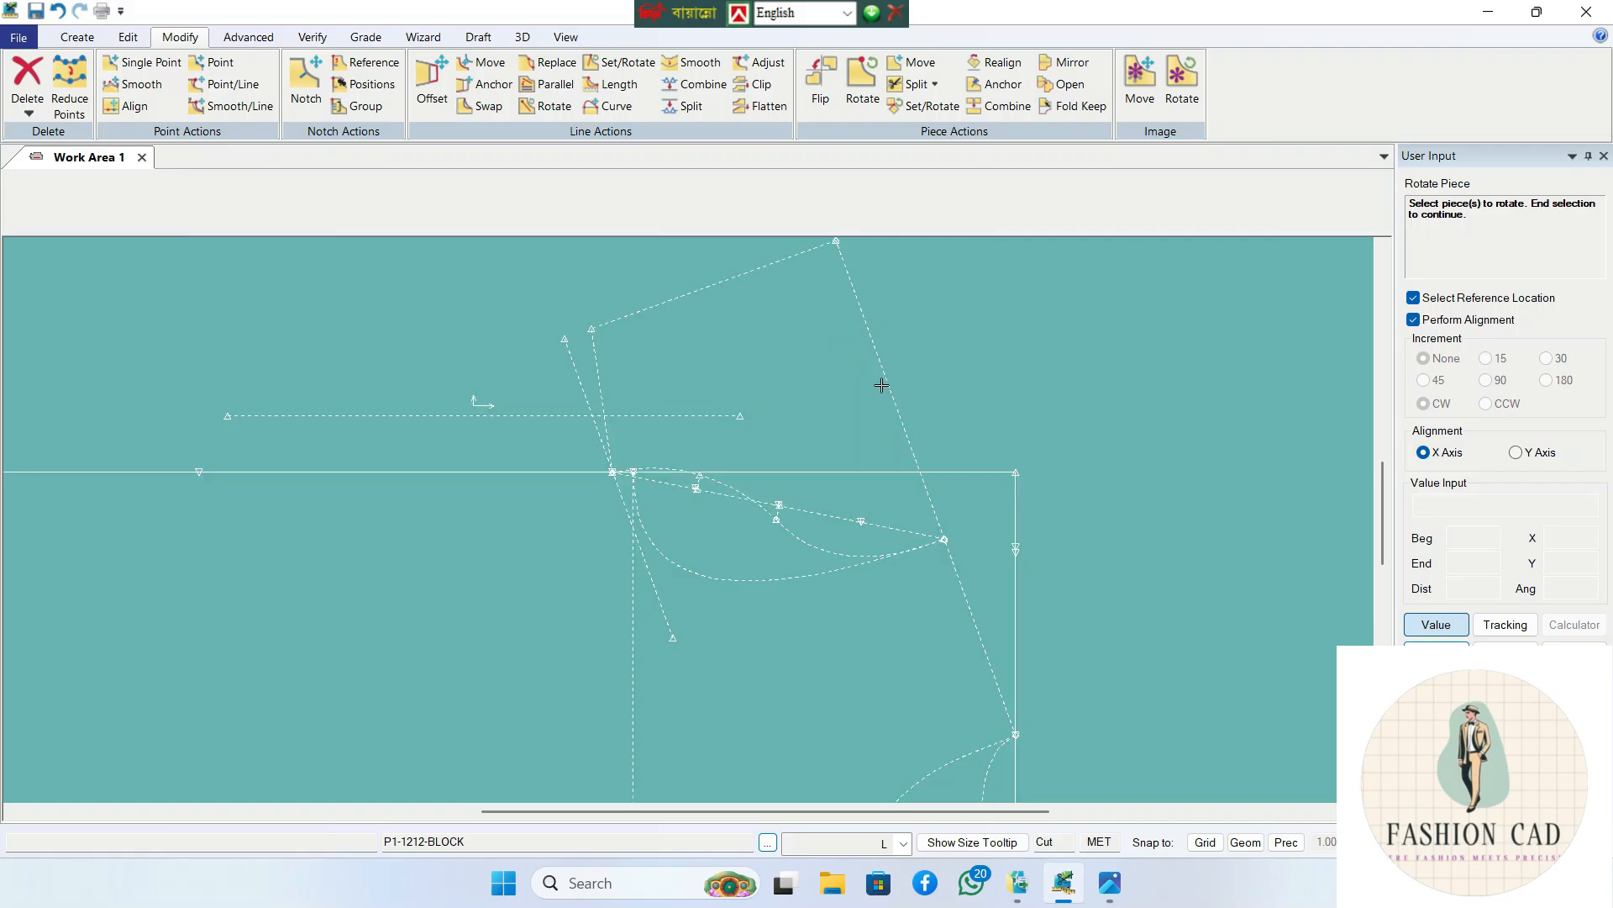
- Rotate the block with Y Axis alignment so that the long slanted line stands vertical
click(1517, 454)
click(883, 368)
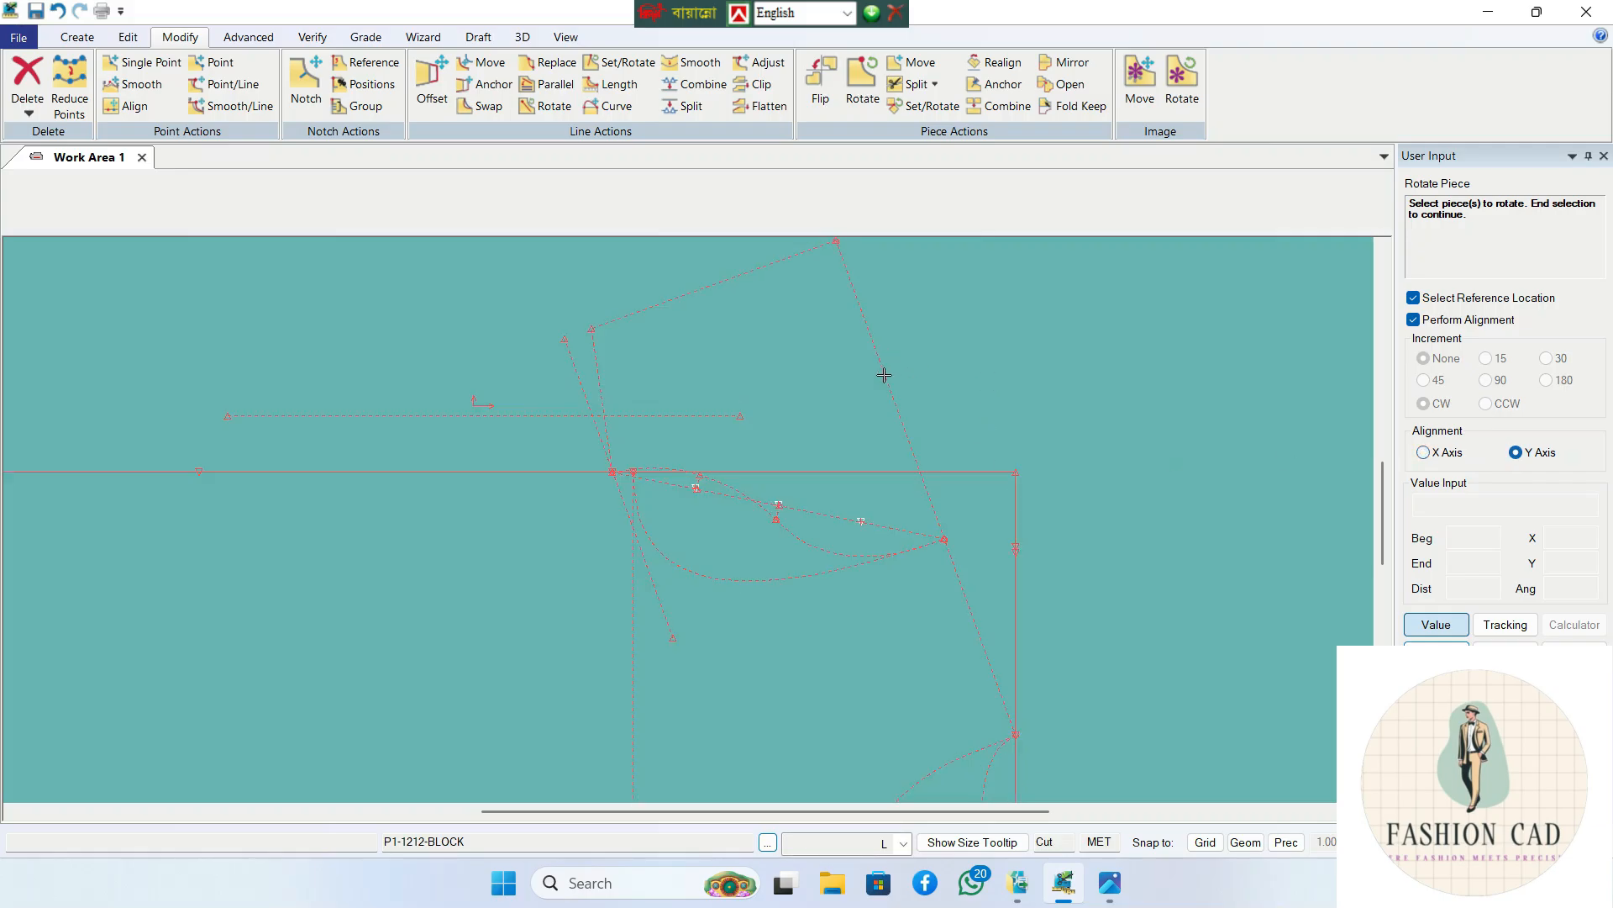
click(876, 345)
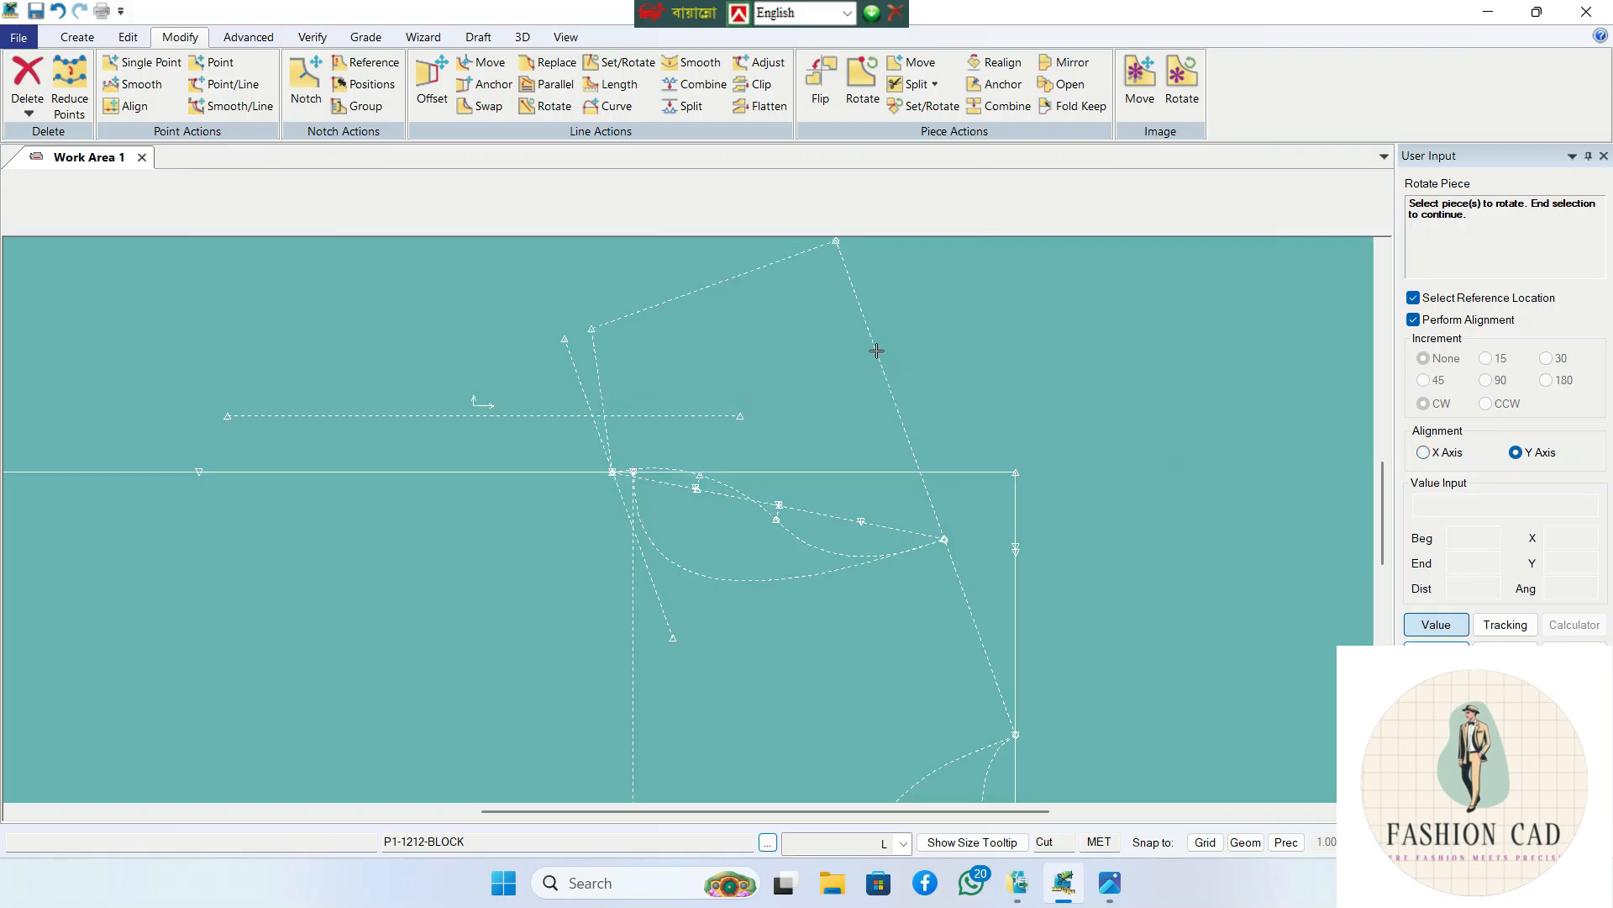
click(820, 385)
right_click(831, 377)
click(830, 377)
click(866, 328)
click(903, 406)
right_click(919, 399)
click(941, 409)
click(912, 485)
right_click(974, 410)
click(973, 411)
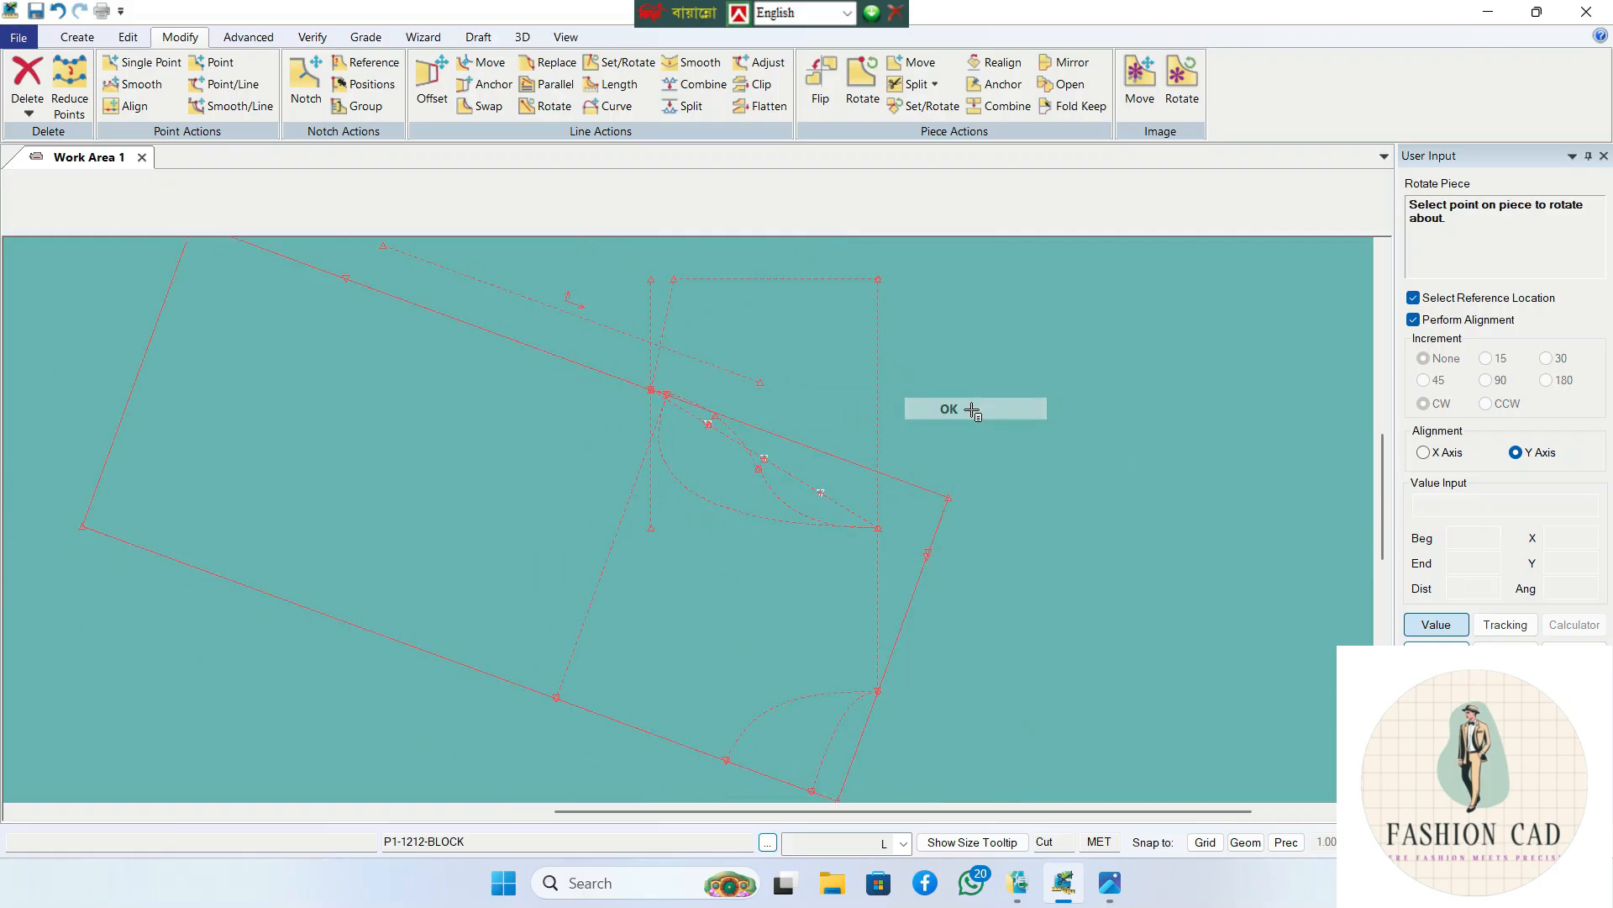
right_click(960, 412)
click(960, 412)
right_click(911, 414)
click(883, 418)
- Clip the vertical offset line where it meets the S-curve's starting point, keeping the upper part
middle_drag(882, 420, 975, 486)
scroll(975, 486, up, 4)
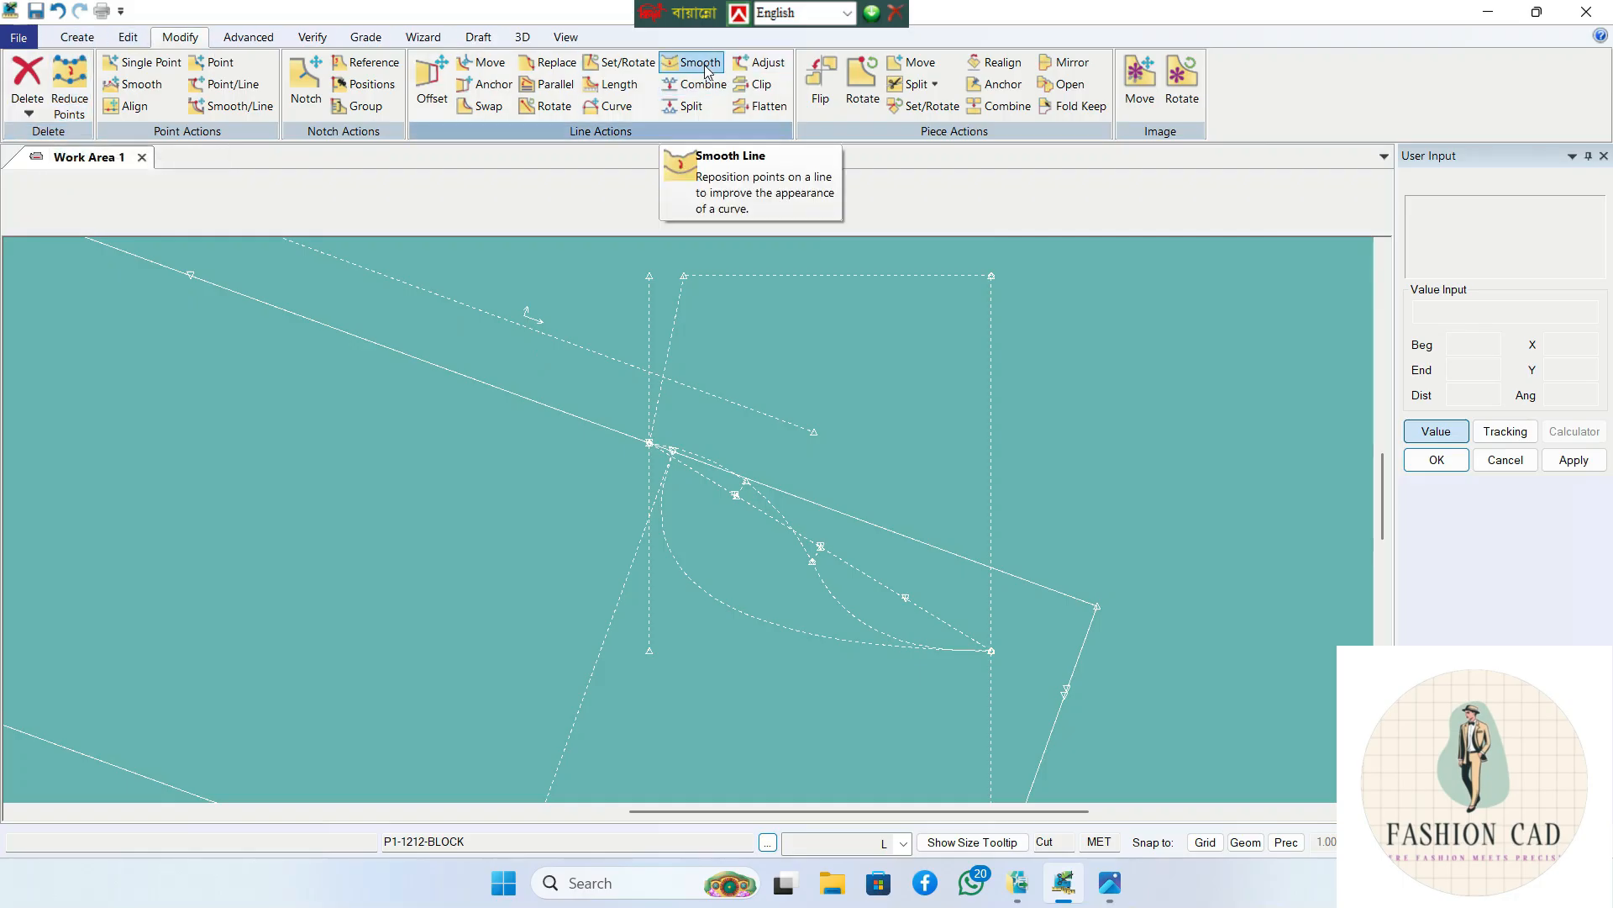
click(759, 84)
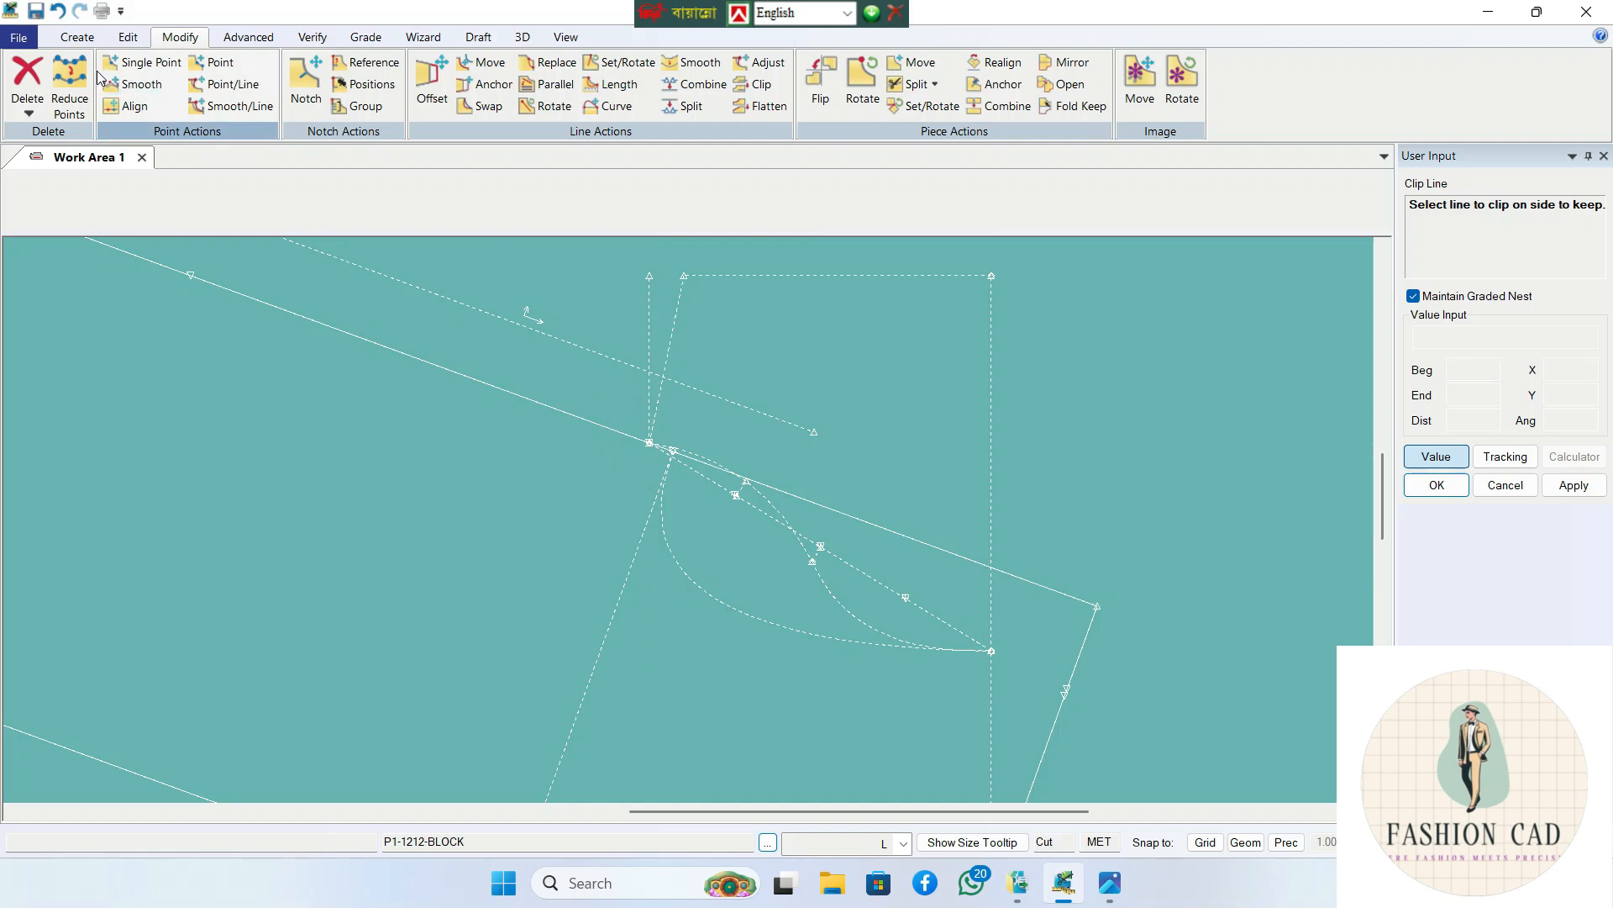
- Split the vertical guide line at 1 from its lower end and delete the short lower segment
click(680, 106)
click(648, 406)
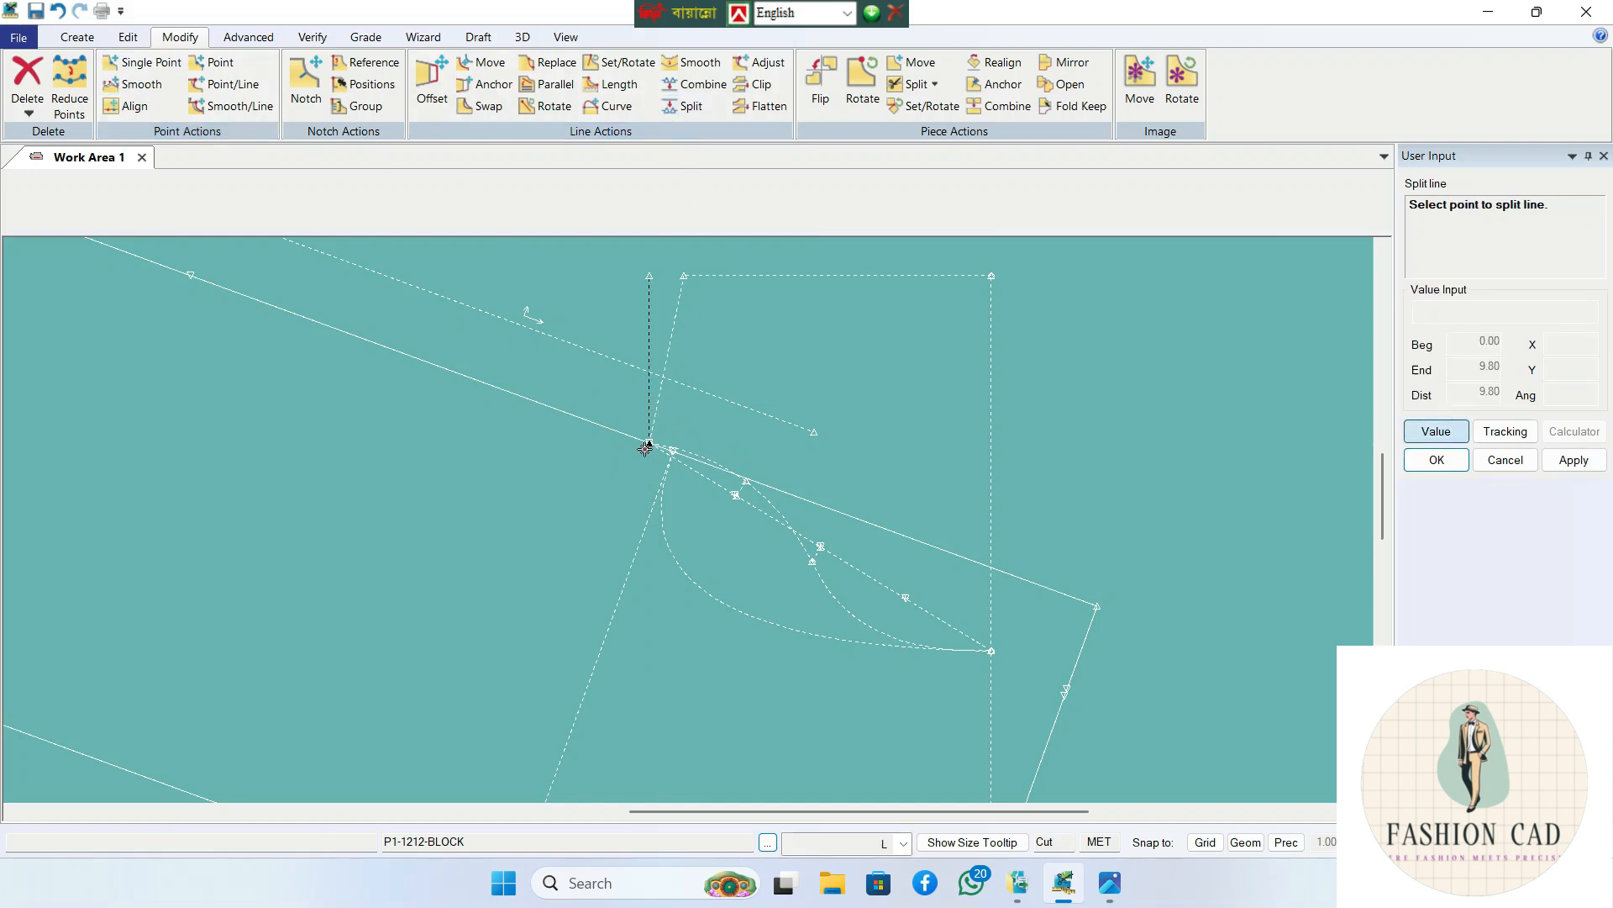
click(646, 445)
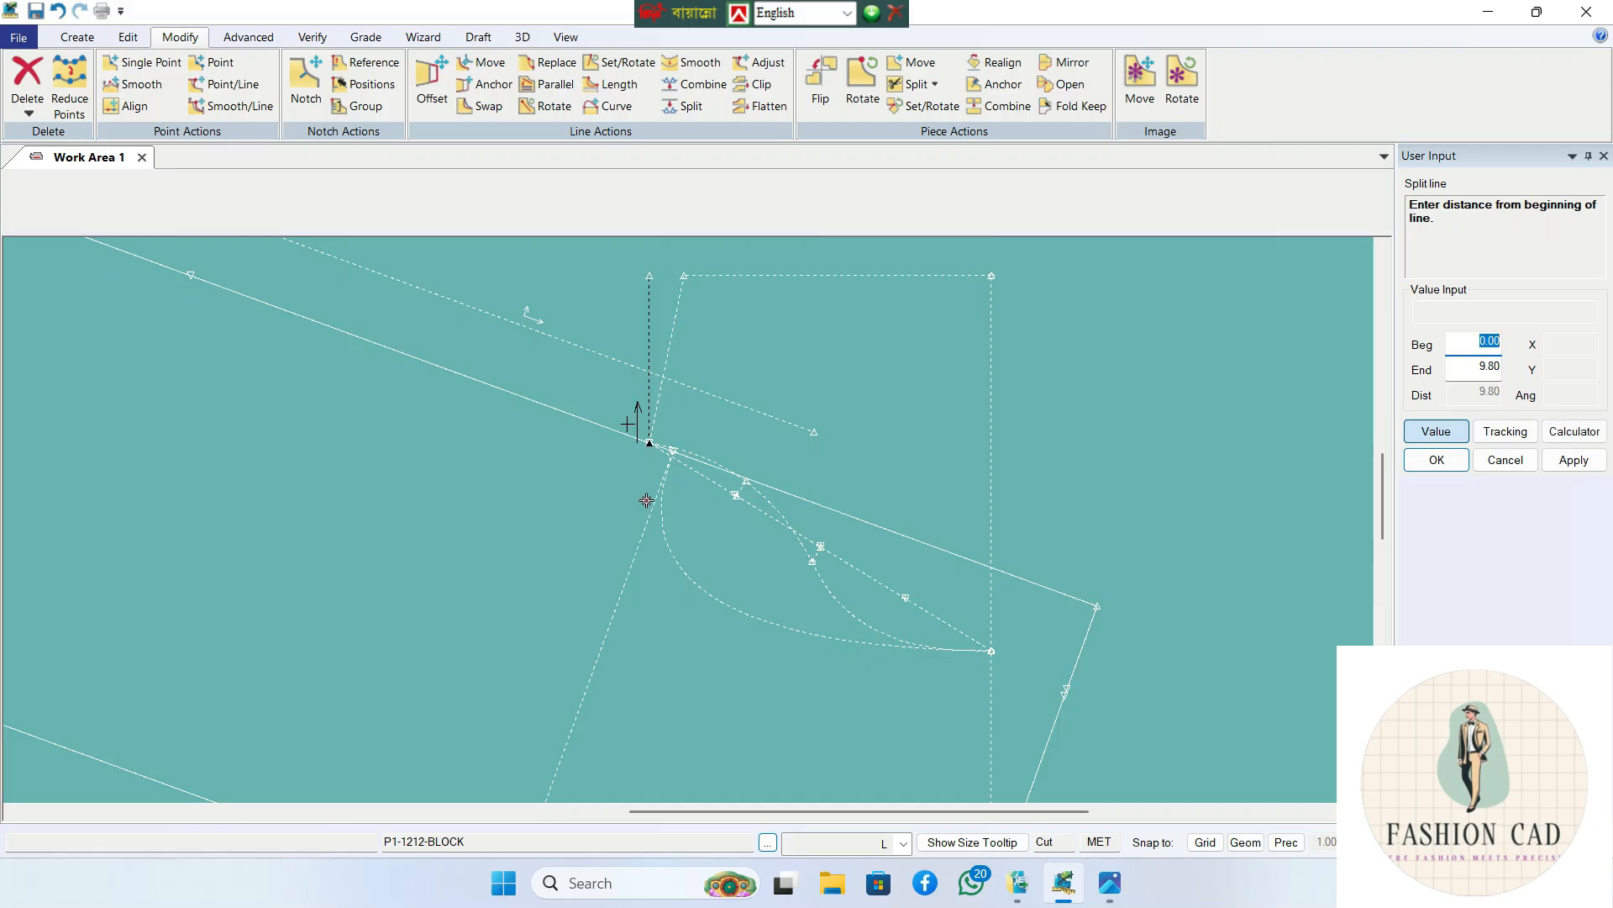
key(Return)
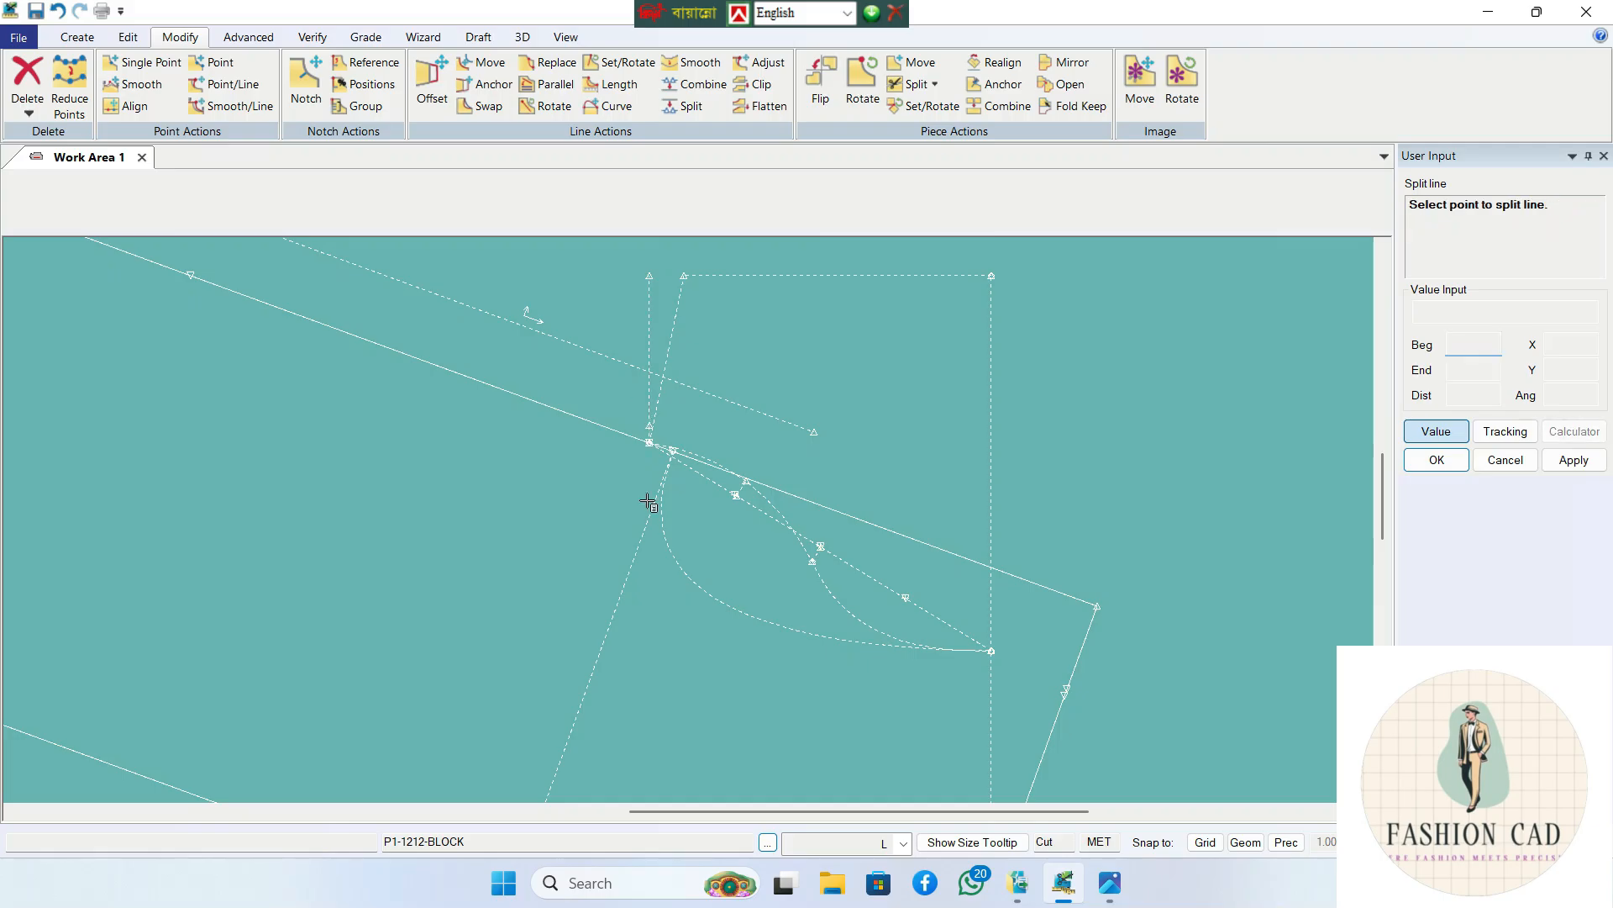
scroll(578, 499, up, 2)
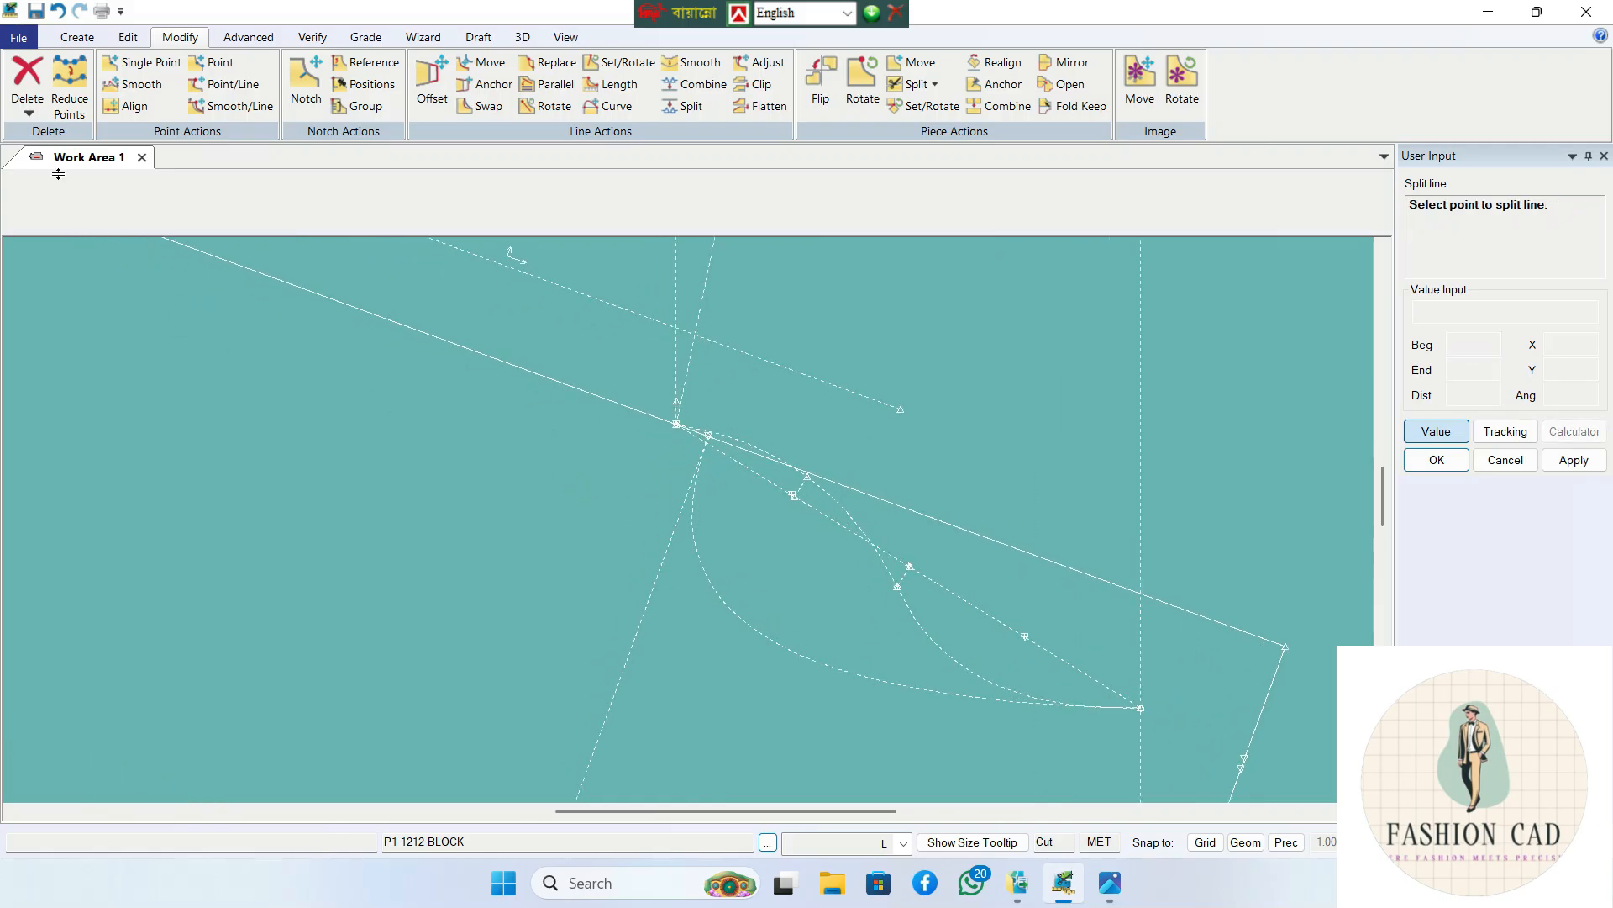
click(28, 113)
click(50, 170)
scroll(672, 424, up, 1)
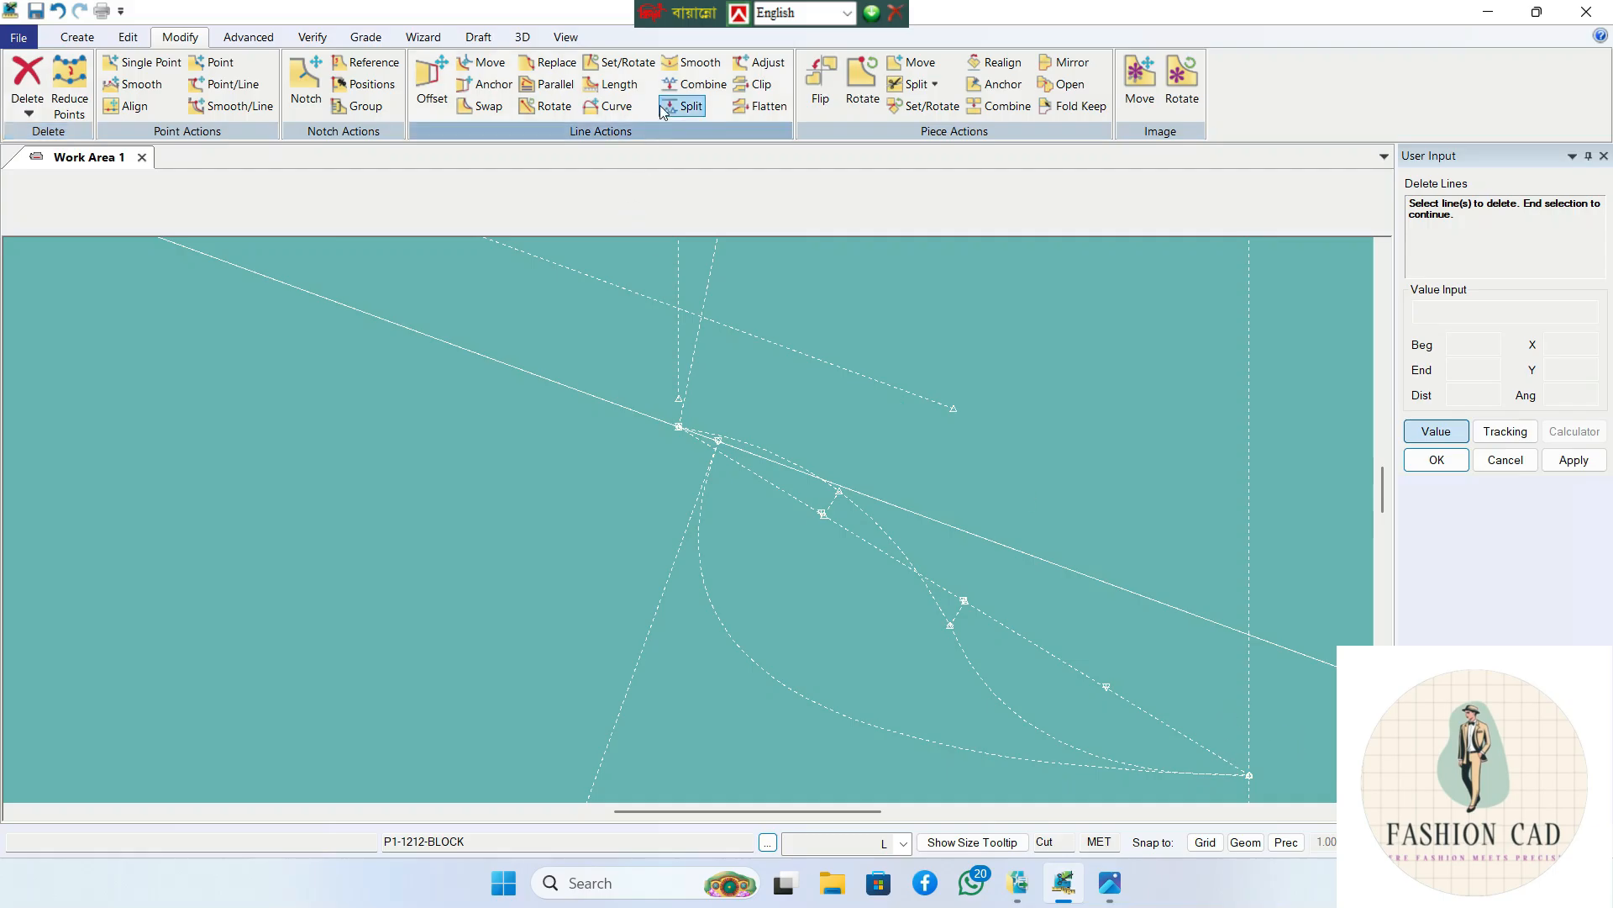
- Use Modify Curve with geometry snapping and cursor input to move the slanted dashed line's lower endpoint onto the shortened vertical guide's lower end
click(613, 105)
click(1246, 843)
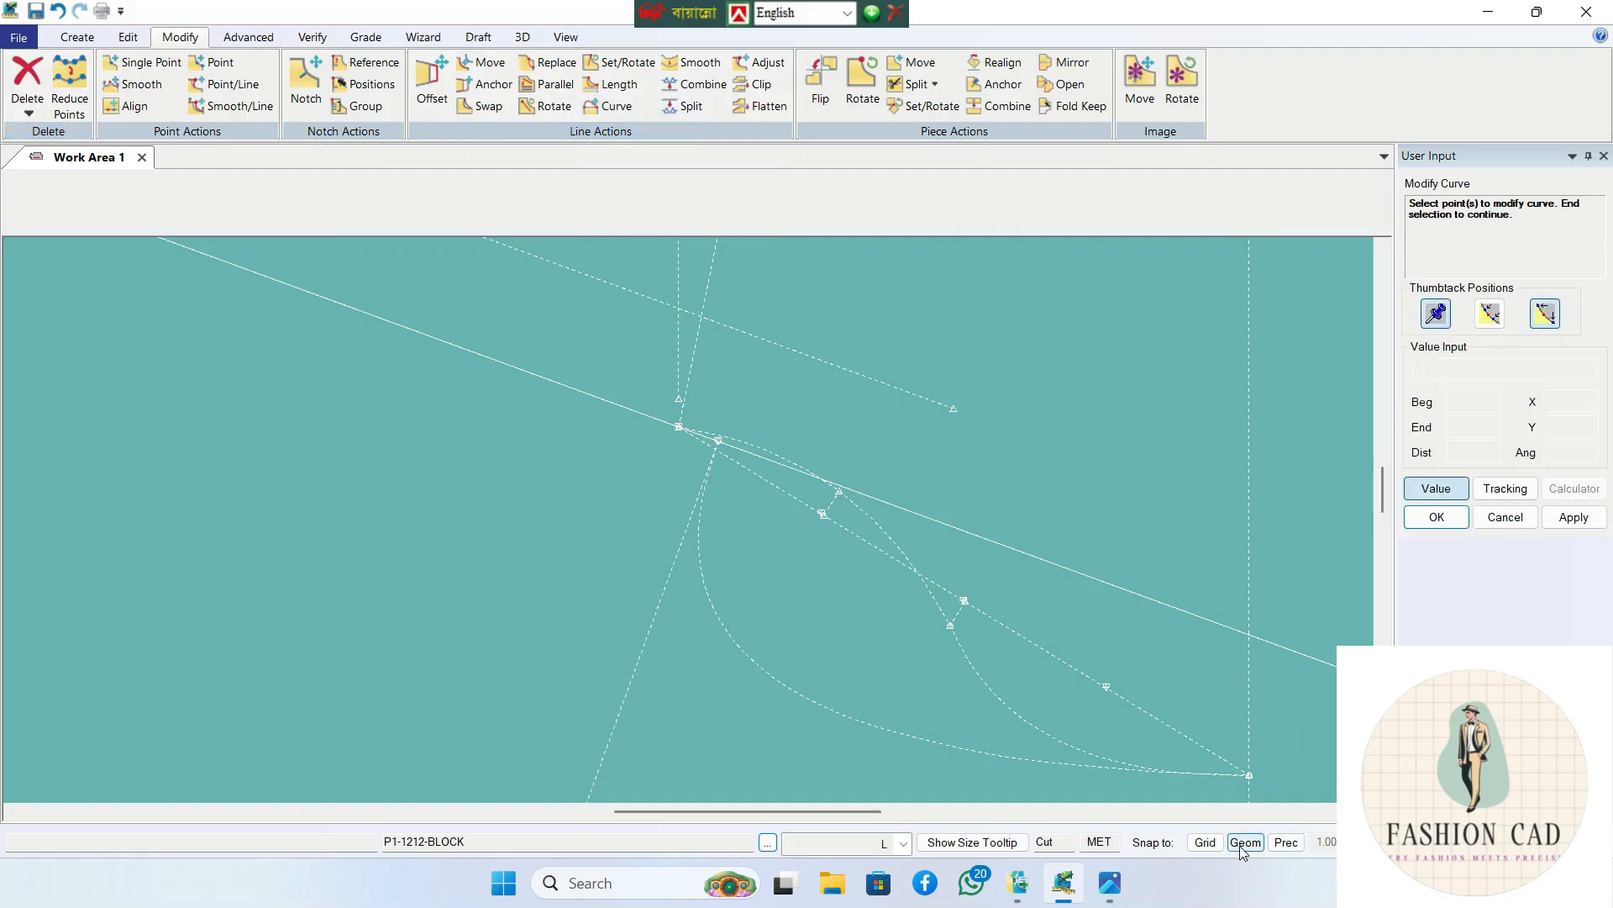
click(689, 418)
right_click(726, 409)
click(723, 409)
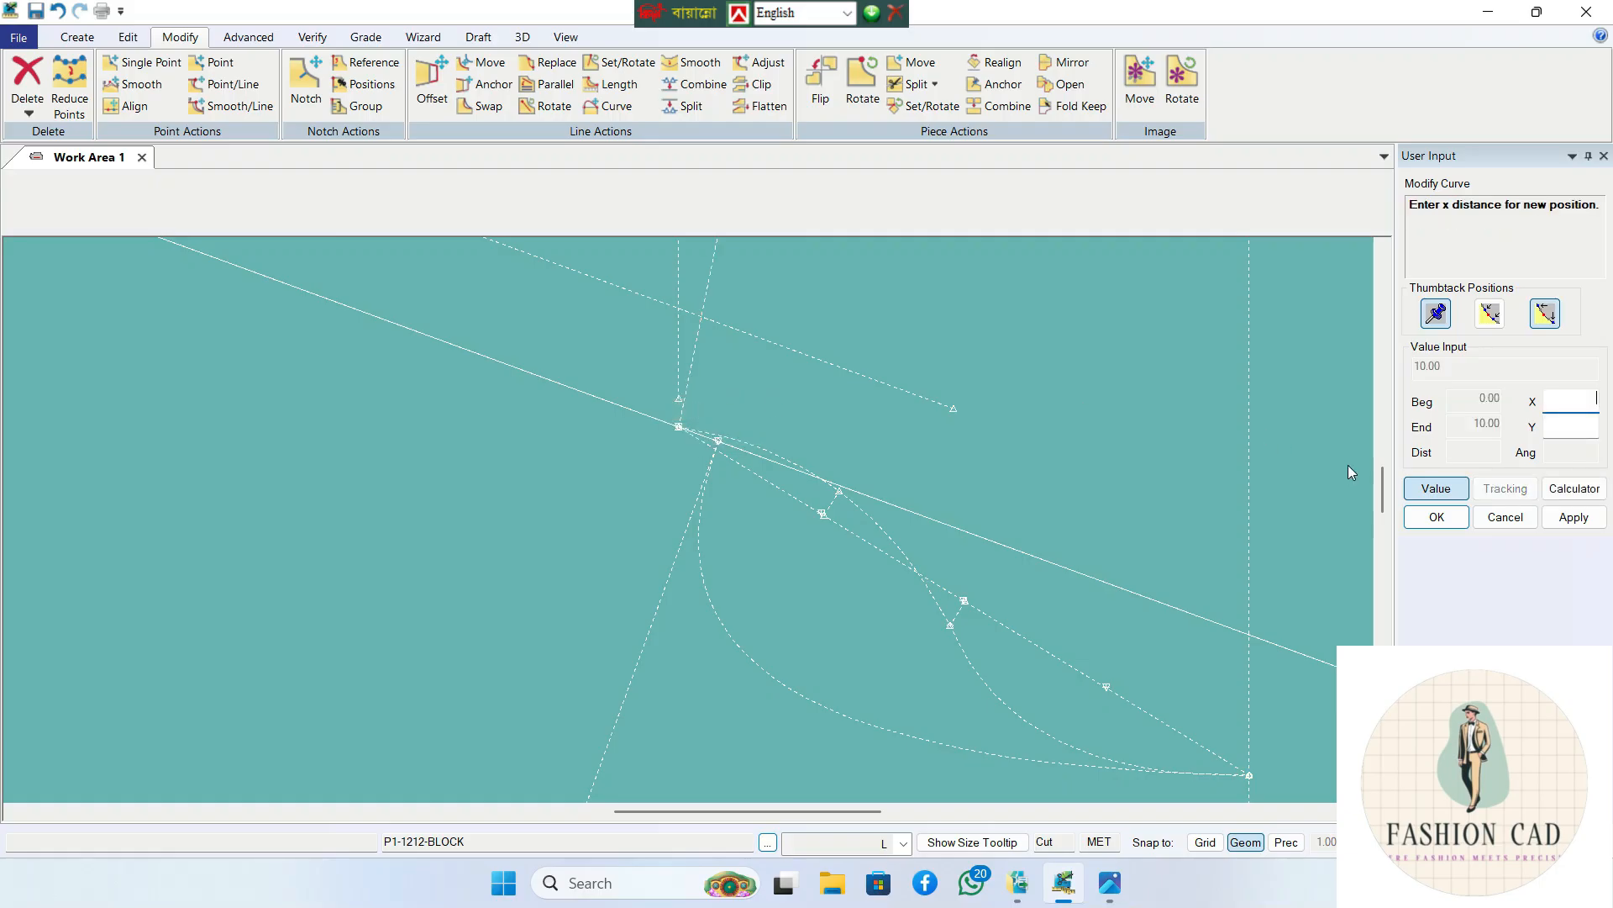
click(1439, 492)
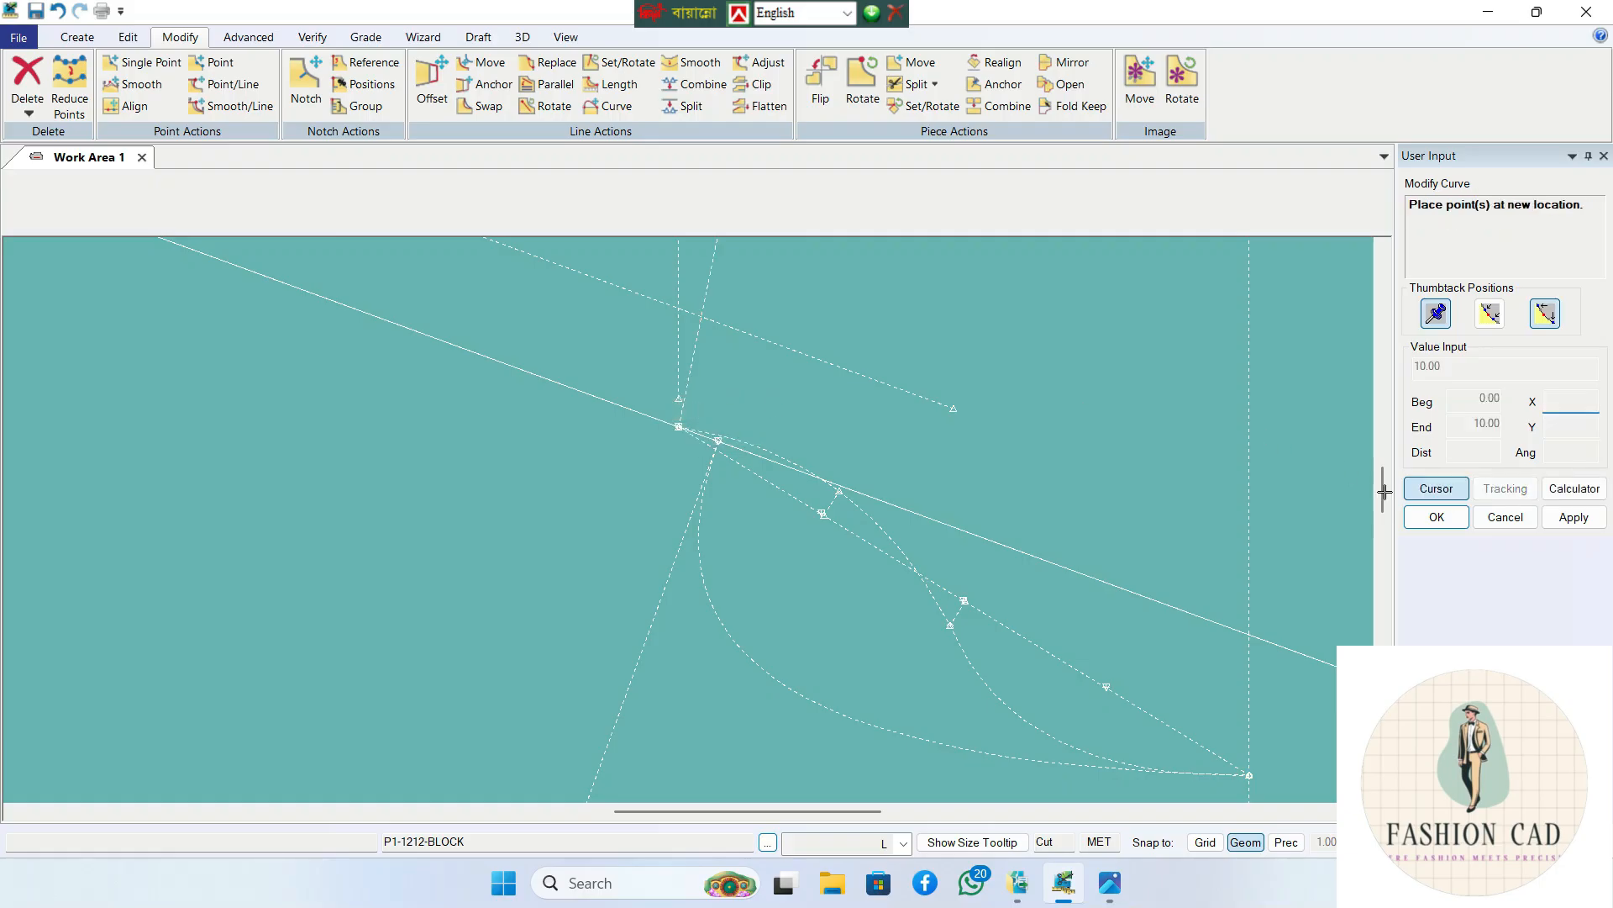
click(679, 396)
scroll(681, 443, up, 1)
click(690, 428)
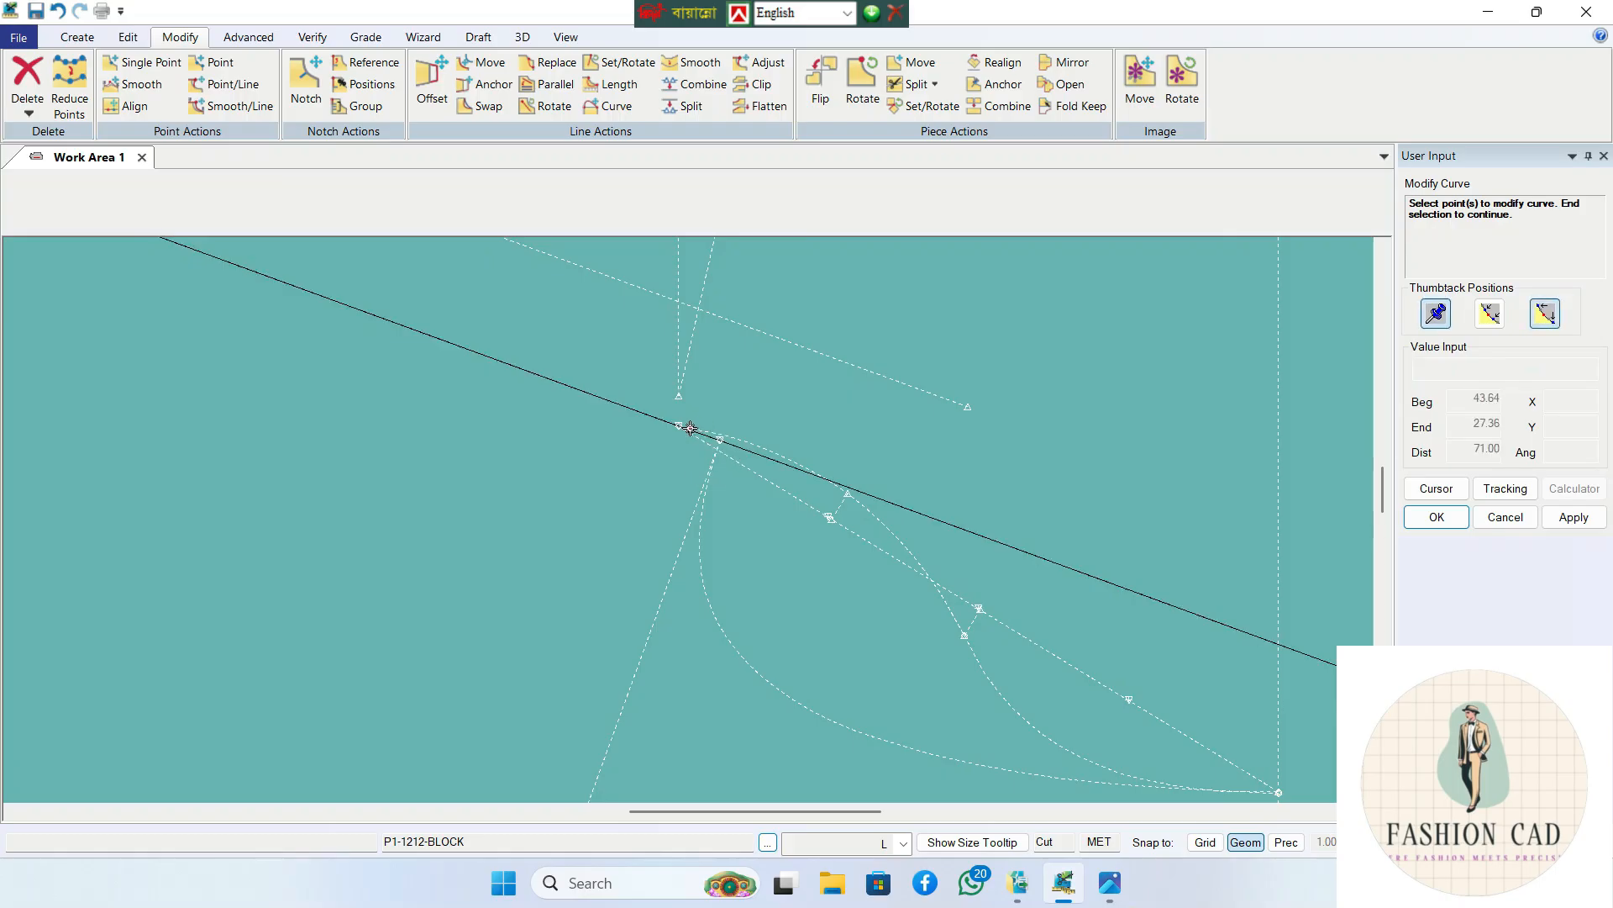
right_click(690, 428)
click(680, 420)
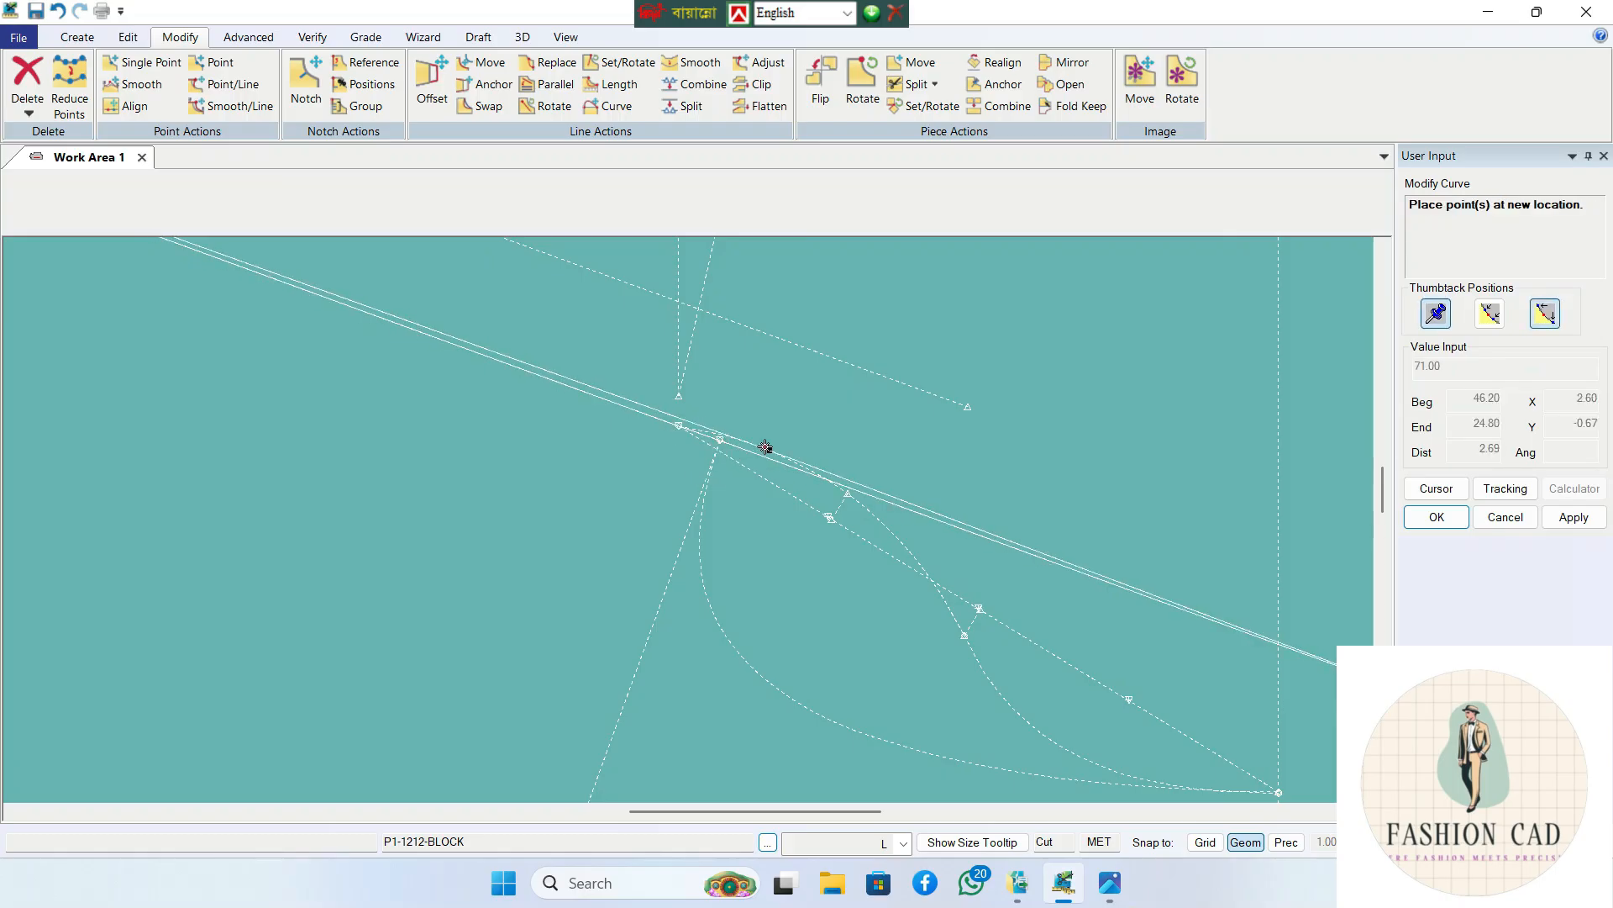
click(715, 439)
- Move the S-curve's starting point onto the lower end of the vertical guide line with Modify Curve
drag(745, 439, 683, 429)
right_click(683, 430)
click(711, 405)
click(686, 396)
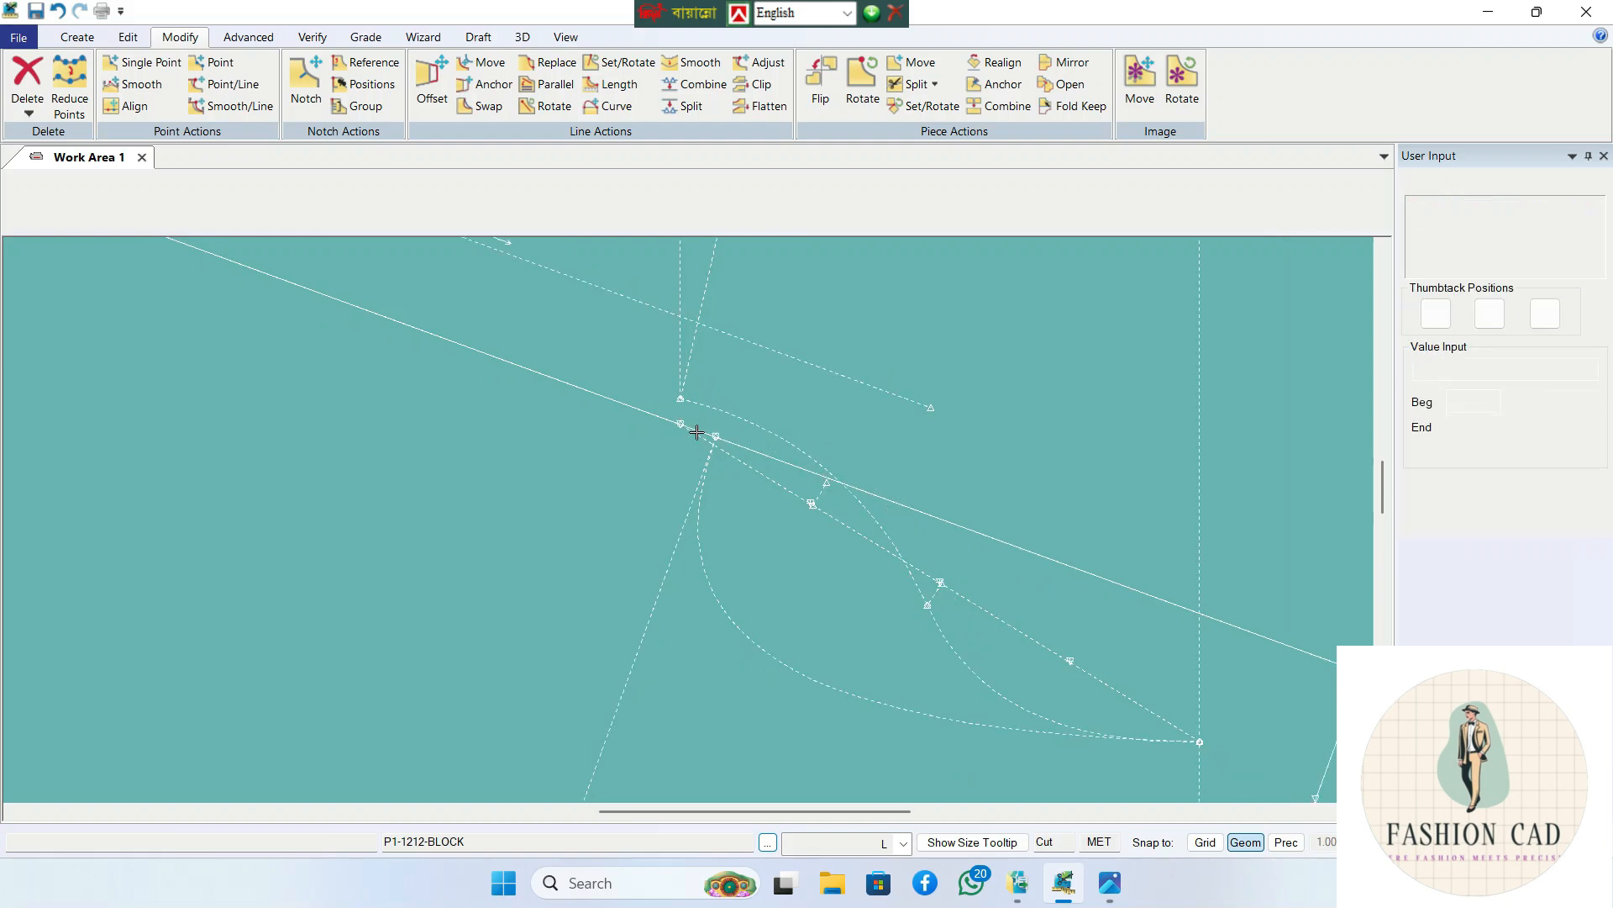
- Measure the graded line length of the deep single curve and keep its report clear of the S-curve
scroll(705, 429, down, 2)
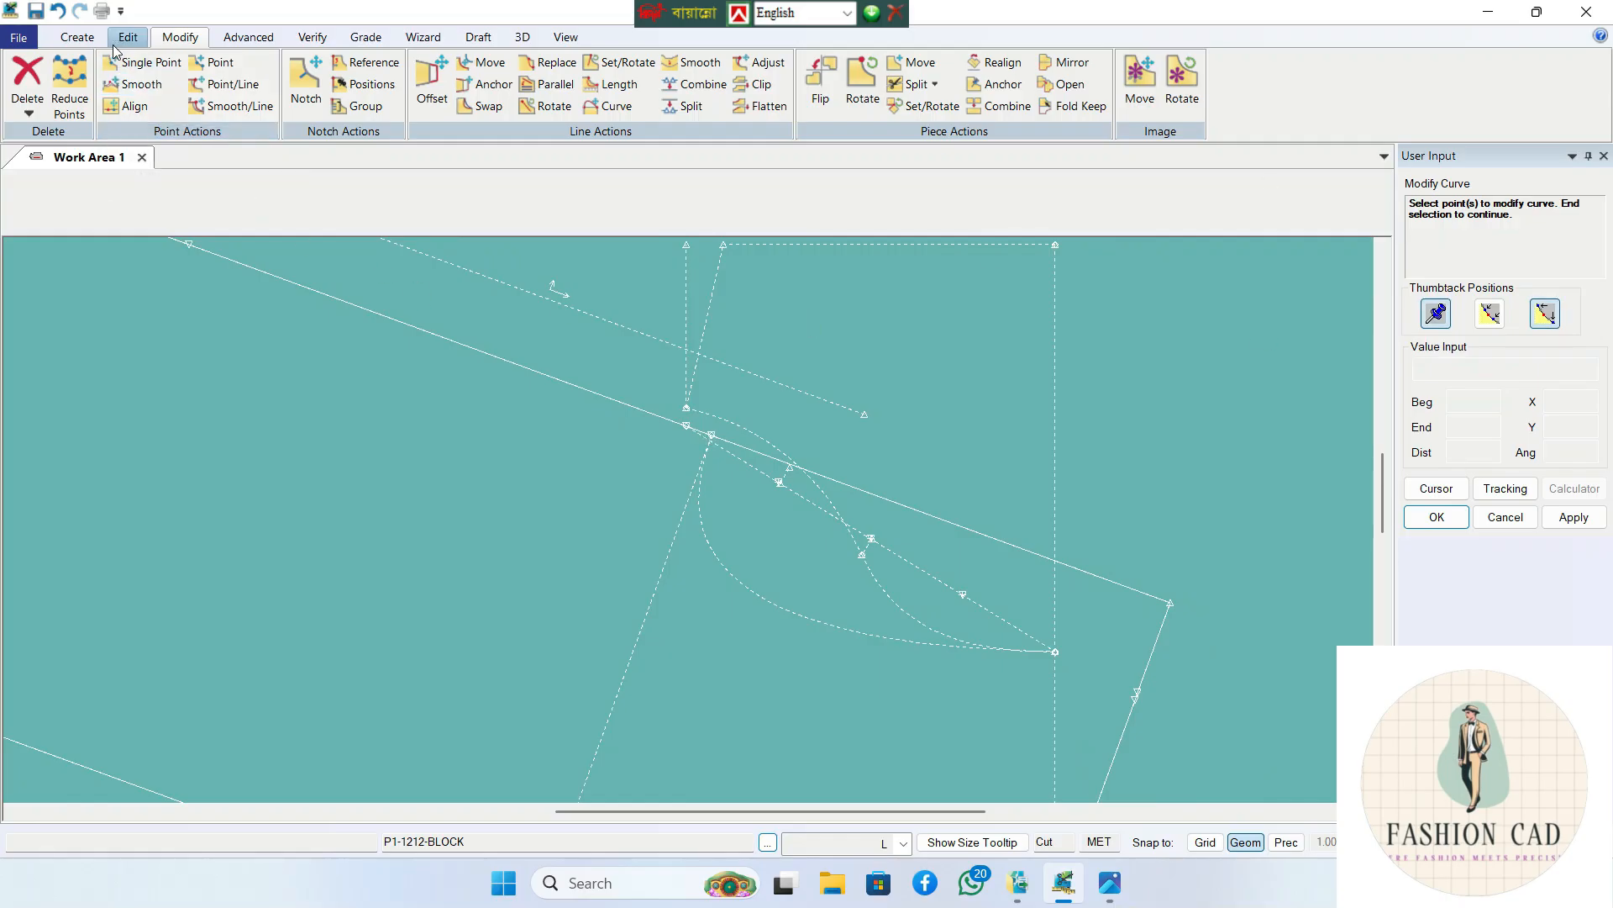
click(366, 37)
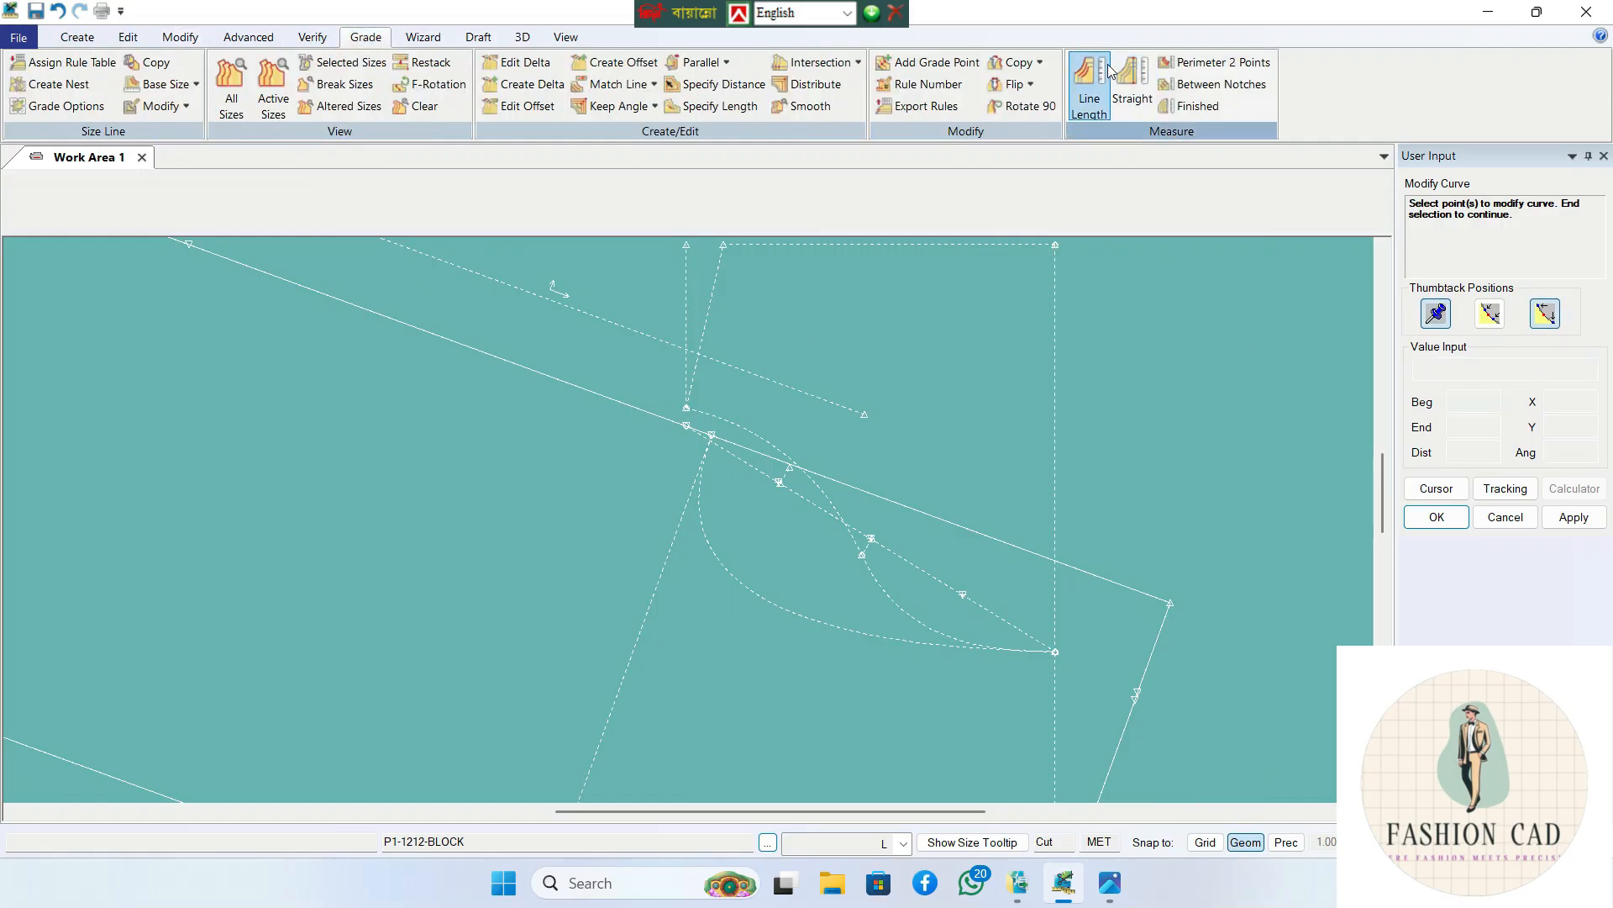
click(1089, 80)
click(773, 595)
right_click(800, 578)
click(801, 578)
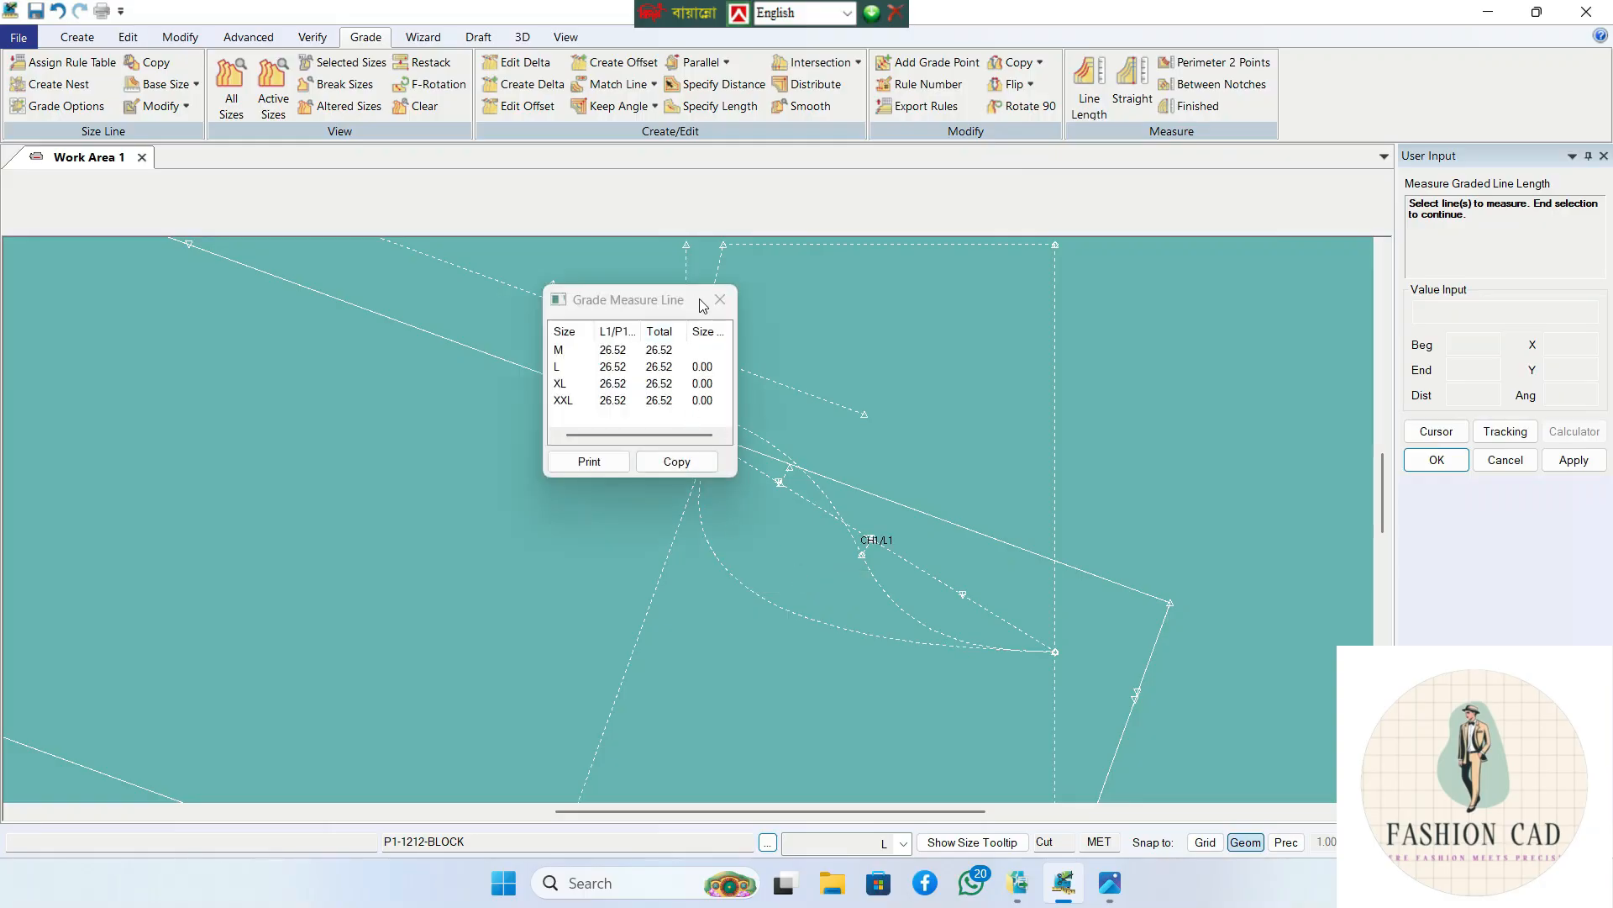
drag(684, 314, 494, 395)
- Measure the combined length of both S-curve segments, compare it with the deep curve, and close the reports
click(762, 437)
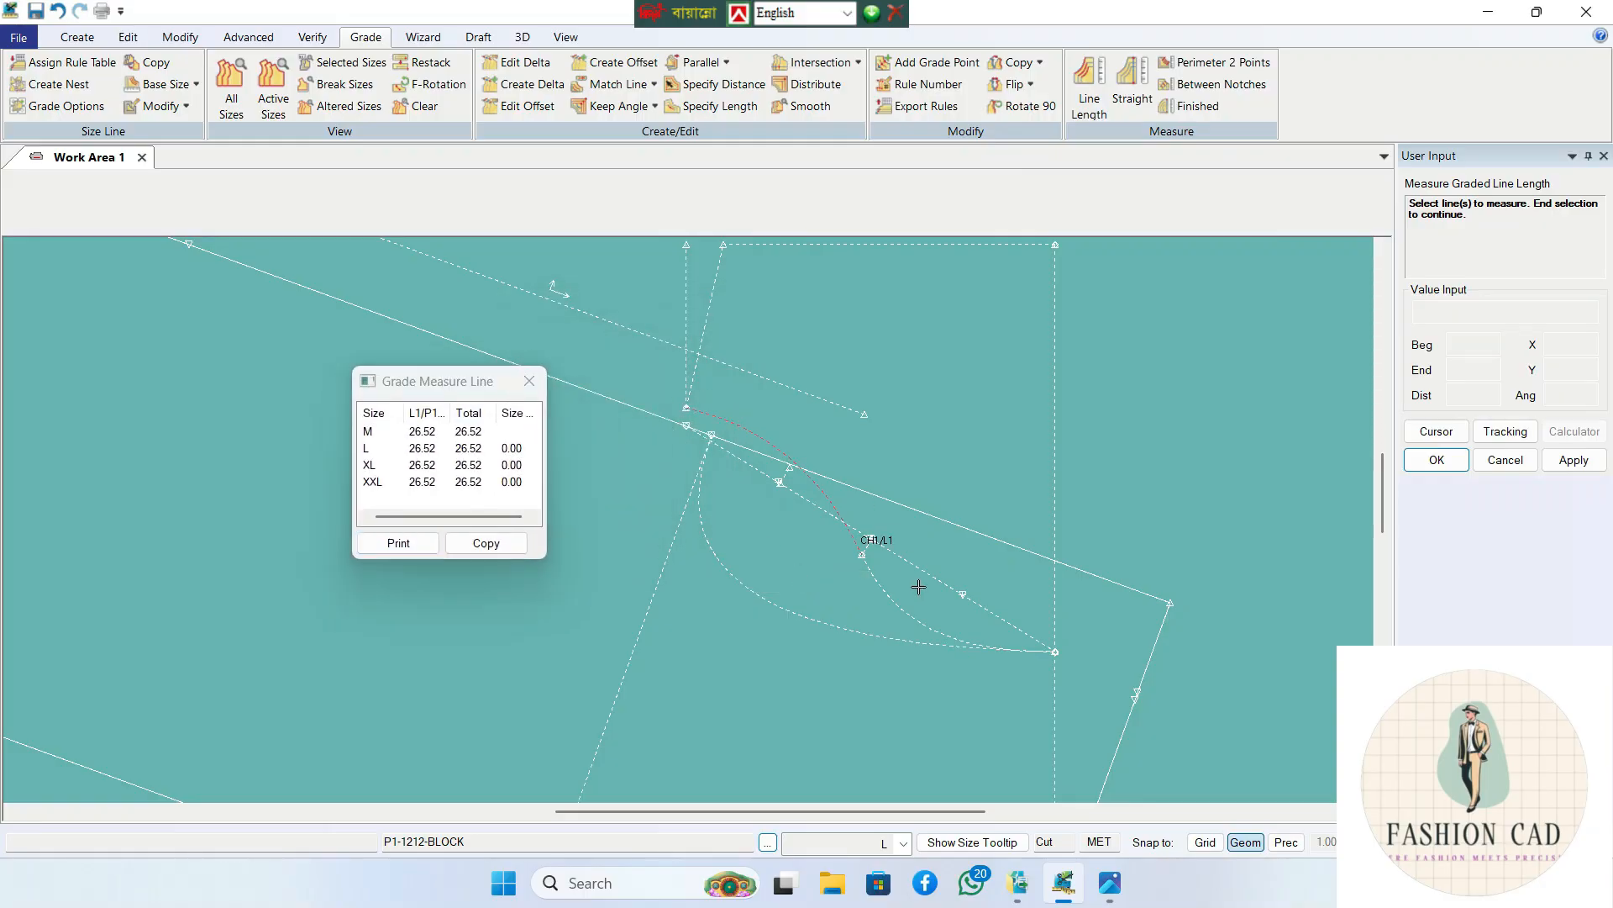
click(902, 609)
right_click(949, 550)
click(949, 552)
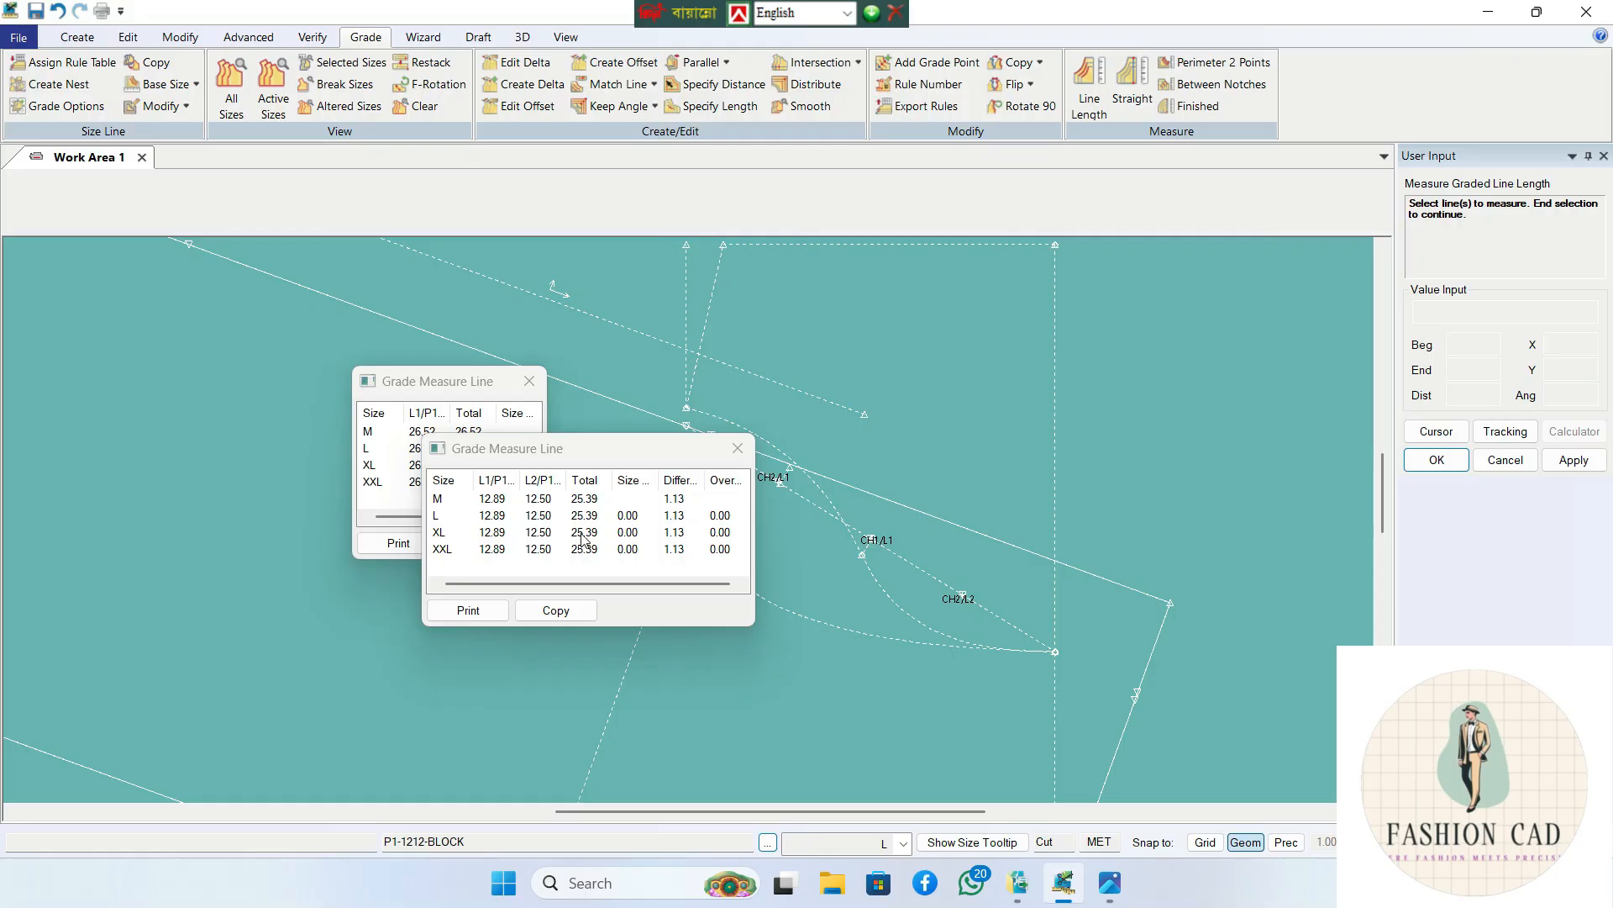
click(738, 448)
click(529, 382)
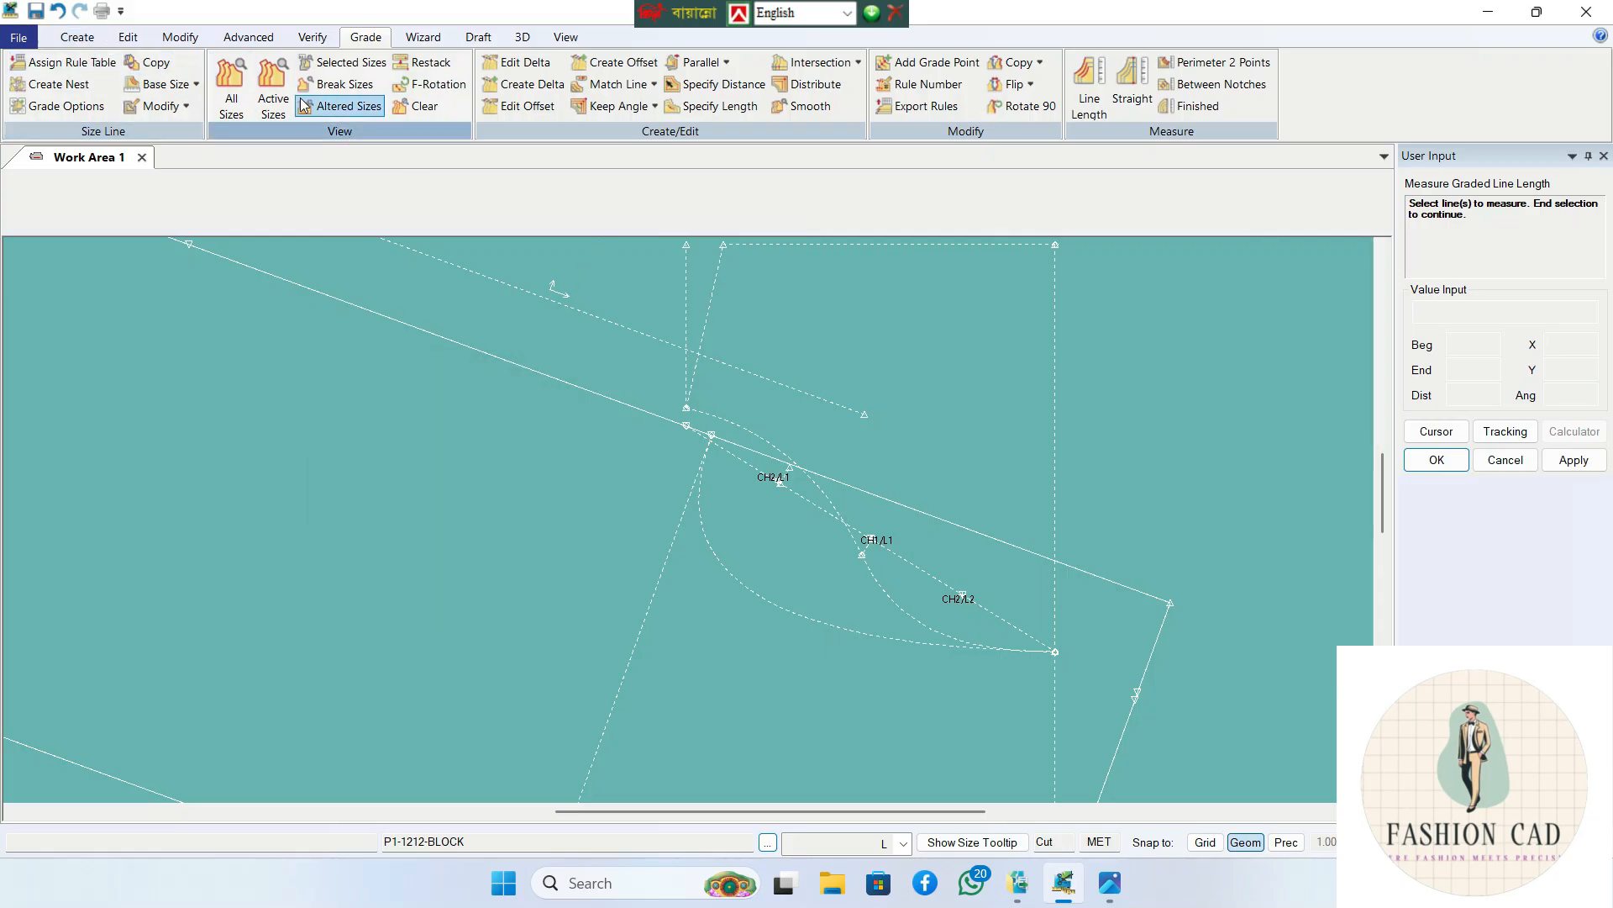
- Split the vertical guide line again about 1 above the S-curve's start and delete the leftover lower piece
click(180, 37)
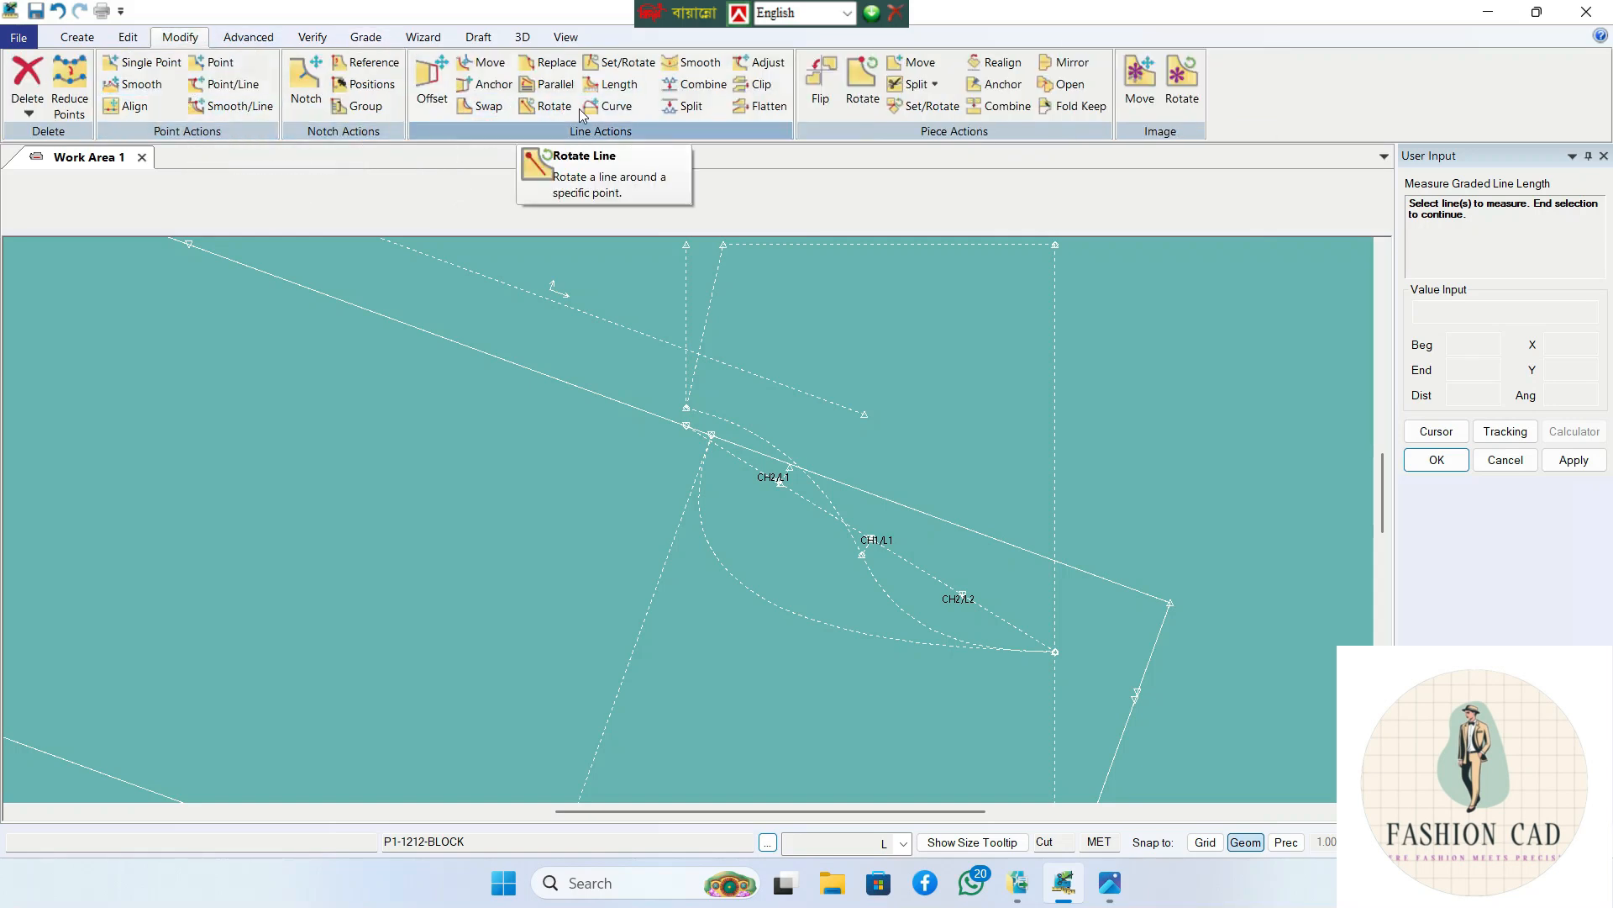
click(665, 109)
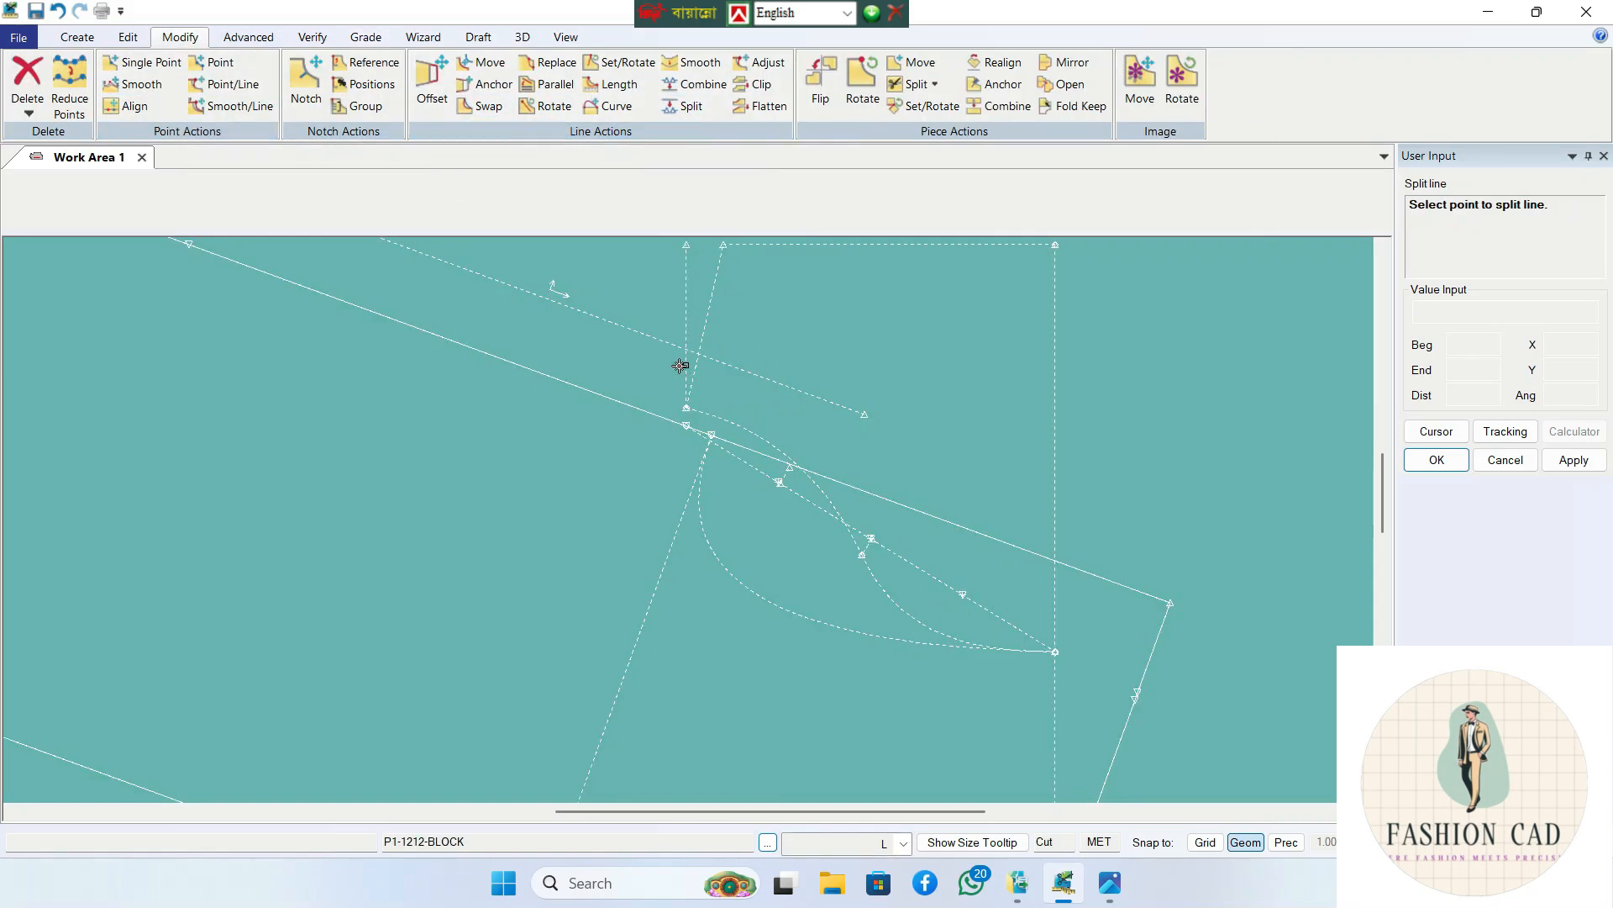
click(680, 408)
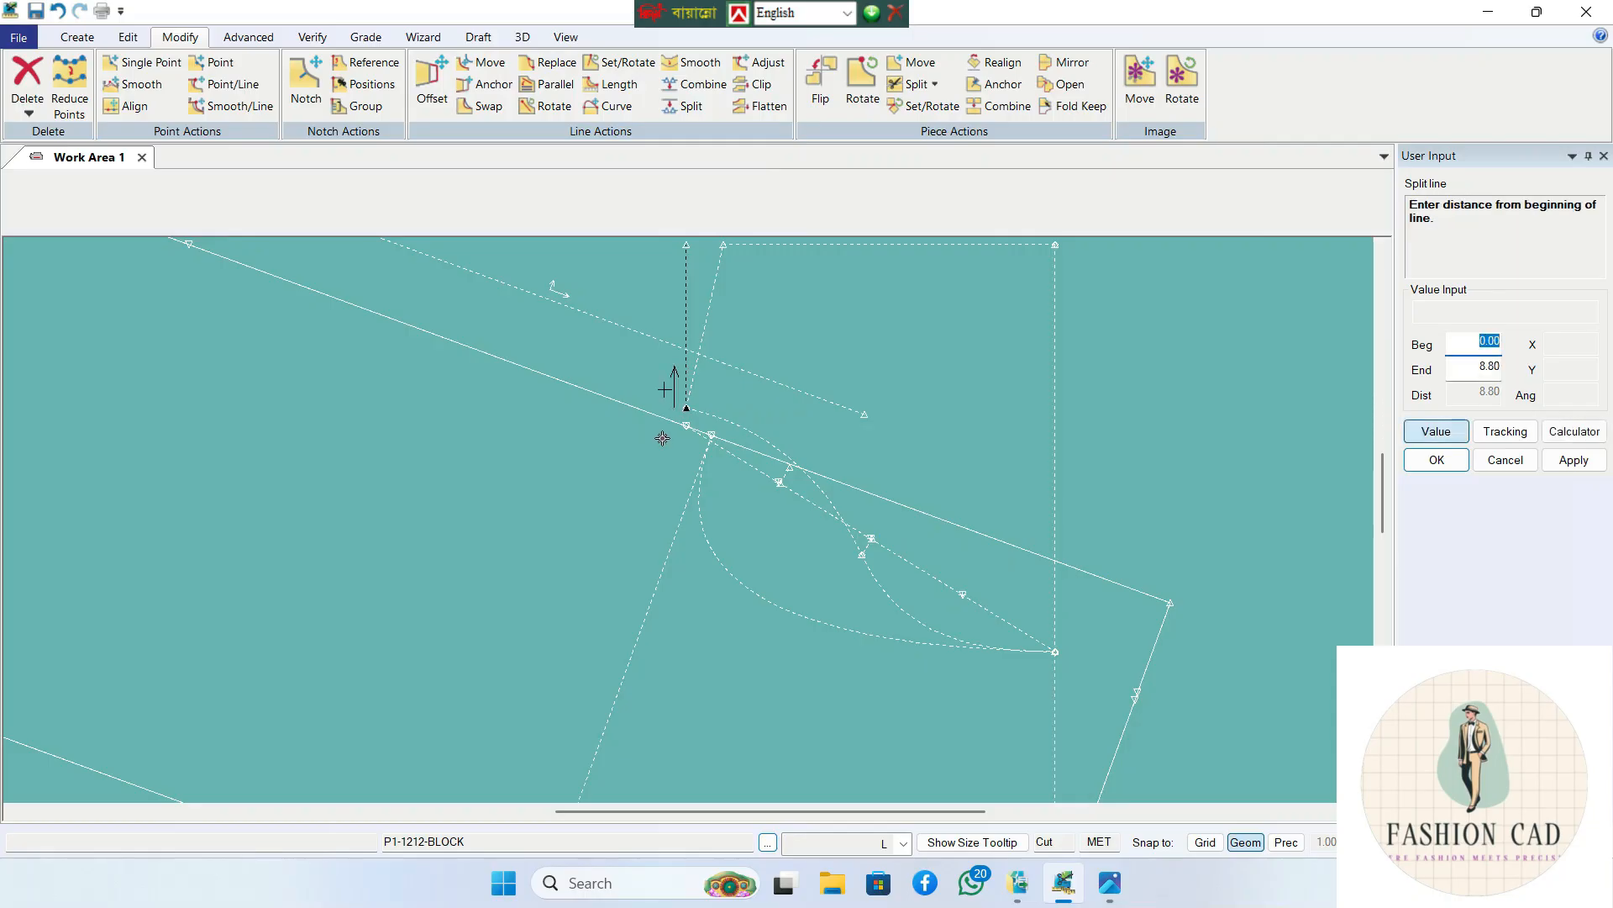
key(Return)
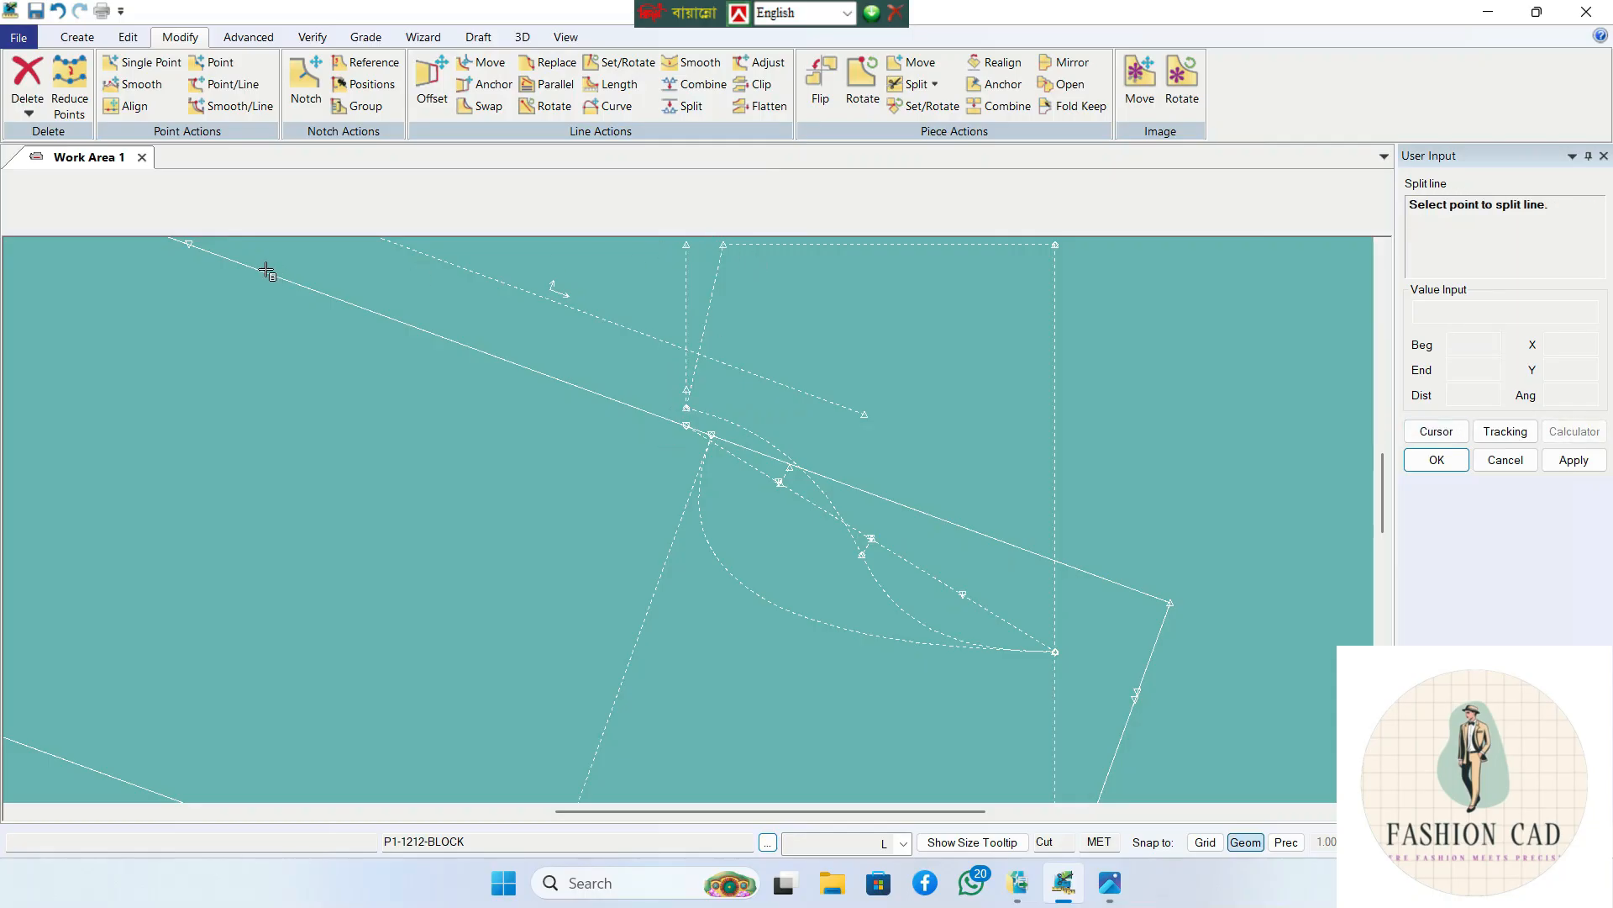
click(30, 114)
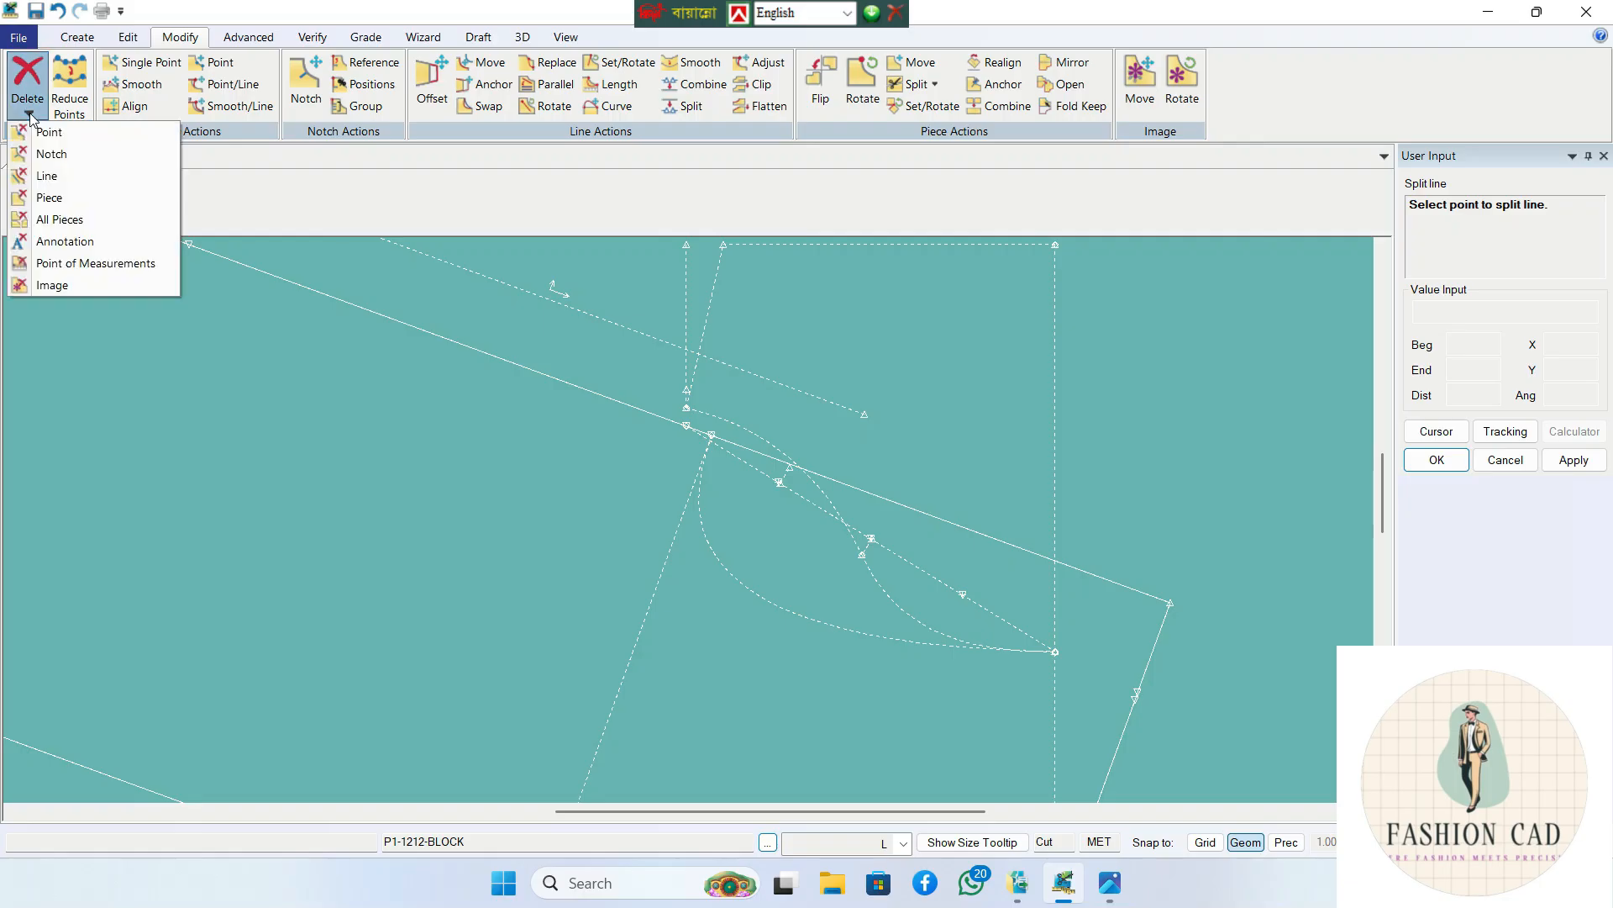
click(47, 175)
scroll(465, 324, up, 1)
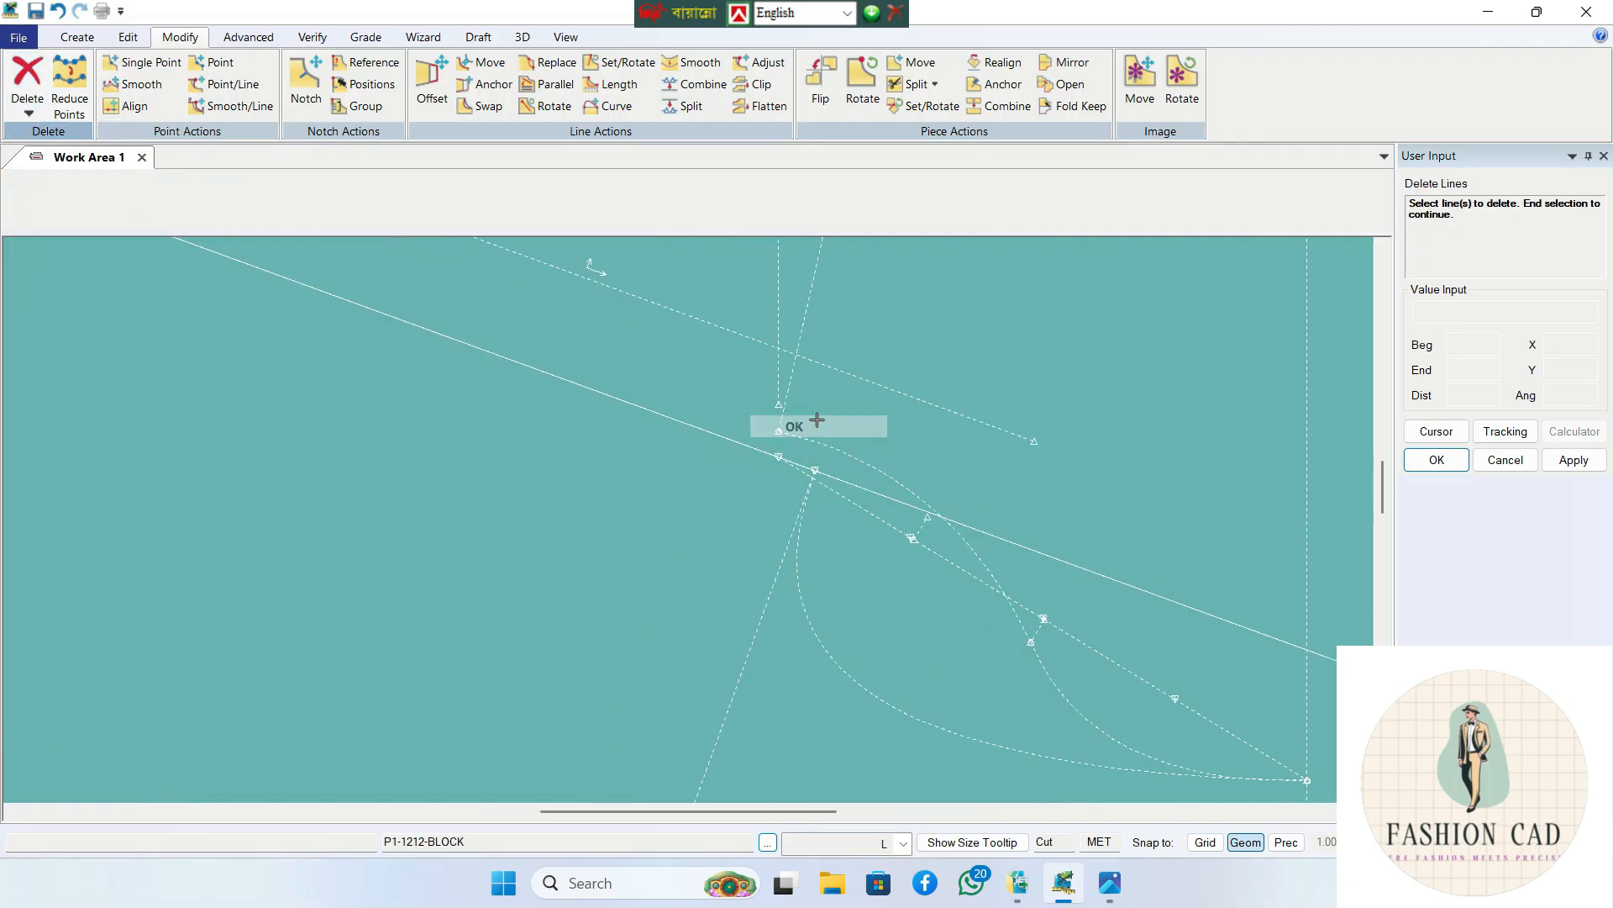
- Reshape the slanted dashed line so its lower endpoint meets the newly raised end of the vertical guide
click(611, 106)
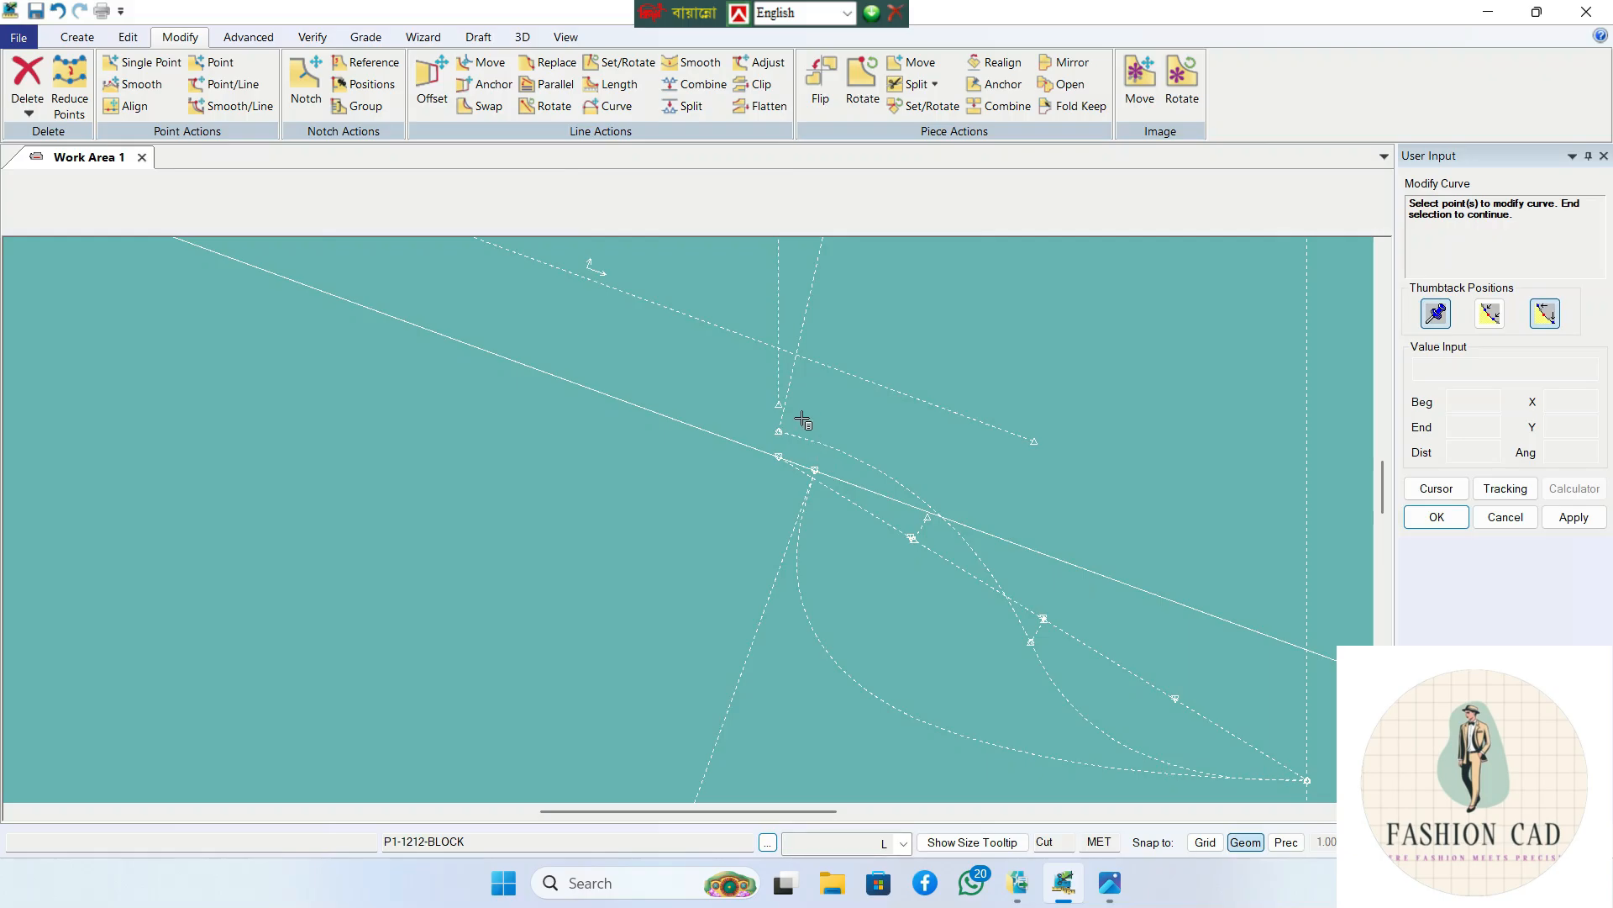
click(779, 431)
right_click(794, 427)
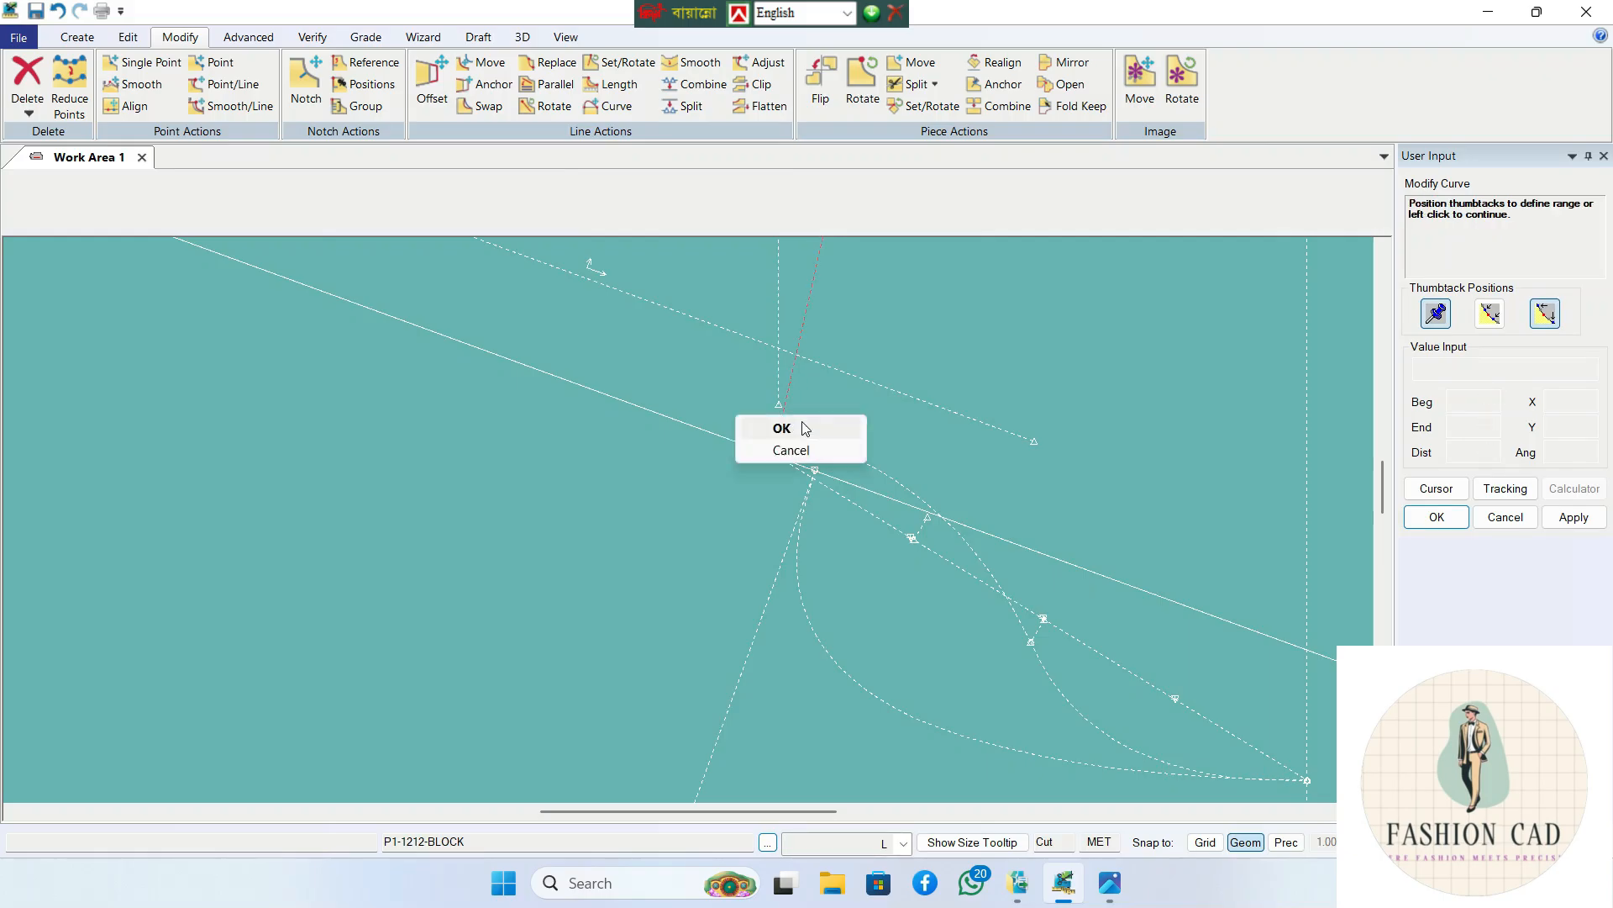
click(781, 429)
click(779, 406)
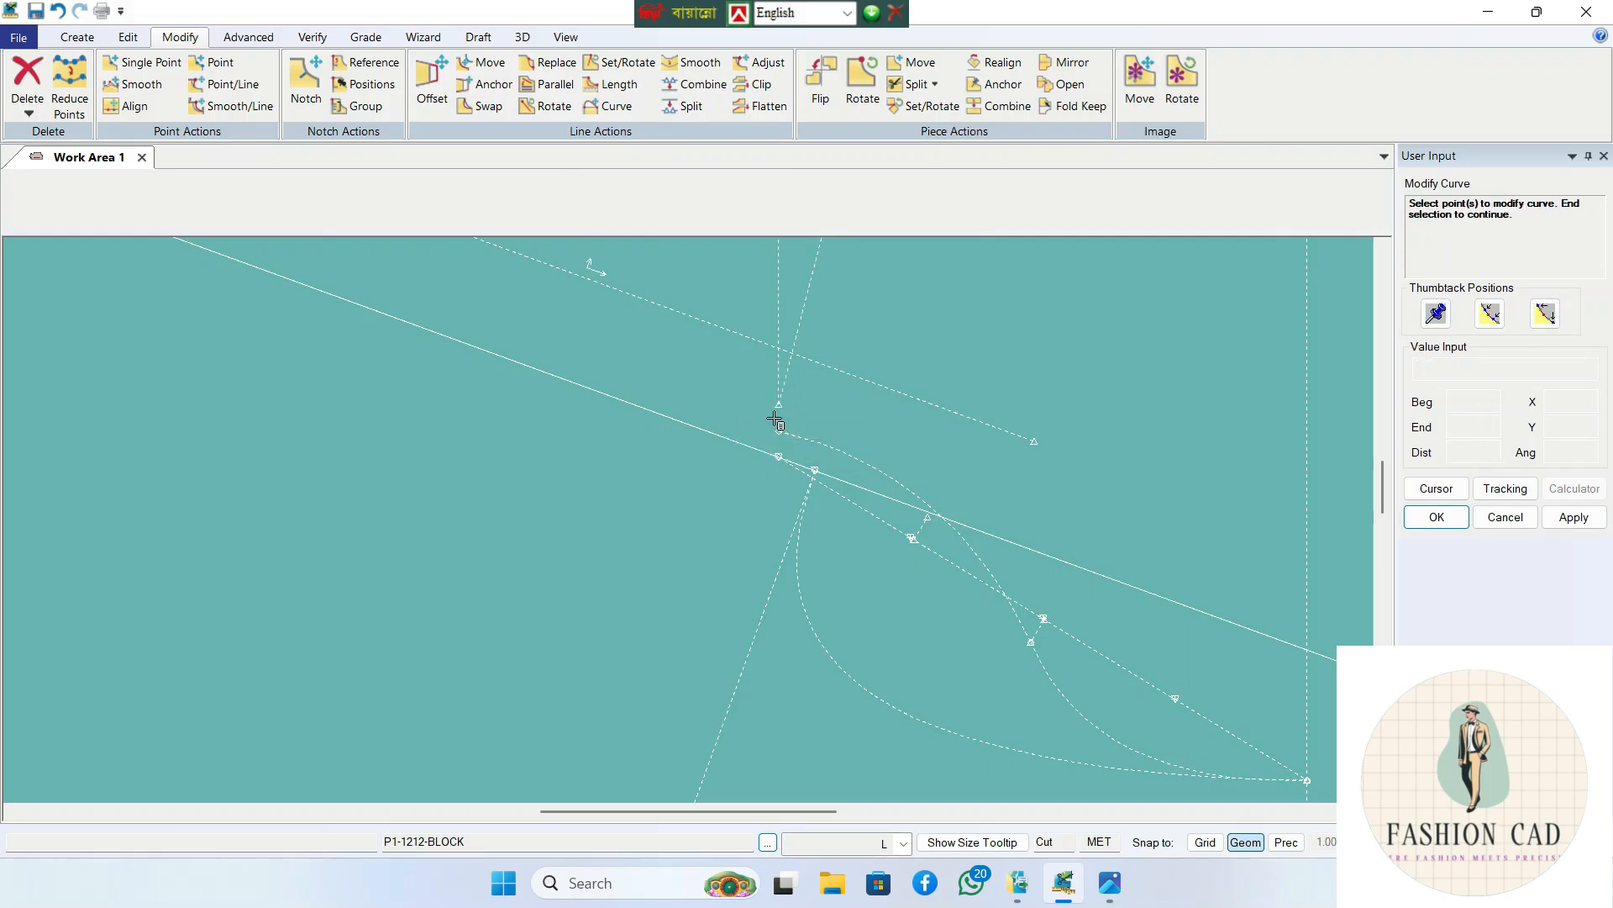
- Raise the S-curve's starting point to the vertical guide's new lower end with Modify Curve
click(779, 432)
right_click(814, 419)
click(815, 419)
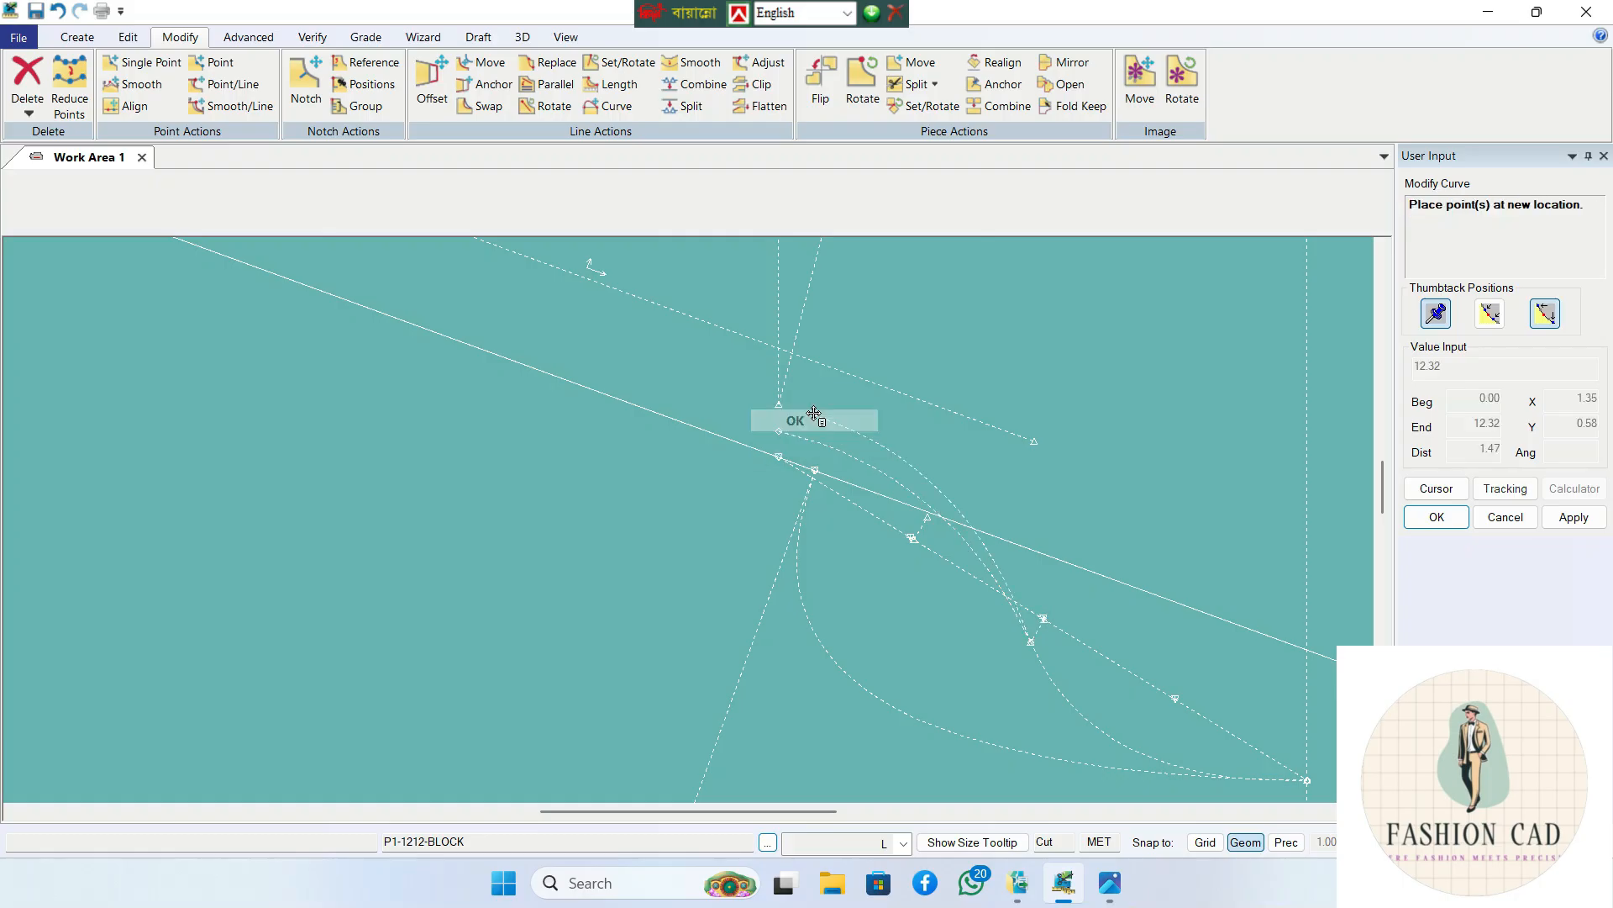
click(793, 404)
- Measure the deep curve and the two segments of the raised S-curve again, compare their lengths, and close both reports
scroll(802, 424, down, 3)
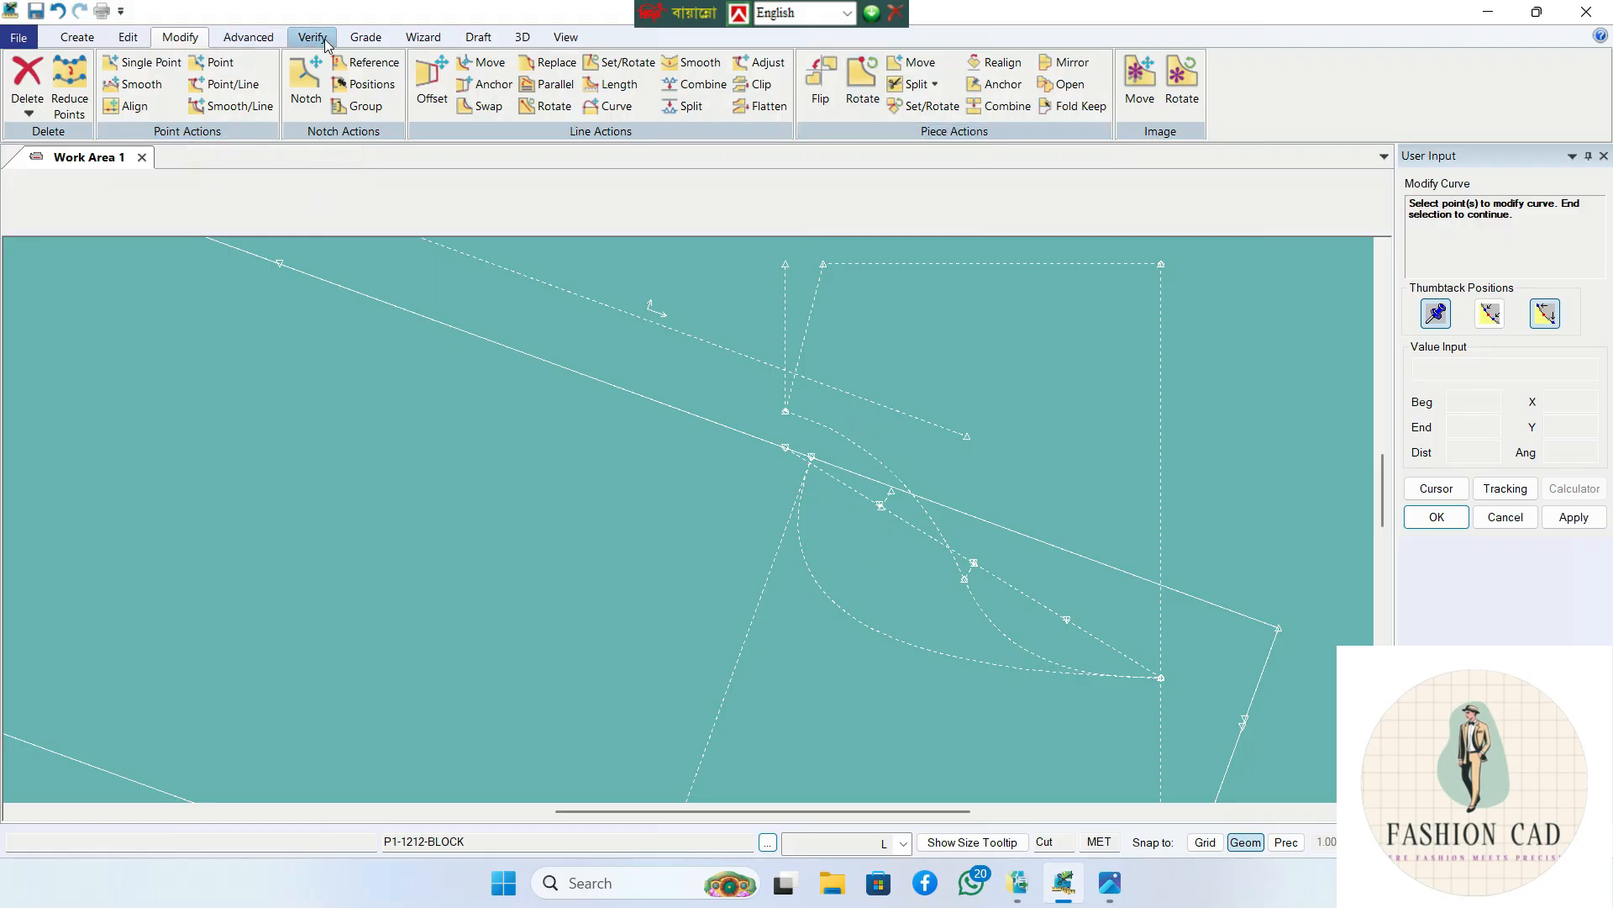
click(363, 39)
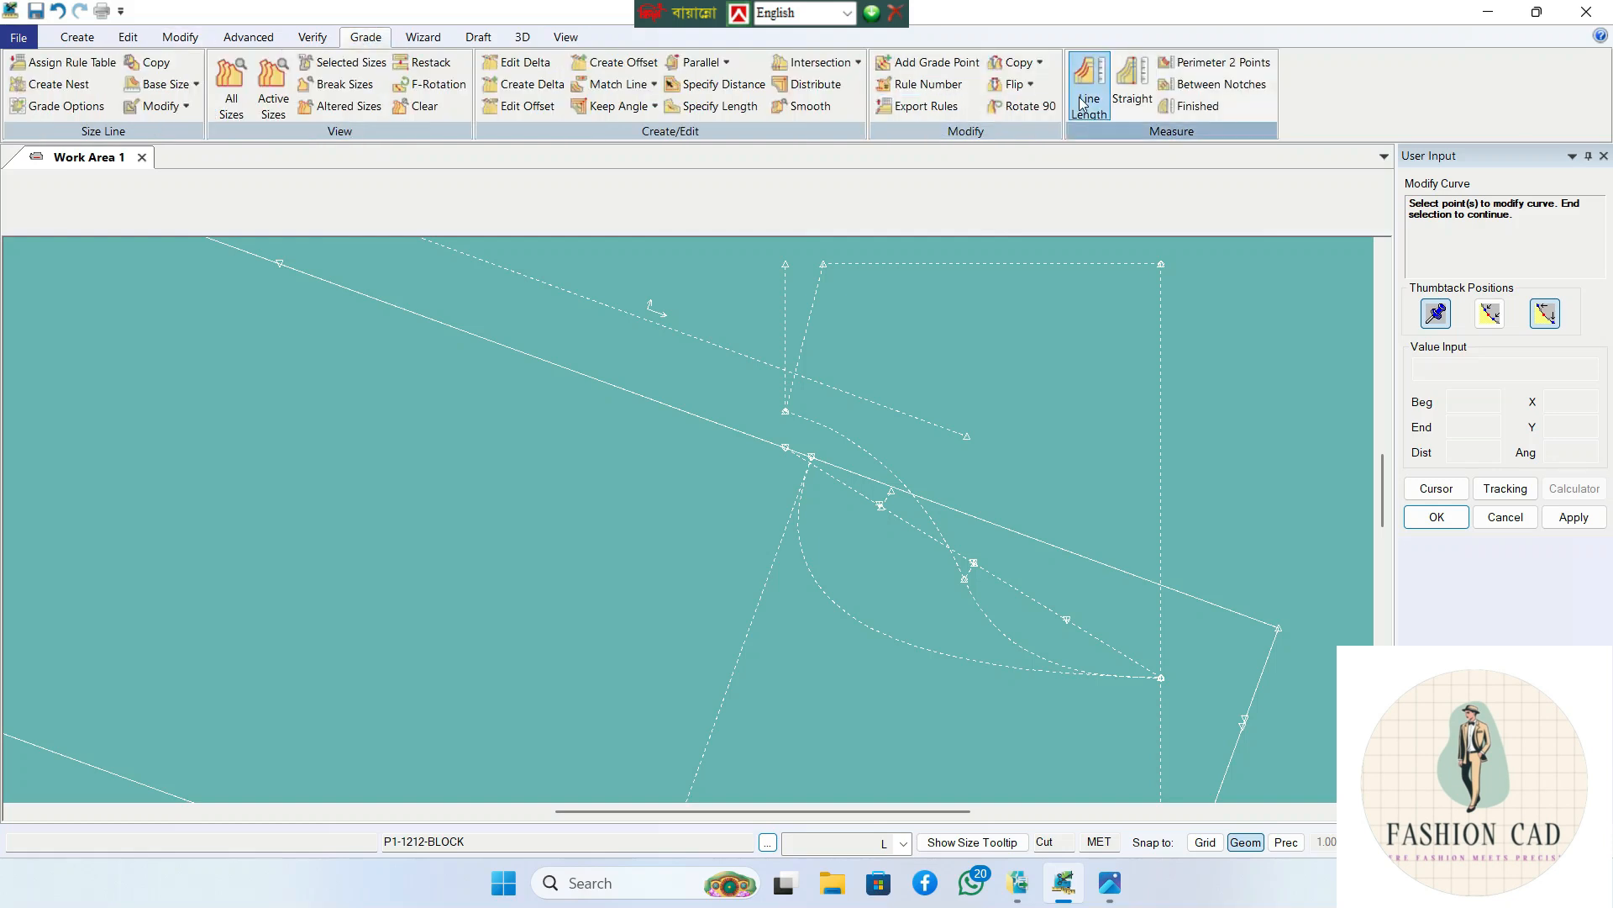
click(1089, 84)
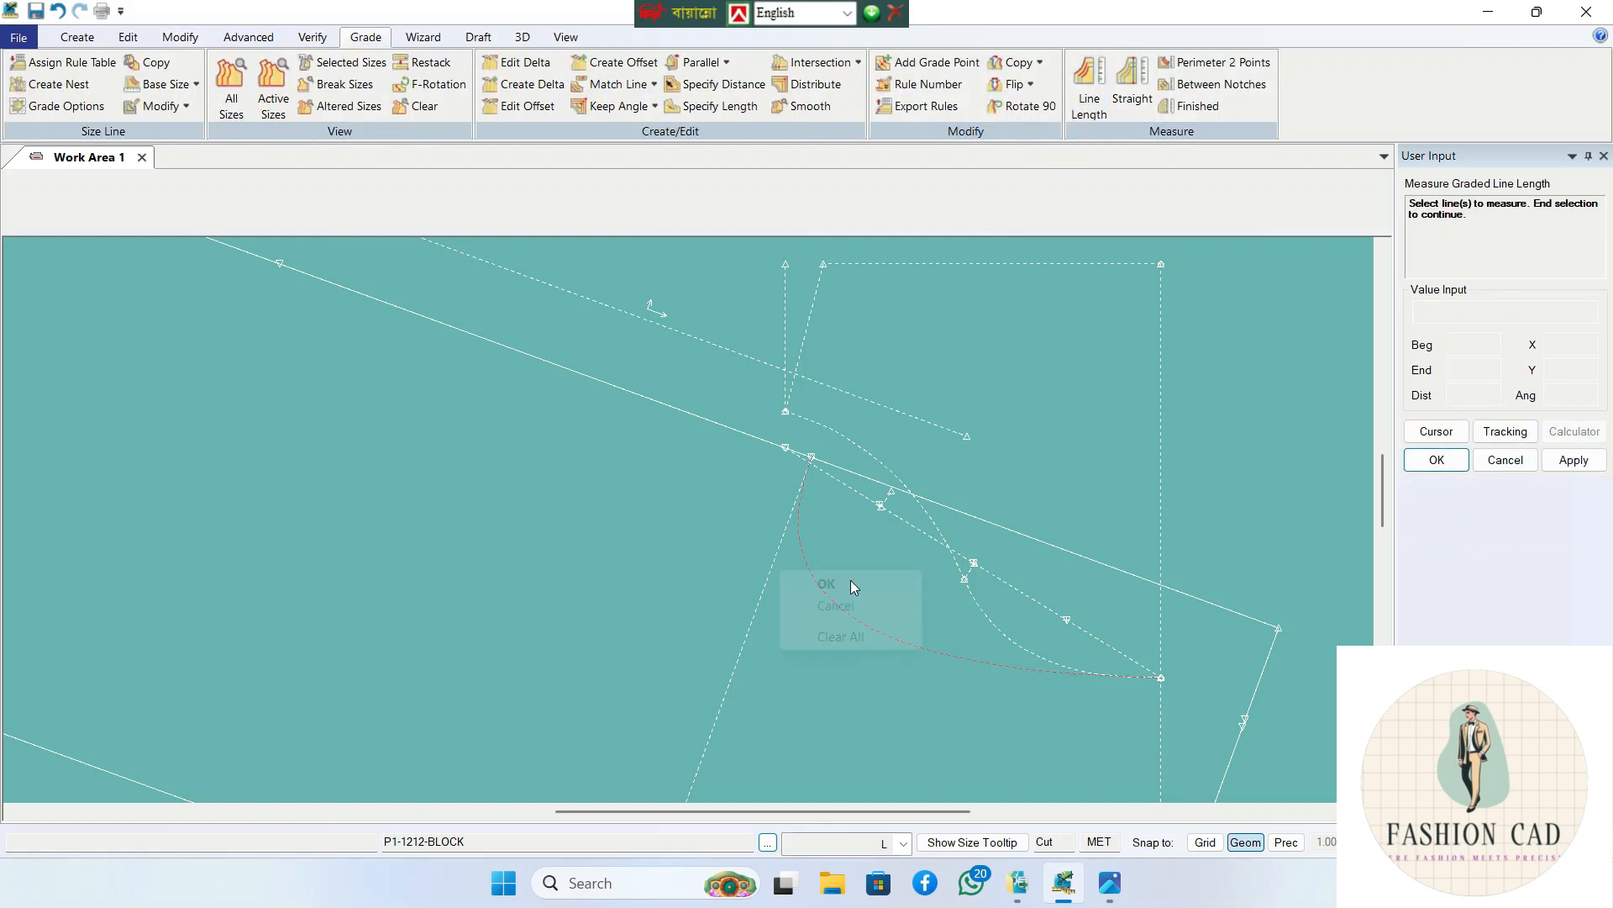
right_click(851, 579)
click(850, 581)
click(844, 431)
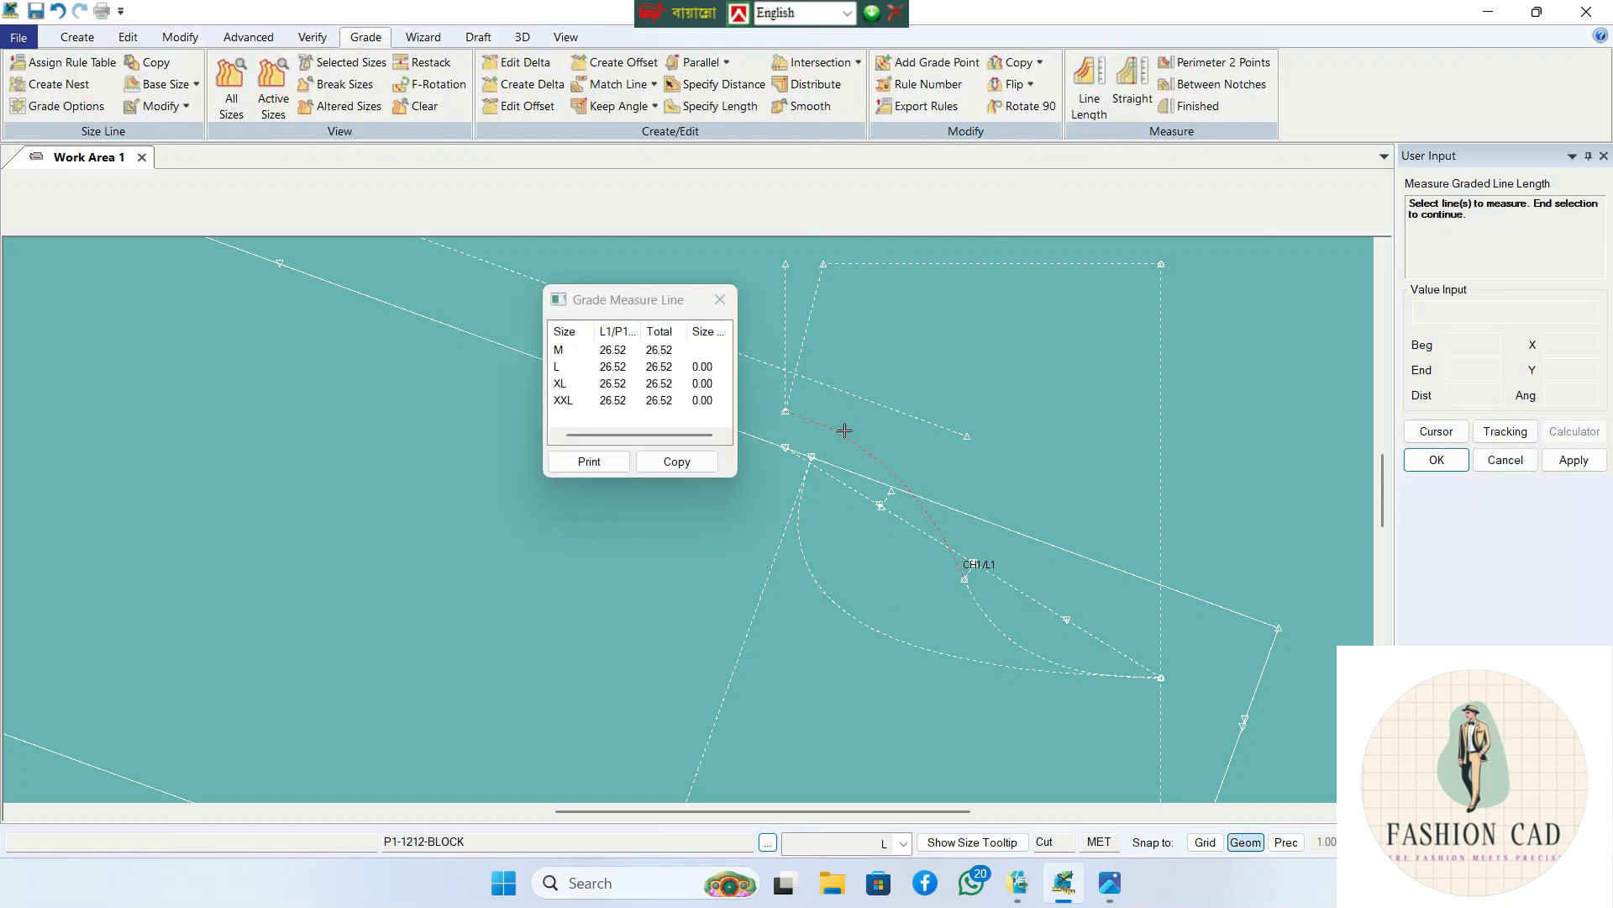
right_click(1027, 563)
click(1017, 563)
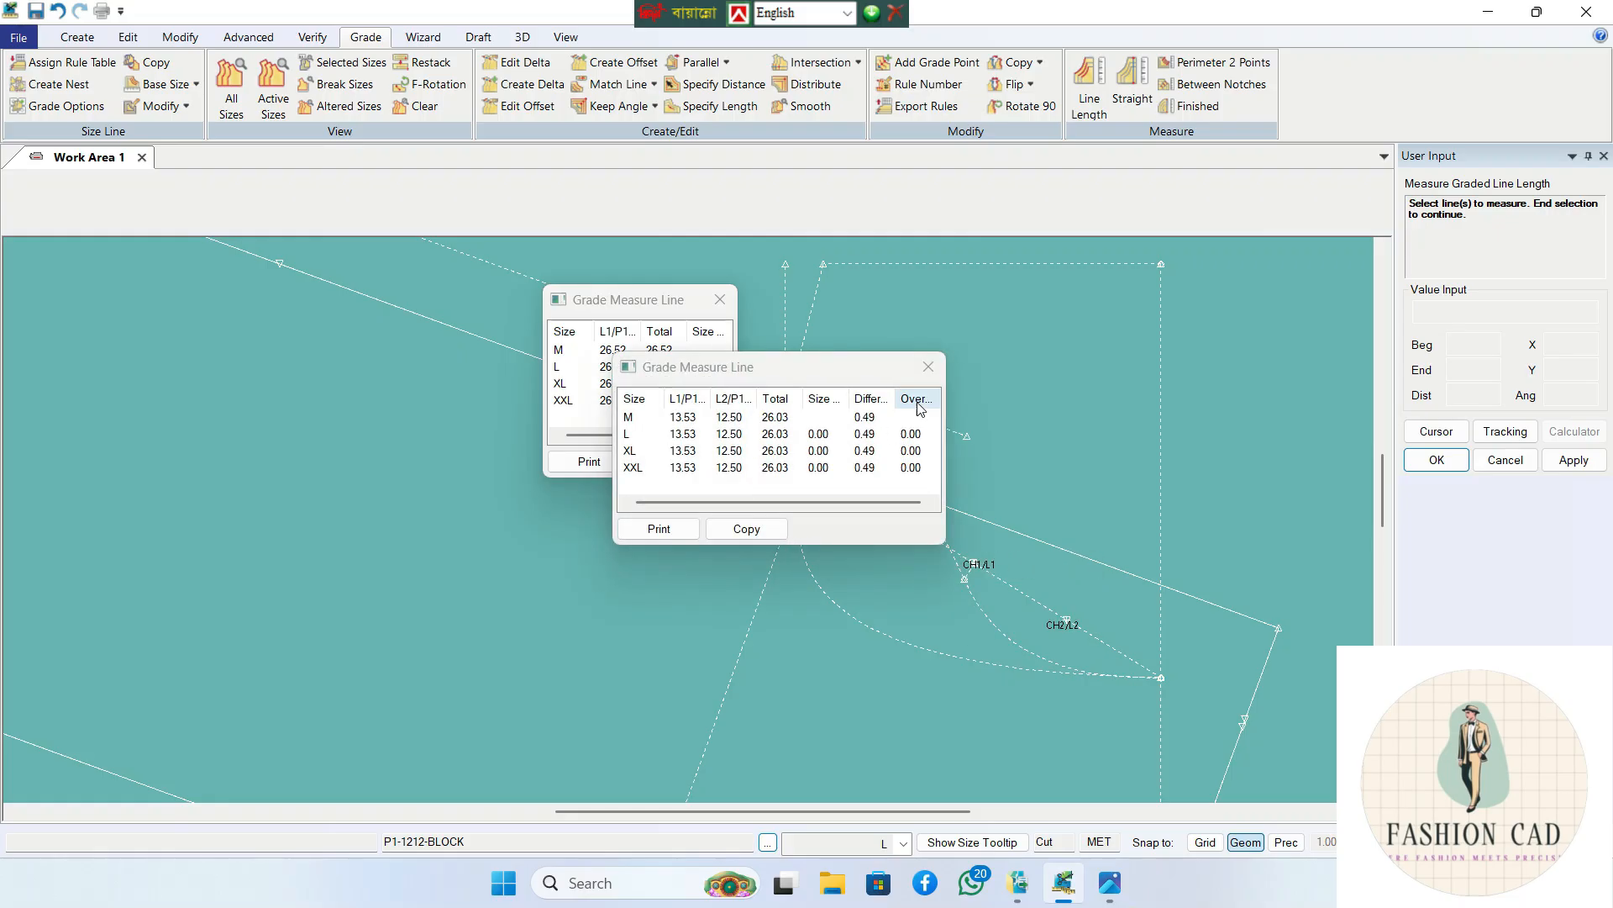
click(927, 366)
click(712, 310)
- Rotate the whole block to align its long upper edge with the X axis
scroll(745, 342, down, 3)
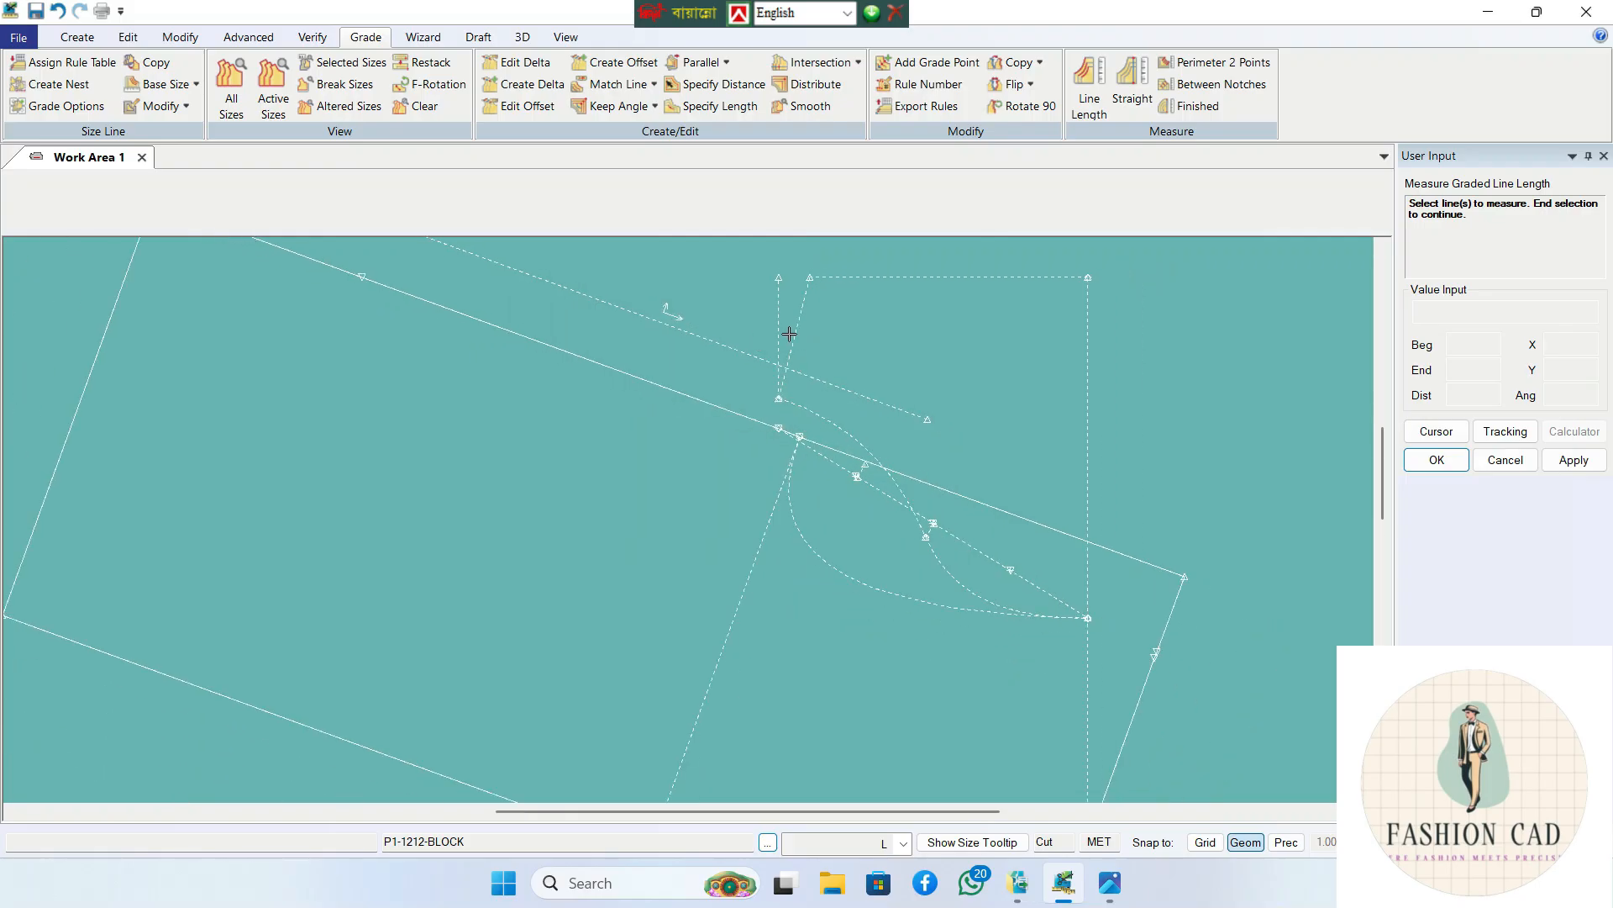
click(180, 37)
click(862, 82)
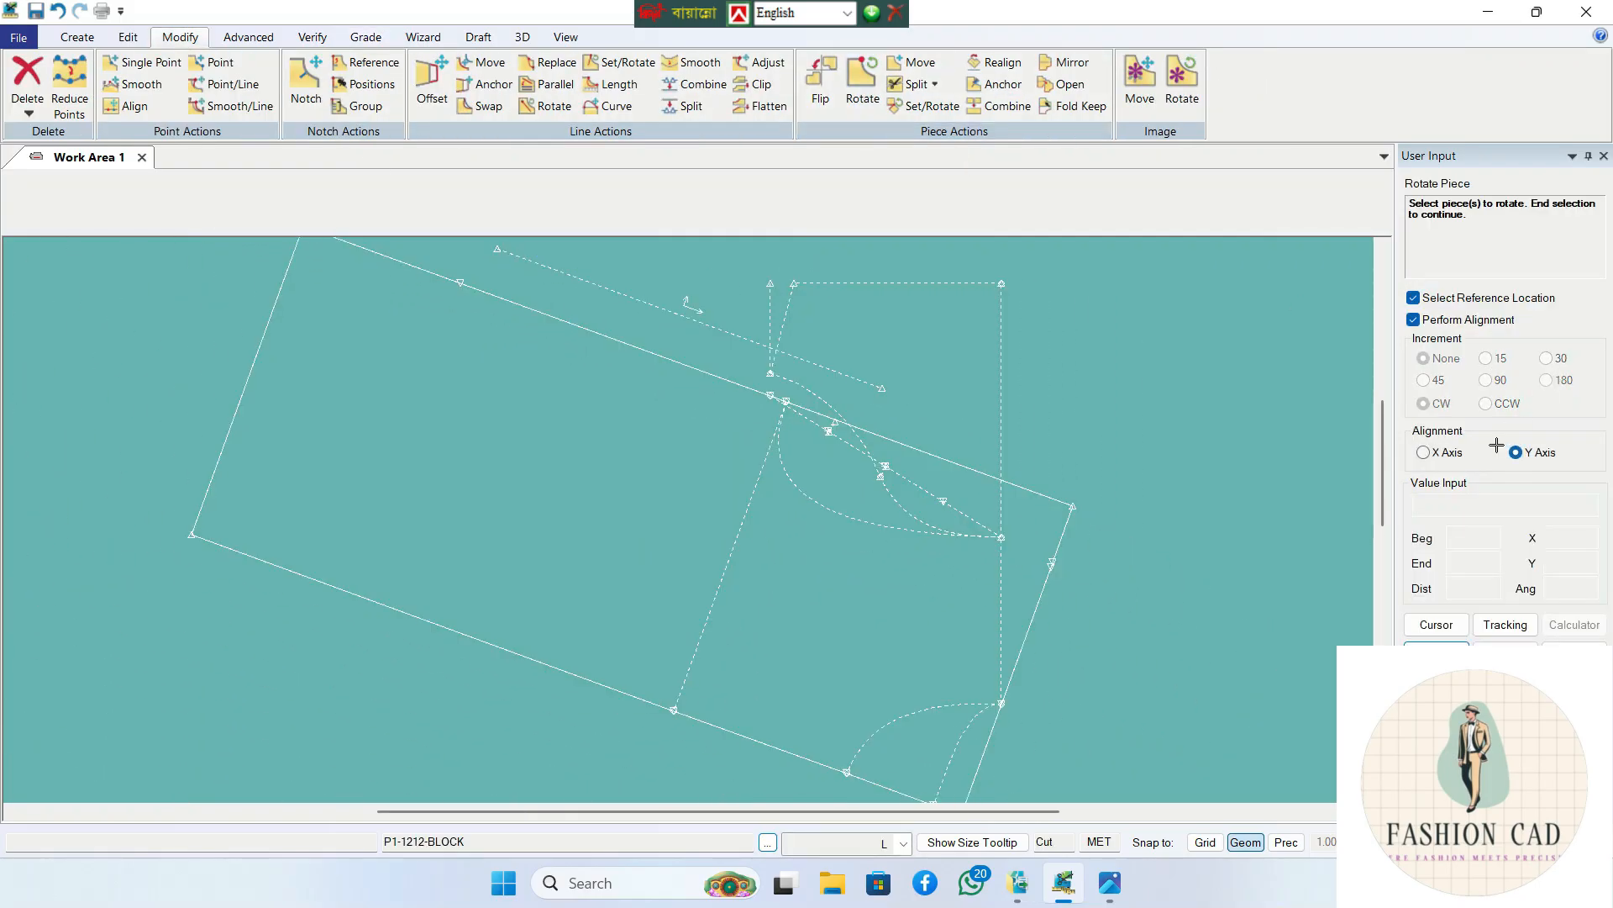
click(1423, 452)
right_click(807, 605)
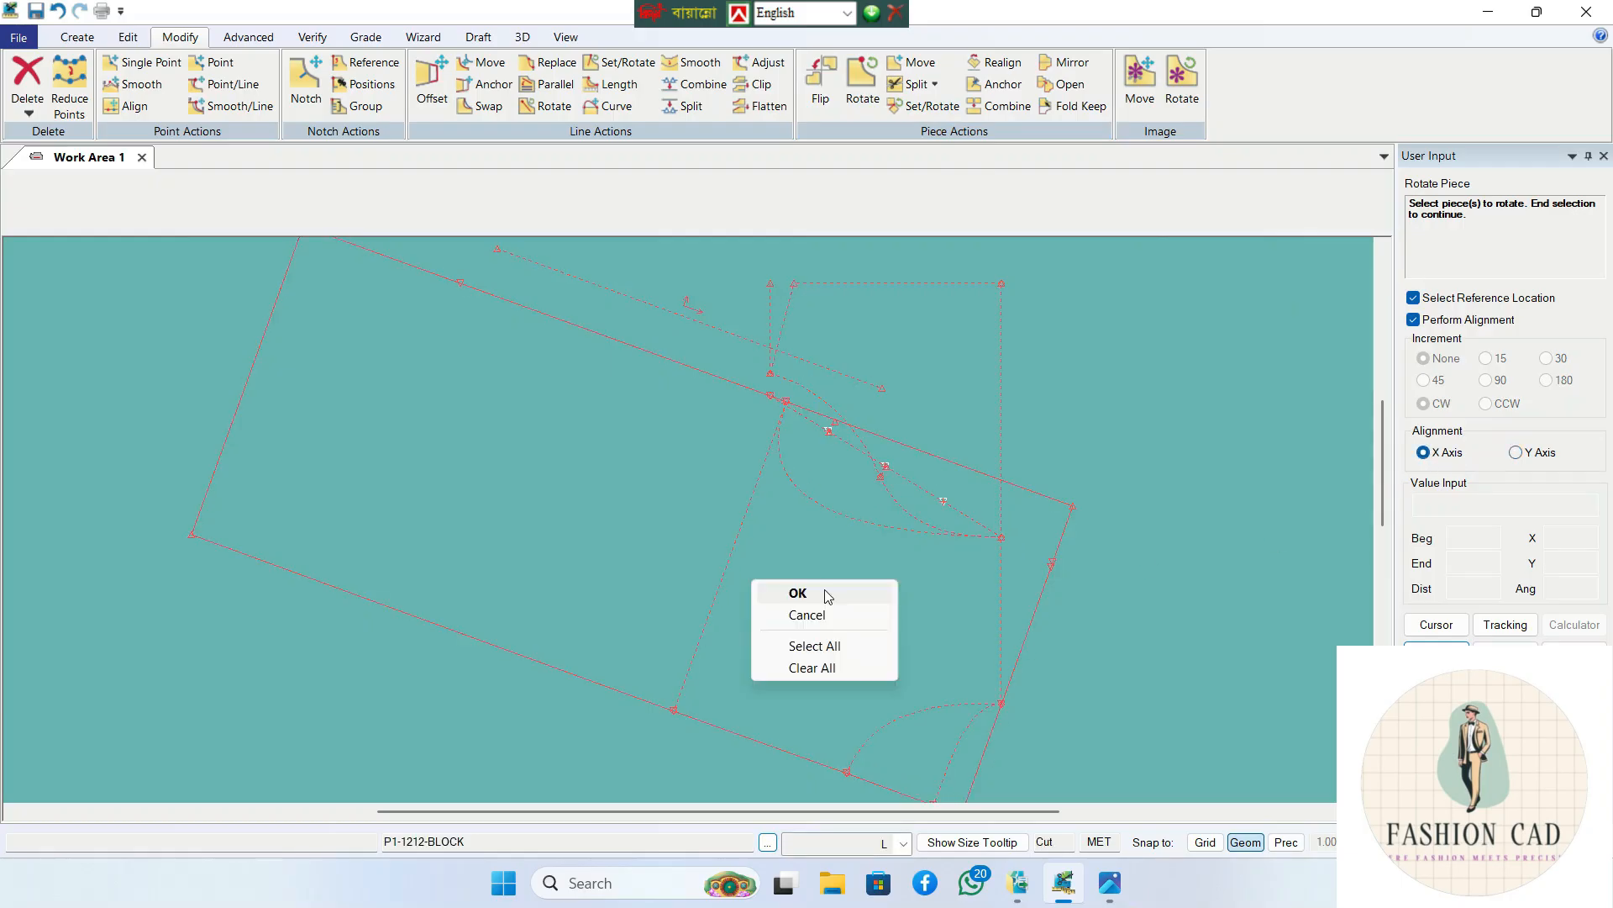
click(820, 595)
click(682, 360)
click(716, 374)
right_click(850, 484)
click(858, 485)
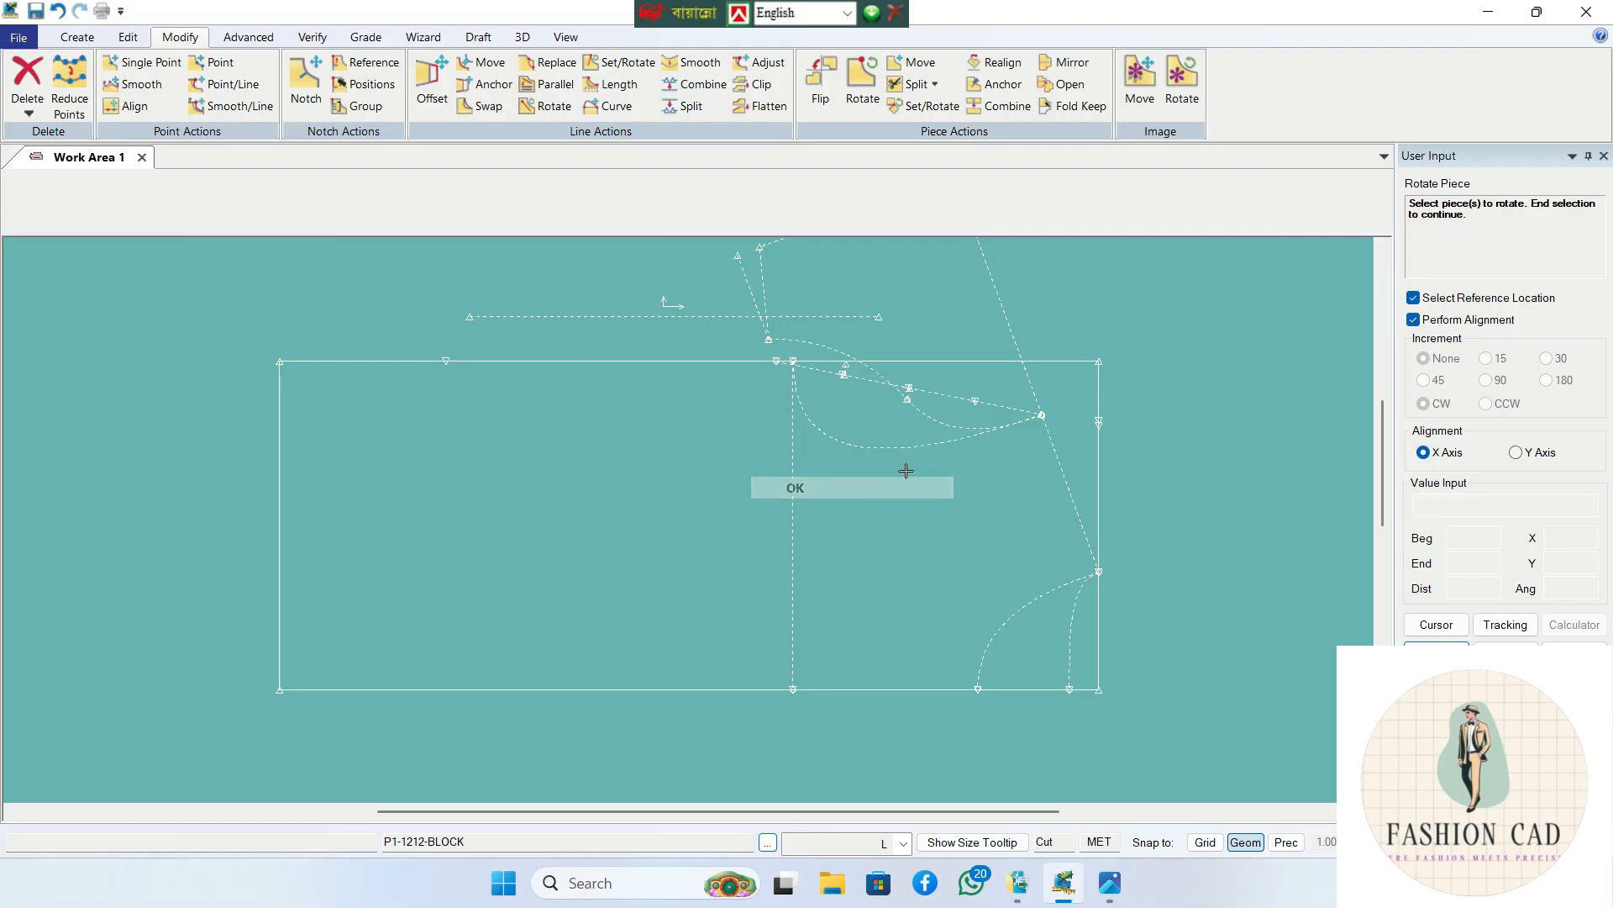
right_click(911, 465)
click(908, 478)
- Delete both S-curve segments, the diagonal construction line between their ends, and the short perpendicular lines on it
middle_drag(909, 478, 824, 611)
scroll(821, 608, up, 1)
scroll(822, 608, up, 2)
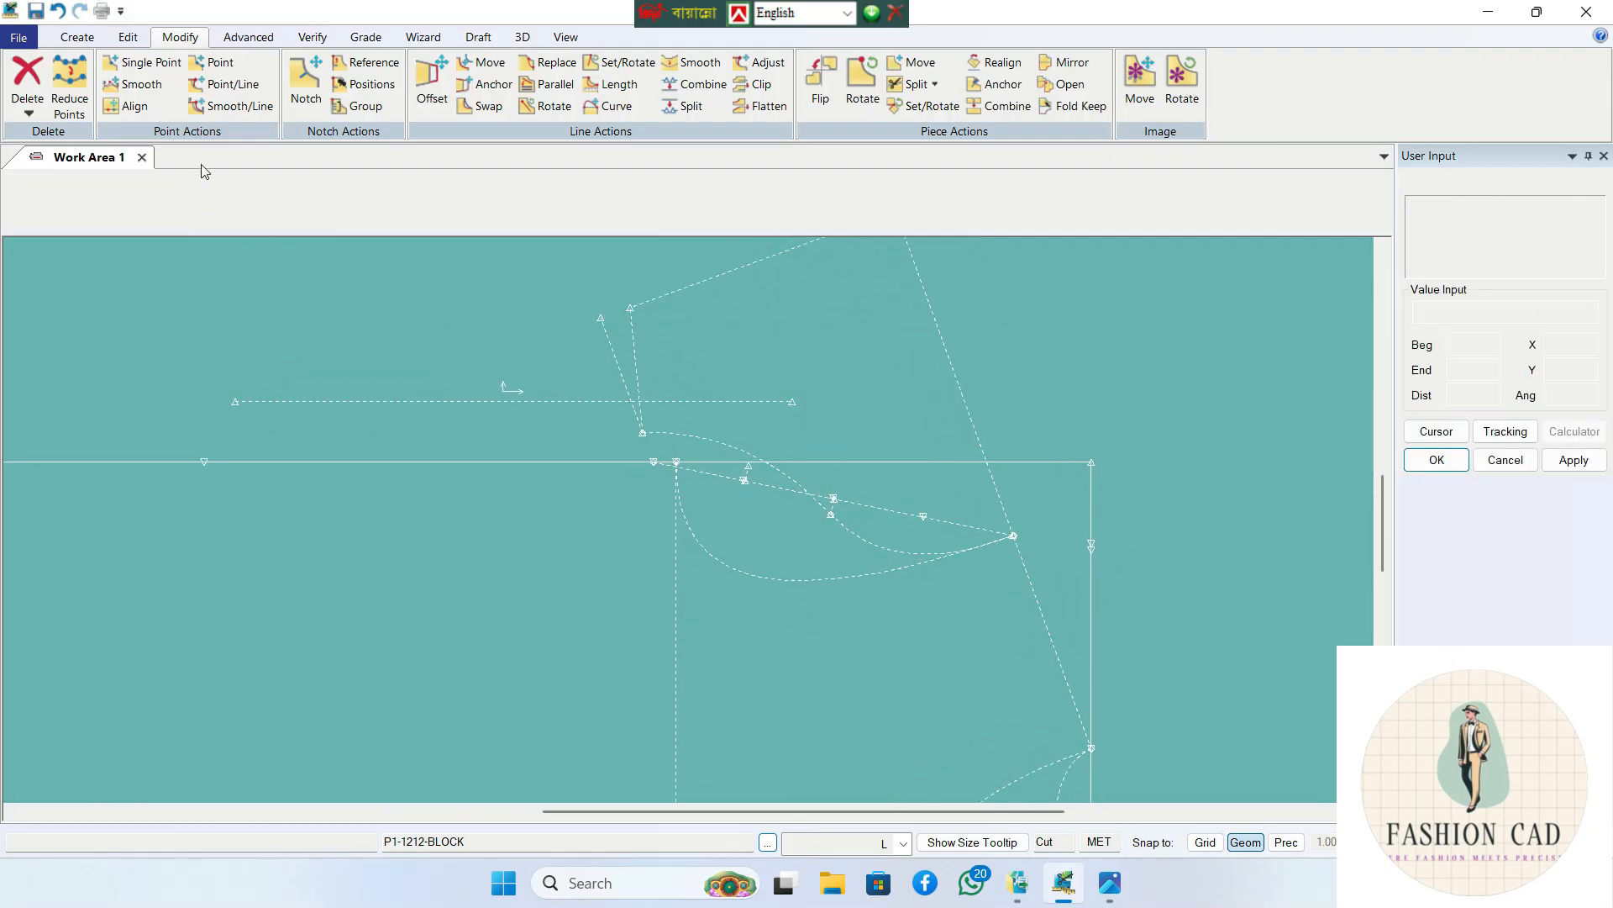
click(27, 108)
click(46, 176)
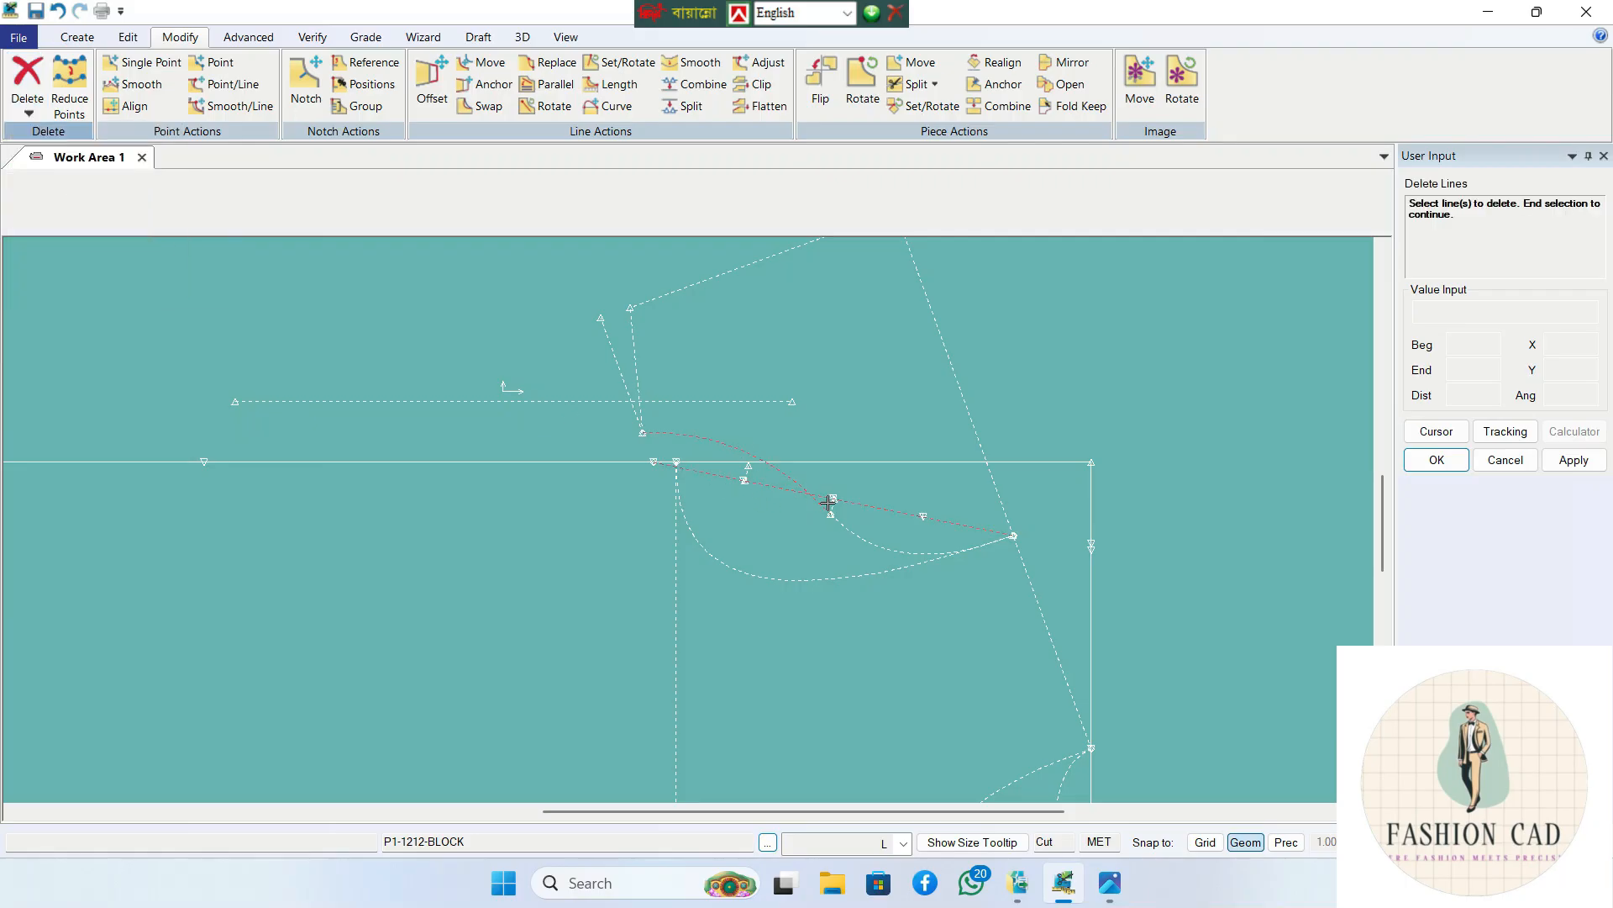
right_click(880, 504)
click(874, 500)
scroll(872, 501, up, 2)
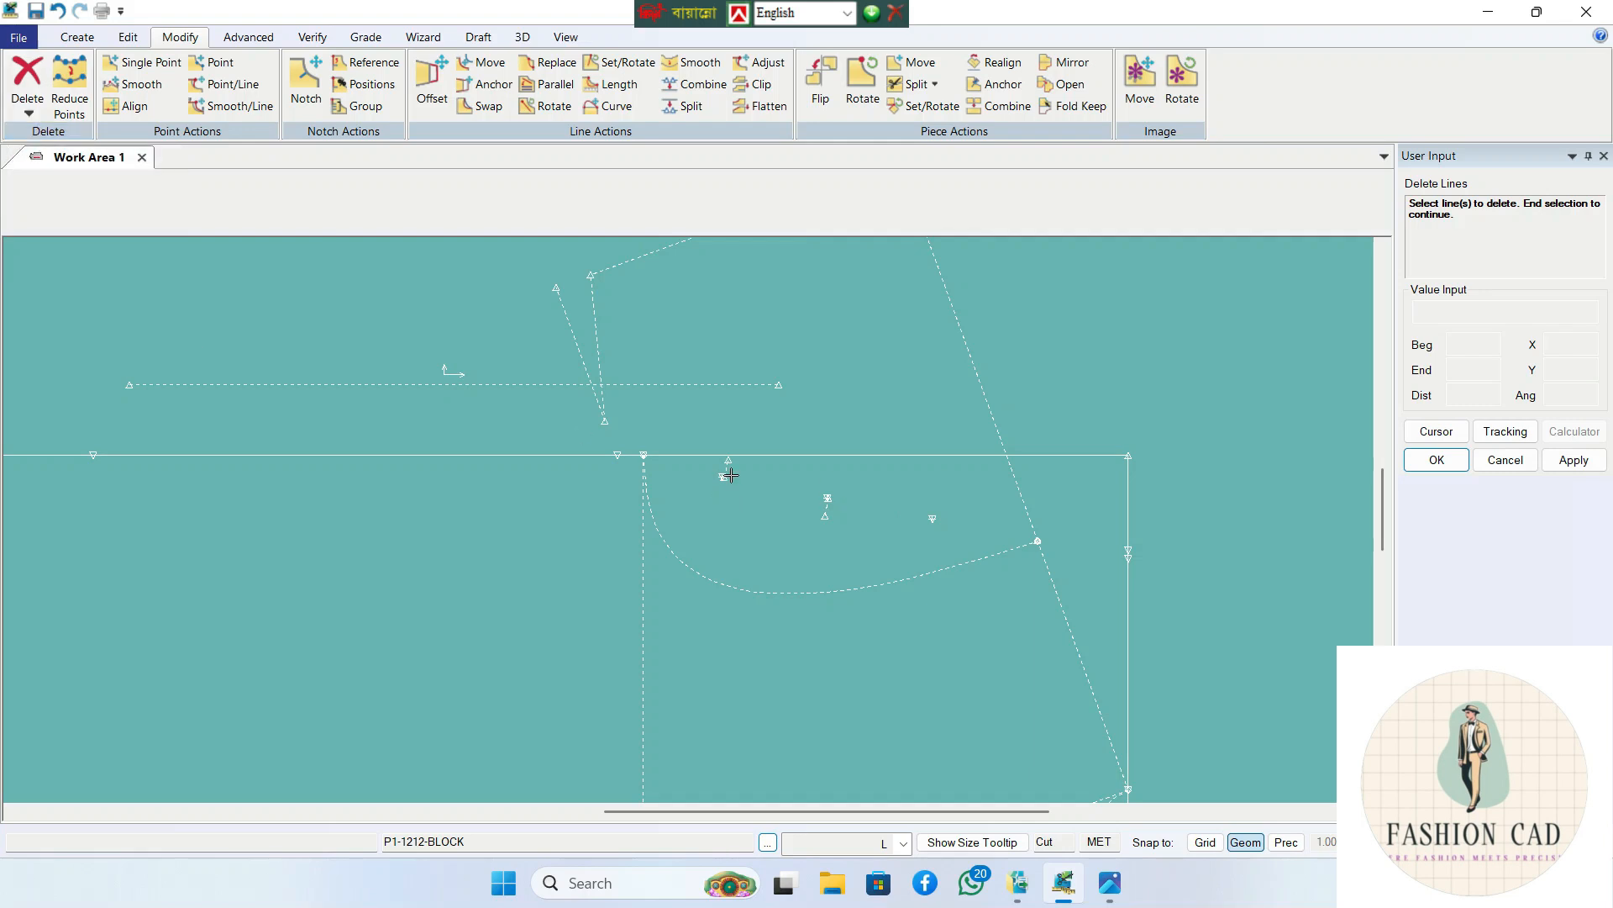
right_click(830, 516)
click(849, 518)
- Delete the three leftover drill points above the deep curve
click(28, 113)
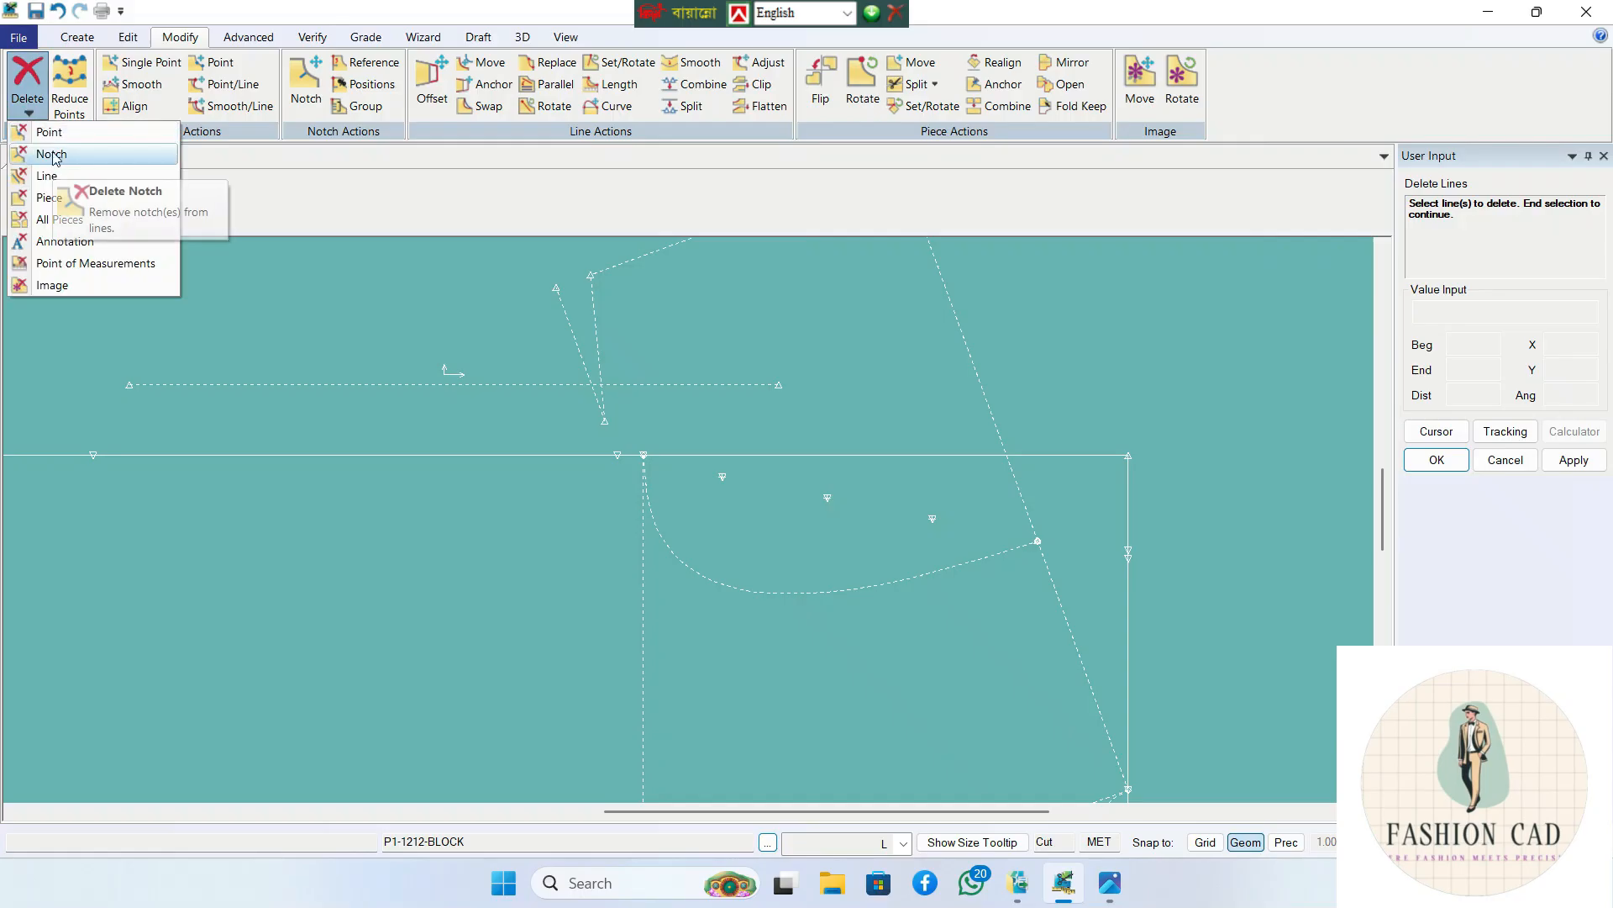
click(51, 133)
click(722, 476)
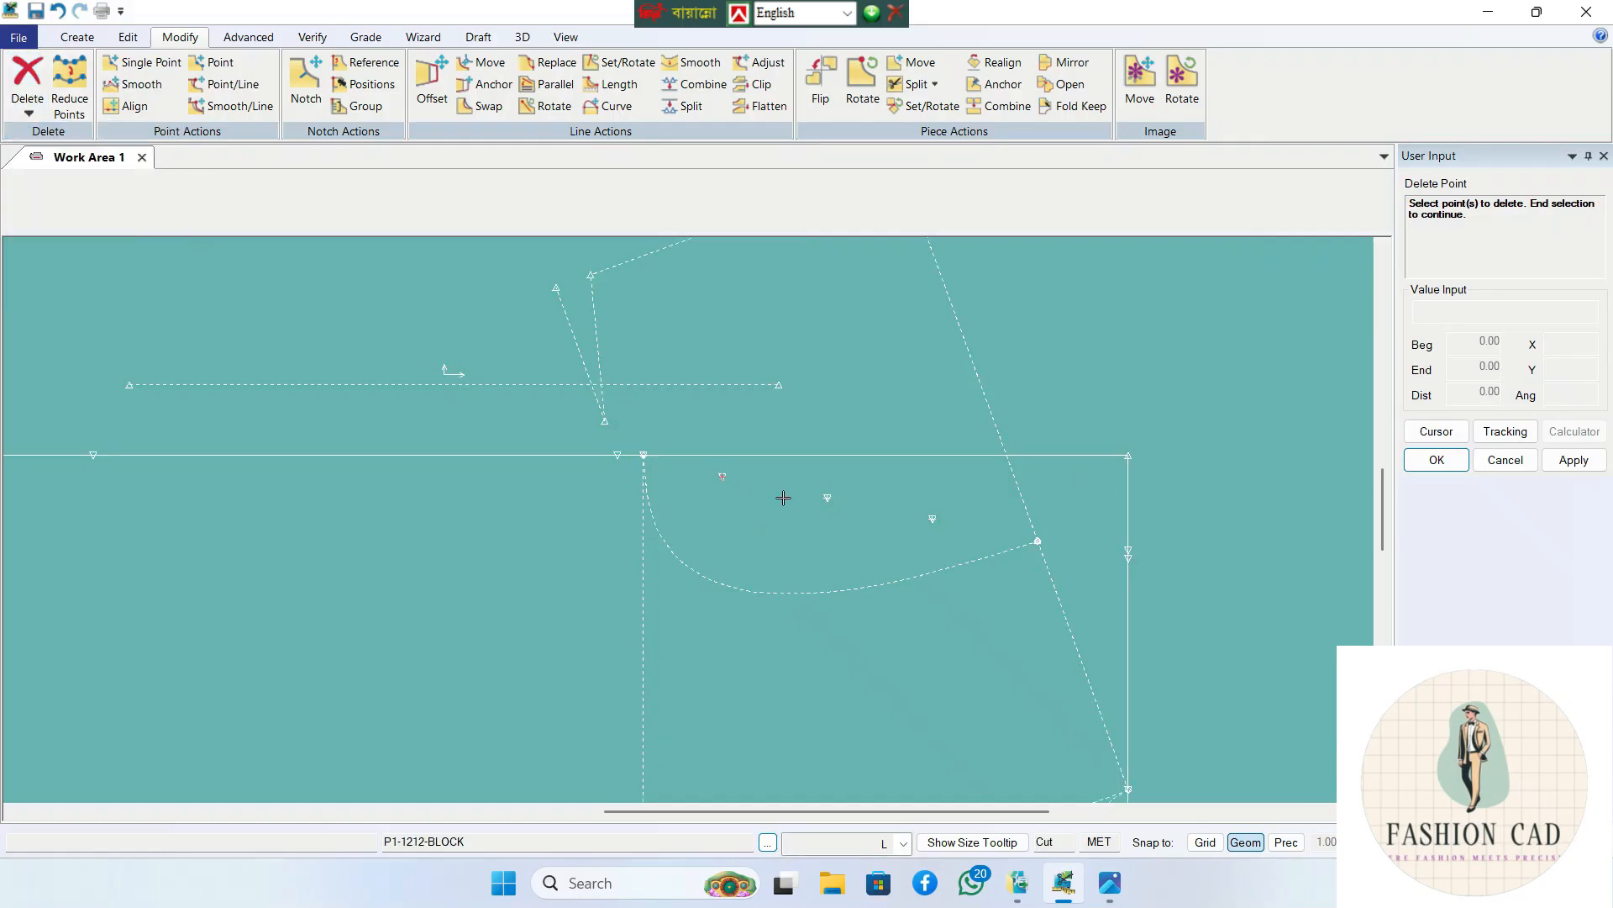
right_click(953, 514)
click(949, 516)
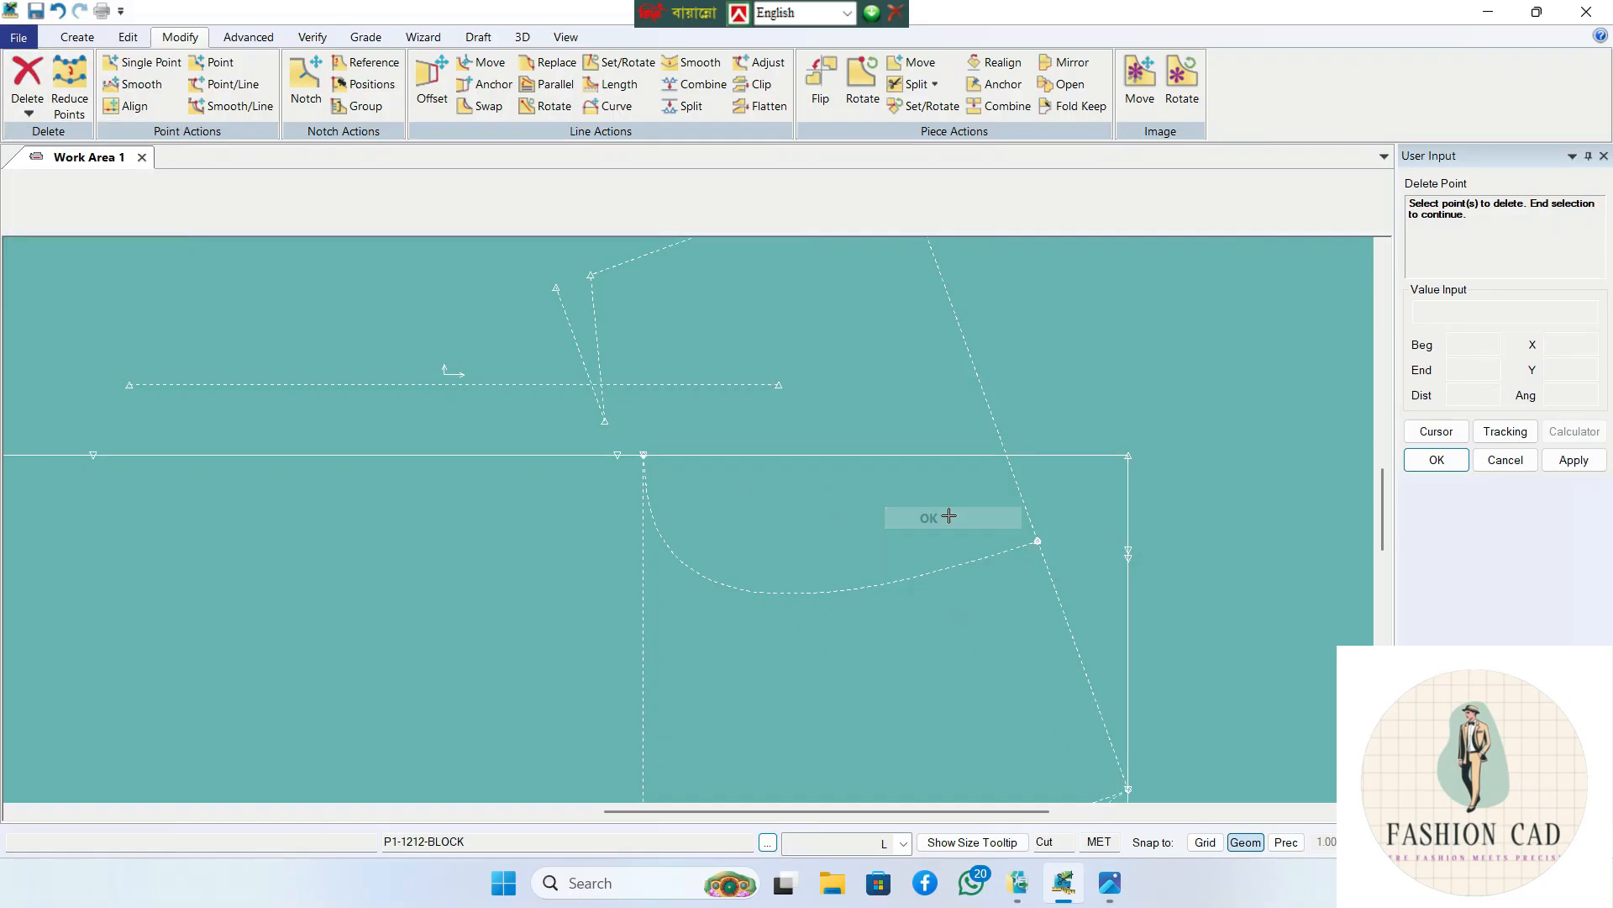
- Draw a straight 2-Point line from the lower end of the shortened guide to the deep curve's far end
click(81, 37)
click(315, 113)
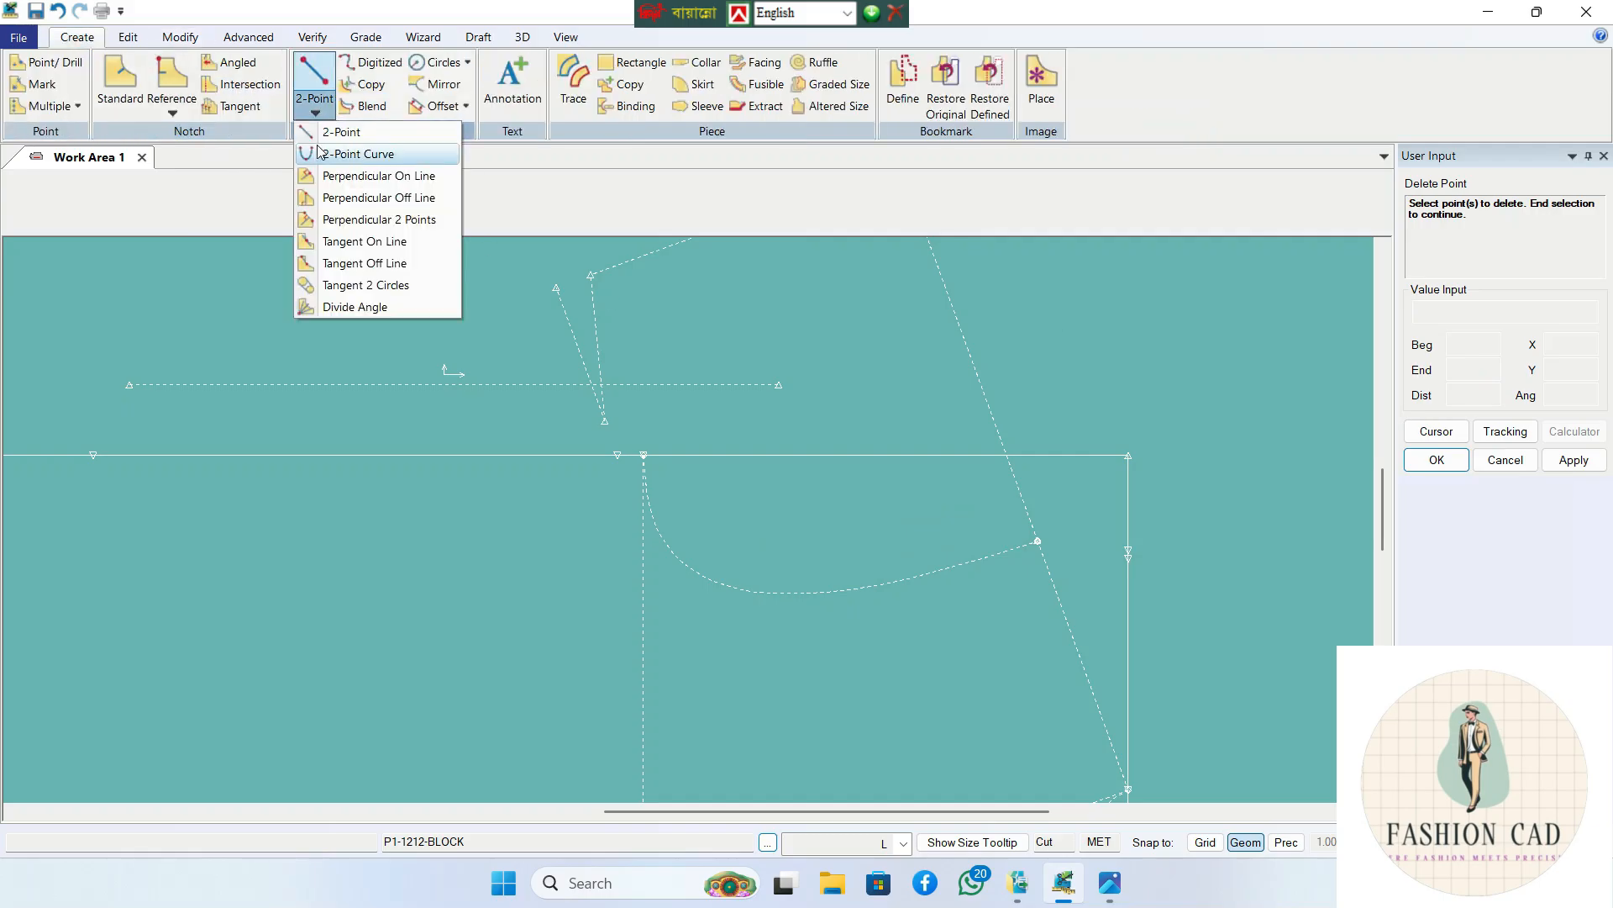
click(318, 133)
click(603, 406)
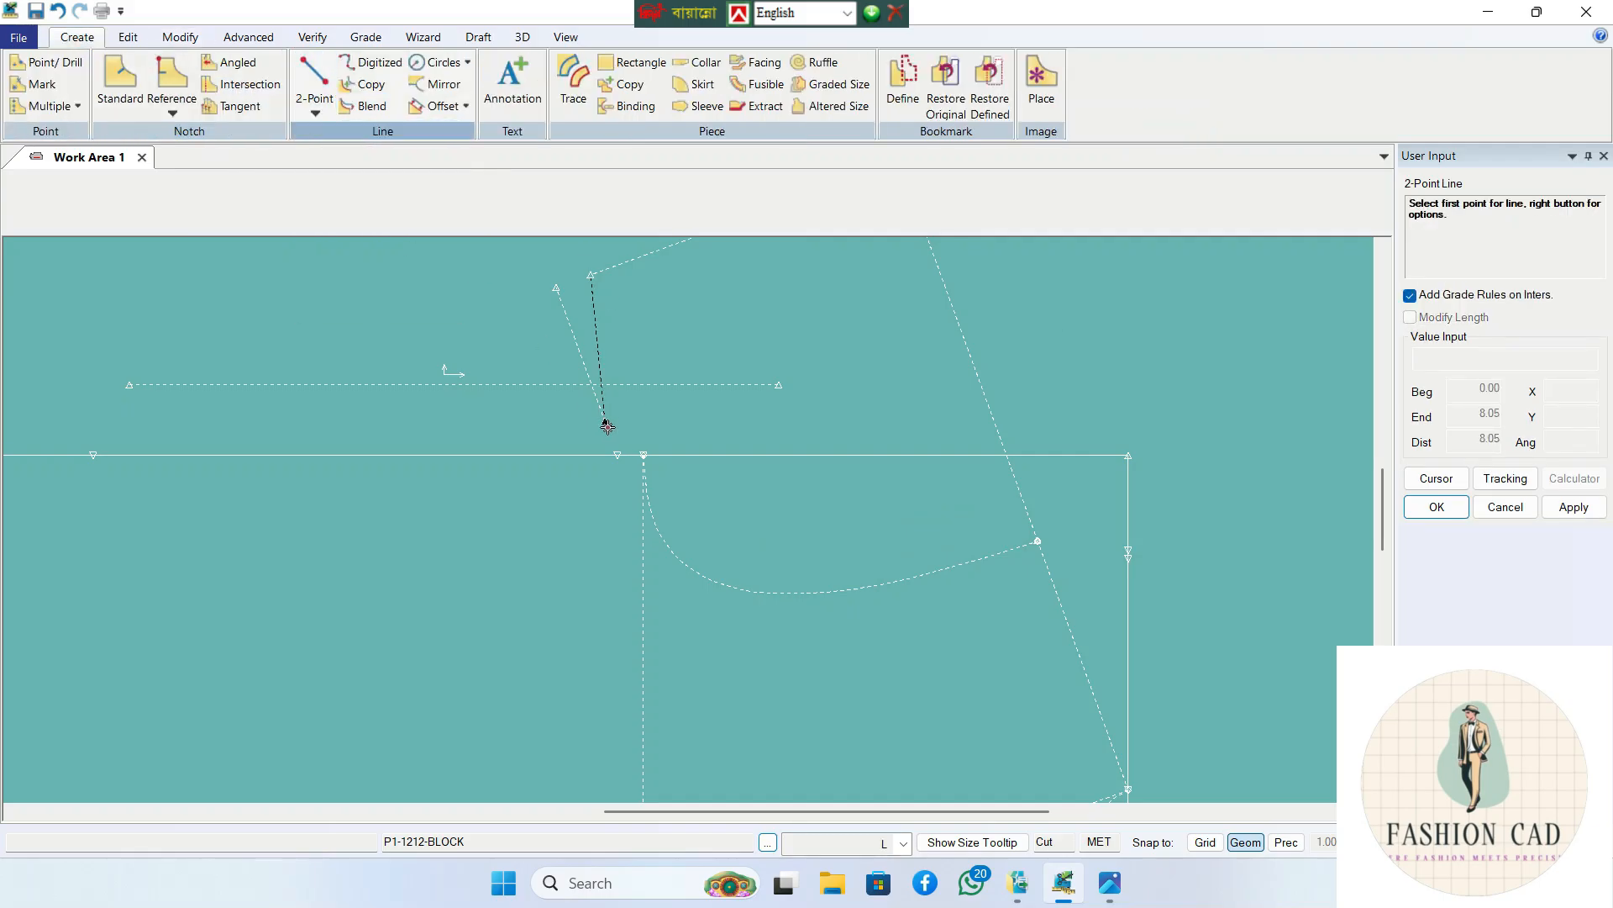
click(1037, 543)
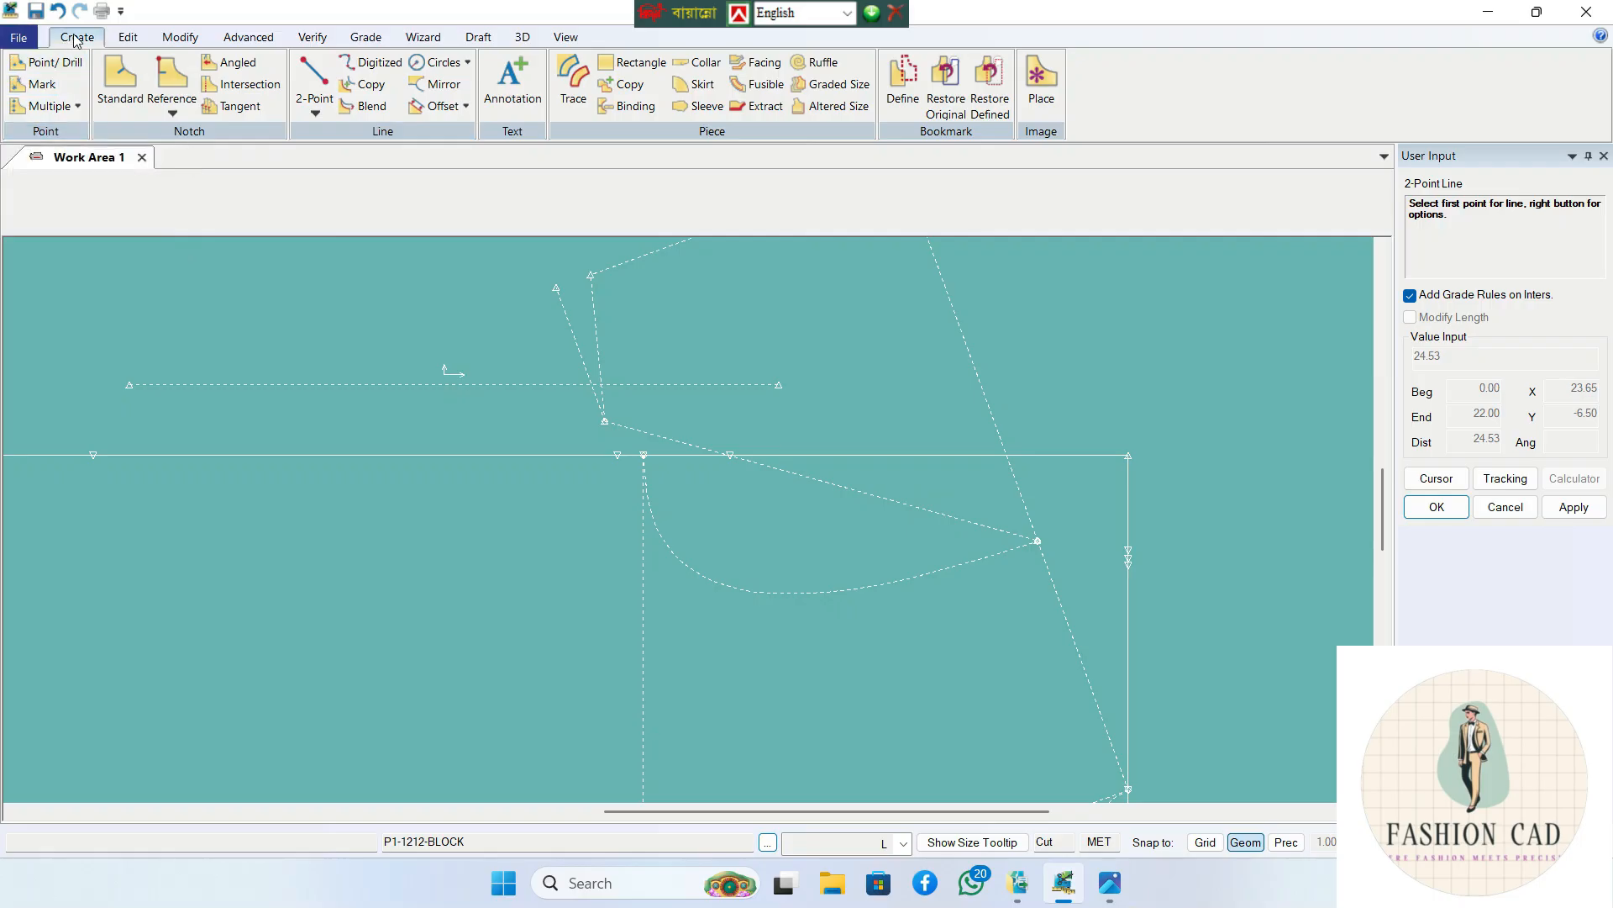
- Try adding 3 evenly spaced drill points along the new diagonal line and undo them
click(50, 106)
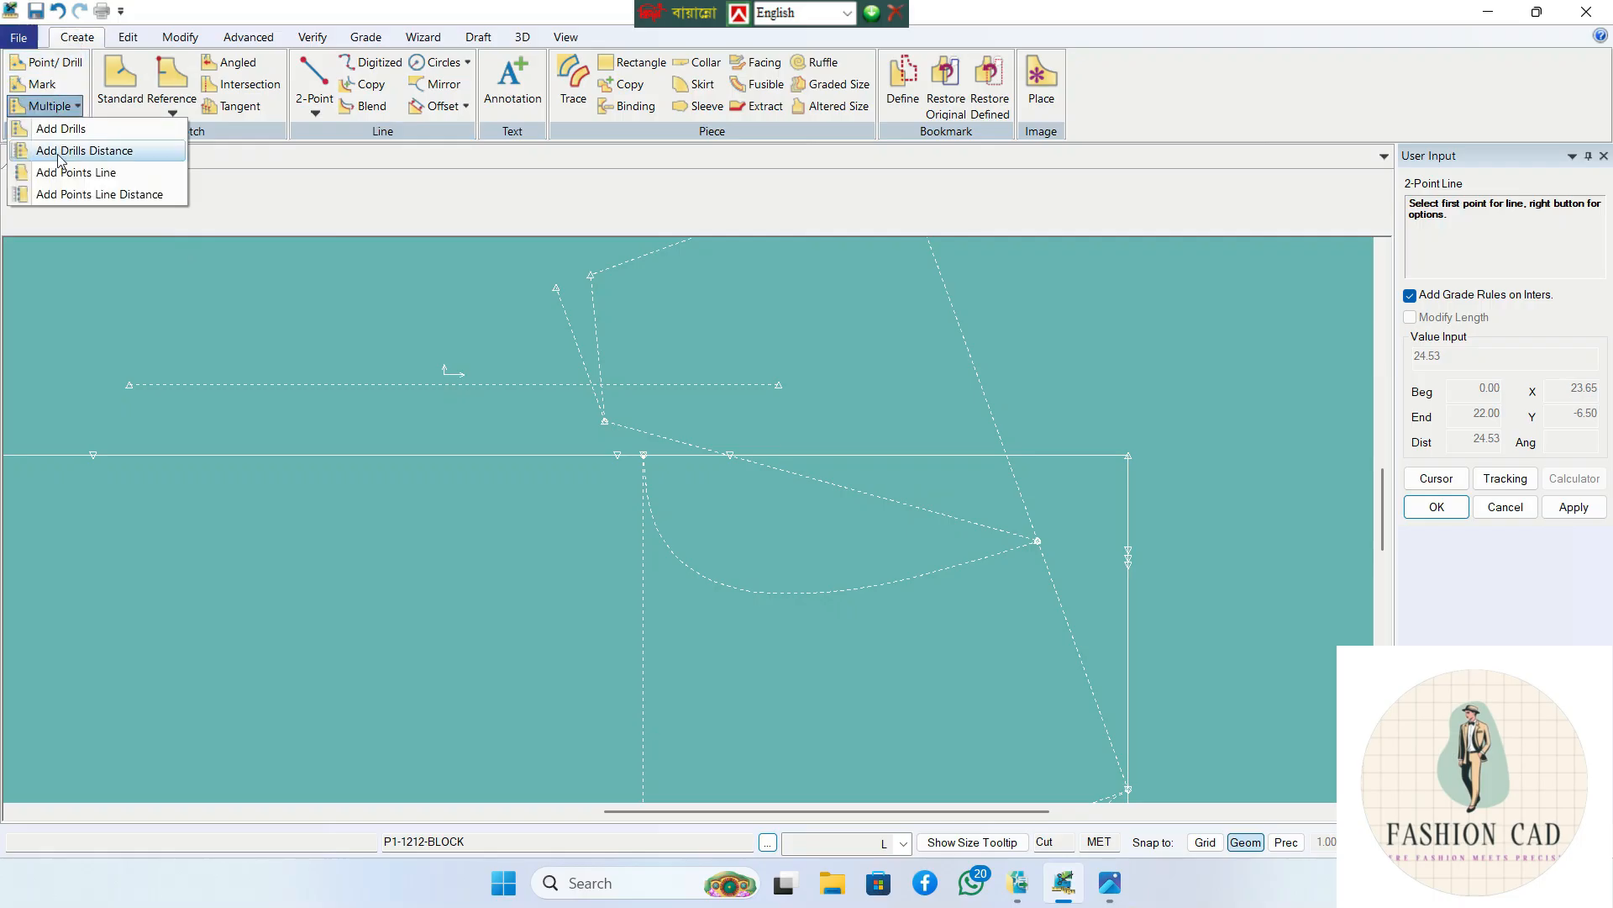
click(56, 173)
click(853, 494)
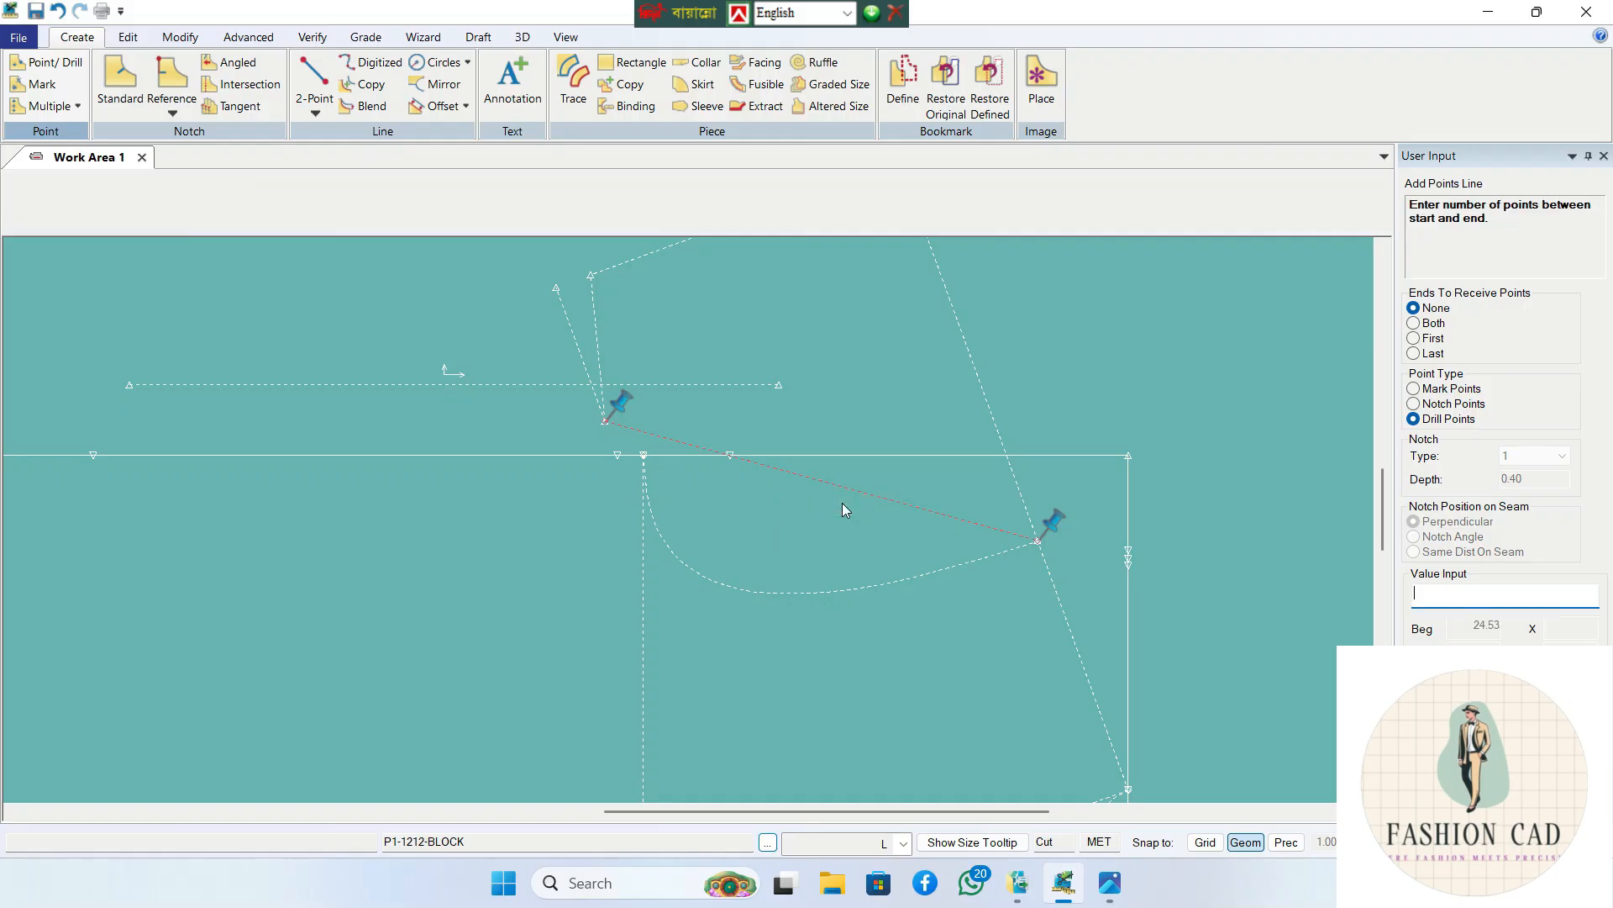
text(3)
key(Return)
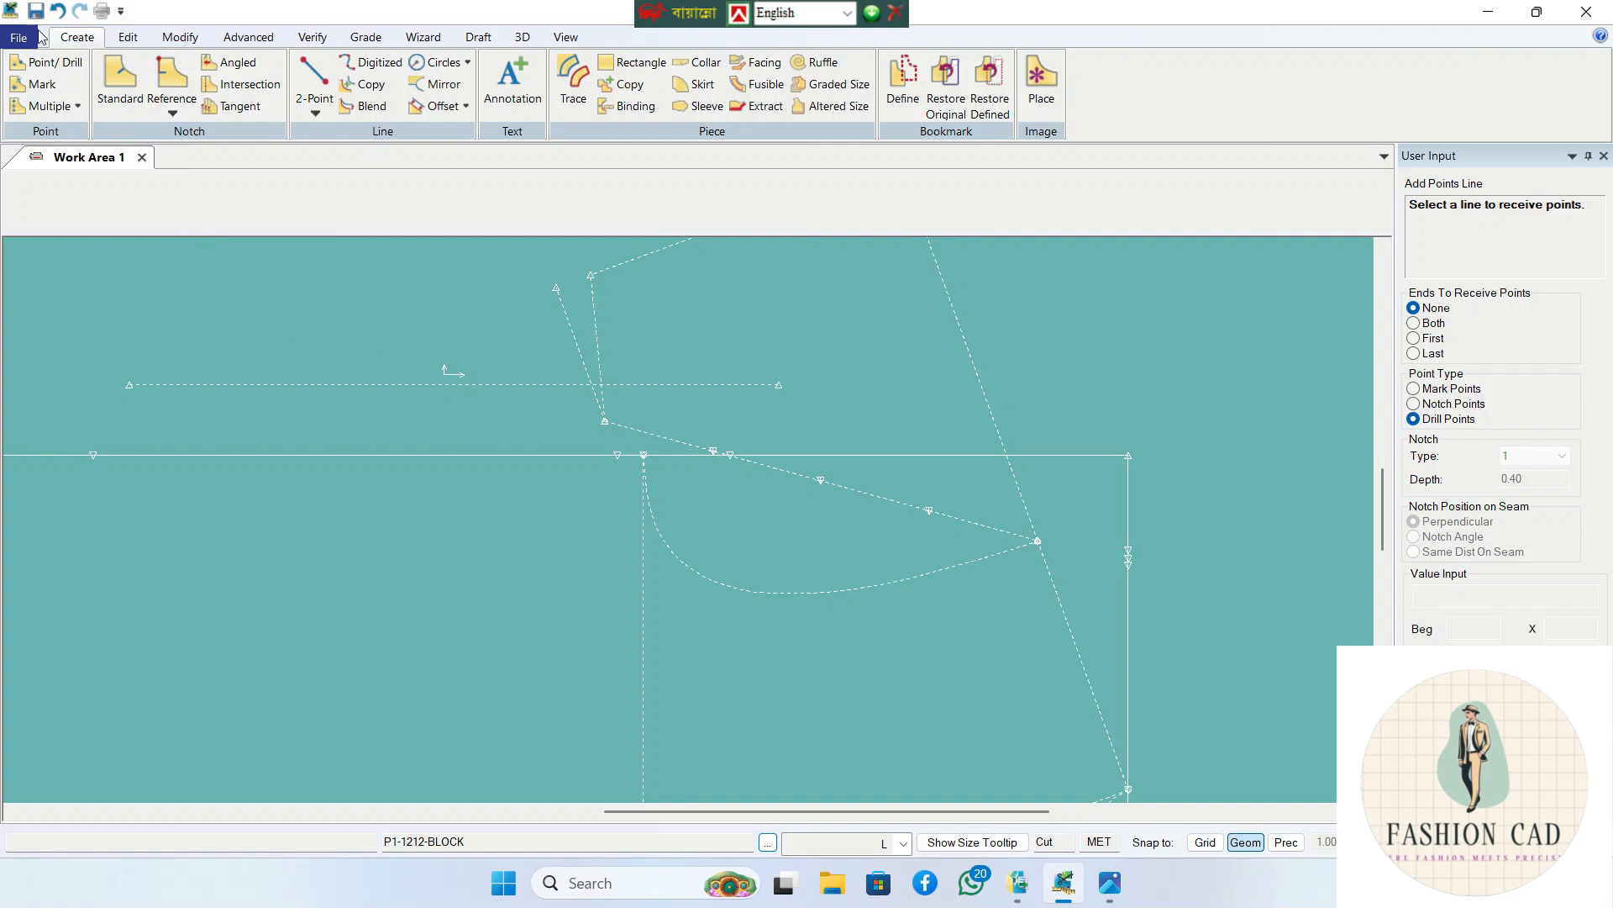
click(58, 10)
- Add 4 evenly spaced drill points along the new diagonal line, with none at its ends
click(41, 106)
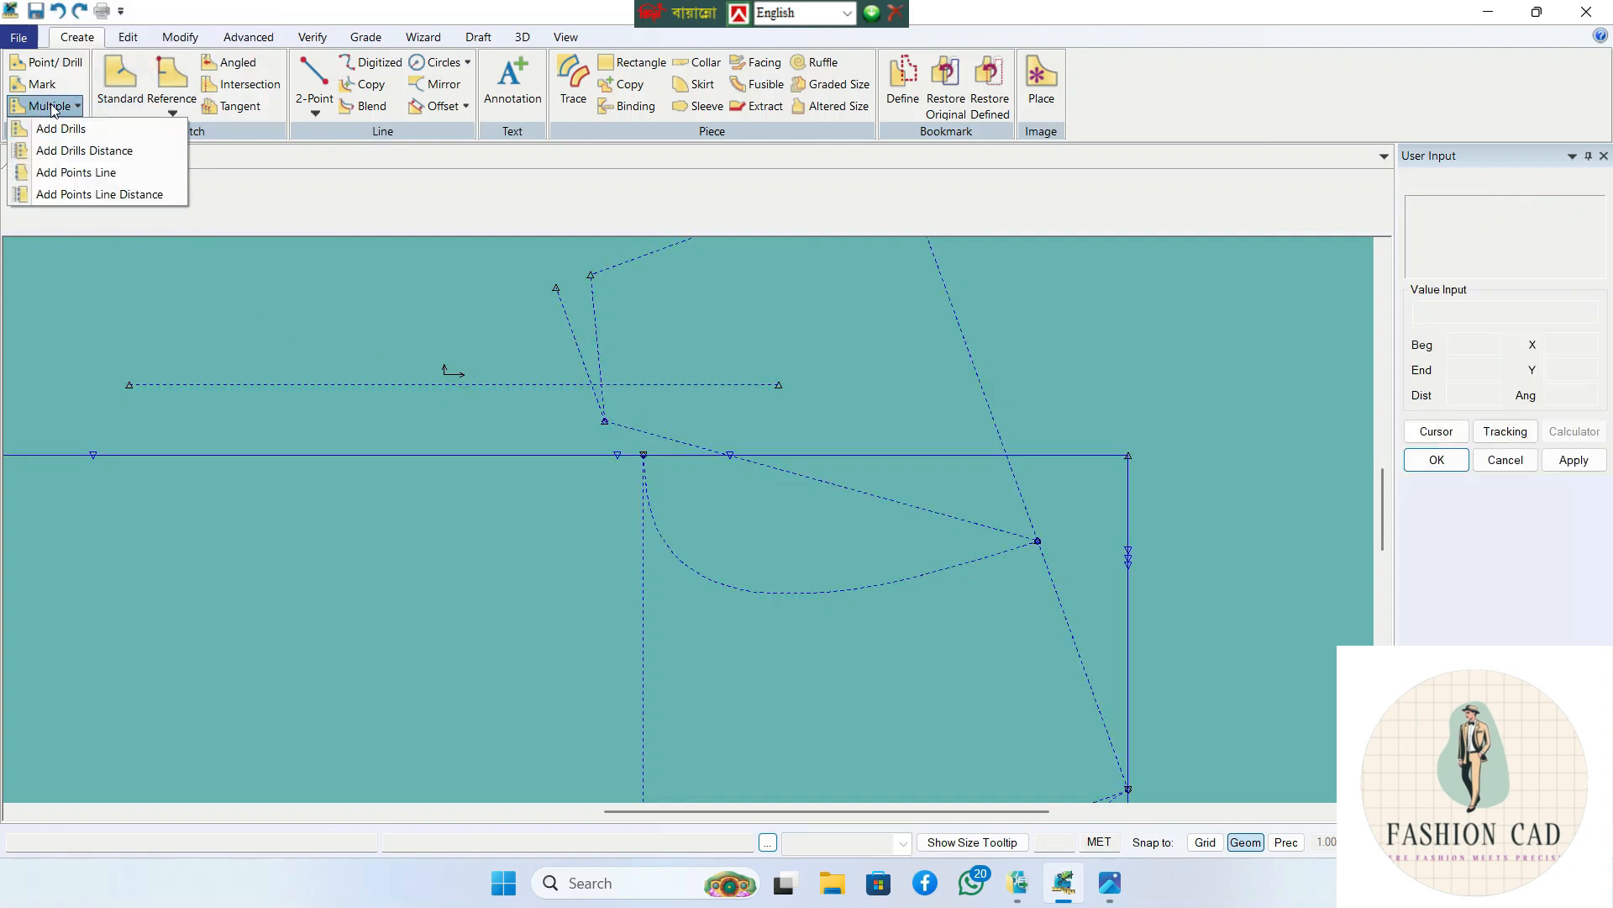
click(66, 173)
click(787, 474)
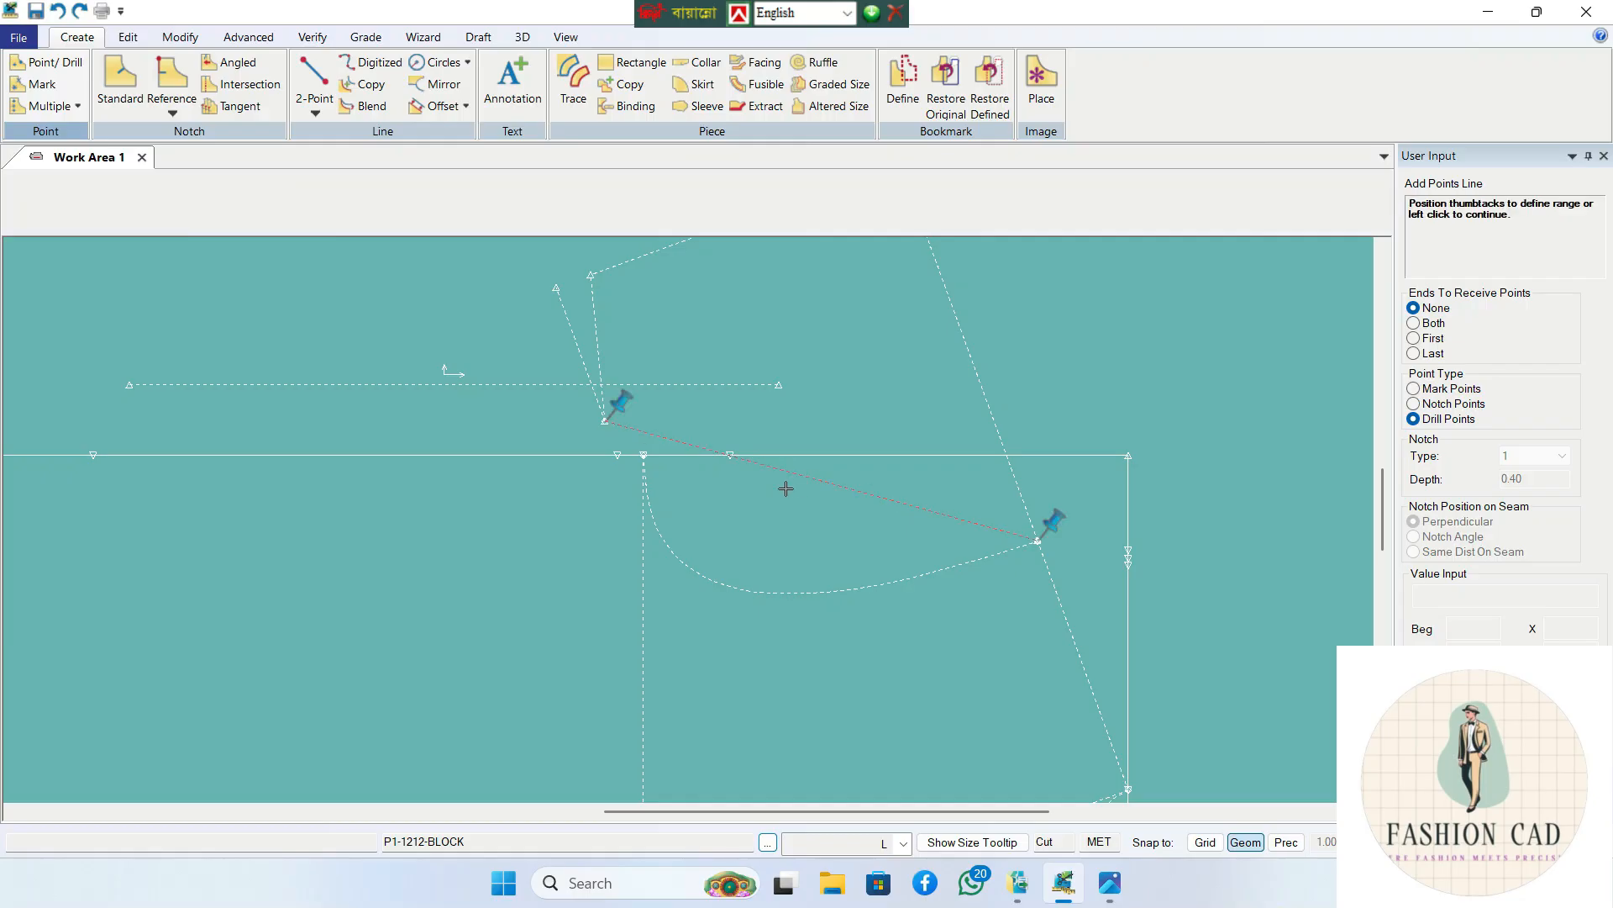
text(4)
key(Return)
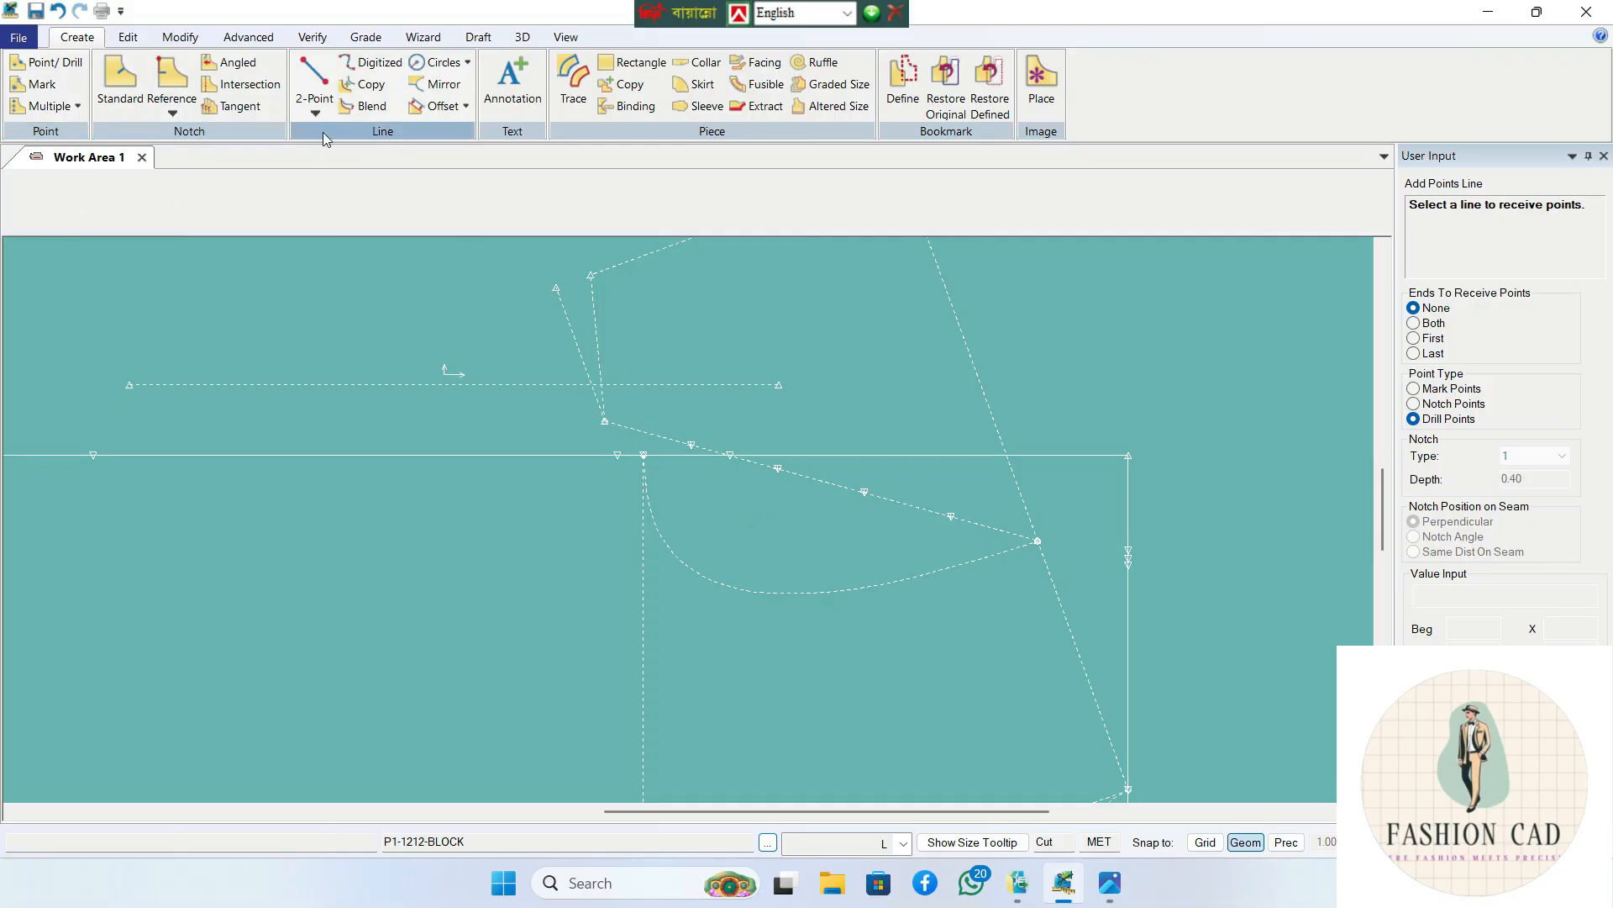
- Draw a half perpendicular of length 1 above the diagonal line at the drill point nearest the guide
scroll(1380, 521, up, 1)
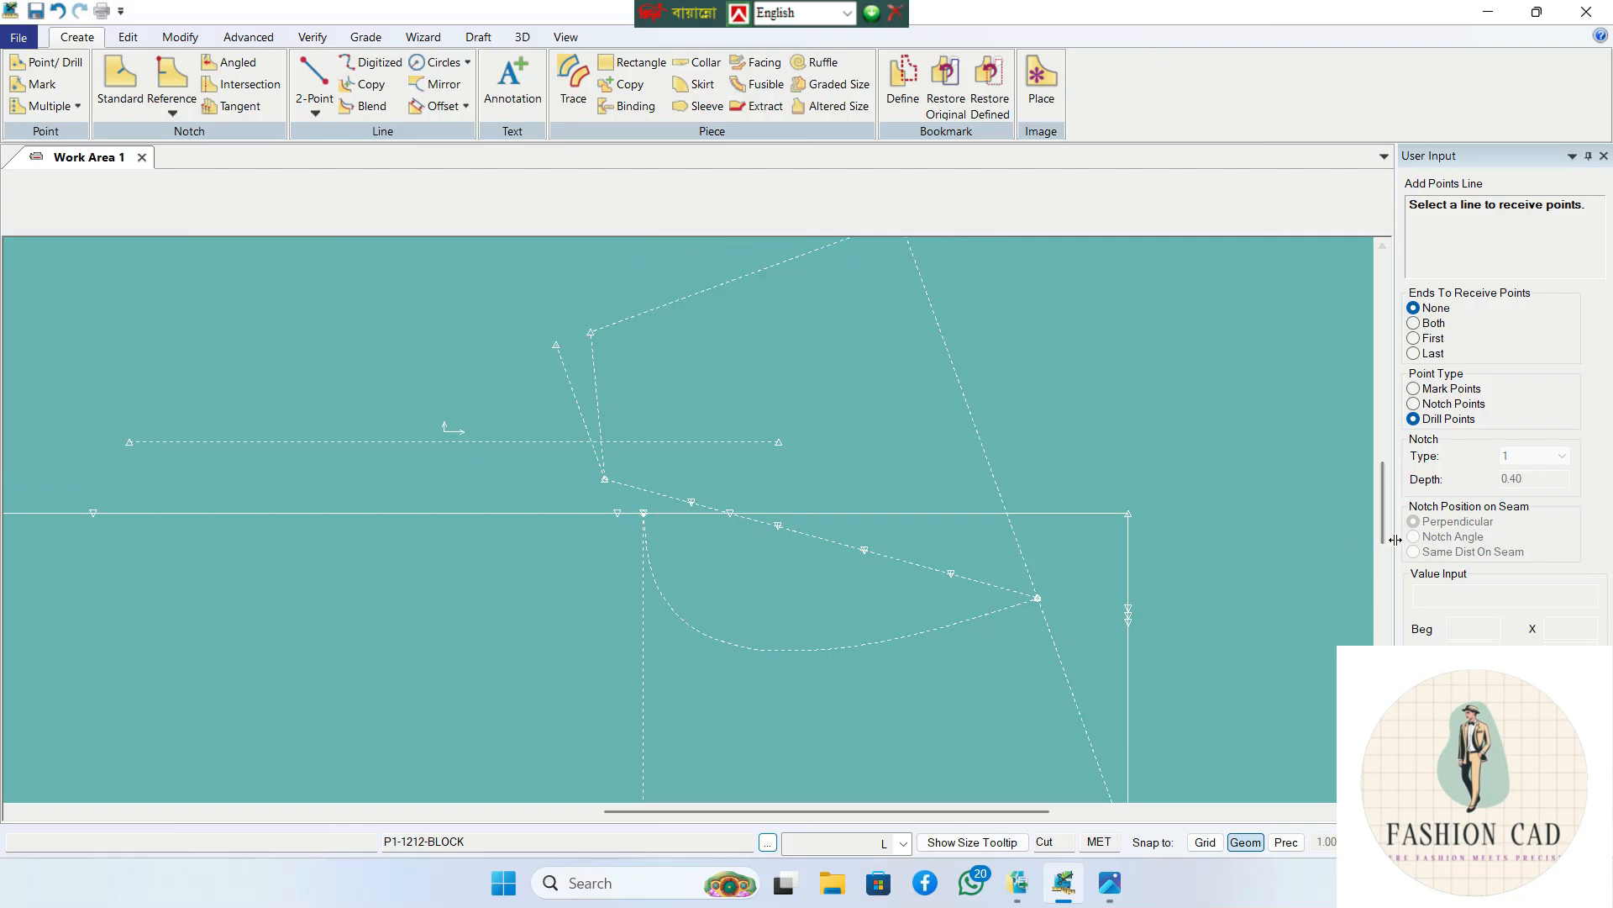
scroll(1386, 529, up, 2)
scroll(818, 620, up, 1)
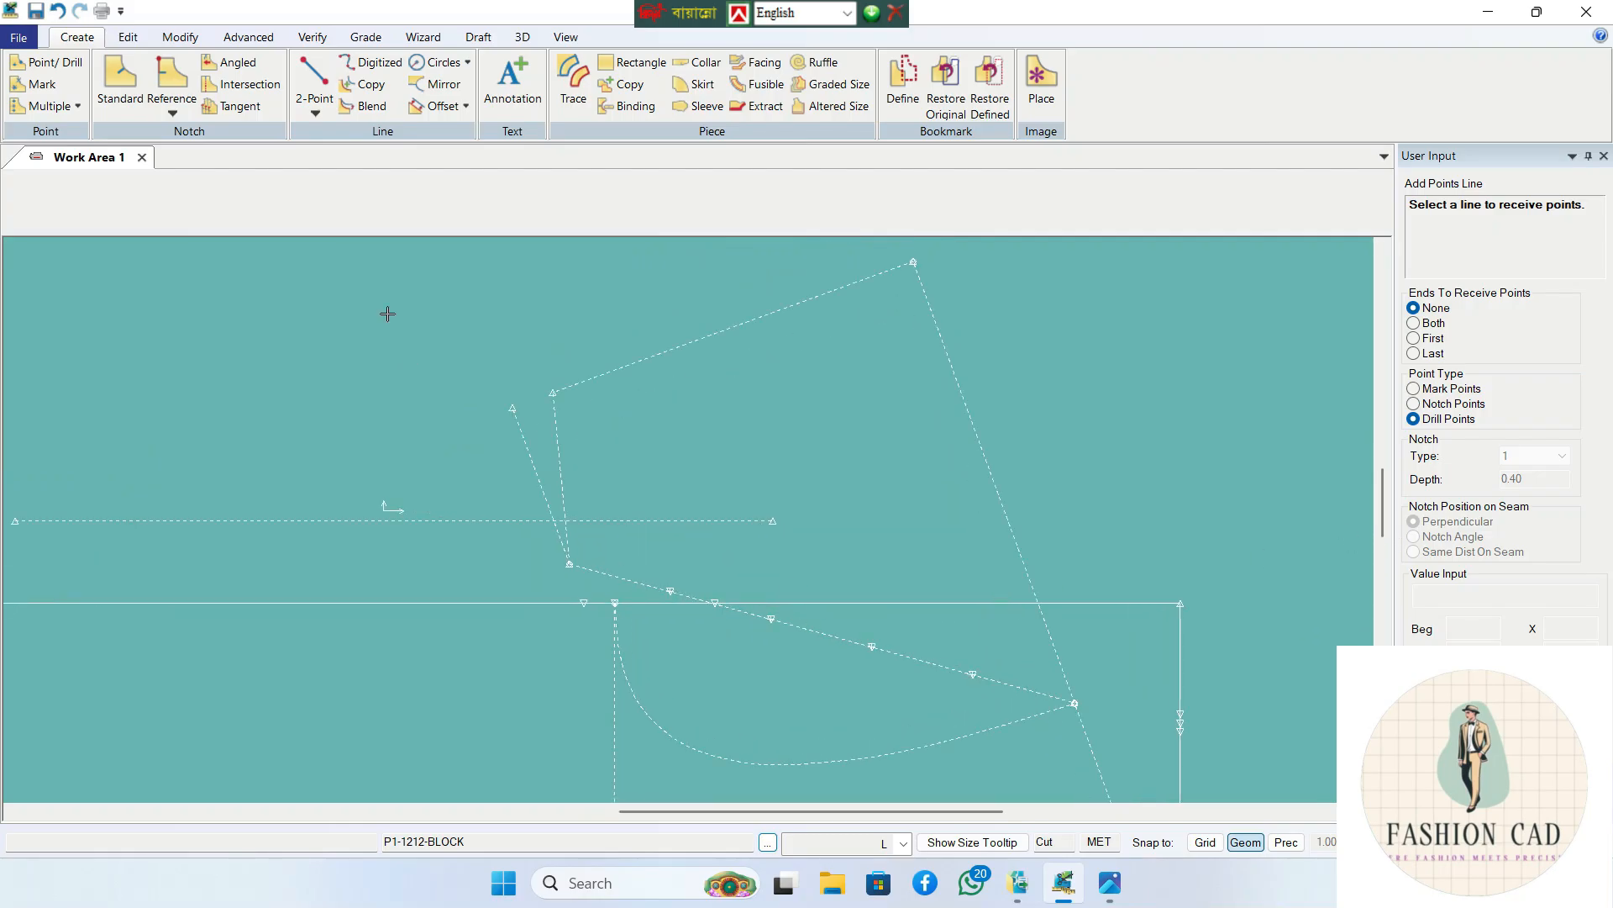
click(315, 112)
click(361, 270)
scroll(653, 605, up, 1)
click(676, 592)
click(706, 551)
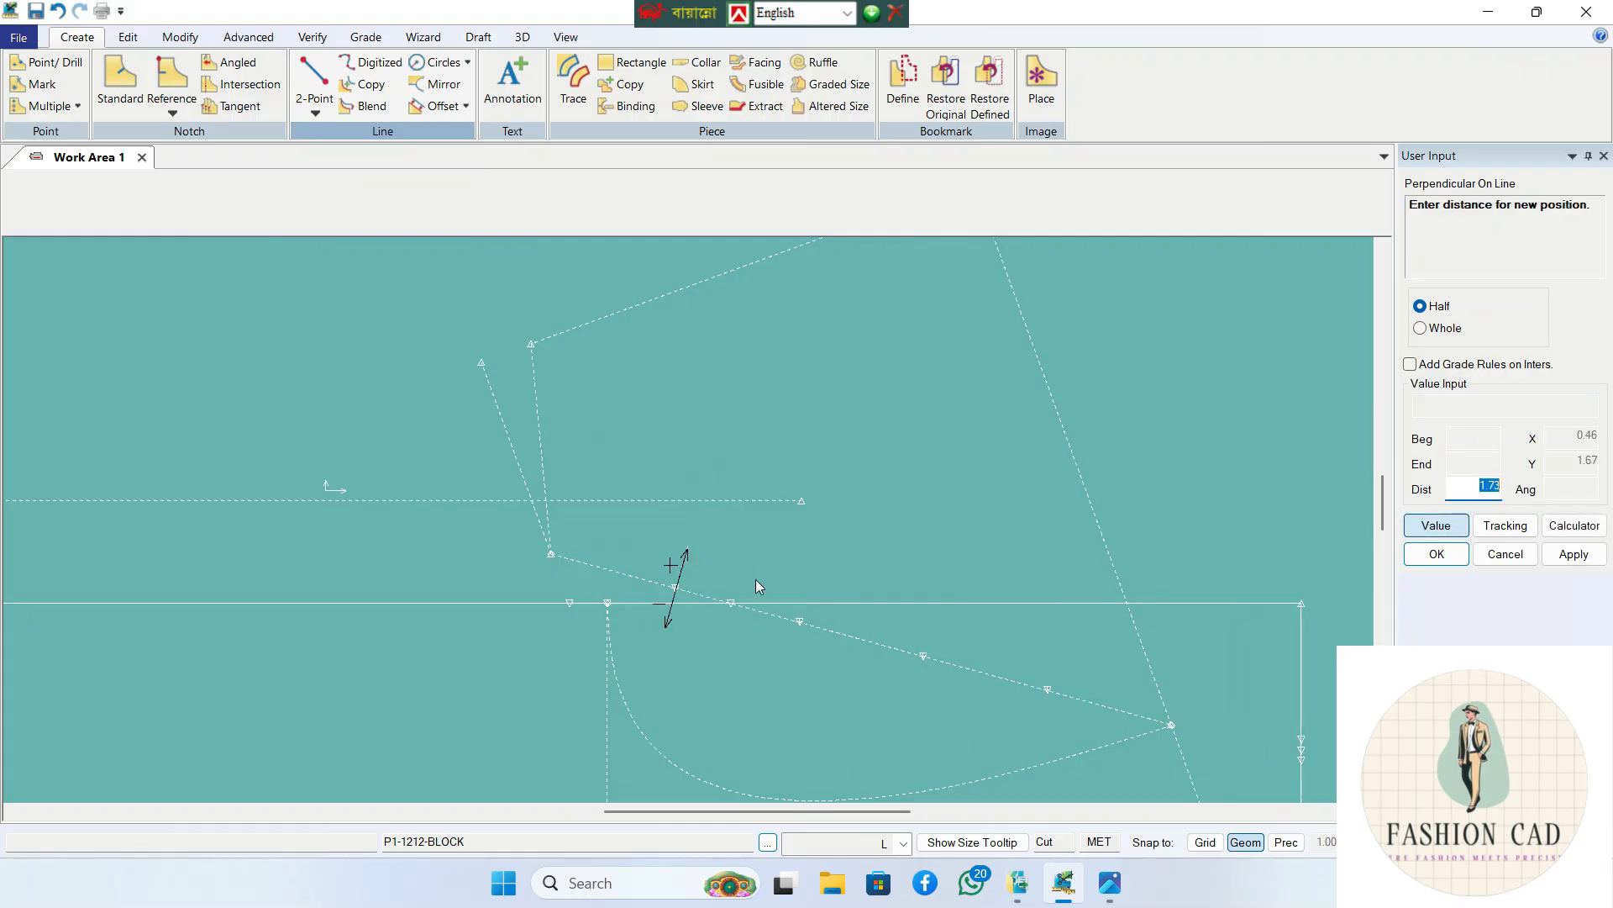
text(1)
key(Return)
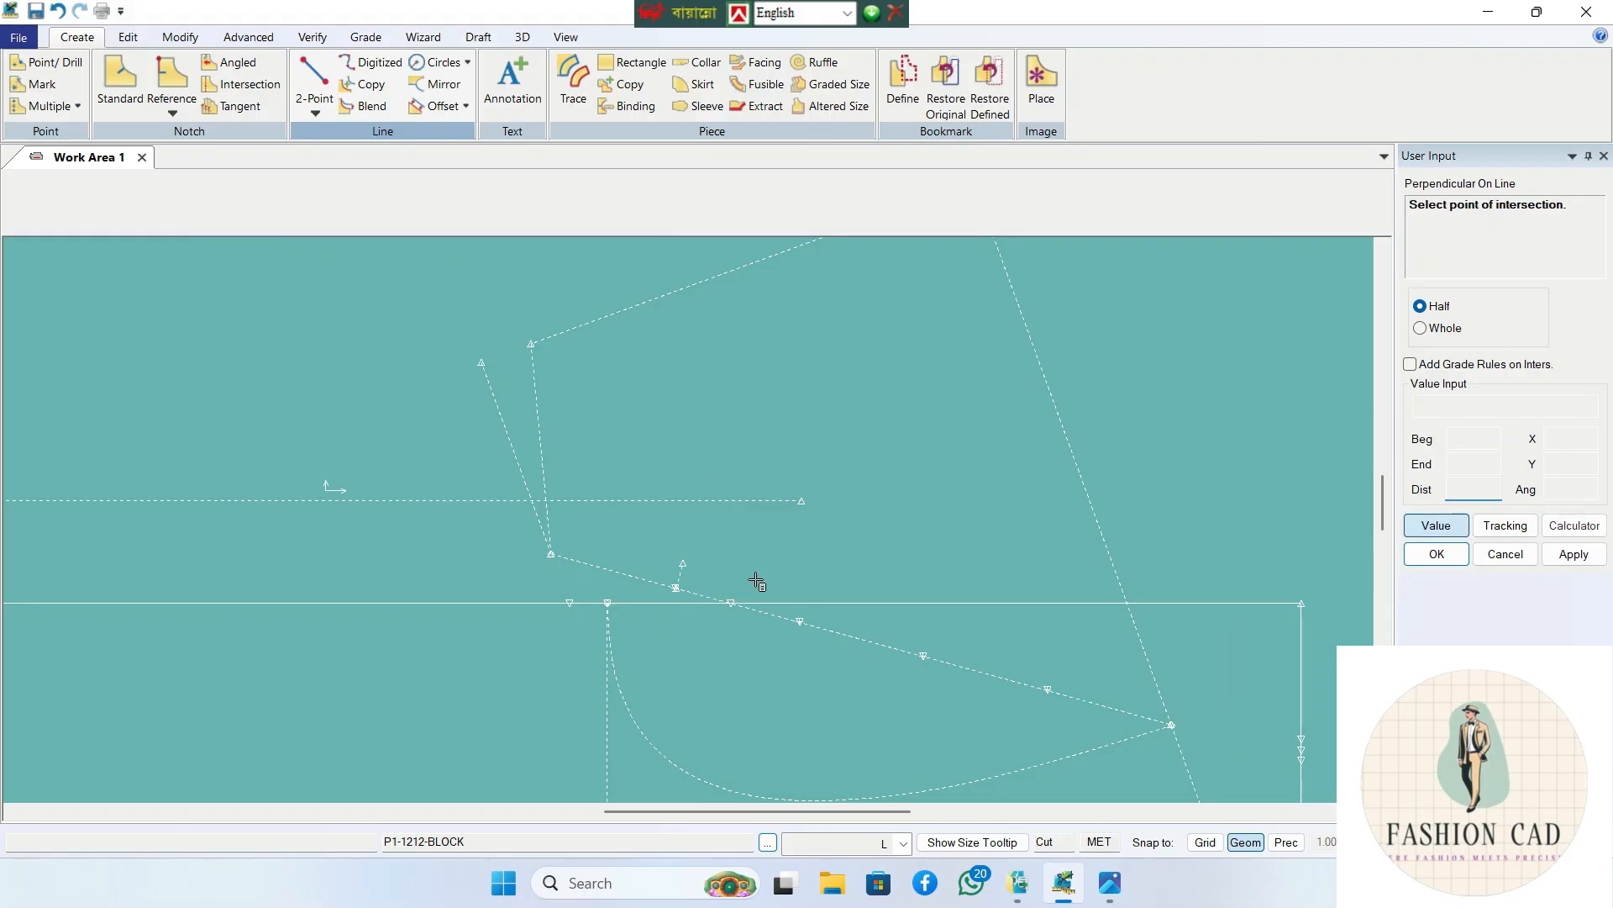
- Draw a perpendicular of -1 below the diagonal line at the second drill point from the guide
click(799, 626)
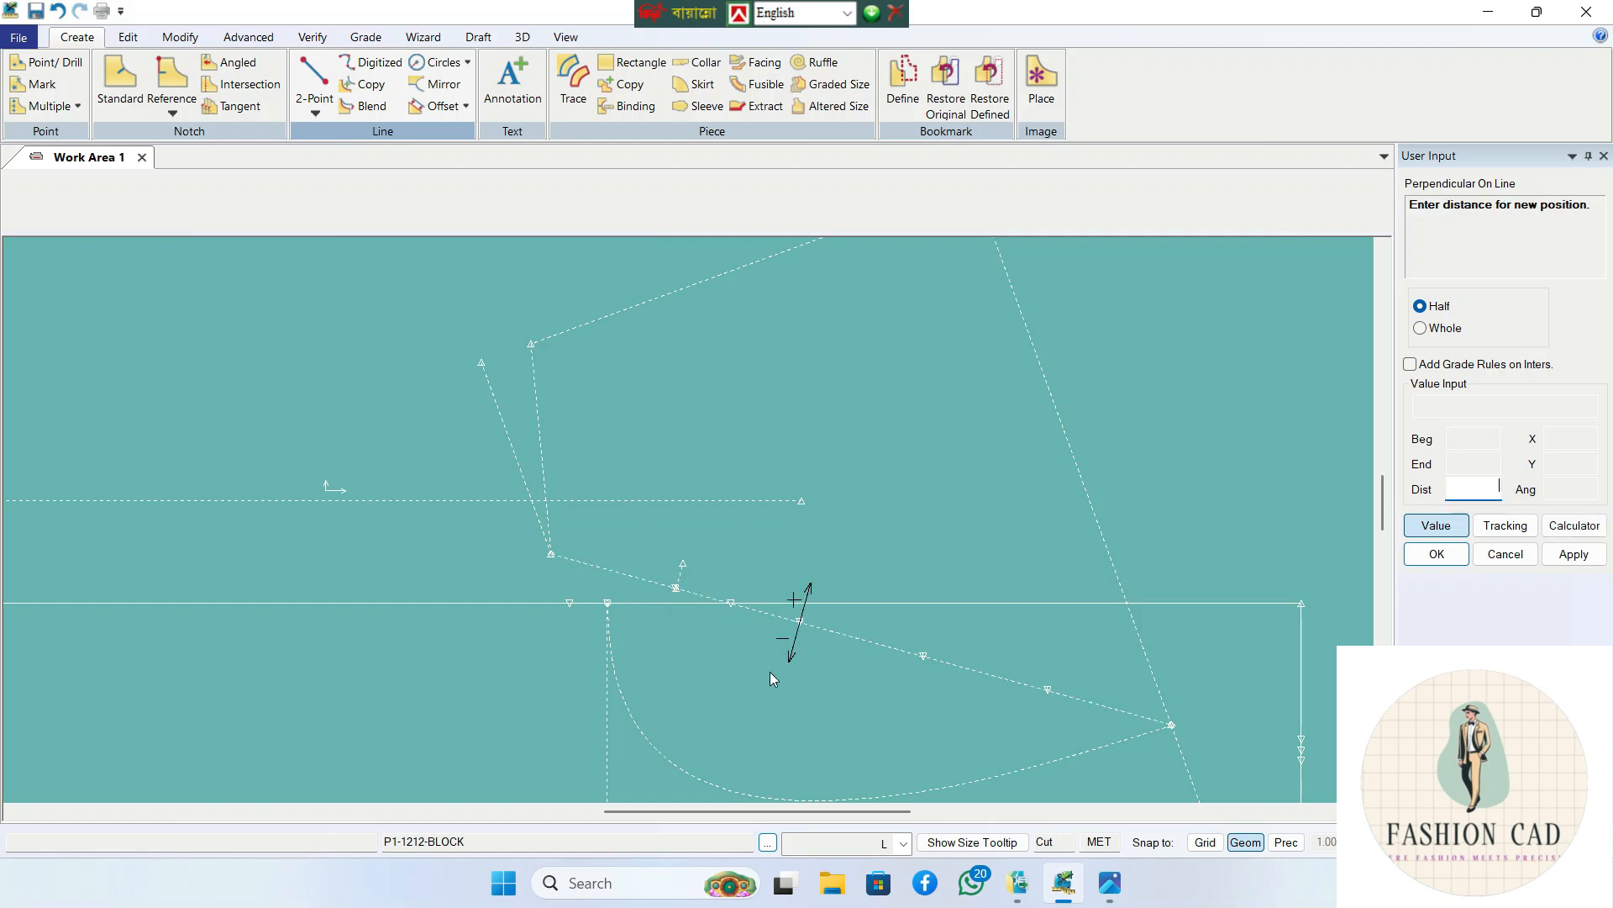
text(-1)
key(Return)
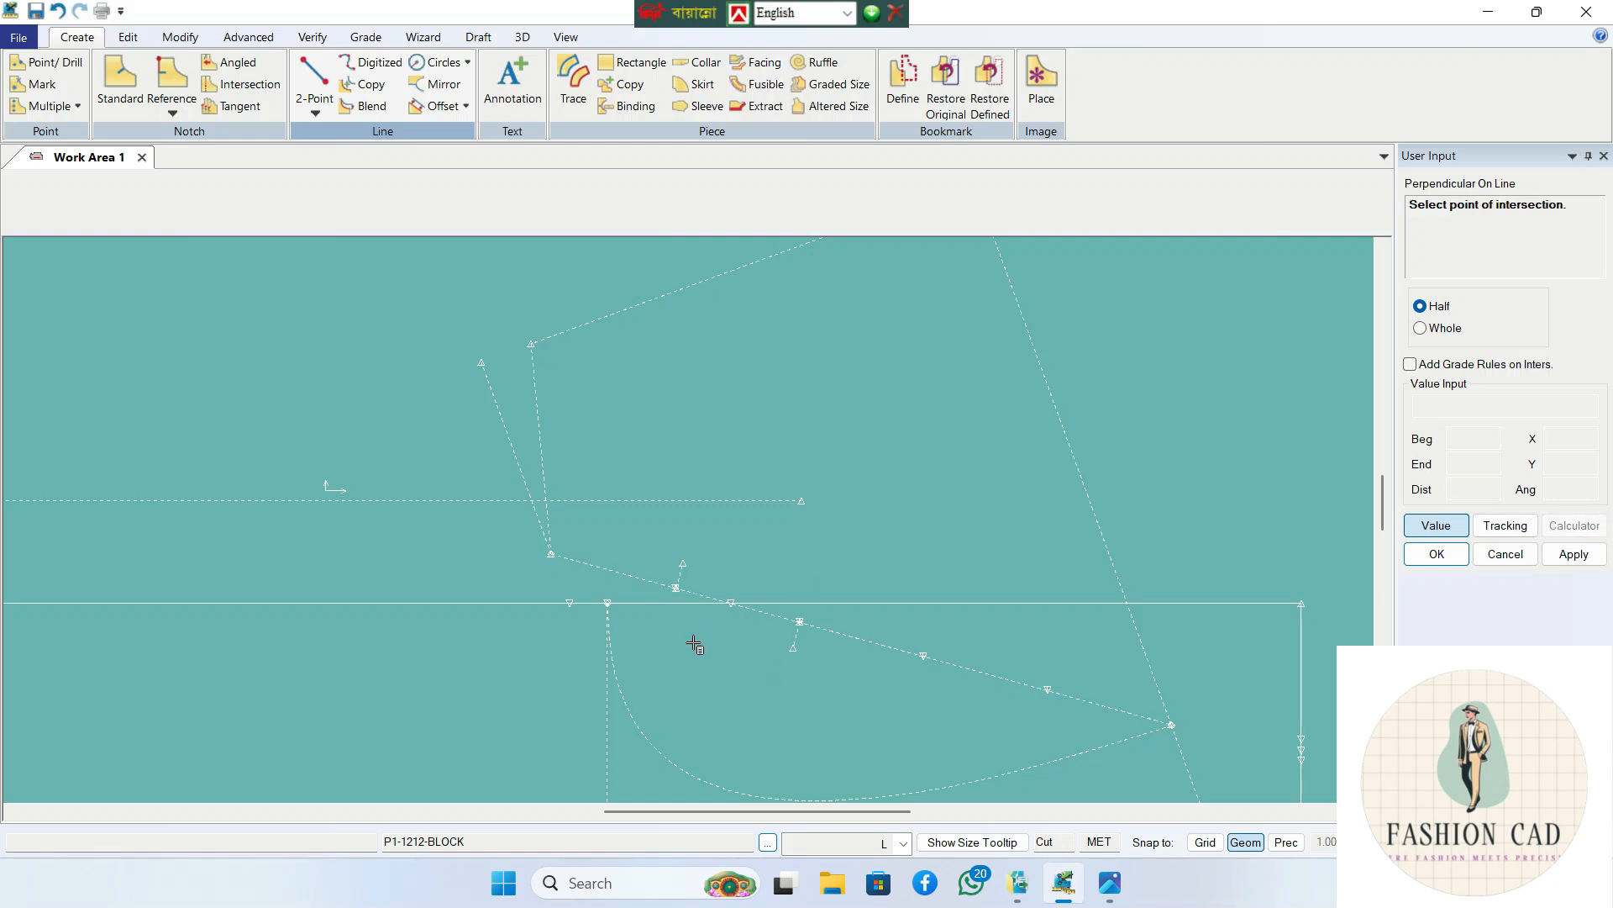
- Draw a 2-Point Curve from the guide's lower end to the lower perpendicular's tip, bending it through the upper perpendicular's tip
click(312, 119)
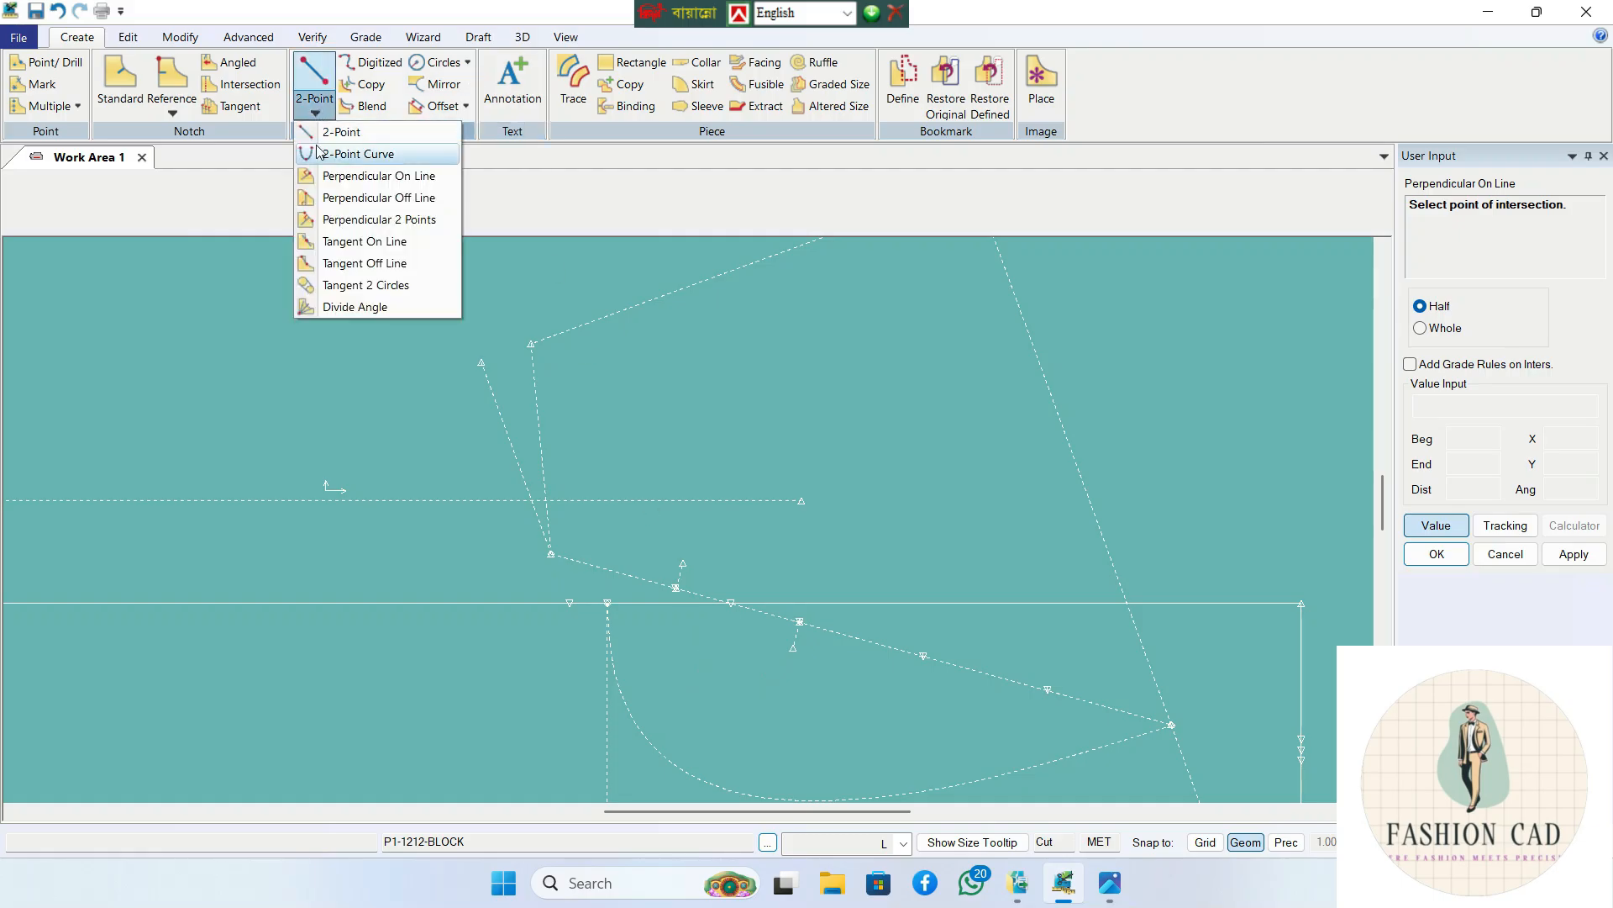
click(322, 154)
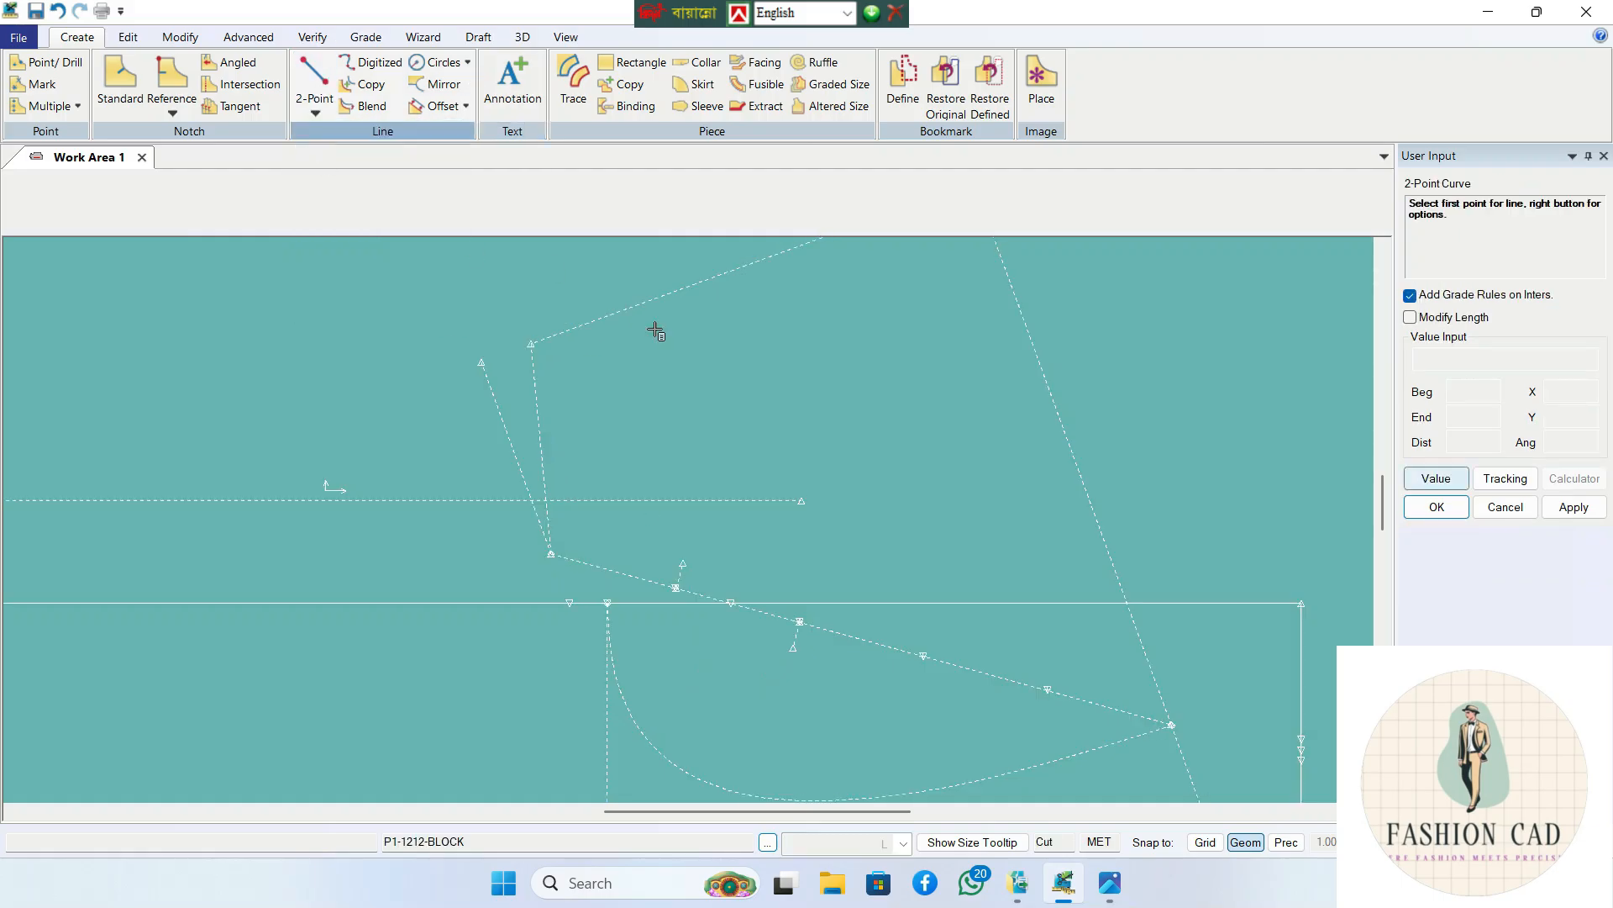
click(556, 545)
click(783, 646)
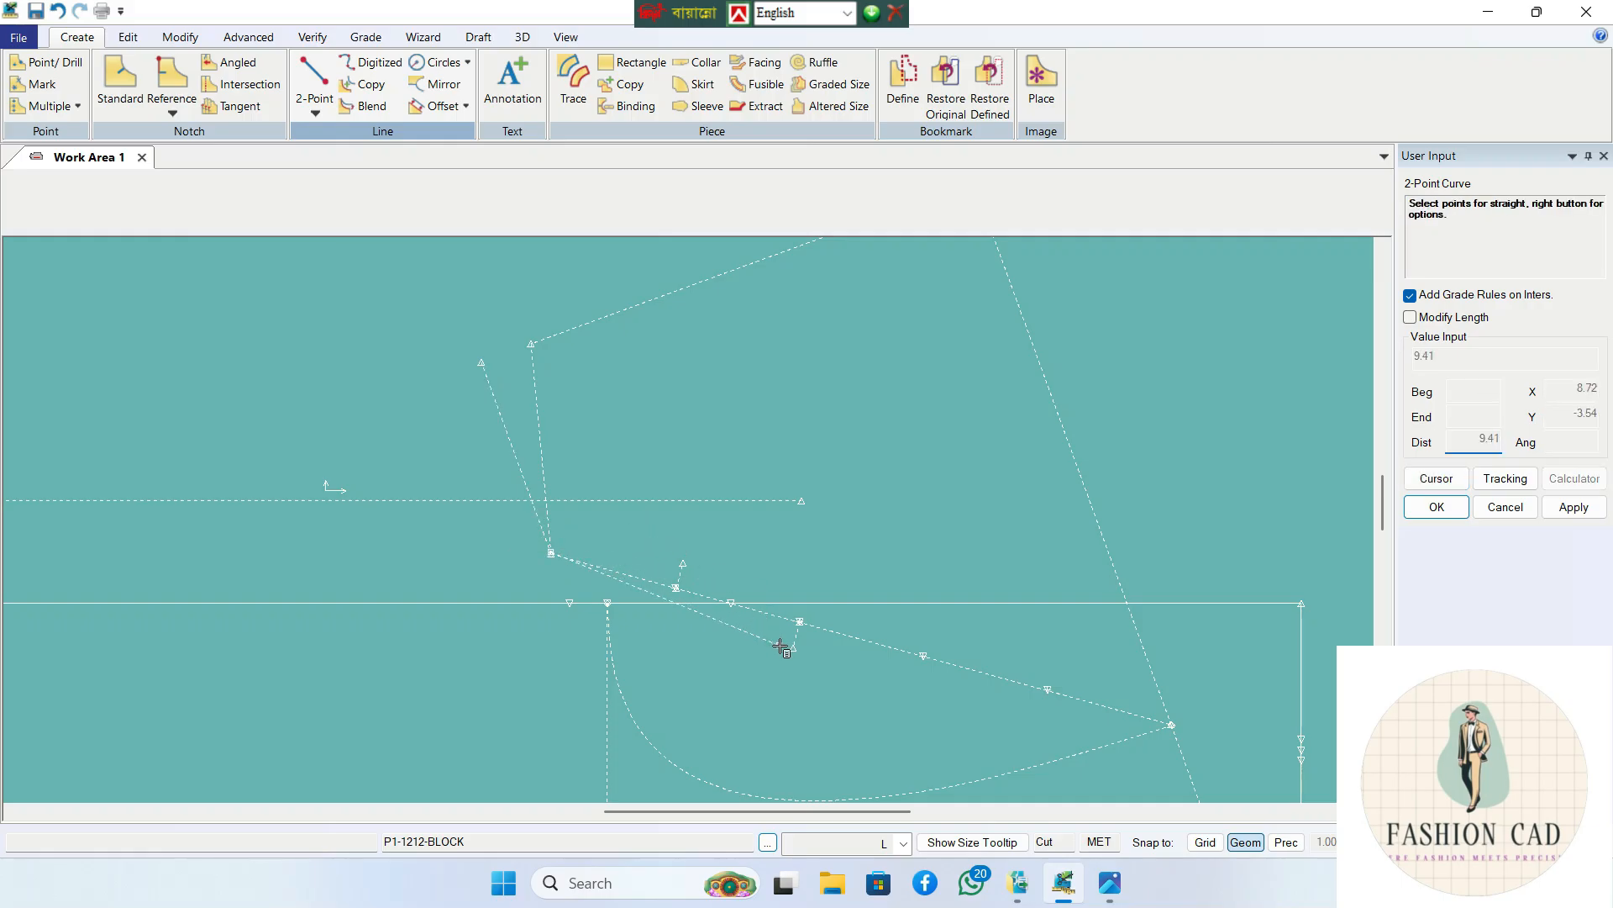
click(731, 593)
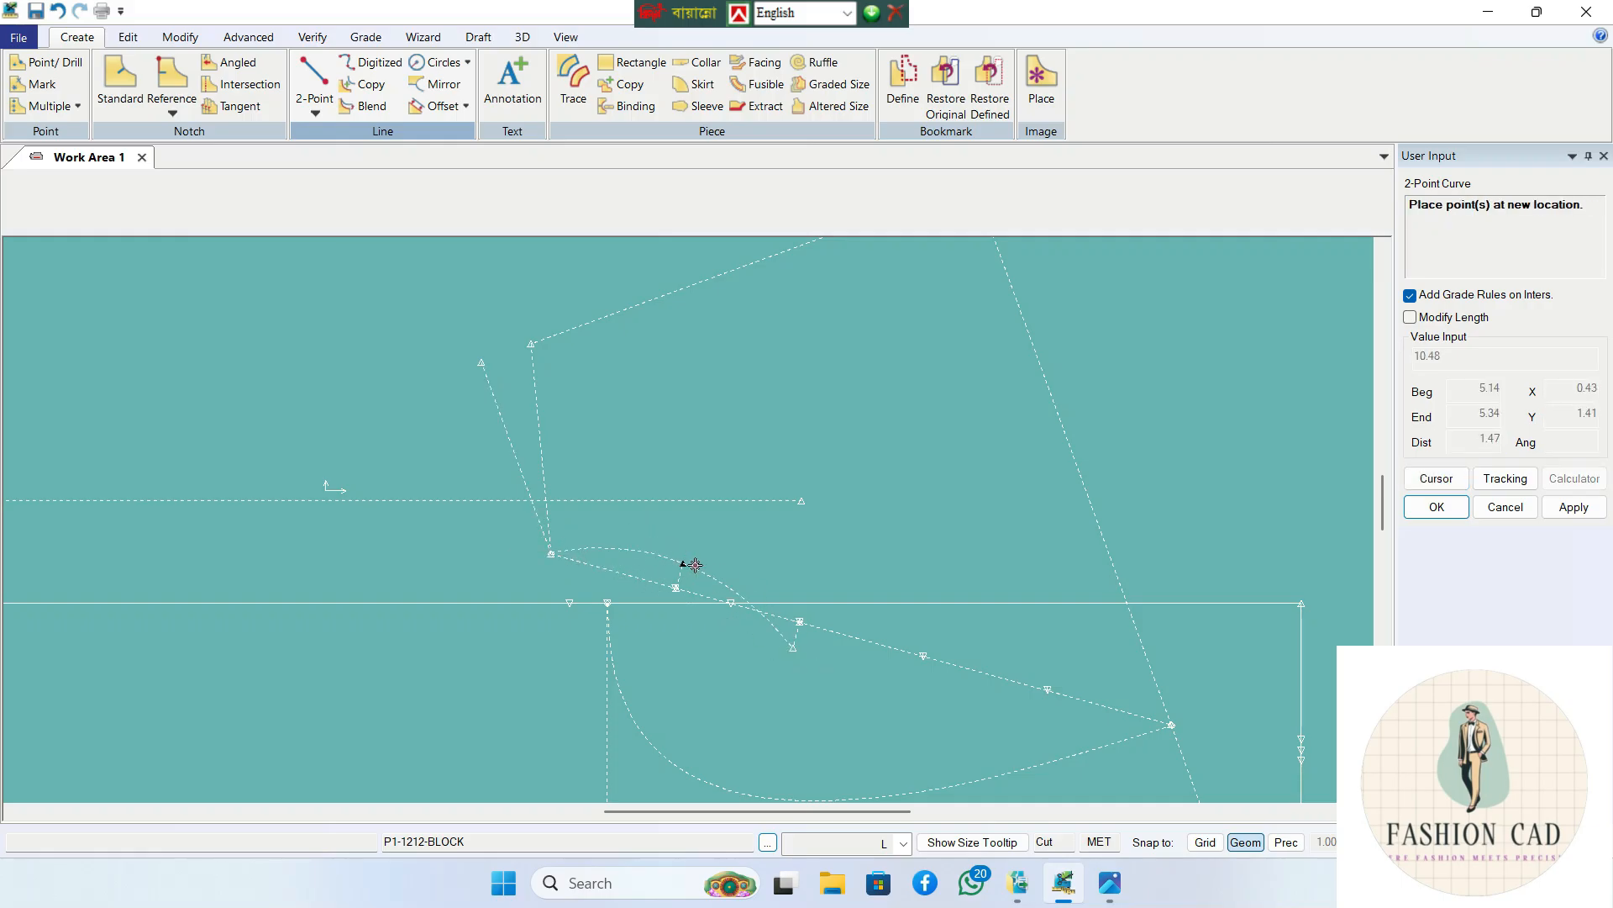
click(695, 565)
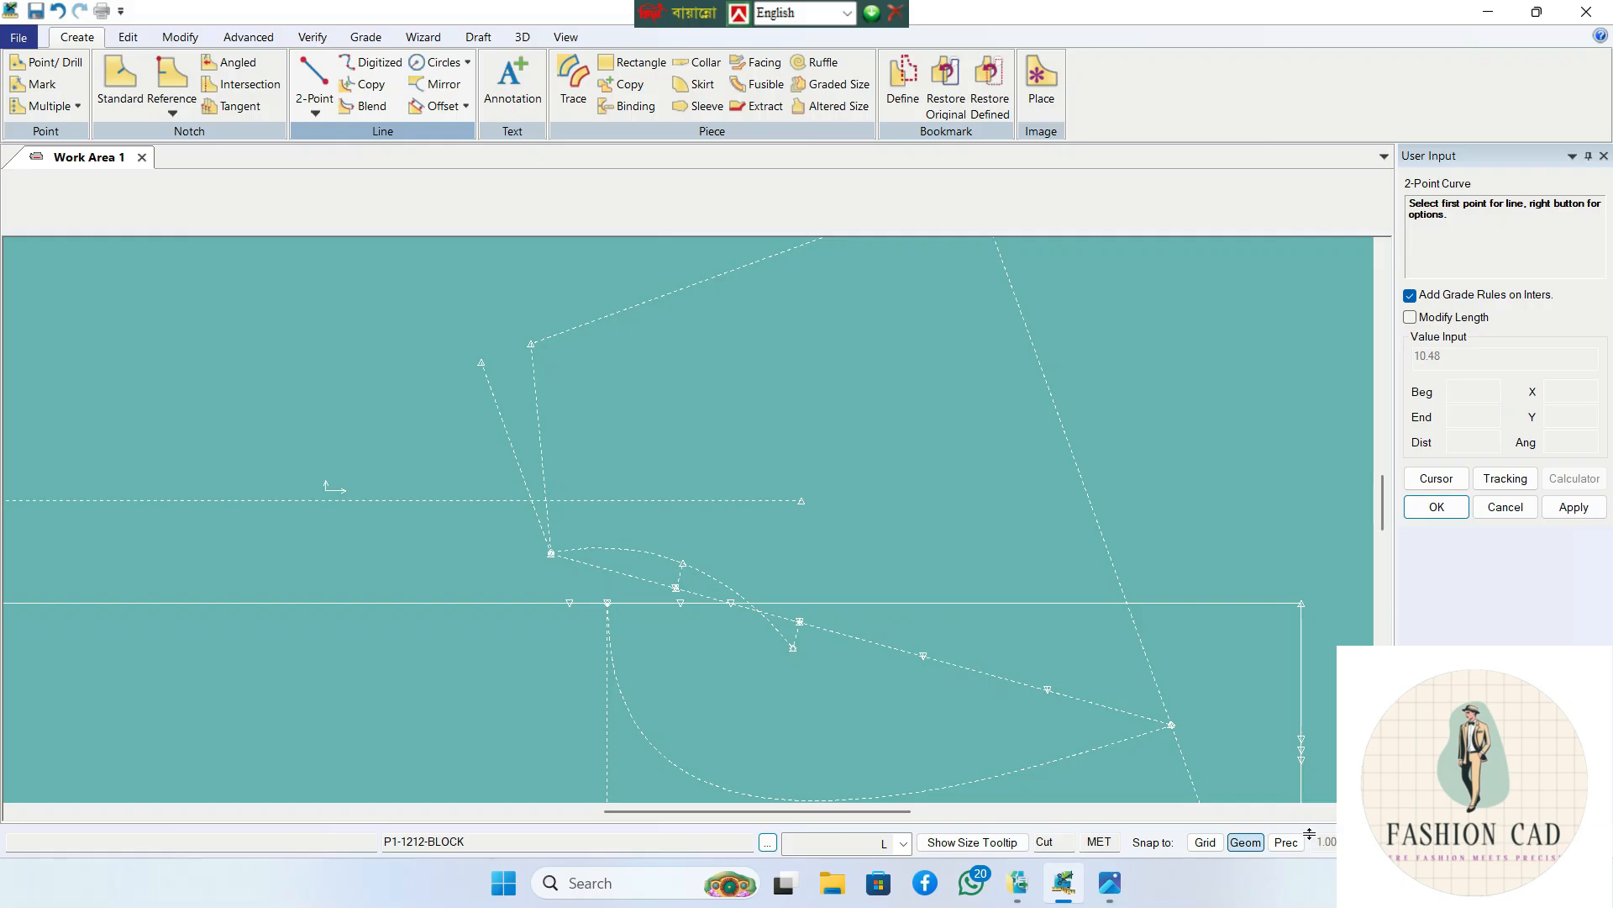
- Draw a second 2-Point Curve, about 15.8 long, from the lower perpendicular's tip to the diagonal's far end, bowed downward
click(791, 652)
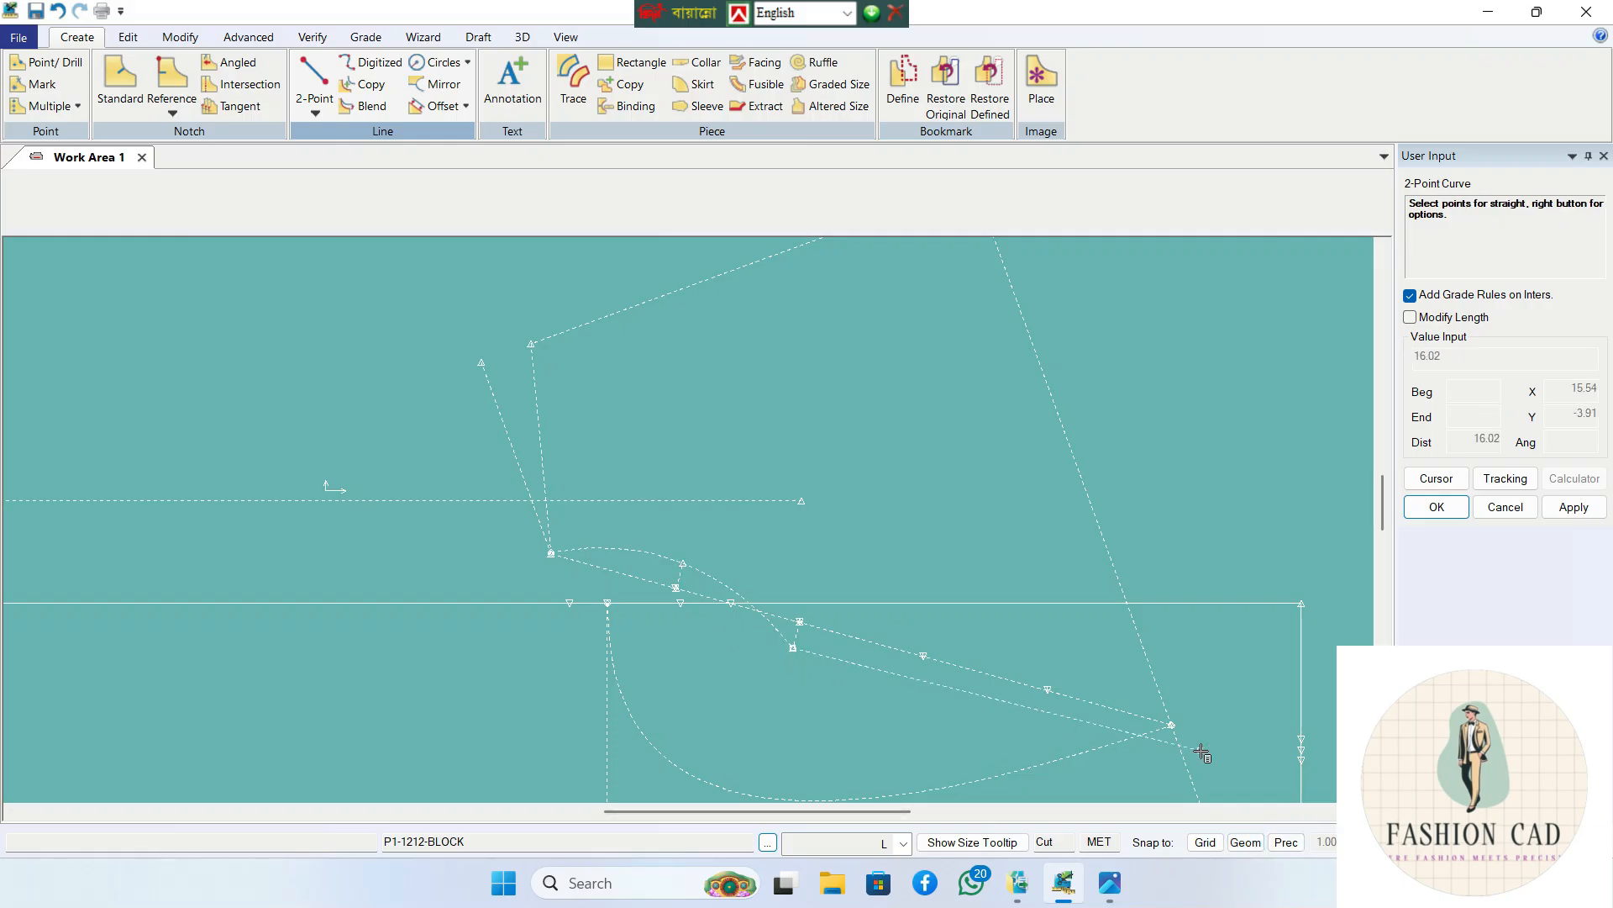
click(1165, 727)
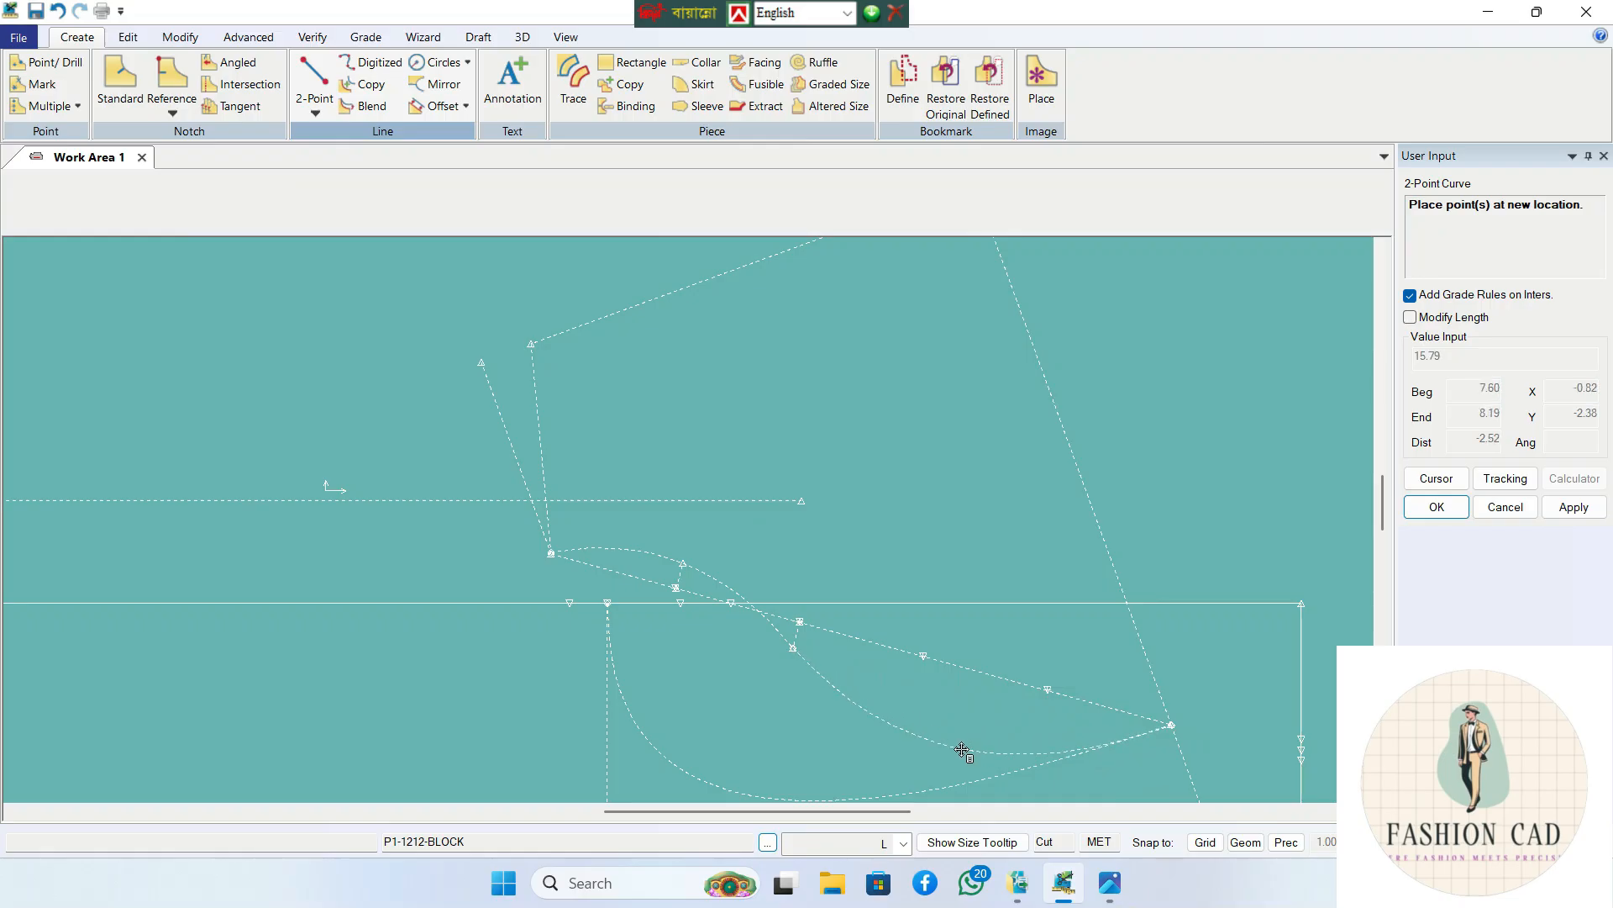
scroll(963, 752, up, 2)
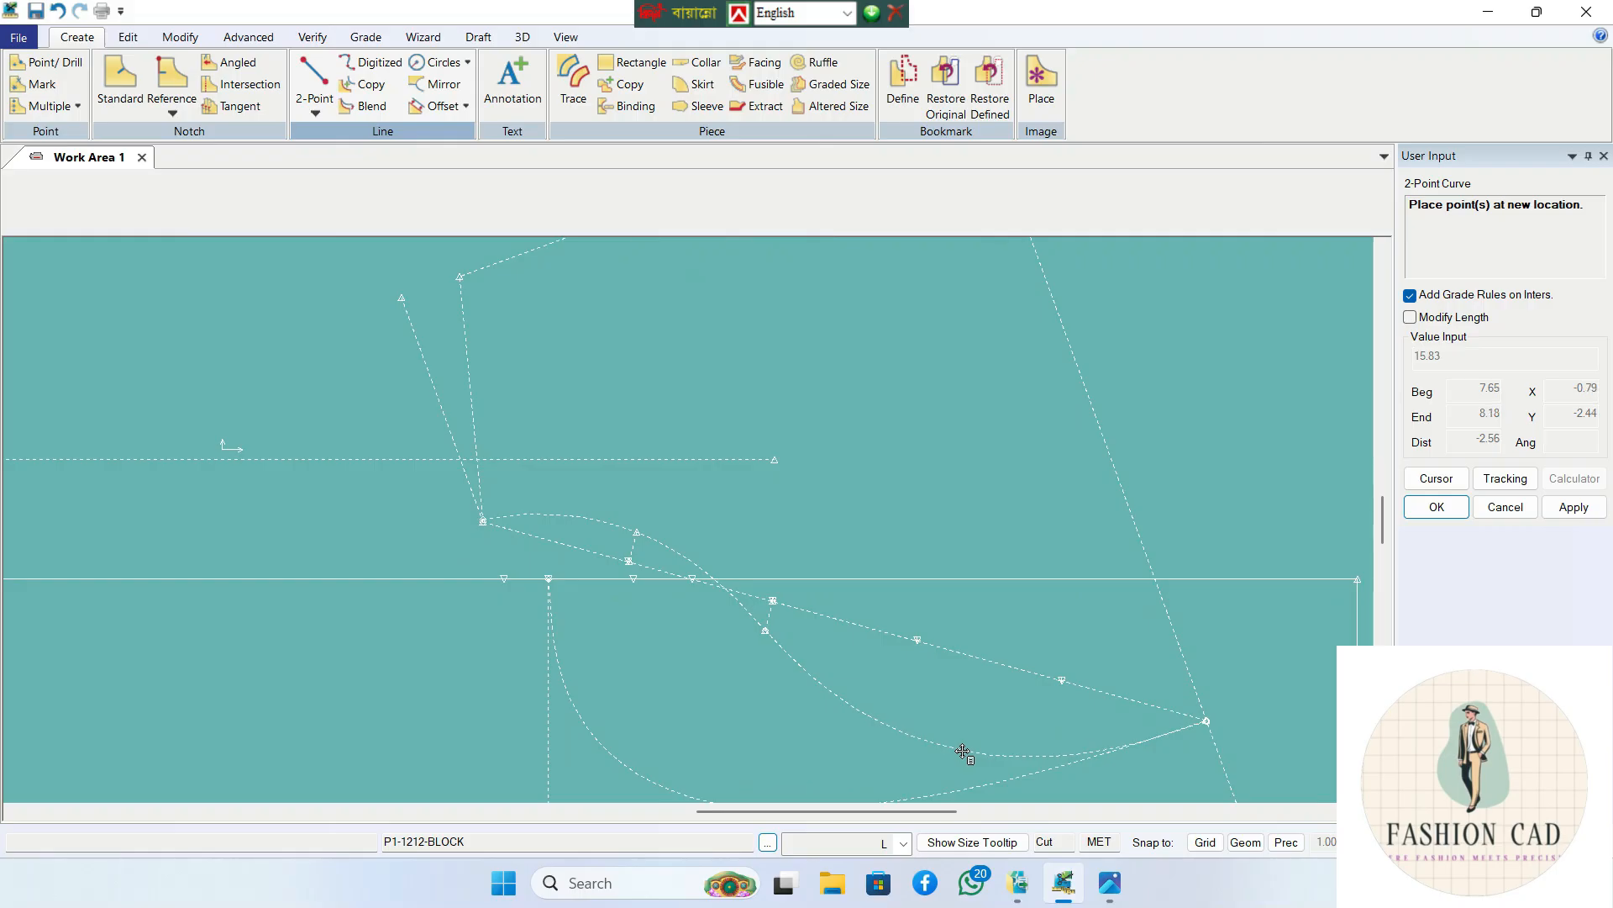
click(963, 752)
scroll(941, 673, down, 2)
right_click(912, 457)
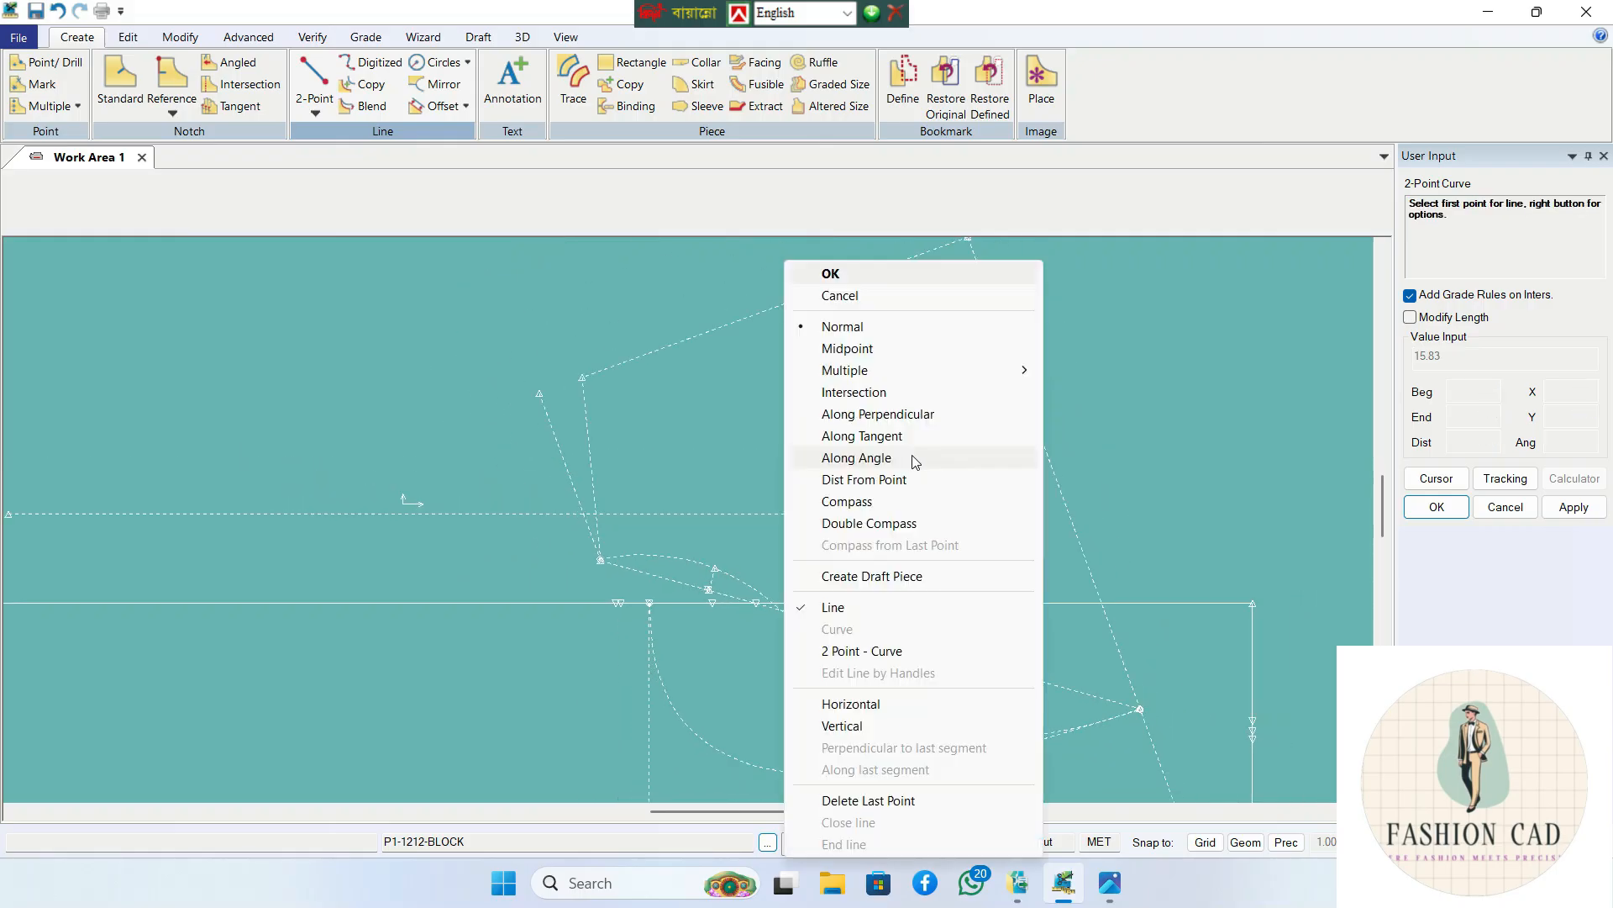
click(831, 273)
scroll(869, 446, down, 2)
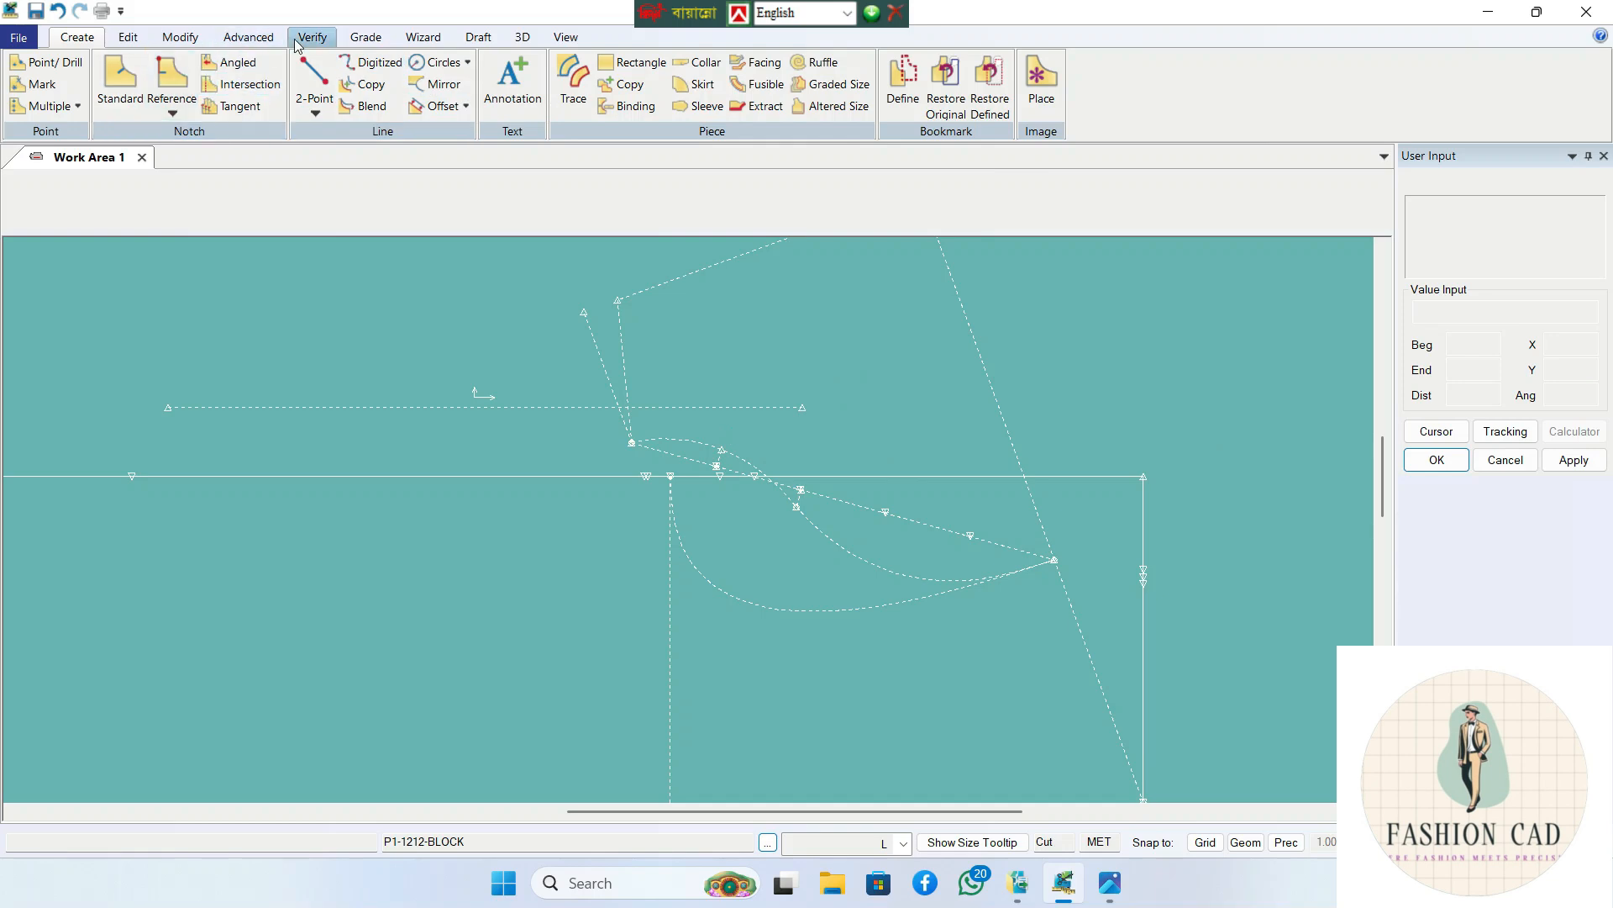
- Measure the graded line length of the deep curve, and of the S-curve's two segments together
click(351, 39)
click(1089, 84)
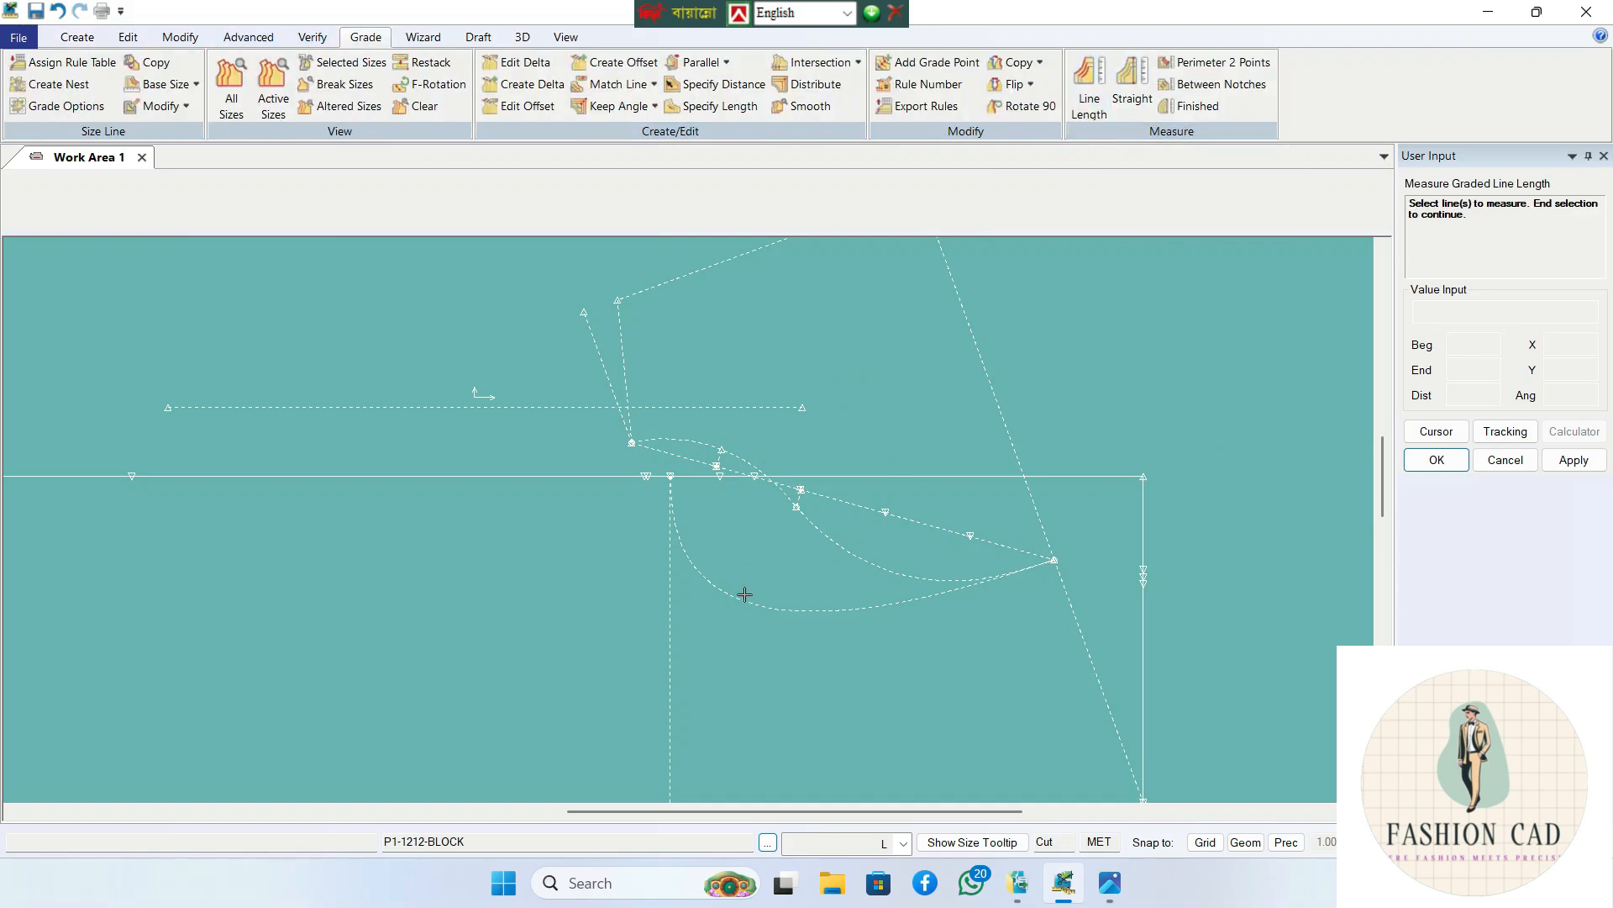
click(767, 548)
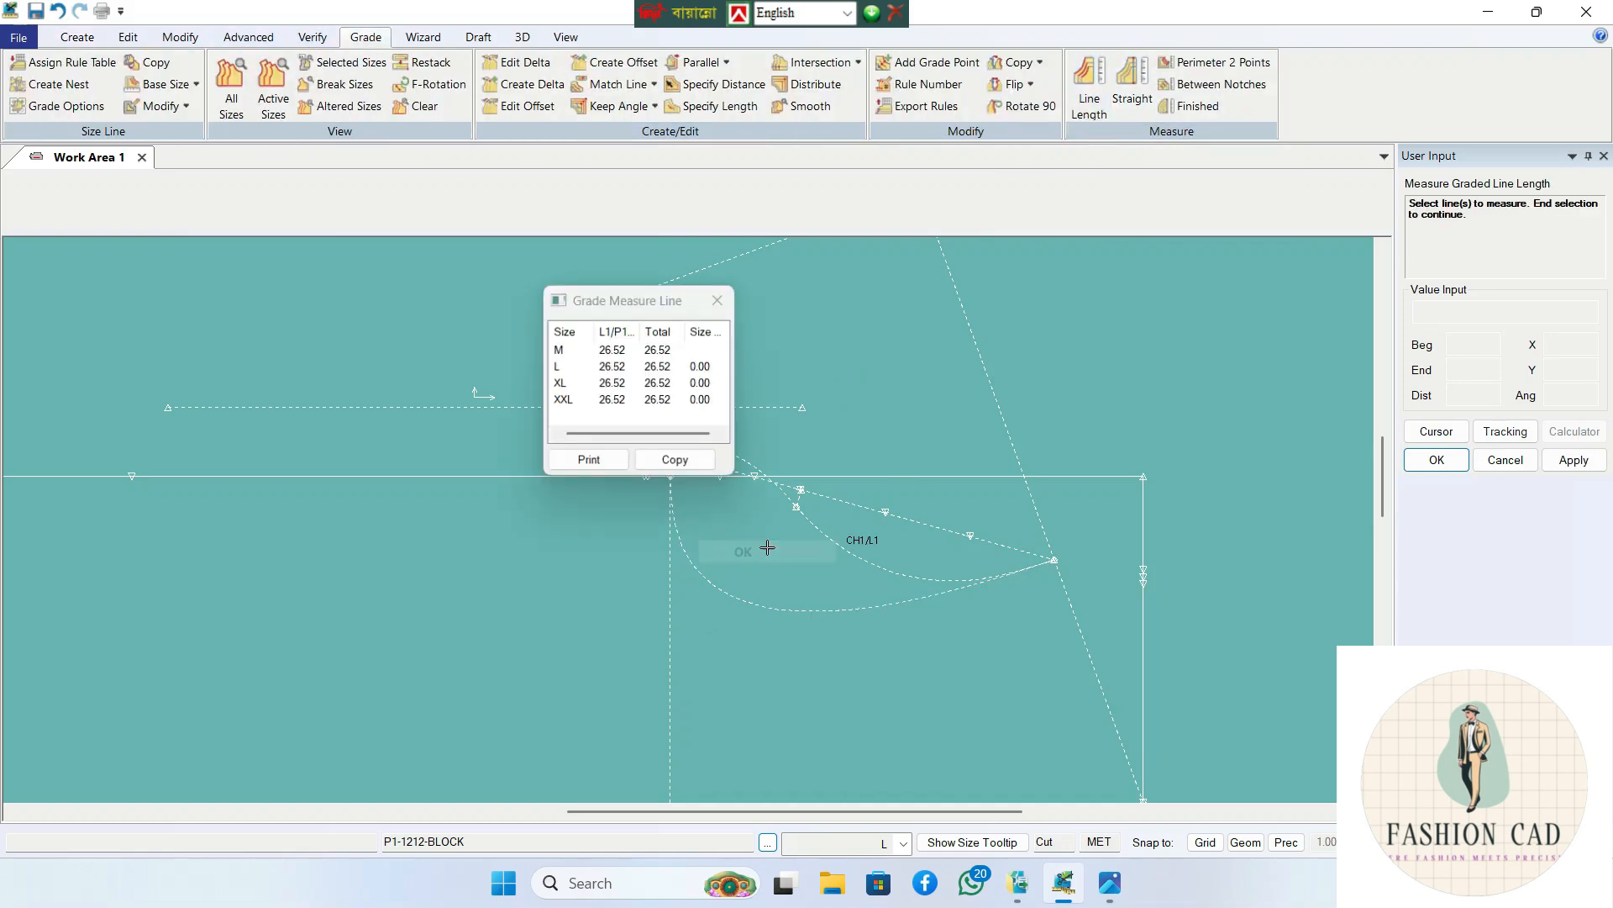
drag(697, 303, 486, 360)
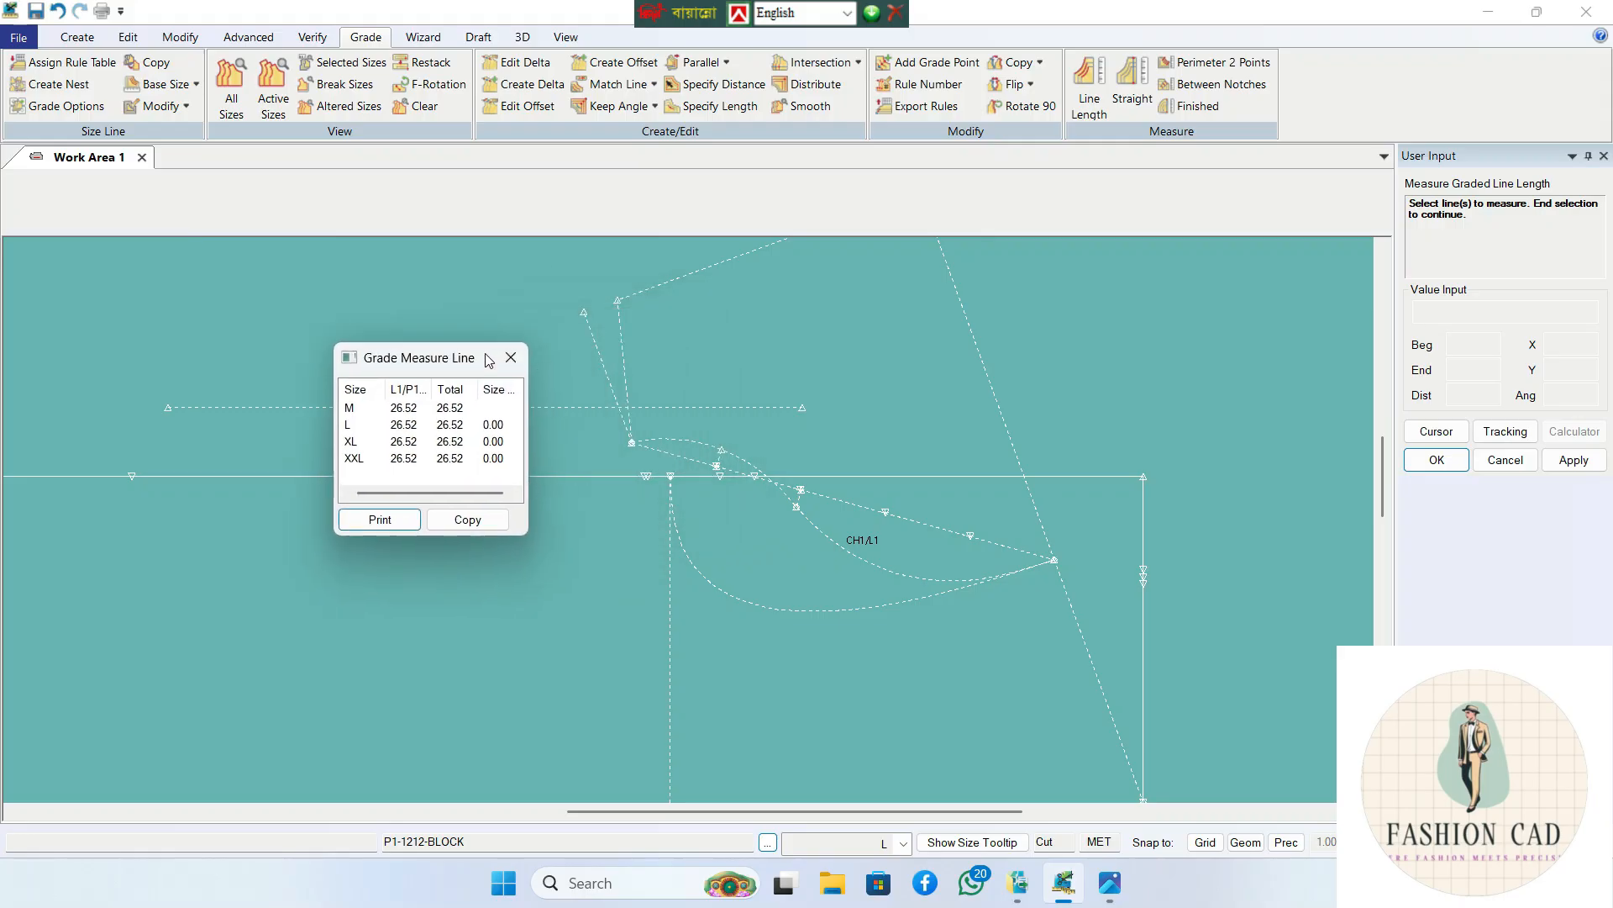
click(844, 545)
right_click(880, 454)
click(874, 458)
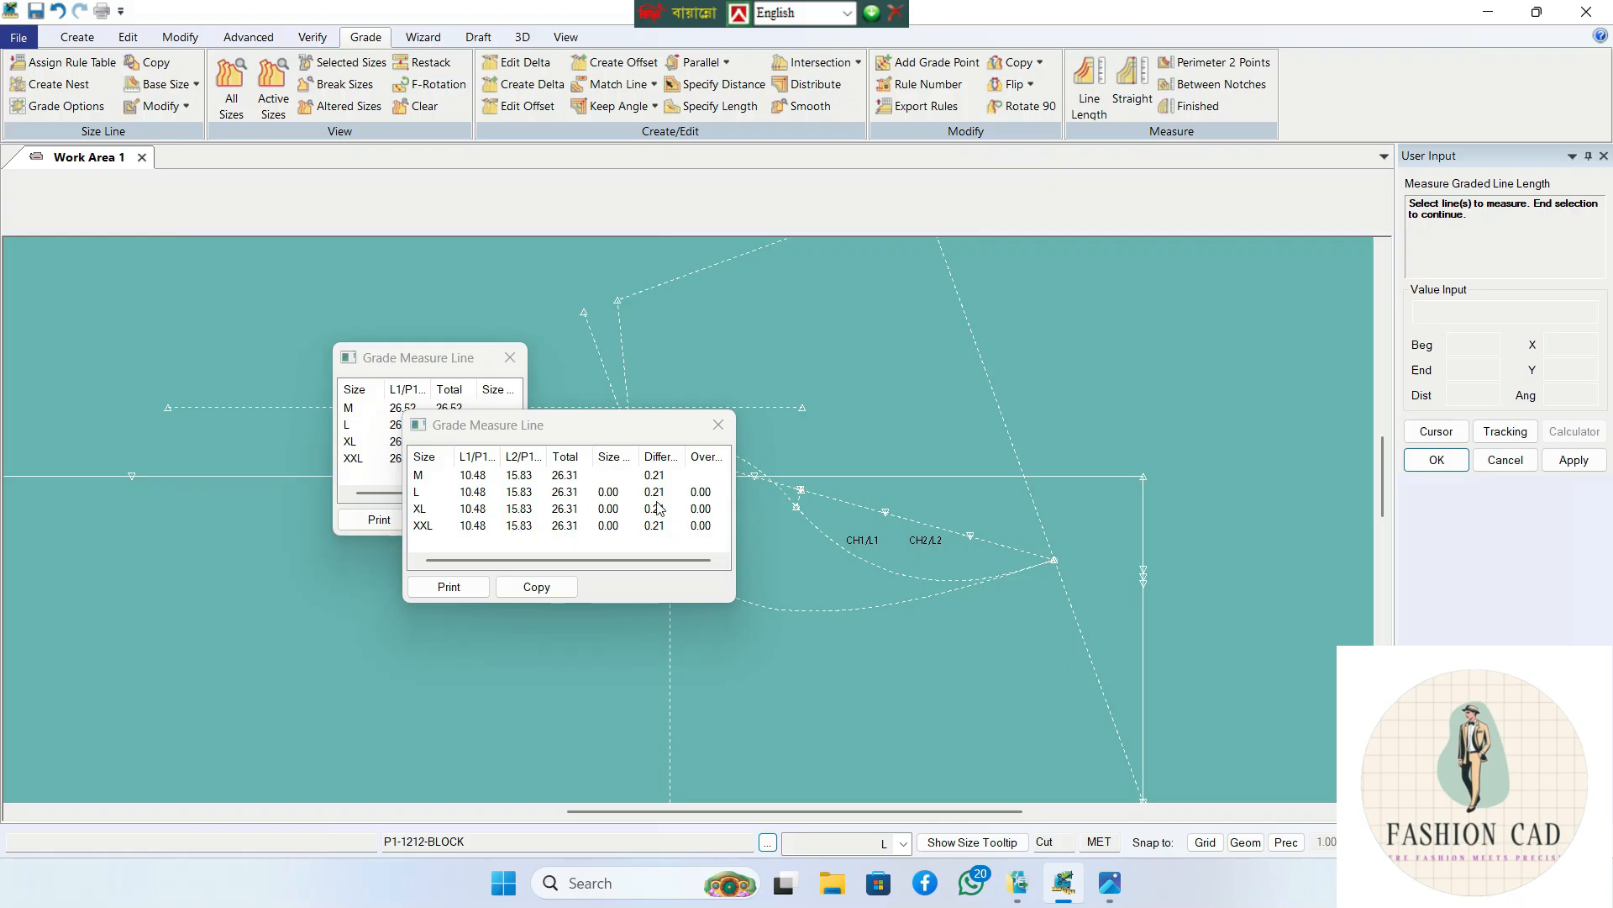
click(719, 424)
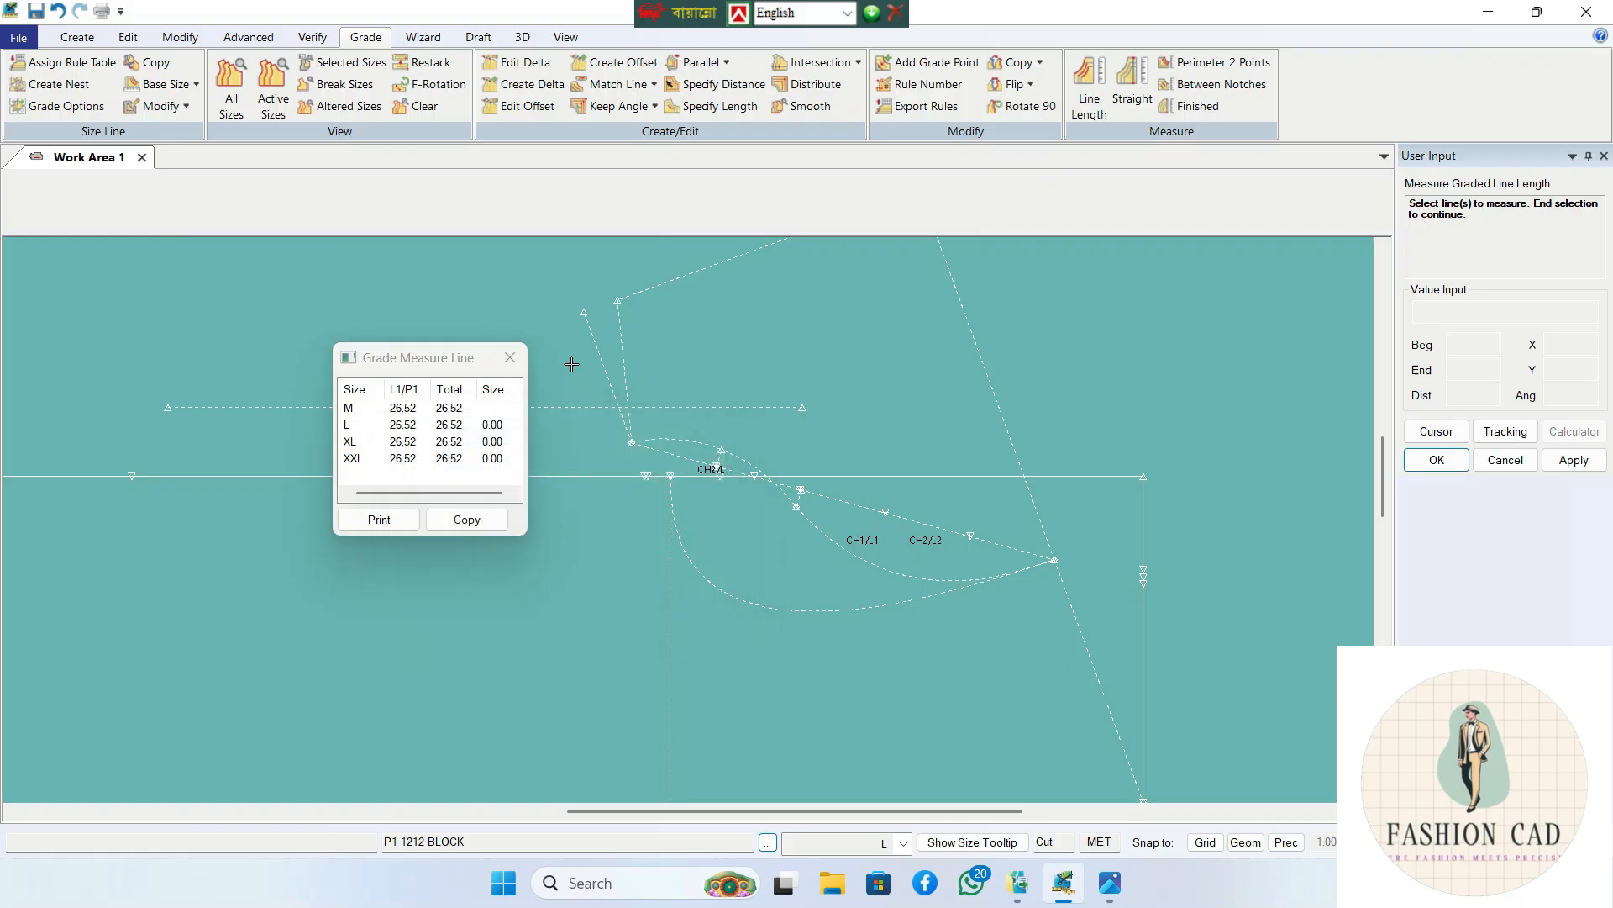
click(510, 357)
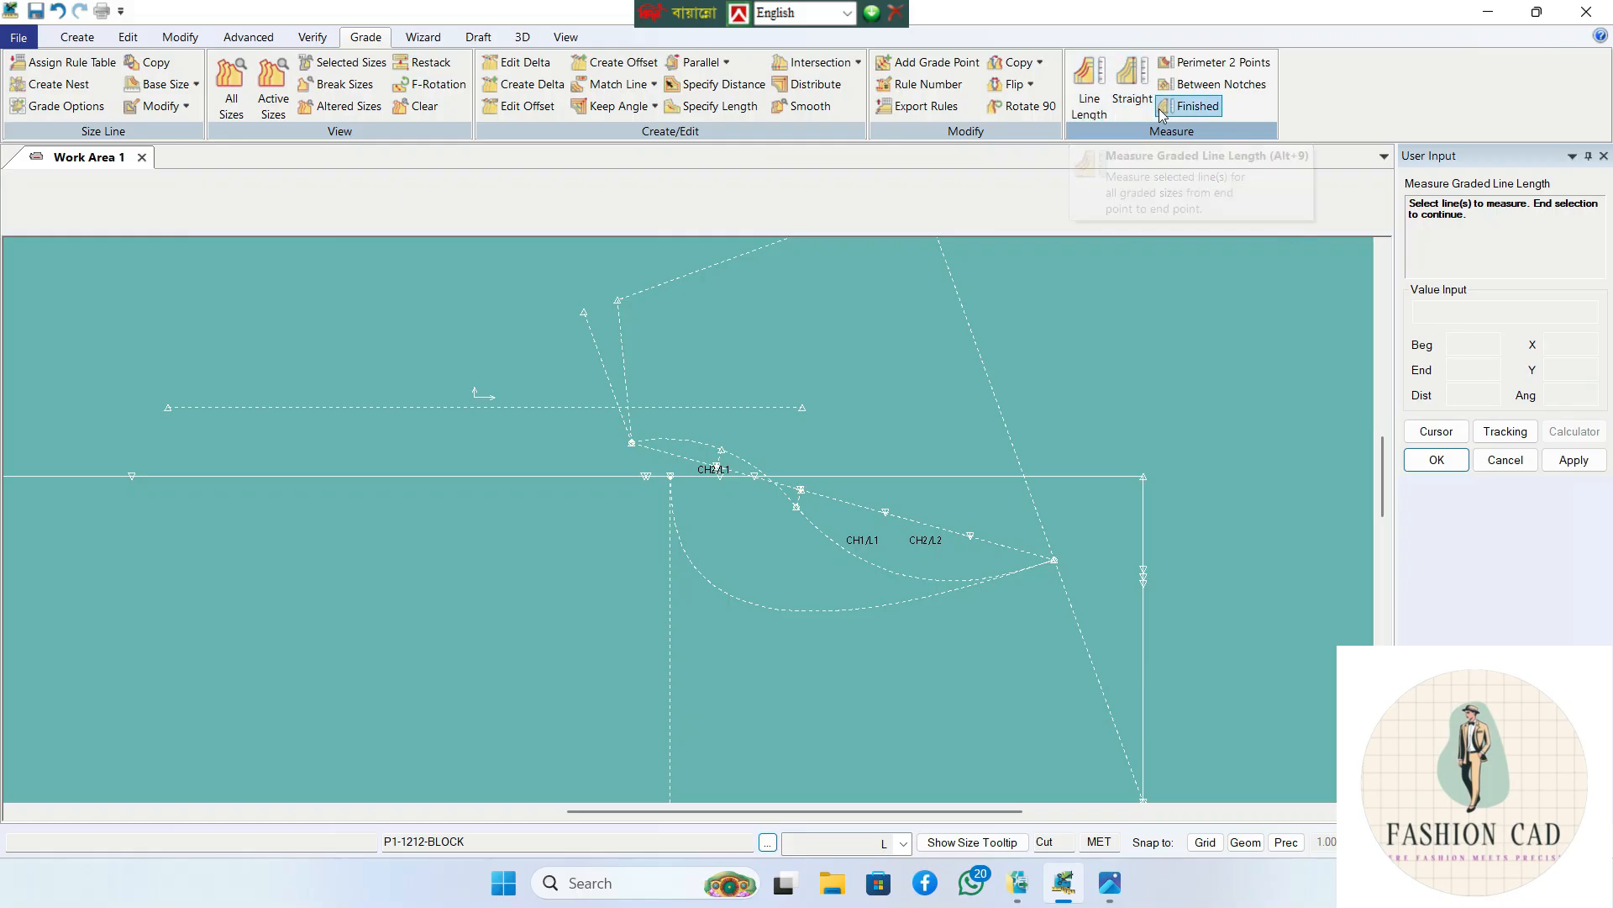
click(1193, 106)
scroll(764, 586, up, 2)
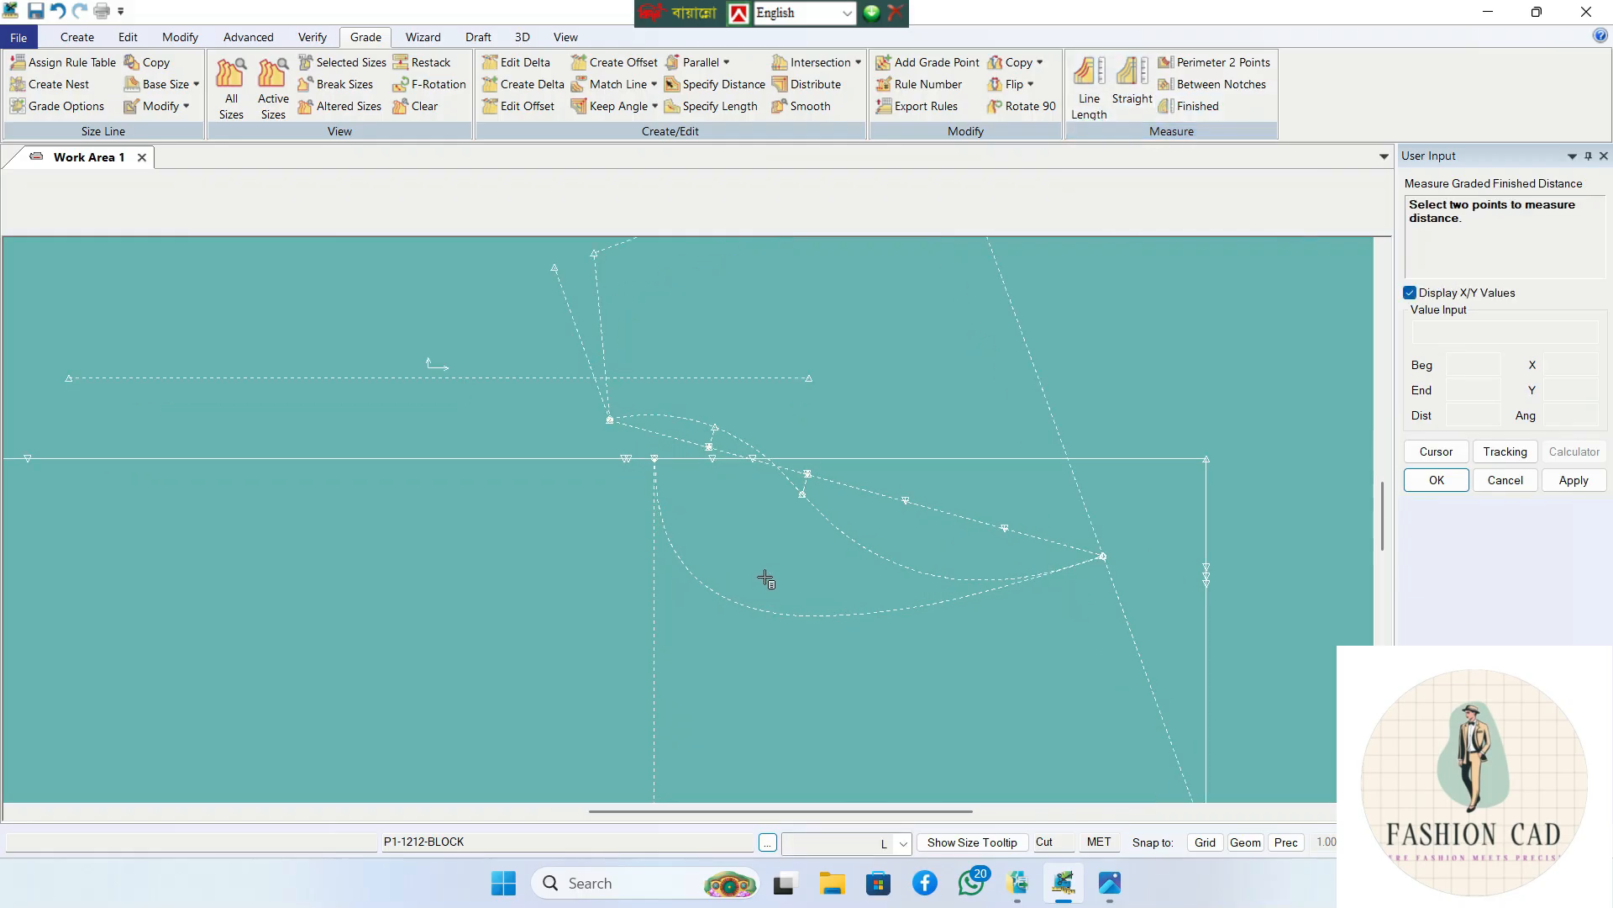
scroll(769, 578, down, 3)
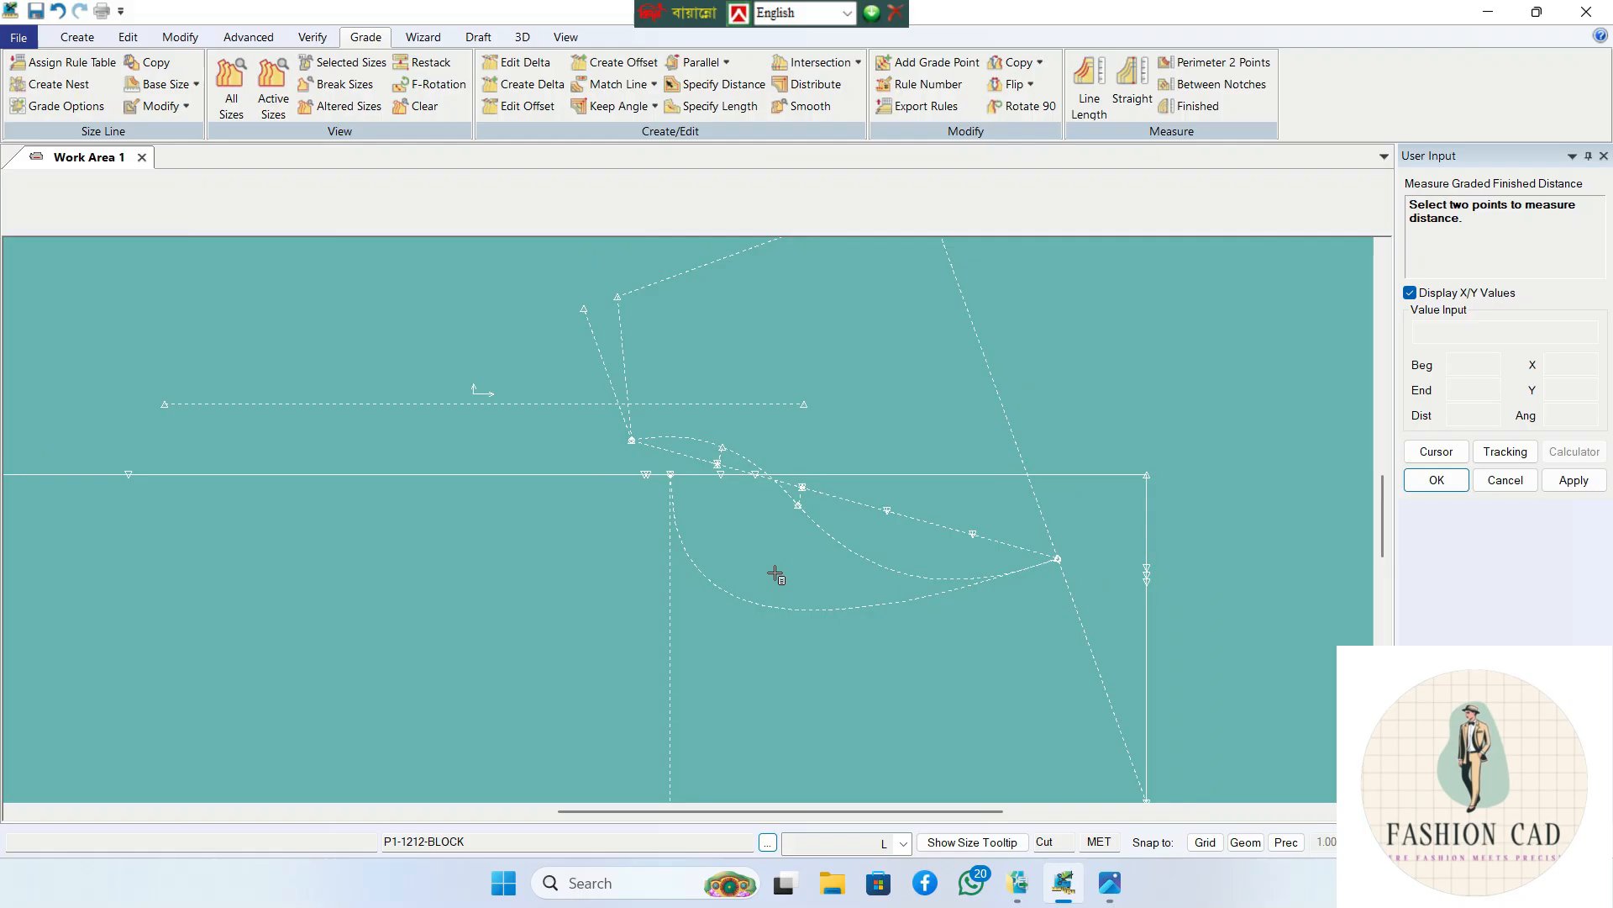
scroll(812, 564, up, 1)
scroll(812, 569, up, 1)
scroll(812, 569, down, 3)
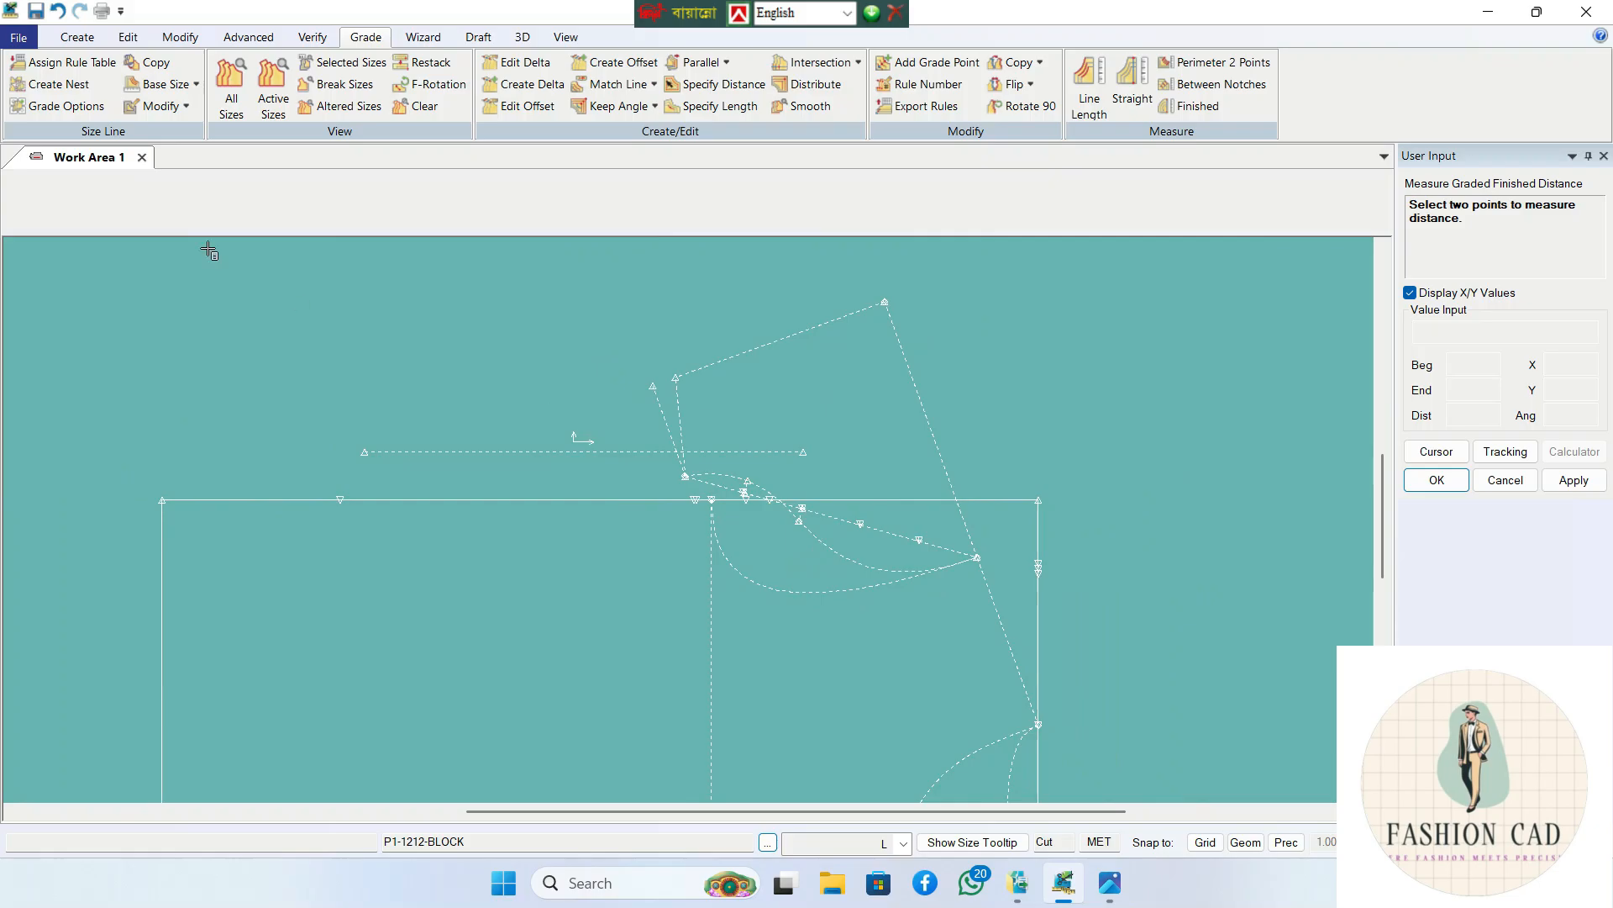
- Delete the construction lines around the S-curve: the slanted guide, the diagonal line and both short perpendiculars
click(181, 37)
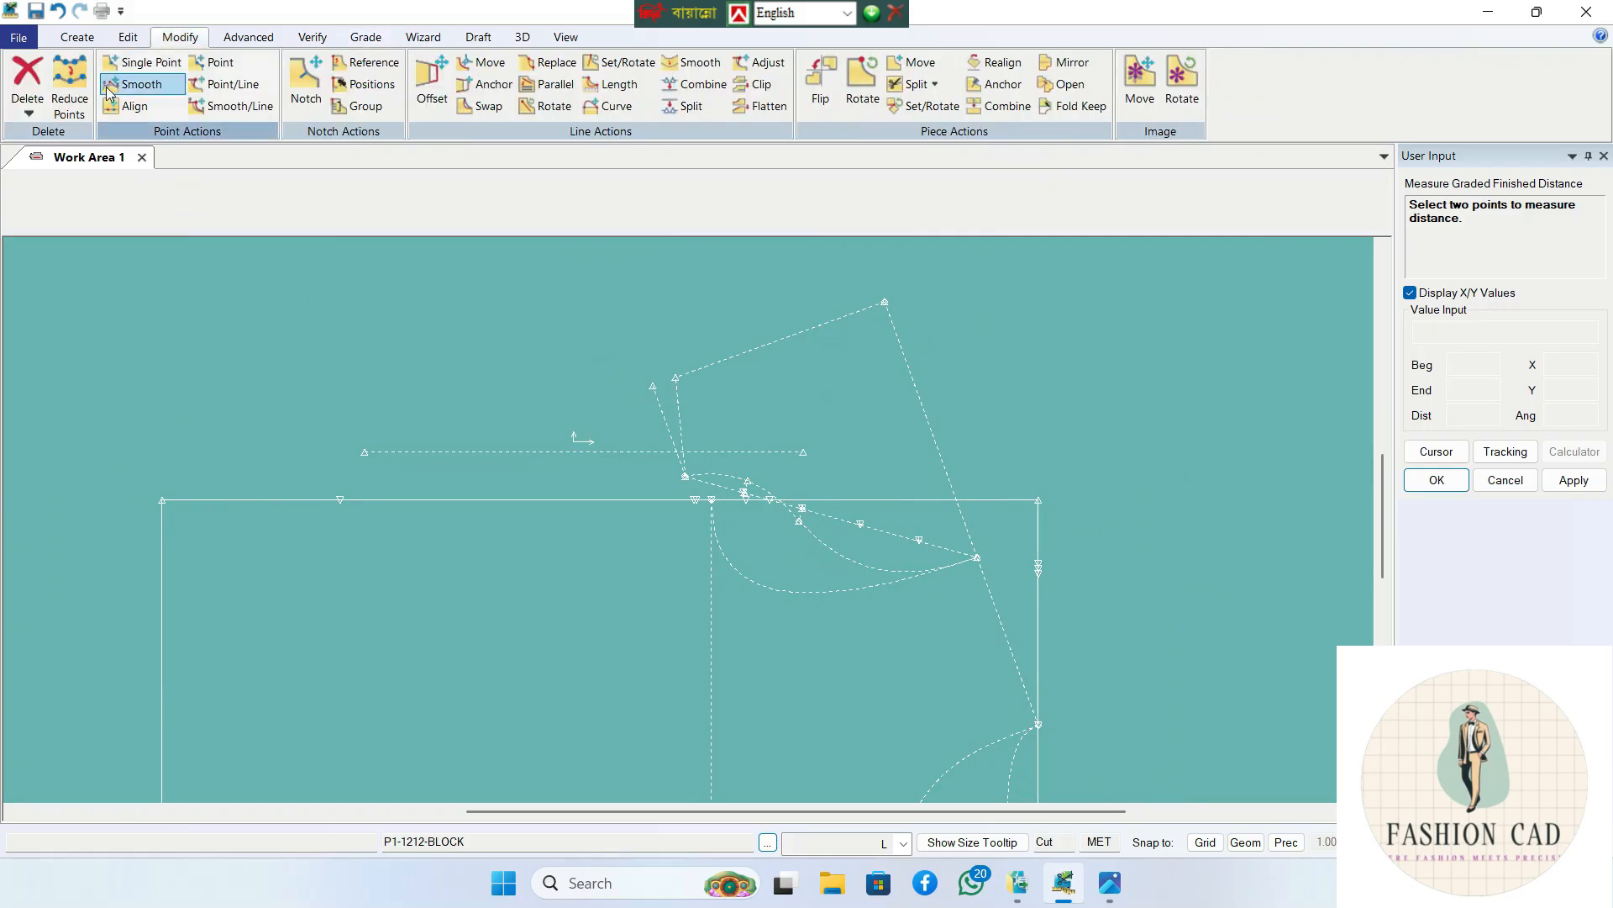
click(28, 113)
click(52, 173)
scroll(583, 420, up, 1)
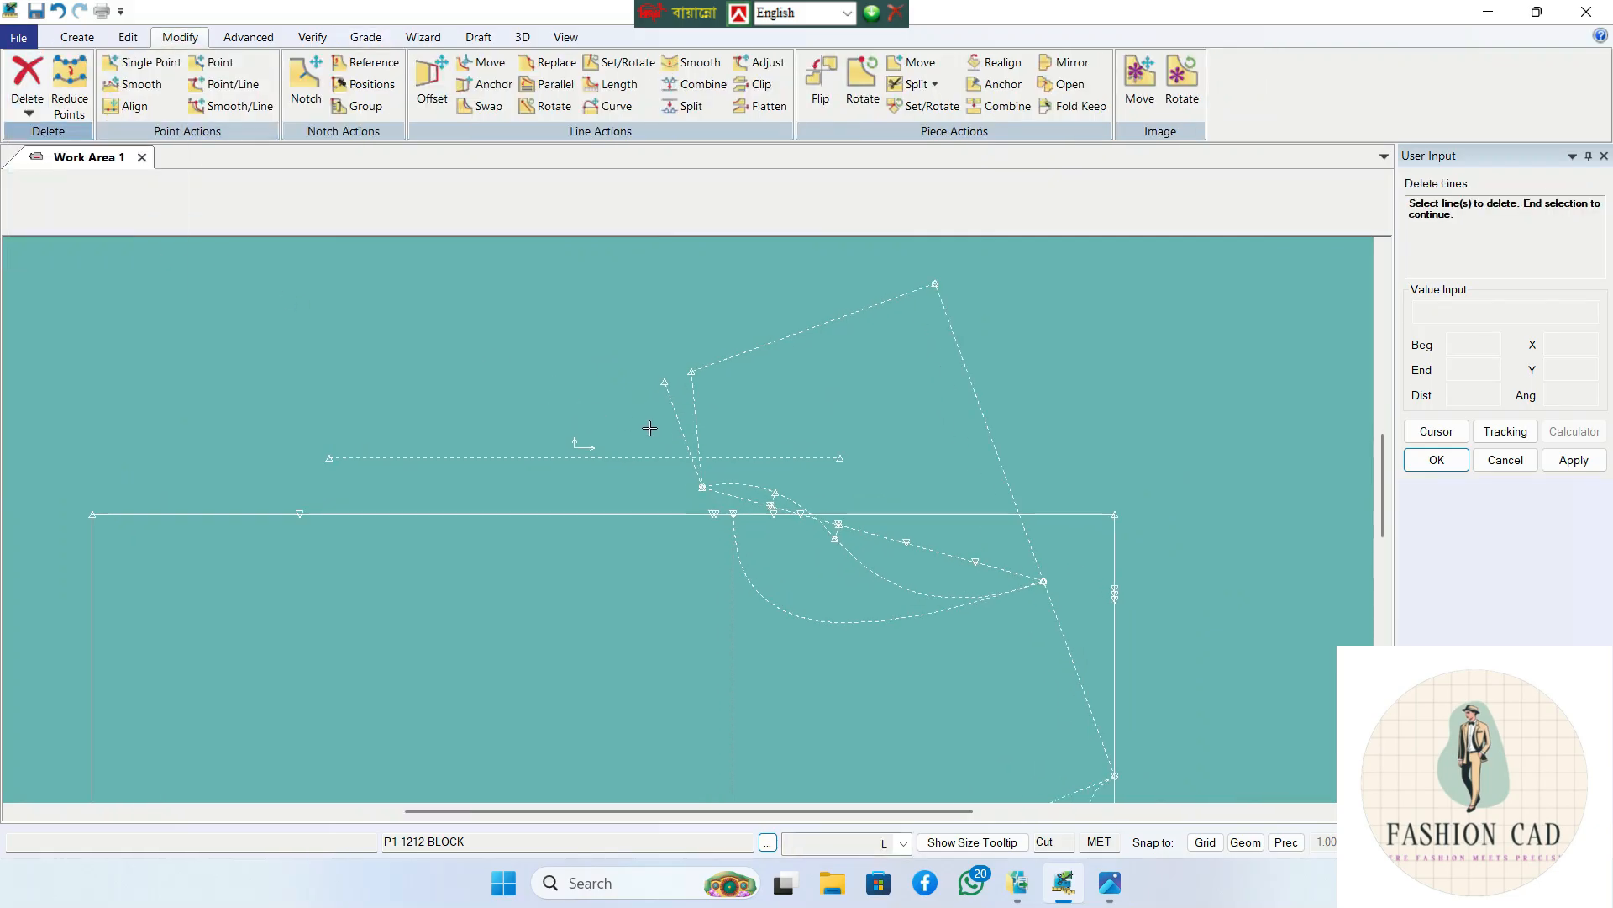
click(678, 421)
right_click(840, 574)
click(822, 581)
scroll(821, 576, up, 2)
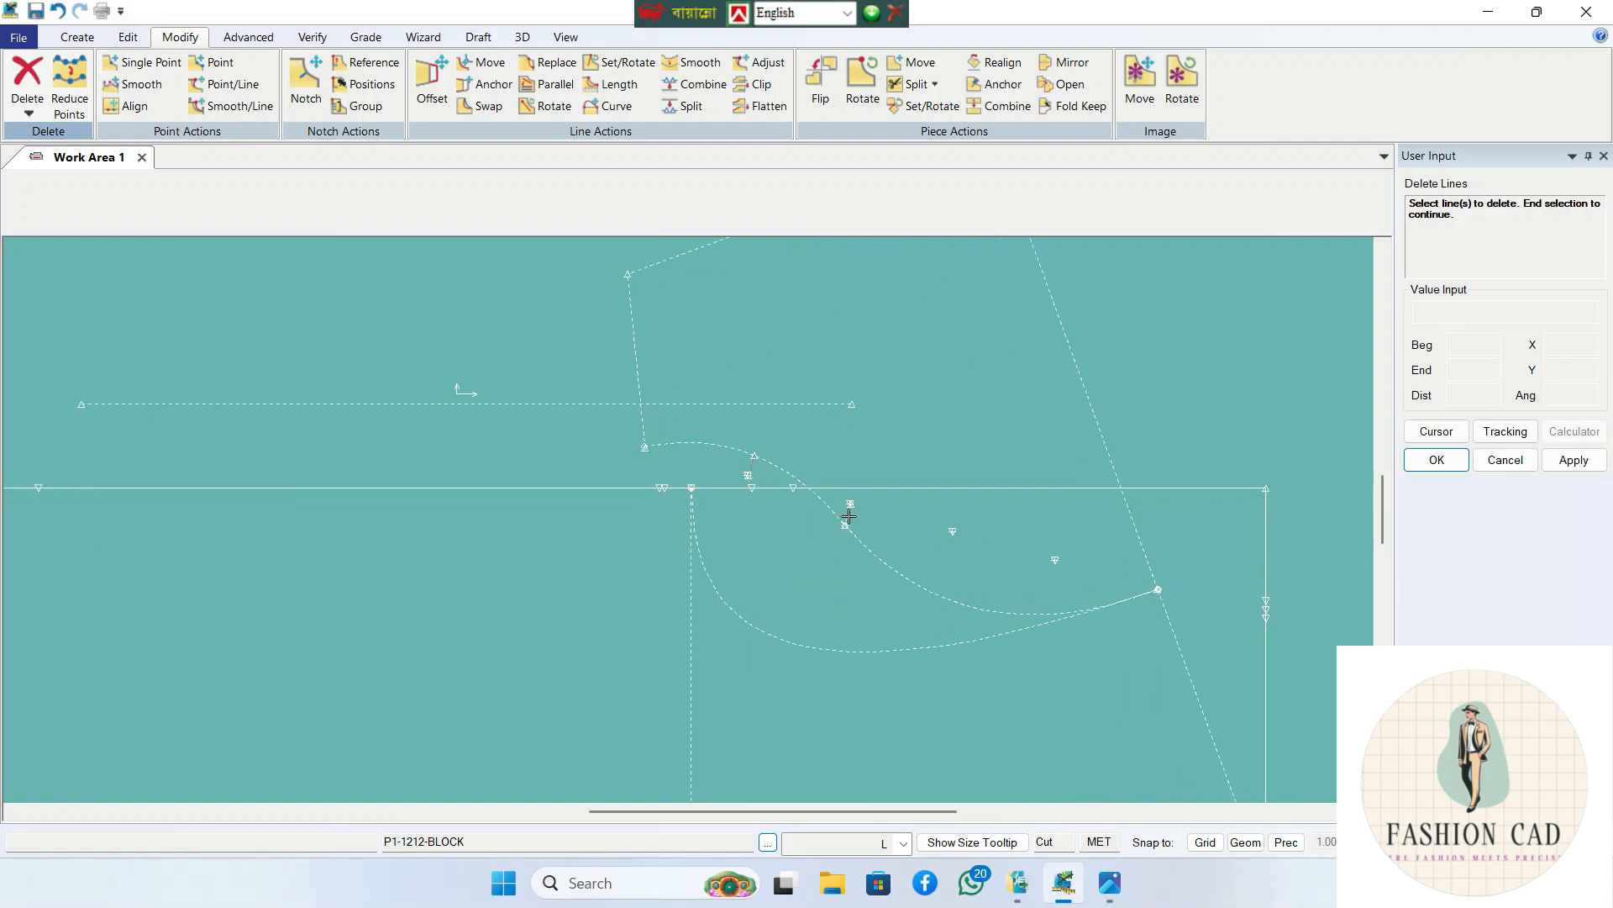
scroll(853, 529, up, 1)
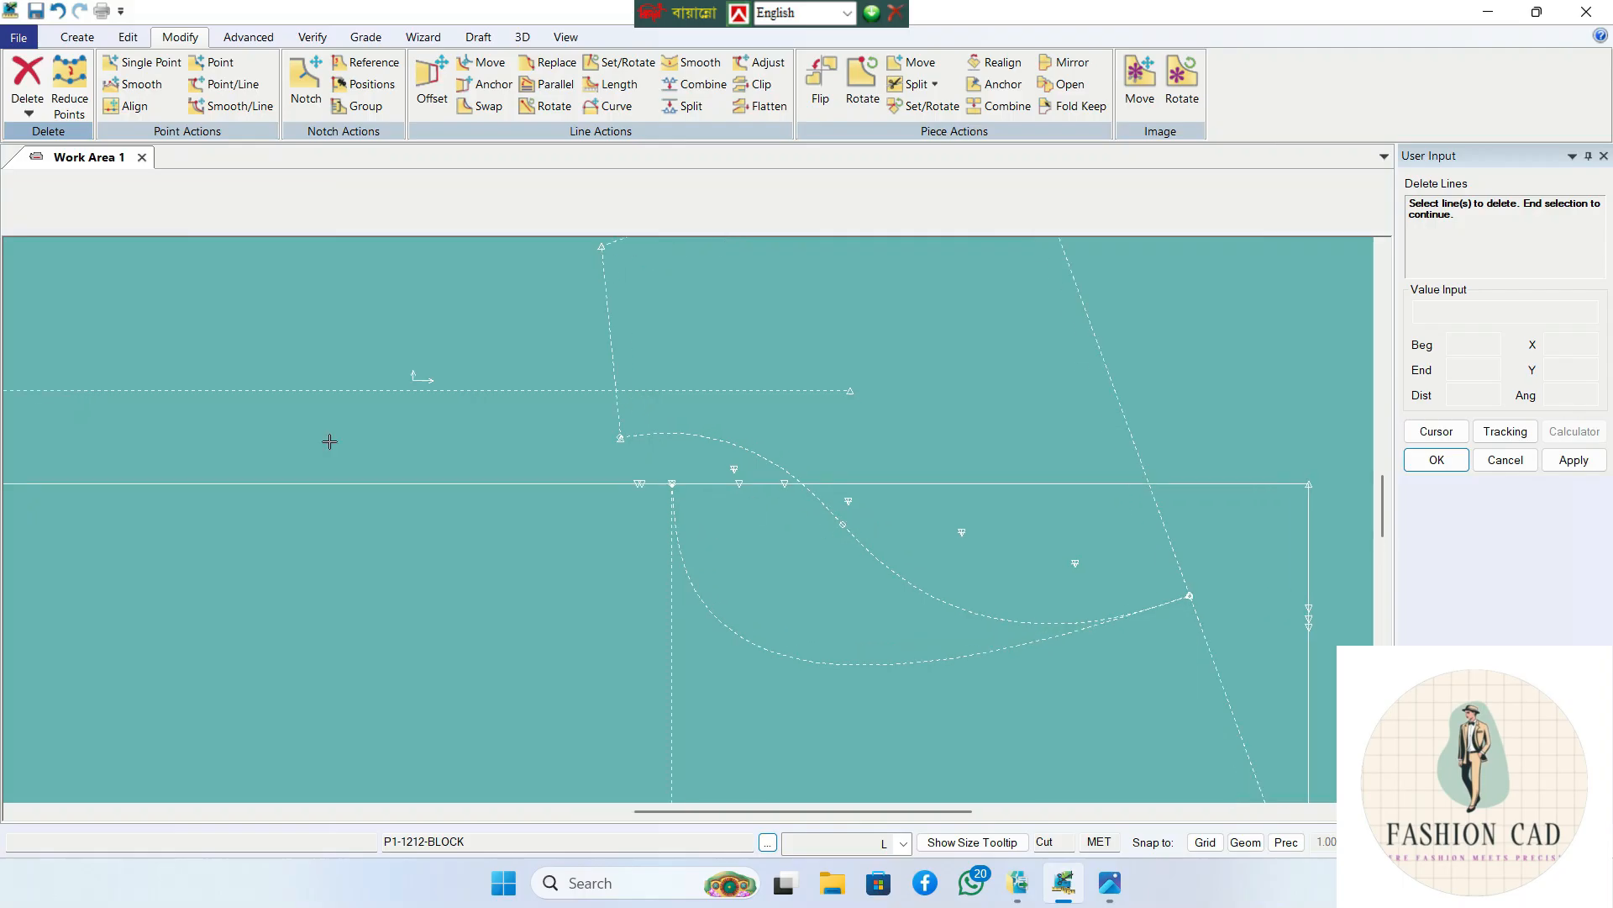
- Delete the leftover point on the S-curve, the points near it on the block's upper edge and the diagonal's drill points
click(27, 111)
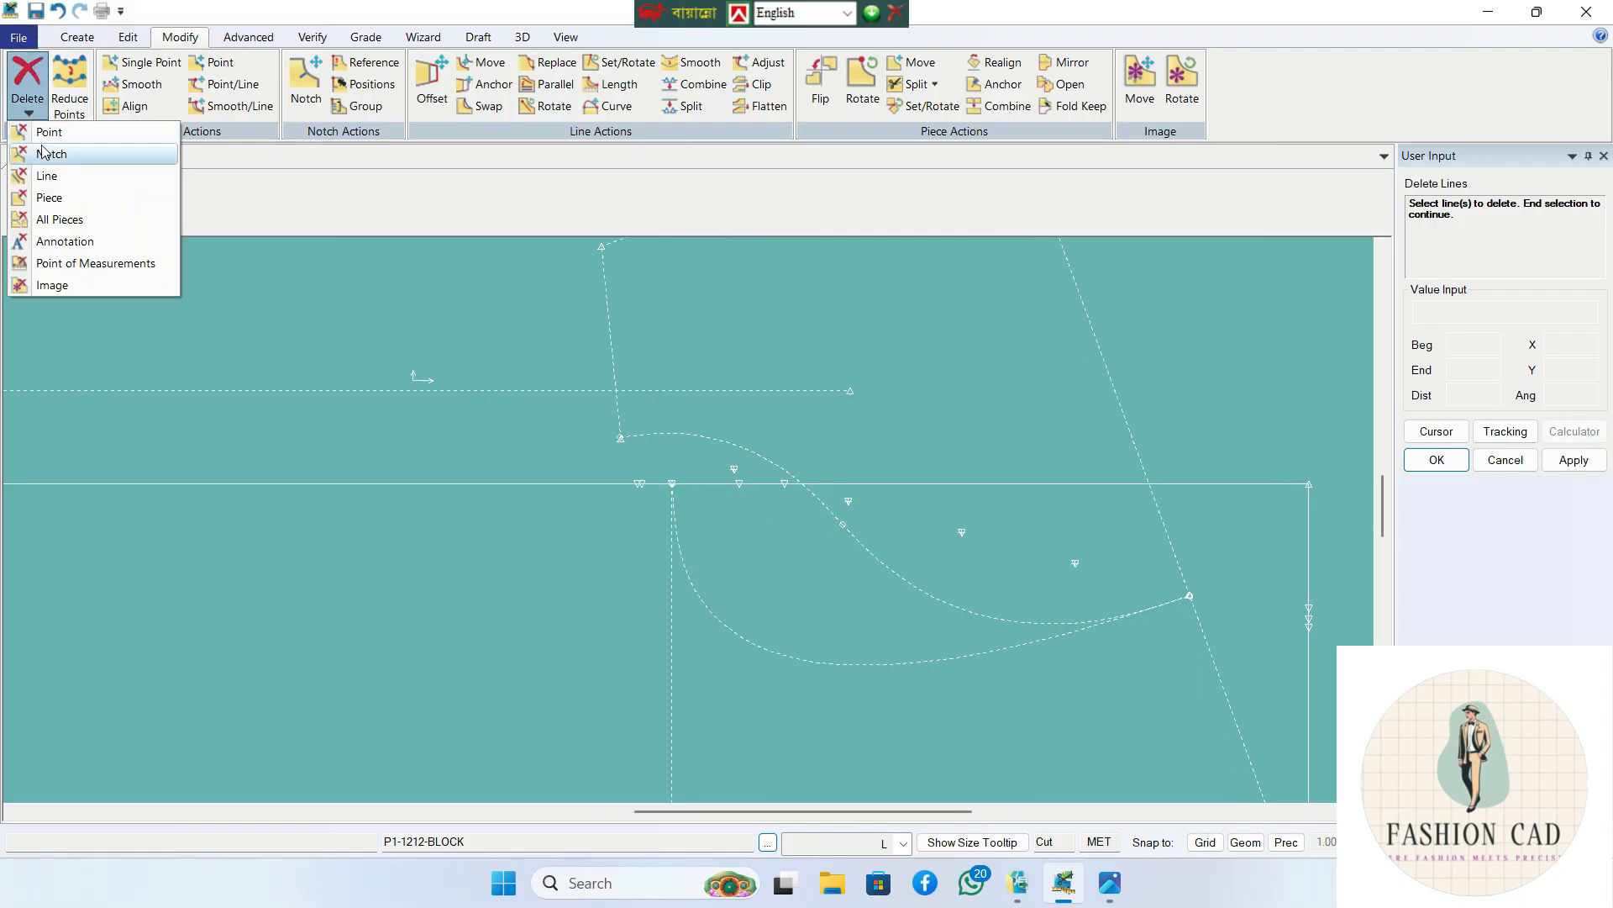
click(48, 132)
click(715, 450)
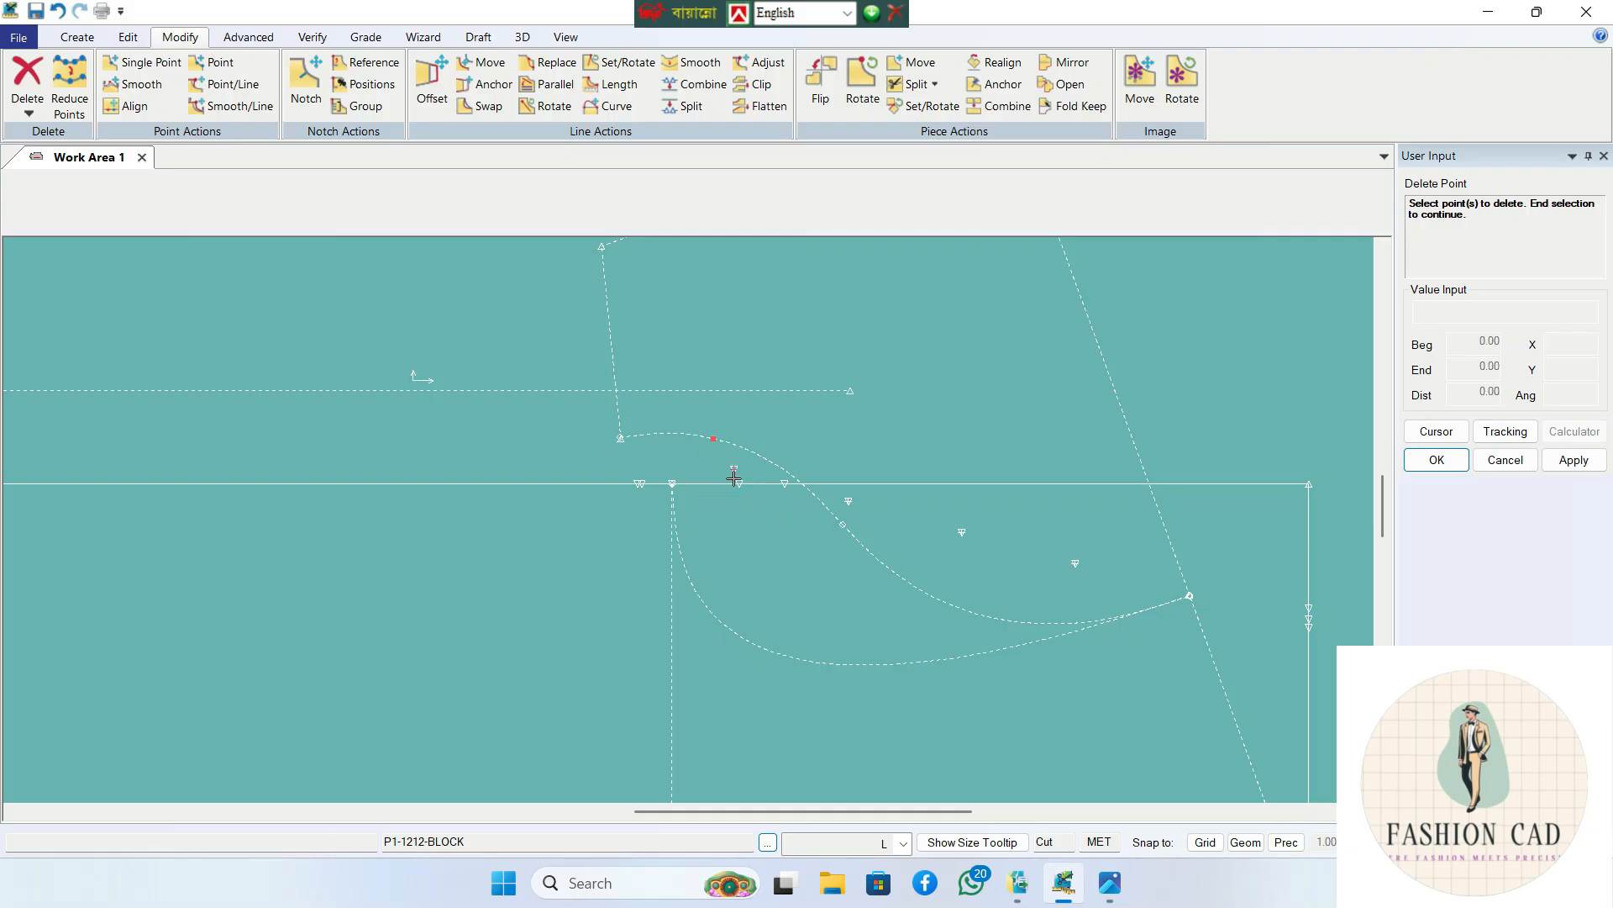
click(743, 485)
click(784, 483)
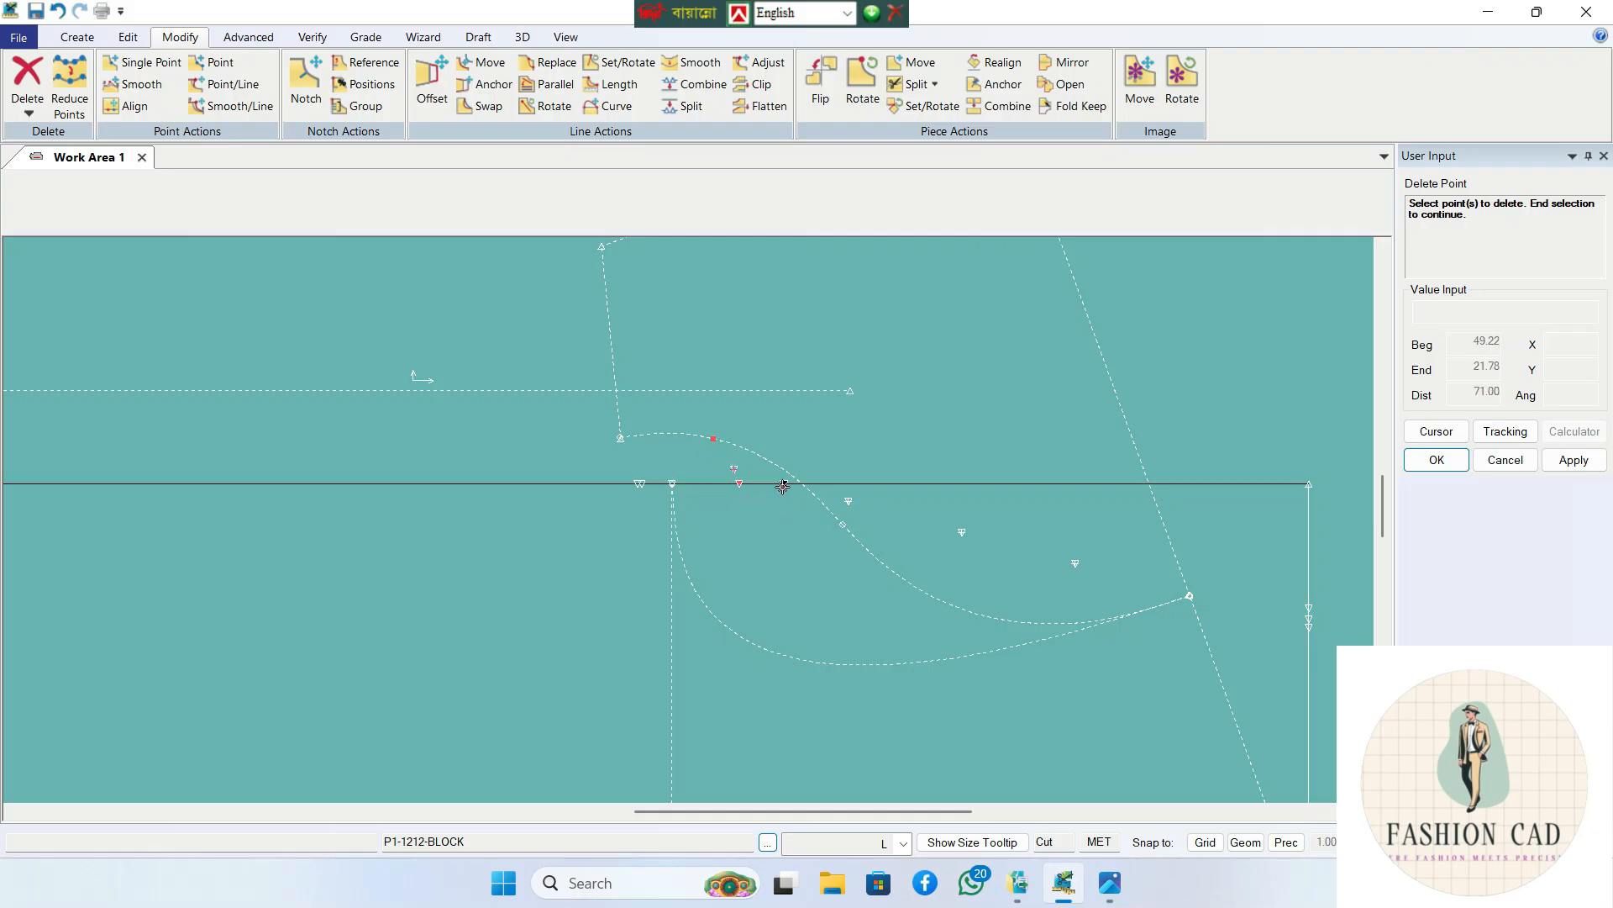
click(637, 499)
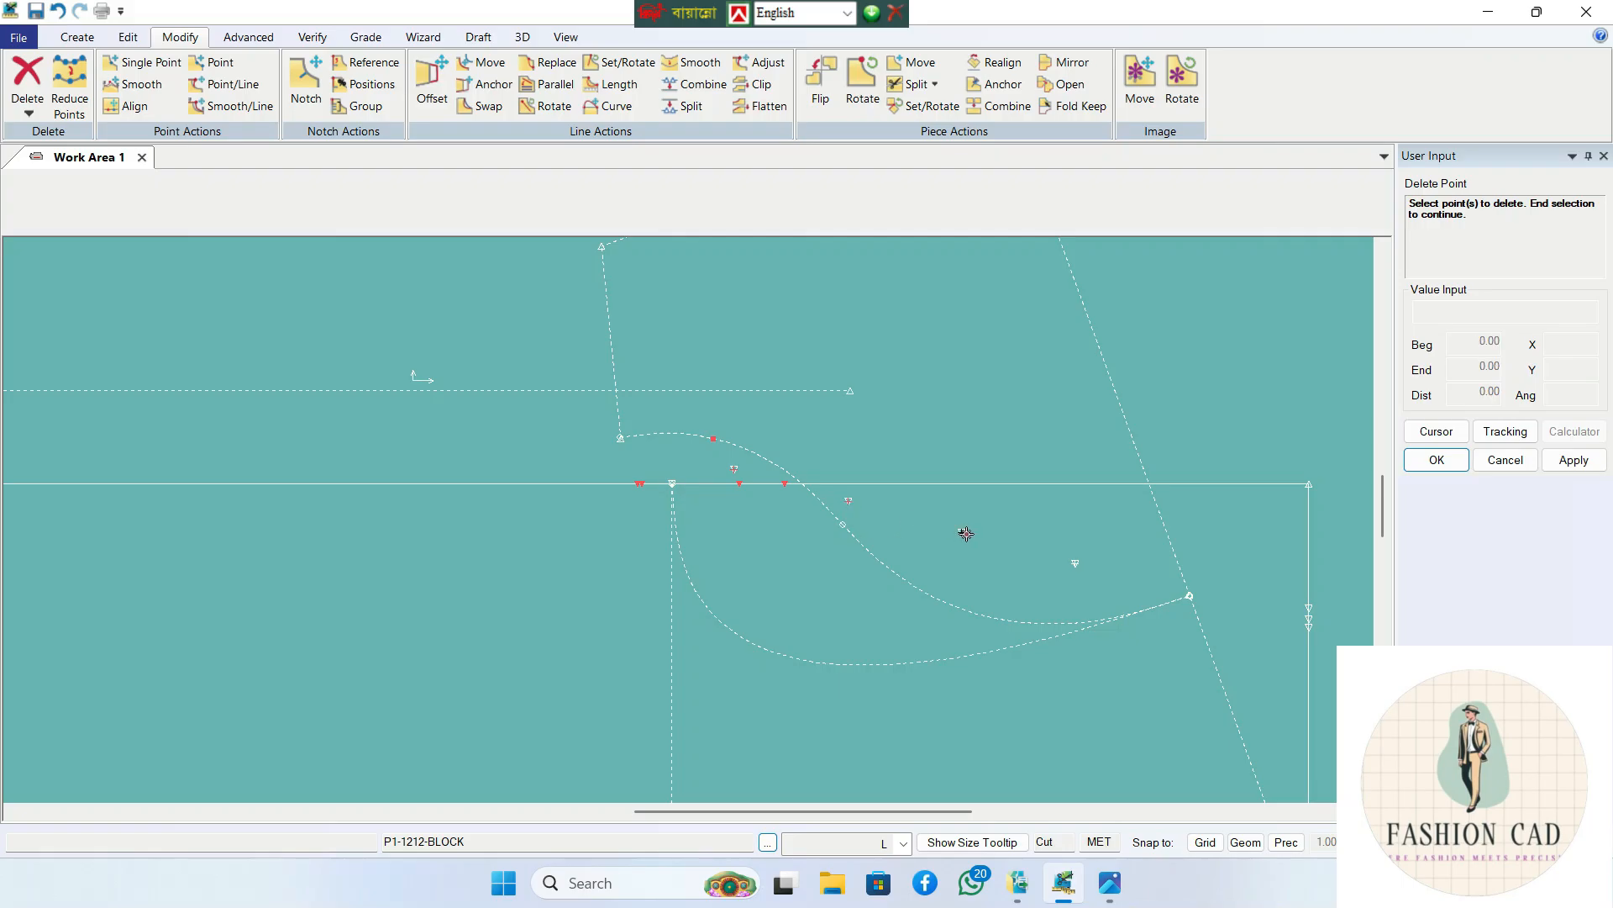
right_click(1020, 543)
click(1013, 548)
- Delete the group of leftover points on the block's right edge
drag(1282, 579, 1247, 623)
right_click(1224, 593)
click(1212, 585)
scroll(710, 529, up, 5)
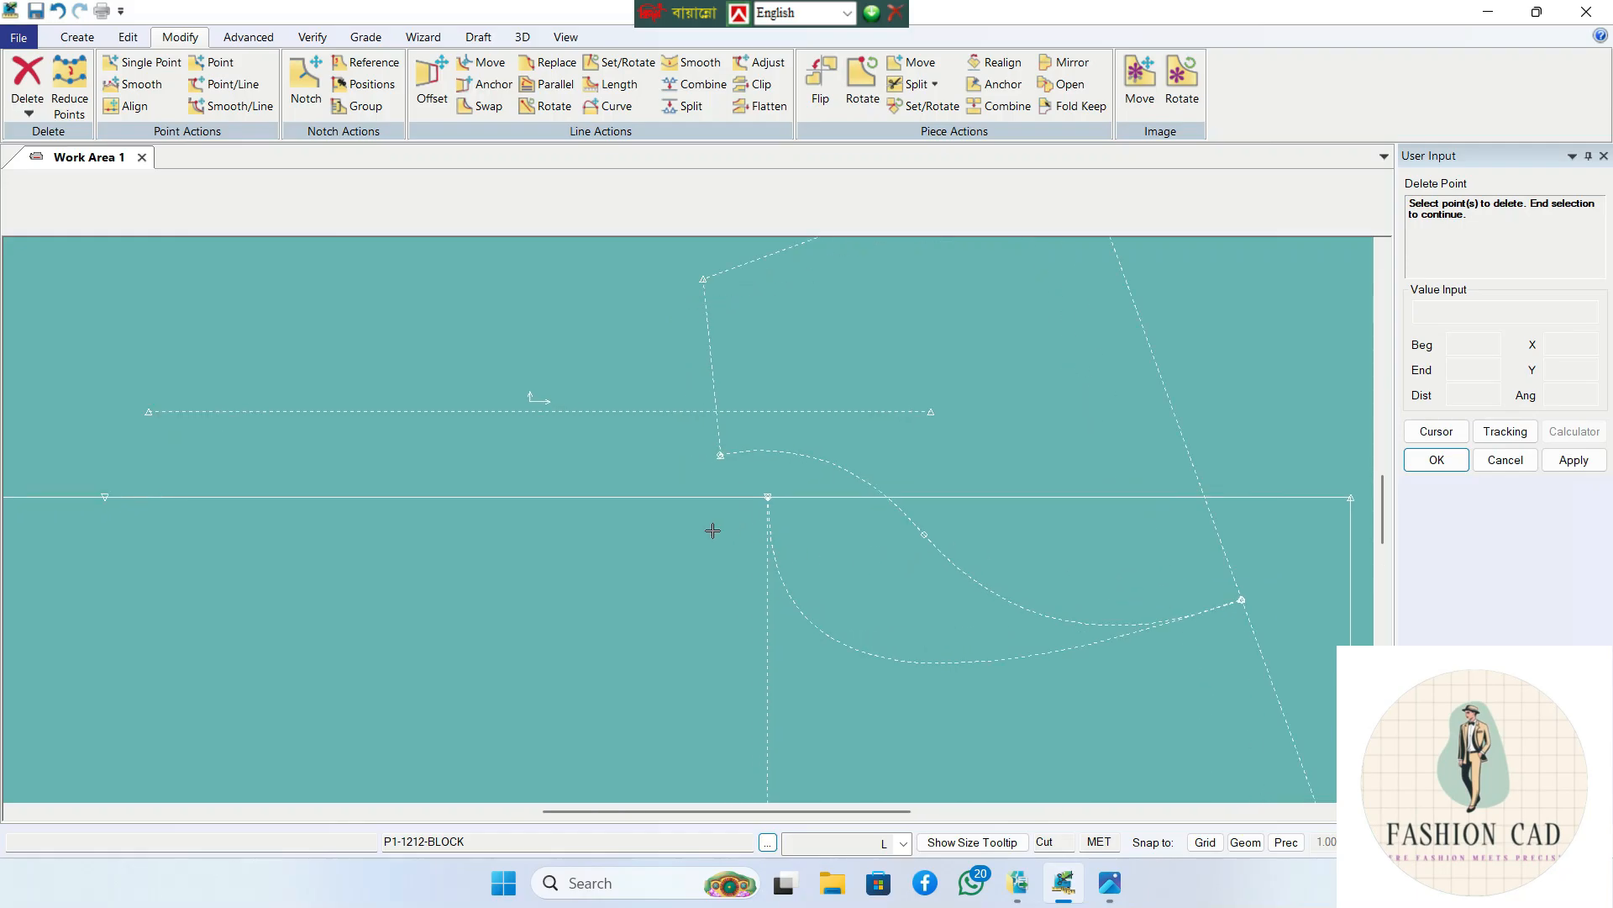
- Turn on geometry snapping and use Modify Curve to snap the S-curve's upper end onto the short side line's lower end
scroll(708, 527, up, 1)
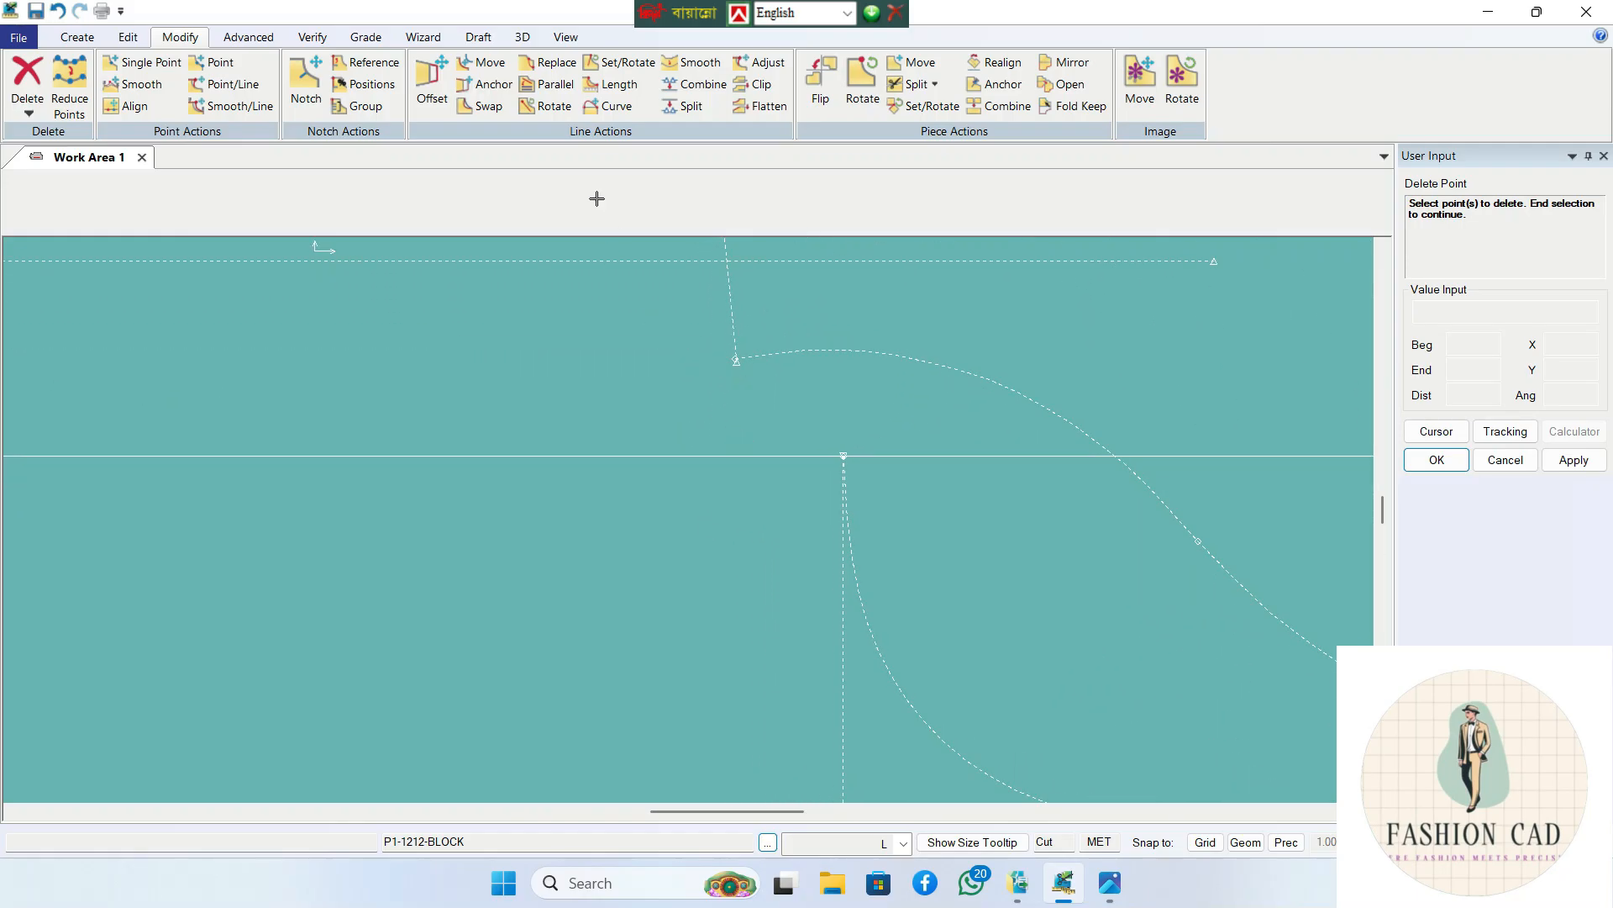
click(611, 105)
click(1245, 842)
click(735, 340)
click(745, 371)
right_click(748, 374)
click(752, 389)
click(735, 359)
click(749, 347)
- Smooth the S-curve's upper segment along its full length
scroll(713, 407, up, 5)
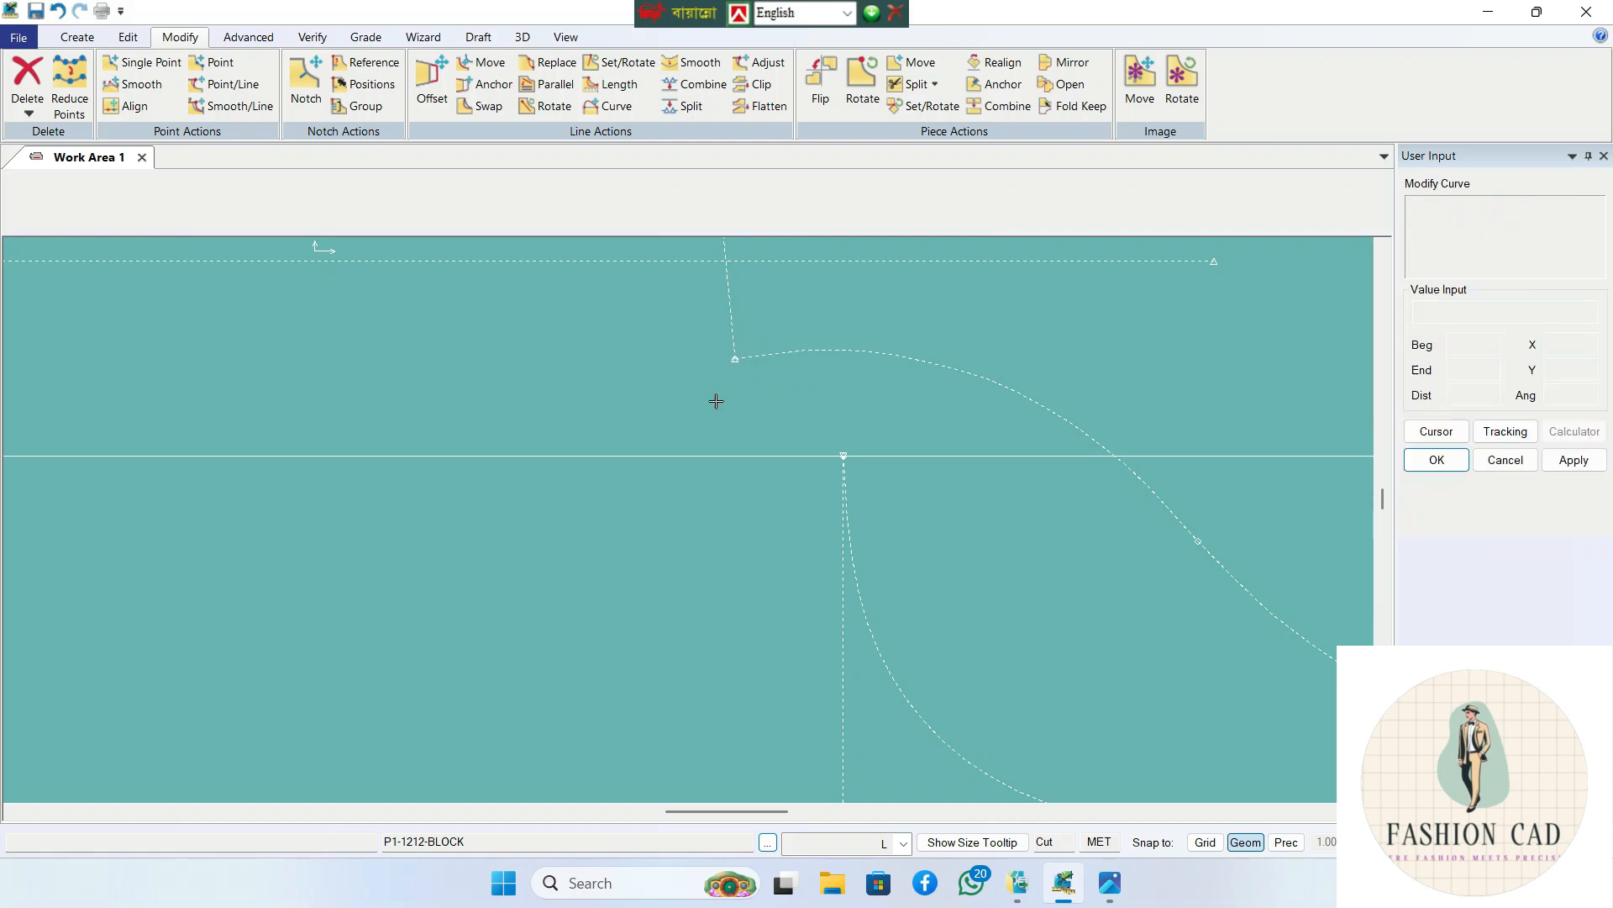
scroll(843, 383, down, 5)
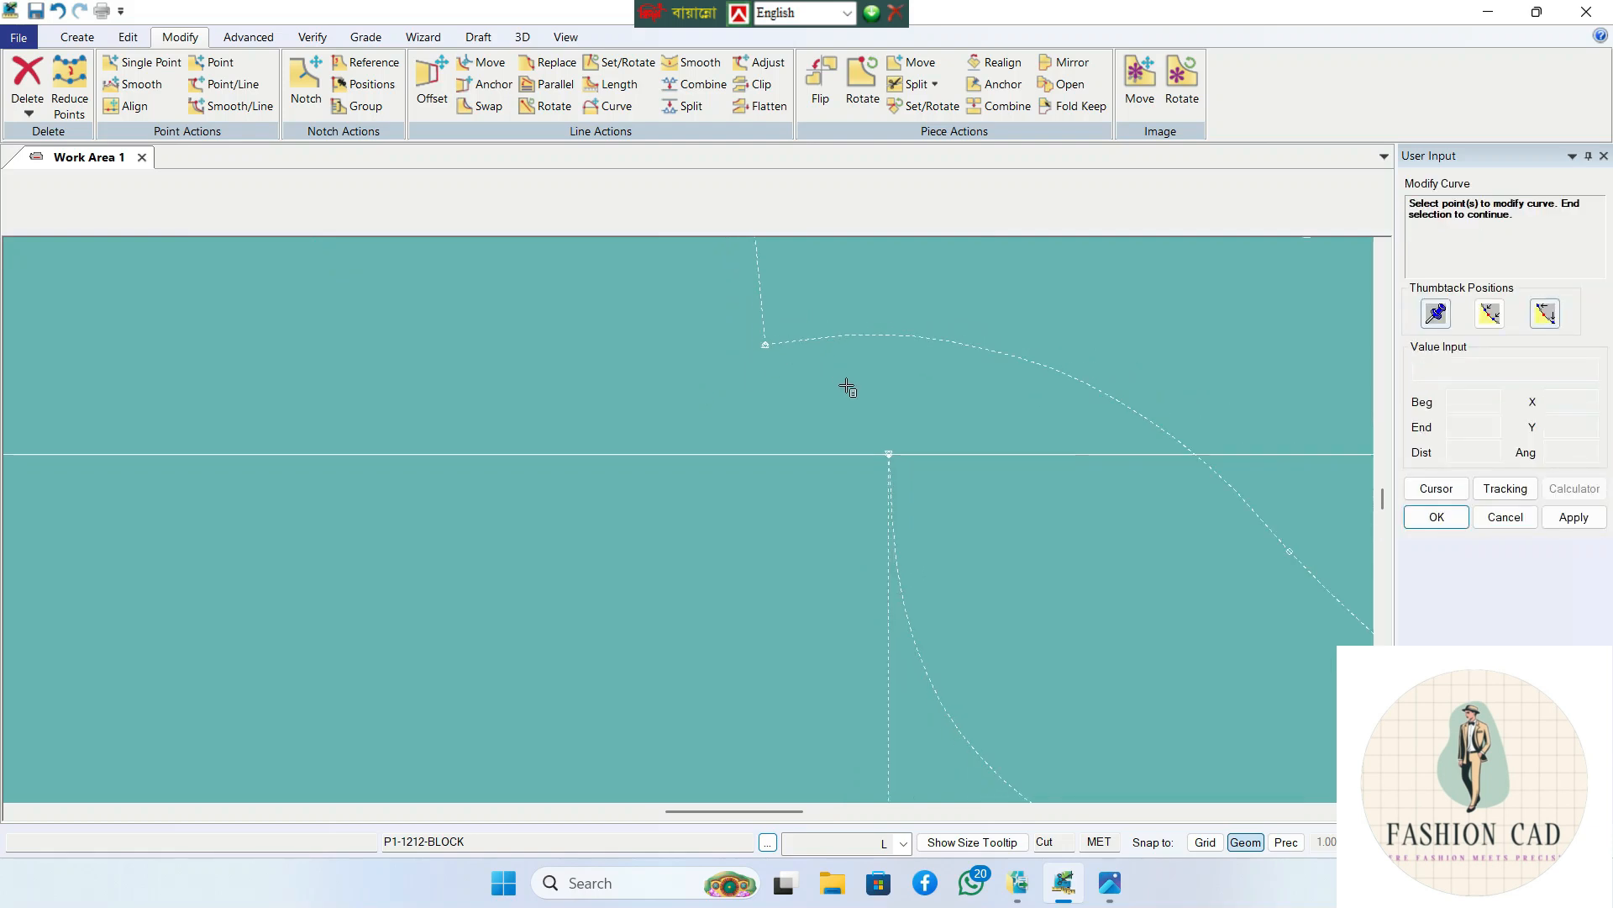
scroll(850, 390, down, 1)
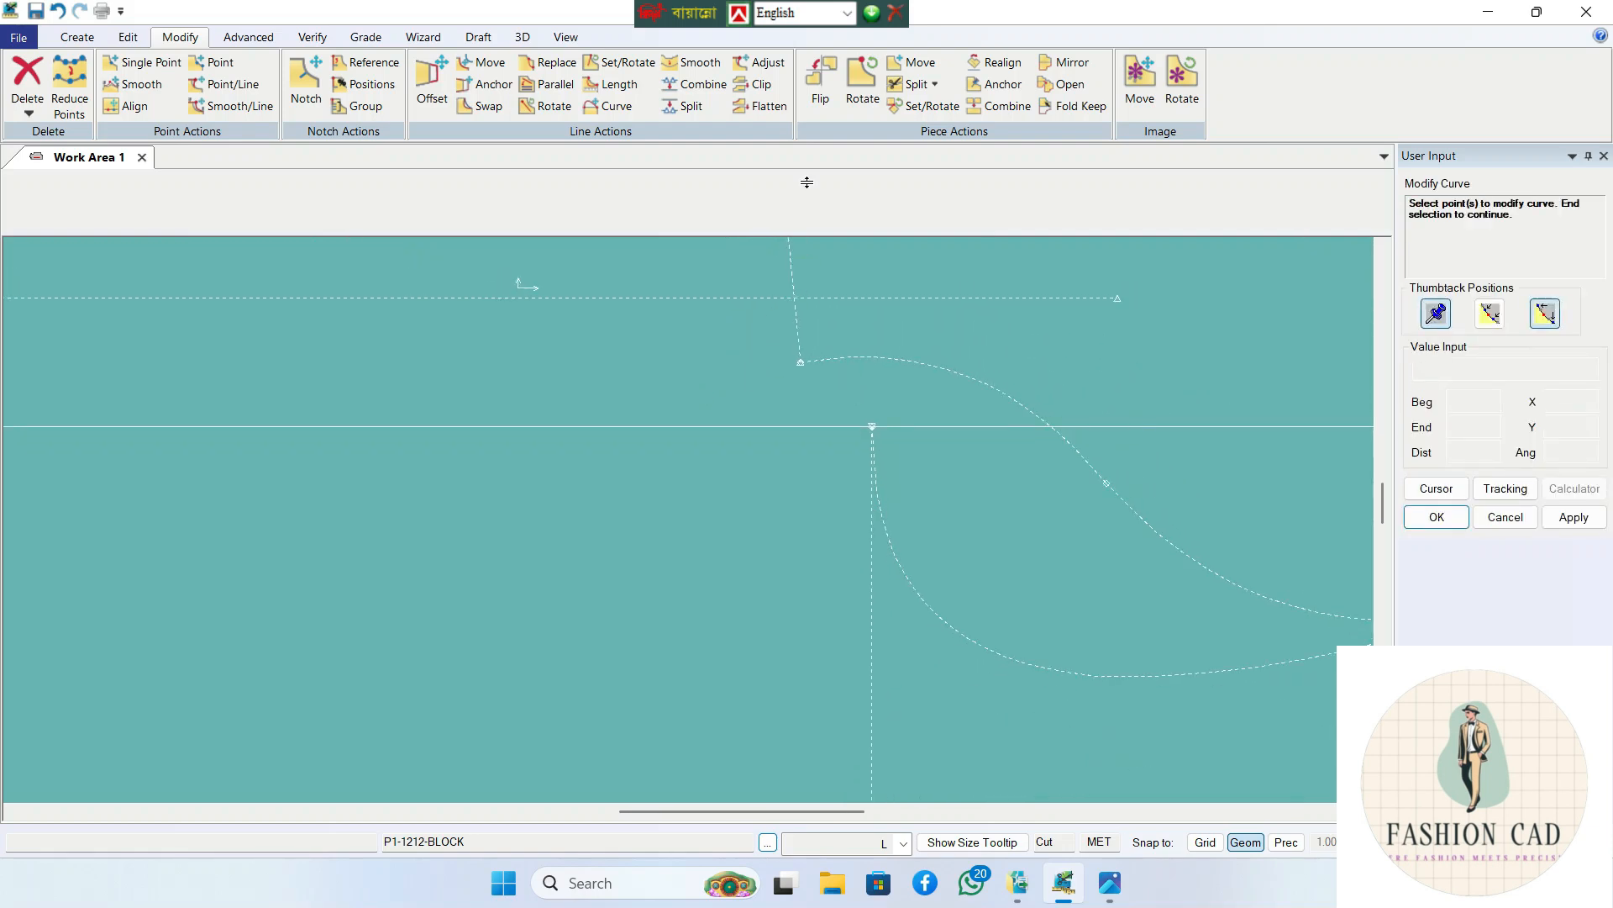
click(691, 62)
click(852, 356)
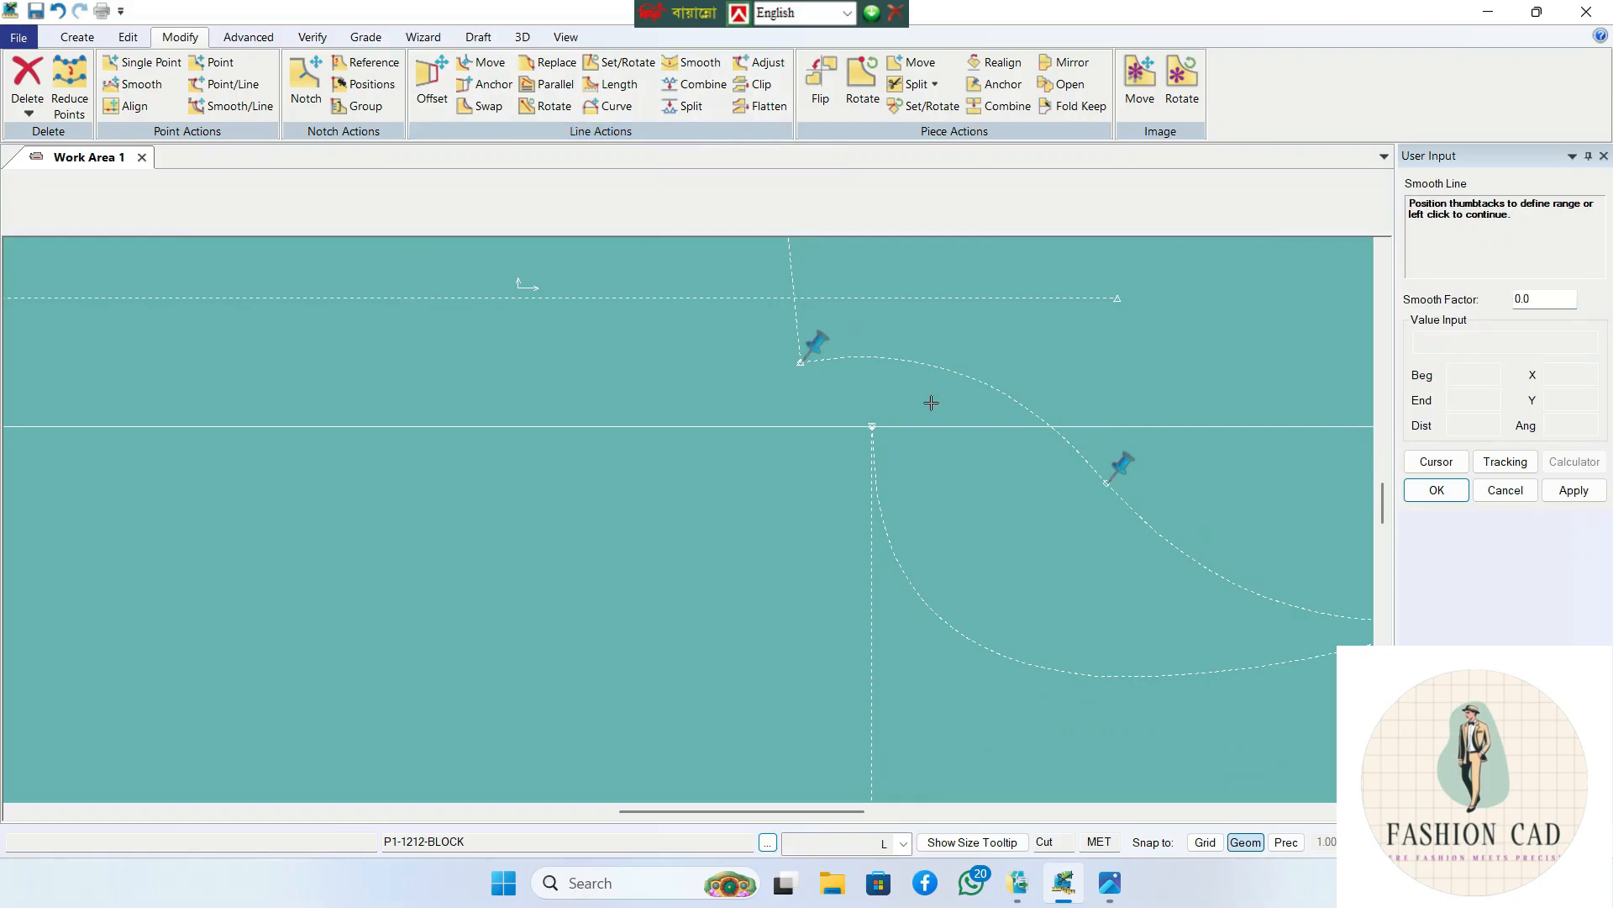
scroll(929, 400, down, 2)
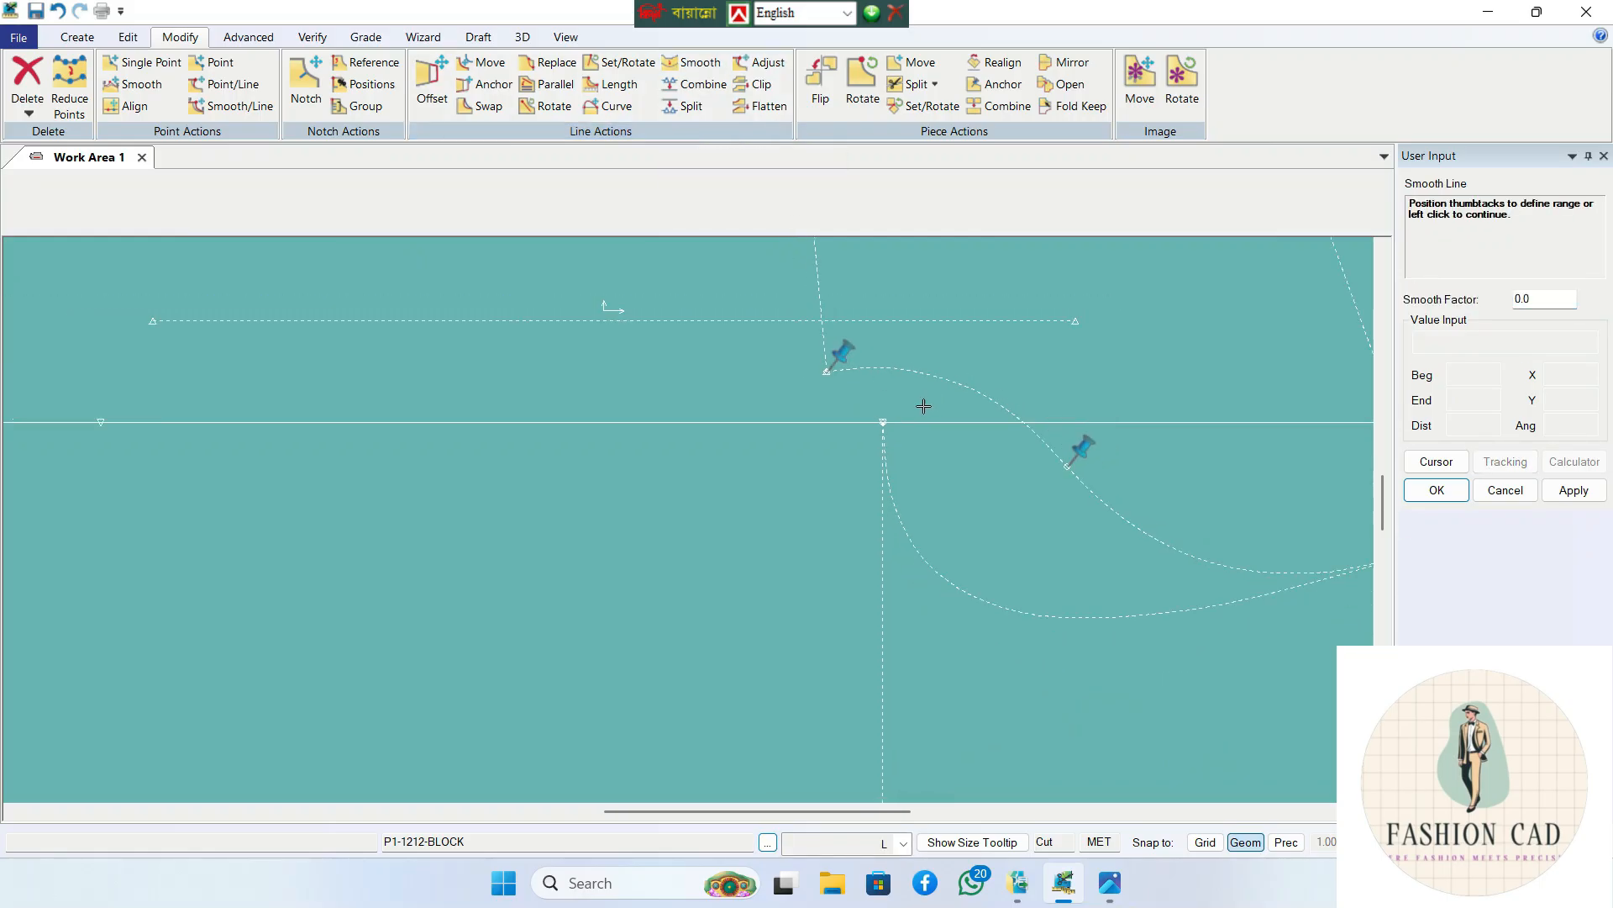
scroll(1254, 492, down, 1)
right_click(1250, 483)
click(1252, 506)
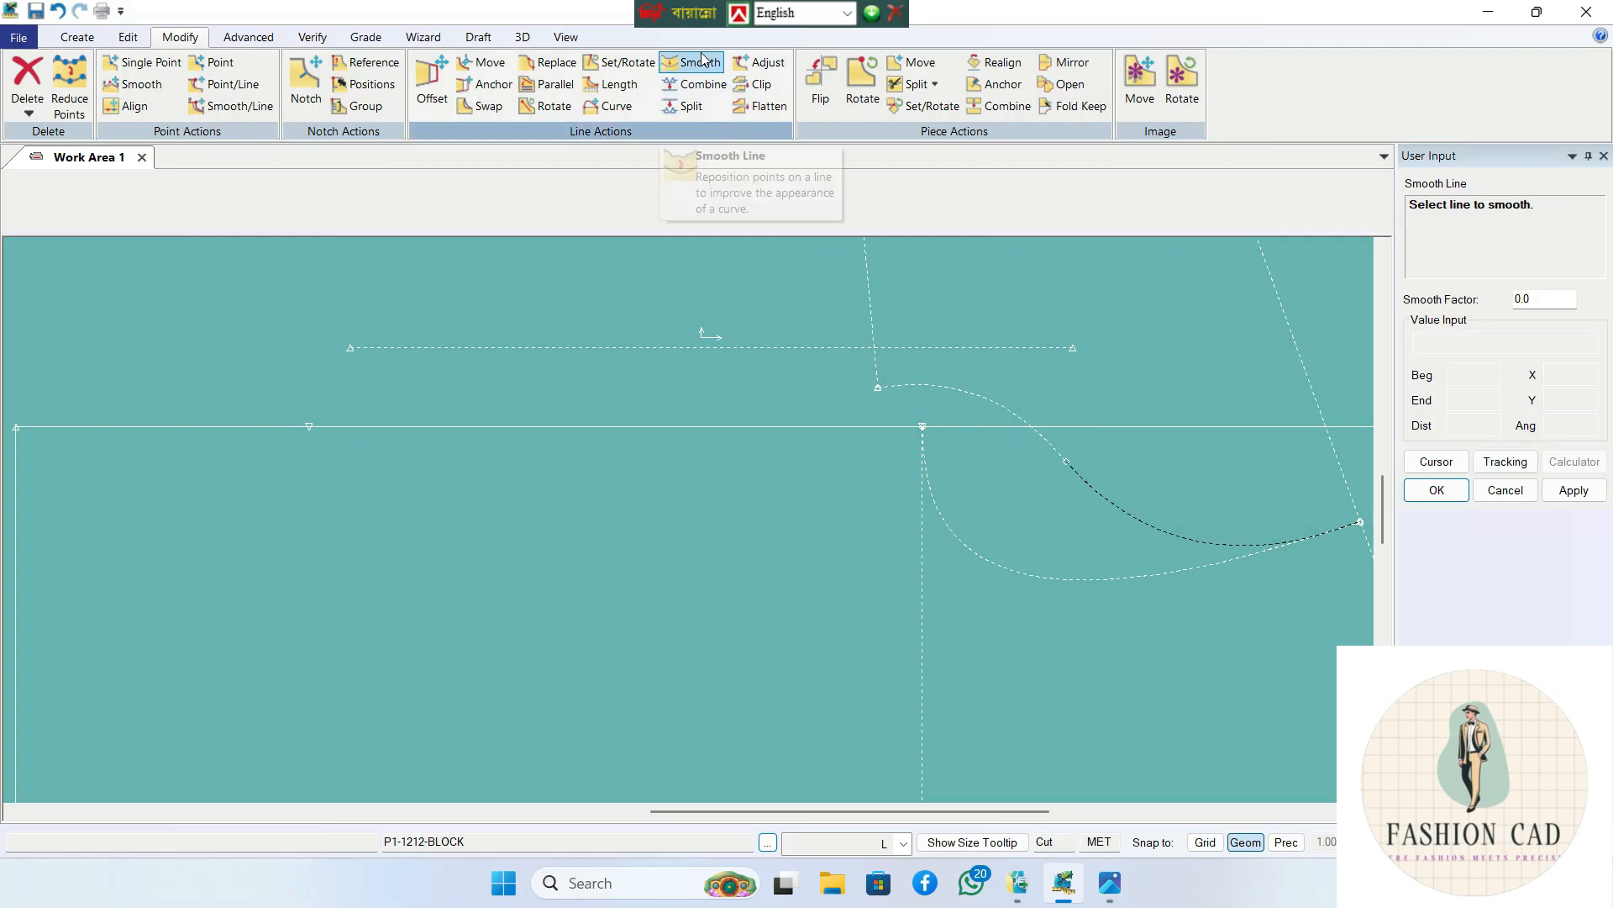
- Smooth the S-curve's lower segment along its full length and leave the Smooth Line command
click(1268, 544)
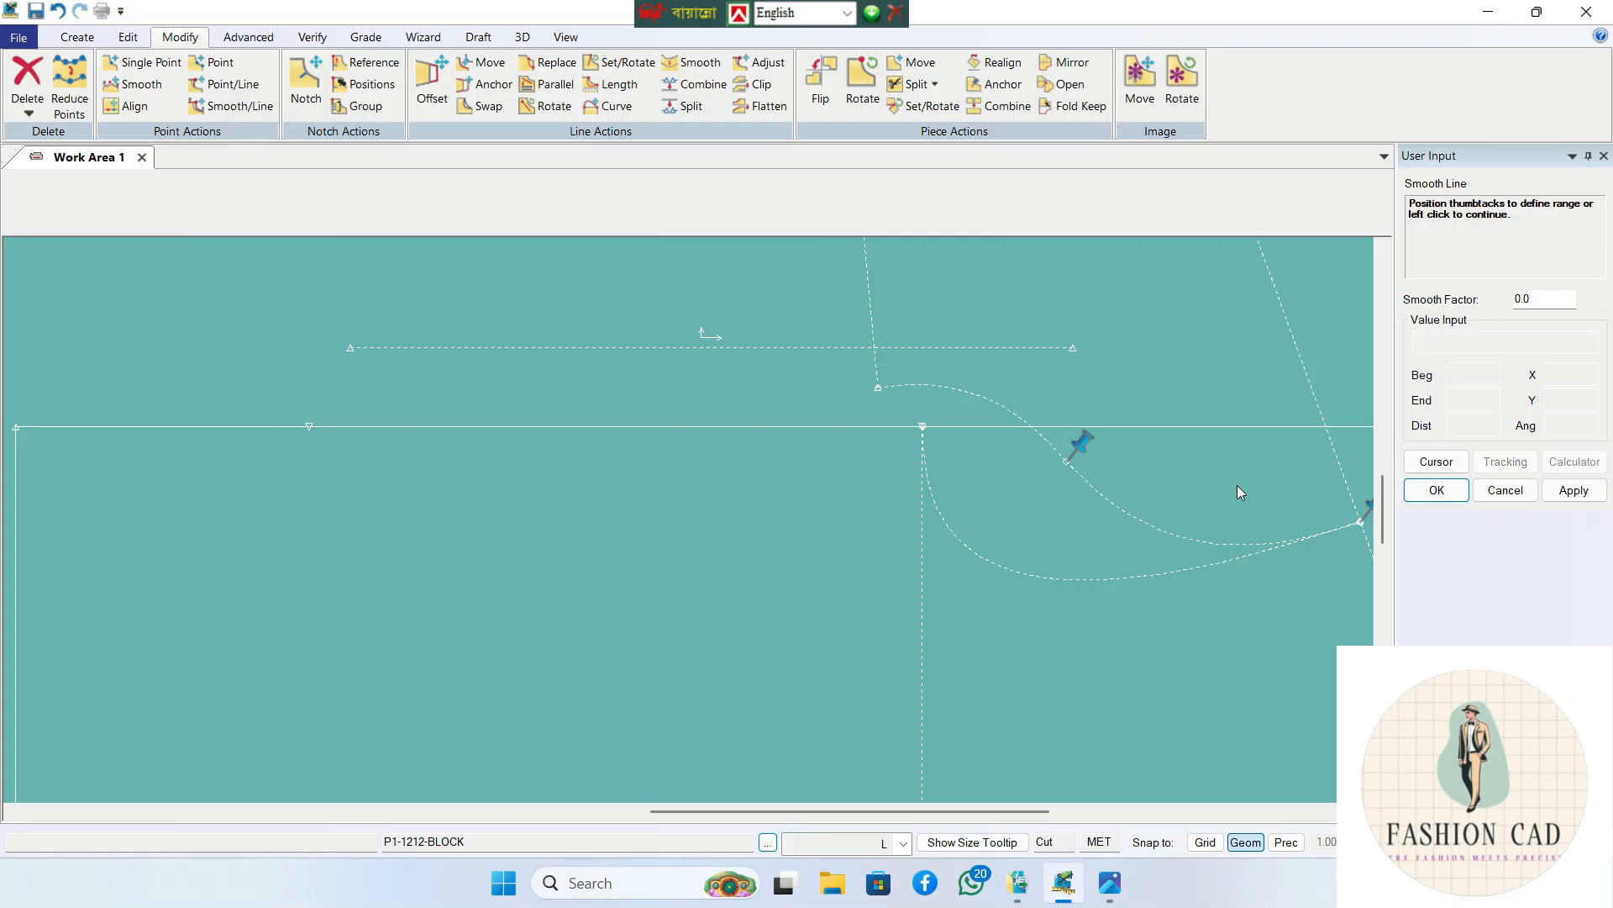
scroll(1241, 493, down, 2)
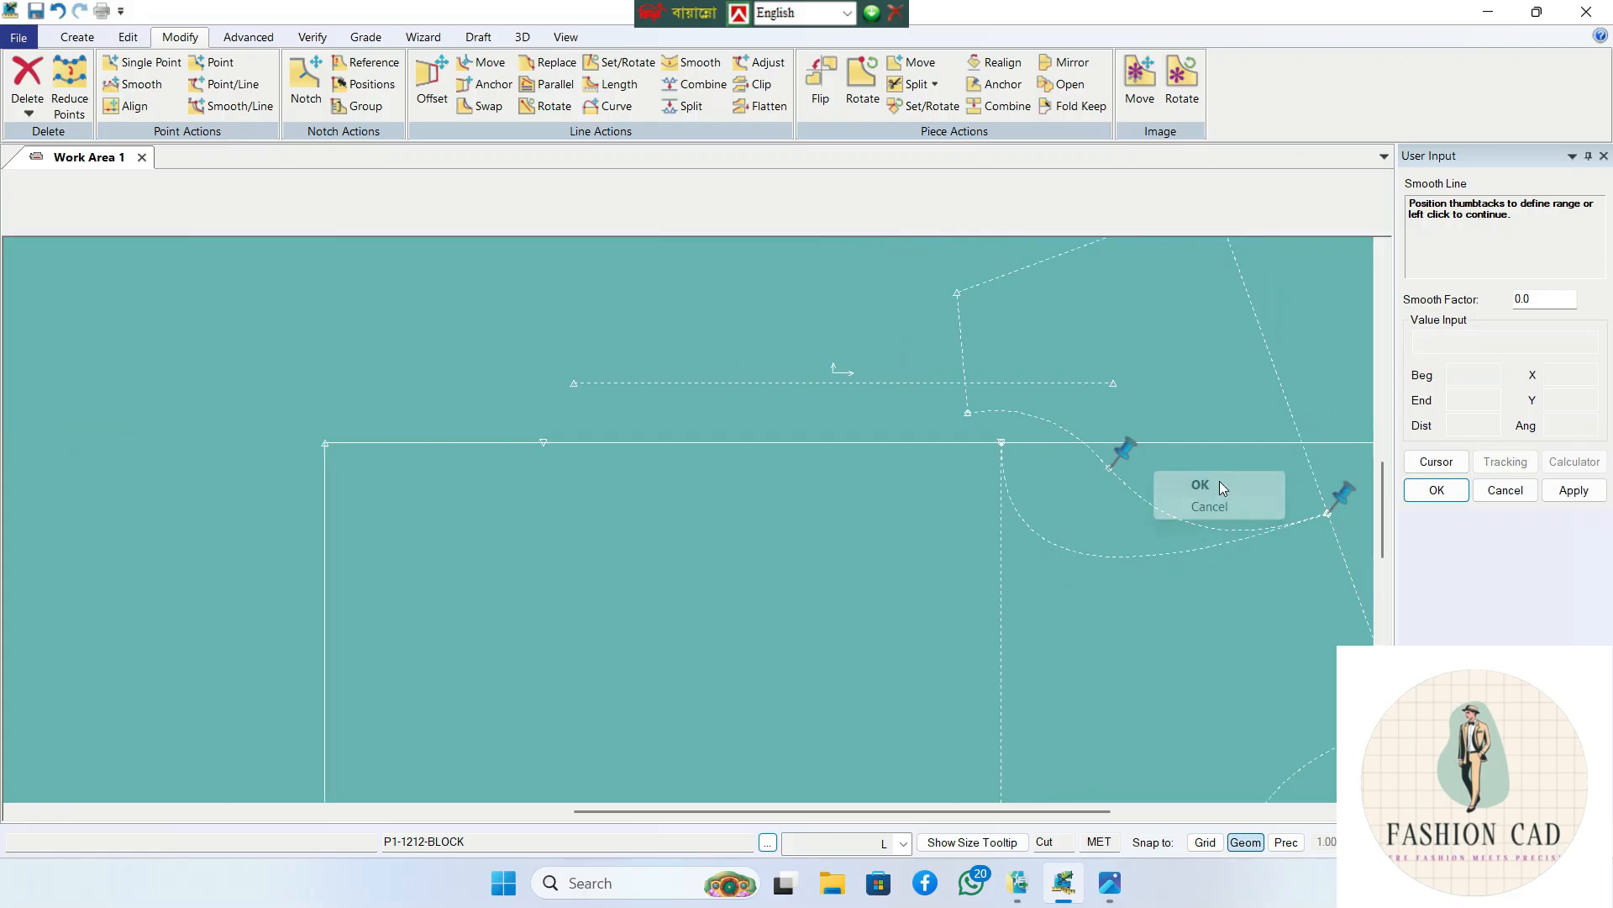
right_click(1218, 480)
click(1216, 505)
right_click(1191, 464)
click(1192, 464)
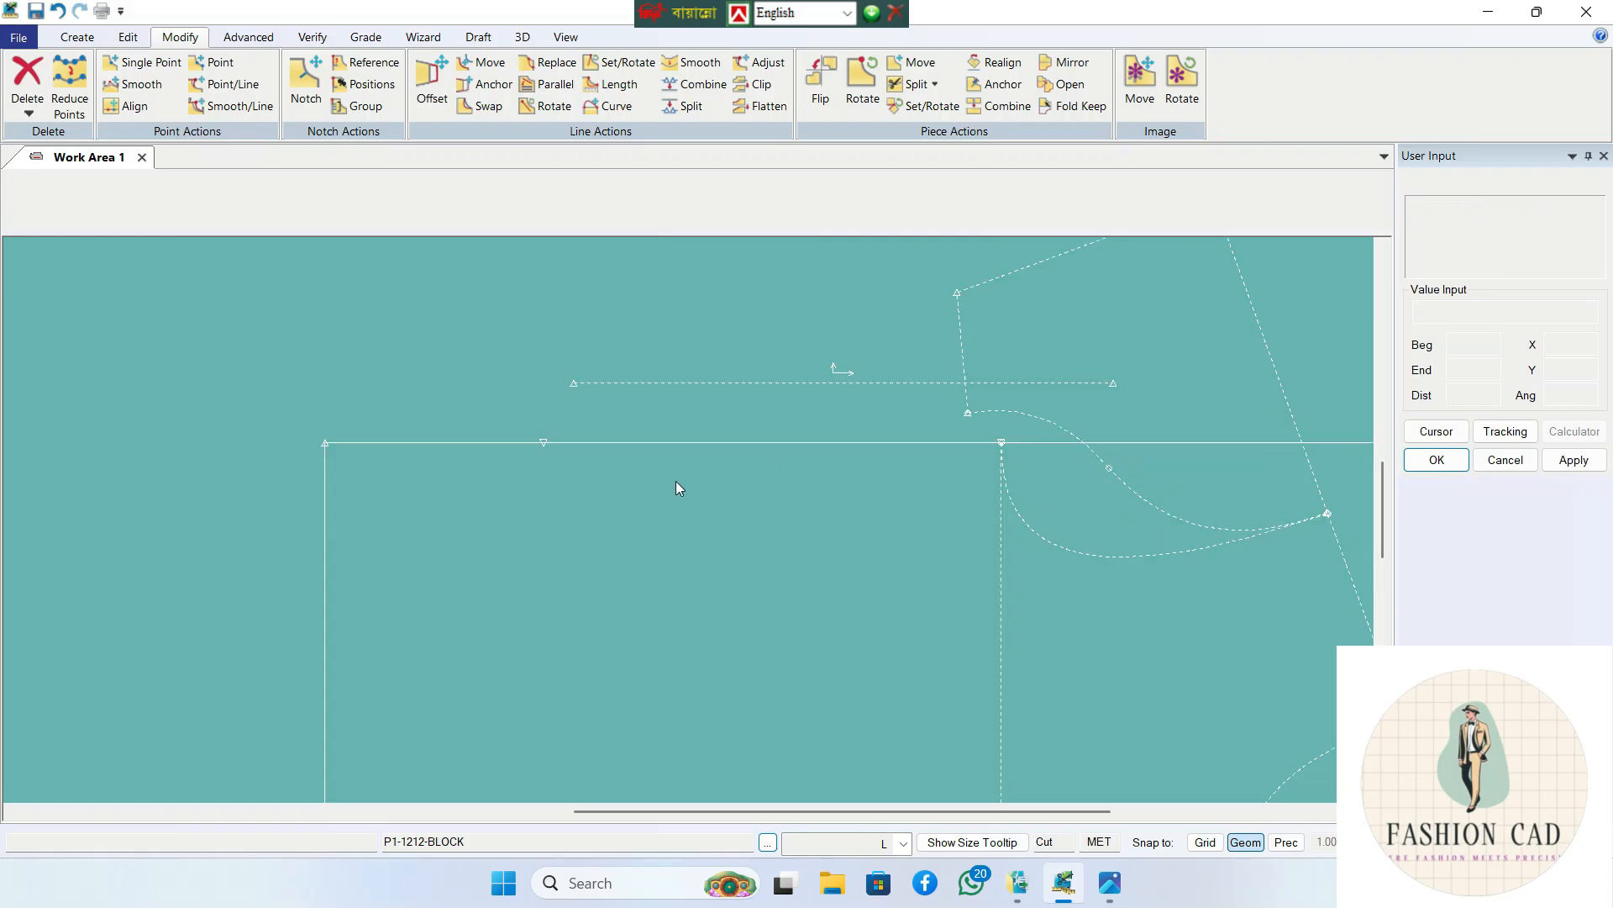
- Save the P1-1212-BLOCK piece
scroll(723, 506, down, 3)
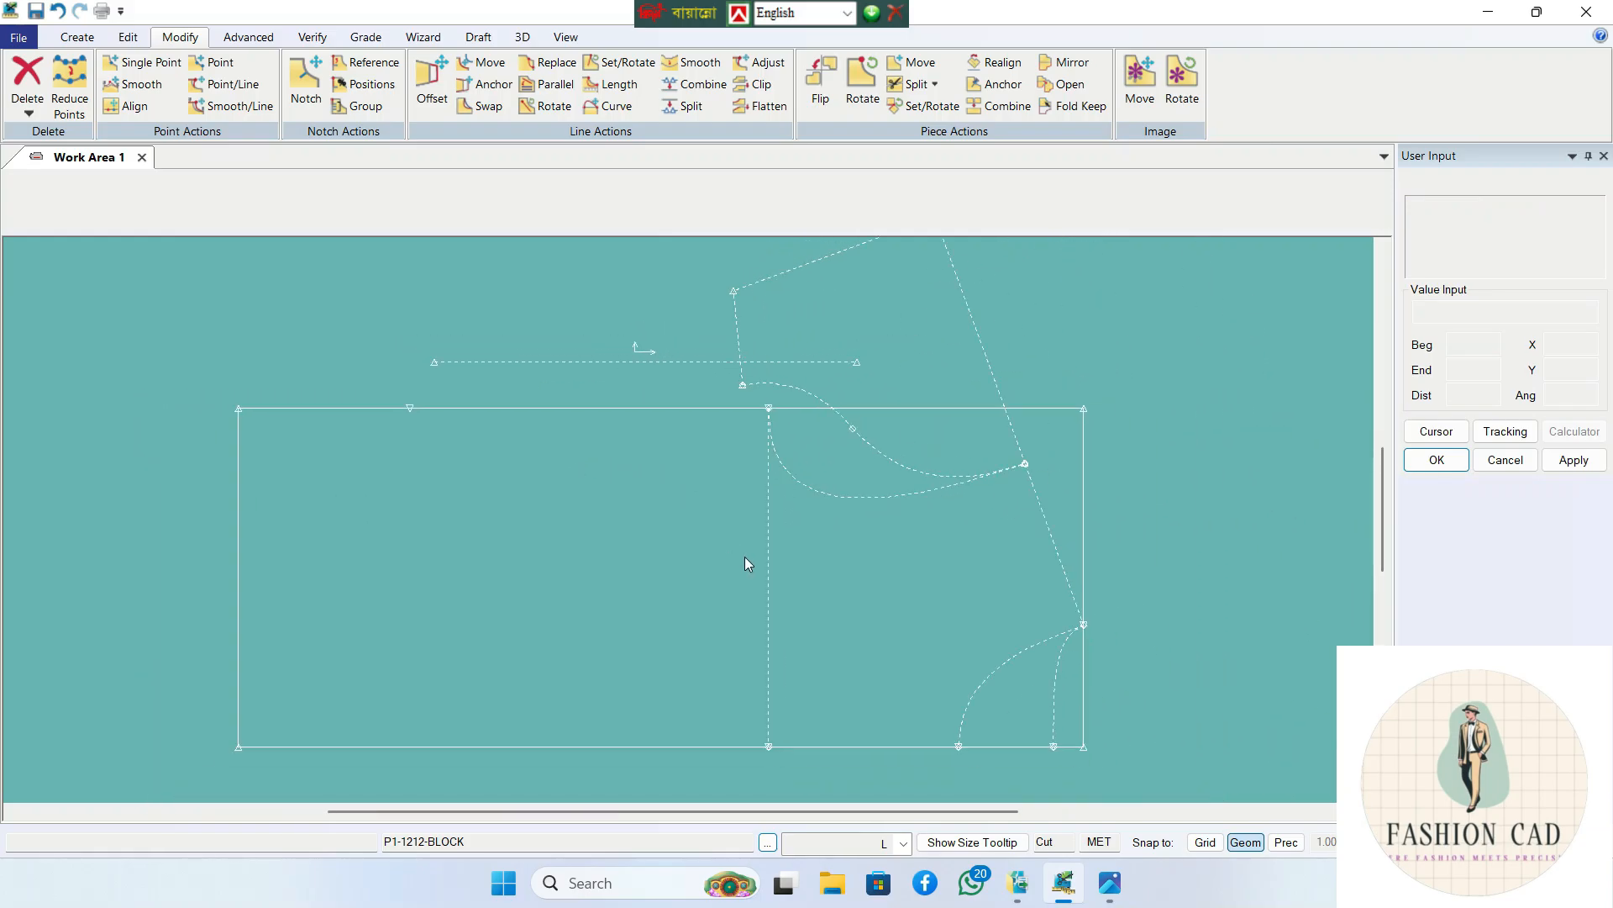
middle_drag(746, 558, 756, 517)
scroll(693, 527, down, 2)
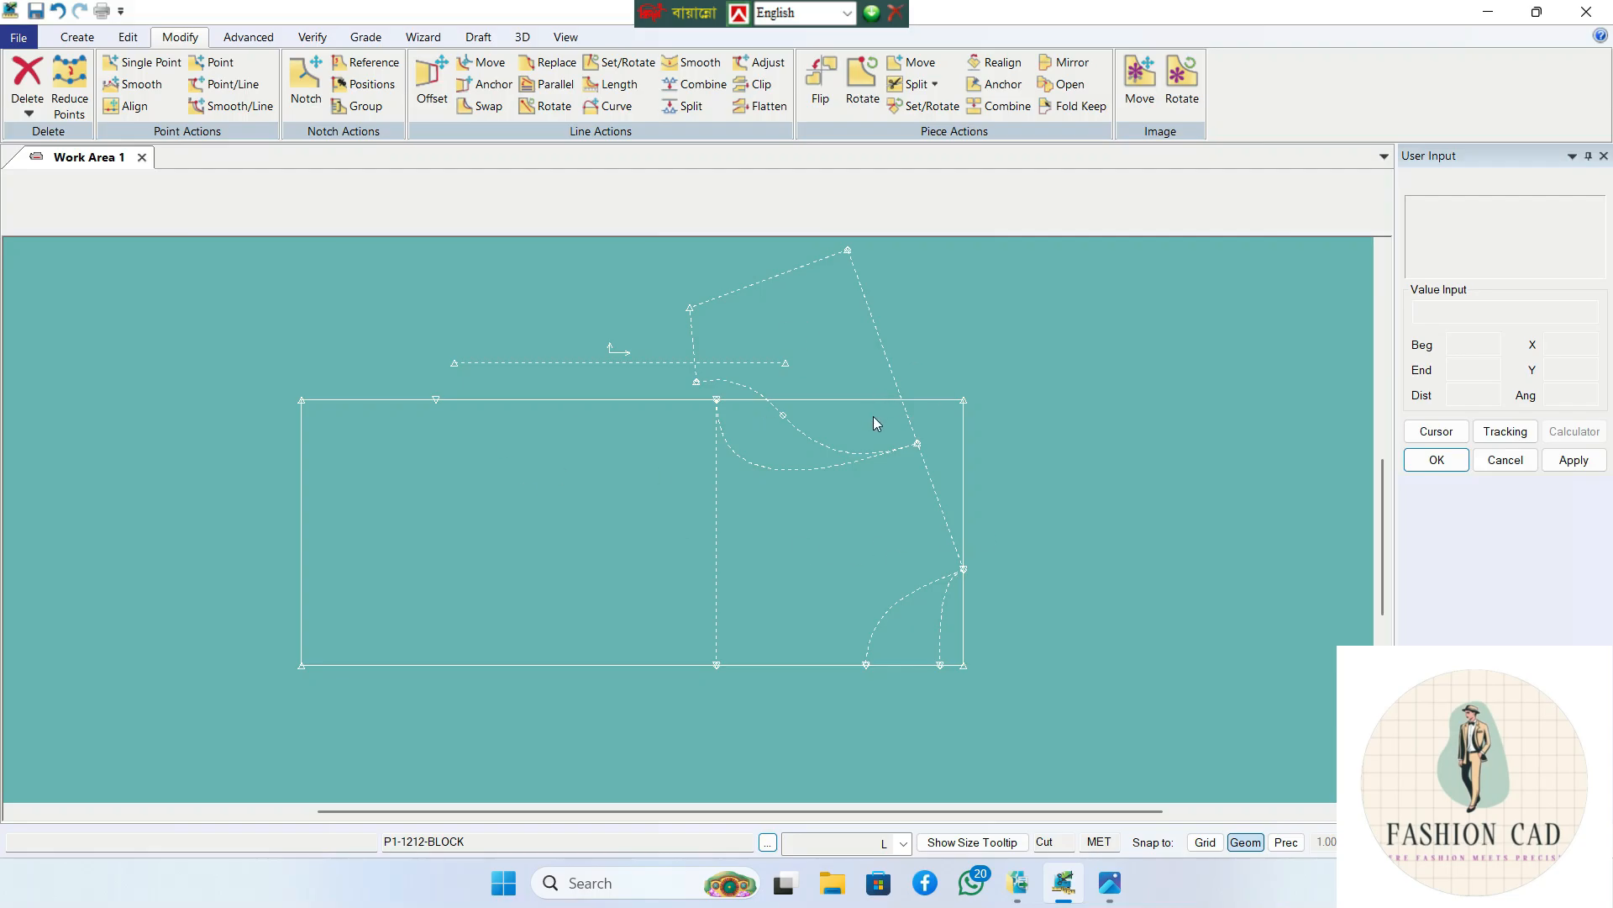
click(18, 37)
click(38, 176)
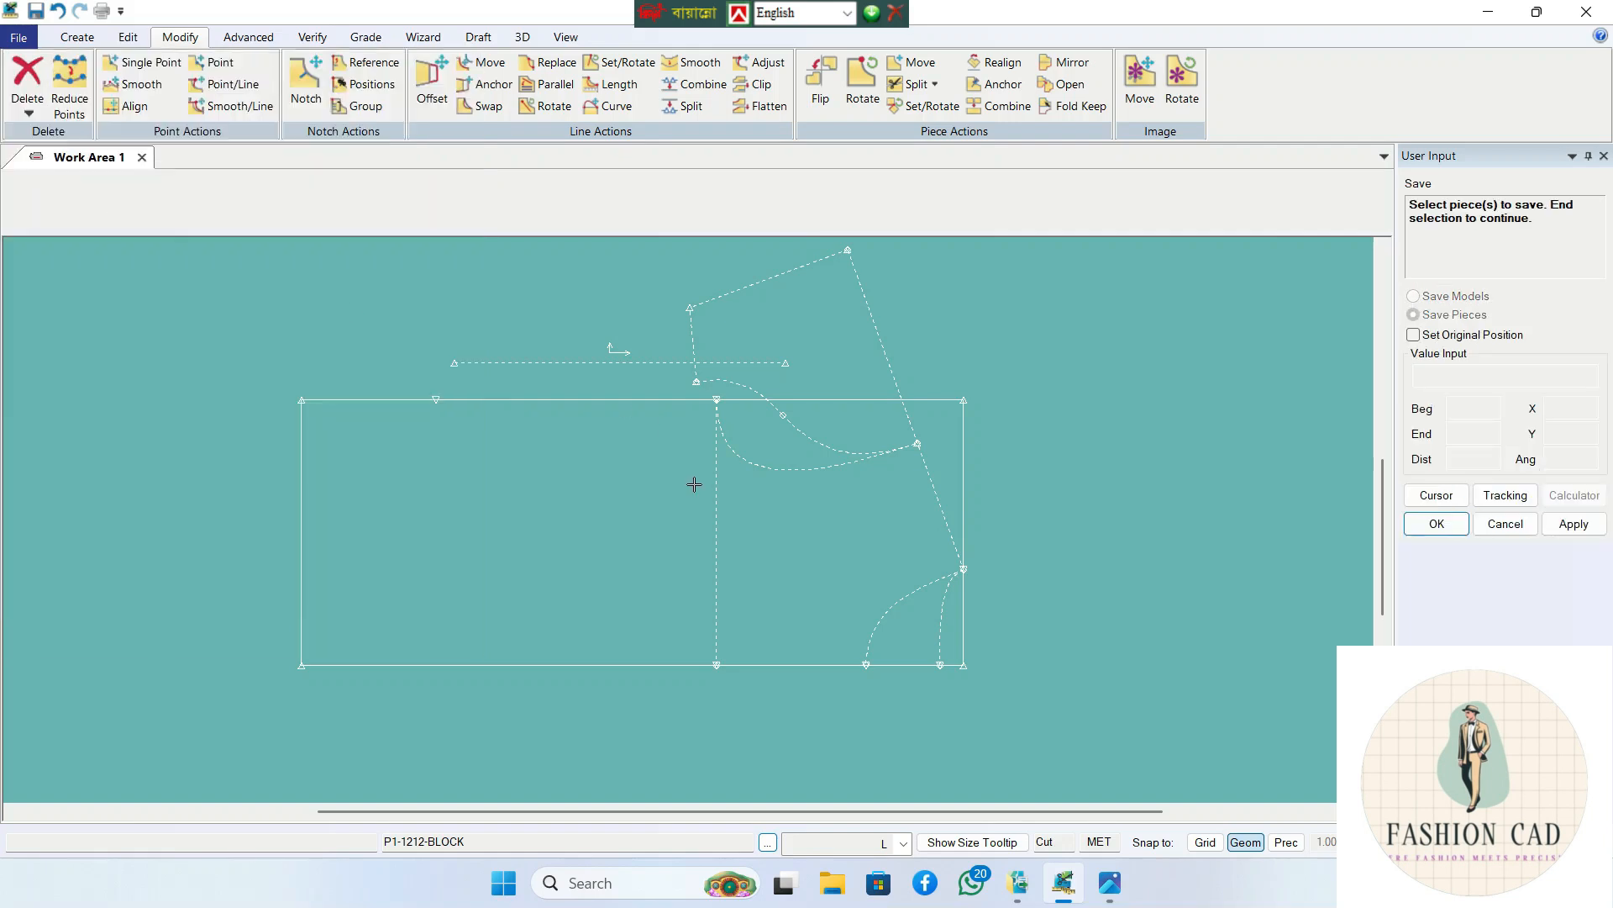
right_click(660, 470)
click(663, 474)
click(677, 499)
- Start tracing a front piece from the block, using its outer edges, deep armhole curve, slanted shoulder segment and deeper neck curve as the perimeter
scroll(667, 493, down, 3)
middle_drag(667, 491, 507, 435)
scroll(508, 436, down, 1)
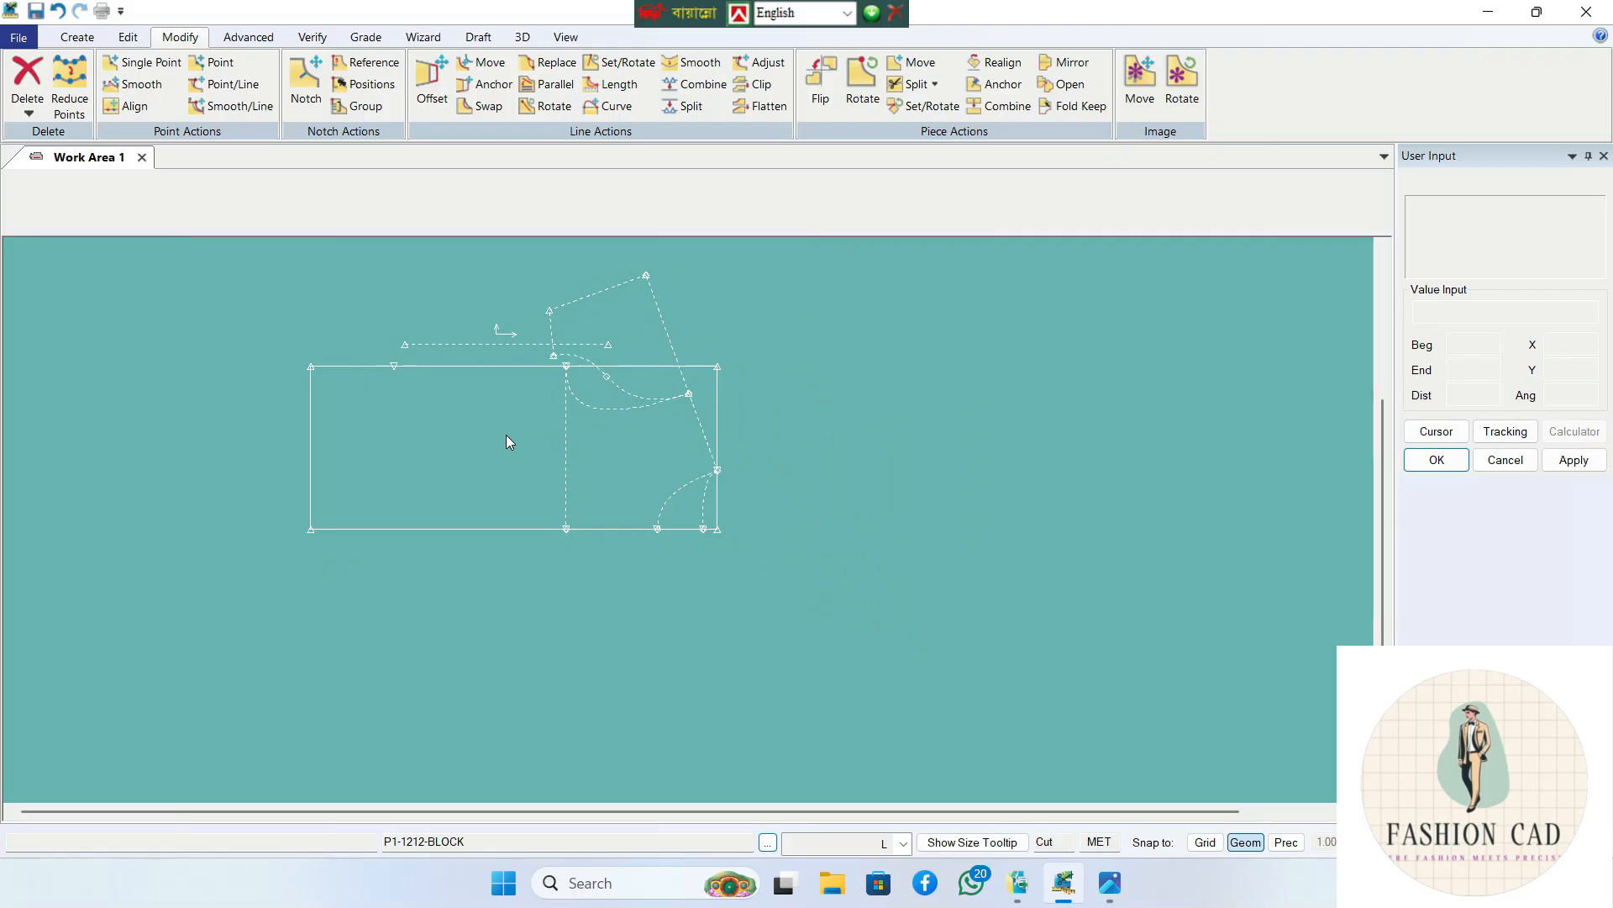
click(77, 37)
click(573, 80)
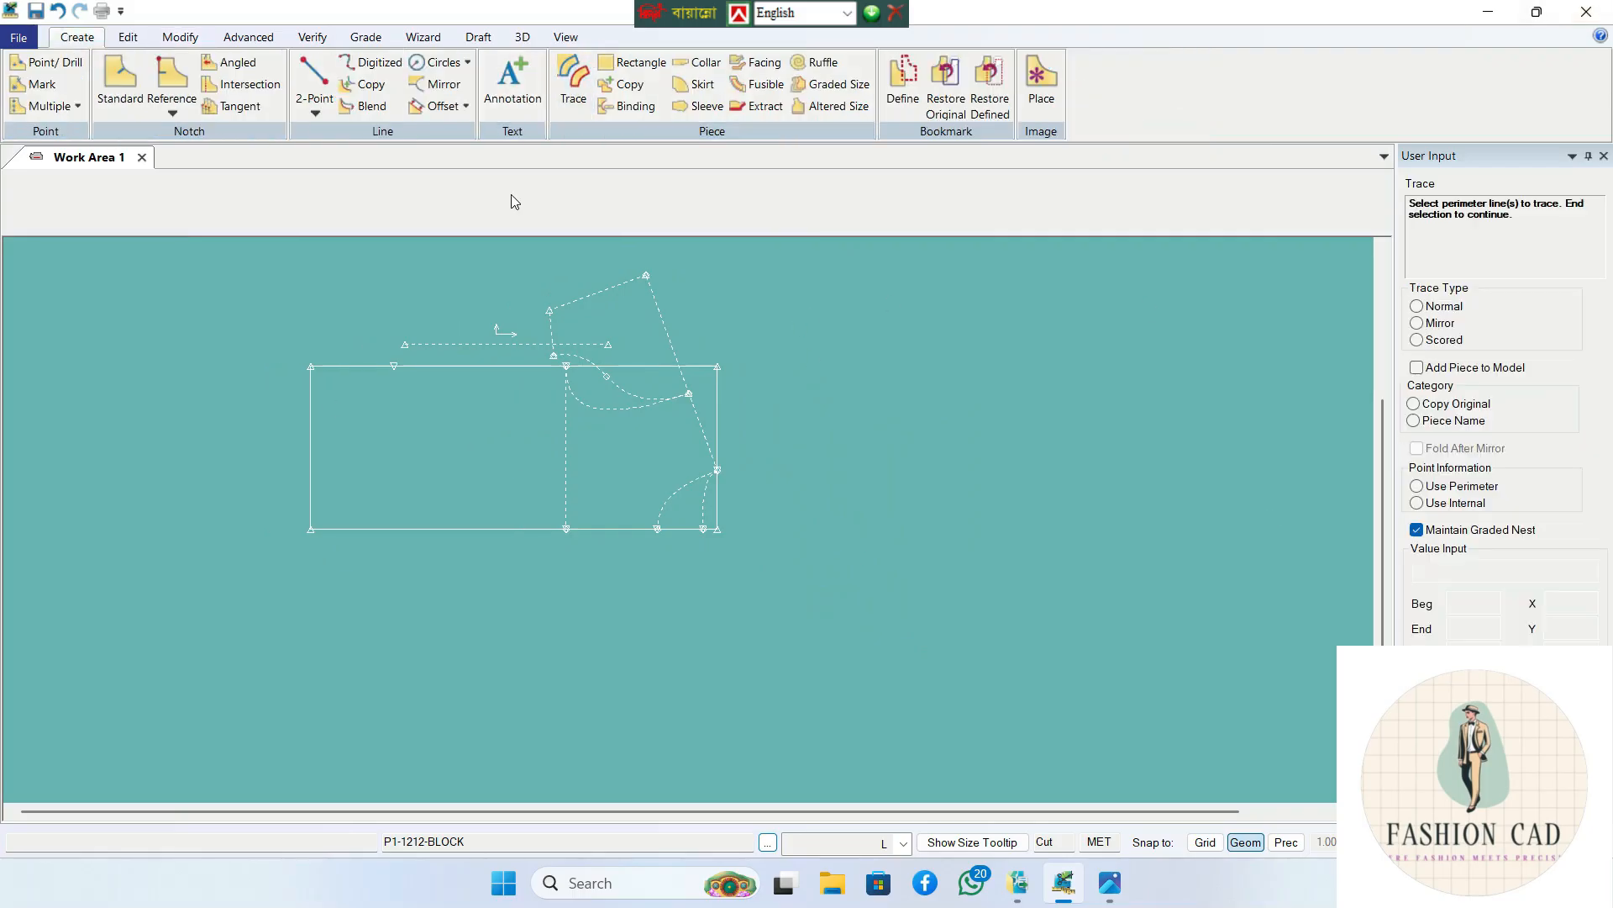
click(325, 390)
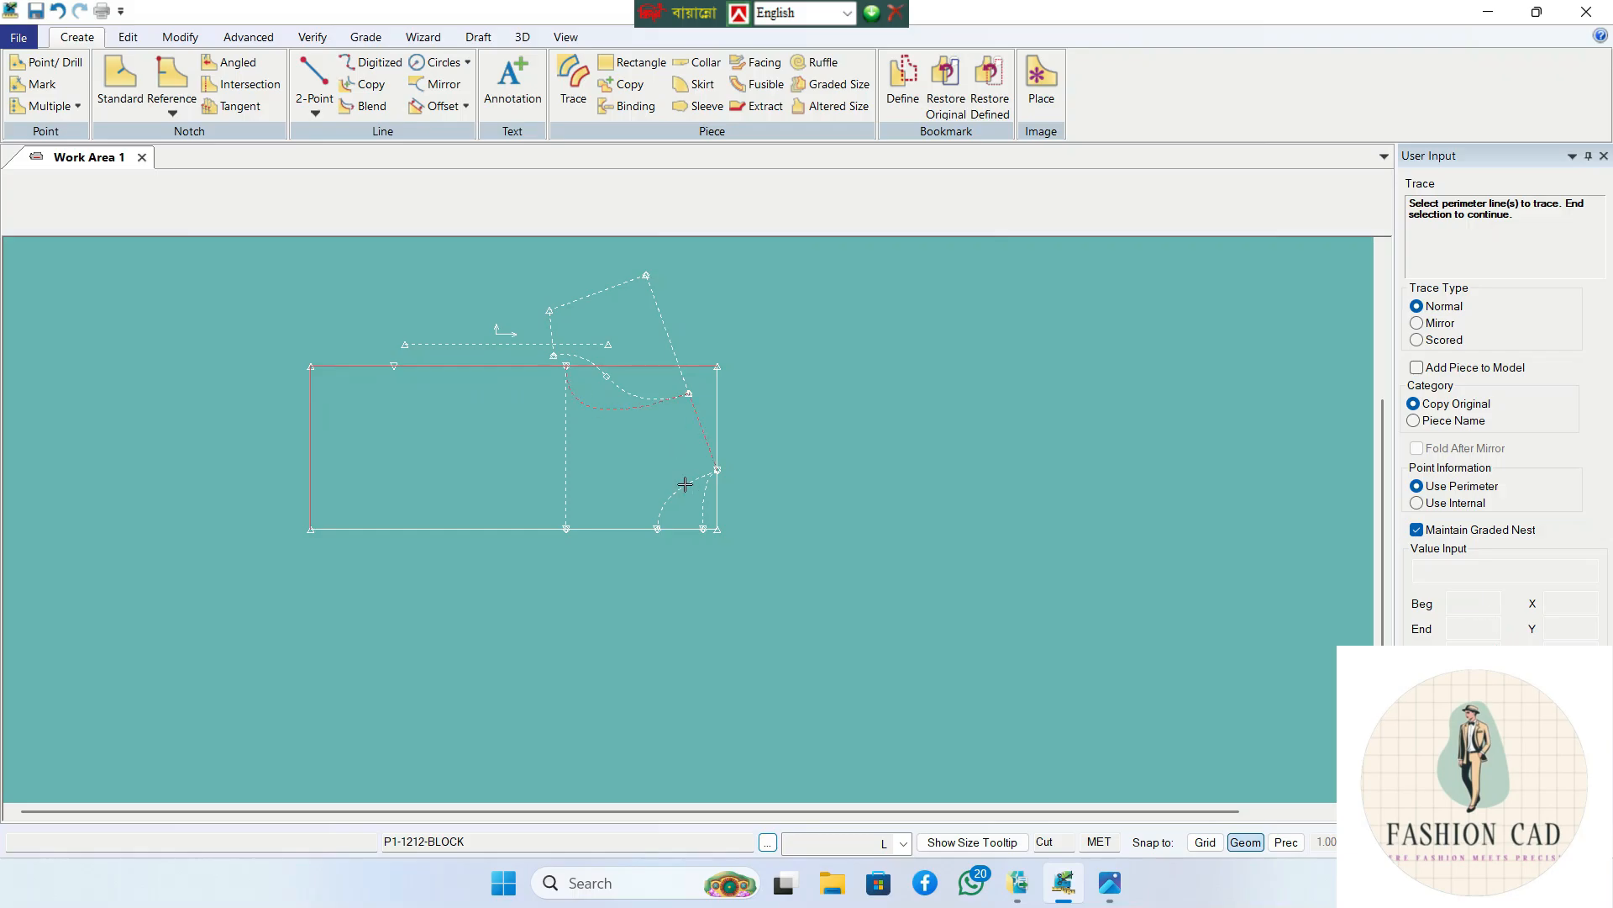
right_click(603, 492)
click(579, 483)
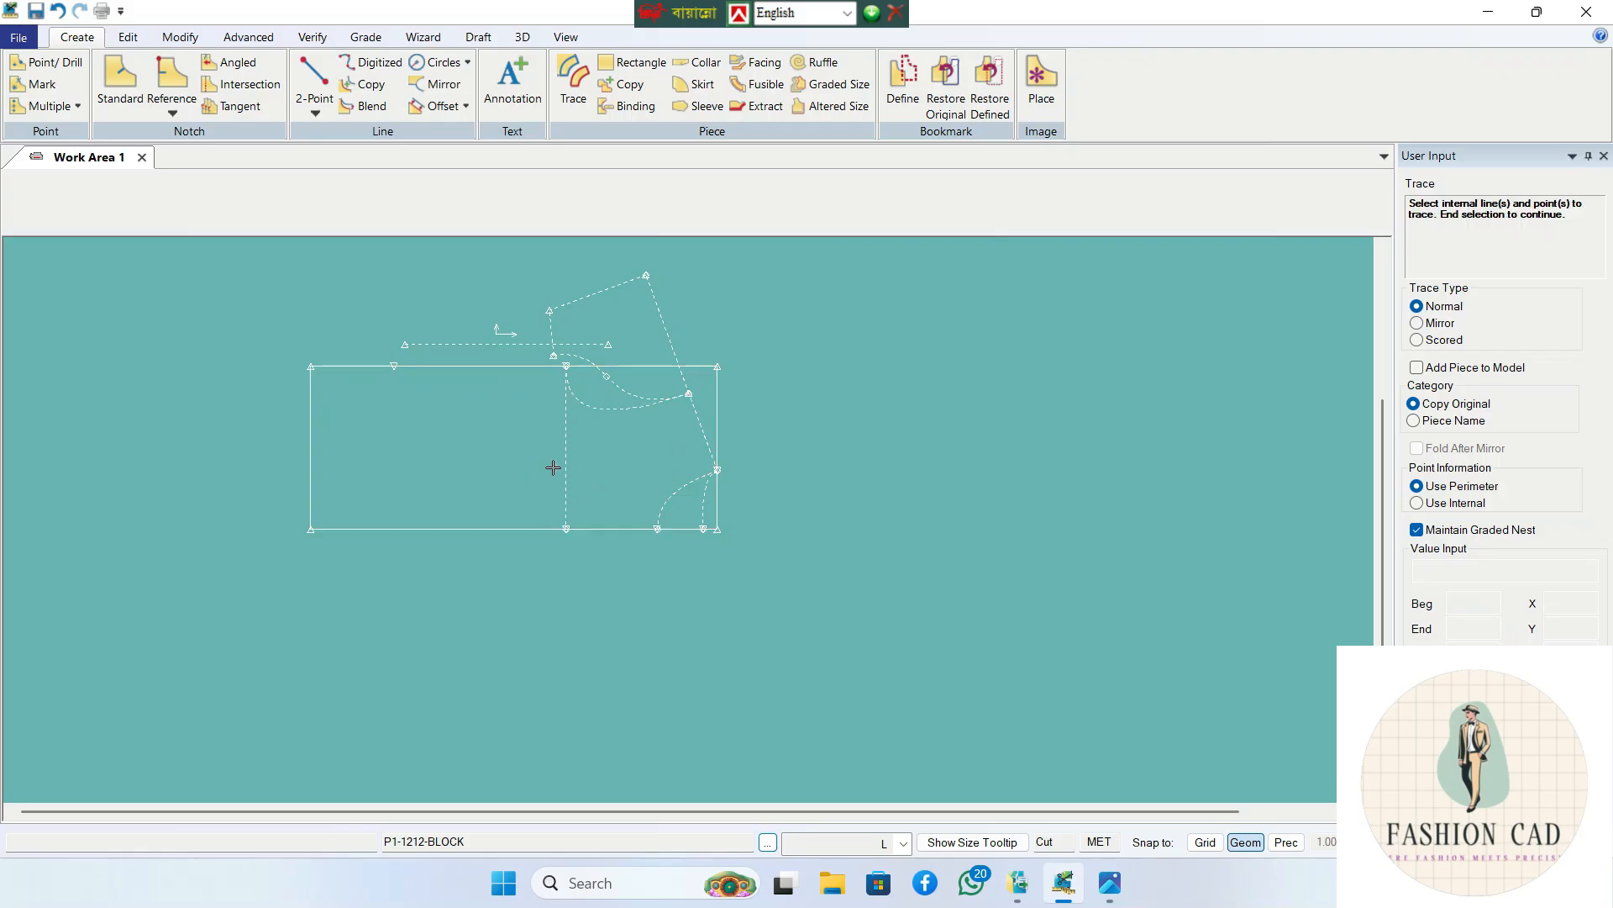
- Include the vertical chest line as an internal line in the trace and place the traced piece beside the block
click(563, 472)
right_click(475, 473)
click(475, 476)
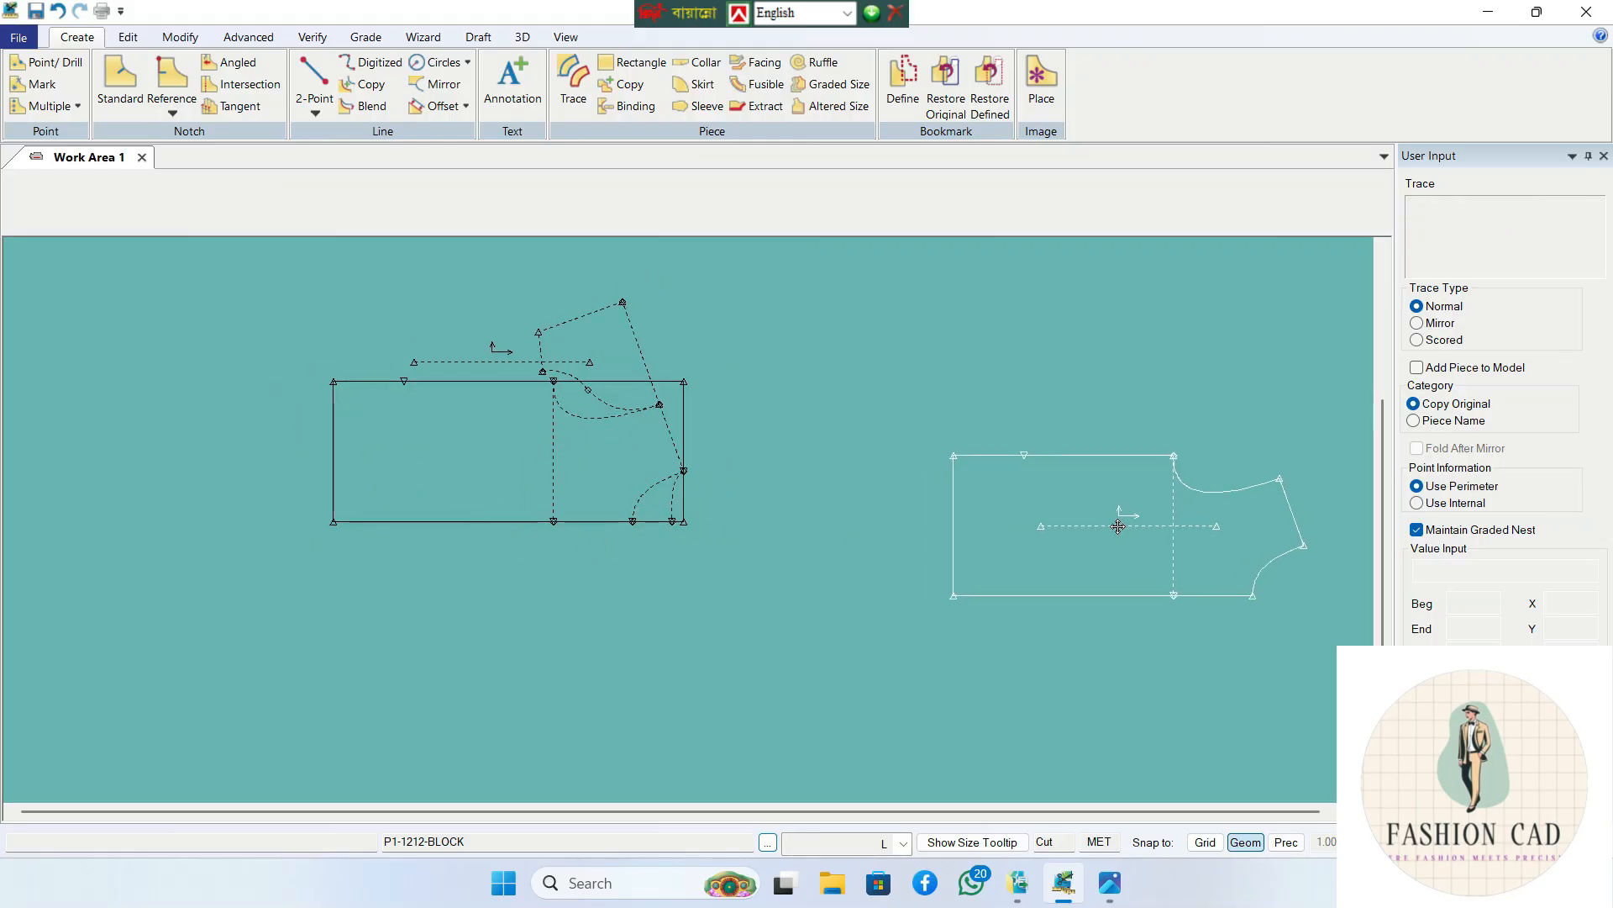
click(1101, 523)
- Name the traced piece P1-1212-FRT
click(1514, 576)
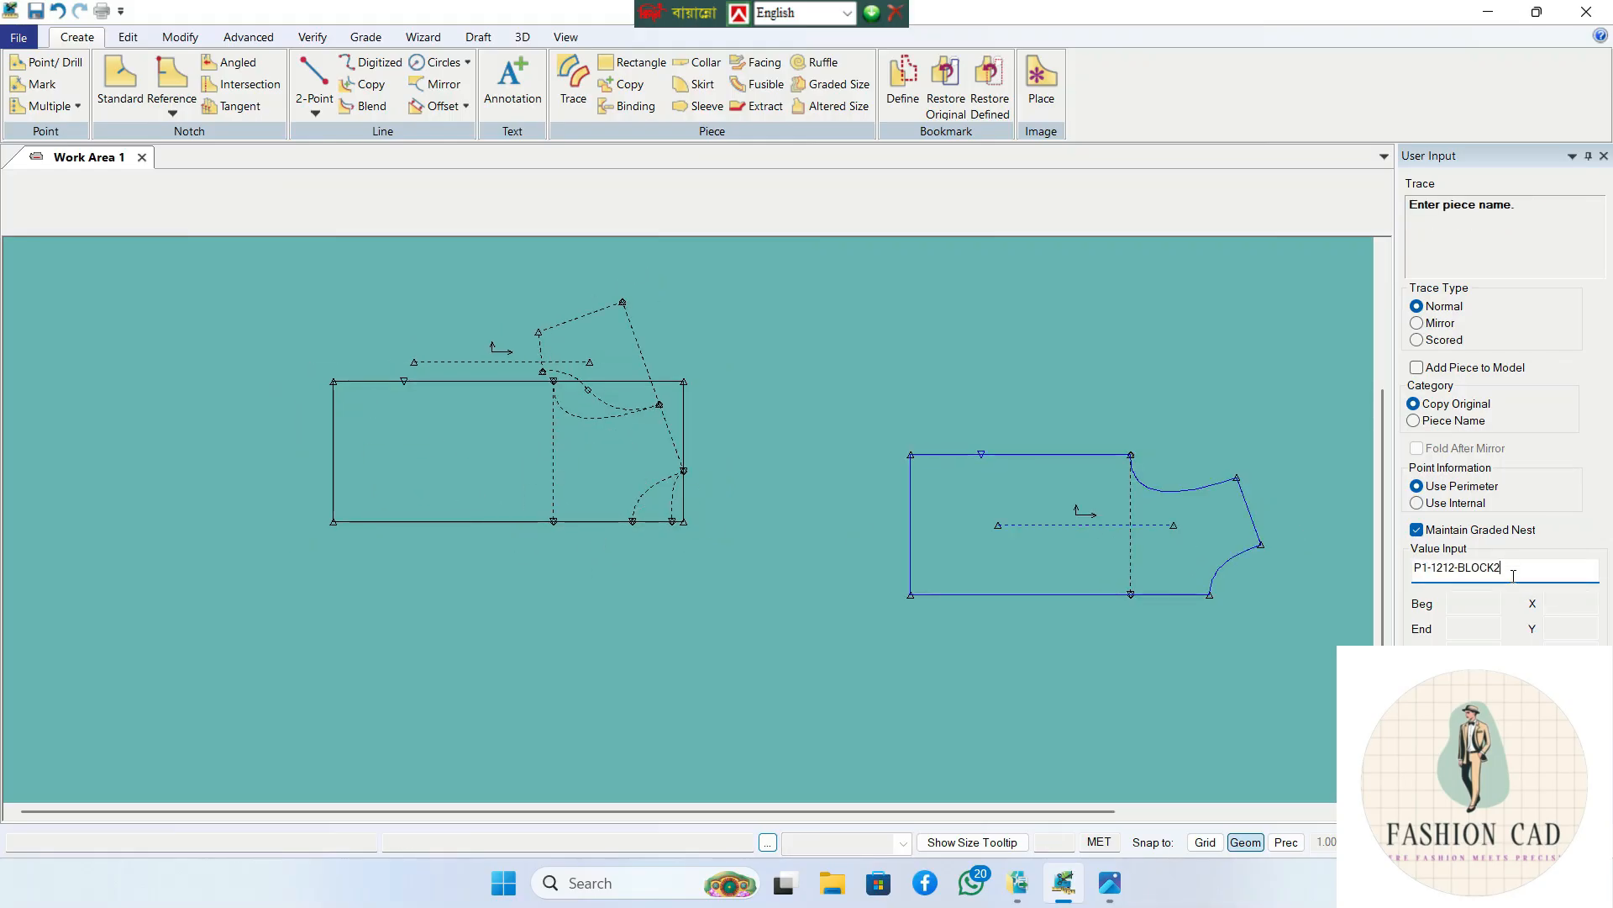
key(BackSpace)
key(BackSpace)
key(BackSpace)
key(BackSpace)
key(BackSpace)
key(BackSpace)
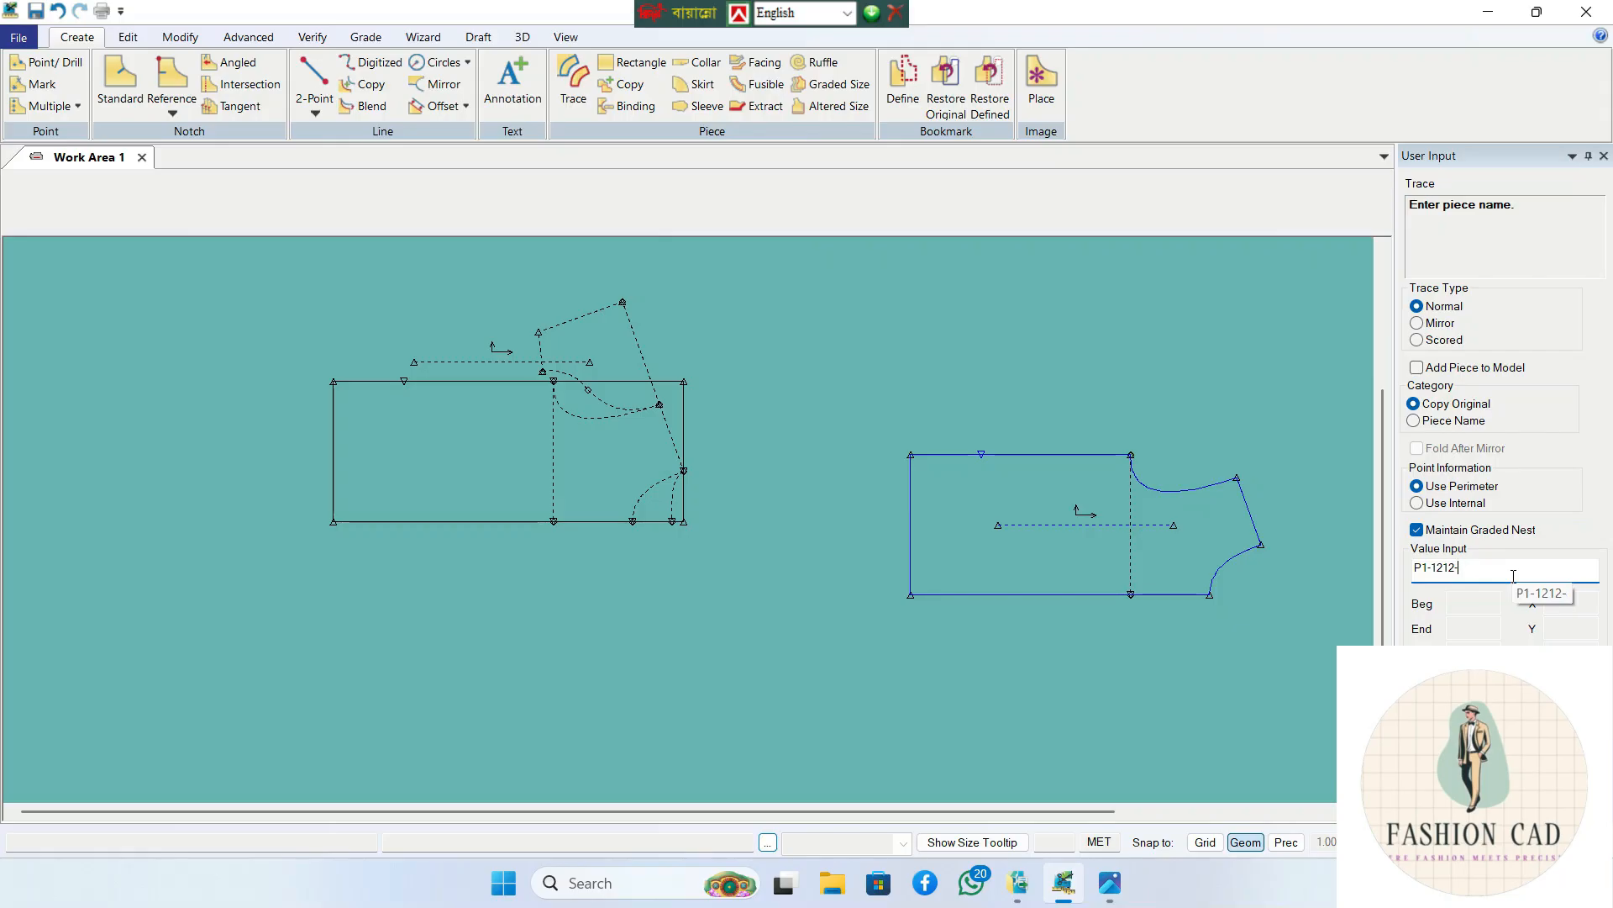
text(FRT)
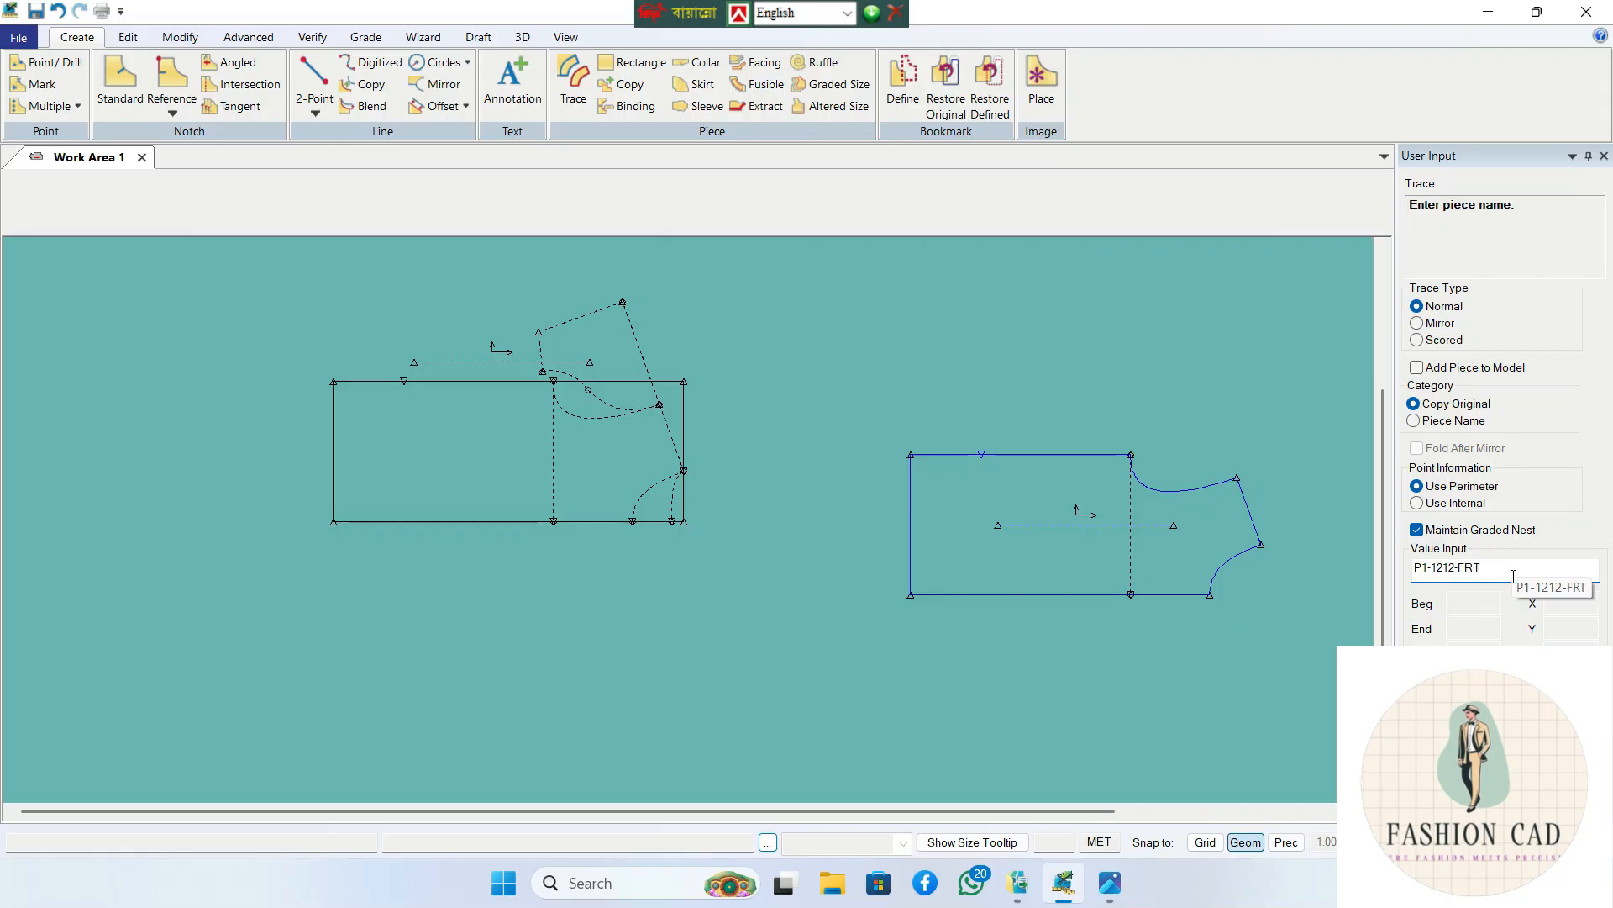
key(Return)
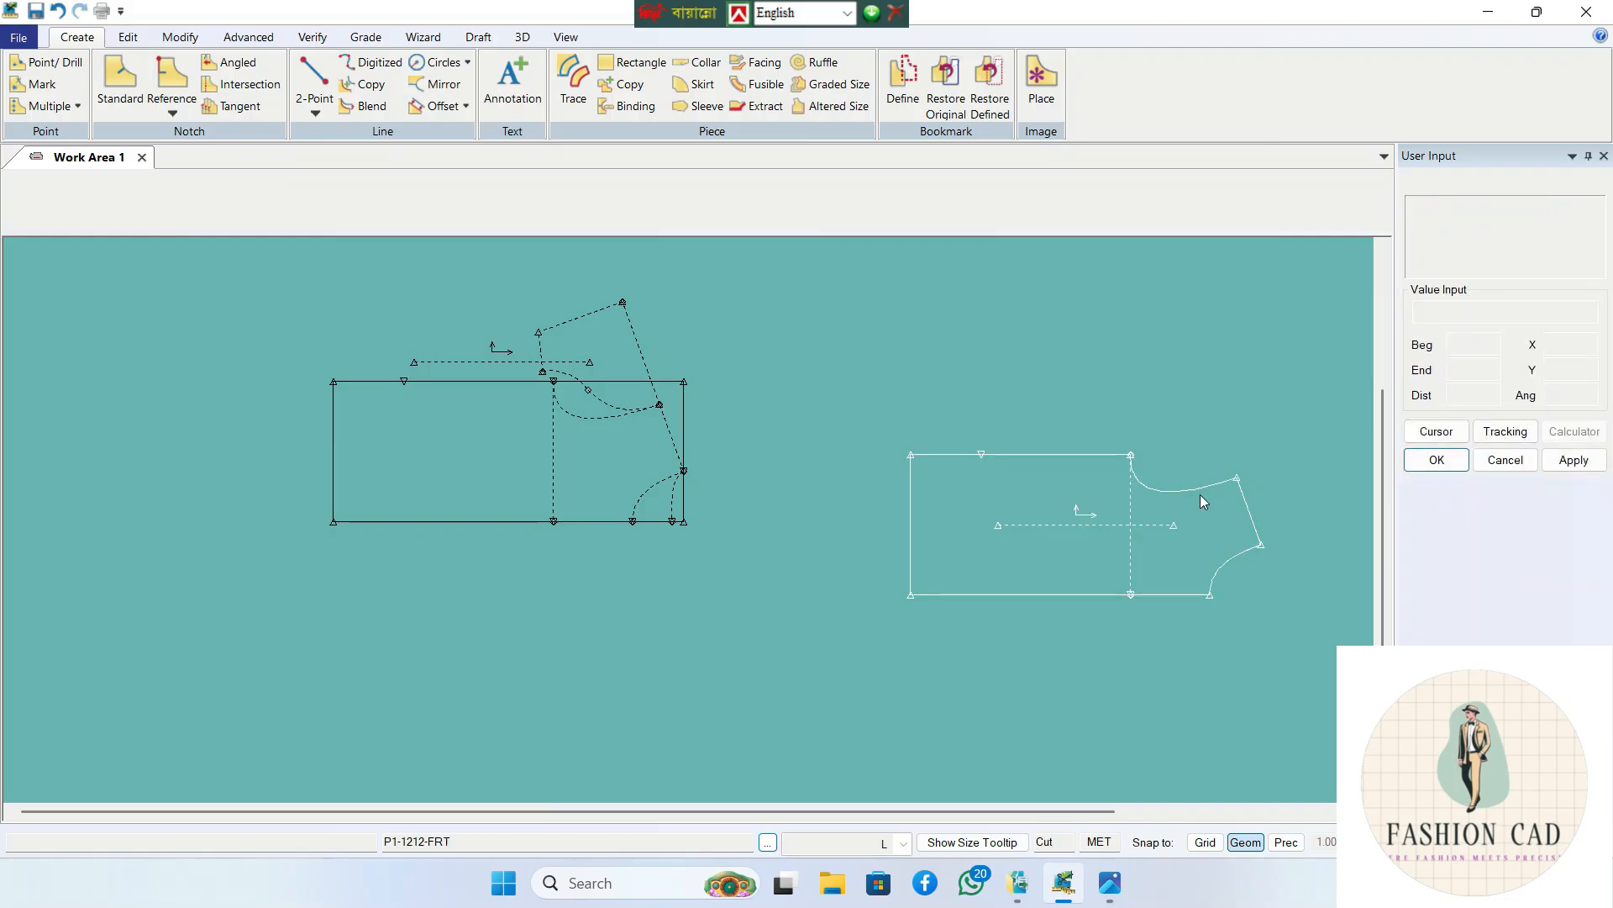
- Reposition the pieces so the front piece lies just below the block
click(601, 645)
mouse_move(553, 480)
mouse_down()
mouse_move(615, 487)
mouse_move(637, 459)
mouse_up()
drag(649, 667, 622, 610)
scroll(621, 609, up, 2)
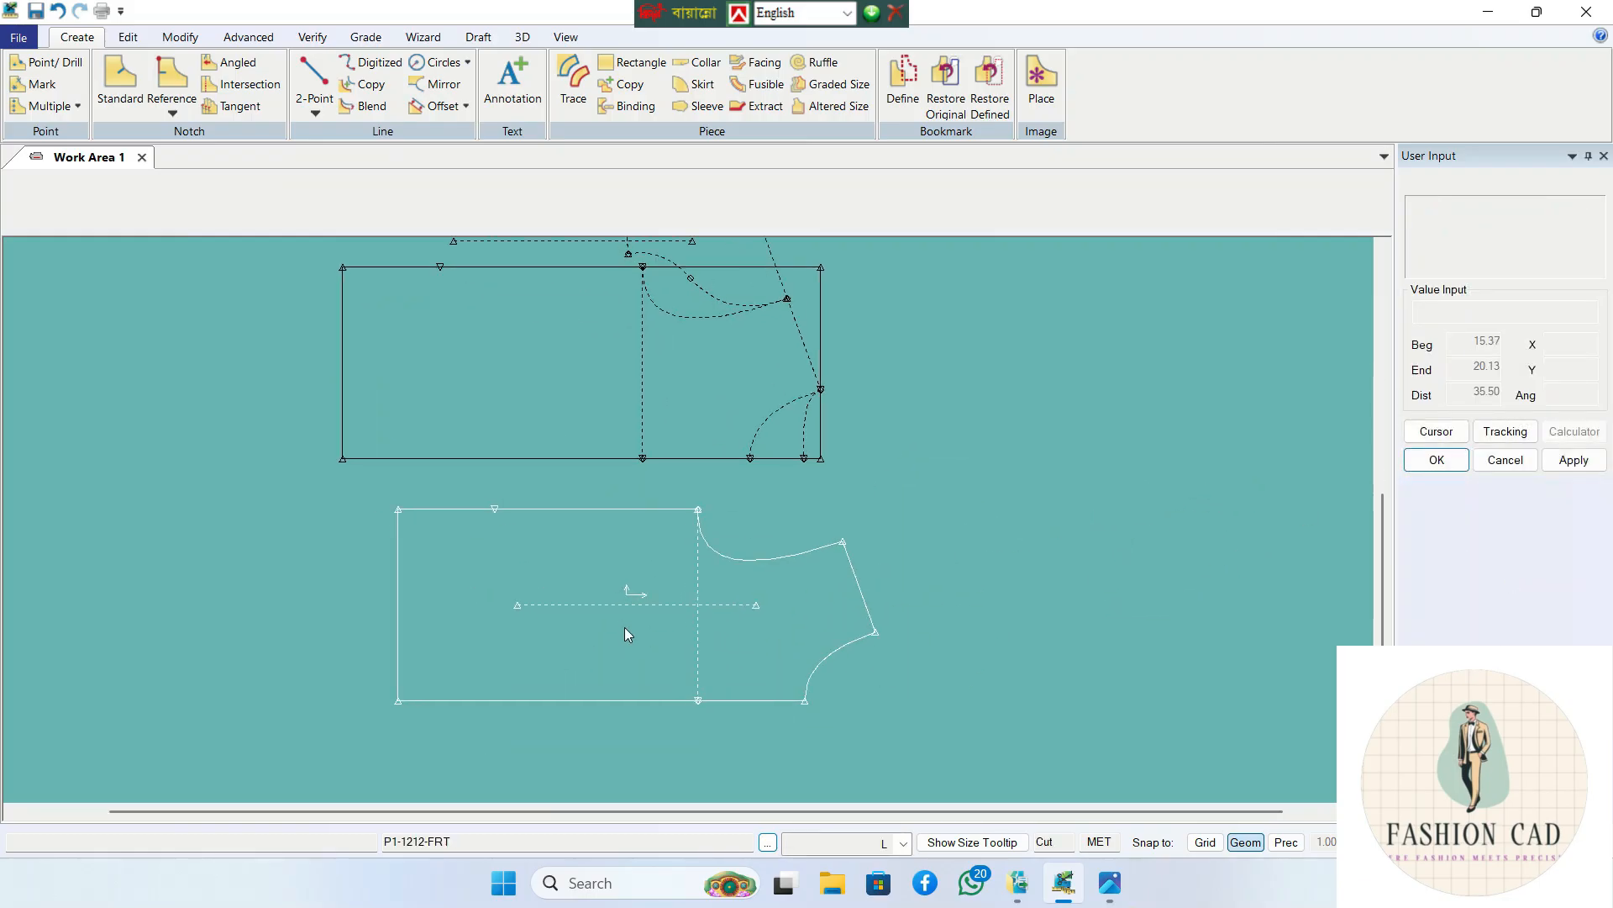
click(552, 644)
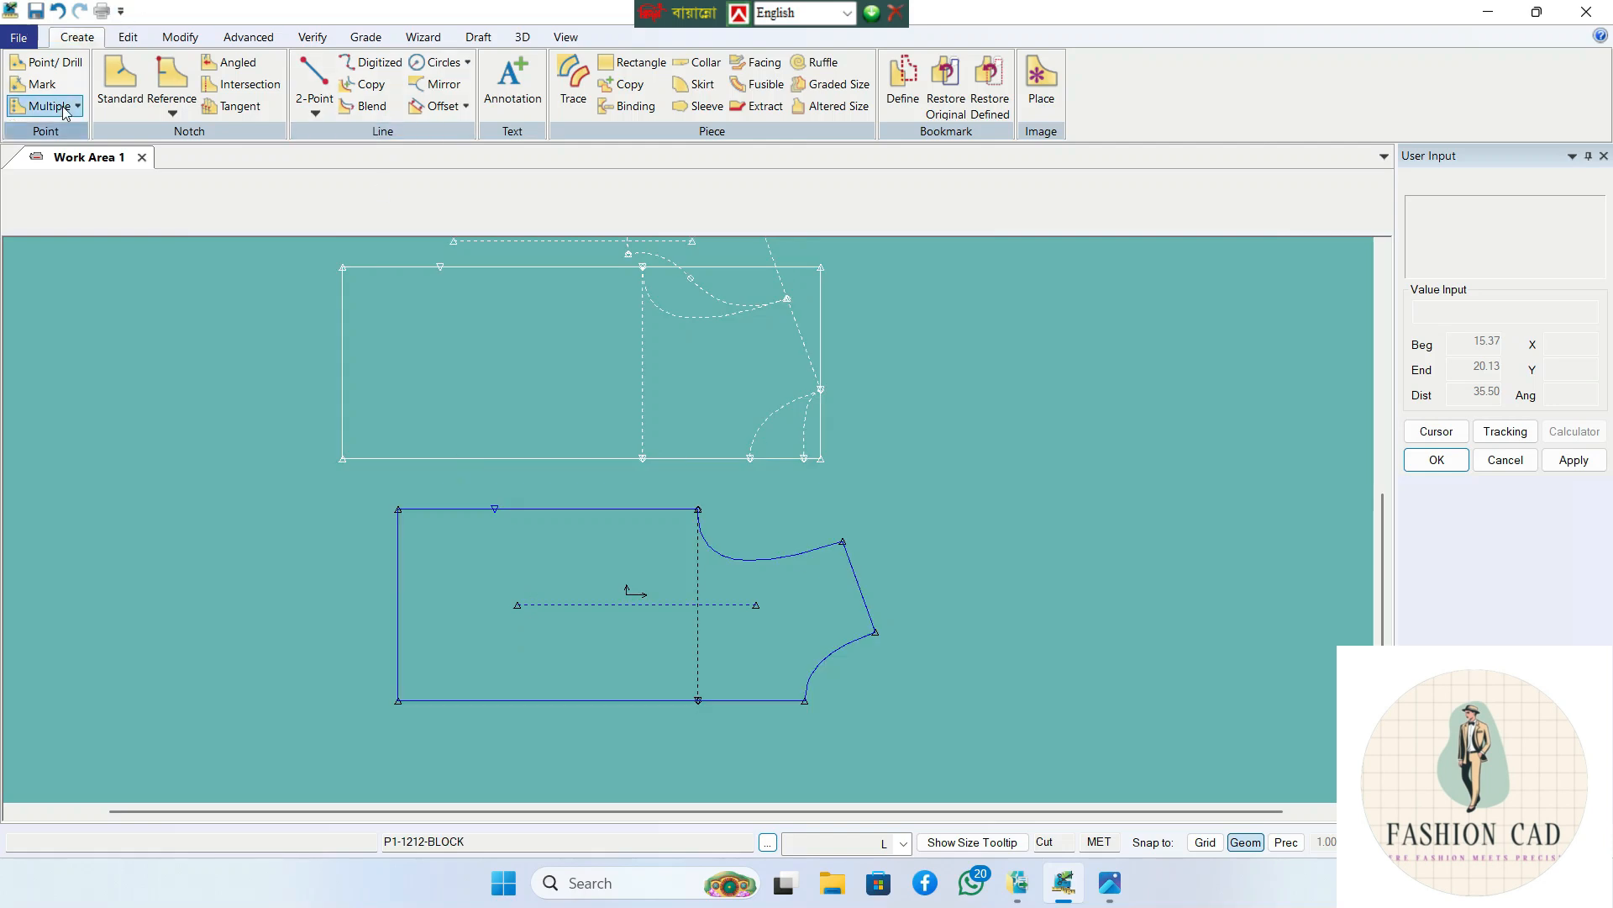
- Delete the leftover intermediate point on the front piece's upper edge
click(176, 39)
click(28, 105)
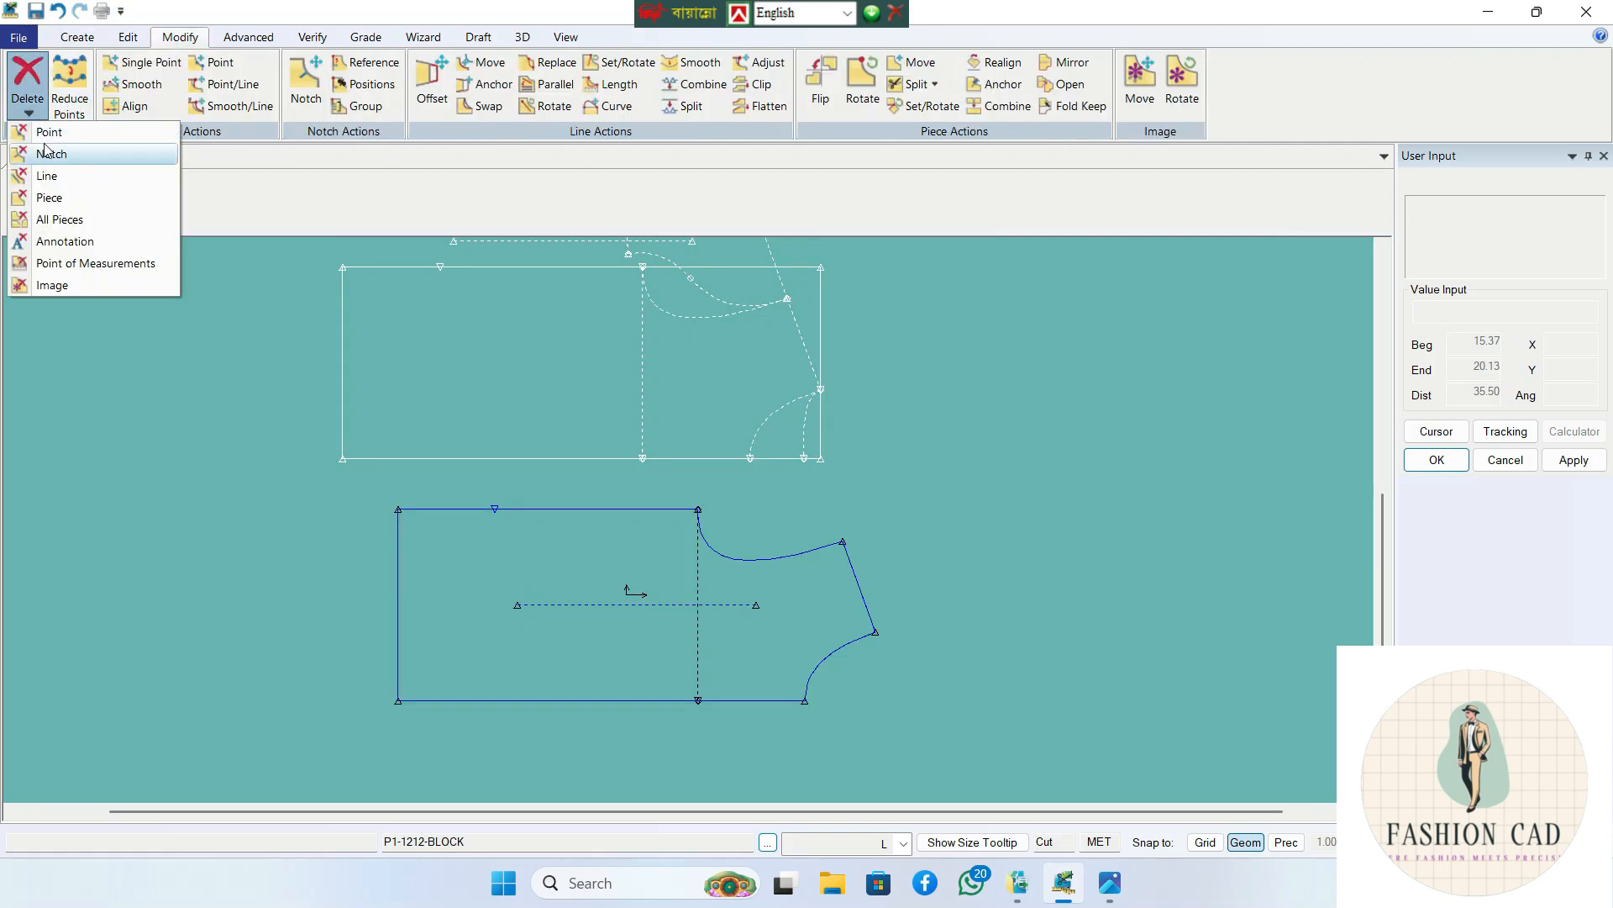
click(49, 132)
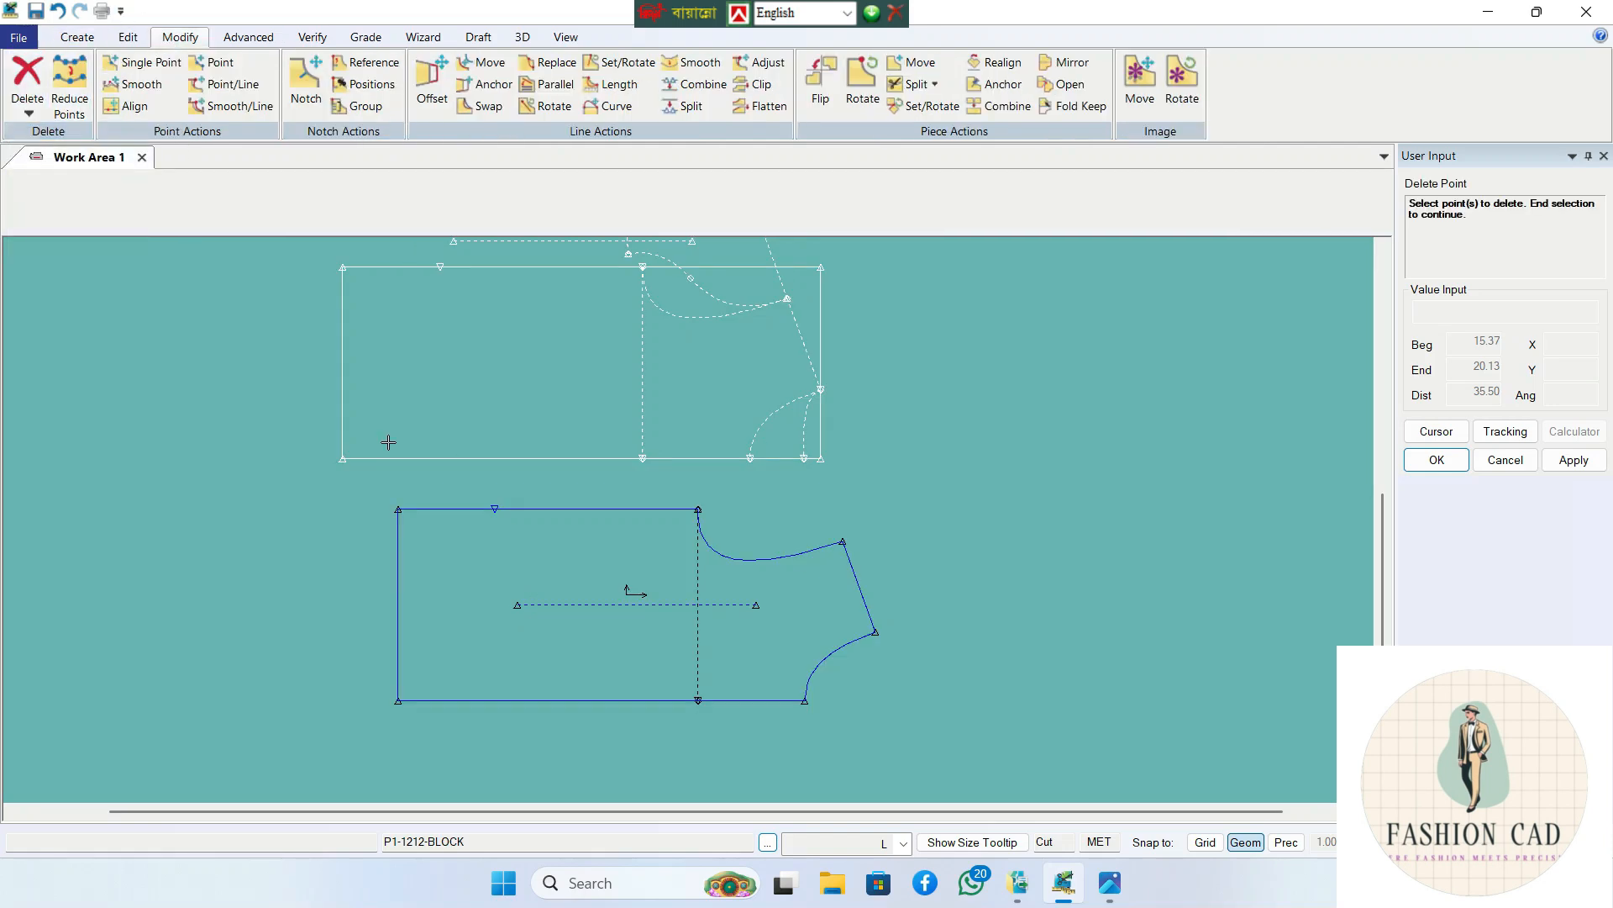
right_click(516, 497)
click(516, 499)
click(492, 686)
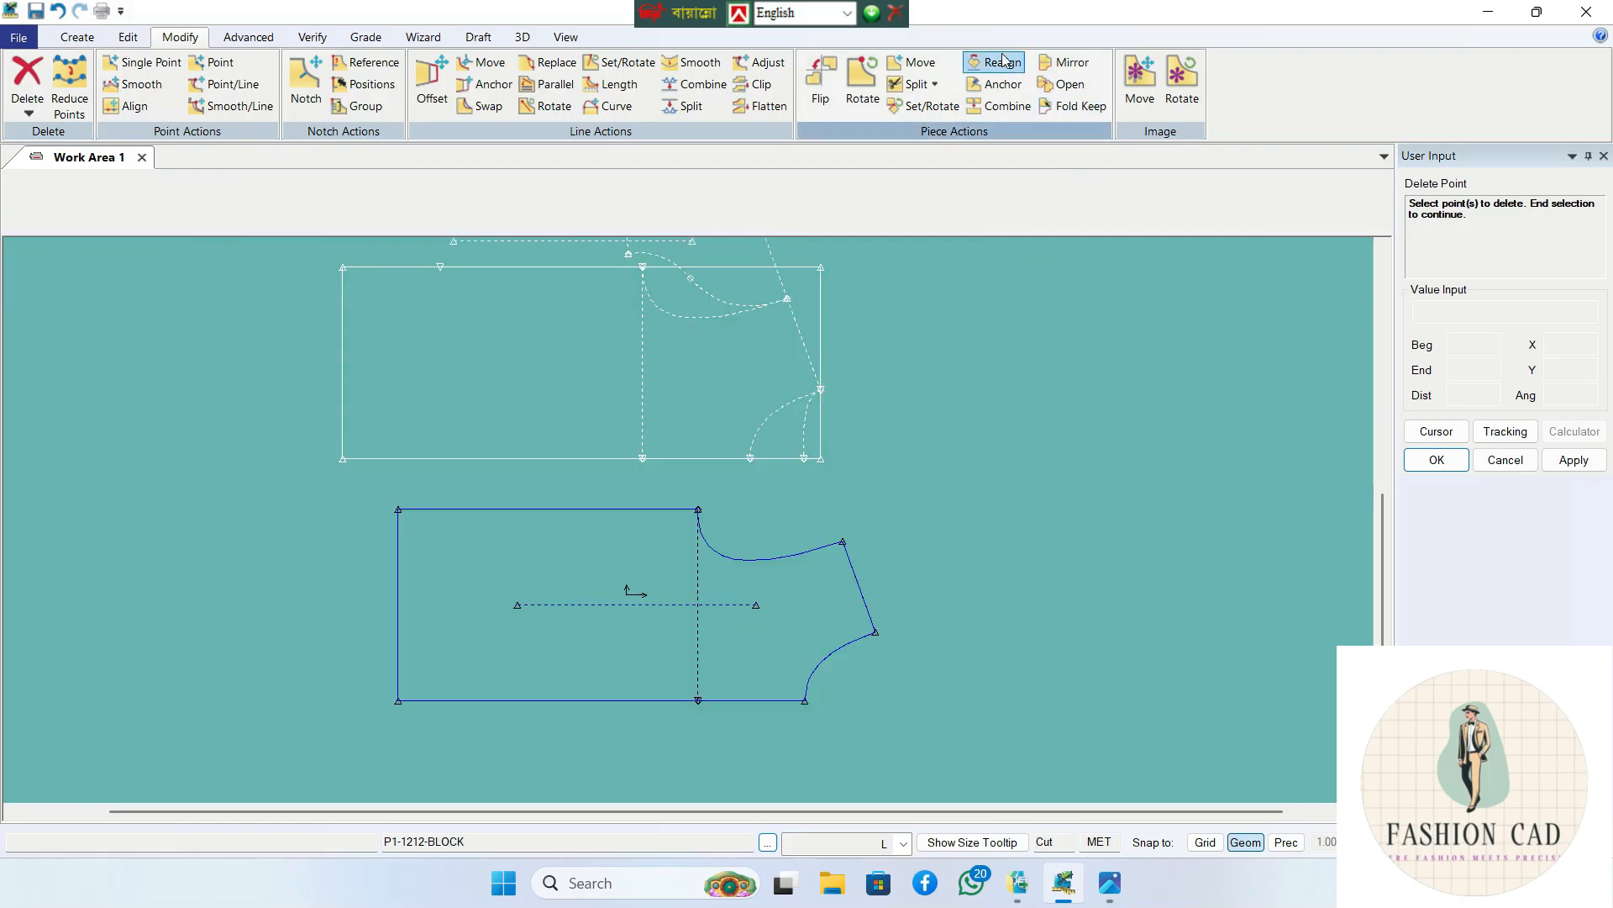
- Mirror the front piece about its long lower edge with Fold after Mirror enabled, and leave the command
click(1072, 62)
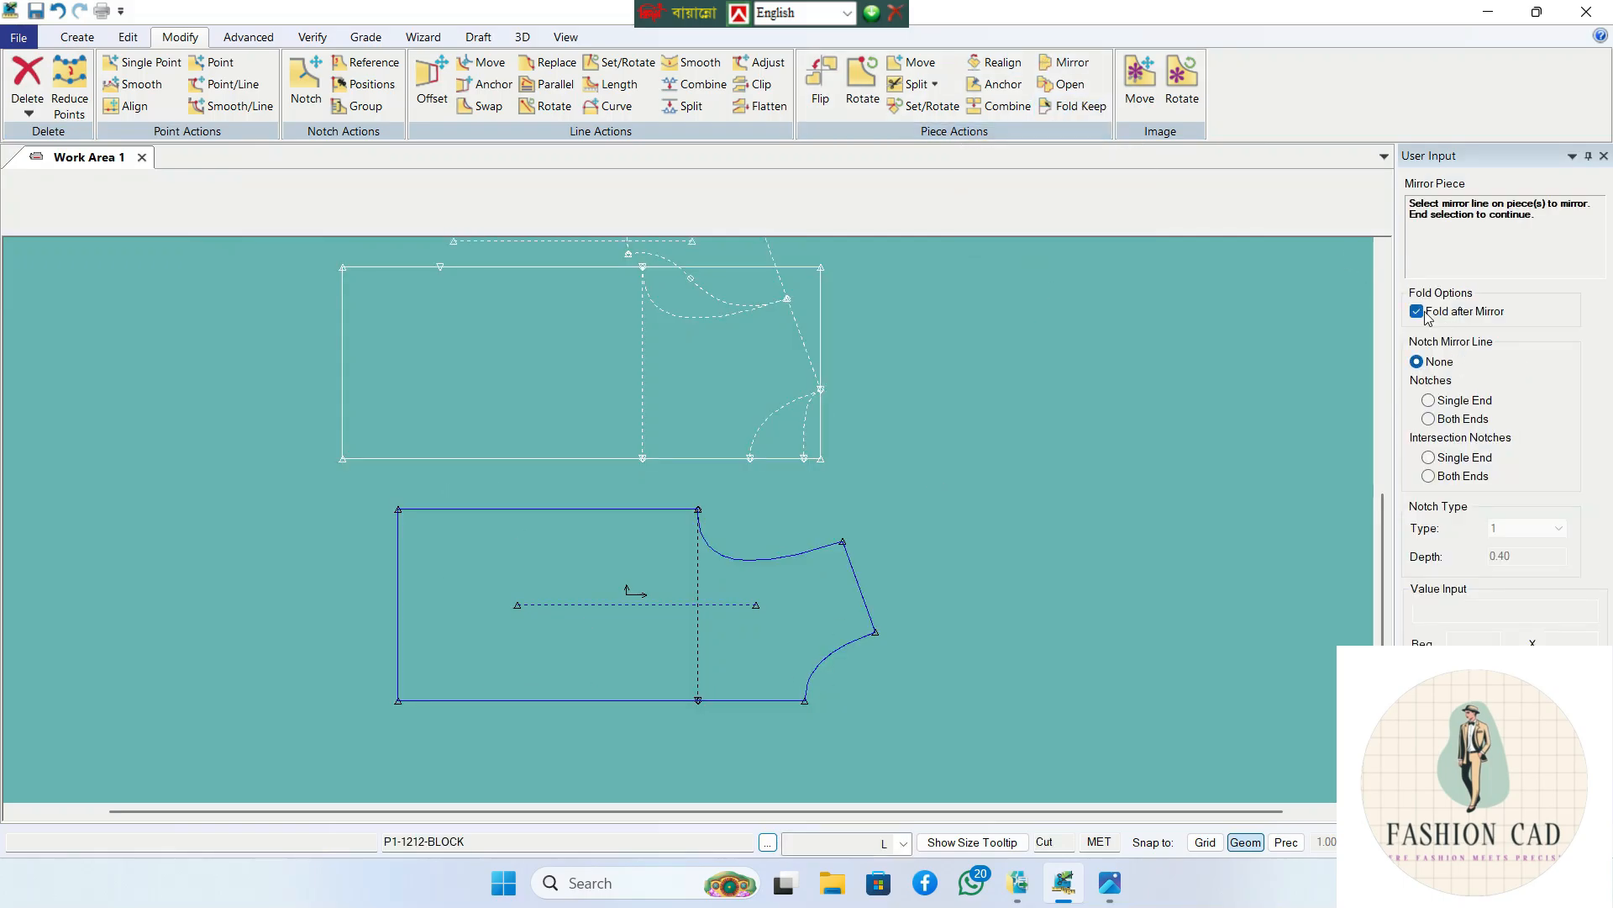
click(753, 700)
right_click(752, 683)
click(752, 679)
scroll(750, 677, down, 2)
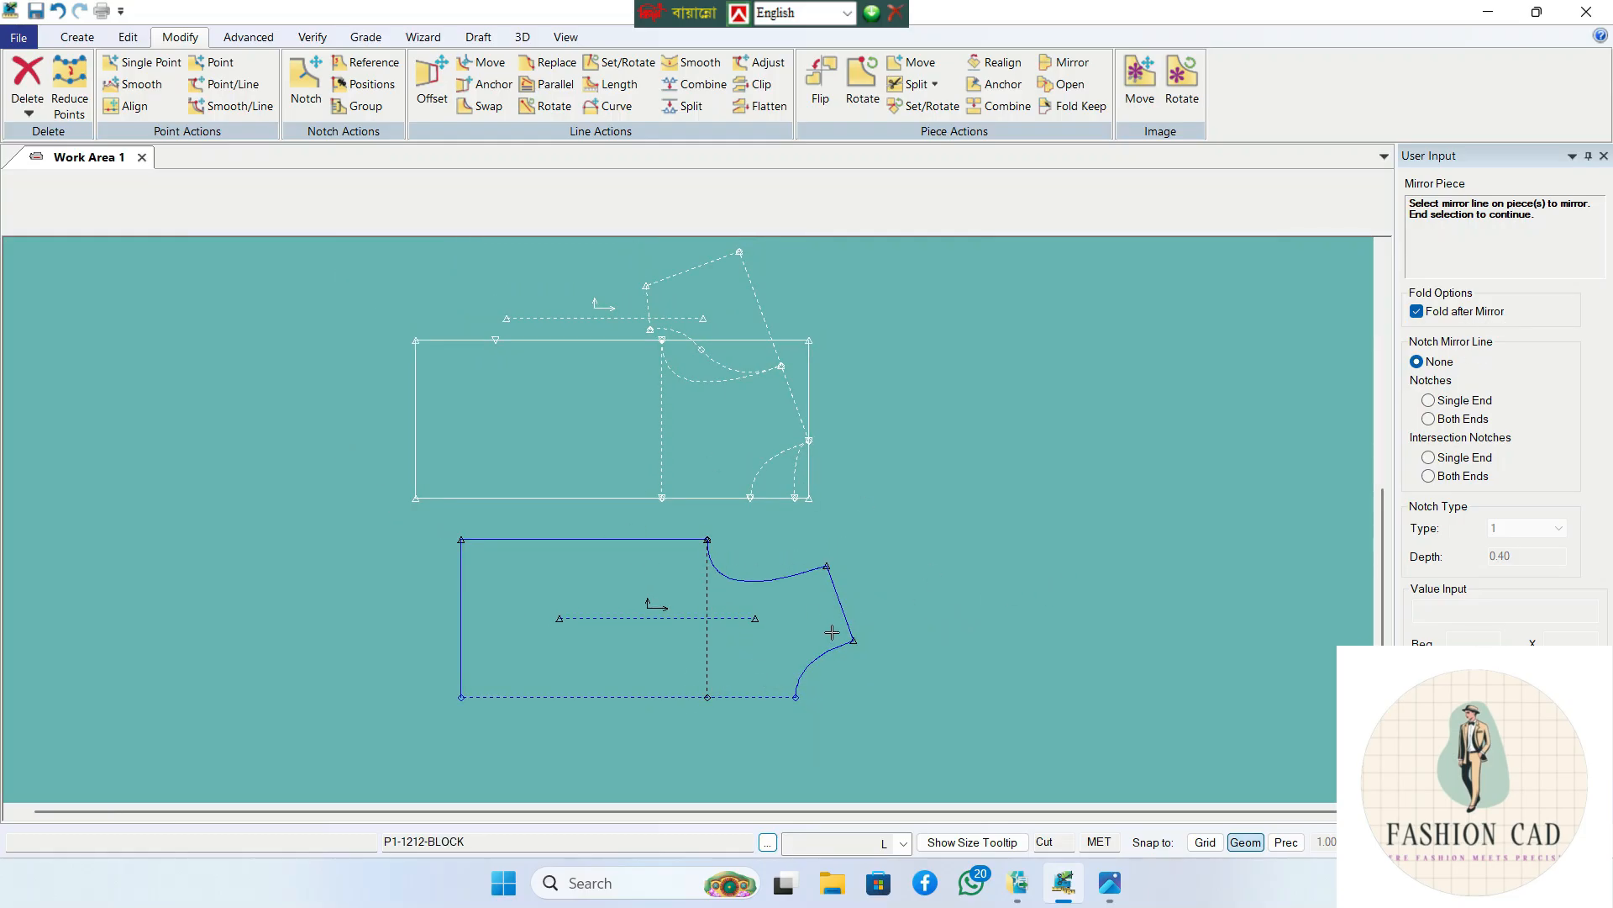
scroll(831, 632, down, 1)
right_click(937, 546)
click(941, 549)
- Move the folded front piece to one side and the block to the other to separate them
drag(638, 624, 342, 619)
drag(681, 490, 790, 497)
drag(538, 624, 536, 574)
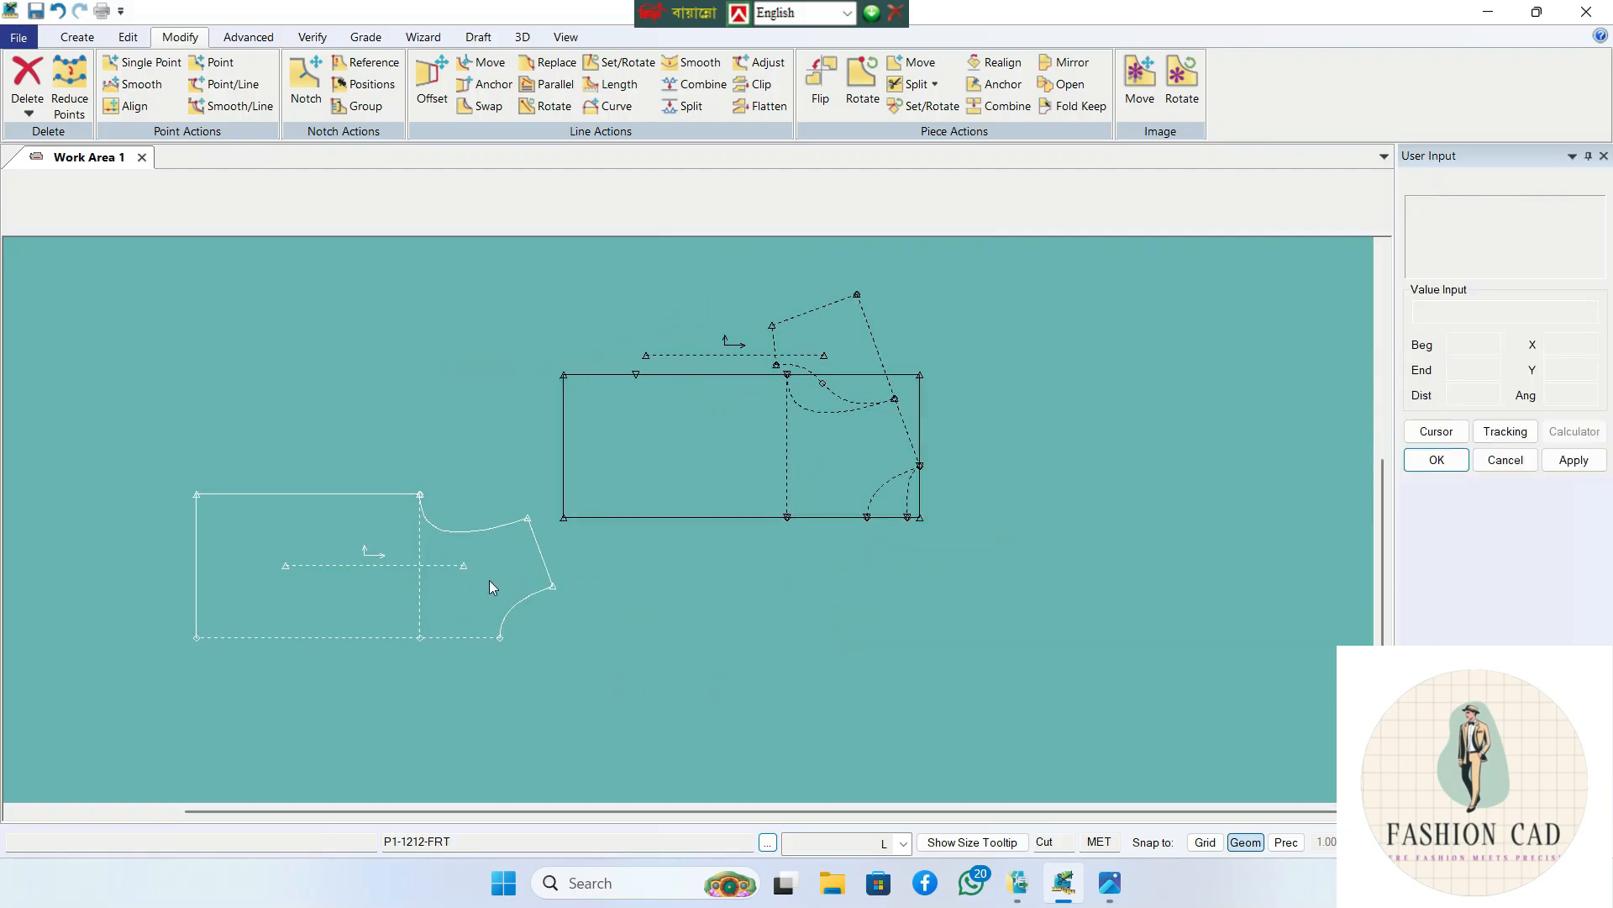
- Start tracing a back piece from the block, using its outer edges, deep armhole curve, slanted shoulder segment and shallow neck curve as the perimeter
click(87, 40)
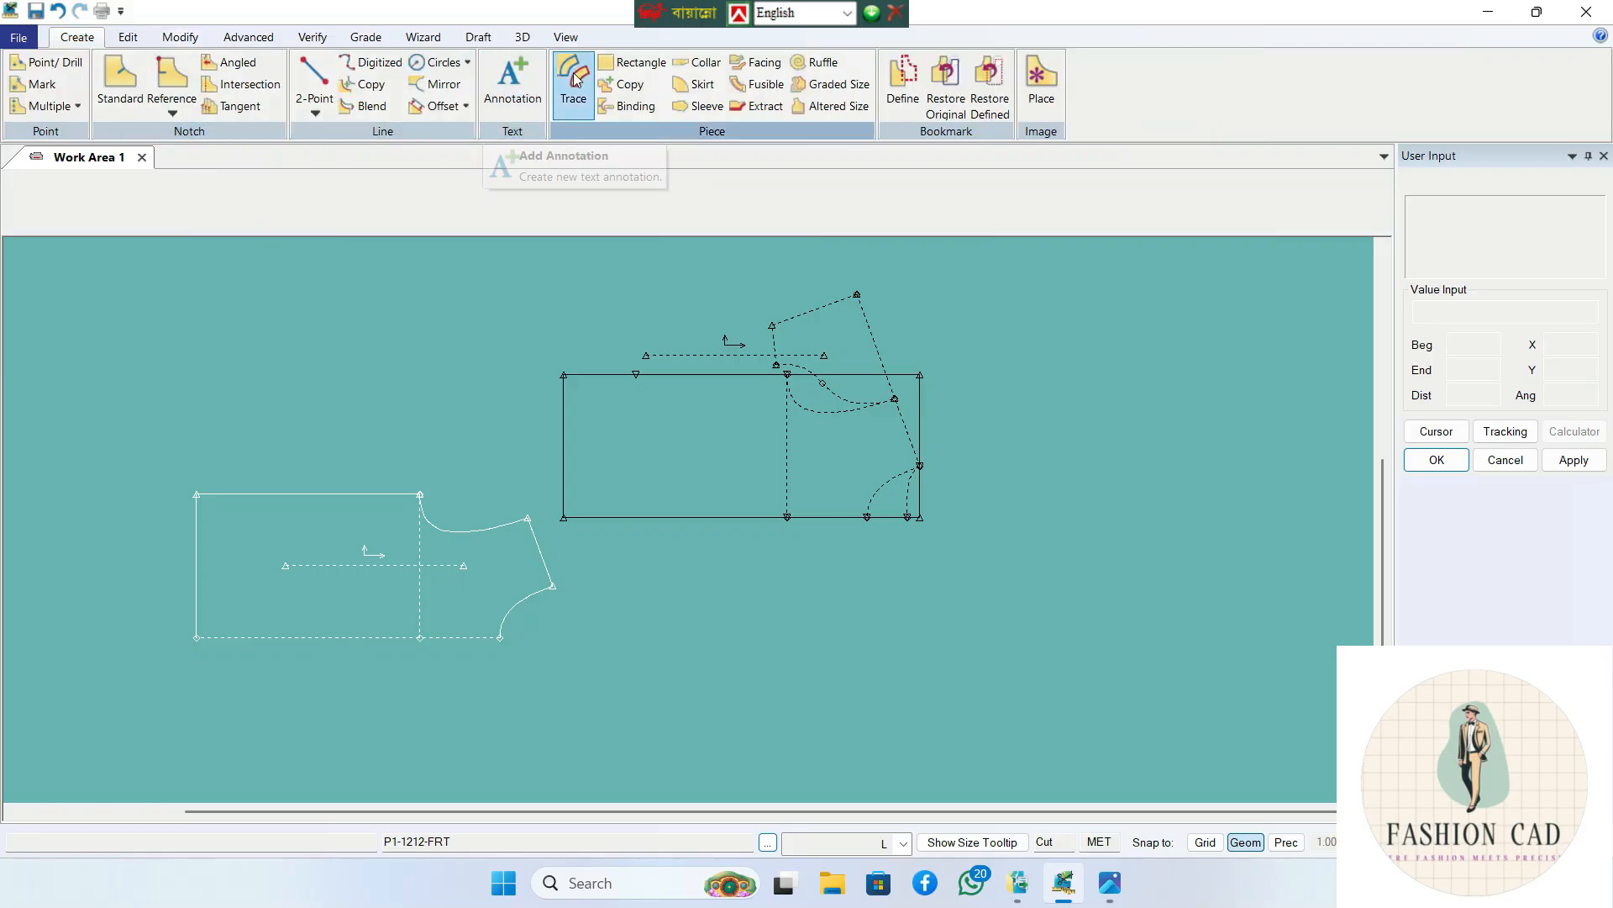
click(573, 83)
scroll(579, 391, up, 1)
click(598, 368)
click(876, 414)
scroll(929, 450, up, 1)
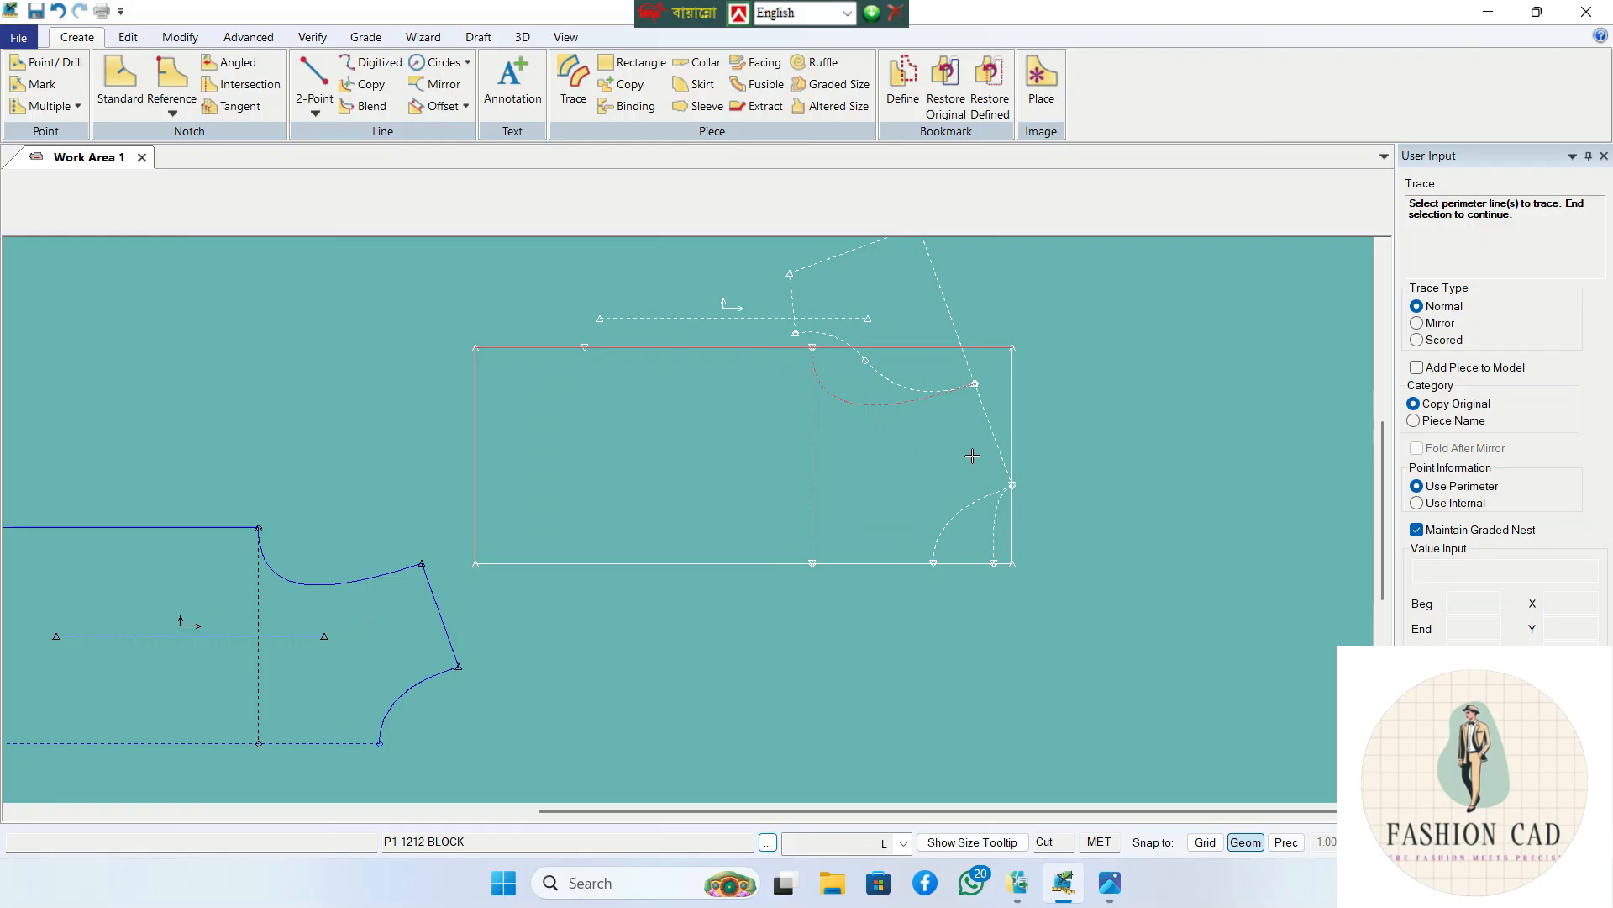
click(991, 439)
click(995, 531)
click(959, 566)
right_click(861, 473)
click(860, 473)
- Finish the back trace without internal lines and place the traced piece below the block
scroll(857, 464, down, 1)
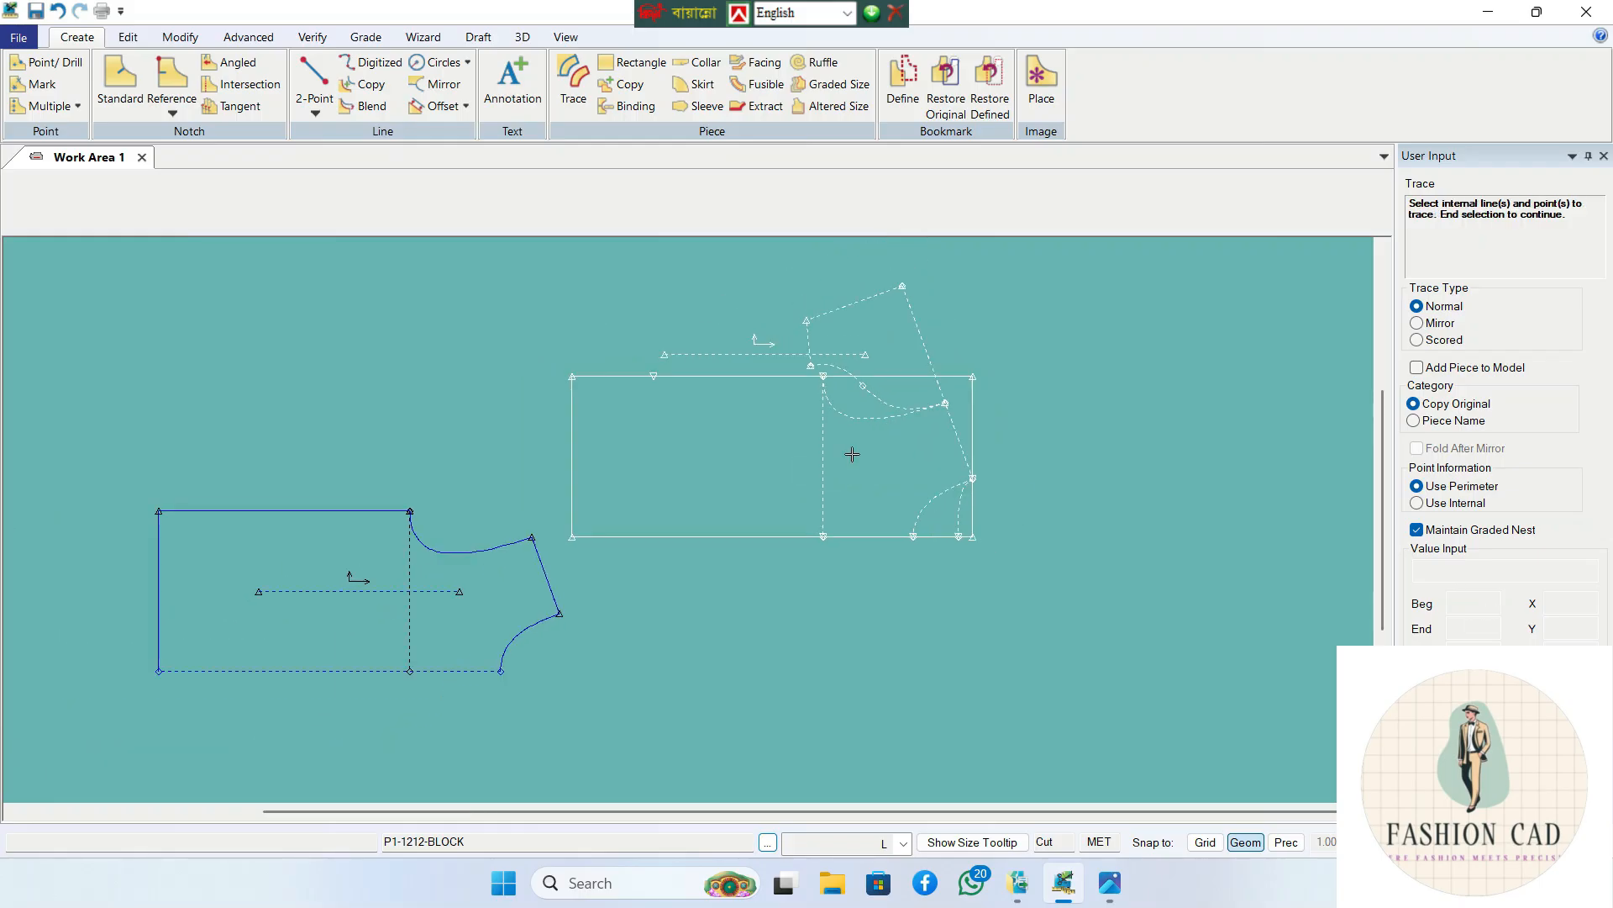
right_click(855, 460)
click(843, 460)
scroll(843, 464, down, 1)
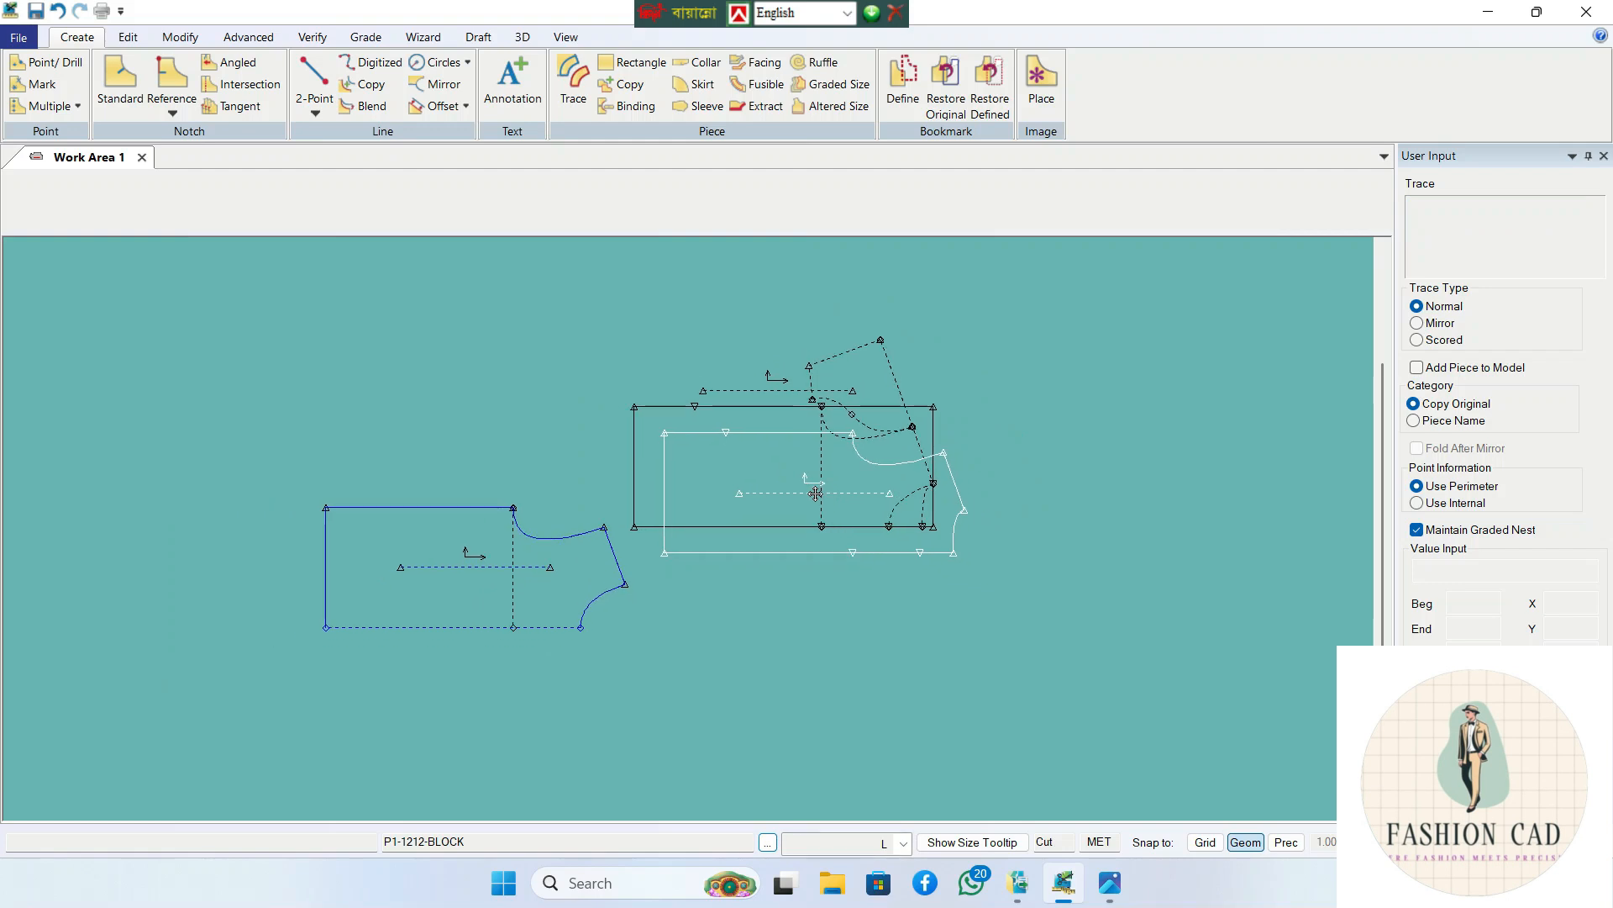
click(852, 664)
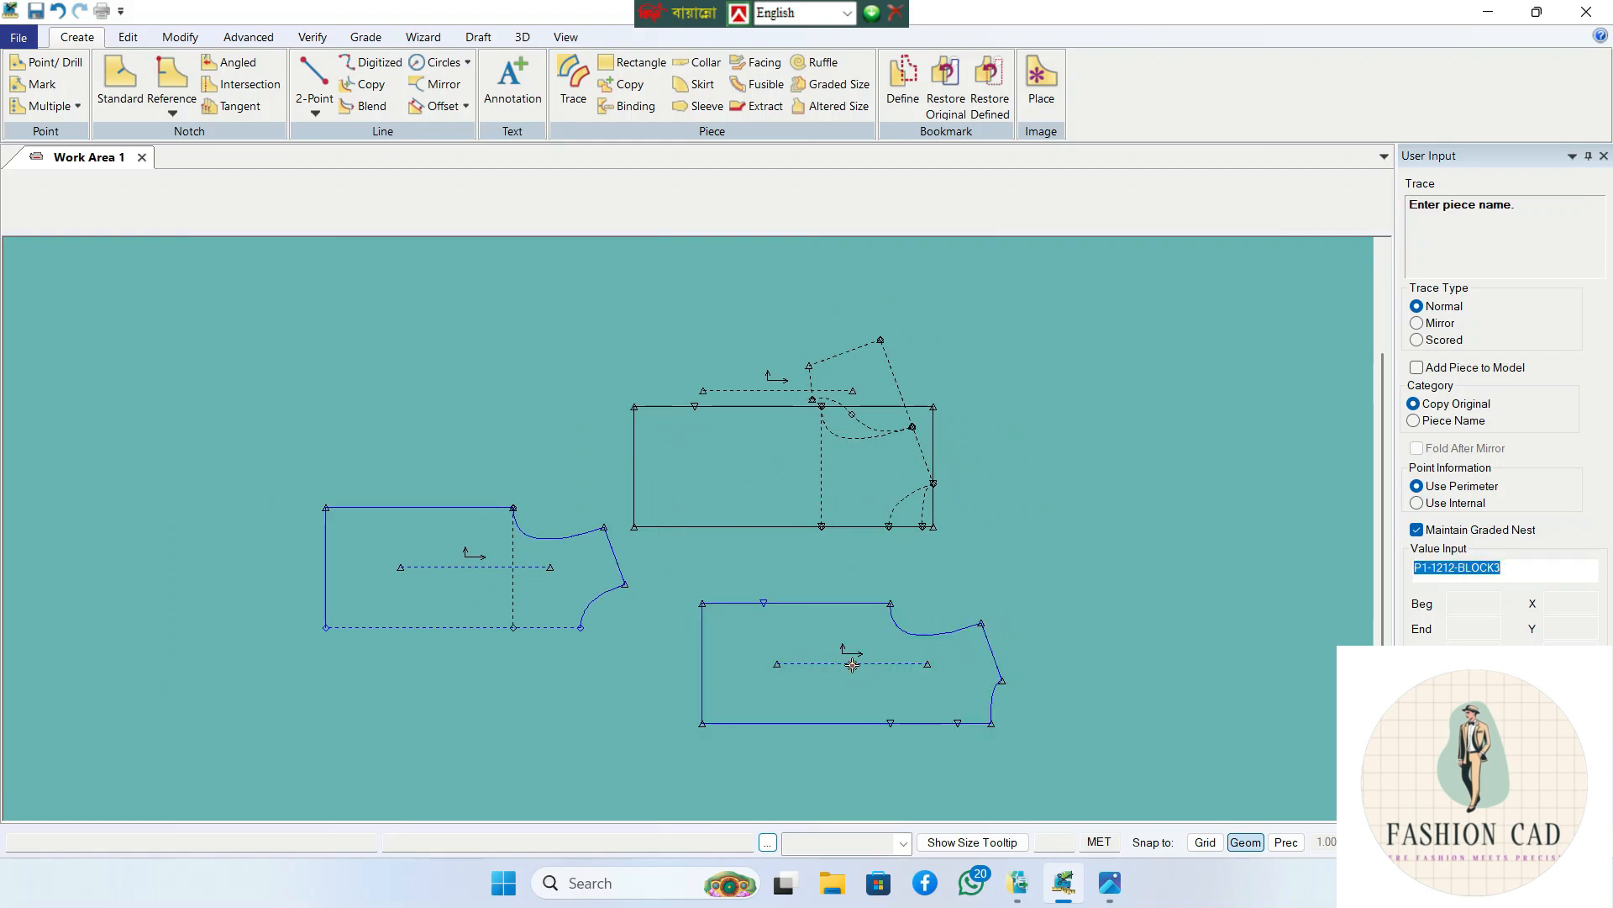
- Name the traced back piece P1-1212-BL7ACK and arrange it above the front piece, with the block moved aside
click(1508, 573)
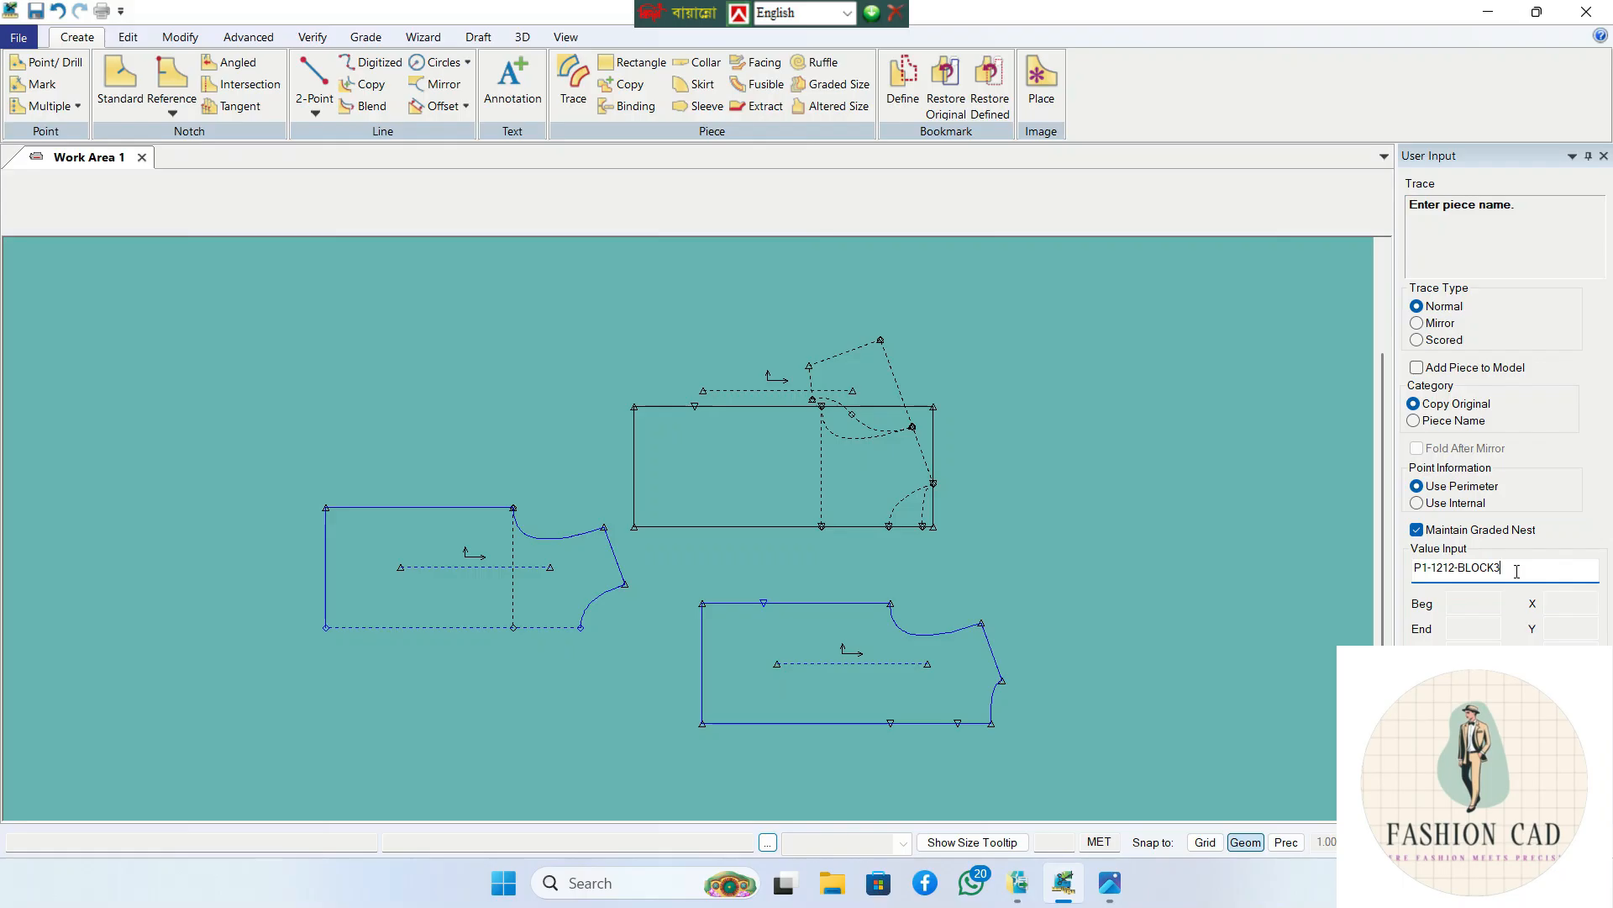
key(BackSpace)
key(BackSpace)
key(BackSpace)
key(BackSpace)
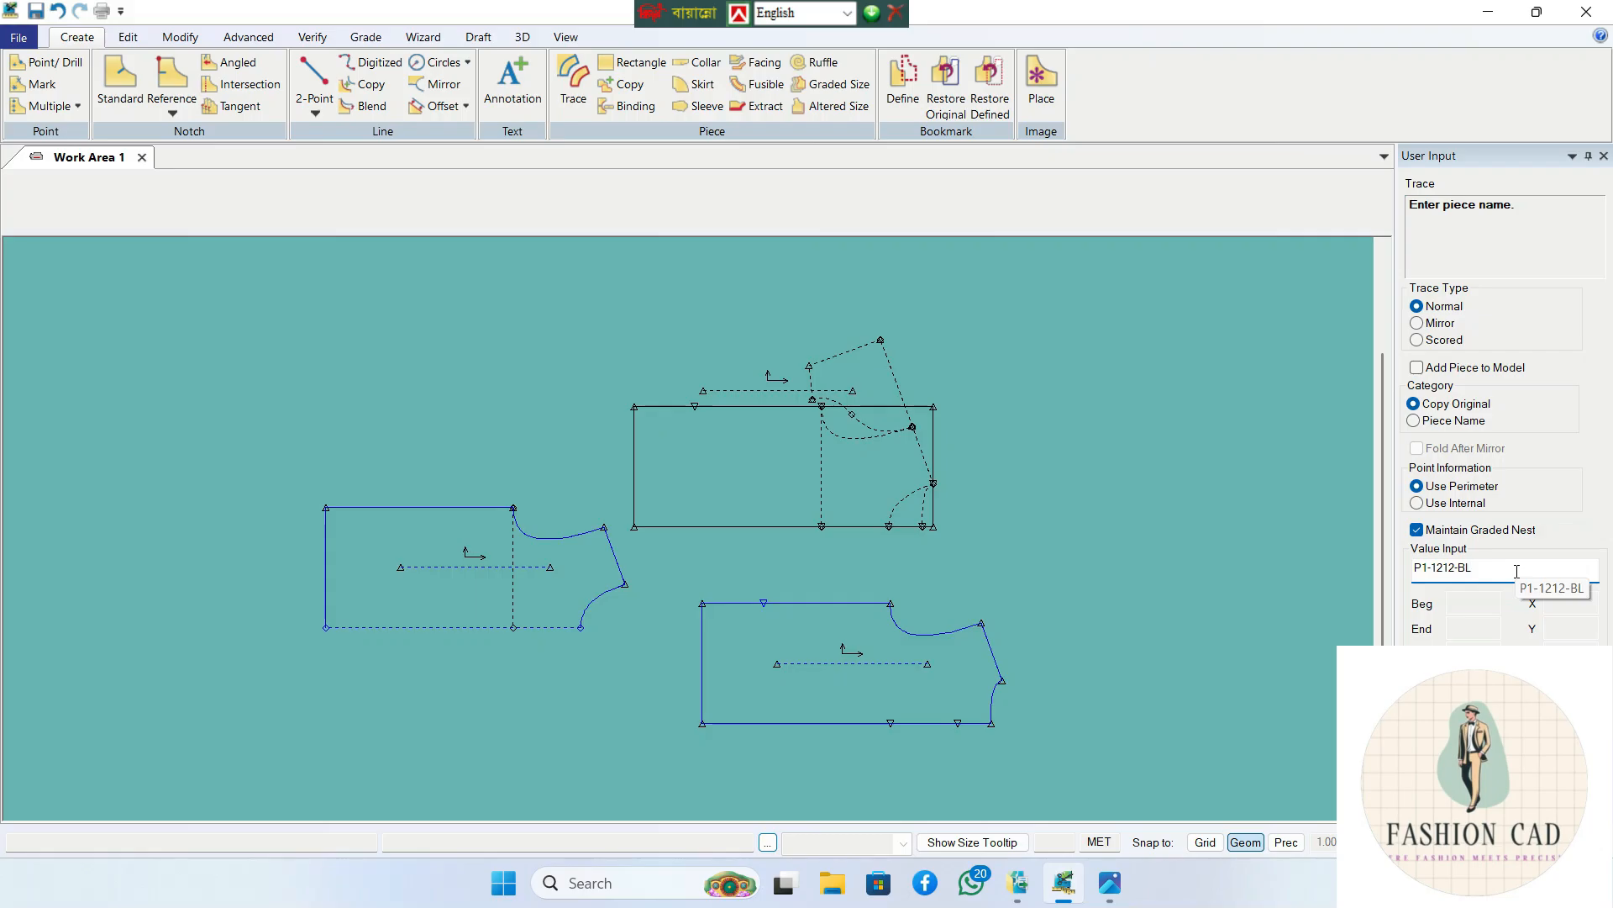
text(7ACK)
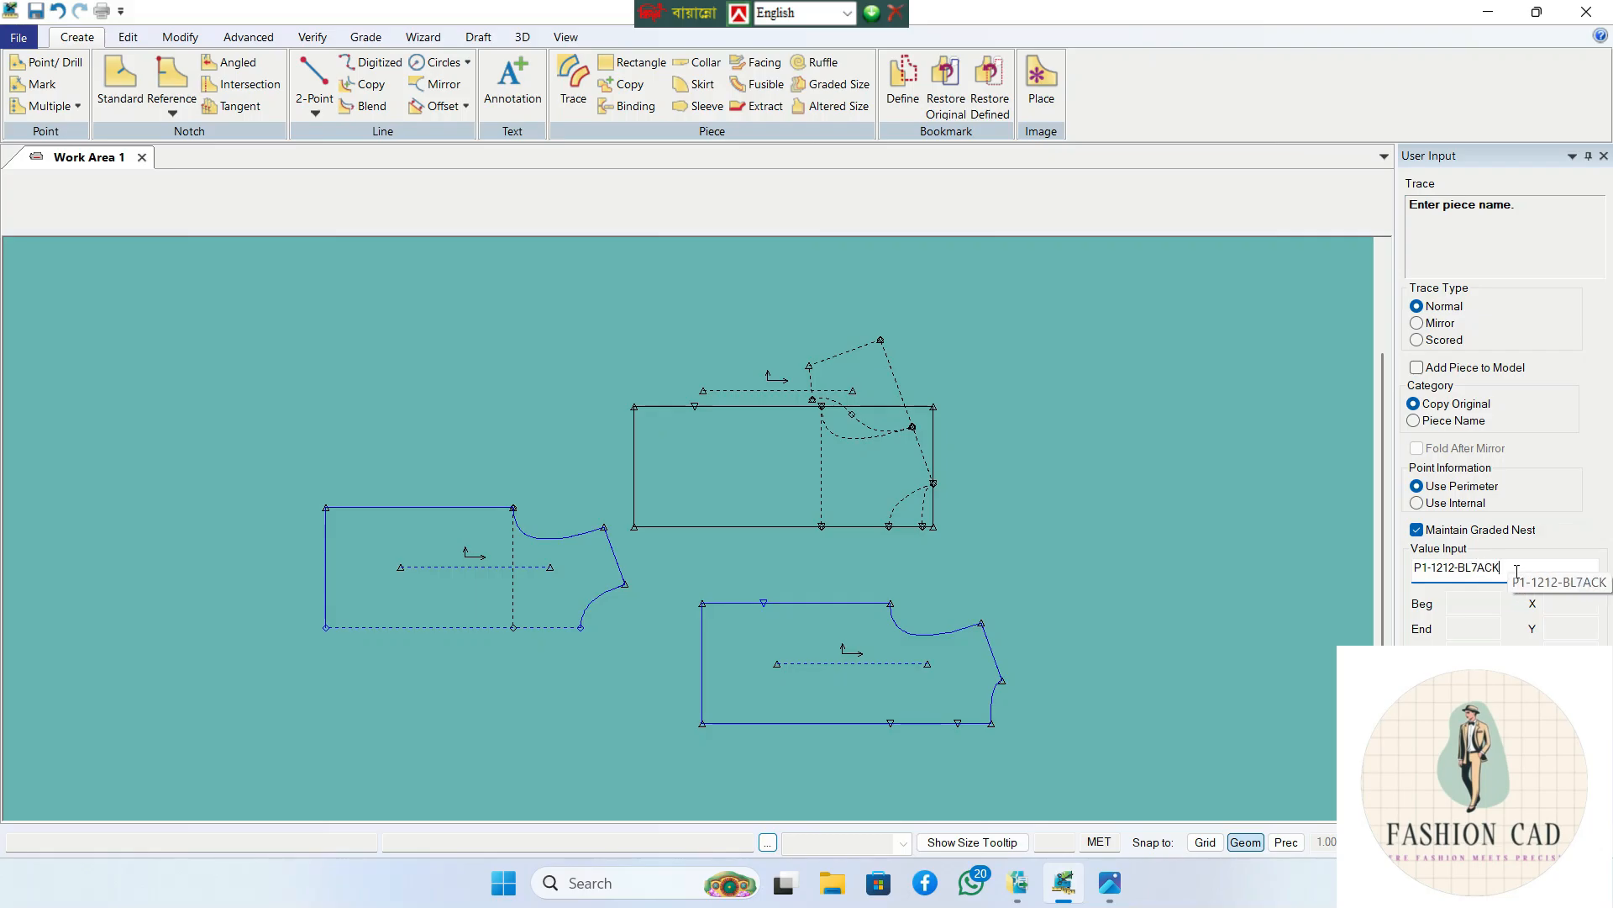
key(Return)
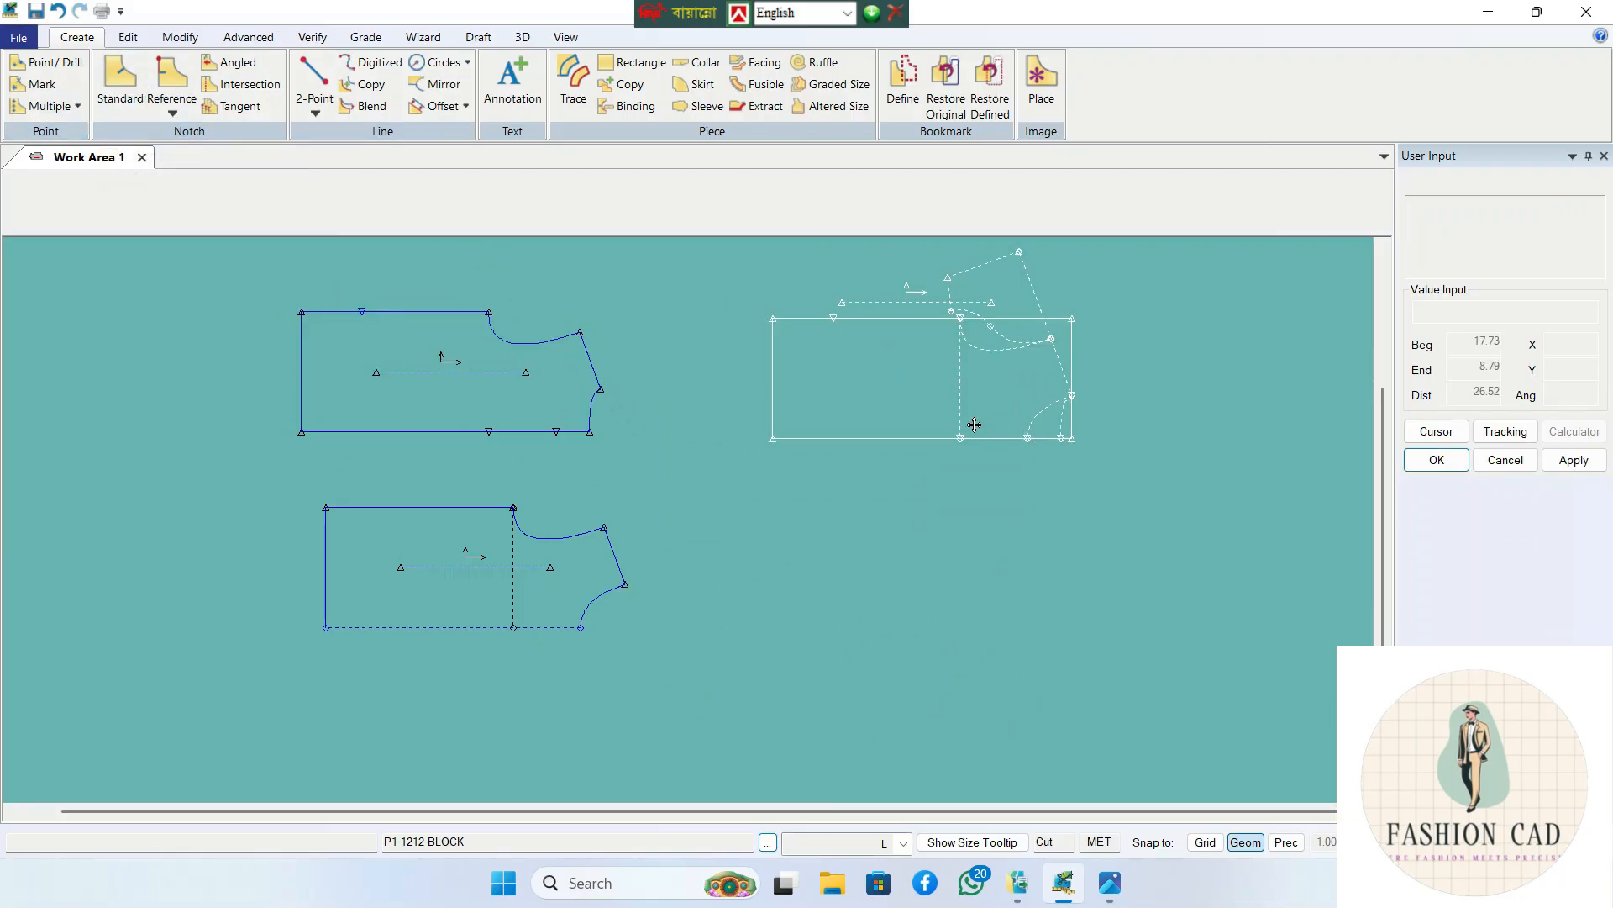
click(966, 452)
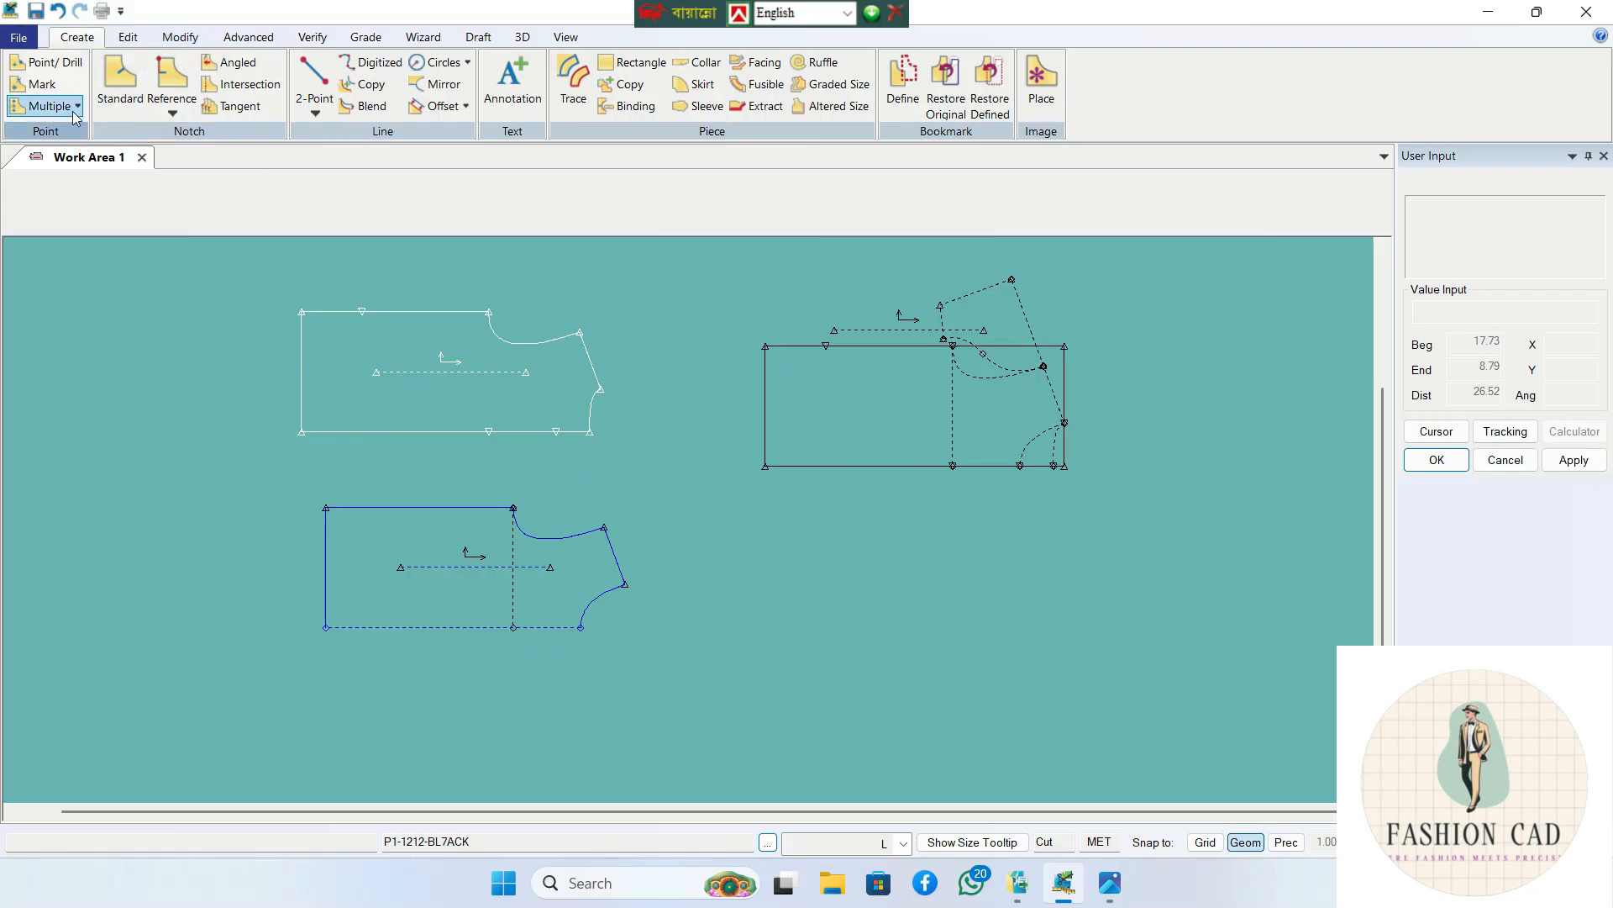
- Delete the intermediate point on the back piece's upper edge and the two on its lower edge
click(182, 39)
click(28, 101)
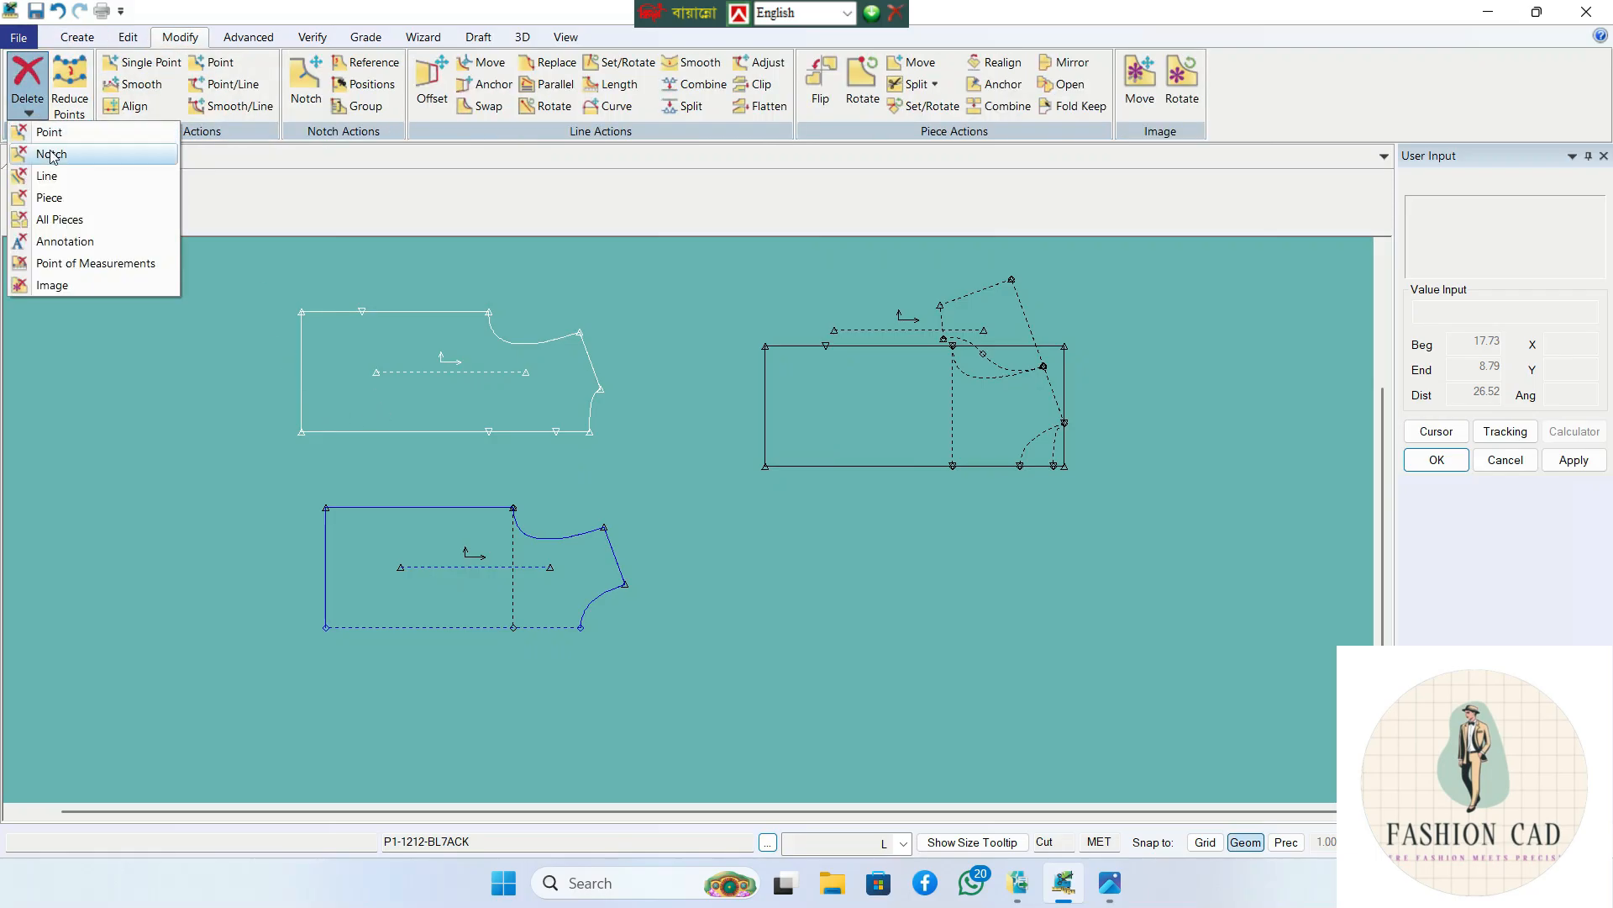
click(50, 133)
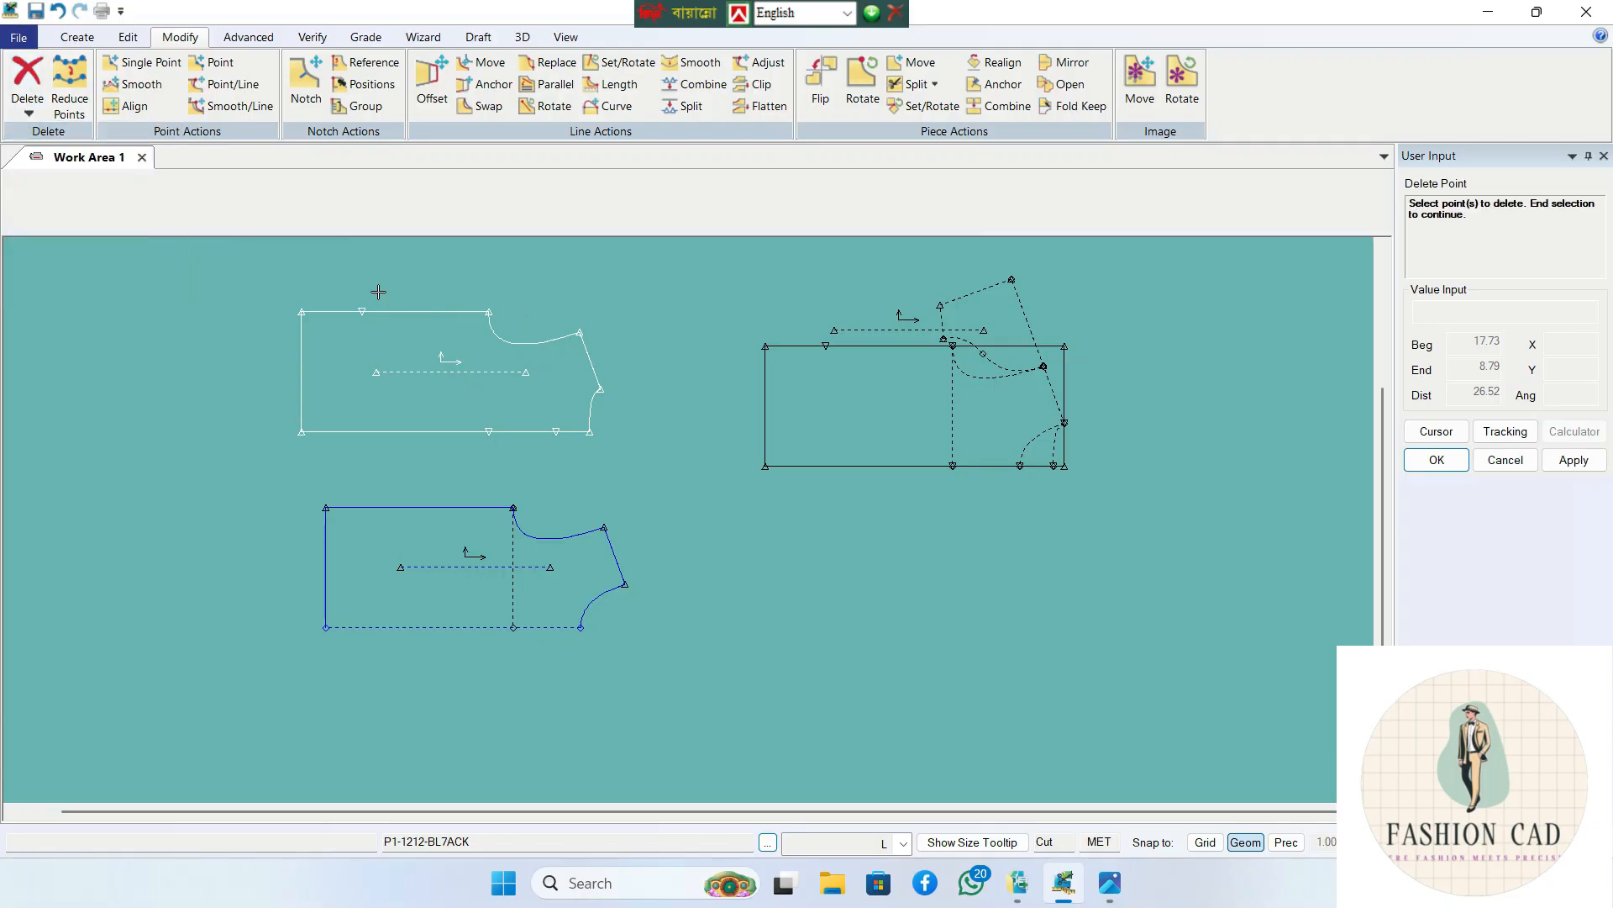
click(363, 310)
click(557, 431)
click(489, 431)
right_click(526, 404)
click(499, 401)
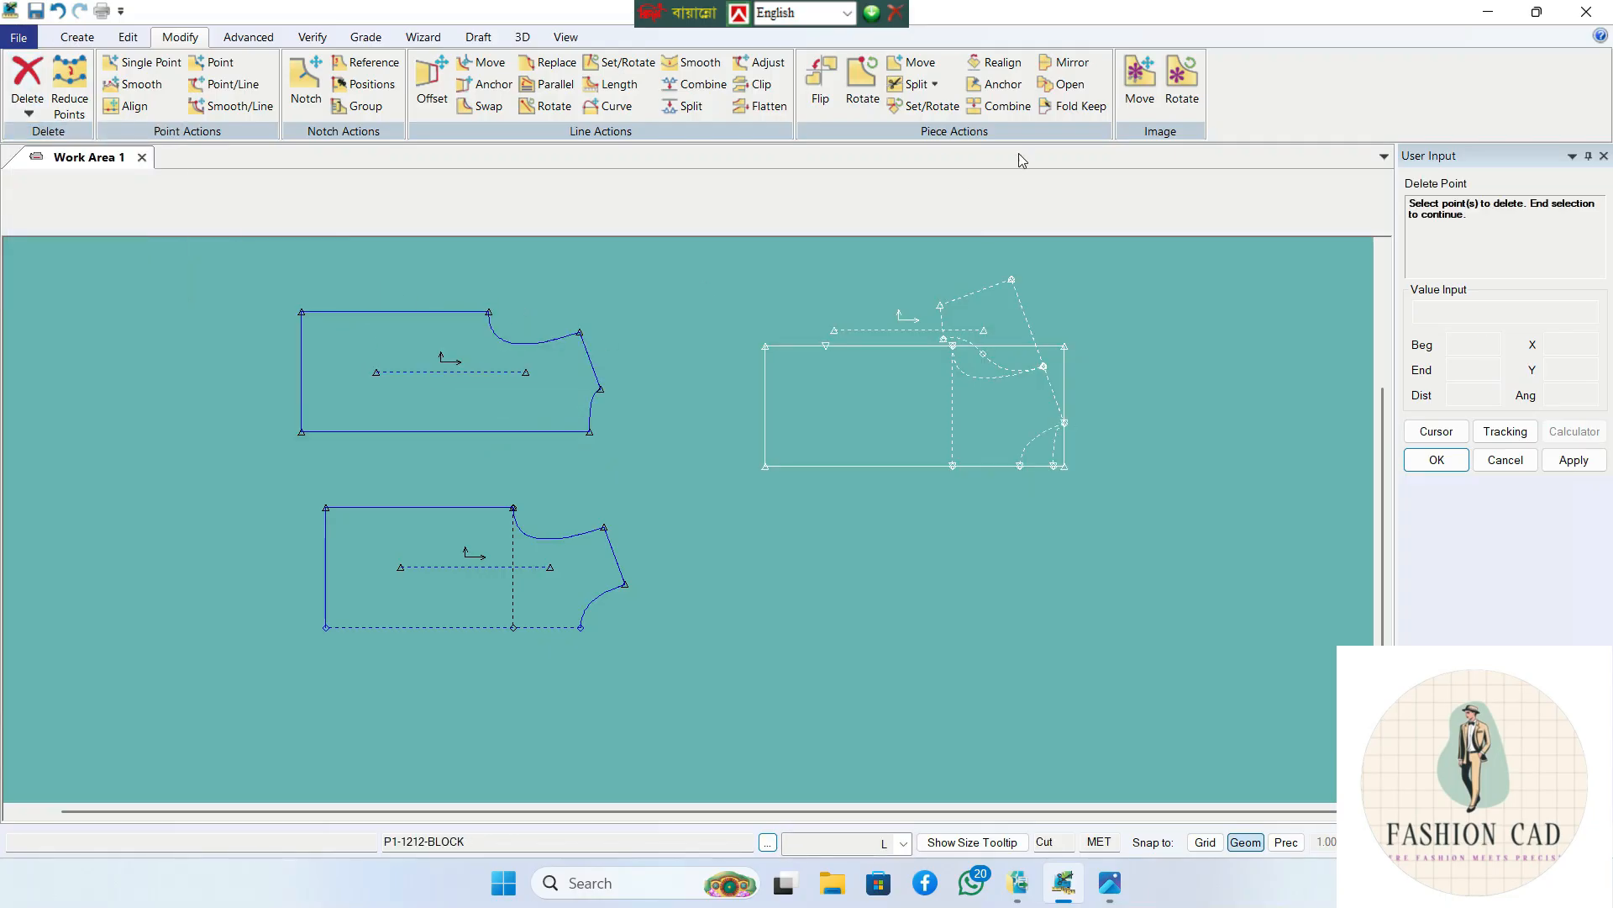
- Mirror the back piece about its long lower edge with Fold after Mirror enabled, and leave the command
click(1069, 62)
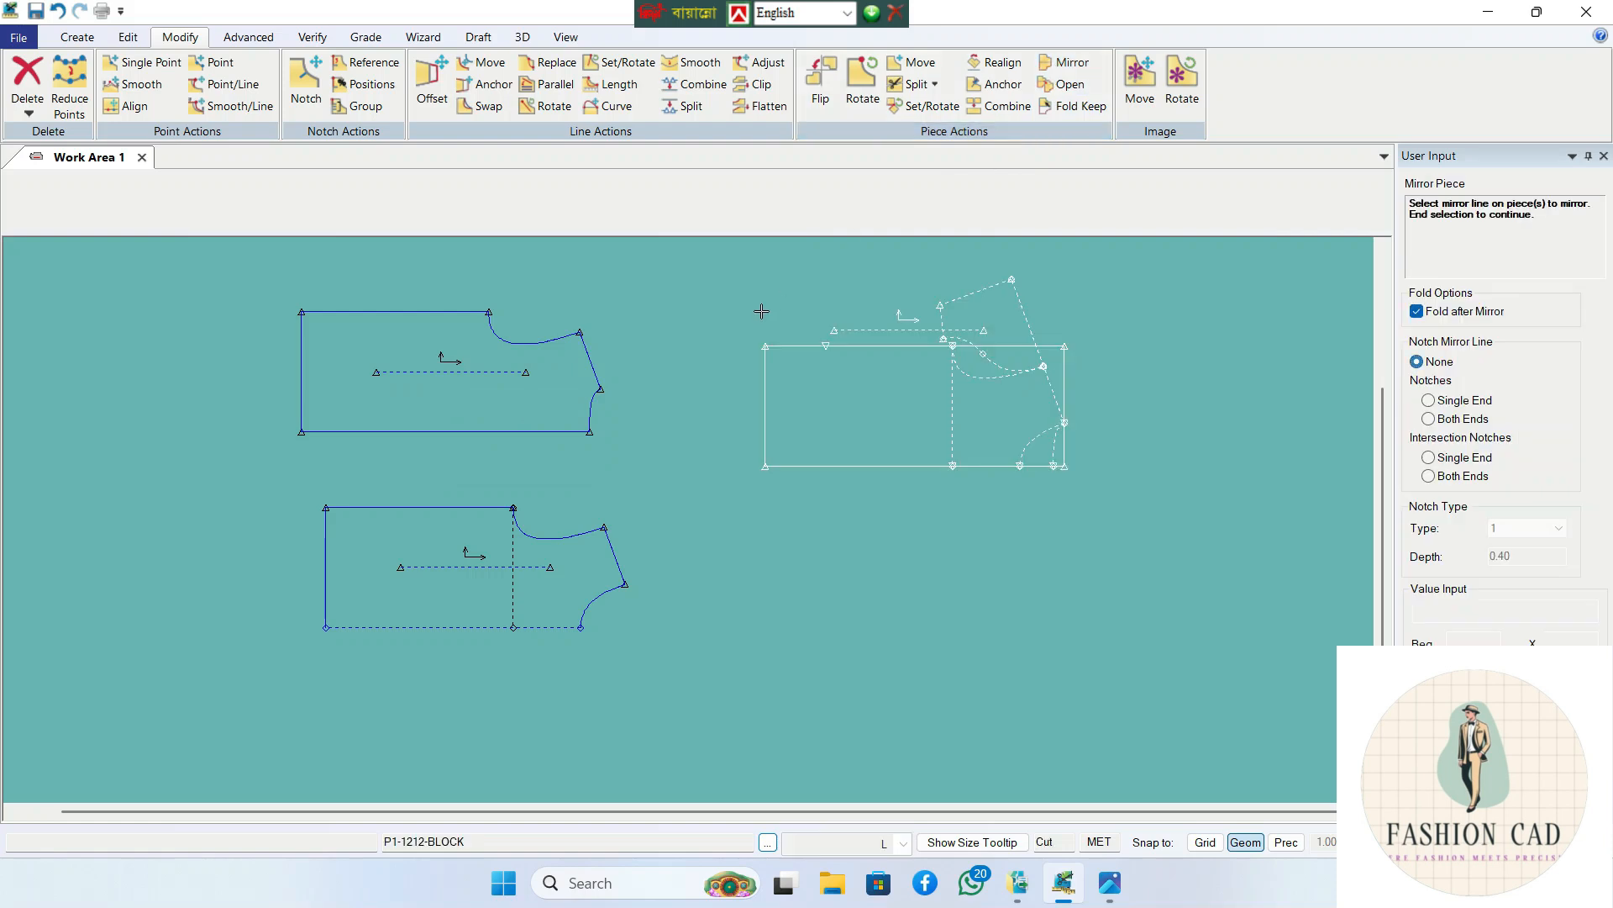
click(491, 430)
right_click(502, 420)
click(506, 414)
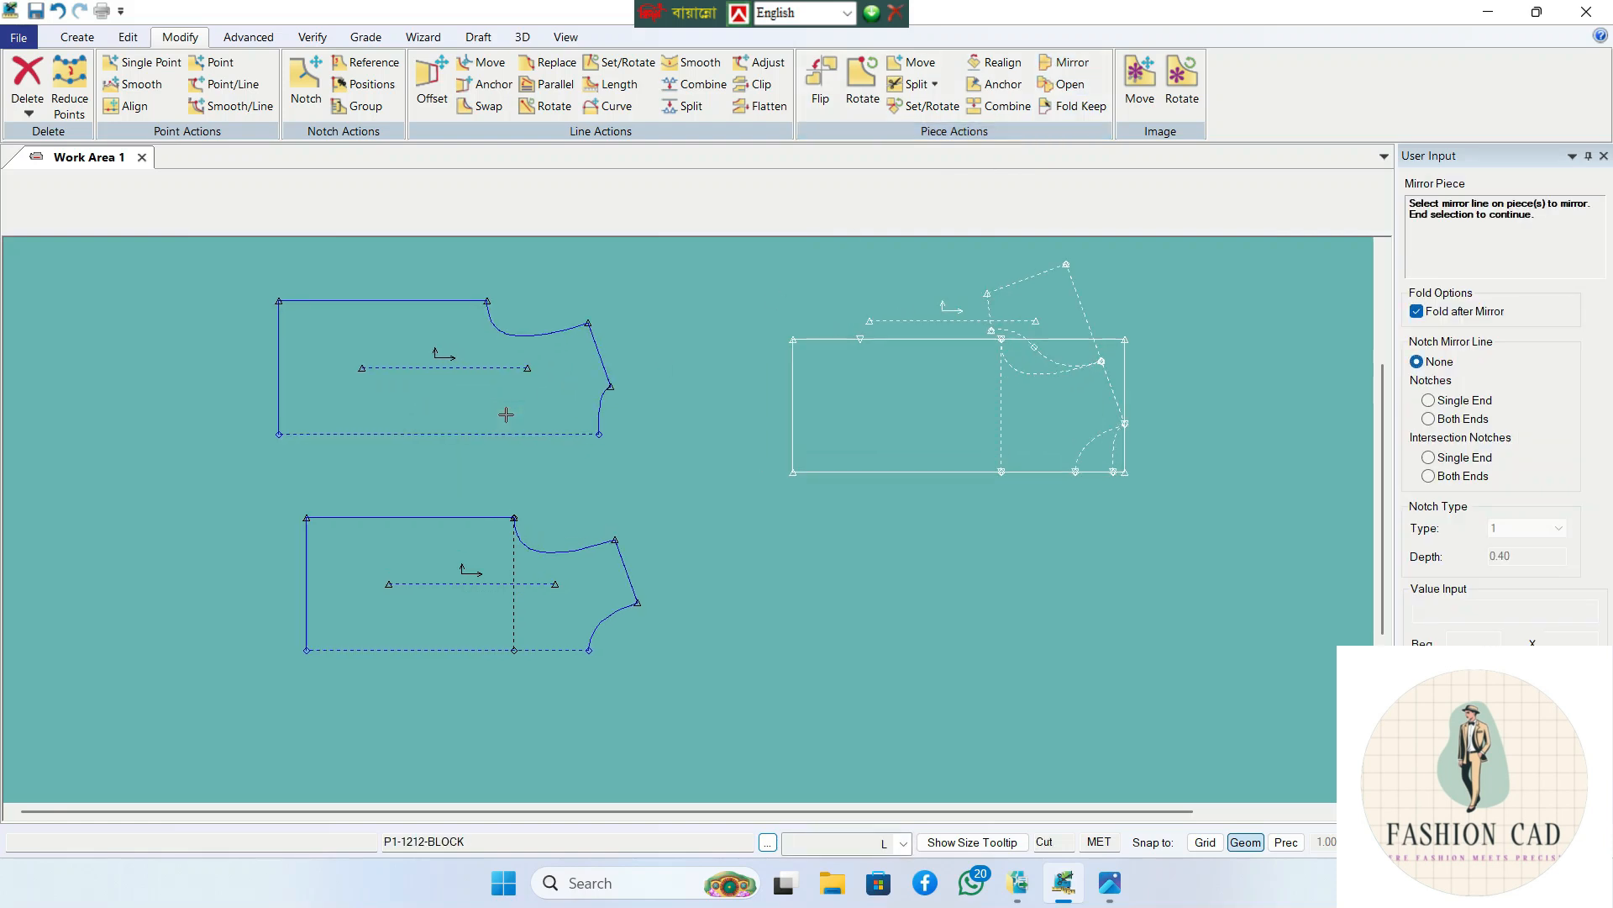
right_click(518, 418)
click(522, 422)
- Stack the folded back piece directly above the front piece and bring the block closer beside them
drag(525, 423, 556, 474)
drag(502, 585, 487, 584)
drag(527, 466, 504, 462)
drag(989, 448, 911, 526)
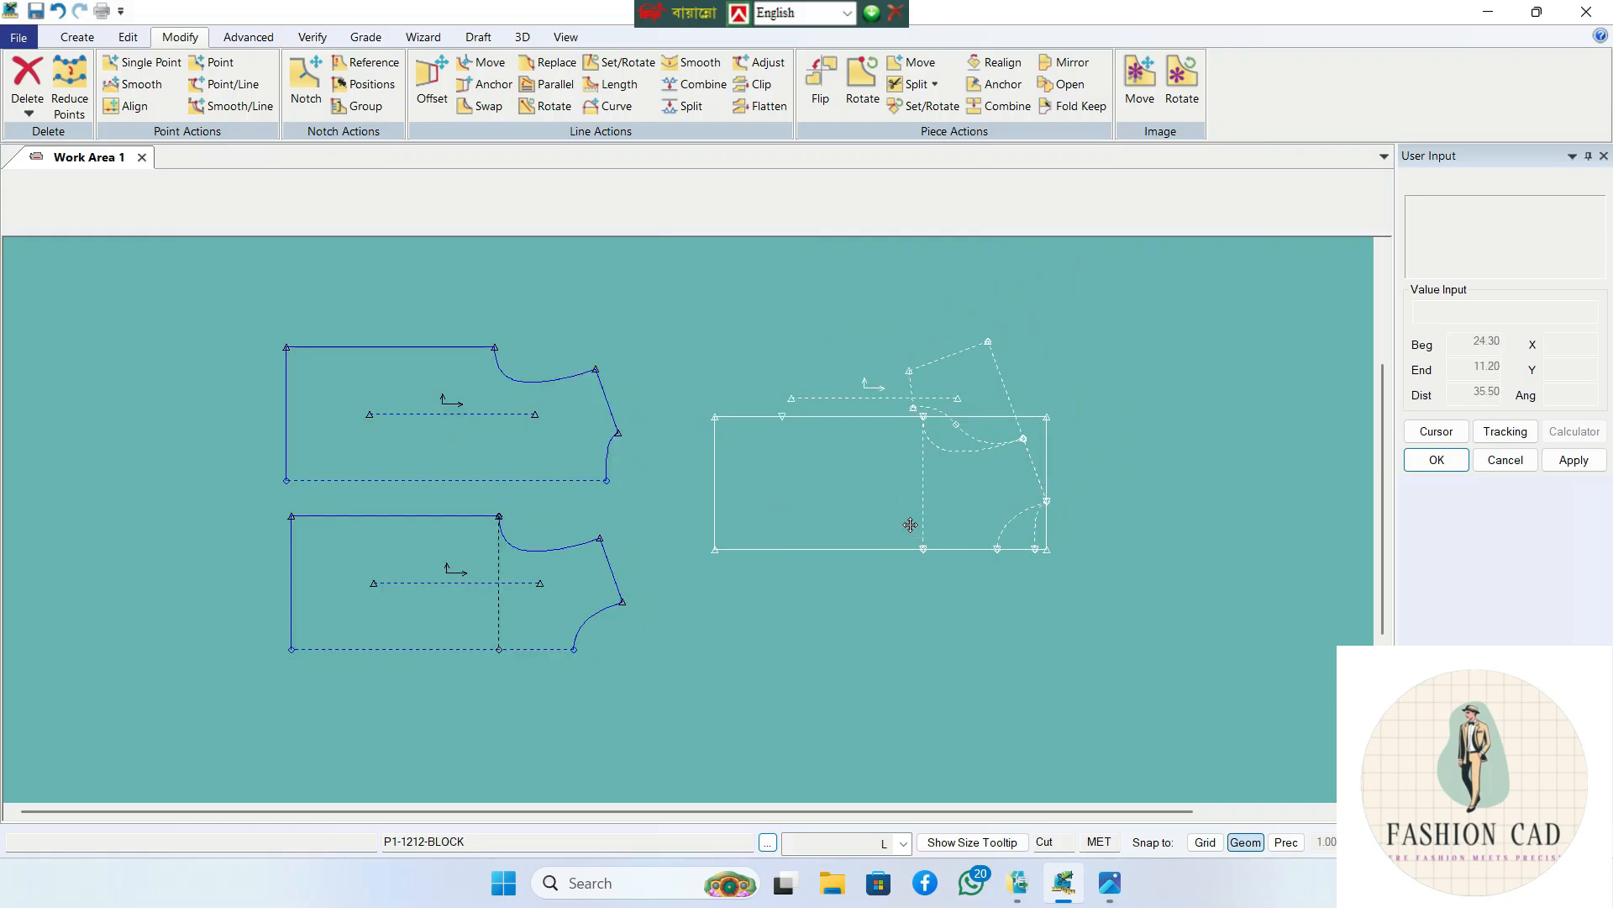
- Trace the sleeve outline from the block as a new piece and place it in the empty area above the block
click(78, 37)
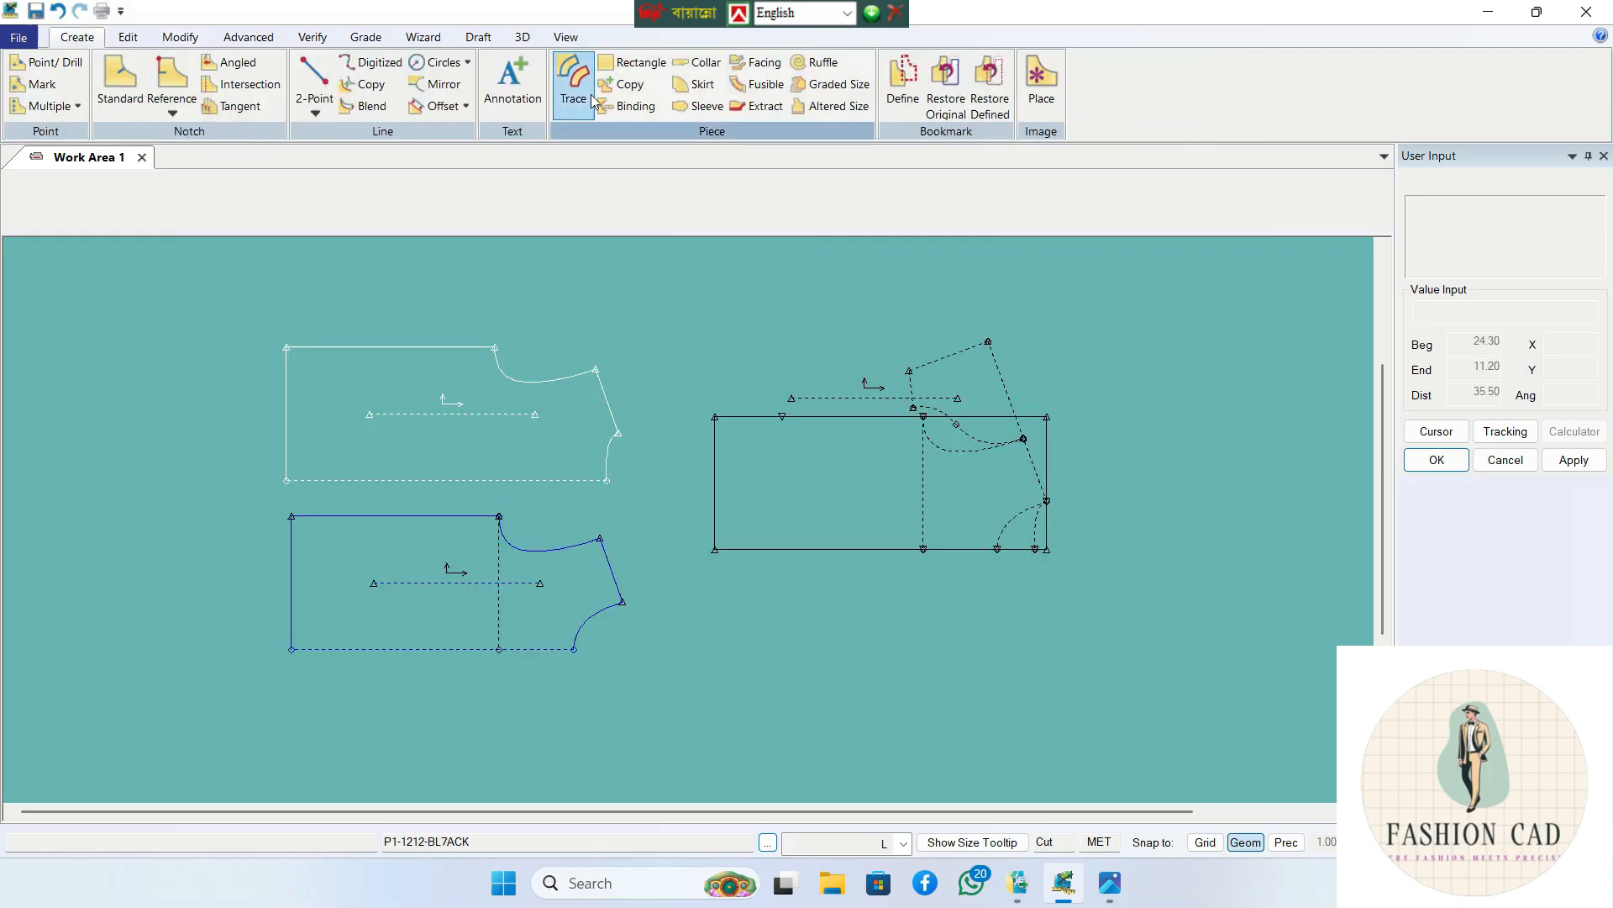
click(574, 80)
scroll(761, 349, up, 2)
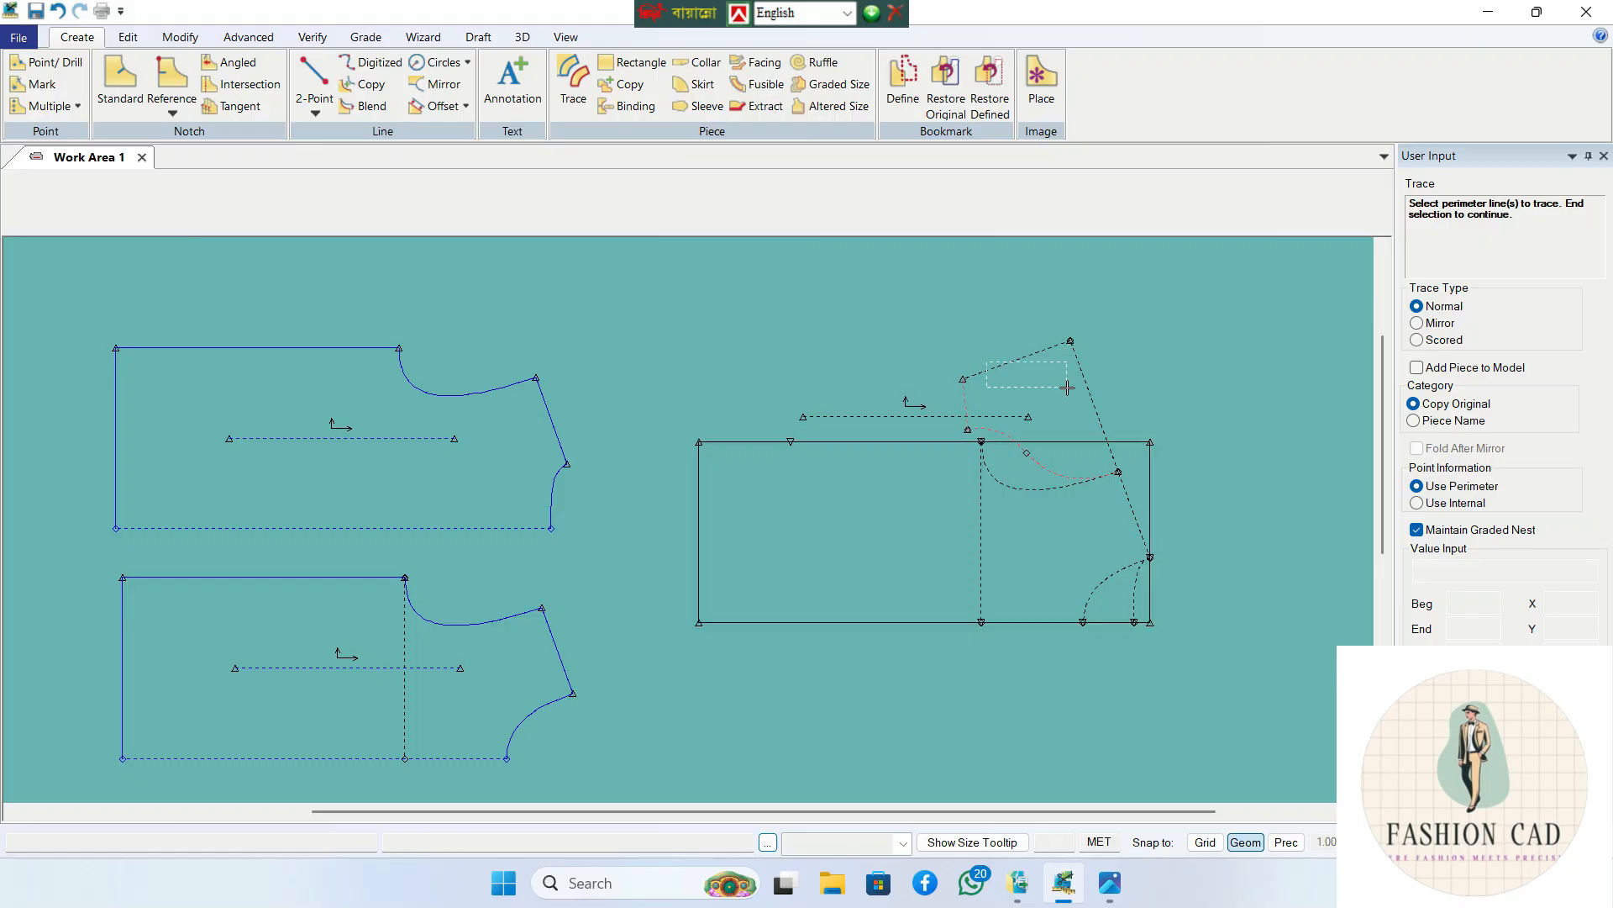
right_click(1050, 414)
click(1051, 418)
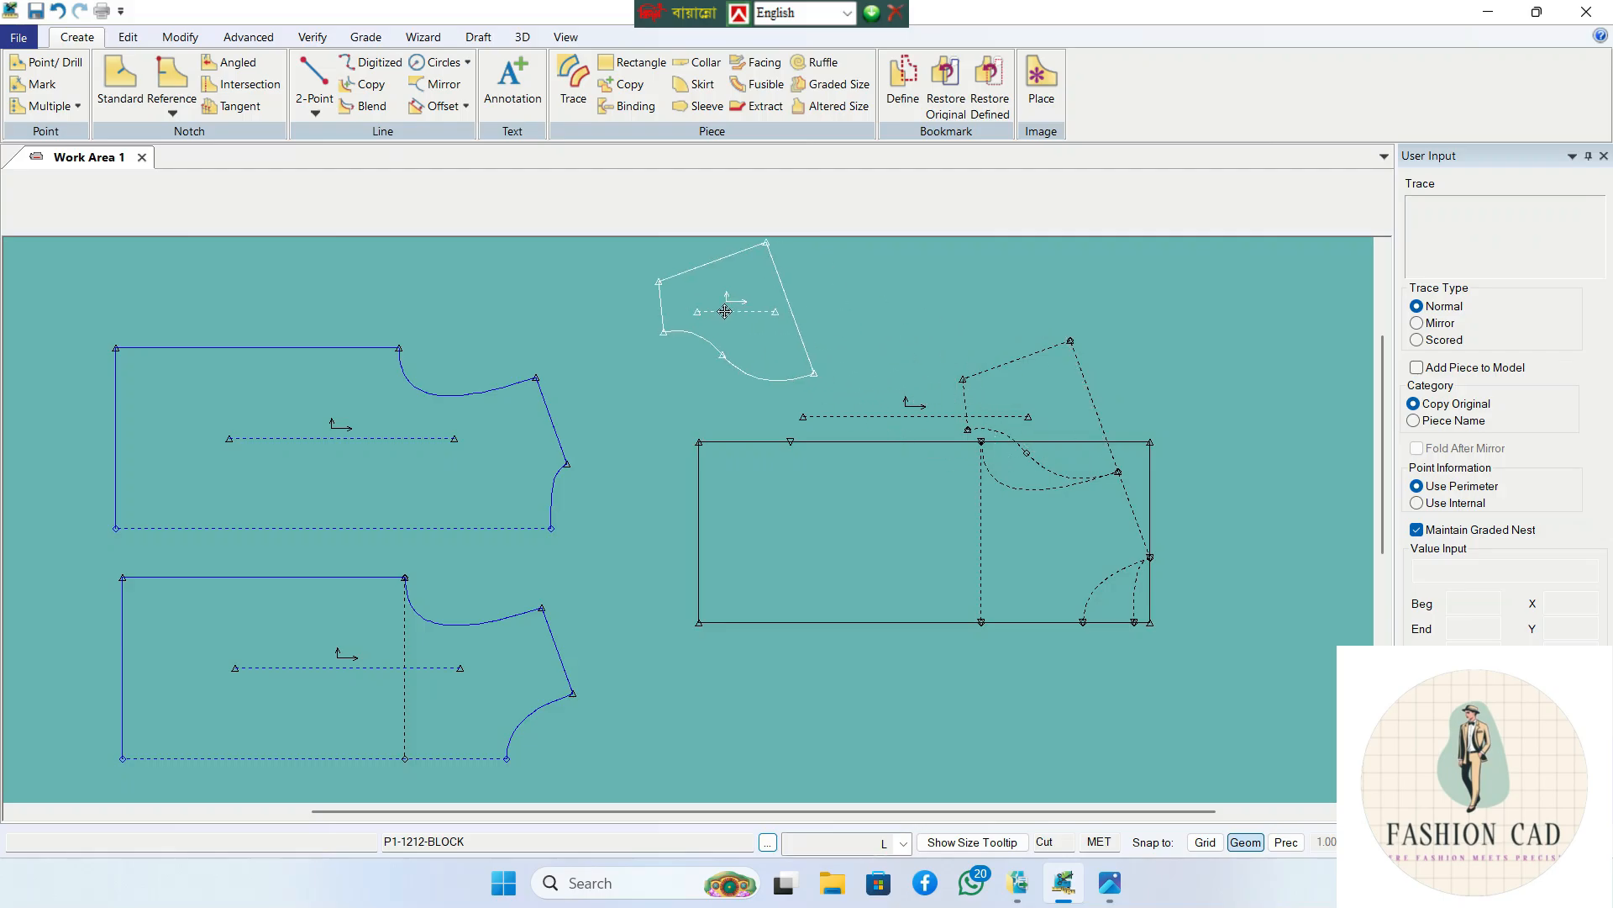
click(706, 323)
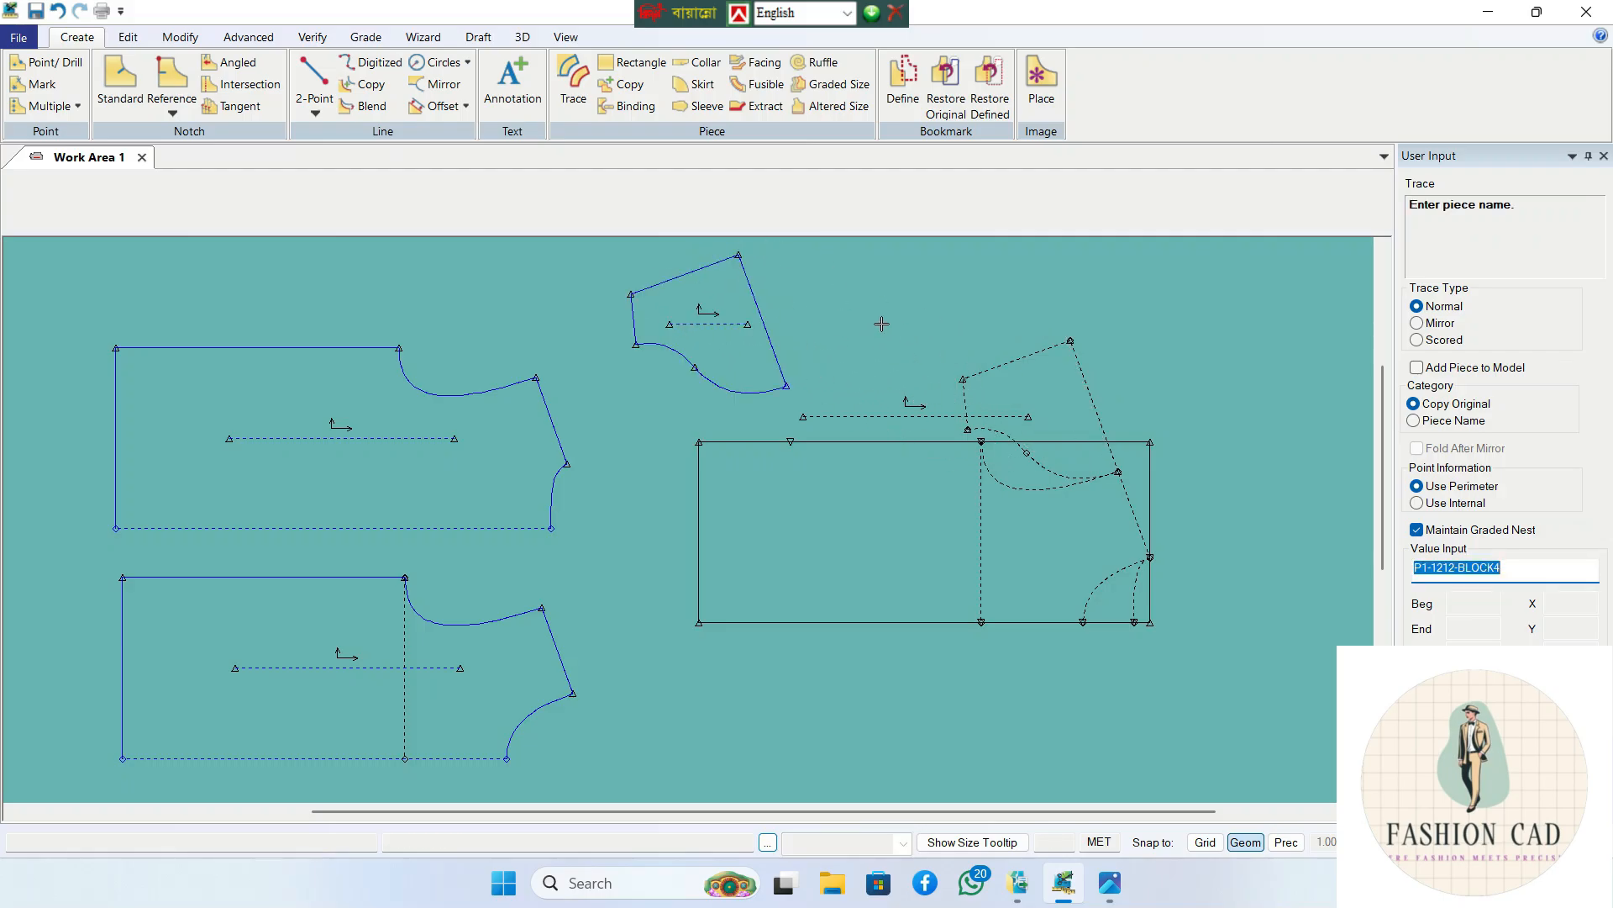
- Name the traced sleeve piece P1-1212-SLV
click(1520, 574)
key(BackSpace)
key(BackSpace)
key(BackSpace)
key(BackSpace)
key(BackSpace)
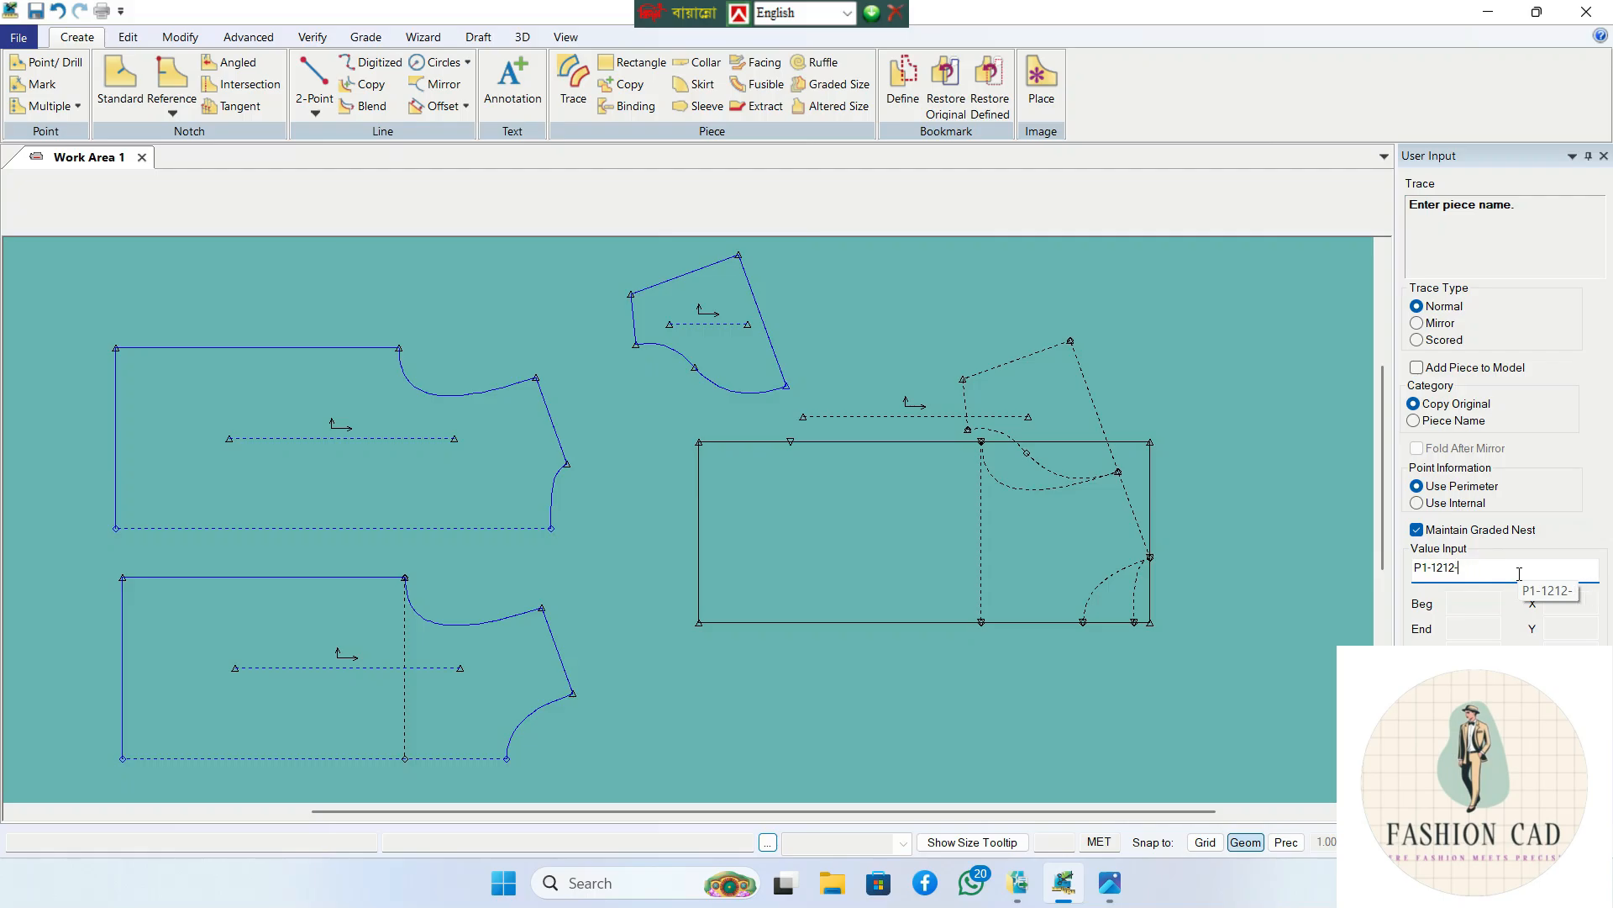
text(SLV)
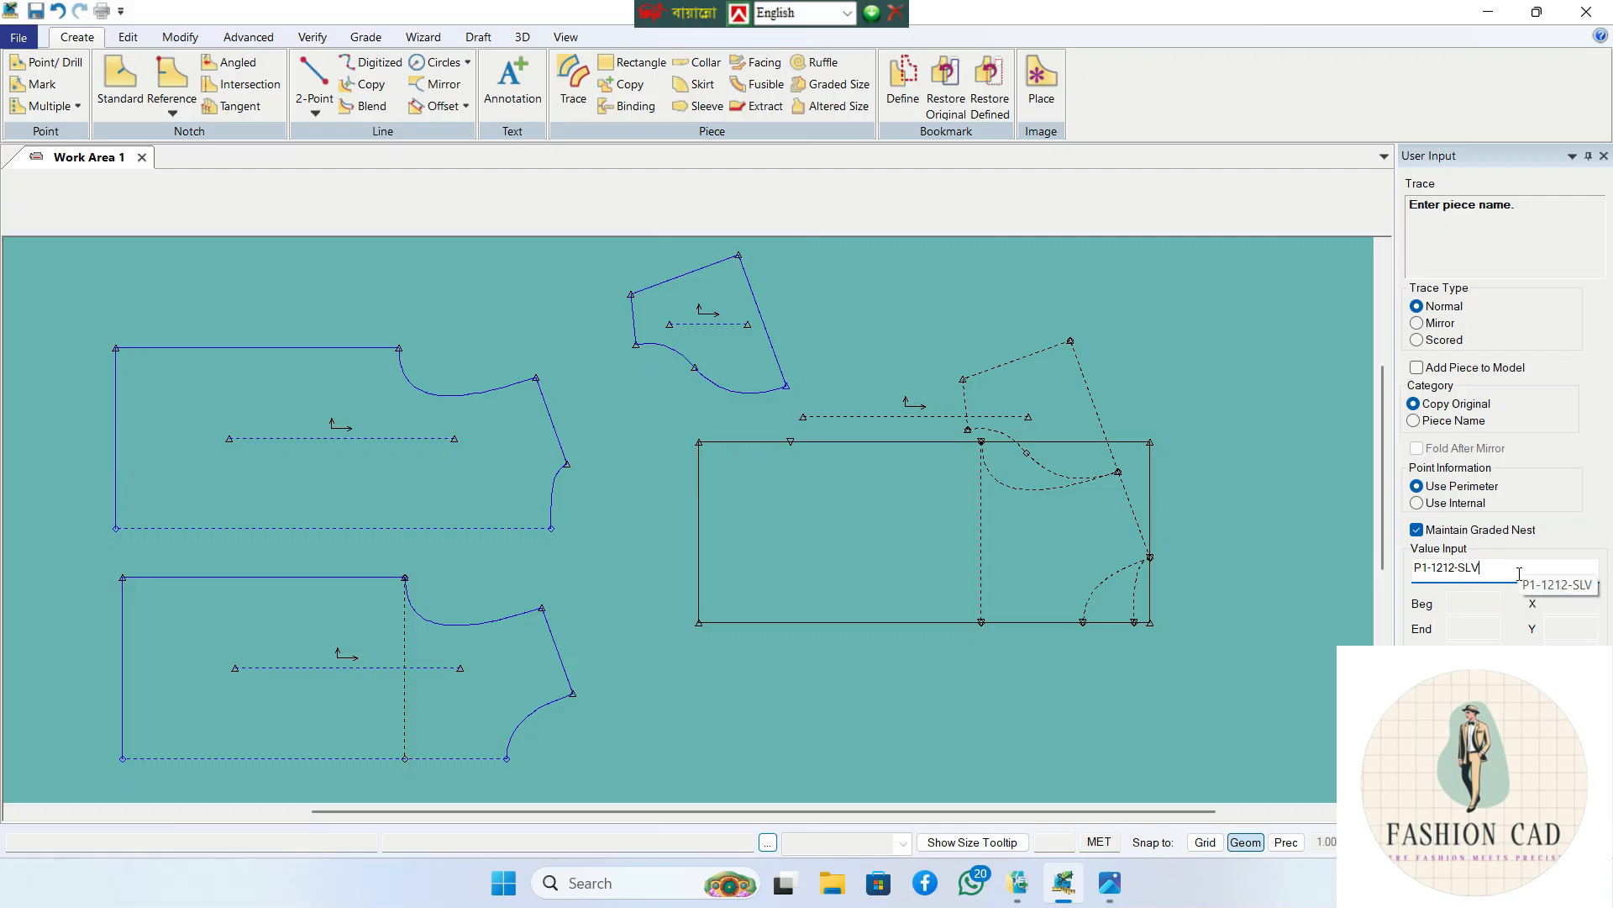
key(Return)
- Send the block from the work area to the piece menu and move the sleeve piece into the cleared space
right_click(1057, 492)
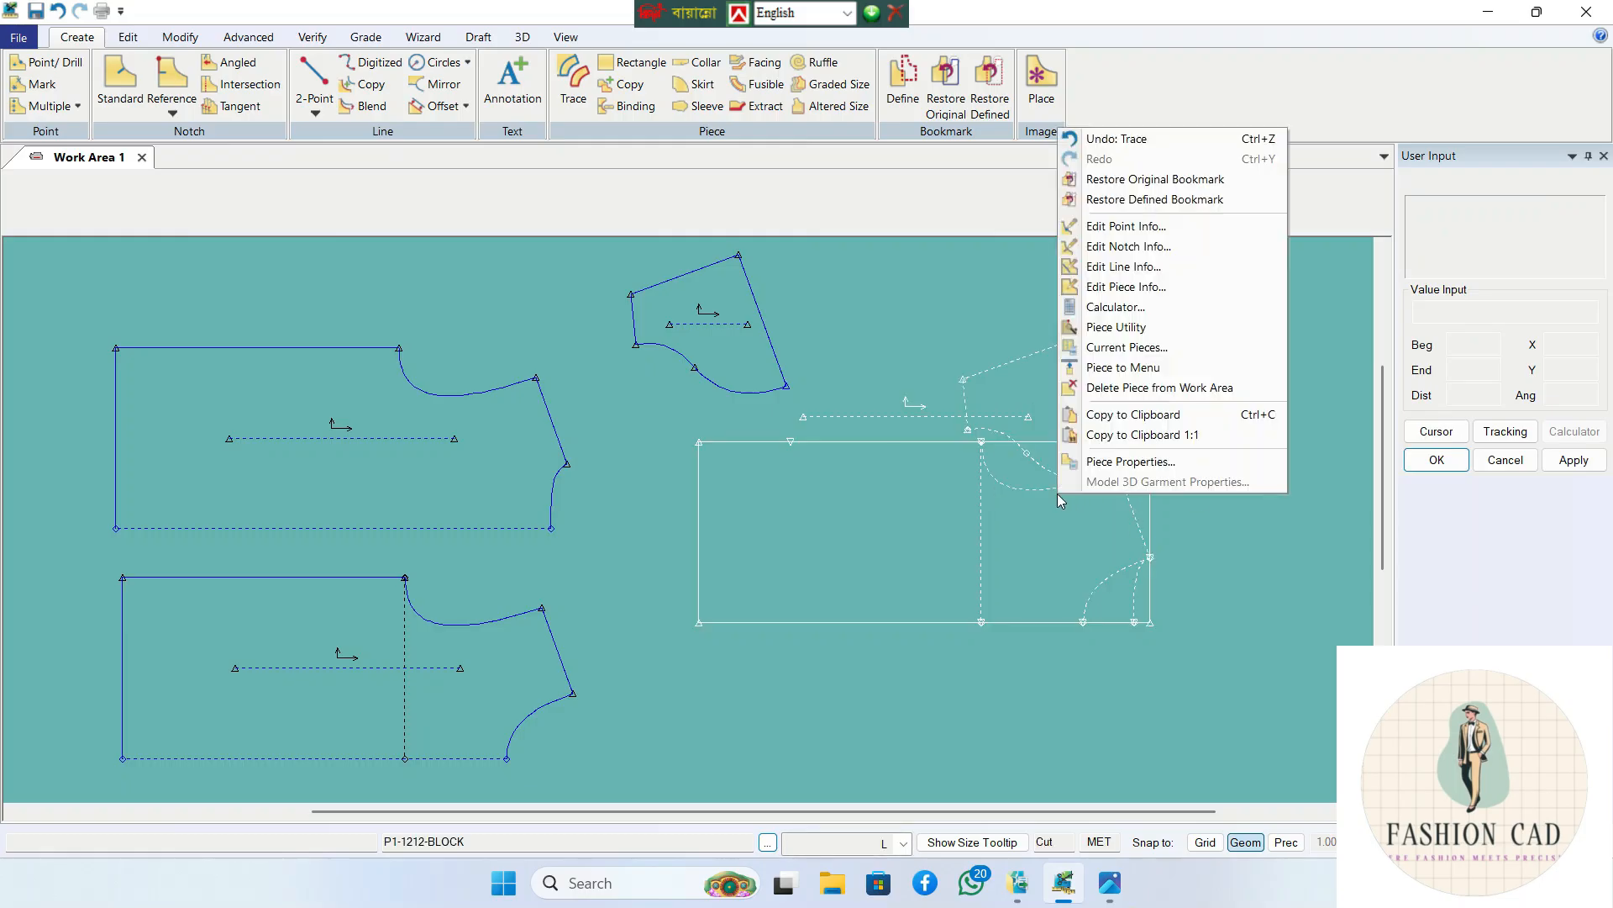
click(1123, 367)
drag(774, 378, 897, 502)
scroll(896, 502, up, 2)
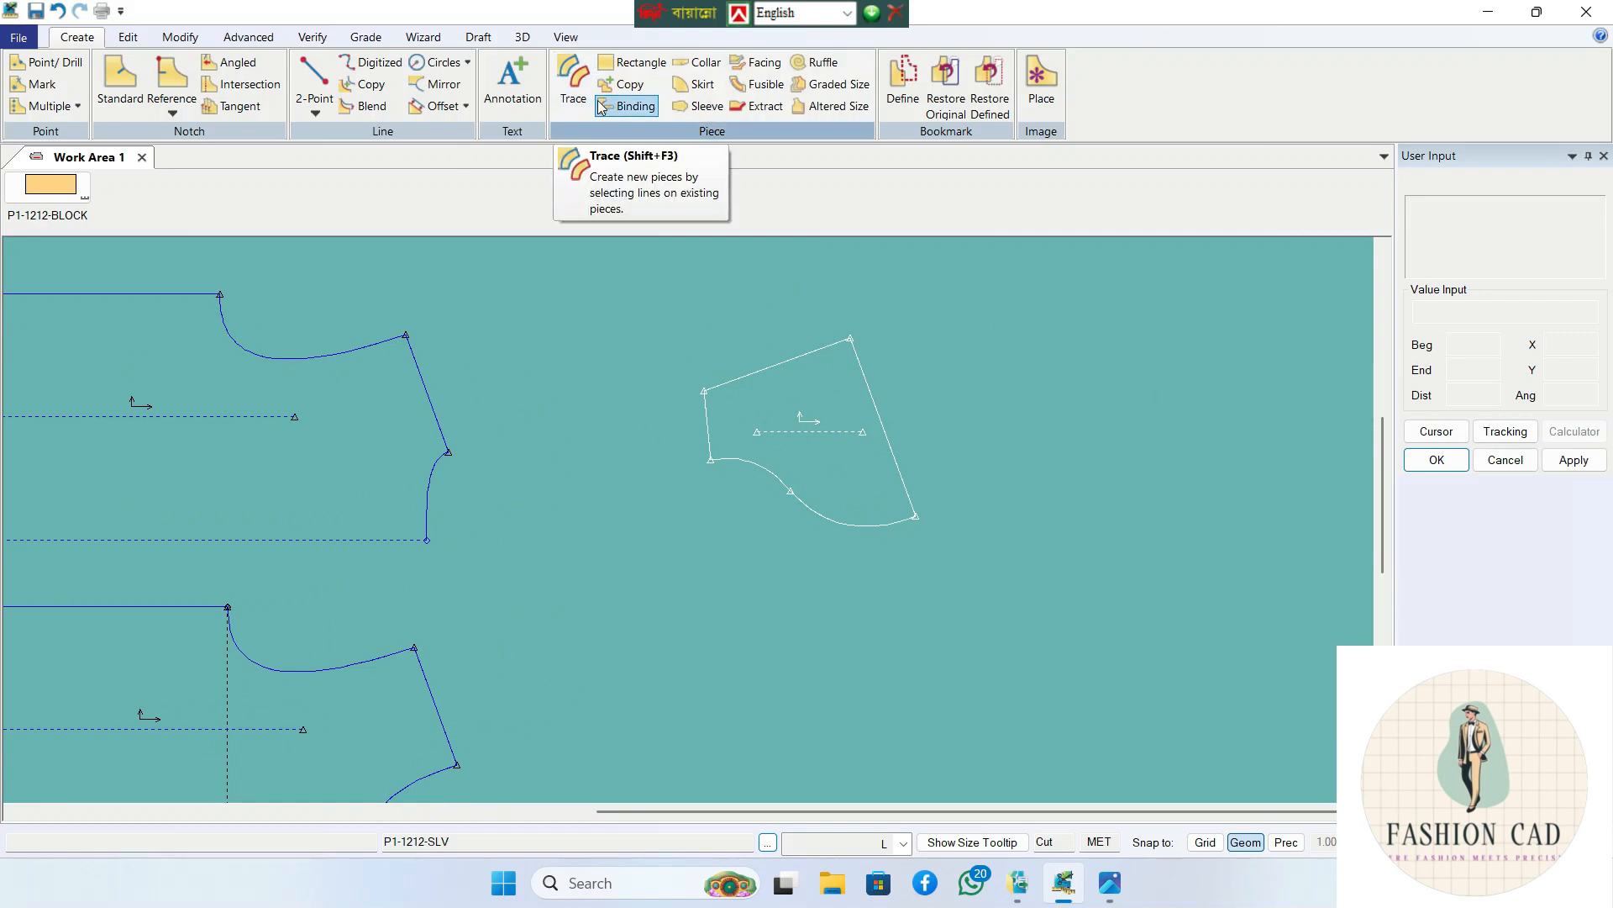
- Rotate the sleeve piece so its long straight centre edge aligns with the X axis, and place it beside the body pieces
click(180, 37)
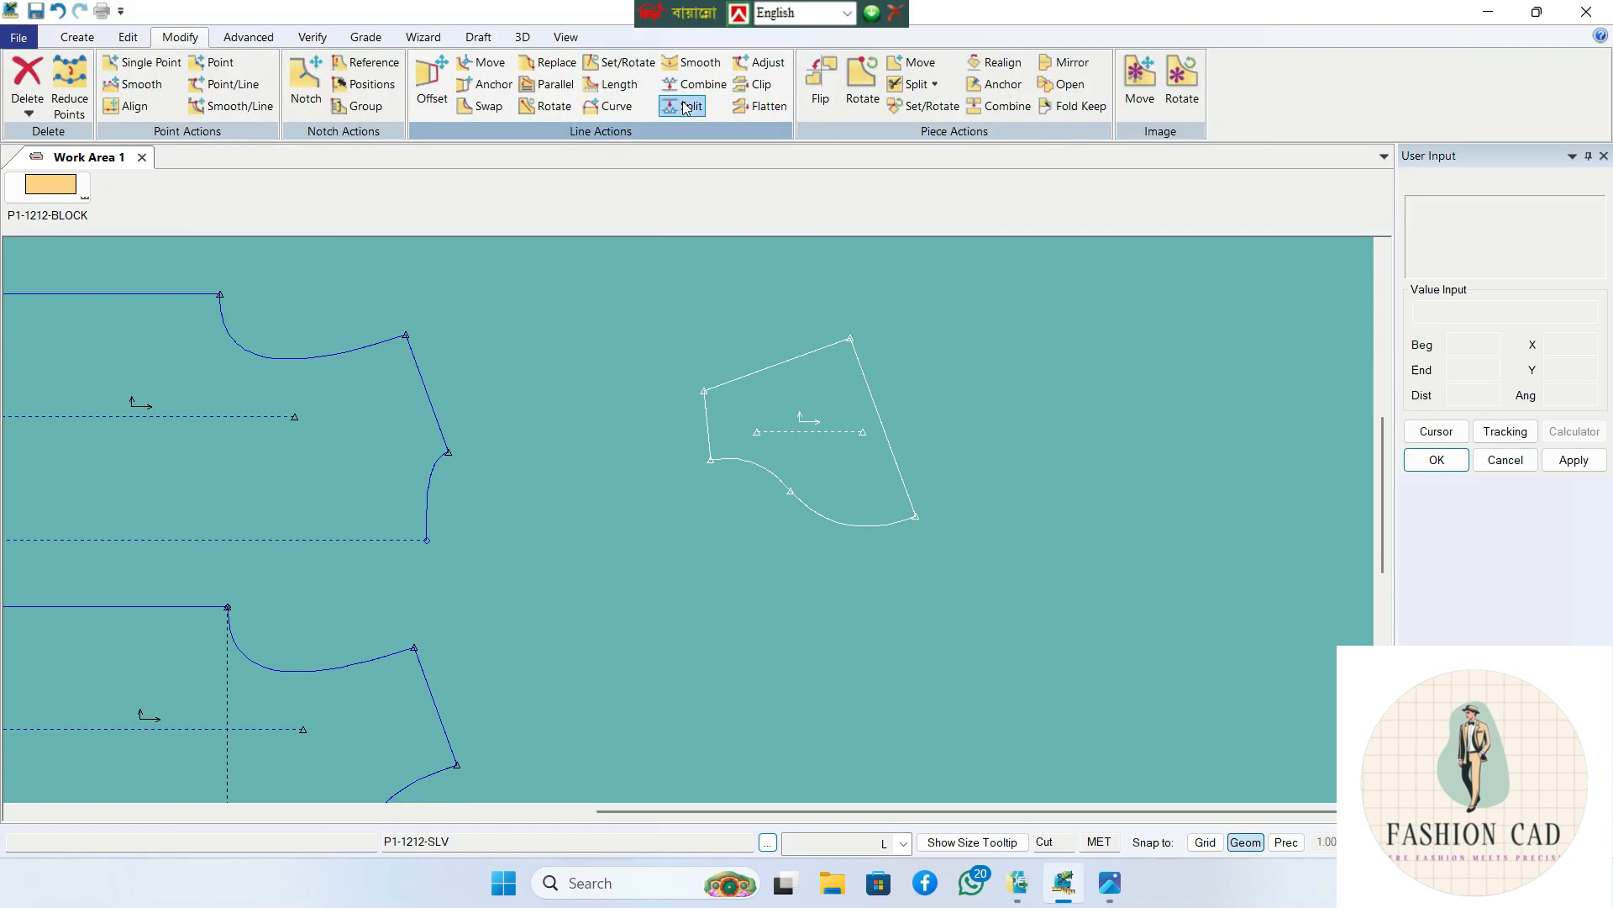
click(866, 94)
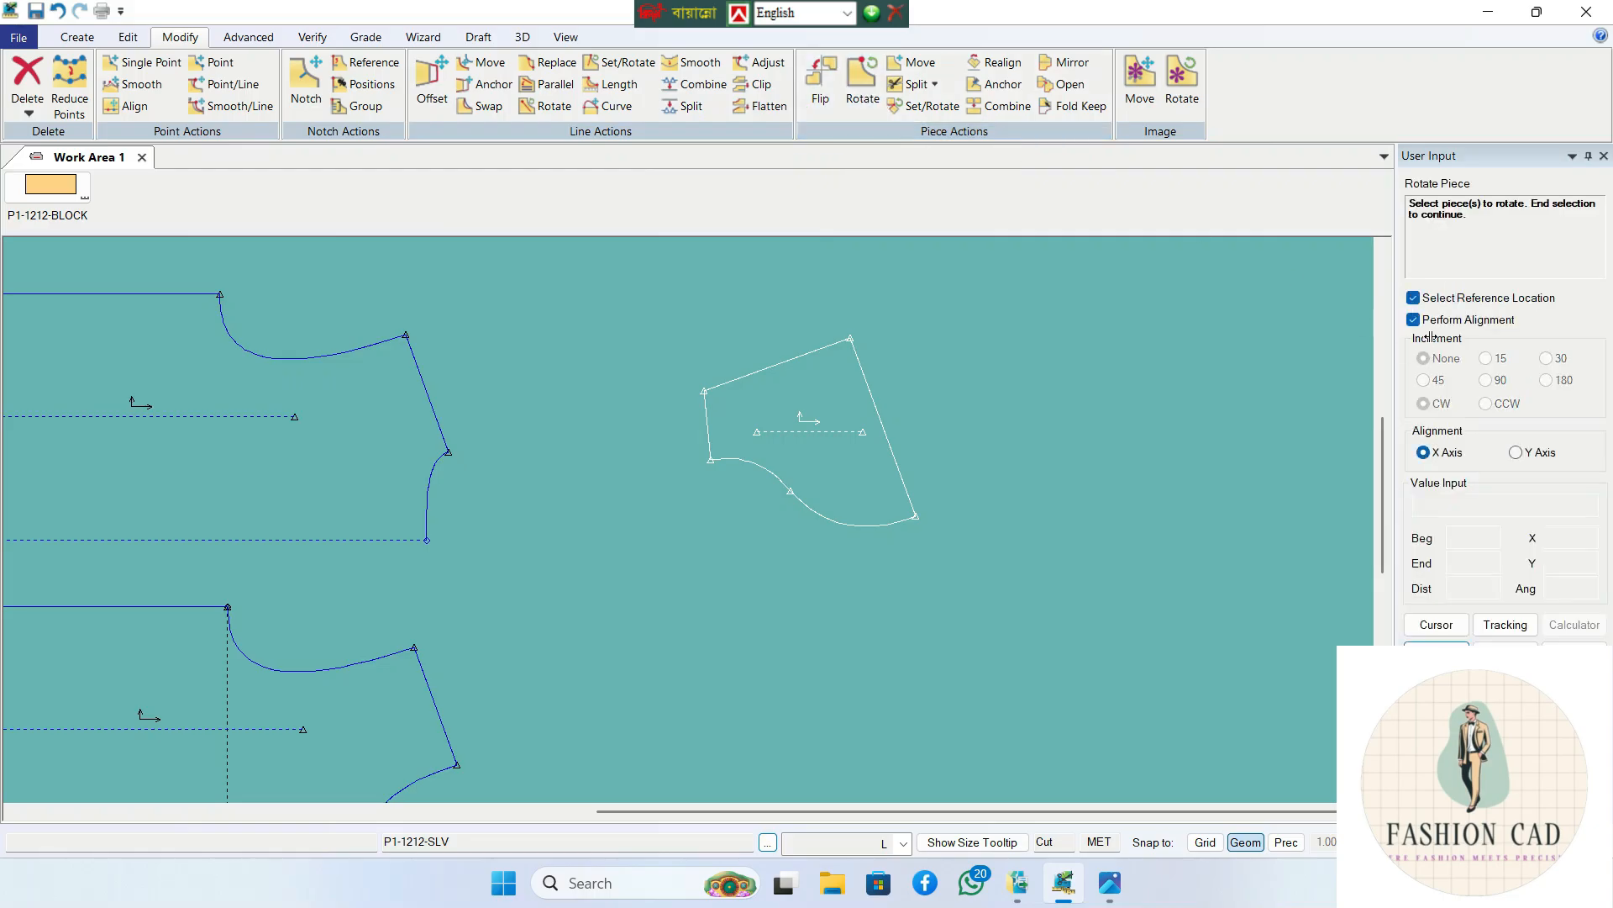
click(879, 445)
right_click(855, 457)
click(857, 459)
click(888, 434)
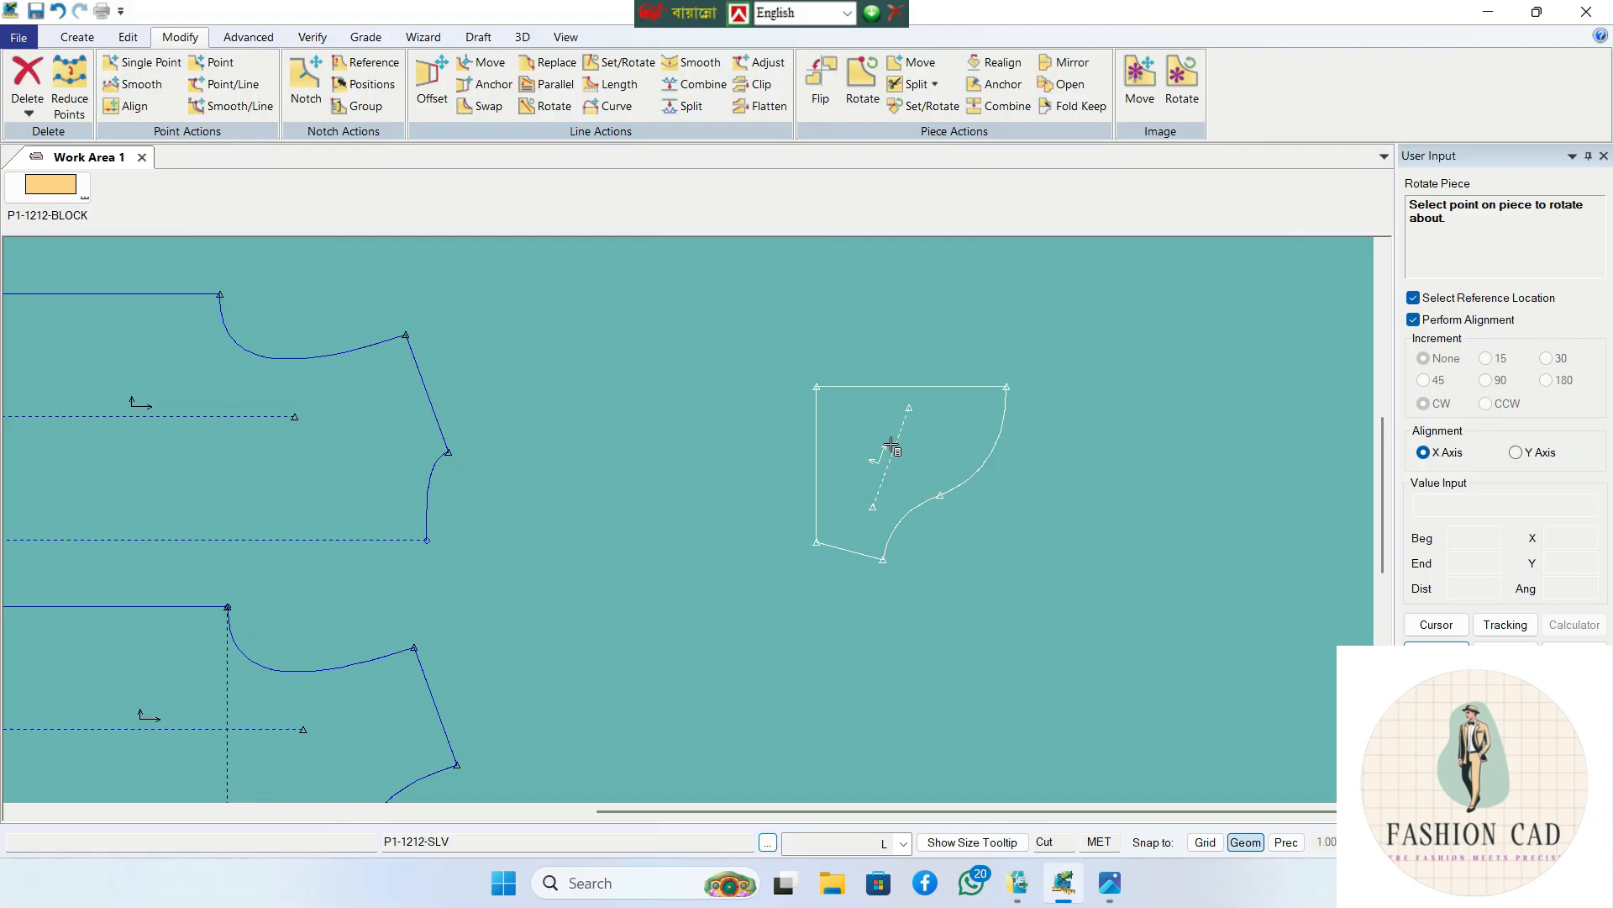
- Realign the sleeve's grain line to horizontal, leave the command, and reposition the piece
click(1000, 63)
click(901, 444)
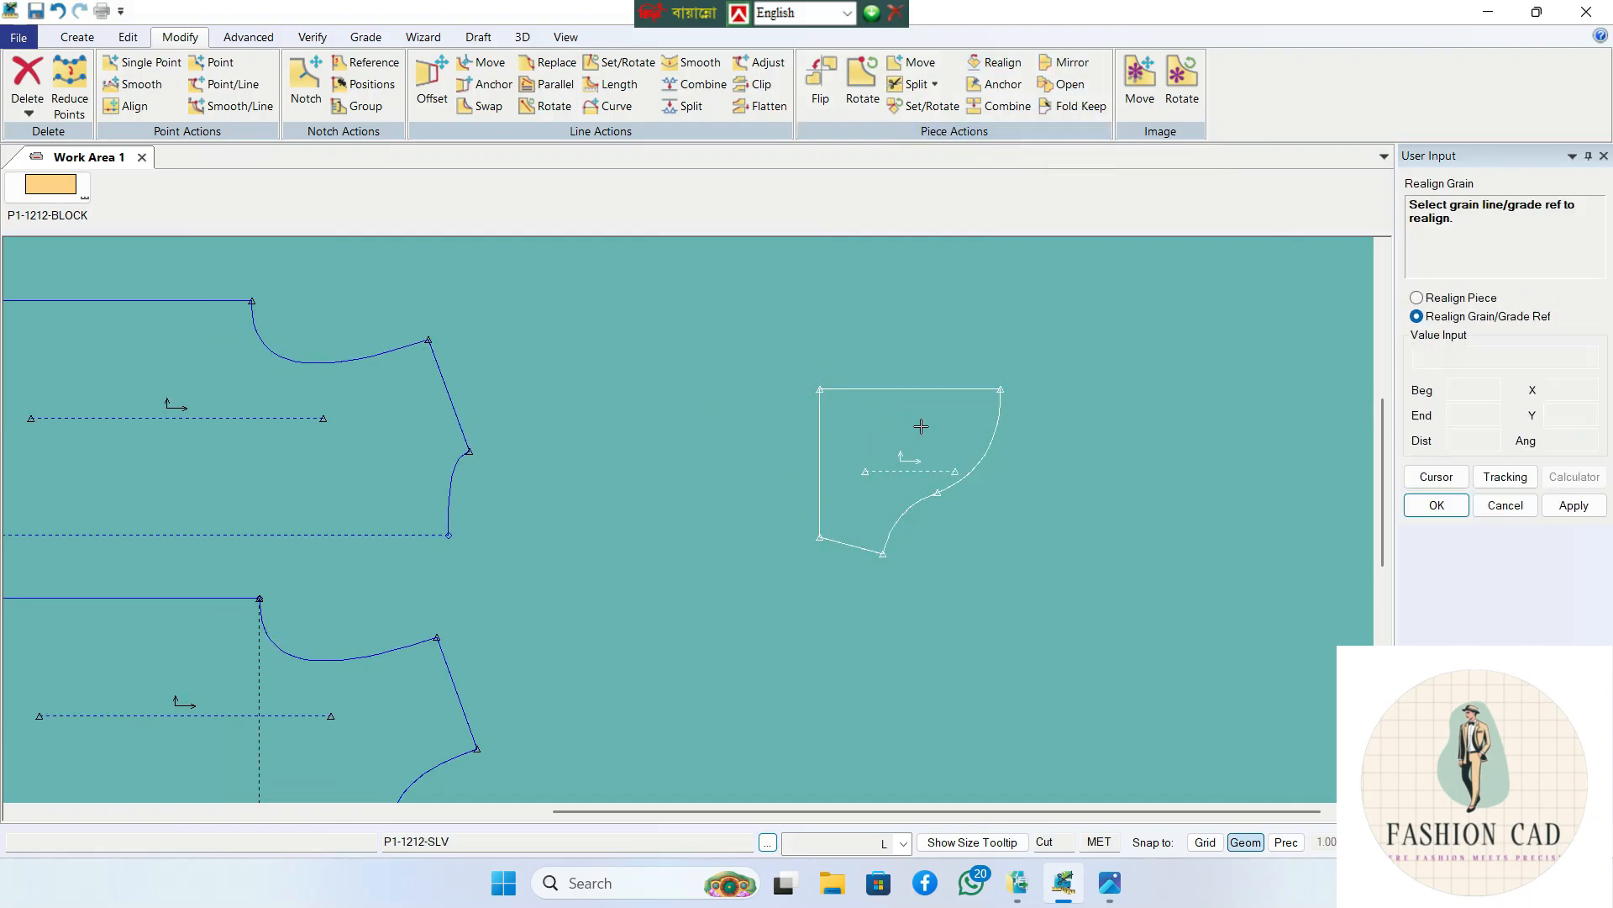
scroll(924, 481, up, 3)
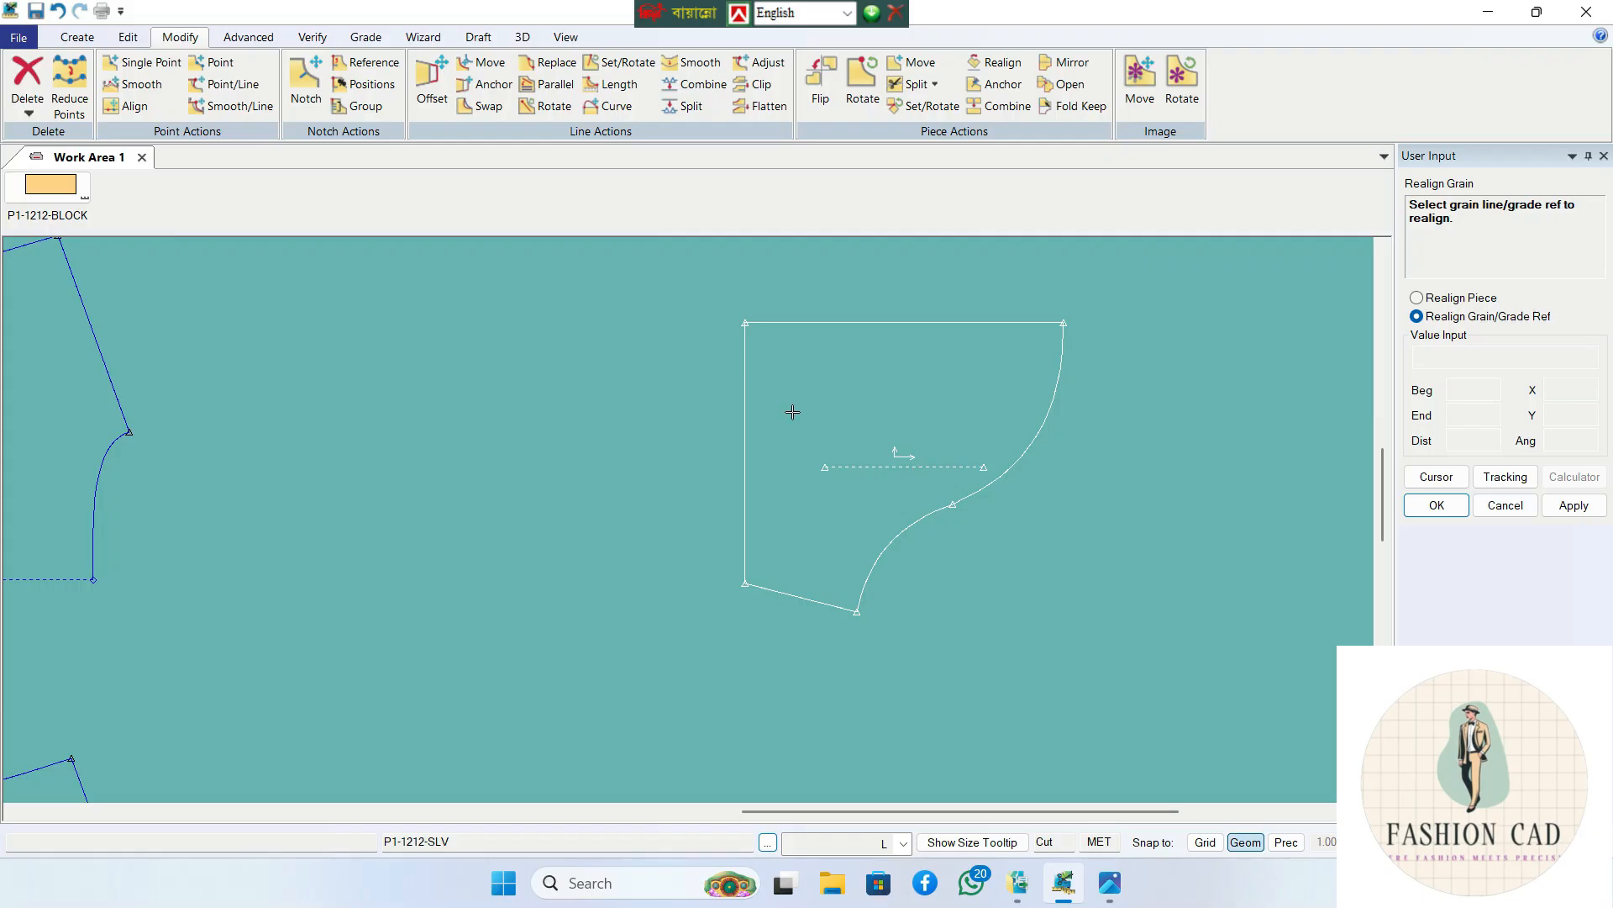
scroll(753, 410, down, 3)
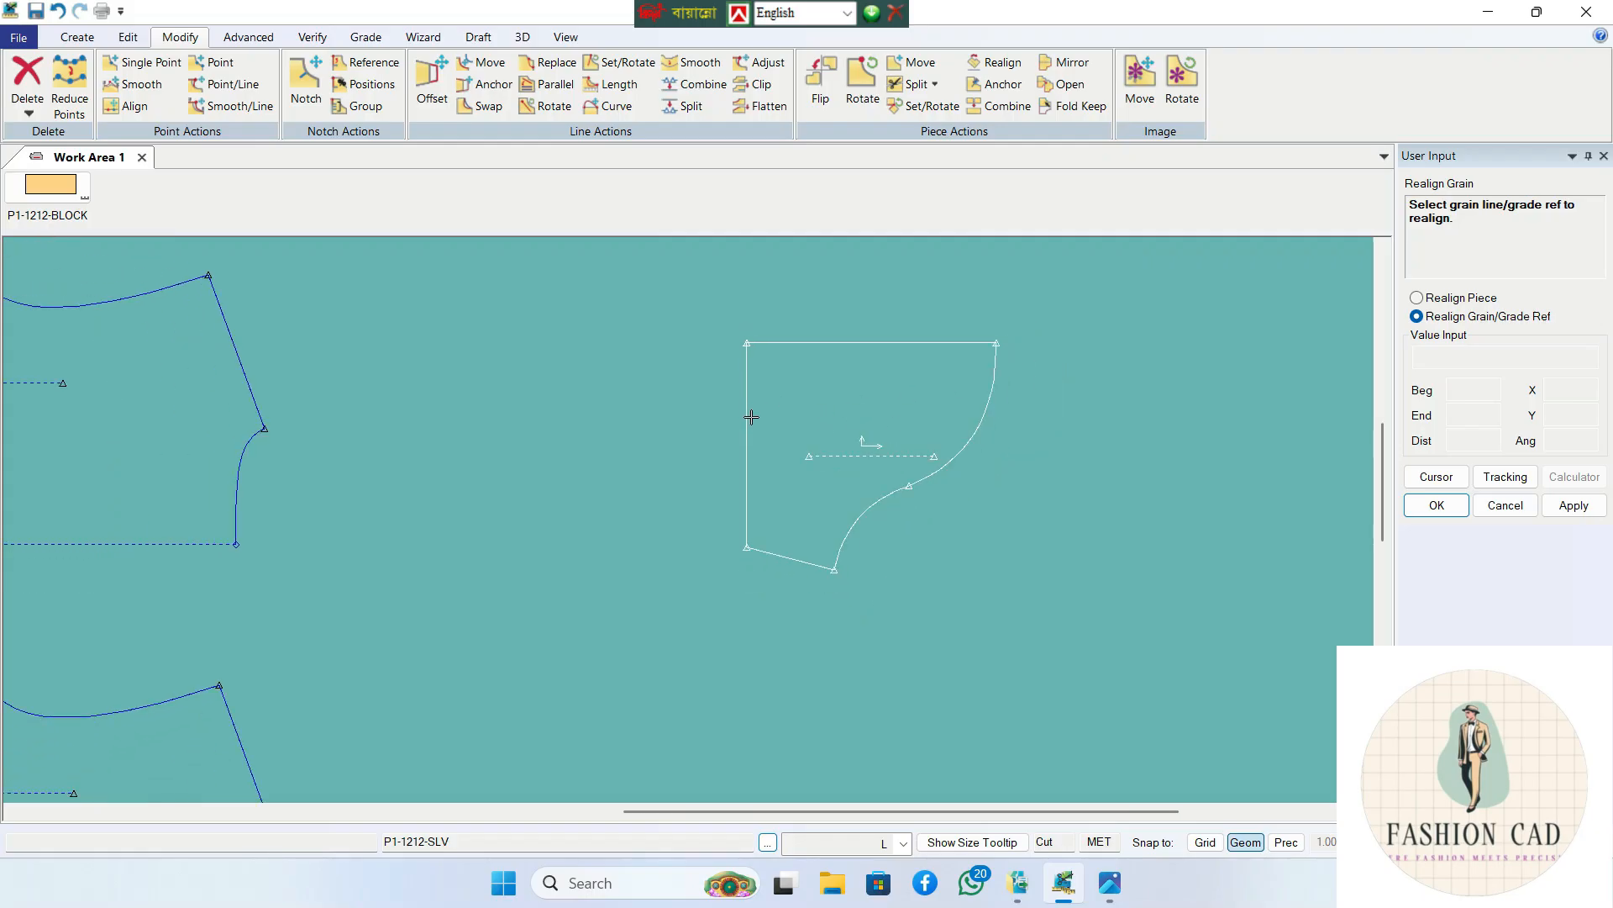
right_click(826, 395)
click(827, 396)
mouse_move(809, 420)
mouse_down()
mouse_move(784, 440)
mouse_move(798, 437)
mouse_up()
scroll(783, 440, up, 1)
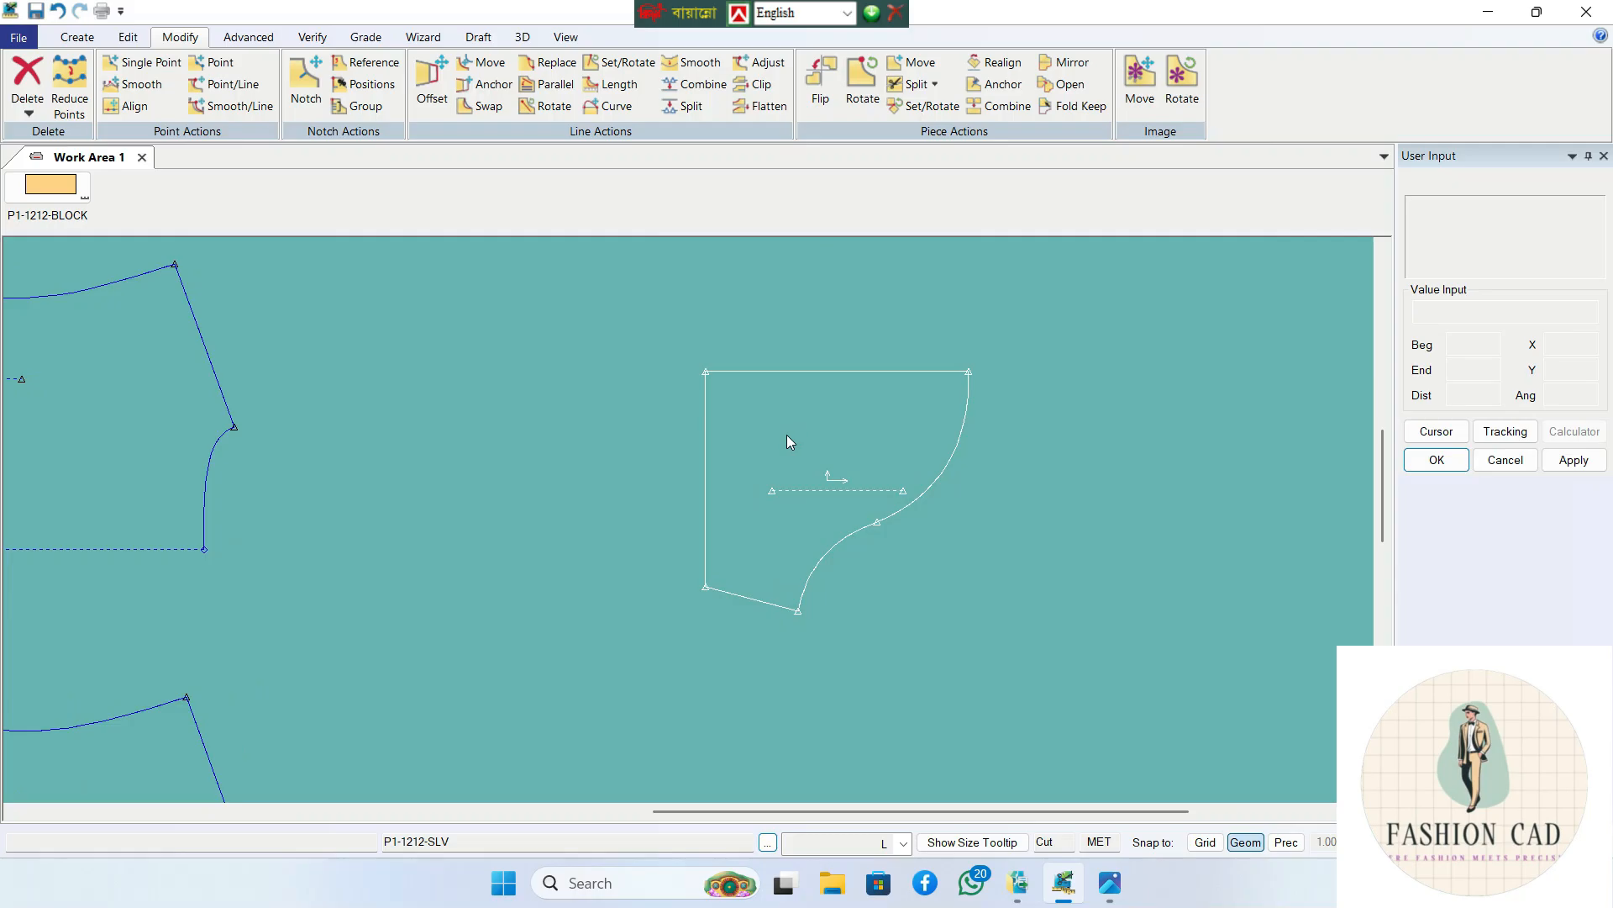
click(800, 412)
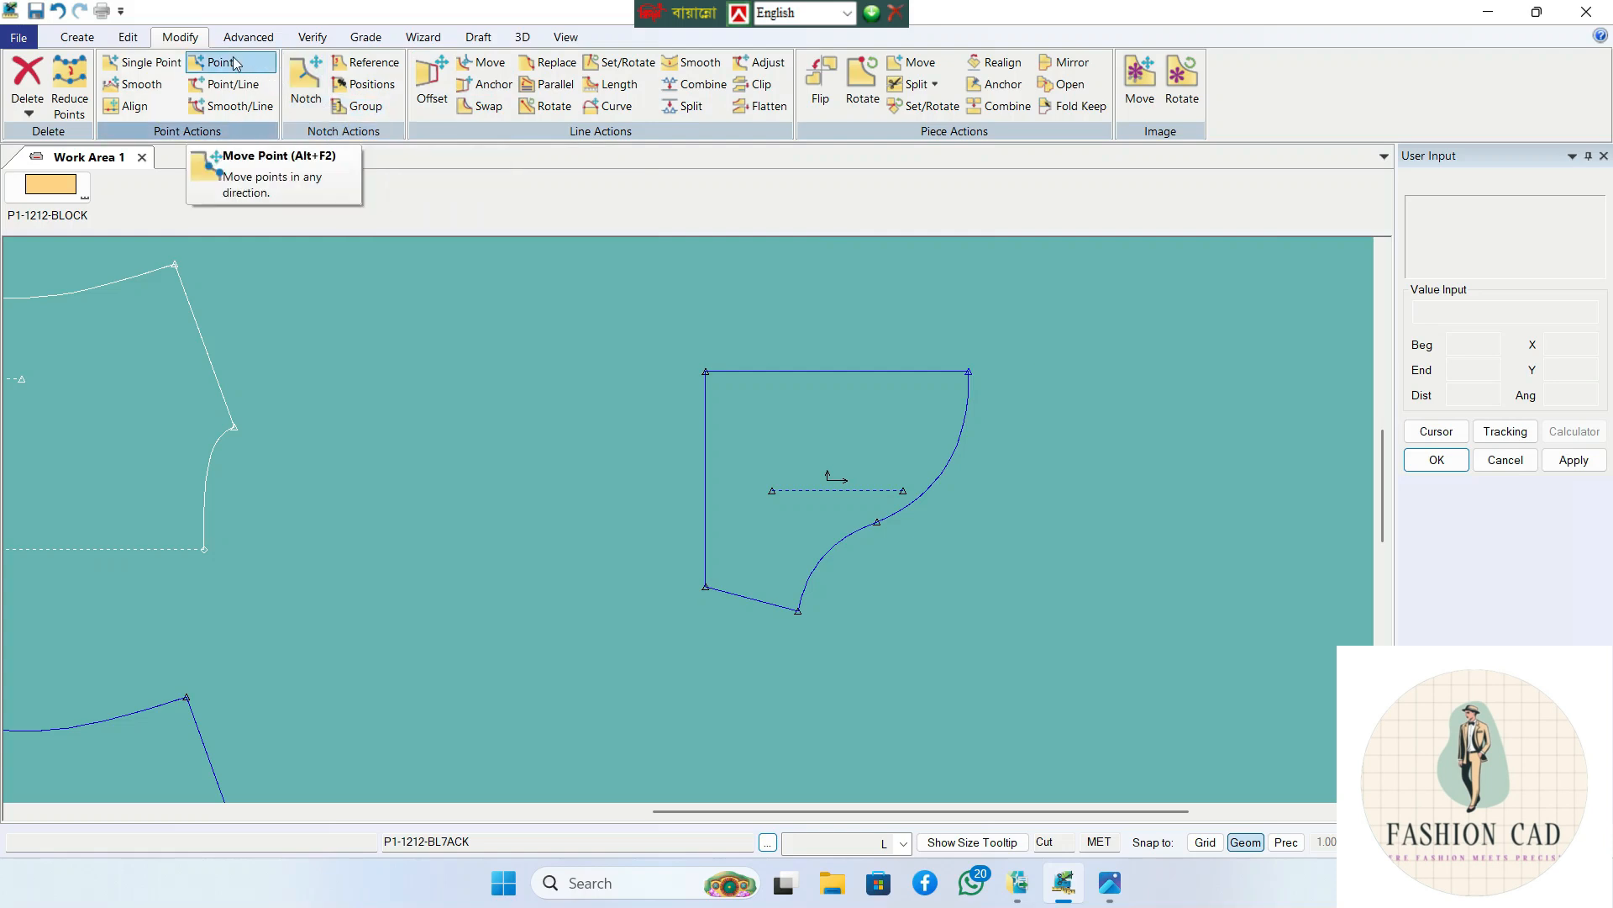
- Shorten the sleeve's grain line by moving its cap-side end point inward along the line, and reposition the piece
click(223, 84)
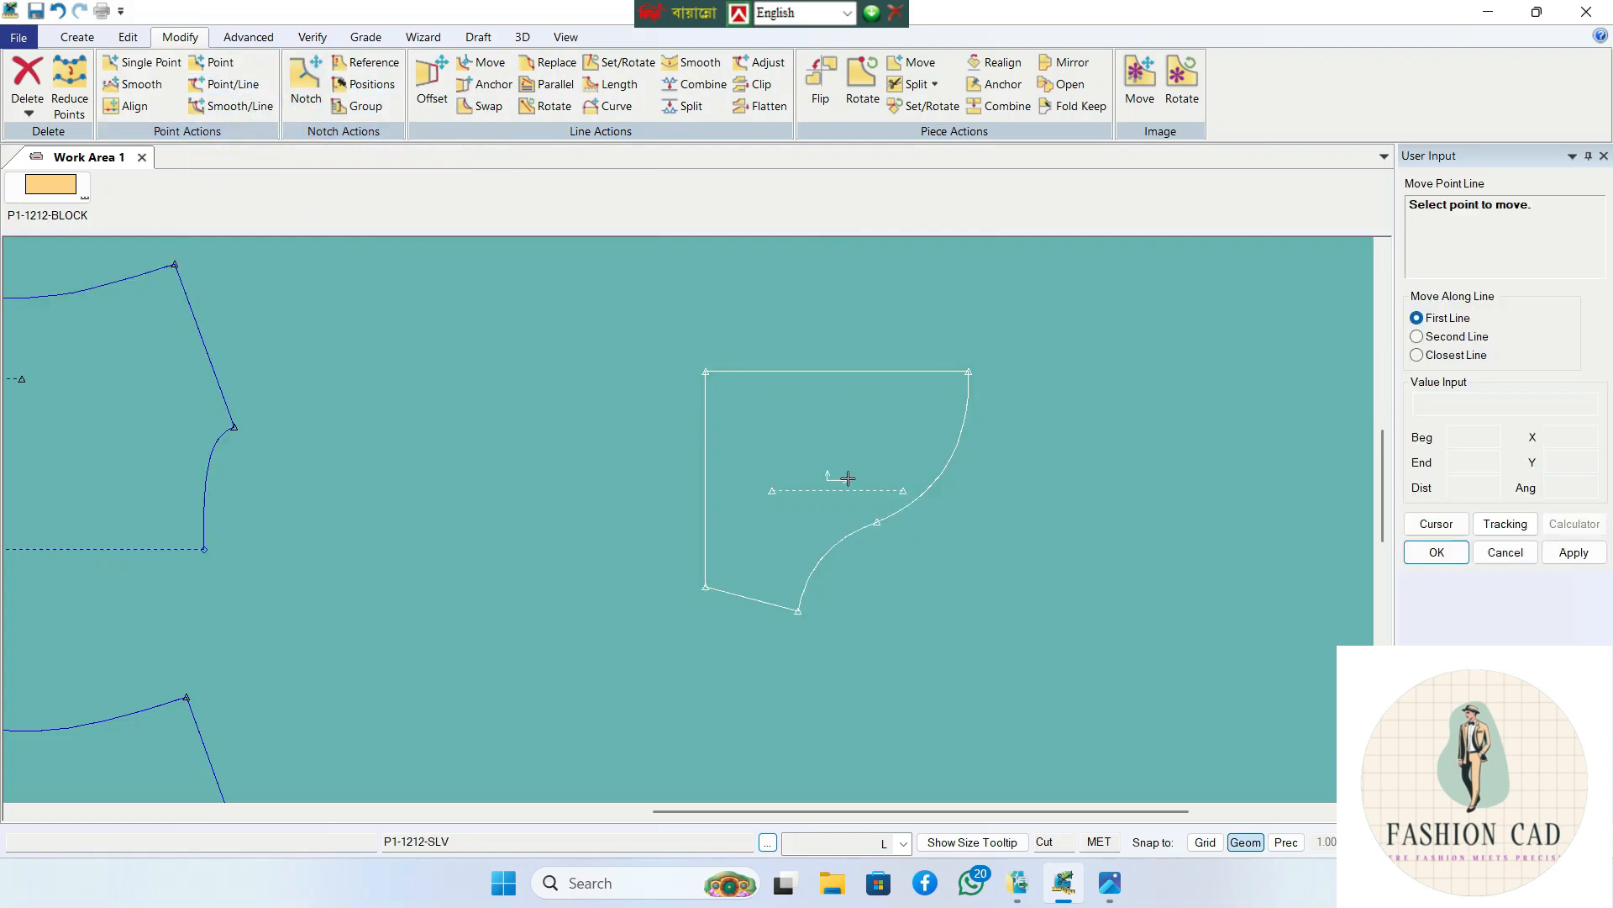
click(903, 490)
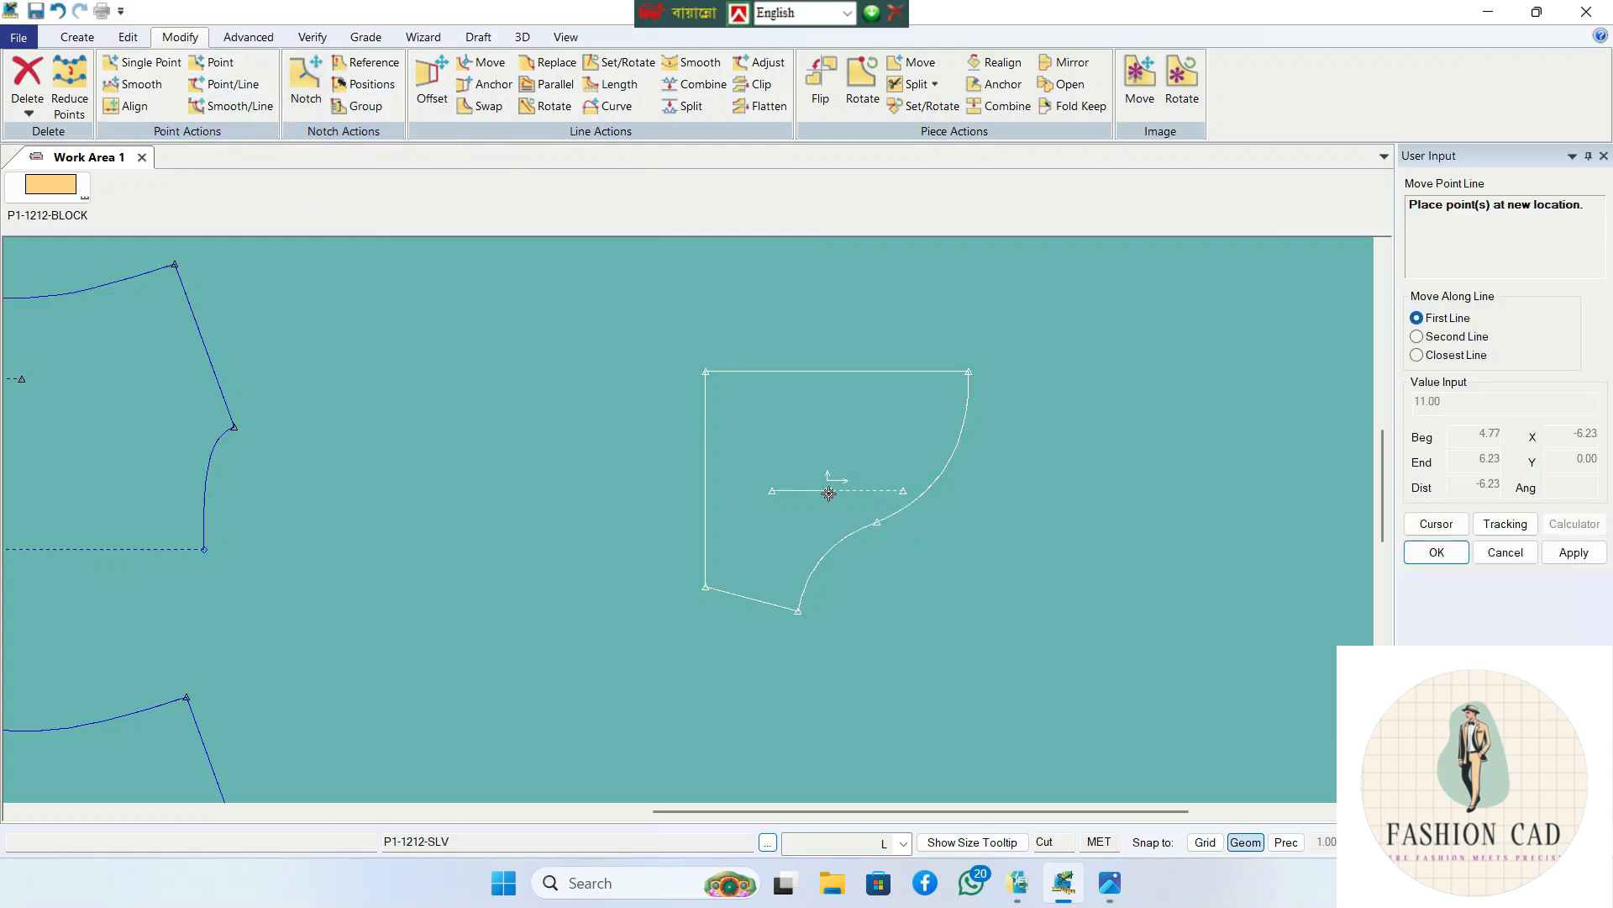
click(836, 494)
scroll(827, 505, down, 1)
right_click(1060, 518)
click(1062, 521)
drag(923, 478, 887, 497)
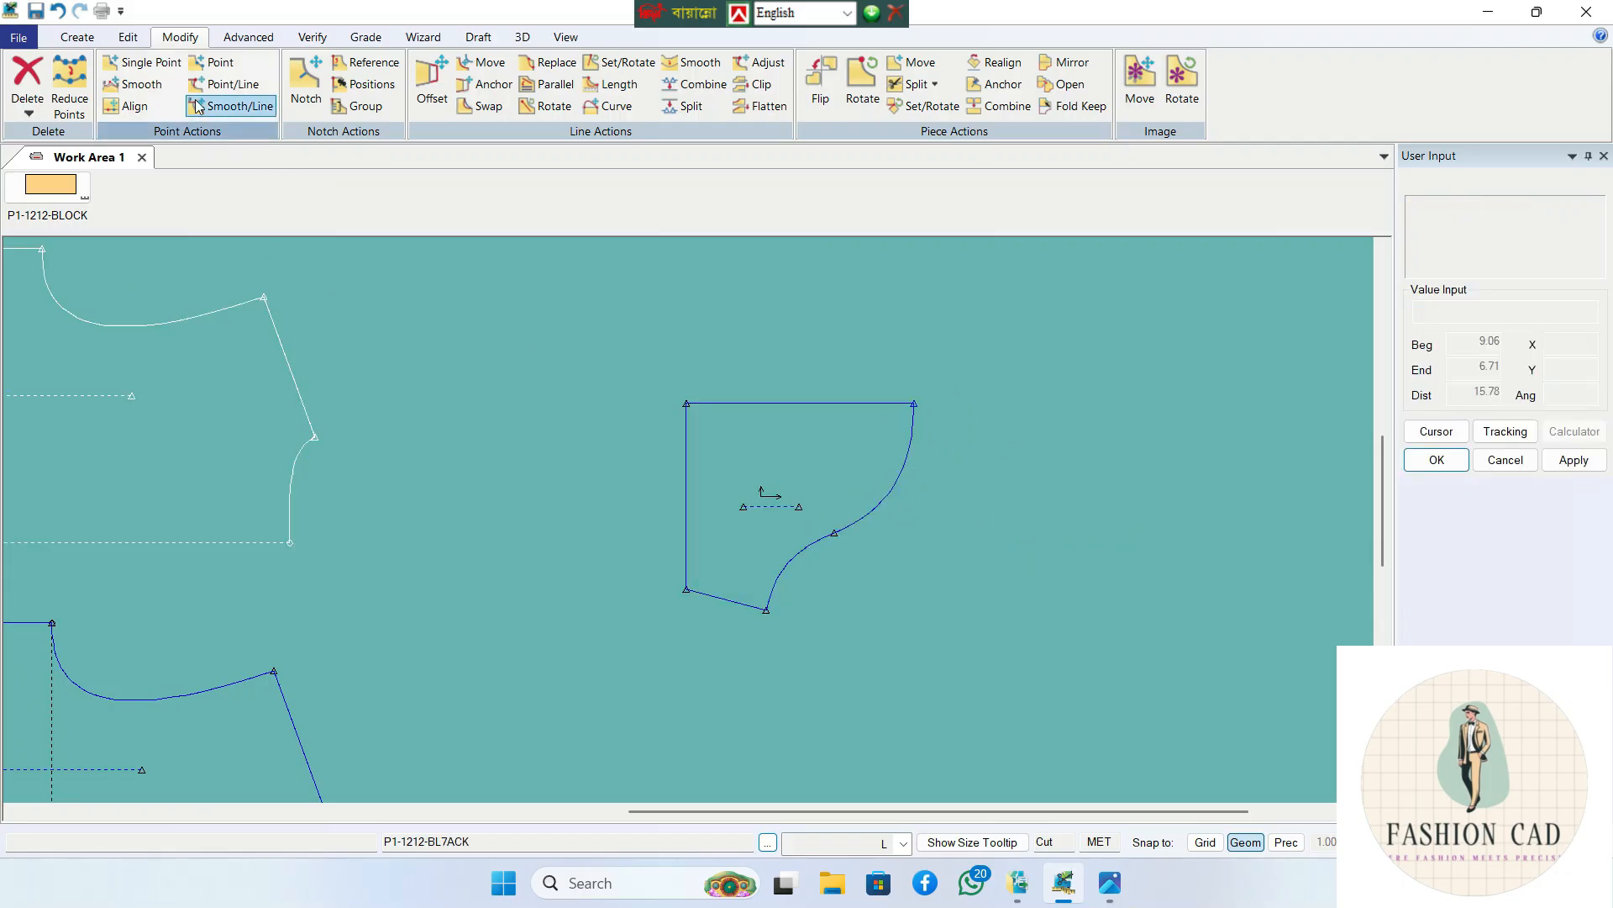
click(76, 37)
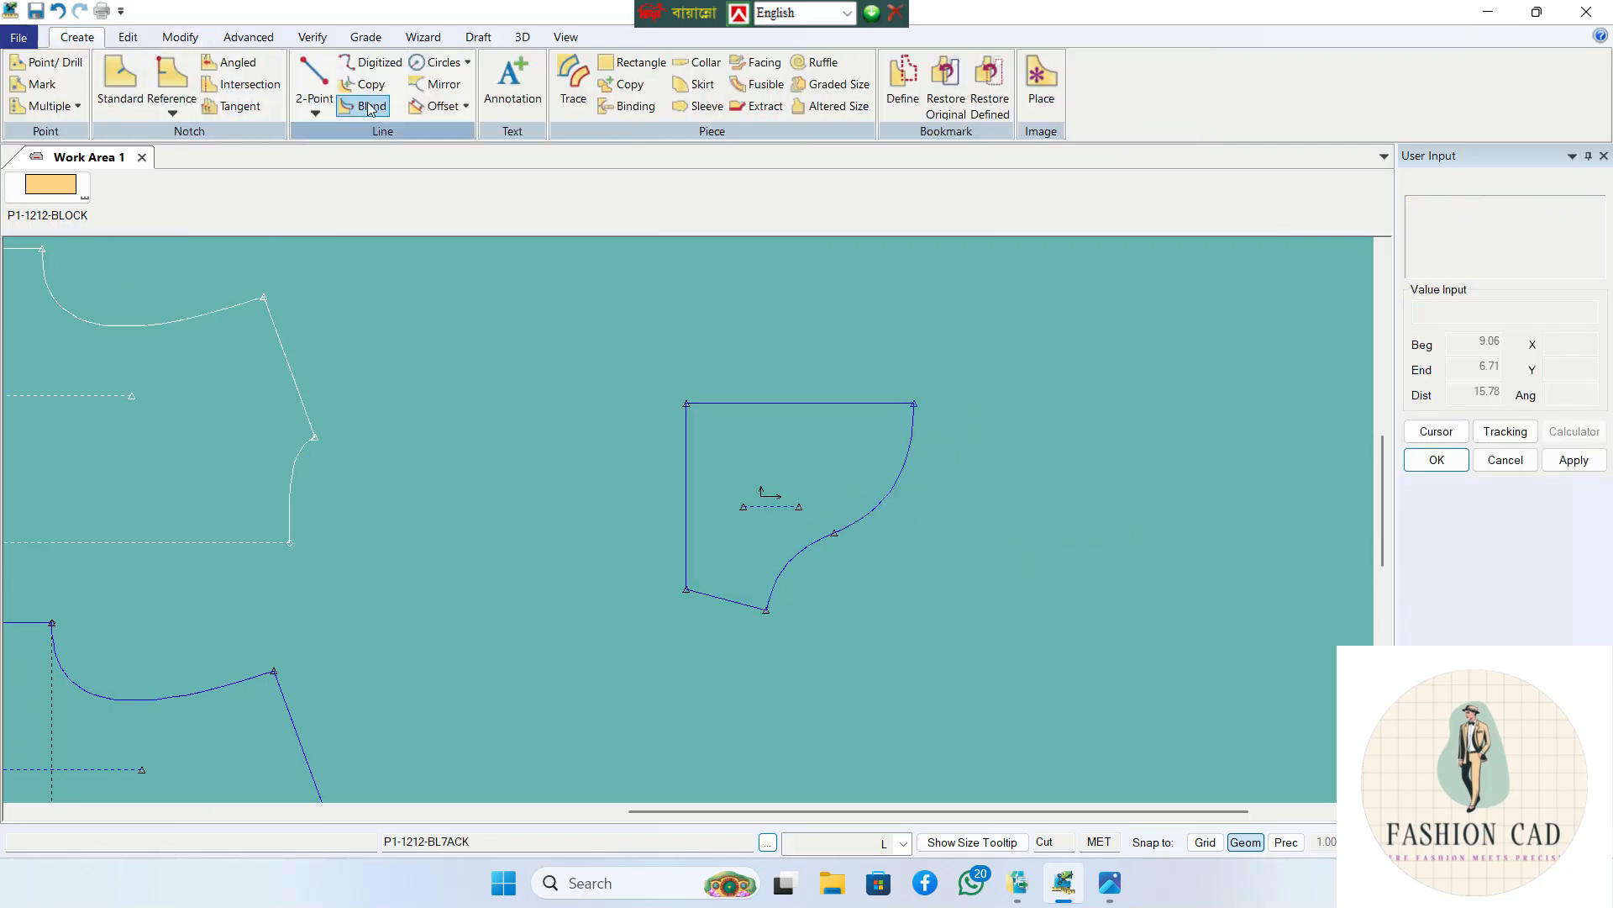
click(433, 88)
click(897, 476)
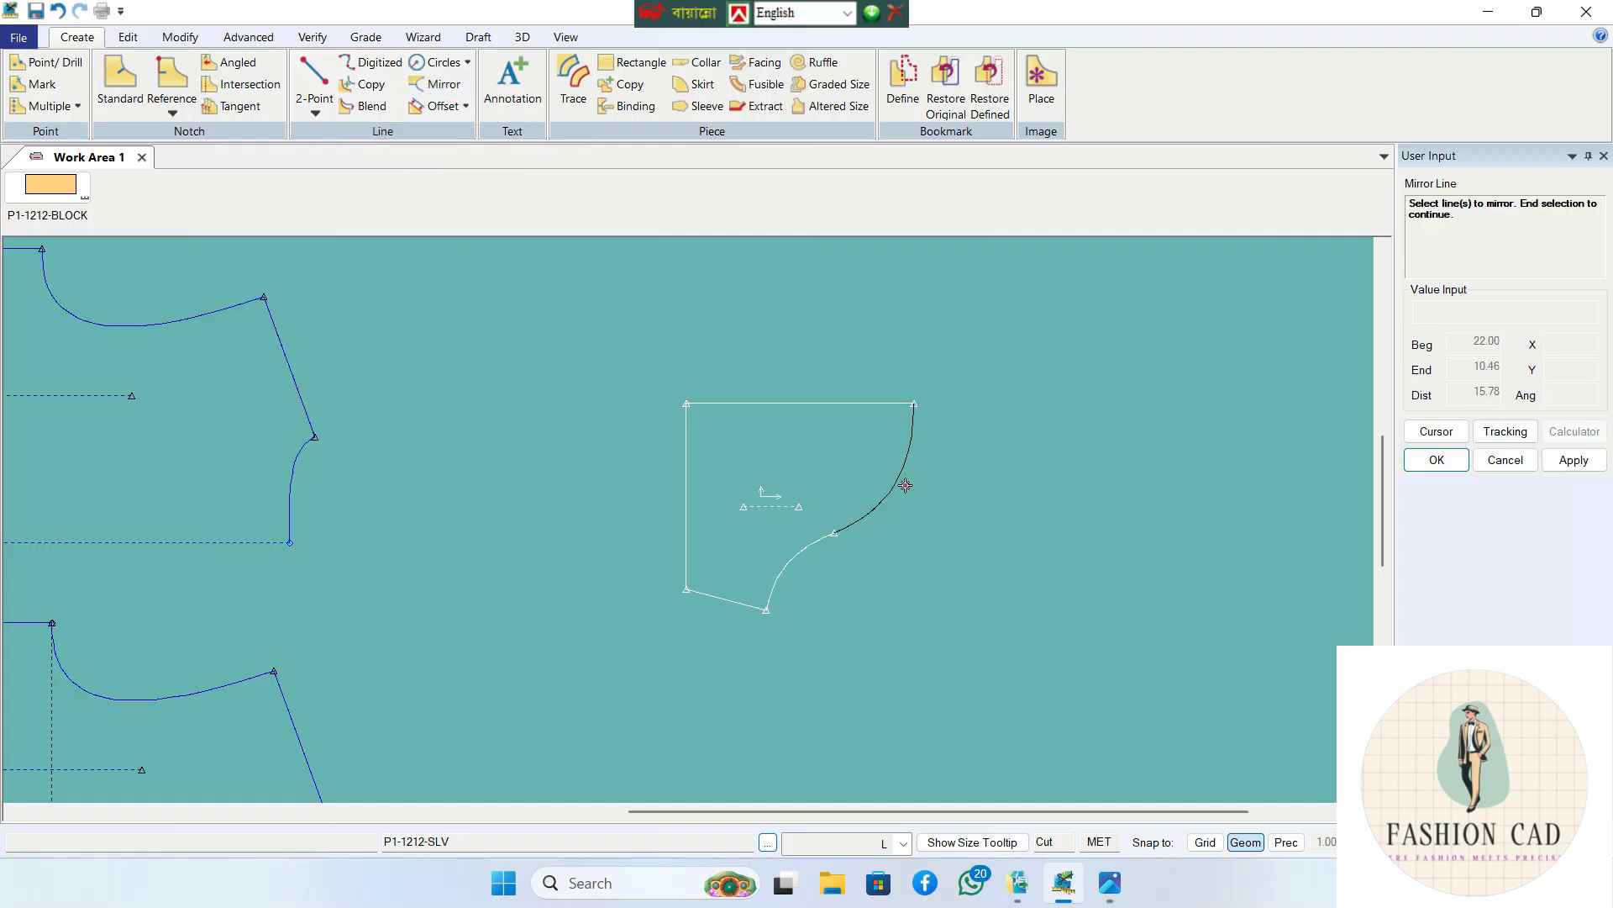
key(Escape)
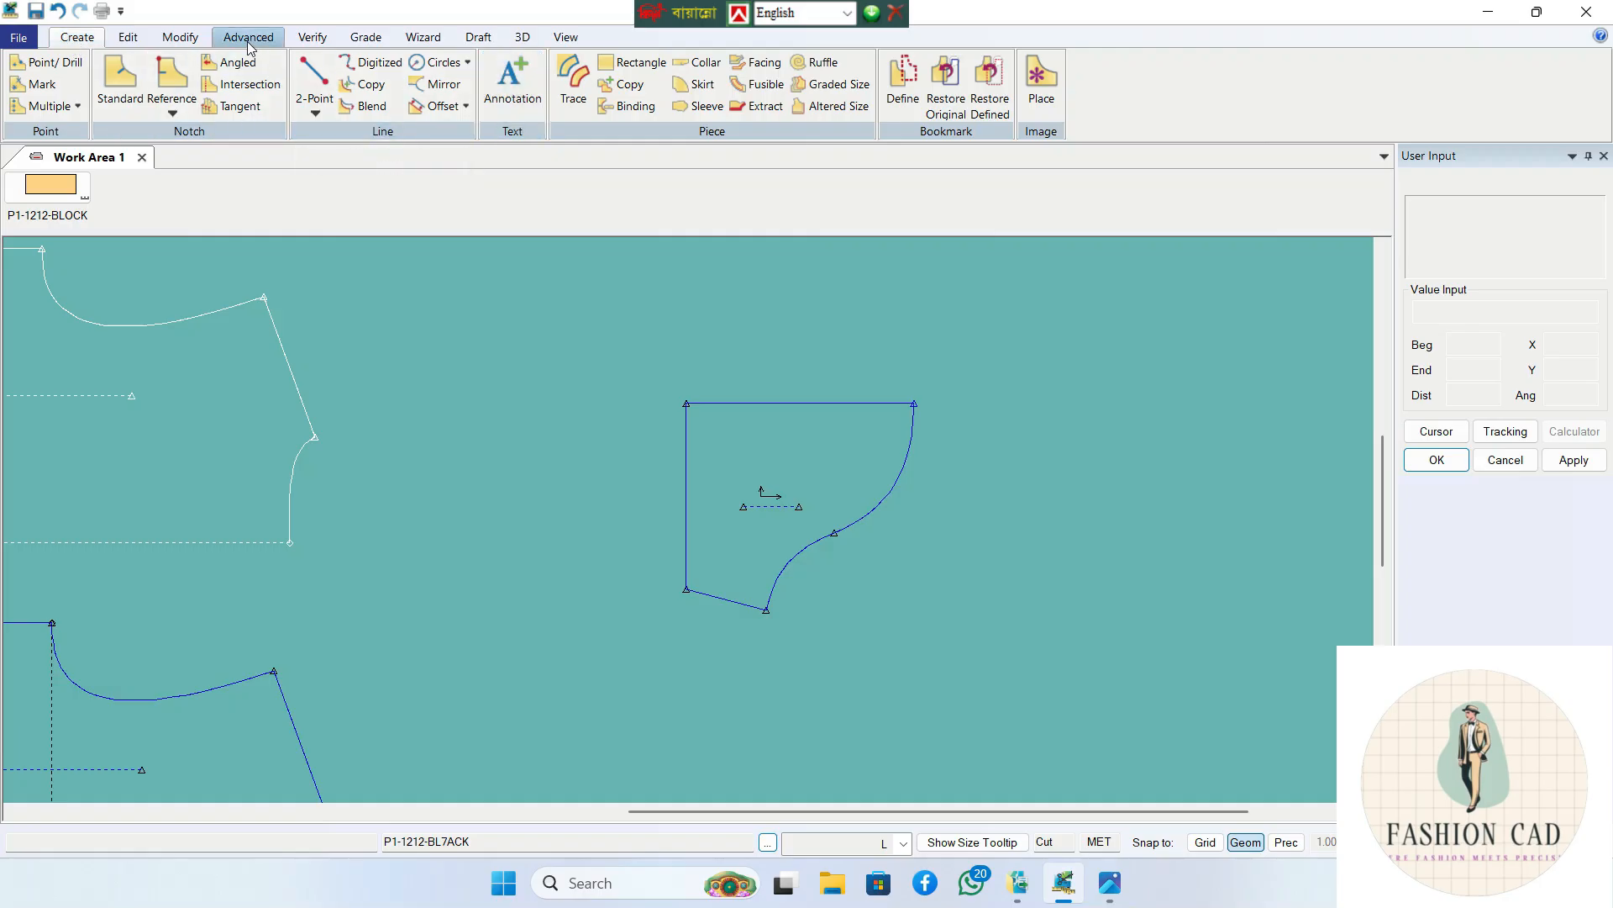
- Mirror the sleeve piece about its straight upper edge with Fold after Mirror disabled, and leave the command
click(180, 37)
click(1051, 68)
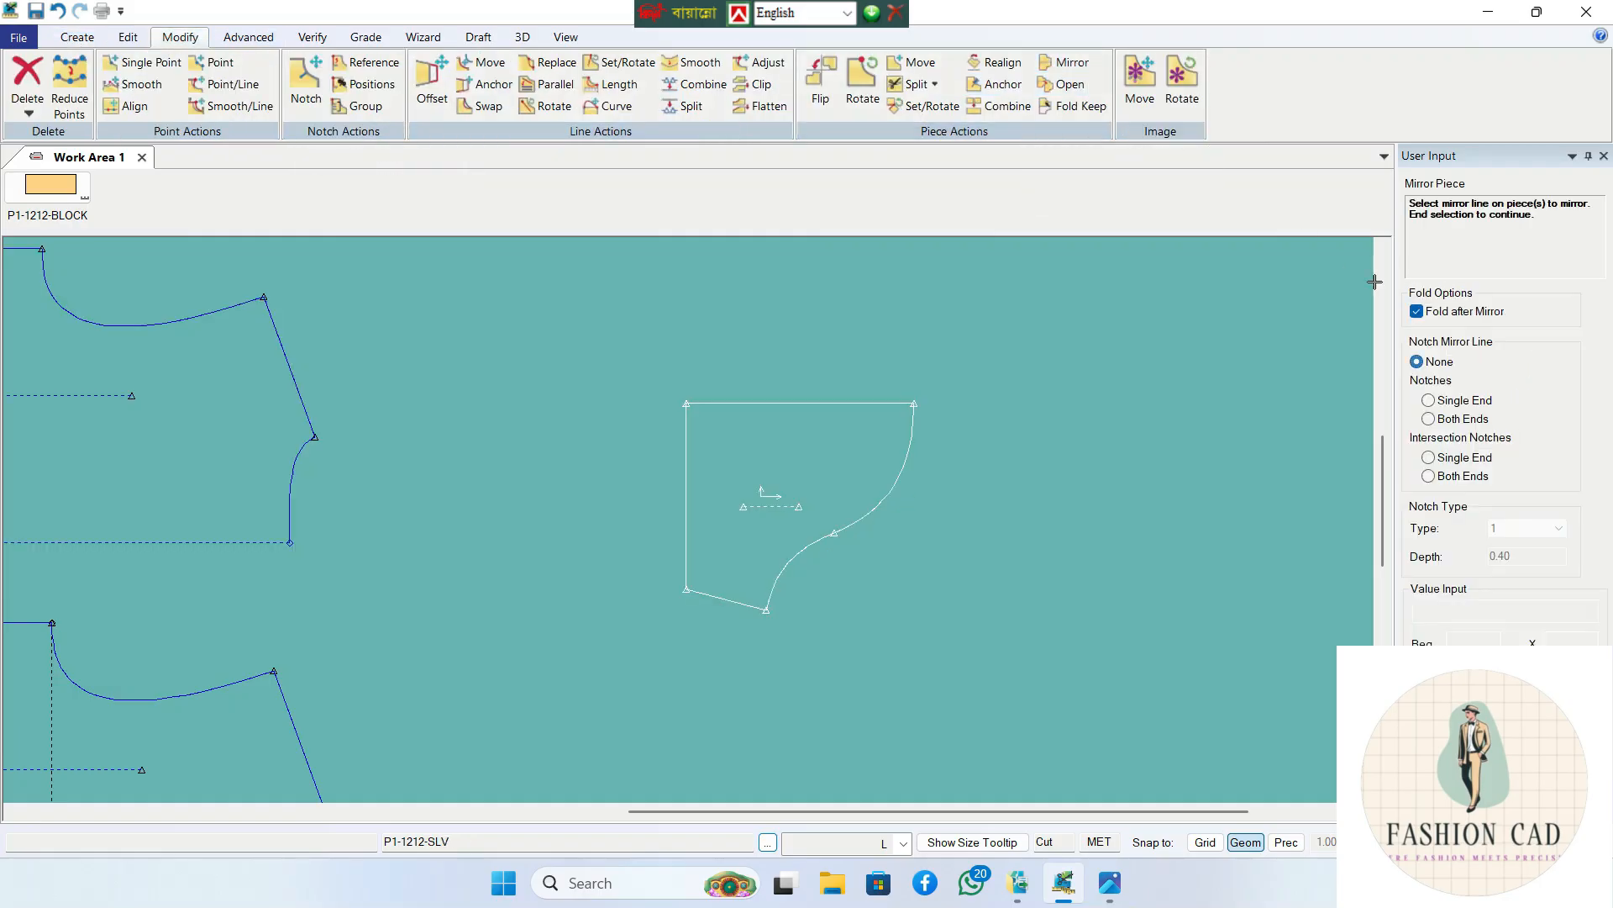
click(866, 402)
right_click(856, 367)
click(847, 367)
scroll(845, 396, down, 2)
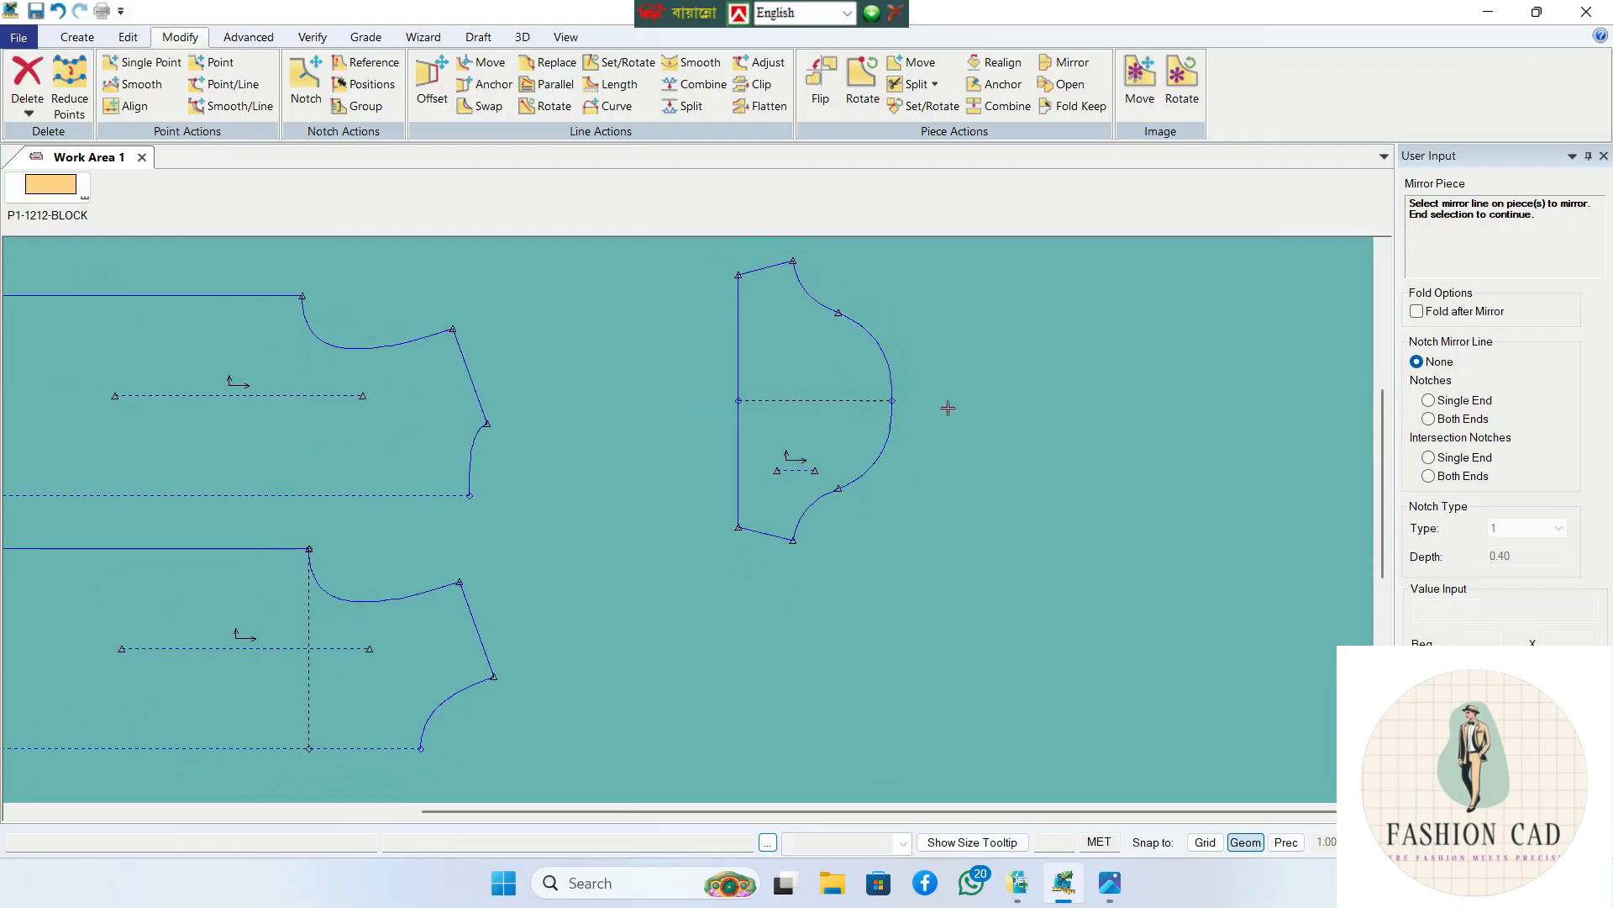
right_click(992, 398)
click(990, 400)
- Arrange the mirrored sleeve beside the back and front pieces, with the back above the front
drag(877, 402, 869, 466)
scroll(870, 466, up, 2)
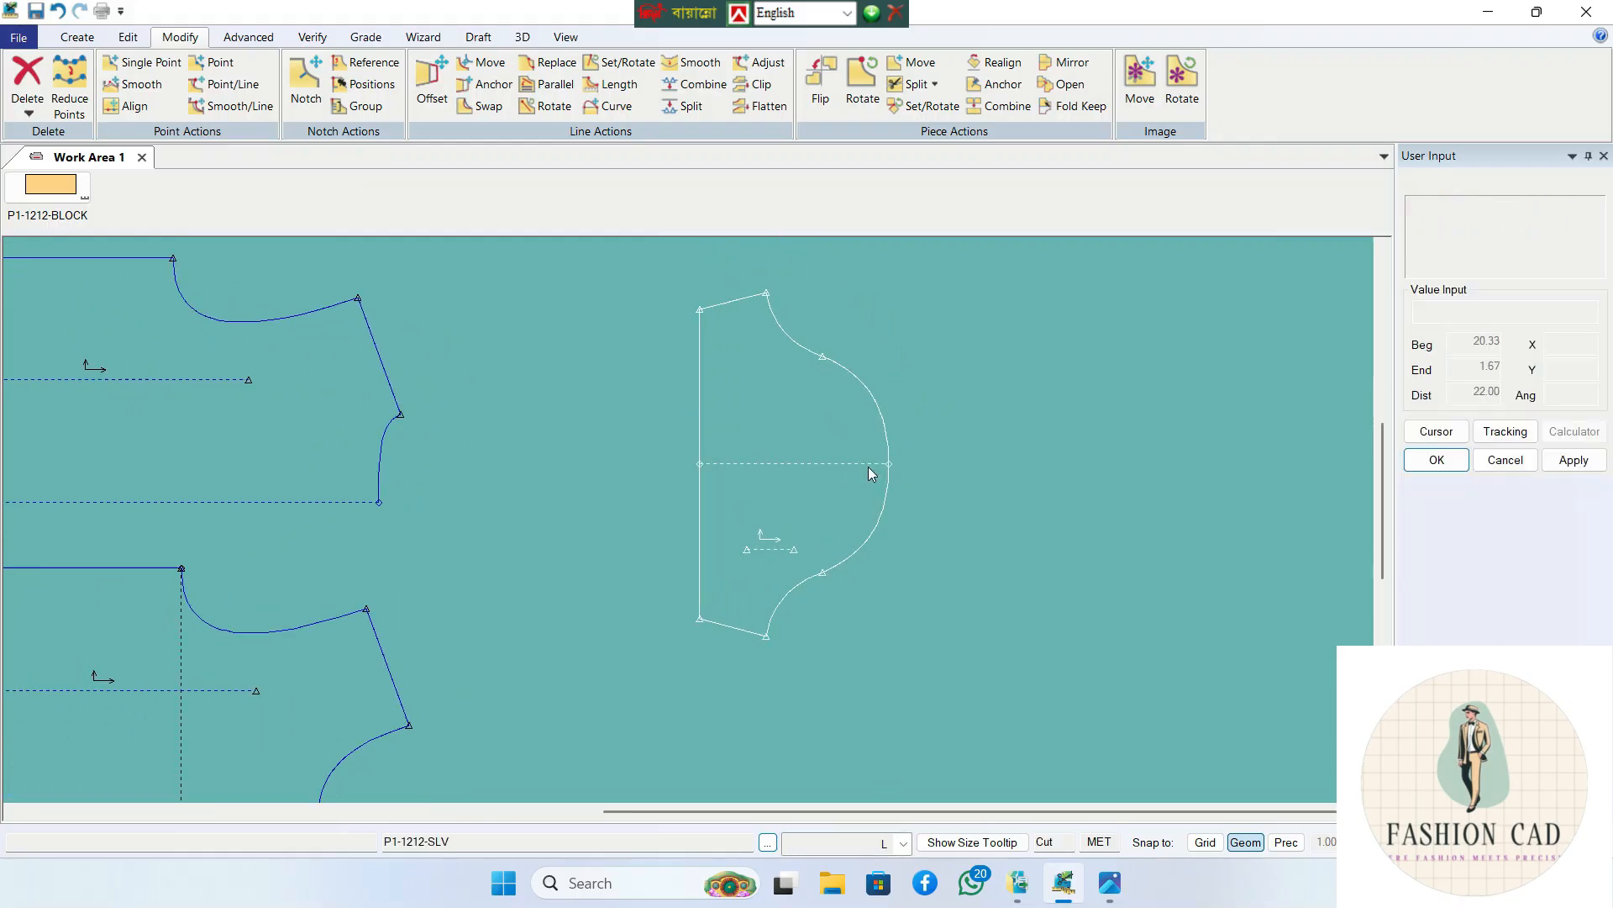
scroll(869, 465, down, 1)
scroll(873, 463, up, 3)
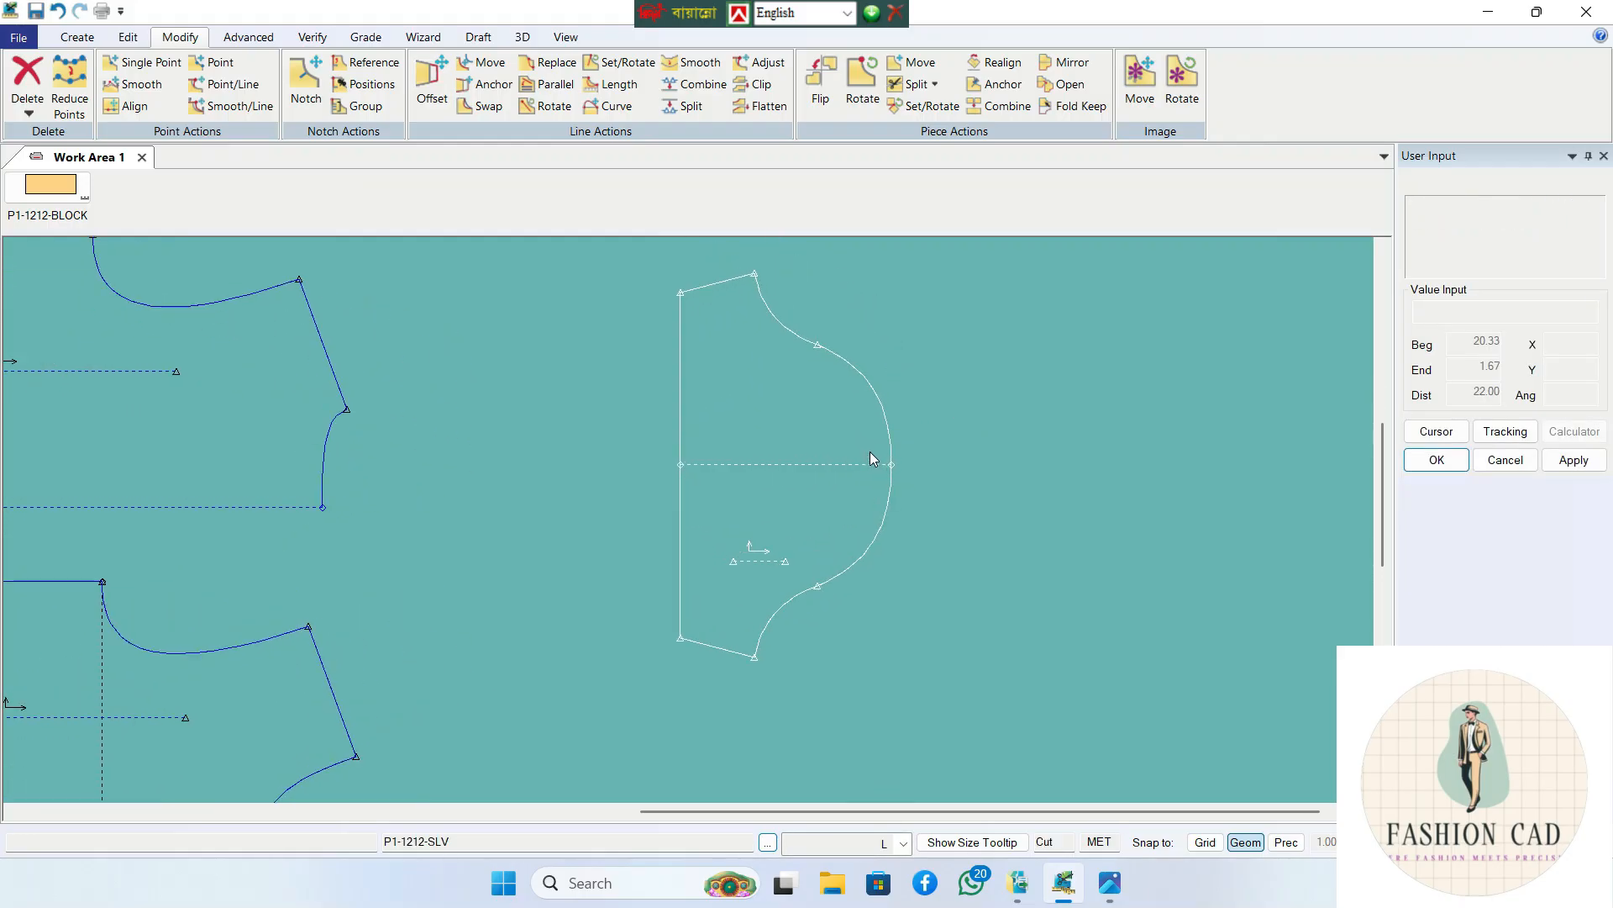
scroll(870, 460, down, 3)
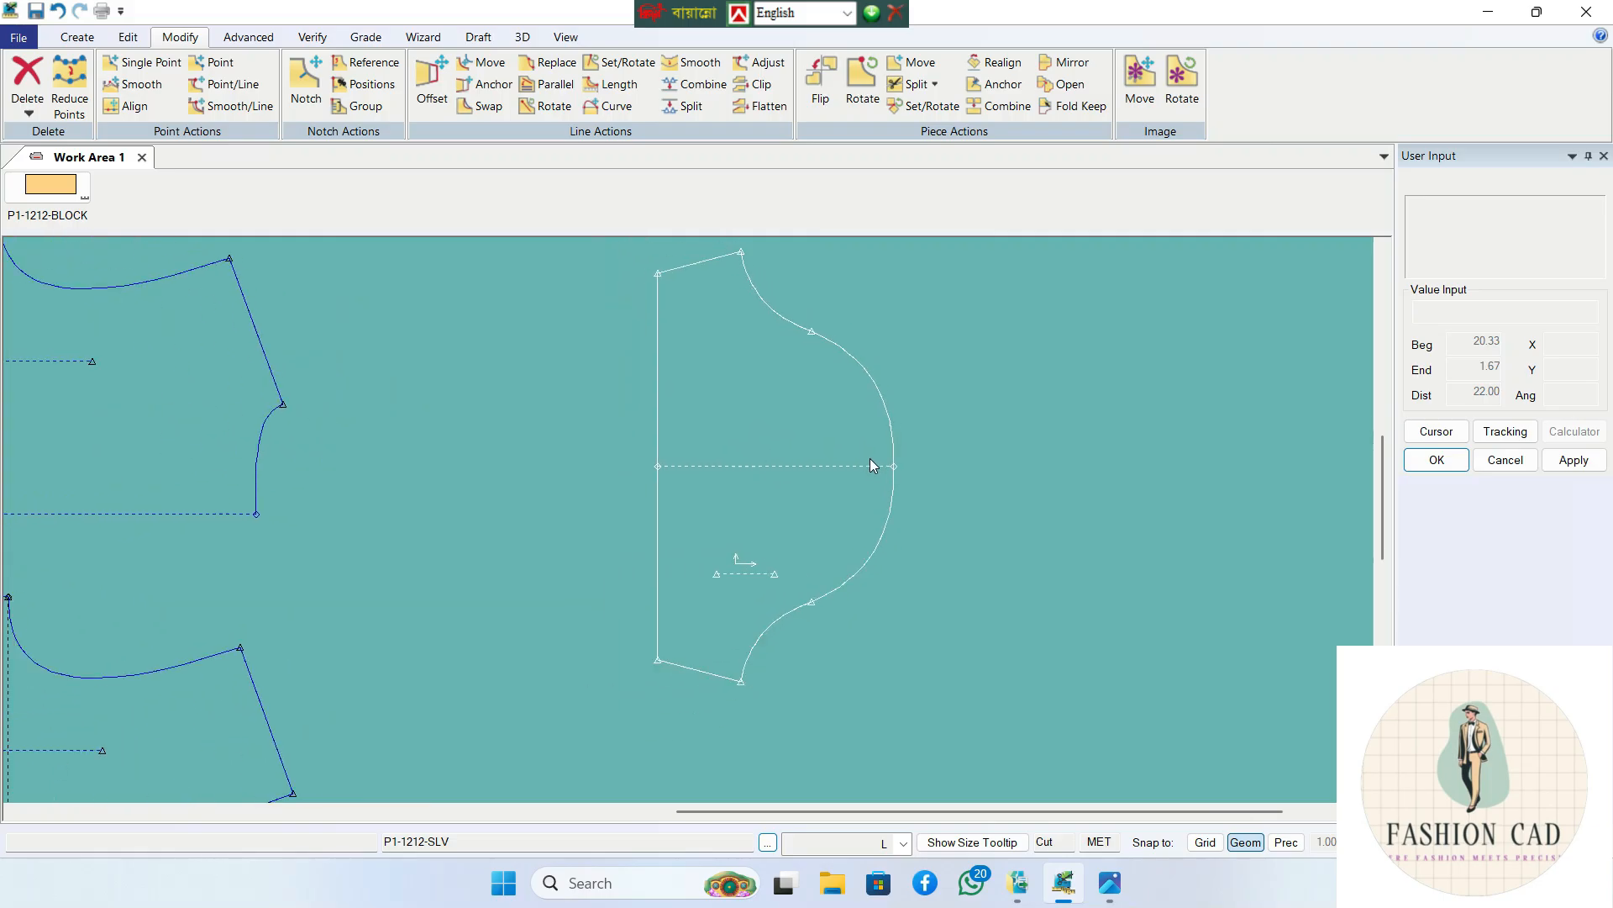
drag(874, 464, 722, 476)
scroll(699, 481, down, 3)
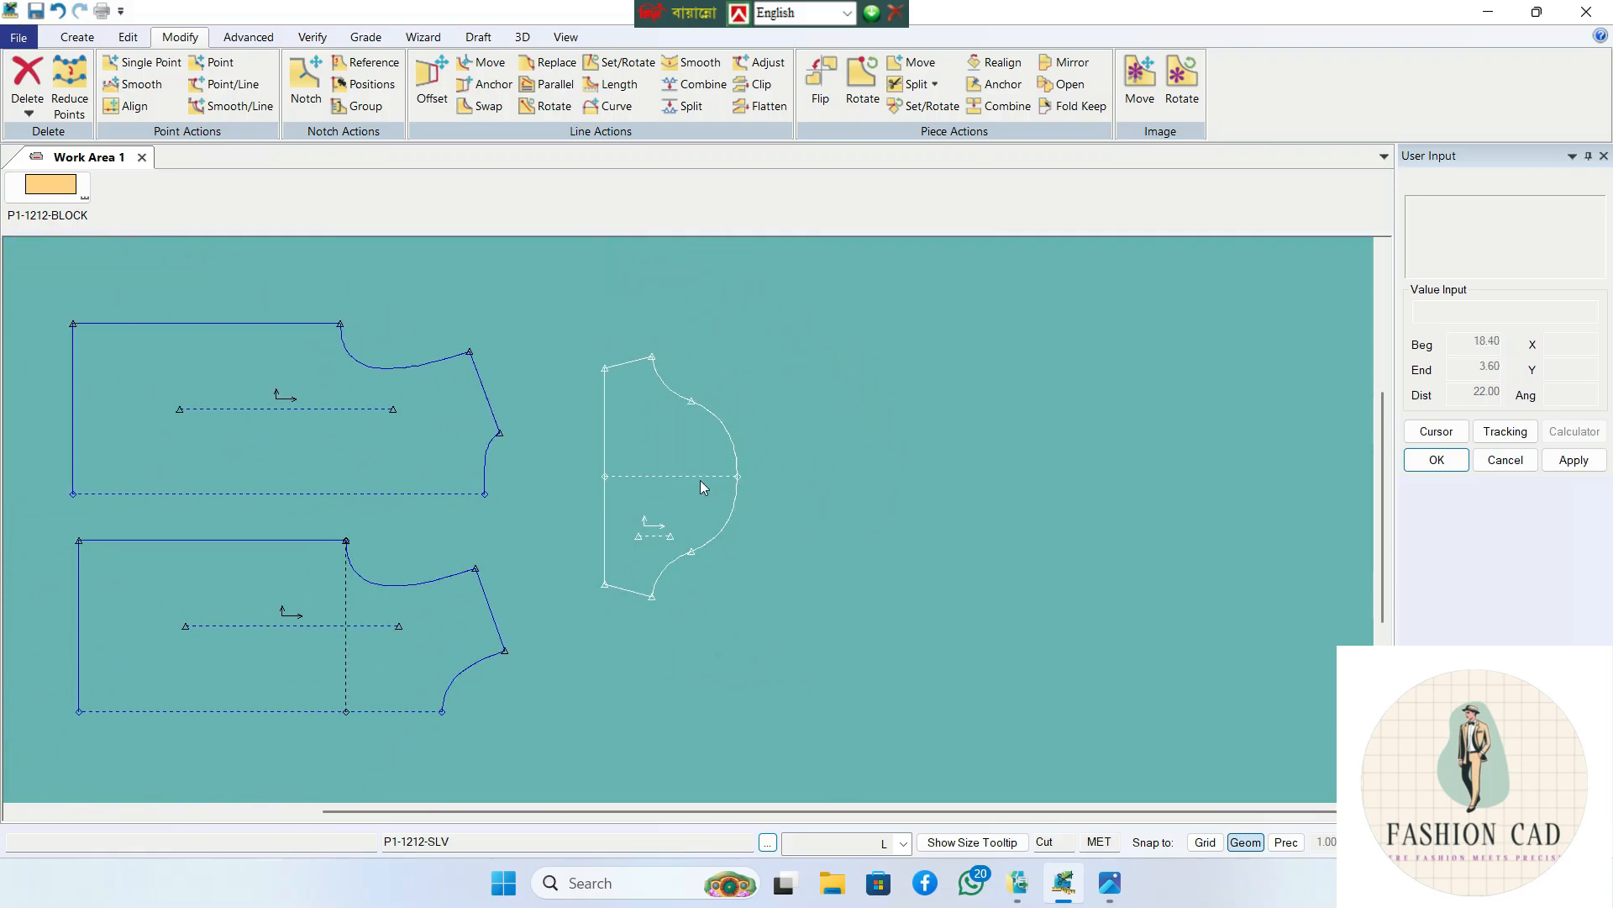
drag(440, 471, 501, 469)
drag(378, 608, 421, 614)
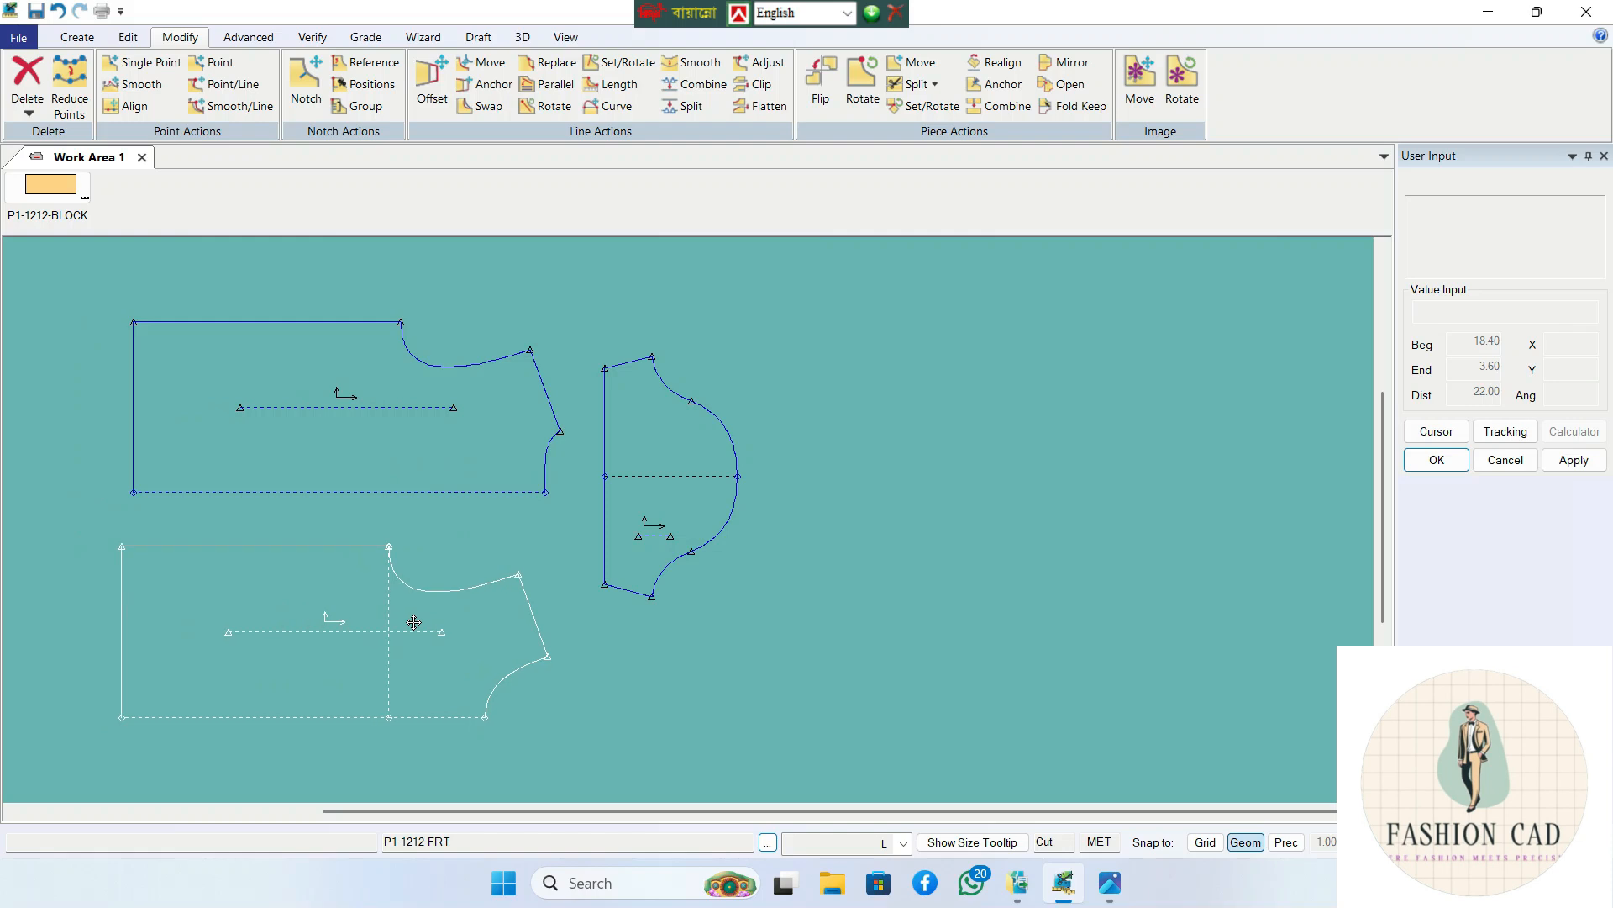
drag(615, 521, 651, 511)
drag(507, 481, 550, 475)
drag(654, 466, 688, 466)
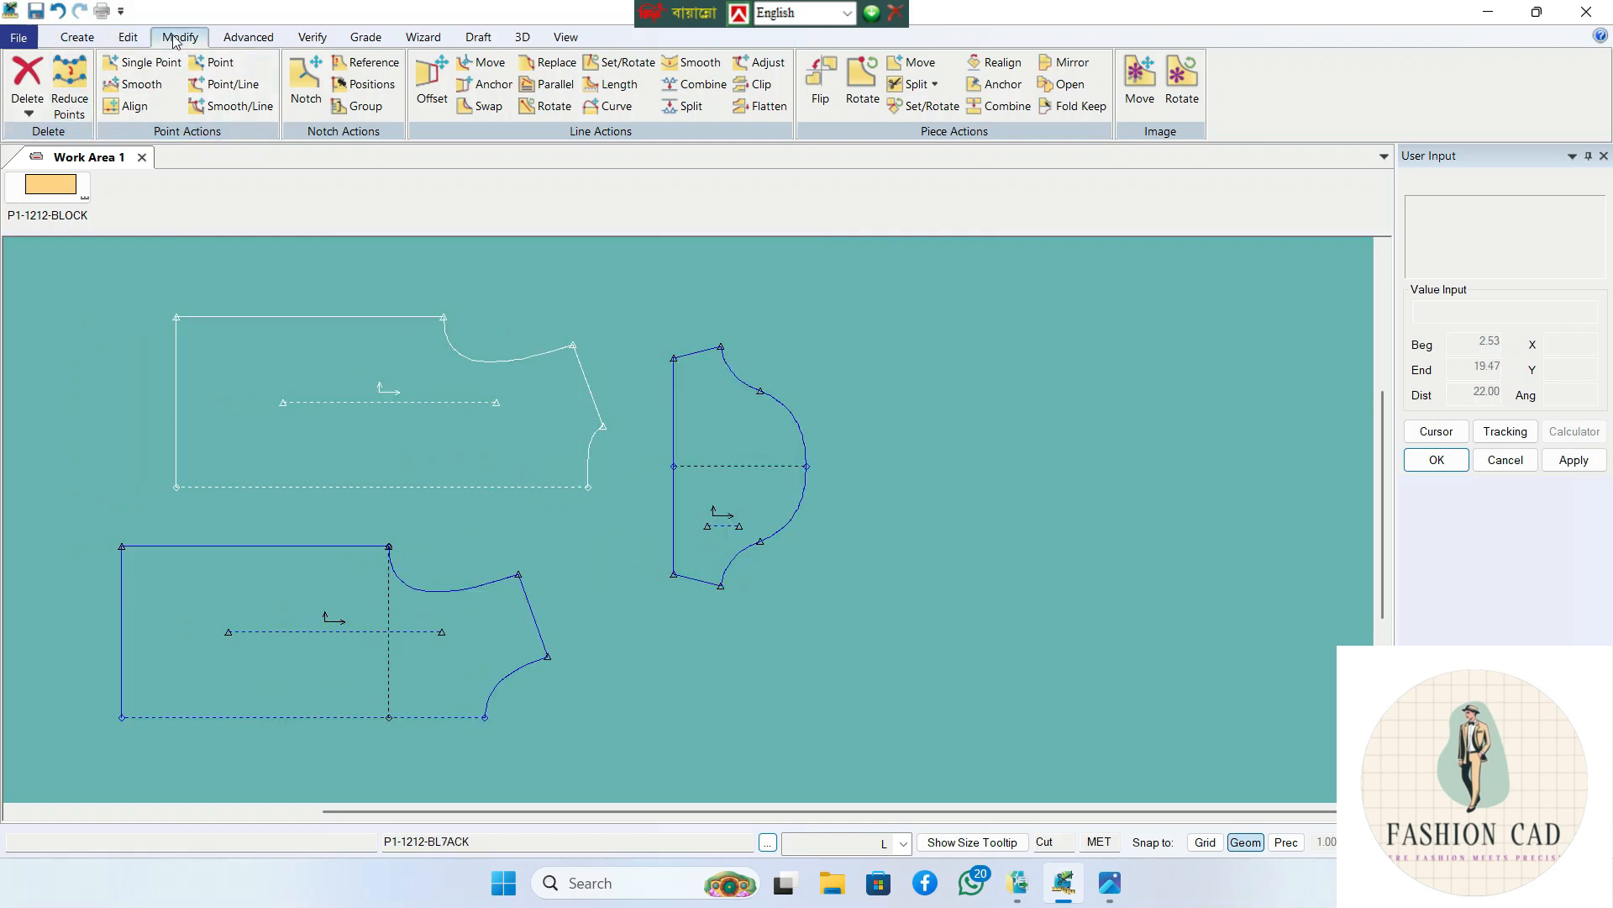
- Combine the two halves of the sleeve's straight hem edge into one line without adding a notch
click(695, 84)
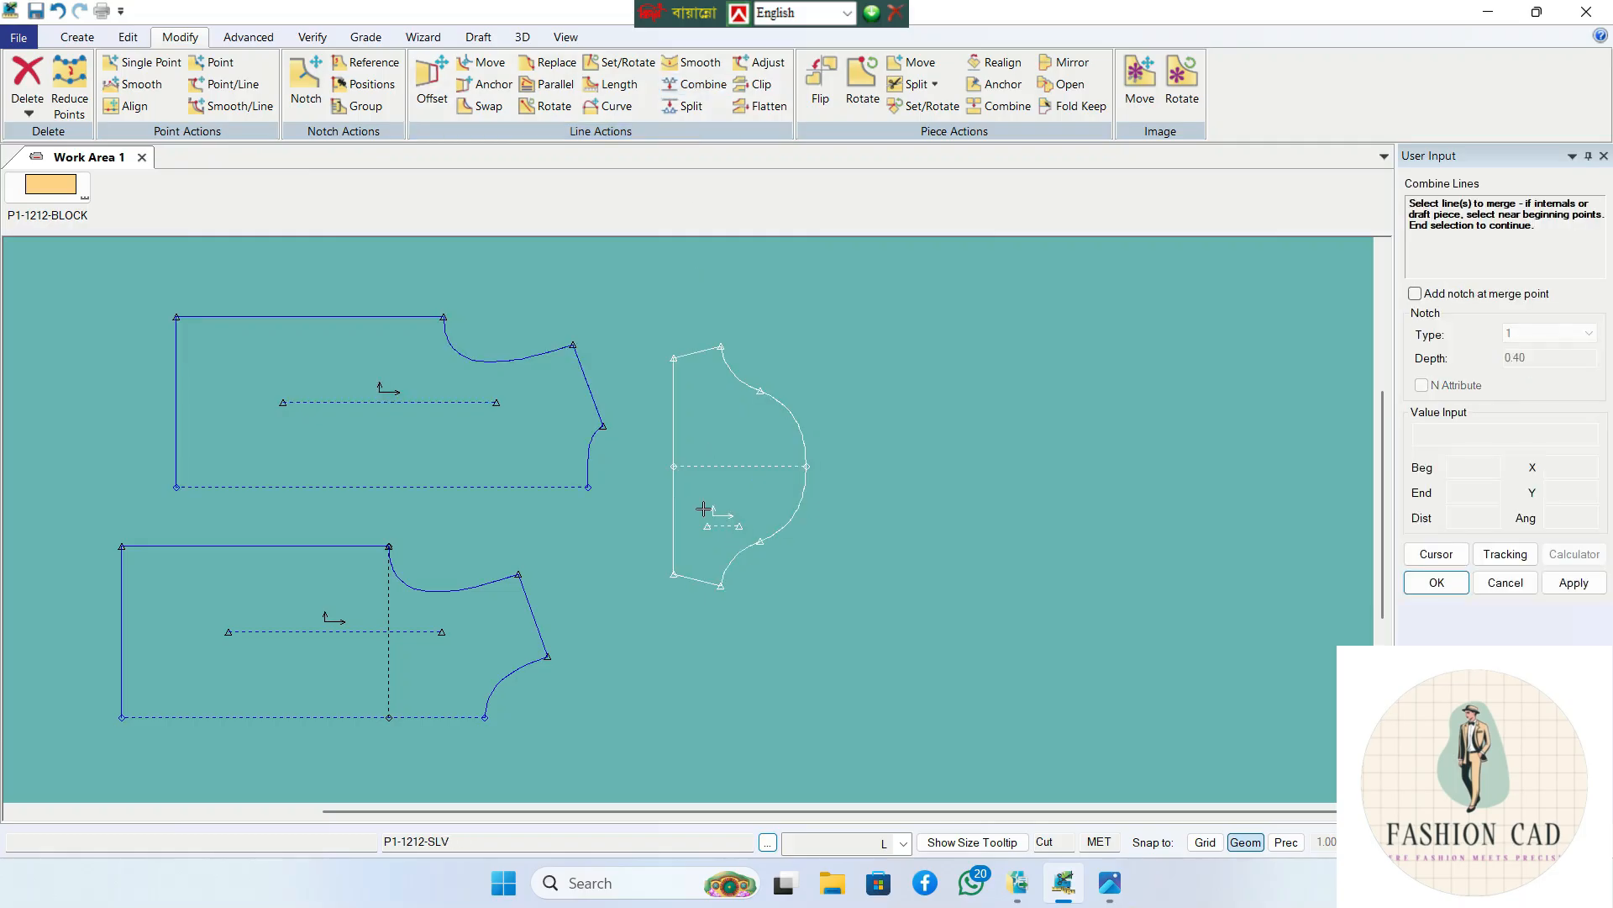
click(674, 490)
click(675, 444)
right_click(733, 432)
click(733, 432)
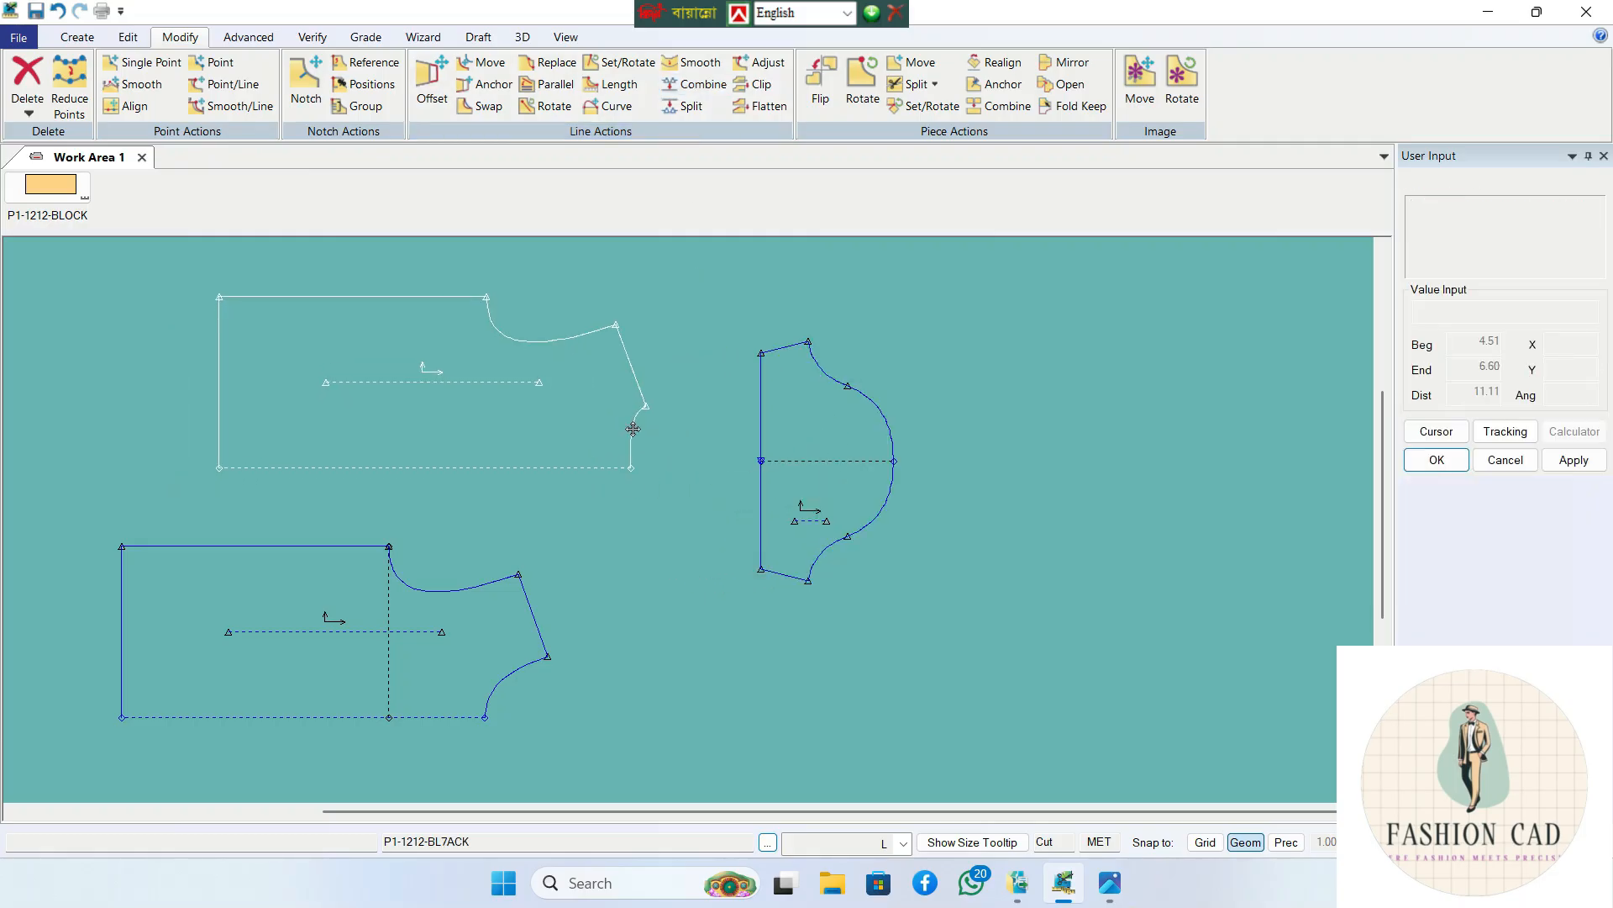
- Move the front and back pieces closer to the sleeve, keeping them stacked one above the other
drag(457, 598, 588, 574)
drag(610, 425, 652, 417)
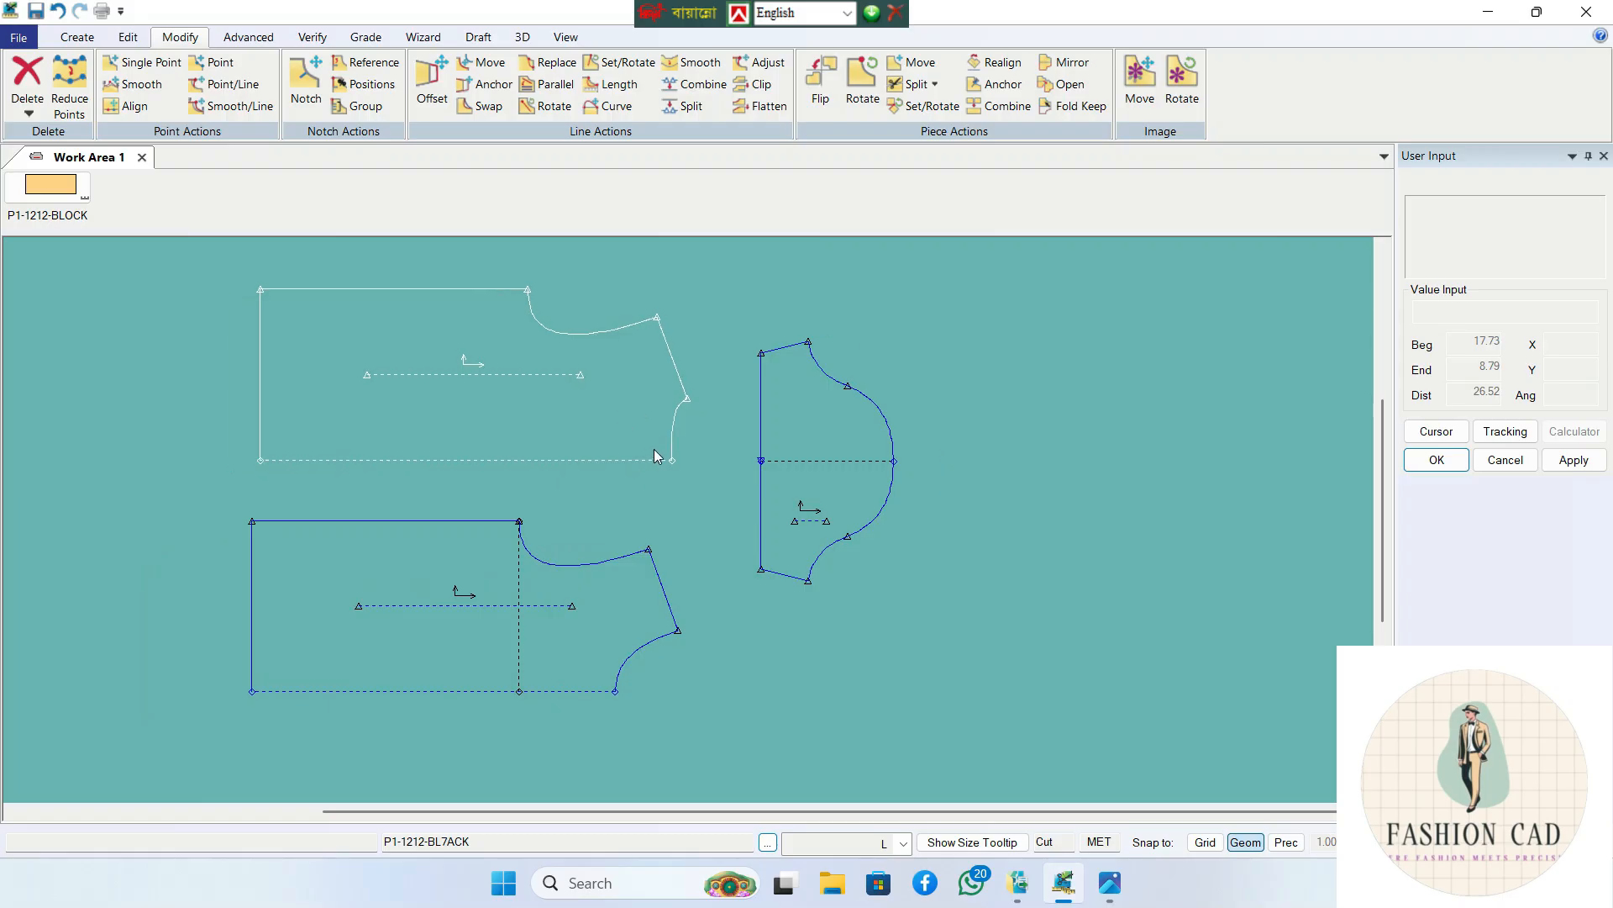
mouse_move(837, 446)
mouse_down()
mouse_move(809, 447)
mouse_move(845, 450)
mouse_up()
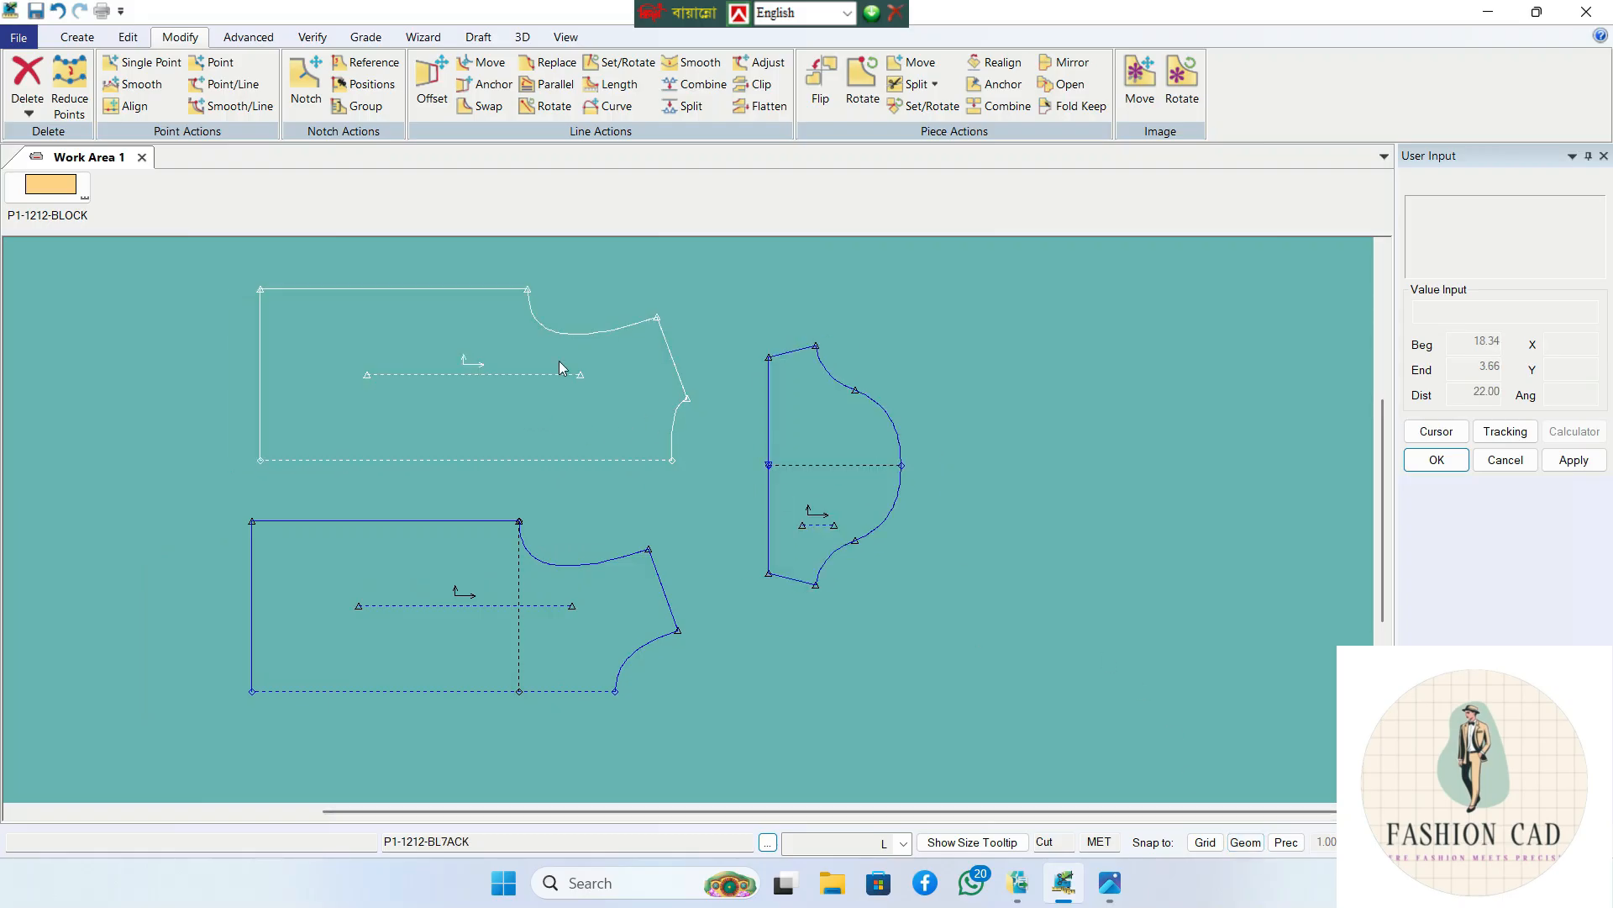
drag(576, 383, 612, 396)
drag(500, 584, 533, 582)
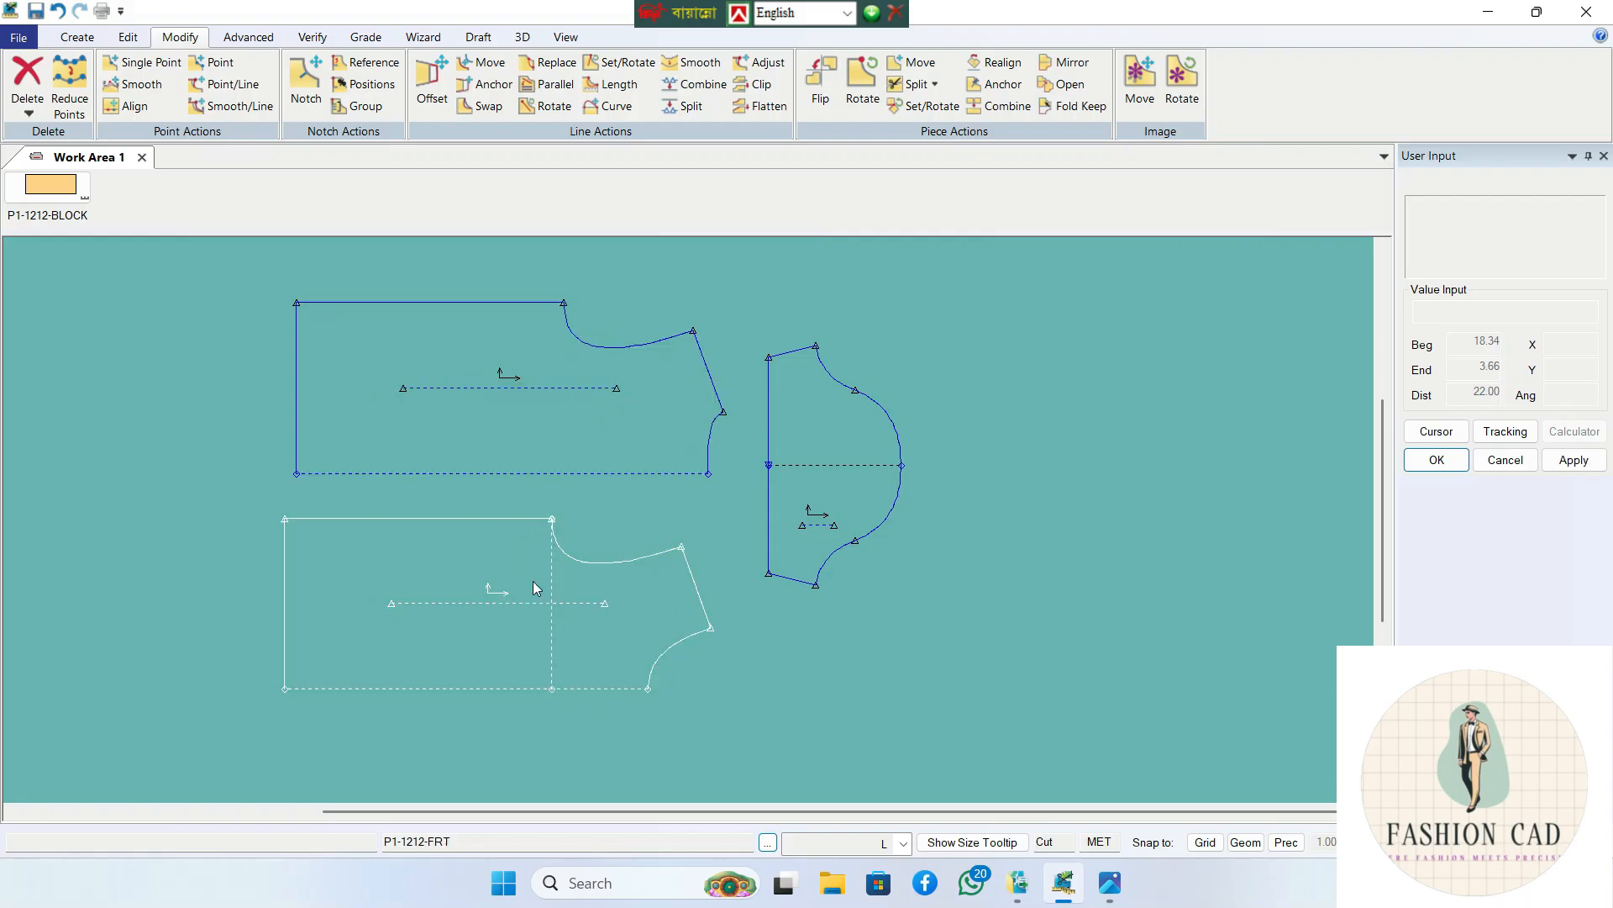
- Define an even seam allowance of 1 around the back, front and sleeve pieces
click(249, 41)
click(241, 88)
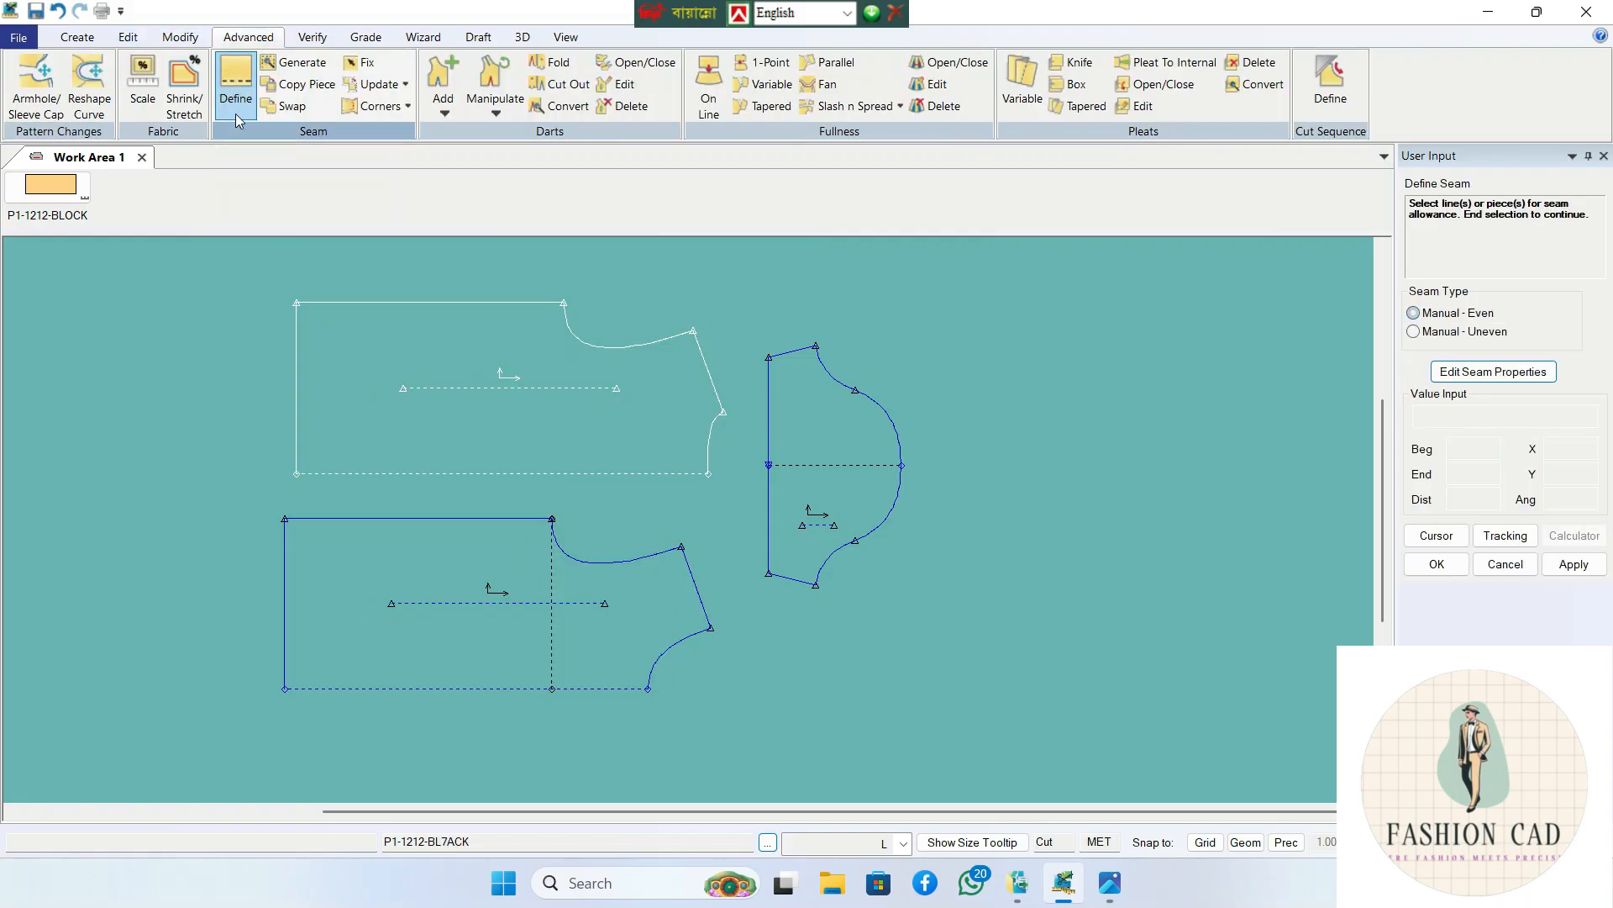
click(496, 469)
click(476, 574)
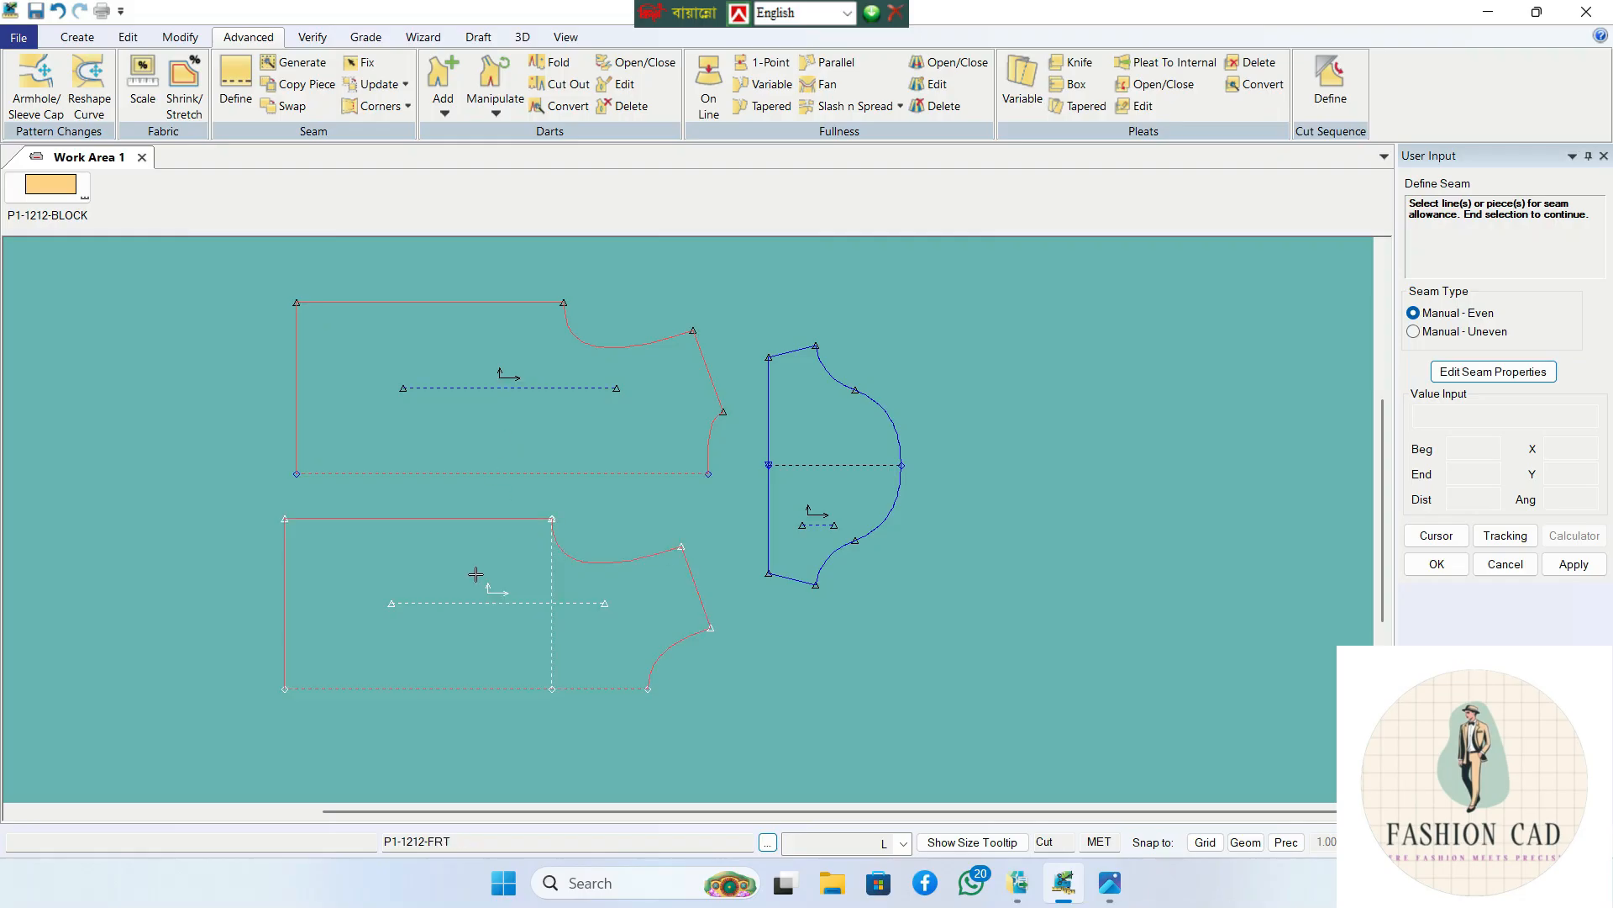
click(825, 493)
right_click(839, 436)
click(838, 435)
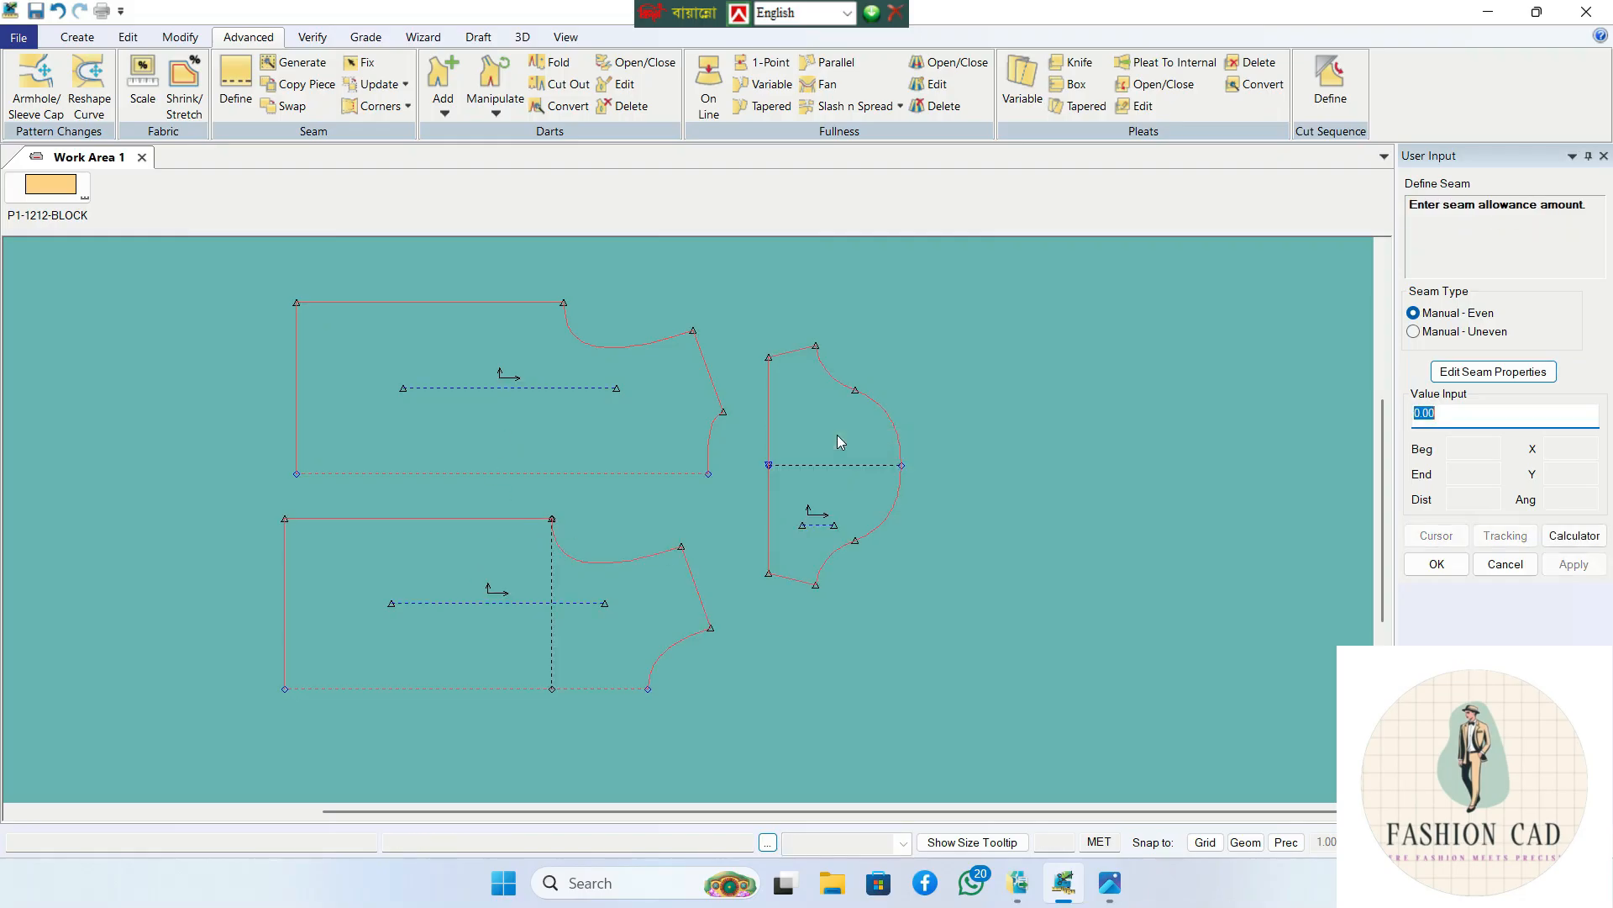
text(1)
key(Return)
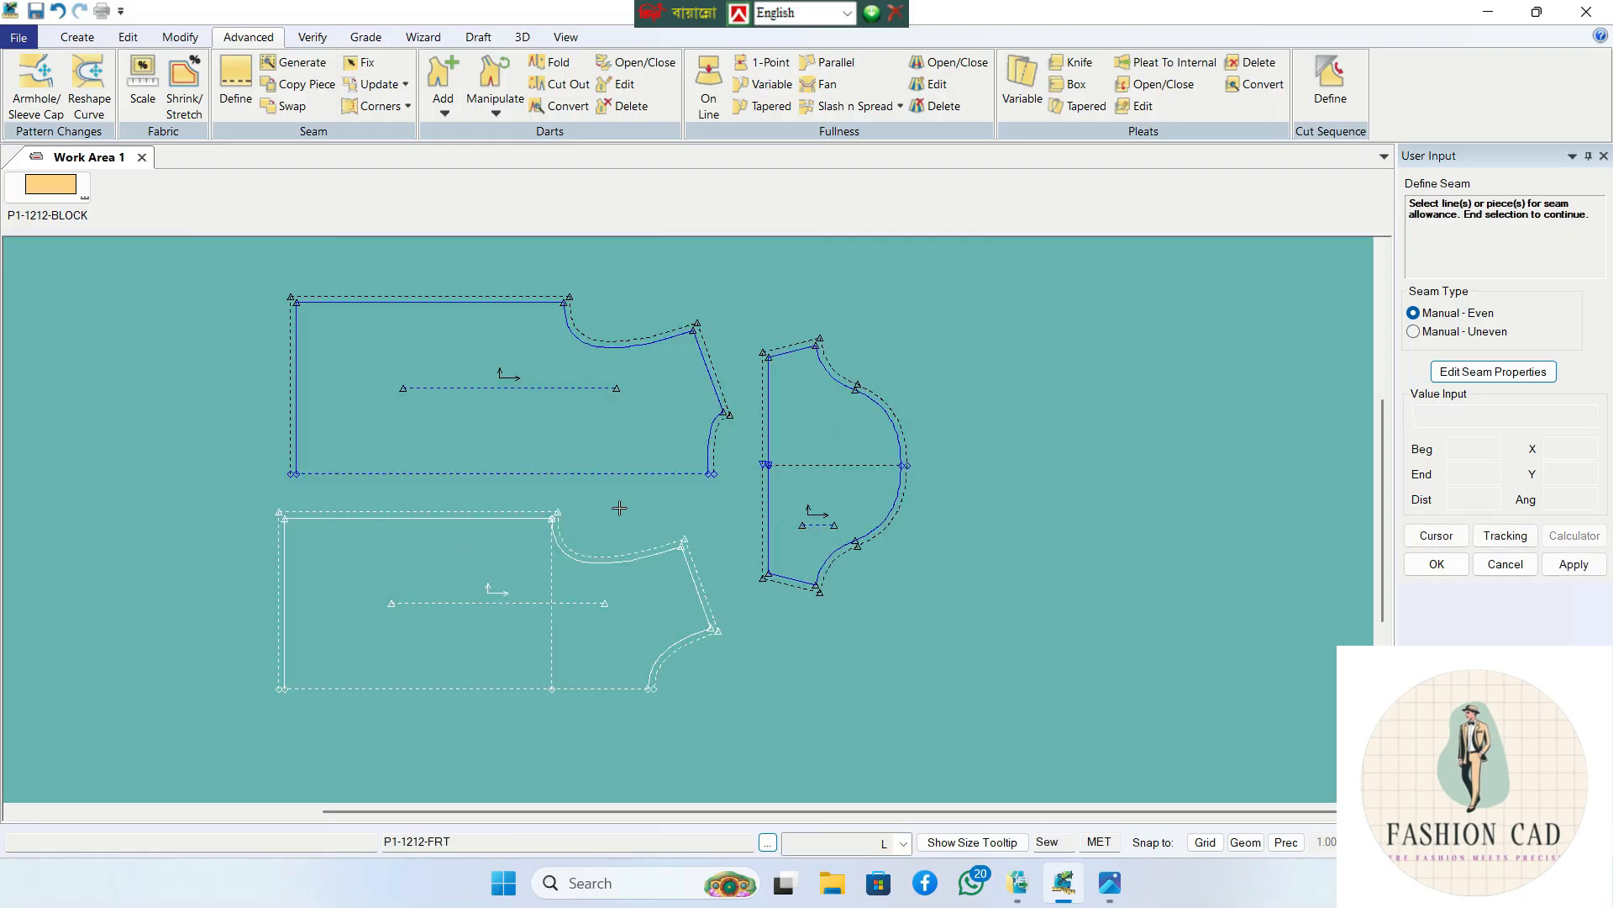
- Set an even seam allowance of 2.7 on the straight hem edges of the back, front and sleeve
scroll(832, 442, up, 2)
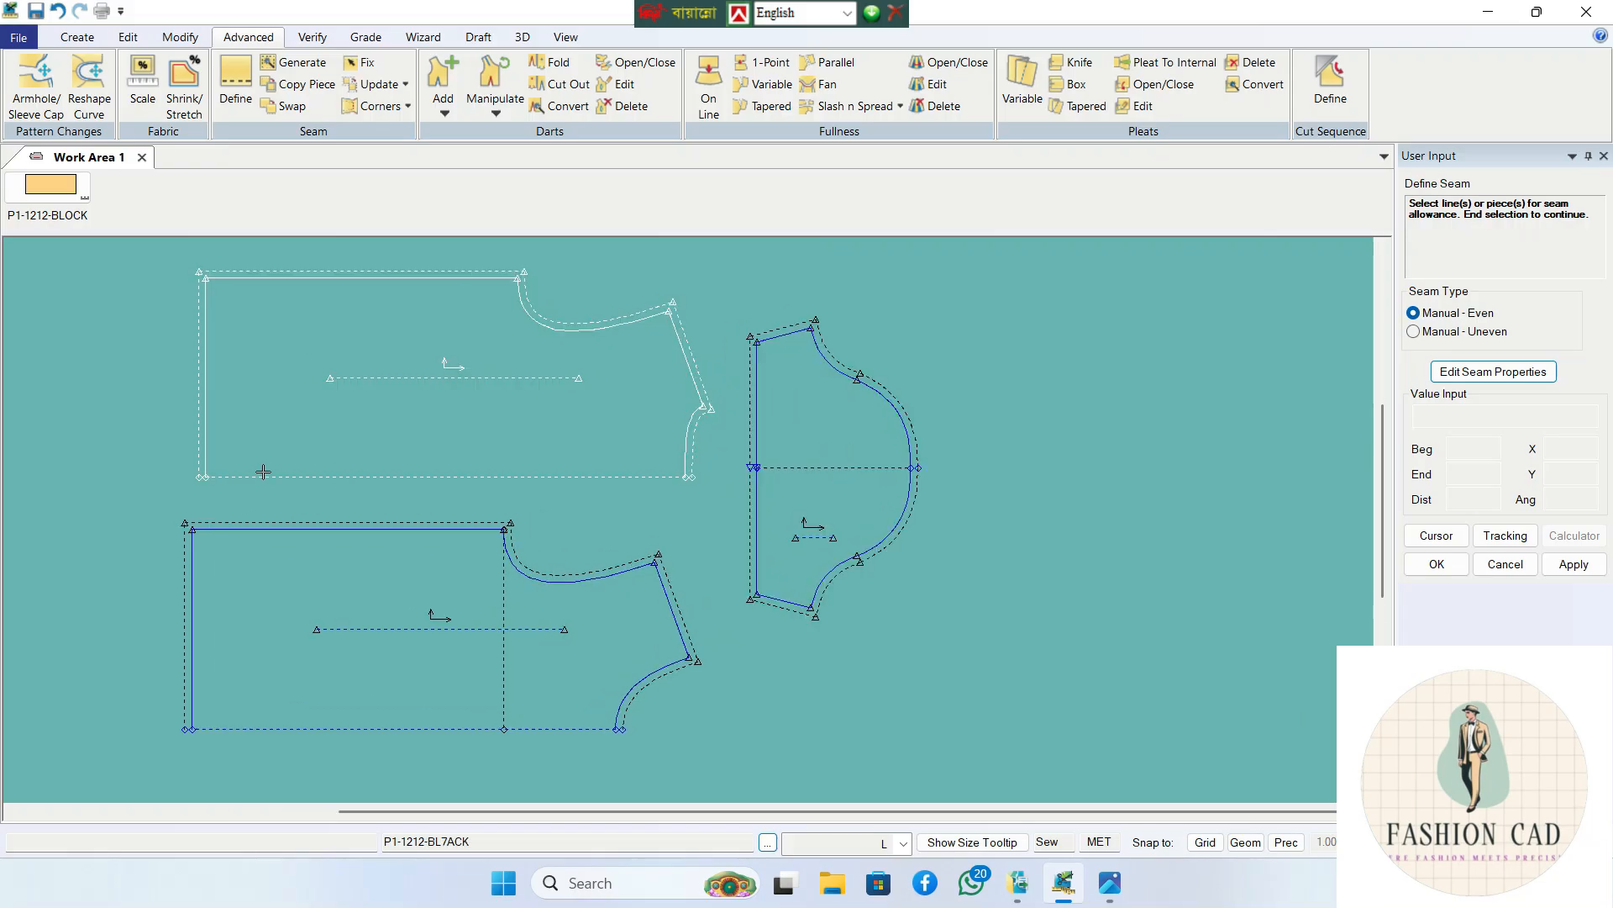
click(206, 368)
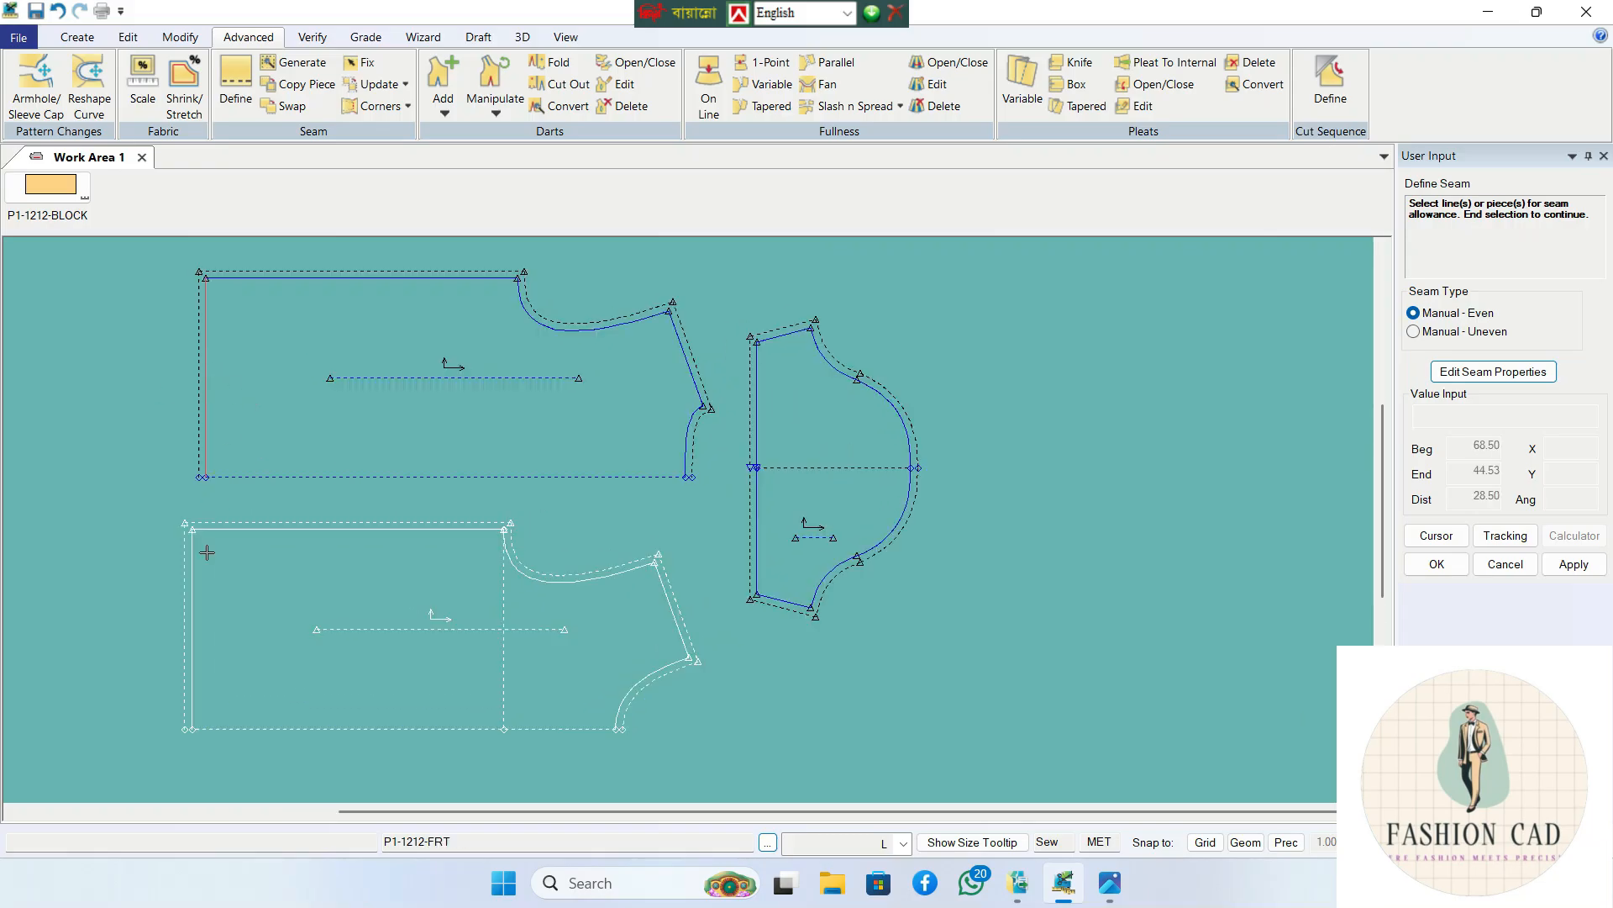
click(199, 597)
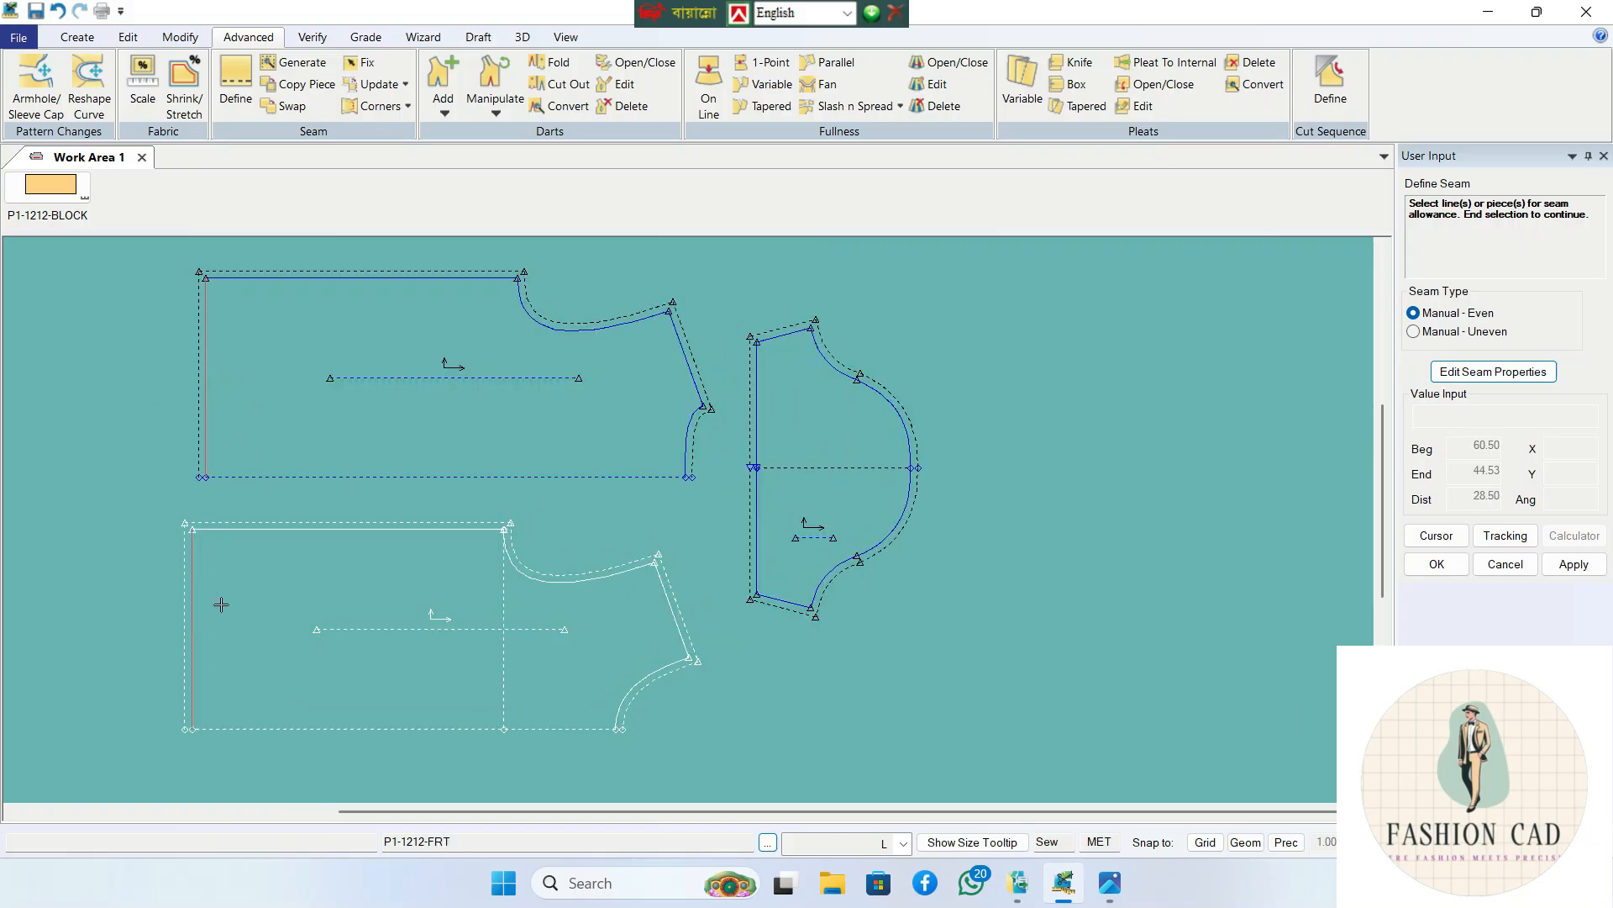
click(766, 503)
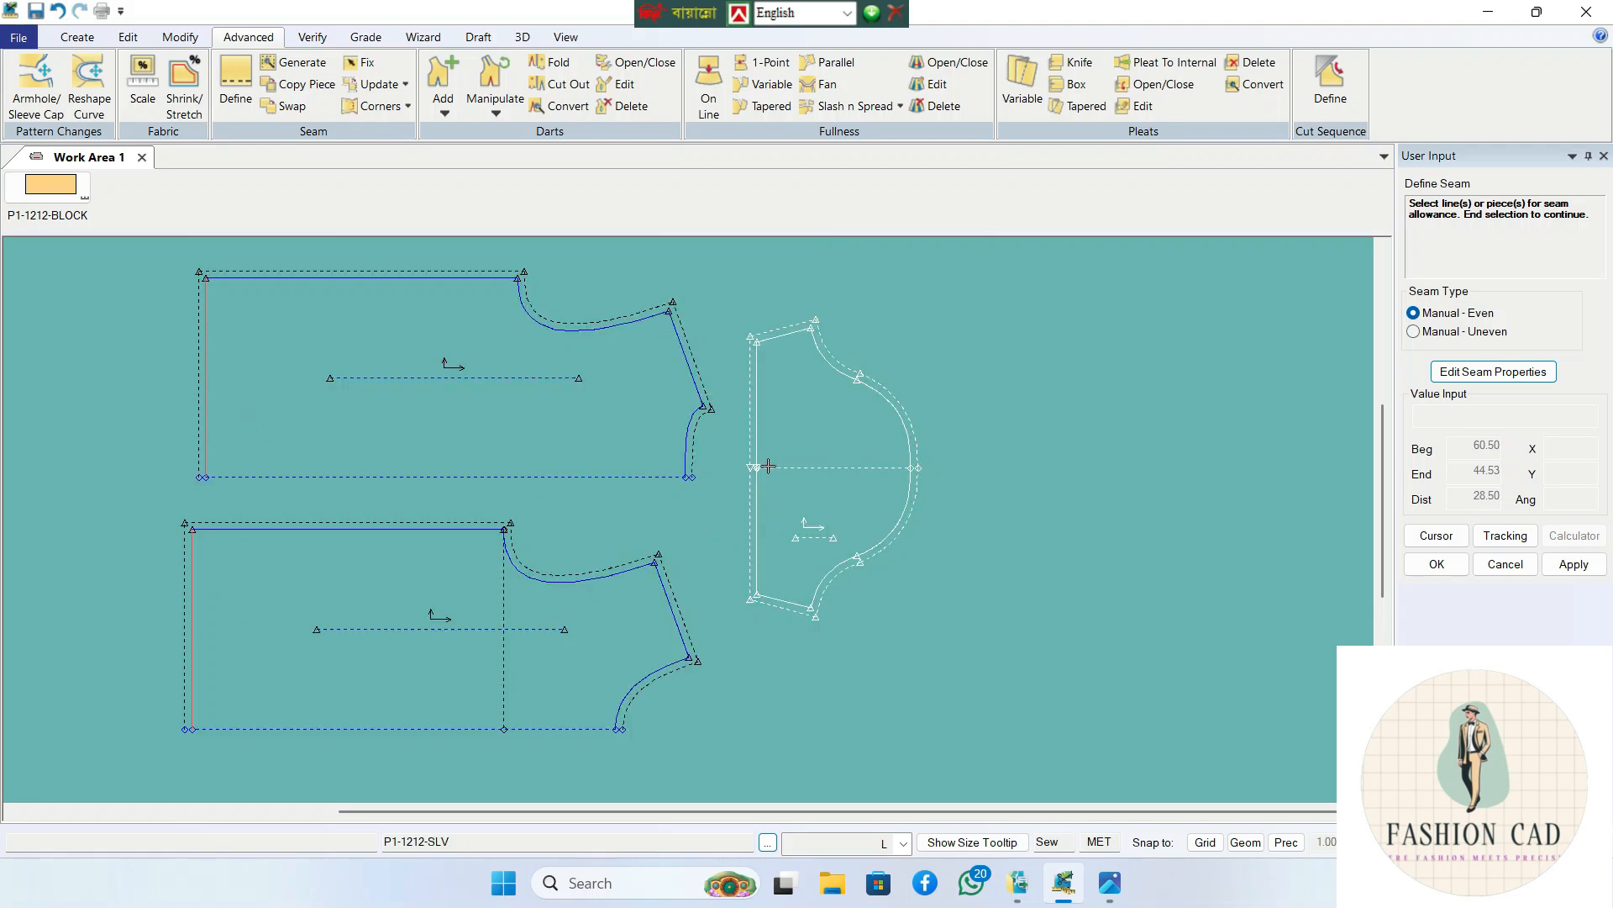
click(762, 502)
right_click(796, 427)
click(800, 426)
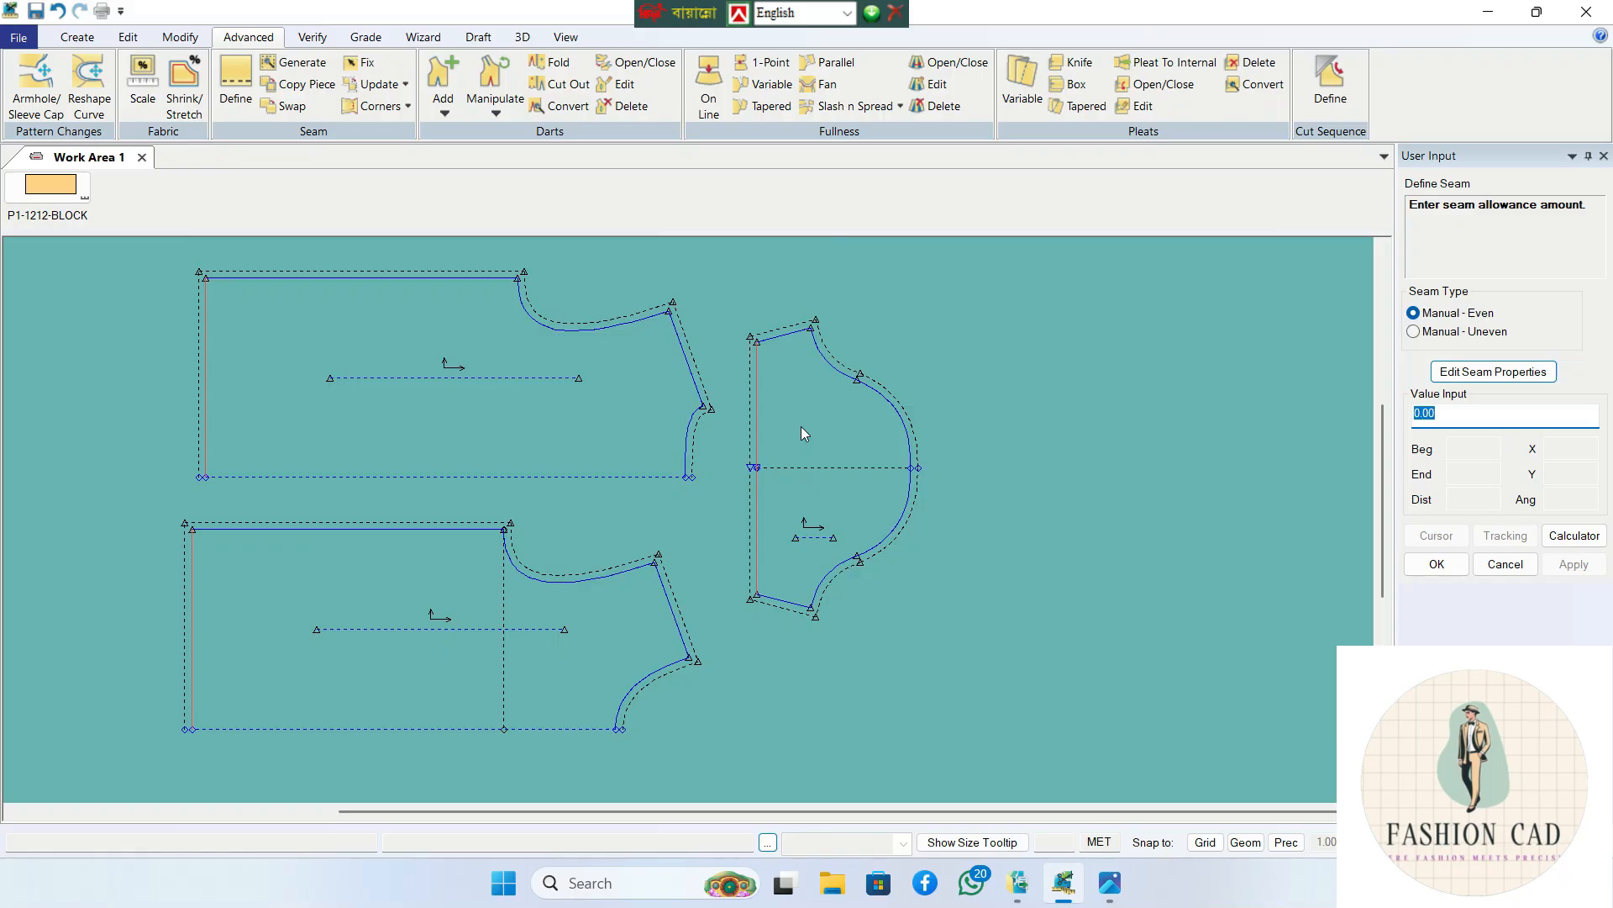
text(2.7)
key(Return)
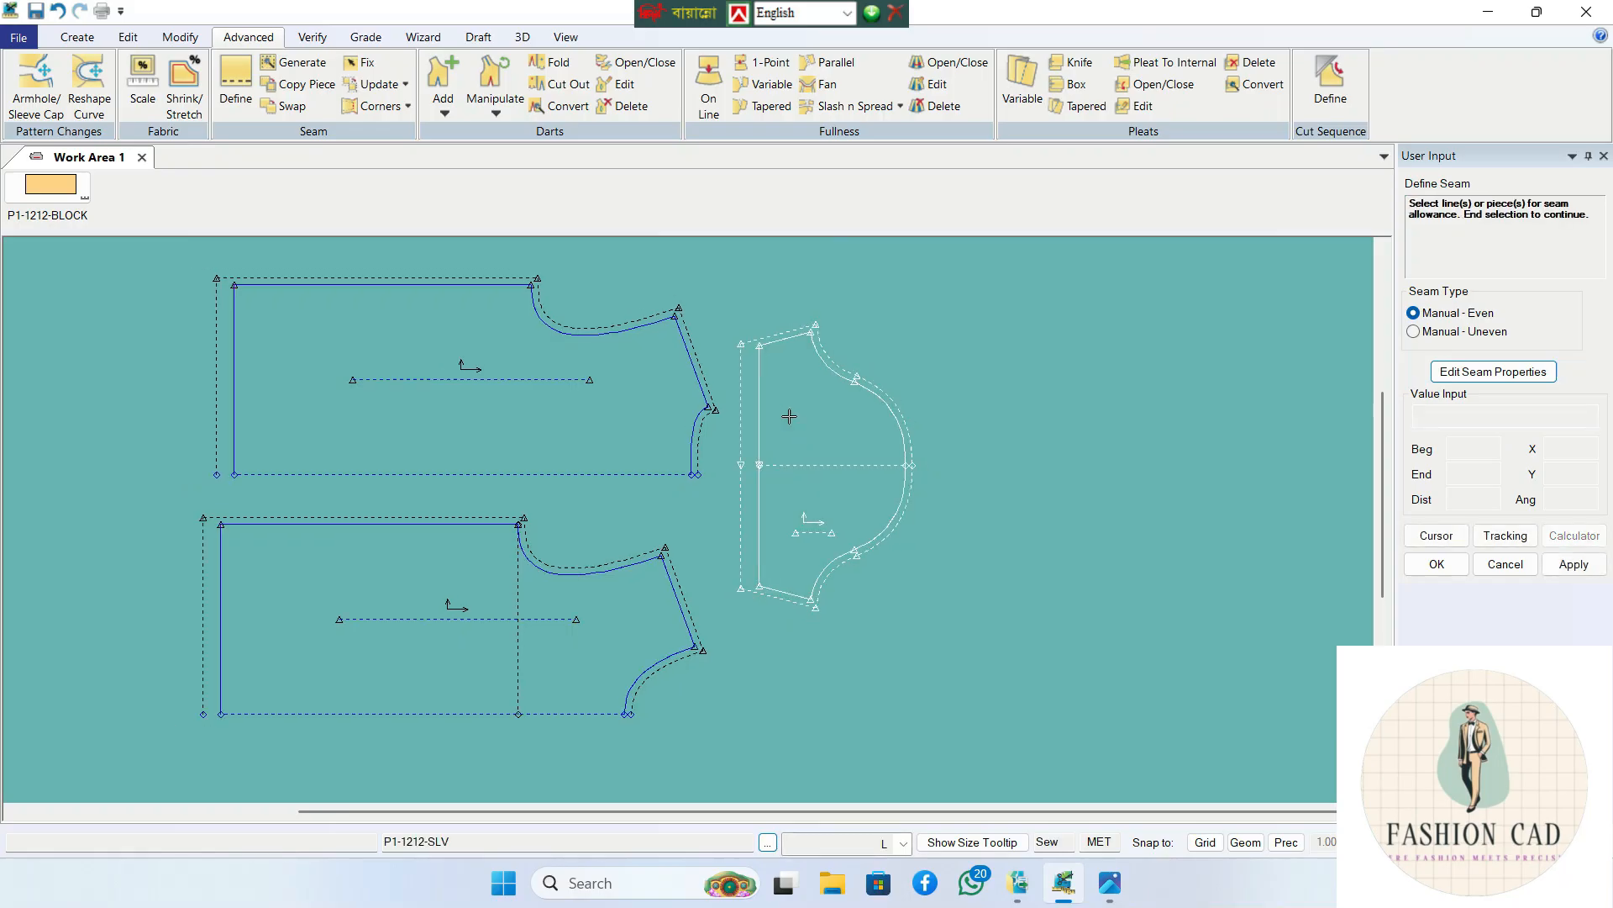
- Apply turnback seam corners to the hem edges of the back, front and sleeve, using the Extension notch type on the first line only
scroll(705, 446, up, 3)
scroll(712, 437, down, 4)
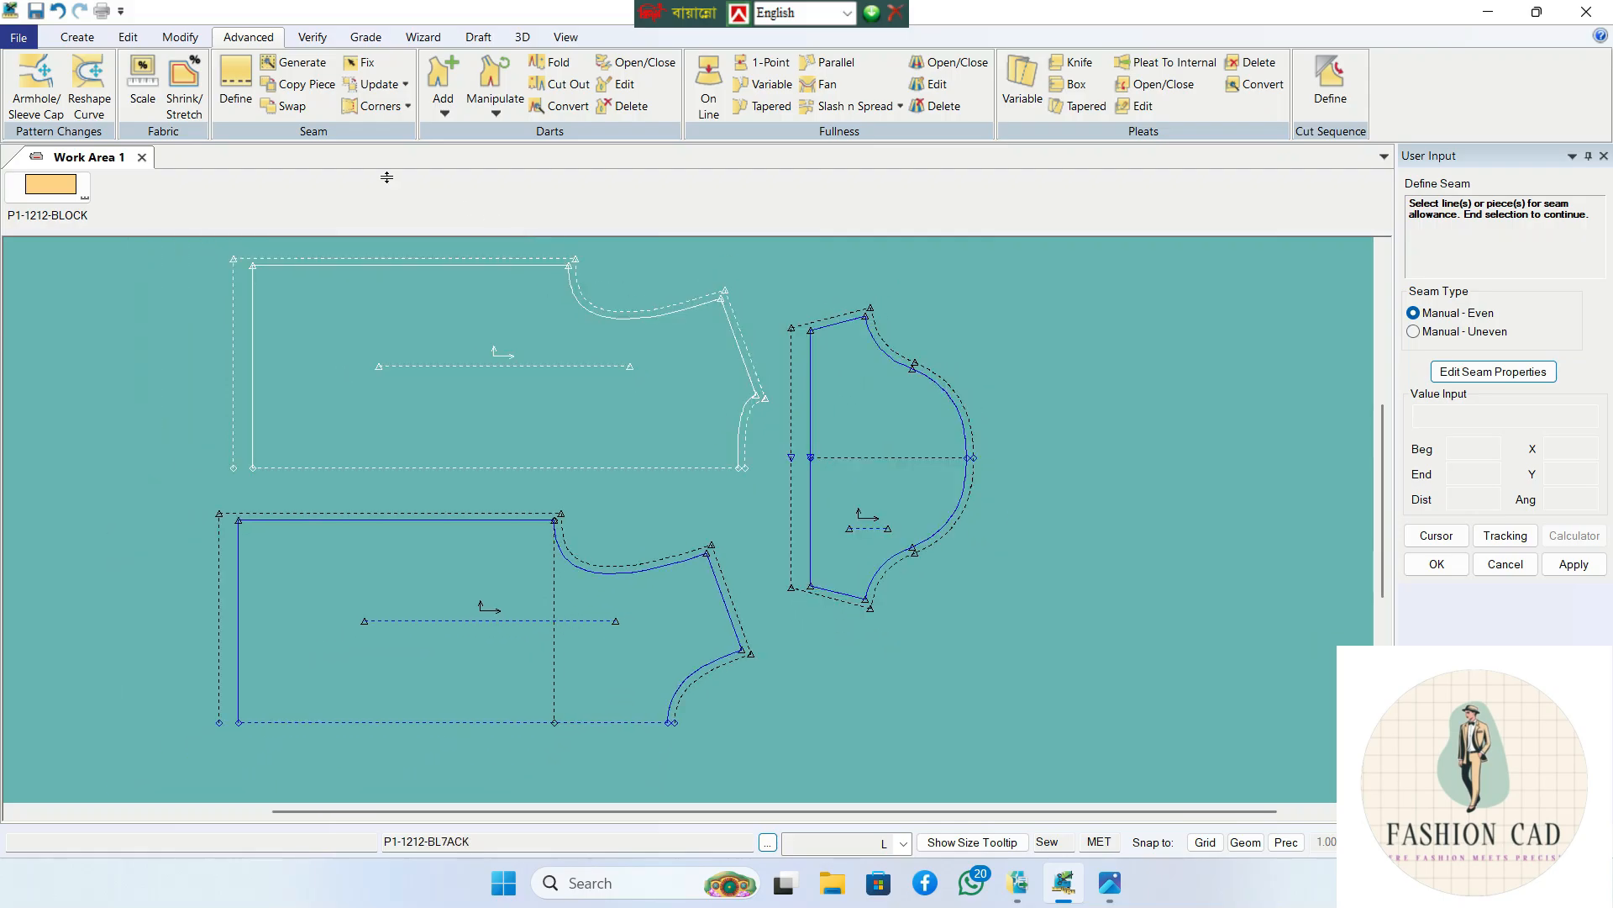
click(408, 106)
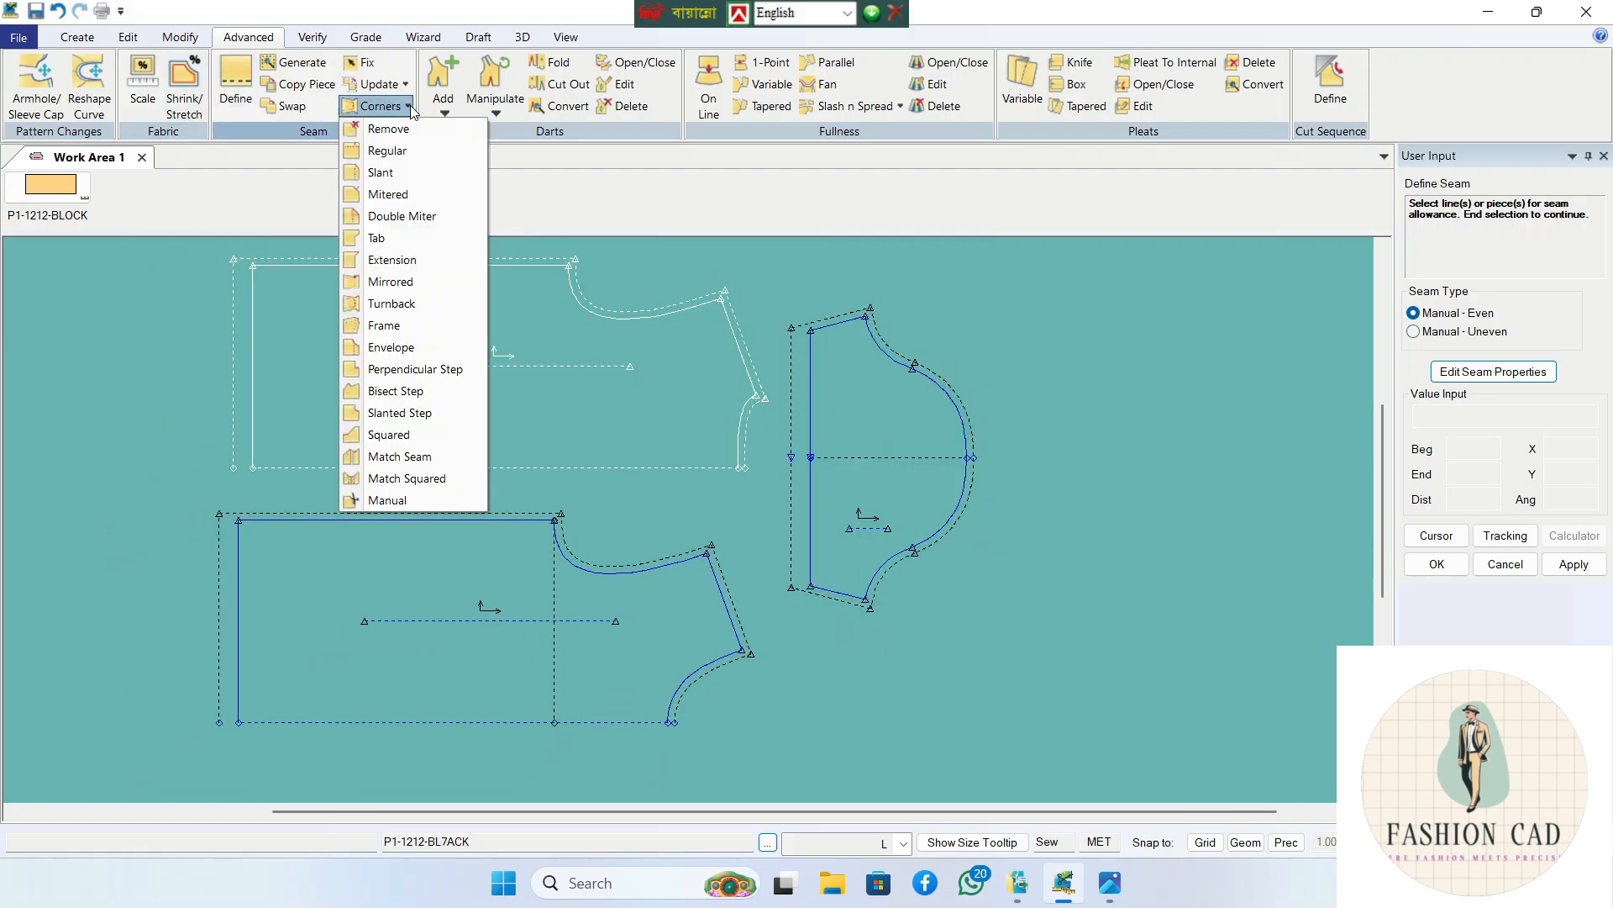
click(386, 309)
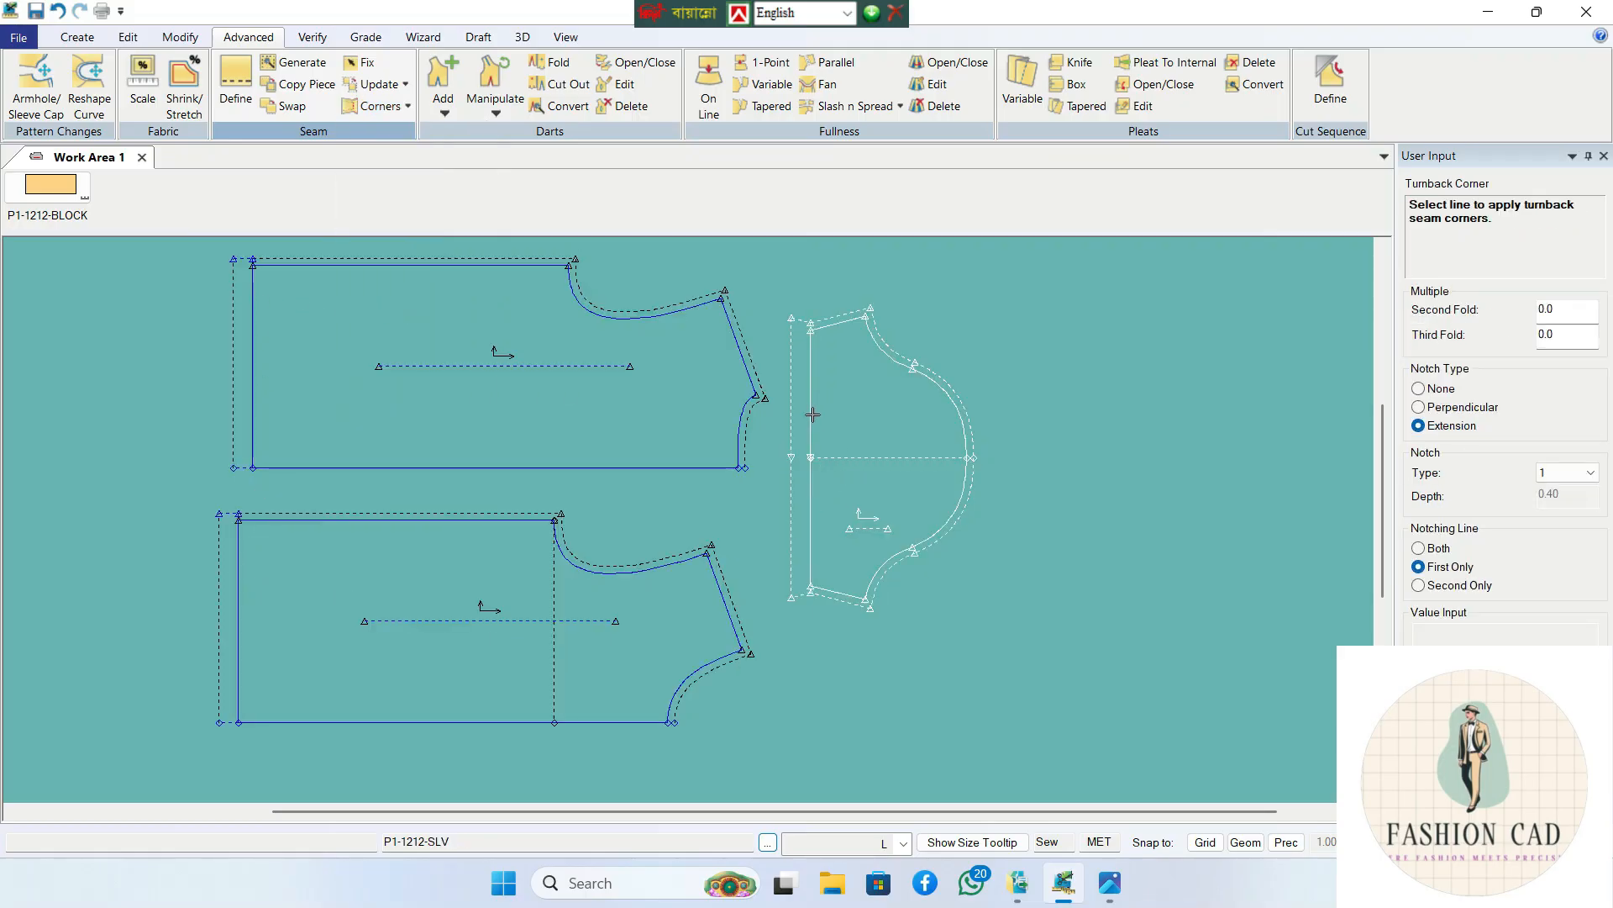
scroll(832, 406, down, 3)
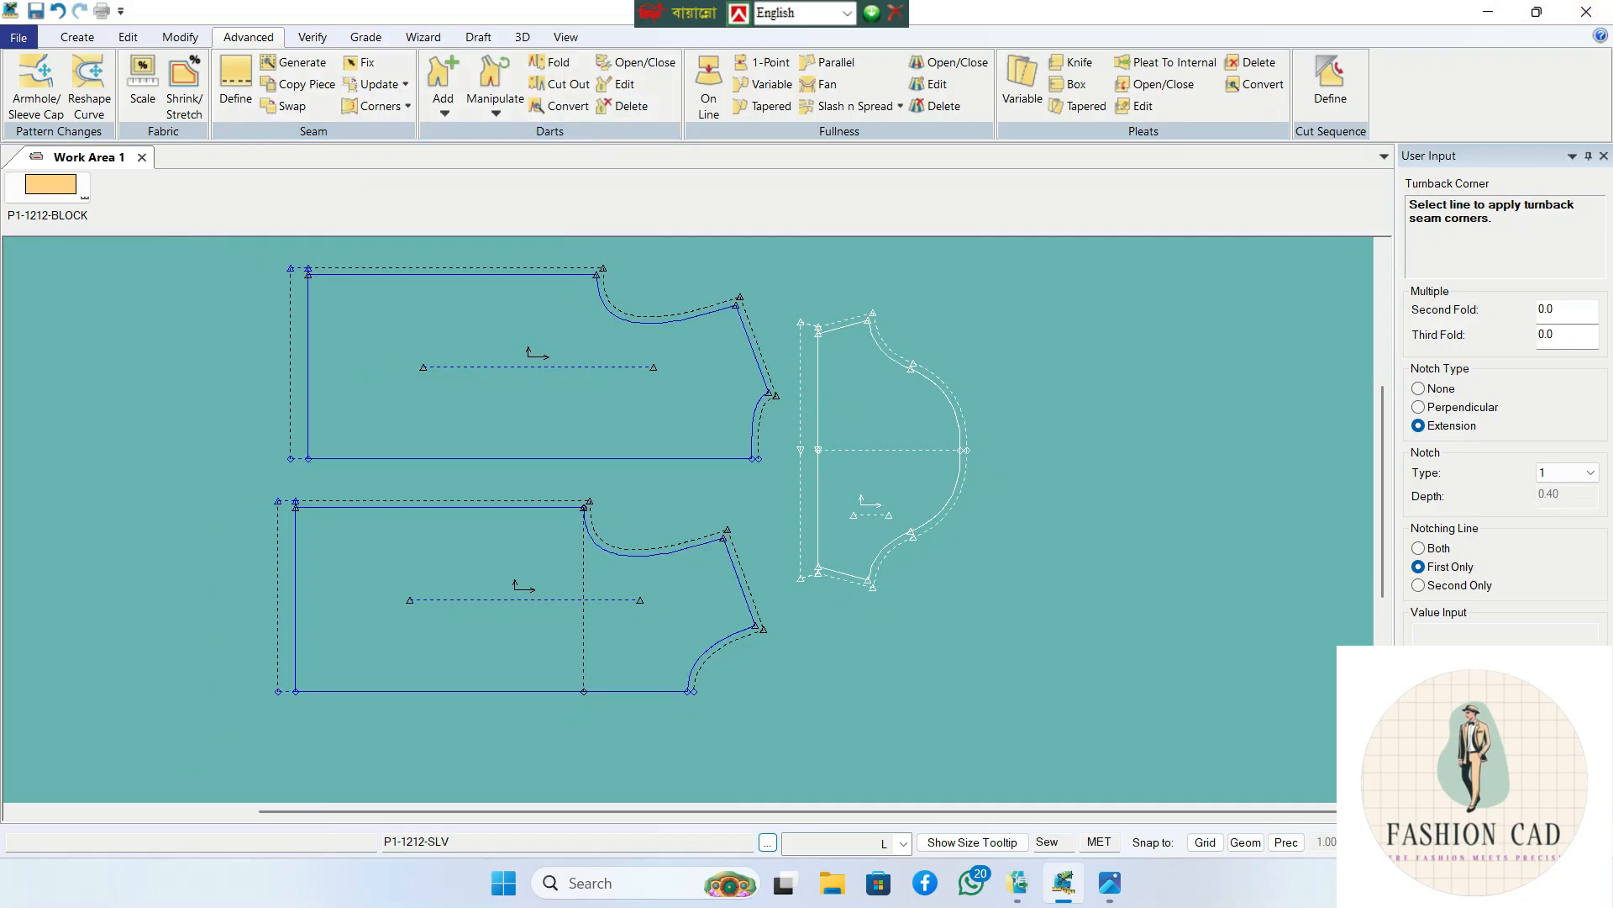
scroll(973, 558, up, 1)
scroll(958, 445, down, 1)
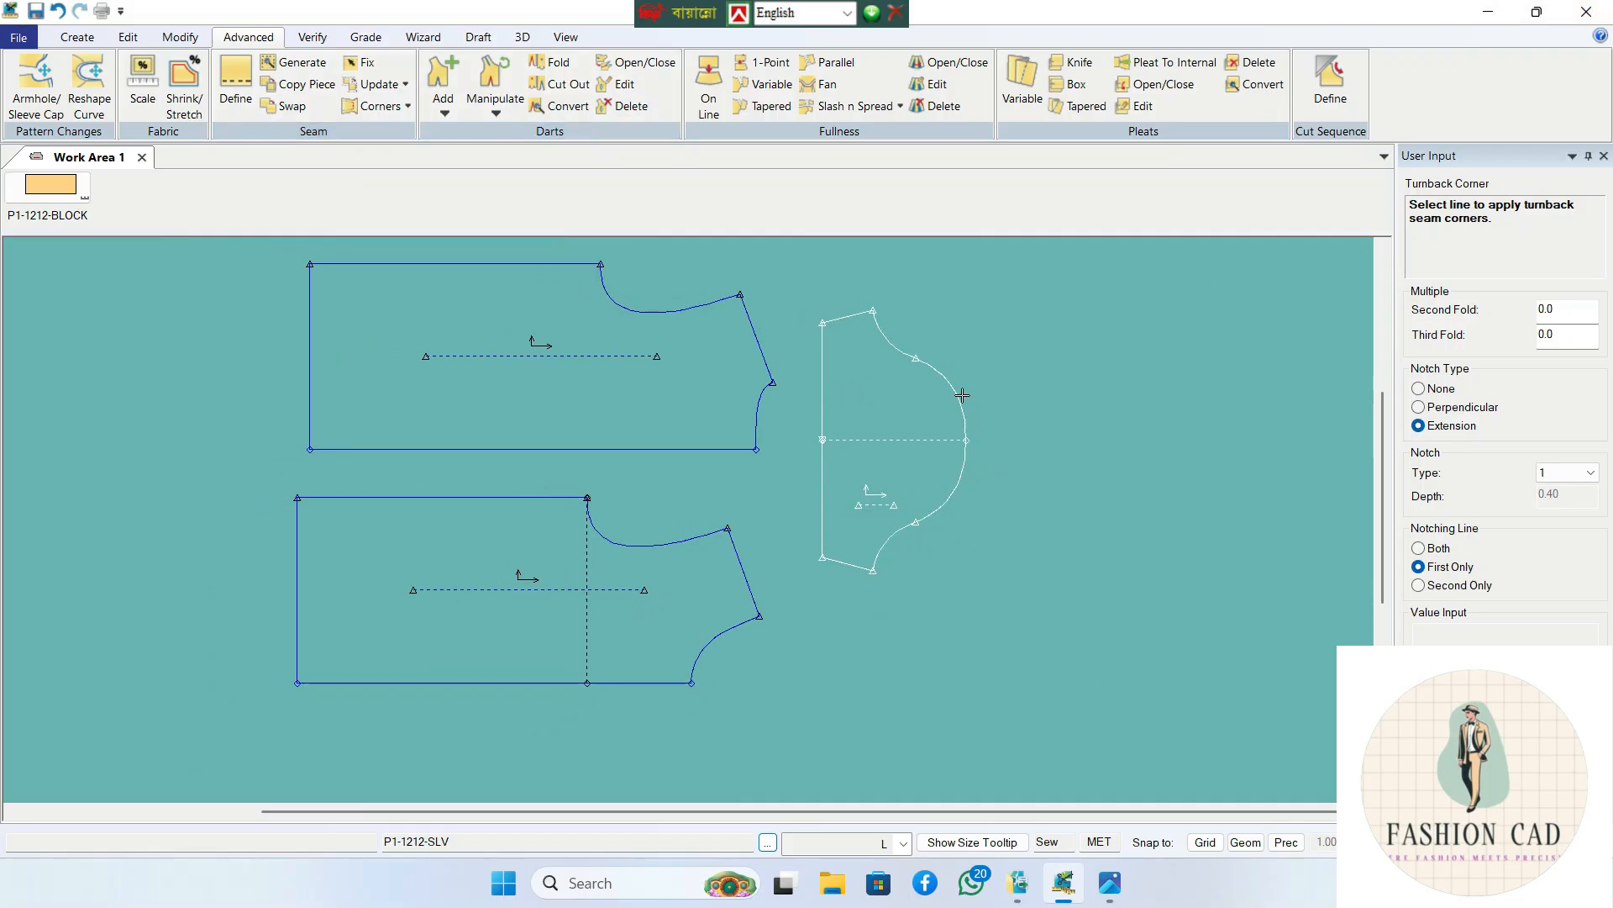
- Add grade points at the corners and curve joins of the back, front and sleeve, applying rules always to both joined end points
click(367, 37)
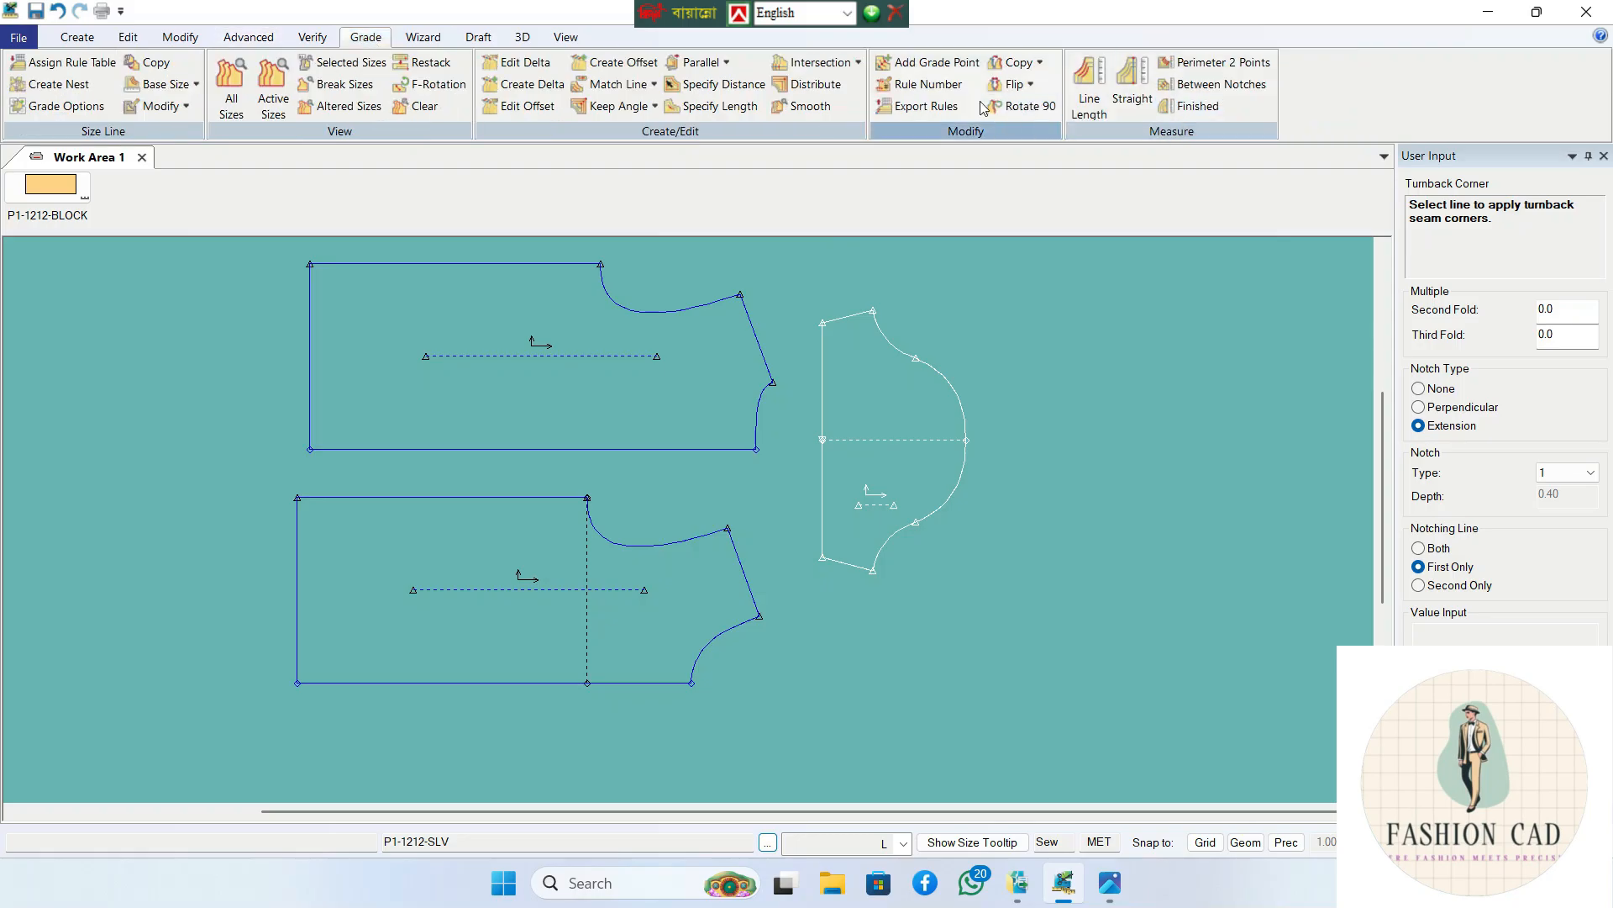
click(941, 65)
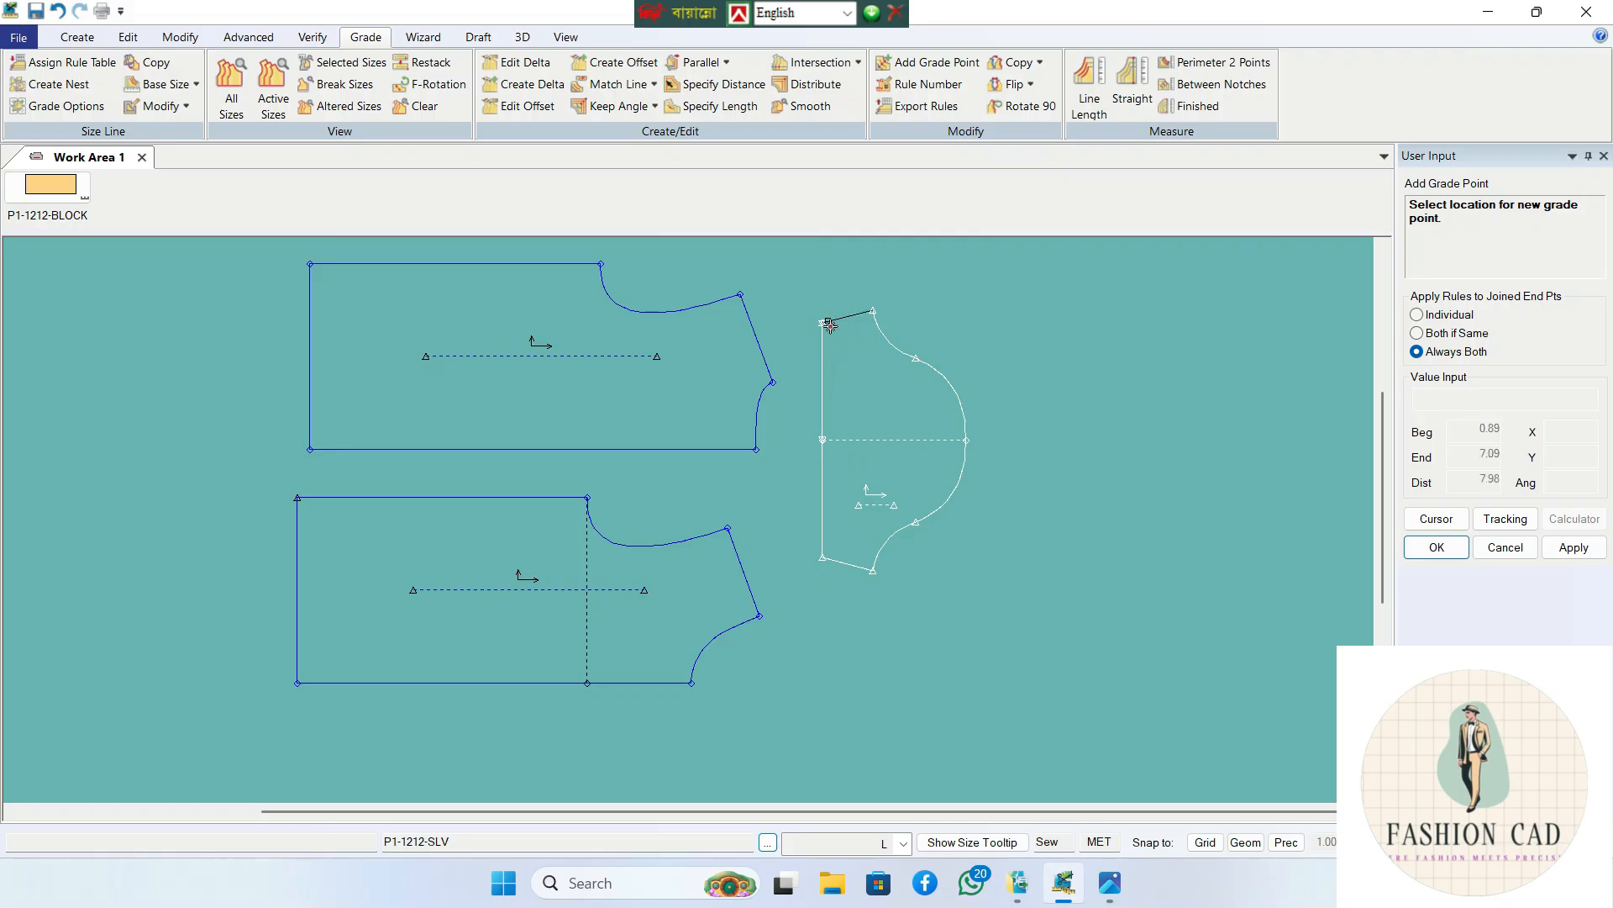
scroll(827, 319, up, 2)
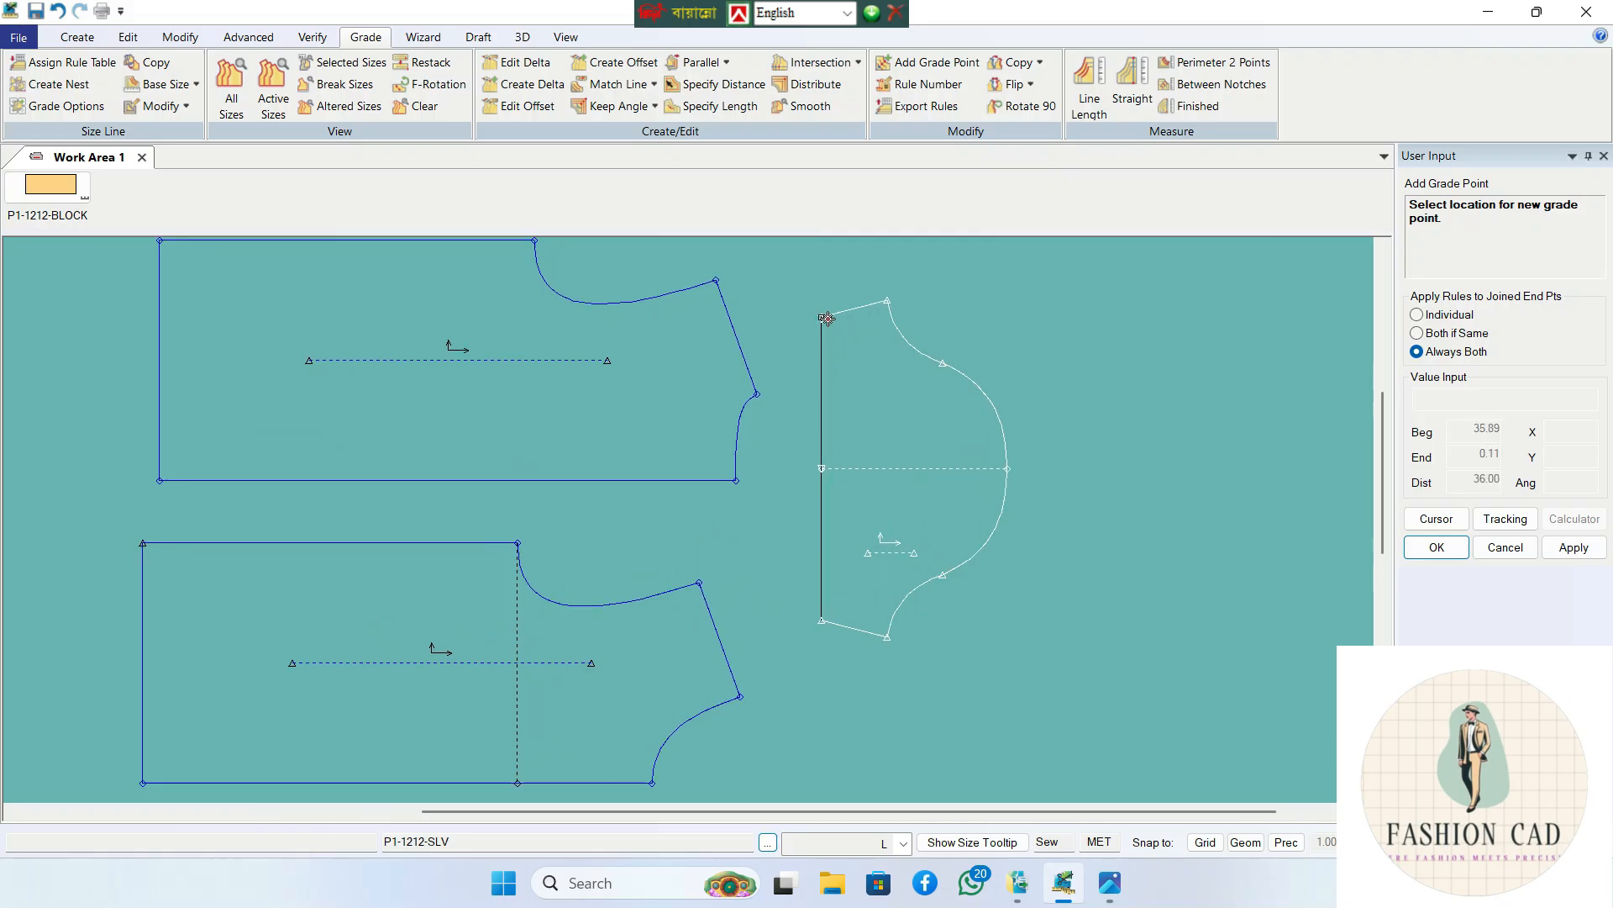
scroll(827, 320, up, 1)
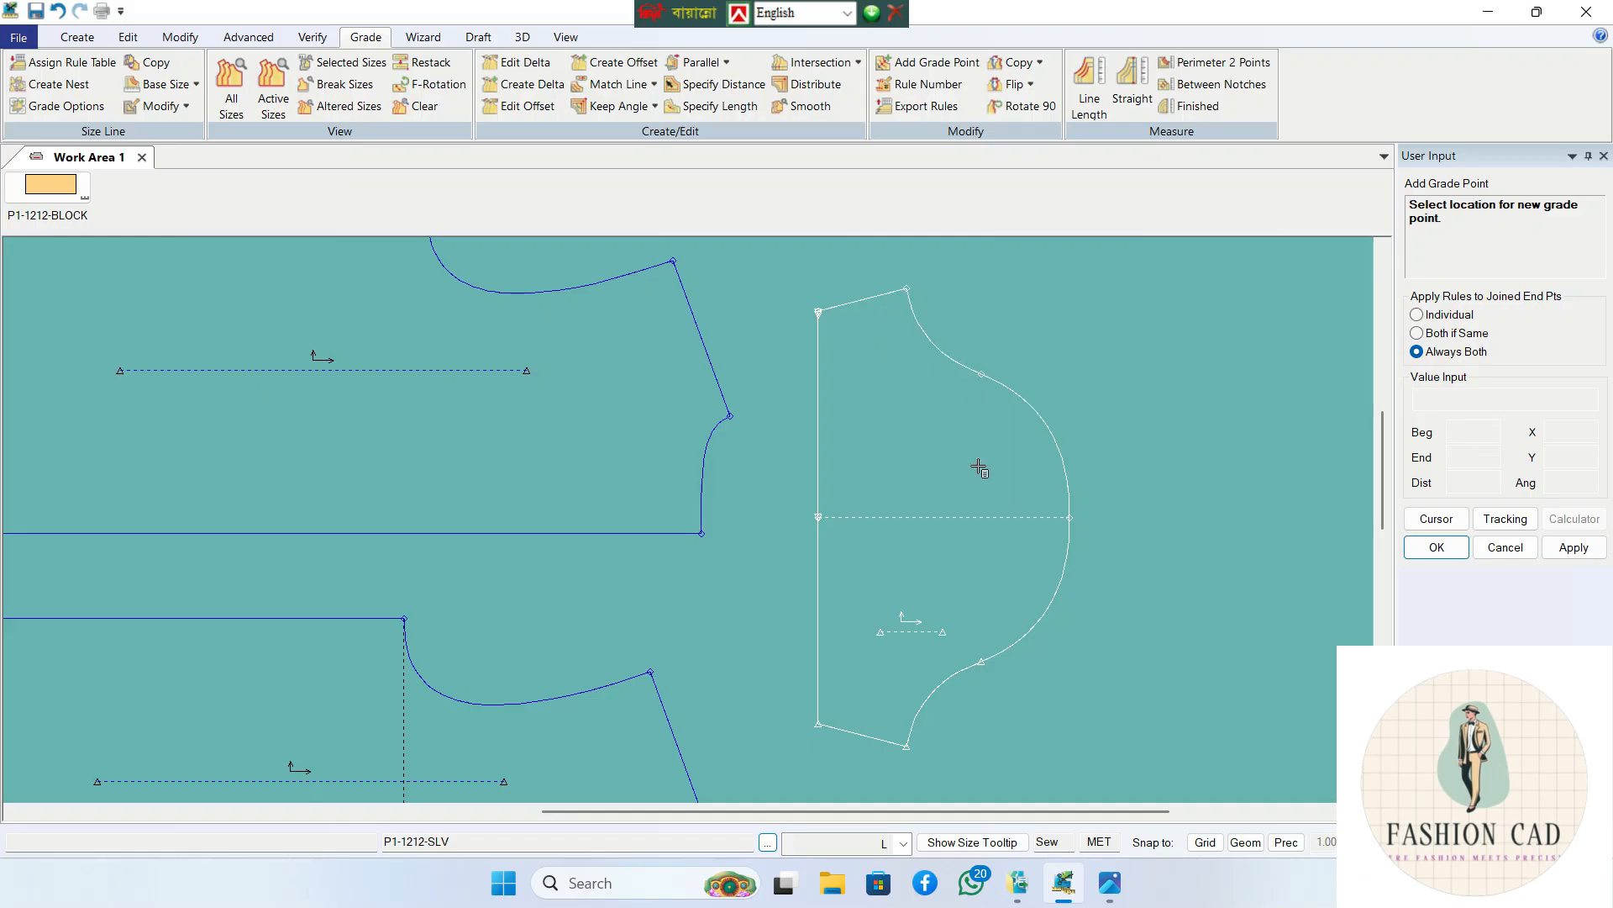
click(981, 662)
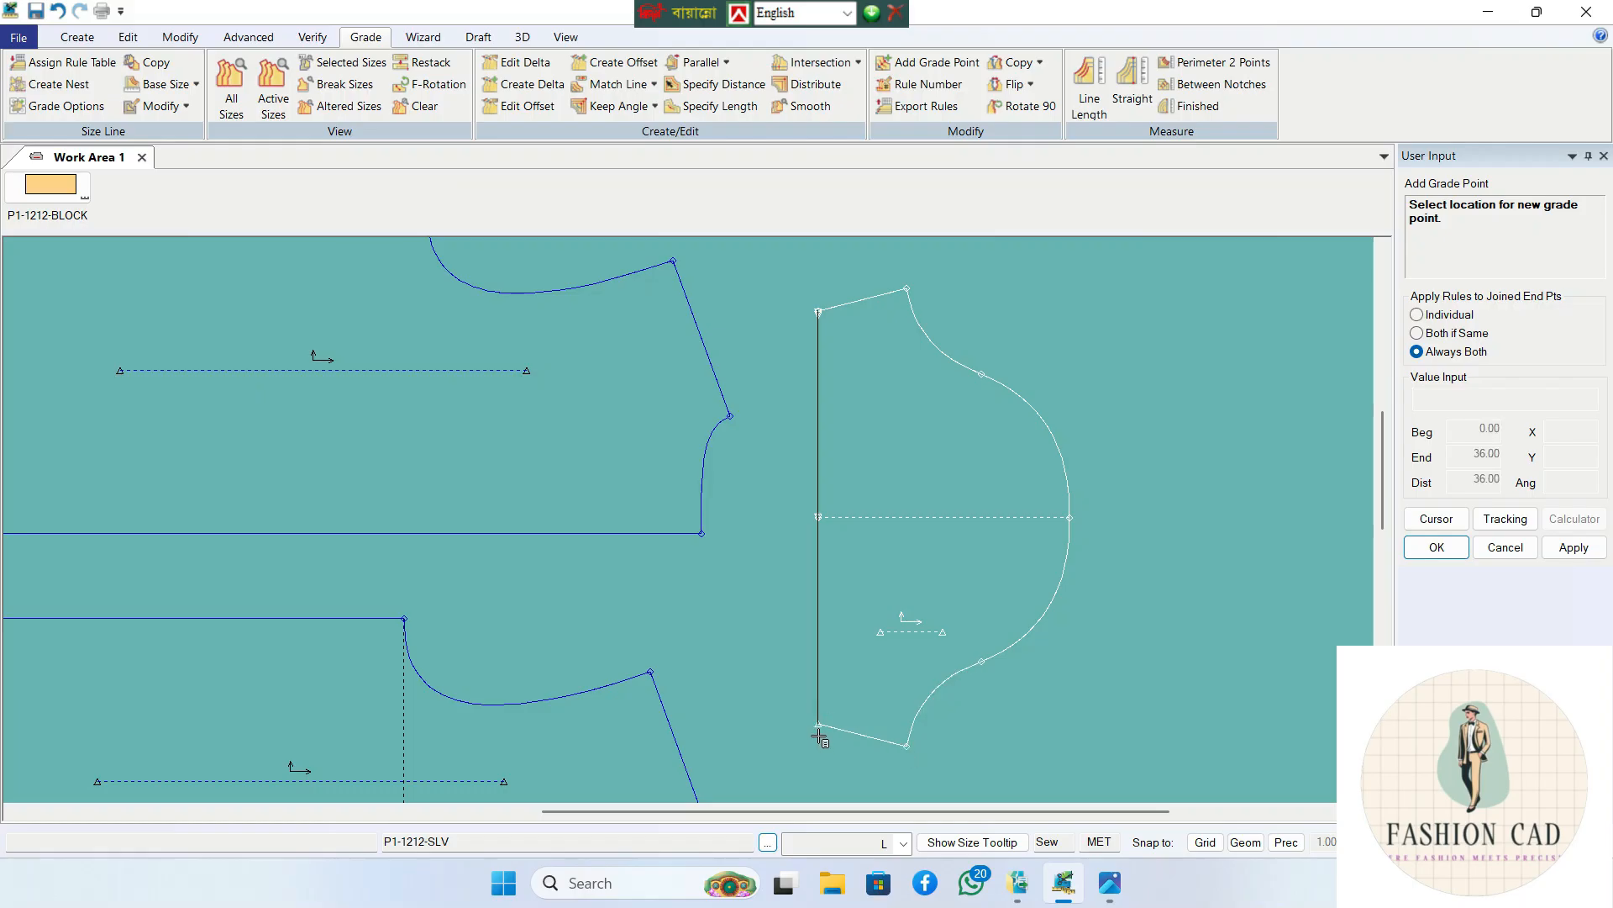
scroll(860, 430, up, 2)
scroll(972, 468, up, 3)
click(813, 453)
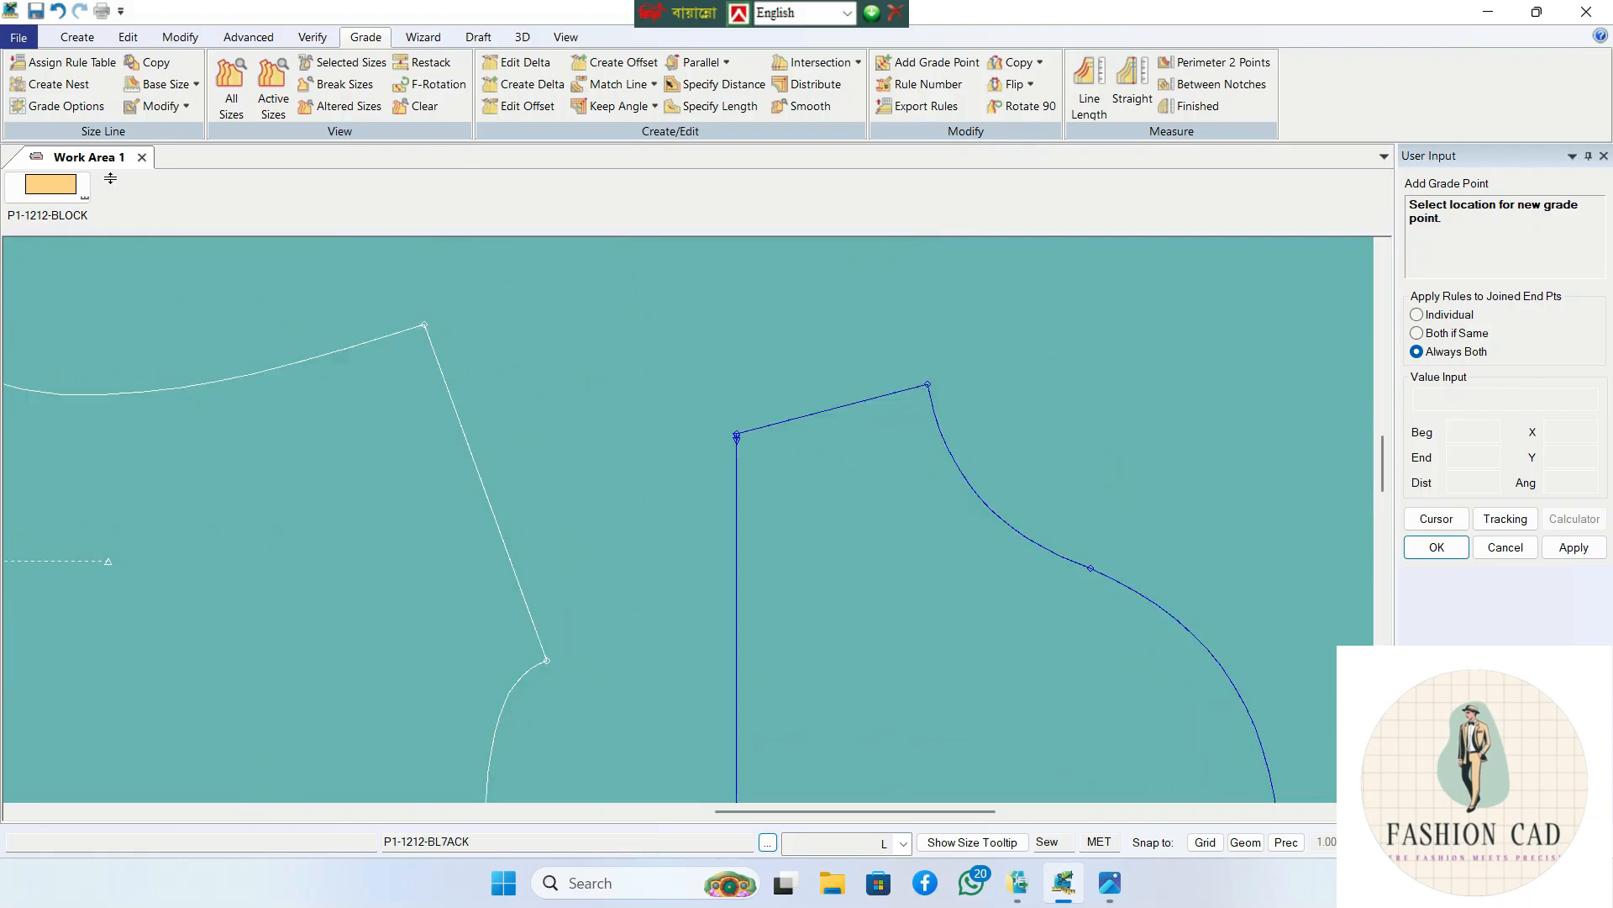
- Delete the extra point beside the upper hem corner of the sleeve
click(180, 37)
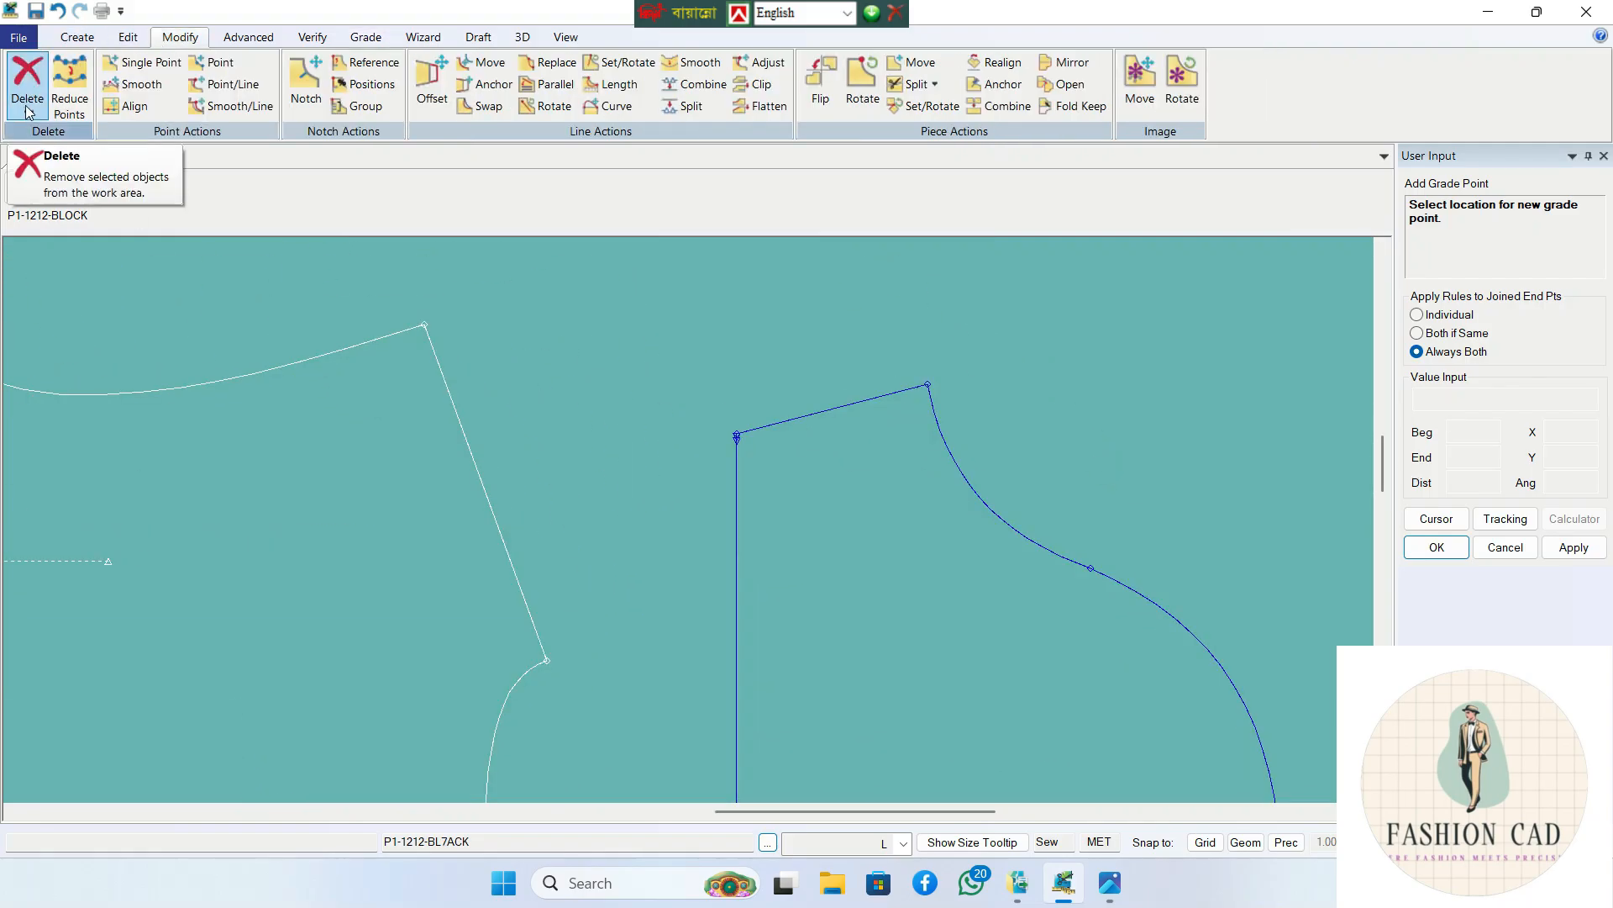
click(28, 111)
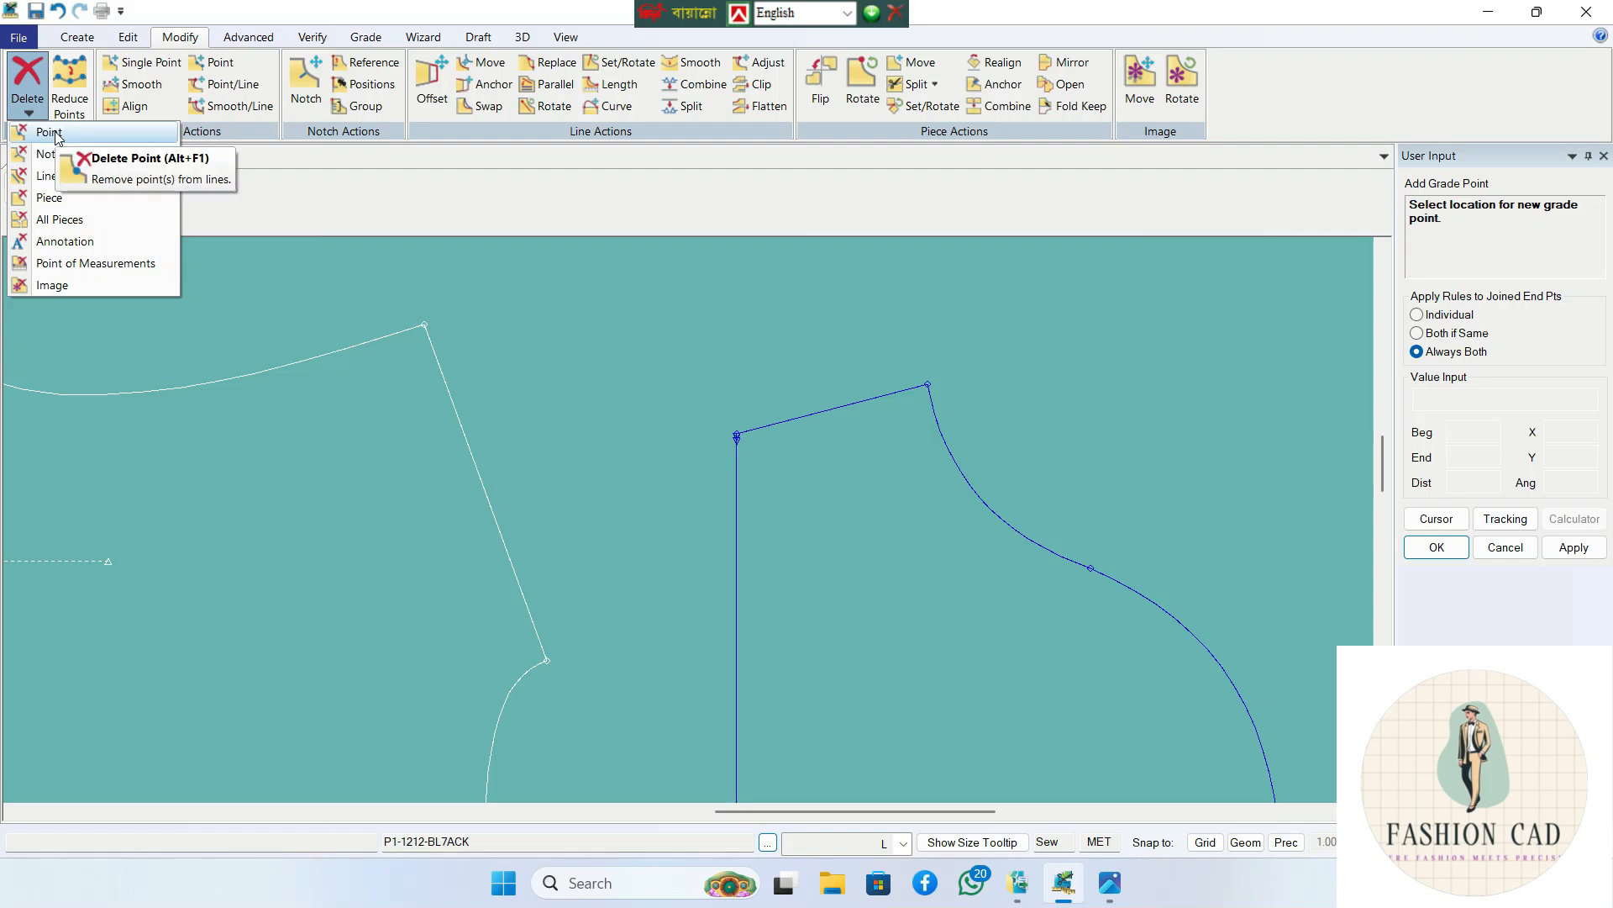
click(49, 132)
click(734, 403)
right_click(768, 422)
click(769, 423)
scroll(774, 428, up, 7)
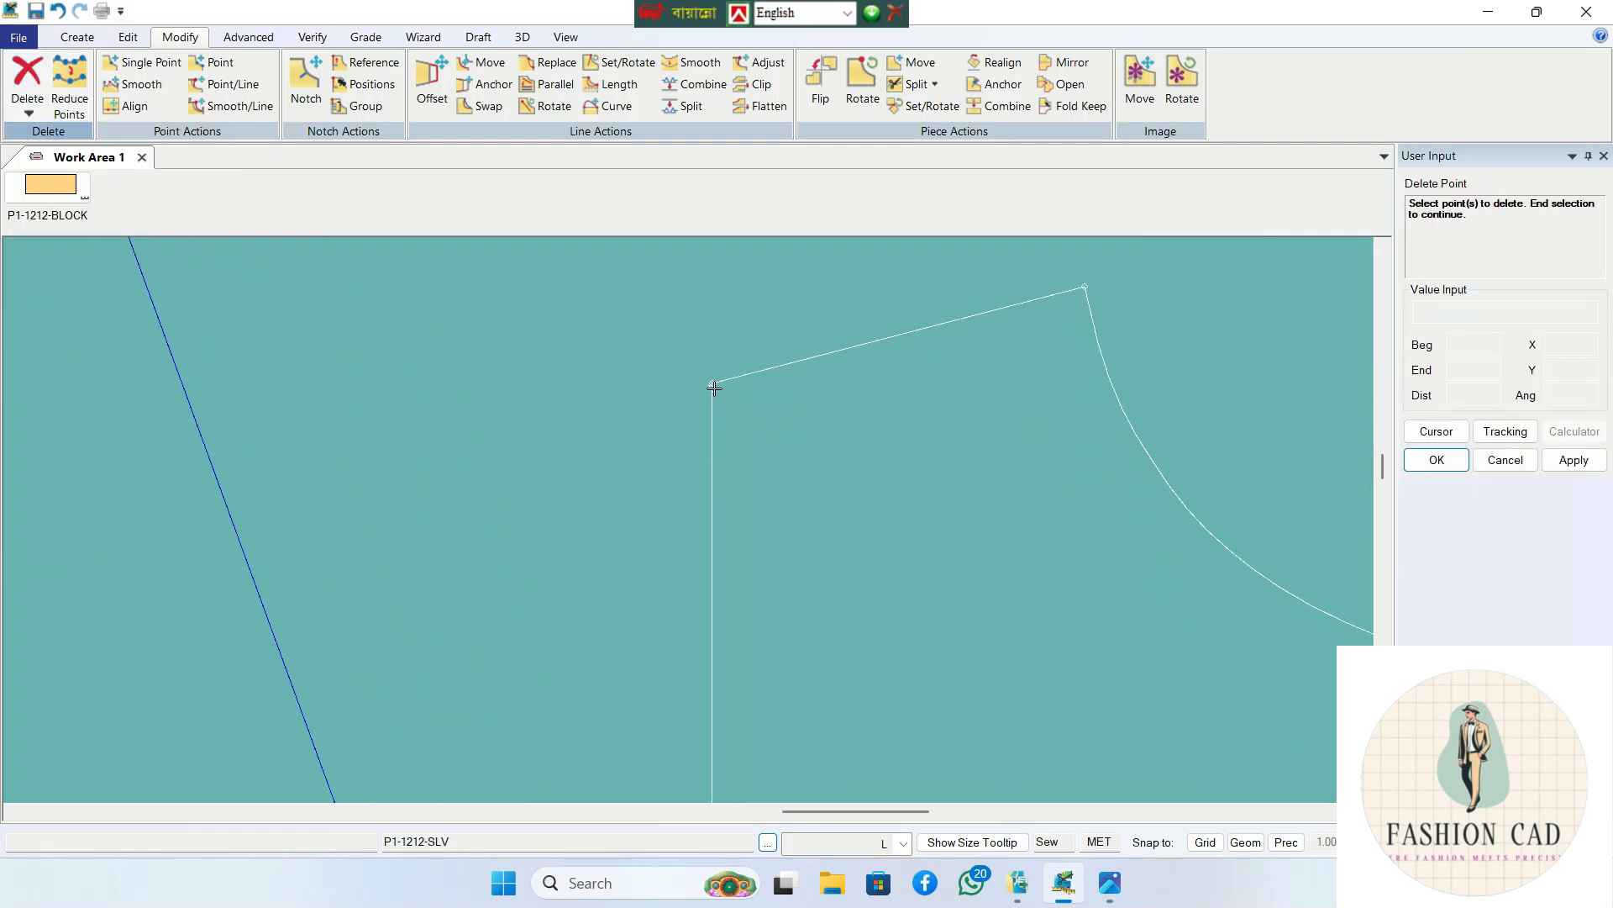
right_click(756, 415)
click(761, 420)
scroll(756, 410, down, 4)
scroll(841, 433, down, 5)
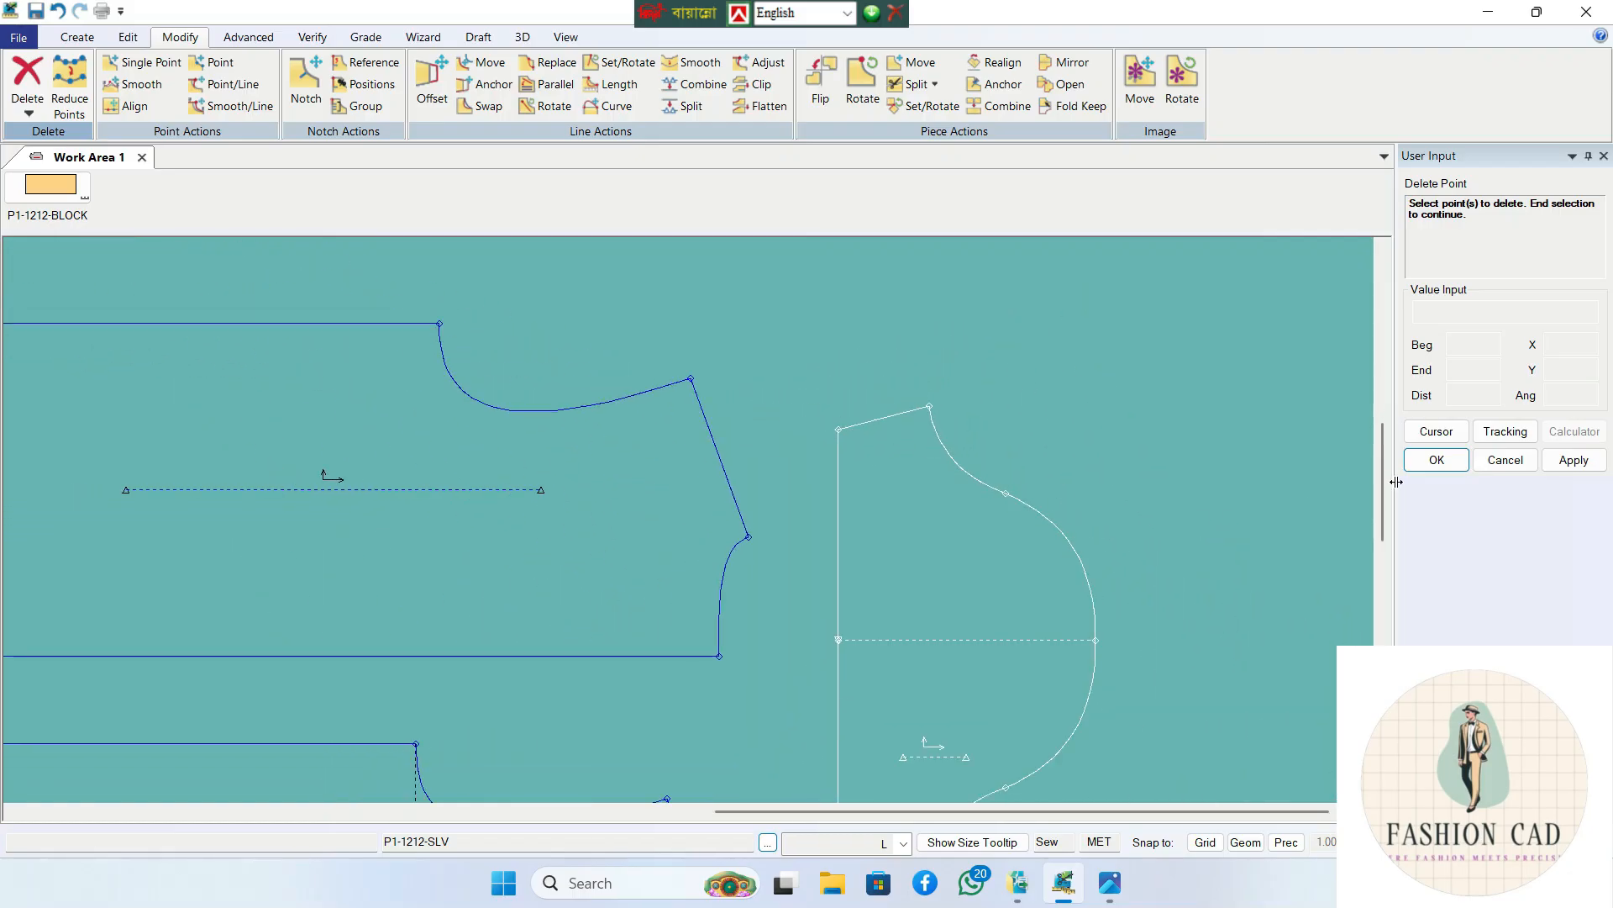
drag(1382, 482, 1382, 519)
scroll(1096, 515, up, 3)
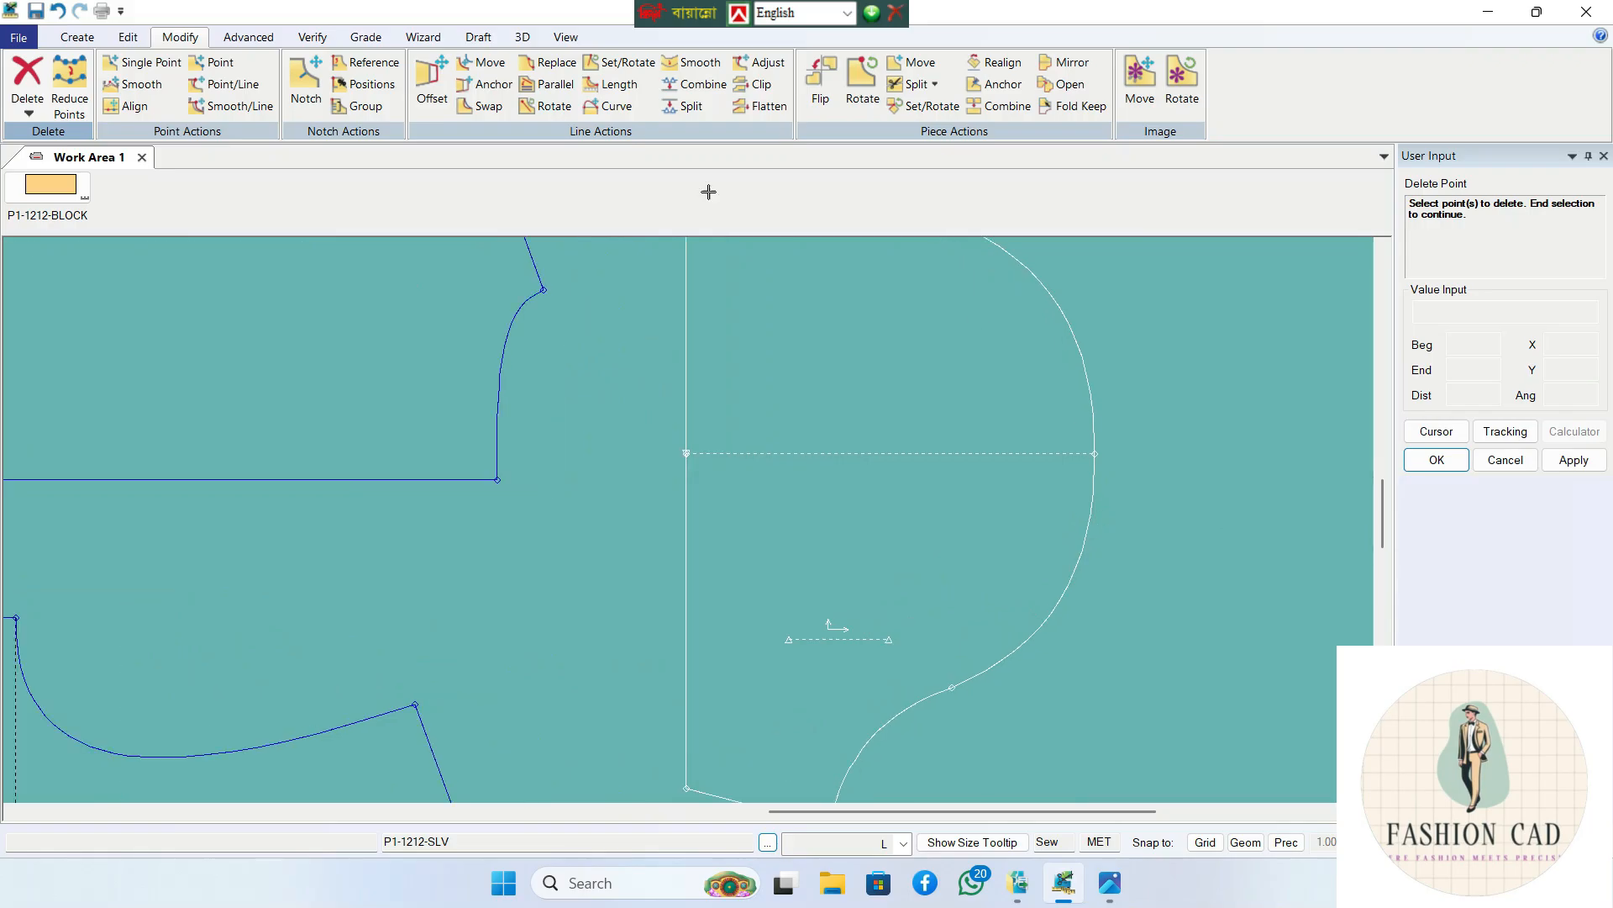
- Smooth both halves of the sleeve cap curve with a smooth factor of 0.0, and leave the command
click(693, 62)
click(1095, 503)
right_click(1112, 335)
click(1105, 364)
click(1130, 334)
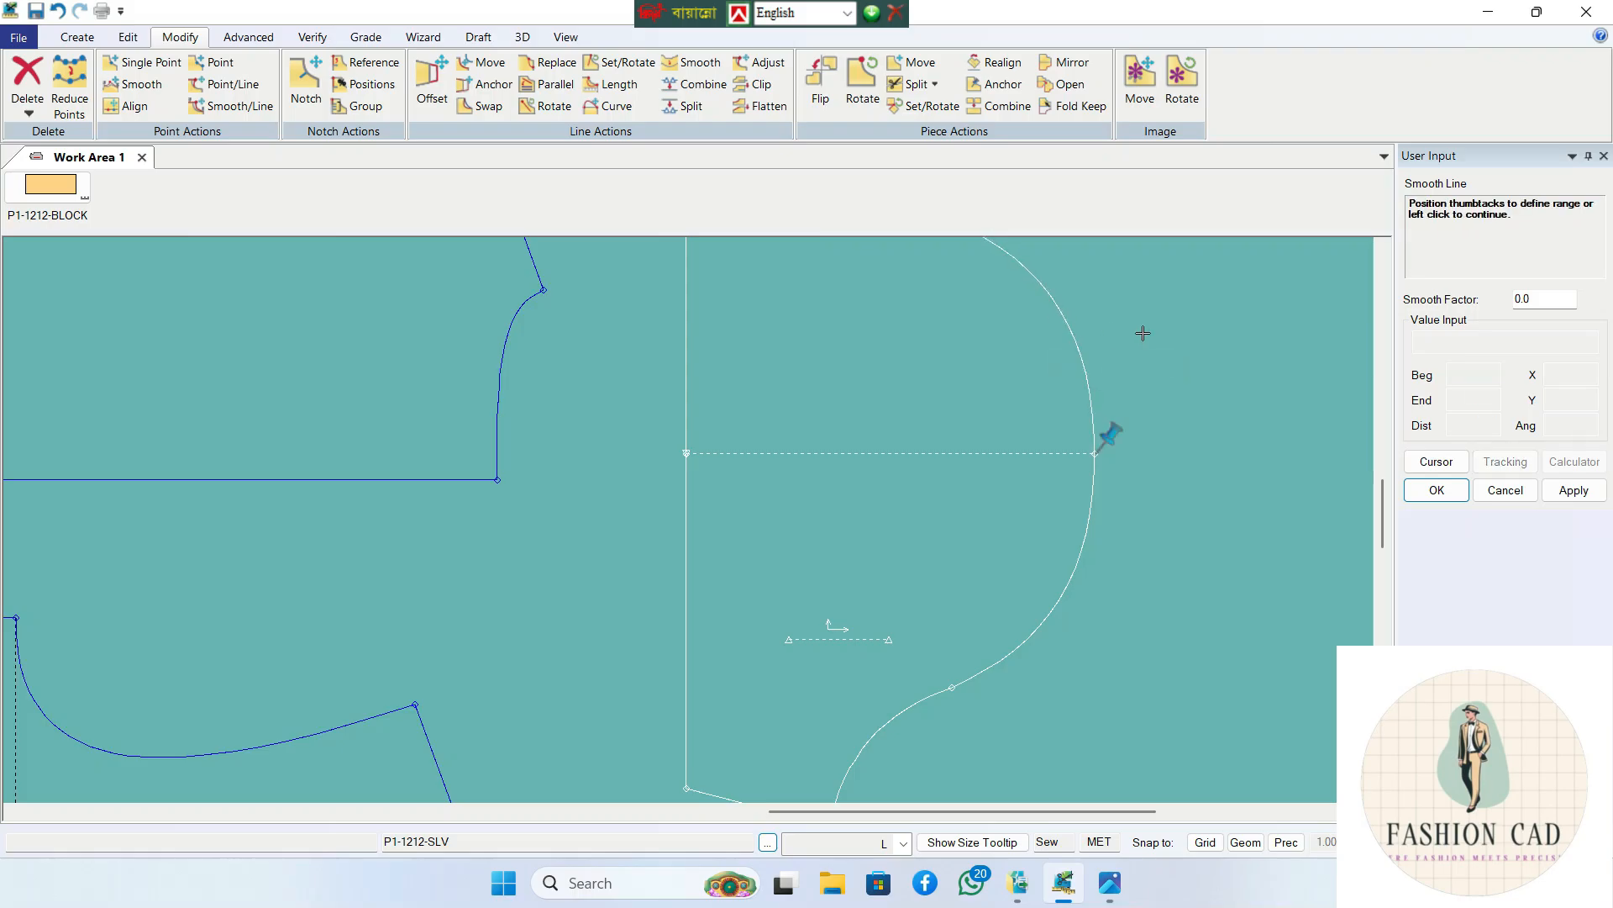
scroll(1143, 335, down, 3)
right_click(1145, 338)
click(1162, 345)
scroll(1163, 344, down, 2)
right_click(1165, 344)
click(1166, 344)
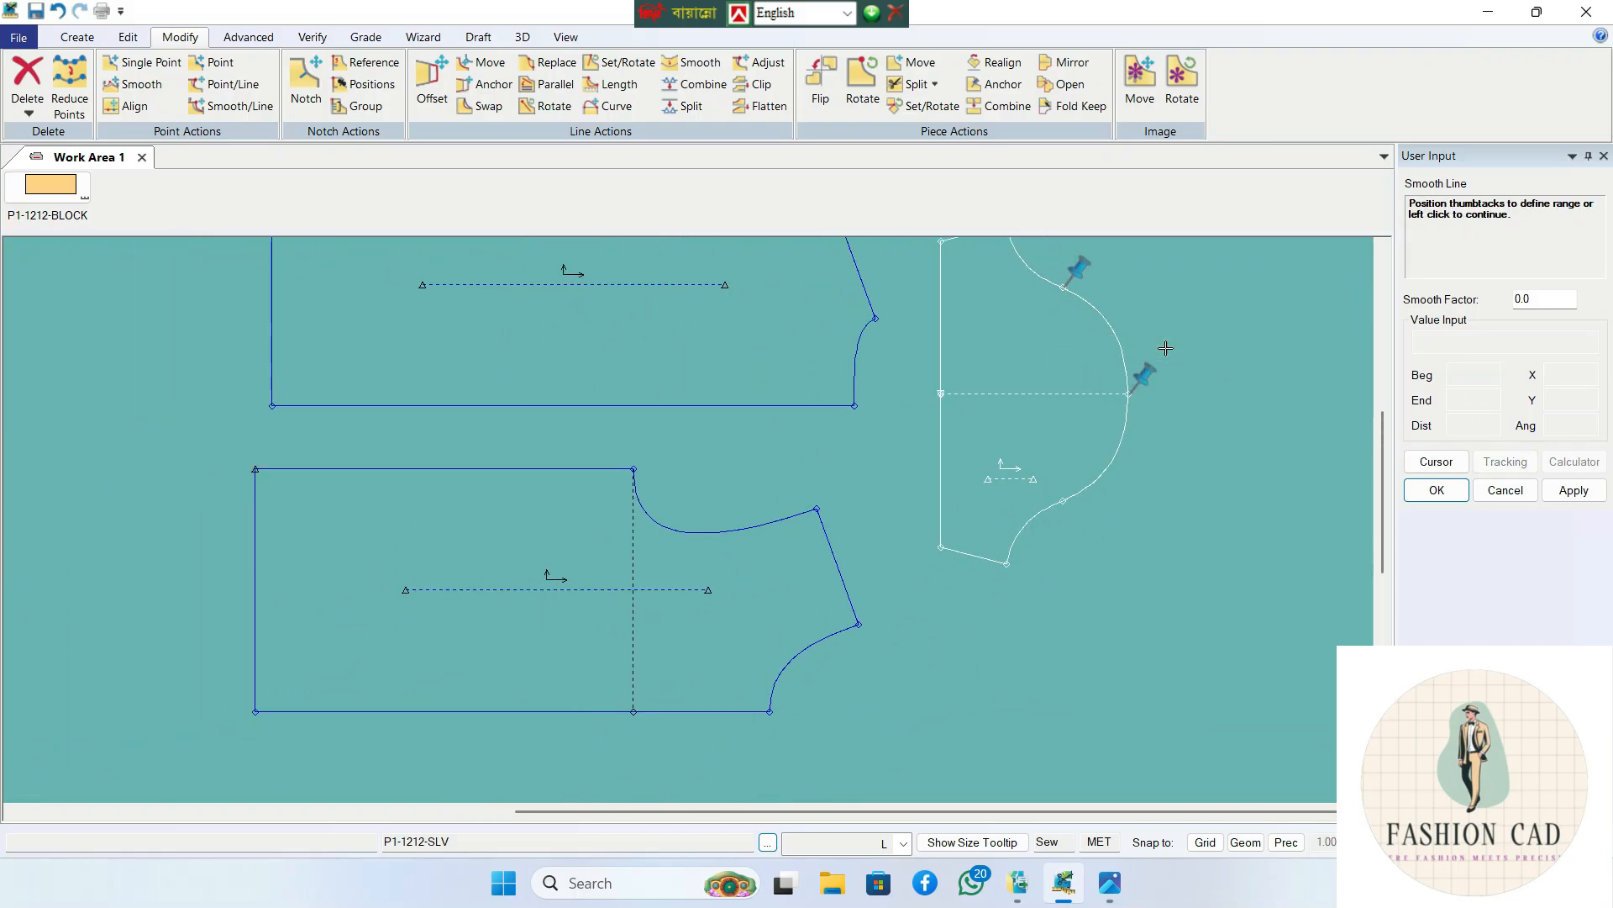
right_click(1183, 341)
click(1188, 367)
scroll(1176, 380, down, 2)
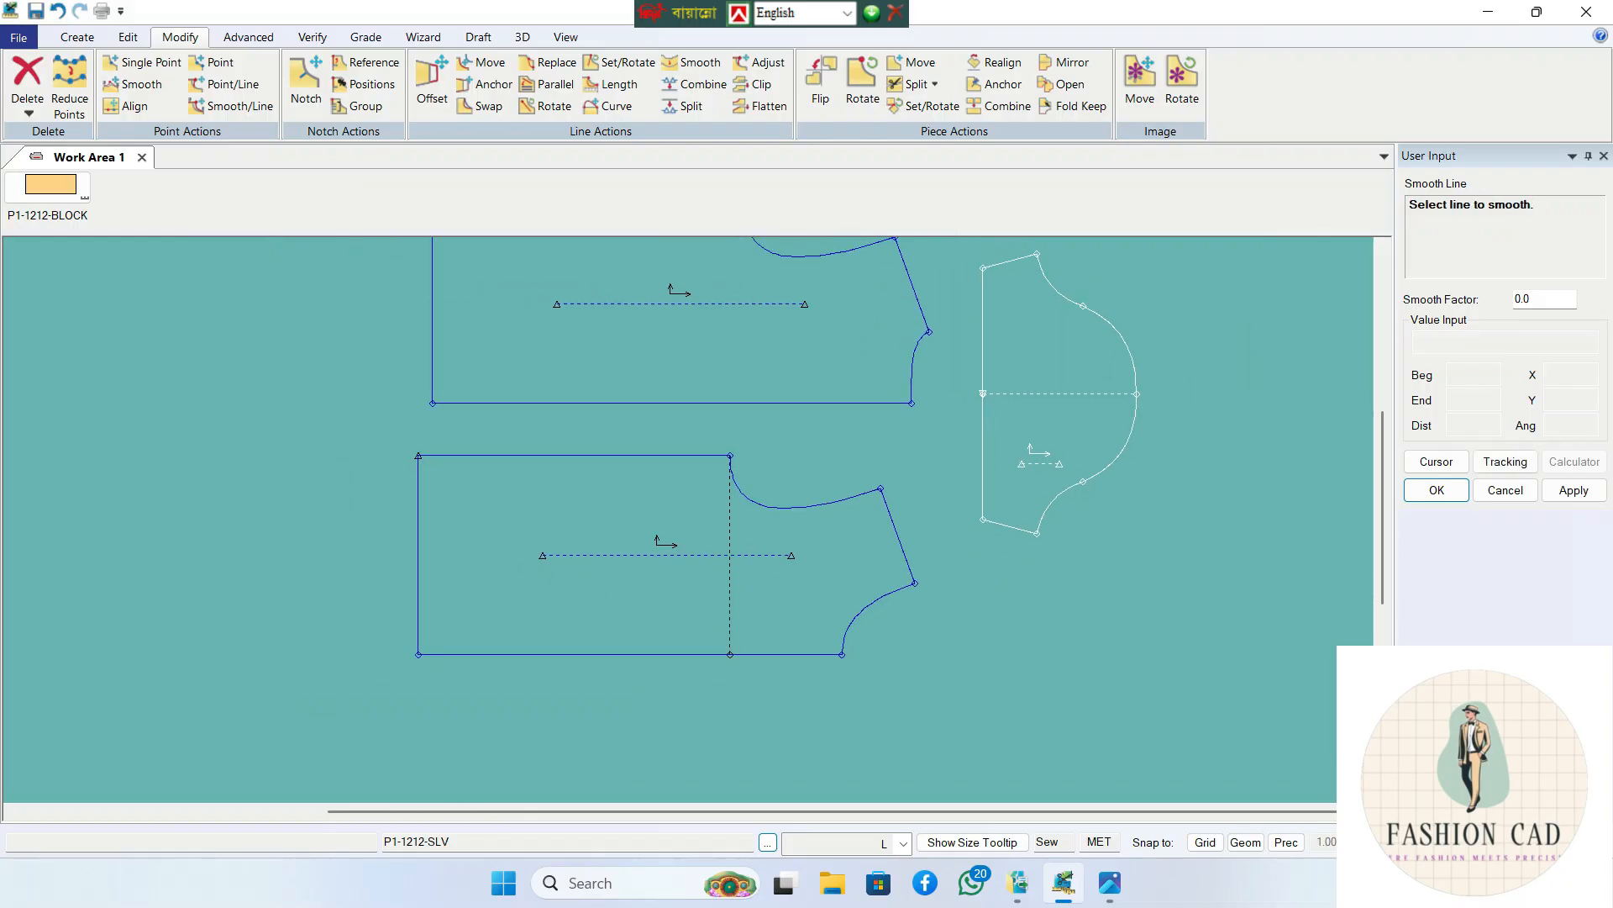
scroll(1040, 592, down, 3)
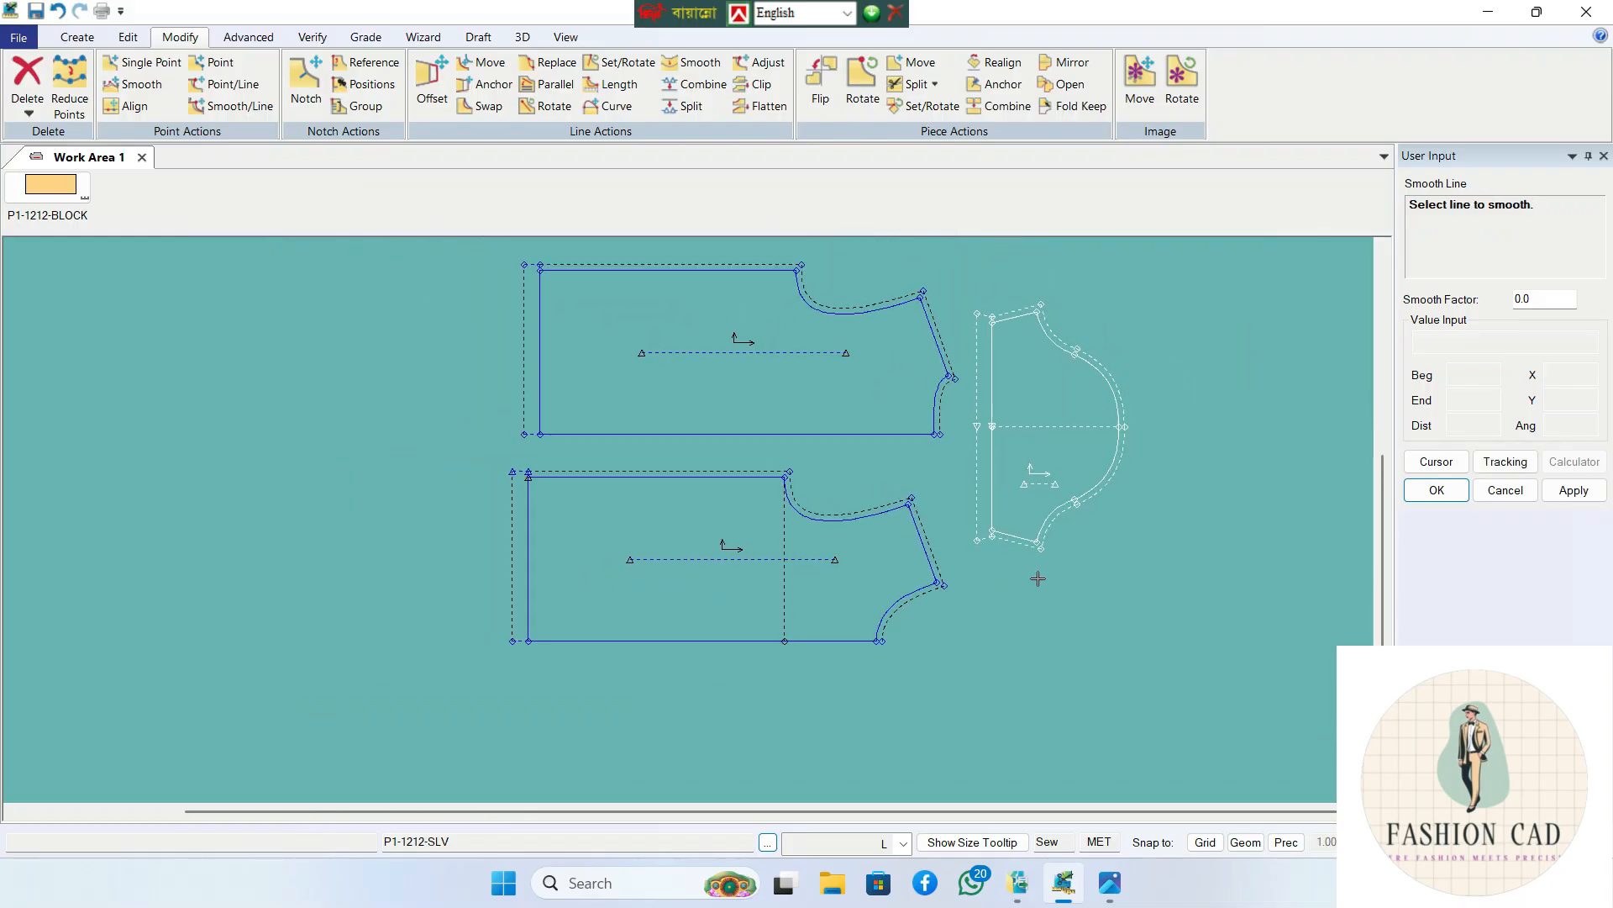
key(Escape)
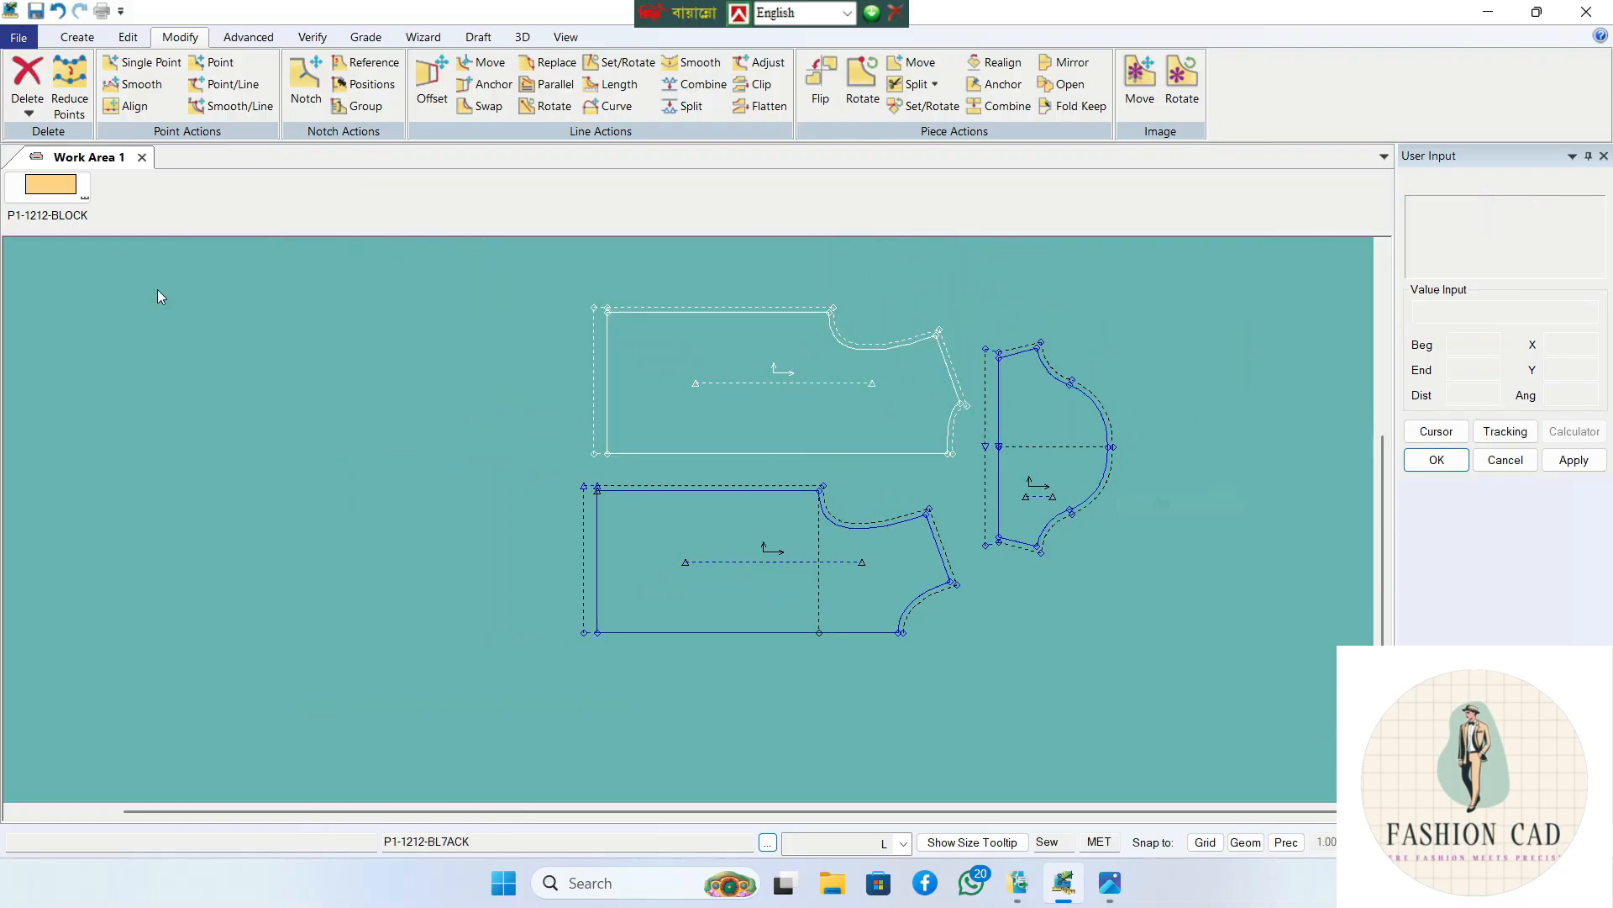
- Place the P1-1212-BLOCK piece in the work area and arrange it beside the back, front and sleeve pieces
click(65, 192)
click(343, 444)
scroll(345, 444, up, 3)
scroll(370, 458, down, 1)
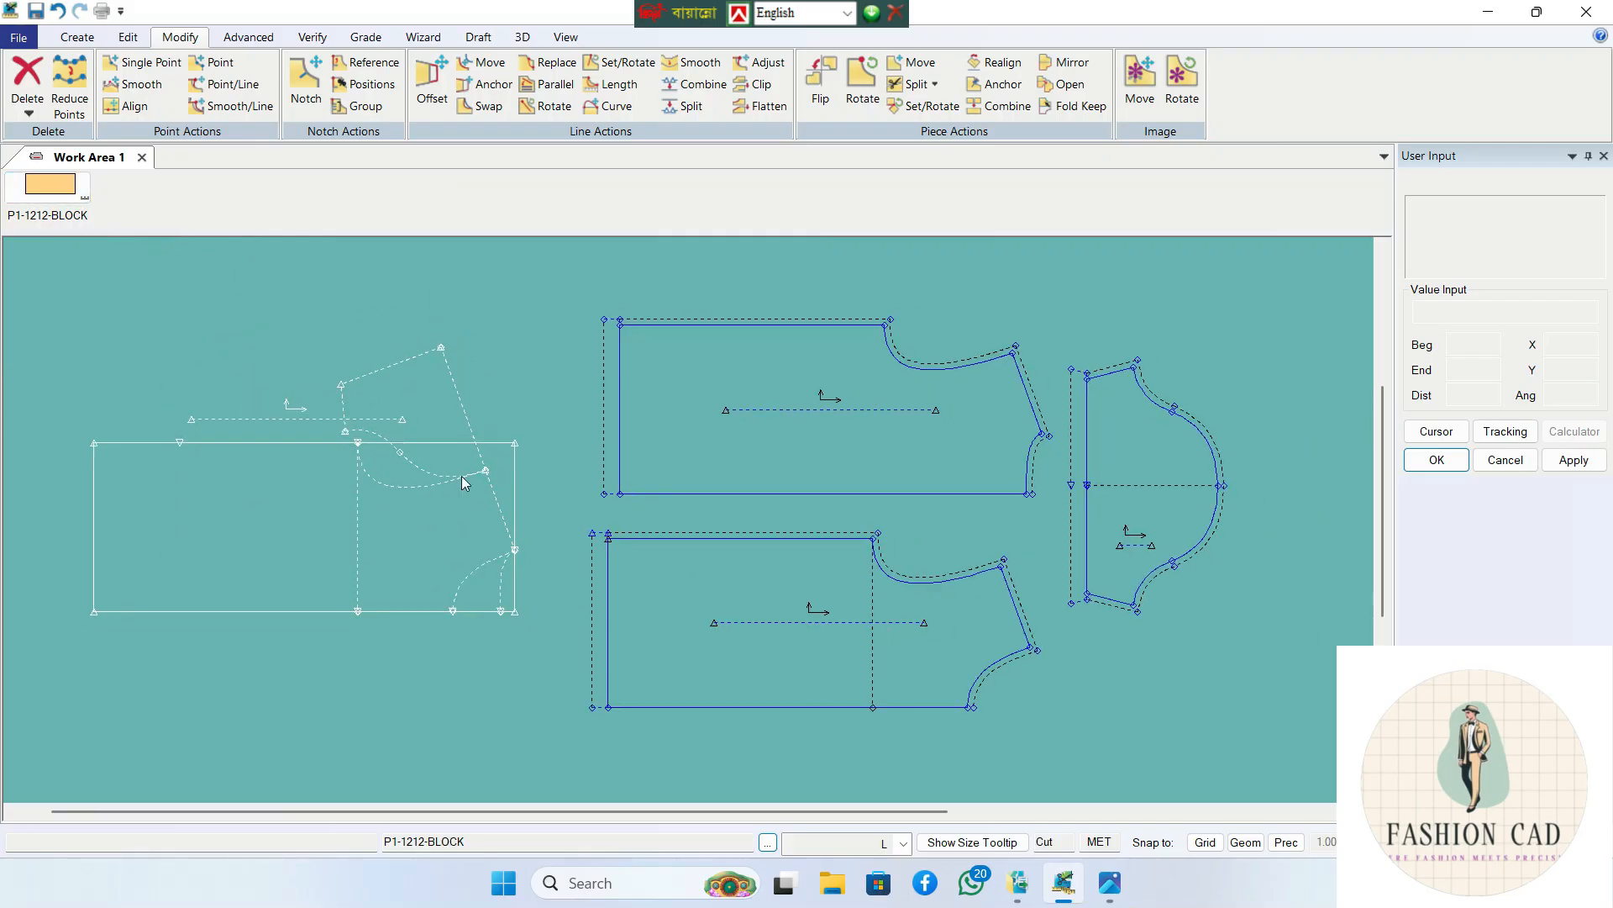
click(960, 462)
click(1196, 492)
click(1190, 488)
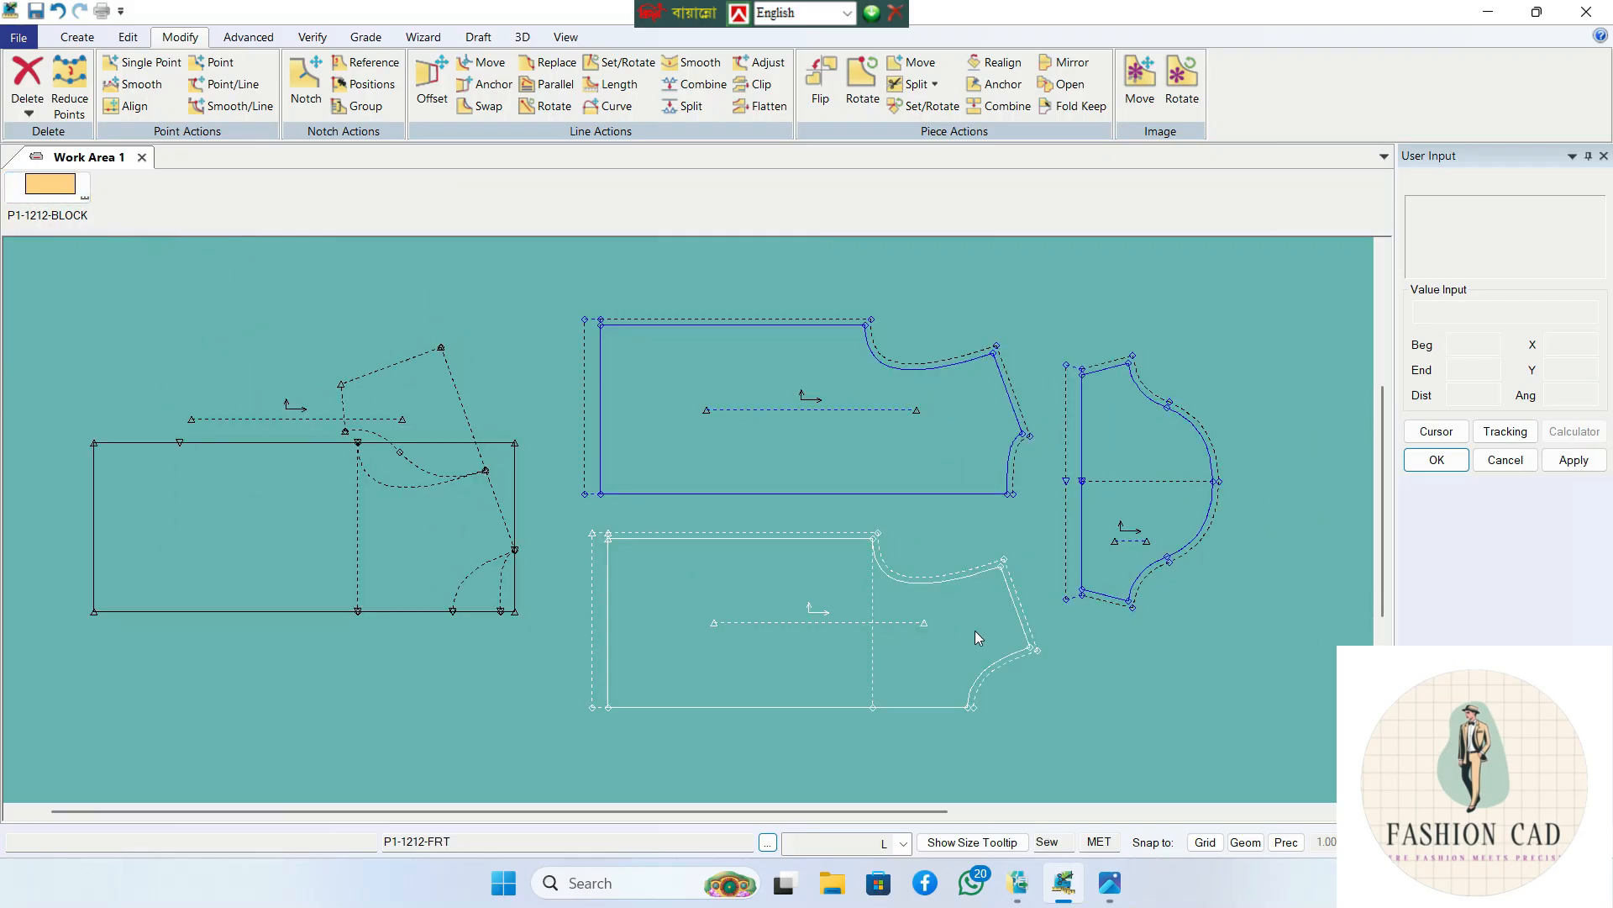
click(443, 561)
click(471, 551)
- Save the block, back, front and sleeve pieces together, reassigning duplicate point ids automatically for all of them
click(19, 37)
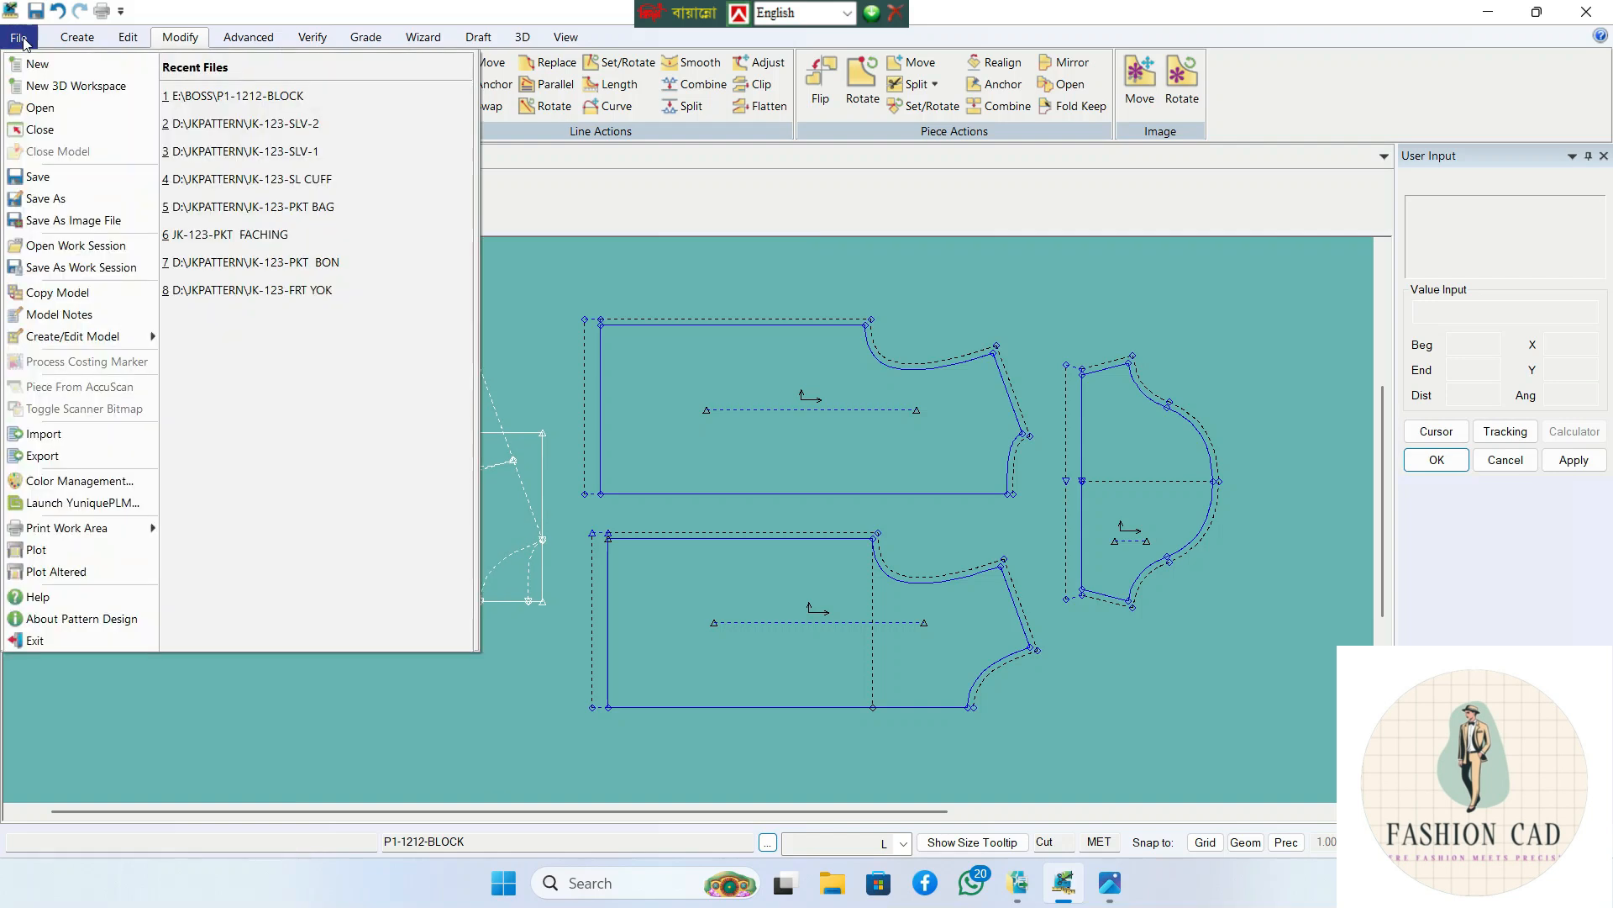
click(37, 173)
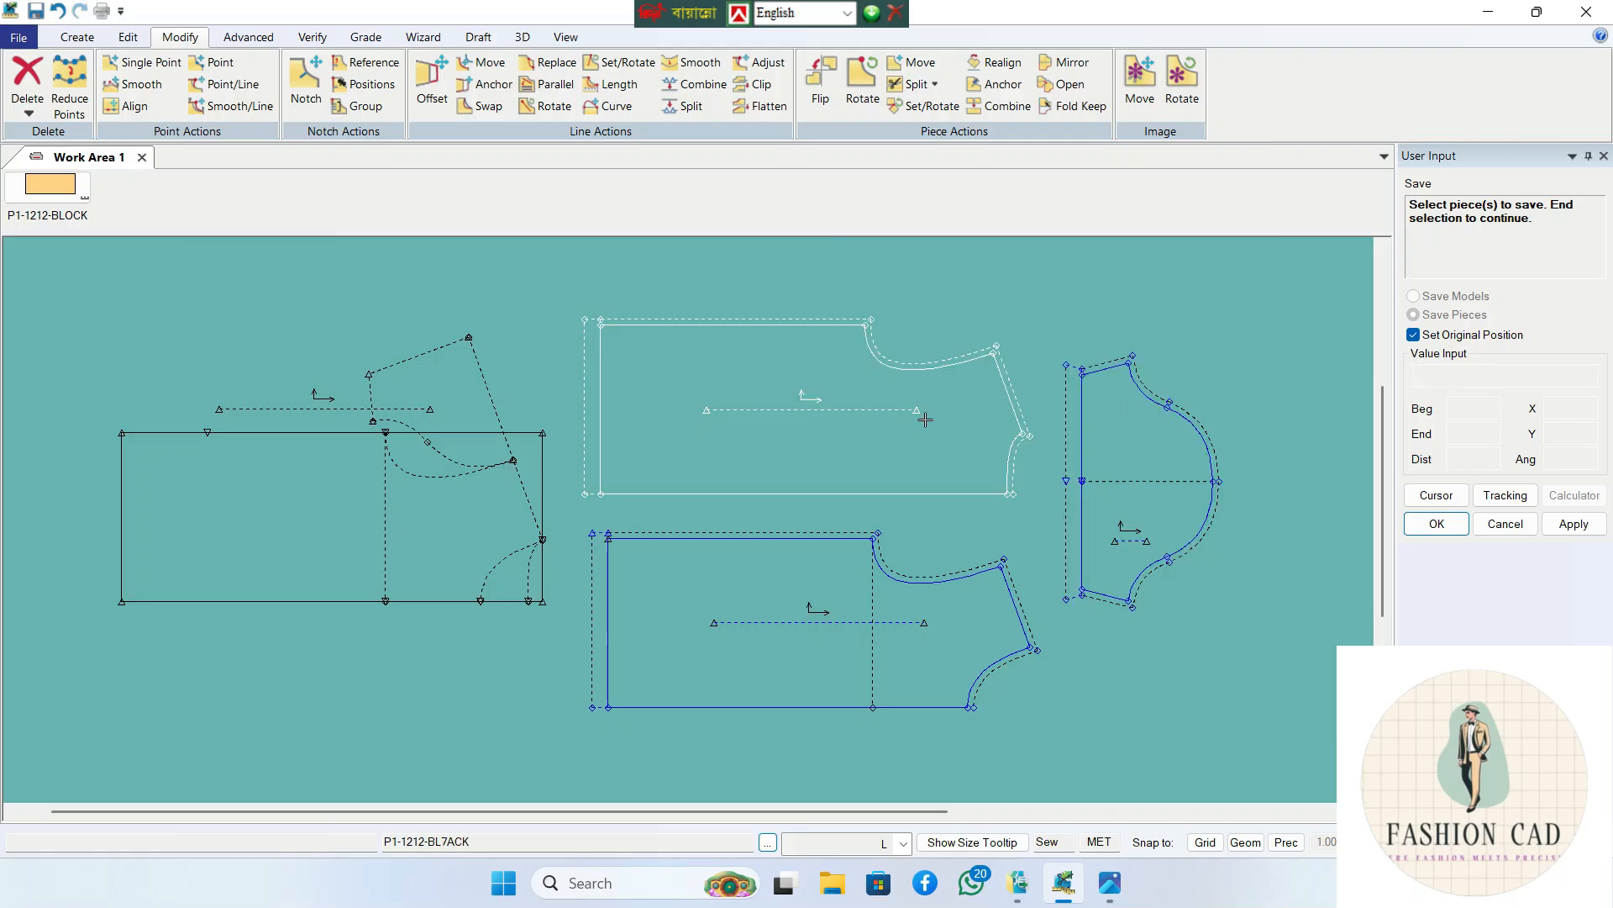
click(690, 391)
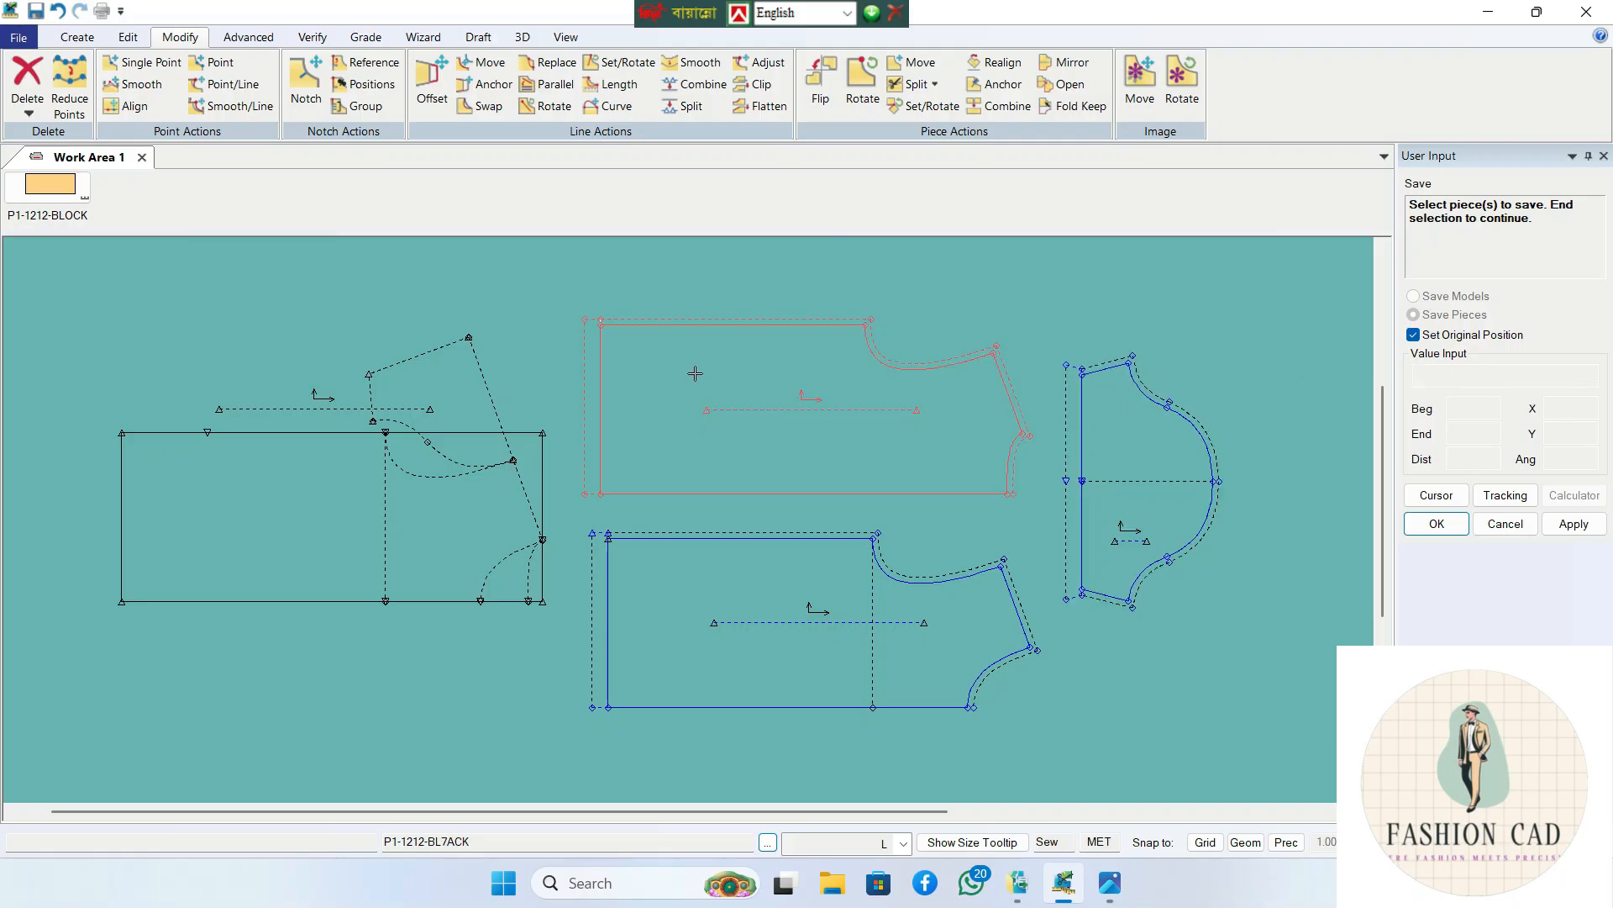
right_click(695, 373)
click(701, 431)
right_click(697, 385)
click(698, 387)
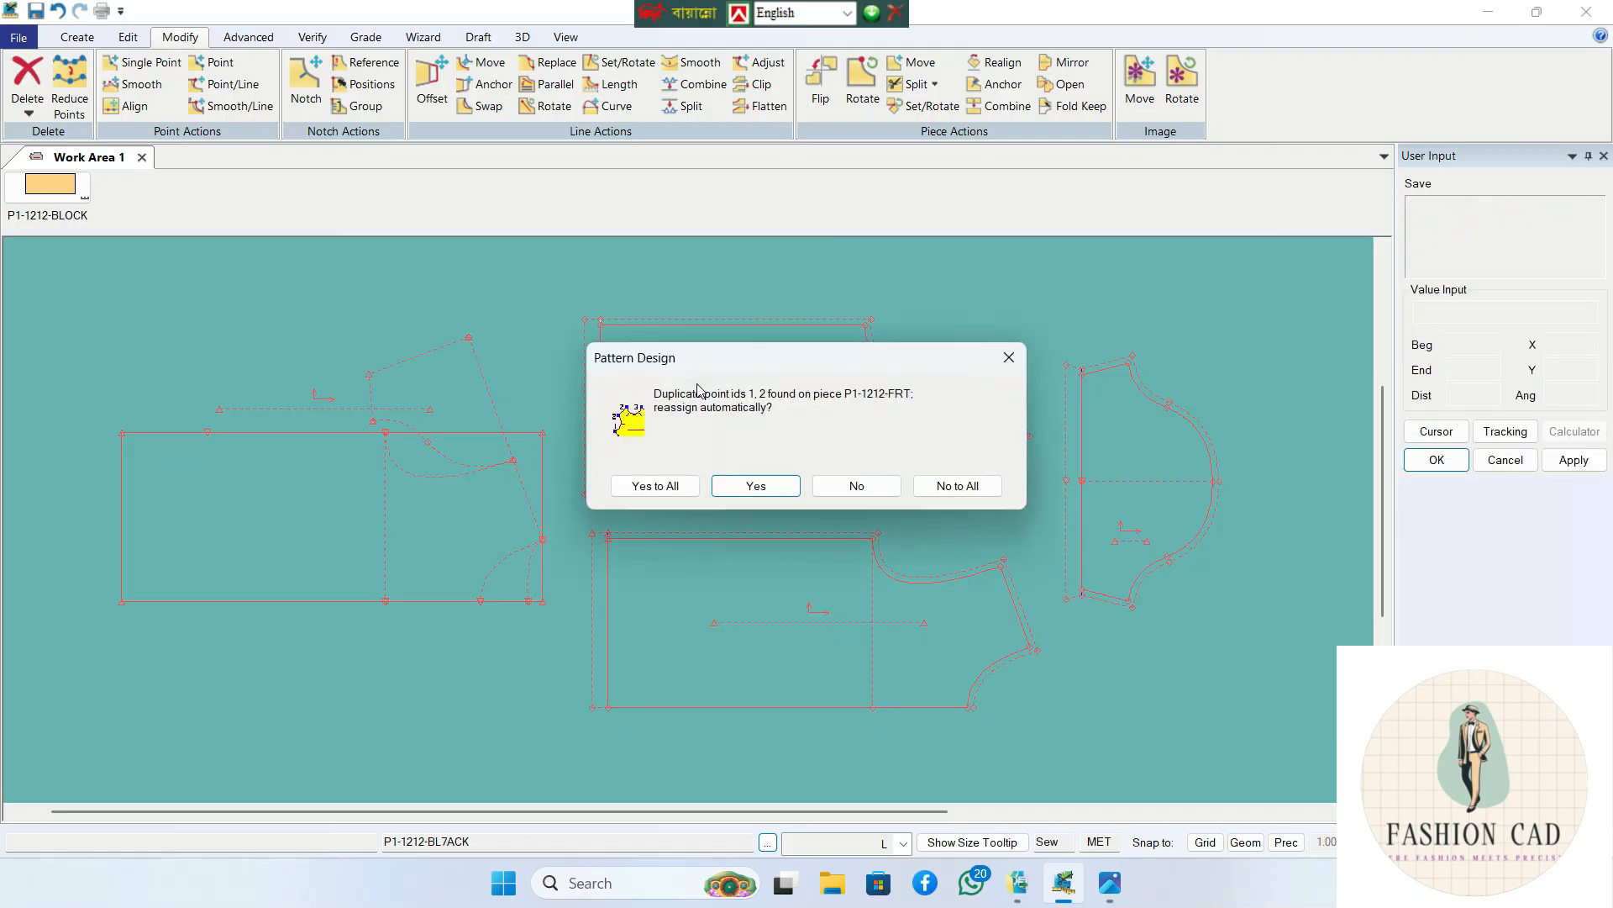
click(660, 486)
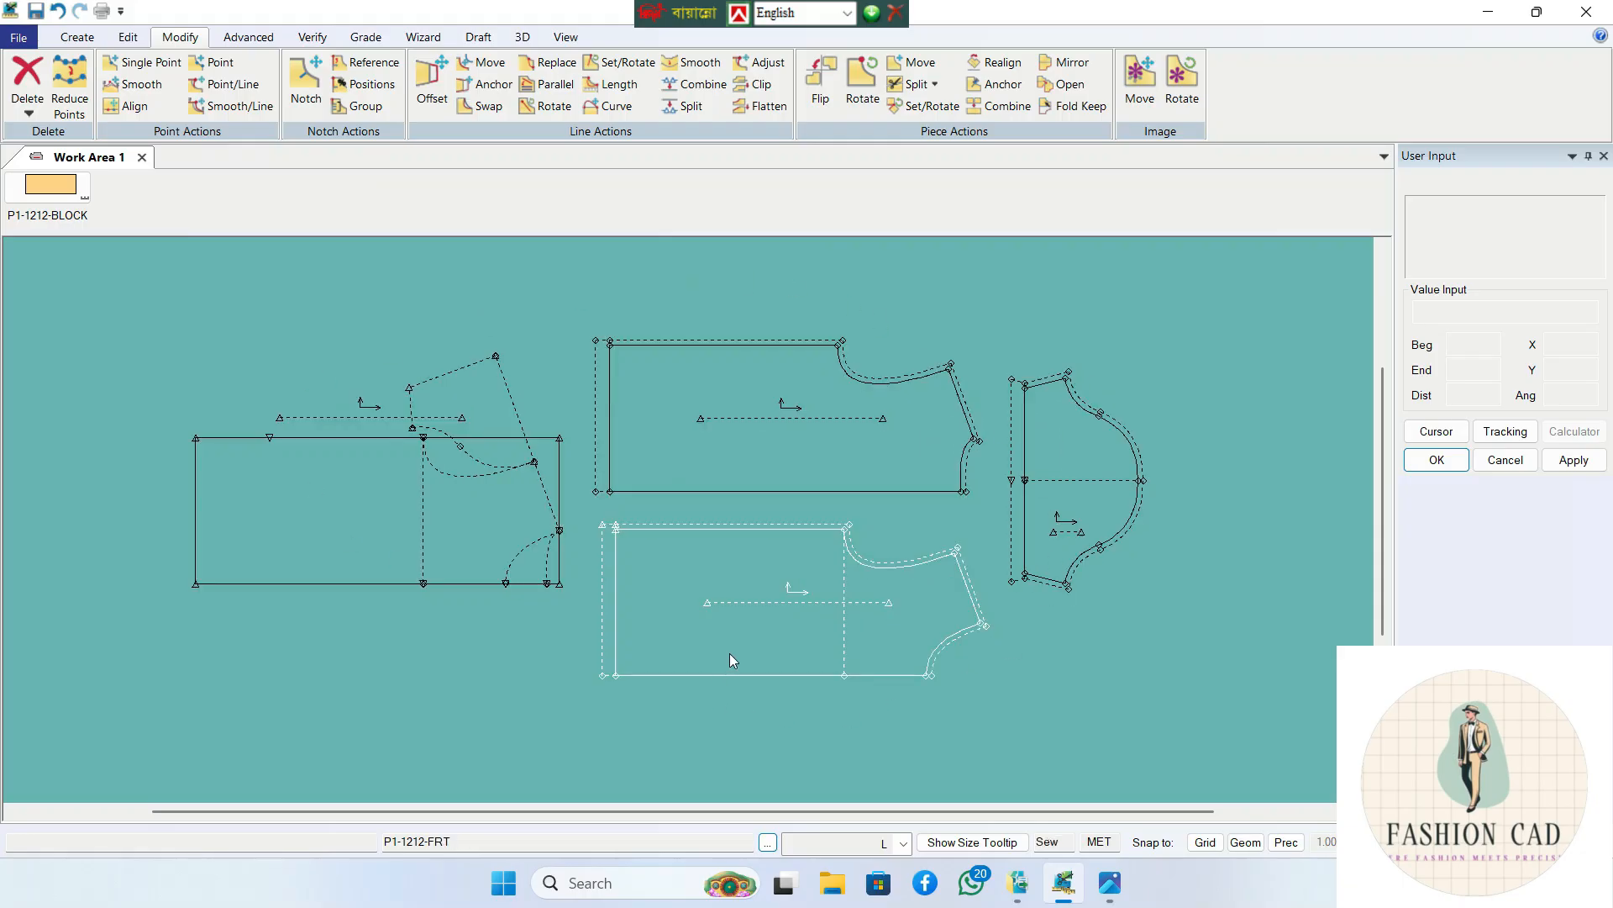
- Switch to the measurement chart image to review the garment sizes, and return to the pattern work area
click(1110, 882)
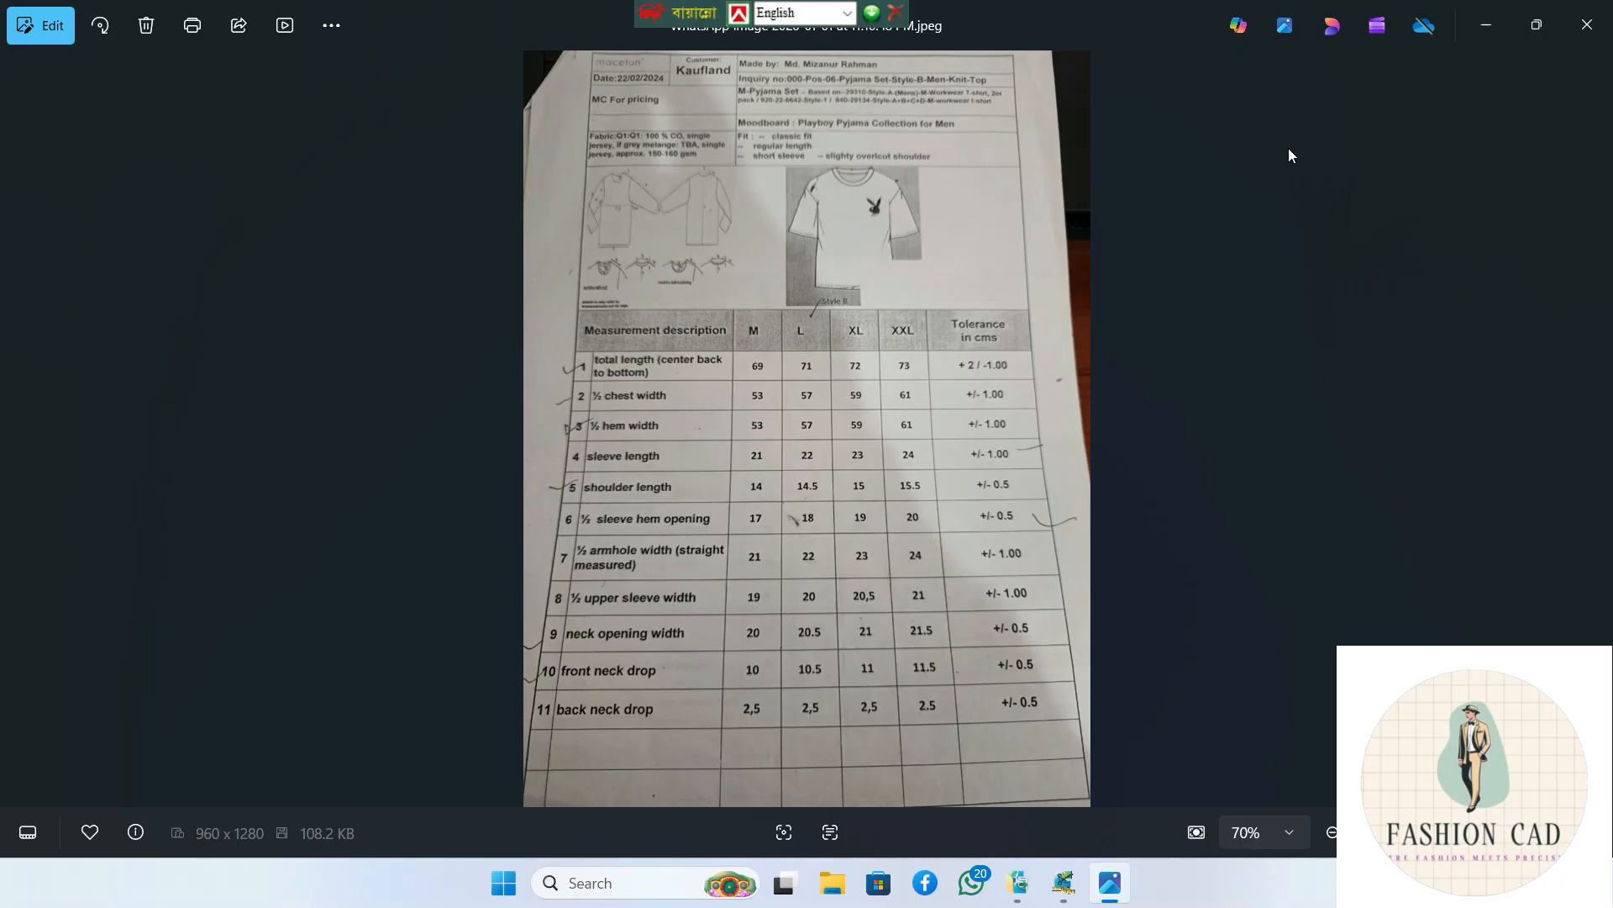
click(1493, 27)
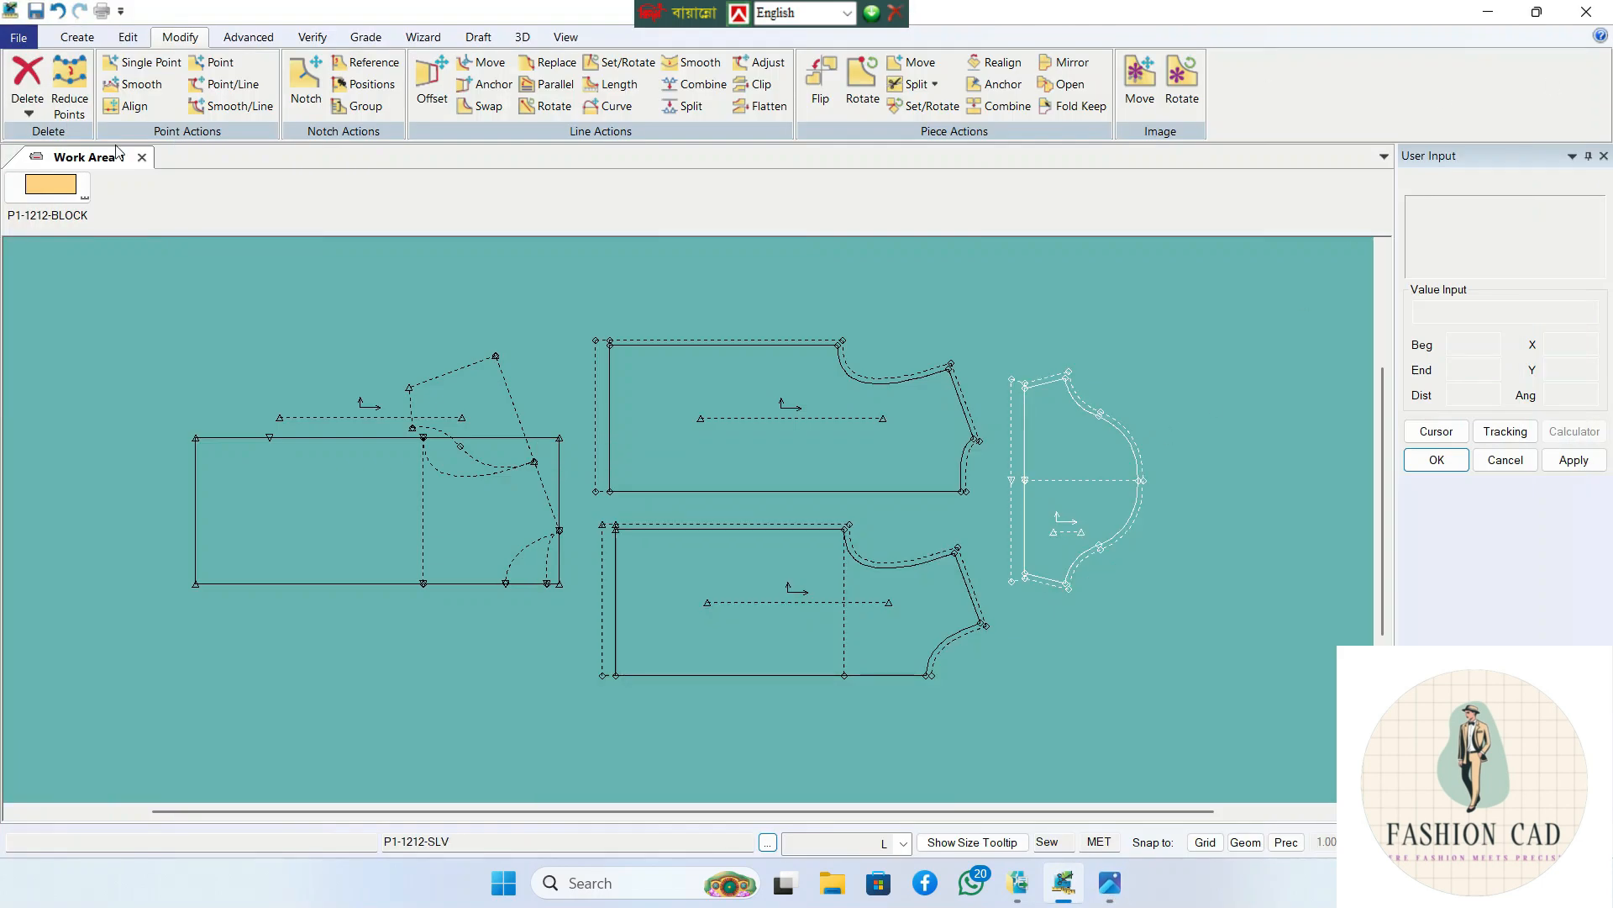
- Create a new work area and open all four P1-1212 pieces from BOSS as Accumark Piece files
click(19, 37)
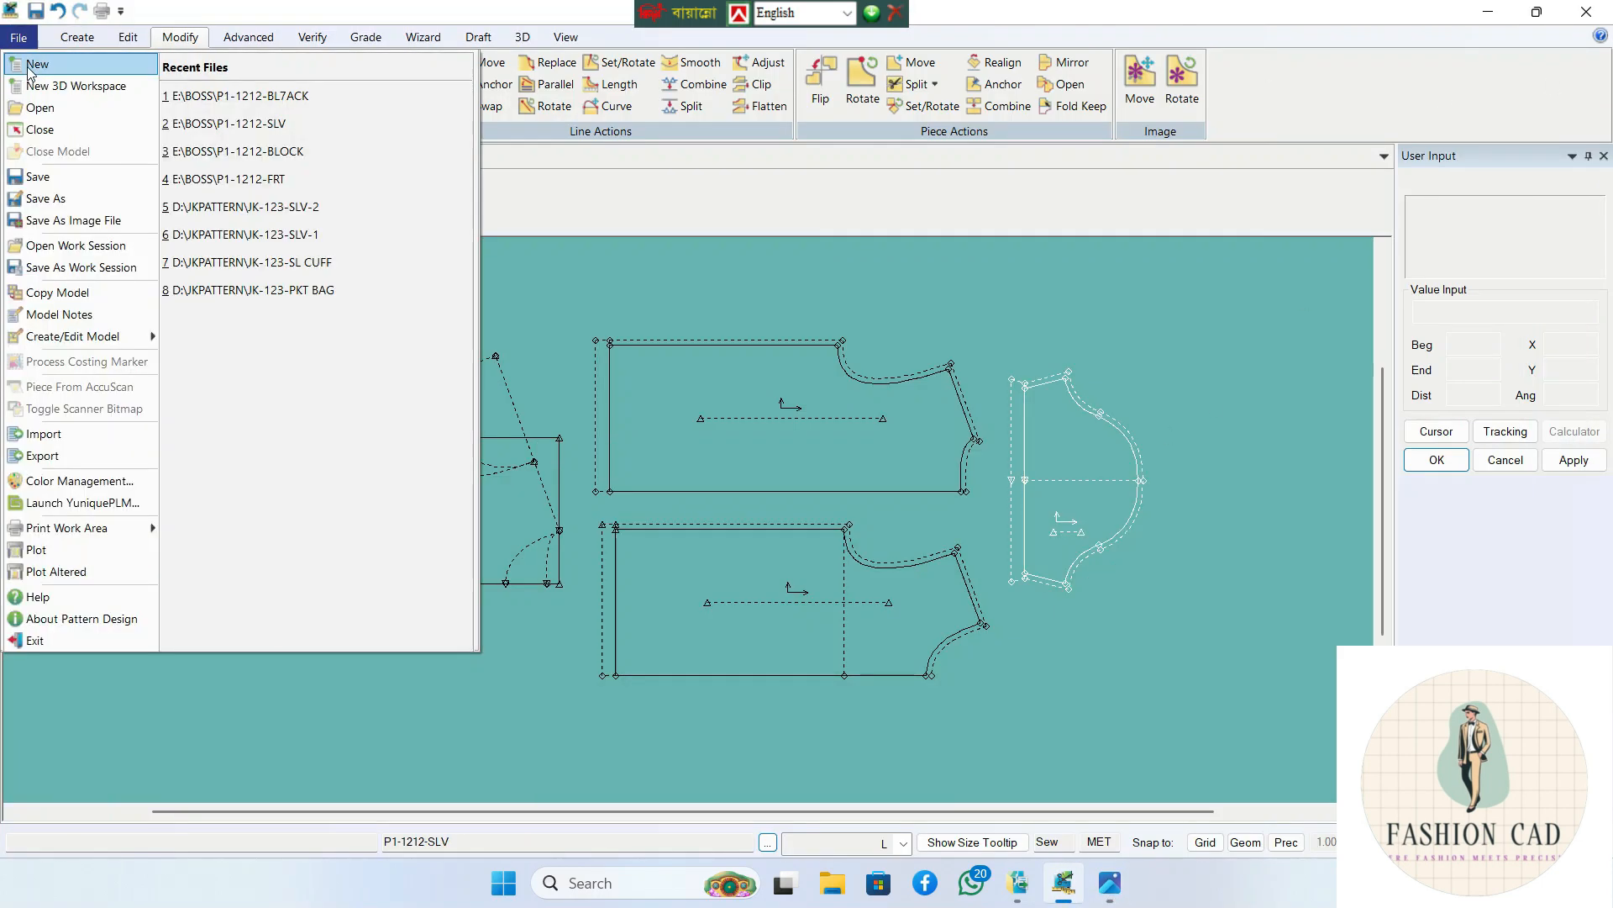
click(31, 65)
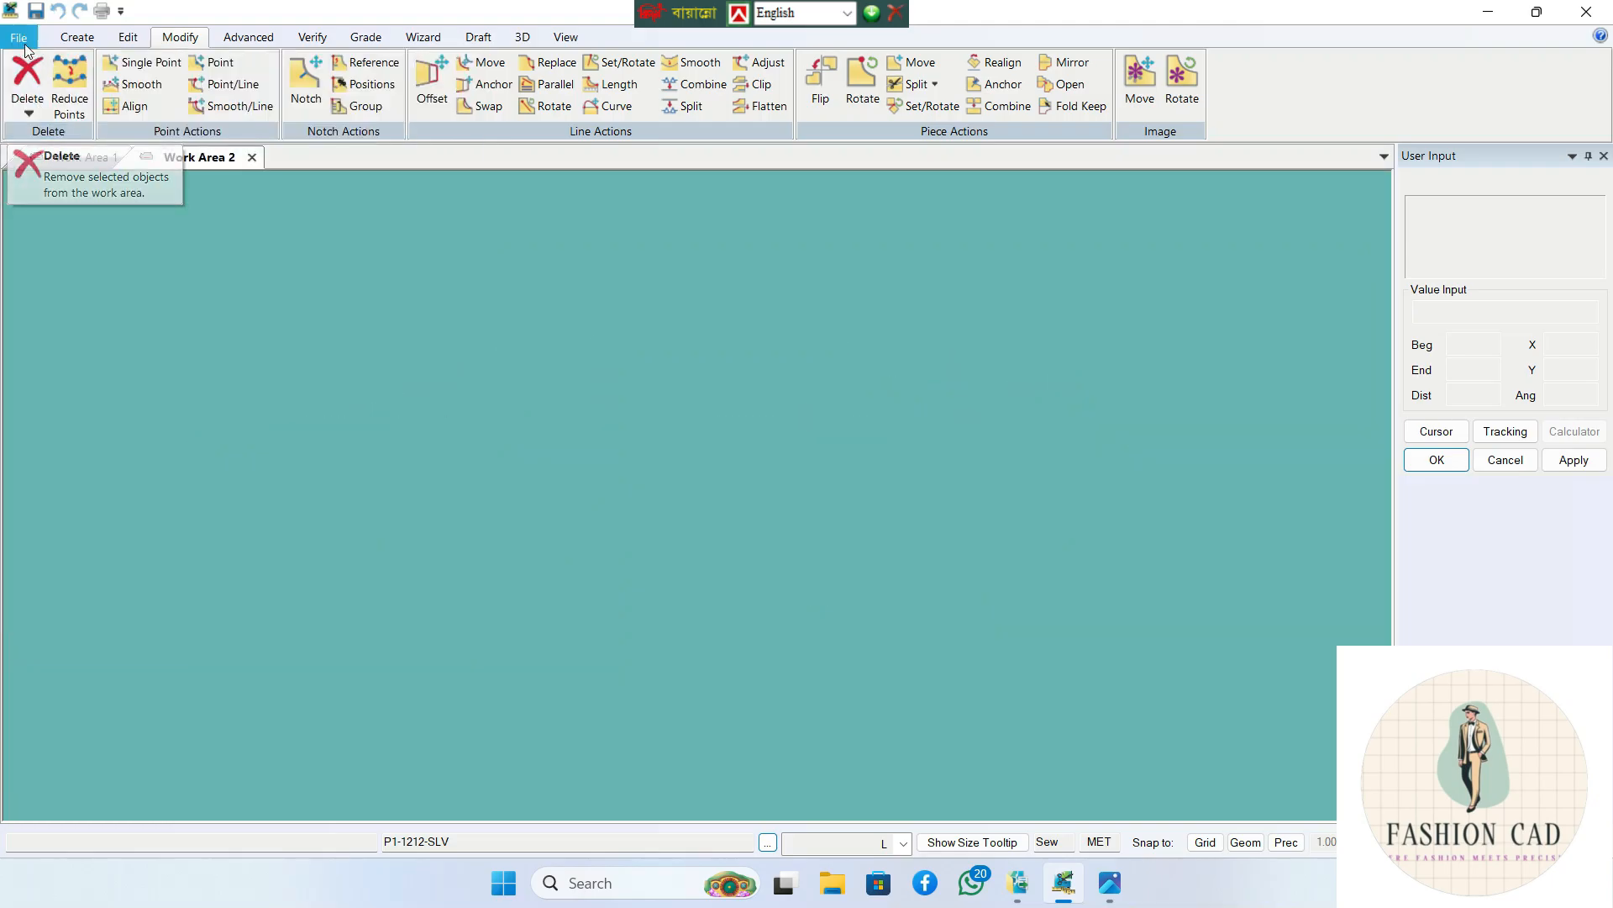
click(20, 40)
click(40, 108)
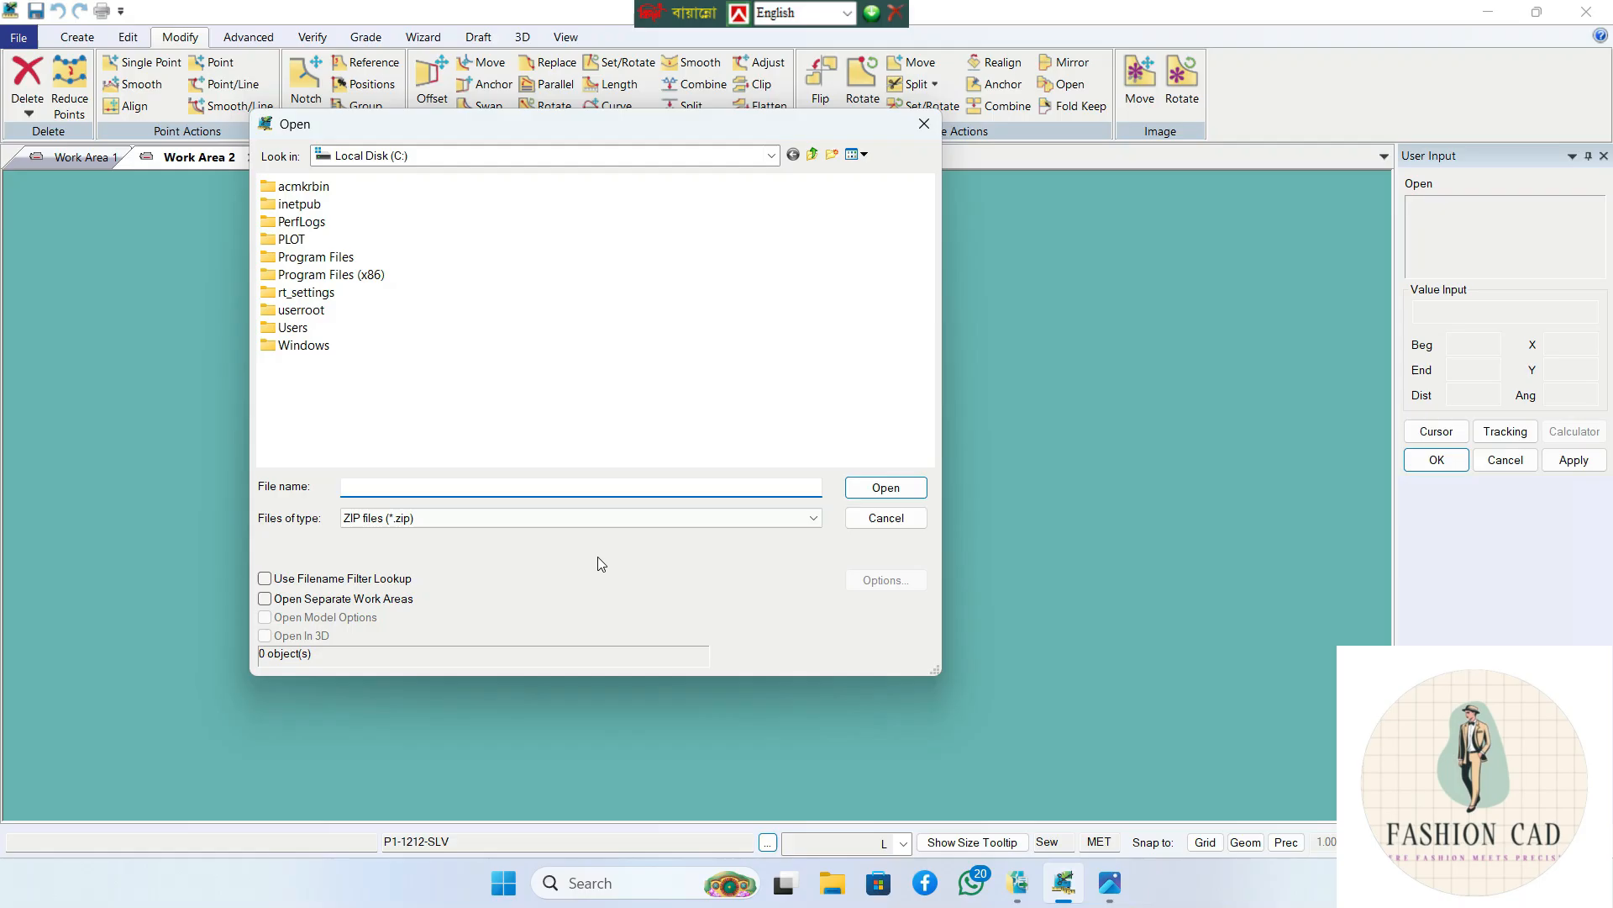
click(815, 518)
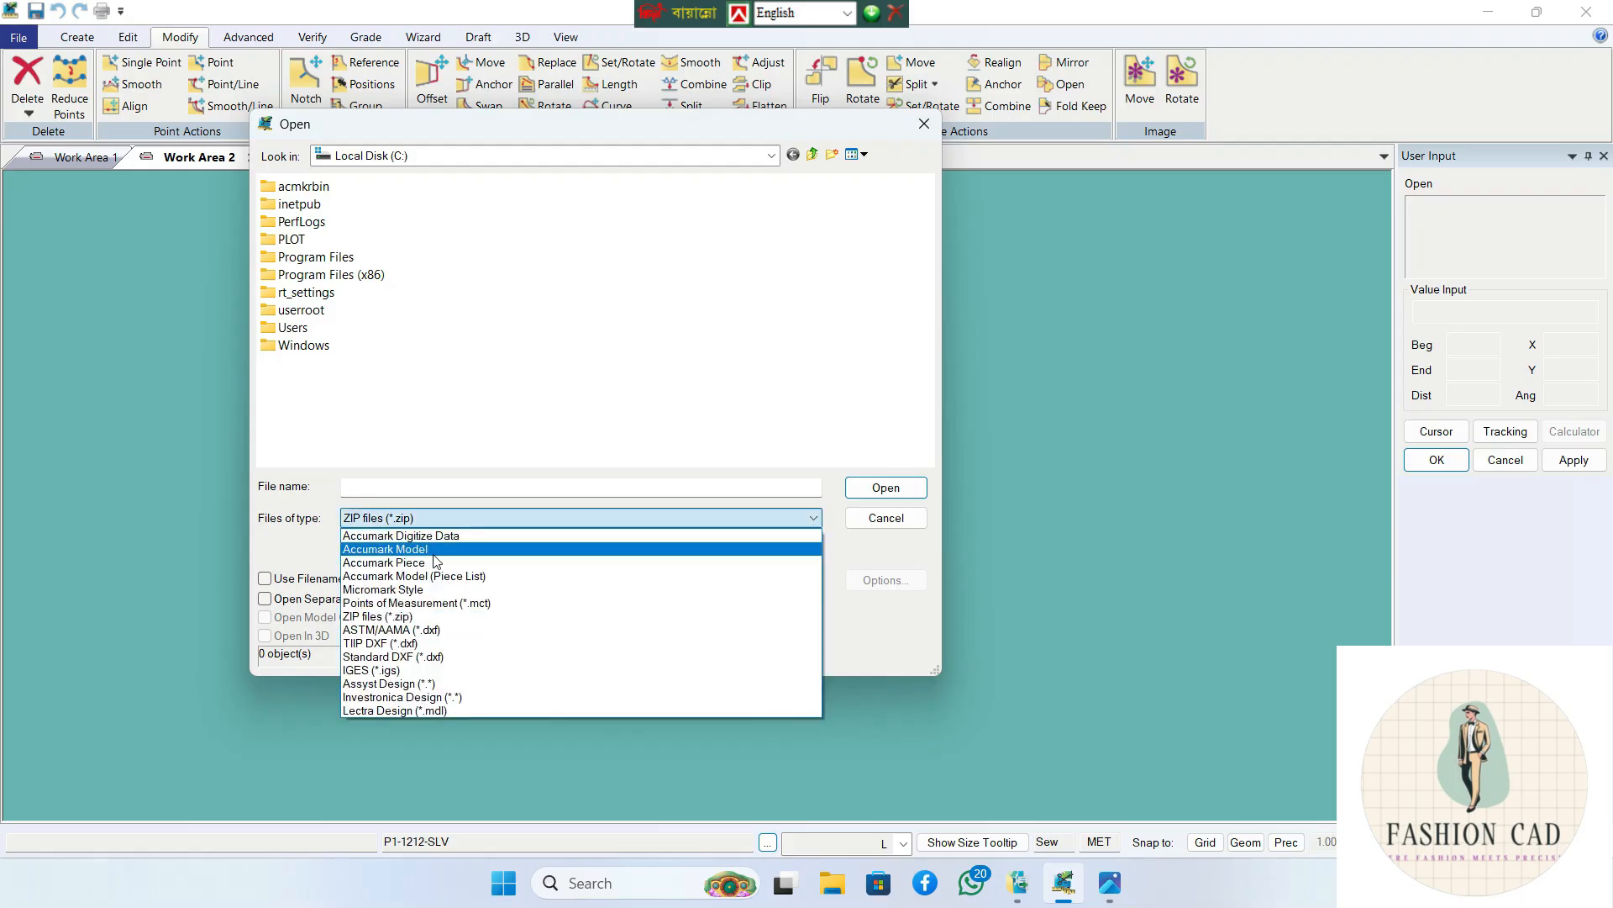
click(428, 565)
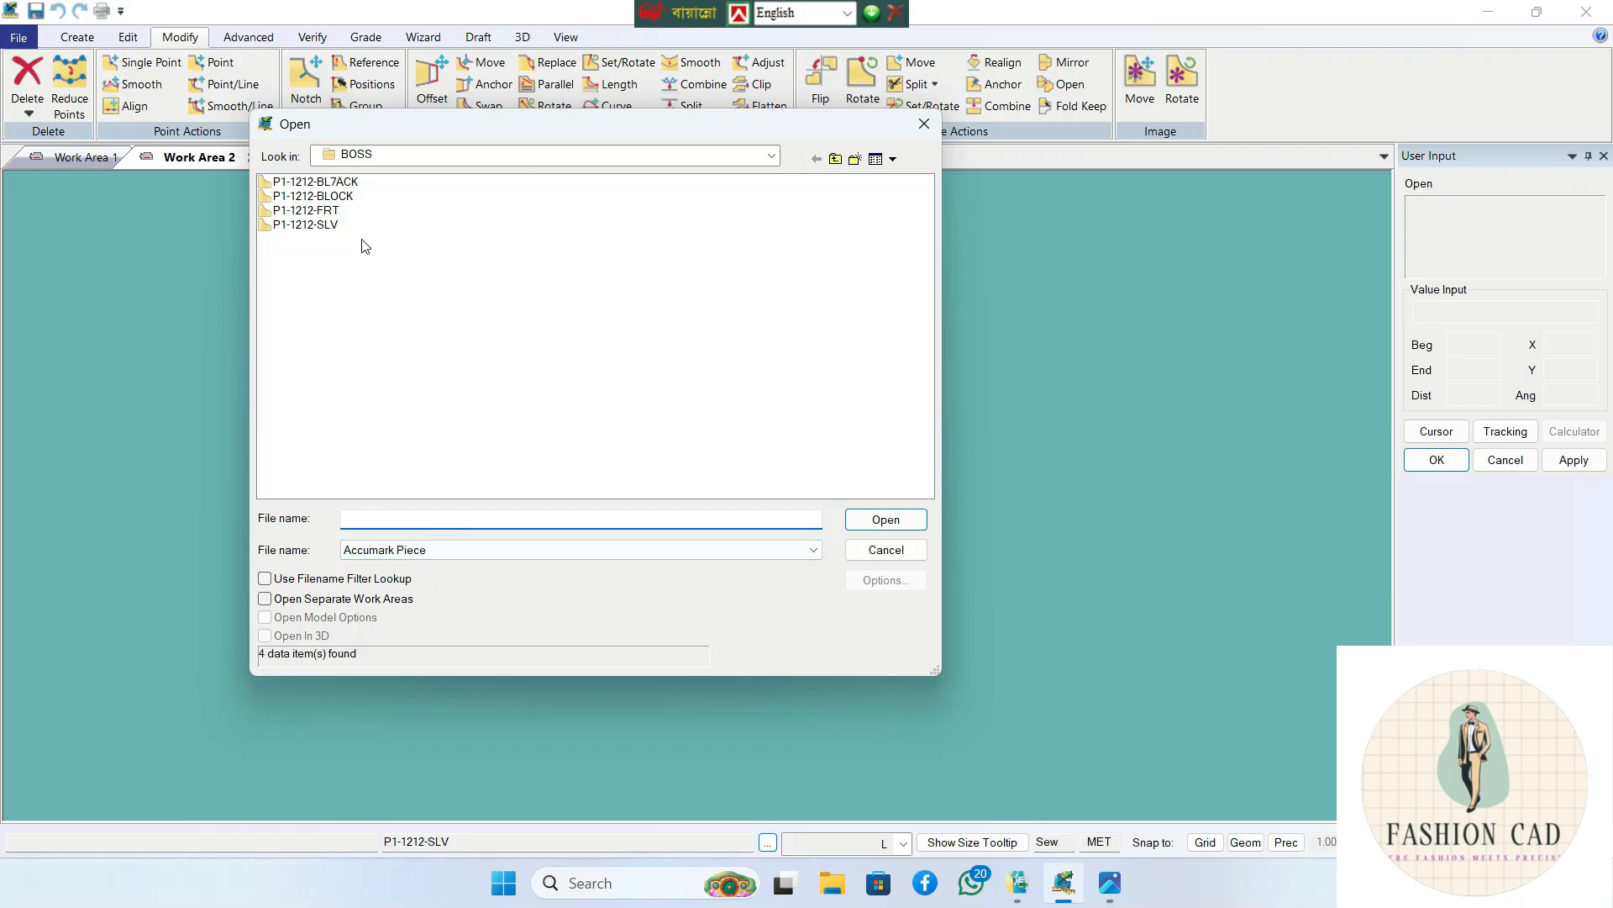
drag(362, 274, 301, 176)
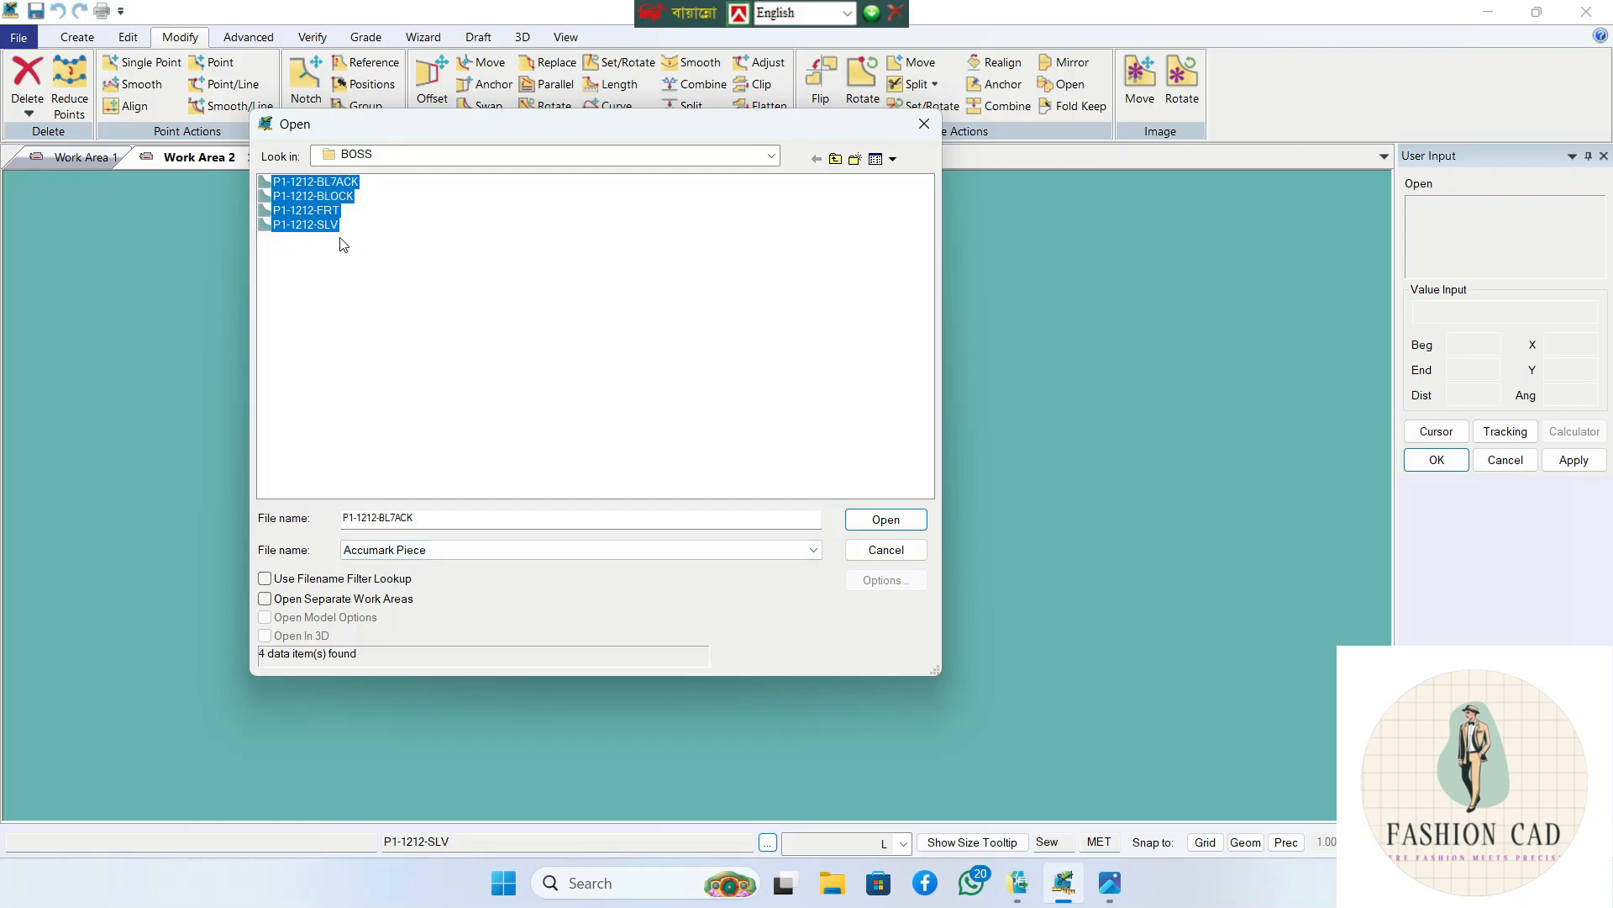
click(881, 522)
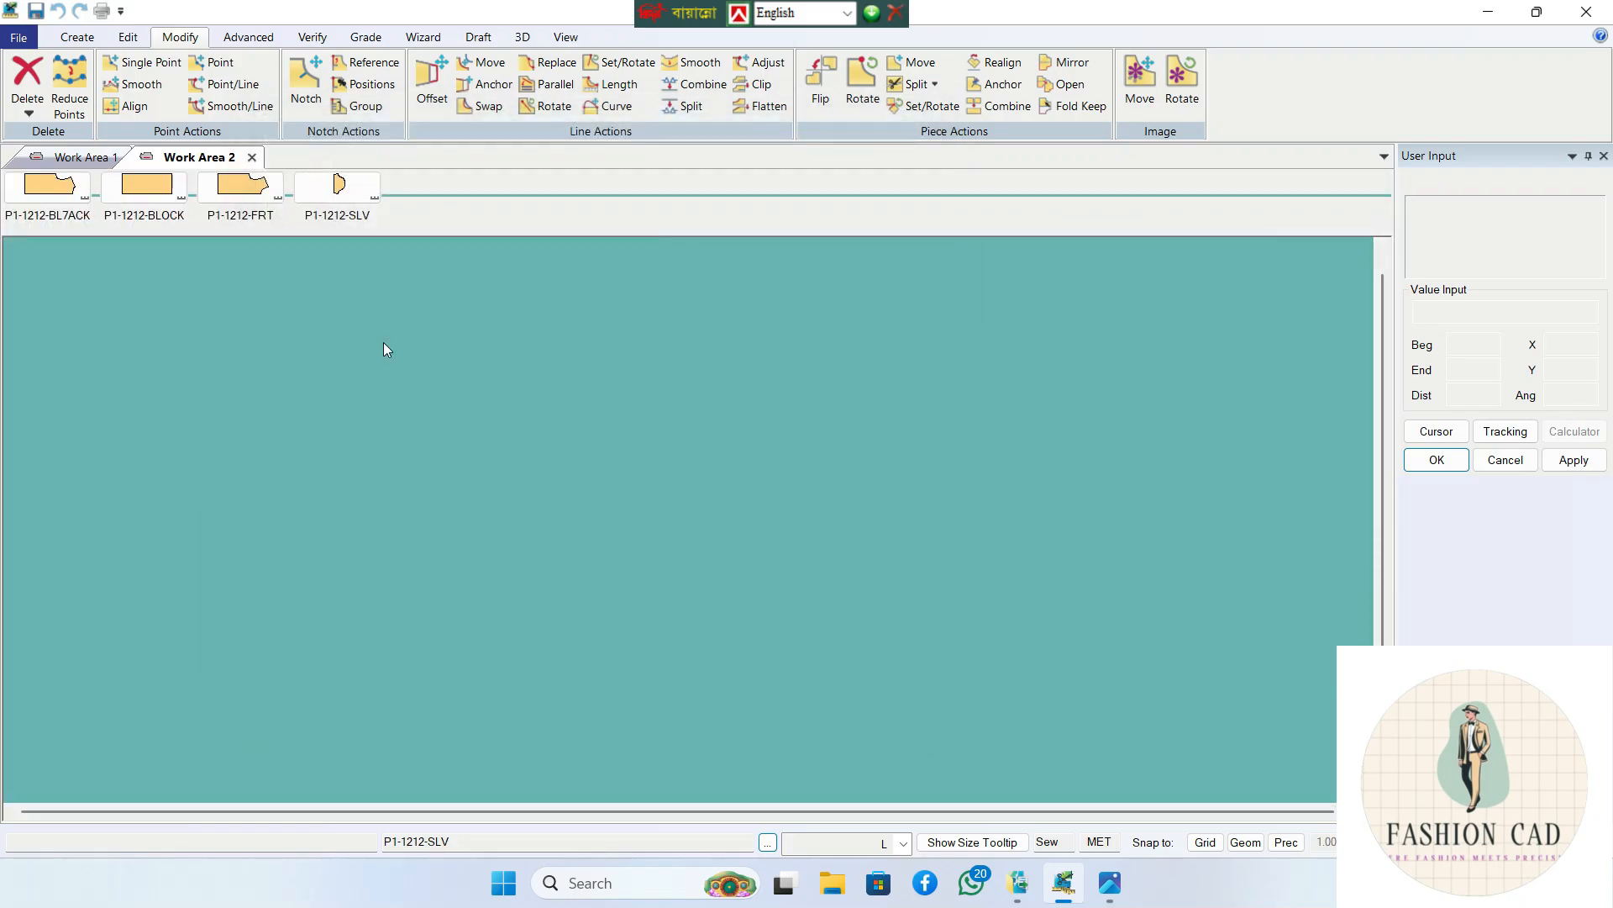
- Place all four opened pieces in the new work area at their saved positions and look over the set
right_click(269, 224)
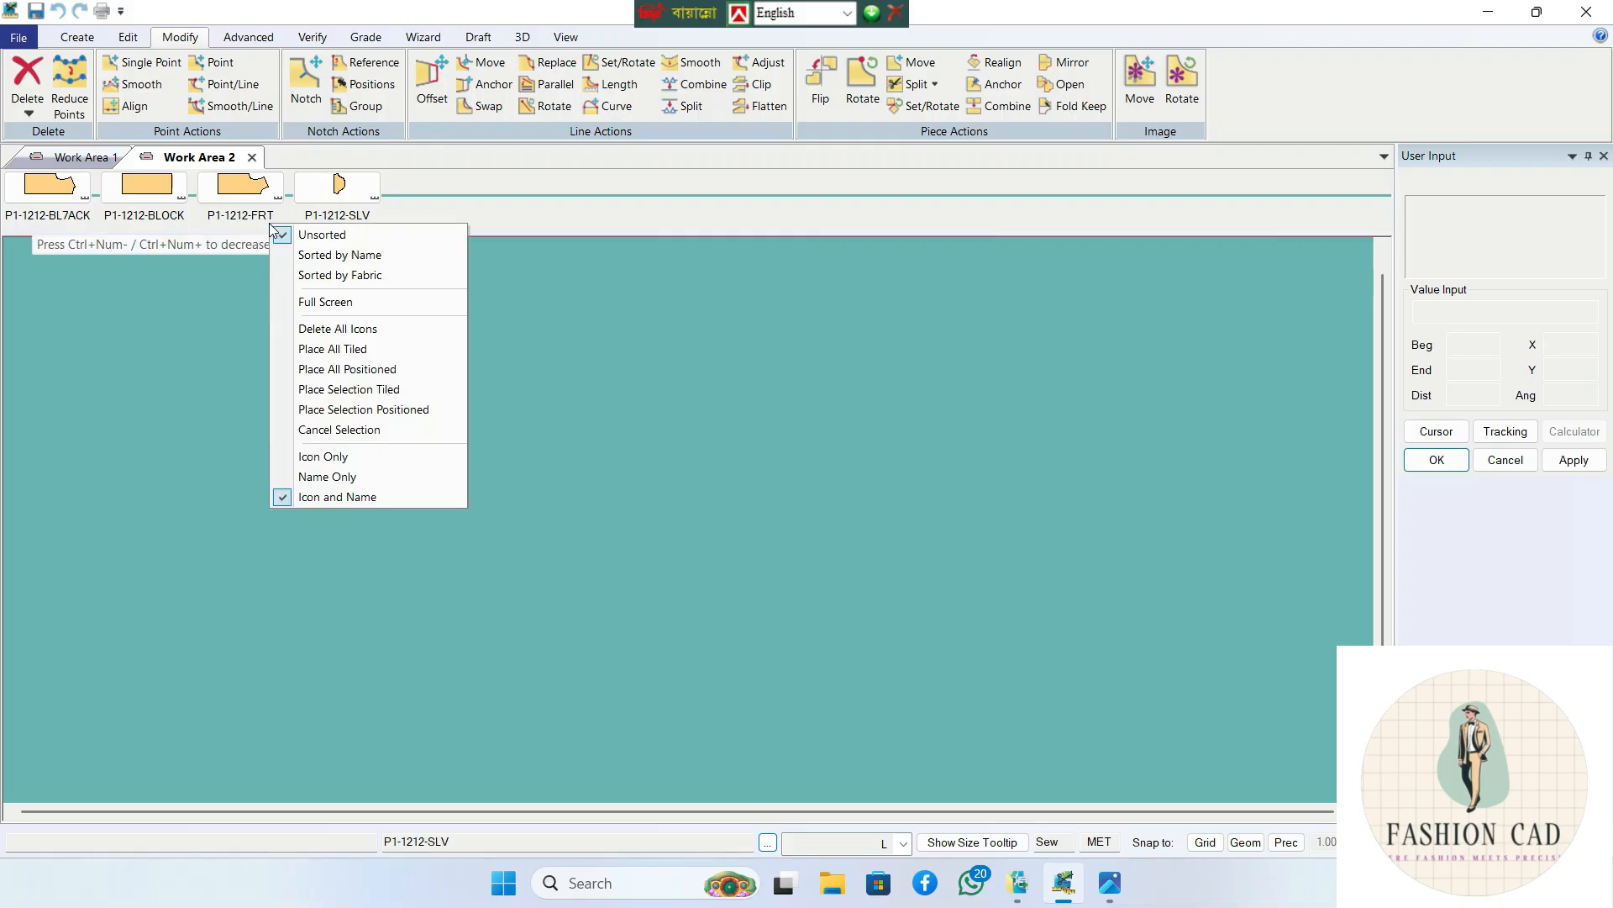
click(324, 369)
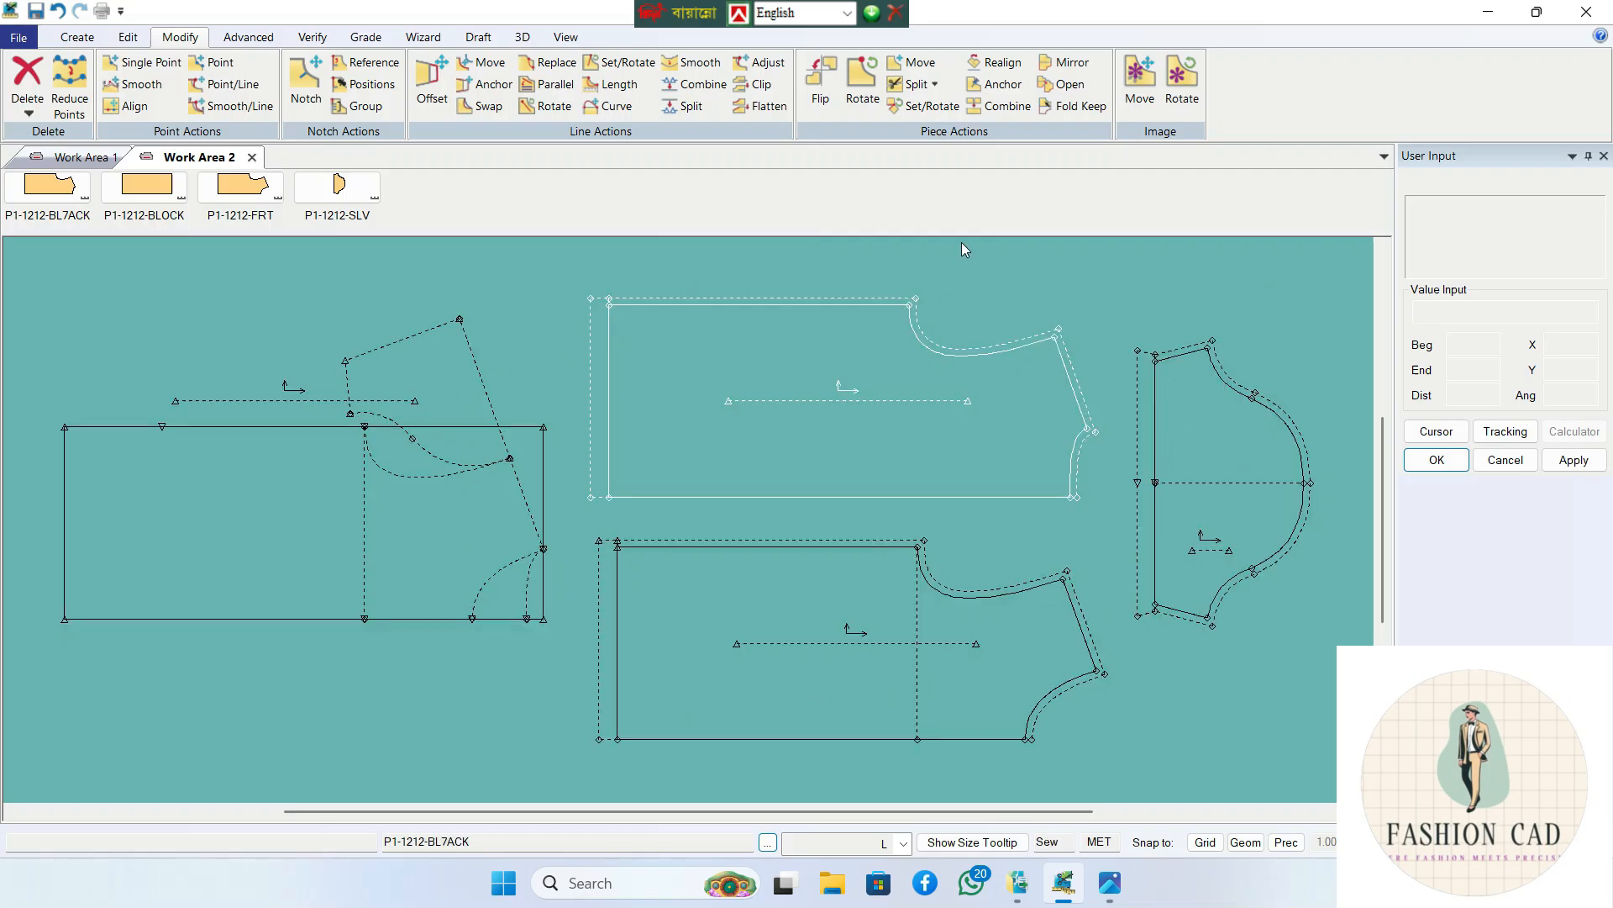
drag(931, 810, 992, 740)
scroll(965, 597, up, 1)
scroll(966, 587, up, 1)
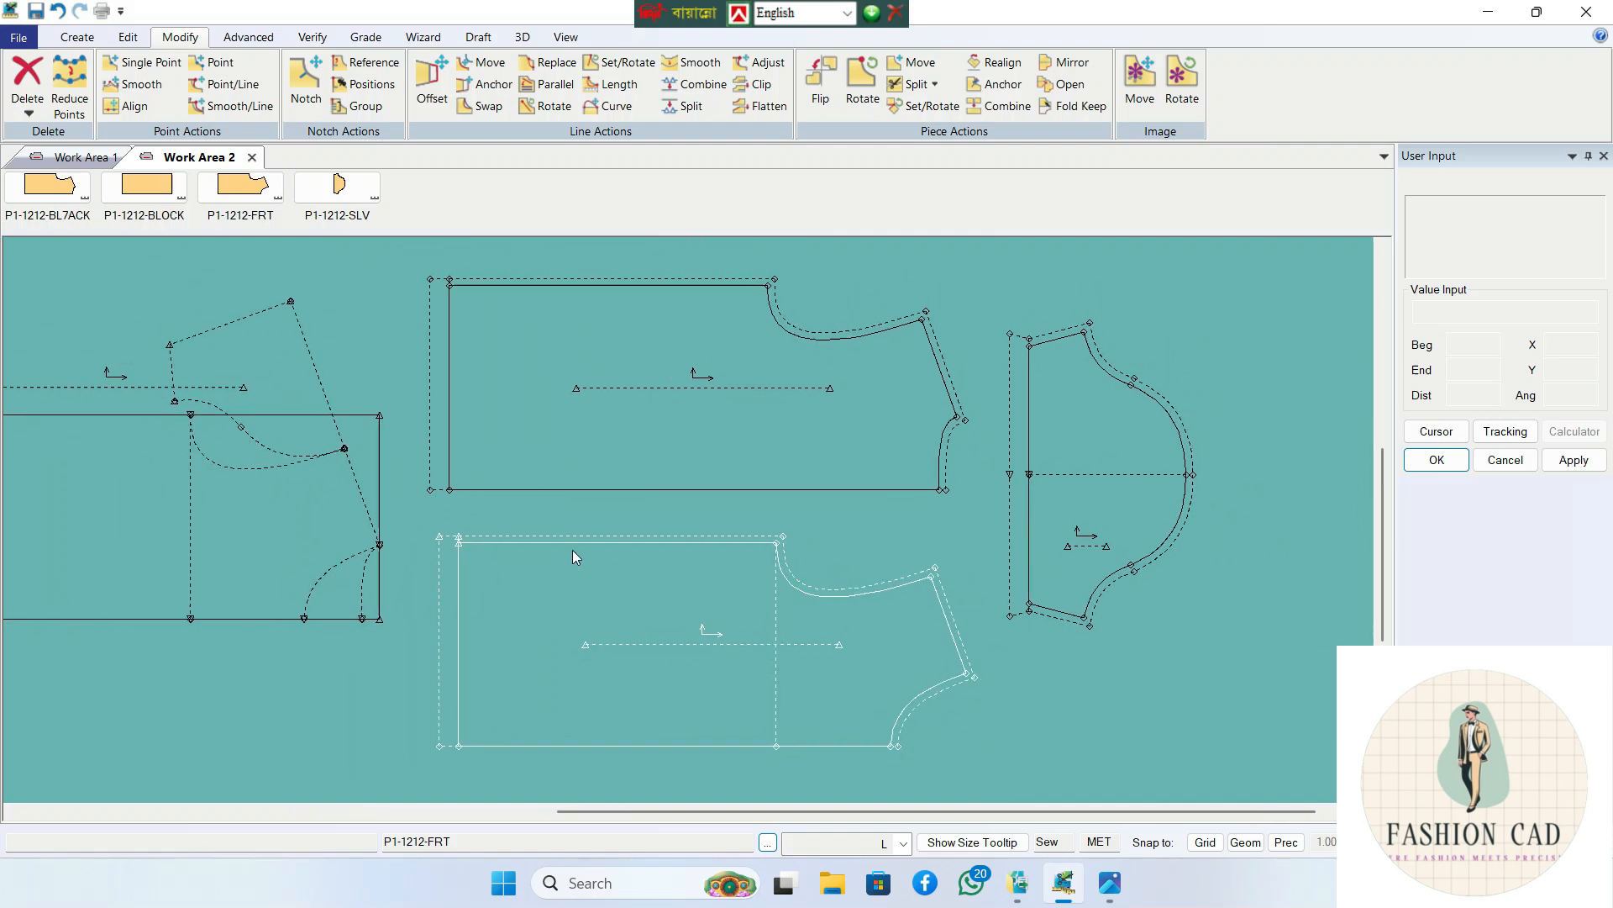
scroll(724, 380, down, 1)
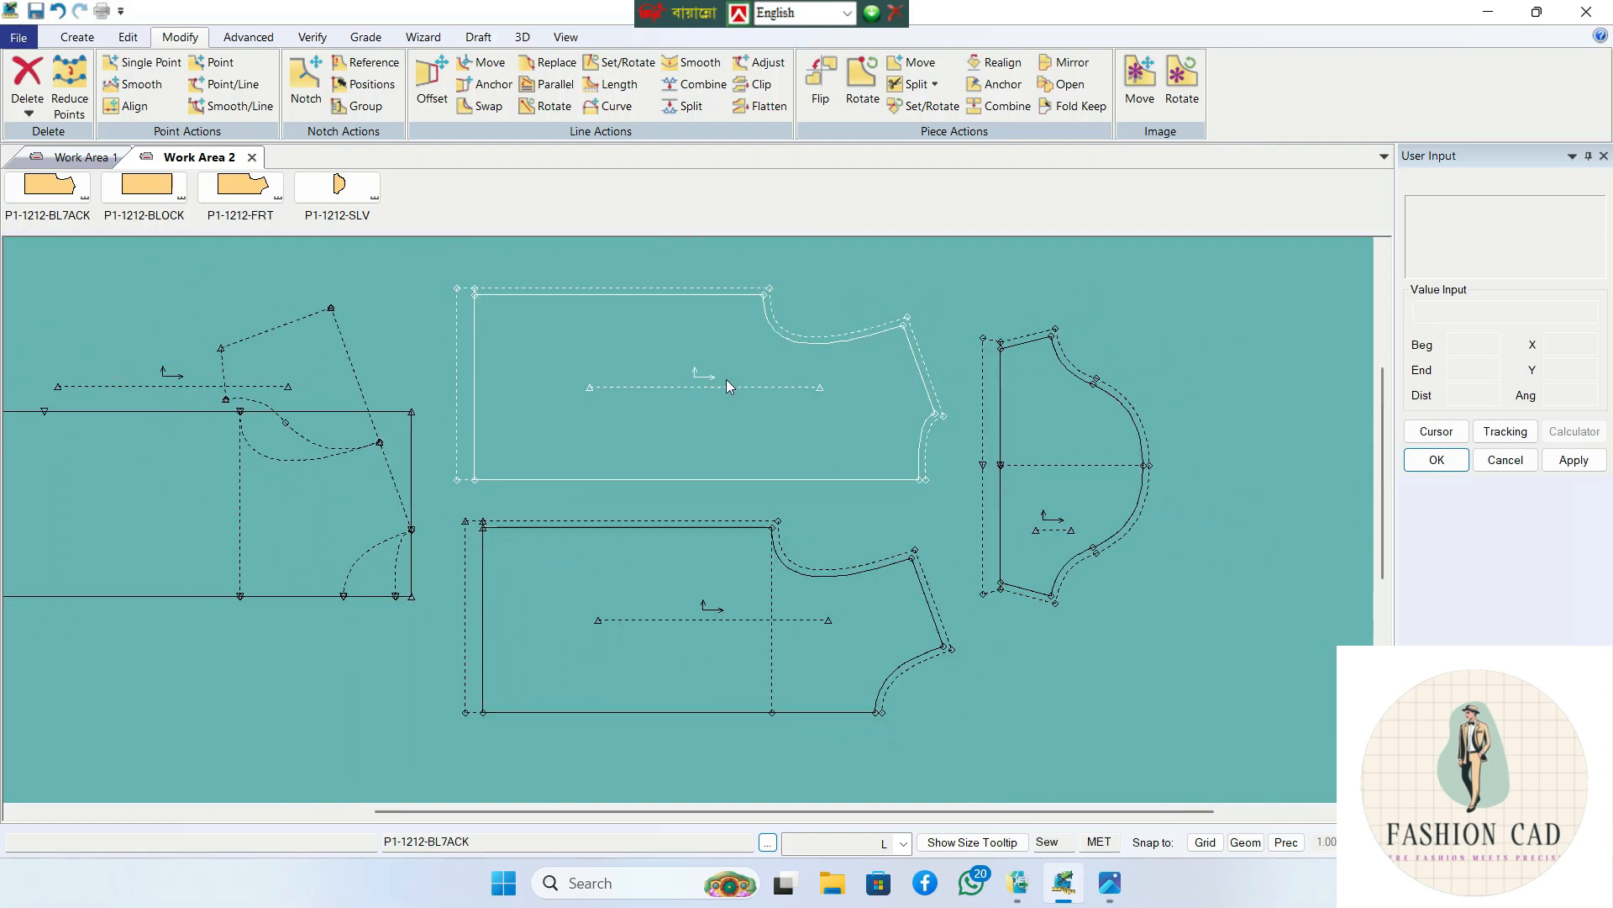
scroll(728, 371, down, 2)
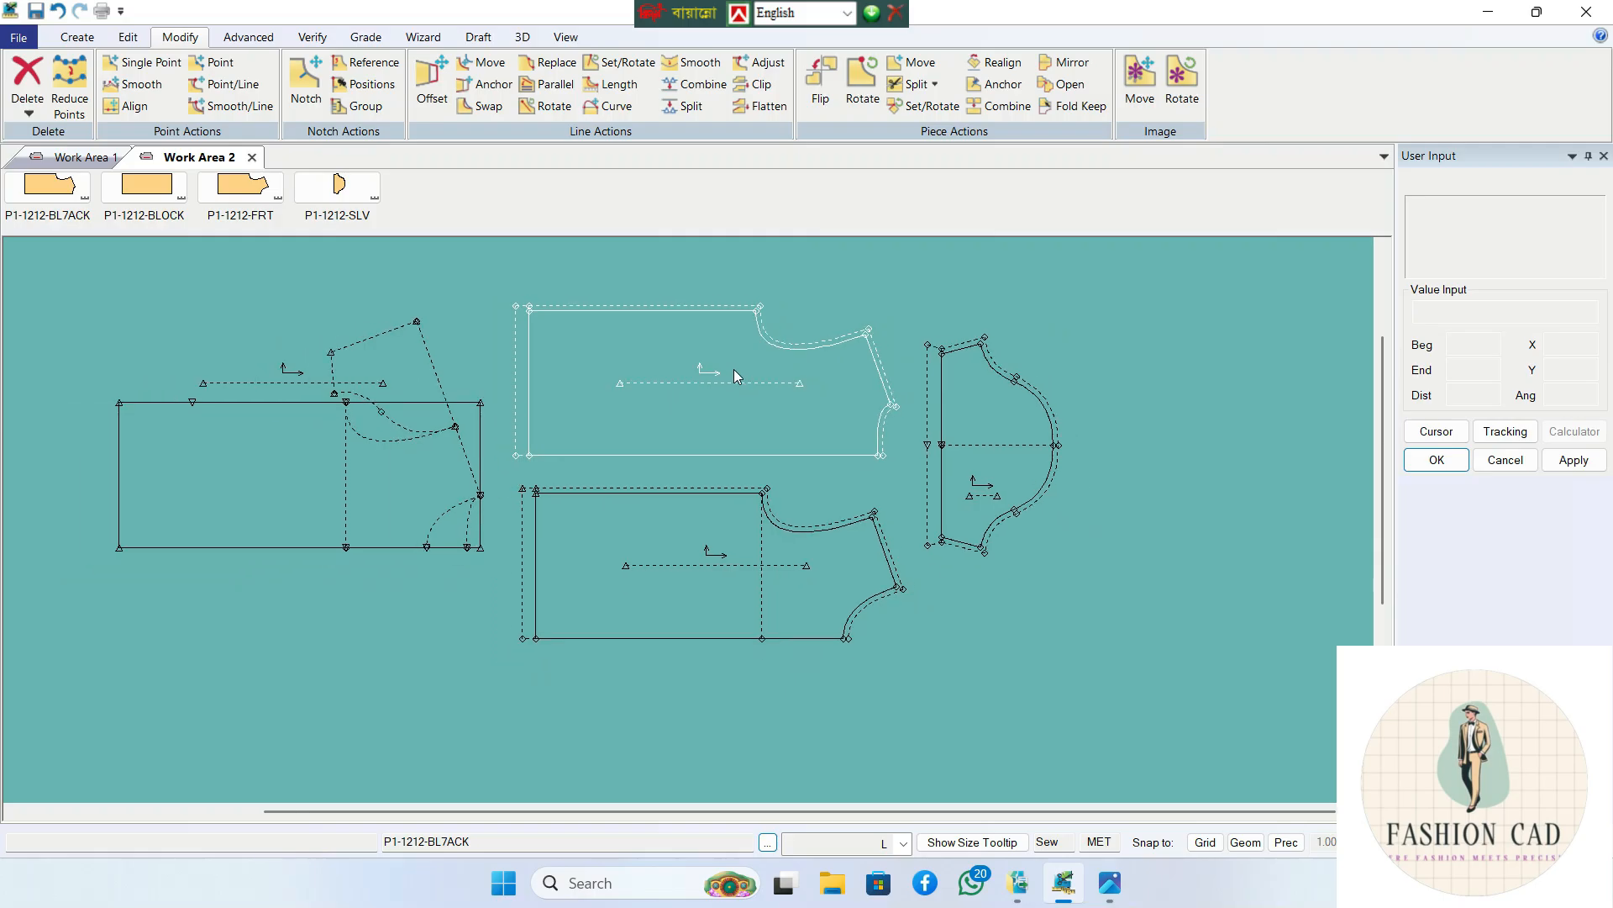